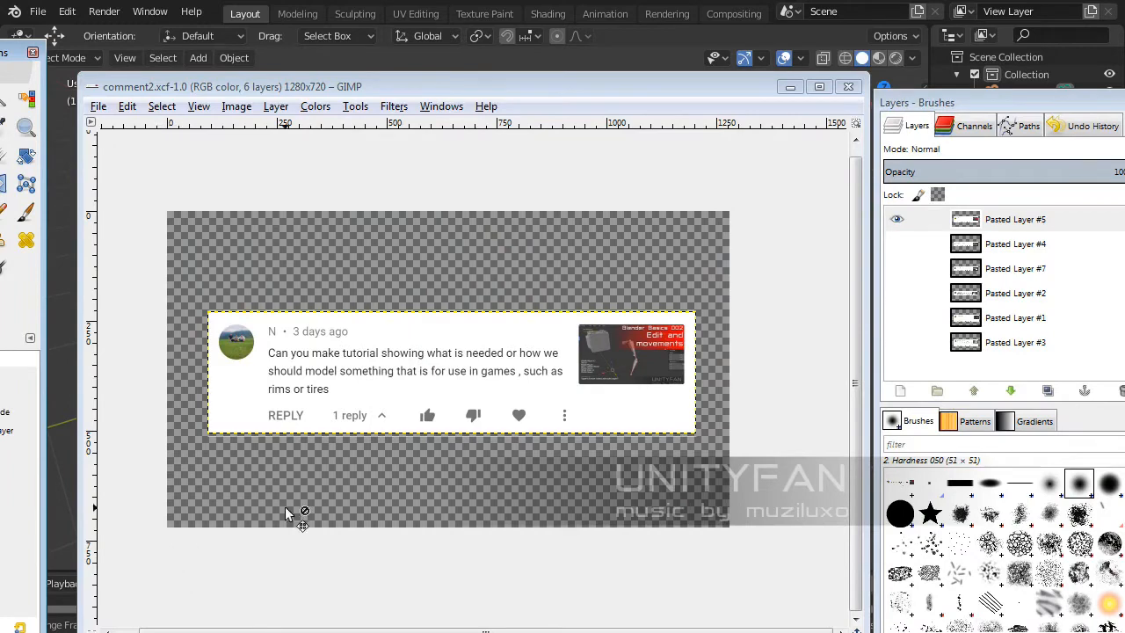
# - Examine the pasted comment asking for a tutorial on modelling rims or tires for games
pyautogui.moveTo(330, 477); pyautogui.dragTo(385, 485, button='middle')
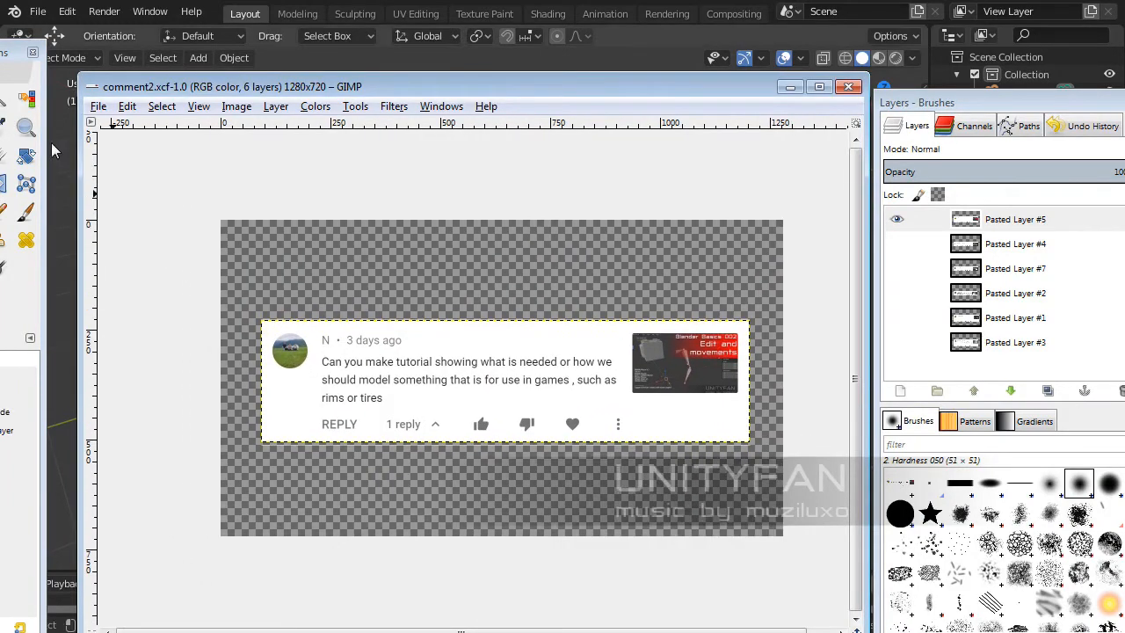
pyautogui.click(26, 128)
pyautogui.click(444, 411)
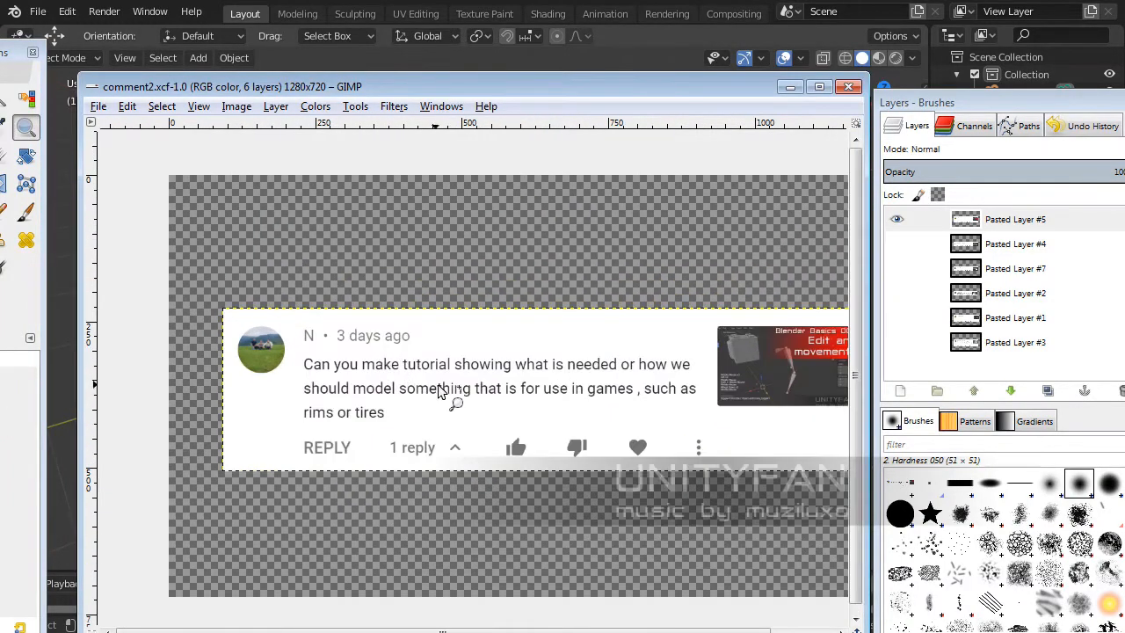
pyautogui.click(359, 355)
pyautogui.moveTo(359, 355); pyautogui.dragTo(392, 359, button='middle')
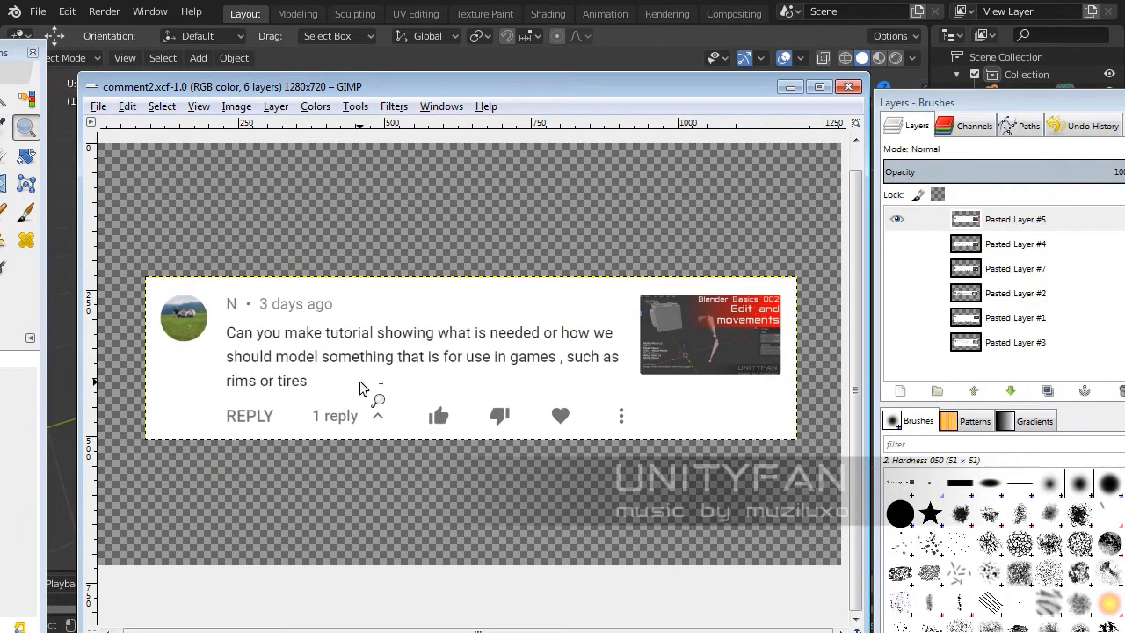
pyautogui.moveTo(540, 92); pyautogui.dragTo(547, 75)
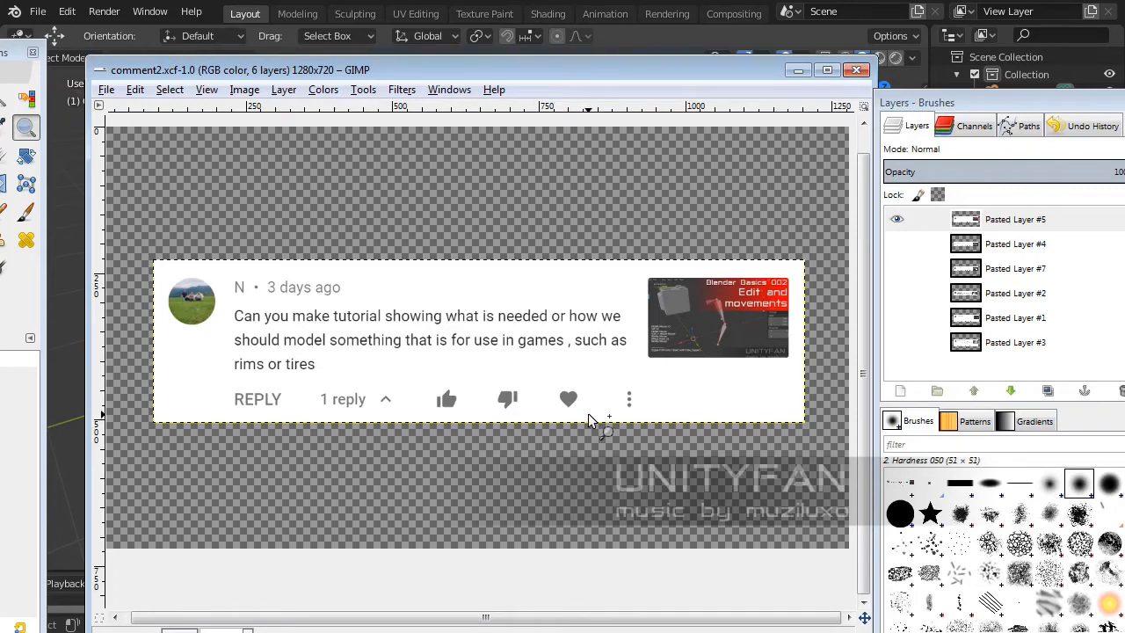
# - Switch to Blender and delete the default cube from the scene
pyautogui.click(796, 70)
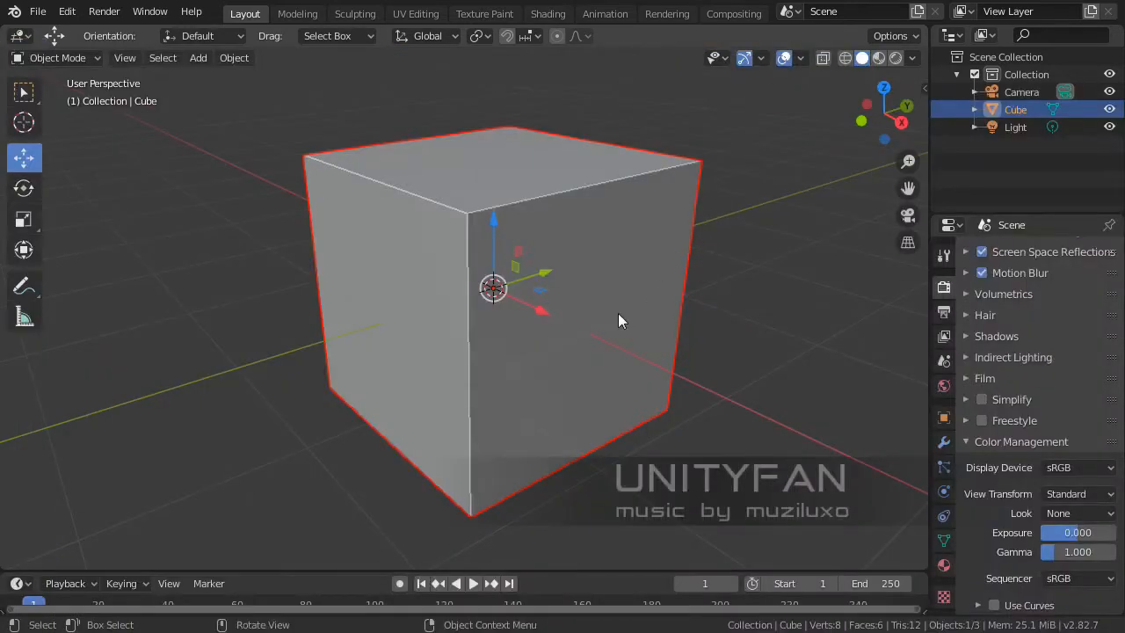
pyautogui.moveTo(618, 312); pyautogui.dragTo(659, 304, button='middle')
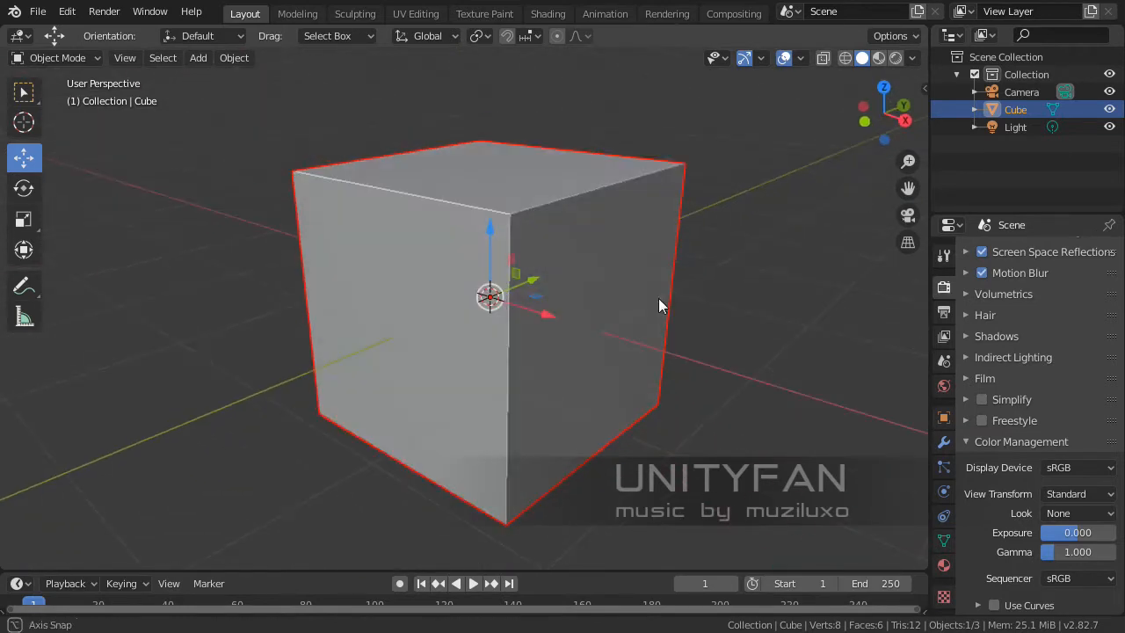
pyautogui.scroll(2, 660, 305)
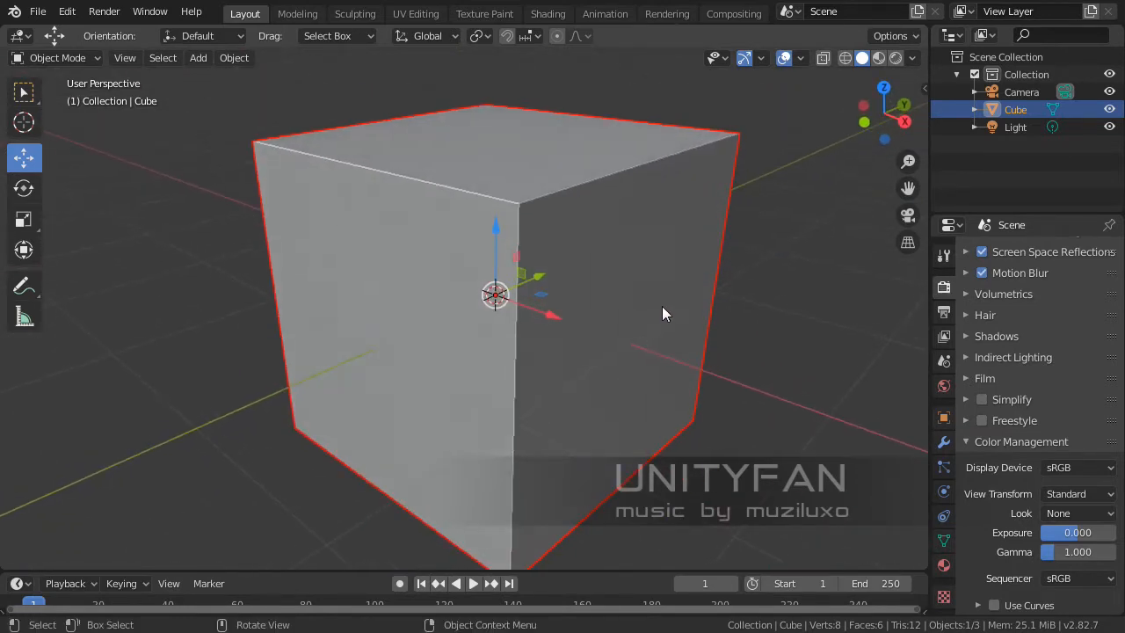
pyautogui.scroll(-2, 662, 308)
pyautogui.moveTo(662, 308); pyautogui.dragTo(624, 329, button='middle')
pyautogui.scroll(-3, 612, 350)
pyautogui.scroll(1, 623, 328)
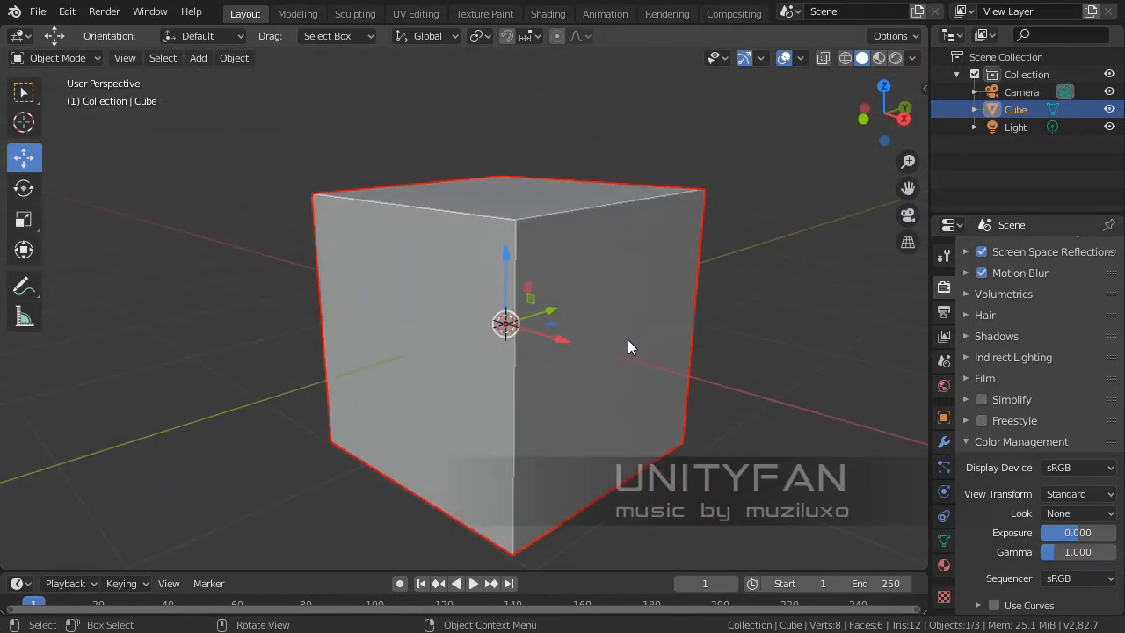
pyautogui.moveTo(628, 341); pyautogui.dragTo(658, 342, button='middle')
pyautogui.press('x')
pyautogui.click(645, 337)
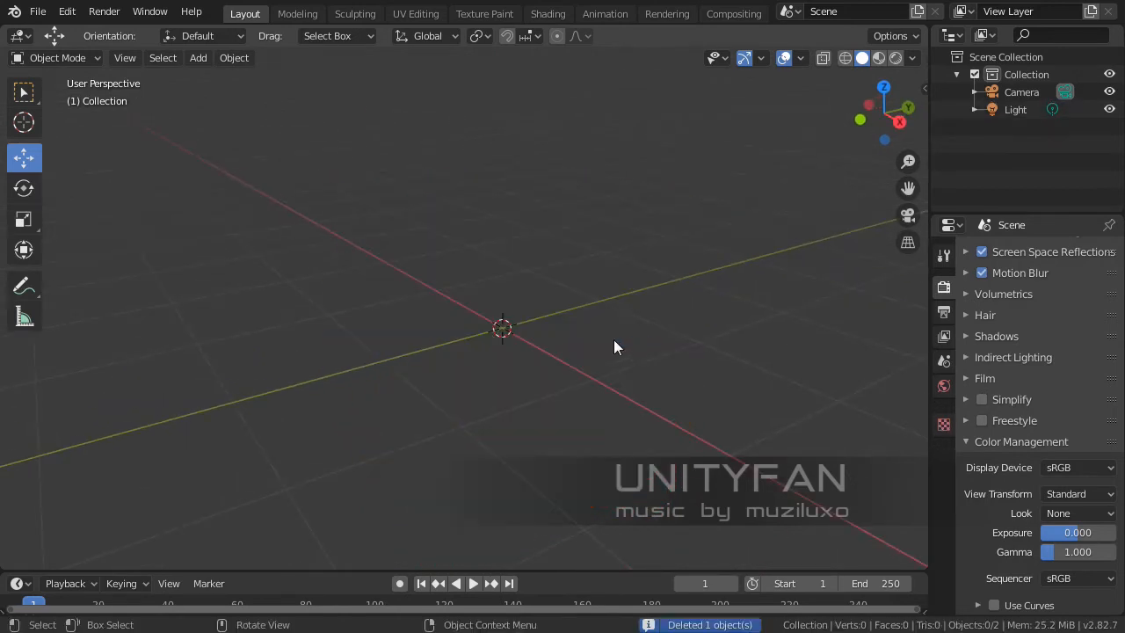
# - Add a plane mesh at the scene origin
pyautogui.moveTo(595, 376); pyautogui.dragTo(587, 345, button='middle')
pyautogui.hotkey('shift', 'a')
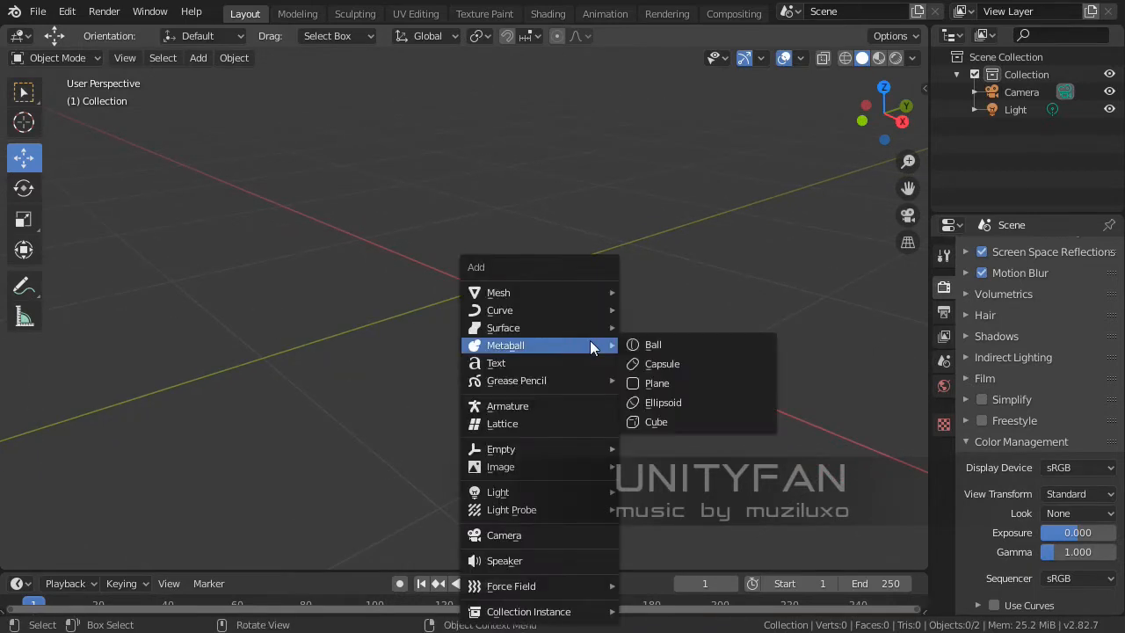
pyautogui.moveTo(532, 292)
pyautogui.click(651, 291)
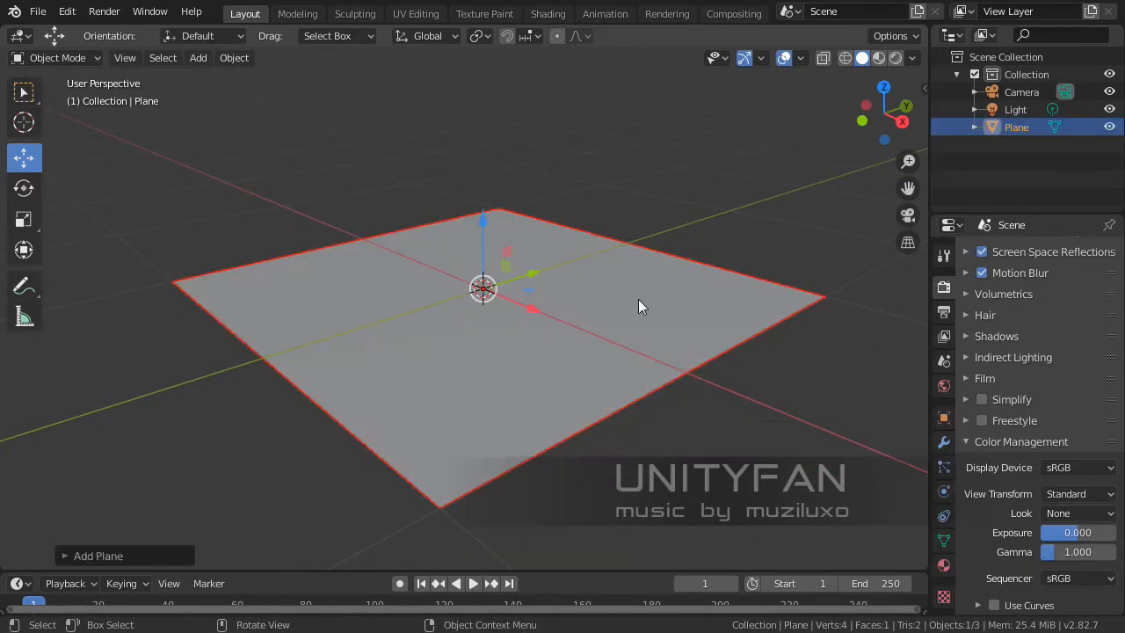
# - Enter Edit Mode on the plane and subdivide it once
pyautogui.moveTo(638, 299)
pyautogui.mouseDown(button='middle')
pyautogui.moveTo(611, 321)
pyautogui.moveTo(578, 316)
pyautogui.moveTo(629, 325)
pyautogui.moveTo(598, 346)
pyautogui.moveTo(608, 336)
pyautogui.moveTo(591, 339)
pyautogui.moveTo(638, 319)
pyautogui.mouseUp(button='middle')
pyautogui.scroll(3, 629, 325)
pyautogui.press('Tab')
pyautogui.scroll(-3, 615, 337)
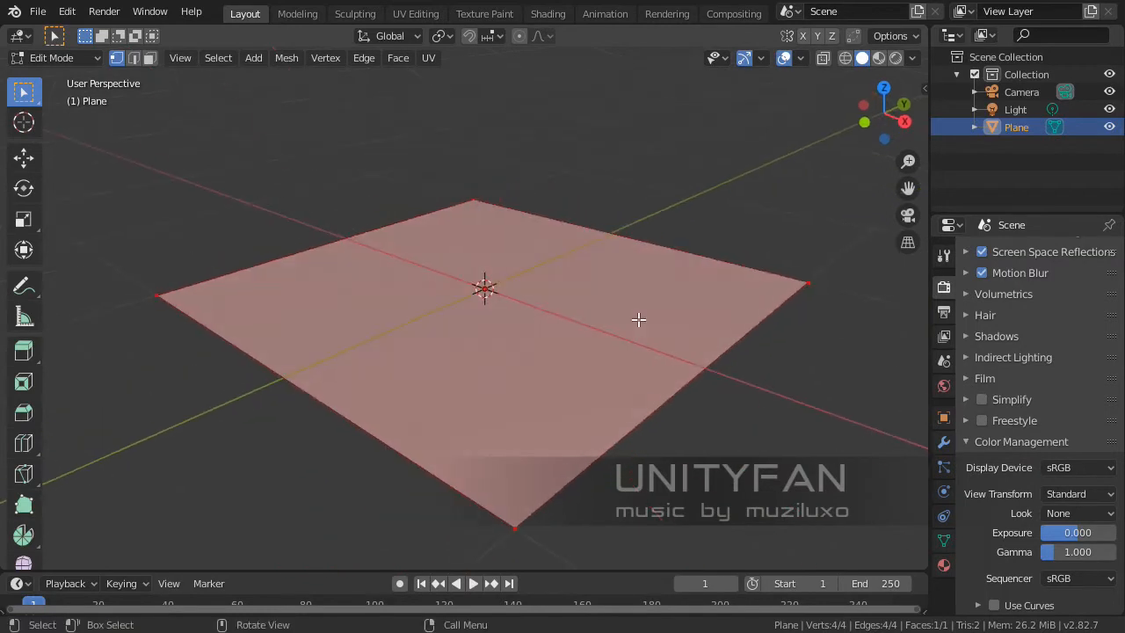
pyautogui.rightClick(558, 321)
pyautogui.click(502, 196)
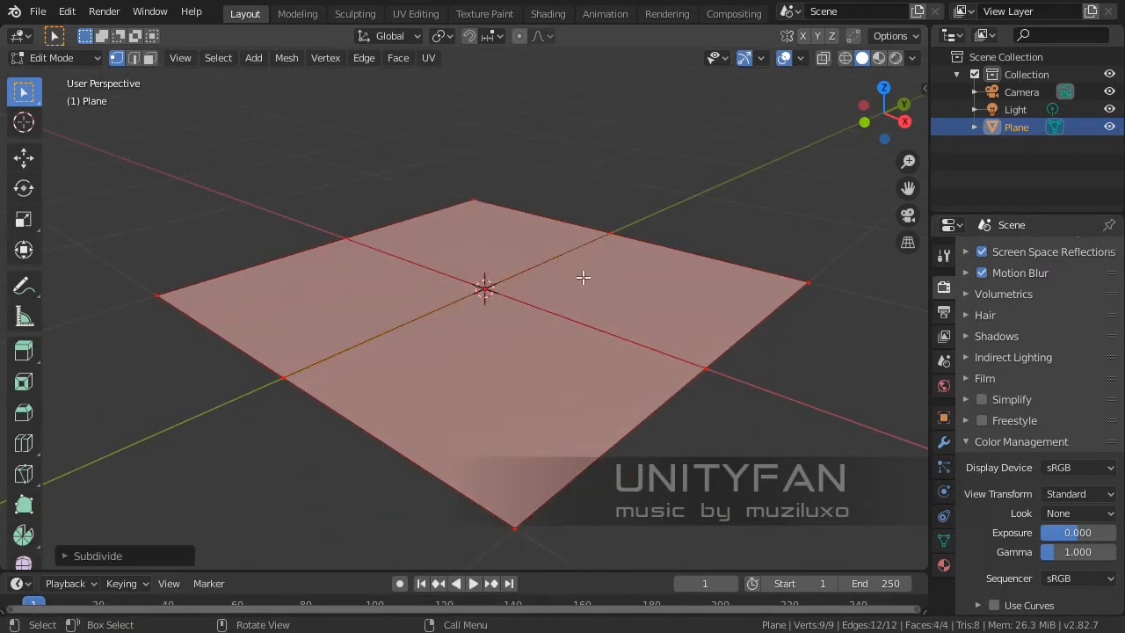
# - In edge selection mode, duplicate the plane's inner edge along the positive X axis and raise the copy above the plane along Z
pyautogui.moveTo(583, 277); pyautogui.dragTo(600, 385, button='middle')
pyautogui.click(135, 59)
pyautogui.hotkey('alt', 'a')
pyautogui.click(23, 156)
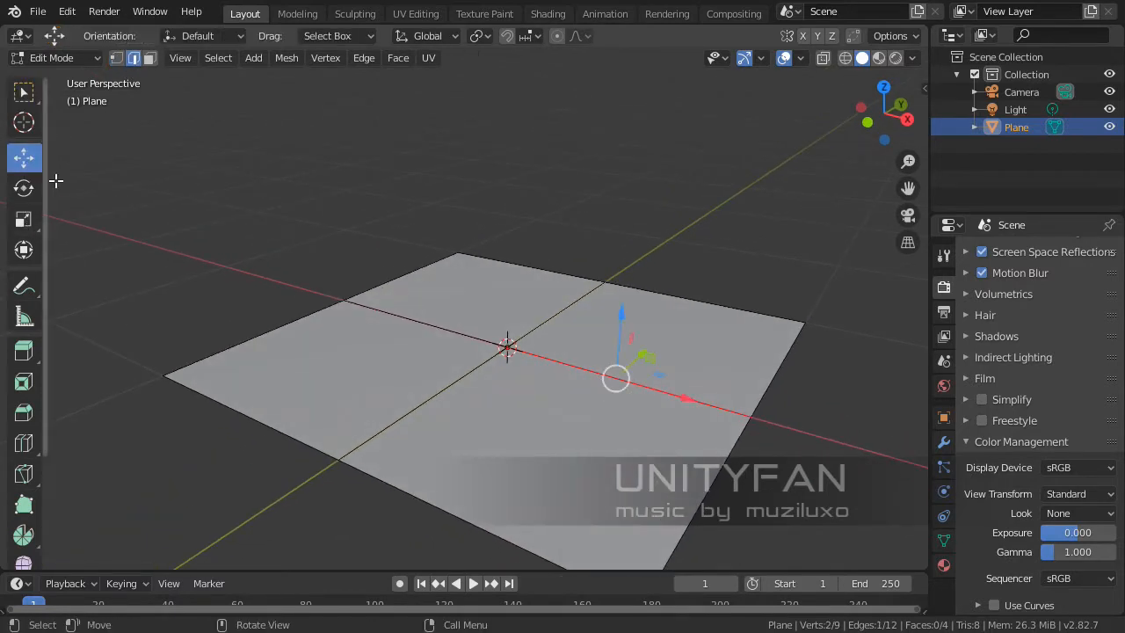
pyautogui.scroll(-3, 458, 329)
pyautogui.moveTo(527, 361); pyautogui.dragTo(535, 386, button='middle')
pyautogui.hotkey('shift', 'd')
pyautogui.rightClick(555, 297)
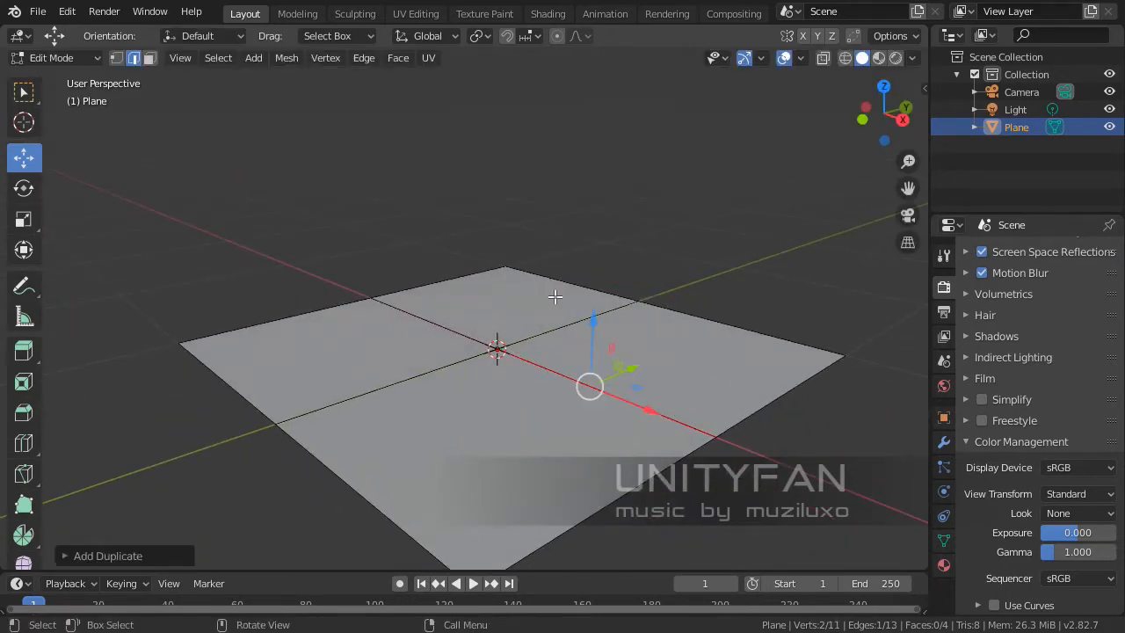
pyautogui.moveTo(587, 326); pyautogui.dragTo(592, 123)
pyautogui.scroll(-4, 598, 193)
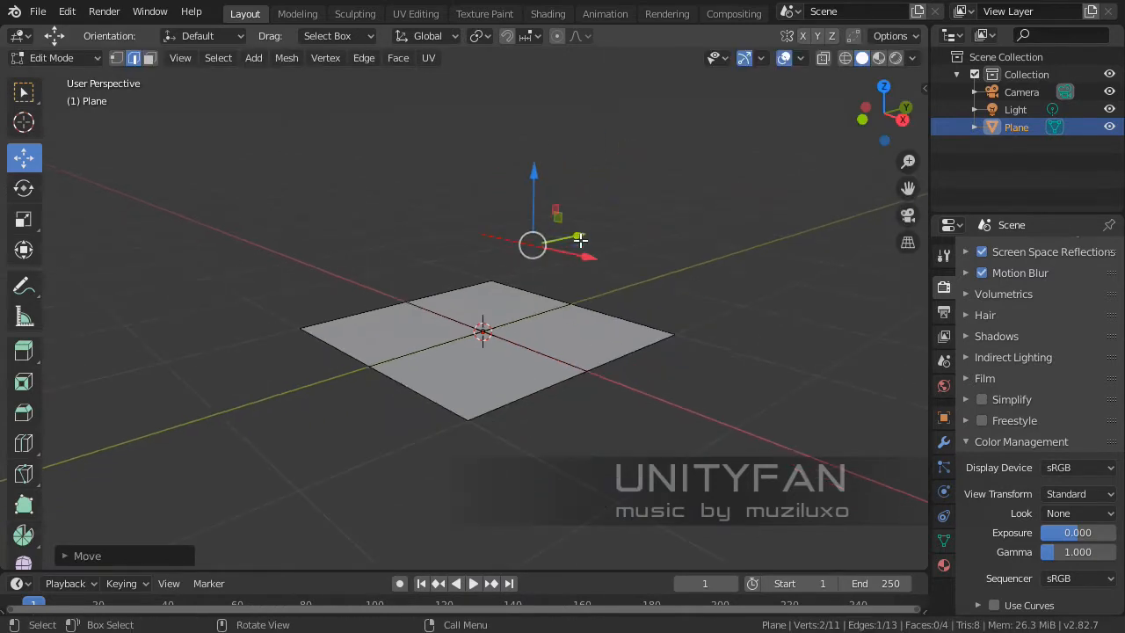
# - Shorten the raised edge by moving its outer end vertex inward along the X axis
pyautogui.scroll(1, 621, 278)
pyautogui.keyDown('shift'); pyautogui.moveTo(623, 277); pyautogui.dragTo(638, 288, button='middle'); pyautogui.keyUp('shift')
pyautogui.scroll(2, 628, 287)
pyautogui.keyDown('shift'); pyautogui.moveTo(677, 340); pyautogui.dragTo(575, 370, button='middle'); pyautogui.keyUp('shift')
pyautogui.scroll(1, 602, 343)
pyautogui.keyDown('shift'); pyautogui.moveTo(465, 369); pyautogui.dragTo(341, 261, button='middle'); pyautogui.keyUp('shift')
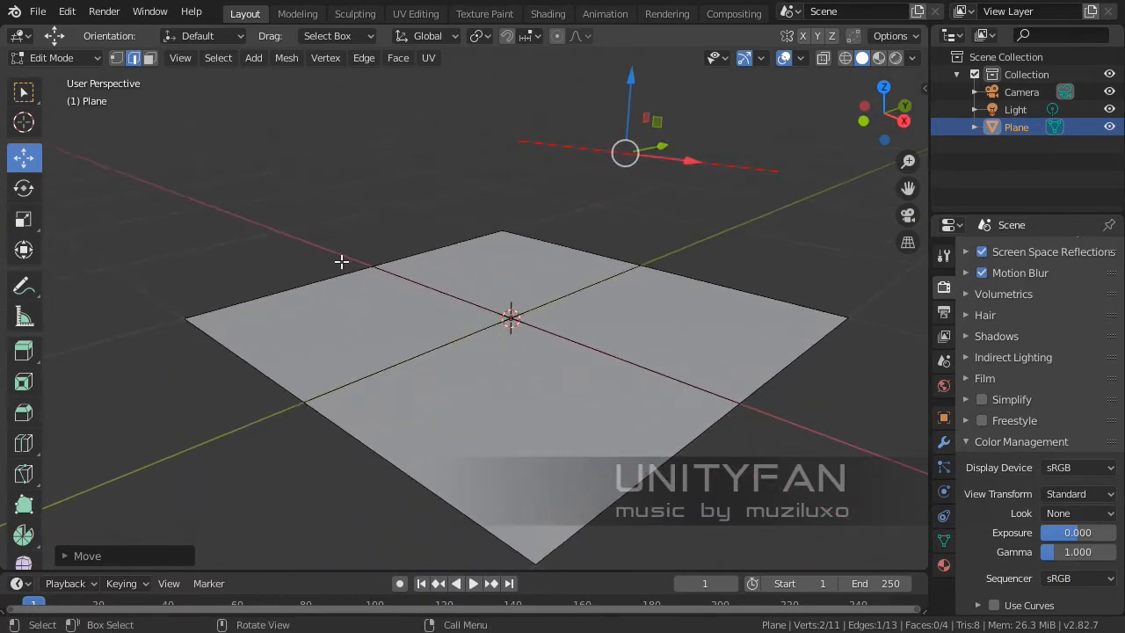
pyautogui.click(118, 60)
pyautogui.keyDown('shift'); pyautogui.moveTo(565, 240); pyautogui.dragTo(549, 273, button='middle'); pyautogui.keyUp('shift')
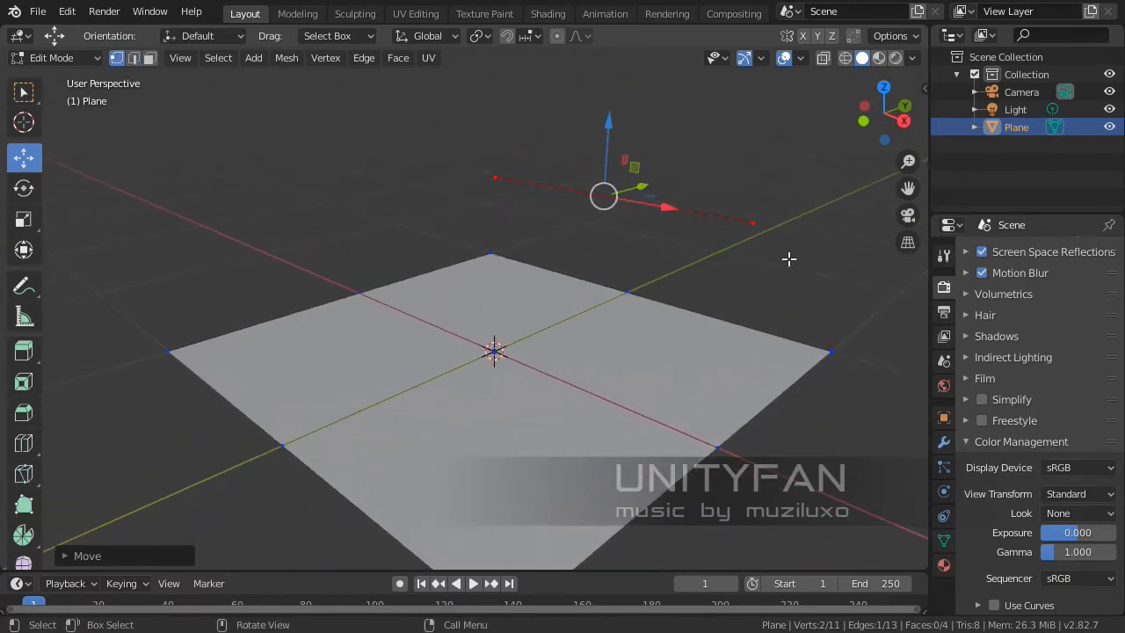
pyautogui.click(761, 229)
pyautogui.moveTo(762, 264); pyautogui.dragTo(805, 267, button='middle')
pyautogui.moveTo(855, 216); pyautogui.dragTo(670, 198)
pyautogui.moveTo(670, 269); pyautogui.dragTo(630, 325, button='middle')
# - Delete the original plane's four faces, keeping only the raised edge, and return to Object Mode
pyautogui.click(150, 58)
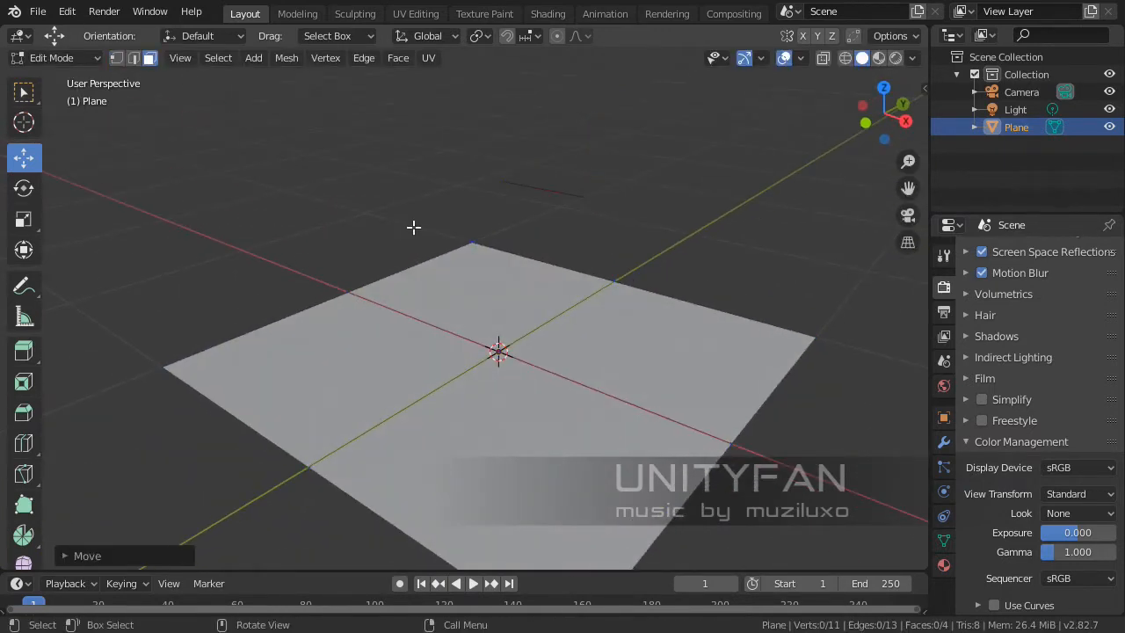
pyautogui.click(556, 374)
pyautogui.press('ctrl+KP_Add')
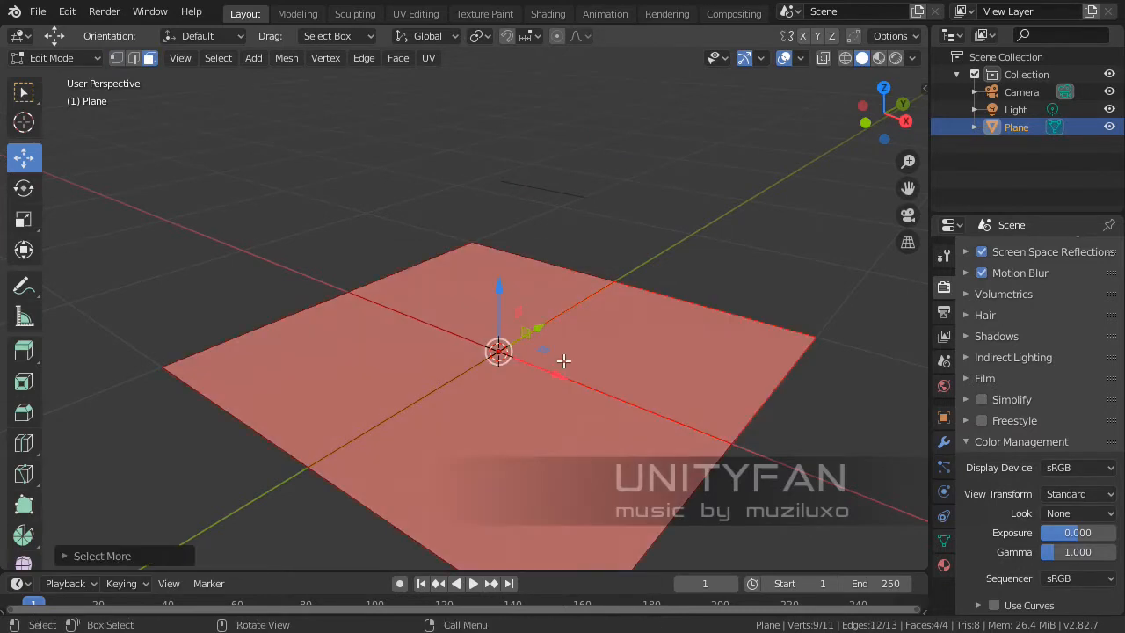
pyautogui.press('x')
pyautogui.click(532, 401)
pyautogui.moveTo(535, 384); pyautogui.dragTo(602, 285, button='middle')
pyautogui.press('Tab')
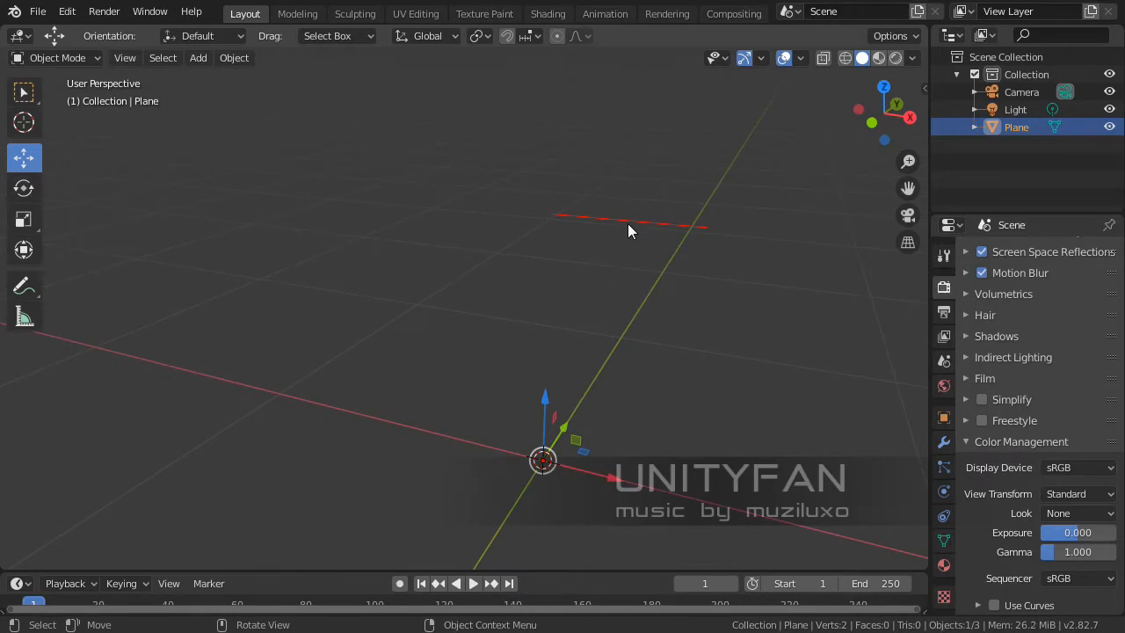
# - Add a Screw modifier to the object containing the raised edge
pyautogui.moveTo(629, 231); pyautogui.dragTo(790, 424, button='middle')
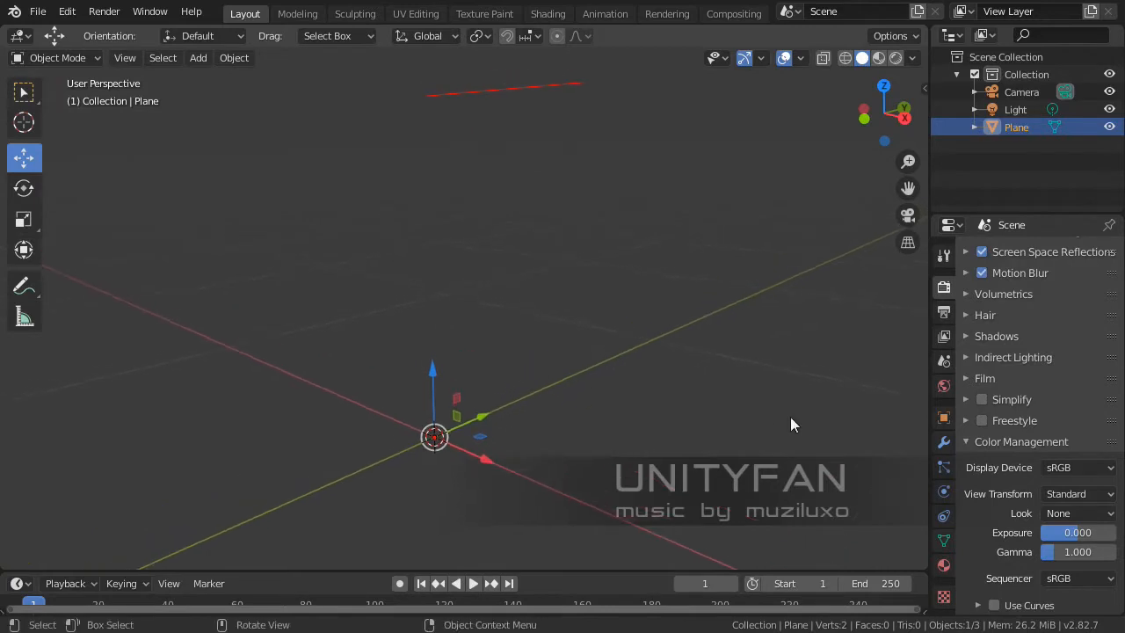
pyautogui.click(944, 442)
pyautogui.click(1003, 252)
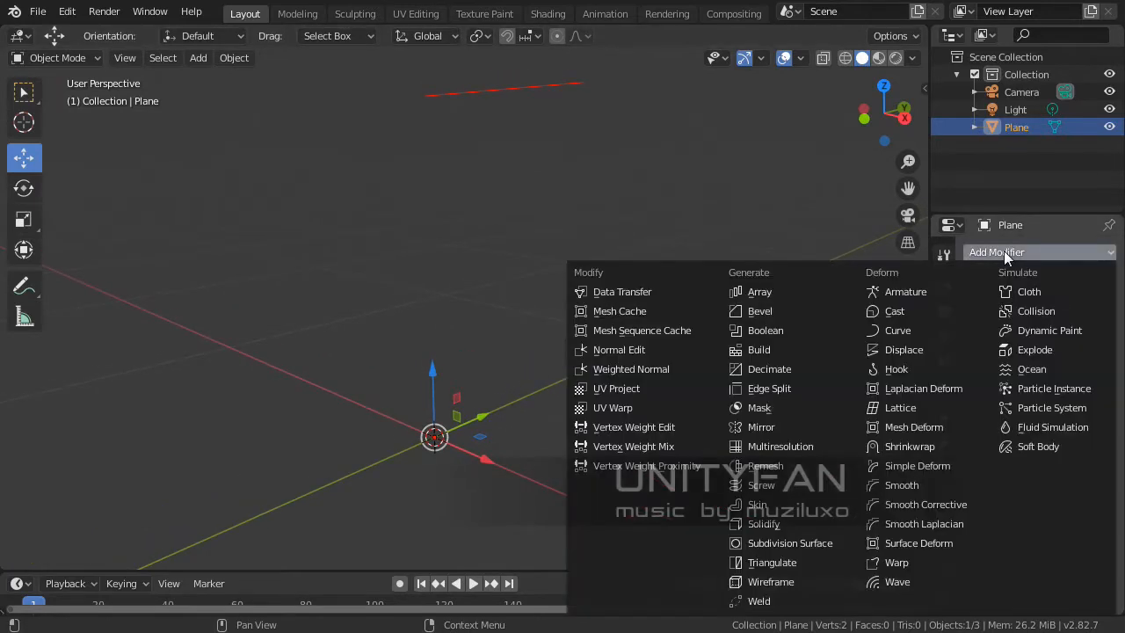
pyautogui.click(767, 486)
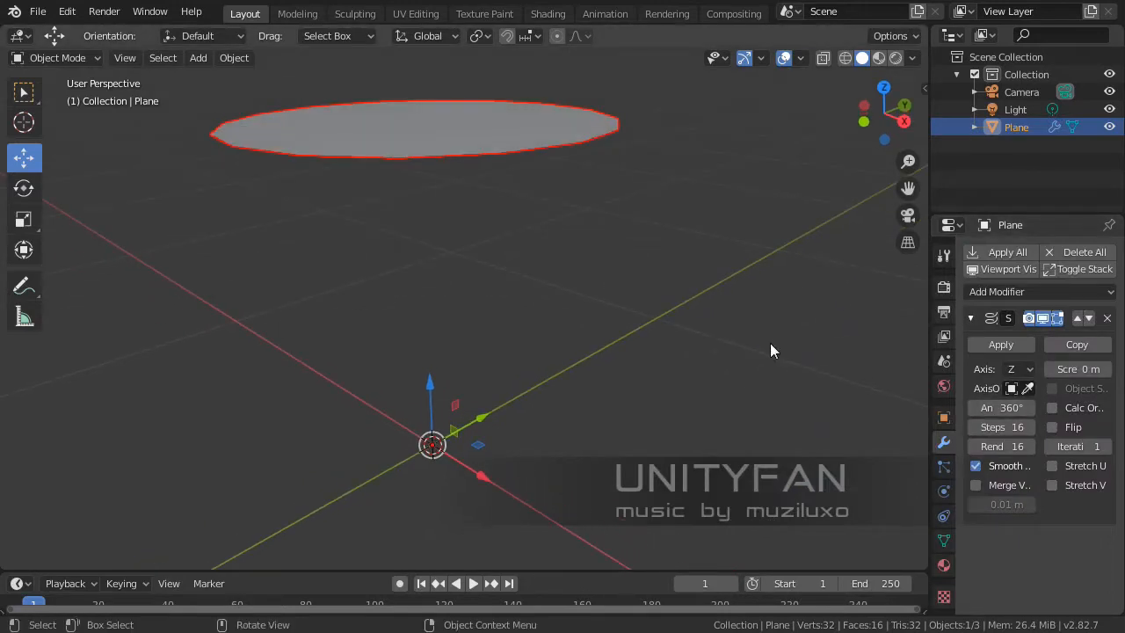
# - Set the Screw modifier's axis to X so the edge revolves into an upright ring
pyautogui.moveTo(770, 352); pyautogui.dragTo(699, 334, button='middle')
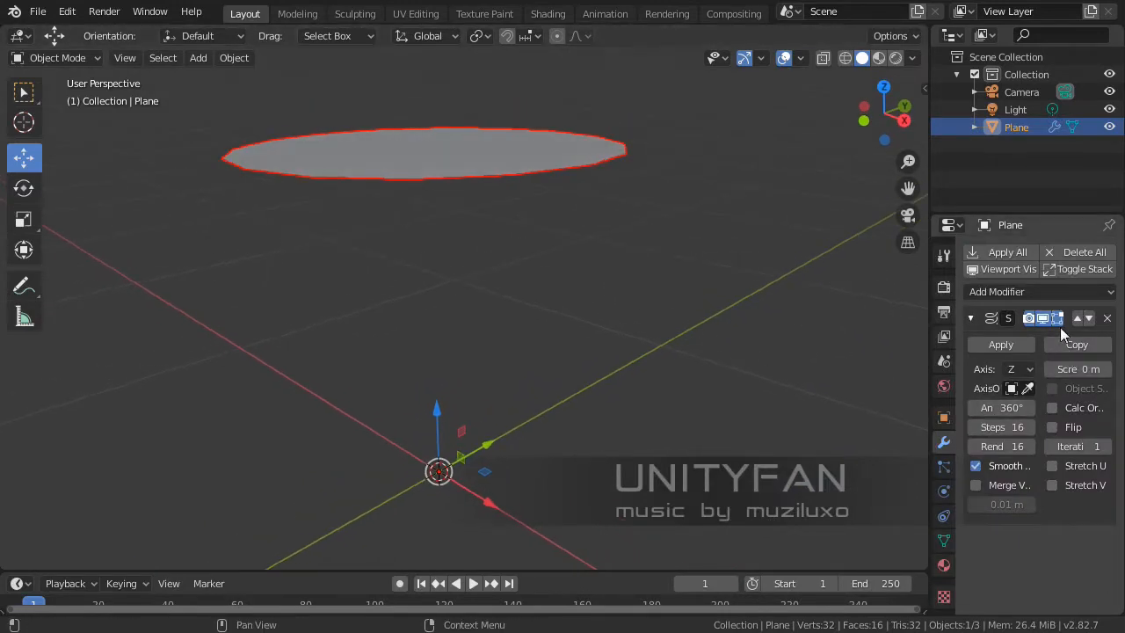
pyautogui.click(1052, 293)
pyautogui.click(1051, 289)
pyautogui.click(1016, 370)
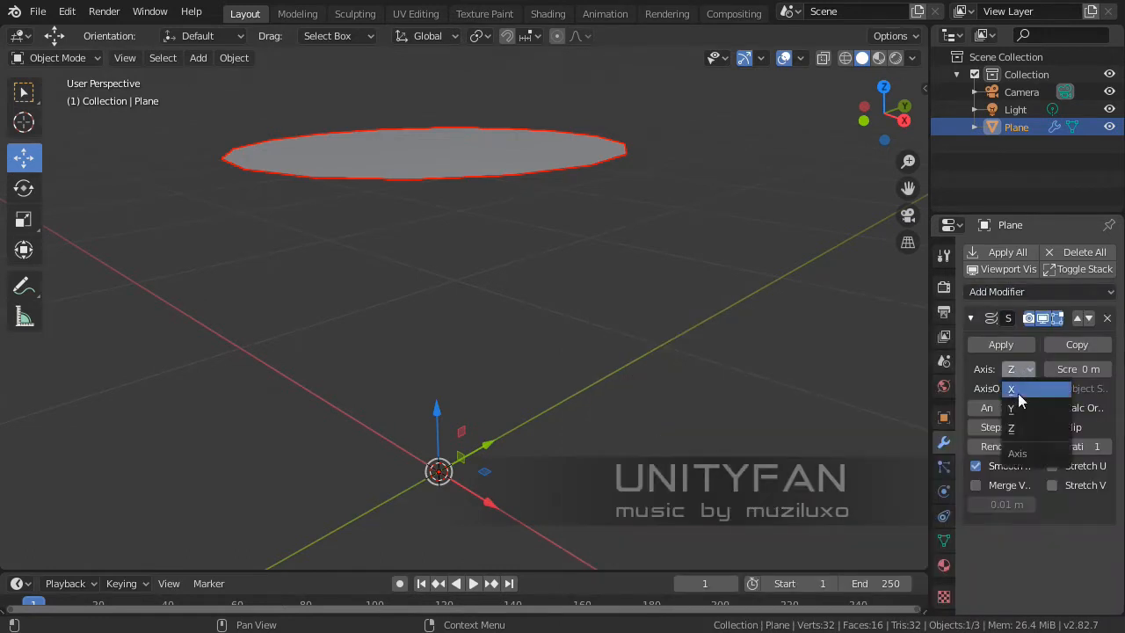
pyautogui.click(1019, 392)
pyautogui.moveTo(798, 354); pyautogui.dragTo(557, 294, button='middle')
pyautogui.scroll(2, 557, 295)
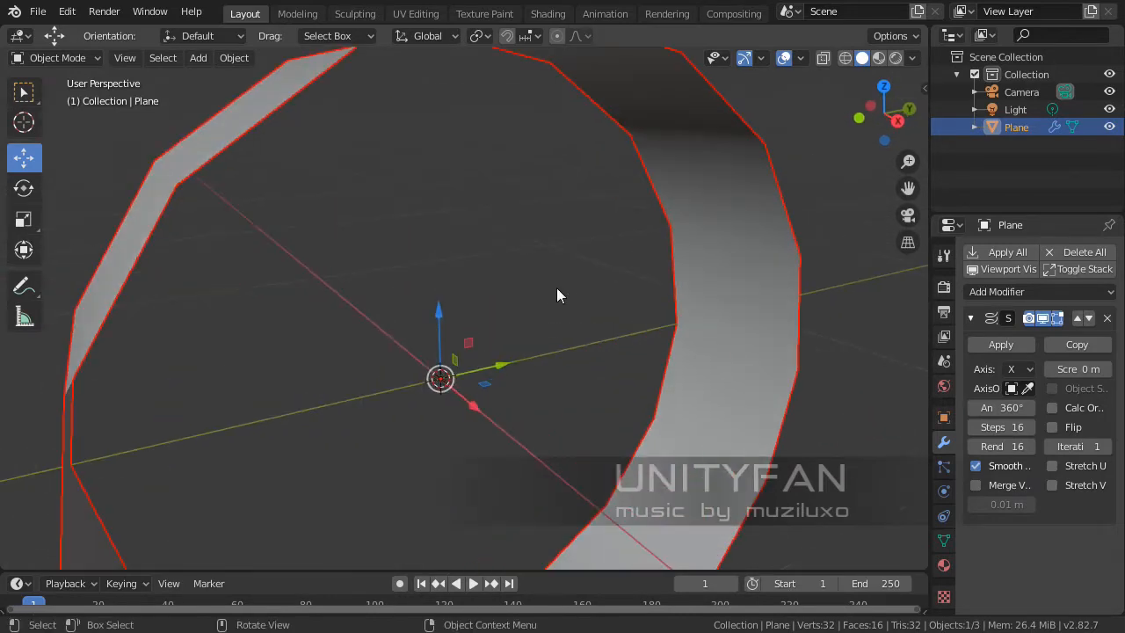
pyautogui.scroll(-3, 562, 302)
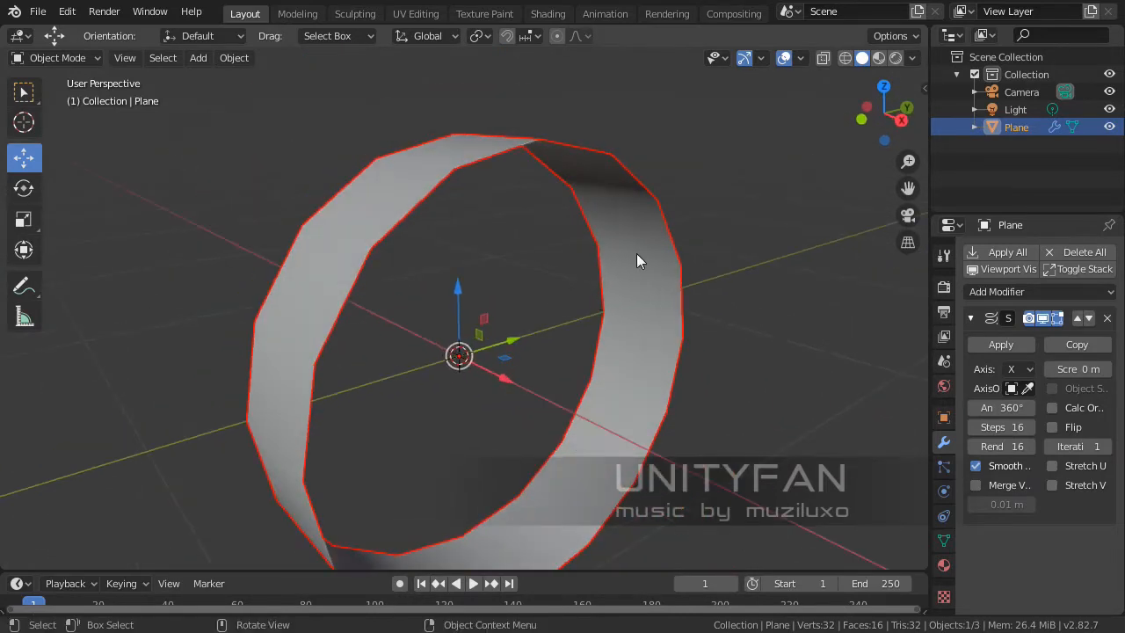
# - Enter Edit Mode and select the profile edge's outer end vertex in vertex selection mode
pyautogui.moveTo(632, 286); pyautogui.dragTo(592, 335, button='middle')
pyautogui.moveTo(697, 351); pyautogui.dragTo(633, 315, button='middle')
pyautogui.moveTo(588, 246); pyautogui.dragTo(593, 256, button='middle')
pyautogui.press('Tab')
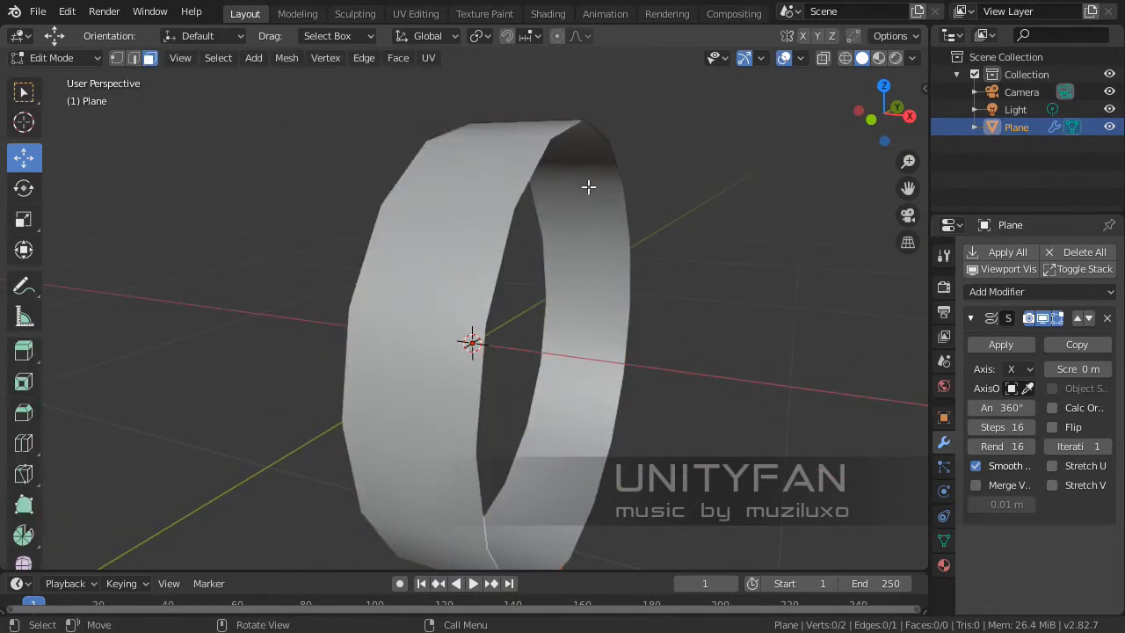
pyautogui.moveTo(589, 188); pyautogui.dragTo(550, 239, button='middle')
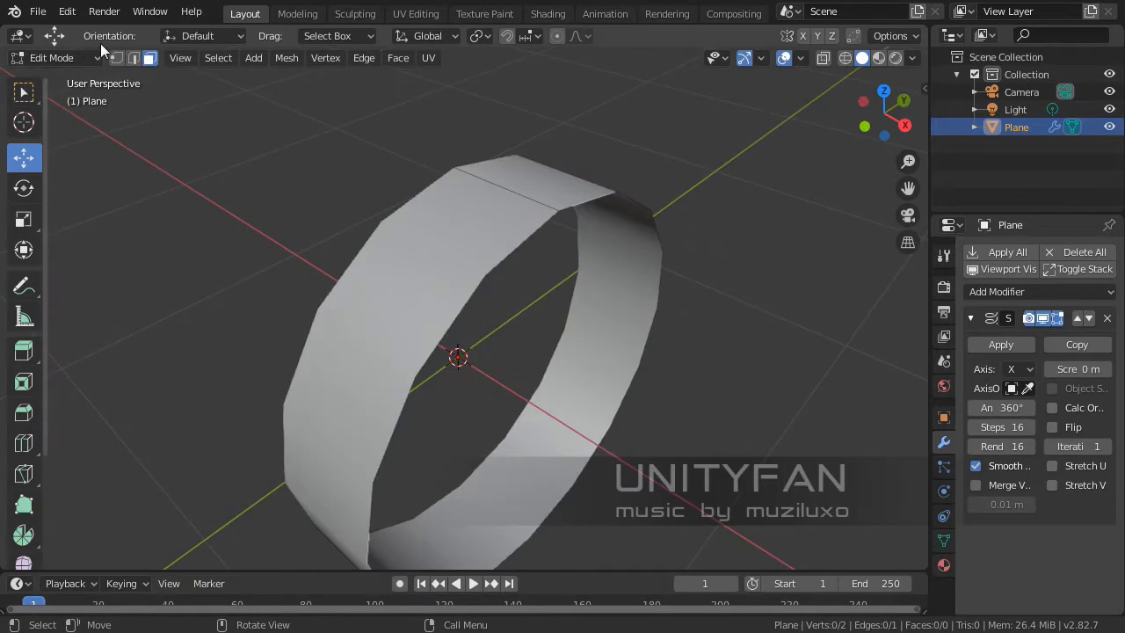
pyautogui.click(138, 59)
pyautogui.click(533, 230)
pyautogui.moveTo(535, 252); pyautogui.dragTo(570, 224, button='middle')
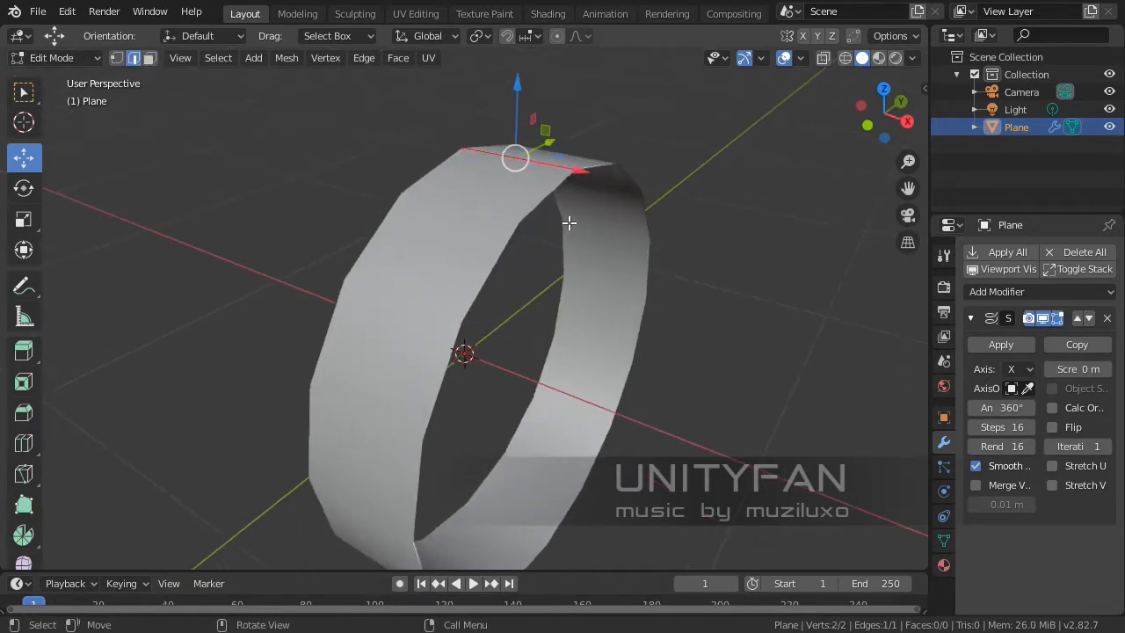
pyautogui.click(116, 57)
pyautogui.moveTo(648, 294); pyautogui.dragTo(572, 196, button='middle')
pyautogui.click(572, 179)
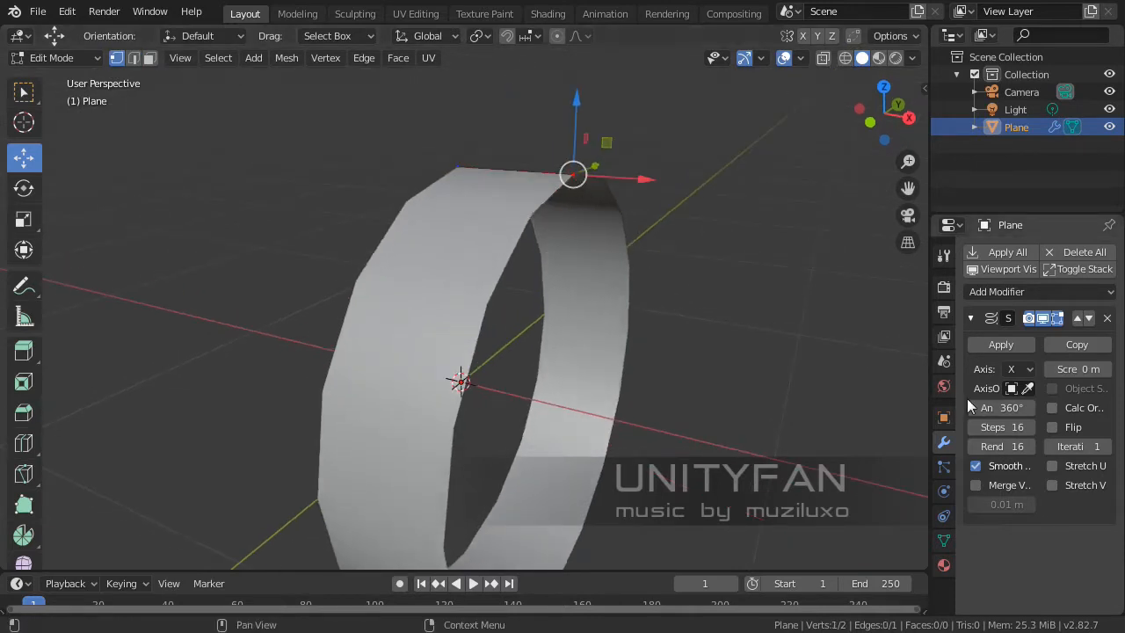
# - Try 60 steps in the Screw modifier for a smoother ring
pyautogui.click(1013, 427)
pyautogui.write('60')
pyautogui.press('Return')
pyautogui.moveTo(790, 415); pyautogui.dragTo(884, 459, button='middle')
pyautogui.moveTo(729, 356); pyautogui.dragTo(1011, 414, button='middle')
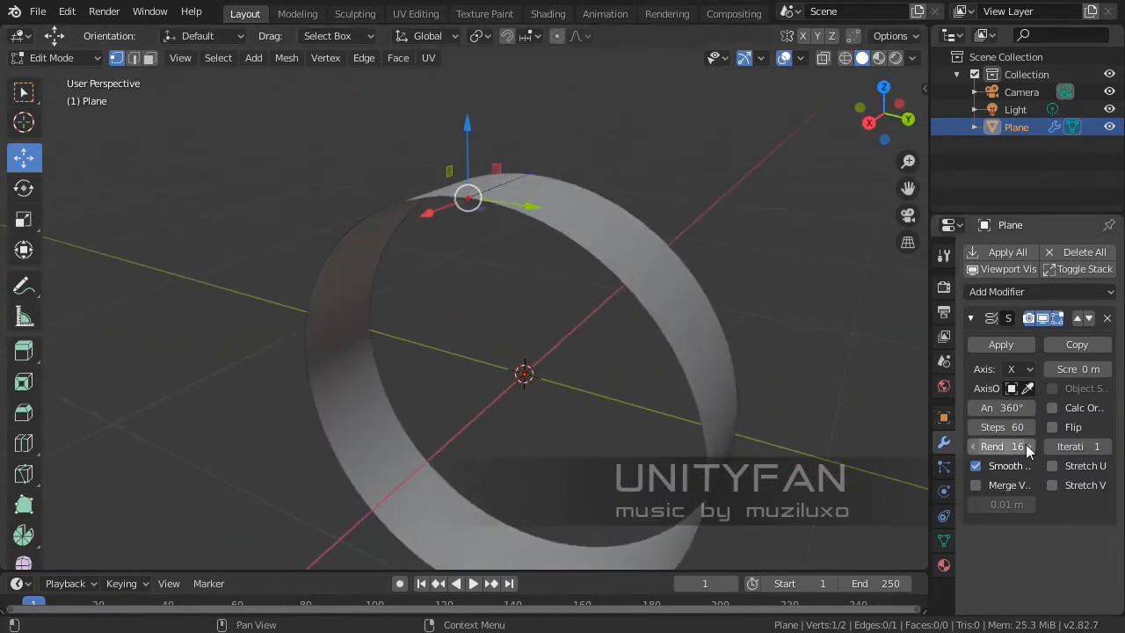
# - Set the Screw modifier's steps to 36 and switch to the right orthographic view
pyautogui.click(1013, 427)
pyautogui.write('36')
pyautogui.press('Return')
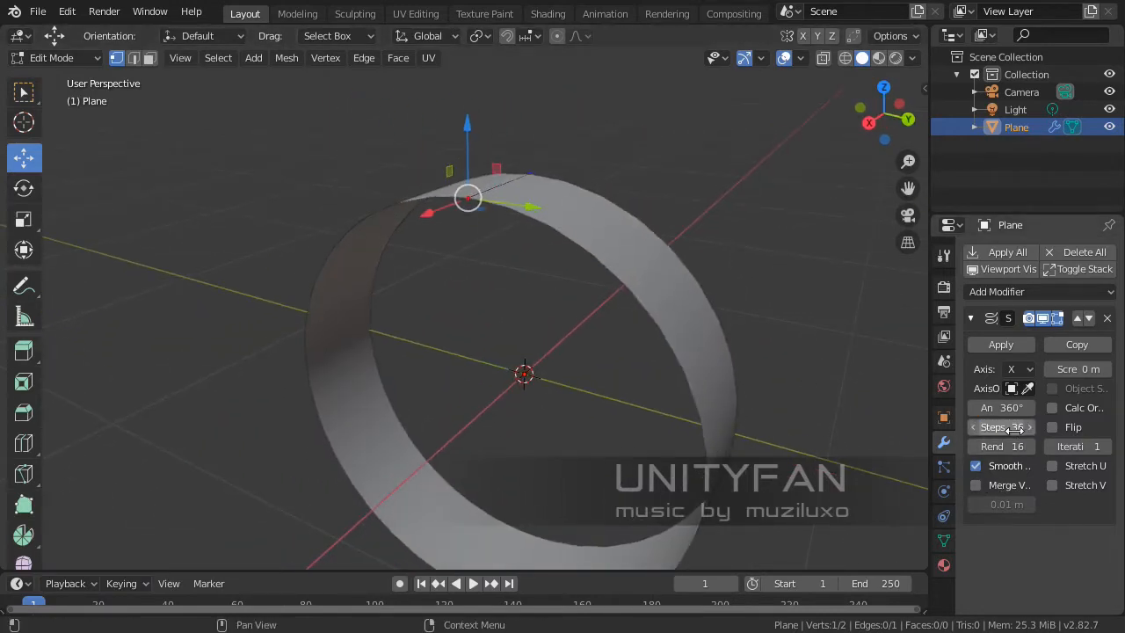
pyautogui.moveTo(773, 369); pyautogui.dragTo(627, 296, button='middle')
pyautogui.press('KP_3')
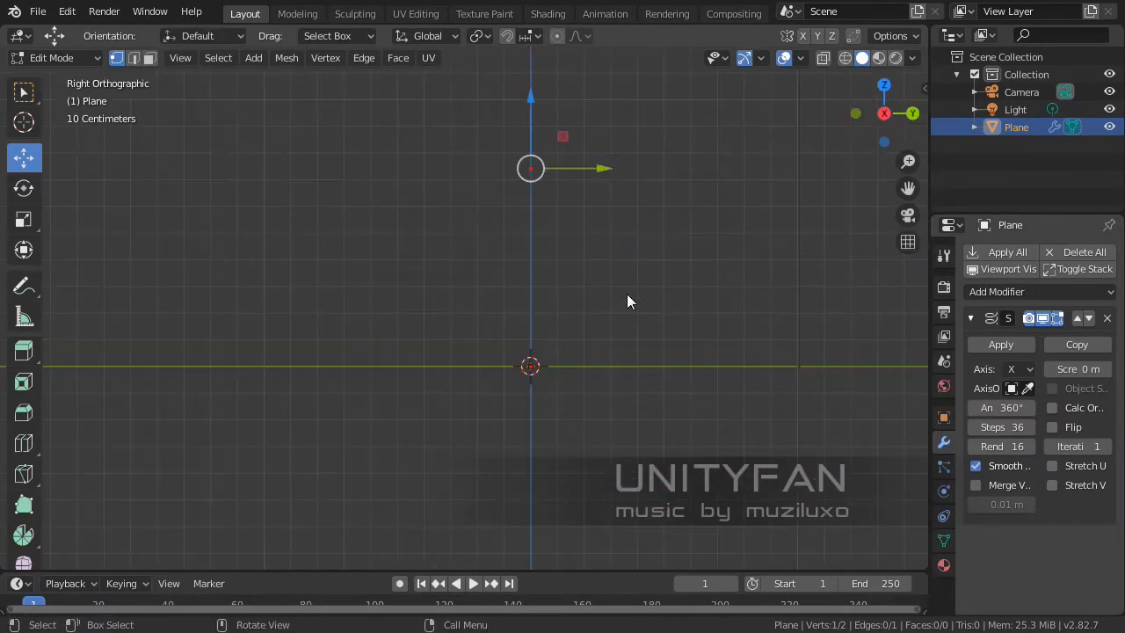
# - In the front orthographic view, move the profile's outer end vertex inward along X
pyautogui.press('KP_1')
pyautogui.scroll(4, 648, 284)
pyautogui.scroll(2, 586, 426)
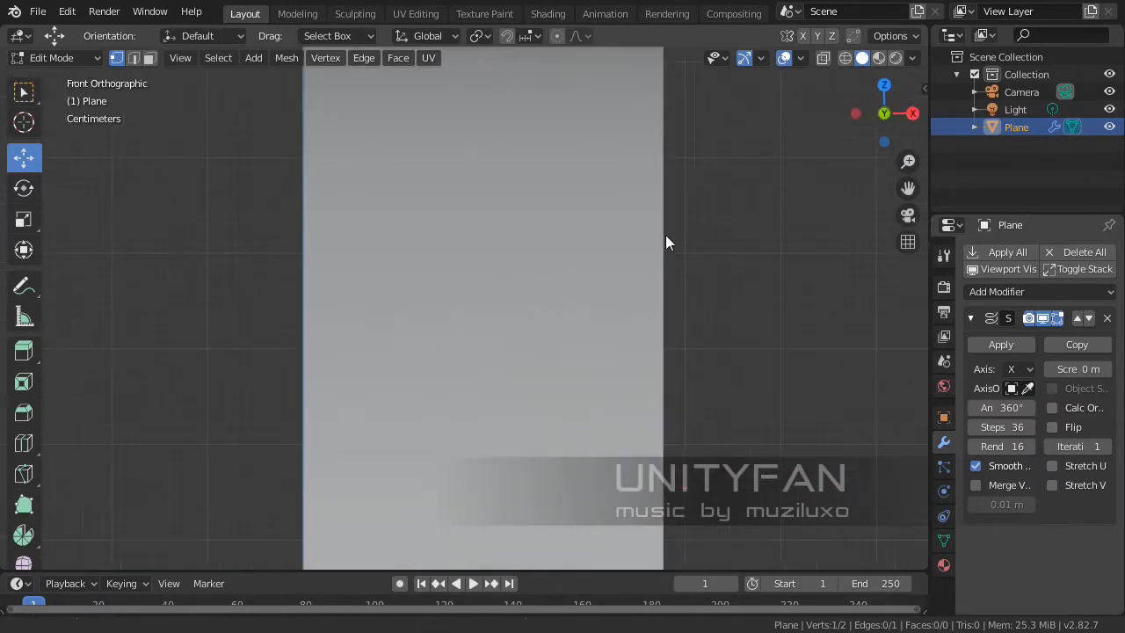
pyautogui.keyDown('shift'); pyautogui.scroll(5, 665, 237); pyautogui.keyUp('shift')
pyautogui.moveTo(715, 224); pyautogui.dragTo(631, 223)
# - Extrude the end vertex about 0.04 m outward and 0.035 m up, and extrude again about 0.03 m along X to form the lip
pyautogui.keyDown('shift'); pyautogui.moveTo(568, 219); pyautogui.dragTo(625, 369, button='middle'); pyautogui.keyUp('shift')
pyautogui.scroll(1, 575, 297)
pyautogui.press('e')
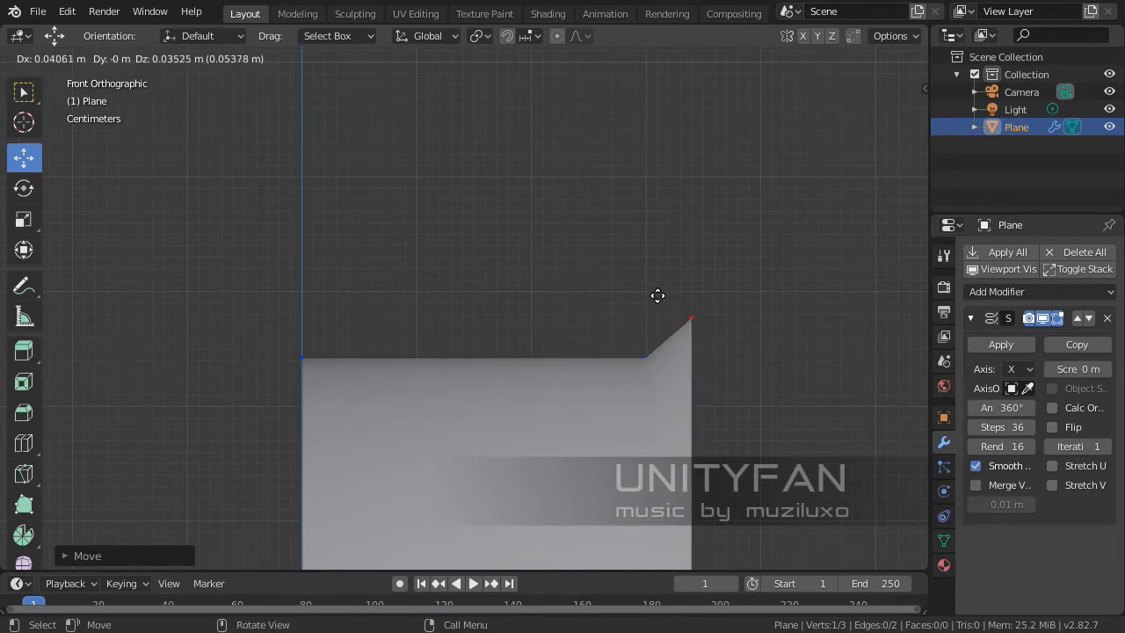
pyautogui.click(661, 297)
pyautogui.keyDown('shift'); pyautogui.moveTo(724, 330); pyautogui.dragTo(661, 307, button='middle'); pyautogui.keyUp('shift')
pyautogui.press('e')
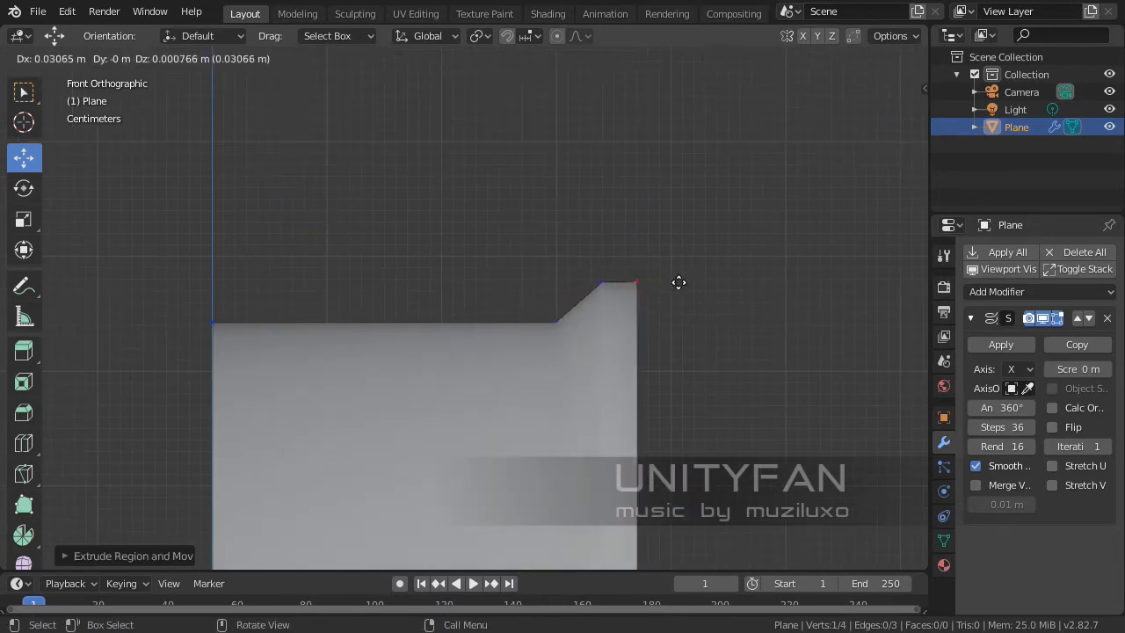
pyautogui.press('x')
pyautogui.click(683, 283)
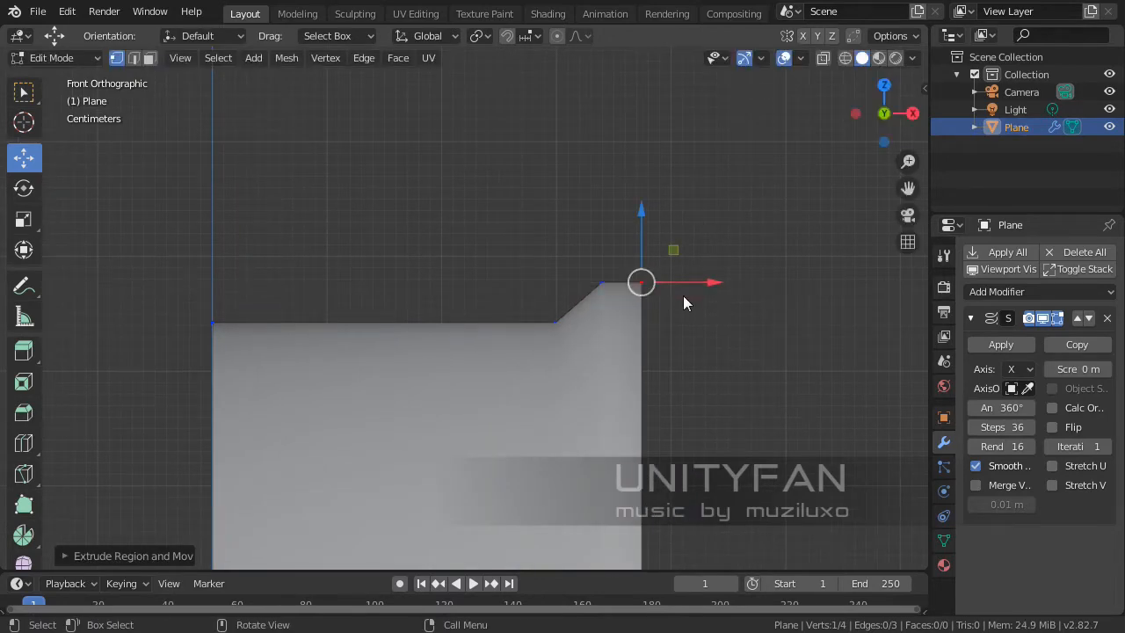
# - Subdivide the long flat edge of the profile in edge selection mode
pyautogui.moveTo(683, 297); pyautogui.dragTo(605, 337, button='middle')
pyautogui.scroll(5, 604, 336)
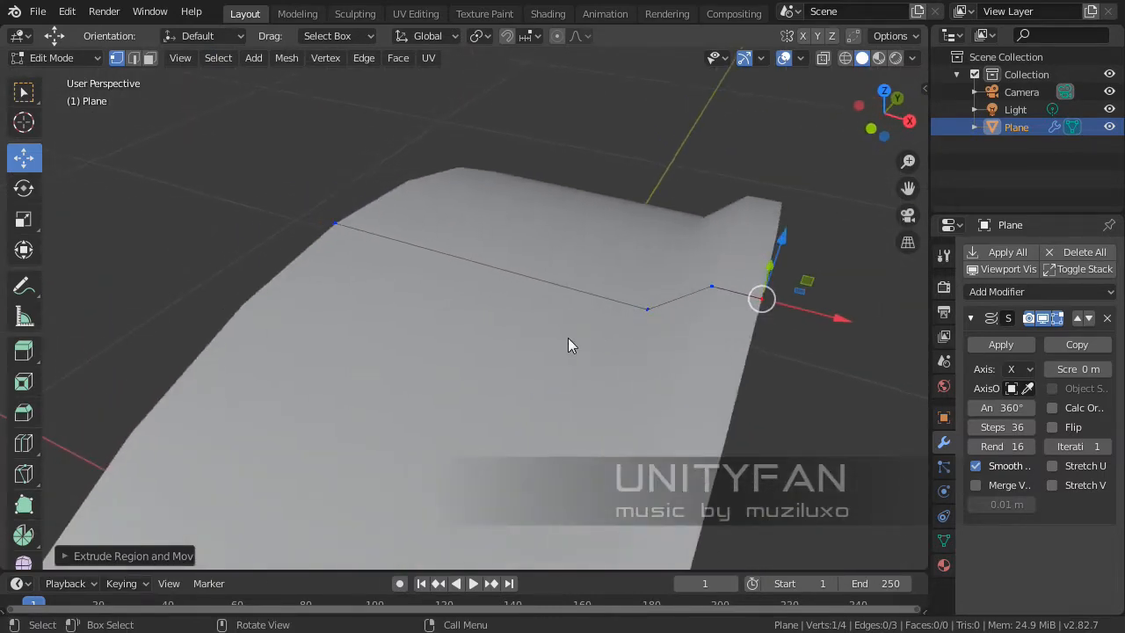
pyautogui.click(134, 58)
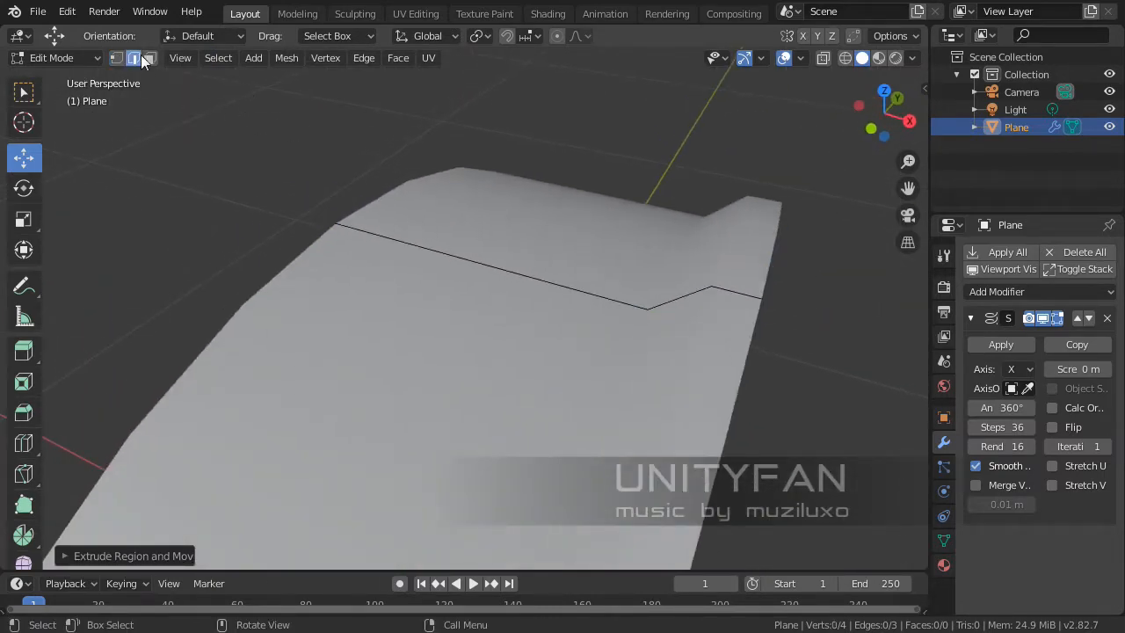
pyautogui.click(511, 262)
pyautogui.rightClick(483, 264)
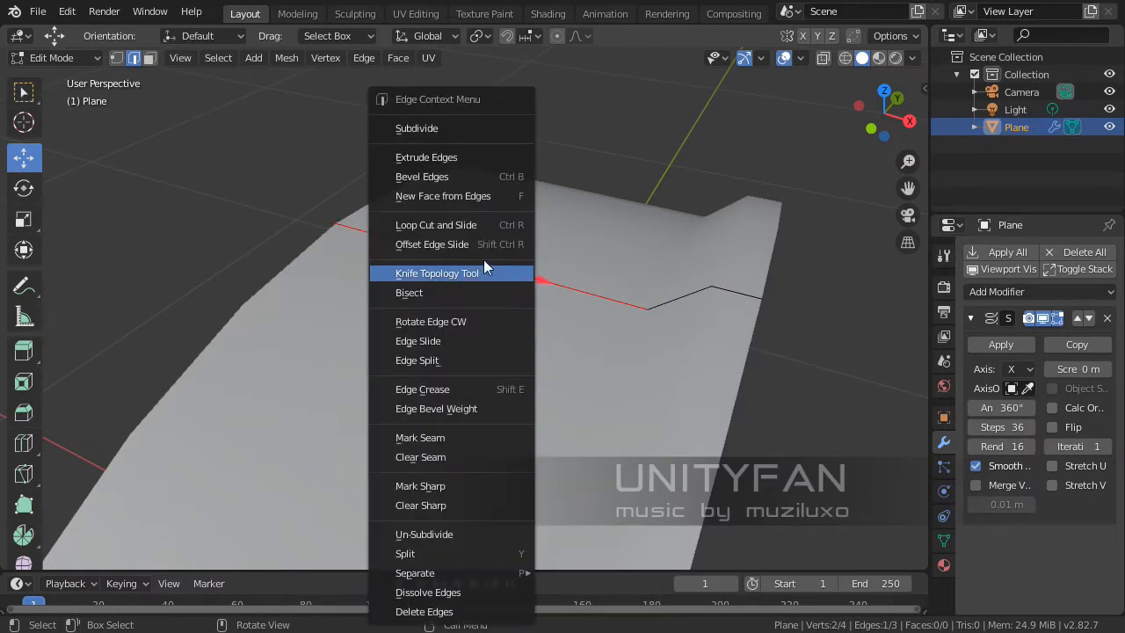
pyautogui.click(419, 135)
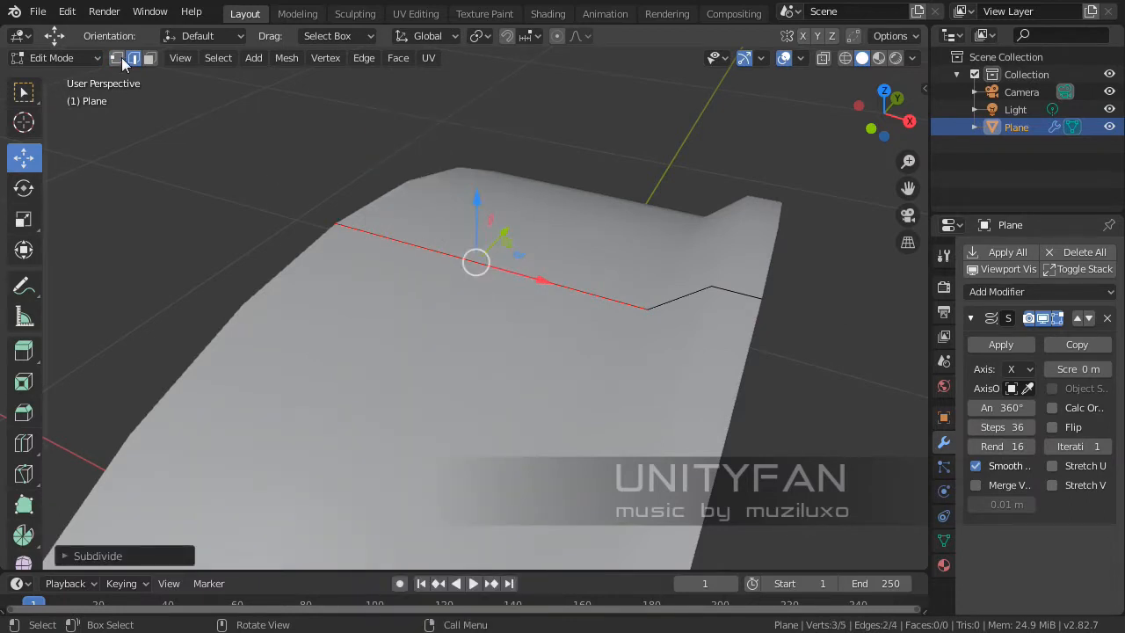
# - Move the flat edge's new midpoint vertex along X until it sits close to the base of the lip's slope
pyautogui.click(118, 58)
pyautogui.click(492, 290)
pyautogui.moveTo(495, 294); pyautogui.dragTo(530, 287, button='middle')
pyautogui.press('g')
pyautogui.press('x')
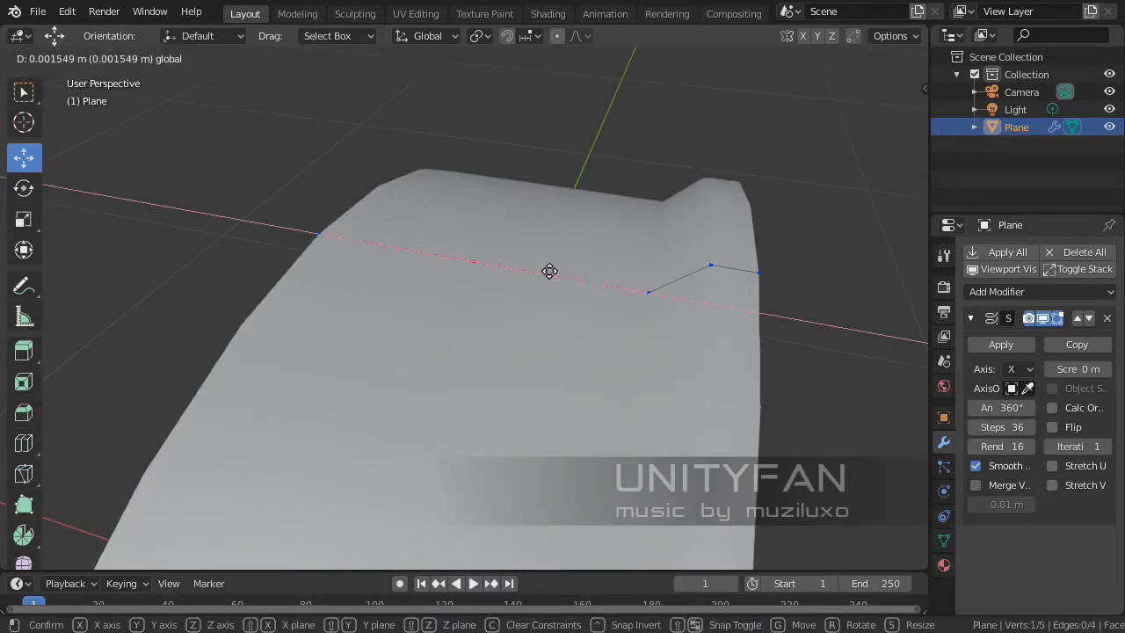
pyautogui.click(679, 293)
# - Extrude the lip's outer end vertex and lower the new vertex along Z to give the lip a vertical face
pyautogui.moveTo(677, 351); pyautogui.dragTo(560, 327, button='middle')
pyautogui.moveTo(557, 335); pyautogui.dragTo(606, 293, button='middle')
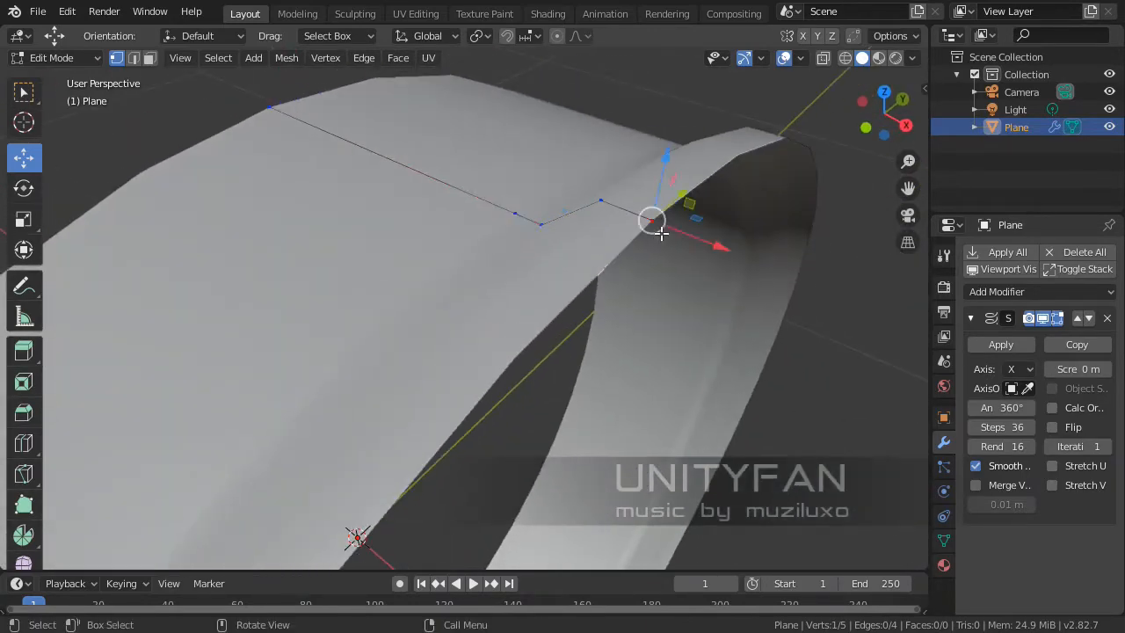
pyautogui.moveTo(668, 264)
pyautogui.mouseDown(button='middle')
pyautogui.moveTo(658, 329)
pyautogui.moveTo(676, 274)
pyautogui.mouseUp(button='middle')
pyautogui.press('e')
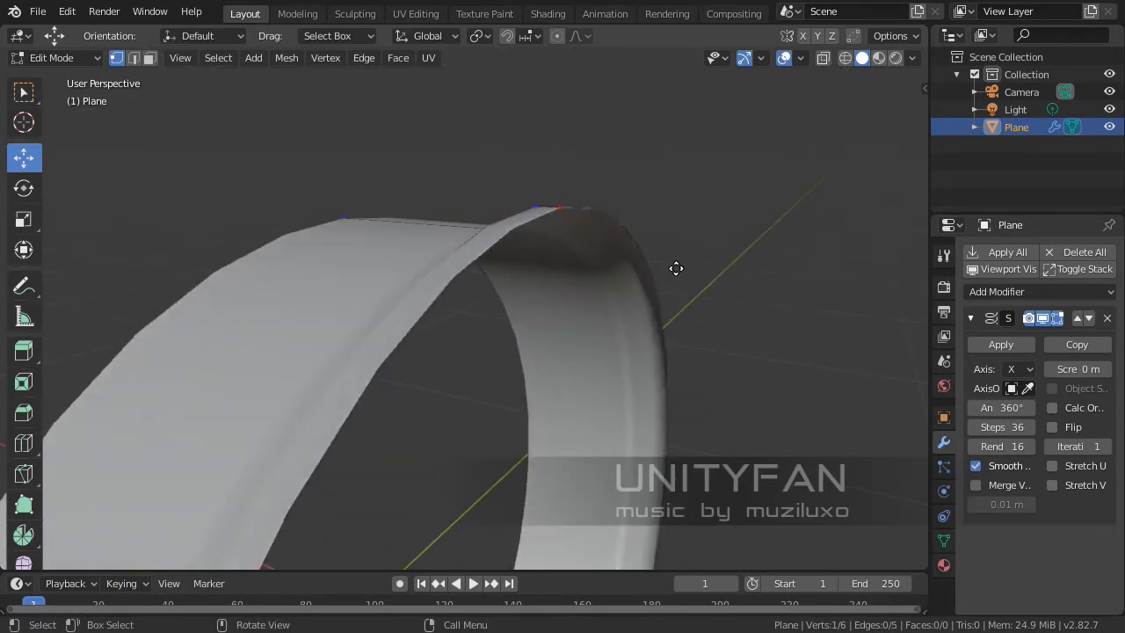
pyautogui.rightClick(674, 277)
pyautogui.moveTo(568, 150); pyautogui.dragTo(566, 176)
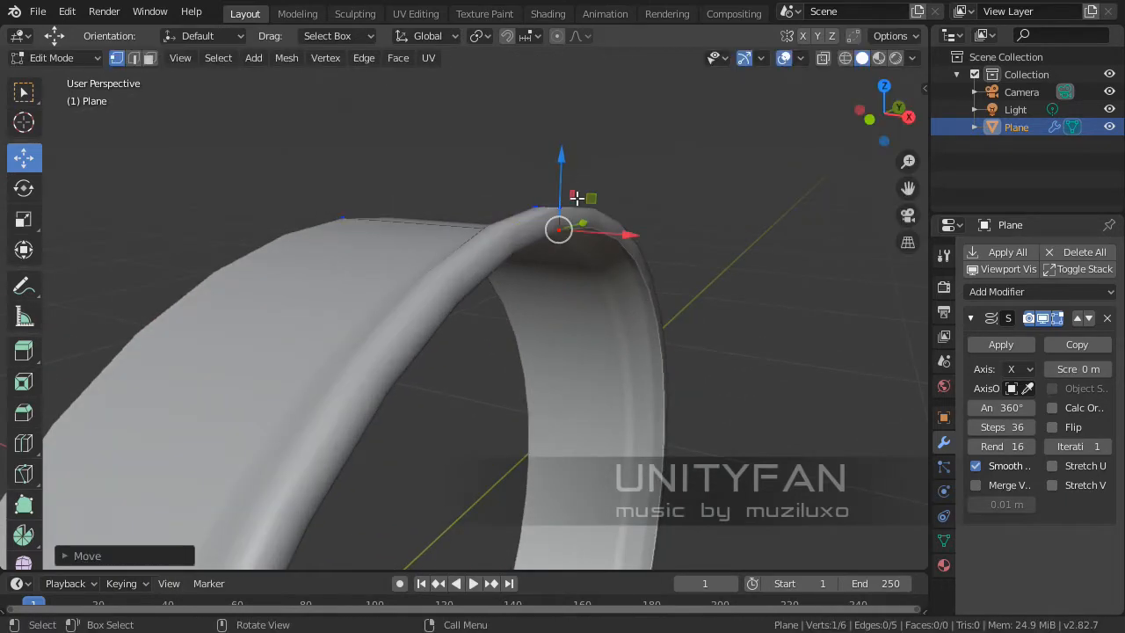
# - In front wireframe view, extrude the end vertex inward beneath the lip and again diagonally down, parallel to the outer slope
pyautogui.moveTo(566, 176); pyautogui.dragTo(572, 263, button='middle')
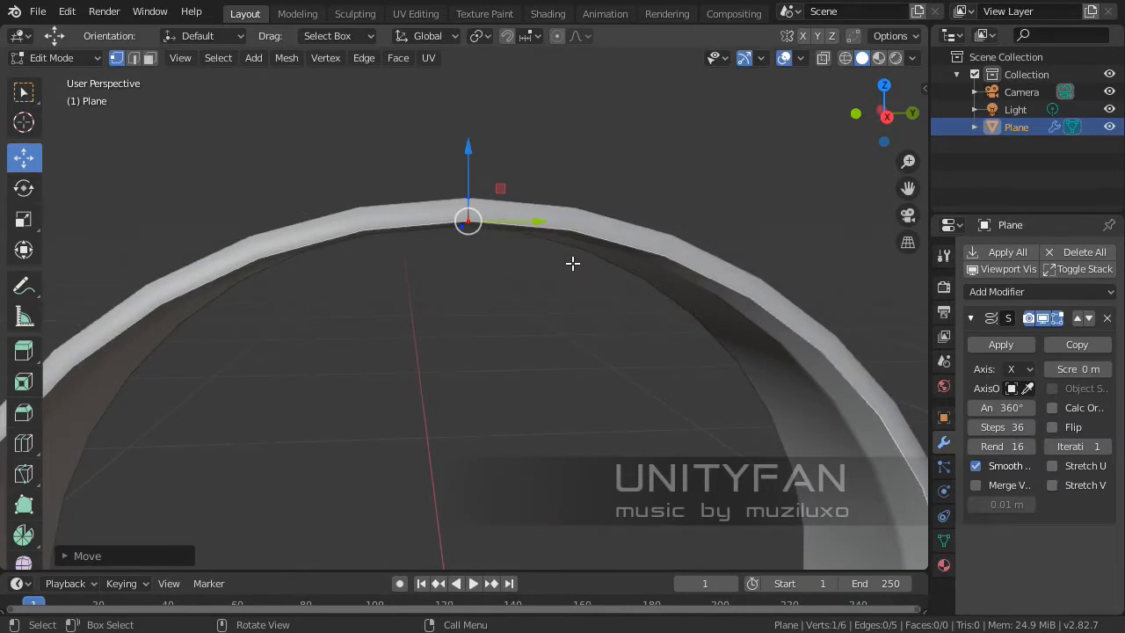
pyautogui.press('KP_5')
pyautogui.press('KP_1')
pyautogui.press('z')
pyautogui.click(492, 263)
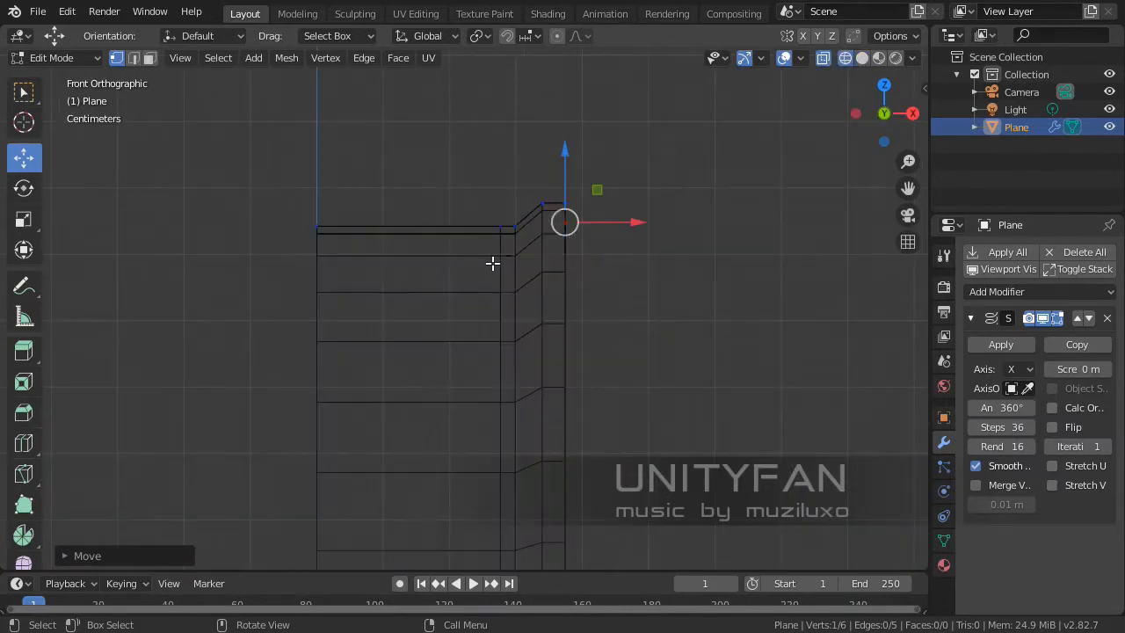
pyautogui.scroll(4, 607, 237)
pyautogui.keyDown('shift'); pyautogui.moveTo(607, 236); pyautogui.dragTo(592, 357, button='middle'); pyautogui.keyUp('shift')
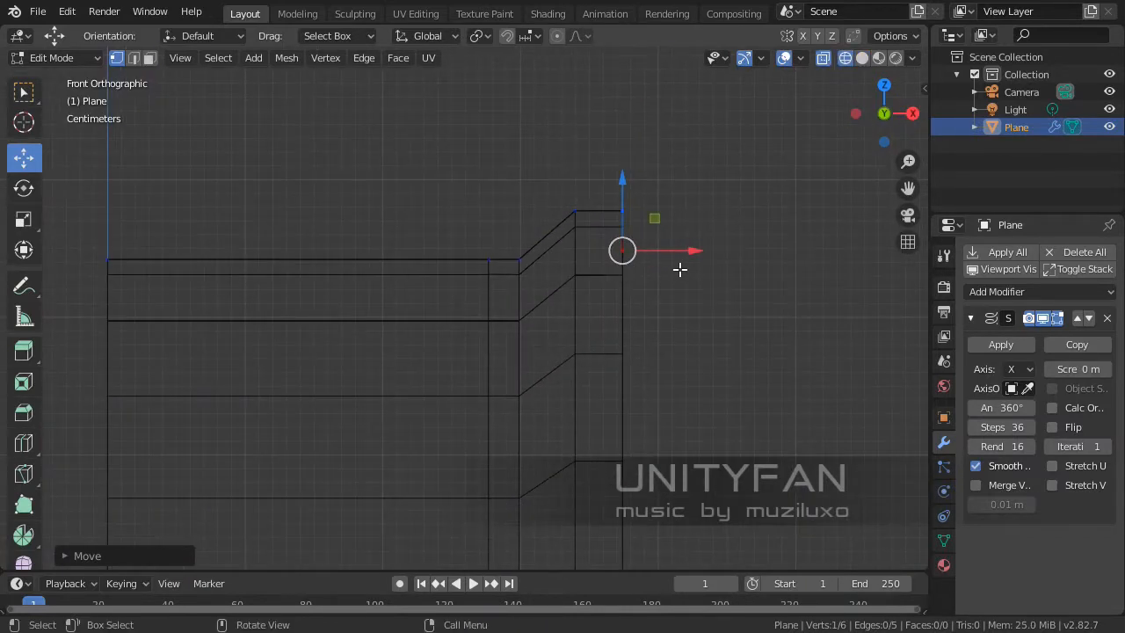
pyautogui.press('e')
pyautogui.click(615, 270)
pyautogui.press('e')
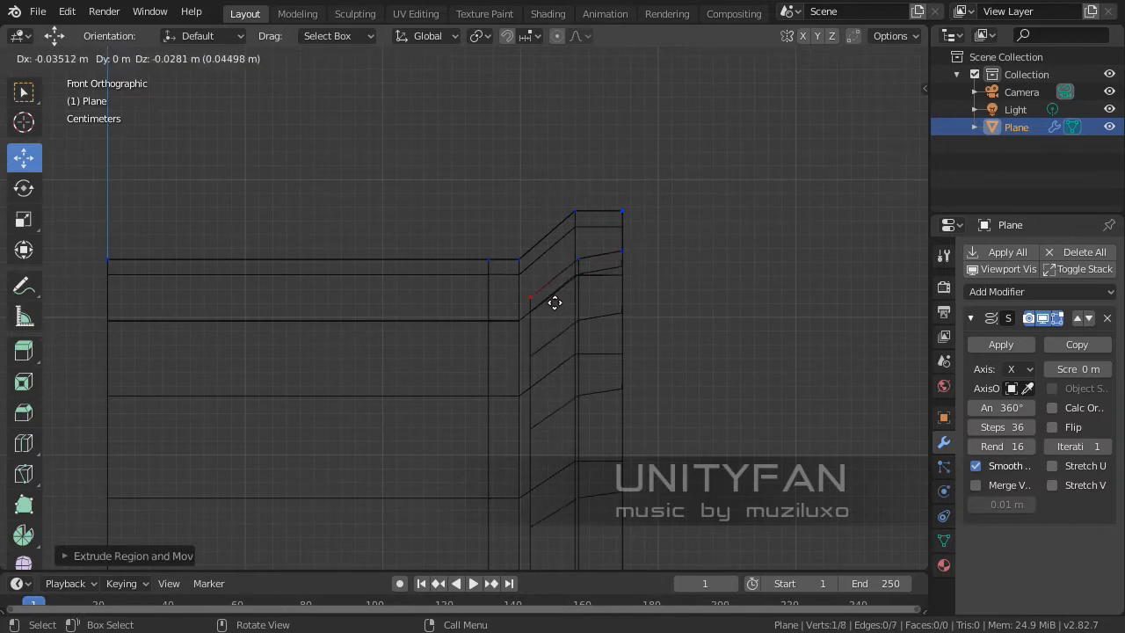
pyautogui.click(519, 301)
# - Extrude the inner profile about 0.115 m inward along X, followed by a short diagonal segment inward and down
pyautogui.press('x')
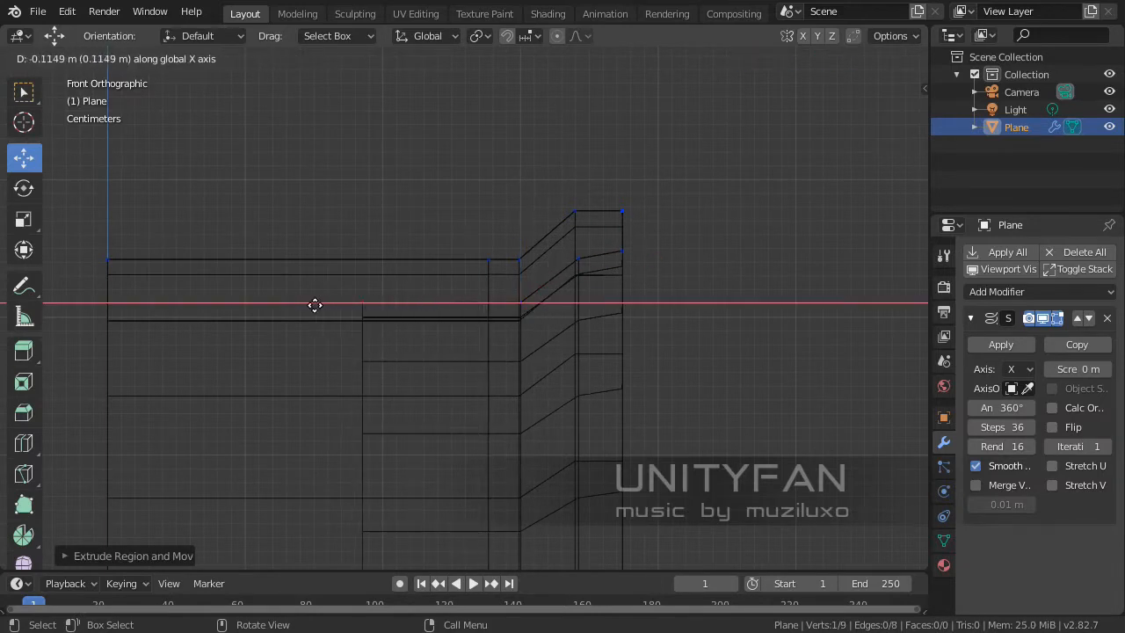
pyautogui.click(313, 304)
pyautogui.keyDown('shift'); pyautogui.moveTo(313, 304); pyautogui.dragTo(539, 289, button='middle'); pyautogui.keyUp('shift')
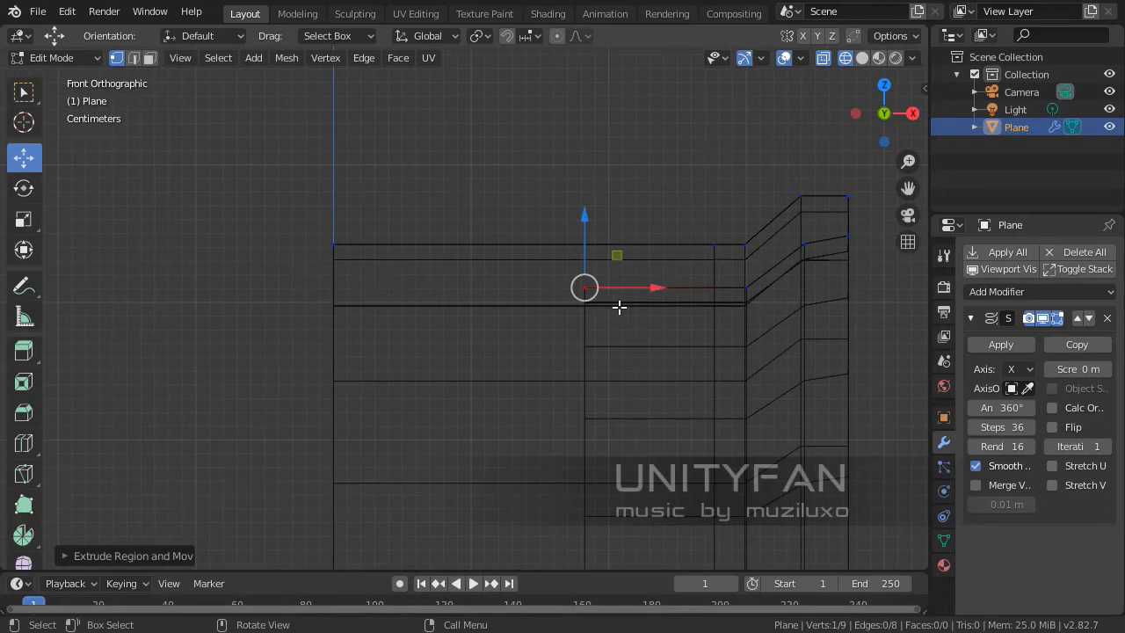
pyautogui.press('e')
pyautogui.click(568, 354)
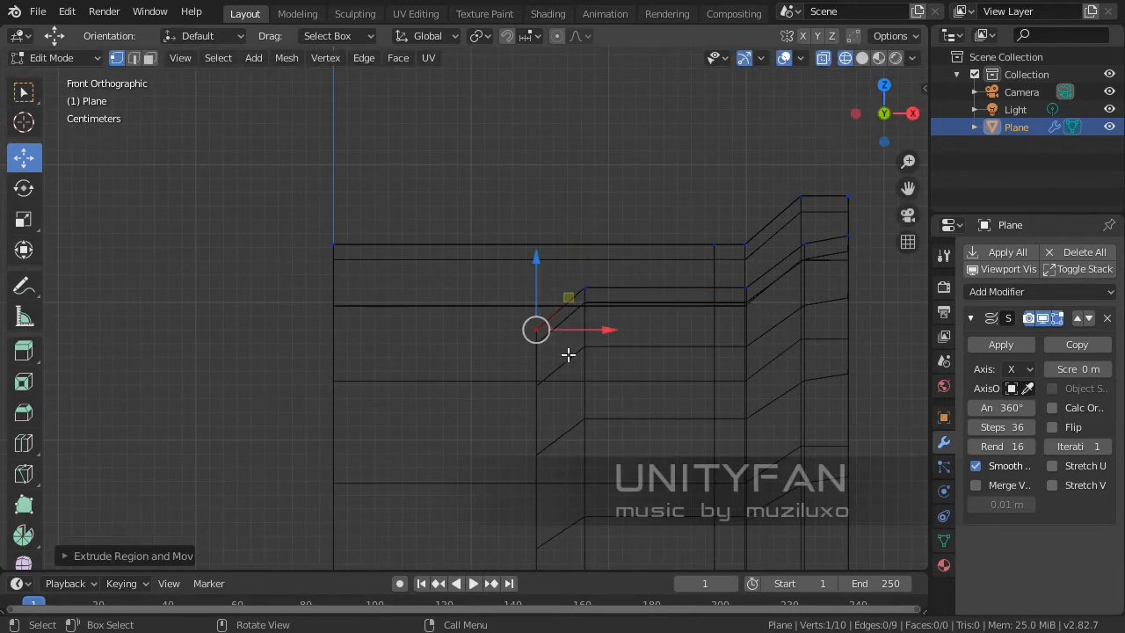
# - Extrude the inner profile's end vertex inward along X until it lines up with the outer profile's centre end
pyautogui.press('e')
pyautogui.press('x')
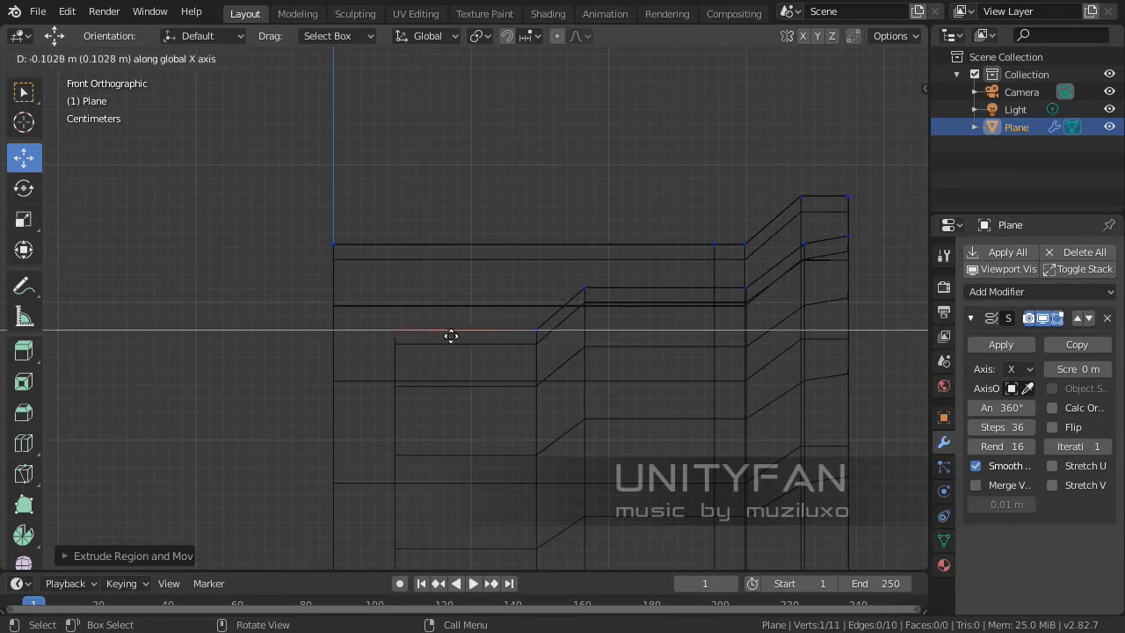
pyautogui.click(398, 342)
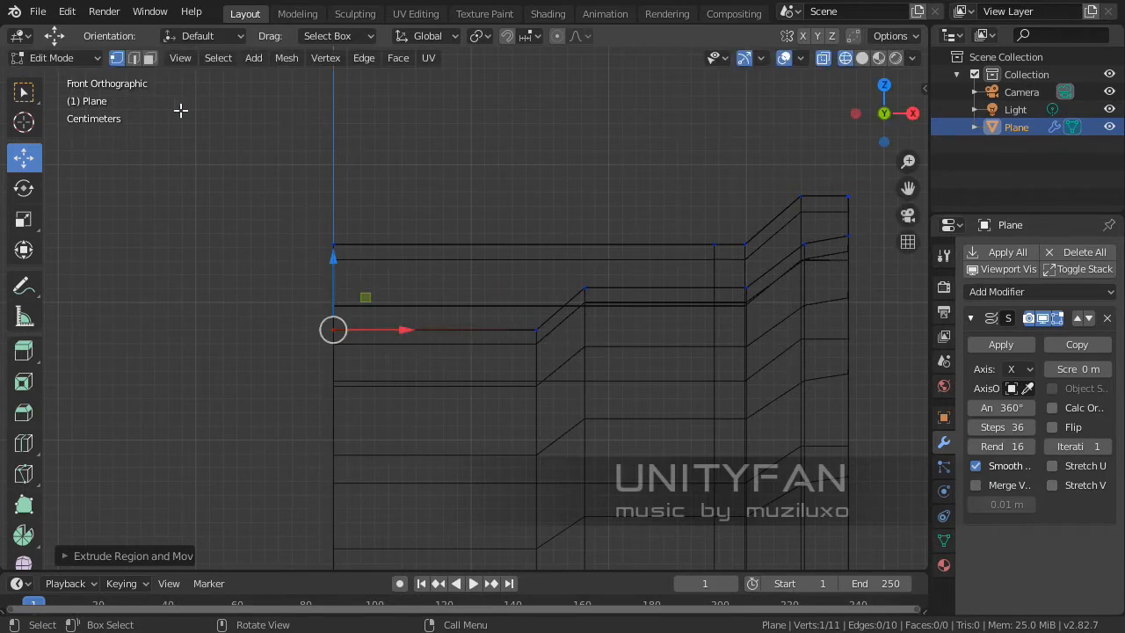
# - Subdivide the long outer edge and move its new vertex outward along X, just above the top of the inner step
pyautogui.click(580, 244)
pyautogui.rightClick(522, 186)
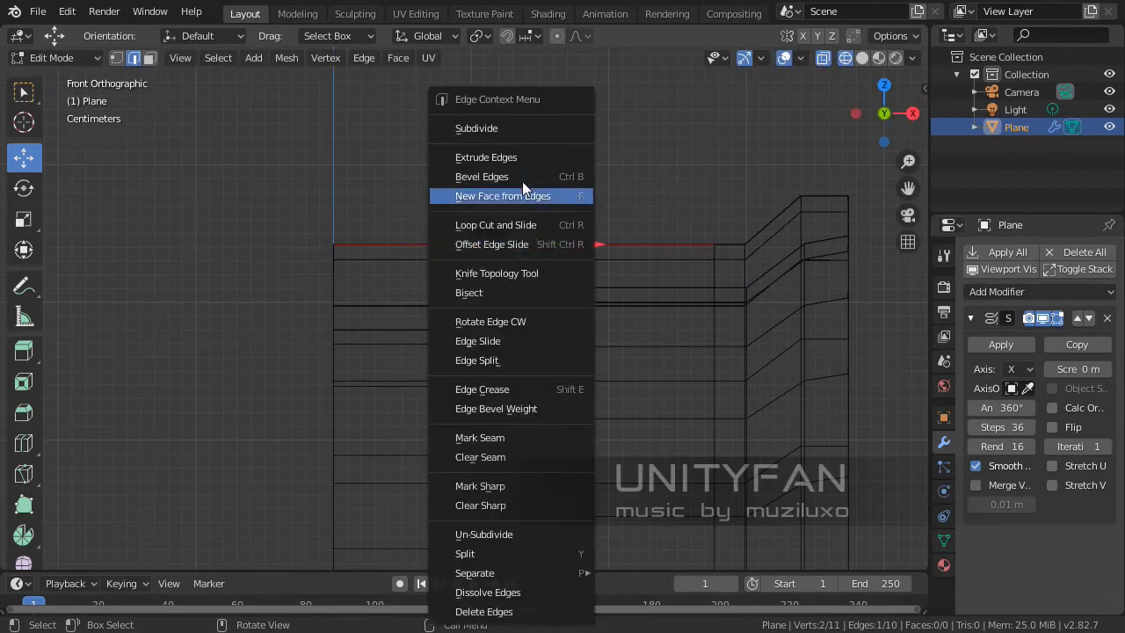
pyautogui.click(497, 130)
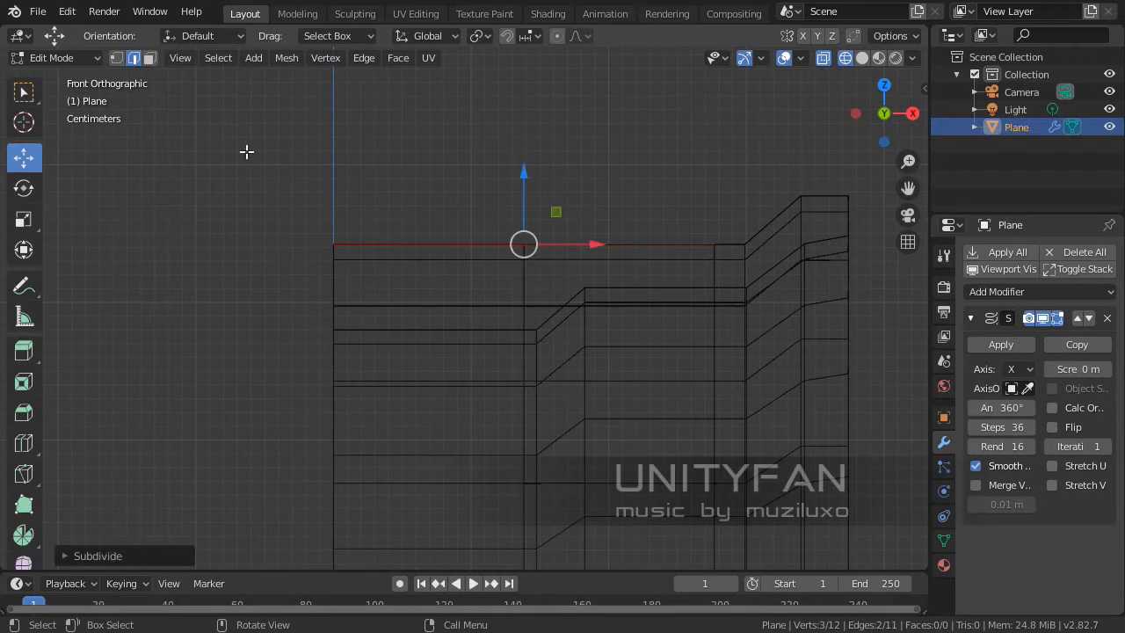
pyautogui.click(523, 245)
pyautogui.moveTo(598, 244); pyautogui.dragTo(640, 243)
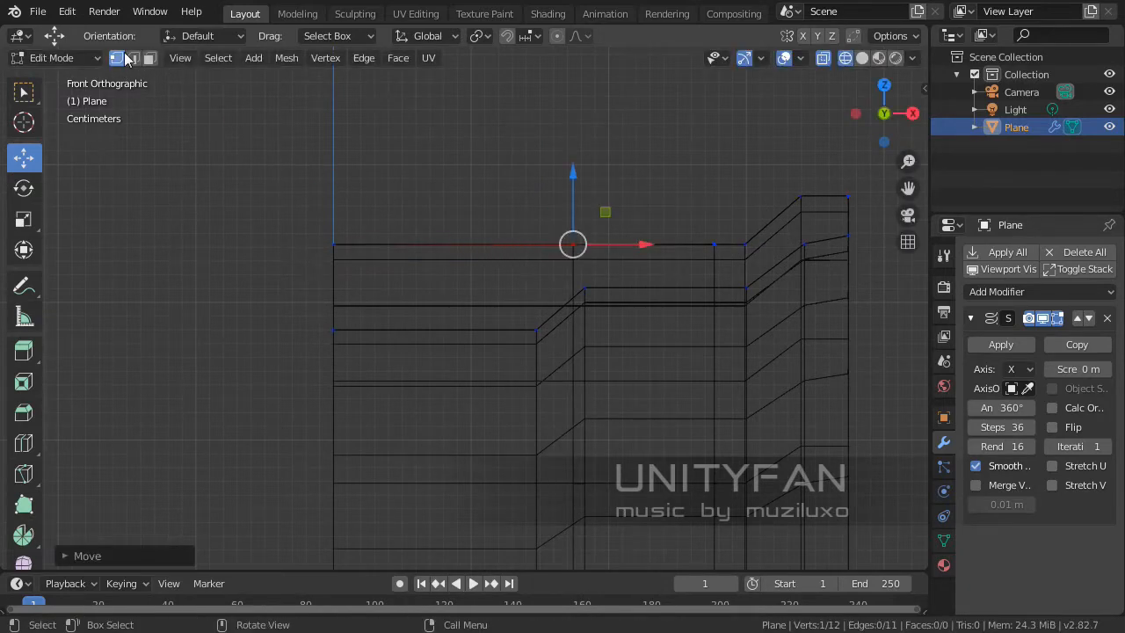
# - Subdivide the outer edge segment nearest the centre and move its new vertex outward along X toward the neighbouring vertex
pyautogui.click(494, 243)
pyautogui.rightClick(425, 236)
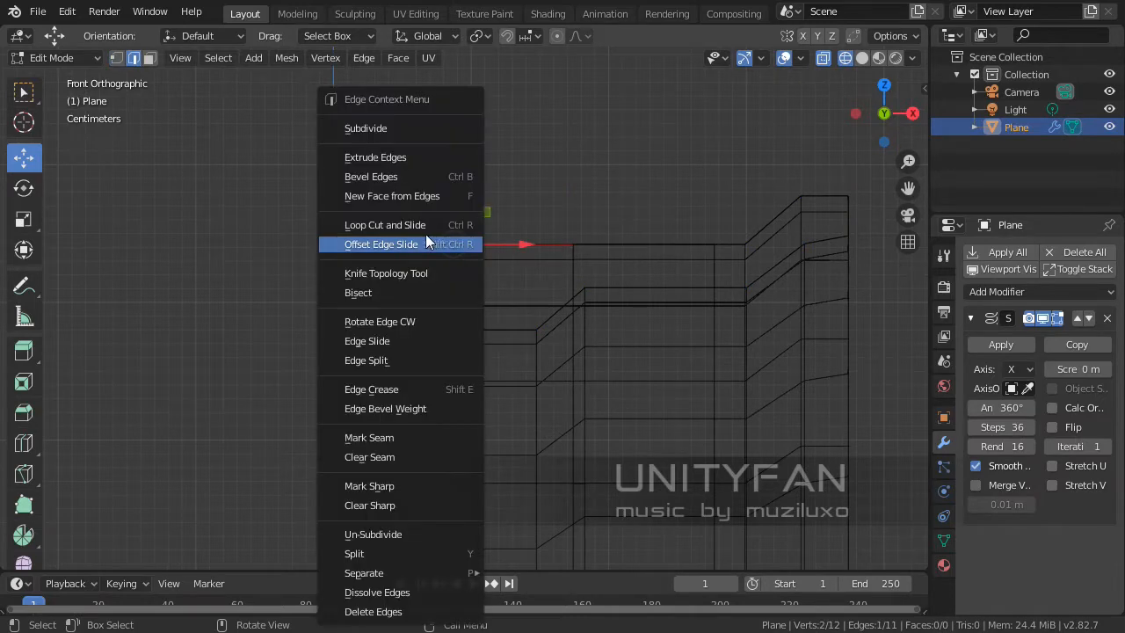
pyautogui.click(378, 128)
pyautogui.scroll(2, 327, 194)
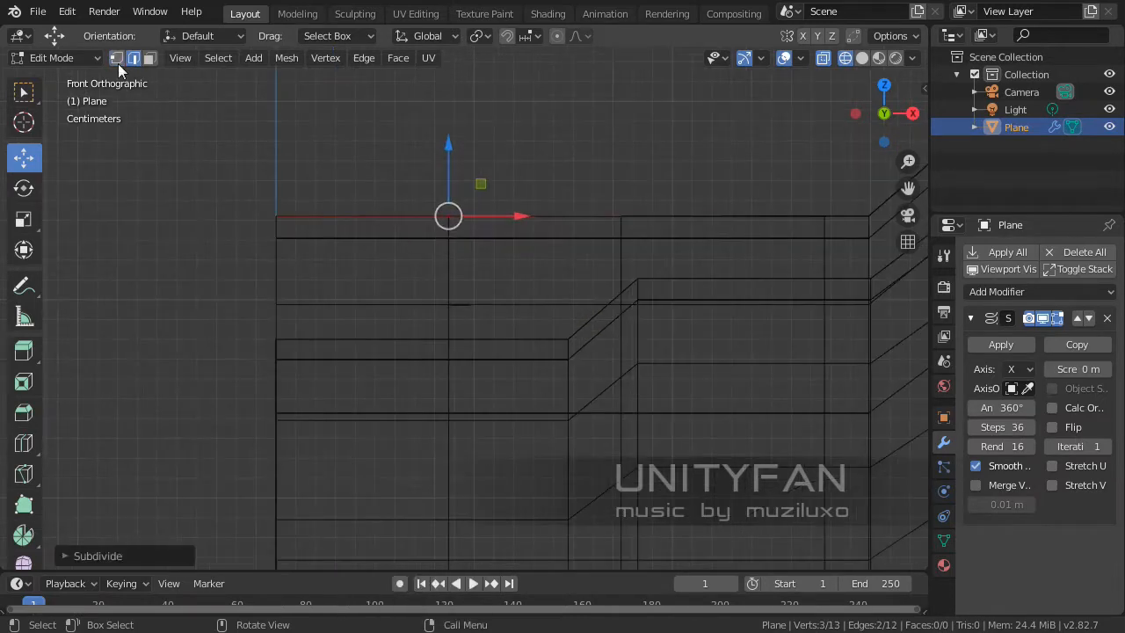
pyautogui.moveTo(507, 219); pyautogui.dragTo(598, 219)
# - Lower the outer profile's centre segment along Z, and view the ring in Object Mode with solid shading
pyautogui.click(337, 218)
pyautogui.moveTo(409, 173); pyautogui.dragTo(410, 235)
pyautogui.scroll(-3, 451, 257)
pyautogui.moveTo(476, 256); pyautogui.dragTo(475, 303, button='middle')
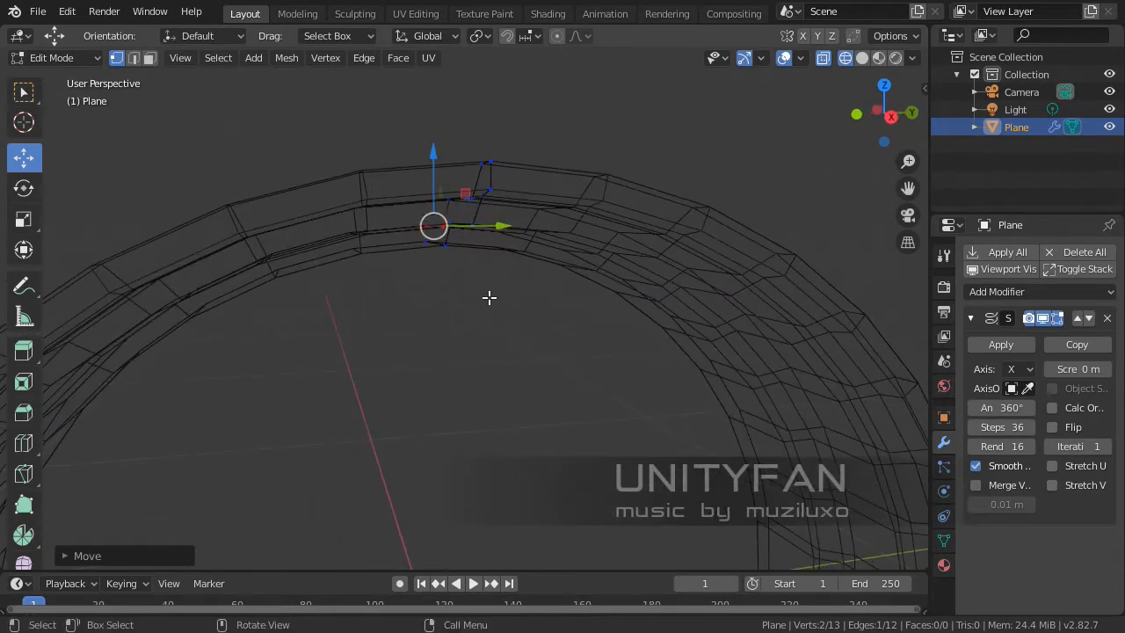
pyautogui.press('Tab')
pyautogui.press('z')
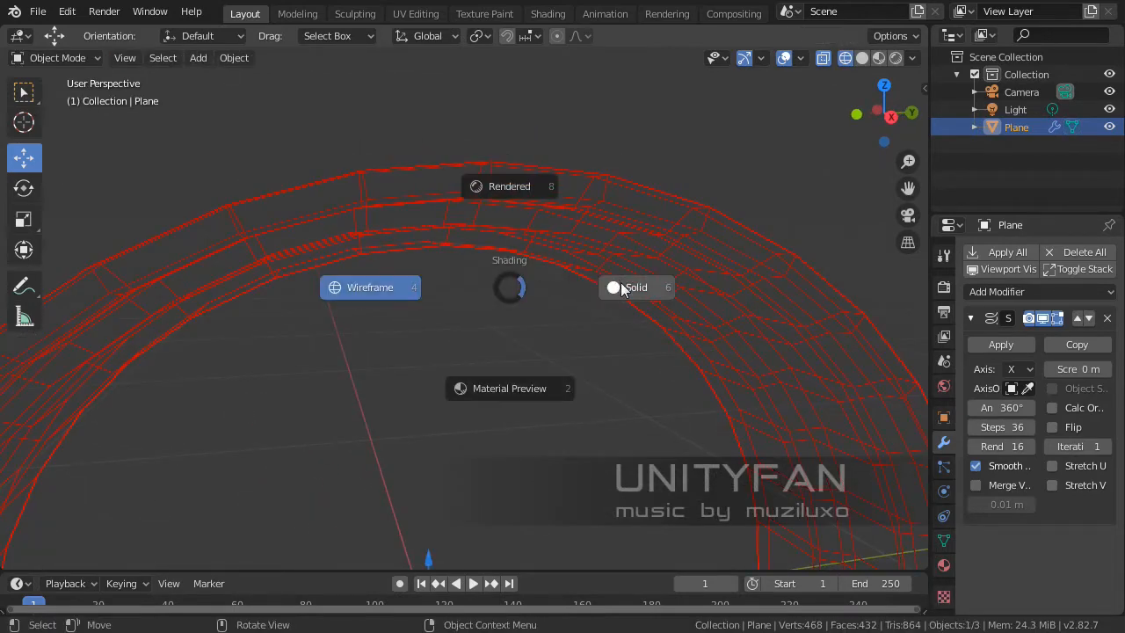
pyautogui.click(618, 291)
pyautogui.moveTo(620, 285); pyautogui.dragTo(592, 249, button='middle')
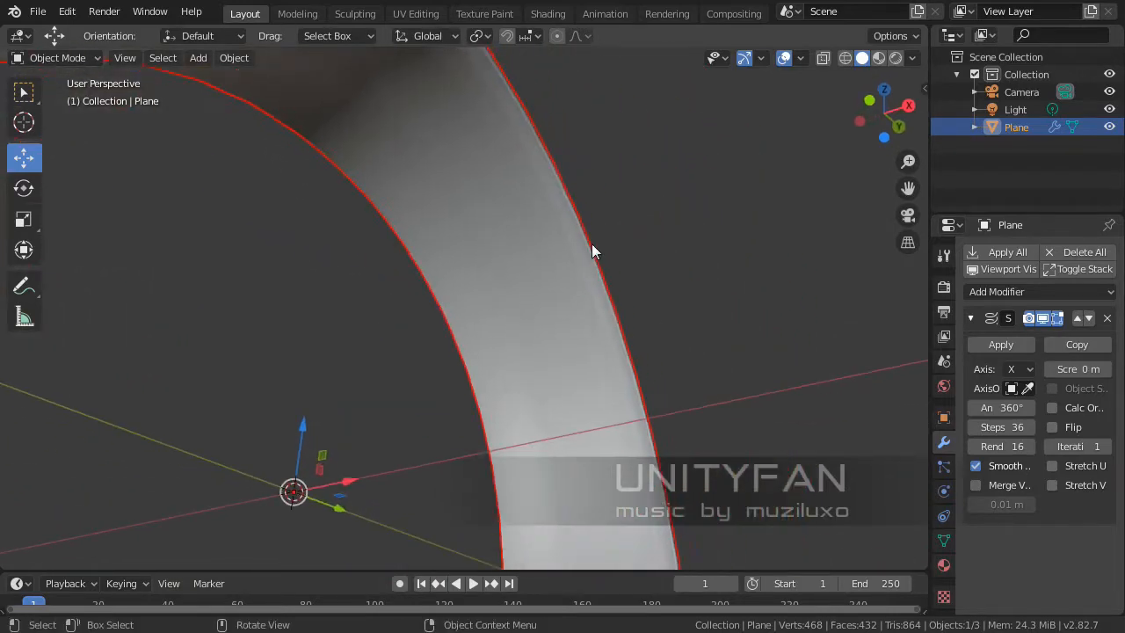
# - In Edit Mode, subdivide the inner profile's middle flat edge and move the new vertex along X toward the centre
pyautogui.press('Tab')
pyautogui.moveTo(477, 222); pyautogui.dragTo(489, 294, button='middle')
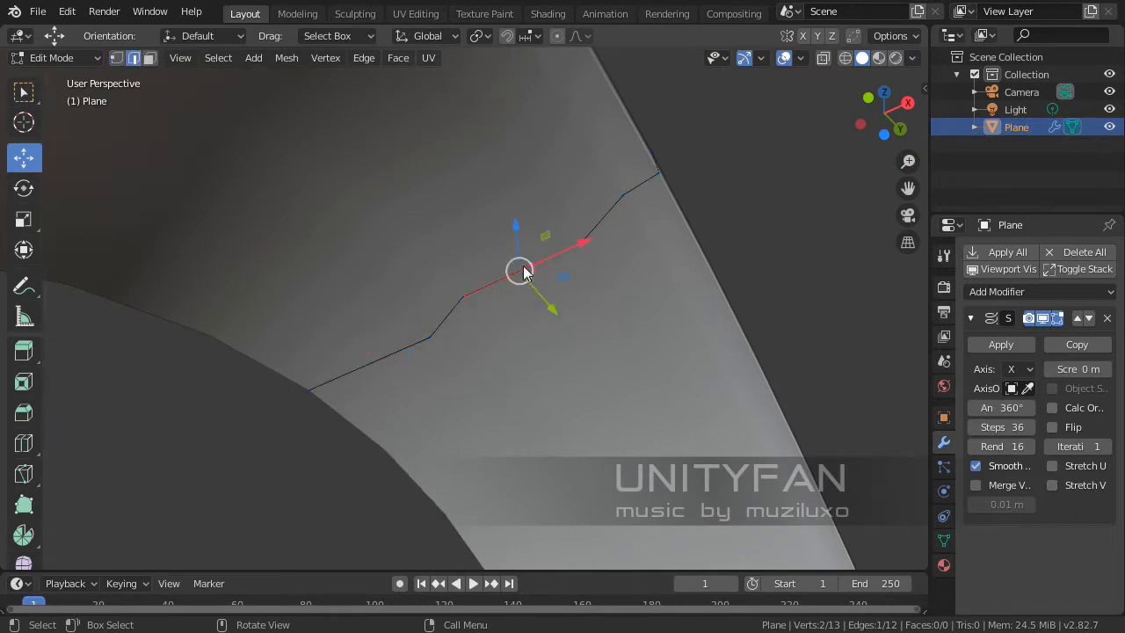
pyautogui.rightClick(523, 273)
pyautogui.click(455, 129)
pyautogui.moveTo(467, 211); pyautogui.dragTo(467, 288, button='middle')
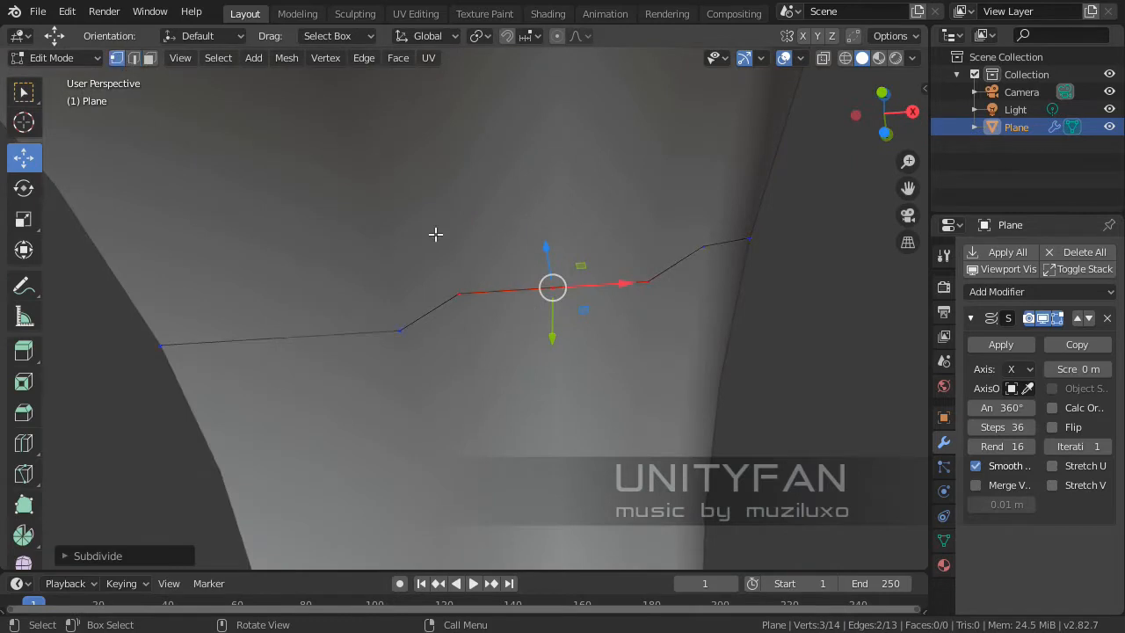
pyautogui.click(528, 286)
pyautogui.moveTo(615, 284); pyautogui.dragTo(570, 288)
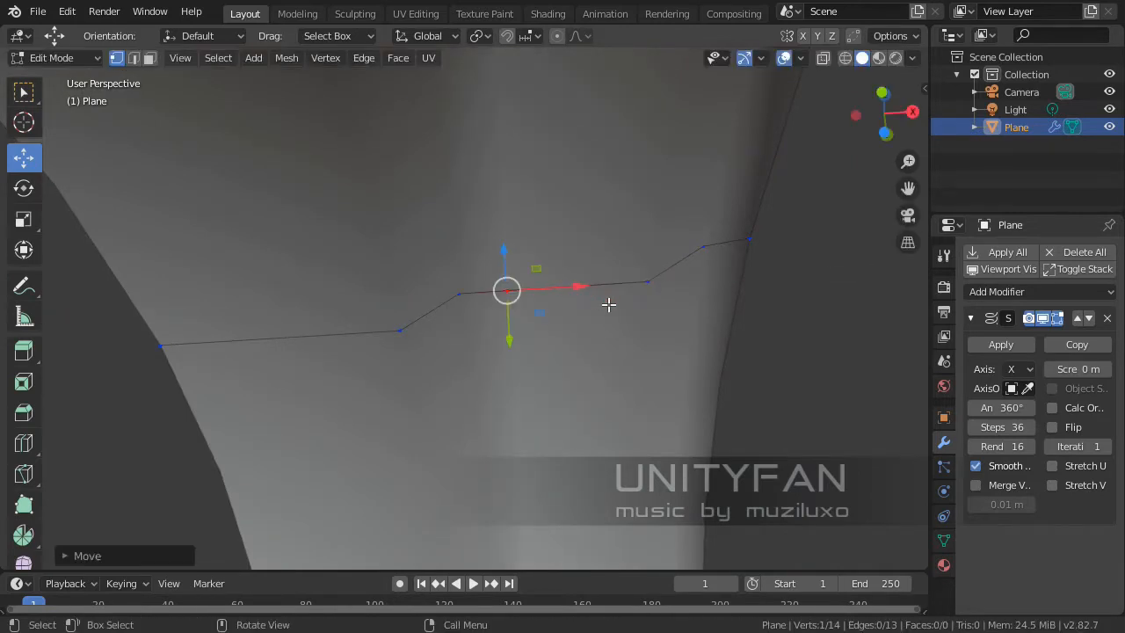
# - Subdivide the remaining long segment of the inner profile's middle flat and move the new vertex along X toward the lip-side slope
pyautogui.keyDown('shift'); pyautogui.moveTo(476, 330); pyautogui.dragTo(573, 319, button='middle'); pyautogui.keyUp('shift')
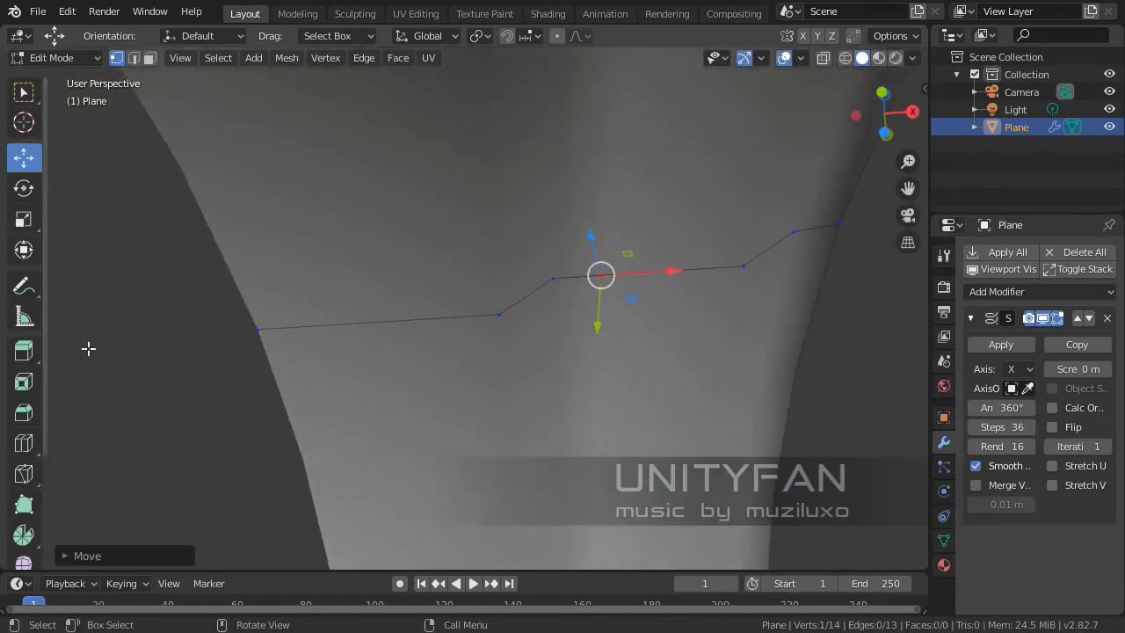
pyautogui.moveTo(519, 285); pyautogui.dragTo(268, 111, button='middle')
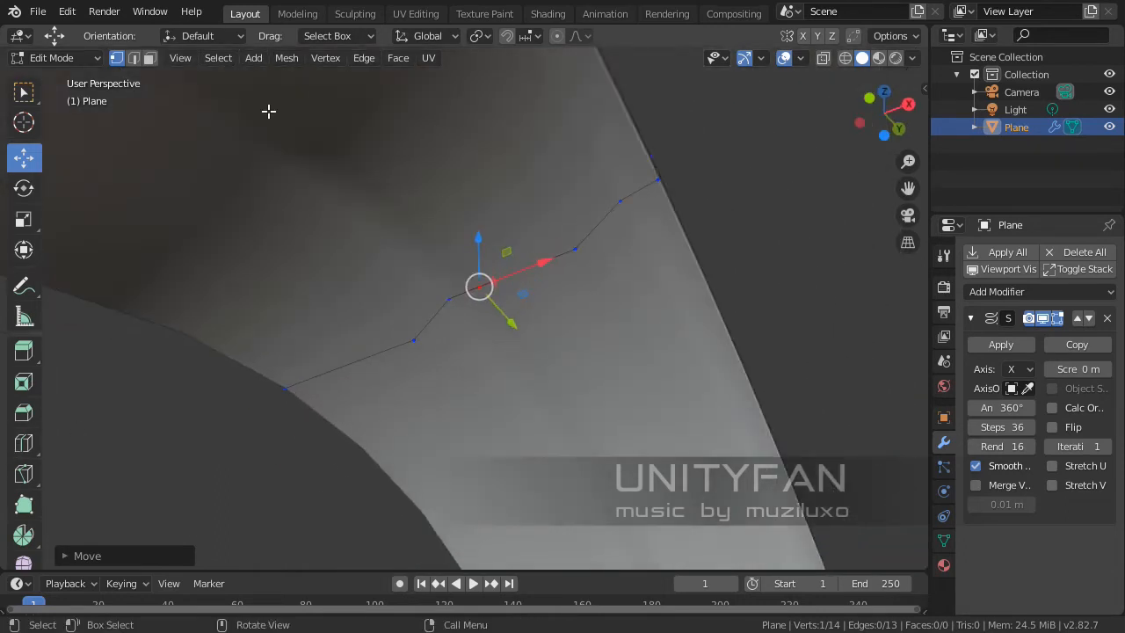
pyautogui.click(558, 249)
pyautogui.moveTo(534, 258); pyautogui.dragTo(562, 294, button='middle')
pyautogui.rightClick(564, 288)
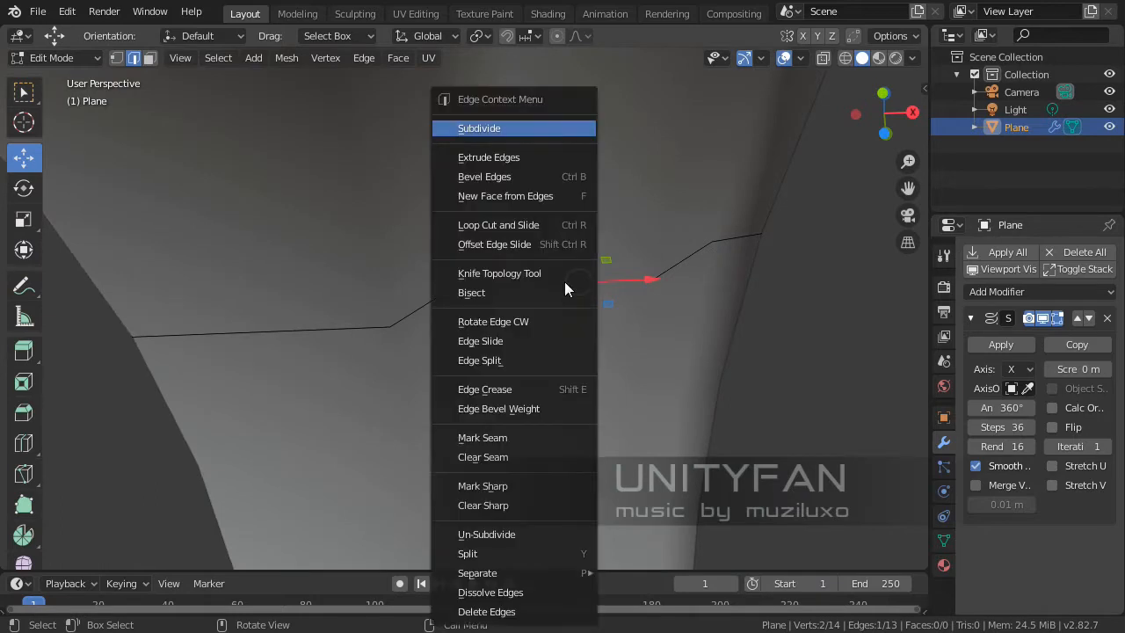
pyautogui.click(490, 128)
pyautogui.keyDown('shift'); pyautogui.moveTo(609, 305); pyautogui.dragTo(537, 302, button='middle'); pyautogui.keyUp('shift')
pyautogui.click(489, 309)
pyautogui.moveTo(537, 302); pyautogui.dragTo(587, 305)
pyautogui.moveTo(587, 305); pyautogui.dragTo(638, 301, button='middle')
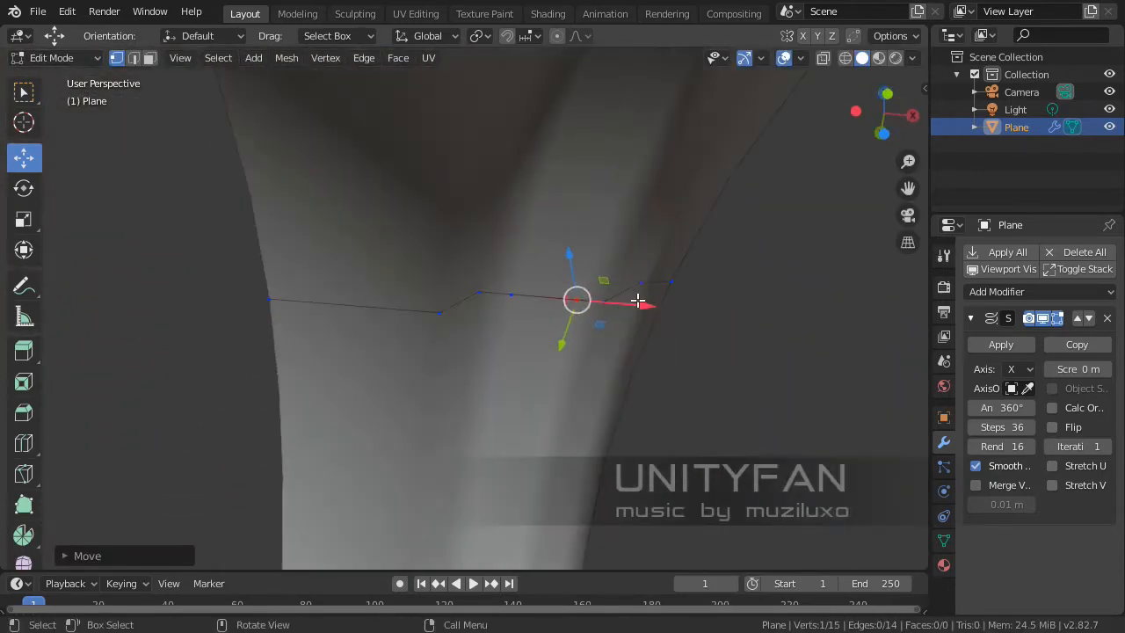
# - Subdivide the inner profile's long flat edge at the open end and move its new vertex along X close to the lower slope
pyautogui.moveTo(460, 330); pyautogui.dragTo(372, 257, button='middle')
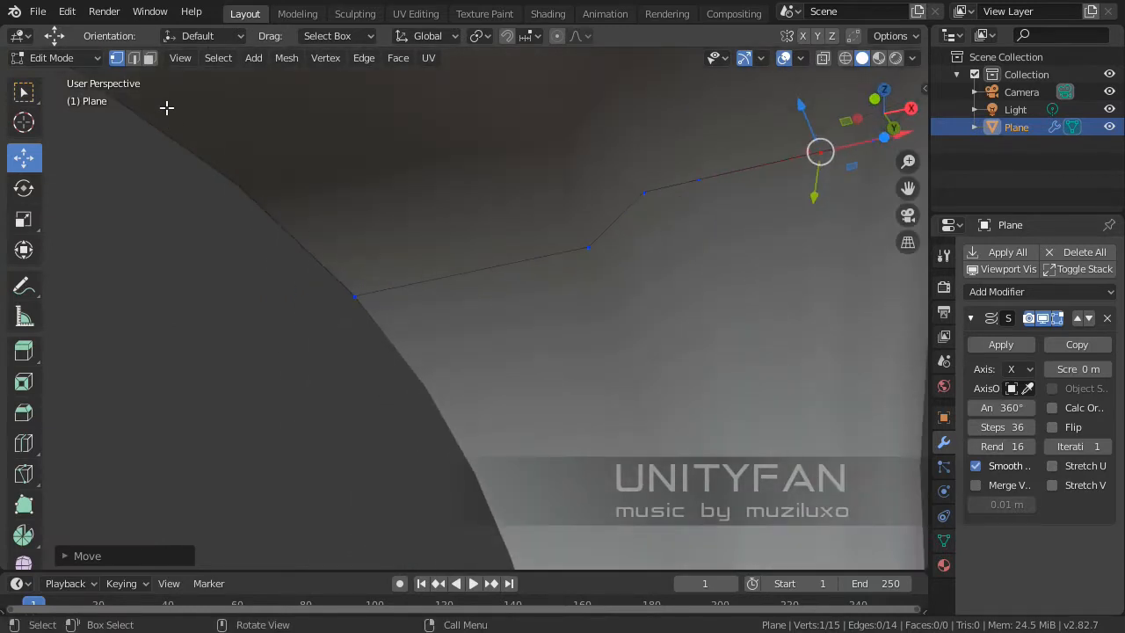
pyautogui.click(133, 59)
pyautogui.moveTo(308, 193); pyautogui.dragTo(439, 291, button='middle')
pyautogui.click(460, 306)
pyautogui.rightClick(472, 304)
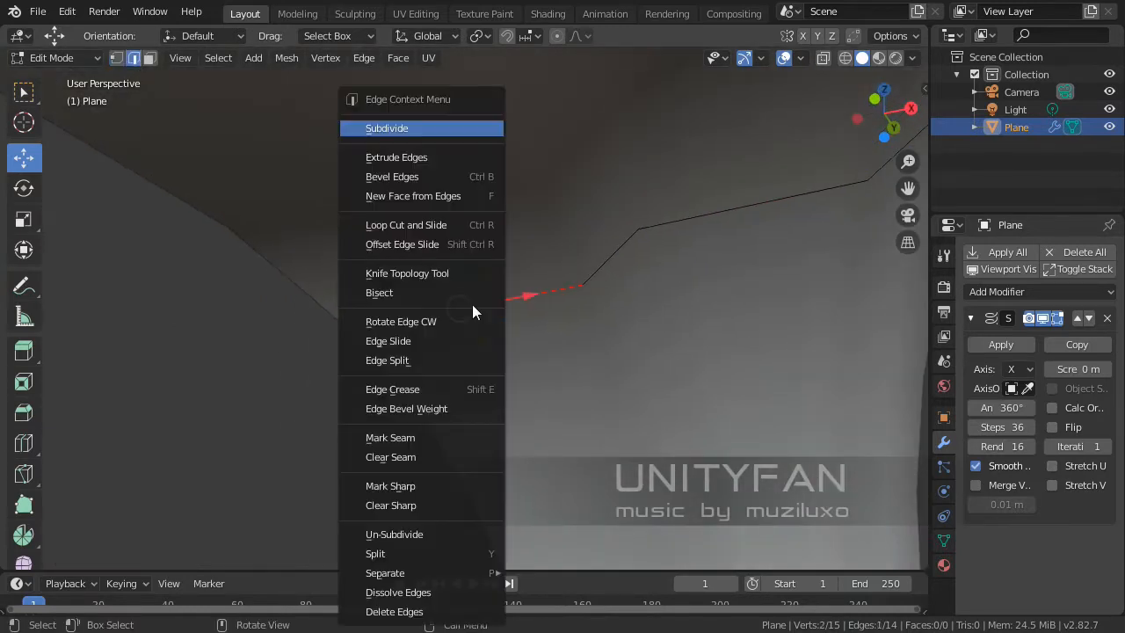
pyautogui.click(395, 128)
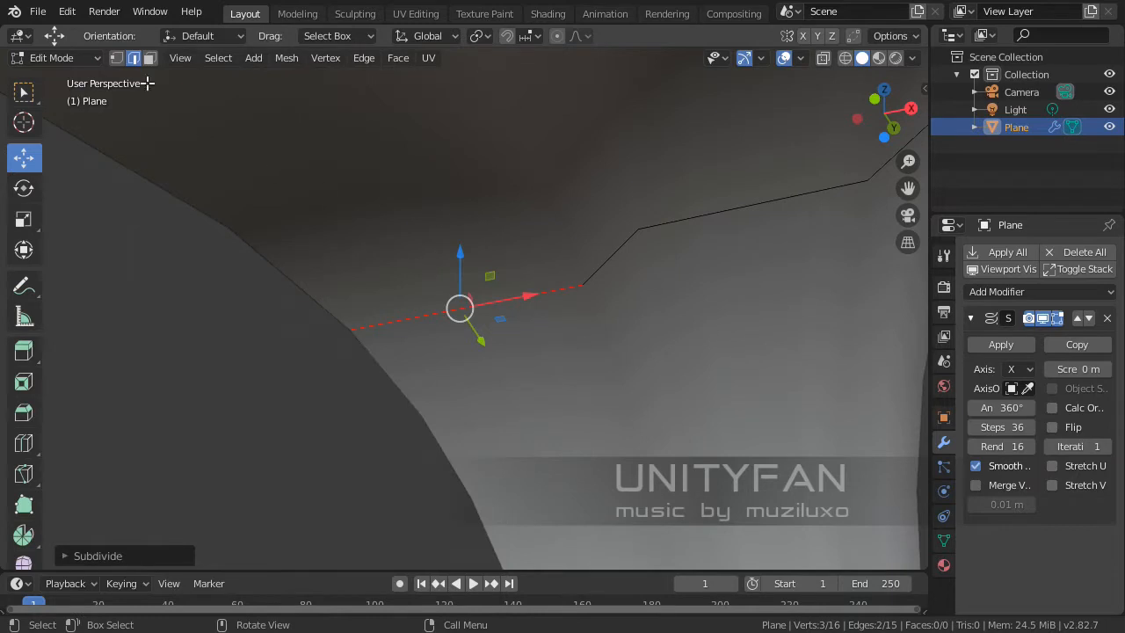
pyautogui.click(476, 305)
pyautogui.press('g')
pyautogui.press('x')
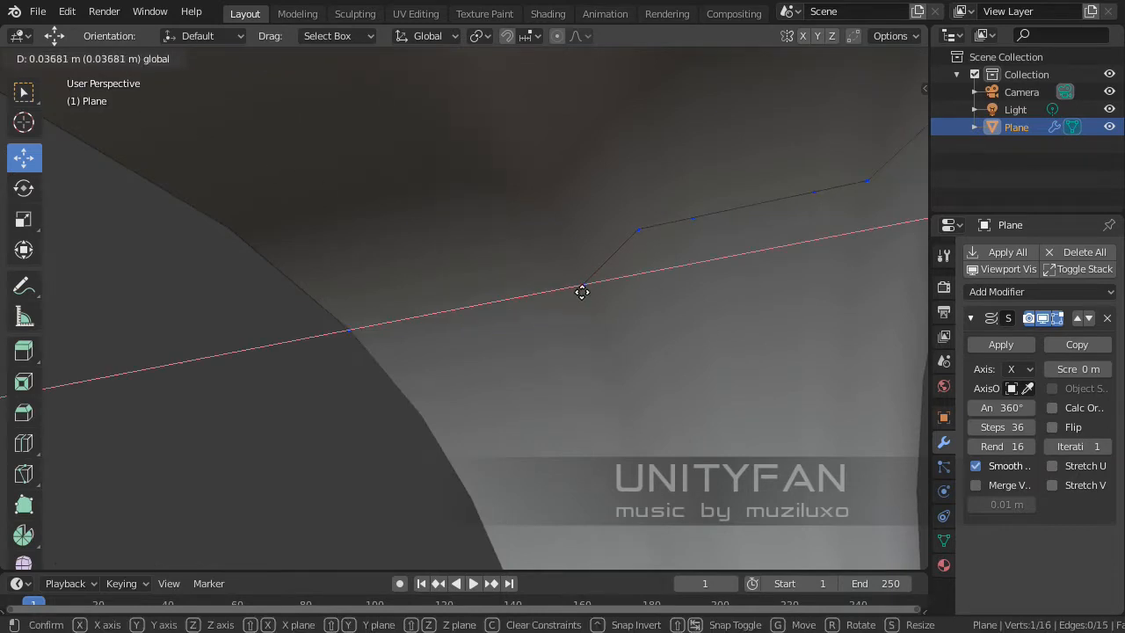
pyautogui.click(590, 290)
pyautogui.moveTo(589, 290); pyautogui.dragTo(685, 337, button='middle')
# - Move the inner profile vertex at the base of the rim lip along Z, and check the ring in Object Mode
pyautogui.scroll(-2, 685, 336)
pyautogui.press('g')
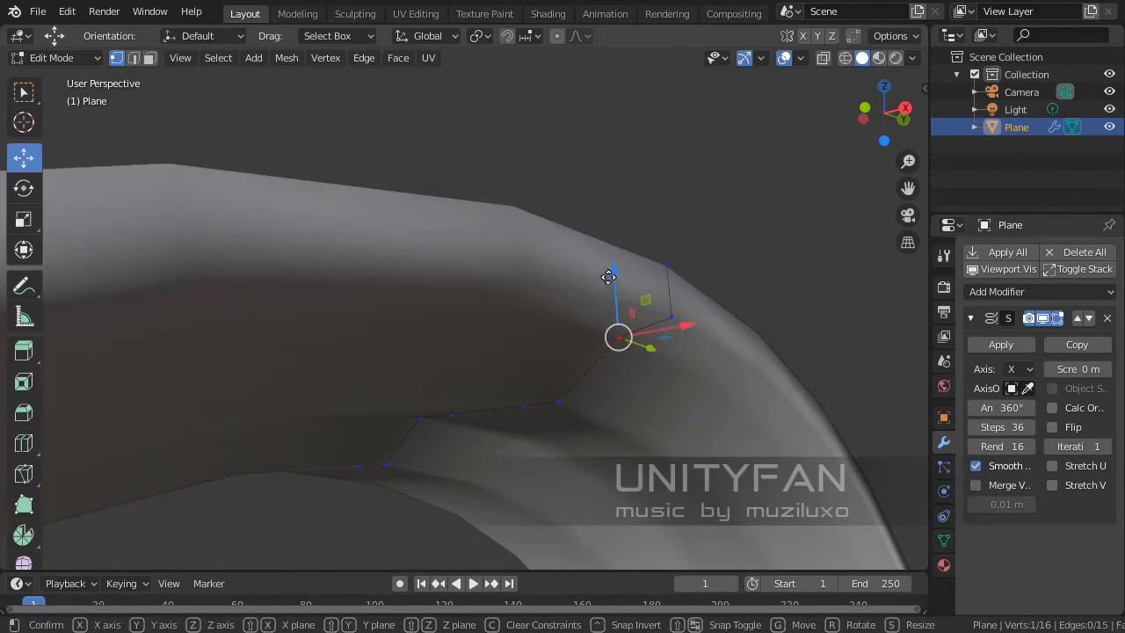
pyautogui.press('z')
pyautogui.click(618, 349)
pyautogui.moveTo(617, 348); pyautogui.dragTo(542, 365, button='middle')
pyautogui.scroll(3, 560, 372)
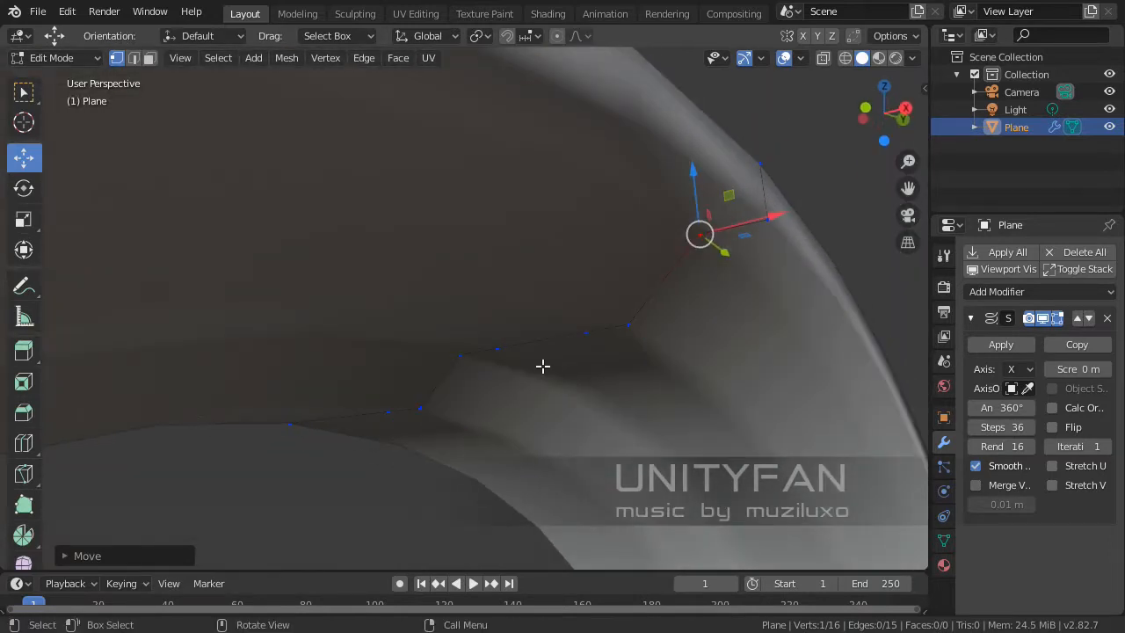
pyautogui.keyDown('shift'); pyautogui.moveTo(548, 288); pyautogui.dragTo(532, 324, button='middle'); pyautogui.keyUp('shift')
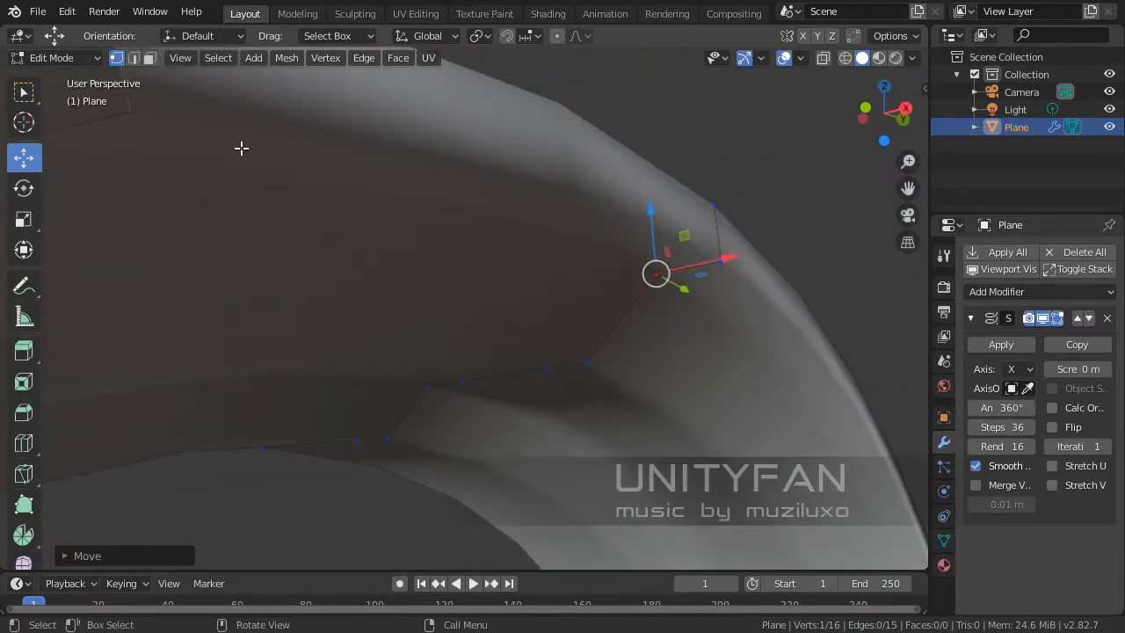
pyautogui.scroll(-3, 487, 244)
pyautogui.moveTo(539, 282); pyautogui.dragTo(527, 342, button='middle')
pyautogui.press('Tab')
pyautogui.scroll(-2, 598, 317)
pyautogui.press('Tab')
pyautogui.scroll(4, 528, 342)
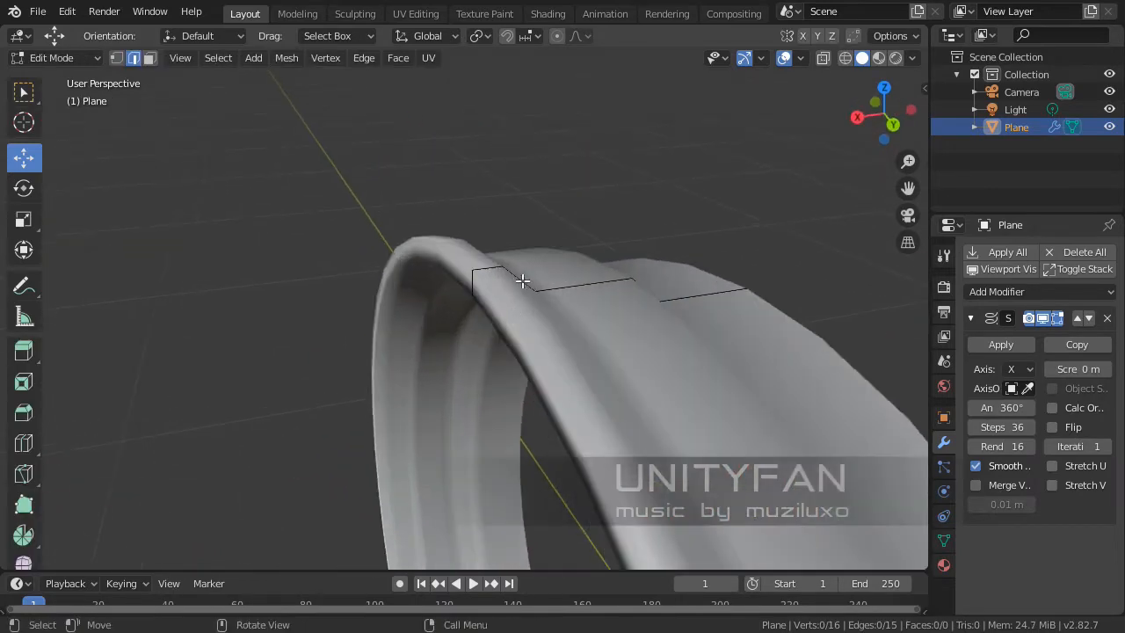
# - Select the outer profile's slanted edge beside the rim lip and the two adjoining flat segments, try dissolving them, and delete these edges
pyautogui.click(523, 281)
pyautogui.press('x')
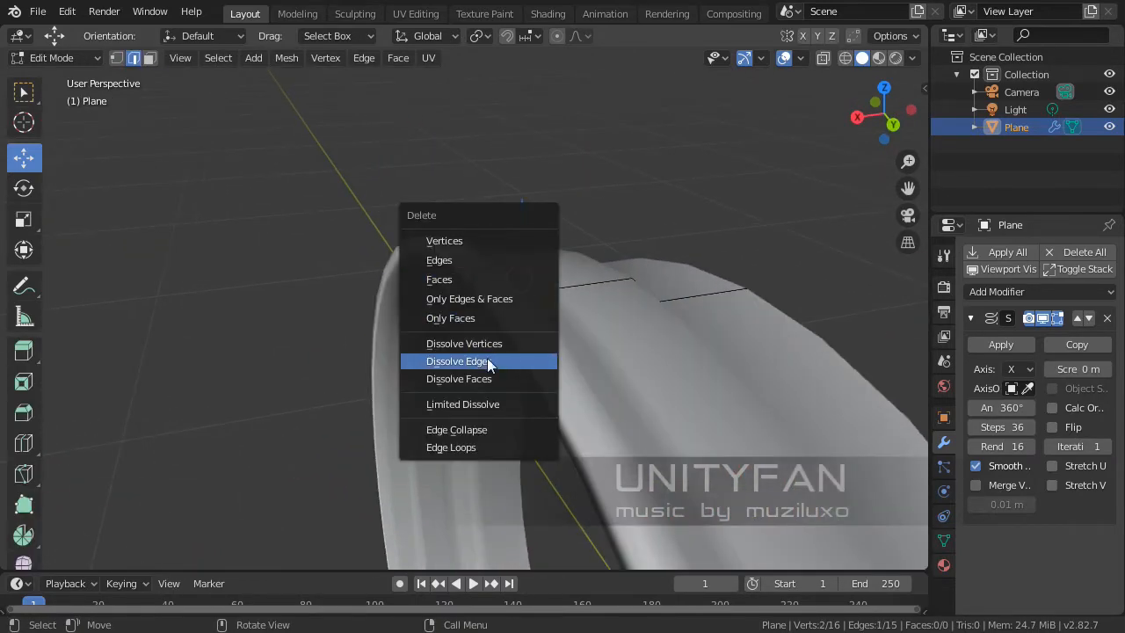
pyautogui.click(458, 361)
pyautogui.moveTo(459, 361); pyautogui.dragTo(555, 354, button='middle')
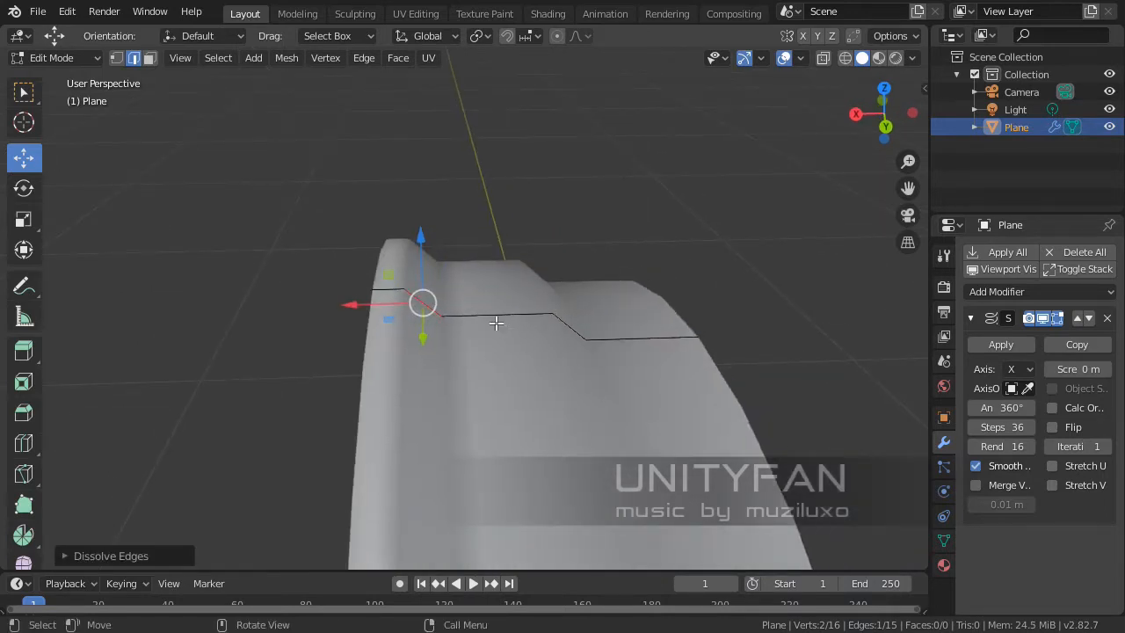
pyautogui.moveTo(496, 324); pyautogui.dragTo(508, 305, button='middle')
pyautogui.scroll(4, 507, 305)
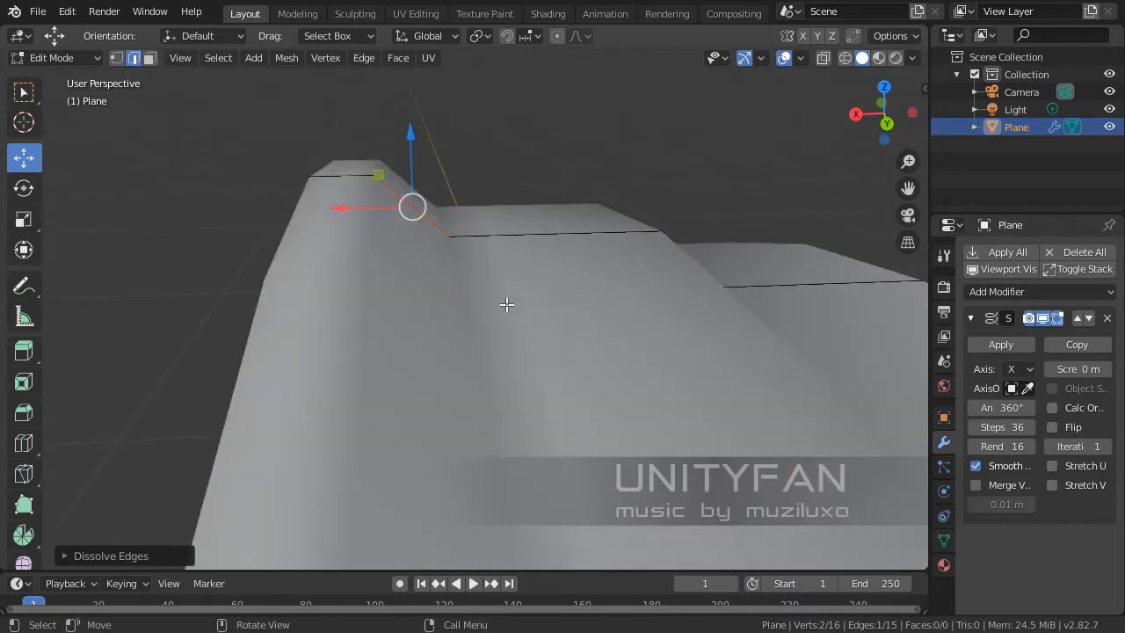
pyautogui.keyDown('shift'); pyautogui.click(512, 234); pyautogui.keyUp('shift')
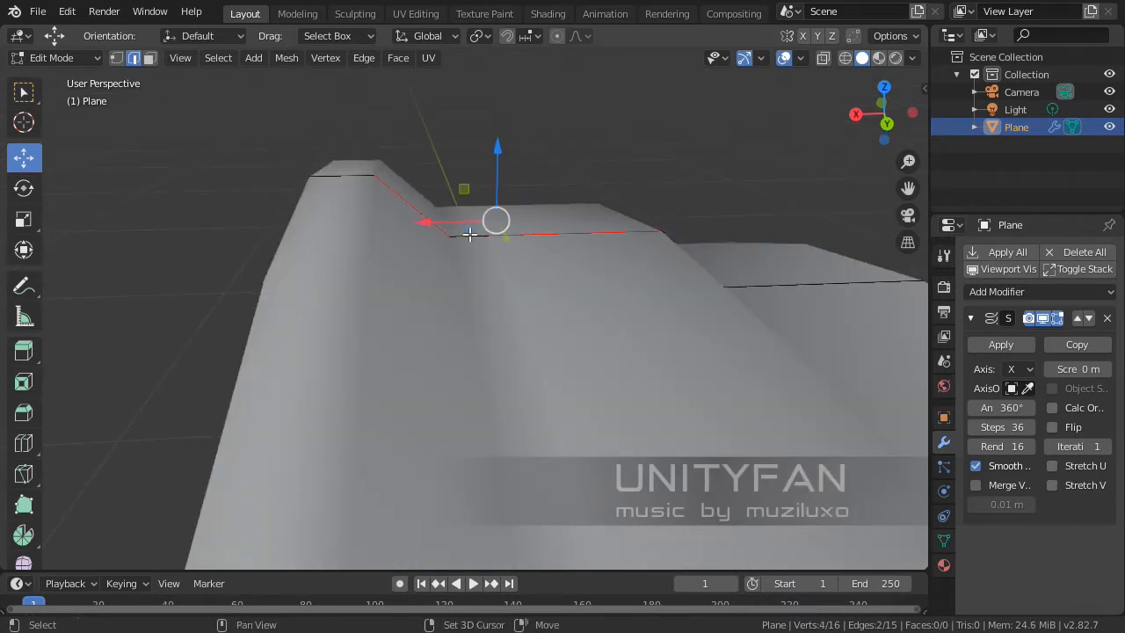
pyautogui.press('x')
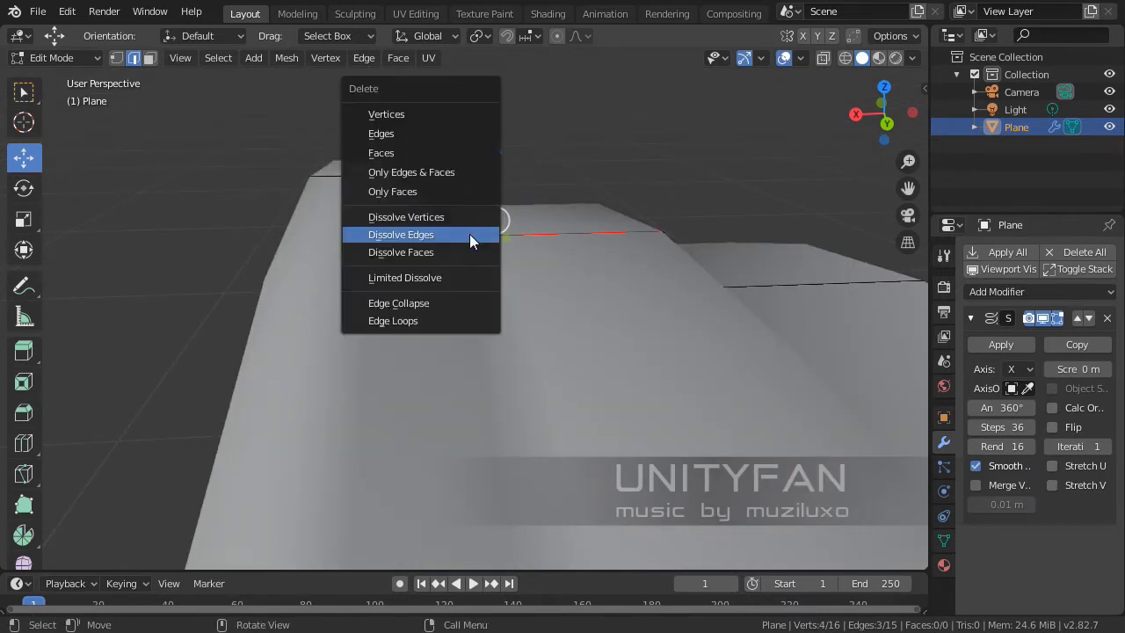
pyautogui.click(421, 234)
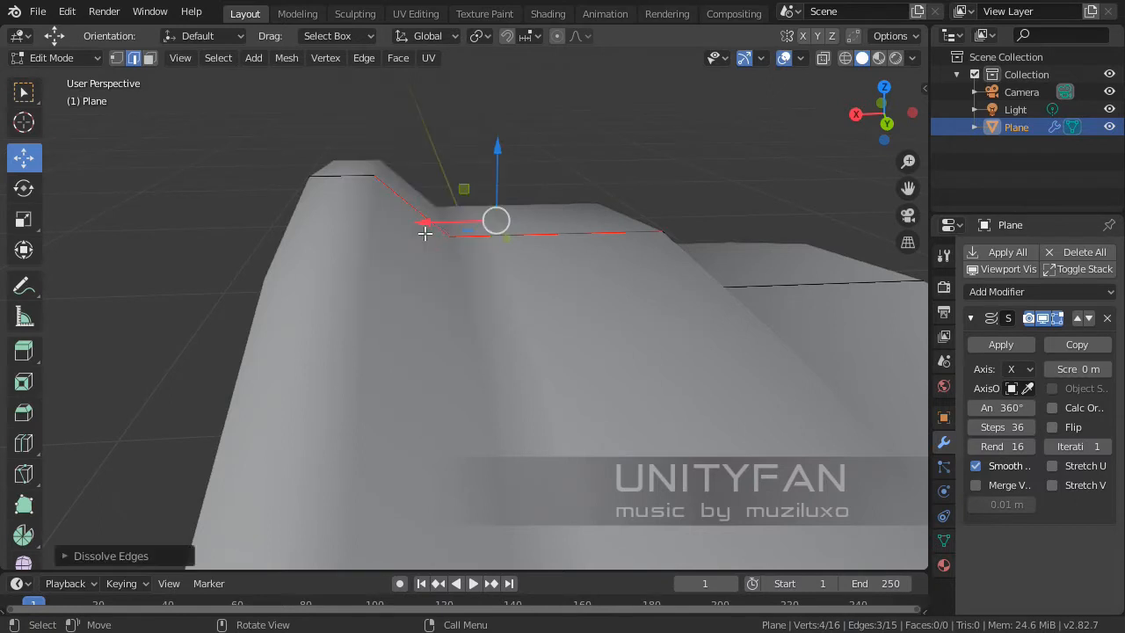
pyautogui.scroll(-2, 430, 232)
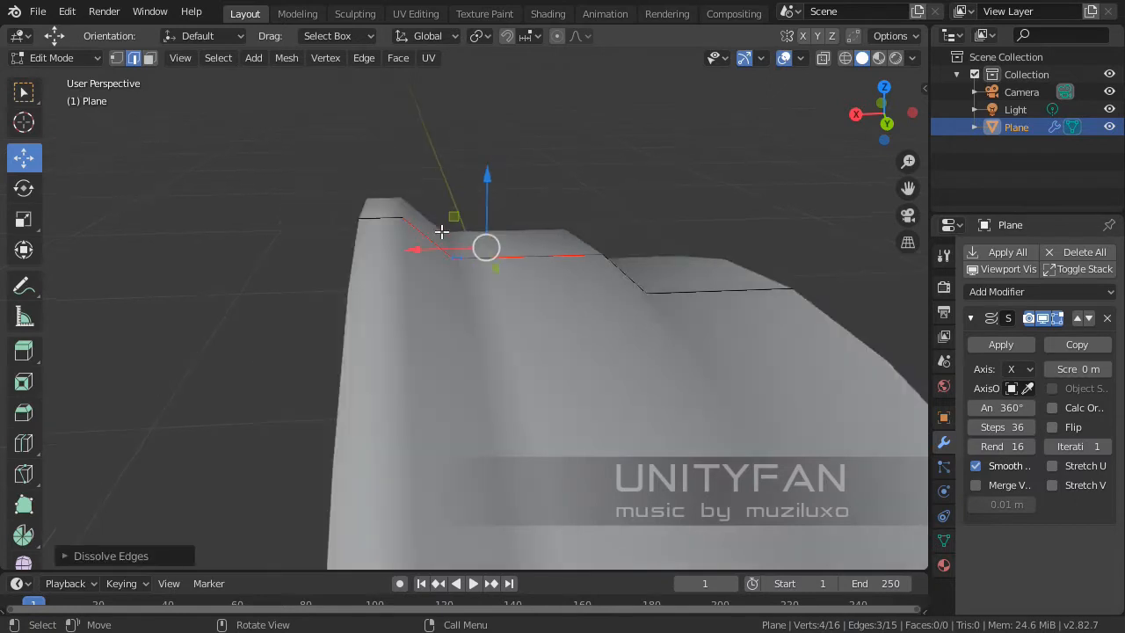
pyautogui.scroll(2, 473, 250)
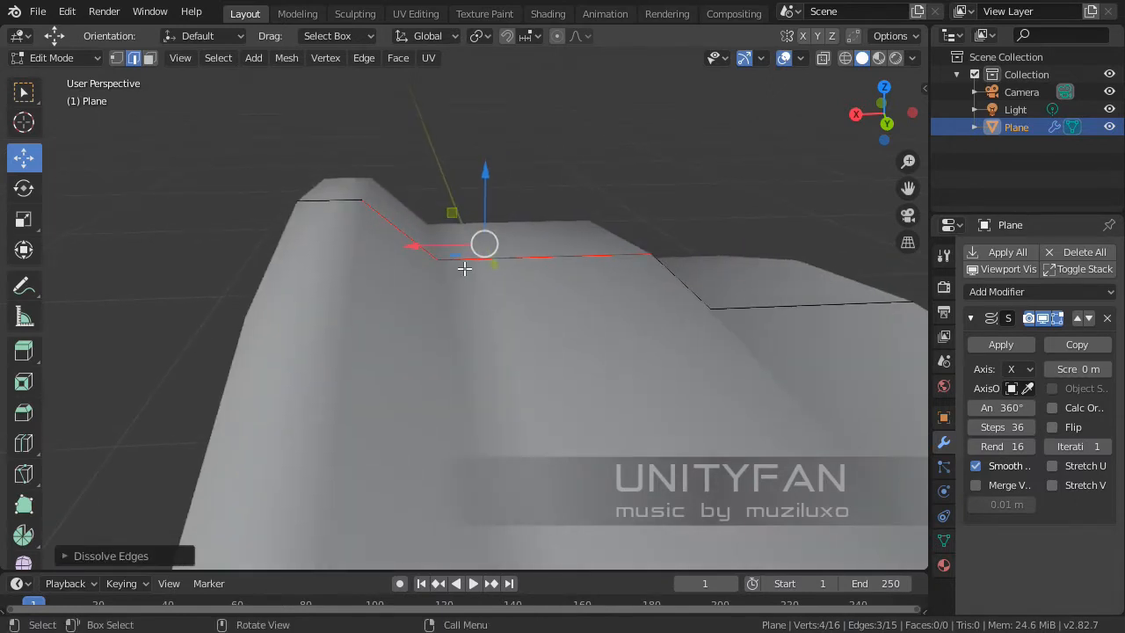
pyautogui.press('x')
pyautogui.click(401, 173)
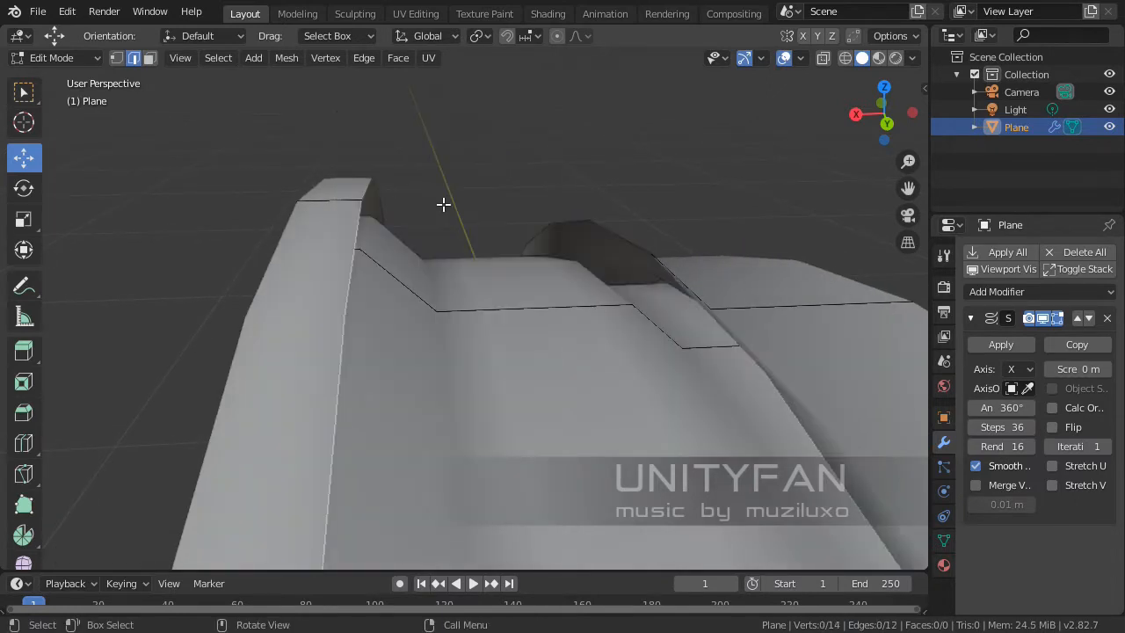
# - Delete the outer profile's remaining slanted and flat edges toward the open end, keeping the rim lip
pyautogui.keyDown('shift'); pyautogui.moveTo(443, 204); pyautogui.dragTo(336, 202, button='middle'); pyautogui.keyUp('shift')
pyautogui.press('x')
pyautogui.click(544, 317)
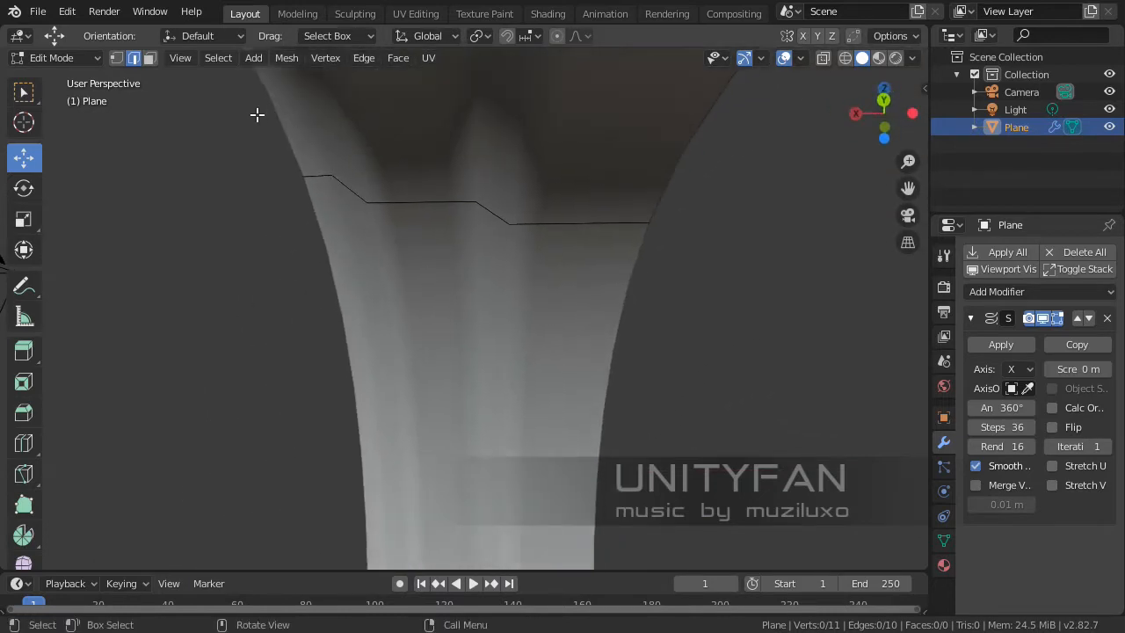
# - In front view, extrude the profile's open-end vertex a short distance along negative X
pyautogui.moveTo(645, 226); pyautogui.dragTo(592, 319, button='middle')
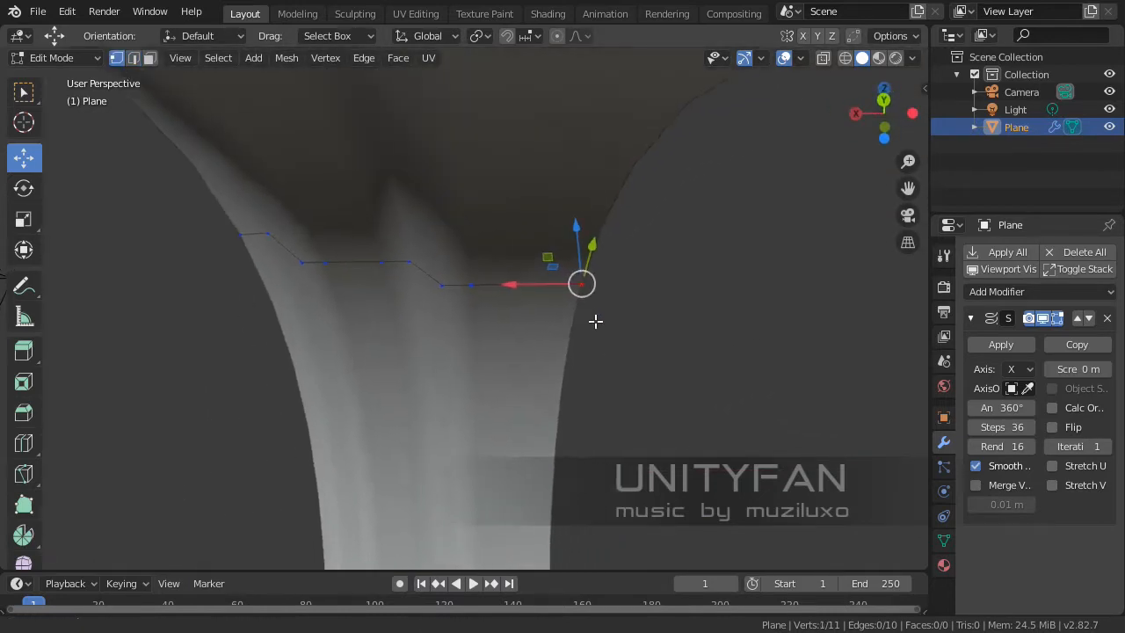
pyautogui.press('KP_3')
pyautogui.press('KP_1')
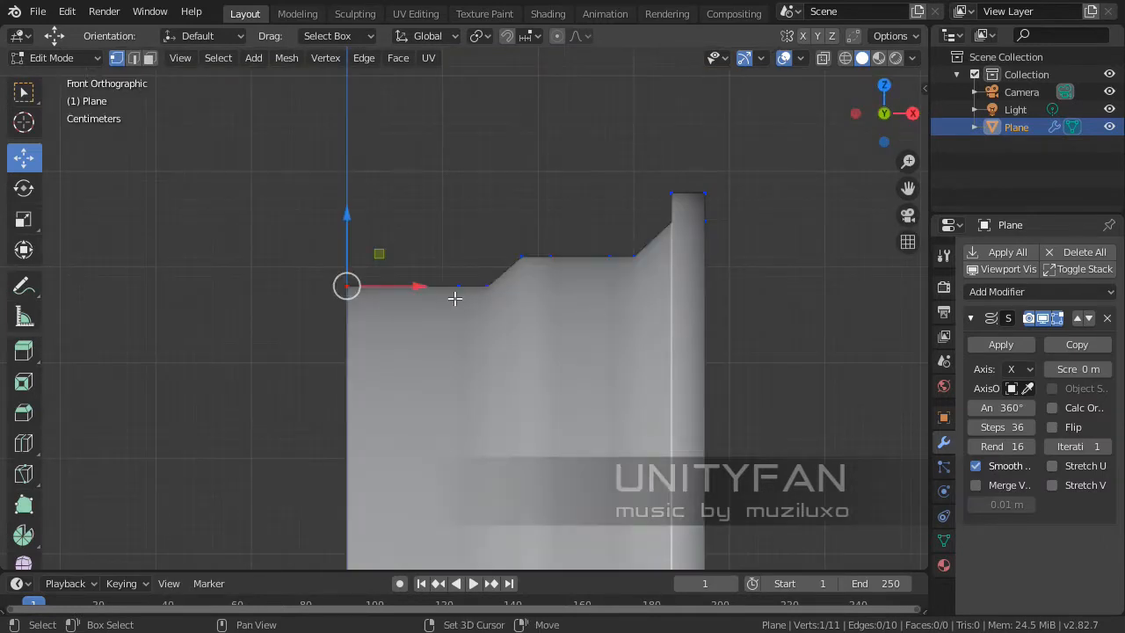
pyautogui.keyDown('shift'); pyautogui.moveTo(455, 299); pyautogui.dragTo(595, 349, button='middle'); pyautogui.keyUp('shift')
pyautogui.scroll(1, 595, 349)
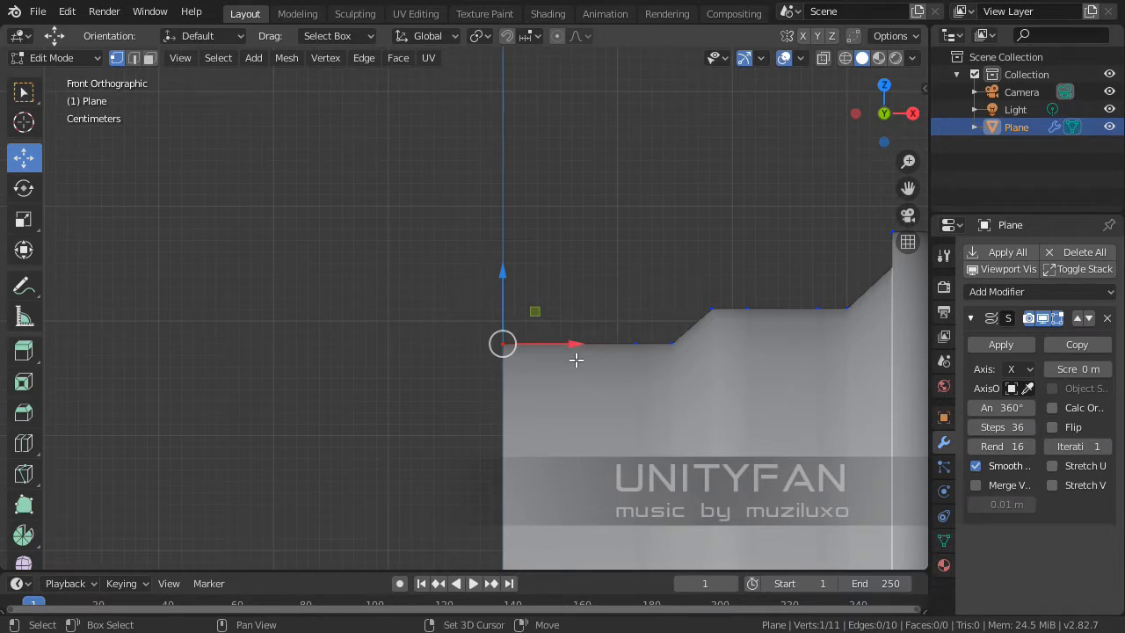
pyautogui.keyDown('shift'); pyautogui.moveTo(576, 359); pyautogui.dragTo(548, 385, button='middle'); pyautogui.keyUp('shift')
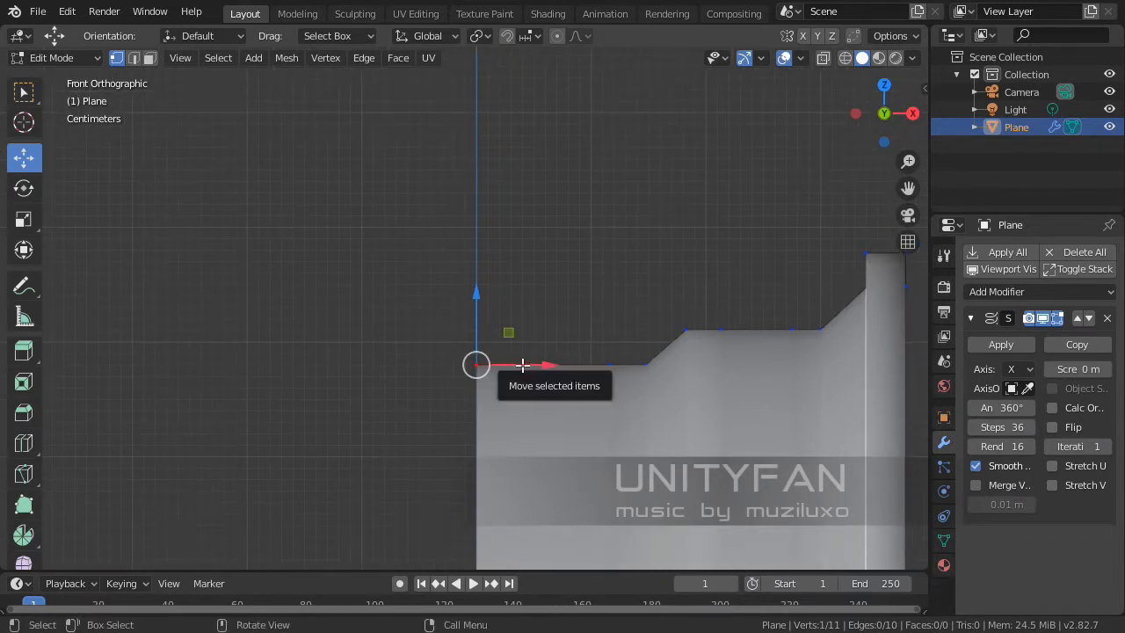
pyautogui.keyDown('shift'); pyautogui.moveTo(525, 365); pyautogui.dragTo(538, 412, button='middle'); pyautogui.keyUp('shift')
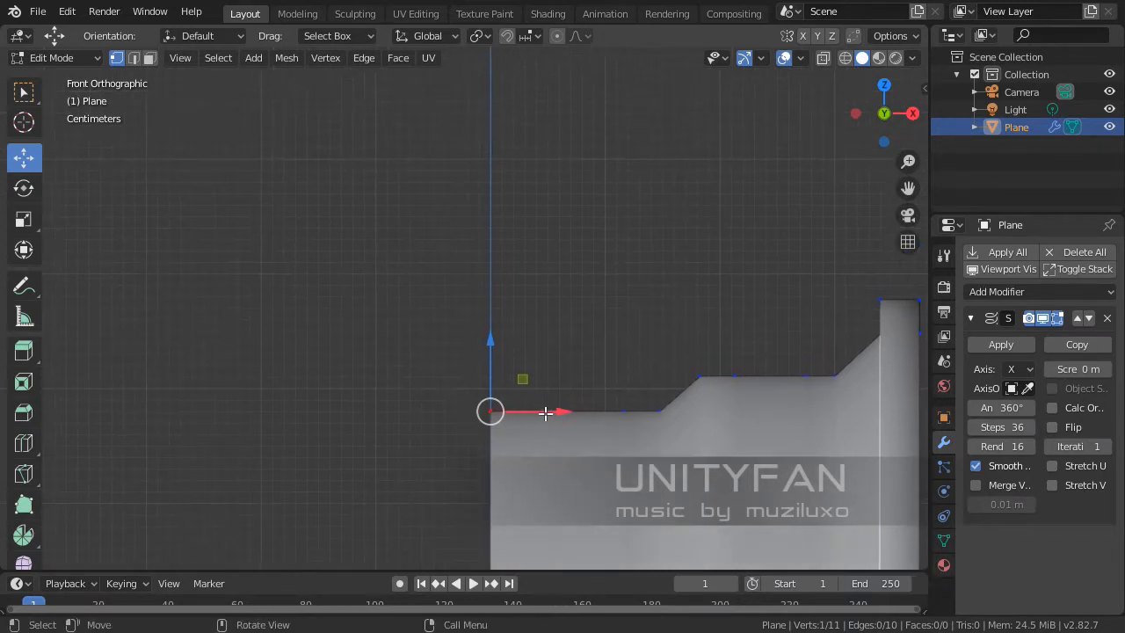
pyautogui.press('e')
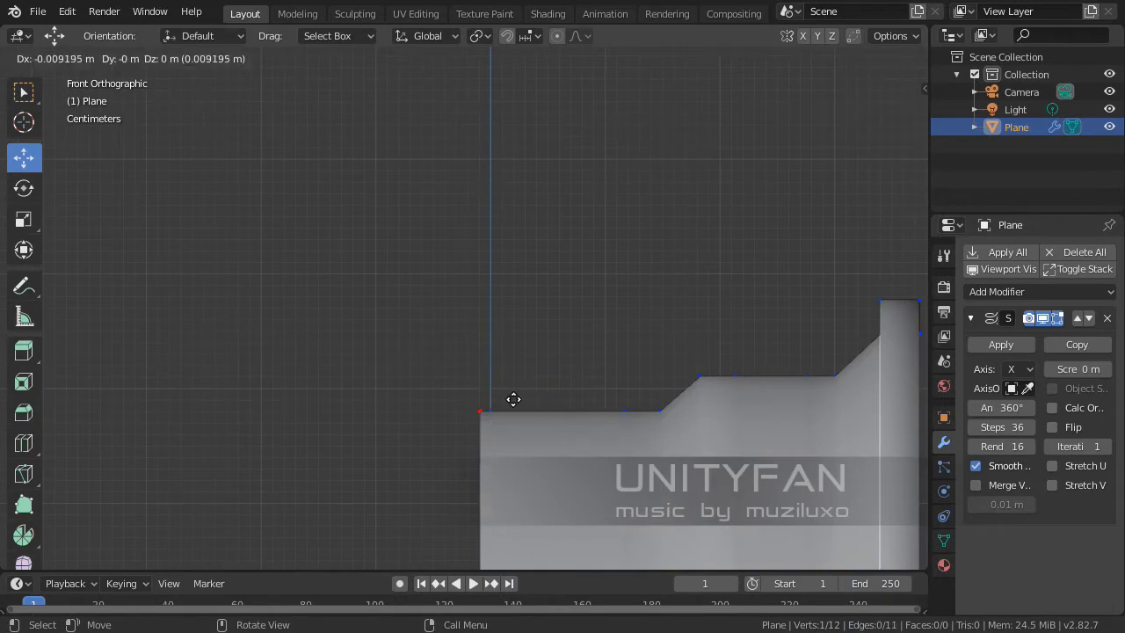
pyautogui.press('x')
pyautogui.click(500, 400)
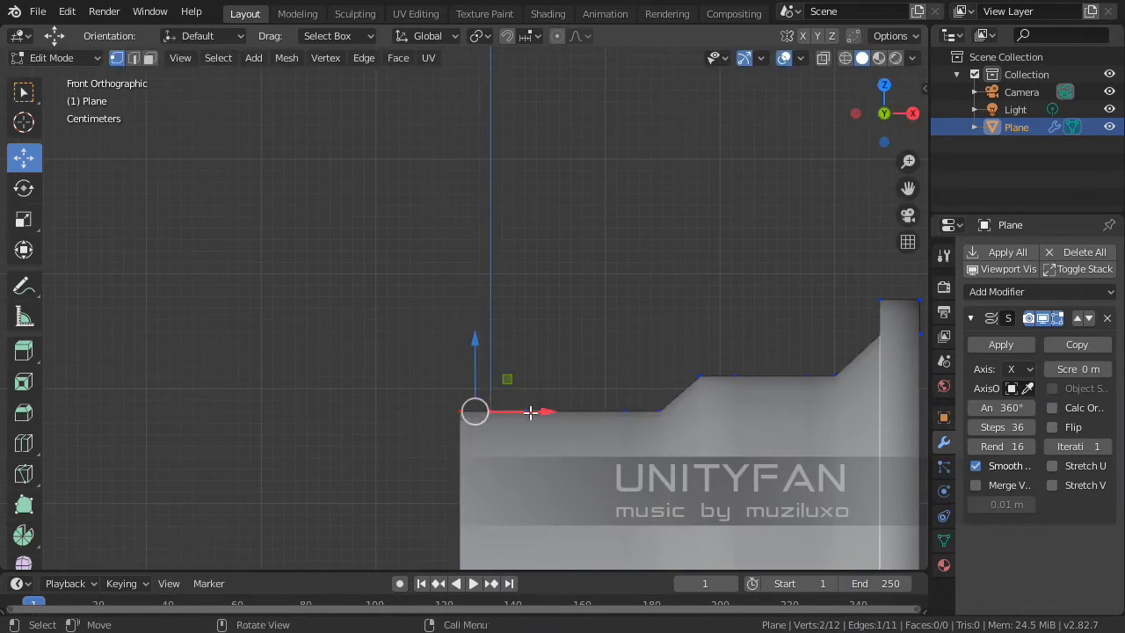
# - Move the short end edge outward along negative X and extrude its end vertex about 0.02 m outward and 0.015 m up
pyautogui.moveTo(518, 411); pyautogui.dragTo(432, 422)
pyautogui.keyDown('shift'); pyautogui.moveTo(431, 422); pyautogui.dragTo(539, 421, button='middle'); pyautogui.keyUp('shift')
pyautogui.scroll(1, 540, 422)
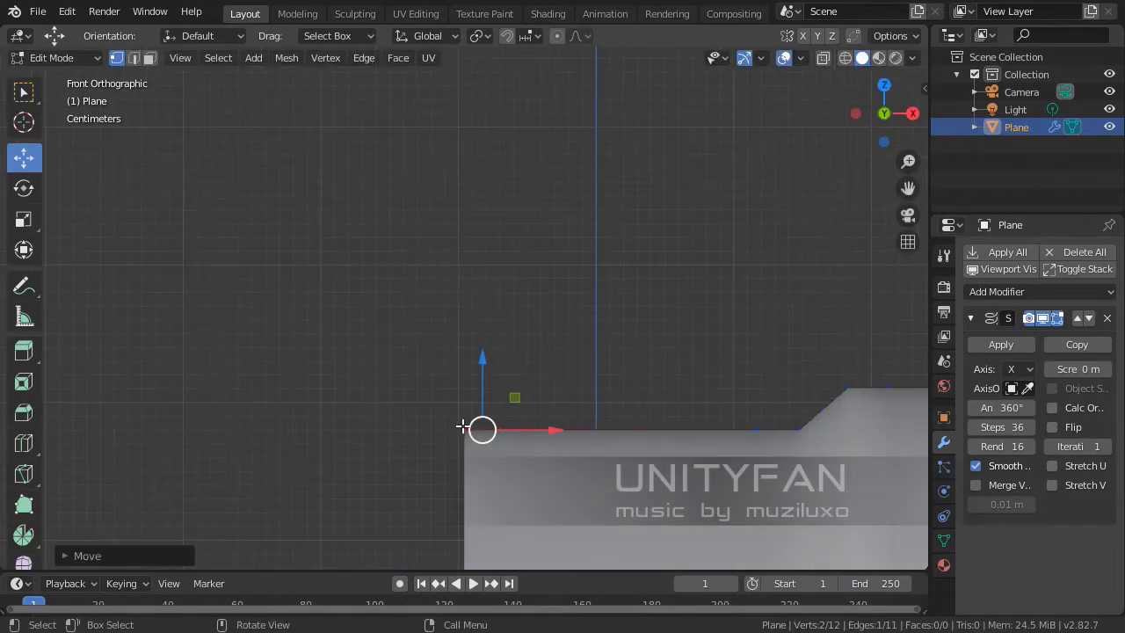
pyautogui.click(464, 427)
pyautogui.press('e')
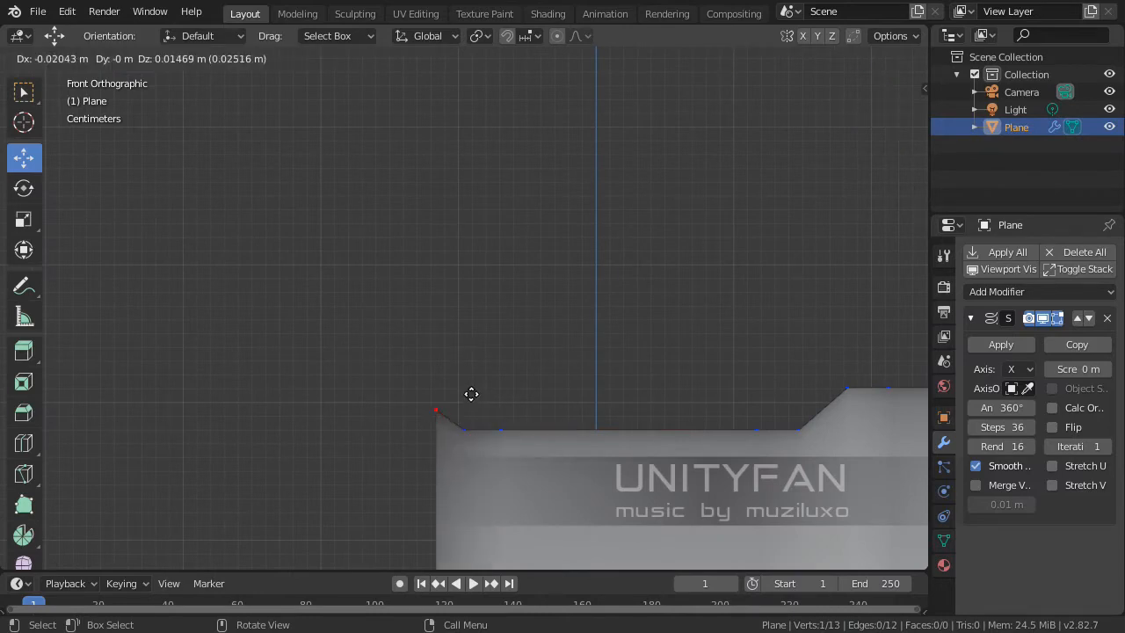
pyautogui.click(472, 395)
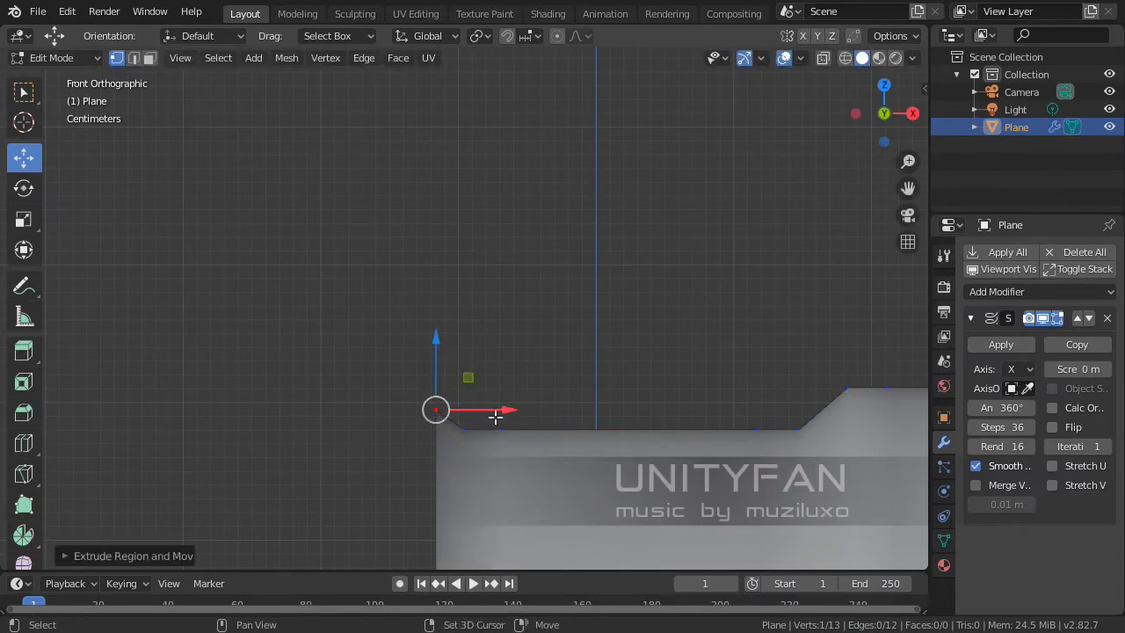
# - Extrude the end vertex diagonally outward and up to form a long slope rising from the centre flat
pyautogui.keyDown('shift'); pyautogui.moveTo(497, 409); pyautogui.dragTo(550, 427, button='middle'); pyautogui.keyUp('shift')
pyautogui.scroll(-3, 598, 420)
pyautogui.scroll(2, 578, 415)
pyautogui.press('e')
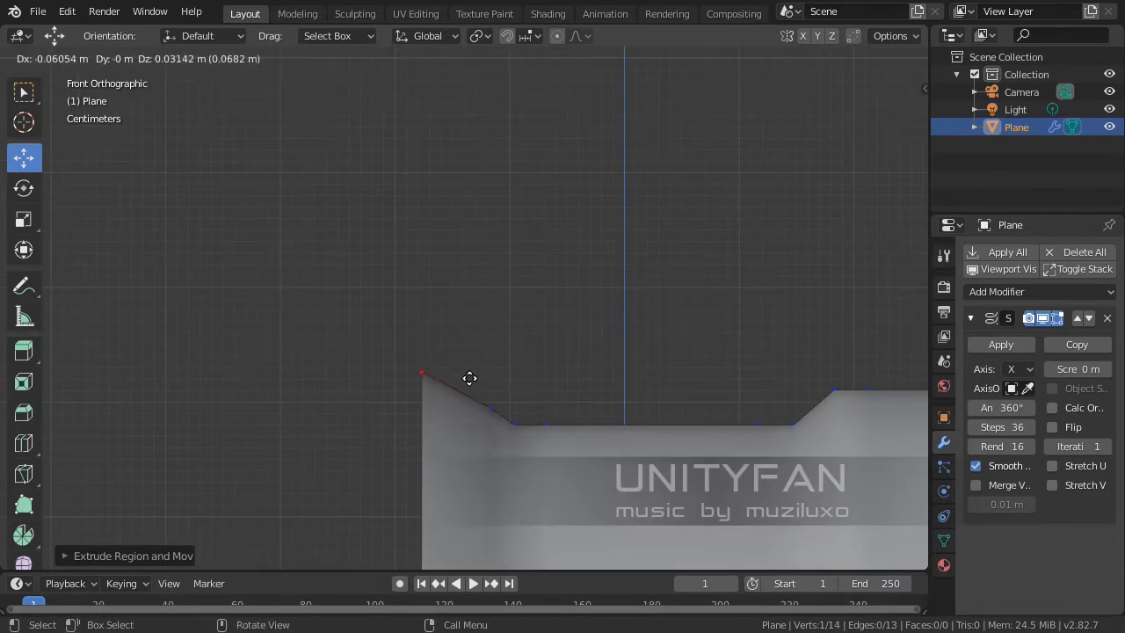
pyautogui.click(466, 354)
pyautogui.scroll(-3, 512, 404)
pyautogui.scroll(3, 534, 385)
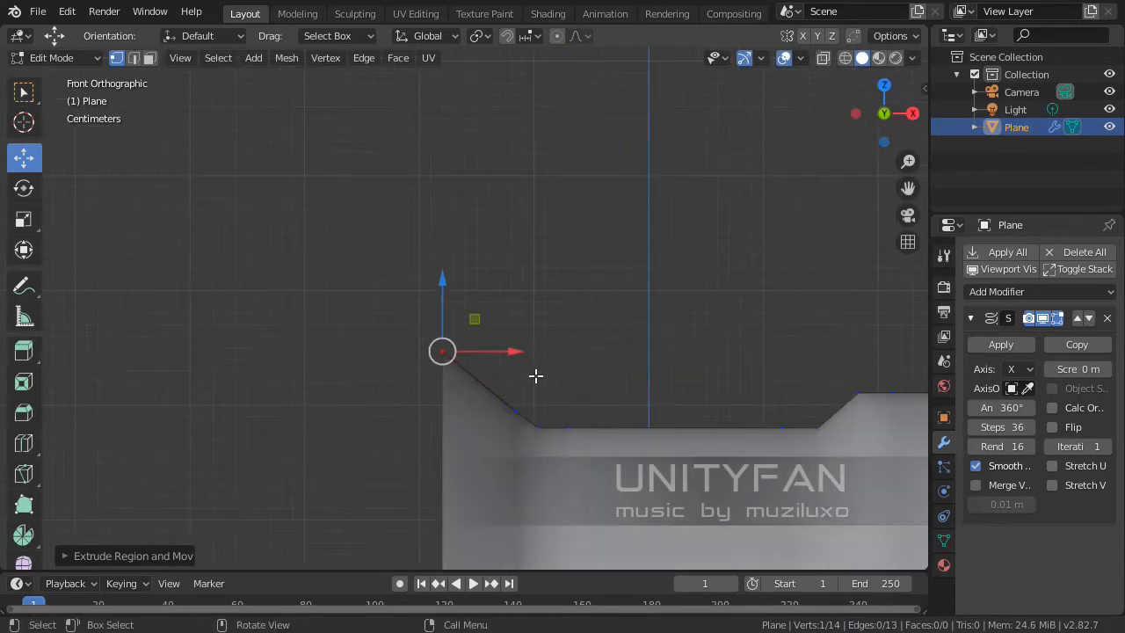
# - Nudge the slope's top vertex in the XZ plane and extrude it along negative X to form a flat step
pyautogui.keyDown('shift'); pyautogui.moveTo(496, 362); pyautogui.dragTo(424, 327, button='middle'); pyautogui.keyUp('shift')
pyautogui.moveTo(406, 278); pyautogui.dragTo(403, 283)
pyautogui.press('e')
pyautogui.press('x')
pyautogui.click(332, 346)
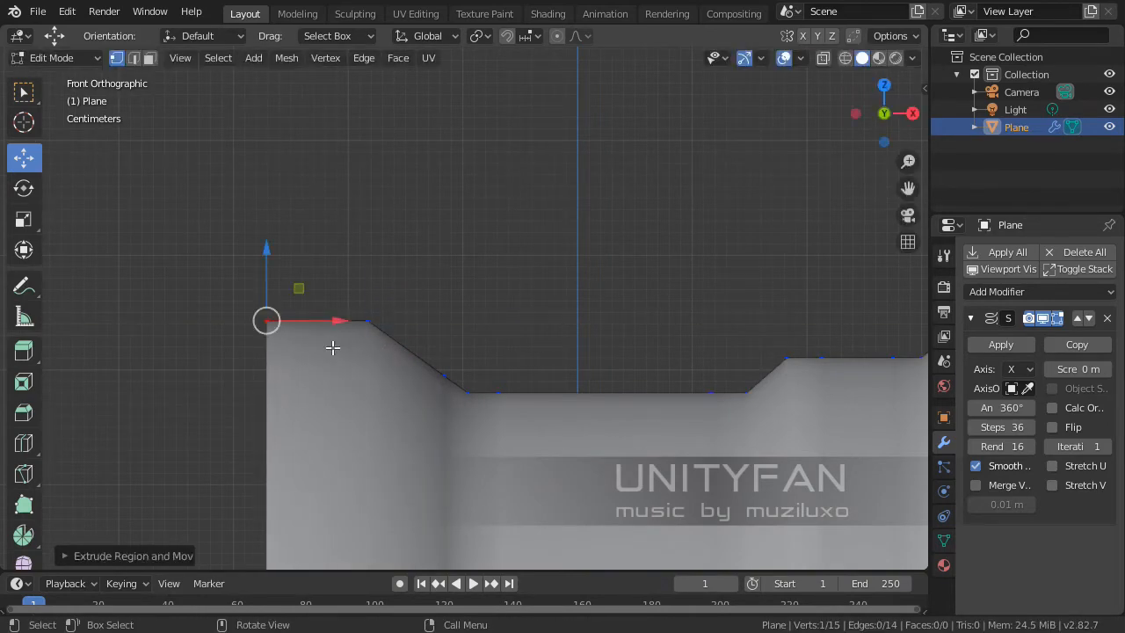
# - Extrude the profile's outer end vertex three times, up and outward, up and inward, and about 0.025 m inward and slightly down, to form the rim lip
pyautogui.scroll(-3, 339, 352)
pyautogui.keyDown('shift'); pyautogui.moveTo(386, 364); pyautogui.dragTo(441, 349, button='middle'); pyautogui.keyUp('shift')
pyautogui.scroll(2, 441, 347)
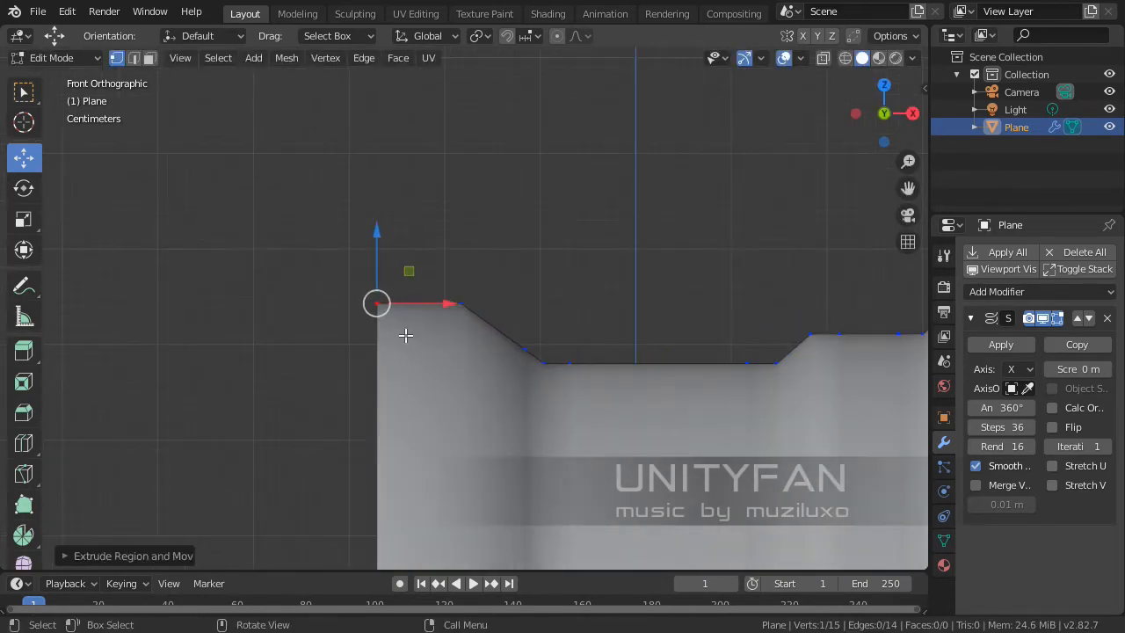
pyautogui.press('e')
pyautogui.click(391, 312)
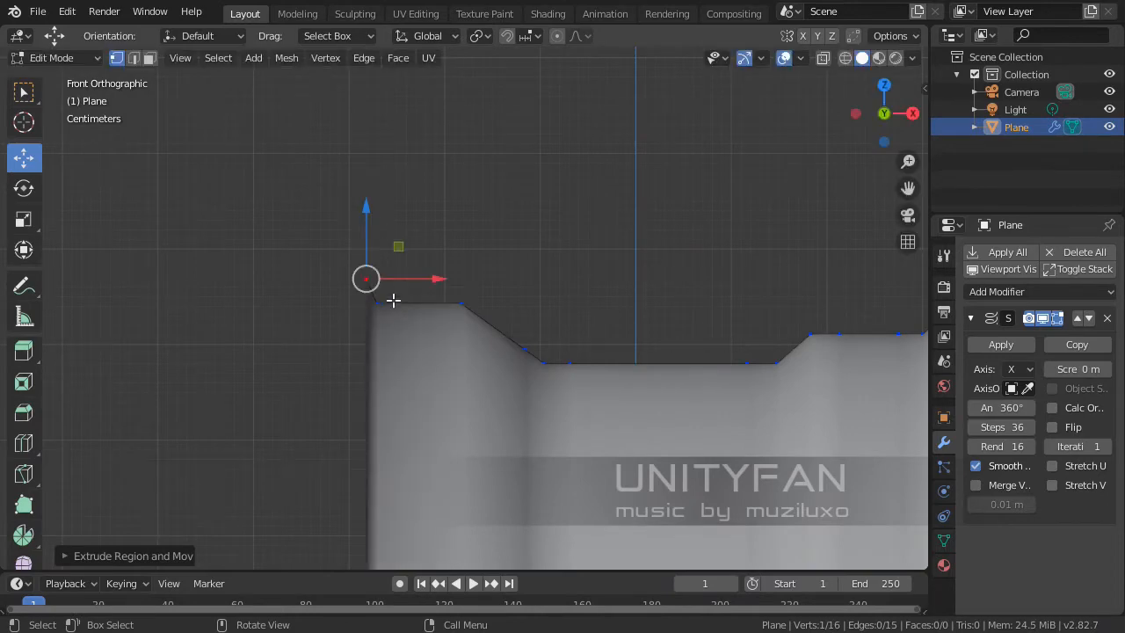
pyautogui.press('e')
pyautogui.click(413, 284)
pyautogui.press('e')
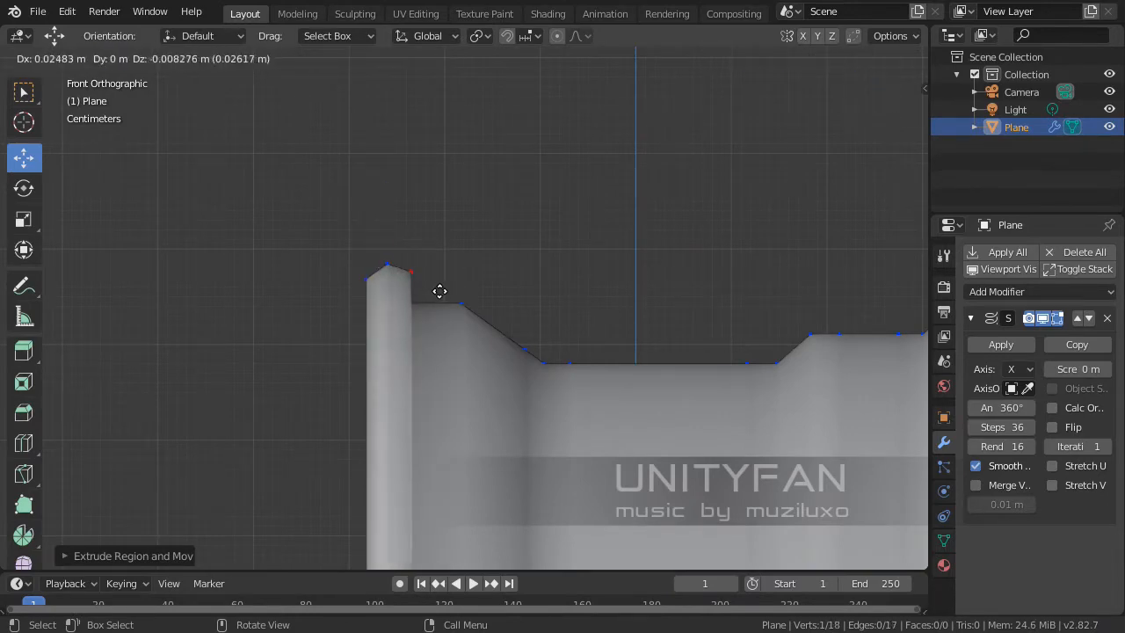
pyautogui.click(436, 291)
pyautogui.scroll(3, 434, 290)
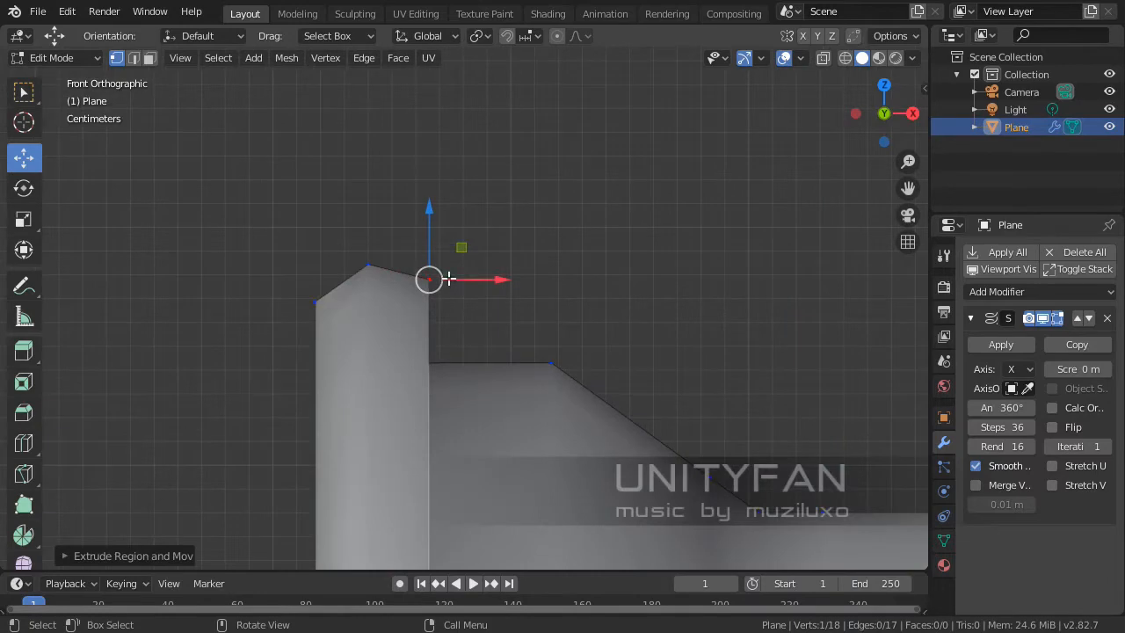
pyautogui.press('g')
# - Leave mesh editing and examine the revolved rim's lips and inner steps from the open side
pyautogui.moveTo(436, 251); pyautogui.dragTo(588, 246, button='middle')
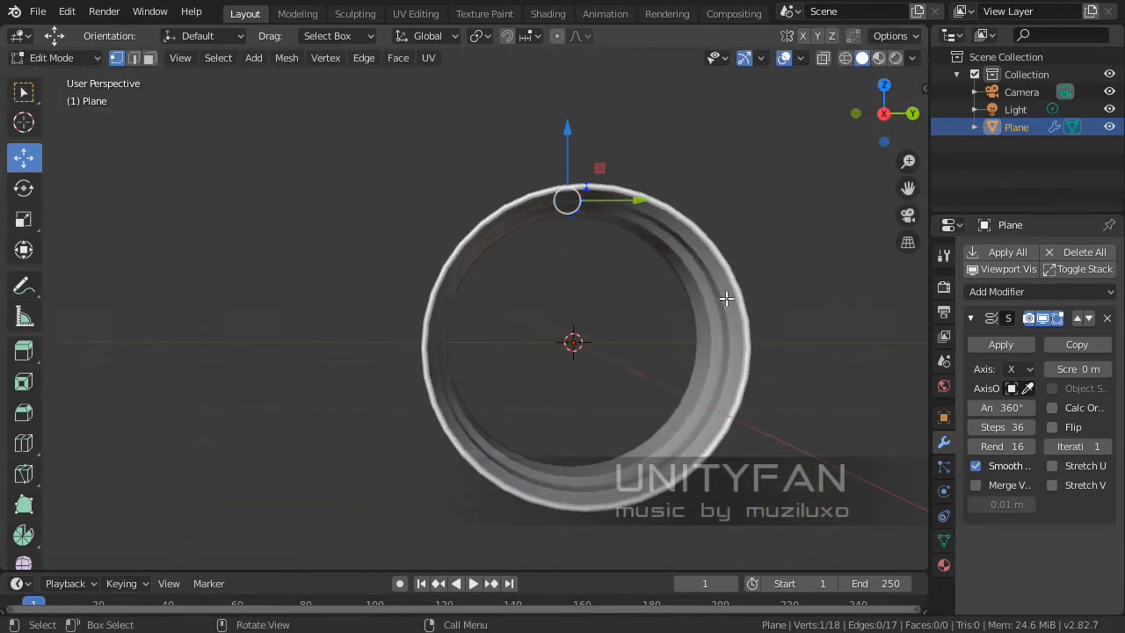
pyautogui.click(828, 352)
pyautogui.moveTo(828, 353); pyautogui.dragTo(644, 315, button='middle')
pyautogui.scroll(2, 552, 366)
pyautogui.scroll(-3, 592, 286)
pyautogui.scroll(3, 591, 300)
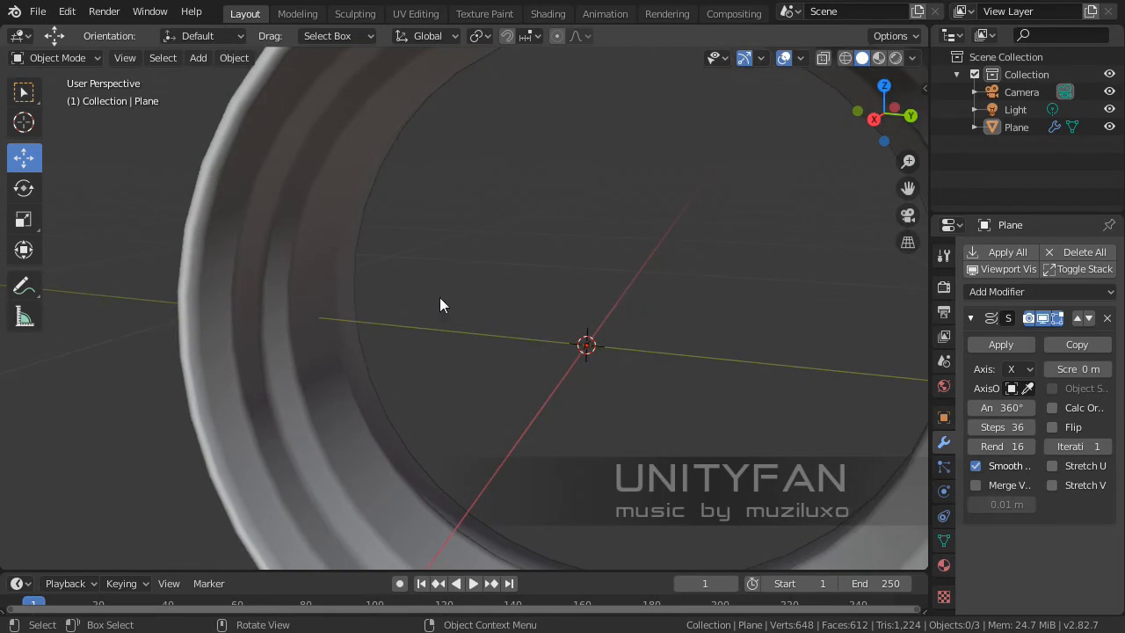
pyautogui.moveTo(539, 309); pyautogui.dragTo(545, 349, button='middle')
pyautogui.scroll(-3, 495, 311)
pyautogui.hotkey('shift', 'a')
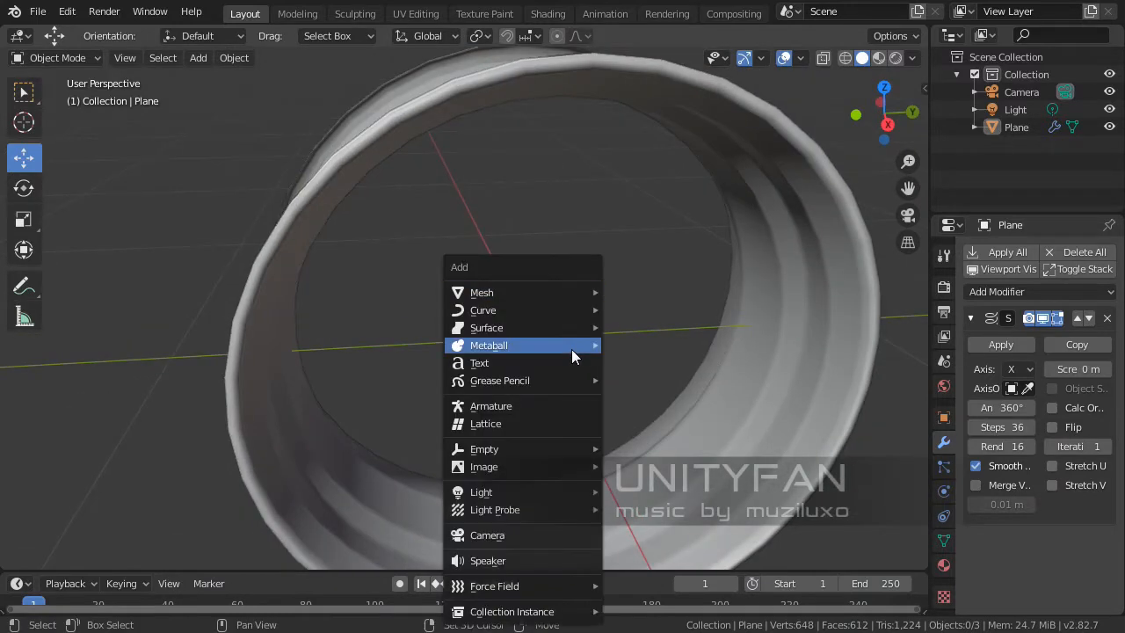
pyautogui.moveTo(516, 283)
pyautogui.click(682, 313)
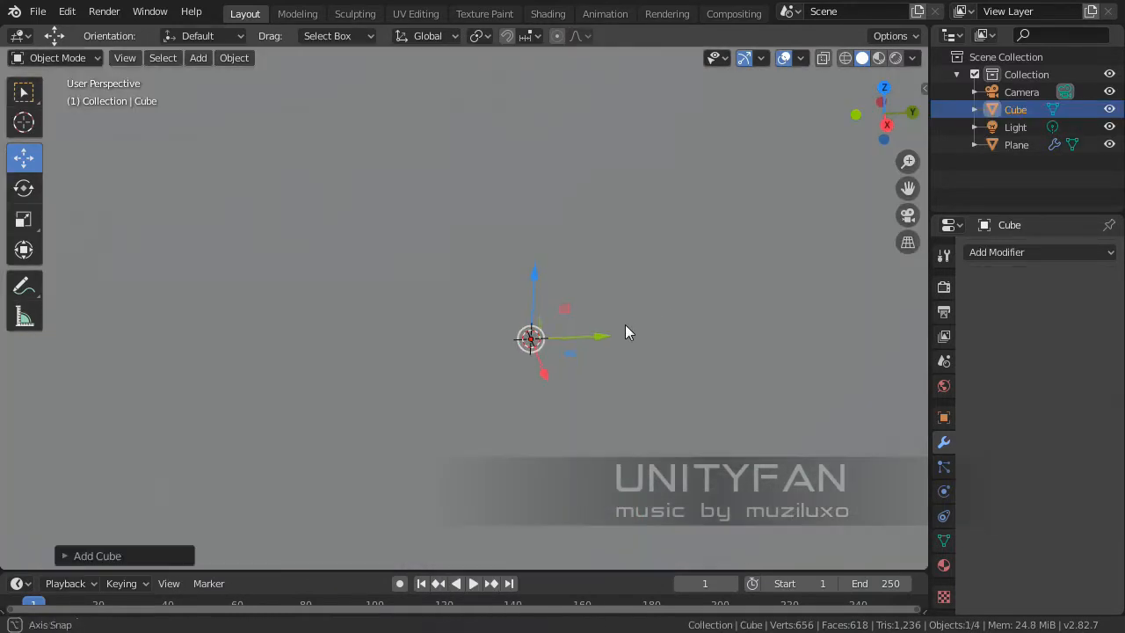
pyautogui.scroll(-5, 615, 321)
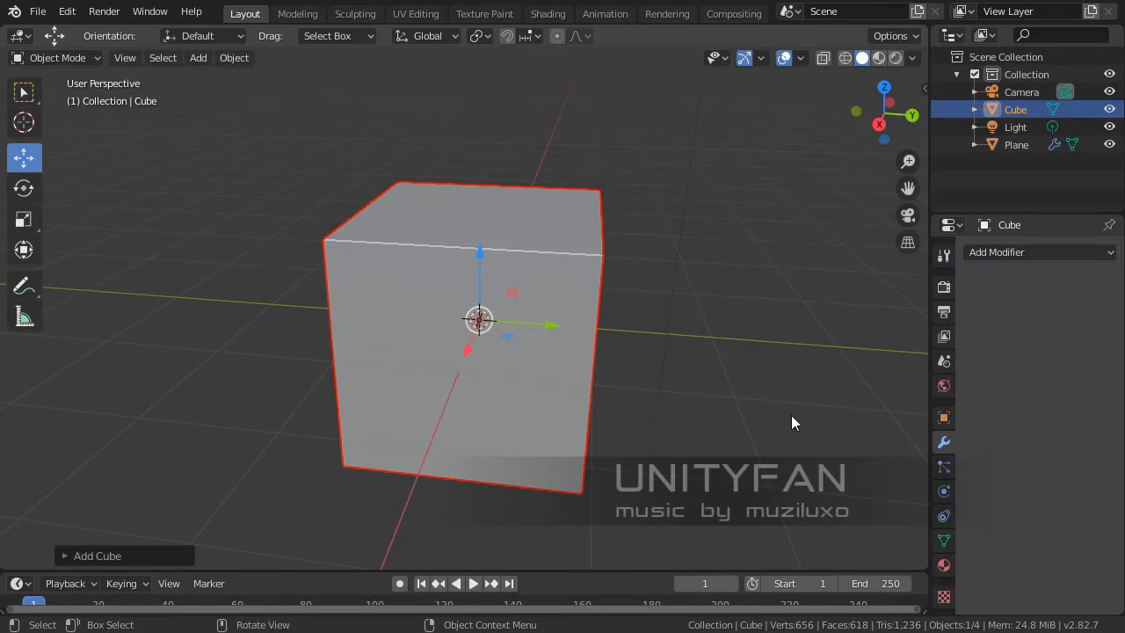
pyautogui.press('Tab')
pyautogui.press('s')
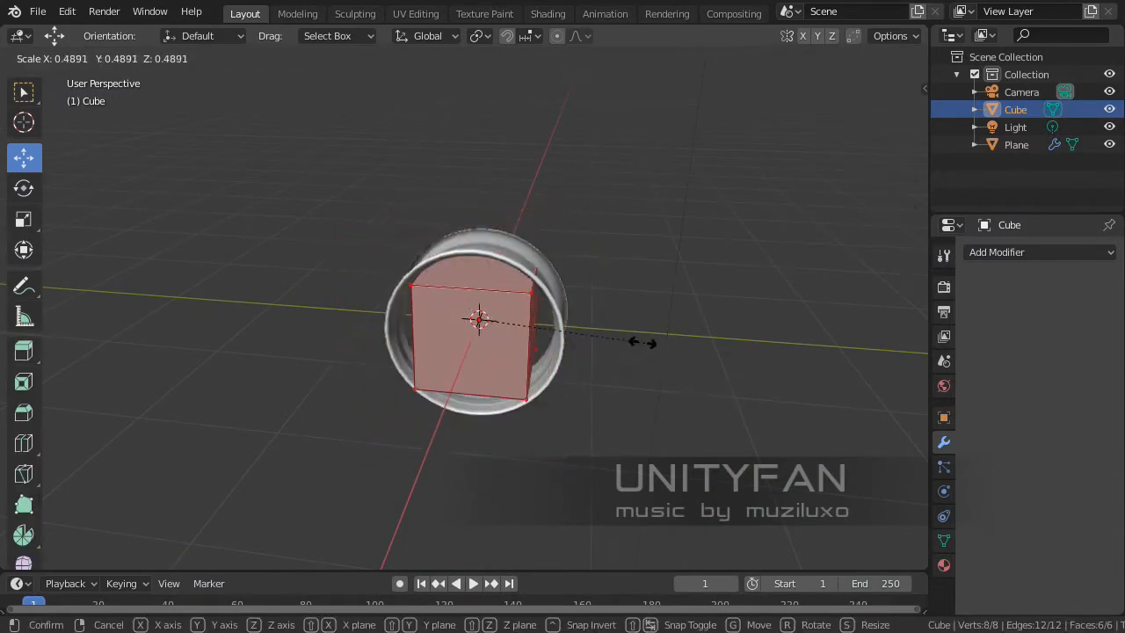
pyautogui.rightClick(601, 328)
pyautogui.scroll(4, 555, 329)
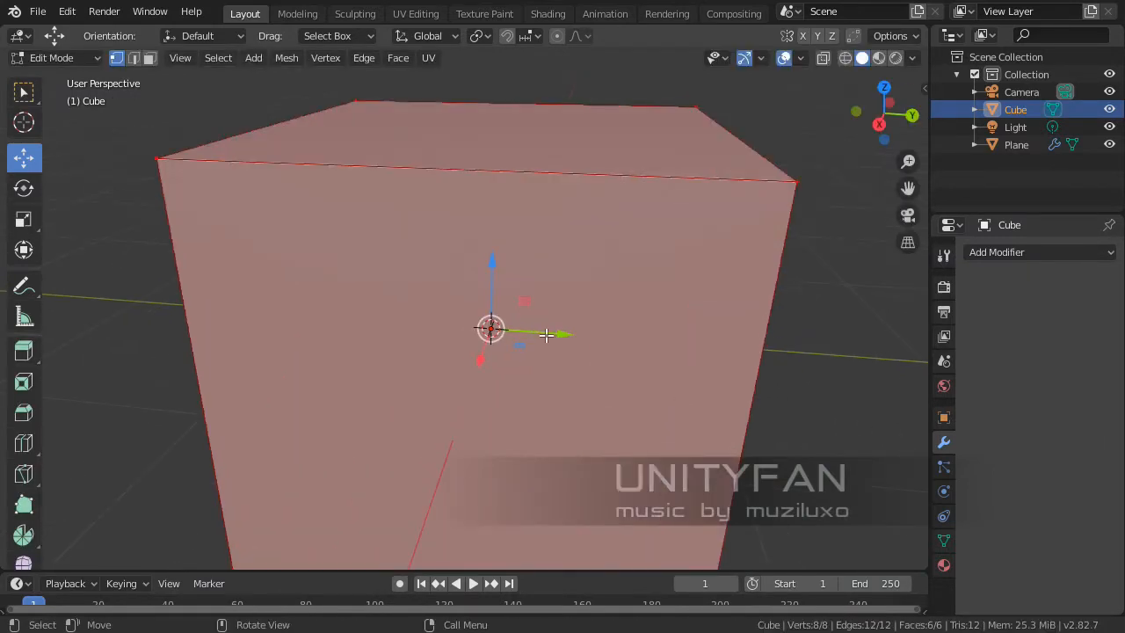
pyautogui.press('Tab')
pyautogui.press('x')
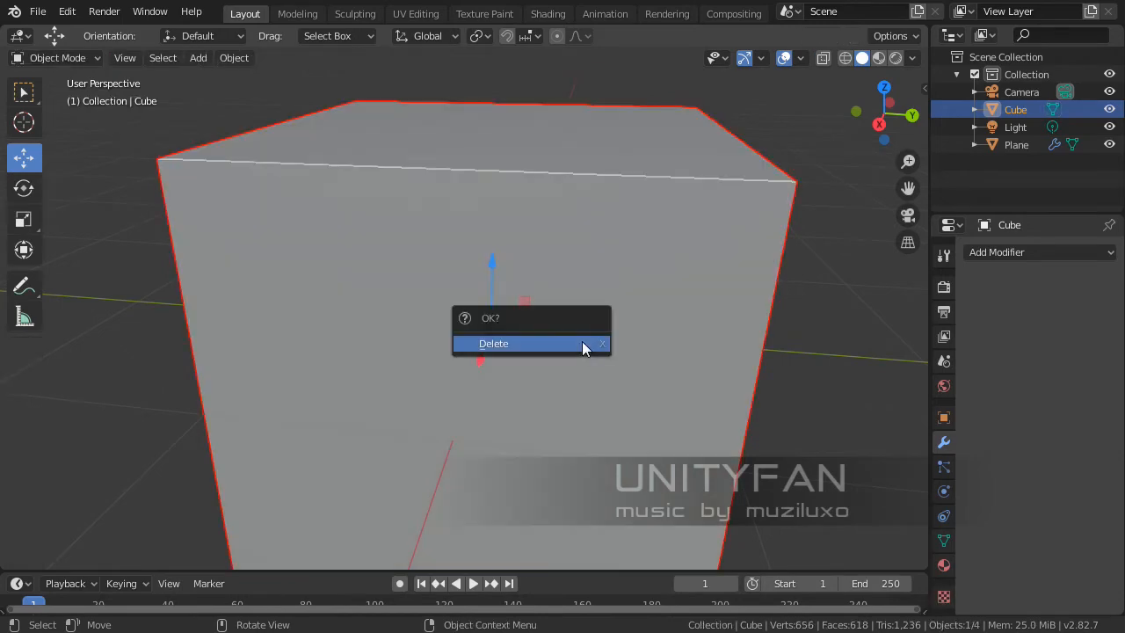
pyautogui.click(582, 341)
# - Examine the rim's opening in the right orthographic view and in perspective
pyautogui.moveTo(574, 342)
pyautogui.mouseDown(button='middle')
pyautogui.moveTo(508, 299)
pyautogui.moveTo(477, 294)
pyautogui.moveTo(441, 320)
pyautogui.moveTo(409, 324)
pyautogui.moveTo(517, 340)
pyautogui.moveTo(449, 336)
pyautogui.moveTo(509, 332)
pyautogui.moveTo(583, 387)
pyautogui.moveTo(445, 318)
pyautogui.moveTo(397, 328)
pyautogui.moveTo(410, 371)
pyautogui.moveTo(661, 397)
pyautogui.moveTo(522, 384)
pyautogui.moveTo(625, 377)
pyautogui.moveTo(639, 327)
pyautogui.moveTo(469, 317)
pyautogui.moveTo(307, 328)
pyautogui.moveTo(302, 395)
pyautogui.moveTo(445, 394)
pyautogui.moveTo(559, 351)
pyautogui.moveTo(529, 355)
pyautogui.moveTo(524, 365)
pyautogui.moveTo(585, 359)
pyautogui.mouseUp(button='middle')
pyautogui.scroll(3, 524, 339)
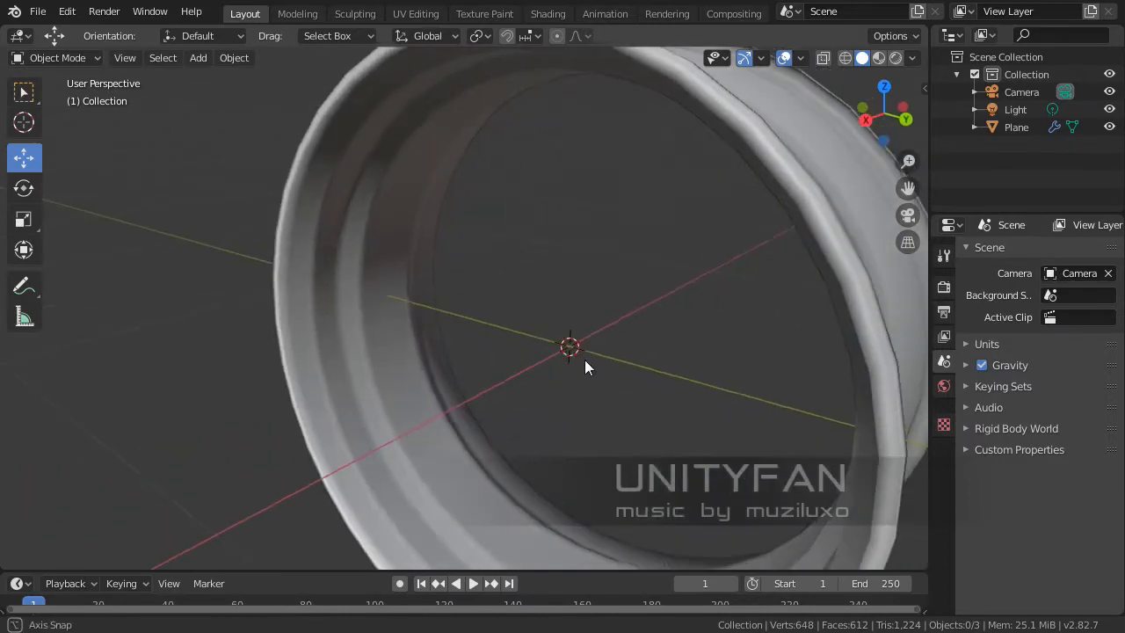
pyautogui.scroll(-3, 601, 306)
pyautogui.press('KP_3')
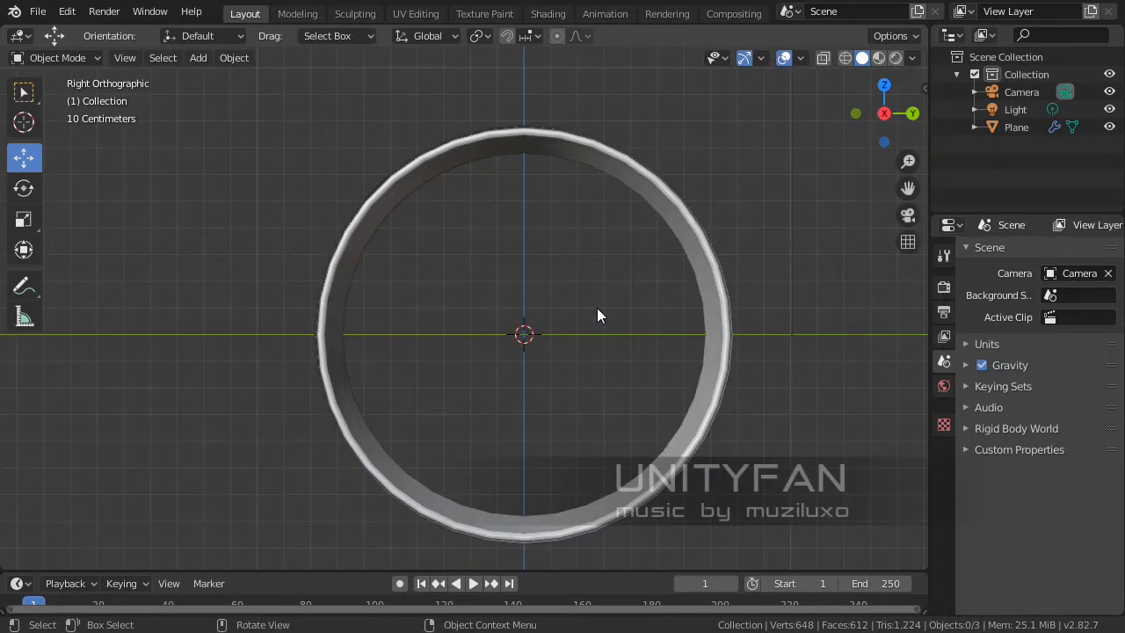
pyautogui.scroll(2, 597, 303)
pyautogui.press('KP_5')
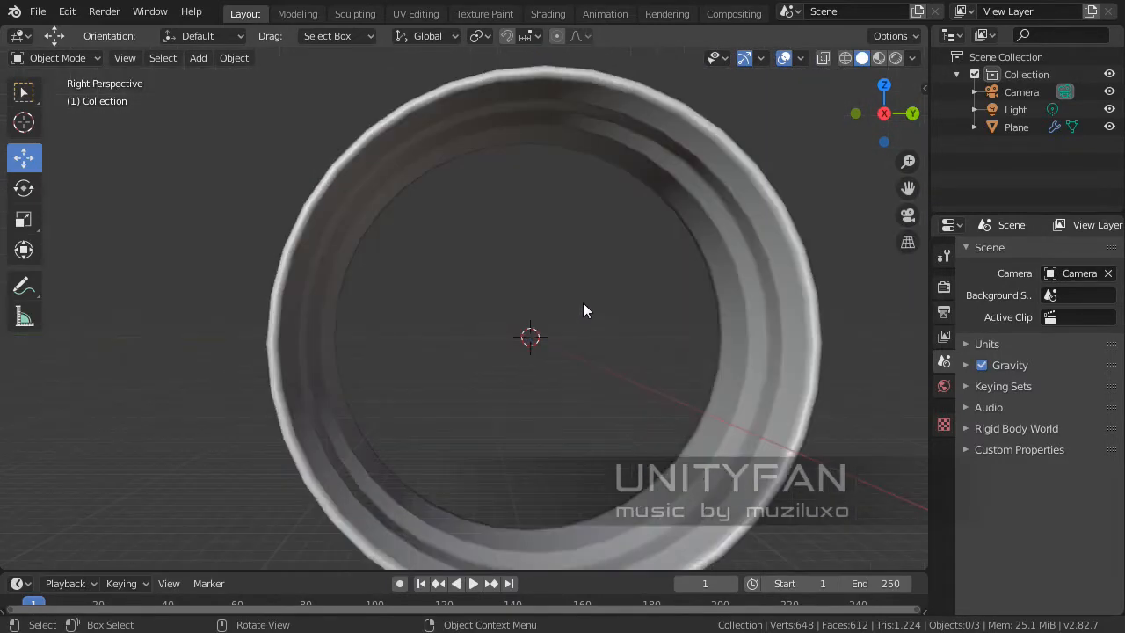
pyautogui.moveTo(583, 304); pyautogui.dragTo(522, 342, button='middle')
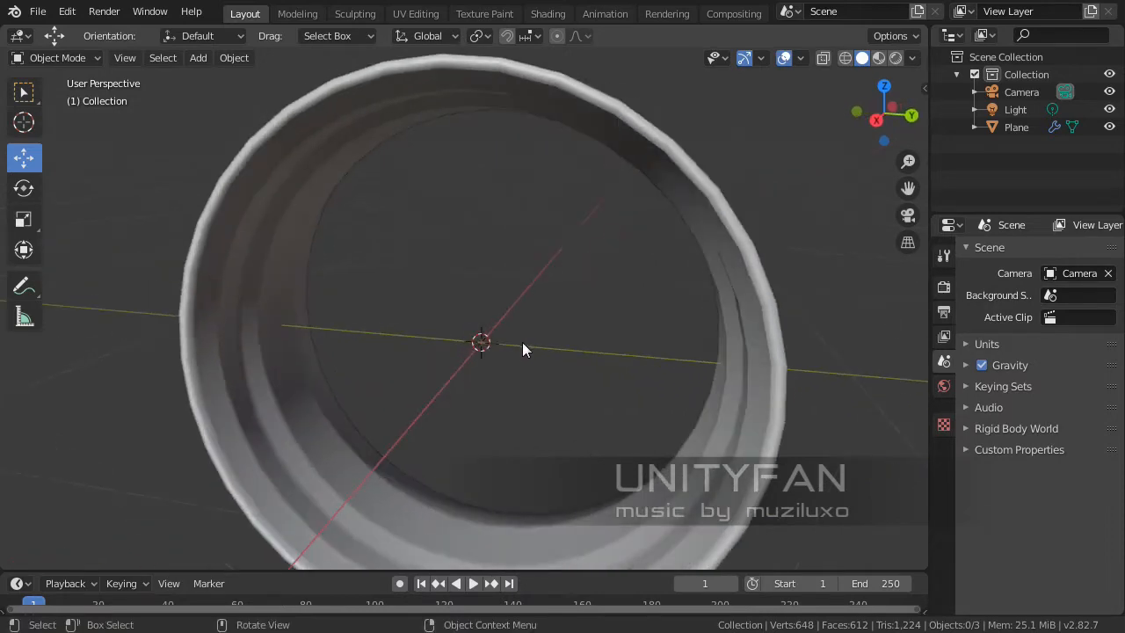
# - Duplicate the rim and move the copy about 0.92 m along positive X
pyautogui.click(641, 211)
pyautogui.moveTo(641, 211); pyautogui.dragTo(534, 345, button='middle')
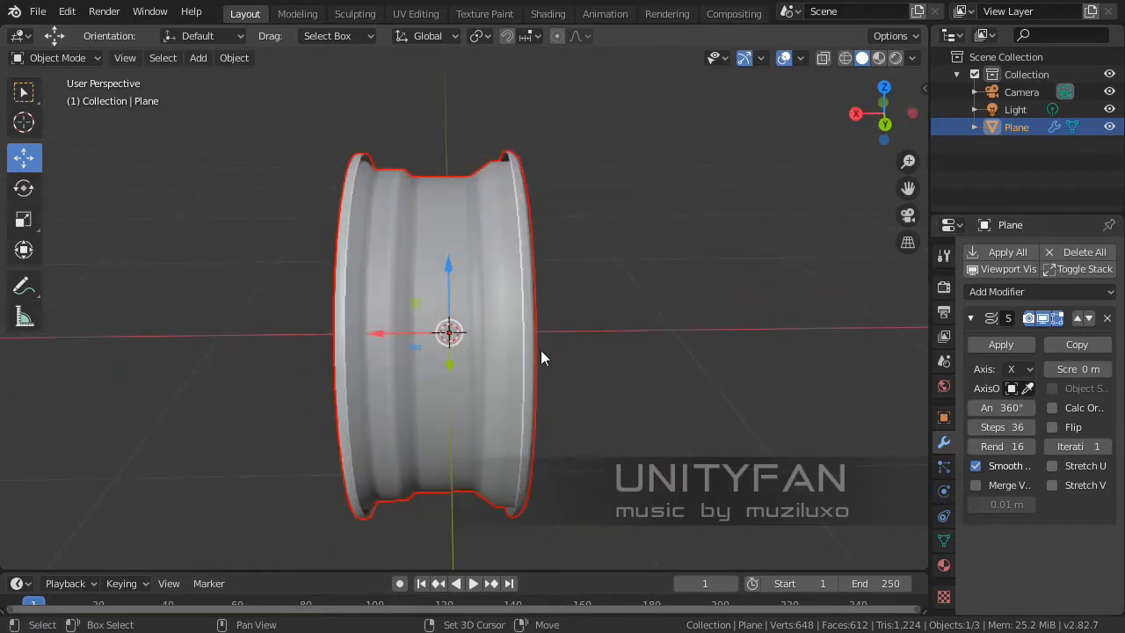
pyautogui.hotkey('shift', 'd')
pyautogui.rightClick(465, 356)
pyautogui.moveTo(395, 333); pyautogui.dragTo(183, 339)
pyautogui.moveTo(184, 340); pyautogui.dragTo(462, 338, button='middle')
# - Apply the Screw modifier on the rim copy and inspect its real mesh in Edit Mode
pyautogui.click(1001, 345)
pyautogui.moveTo(742, 345); pyautogui.dragTo(615, 352, button='middle')
pyautogui.press('Tab')
pyautogui.scroll(2, 586, 314)
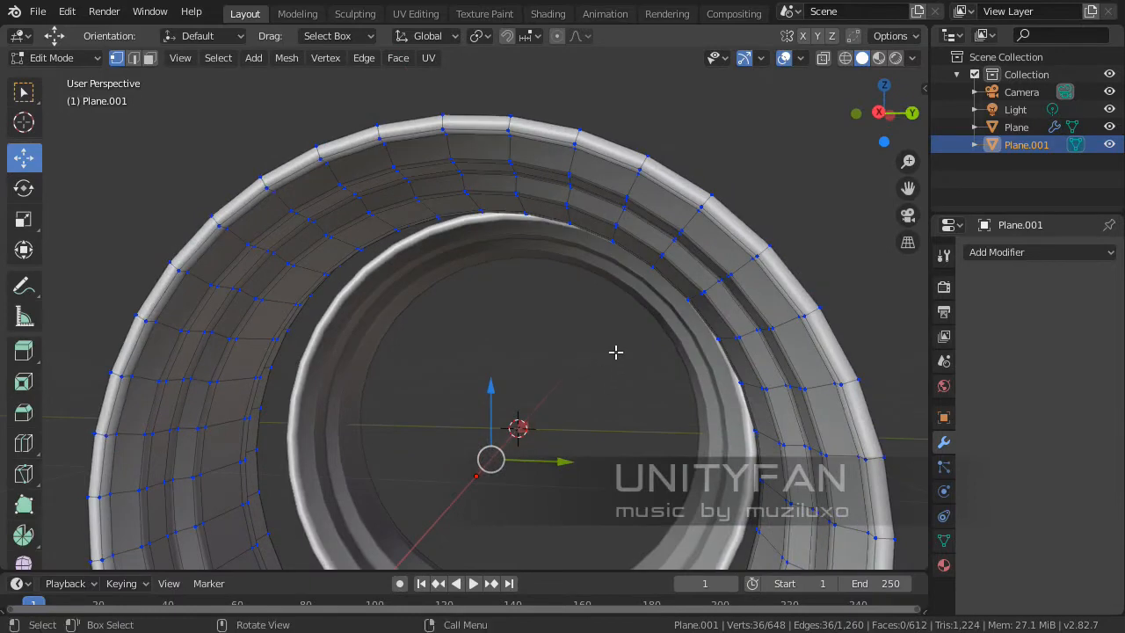
pyautogui.press('KP_3')
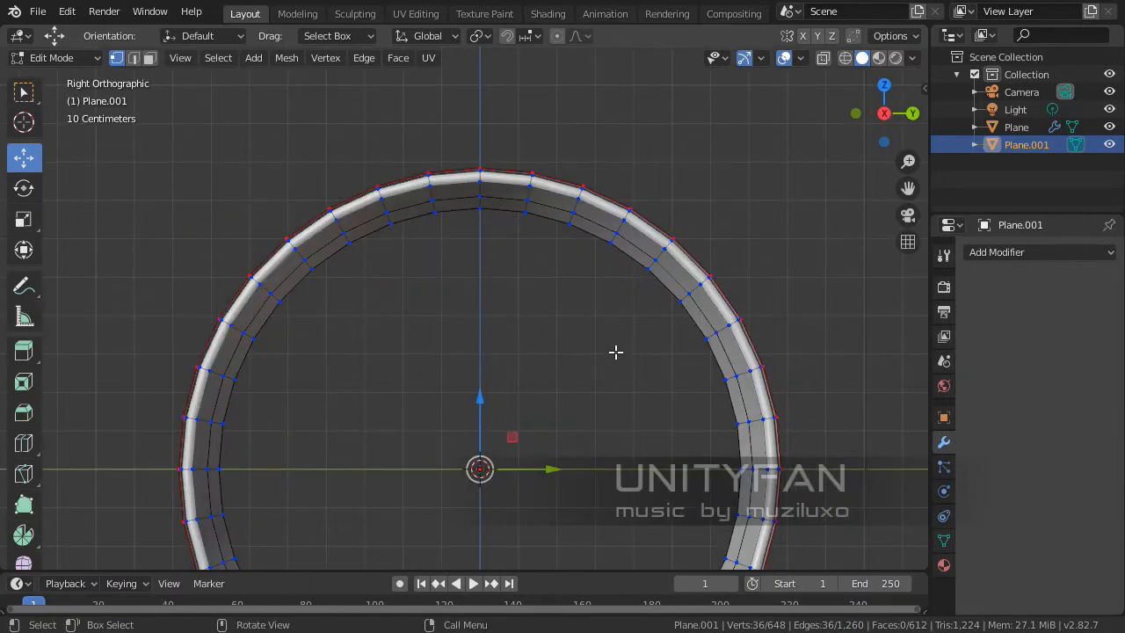
pyautogui.press('Tab')
# - Add a mesh circle with 5 vertices at the world origin
pyautogui.scroll(-3, 616, 356)
pyautogui.keyDown('shift'); pyautogui.moveTo(635, 368); pyautogui.dragTo(652, 338, button='middle'); pyautogui.keyUp('shift')
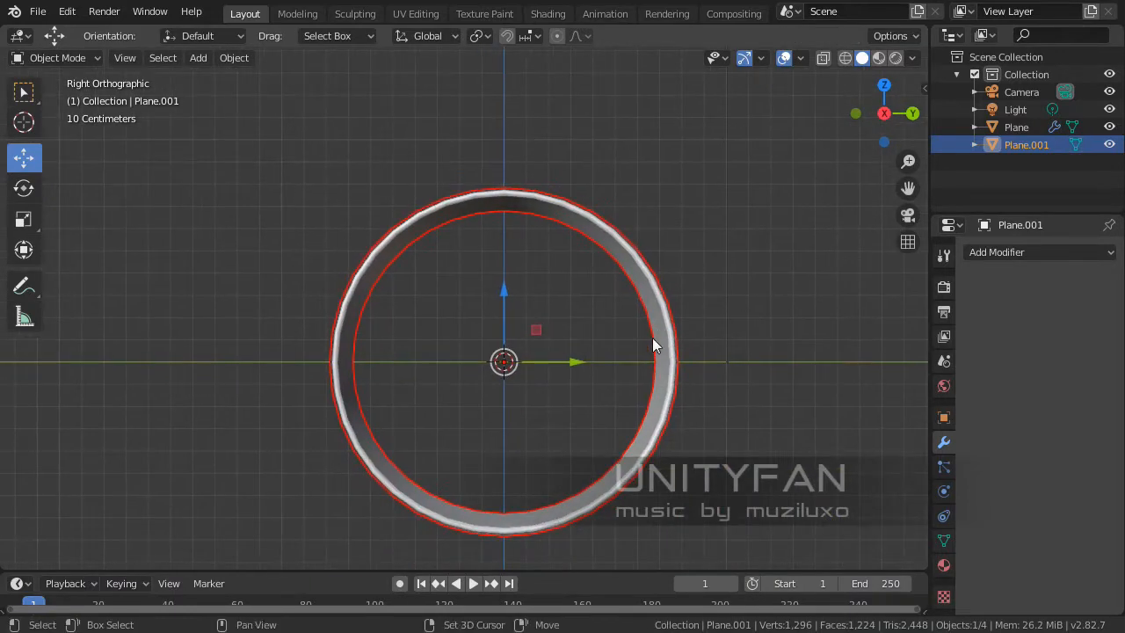
pyautogui.hotkey('shift', 'a')
pyautogui.moveTo(618, 292)
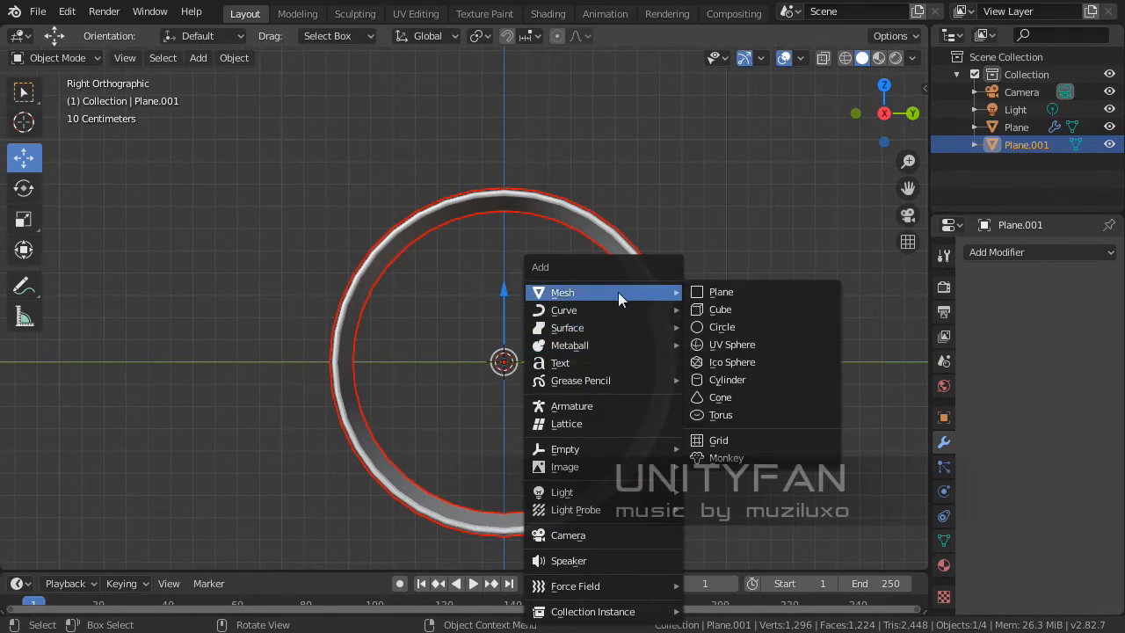
pyautogui.click(722, 328)
pyautogui.moveTo(537, 301); pyautogui.dragTo(559, 346, button='middle')
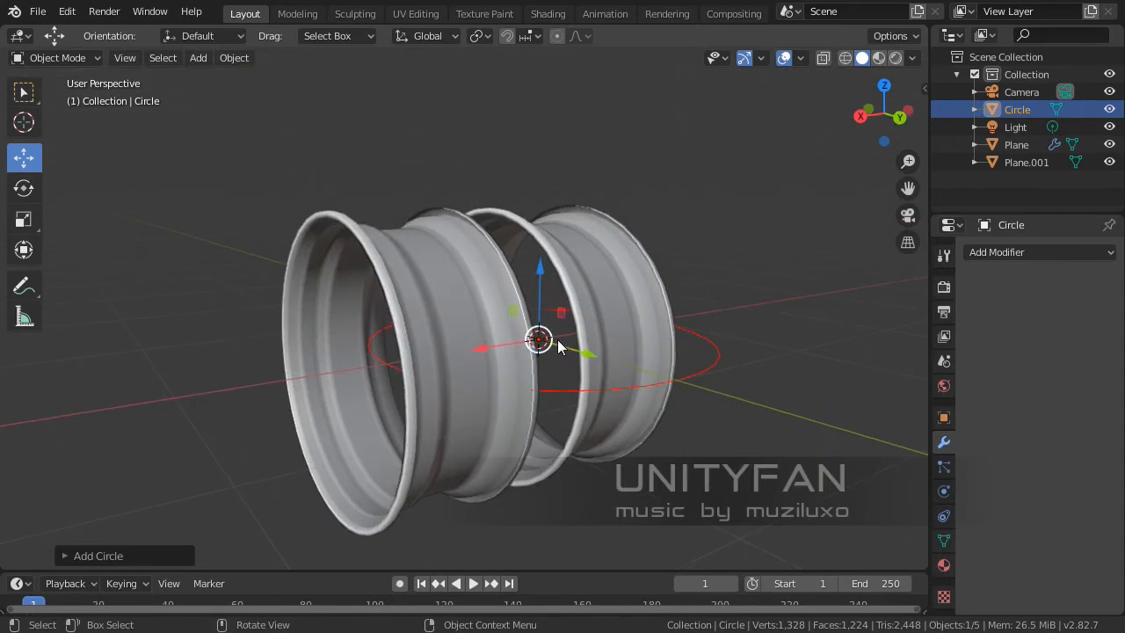
pyautogui.click(117, 556)
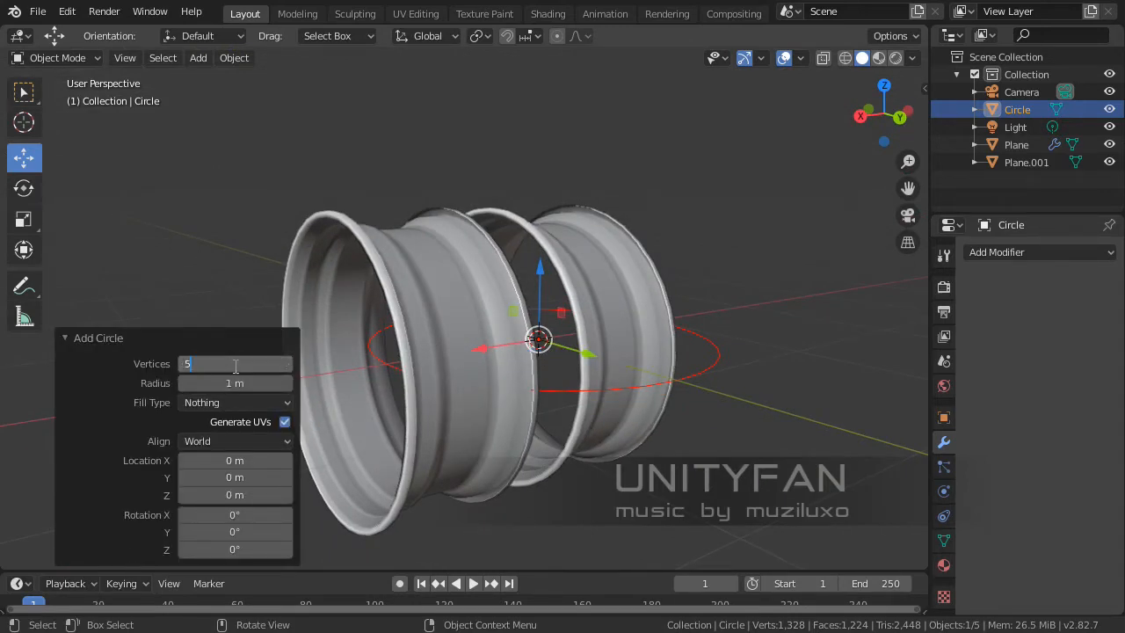
pyautogui.click(75, 343)
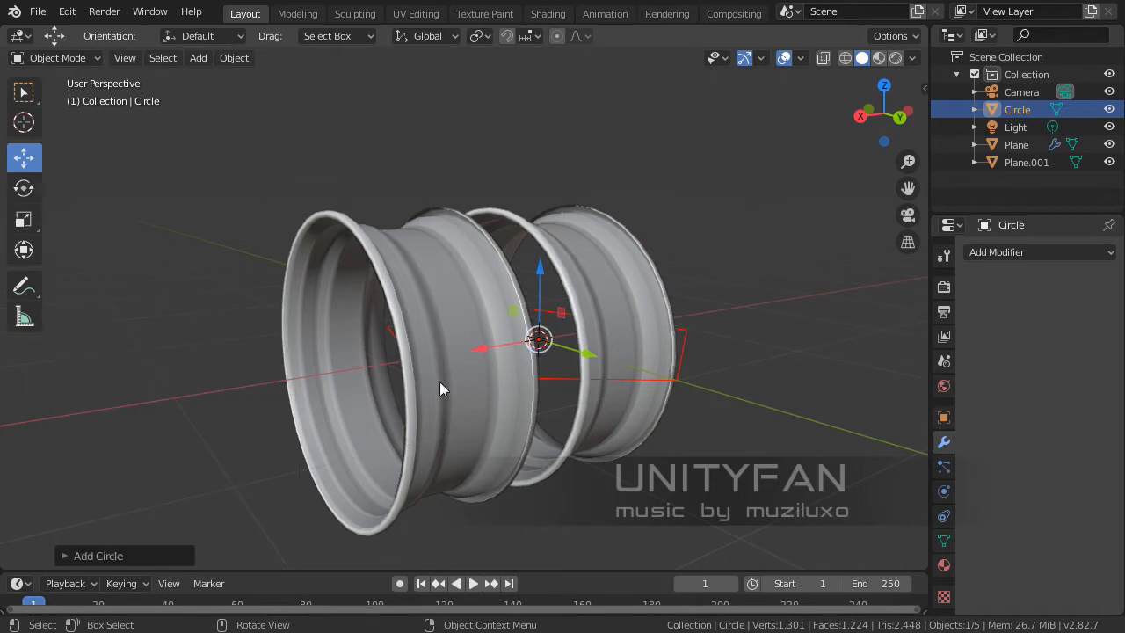
# - Rotate the five-sided circle 90° about Y so that it stands upright, parallel to the rim opening
pyautogui.moveTo(442, 387); pyautogui.dragTo(411, 403, button='middle')
pyautogui.keyDown('ctrl'); pyautogui.moveTo(468, 330); pyautogui.dragTo(390, 458); pyautogui.keyUp('ctrl')
pyautogui.moveTo(394, 458); pyautogui.dragTo(420, 447, button='middle')
pyautogui.press('KP_3')
pyautogui.scroll(1, 610, 410)
pyautogui.press('KP_5')
pyautogui.moveTo(490, 439); pyautogui.dragTo(819, 294, button='middle')
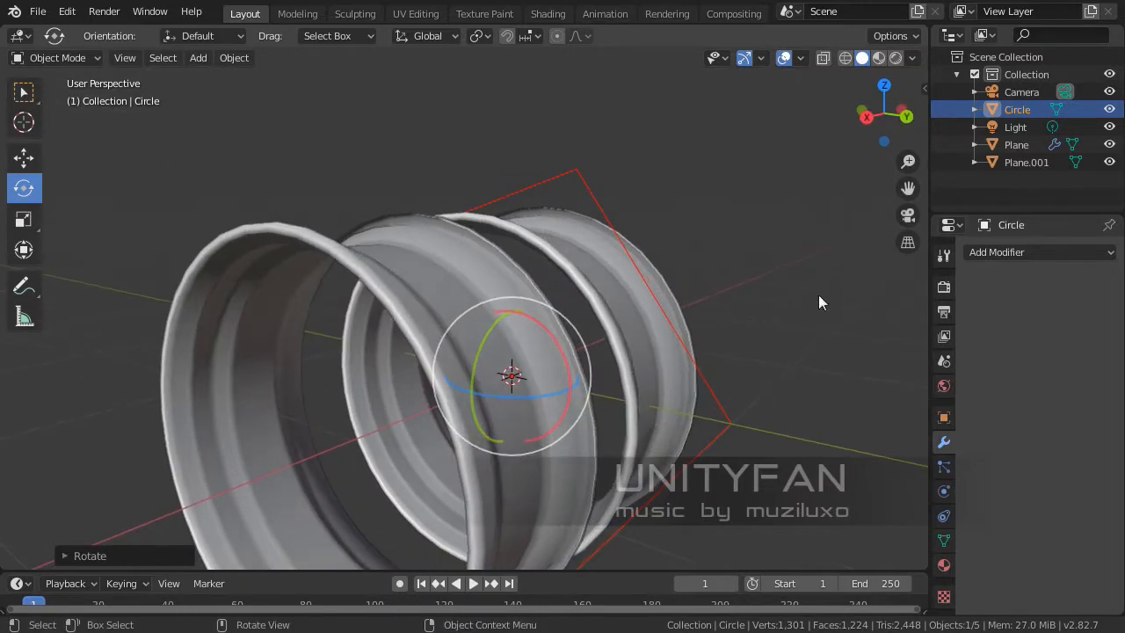
# - Show the transform values and, in right view, rotate the pentagon to about 72.4° in Y, with one corner pointing up
pyautogui.click(925, 92)
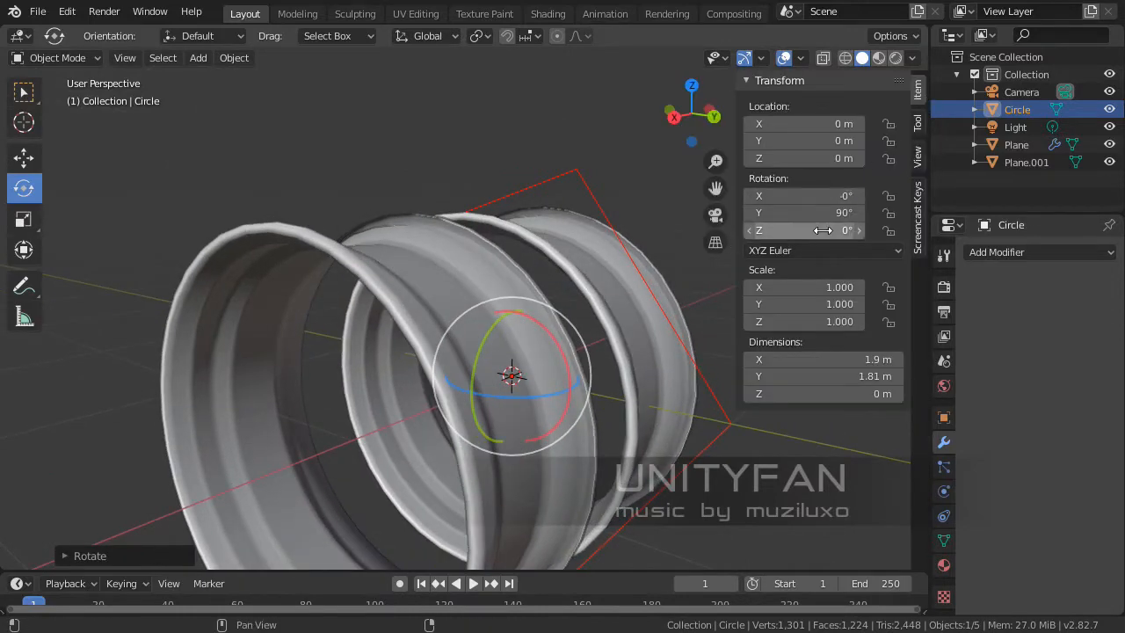
pyautogui.moveTo(564, 289); pyautogui.dragTo(605, 281, button='middle')
pyautogui.press('KP_3')
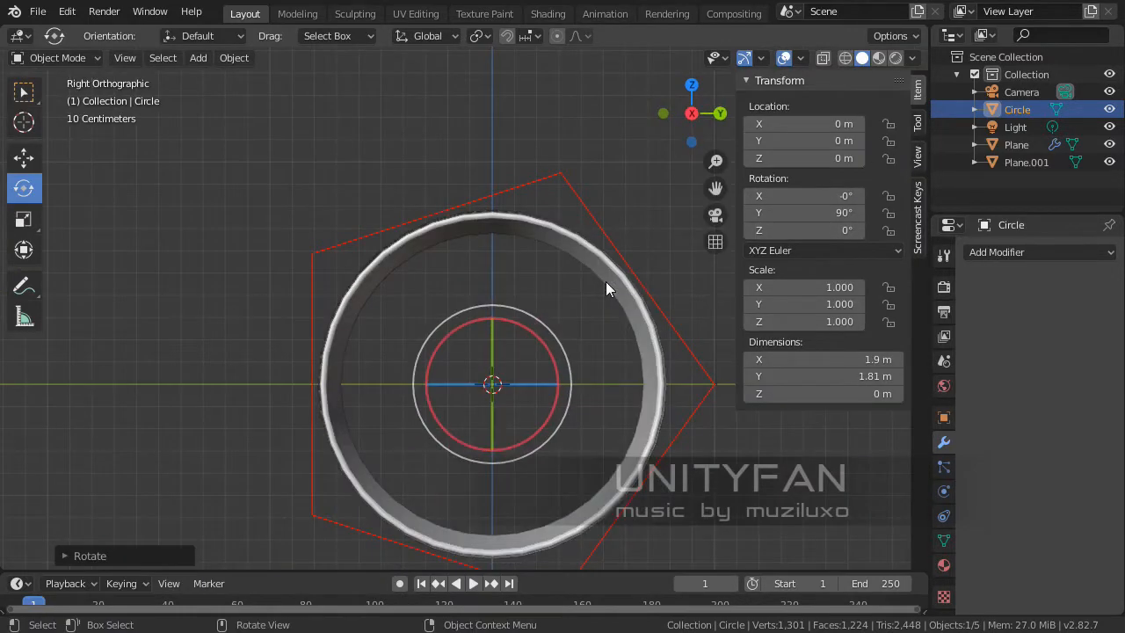
pyautogui.moveTo(493, 318)
pyautogui.mouseDown()
pyautogui.moveTo(507, 306)
pyautogui.moveTo(499, 299)
pyautogui.mouseUp()
pyautogui.scroll(2, 609, 271)
pyautogui.keyDown('shift'); pyautogui.moveTo(565, 304); pyautogui.dragTo(437, 240, button='middle'); pyautogui.keyUp('shift')
pyautogui.press('r')
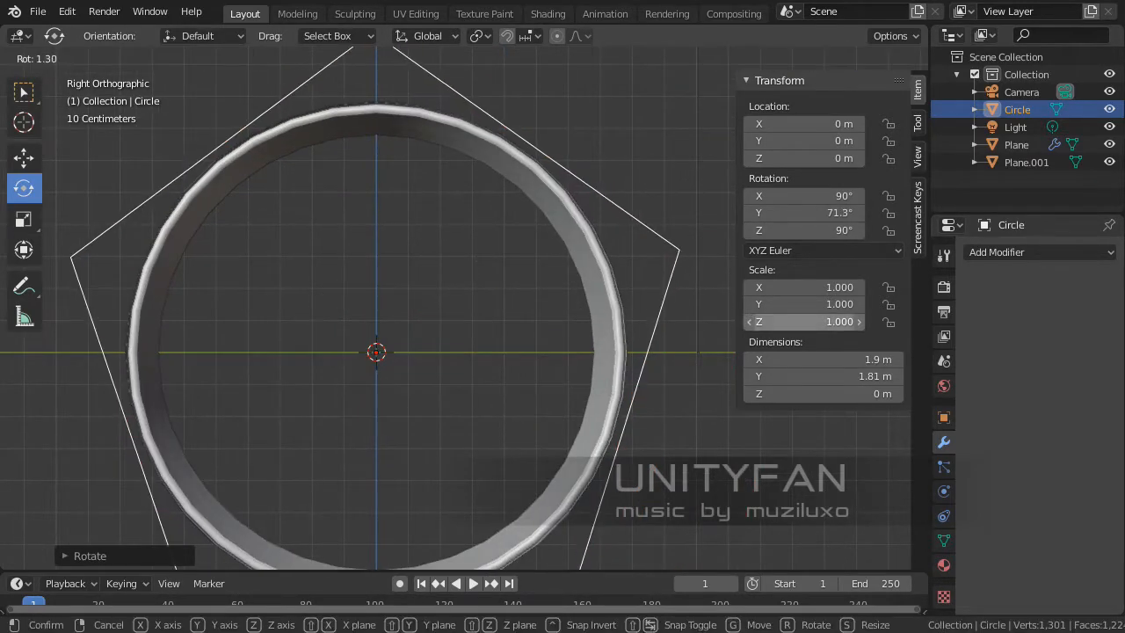
pyautogui.click(751, 337)
# - Fine-tune the pentagon's Y rotation to 72° so its upper corner lies exactly on the vertical axis
pyautogui.scroll(-2, 659, 329)
pyautogui.keyDown('shift'); pyautogui.moveTo(655, 329); pyautogui.dragTo(637, 366, button='middle'); pyautogui.keyUp('shift')
pyautogui.scroll(1, 681, 327)
pyautogui.scroll(1, 655, 394)
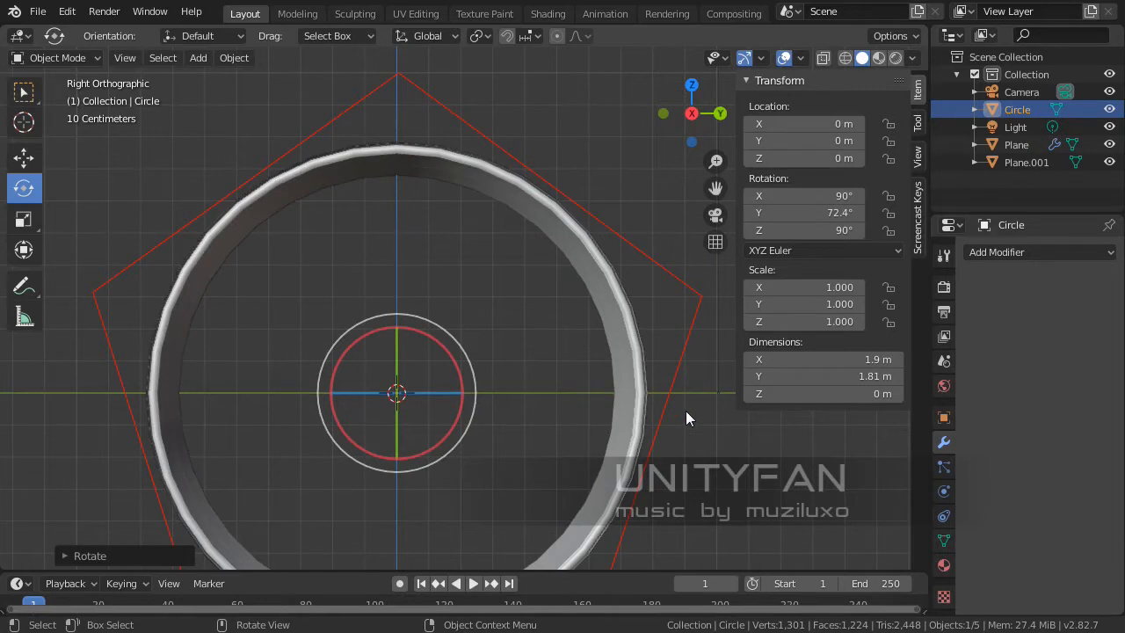
pyautogui.press('r')
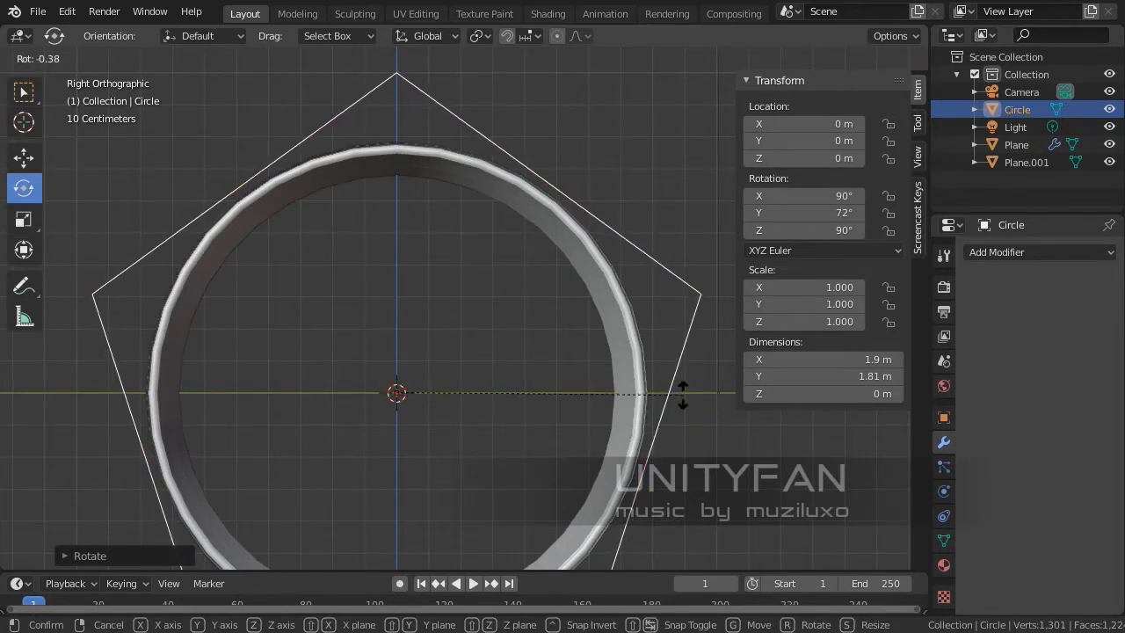
pyautogui.click(683, 395)
# - Examine from several angles how the pentagon sits around the original rim and relative to the copy
pyautogui.scroll(-3, 646, 381)
pyautogui.keyDown('shift'); pyautogui.moveTo(632, 373); pyautogui.dragTo(355, 367, button='middle'); pyautogui.keyUp('shift')
pyautogui.scroll(2, 674, 364)
pyautogui.press('KP_5')
pyautogui.scroll(-3, 677, 361)
pyautogui.scroll(2, 473, 388)
pyautogui.scroll(2, 353, 391)
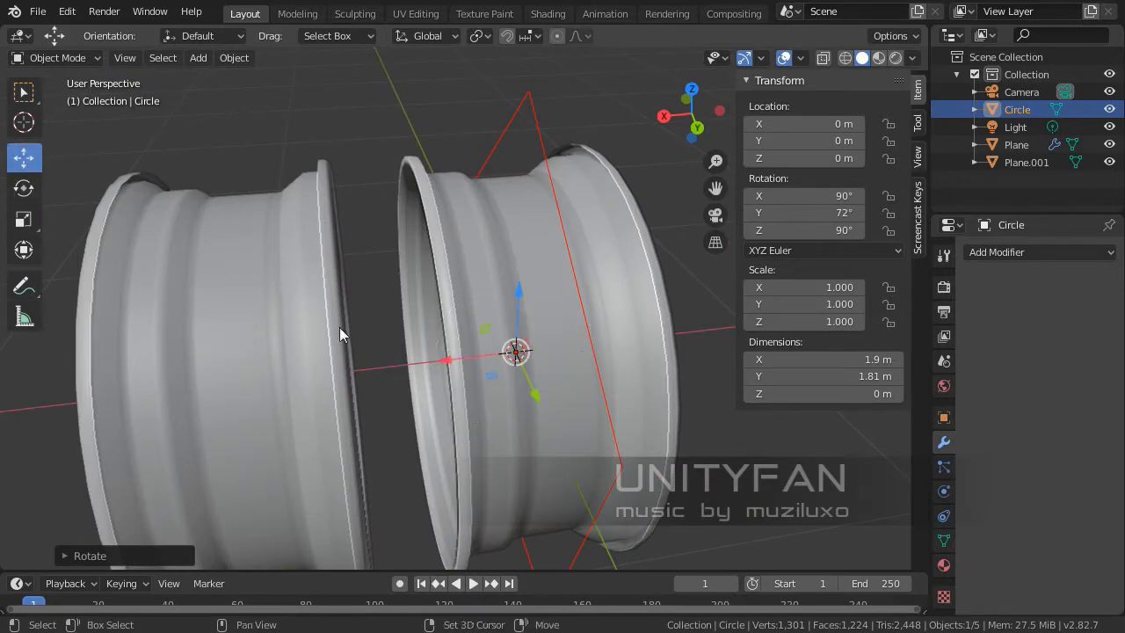
pyautogui.moveTo(339, 327); pyautogui.dragTo(520, 269, button='middle')
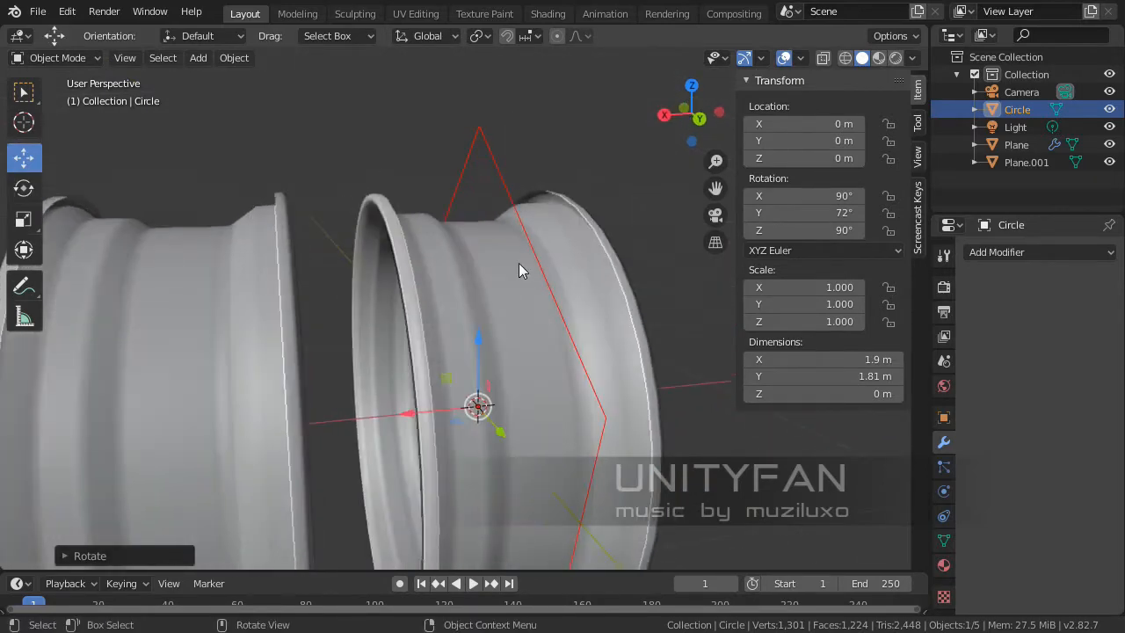
pyautogui.click(502, 161)
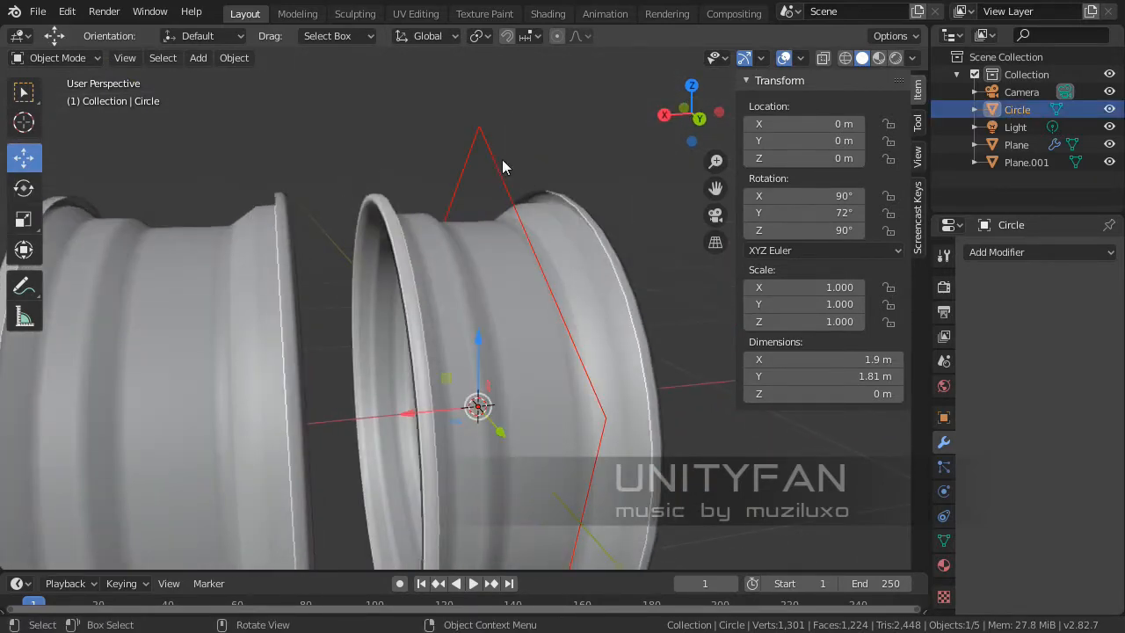
pyautogui.moveTo(513, 196); pyautogui.dragTo(491, 208, button='middle')
pyautogui.moveTo(437, 285); pyautogui.dragTo(509, 271, button='middle')
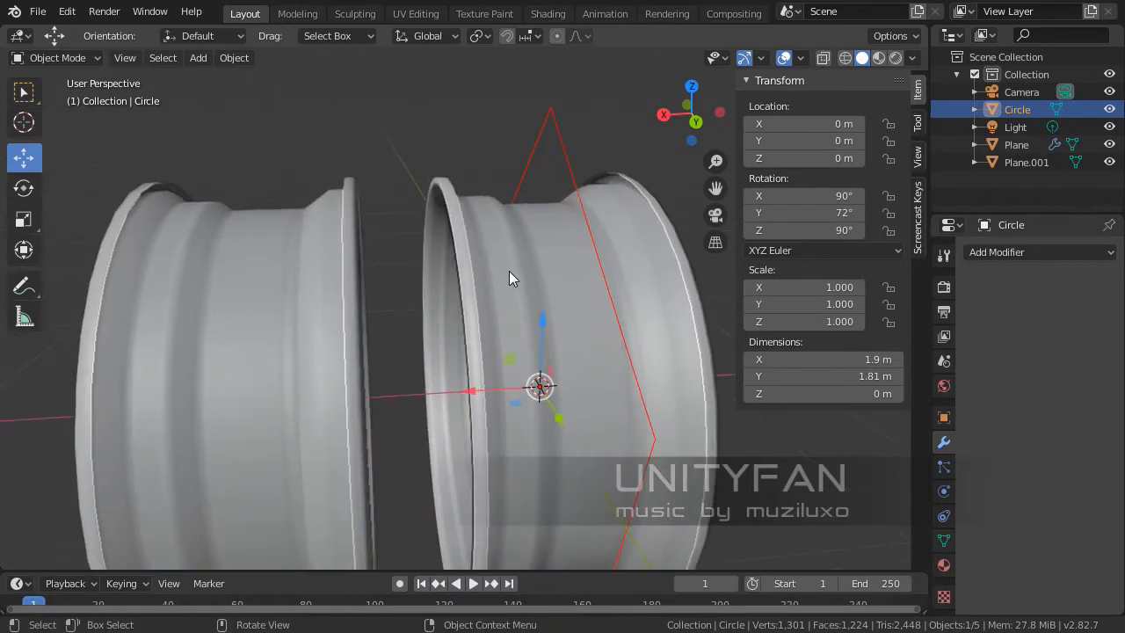
# - Examine how the rim copy and the pentagon line up from several angles and in right view
pyautogui.click(327, 246)
pyautogui.moveTo(435, 284); pyautogui.dragTo(556, 304, button='middle')
pyautogui.scroll(2, 405, 295)
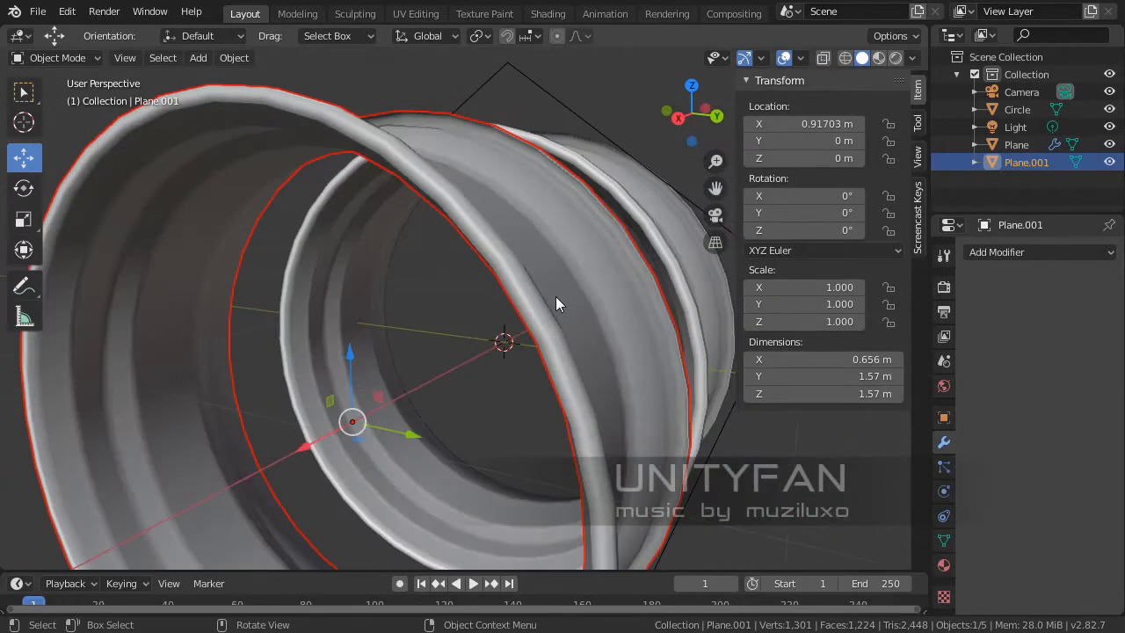
pyautogui.scroll(-4, 555, 296)
pyautogui.moveTo(468, 337); pyautogui.dragTo(520, 189, button='middle')
pyautogui.moveTo(517, 277); pyautogui.dragTo(626, 344, button='middle')
pyautogui.press('KP_3')
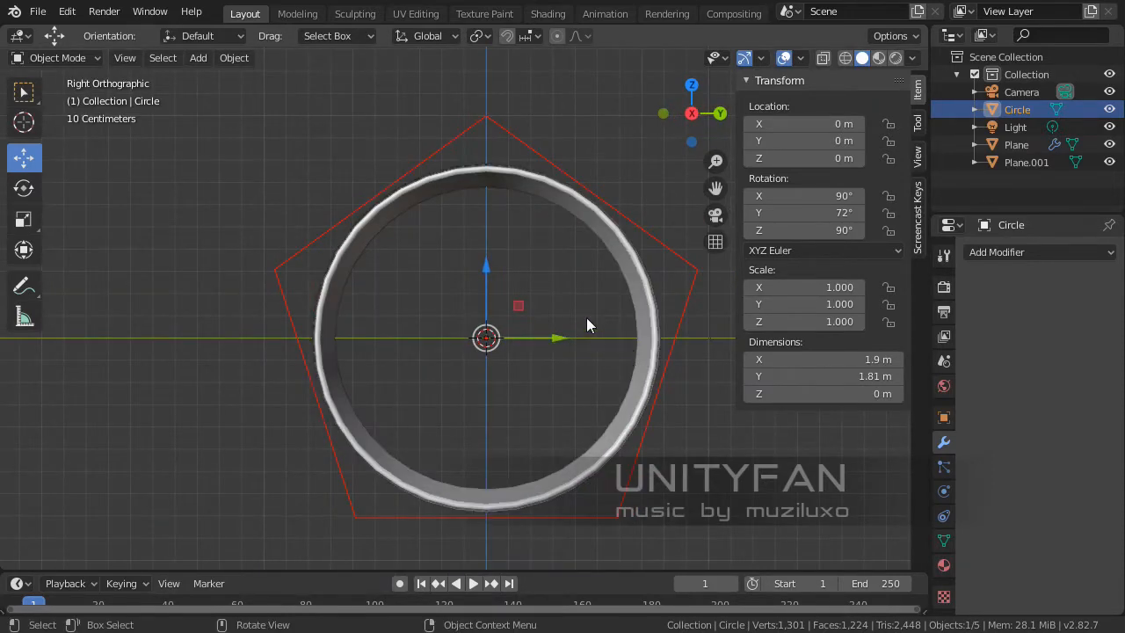
pyautogui.press('KP_5')
pyautogui.moveTo(586, 326); pyautogui.dragTo(457, 252, button='middle')
# - Compare the rim copy's mesh vertices with the pentagon's corners and edges in right view
pyautogui.click(352, 230)
pyautogui.press('Tab')
pyautogui.scroll(5, 479, 268)
pyautogui.moveTo(592, 284); pyautogui.dragTo(461, 293, button='middle')
pyautogui.moveTo(511, 259); pyautogui.dragTo(487, 293, button='middle')
pyautogui.press('KP_5')
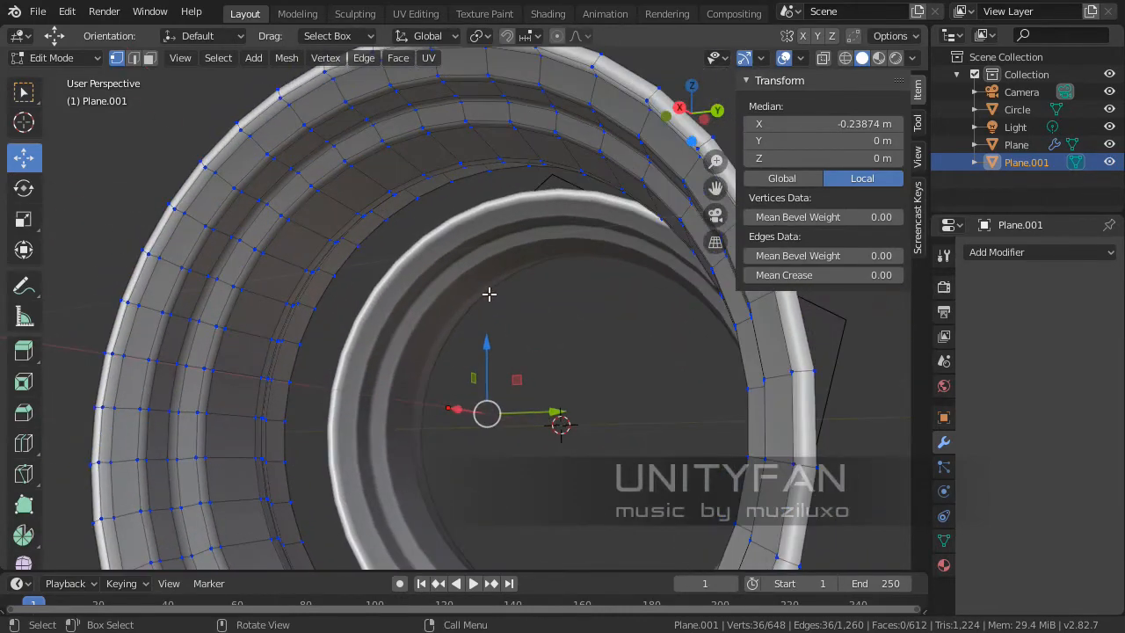
pyautogui.press('KP_3')
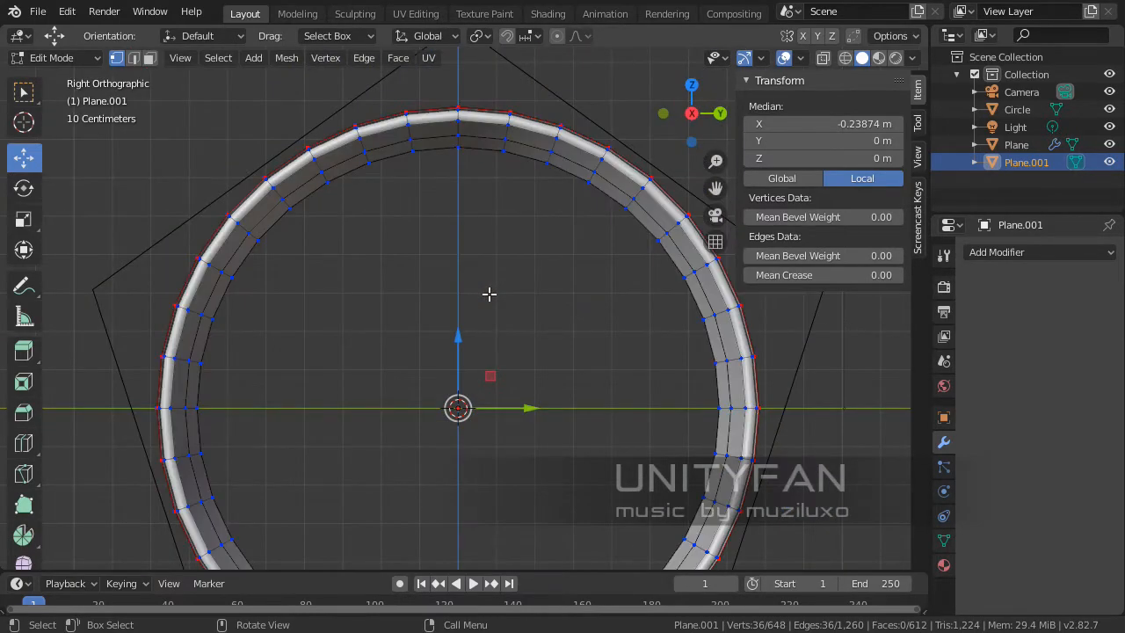
pyautogui.scroll(-2, 490, 294)
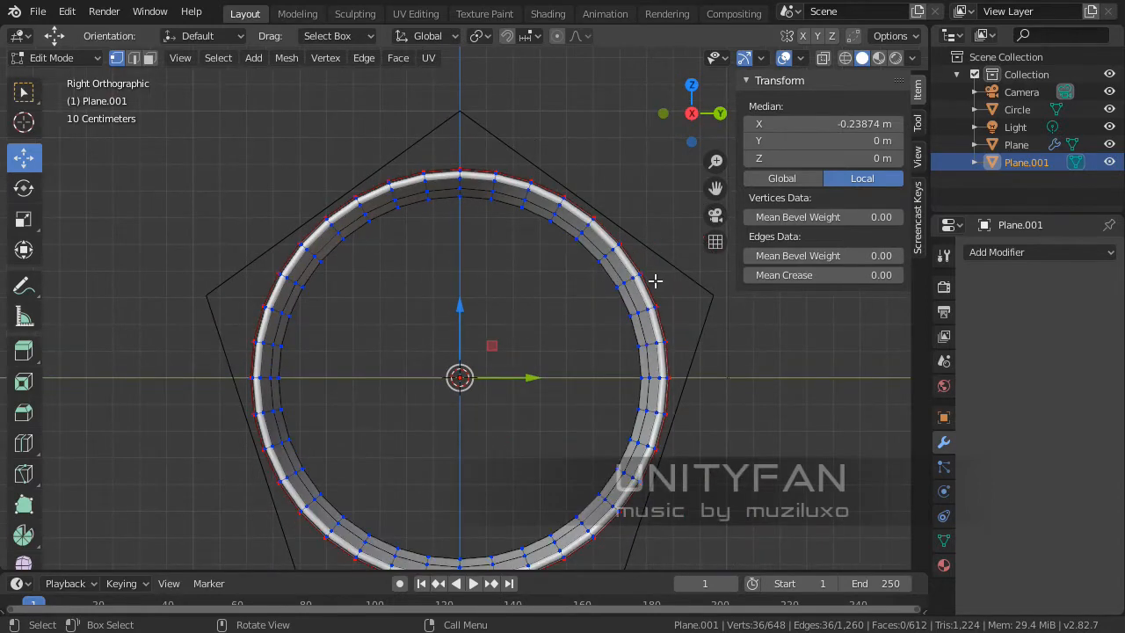
pyautogui.press('Tab')
# - Select all five edges of the pentagon and subdivide them once to add a midpoint on each side
pyautogui.click(693, 284)
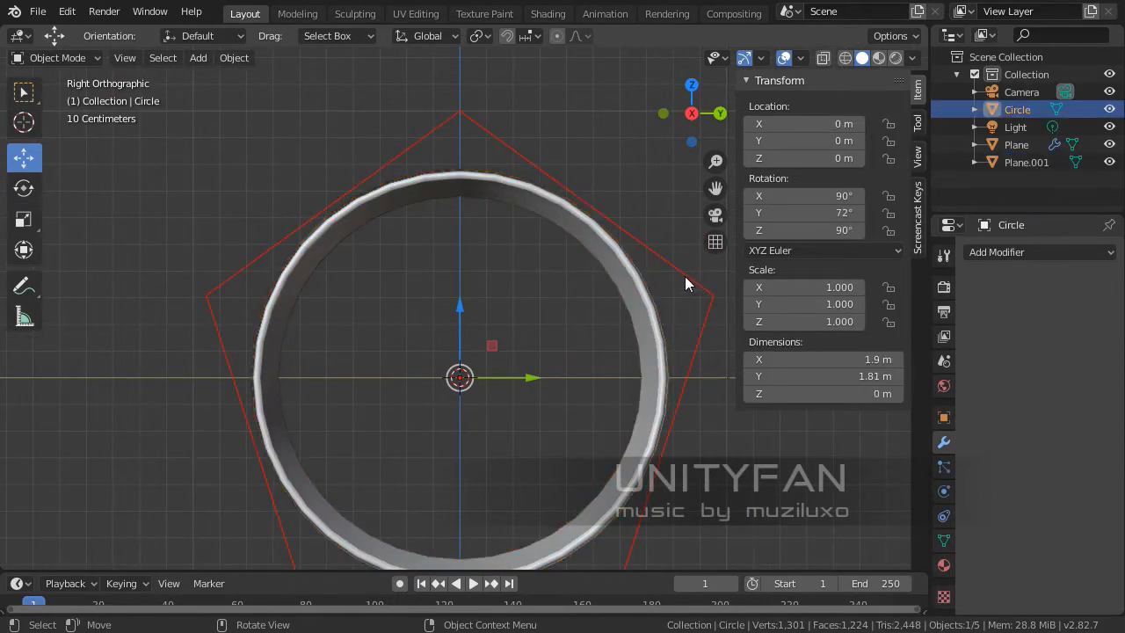
pyautogui.press('Tab')
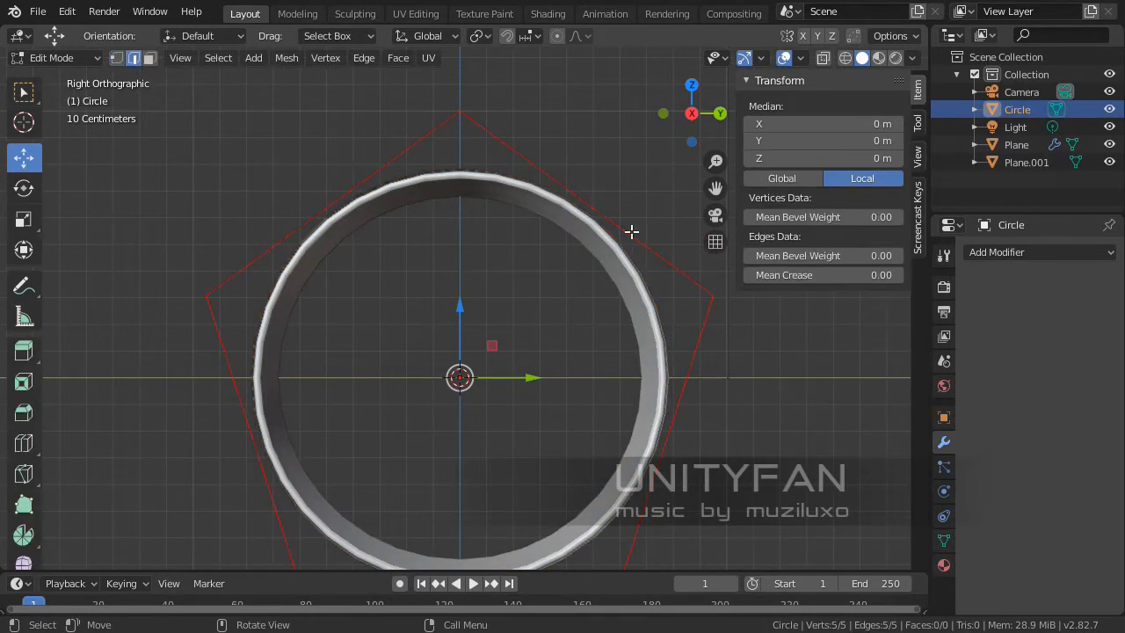
pyautogui.click(599, 220)
pyautogui.keyDown('shift'); pyautogui.click(308, 208); pyautogui.keyUp('shift')
pyautogui.keyDown('shift'); pyautogui.scroll(-3, 409, 304); pyautogui.keyUp('shift')
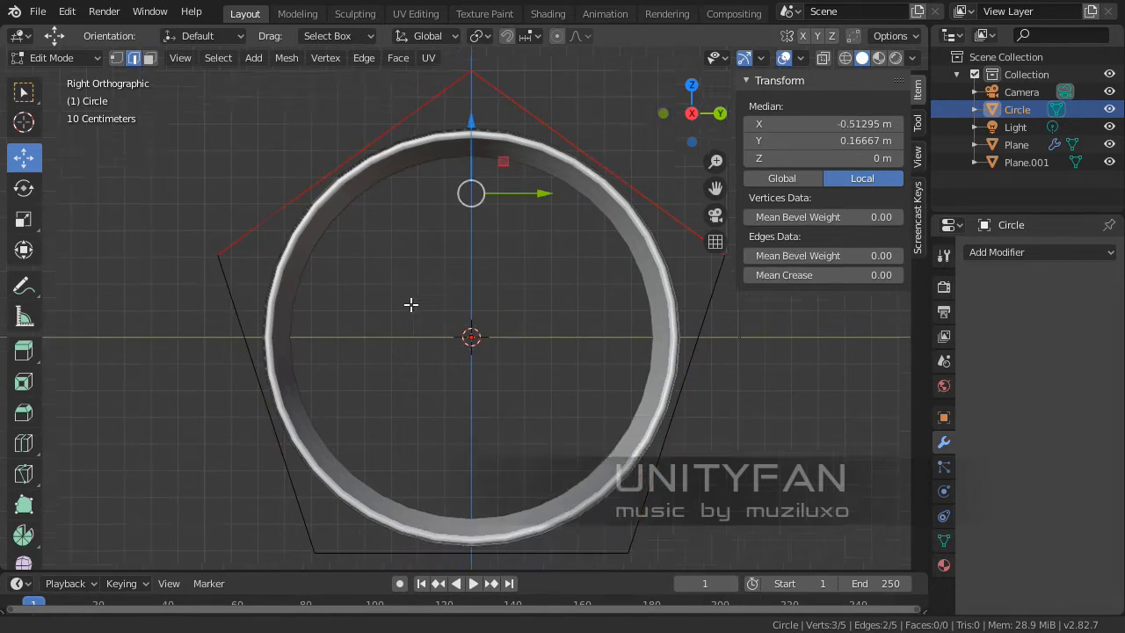
pyautogui.keyDown('shift'); pyautogui.click(277, 378); pyautogui.keyUp('shift')
pyautogui.keyDown('shift'); pyautogui.click(668, 418); pyautogui.keyUp('shift')
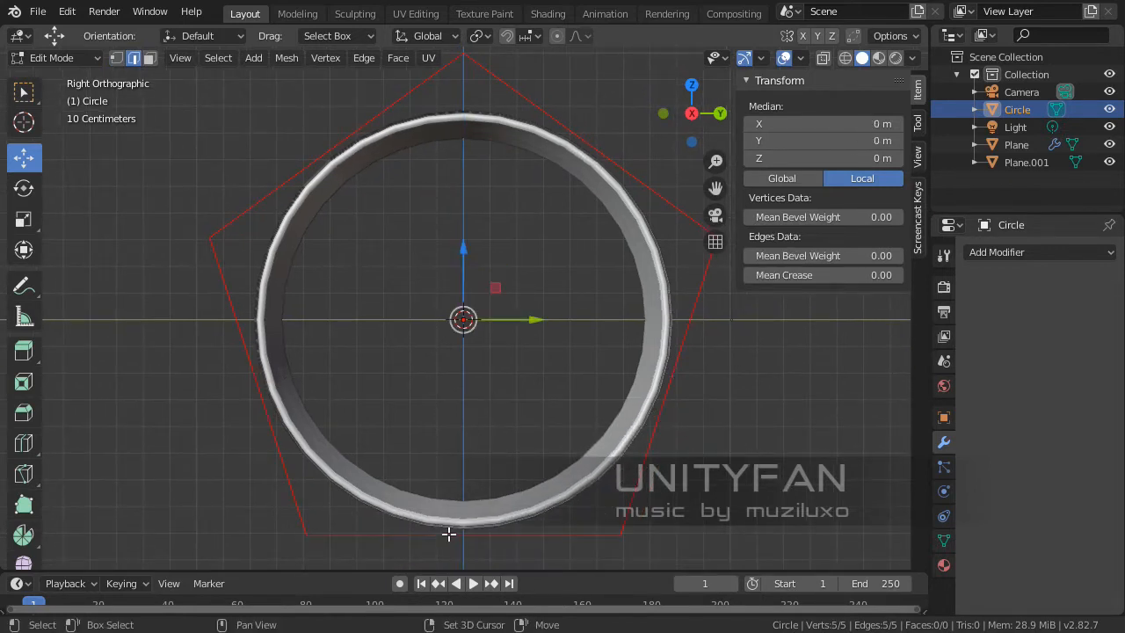
pyautogui.rightClick(448, 533)
pyautogui.click(369, 90)
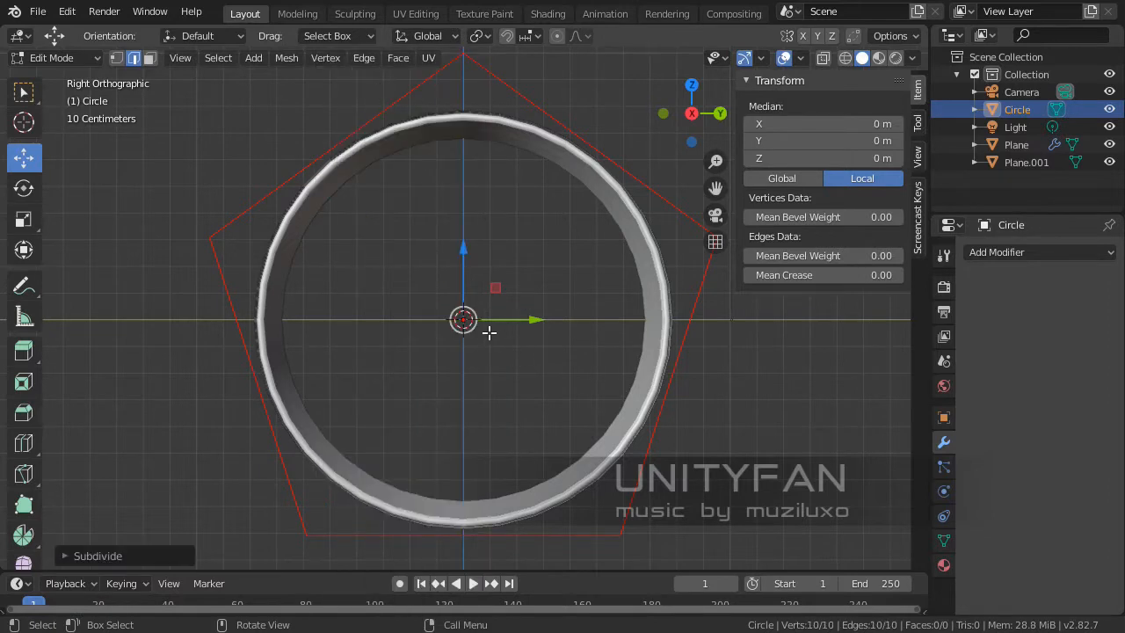
pyautogui.press('Tab')
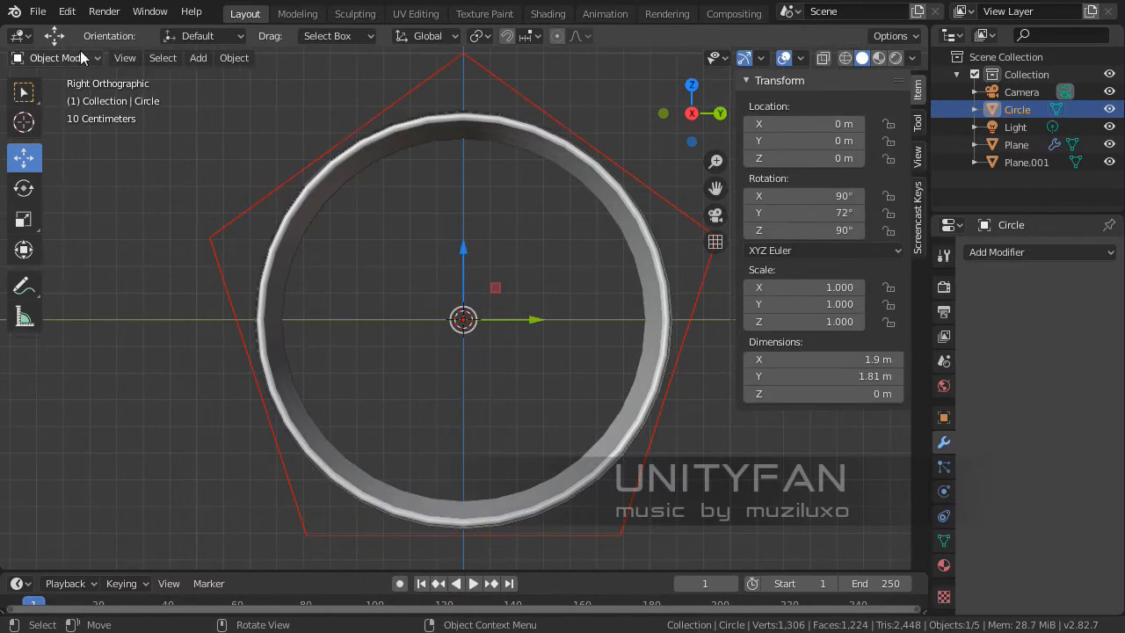
# - Select the five edge midpoints of the pentagon and scale them slightly inward towards the rim's outer edge
pyautogui.press('Tab')
pyautogui.click(365, 160)
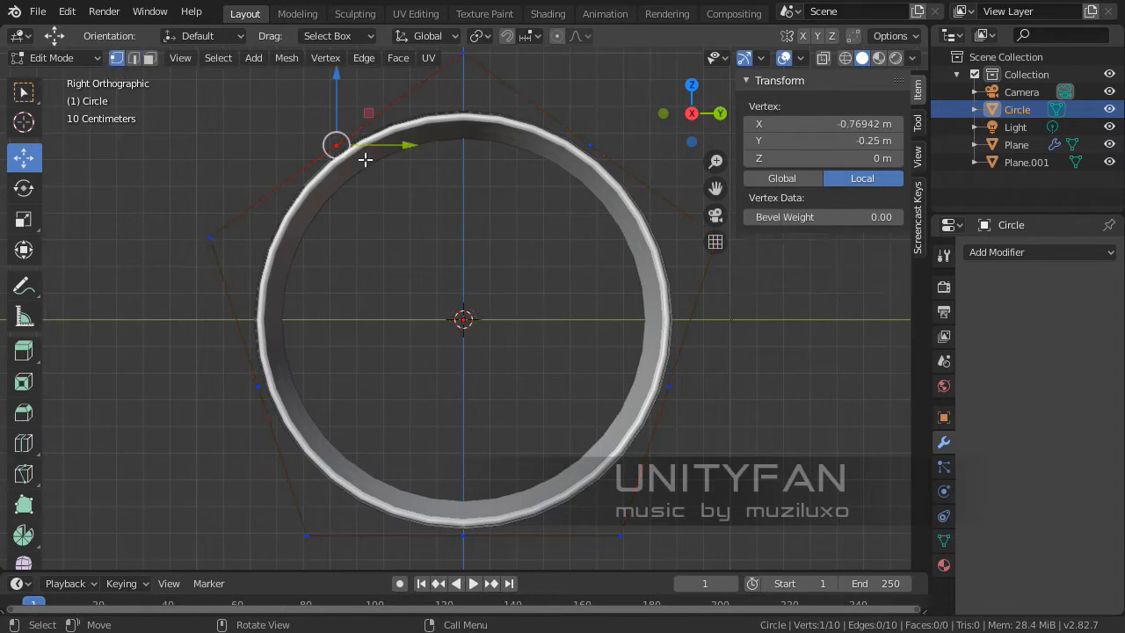
pyautogui.scroll(-2, 364, 159)
pyautogui.keyDown('shift'); pyautogui.click(320, 362); pyautogui.keyUp('shift')
pyautogui.keyDown('shift'); pyautogui.click(463, 466); pyautogui.keyUp('shift')
pyautogui.keyDown('shift'); pyautogui.click(607, 362); pyautogui.keyUp('shift')
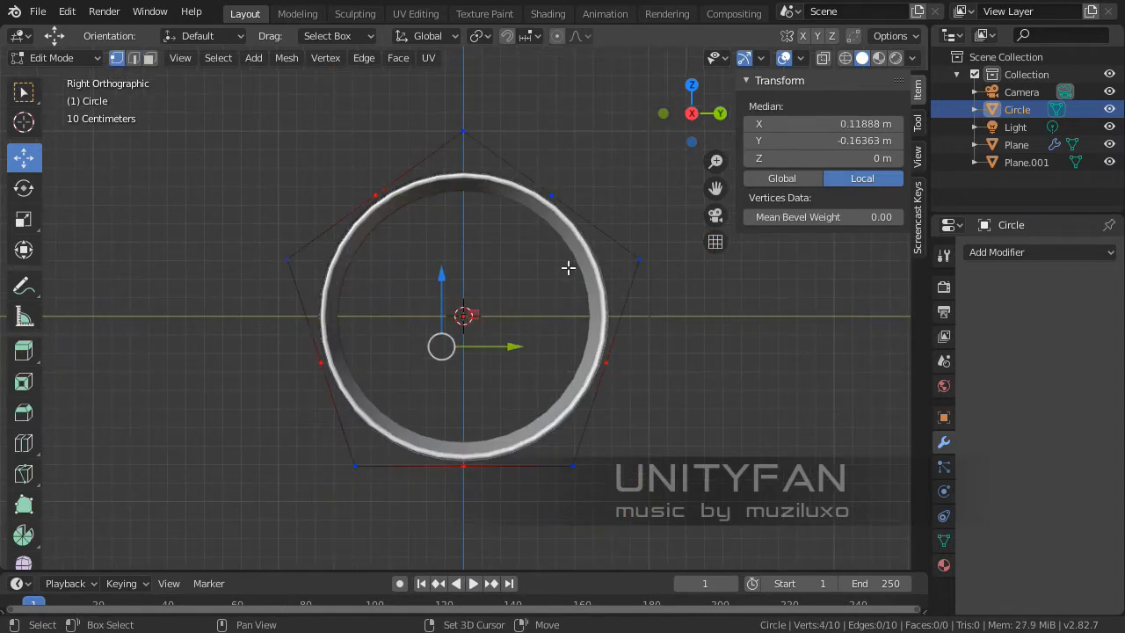
pyautogui.keyDown('shift'); pyautogui.click(551, 195); pyautogui.keyUp('shift')
pyautogui.keyDown('shift'); pyautogui.moveTo(639, 339); pyautogui.dragTo(626, 375, button='middle'); pyautogui.keyUp('shift')
pyautogui.press('s')
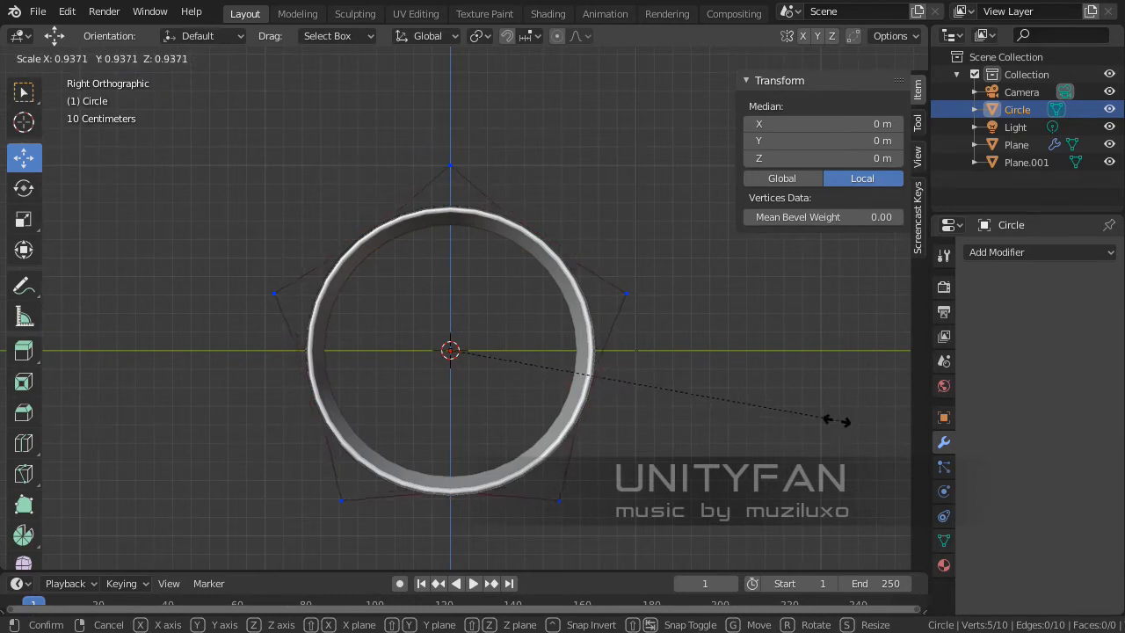
pyautogui.click(860, 406)
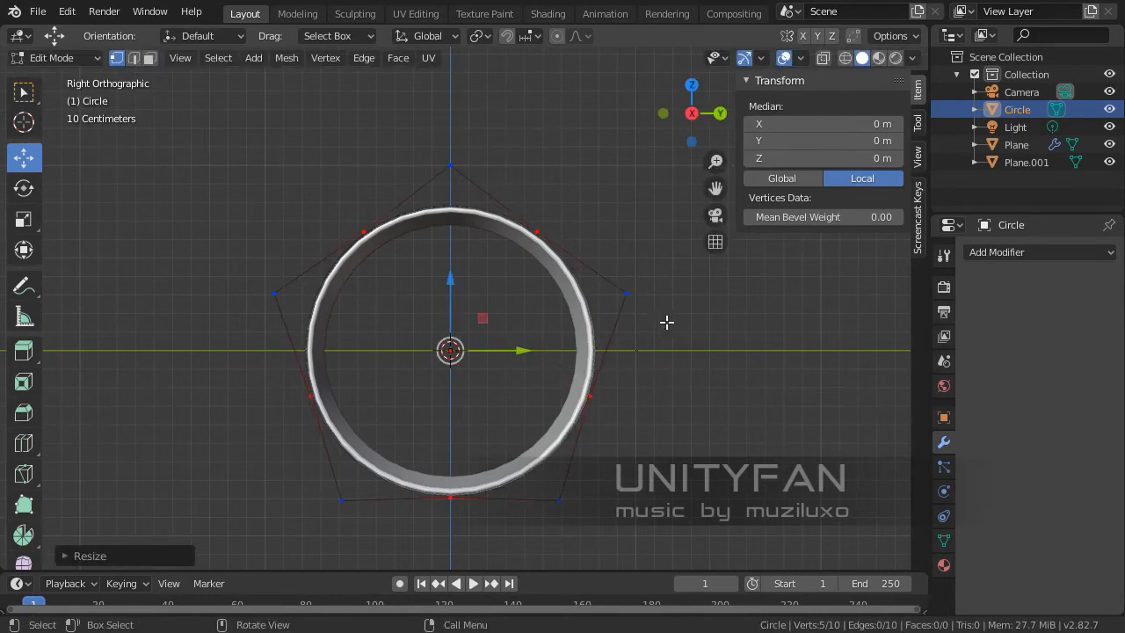
# - Inspect how closely the pentagon's midpoints meet the vertices and outline of the rim copy
pyautogui.scroll(4, 654, 352)
pyautogui.press('Tab')
pyautogui.click(653, 314)
pyautogui.scroll(2, 652, 313)
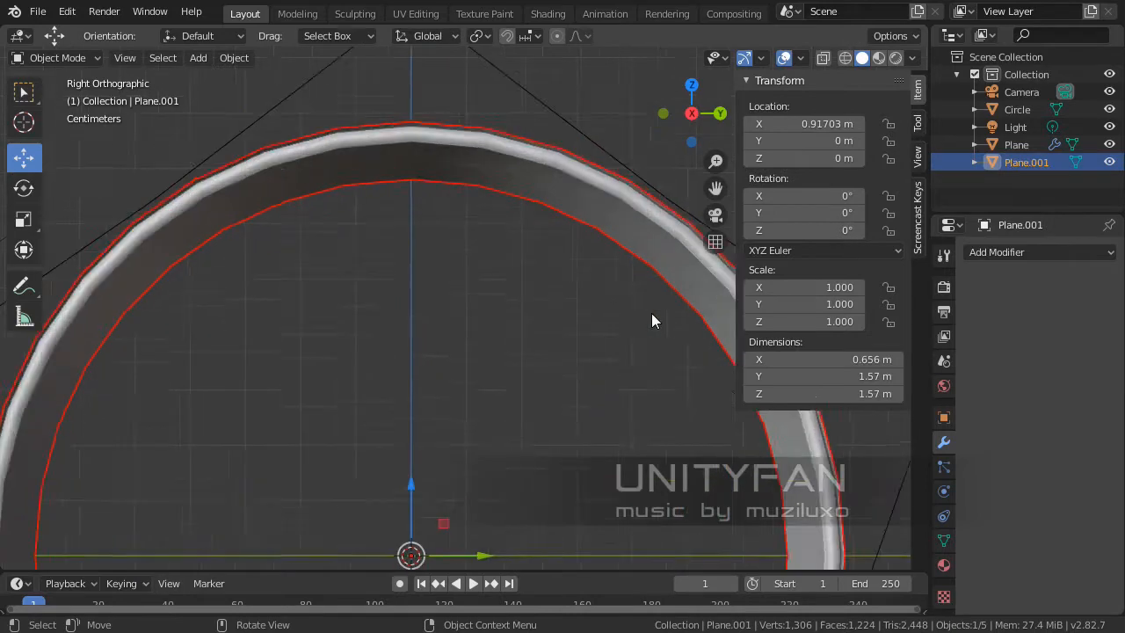
pyautogui.press('Tab')
pyautogui.scroll(1, 651, 311)
pyautogui.scroll(-3, 650, 307)
pyautogui.scroll(2, 616, 353)
pyautogui.press('Tab')
pyautogui.scroll(-2, 668, 327)
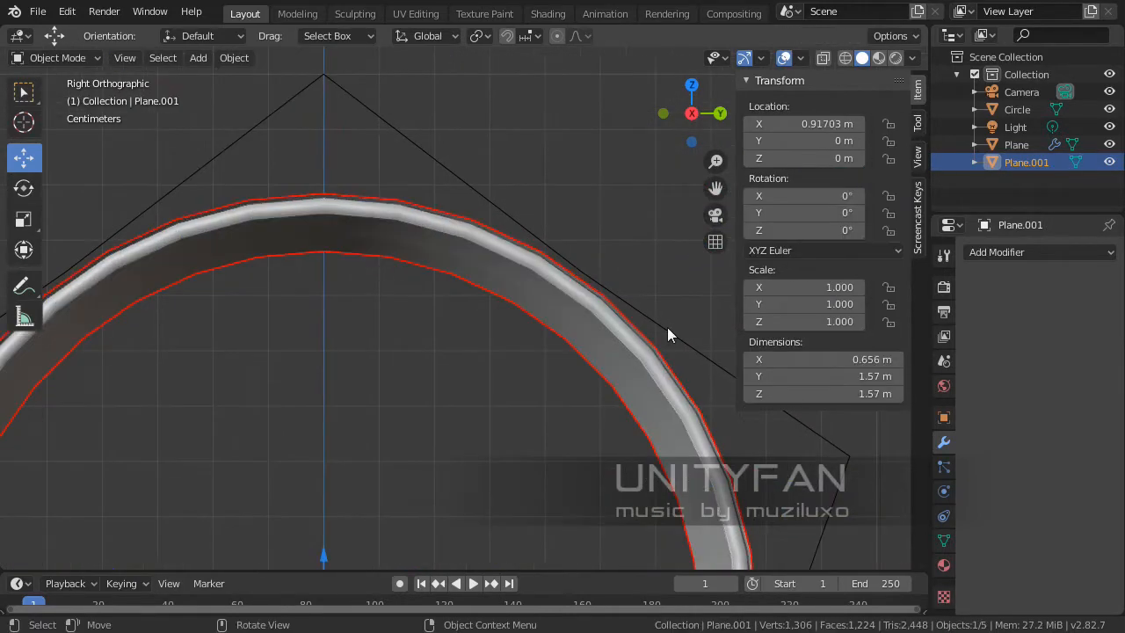
# - Extrude the five midpoints of the pentagon and scale the new vertices outward, beyond the rim
pyautogui.click(668, 327)
pyautogui.scroll(-2, 668, 326)
pyautogui.press('Tab')
pyautogui.scroll(-1, 660, 365)
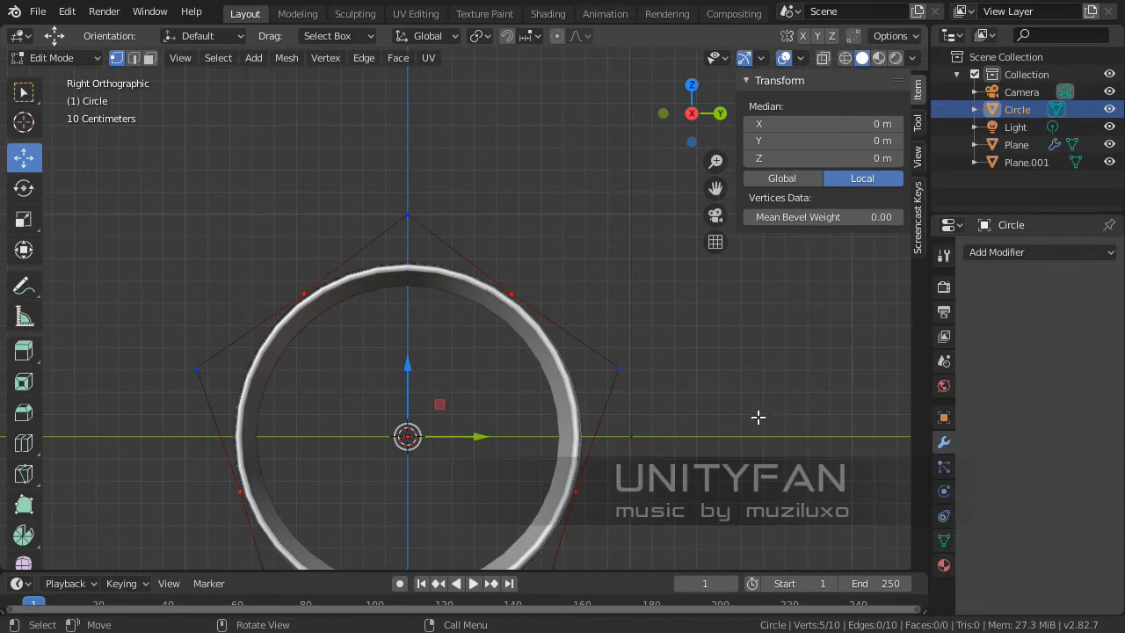
pyautogui.press('e')
pyautogui.press('Escape')
pyautogui.press('s')
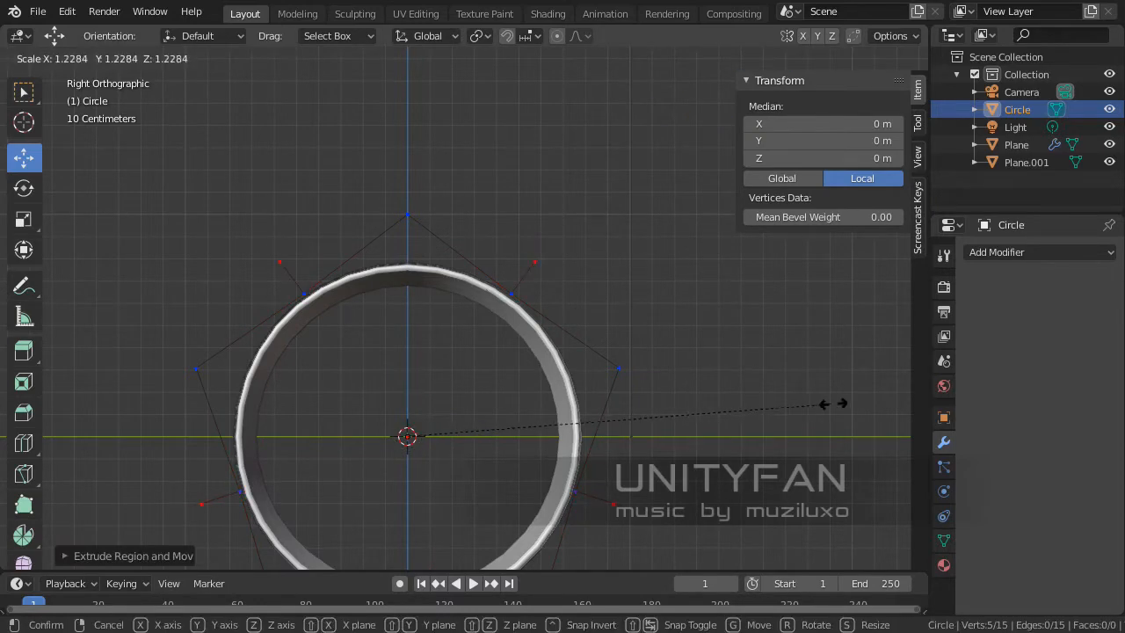
pyautogui.click(720, 384)
# - Select the five midpoints at the base of the extruded edges and scale them inward, inside the rim opening
pyautogui.scroll(4, 584, 315)
pyautogui.click(567, 281)
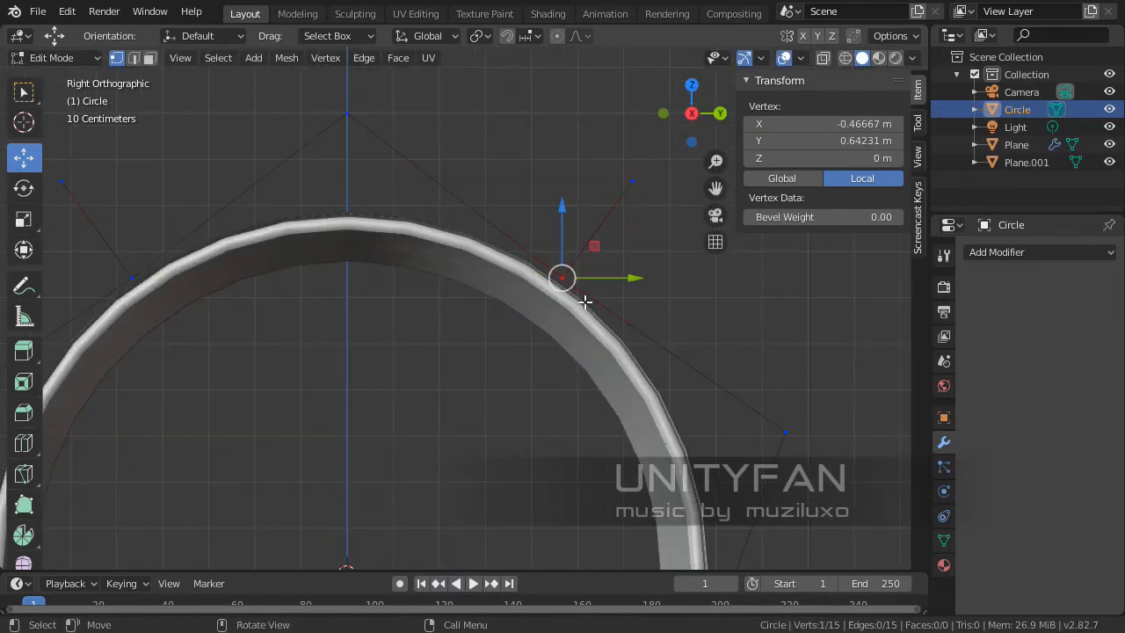
pyautogui.scroll(-2, 580, 308)
pyautogui.keyDown('shift'); pyautogui.click(241, 287); pyautogui.keyUp('shift')
pyautogui.keyDown('shift'); pyautogui.scroll(-3, 385, 362); pyautogui.keyUp('shift')
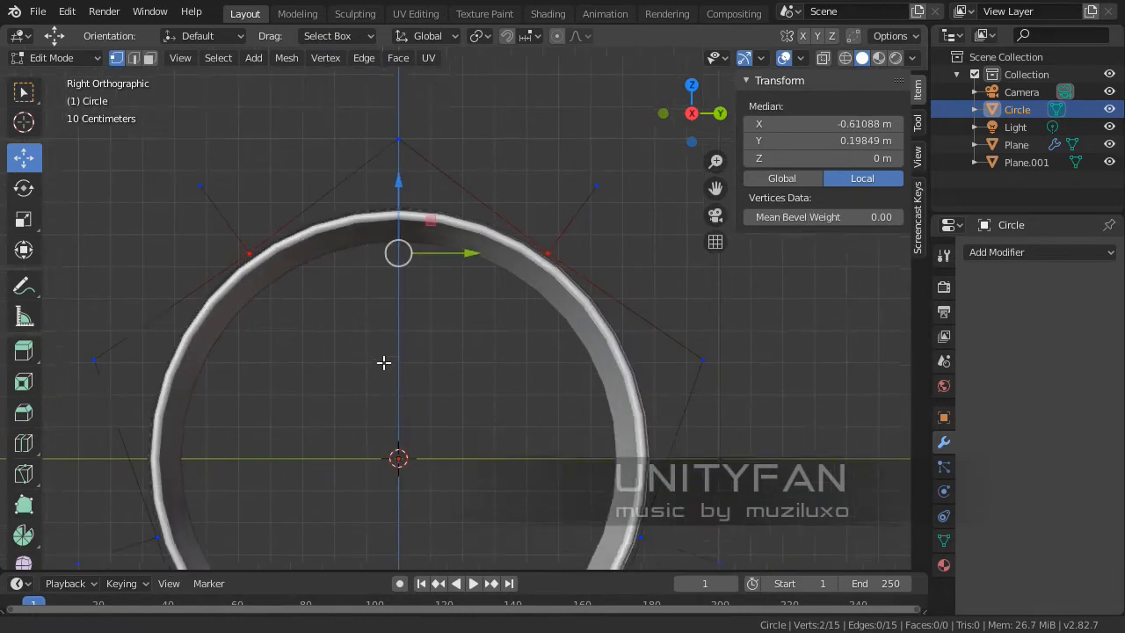
pyautogui.keyDown('shift'); pyautogui.click(180, 474); pyautogui.keyUp('shift')
pyautogui.keyDown('shift'); pyautogui.scroll(-5, 404, 421); pyautogui.keyUp('shift')
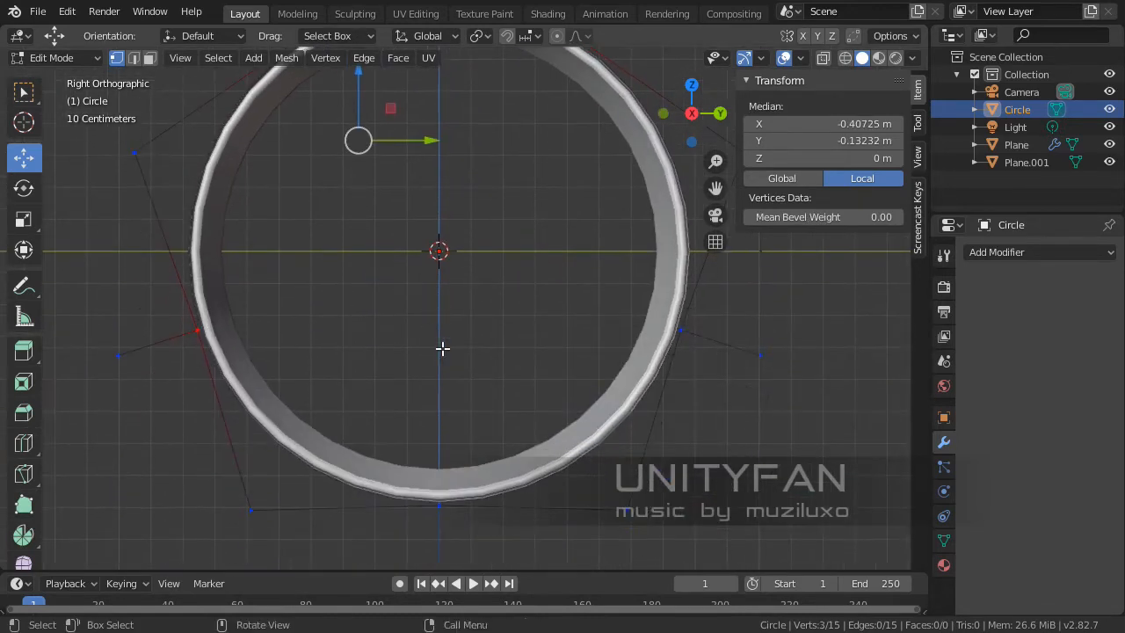
pyautogui.keyDown('shift'); pyautogui.click(434, 499); pyautogui.keyUp('shift')
pyautogui.keyDown('shift'); pyautogui.moveTo(585, 419); pyautogui.dragTo(541, 501, button='middle'); pyautogui.keyUp('shift')
pyautogui.keyDown('shift'); pyautogui.click(626, 416); pyautogui.keyUp('shift')
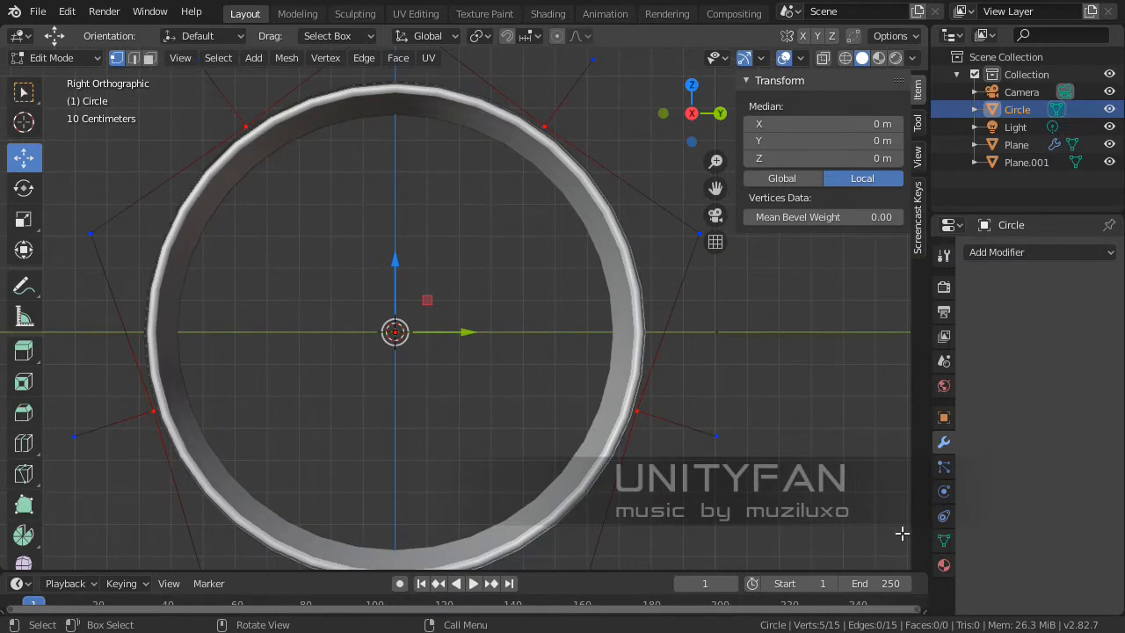
pyautogui.press('s')
pyautogui.click(765, 494)
# - Examine where the star outline crosses the rim's segments in right view and in perspective
pyautogui.scroll(3, 643, 351)
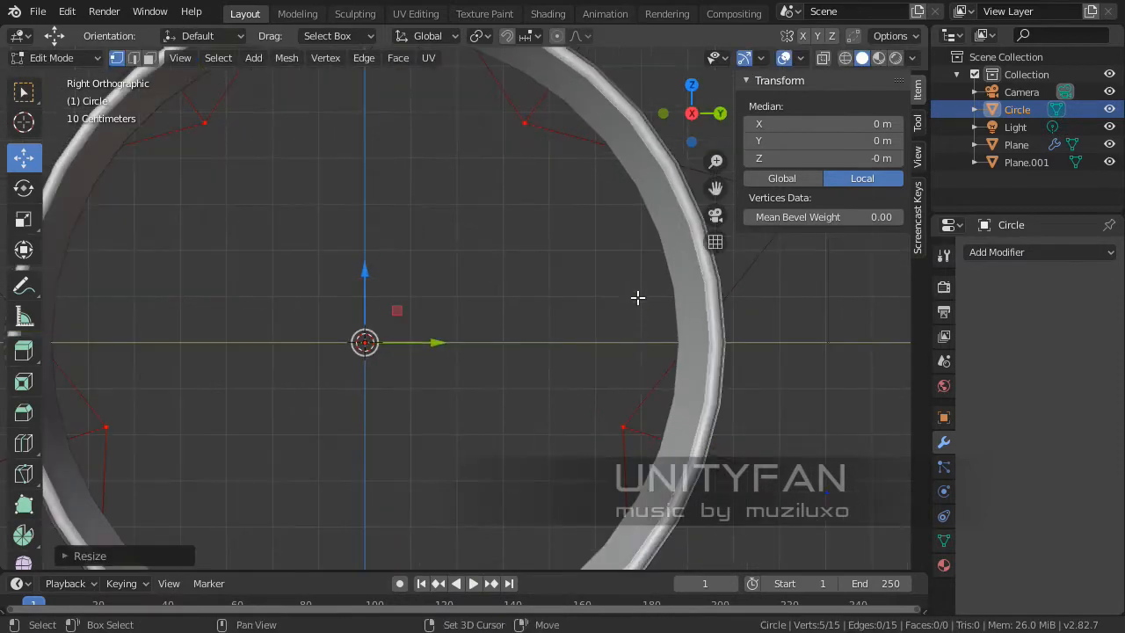
pyautogui.keyDown('shift'); pyautogui.moveTo(638, 296); pyautogui.dragTo(620, 422, button='middle'); pyautogui.keyUp('shift')
pyautogui.press('Tab')
pyautogui.click(556, 292)
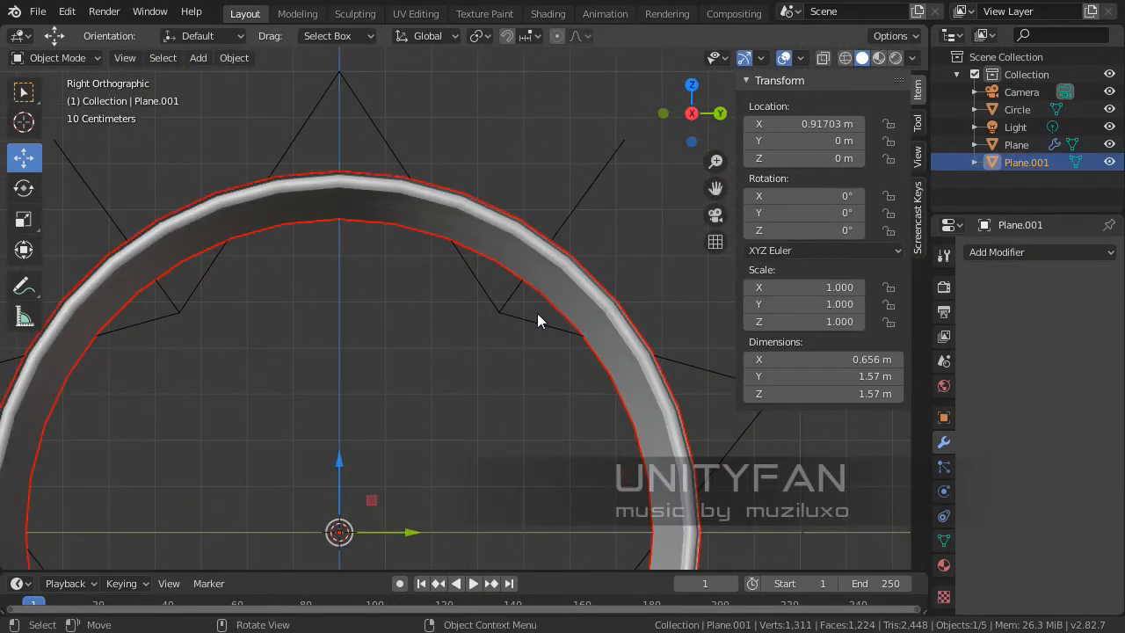
pyautogui.keyDown('shift'); pyautogui.moveTo(537, 313); pyautogui.dragTo(538, 373, button='middle'); pyautogui.keyUp('shift')
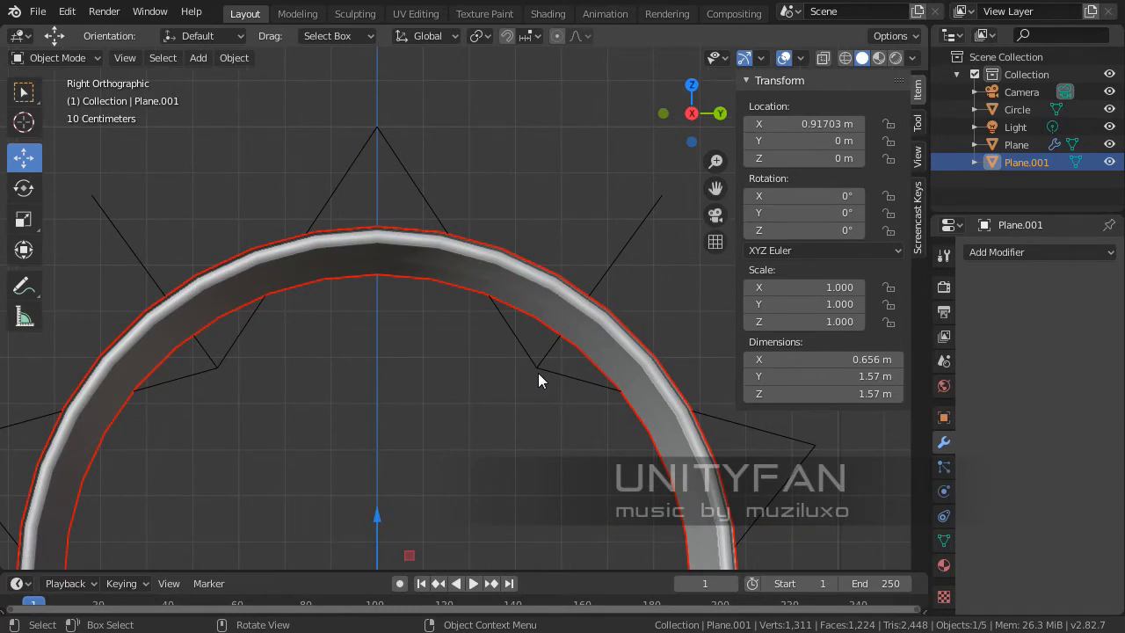
pyautogui.keyDown('shift'); pyautogui.moveTo(543, 372); pyautogui.dragTo(587, 339, button='middle'); pyautogui.keyUp('shift')
pyautogui.scroll(1, 588, 339)
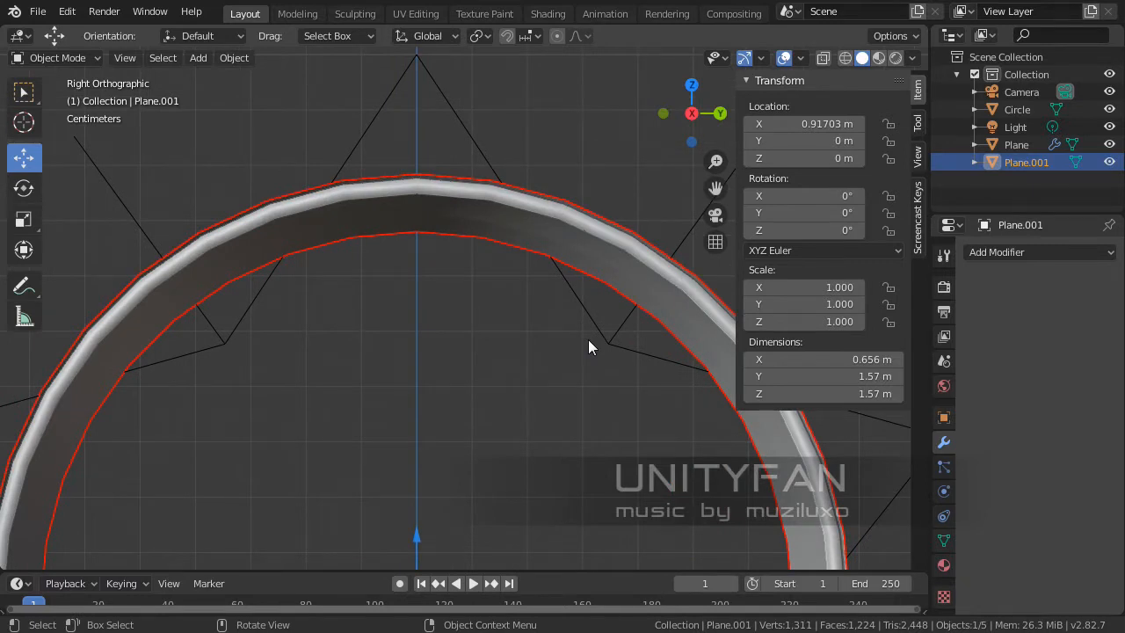
pyautogui.keyDown('shift'); pyautogui.moveTo(588, 340); pyautogui.dragTo(522, 364, button='middle'); pyautogui.keyUp('shift')
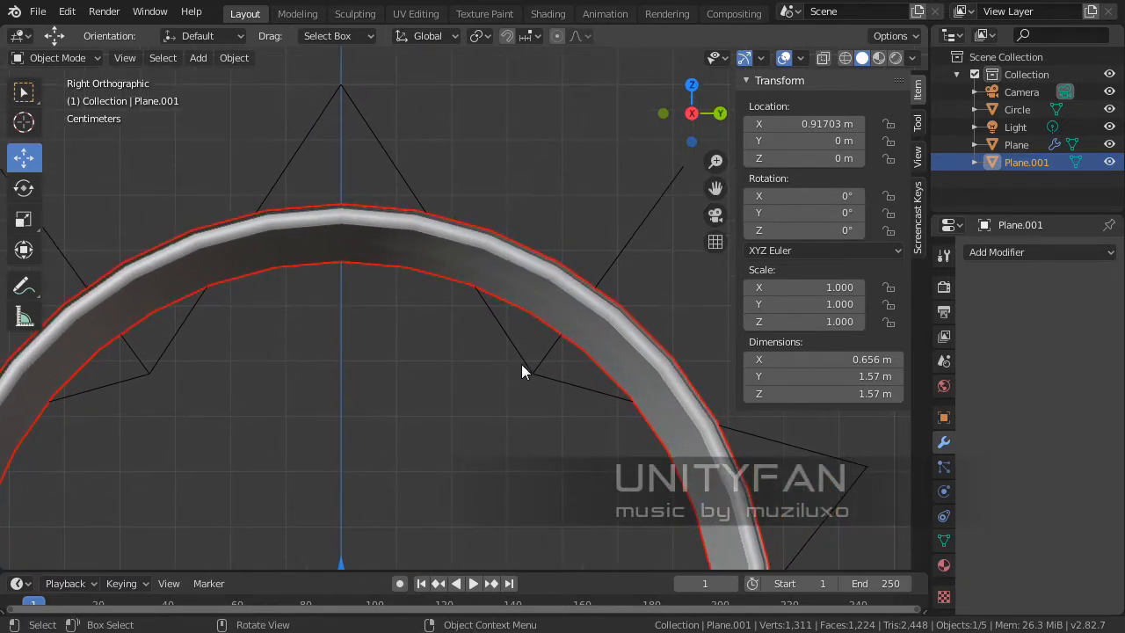
pyautogui.press('KP_5')
pyautogui.scroll(-2, 546, 319)
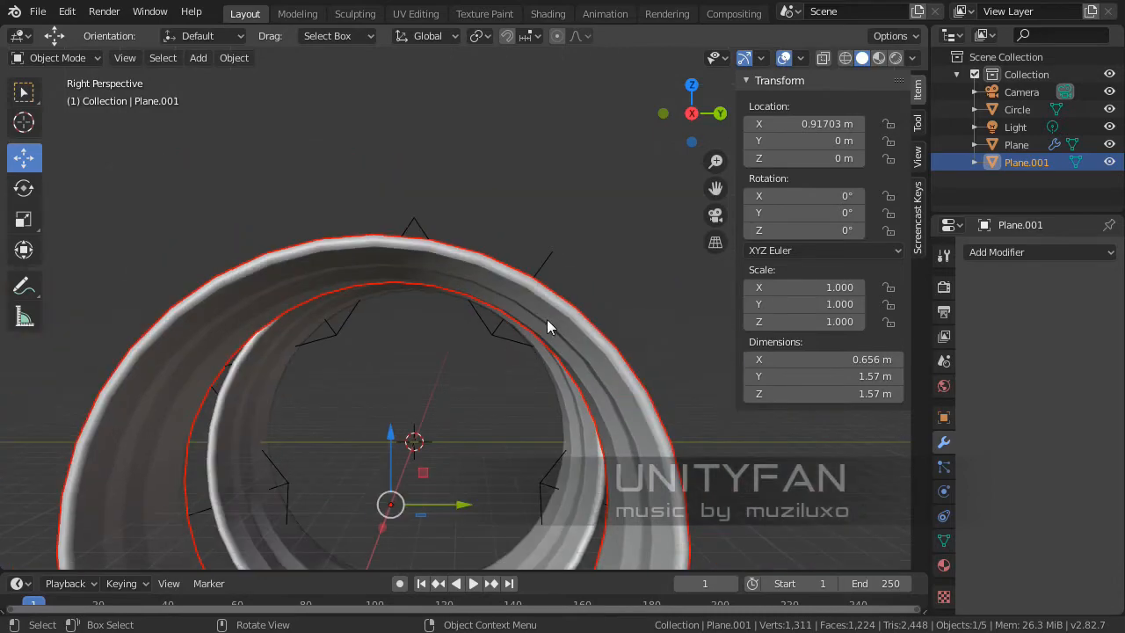
pyautogui.moveTo(547, 319); pyautogui.dragTo(636, 376, button='middle')
pyautogui.scroll(3, 574, 333)
# - Delete the rim copy whose modifier was already applied, keeping the original rim
pyautogui.click(603, 332)
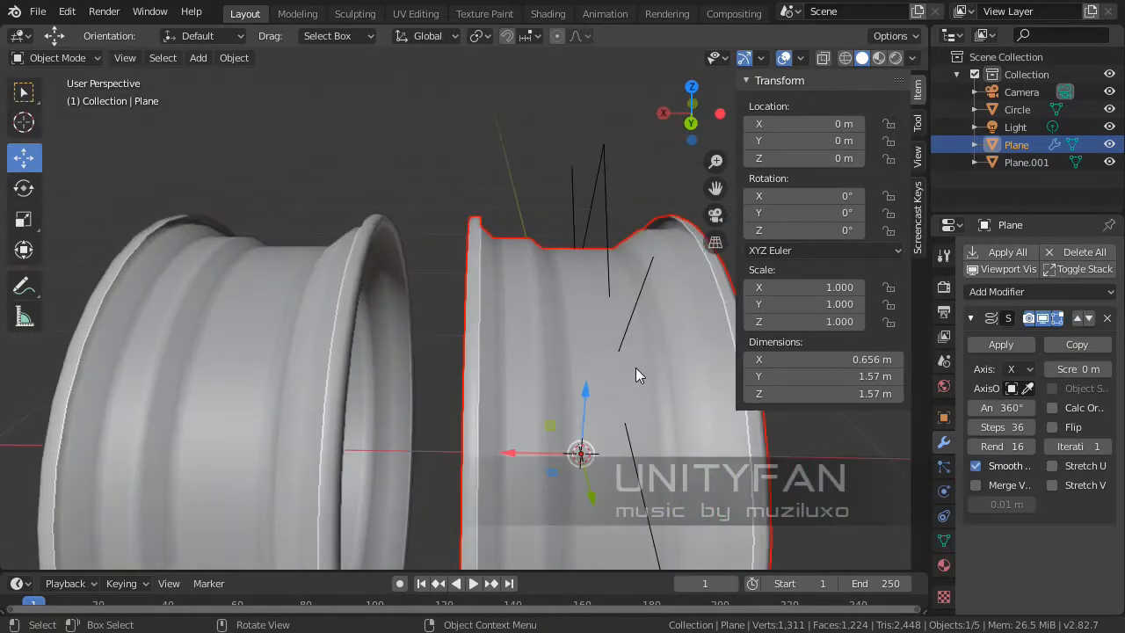
pyautogui.click(274, 279)
pyautogui.press('x')
pyautogui.press('x')
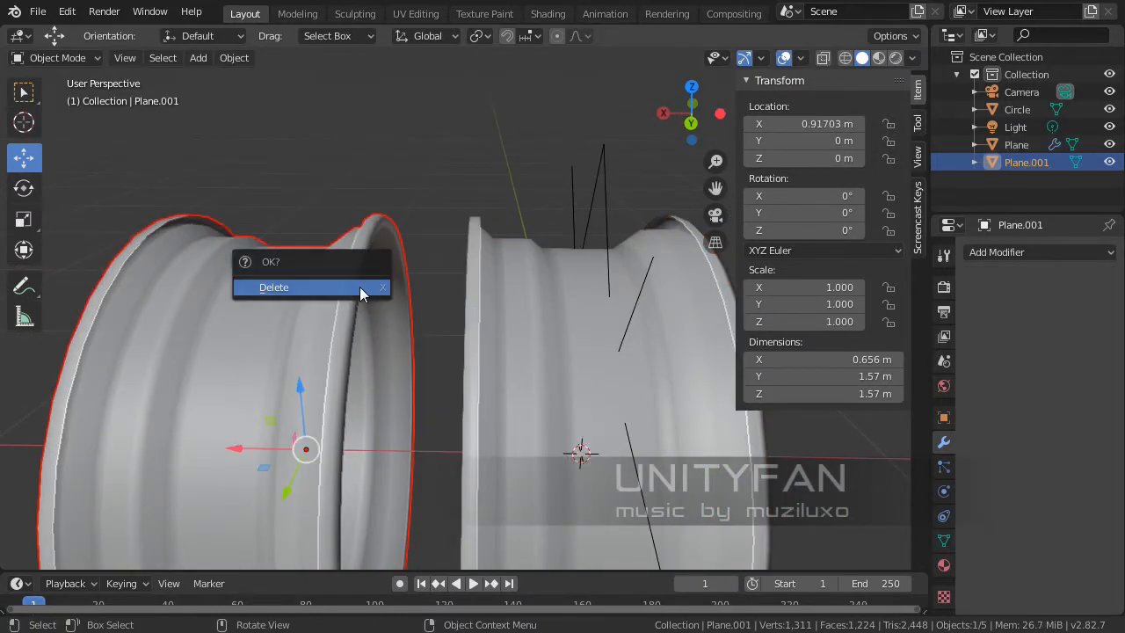
pyautogui.click(369, 291)
# - Duplicate the original rim with its Screw modifier and move the duplicate 2 m along X
pyautogui.click(519, 321)
pyautogui.scroll(-3, 519, 322)
pyautogui.moveTo(529, 341)
pyautogui.keyDown('shift'); pyautogui.mouseDown(button='middle')
pyautogui.moveTo(608, 308)
pyautogui.moveTo(551, 341)
pyautogui.mouseUp(button='middle'); pyautogui.keyUp('shift')
pyautogui.hotkey('shift', 'd')
pyautogui.rightClick(458, 346)
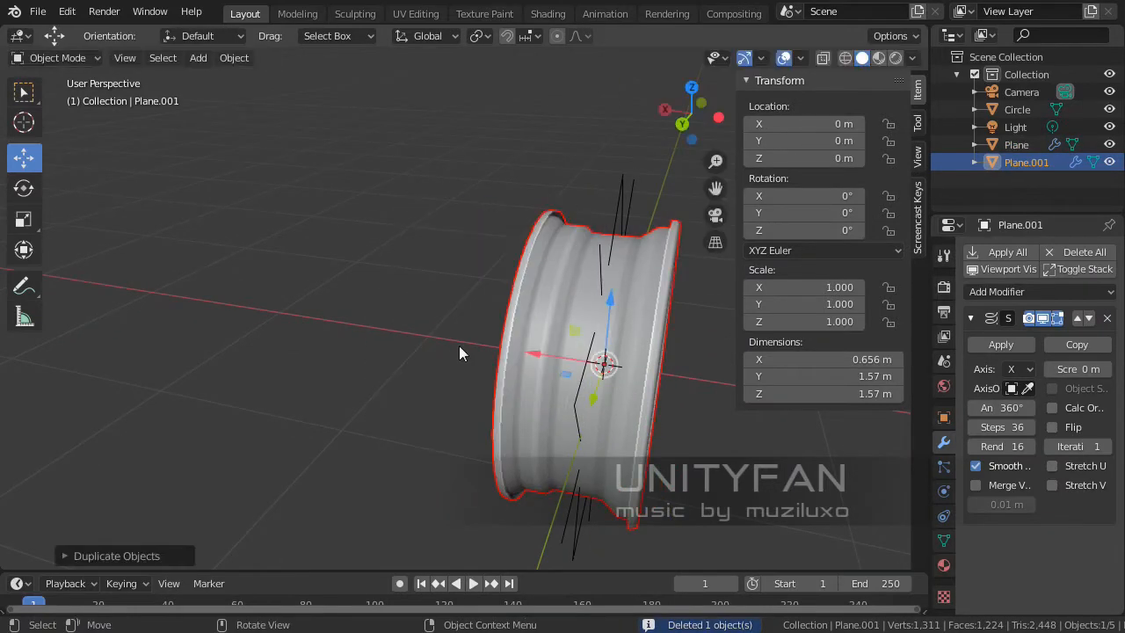
pyautogui.press('g')
pyautogui.press('x')
pyautogui.press('2')
pyautogui.press('Return')
pyautogui.moveTo(329, 319)
pyautogui.mouseDown(button='middle')
pyautogui.moveTo(379, 360)
pyautogui.moveTo(338, 327)
pyautogui.mouseUp(button='middle')
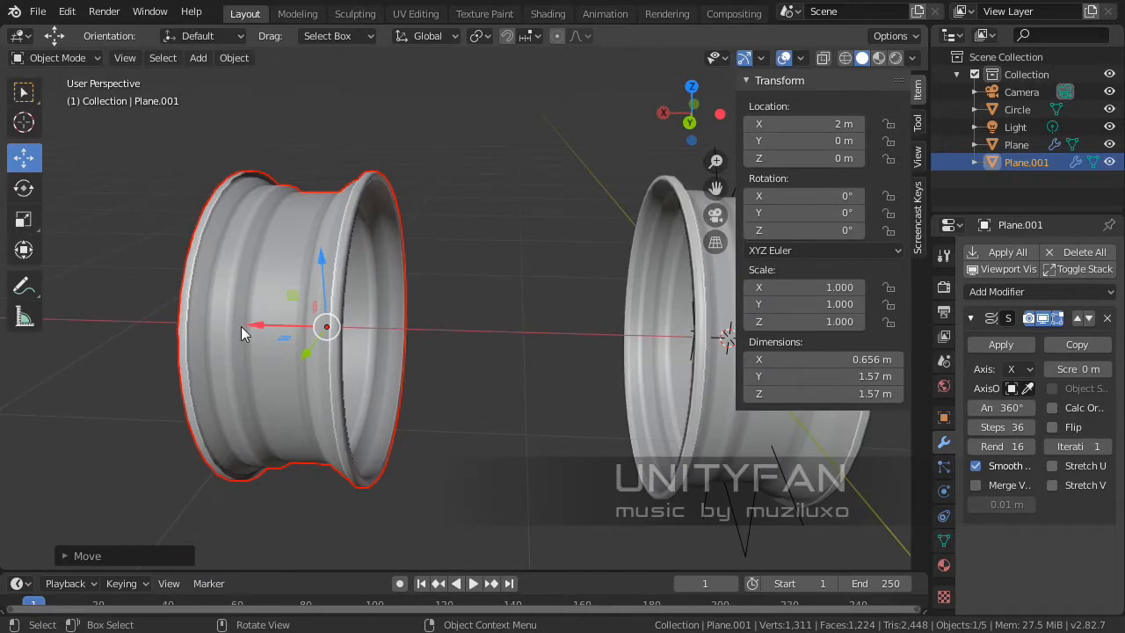
# - Move the new rim duplicate along X to about 1.19 m, closer to the original
pyautogui.press('g')
pyautogui.press('x')
pyautogui.click(373, 324)
# - Examine in right view how the star outline's edges line up with the segments of the rim duplicate's upper half
pyautogui.moveTo(453, 353); pyautogui.dragTo(510, 311, button='middle')
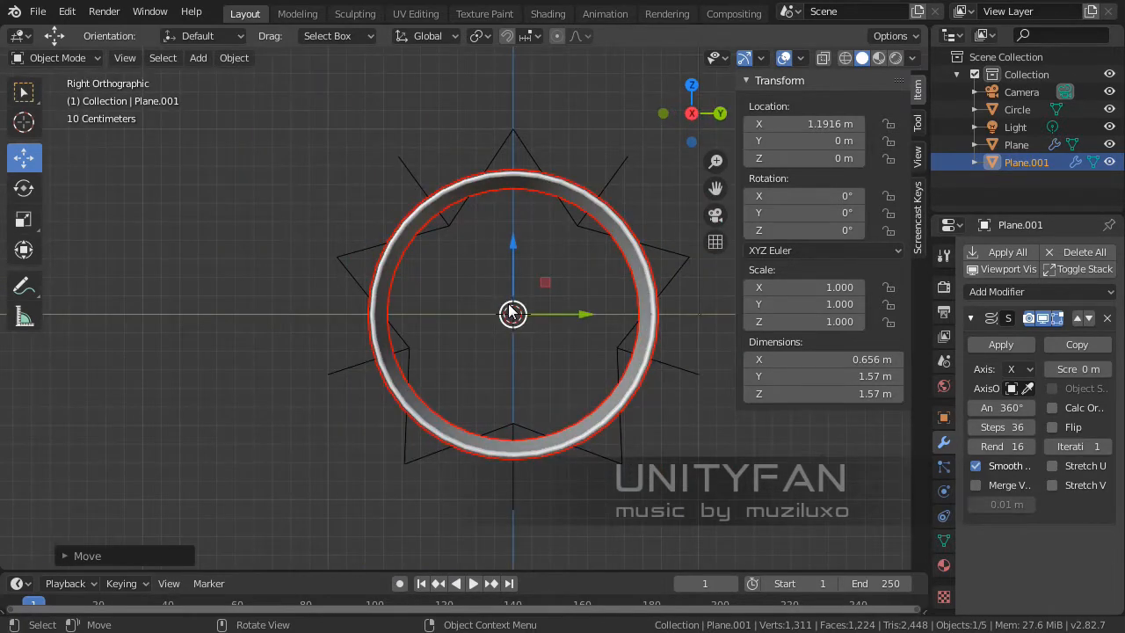
pyautogui.scroll(4, 510, 313)
pyautogui.press('Tab')
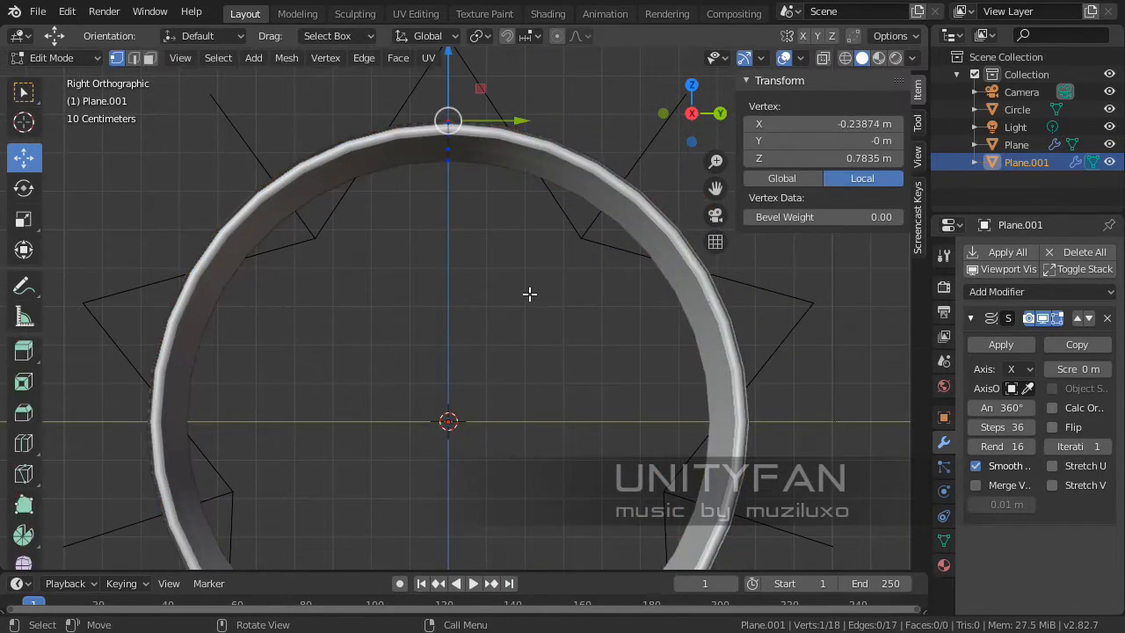
pyautogui.press('Tab')
pyautogui.keyDown('shift'); pyautogui.moveTo(531, 246); pyautogui.dragTo(502, 362, button='middle'); pyautogui.keyUp('shift')
pyautogui.scroll(3, 515, 356)
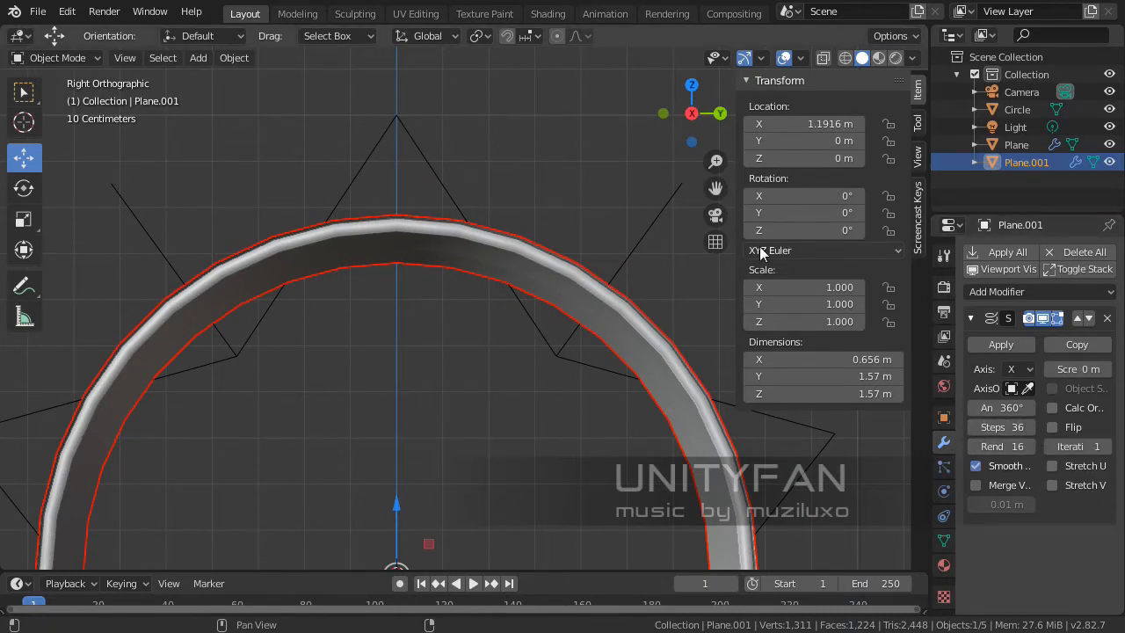
pyautogui.scroll(1, 551, 263)
pyautogui.scroll(2, 572, 280)
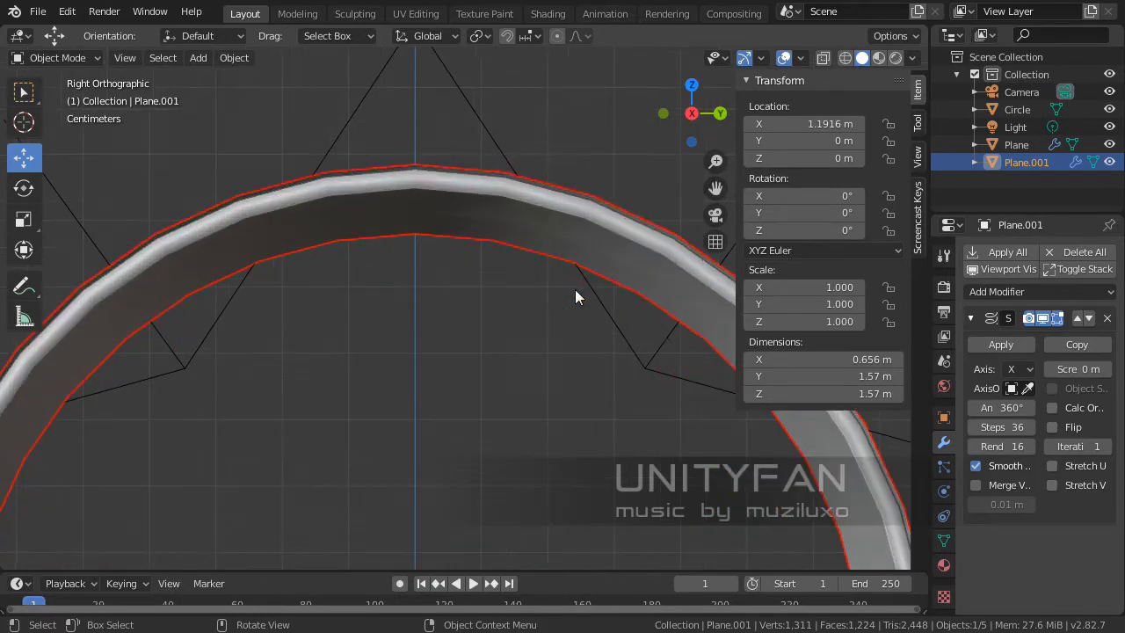
pyautogui.scroll(-3, 576, 296)
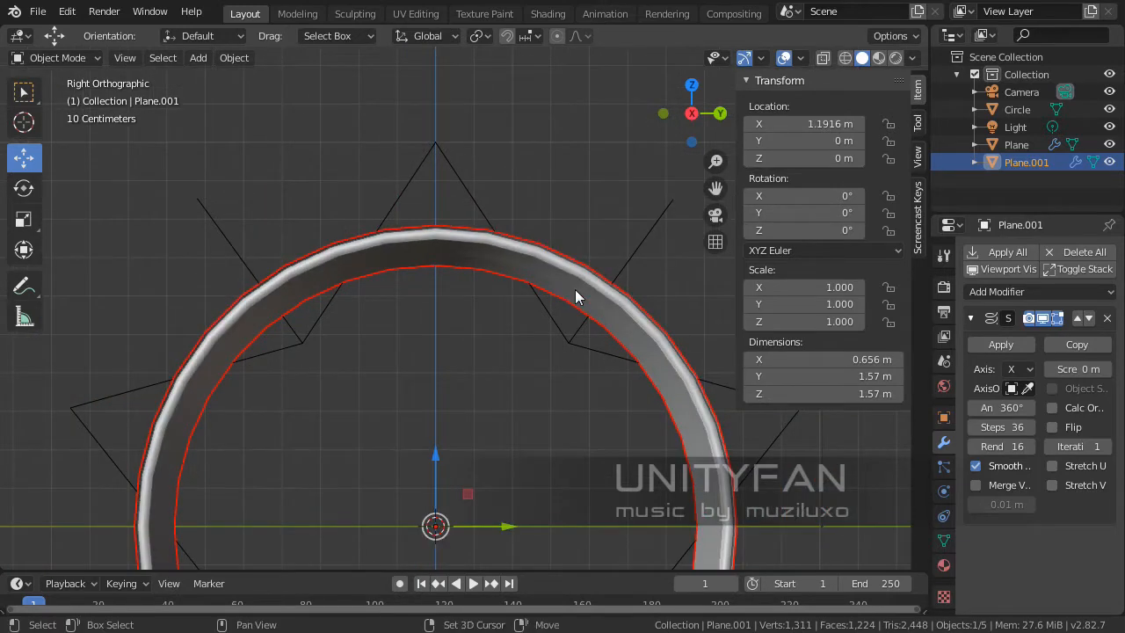
pyautogui.keyDown('shift'); pyautogui.moveTo(577, 296); pyautogui.dragTo(568, 334, button='middle'); pyautogui.keyUp('shift')
pyautogui.scroll(2, 570, 334)
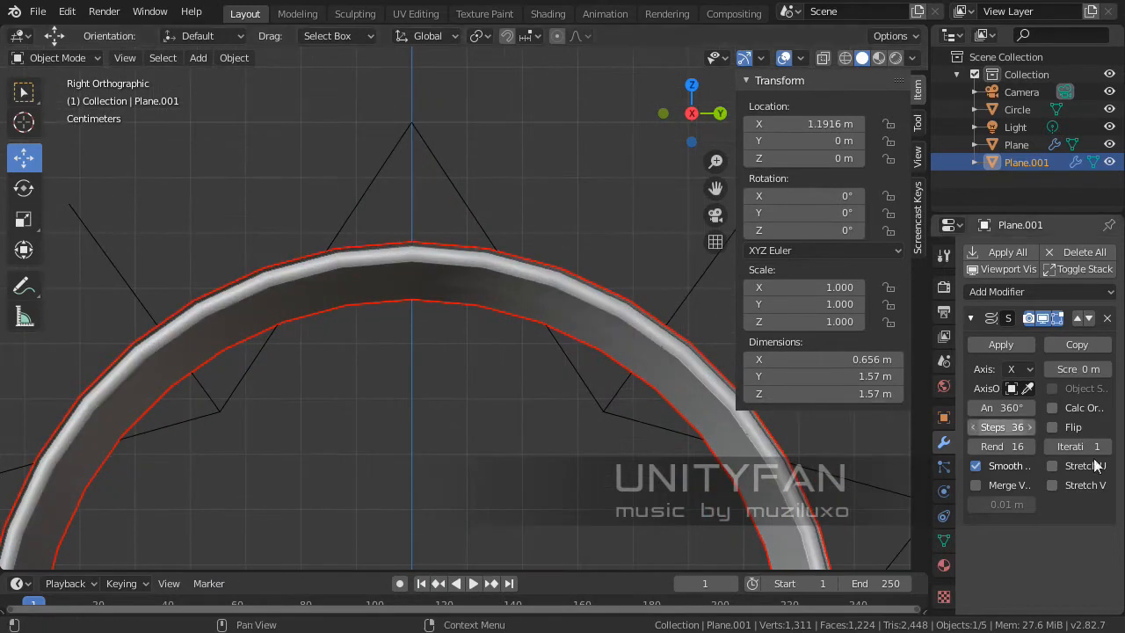
# - Set the Screw modifier's steps to 40 on the rim duplicate to align its segments with the star outline
pyautogui.click(1030, 429)
pyautogui.click(1030, 428)
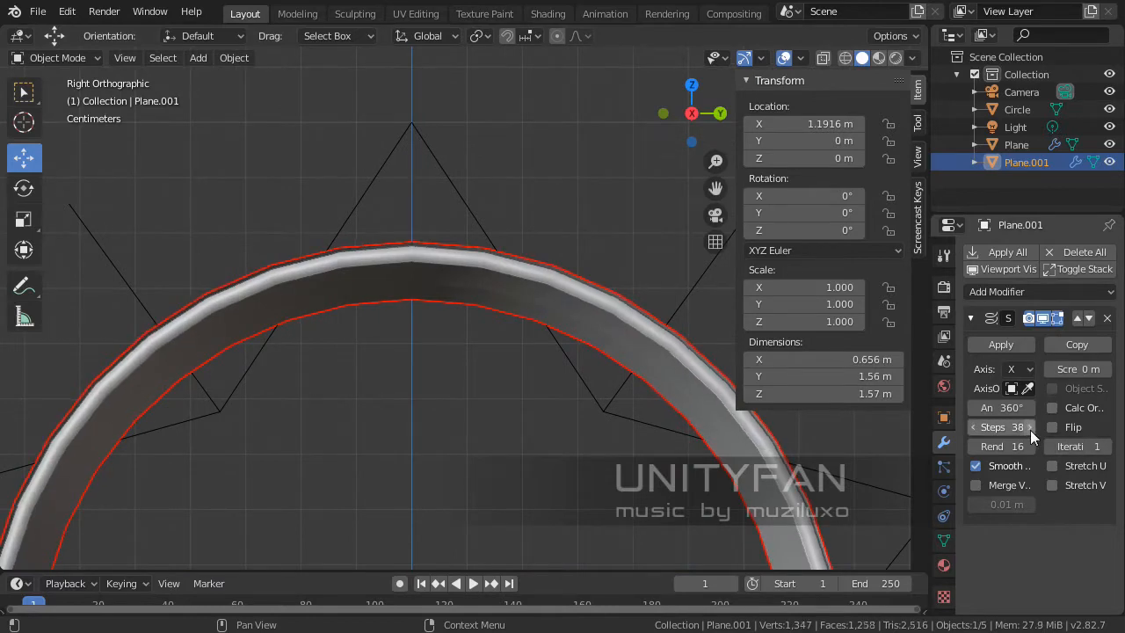
pyautogui.click(1030, 429)
pyautogui.click(1030, 429)
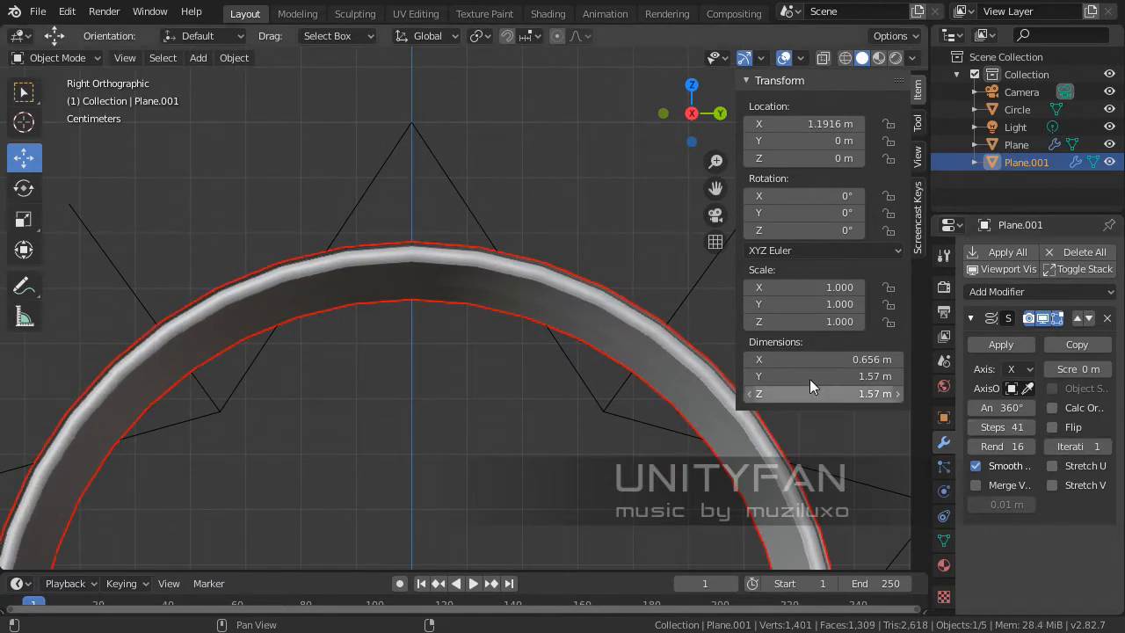
pyautogui.keyDown('shift'); pyautogui.moveTo(655, 359); pyautogui.dragTo(293, 391, button='middle'); pyautogui.keyUp('shift')
pyautogui.scroll(7, 571, 358)
pyautogui.scroll(3, 294, 391)
pyautogui.keyDown('shift'); pyautogui.moveTo(389, 382); pyautogui.dragTo(307, 299, button='middle'); pyautogui.keyUp('shift')
pyautogui.click(973, 427)
pyautogui.scroll(-6, 633, 388)
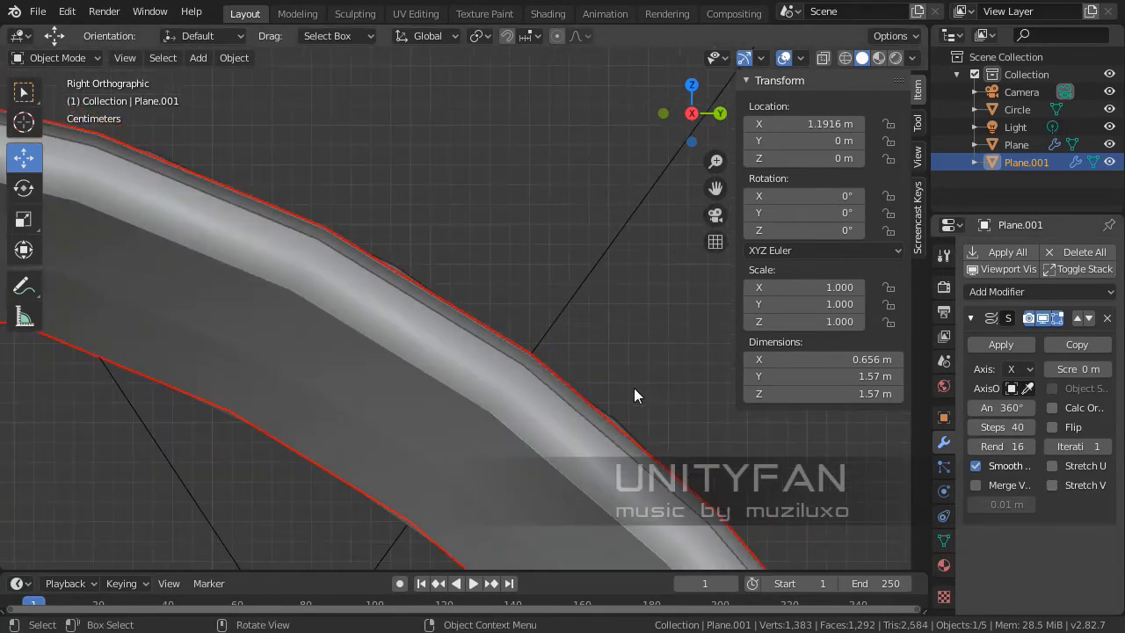
# - Select the original rim in perspective view and set its Screw modifier's steps to 40 as well
pyautogui.press('KP_5')
pyautogui.scroll(-8, 618, 379)
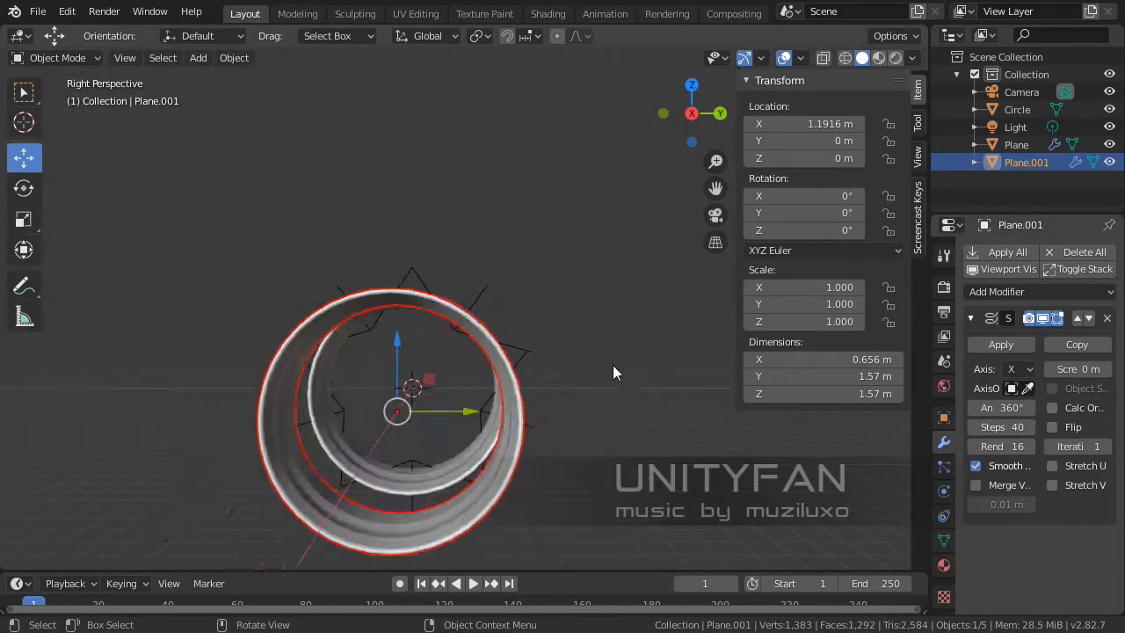
pyautogui.moveTo(613, 365); pyautogui.dragTo(513, 401, button='middle')
pyautogui.scroll(2, 490, 367)
pyautogui.press('n')
pyautogui.scroll(3, 594, 385)
pyautogui.click(595, 378)
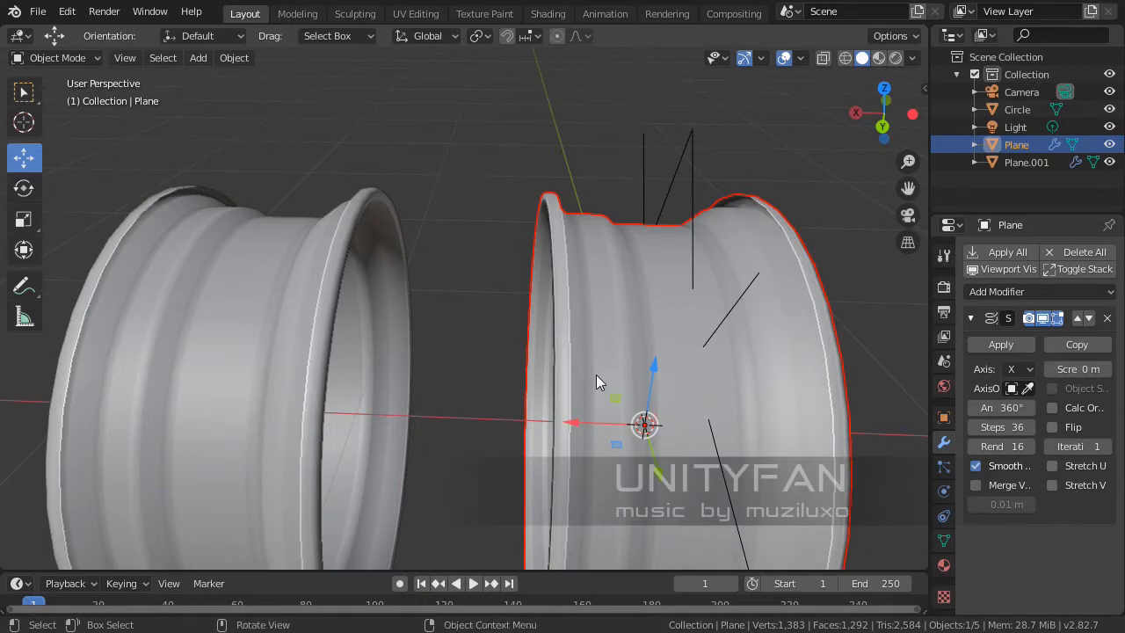
pyautogui.click(1013, 428)
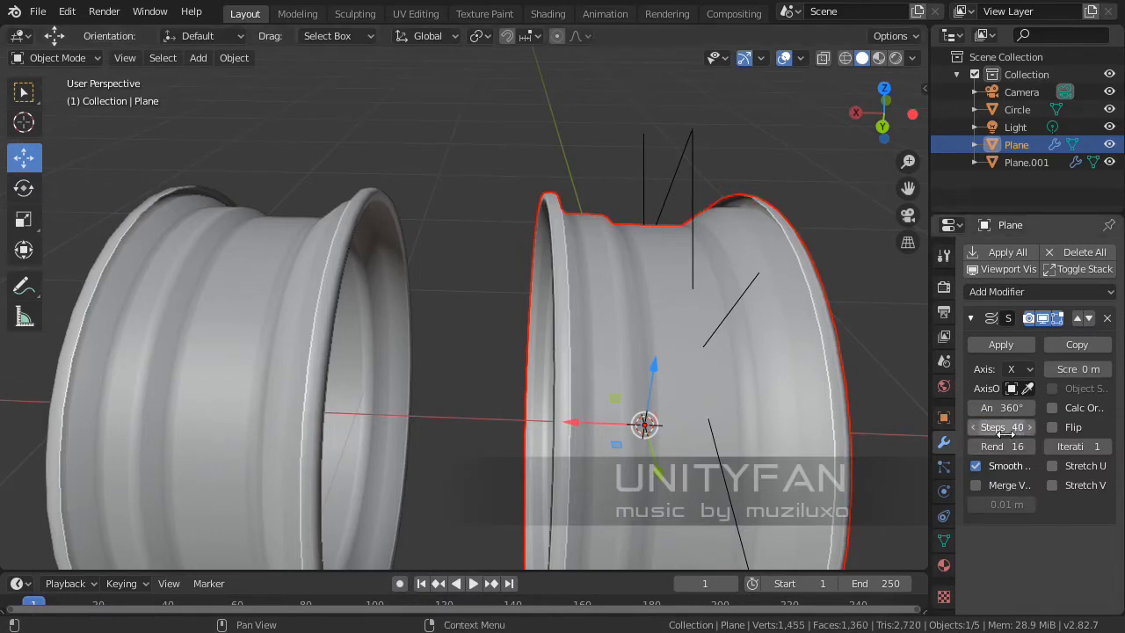
# - Select the rim duplicate again and apply its Screw modifier
pyautogui.moveTo(878, 427); pyautogui.dragTo(785, 351, button='middle')
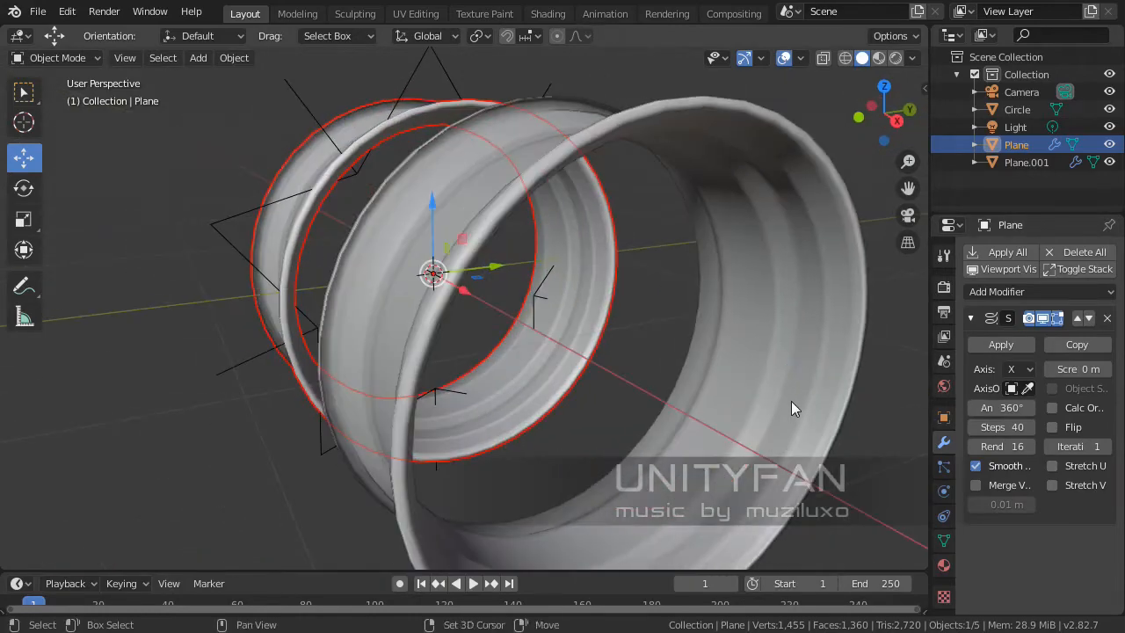
pyautogui.keyDown('shift'); pyautogui.moveTo(791, 401); pyautogui.dragTo(745, 381, button='middle'); pyautogui.keyUp('shift')
pyautogui.click(803, 433)
pyautogui.moveTo(804, 434); pyautogui.dragTo(559, 428, button='middle')
pyautogui.scroll(4, 615, 430)
pyautogui.click(616, 423)
pyautogui.scroll(2, 467, 418)
pyautogui.press('Tab')
pyautogui.press('Tab')
pyautogui.press('KP_3')
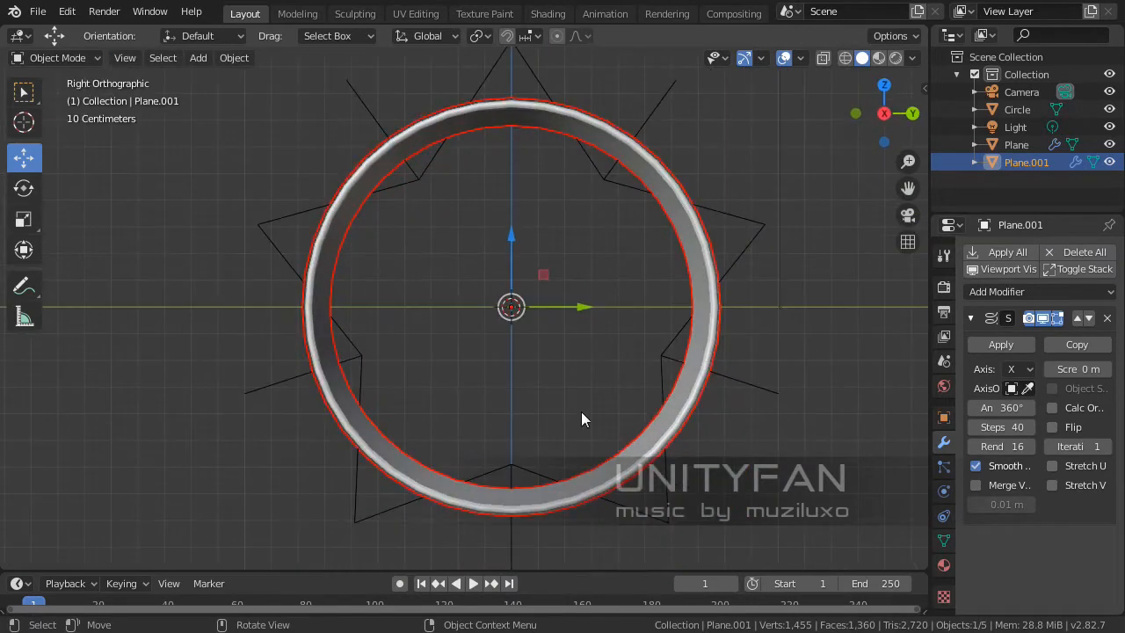
pyautogui.press('Tab')
pyautogui.press('Tab')
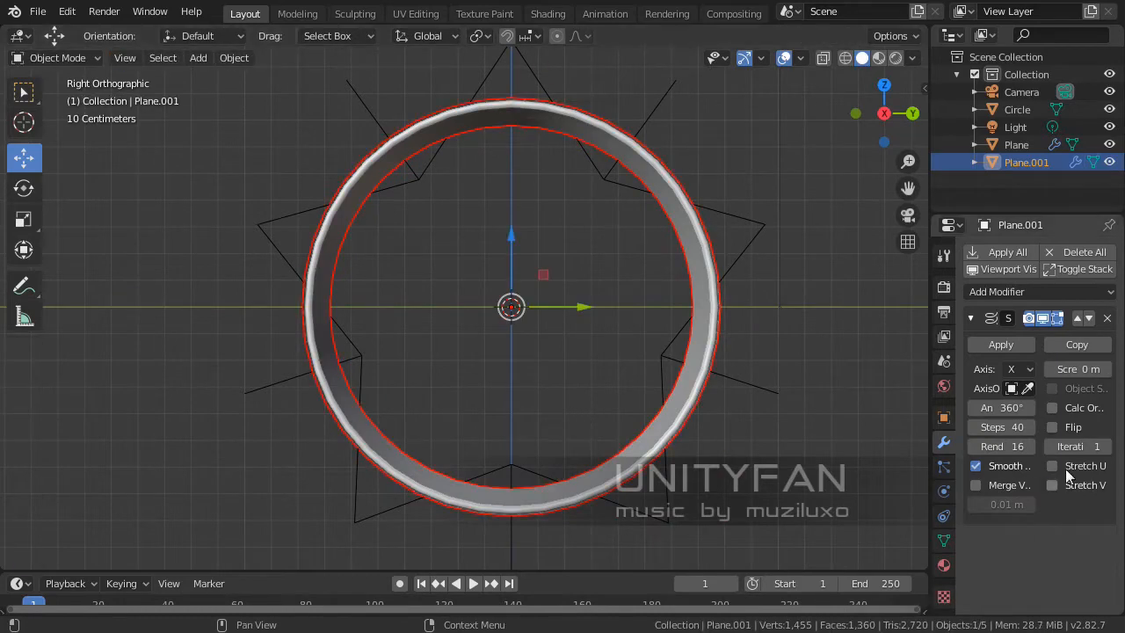
pyautogui.click(1023, 344)
# - Delete the two crosswise face loops just outside the top eight-segment section of the rim duplicate
pyautogui.press('Tab')
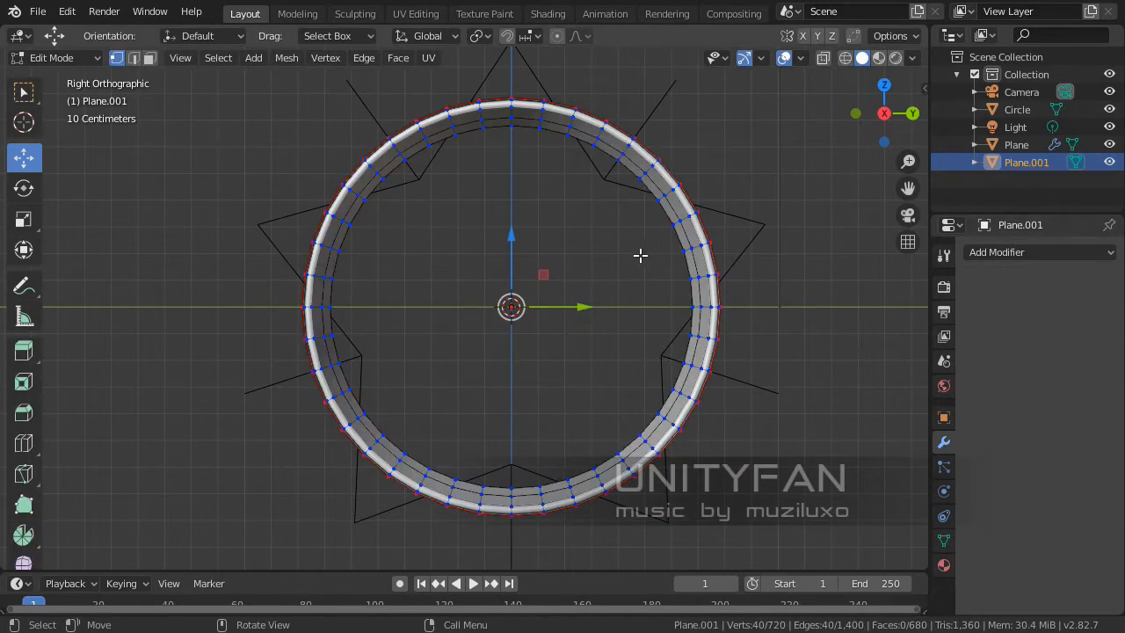
pyautogui.scroll(5, 603, 389)
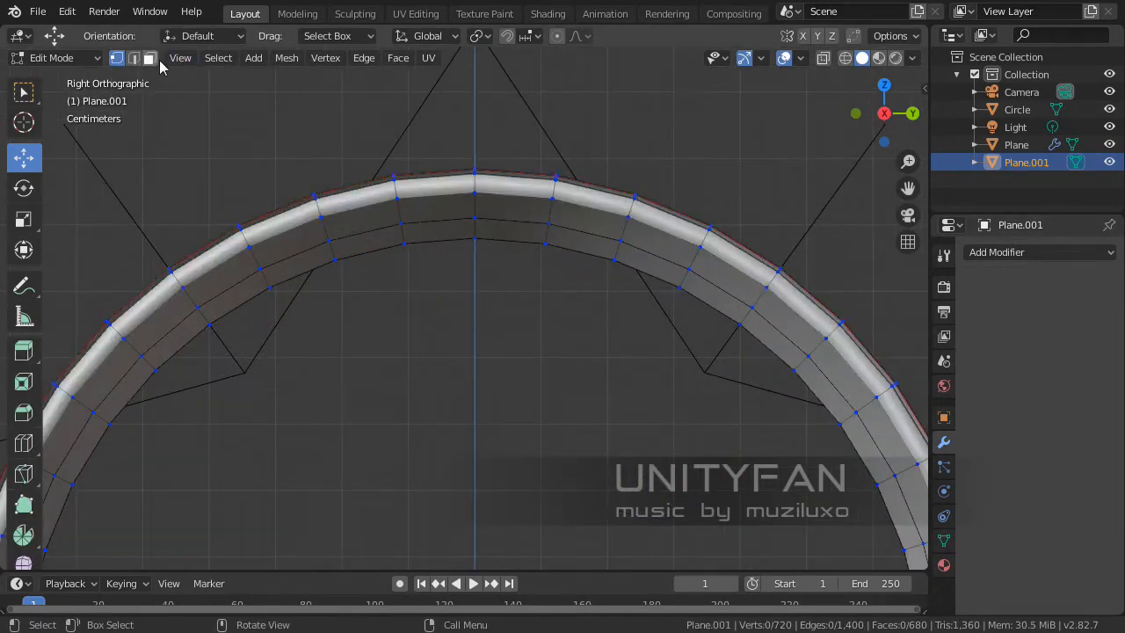
pyautogui.click(148, 58)
pyautogui.keyDown('shift'); pyautogui.moveTo(639, 330); pyautogui.dragTo(660, 290, button='middle'); pyautogui.keyUp('shift')
pyautogui.keyDown('alt'); pyautogui.click(659, 303); pyautogui.keyUp('alt')
pyautogui.keyDown('alt'); pyautogui.keyDown('shift'); pyautogui.click(273, 268); pyautogui.keyUp('shift'); pyautogui.keyUp('alt')
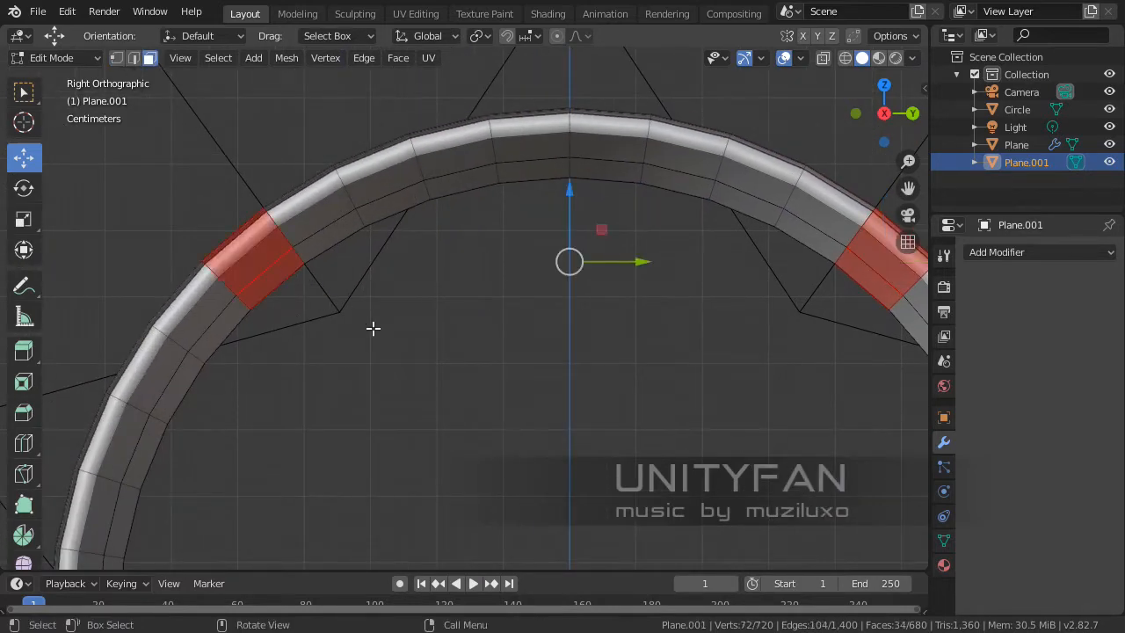
pyautogui.press('x')
pyautogui.click(354, 348)
# - Grow a face selection over the large lower part of the rim duplicate and delete it, keeping only the top section
pyautogui.scroll(-3, 363, 334)
pyautogui.keyDown('shift'); pyautogui.moveTo(456, 392); pyautogui.dragTo(545, 431, button='middle'); pyautogui.keyUp('shift')
pyautogui.scroll(2, 462, 300)
pyautogui.scroll(-3, 462, 300)
pyautogui.click(759, 414)
pyautogui.press('ctrl+KP_Add')
pyautogui.press('ctrl+KP_Add')
pyautogui.press('ctrl+KP_Add')
pyautogui.press('ctrl+KP_Add')
pyautogui.press('ctrl+KP_Add')
pyautogui.press('ctrl+KP_Add')
pyautogui.press('ctrl+KP_Add')
pyautogui.press('ctrl+KP_Add')
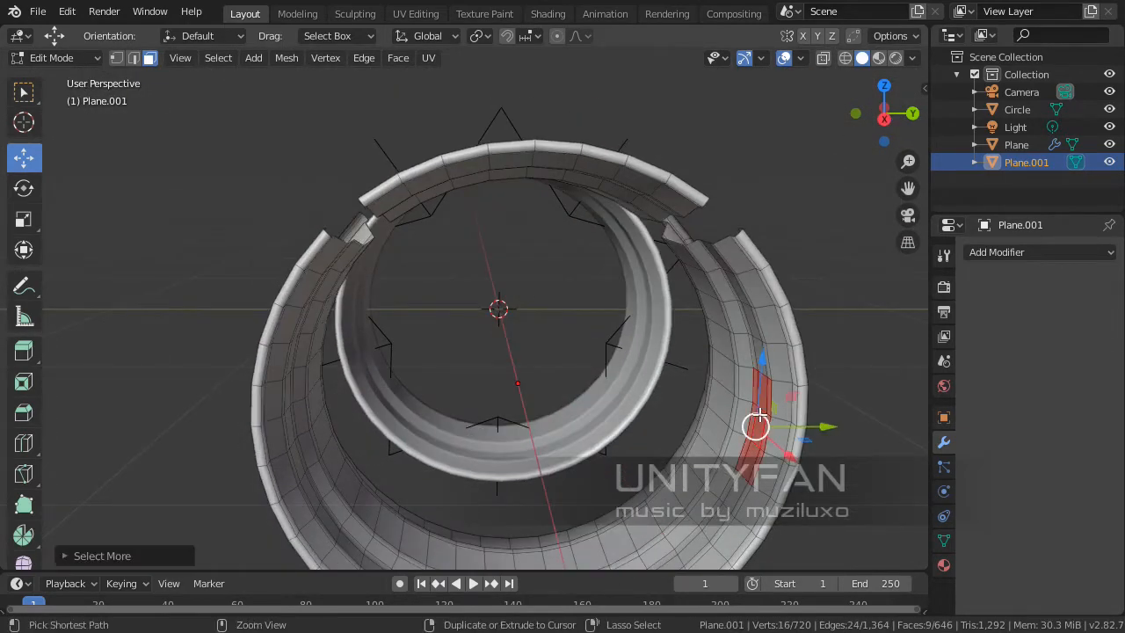
pyautogui.press('ctrl+KP_Add')
pyautogui.press('ctrl+KP_Add')
pyautogui.press('ctrl+KP_Add')
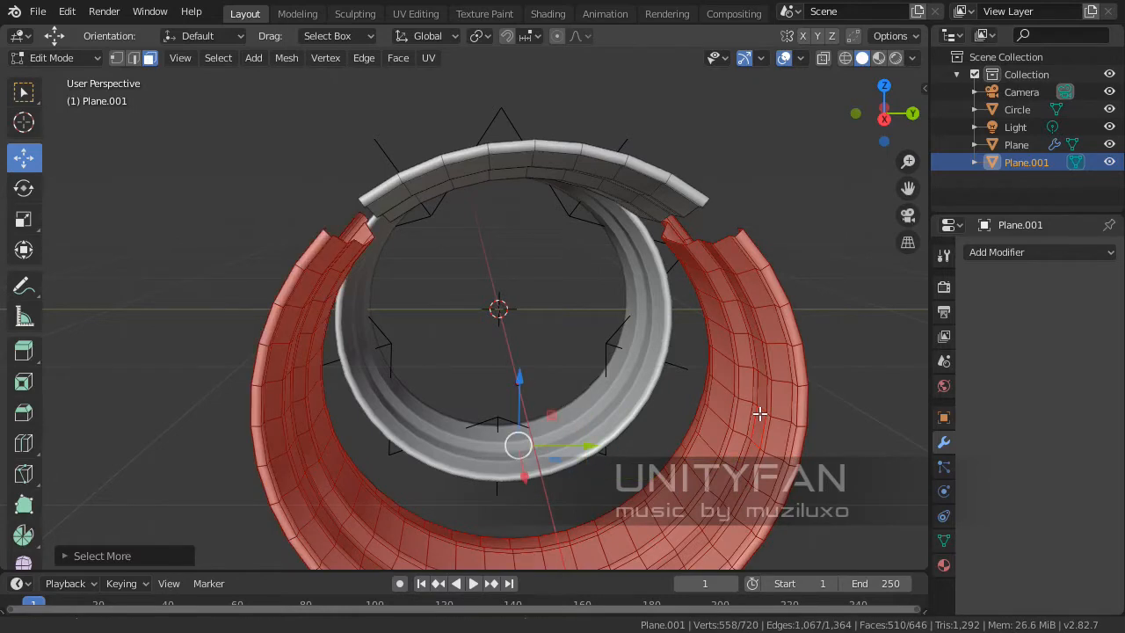
pyautogui.keyDown('shift'); pyautogui.moveTo(760, 414); pyautogui.dragTo(663, 387, button='middle'); pyautogui.keyUp('shift')
pyautogui.press('x')
pyautogui.click(741, 351)
pyautogui.moveTo(634, 321); pyautogui.dragTo(585, 396, button='middle')
pyautogui.press('Tab')
# - Move the remaining rim section along X in front view, slightly closer to the original rim
pyautogui.press('KP_3')
pyautogui.press('KP_3')
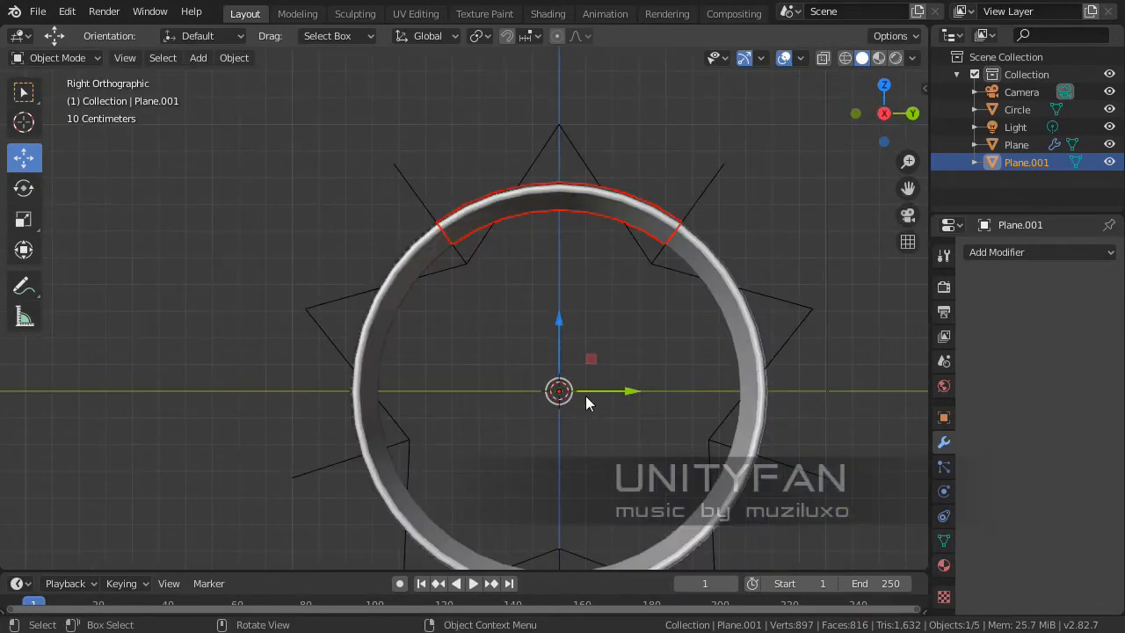
pyautogui.press('KP_1')
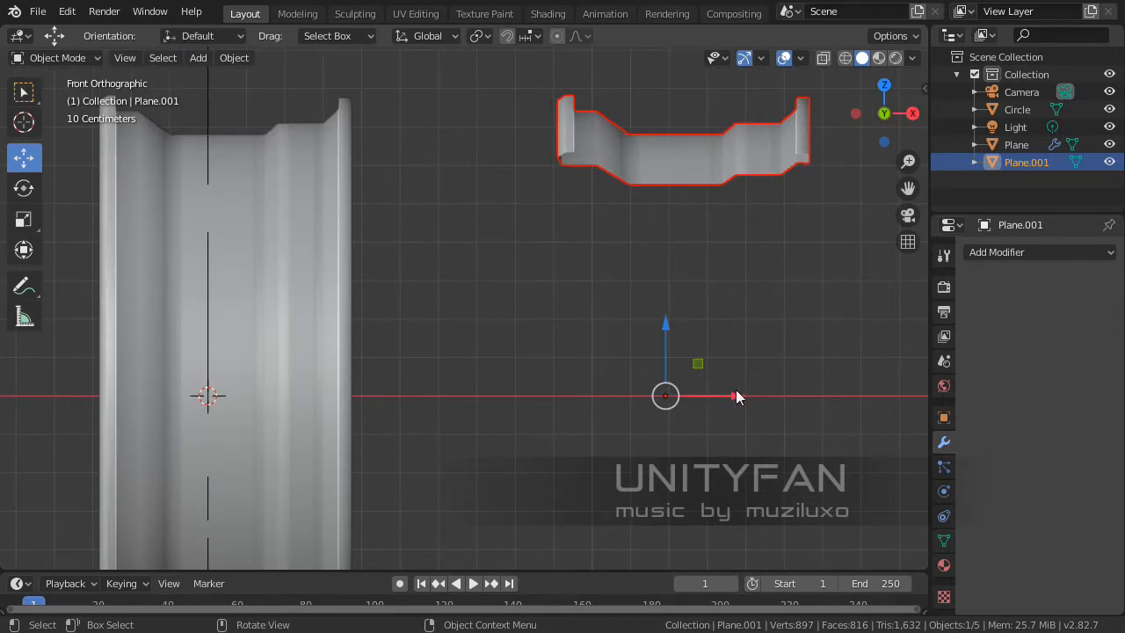
pyautogui.moveTo(736, 396); pyautogui.dragTo(655, 386)
pyautogui.scroll(1, 656, 391)
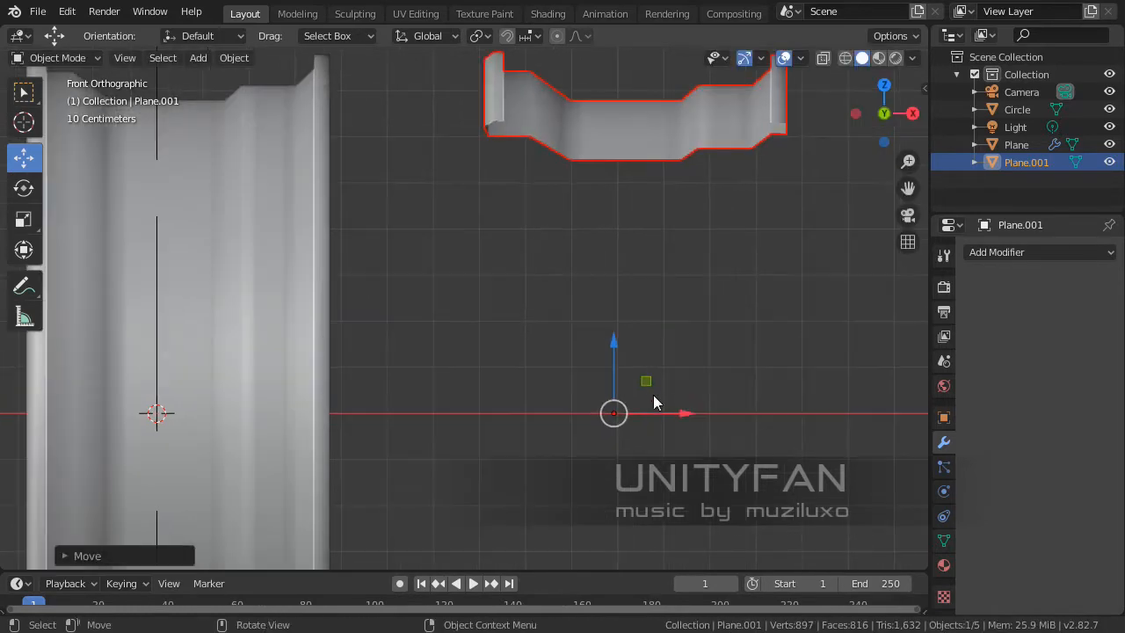
# - Delete the crosswise face loop directly beside the centre line on the negative Y side of the rim section
pyautogui.moveTo(674, 396); pyautogui.dragTo(545, 233, button='middle')
pyautogui.press('Tab')
pyautogui.rightClick(553, 178)
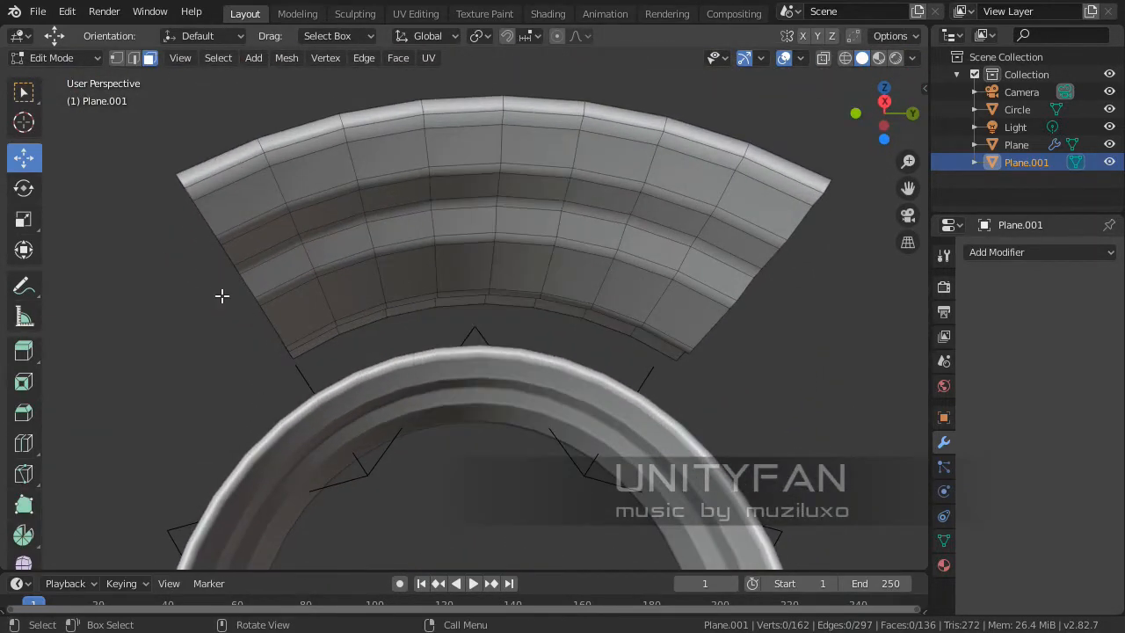
pyautogui.click(550, 164)
pyautogui.hotkey('alt', 'a')
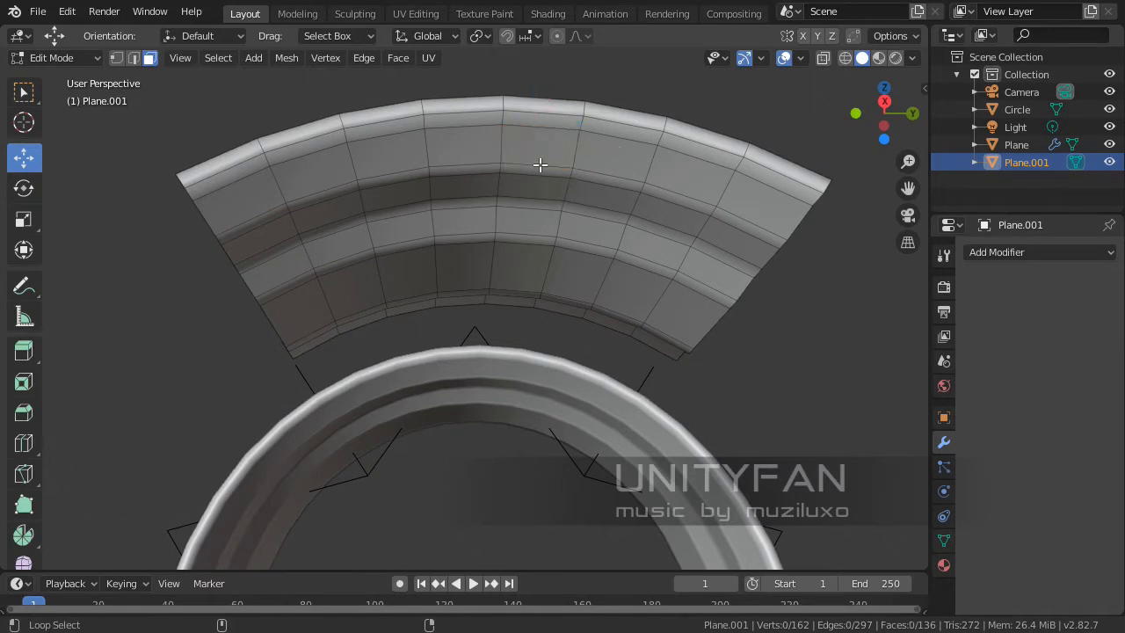
pyautogui.keyDown('alt'); pyautogui.click(540, 166); pyautogui.keyUp('alt')
pyautogui.press('x')
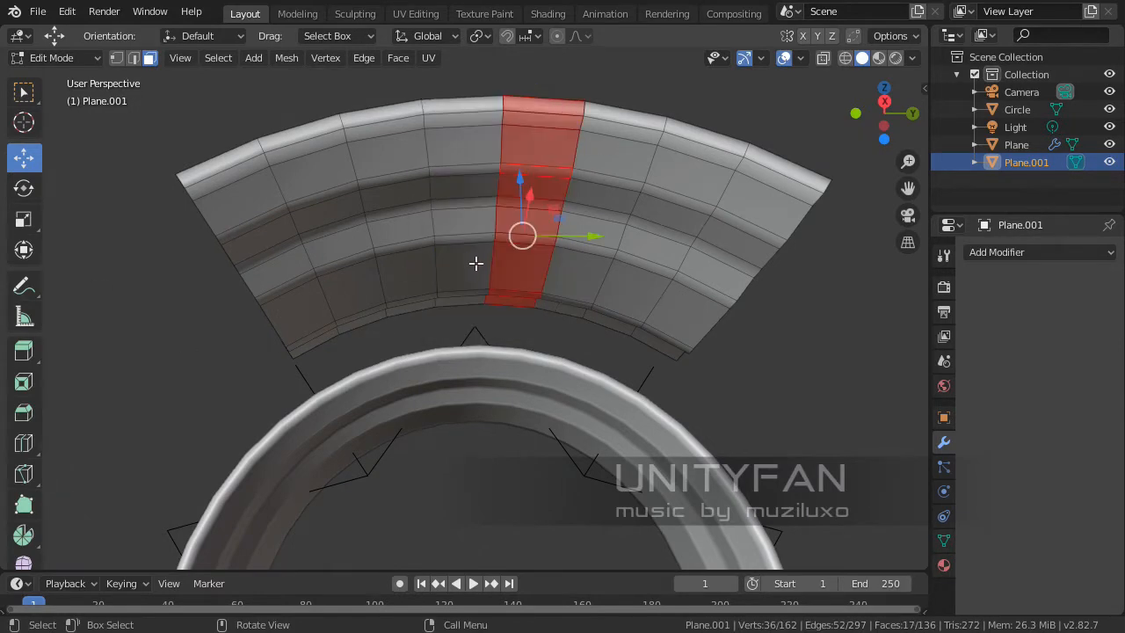
pyautogui.moveTo(477, 261); pyautogui.dragTo(444, 272, button='middle')
pyautogui.click(495, 181)
pyautogui.keyDown('alt'); pyautogui.click(493, 182); pyautogui.keyUp('alt')
pyautogui.press('x')
pyautogui.click(505, 199)
# - Delete the detached three-segment piece of the rim section, keeping the four-segment half, and return to Object Mode
pyautogui.press('ctrl+KP_Add')
pyautogui.press('ctrl+KP_Add')
pyautogui.press('ctrl+KP_Add')
pyautogui.press('ctrl+KP_Add')
pyautogui.press('ctrl+KP_Add')
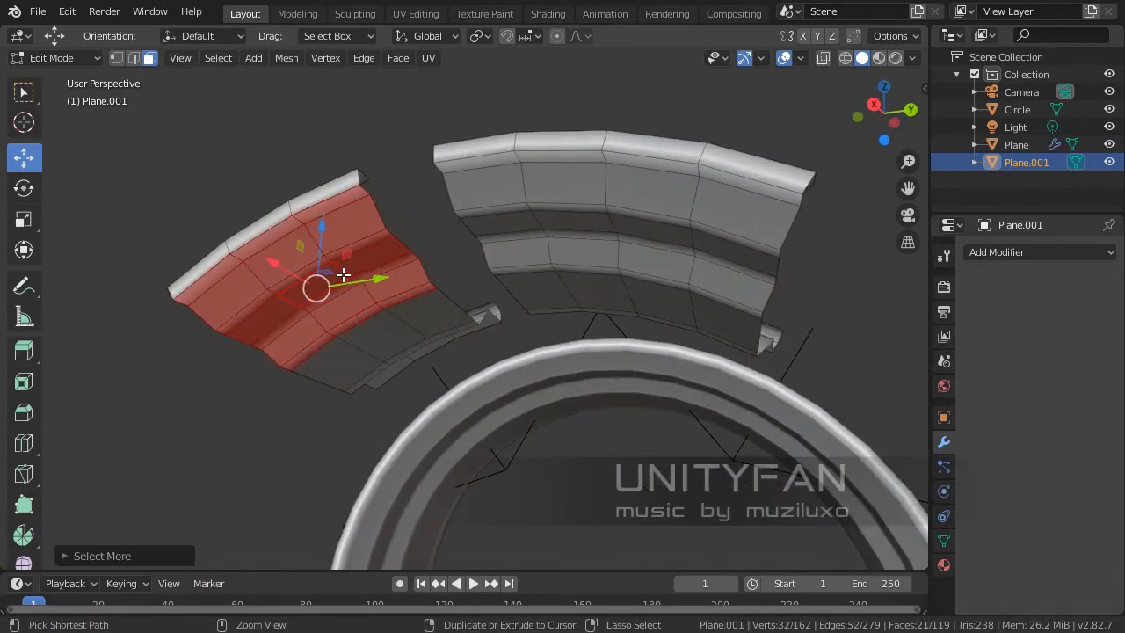
pyautogui.press('ctrl+KP_Add')
pyautogui.press('ctrl+KP_Add')
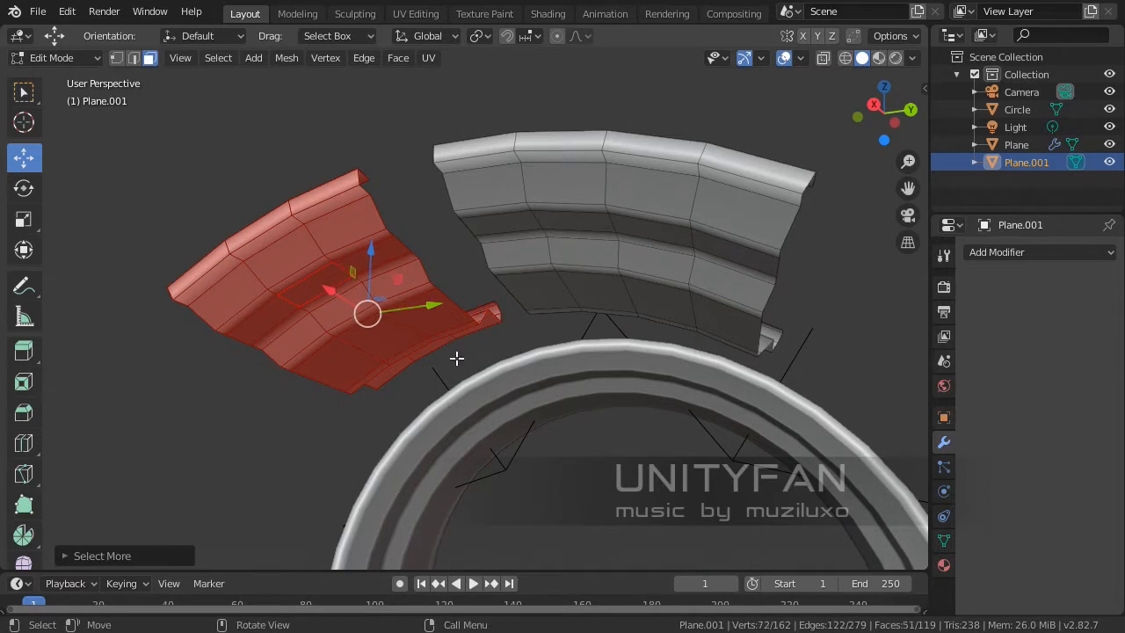
pyautogui.moveTo(457, 354); pyautogui.dragTo(823, 350, button='middle')
pyautogui.press('x')
pyautogui.click(484, 360)
pyautogui.press('Tab')
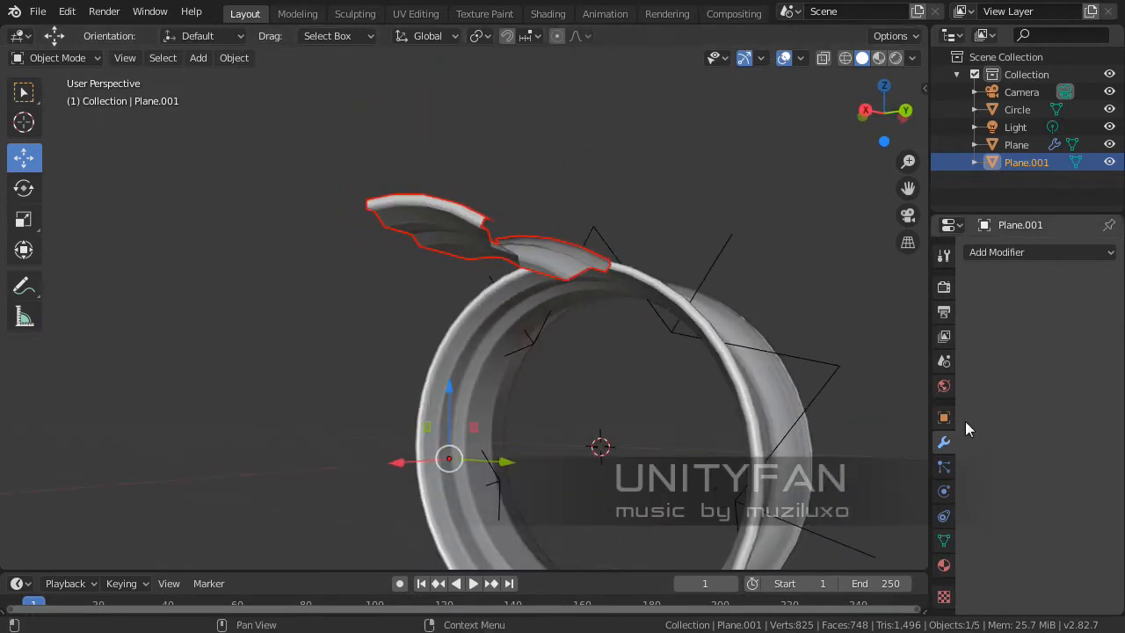
# - Add a Mirror modifier to the remaining half section and switch its mirror axis from X to Y
pyautogui.click(996, 255)
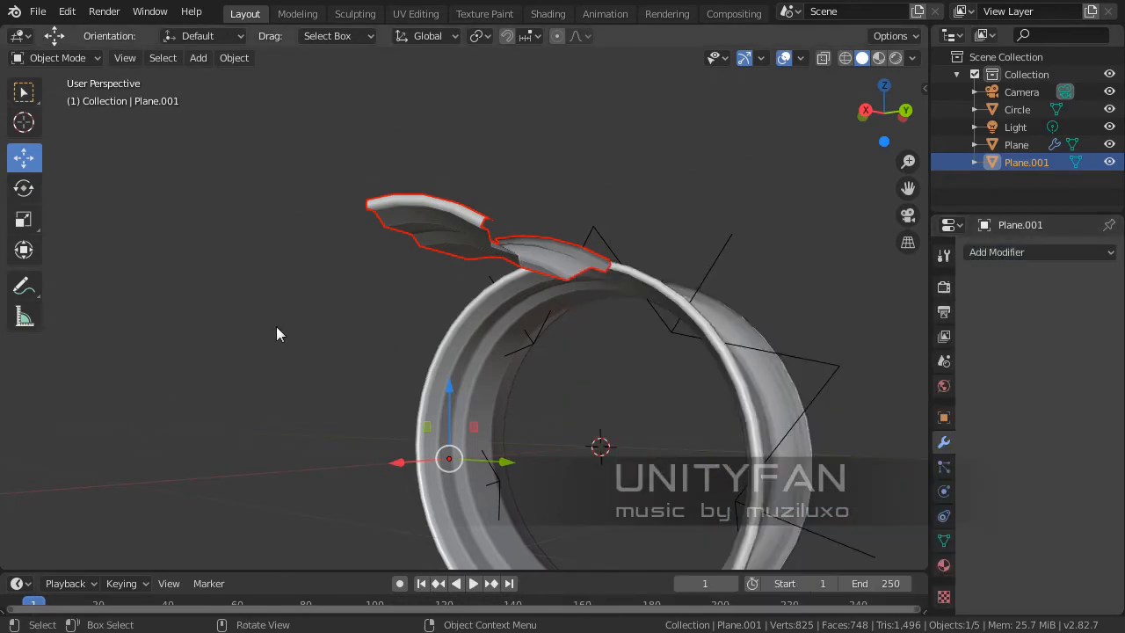
pyautogui.scroll(4, 489, 358)
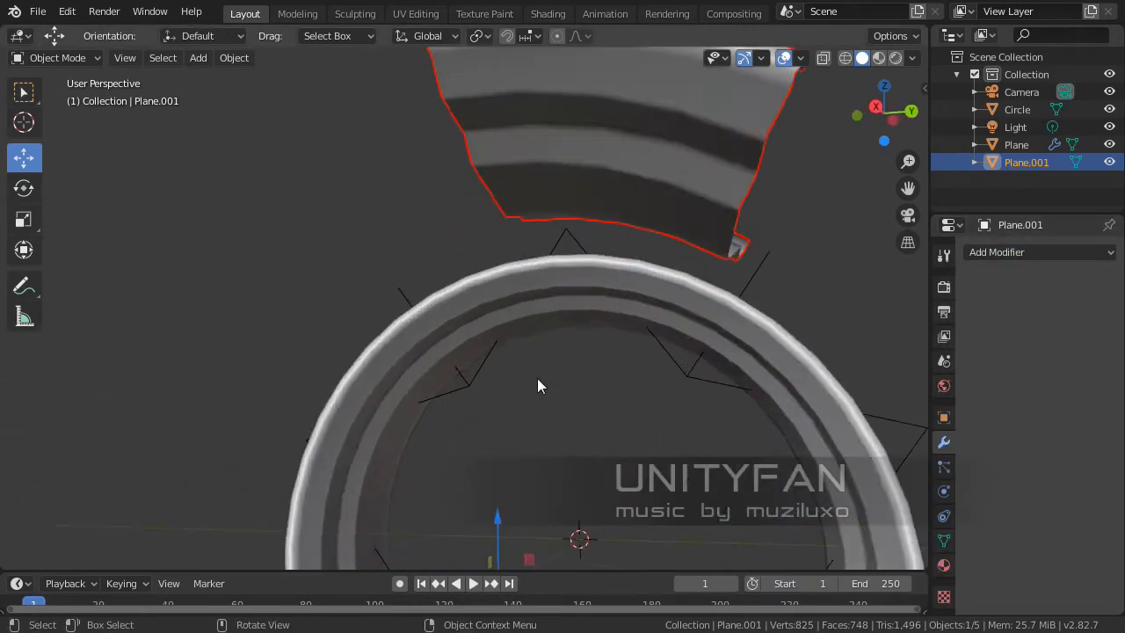
pyautogui.moveTo(537, 384); pyautogui.dragTo(567, 357, button='middle')
pyautogui.scroll(-3, 495, 317)
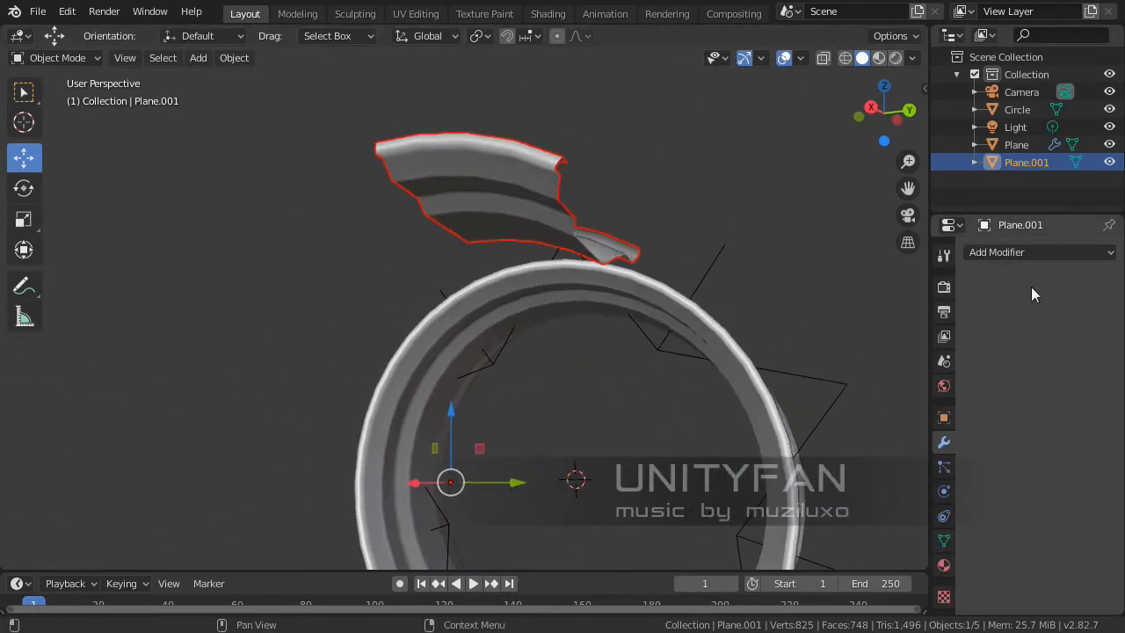
pyautogui.click(1016, 253)
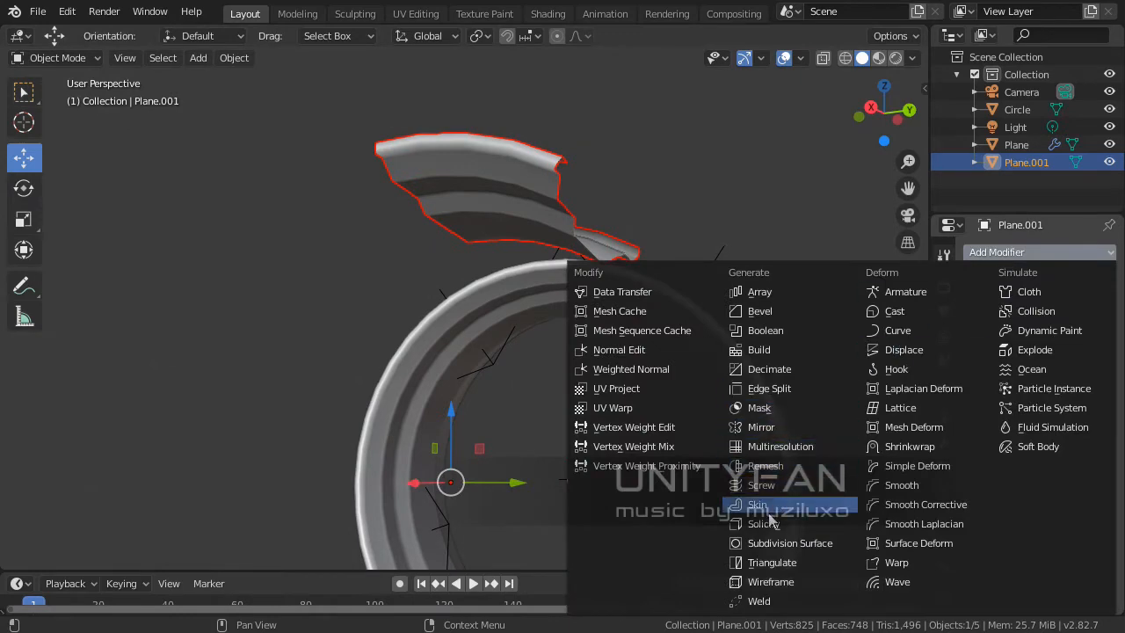
pyautogui.click(762, 431)
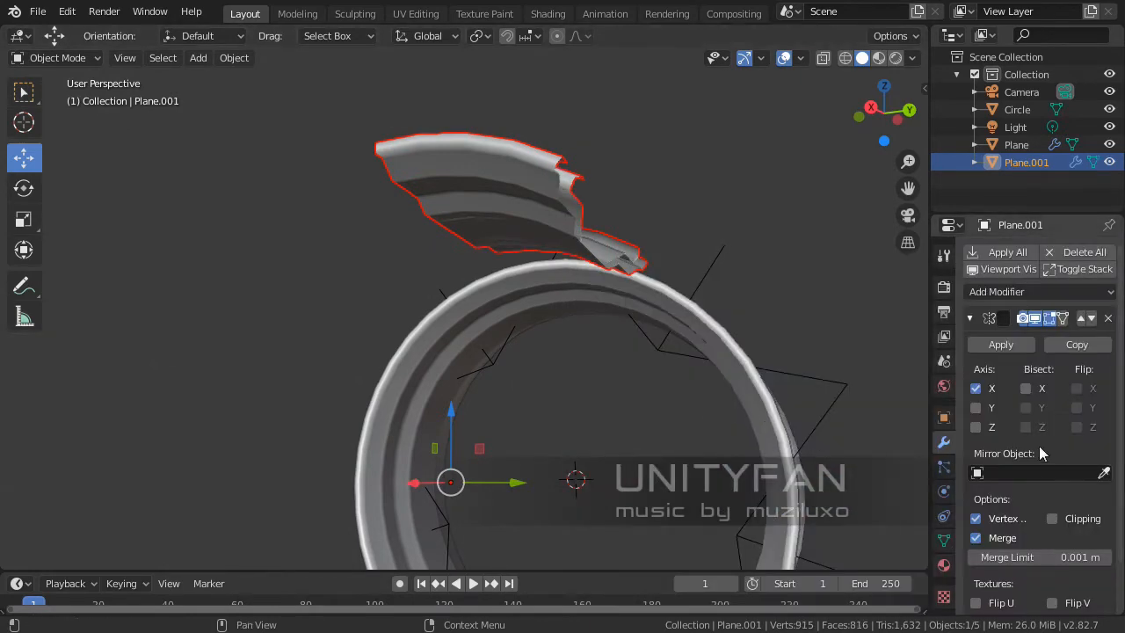
pyautogui.moveTo(653, 364); pyautogui.dragTo(562, 393, button='middle')
pyautogui.moveTo(642, 398); pyautogui.dragTo(569, 435, button='middle')
pyautogui.click(976, 407)
pyautogui.click(975, 388)
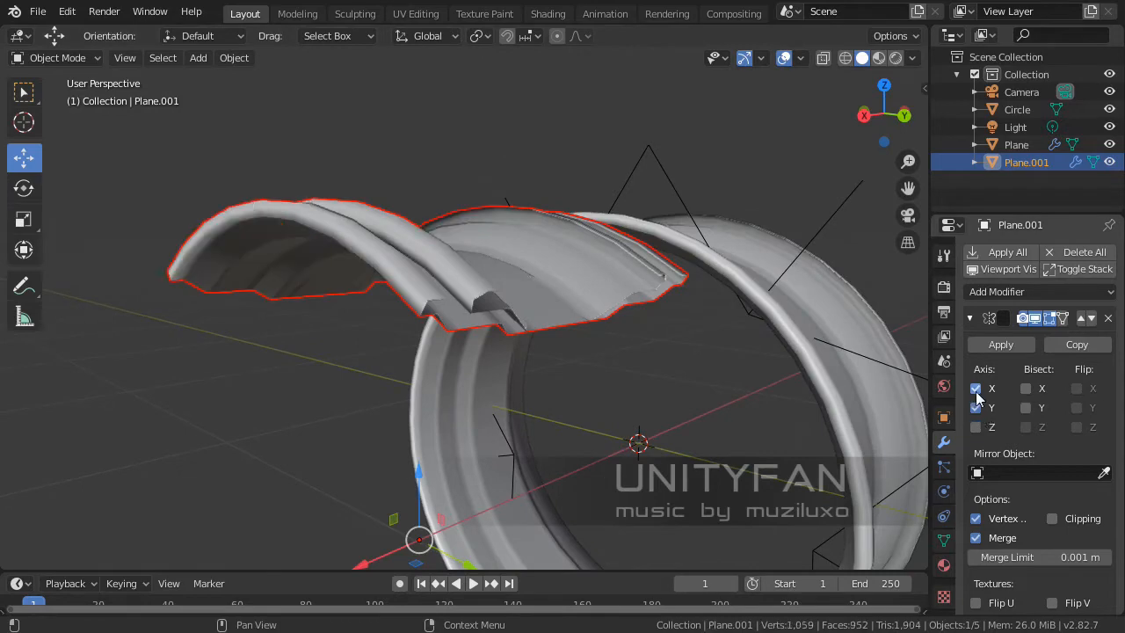
# - Examine how the mirrored rim section lines up with the original rim and the star outline, from the right side and in perspective
pyautogui.moveTo(509, 354); pyautogui.dragTo(562, 365, button='middle')
pyautogui.press('Tab')
pyautogui.press('Tab')
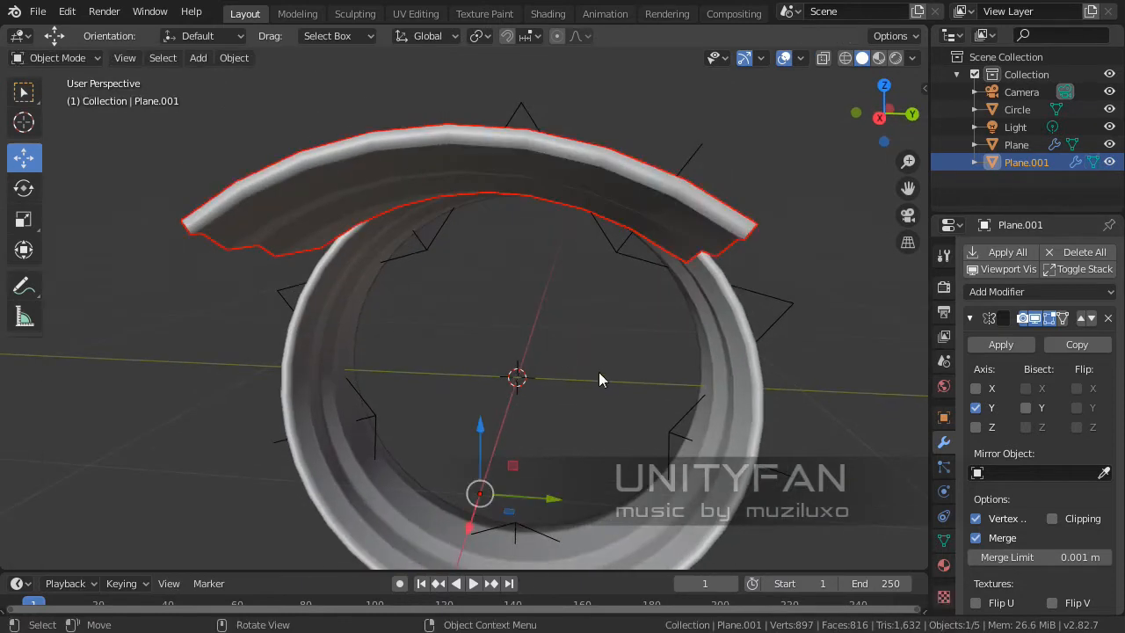
pyautogui.press('KP_3')
pyautogui.keyDown('shift'); pyautogui.moveTo(606, 349); pyautogui.dragTo(619, 281, button='middle'); pyautogui.keyUp('shift')
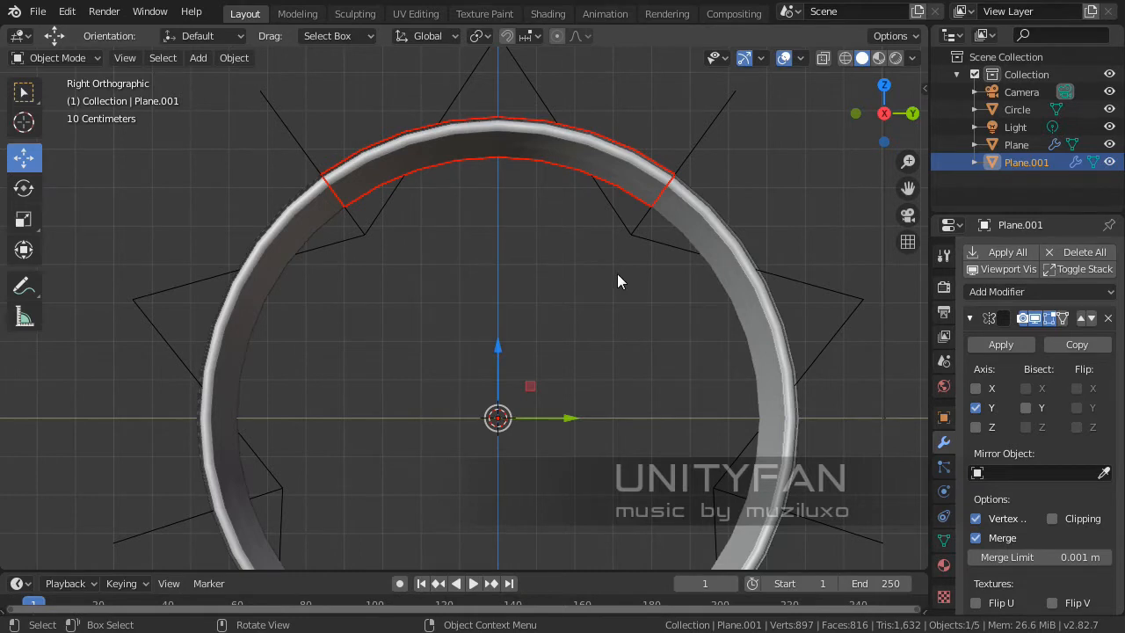
pyautogui.keyDown('shift'); pyautogui.moveTo(618, 274); pyautogui.dragTo(629, 291, button='middle'); pyautogui.keyUp('shift')
pyautogui.press('KP_5')
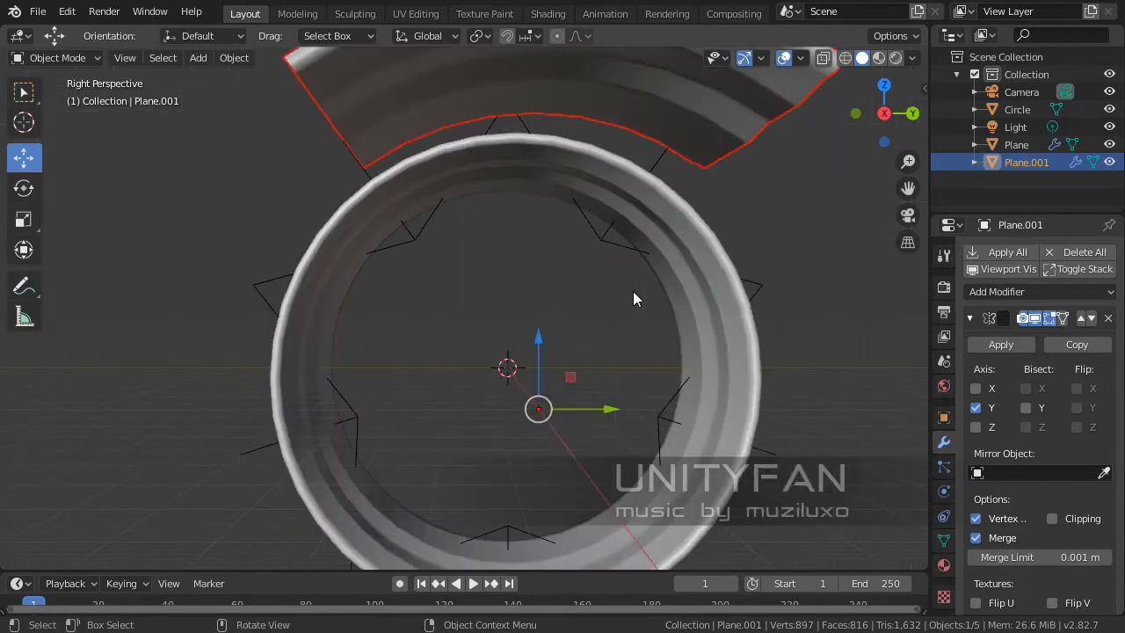
pyautogui.scroll(-3, 685, 296)
pyautogui.moveTo(737, 301); pyautogui.dragTo(646, 323, button='middle')
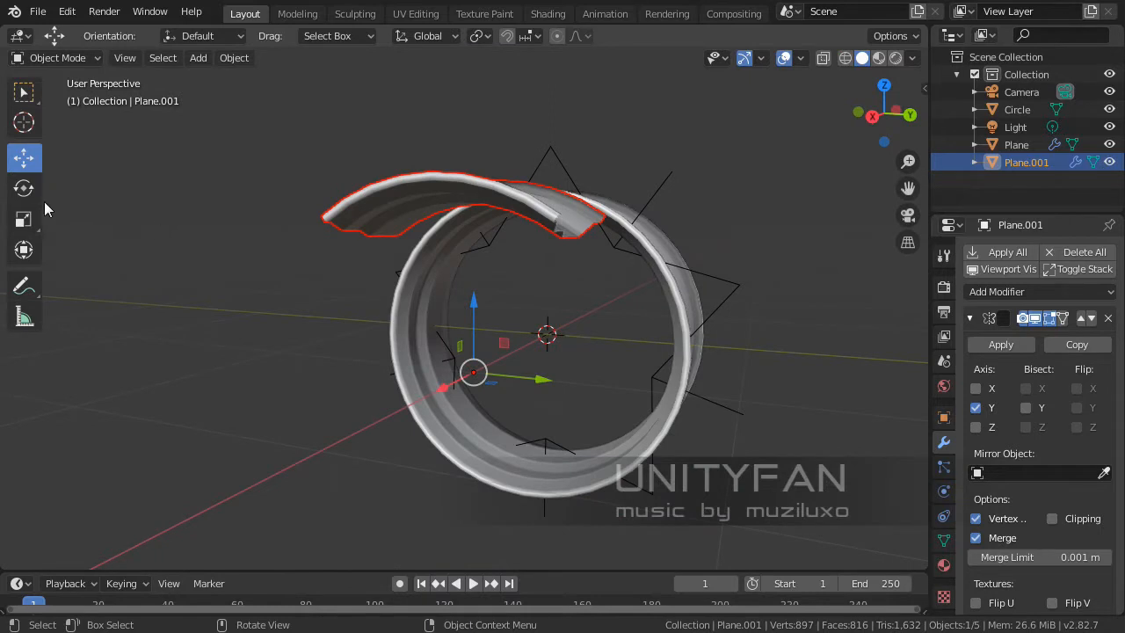
# - Activate the Rotate tool for the mirrored rim section and look at it straight from the right side
pyautogui.click(24, 187)
pyautogui.moveTo(227, 250); pyautogui.dragTo(552, 370, button='middle')
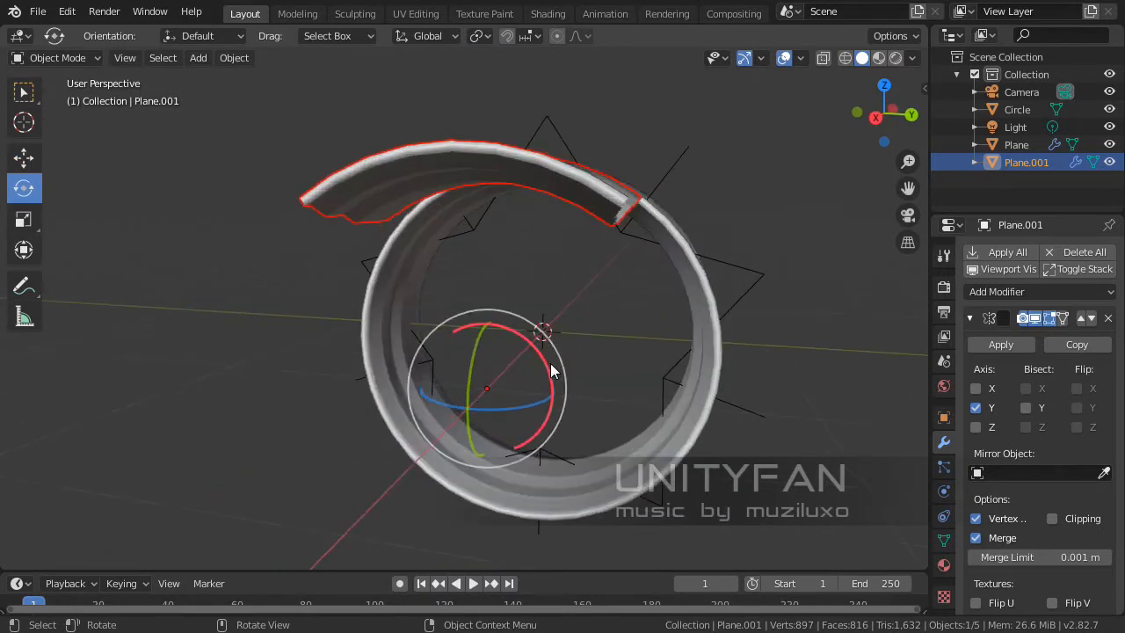
pyautogui.press('KP_3')
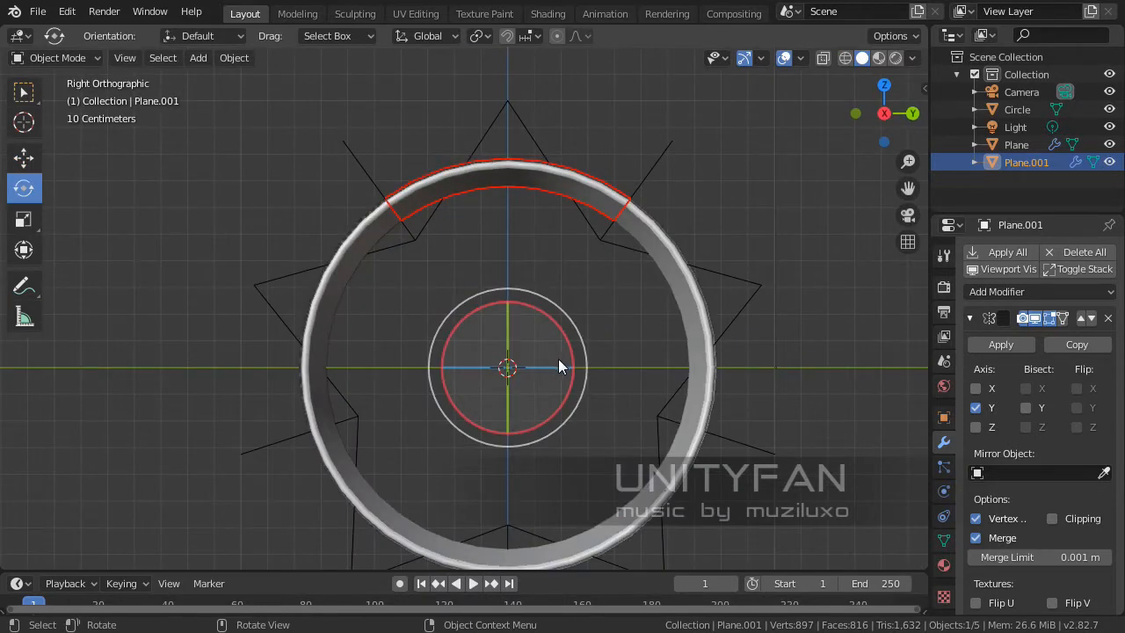
# - Duplicate the rim section in place as an independent copy and rotate the copy by 72° in right view
pyautogui.hotkey('shift', 'd')
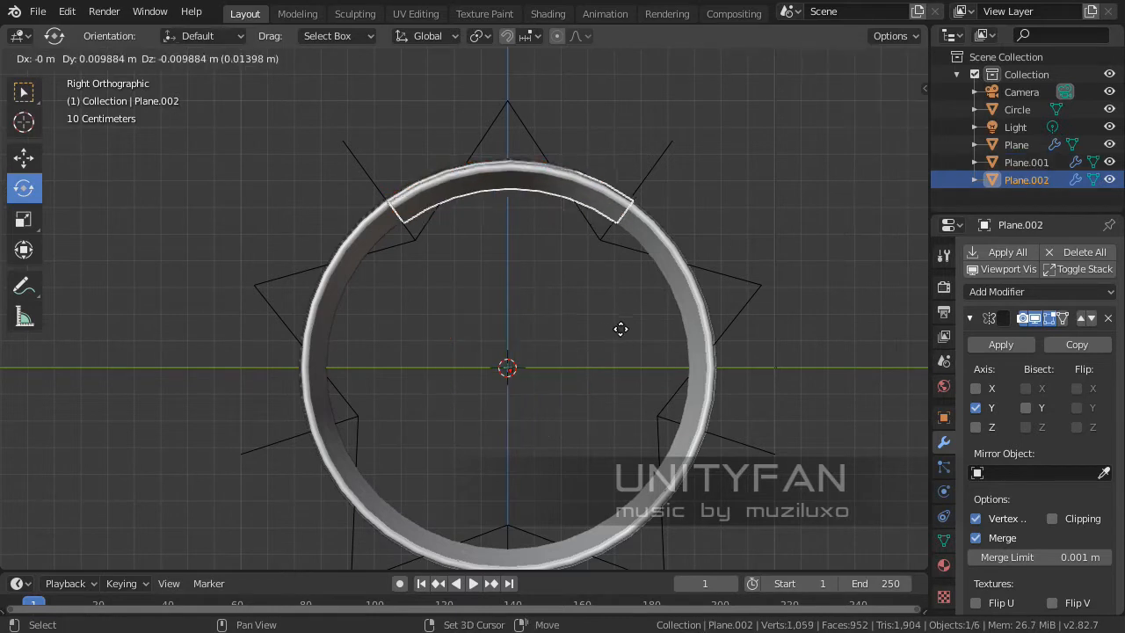
pyautogui.rightClick(648, 354)
pyautogui.press('r')
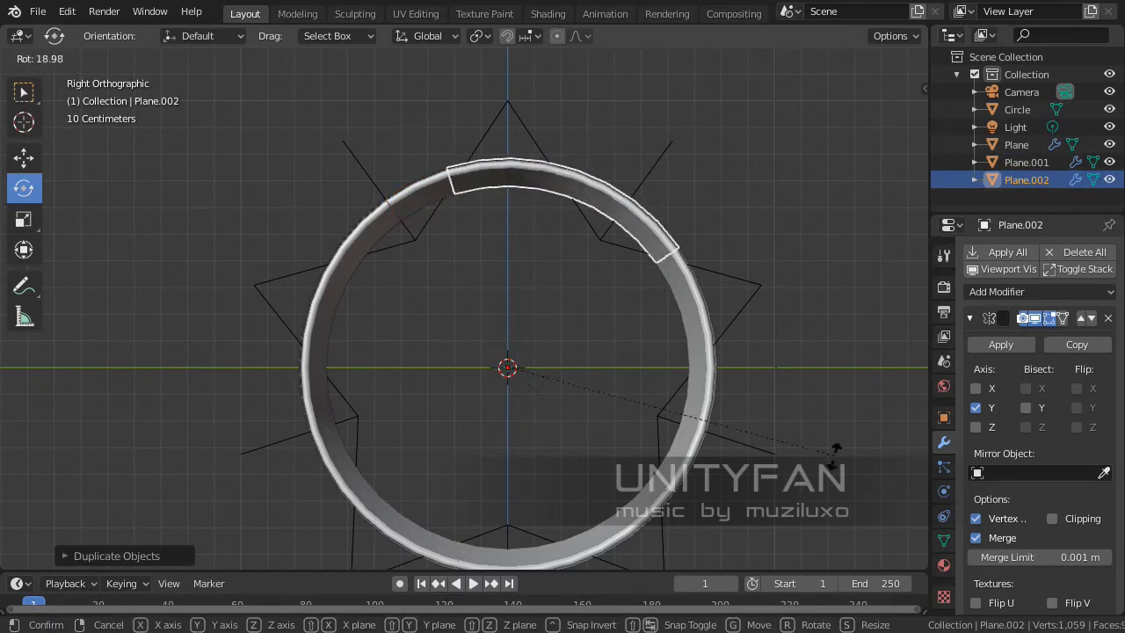
pyautogui.click(580, 519)
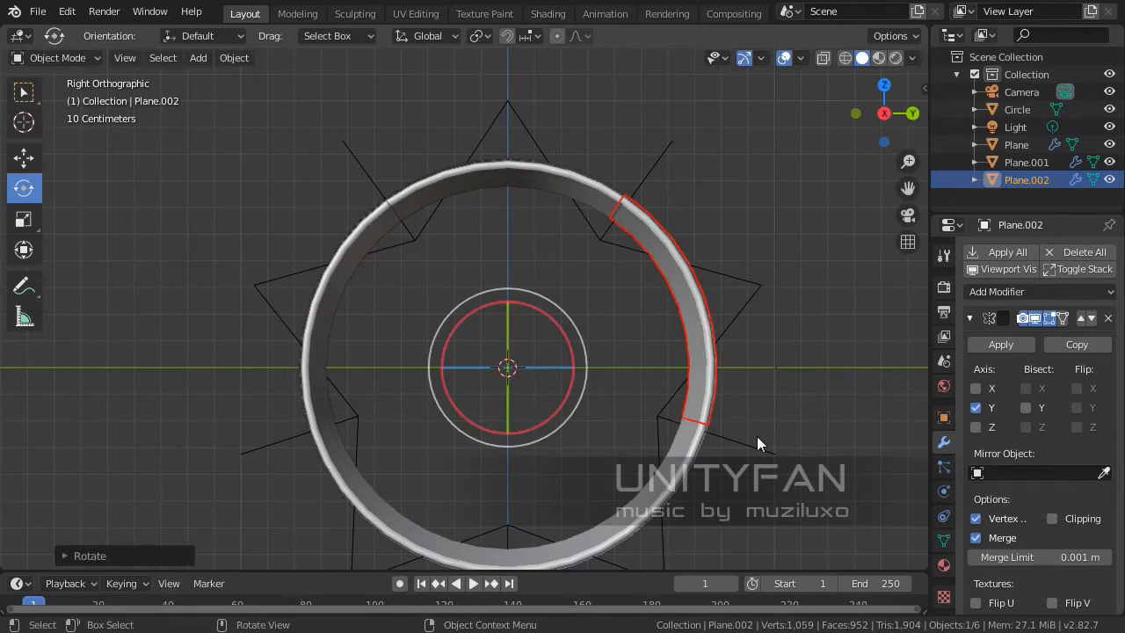
pyautogui.click(76, 555)
pyautogui.click(223, 492)
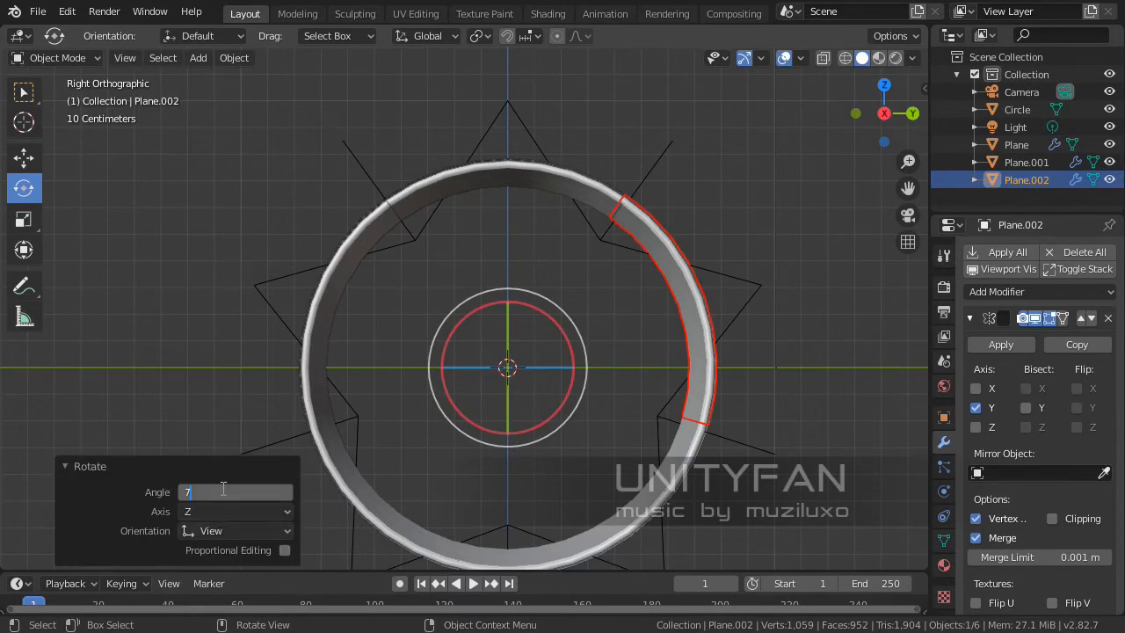
pyautogui.write('72')
pyautogui.press('Return')
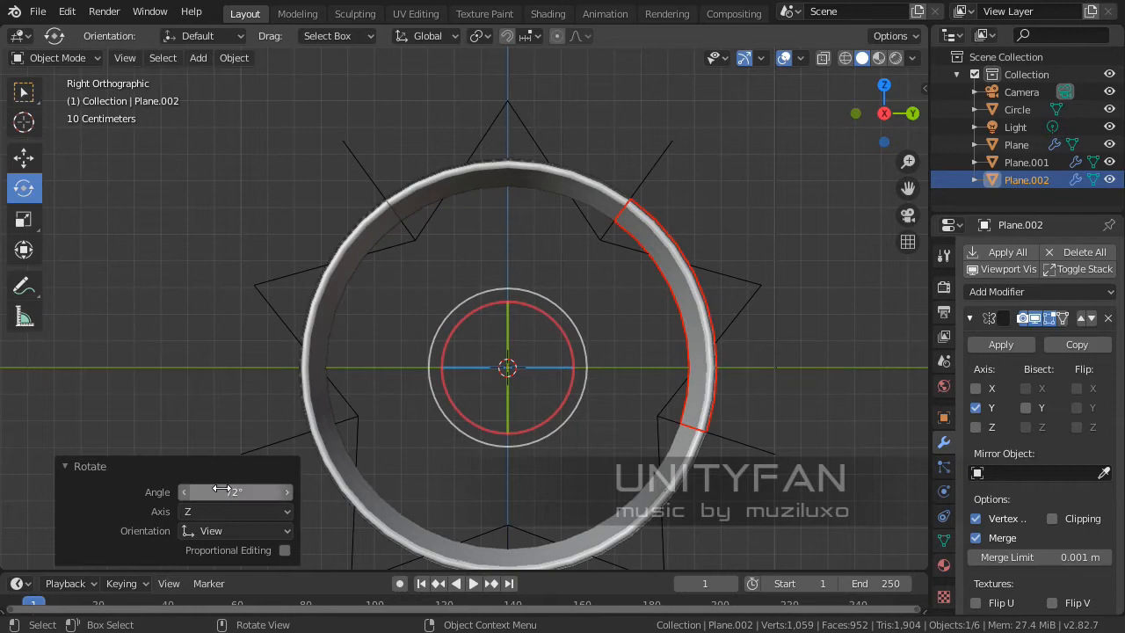
pyautogui.click(69, 467)
pyautogui.keyDown('shift'); pyautogui.moveTo(545, 402); pyautogui.dragTo(501, 323, button='middle'); pyautogui.keyUp('shift')
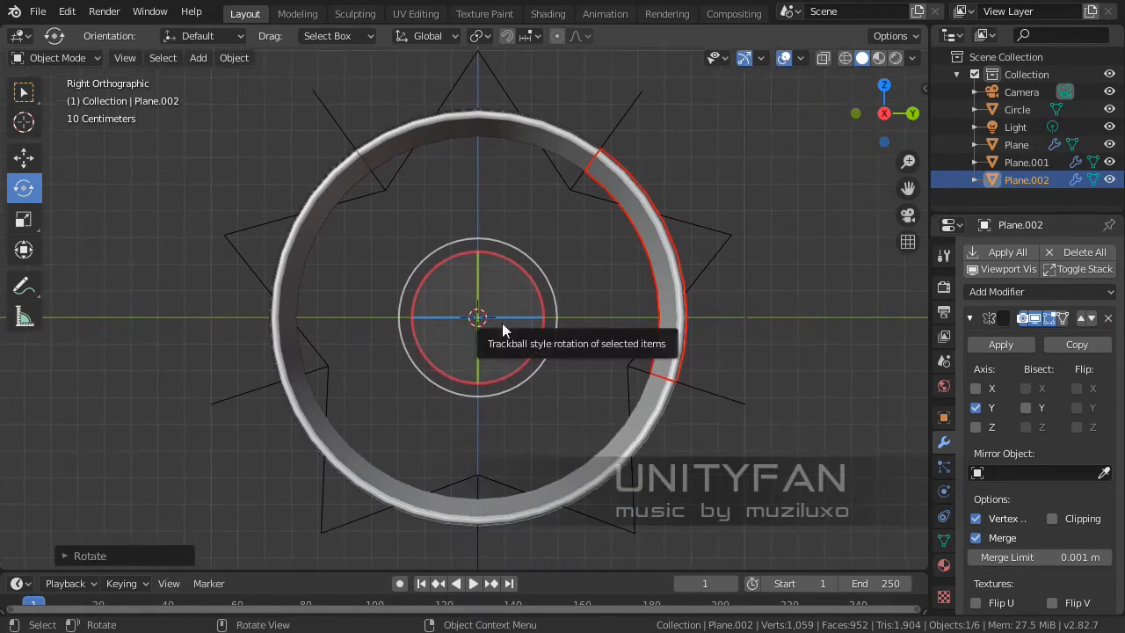
# - Delete the rotated independent copy and reselect the original mirrored rim section
pyautogui.press('x')
pyautogui.click(693, 334)
pyautogui.click(555, 150)
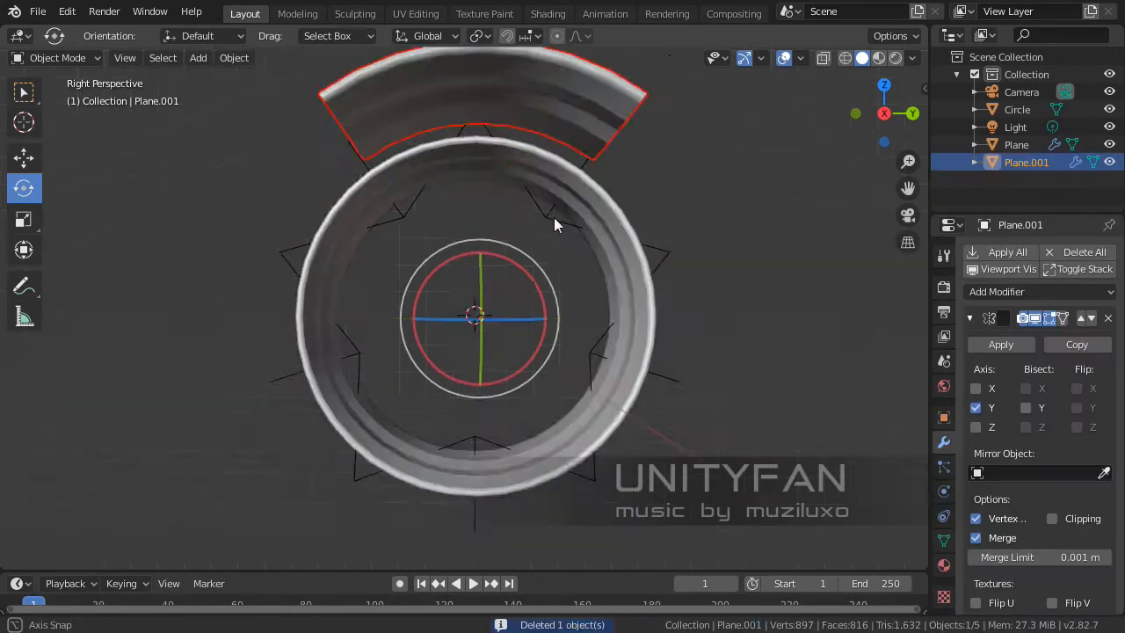
# - Duplicate the mirrored rim section in place in right view, with the copy linked to the original
pyautogui.moveTo(554, 221); pyautogui.dragTo(525, 281, button='middle')
pyautogui.press('KP_3')
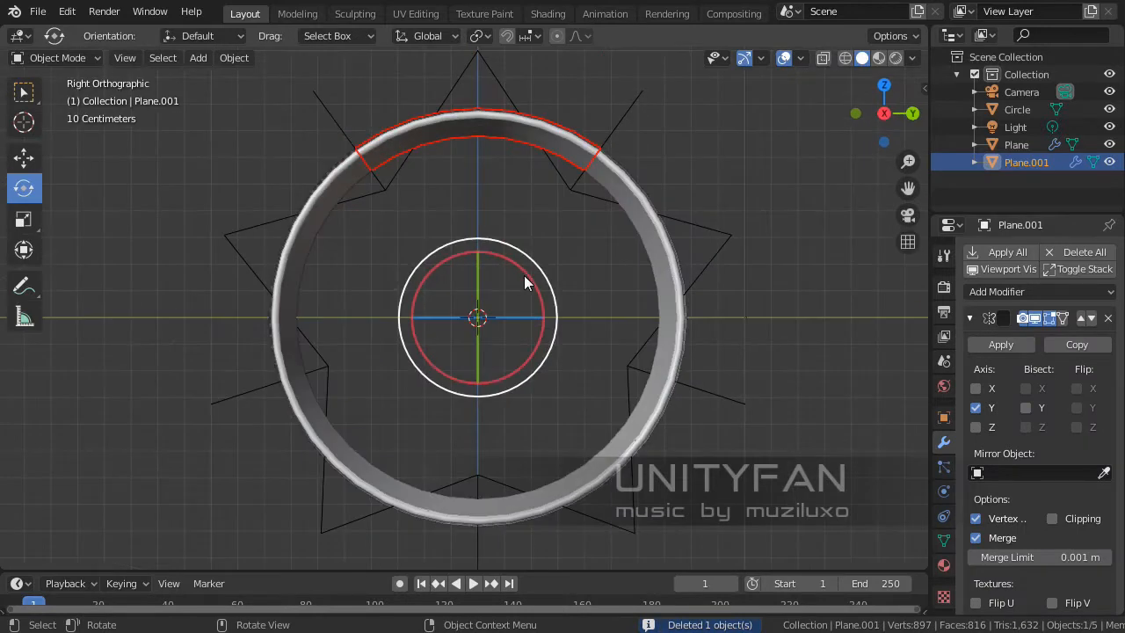
pyautogui.hotkey('shift', 'd')
pyautogui.press('Escape')
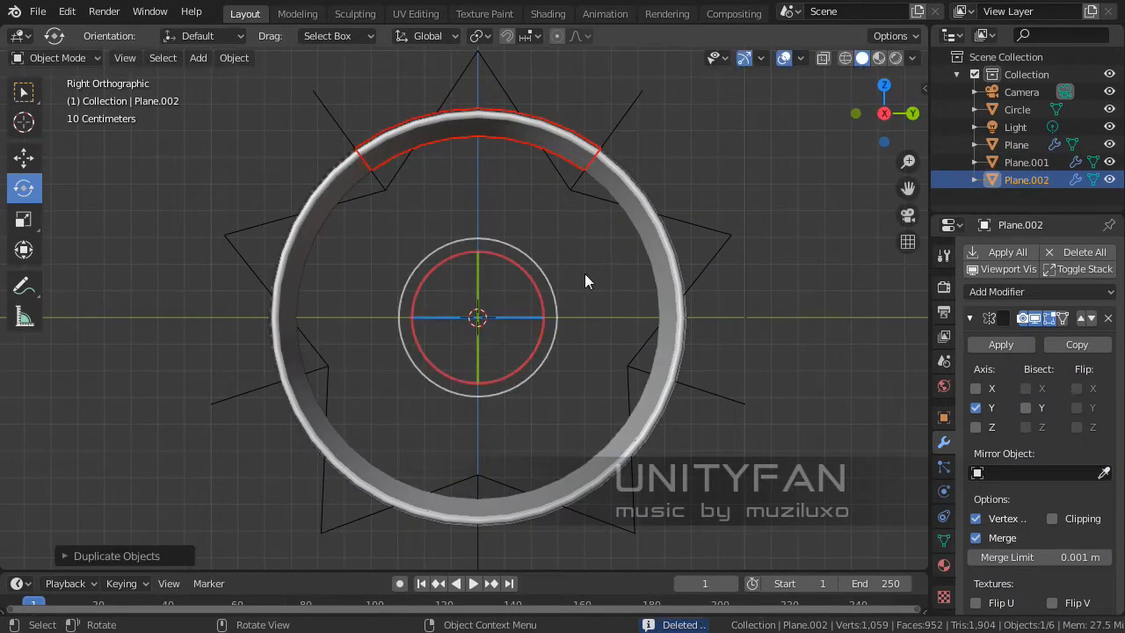
pyautogui.click(118, 557)
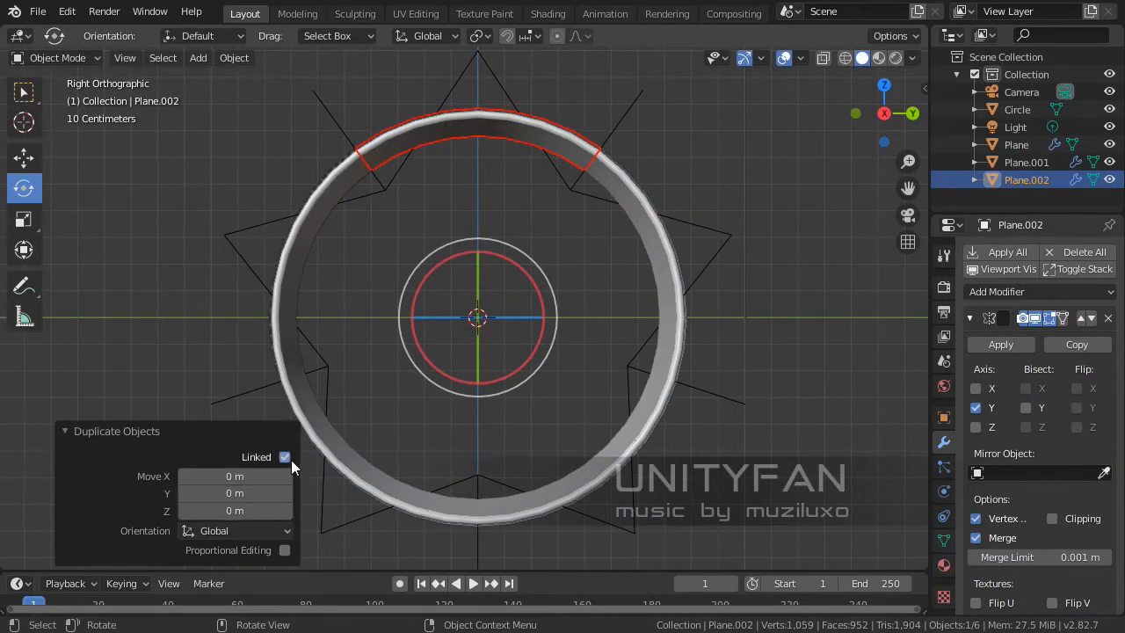
# - Rotate the first linked copy by exactly 72° in right view so it continues the original section on the positive Y side
pyautogui.press('r')
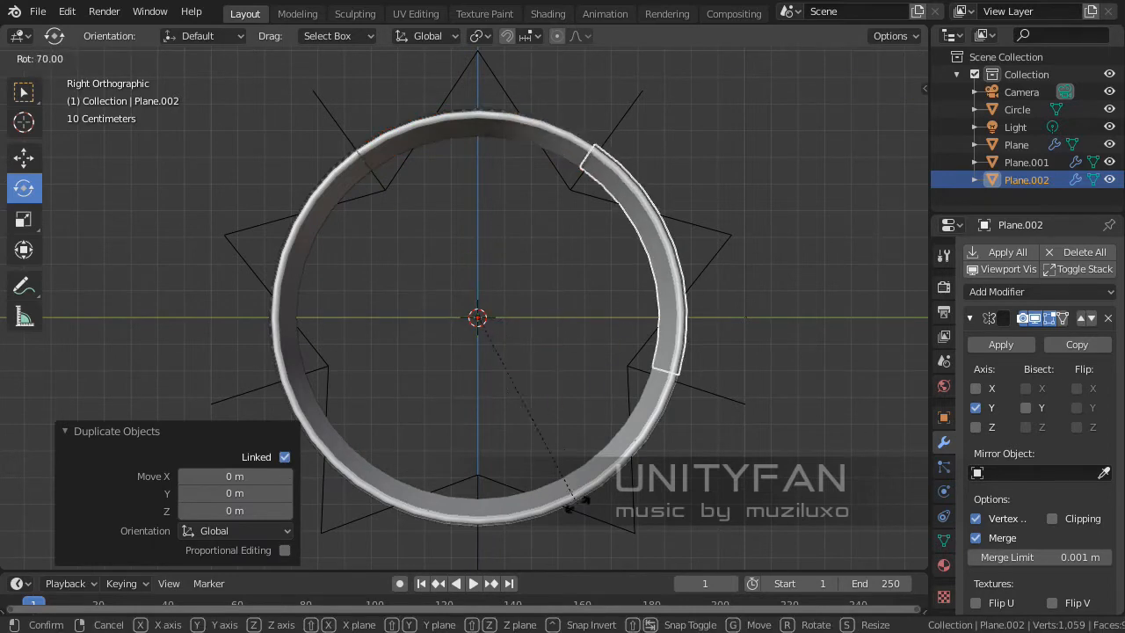
pyautogui.click(574, 489)
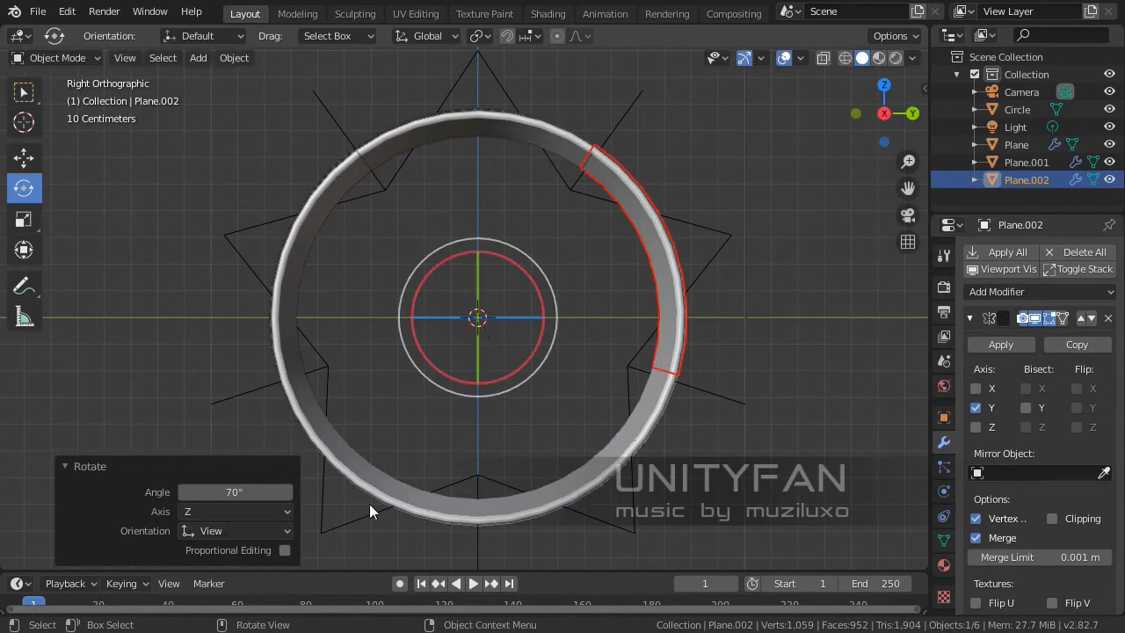
pyautogui.doubleClick(235, 491)
pyautogui.write('72')
pyautogui.press('Return')
pyautogui.keyDown('shift'); pyautogui.moveTo(448, 480); pyautogui.dragTo(501, 445, button='middle'); pyautogui.keyUp('shift')
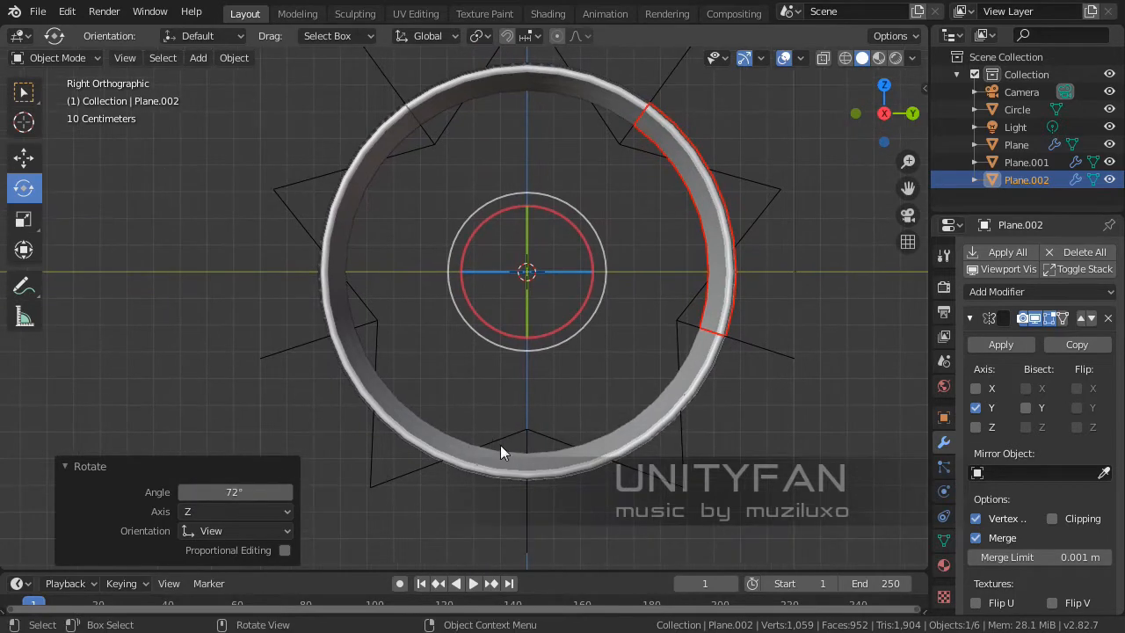
pyautogui.click(85, 467)
# - Make a second linked duplicate in place from the rotated section on the positive Y side
pyautogui.scroll(2, 630, 340)
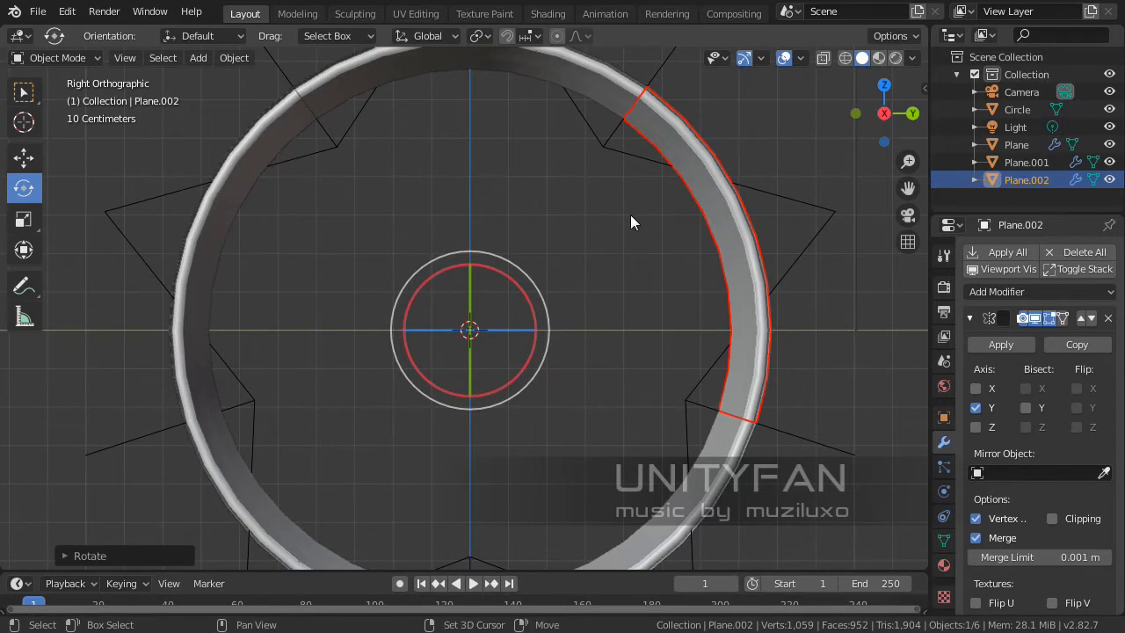
pyautogui.hotkey('shift', 'd')
pyautogui.rightClick(568, 218)
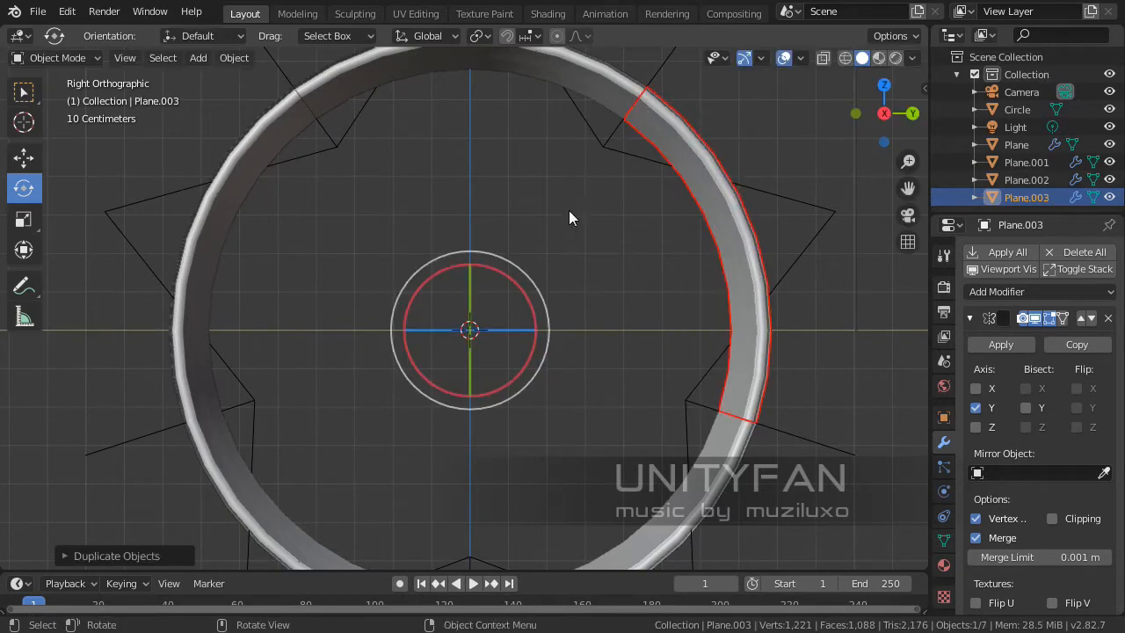
pyautogui.click(107, 556)
pyautogui.click(284, 456)
pyautogui.scroll(-1, 686, 290)
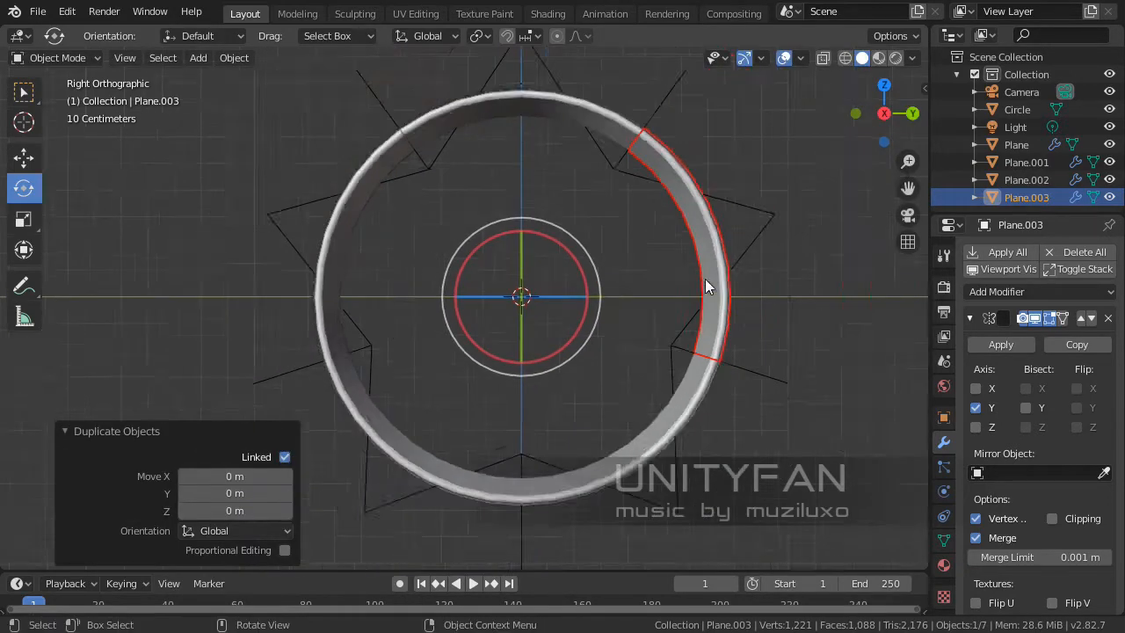
pyautogui.scroll(-1, 704, 278)
# - Rotate the second linked copy by exactly 72° in right view, filling the lower part of the rim on the positive Y side
pyautogui.press('r')
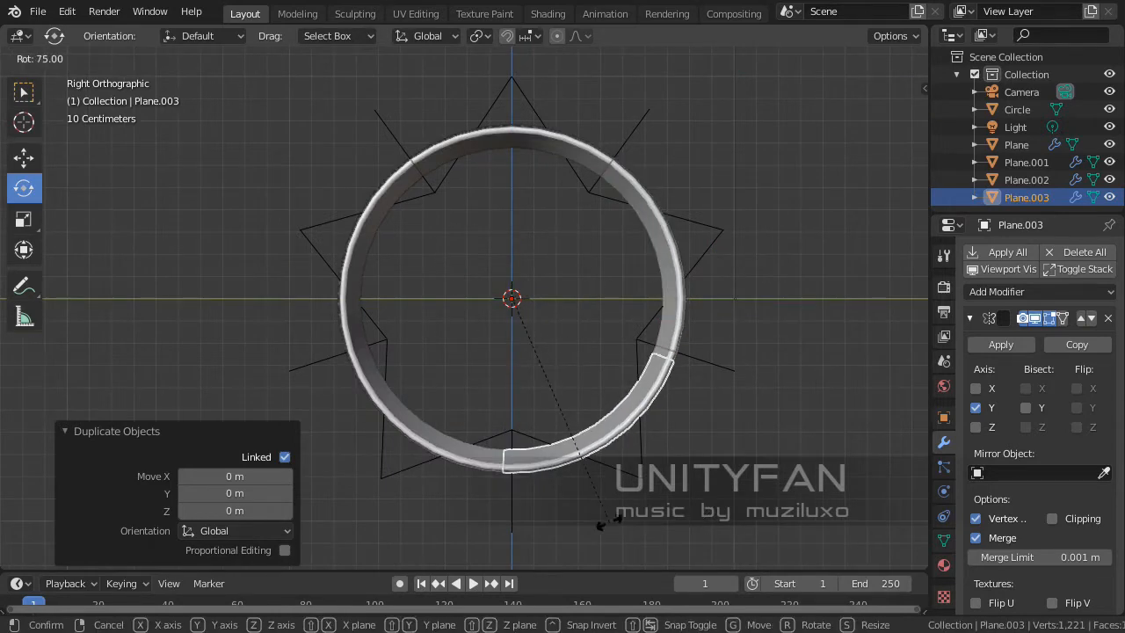
pyautogui.click(600, 525)
pyautogui.click(212, 492)
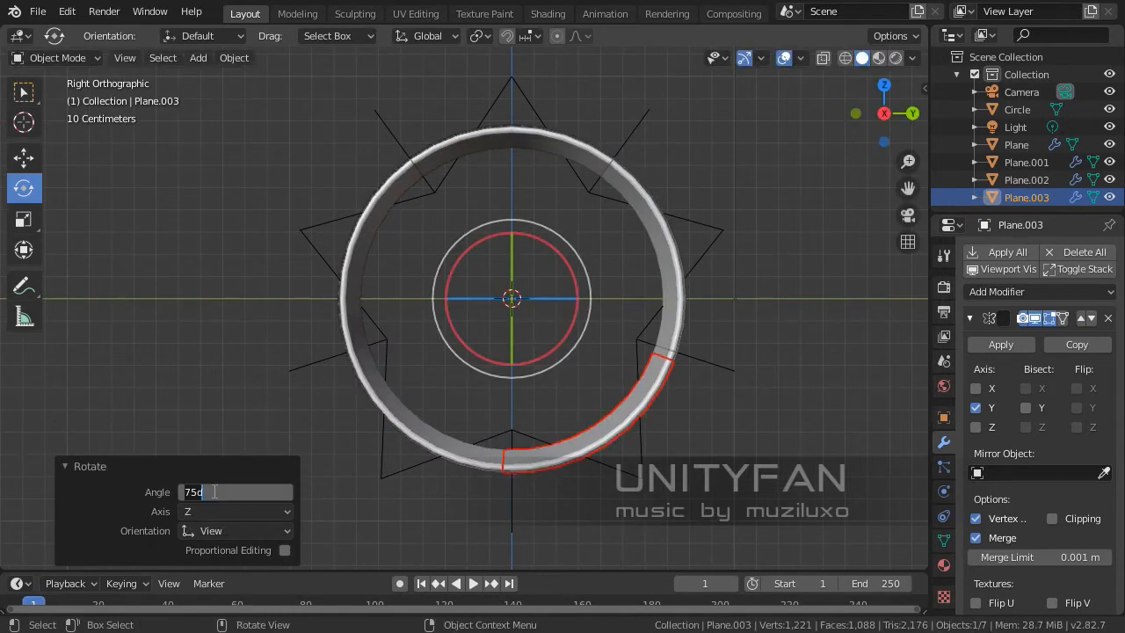
pyautogui.write('72')
pyautogui.press('Return')
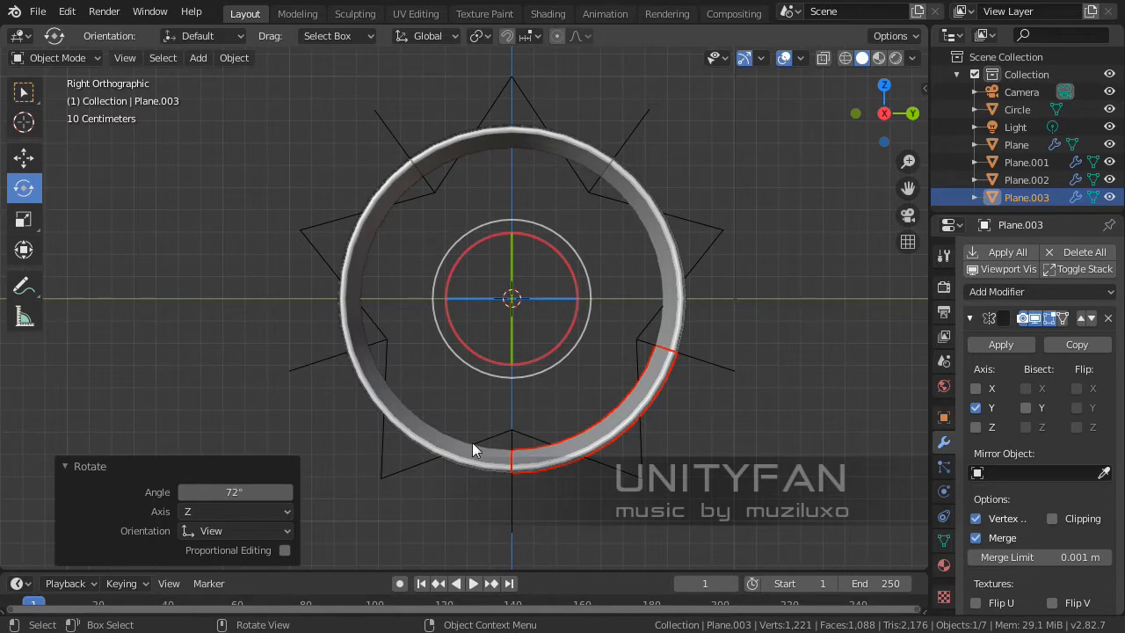
# - Duplicate the lower positive Y section in place and rotate the copy by 72° to fill the lower part on the negative Y side
pyautogui.scroll(2, 513, 418)
pyautogui.keyDown('shift'); pyautogui.moveTo(519, 415); pyautogui.dragTo(499, 370, button='middle'); pyautogui.keyUp('shift')
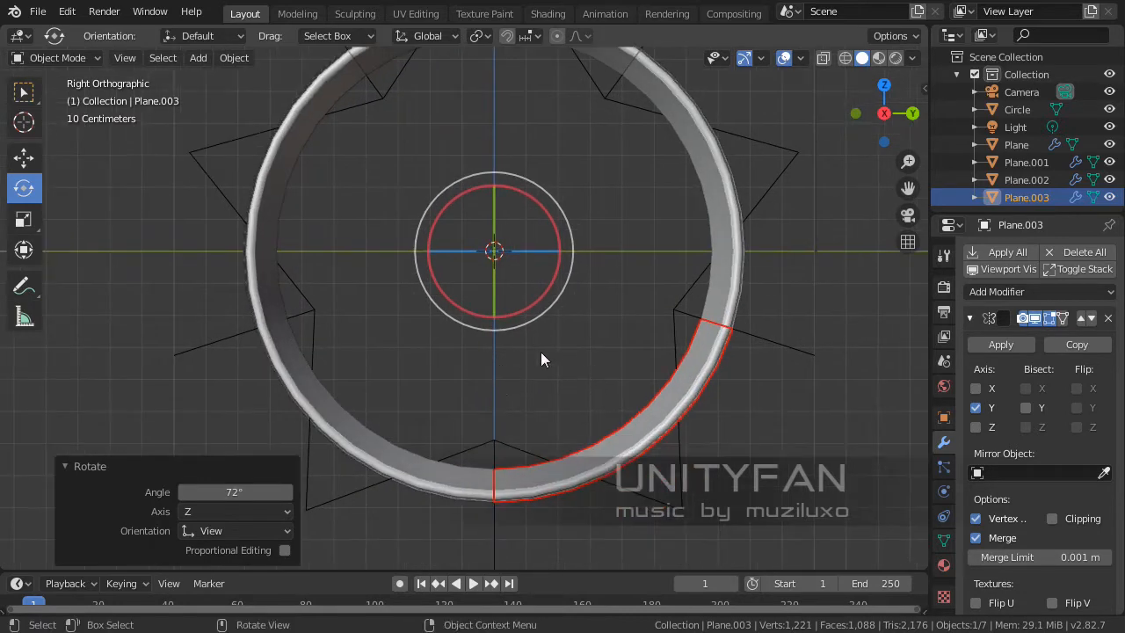
pyautogui.keyDown('shift'); pyautogui.moveTo(580, 372); pyautogui.dragTo(639, 420, button='middle'); pyautogui.keyUp('shift')
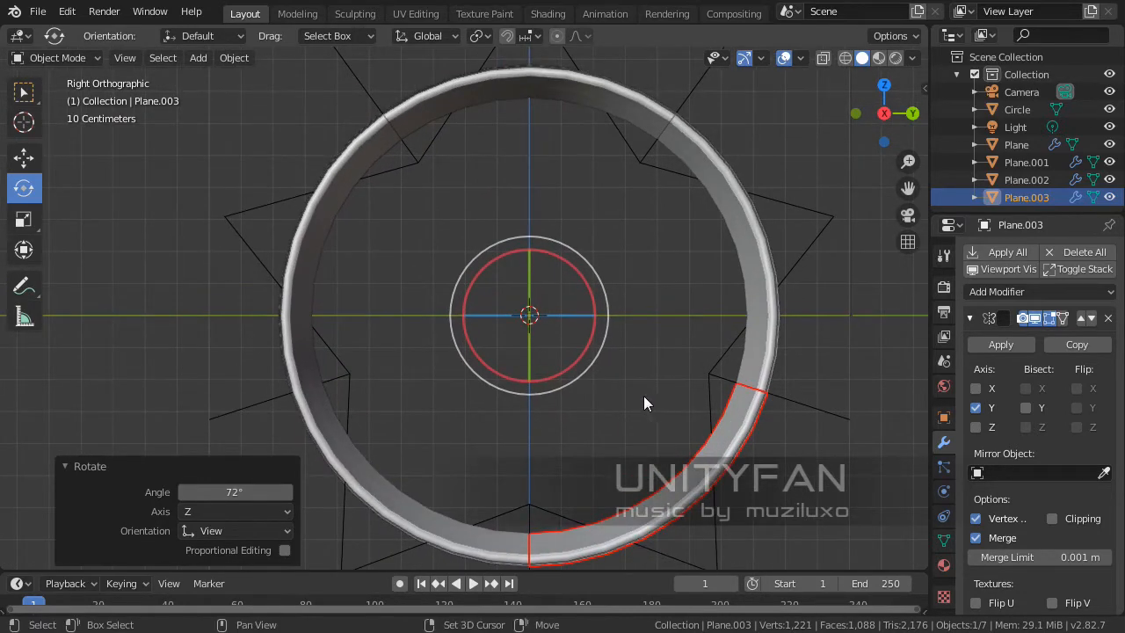
pyautogui.hotkey('shift', 'd')
pyautogui.press('Escape')
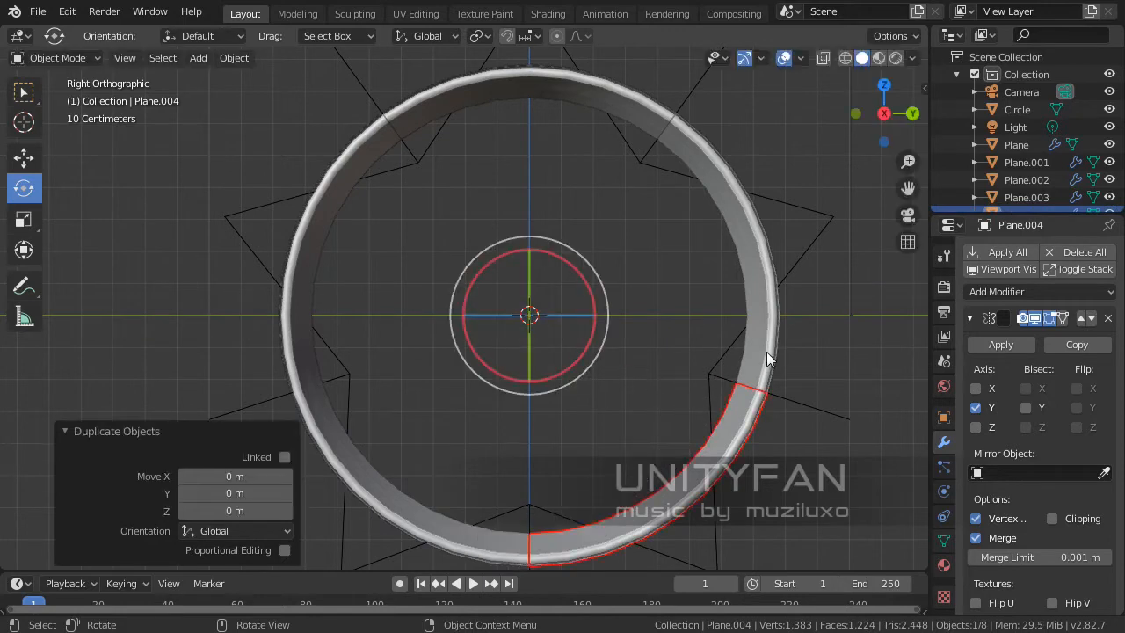
pyautogui.press('r')
pyautogui.click(505, 528)
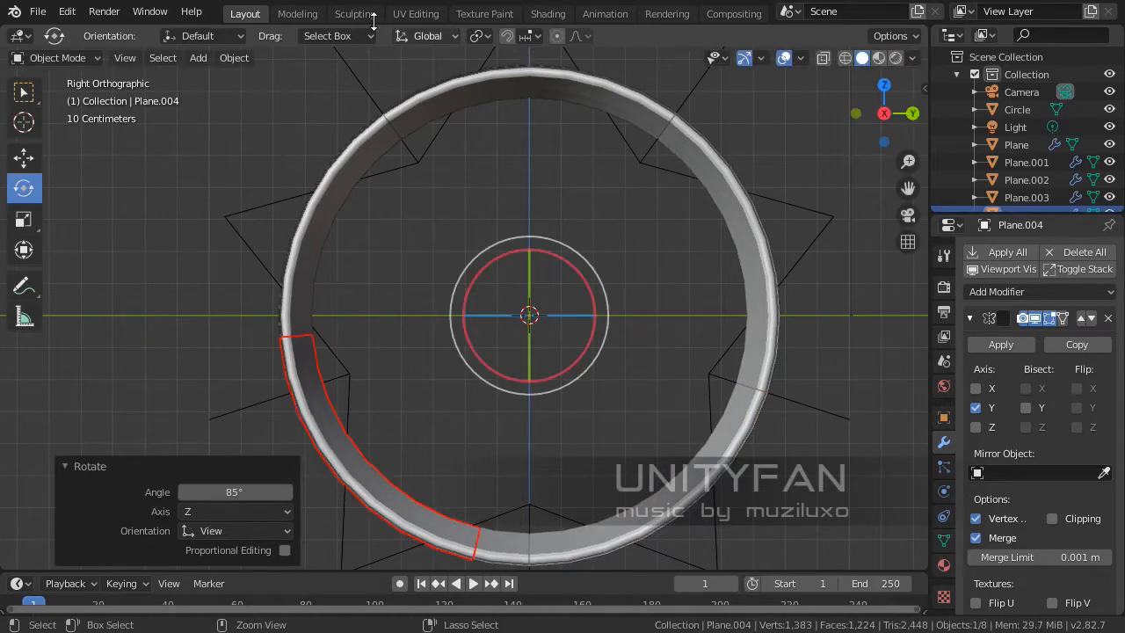
pyautogui.click(241, 495)
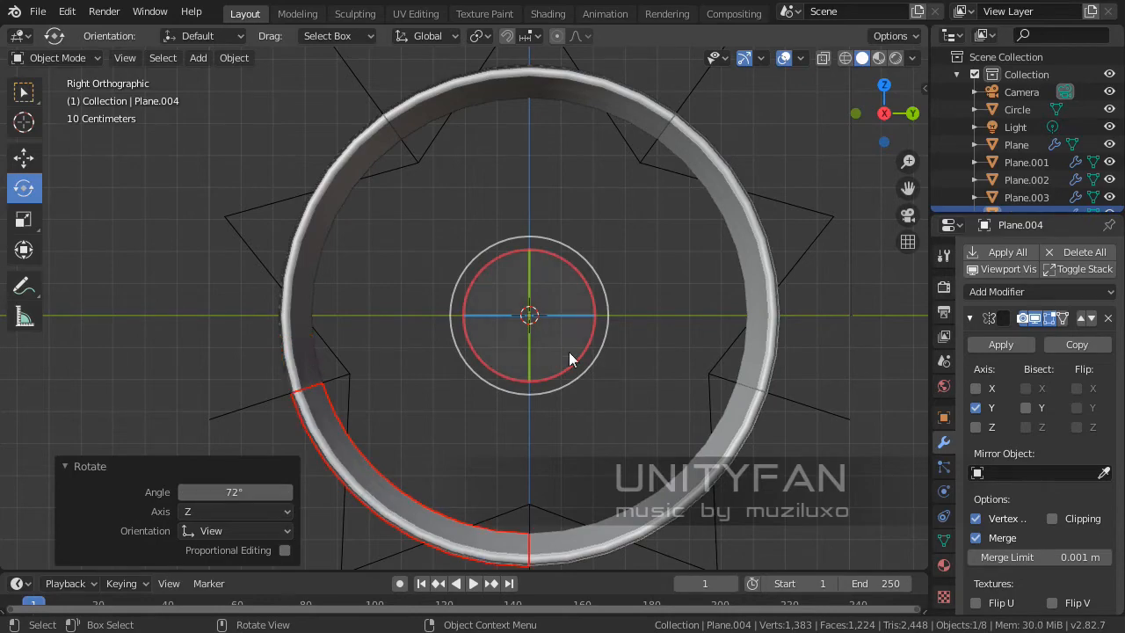
# - Make a linked duplicate in place of the lower rim section on the negative Y side
pyautogui.moveTo(565, 283); pyautogui.dragTo(431, 384, button='middle')
pyautogui.press('KP_5')
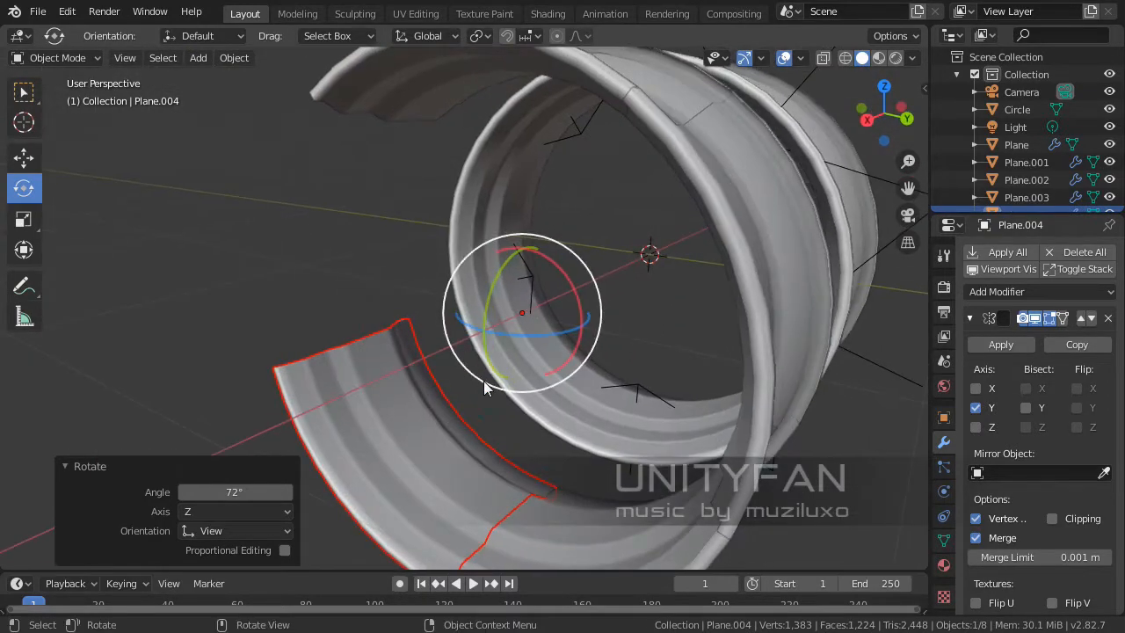
pyautogui.hotkey('shift', 'd')
pyautogui.press('Escape')
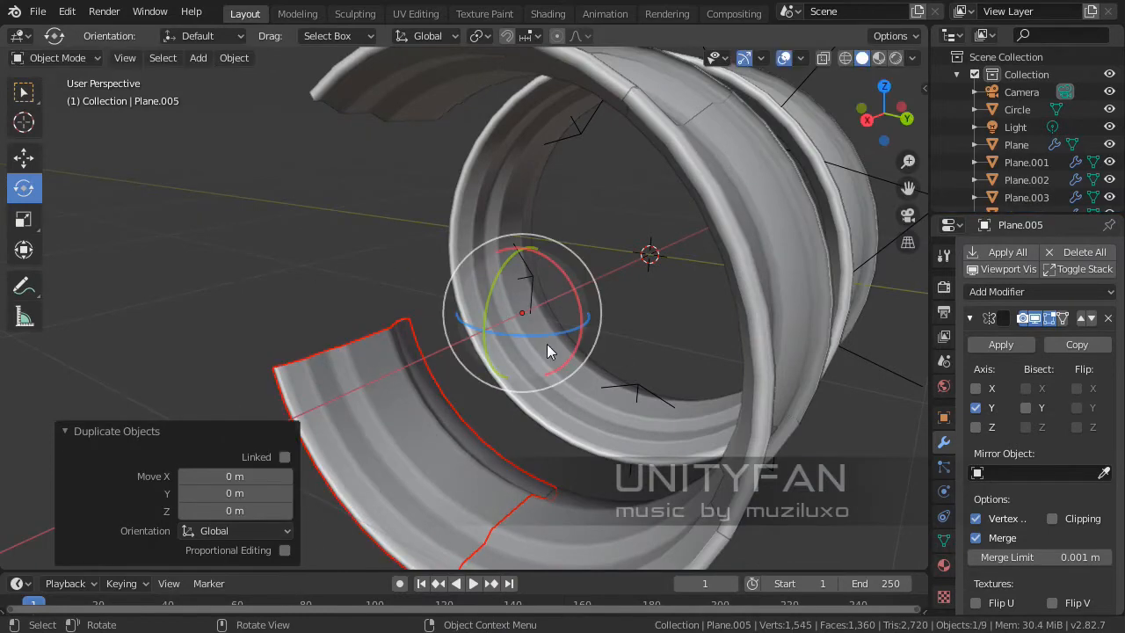
pyautogui.press('KP_3')
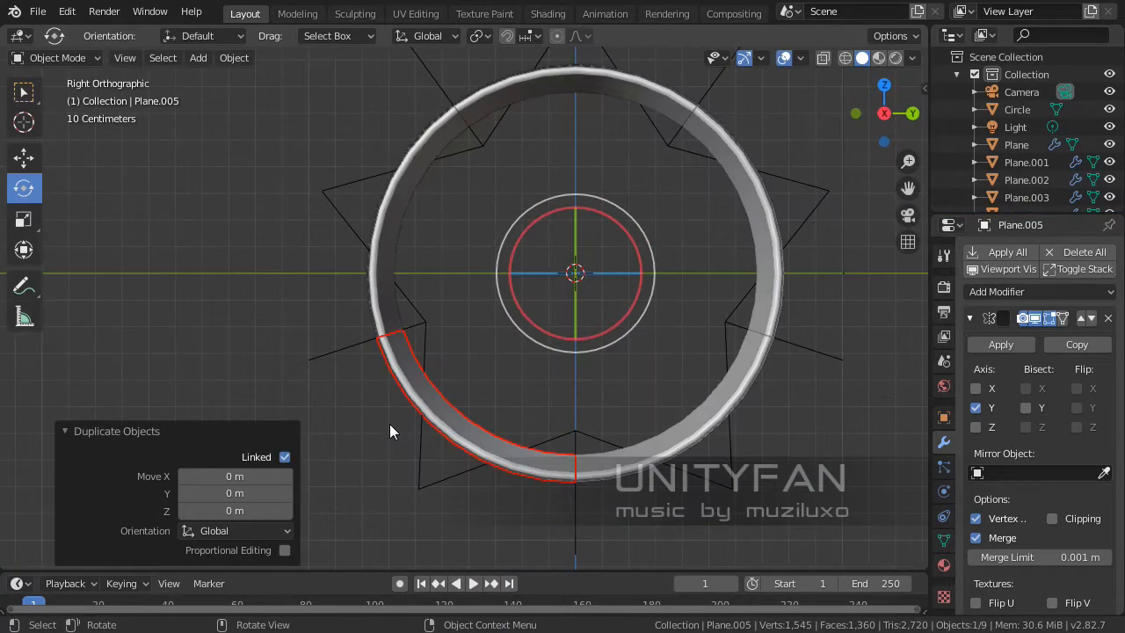
# - Rotate the newest linked copy by -72° about the global X axis to close the remaining gap in the rim
pyautogui.moveTo(620, 269); pyautogui.dragTo(641, 351)
pyautogui.click(290, 491)
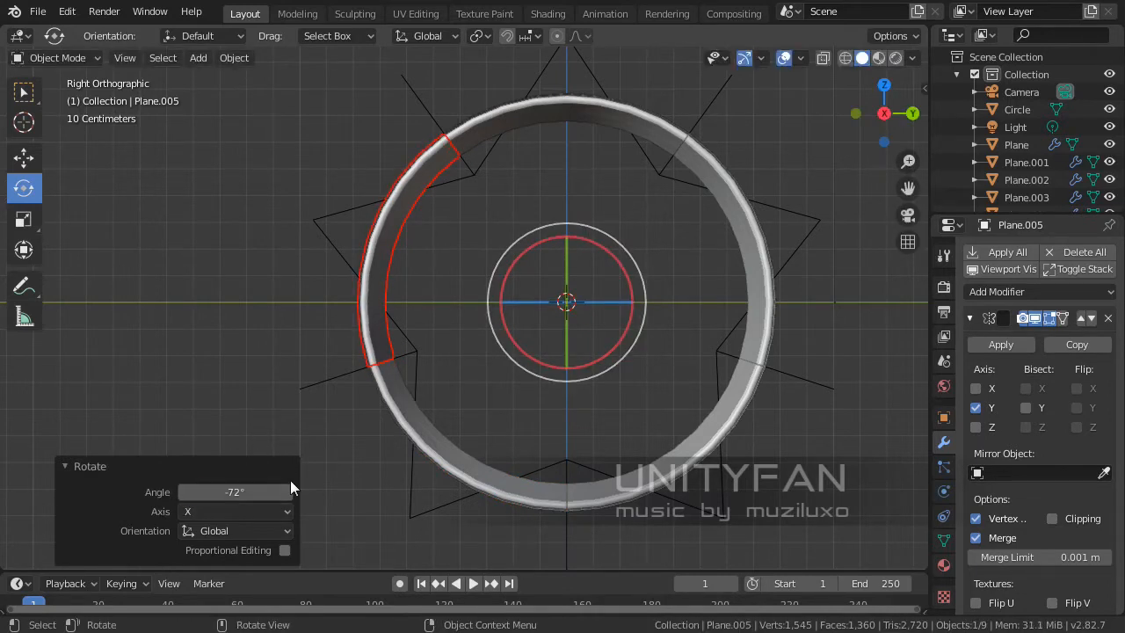
pyautogui.click(119, 458)
pyautogui.moveTo(488, 424); pyautogui.dragTo(612, 162, button='middle')
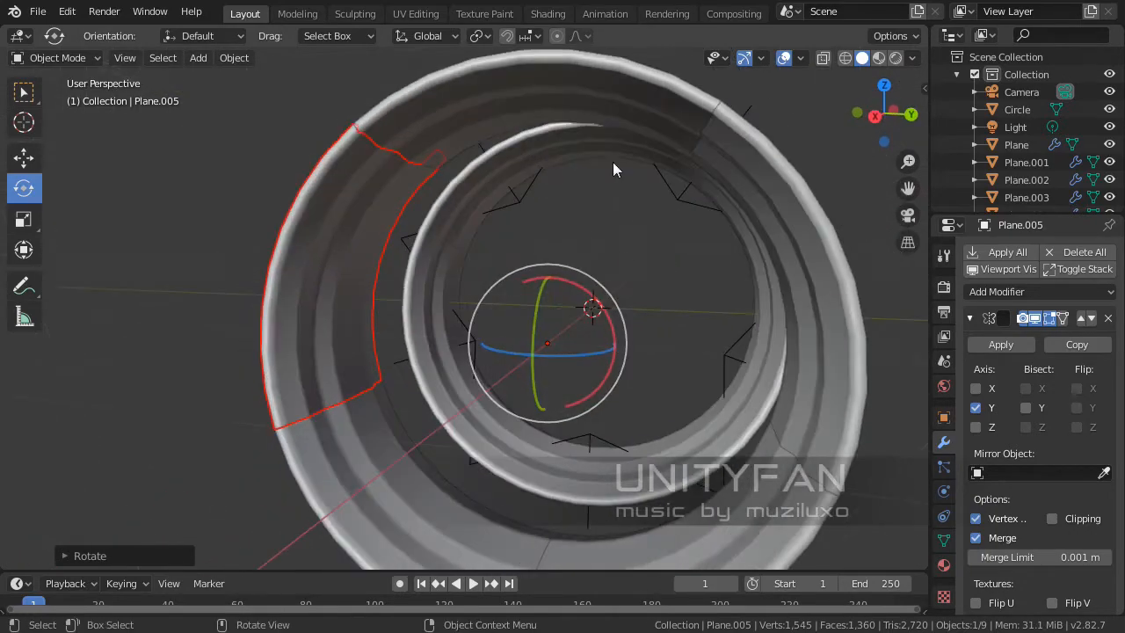
# - Knife a cut across the two face columns next to the mirror plane in the top section's innermost wide band
pyautogui.click(623, 104)
pyautogui.moveTo(623, 101); pyautogui.dragTo(102, 78, button='middle')
pyautogui.press('Tab')
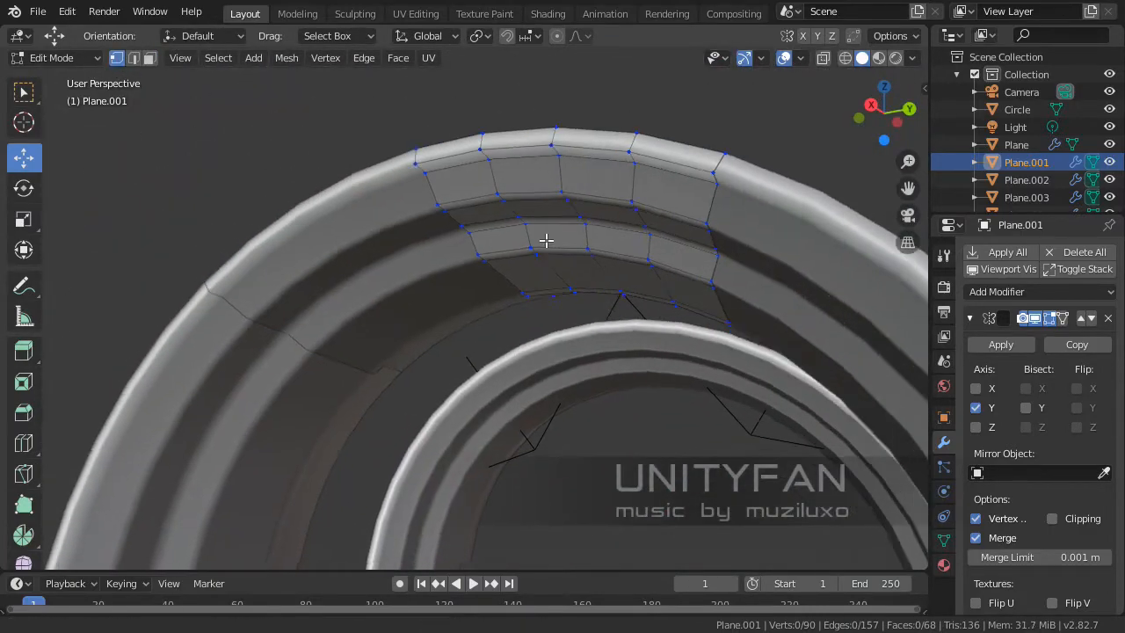
pyautogui.moveTo(545, 238); pyautogui.dragTo(586, 203, button='middle')
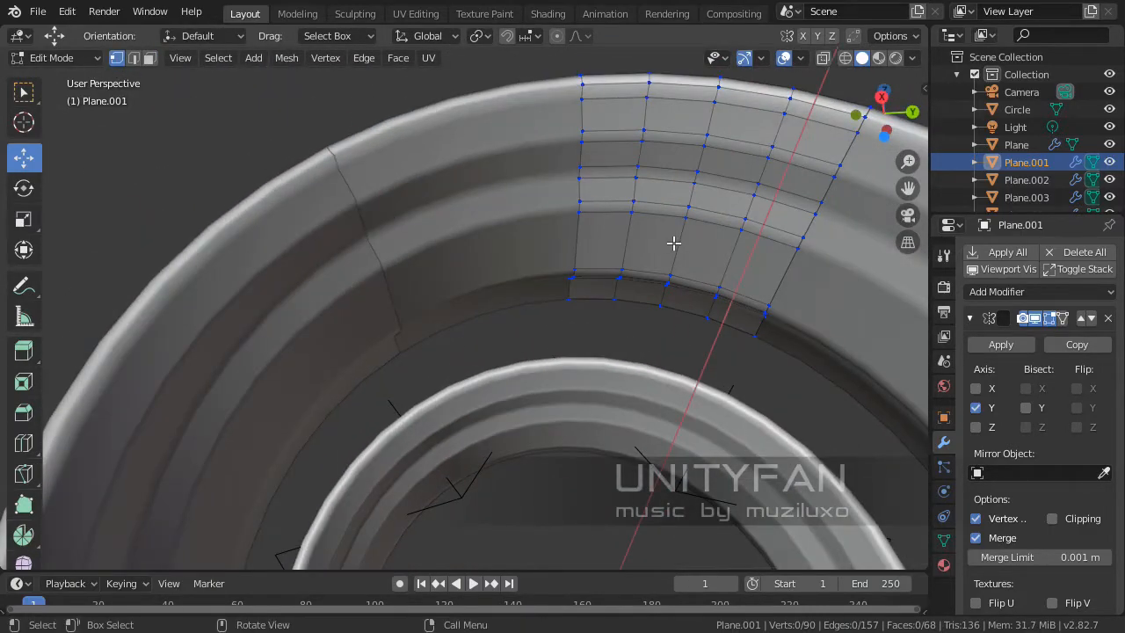
pyautogui.scroll(-4, 673, 243)
pyautogui.moveTo(674, 243); pyautogui.dragTo(572, 350, button='middle')
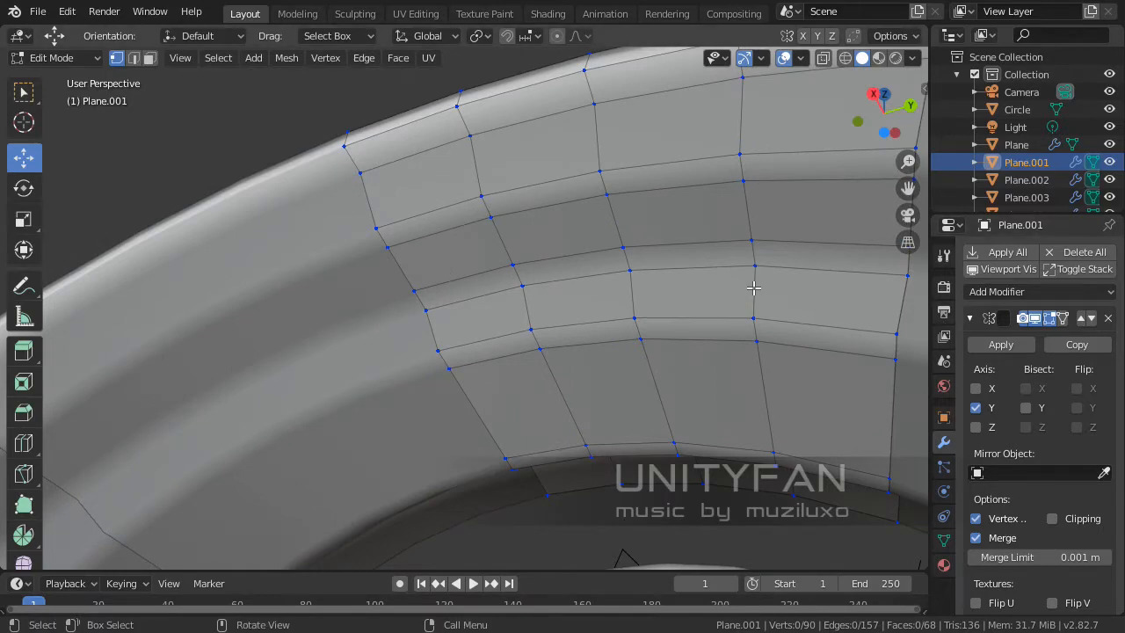
pyautogui.moveTo(754, 287); pyautogui.dragTo(652, 324, button='middle')
pyautogui.press('k')
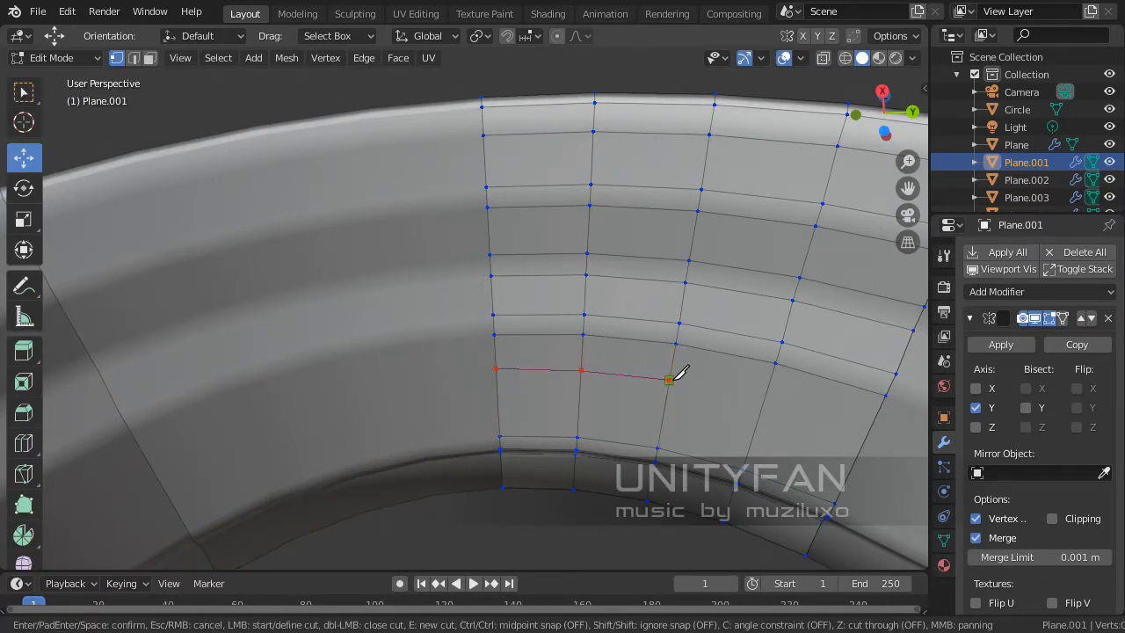
pyautogui.click(669, 379)
pyautogui.press('Return')
pyautogui.moveTo(677, 374); pyautogui.dragTo(711, 302, button='middle')
# - Extrude the five-row, two-column block of faces beyond the new cut and move it down along Z towards the wheel centre as a spoke
pyautogui.click(149, 57)
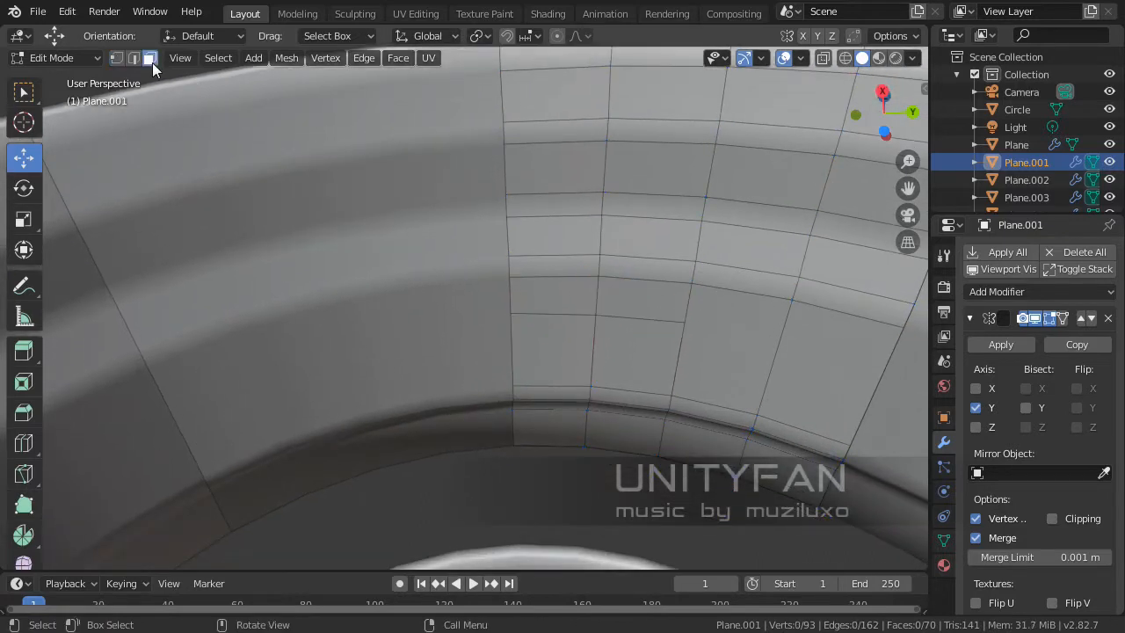
pyautogui.moveTo(519, 206); pyautogui.dragTo(542, 256, button='middle')
pyautogui.click(540, 291)
pyautogui.keyDown('shift'); pyautogui.click(624, 264); pyautogui.keyUp('shift')
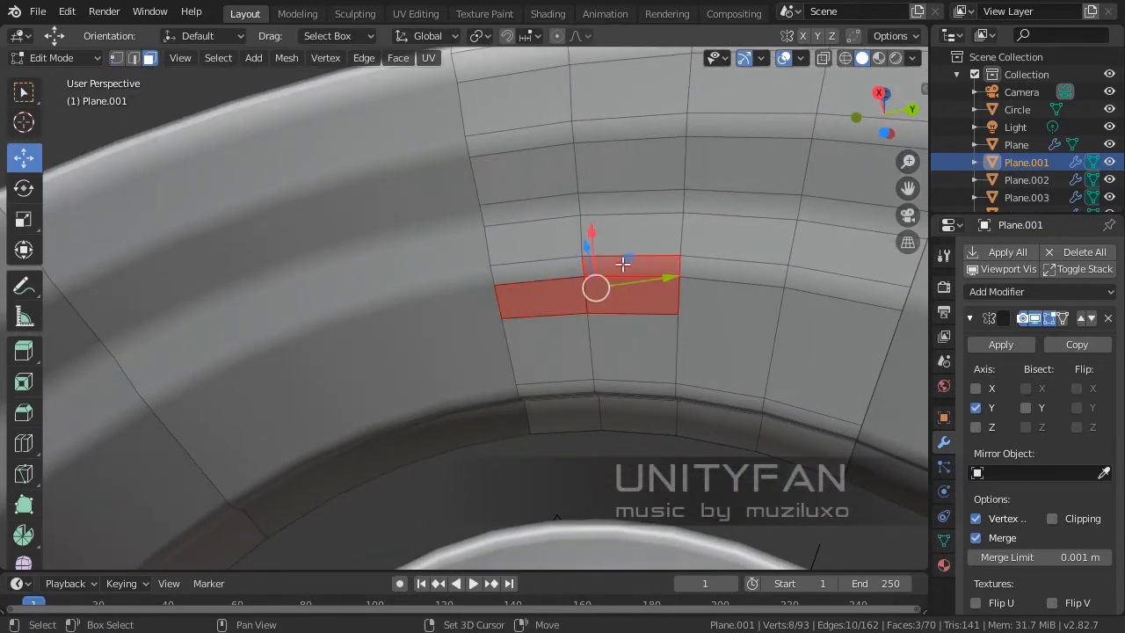
pyautogui.keyDown('shift'); pyautogui.click(561, 274); pyautogui.keyUp('shift')
pyautogui.keyDown('shift'); pyautogui.click(627, 242); pyautogui.keyUp('shift')
pyautogui.keyDown('shift'); pyautogui.click(568, 240); pyautogui.keyUp('shift')
pyautogui.keyDown('shift'); pyautogui.click(625, 196); pyautogui.keyUp('shift')
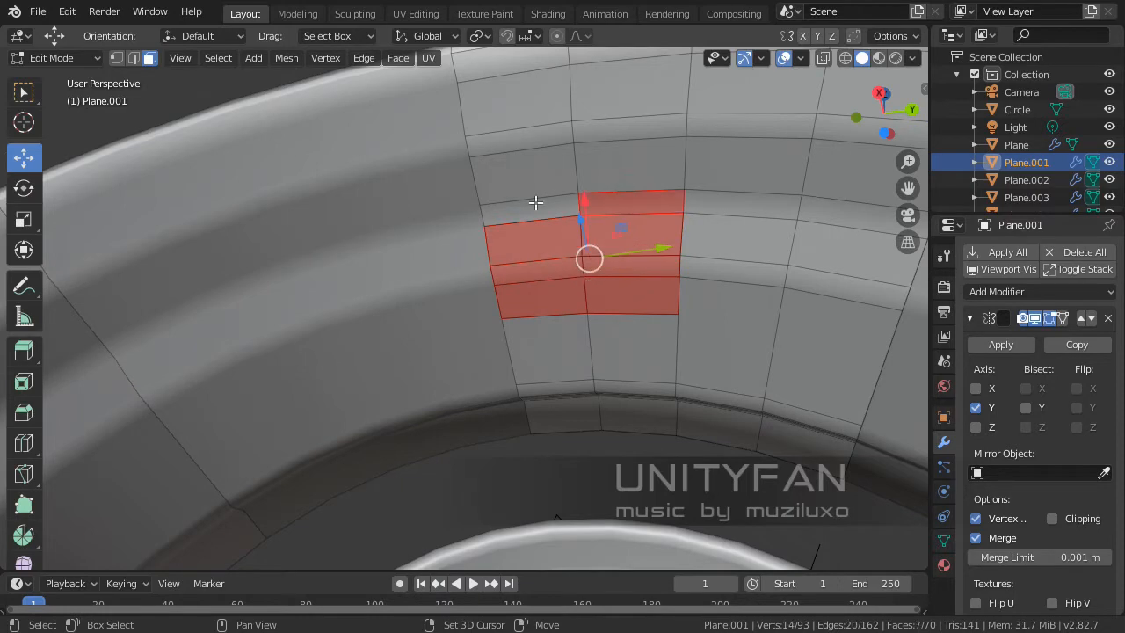
pyautogui.keyDown('shift'); pyautogui.click(535, 201); pyautogui.keyUp('shift')
pyautogui.keyDown('shift'); pyautogui.click(583, 170); pyautogui.keyUp('shift')
pyautogui.keyDown('shift'); pyautogui.click(530, 173); pyautogui.keyUp('shift')
pyautogui.moveTo(530, 173); pyautogui.dragTo(650, 217, button='middle')
pyautogui.press('e')
pyautogui.click(615, 141)
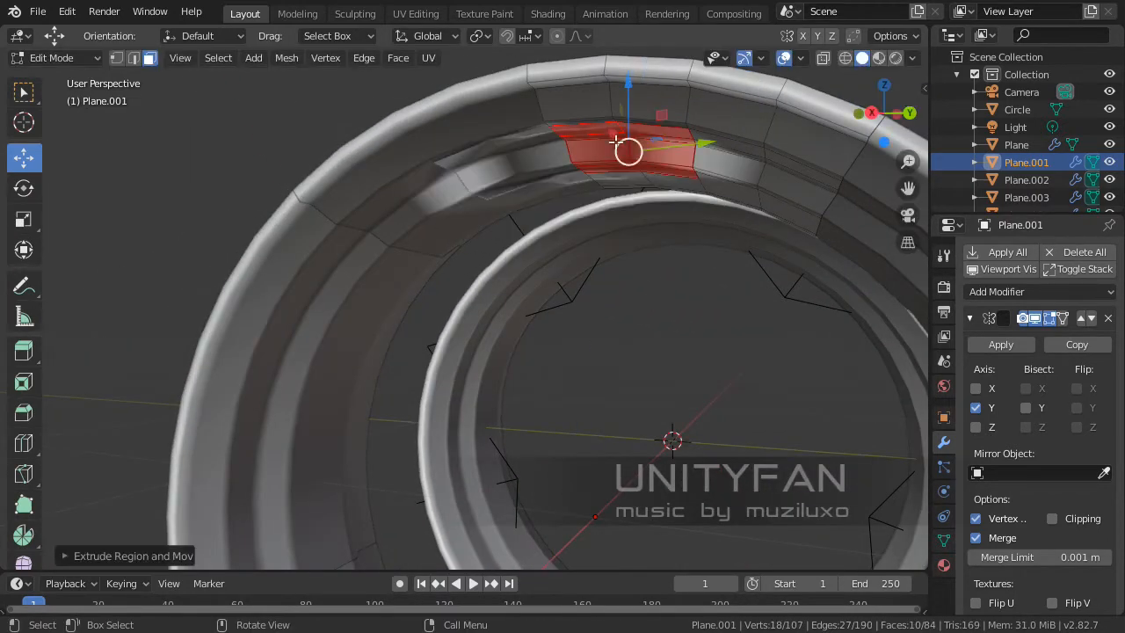
pyautogui.press('g')
pyautogui.press('z')
pyautogui.click(630, 289)
# - Delete the five interior side faces of the extruded spoke that lie on the mirror plane
pyautogui.moveTo(630, 289); pyautogui.dragTo(620, 388, button='middle')
pyautogui.moveTo(669, 318); pyautogui.dragTo(602, 194, button='middle')
pyautogui.click(590, 225)
pyautogui.scroll(3, 571, 279)
pyautogui.moveTo(571, 278); pyautogui.dragTo(666, 306, button='middle')
pyautogui.keyDown('shift'); pyautogui.click(668, 308); pyautogui.keyUp('shift')
pyautogui.keyDown('shift'); pyautogui.click(633, 304); pyautogui.keyUp('shift')
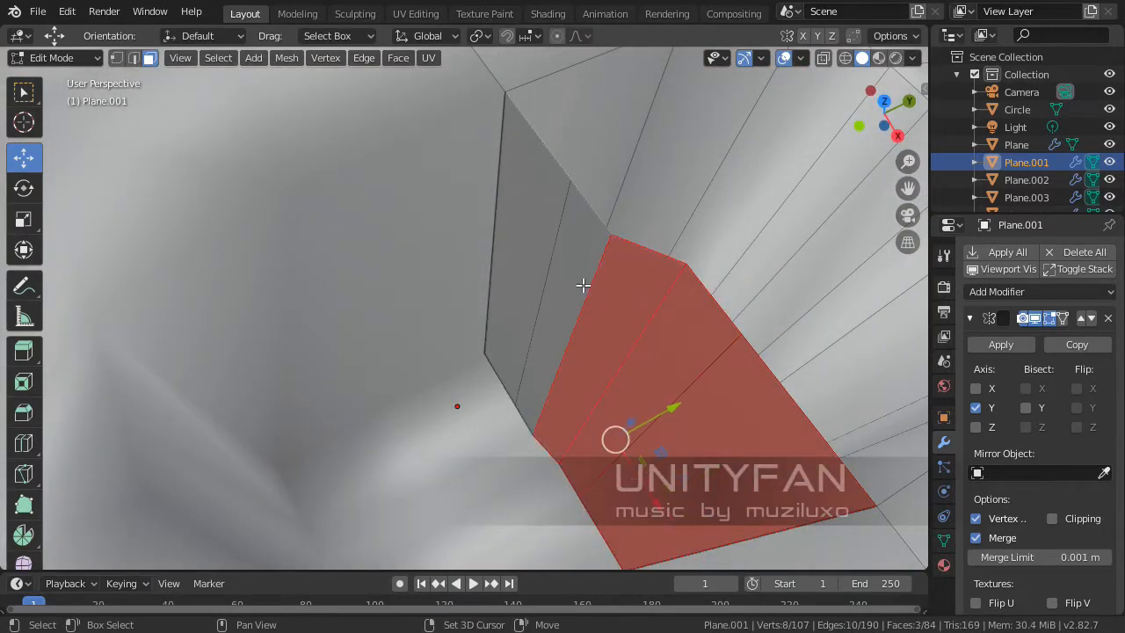
pyautogui.keyDown('shift'); pyautogui.click(573, 277); pyautogui.keyUp('shift')
pyautogui.keyDown('shift'); pyautogui.click(539, 255); pyautogui.keyUp('shift')
pyautogui.press('x')
pyautogui.click(539, 255)
pyautogui.moveTo(539, 254); pyautogui.dragTo(549, 187, button='middle')
pyautogui.scroll(-2, 572, 141)
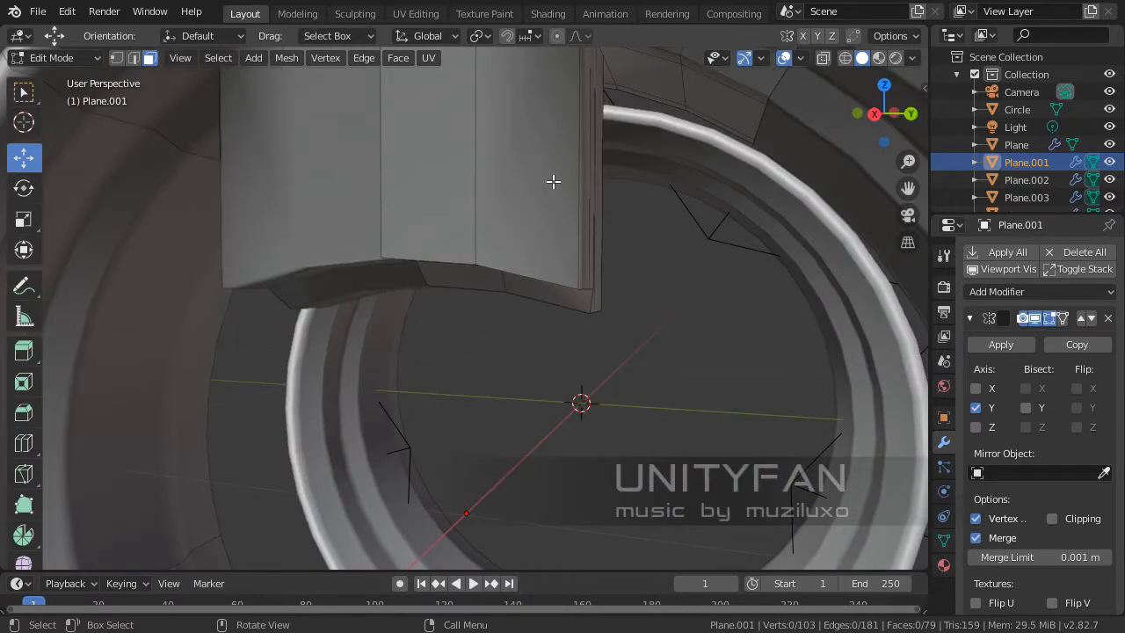
# - In right wireframe view, move the middle vertices of the spoke's inner end towards the mirror plane and level them with the centre vertices
pyautogui.press('KP_3')
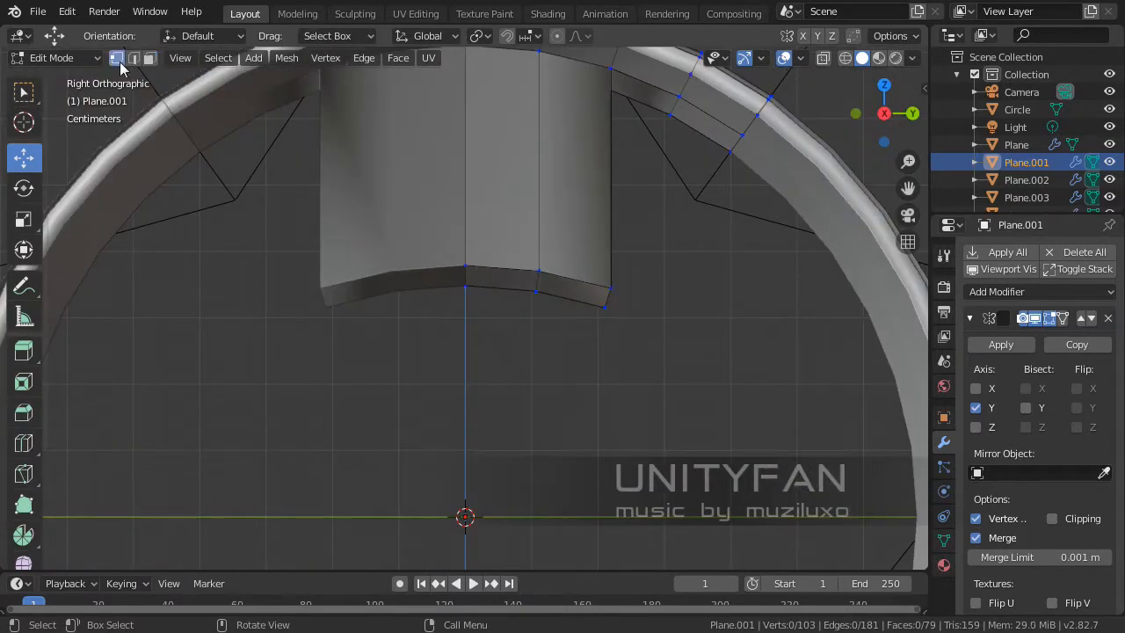
pyautogui.press('z')
pyautogui.click(401, 328)
pyautogui.scroll(2, 588, 348)
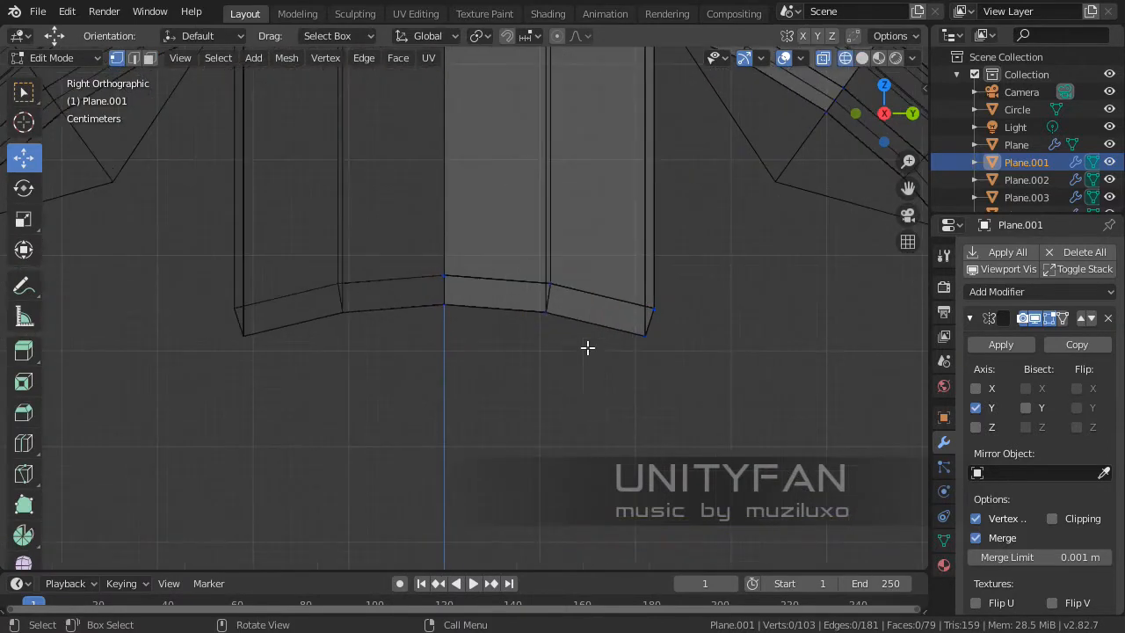
pyautogui.moveTo(668, 328); pyautogui.dragTo(625, 292)
pyautogui.moveTo(580, 370); pyautogui.dragTo(526, 257)
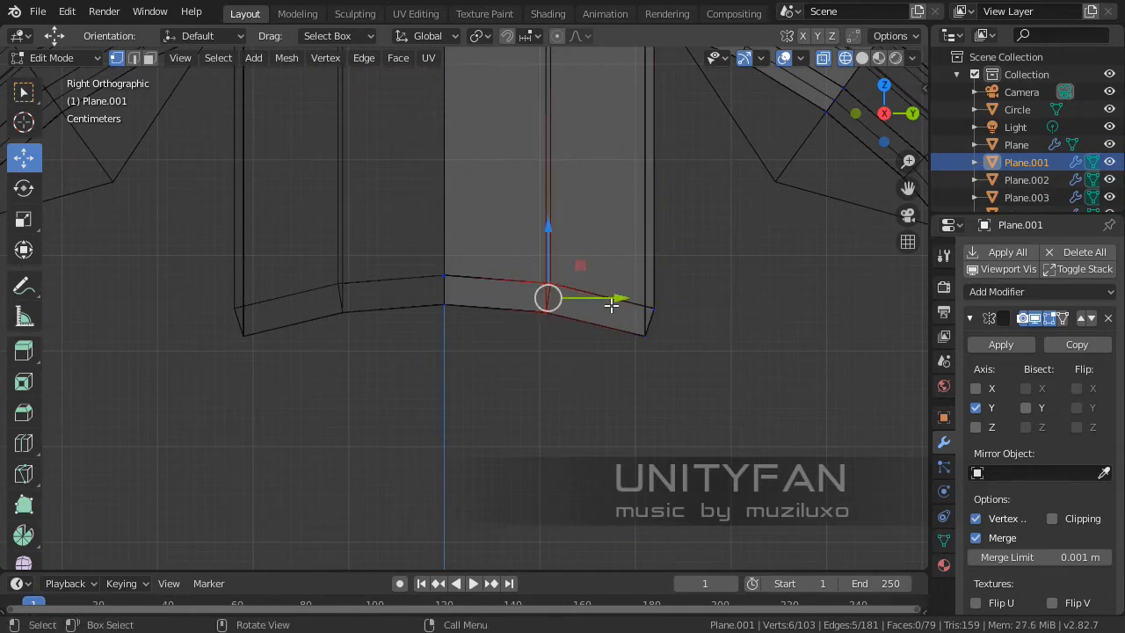
pyautogui.scroll(2, 611, 302)
pyautogui.moveTo(627, 295); pyautogui.dragTo(555, 267)
# - Move the outer corner vertices of the spoke's inner end inward and up so the spoke tapers
pyautogui.keyDown('shift'); pyautogui.moveTo(695, 331); pyautogui.dragTo(658, 374, button='middle'); pyautogui.keyUp('shift')
pyautogui.moveTo(745, 436); pyautogui.dragTo(647, 341)
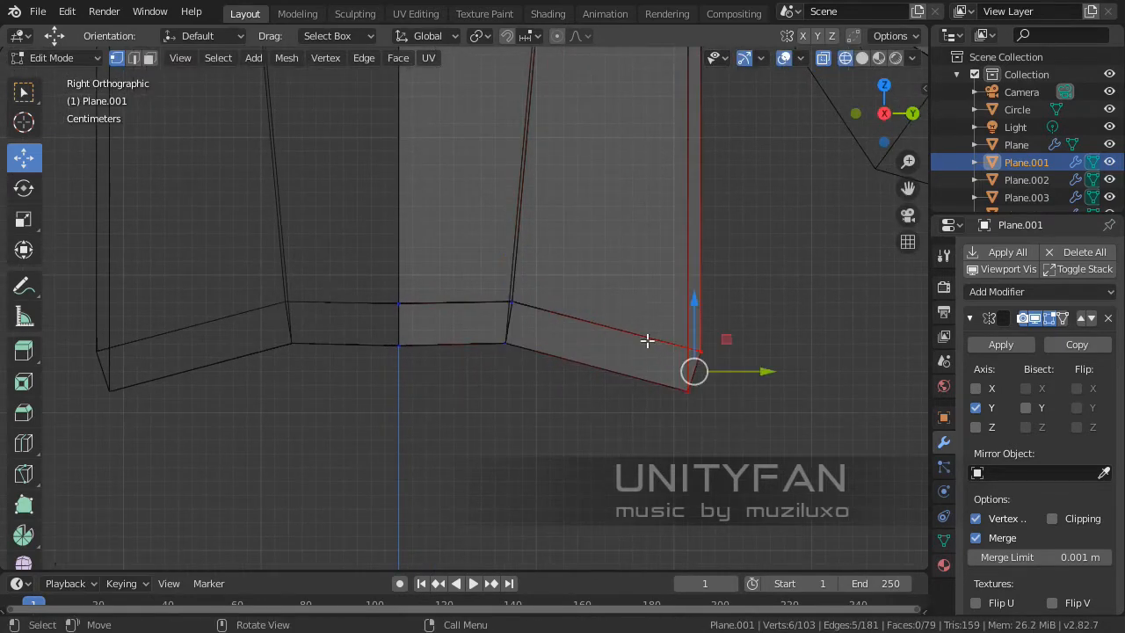
pyautogui.moveTo(695, 370); pyautogui.dragTo(457, 231)
# - Lower the spoke's whole inner end along Z towards the wheel centre and return to Object Mode in solid shading
pyautogui.scroll(-4, 610, 366)
pyautogui.moveTo(527, 190); pyautogui.dragTo(528, 336)
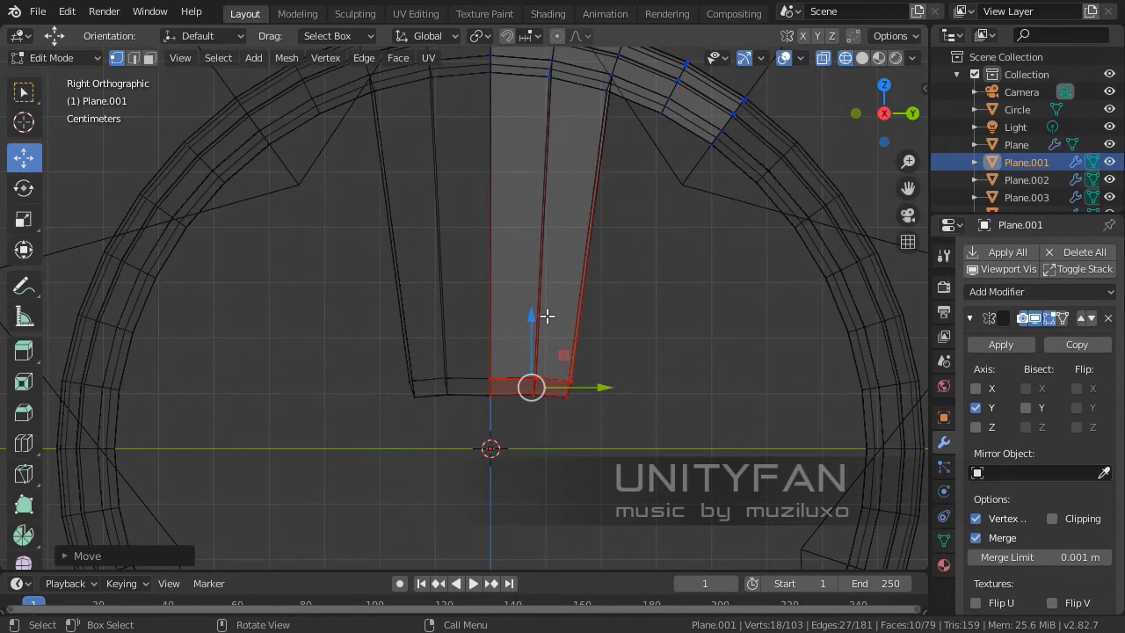
pyautogui.moveTo(547, 316)
pyautogui.mouseDown(button='middle')
pyautogui.moveTo(510, 375)
pyautogui.moveTo(711, 370)
pyautogui.moveTo(707, 272)
pyautogui.moveTo(572, 319)
pyautogui.moveTo(515, 427)
pyautogui.moveTo(892, 472)
pyautogui.mouseUp(button='middle')
pyautogui.press('z')
pyautogui.click(649, 370)
pyautogui.press('Tab')
pyautogui.click(776, 444)
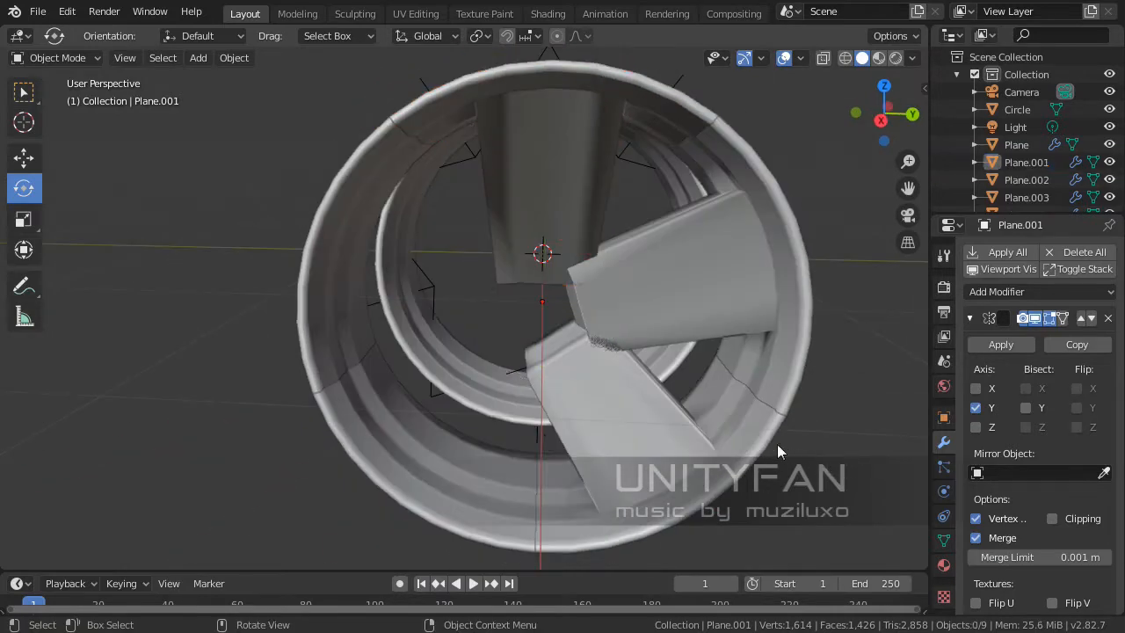
# - Delete the two rim sections without spokes on the negative Y side
pyautogui.moveTo(777, 443); pyautogui.dragTo(553, 409, button='middle')
pyautogui.click(299, 396)
pyautogui.keyDown('shift'); pyautogui.click(255, 312); pyautogui.keyUp('shift')
pyautogui.press('x')
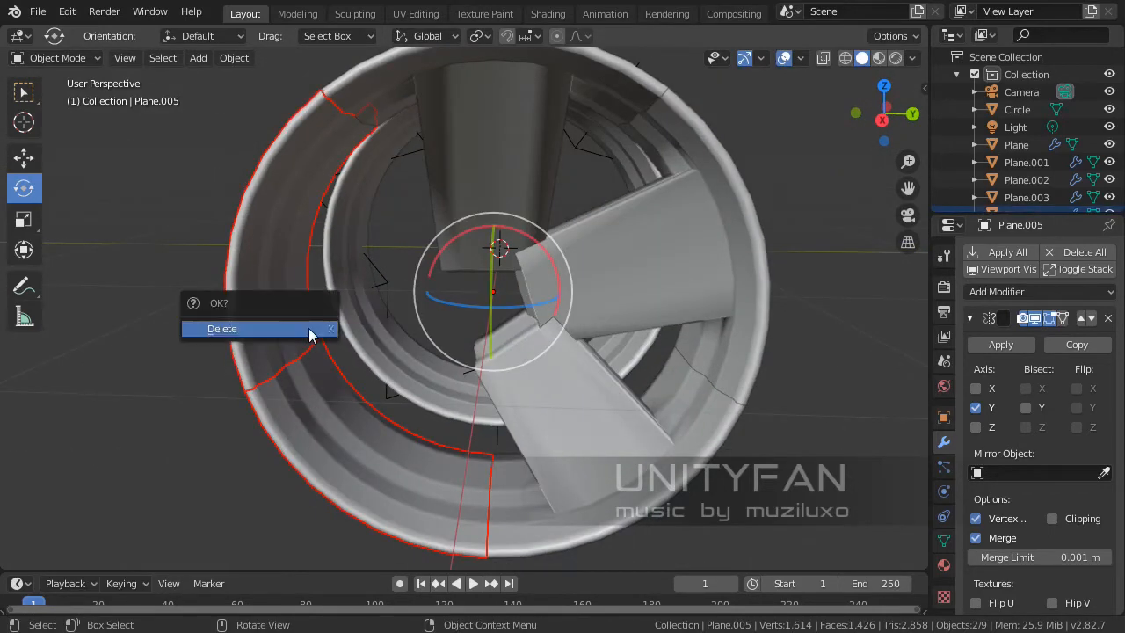
pyautogui.click(222, 328)
# - Duplicate the lower positive Y spoke section in place and rotate the copy by -72° about the global X axis
pyautogui.moveTo(623, 360); pyautogui.dragTo(571, 373, button='middle')
pyautogui.click(584, 376)
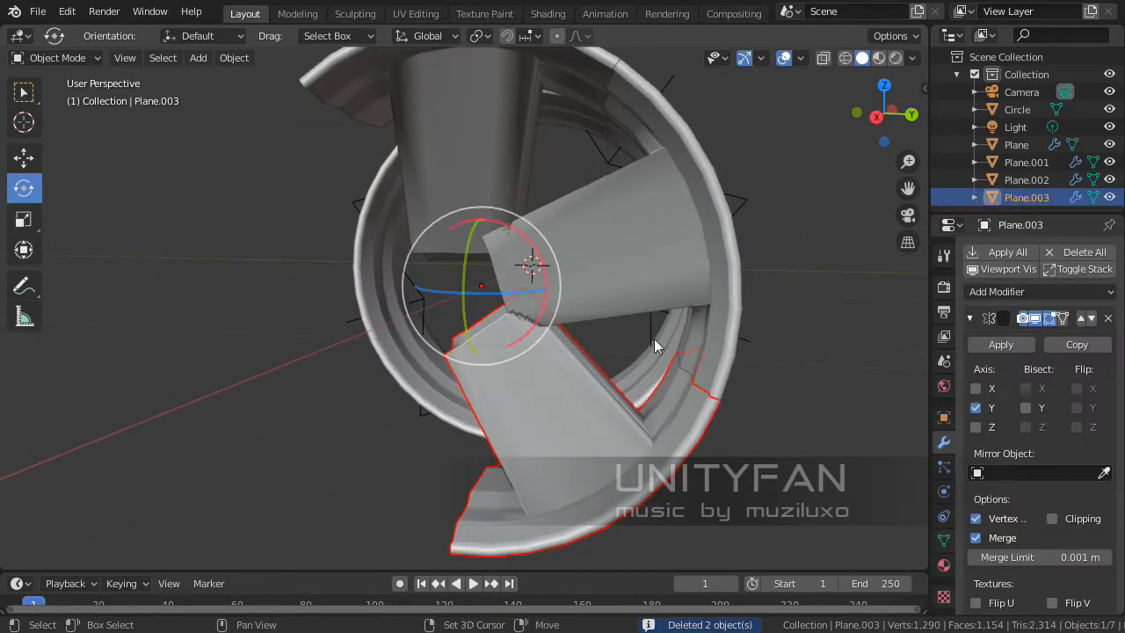
pyautogui.hotkey('shift', 'd')
pyautogui.rightClick(577, 297)
pyautogui.moveTo(518, 237); pyautogui.dragTo(572, 327)
pyautogui.click(92, 557)
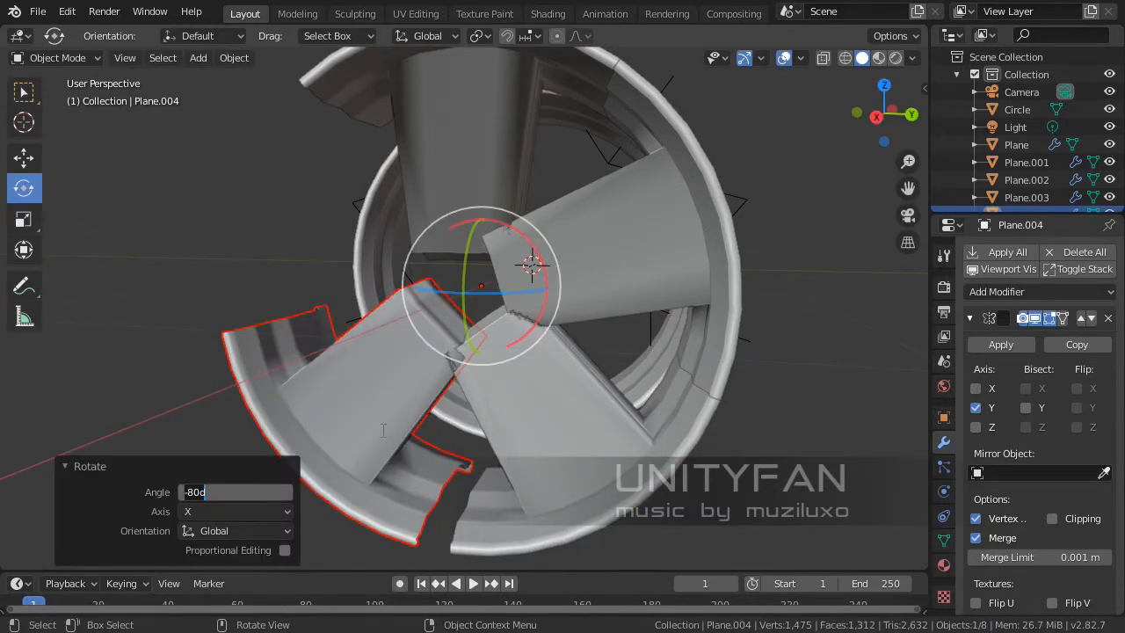
pyautogui.press('Return')
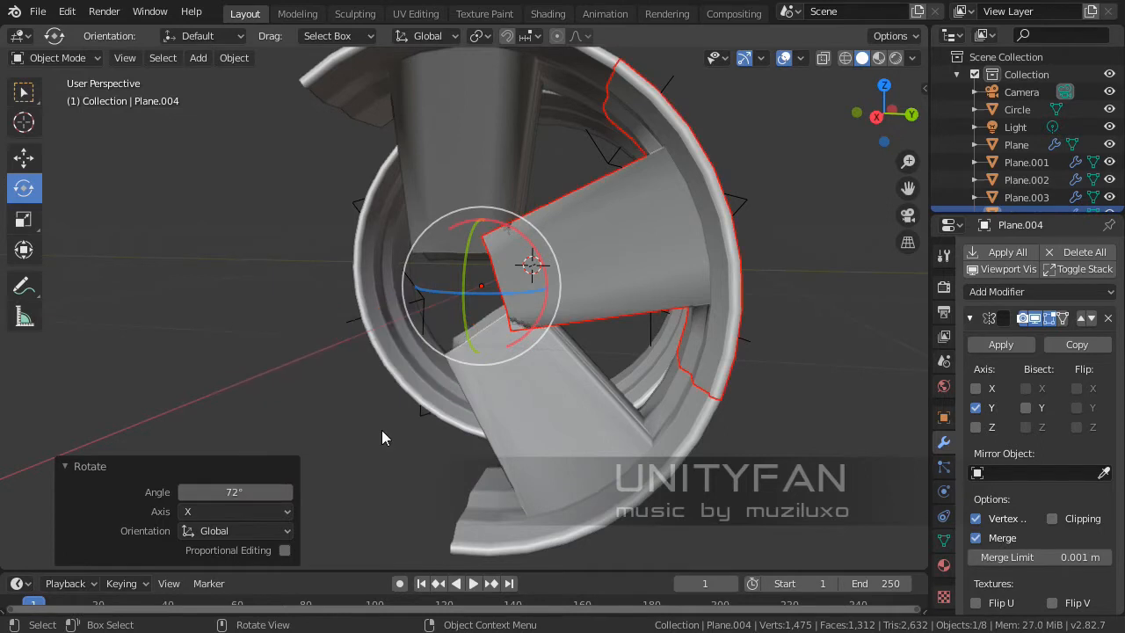
pyautogui.click(239, 491)
pyautogui.write('-72')
pyautogui.press('Return')
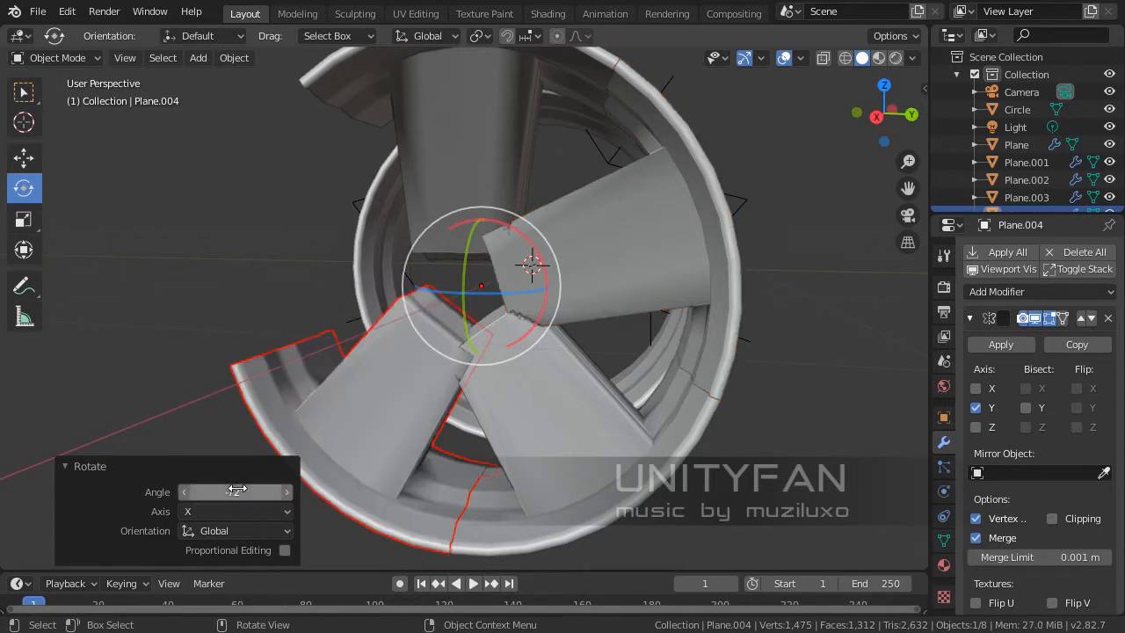
# - Delete the newly rotated spoke section copy on the negative Y side
pyautogui.keyDown('shift'); pyautogui.moveTo(475, 392); pyautogui.dragTo(556, 364, button='middle'); pyautogui.keyUp('shift')
pyautogui.press('x')
pyautogui.click(548, 366)
# - Make a linked duplicate of the lower positive Y spoke section in place and rotate it by -72° about global X
pyautogui.click(675, 410)
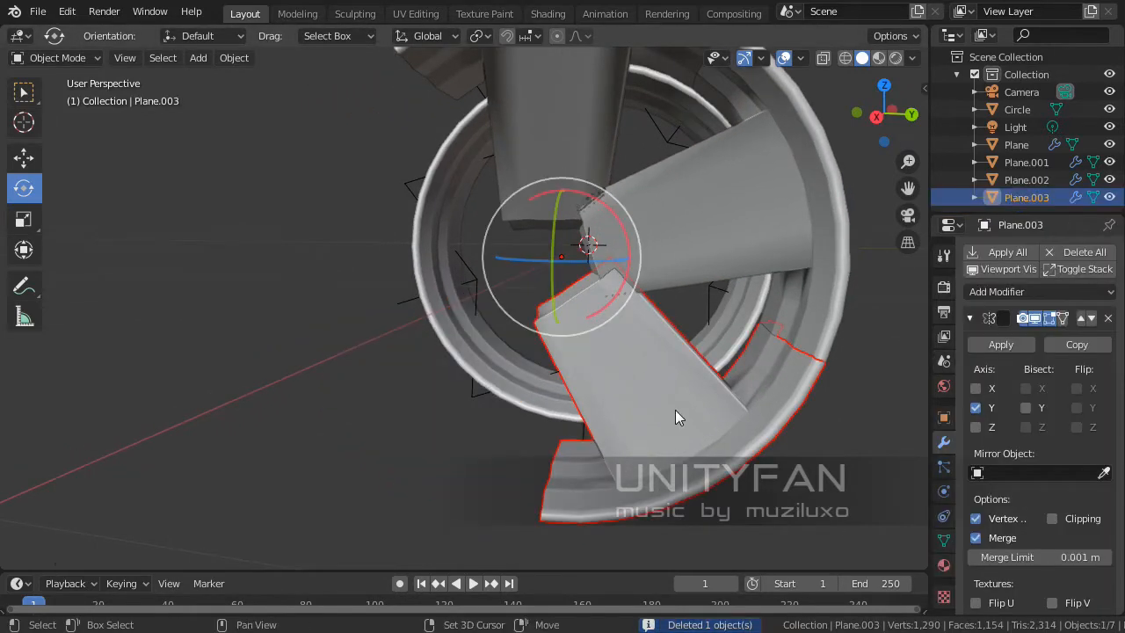
pyautogui.hotkey('shift', 'd')
pyautogui.press('Escape')
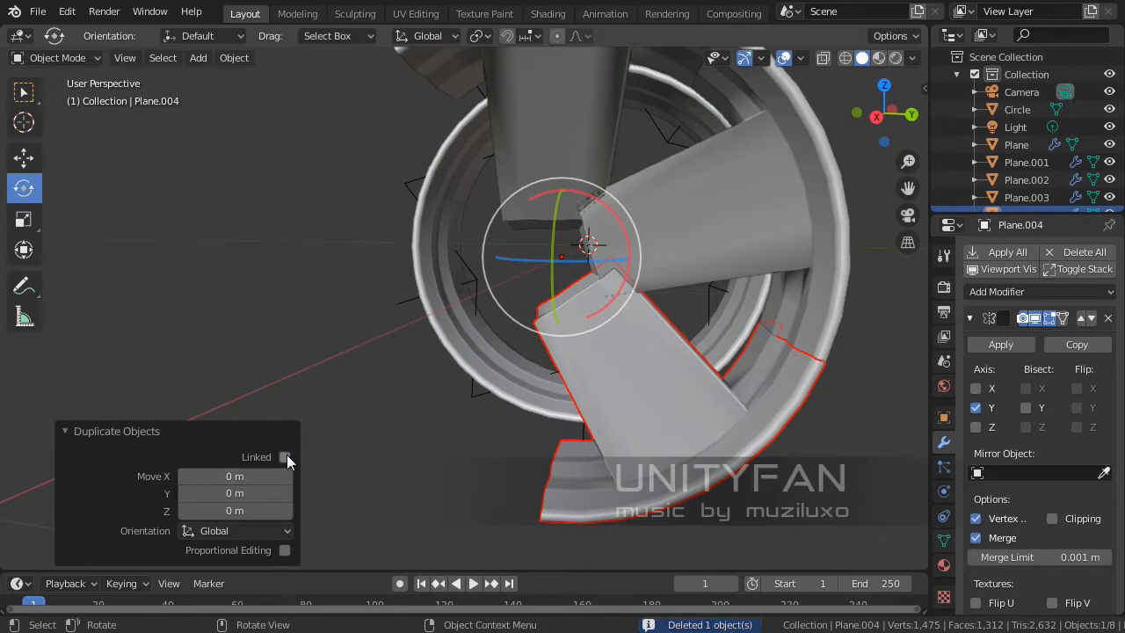
pyautogui.keyDown('ctrl'); pyautogui.moveTo(603, 231); pyautogui.dragTo(632, 298); pyautogui.keyUp('ctrl')
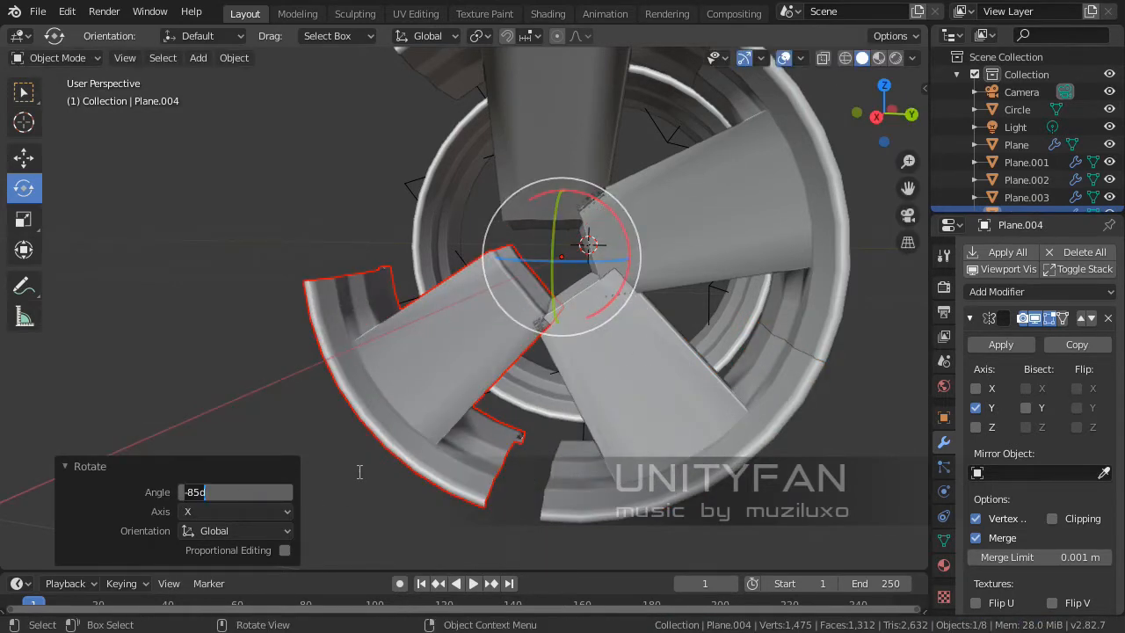
pyautogui.press('Return')
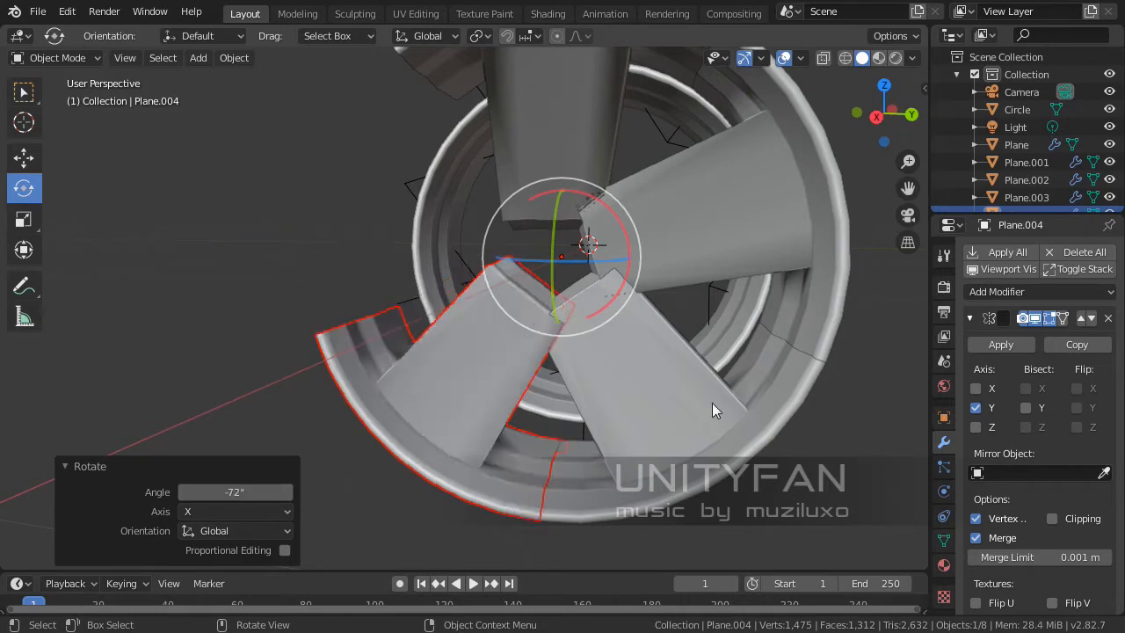
# - Make another linked duplicate of the newest section in place and rotate it by -72° about global X to close the wheel
pyautogui.moveTo(713, 410); pyautogui.dragTo(522, 410, button='middle')
pyautogui.hotkey('shift', 'd')
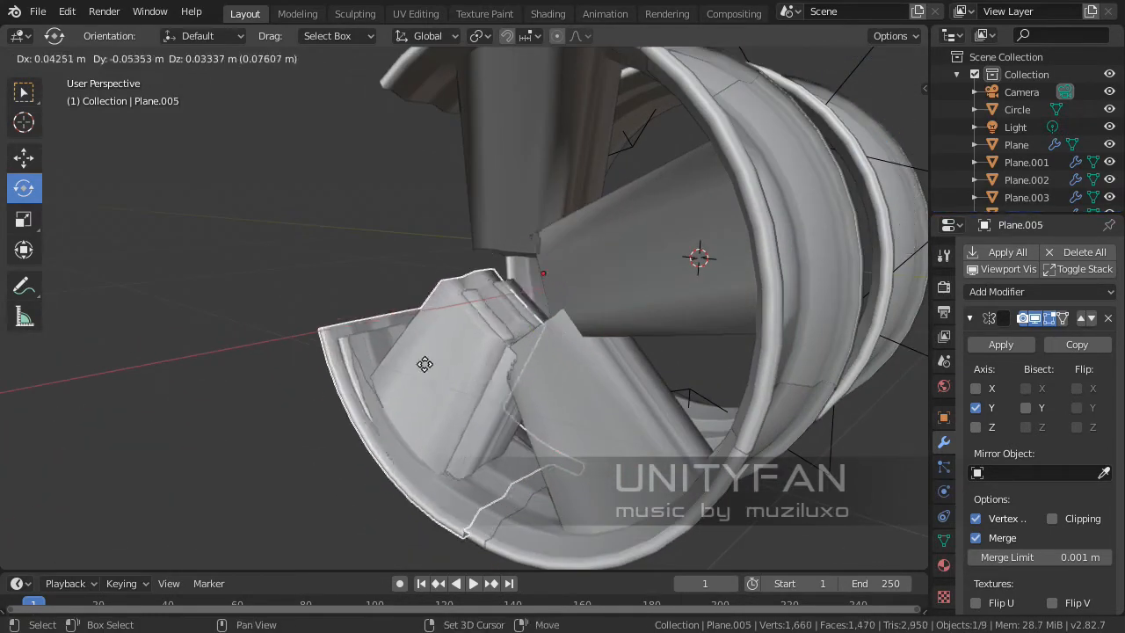
pyautogui.press('Escape')
pyautogui.moveTo(423, 378); pyautogui.dragTo(344, 452, button='middle')
pyautogui.moveTo(492, 395); pyautogui.dragTo(597, 324, button='middle')
pyautogui.press('r')
pyautogui.press('x')
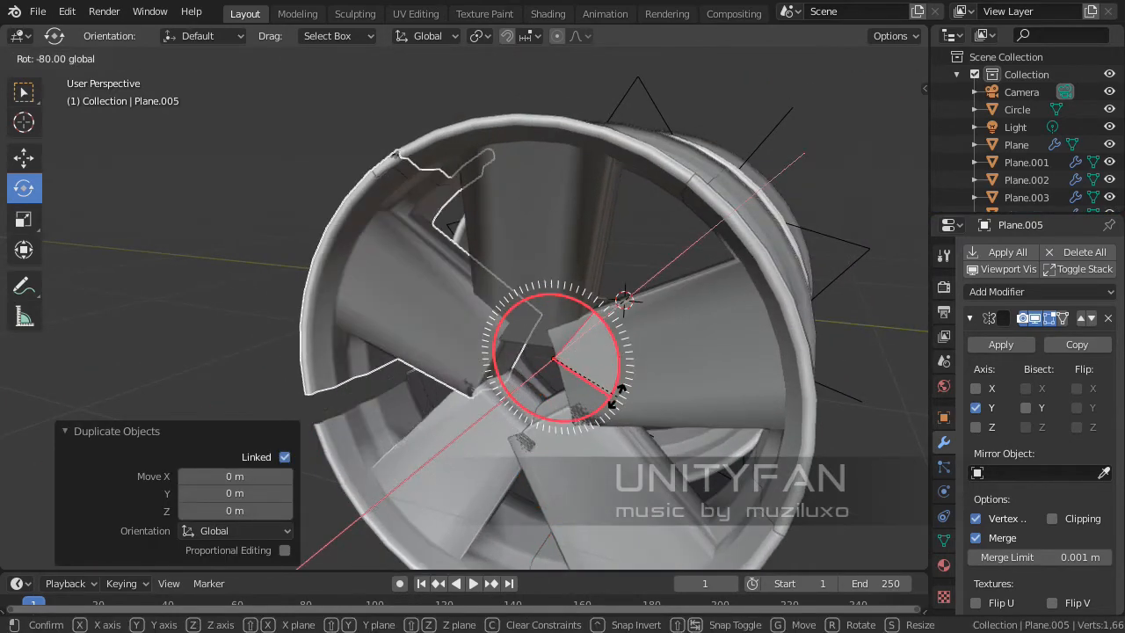
pyautogui.click(606, 400)
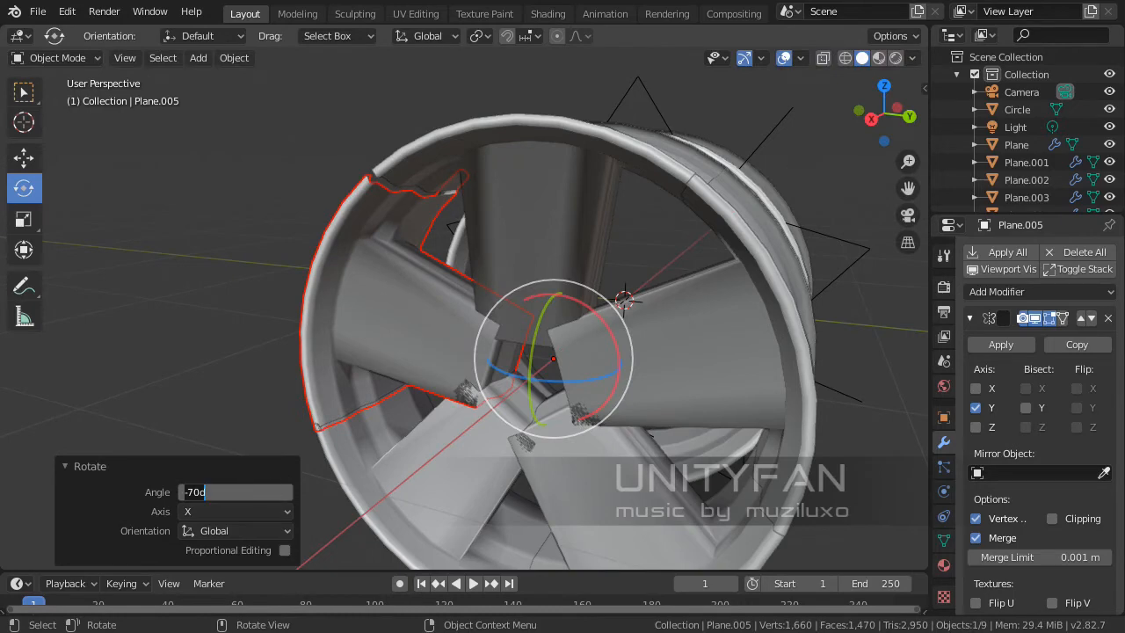
pyautogui.write('-72')
pyautogui.press('Return')
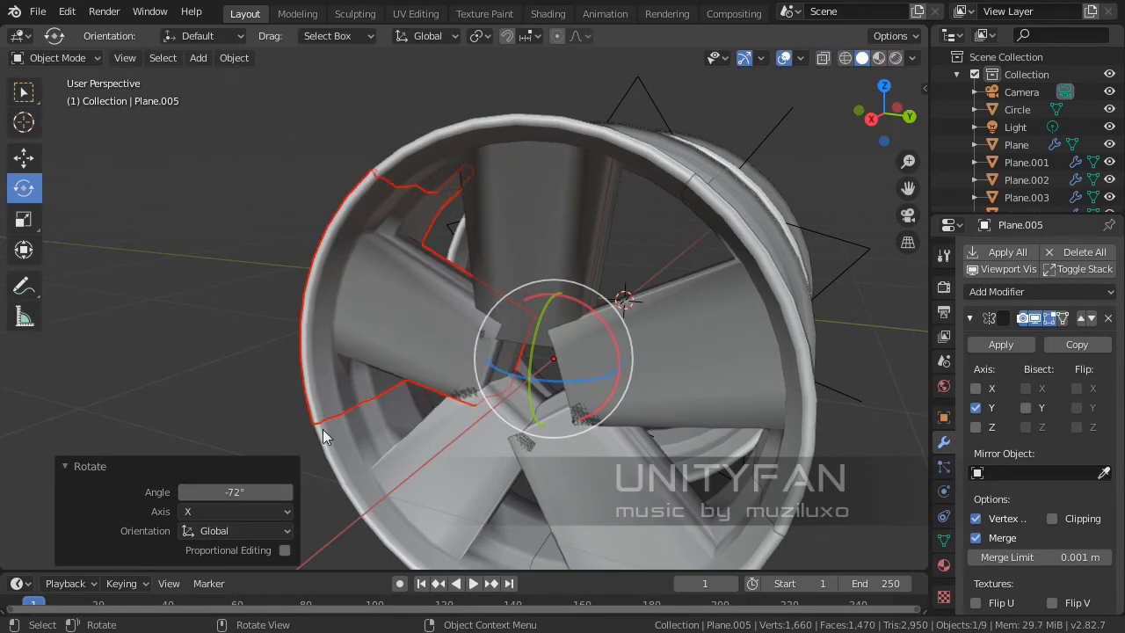
pyautogui.click(84, 465)
pyautogui.moveTo(301, 413); pyautogui.dragTo(399, 415, button='middle')
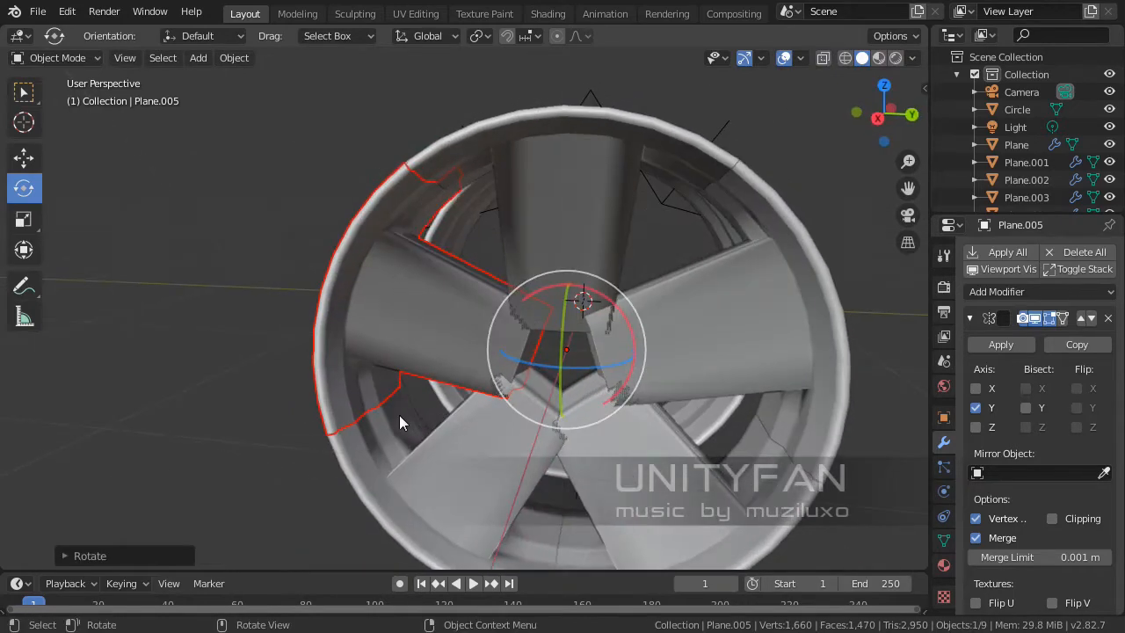
# - Activate the Move tool and select the top spoke section
pyautogui.moveTo(200, 323); pyautogui.dragTo(39, 184, button='middle')
pyautogui.click(24, 156)
pyautogui.moveTo(203, 281); pyautogui.dragTo(457, 313, button='middle')
pyautogui.click(467, 209)
pyautogui.moveTo(492, 213); pyautogui.dragTo(541, 259, button='middle')
pyautogui.scroll(6, 554, 260)
# - Display the wheel in wireframe shading from the left orthographic view, framed on the spoke ends around the hub
pyautogui.press('KP_1')
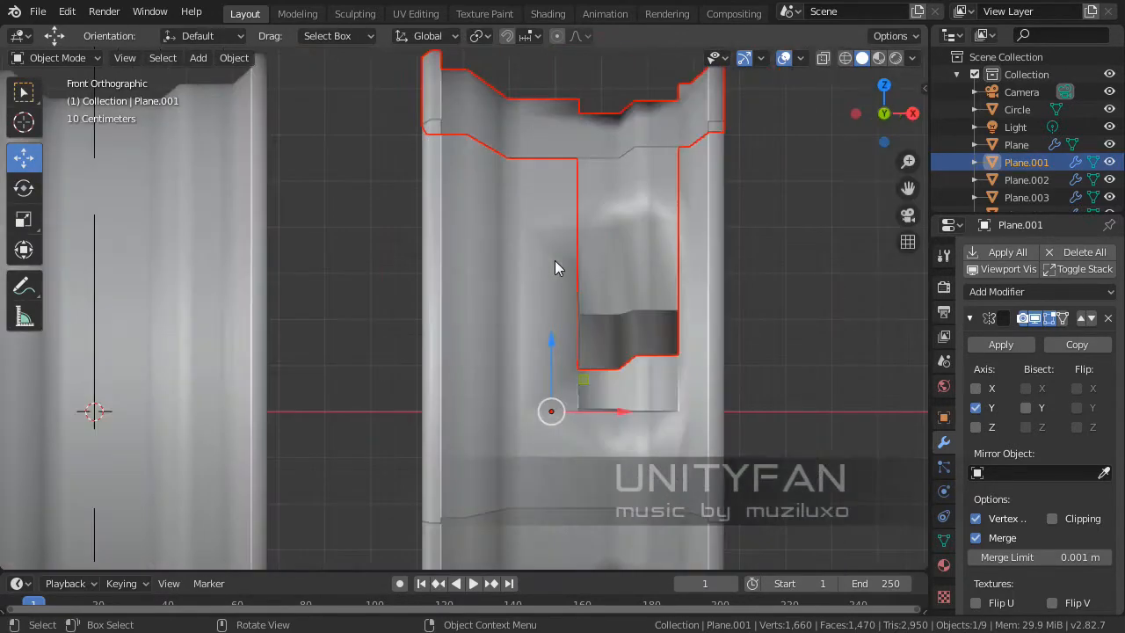
pyautogui.press('ctrl+KP_1')
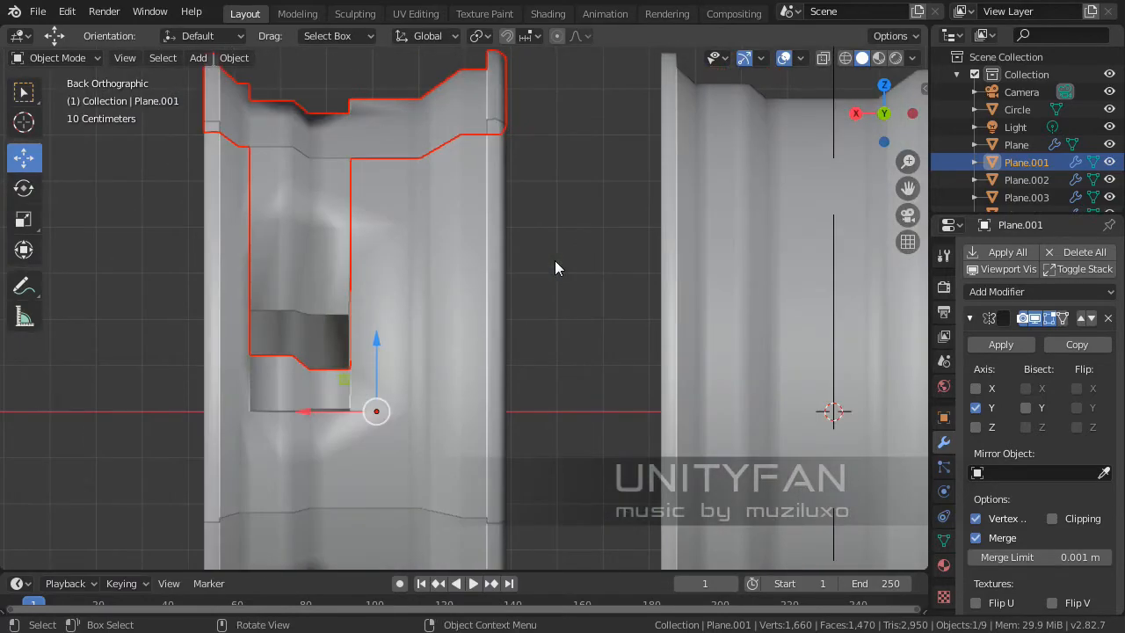
pyautogui.press('KP_1')
pyautogui.press('ctrl+KP_1')
pyautogui.press('KP_1')
pyautogui.press('ctrl+KP_3')
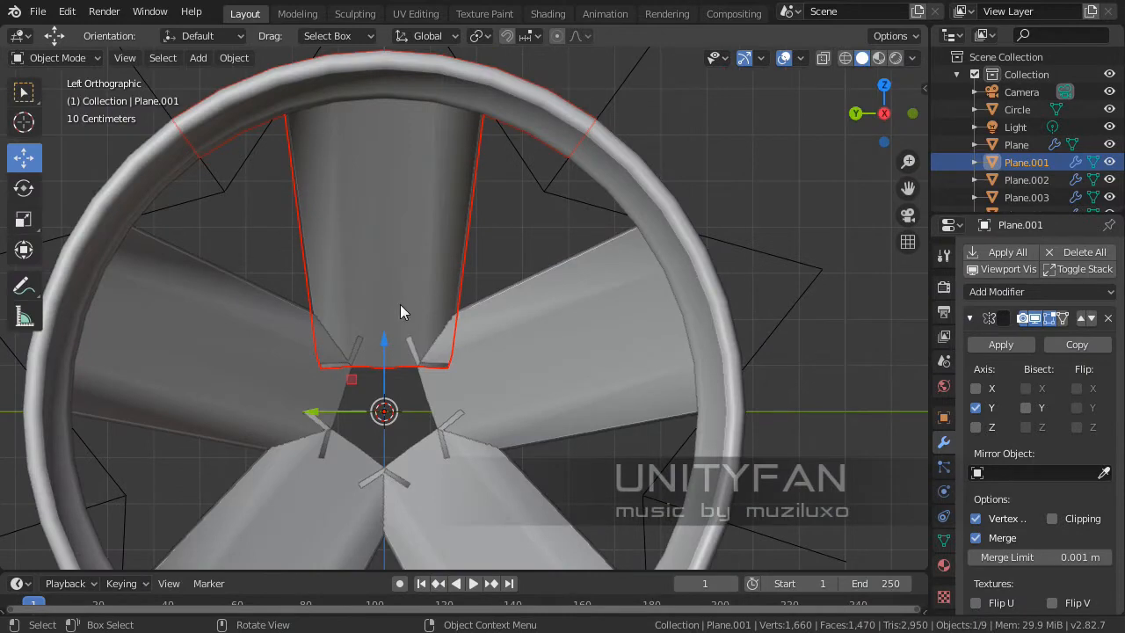
pyautogui.keyDown('shift'); pyautogui.moveTo(399, 306); pyautogui.dragTo(497, 219, button='middle'); pyautogui.keyUp('shift')
pyautogui.scroll(4, 521, 230)
pyautogui.keyDown('shift'); pyautogui.moveTo(543, 254); pyautogui.dragTo(558, 321, button='middle'); pyautogui.keyUp('shift')
pyautogui.press('z')
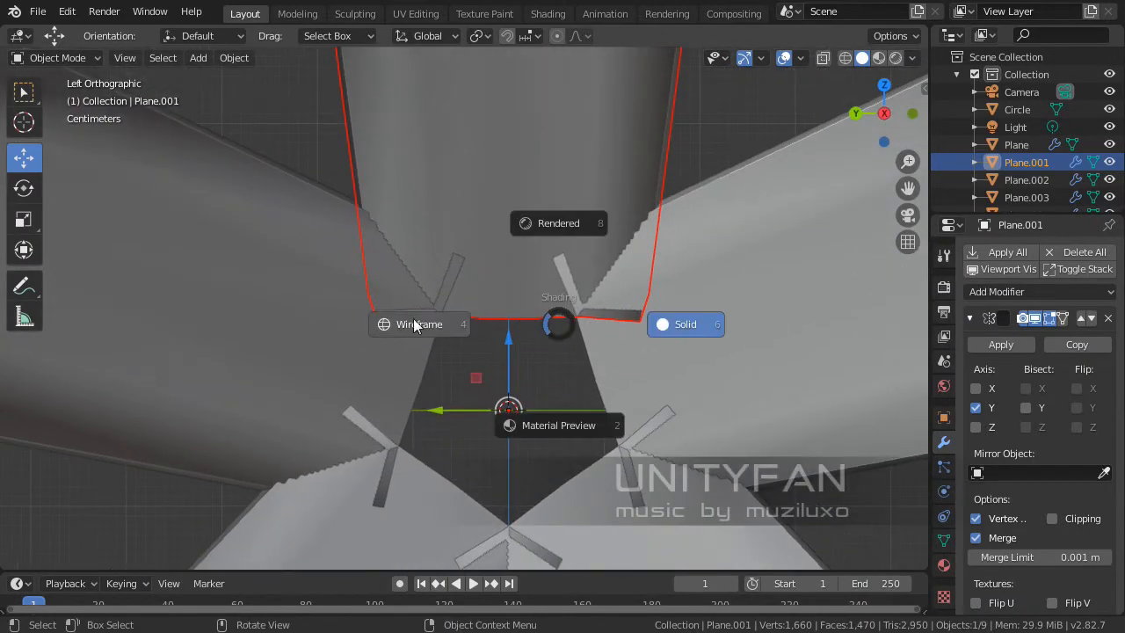
pyautogui.click(415, 324)
pyautogui.keyDown('shift'); pyautogui.scroll(1, 502, 326); pyautogui.keyUp('shift')
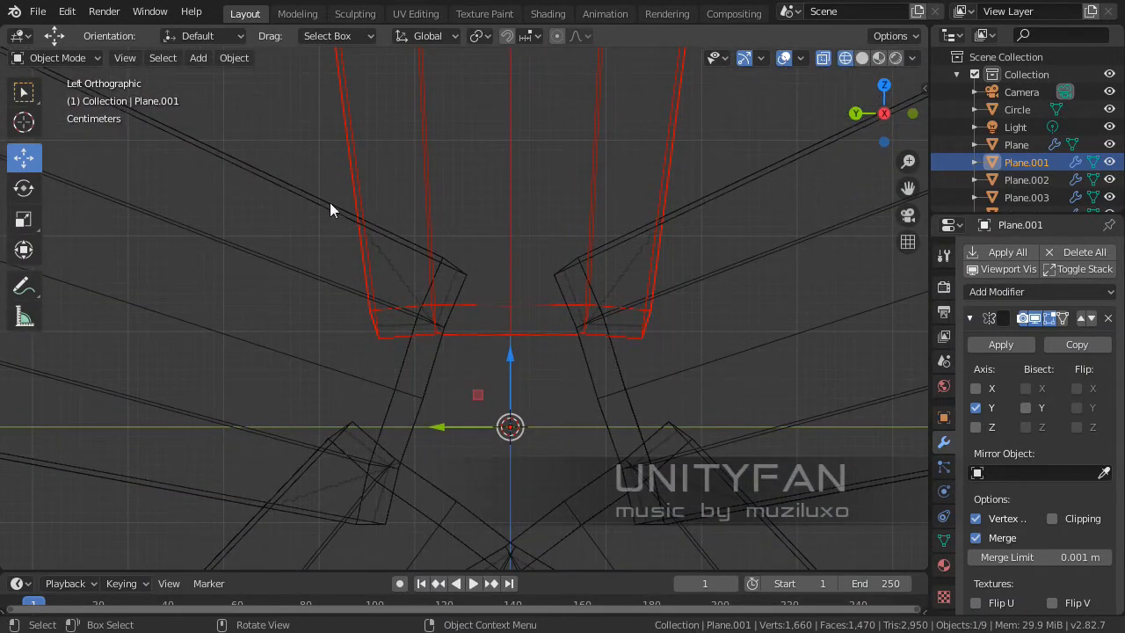
# - Flatten the top spoke's inner end faces by scaling them to 0 along Z and raise them to the neighbouring spokes' corners
pyautogui.press('Tab')
pyautogui.keyDown('shift'); pyautogui.moveTo(440, 258); pyautogui.dragTo(446, 276, button='middle'); pyautogui.keyUp('shift')
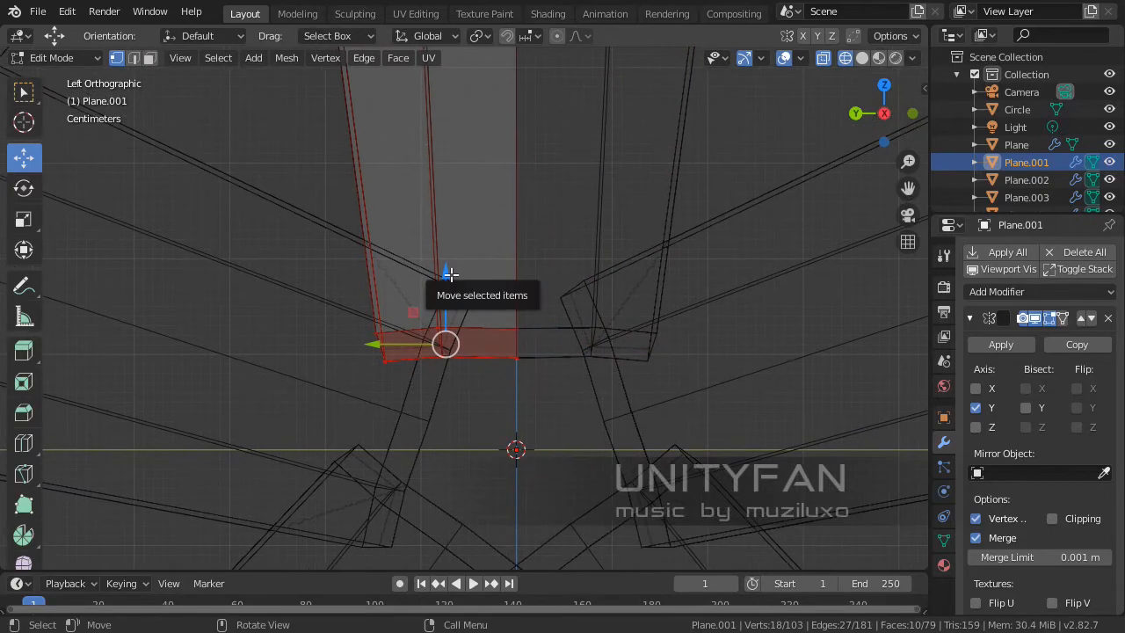
pyautogui.press('s')
pyautogui.press('z')
pyautogui.press('0')
pyautogui.press('Return')
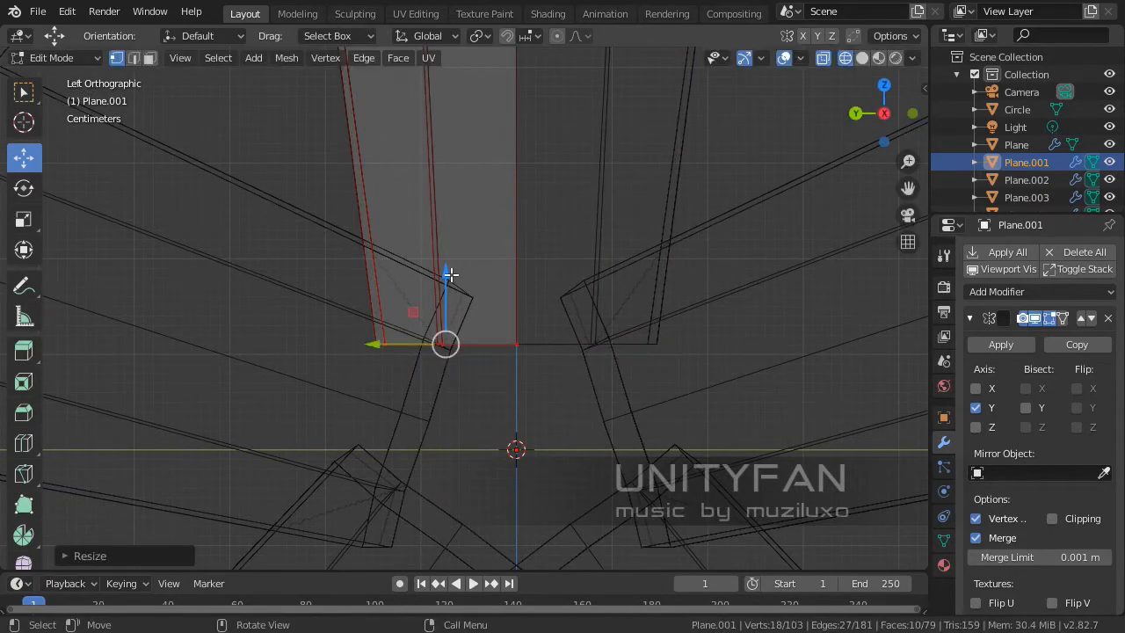
pyautogui.moveTo(446, 285); pyautogui.dragTo(477, 203)
pyautogui.press('Tab')
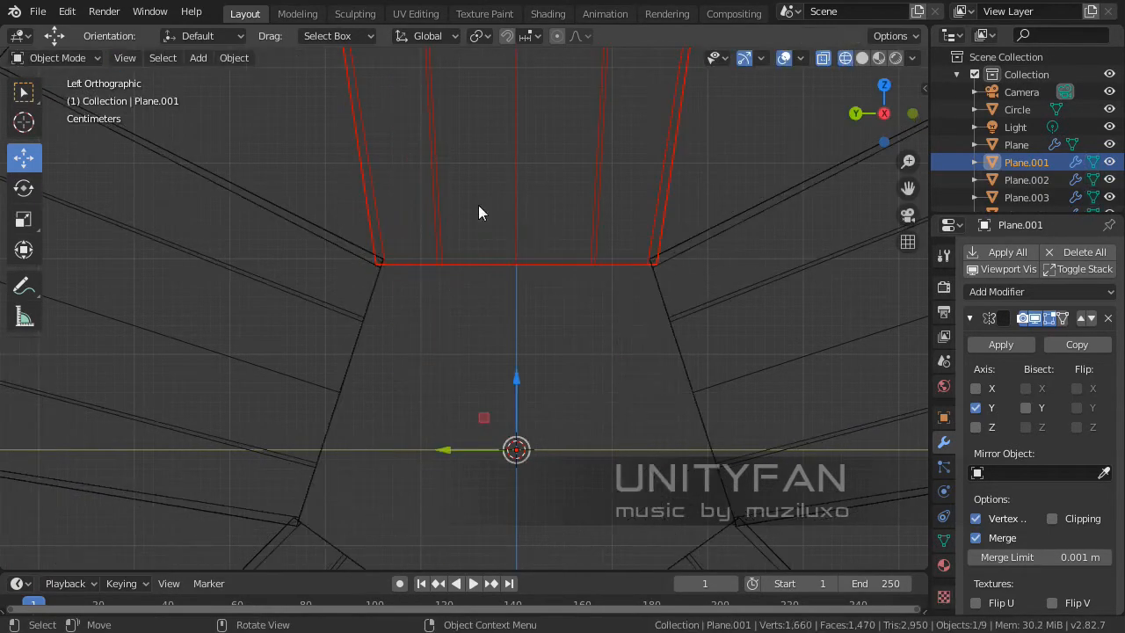
# - Return to solid shading and raise the top spoke's flattened inner end further along Z, leaving a gap to the neighbouring spokes
pyautogui.press('KP_5')
pyautogui.moveTo(478, 205)
pyautogui.mouseDown(button='middle')
pyautogui.moveTo(477, 279)
pyautogui.moveTo(748, 322)
pyautogui.moveTo(497, 368)
pyautogui.moveTo(560, 345)
pyautogui.mouseUp(button='middle')
pyautogui.press('z')
pyautogui.click(697, 351)
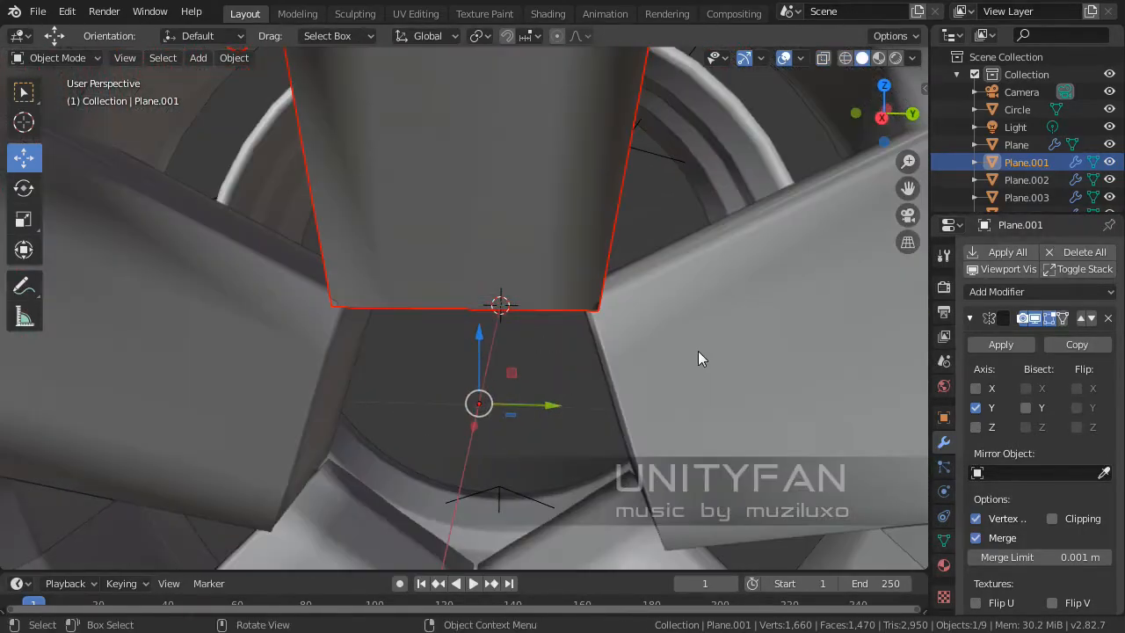
pyautogui.moveTo(697, 351)
pyautogui.mouseDown(button='middle')
pyautogui.moveTo(627, 364)
pyautogui.moveTo(520, 354)
pyautogui.moveTo(547, 312)
pyautogui.moveTo(459, 325)
pyautogui.moveTo(483, 340)
pyautogui.mouseUp(button='middle')
pyautogui.scroll(-6, 531, 352)
pyautogui.scroll(4, 550, 312)
pyautogui.press('Tab')
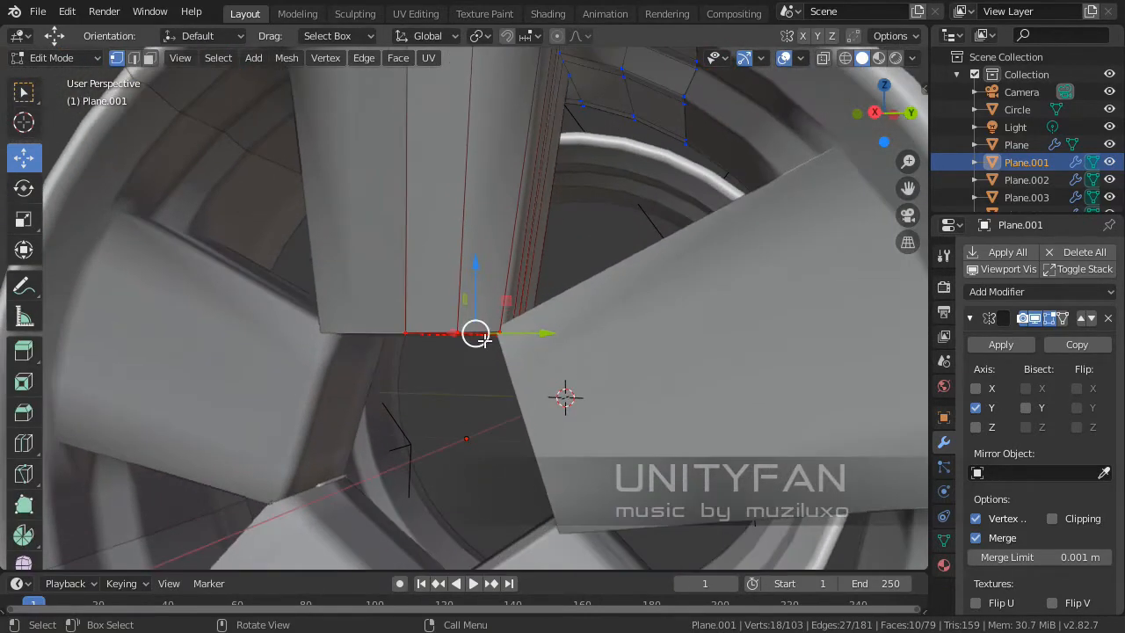
pyautogui.moveTo(476, 253); pyautogui.dragTo(482, 217)
pyautogui.moveTo(482, 217); pyautogui.dragTo(441, 289, button='middle')
pyautogui.press('Tab')
# - Delete the selected faces capping the inner end of the top spoke
pyautogui.scroll(-3, 527, 334)
pyautogui.scroll(3, 441, 288)
pyautogui.keyDown('shift'); pyautogui.moveTo(357, 314); pyautogui.dragTo(539, 345, button='middle'); pyautogui.keyUp('shift')
pyautogui.moveTo(540, 344); pyautogui.dragTo(570, 352, button='middle')
pyautogui.scroll(-2, 453, 400)
pyautogui.scroll(-2, 542, 301)
pyautogui.press('Tab')
pyautogui.click(150, 58)
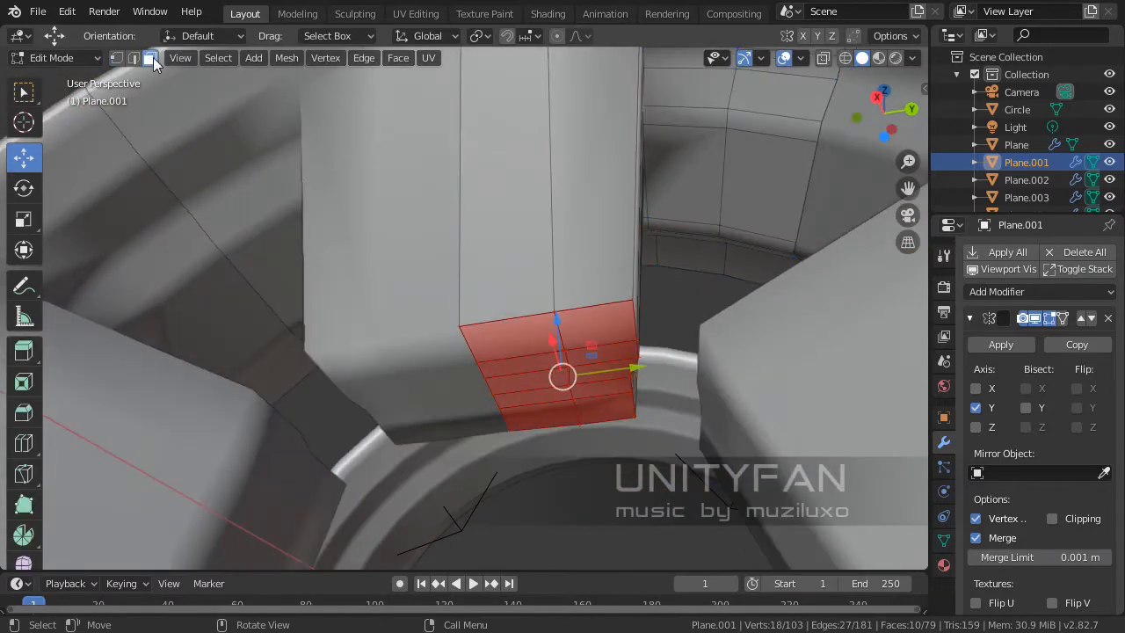
pyautogui.press('x')
pyautogui.click(474, 289)
pyautogui.moveTo(474, 289); pyautogui.dragTo(562, 325, button='middle')
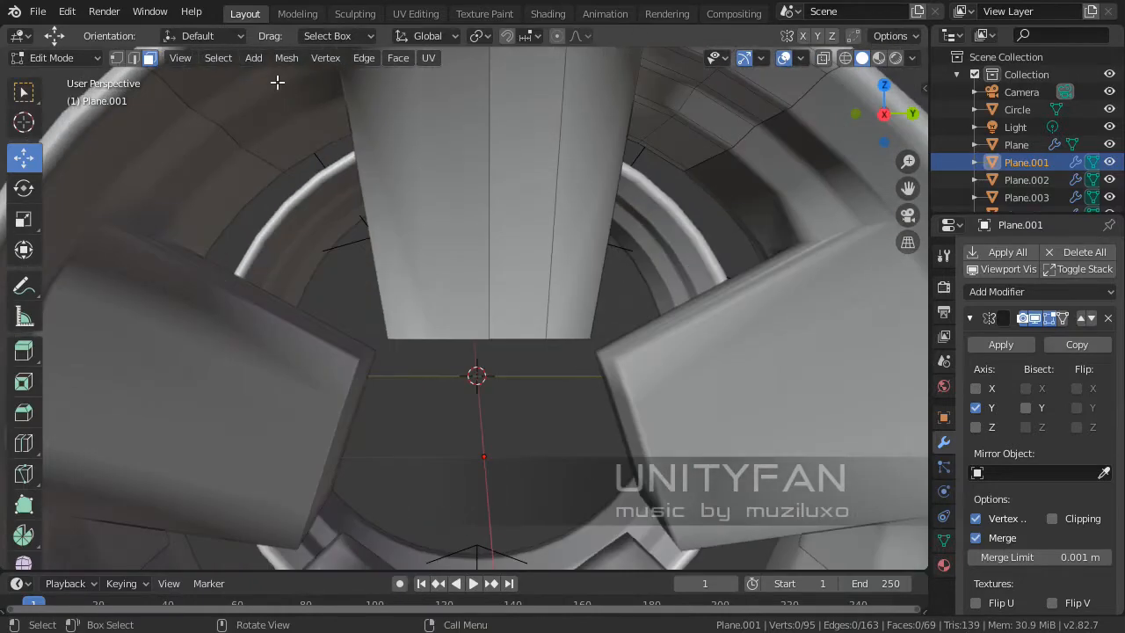
# - Select the two centre-line vertices at the top spoke's open inner end and set their local Z to 0 m
pyautogui.click(134, 58)
pyautogui.click(116, 58)
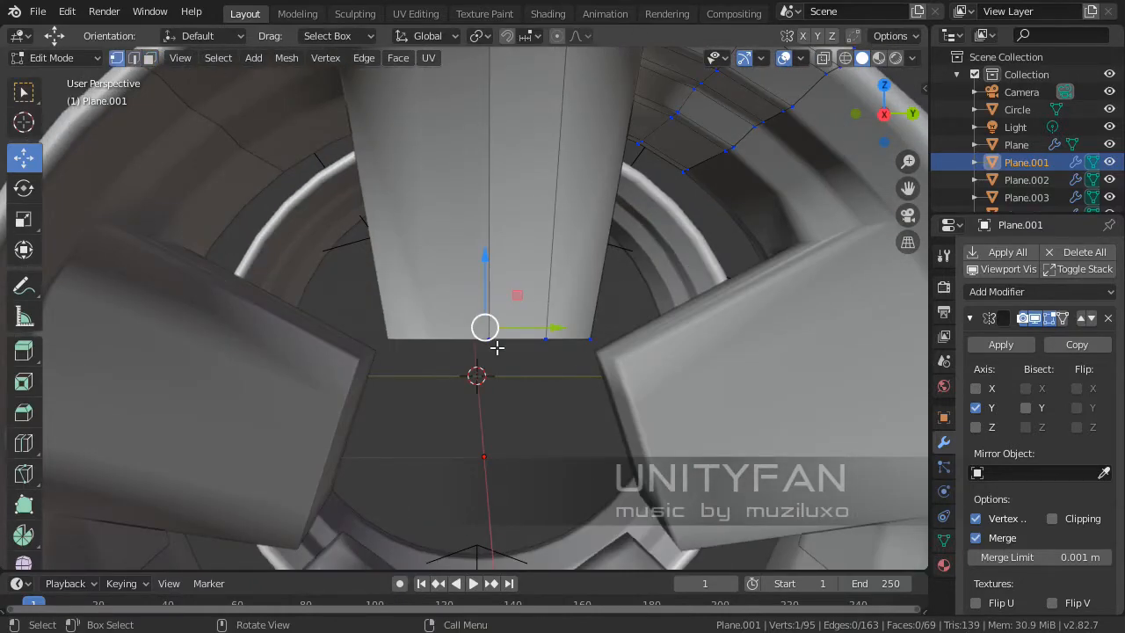
pyautogui.moveTo(497, 348); pyautogui.dragTo(495, 305, button='middle')
pyautogui.keyDown('shift'); pyautogui.click(465, 255); pyautogui.keyUp('shift')
pyautogui.moveTo(465, 255); pyautogui.dragTo(465, 305, button='middle')
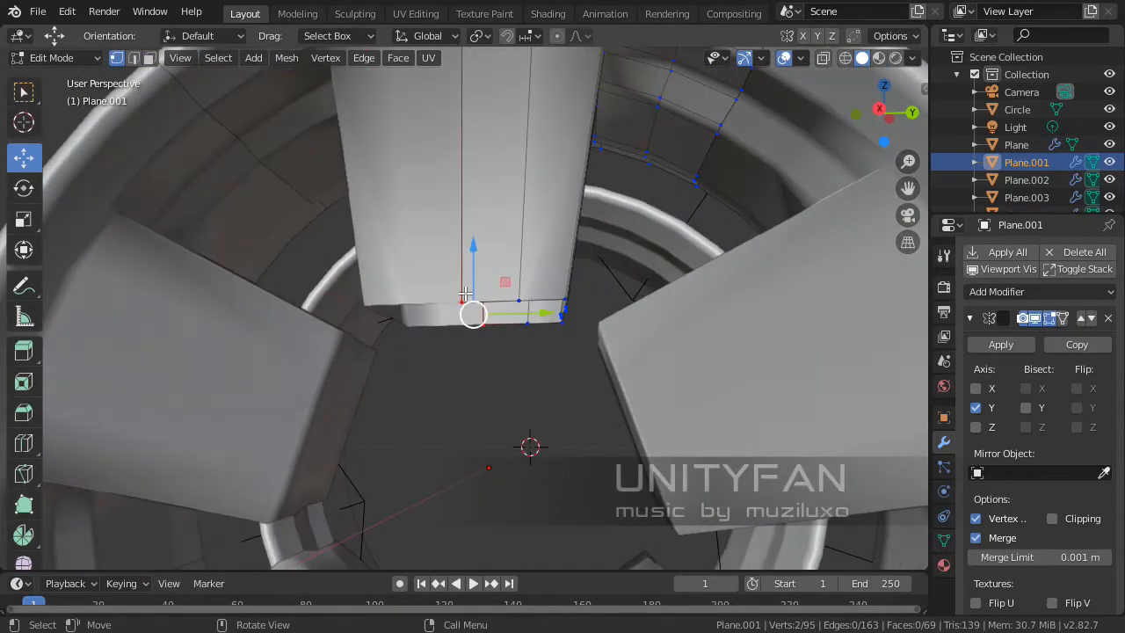
pyautogui.press('KP_3')
pyautogui.scroll(2, 465, 292)
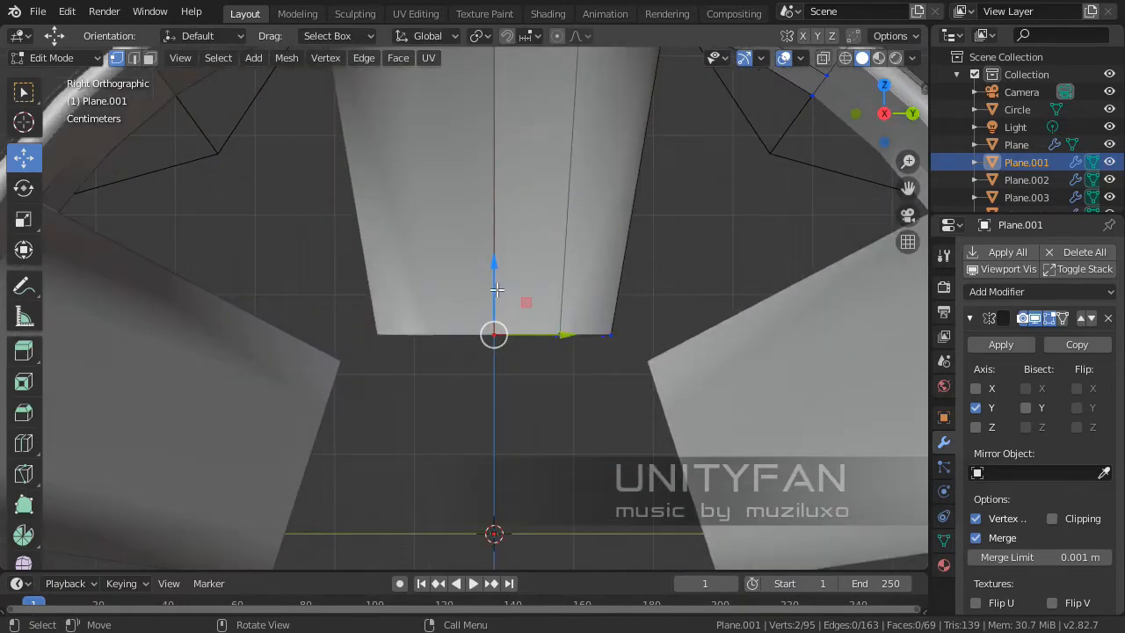
pyautogui.moveTo(496, 289); pyautogui.dragTo(496, 458)
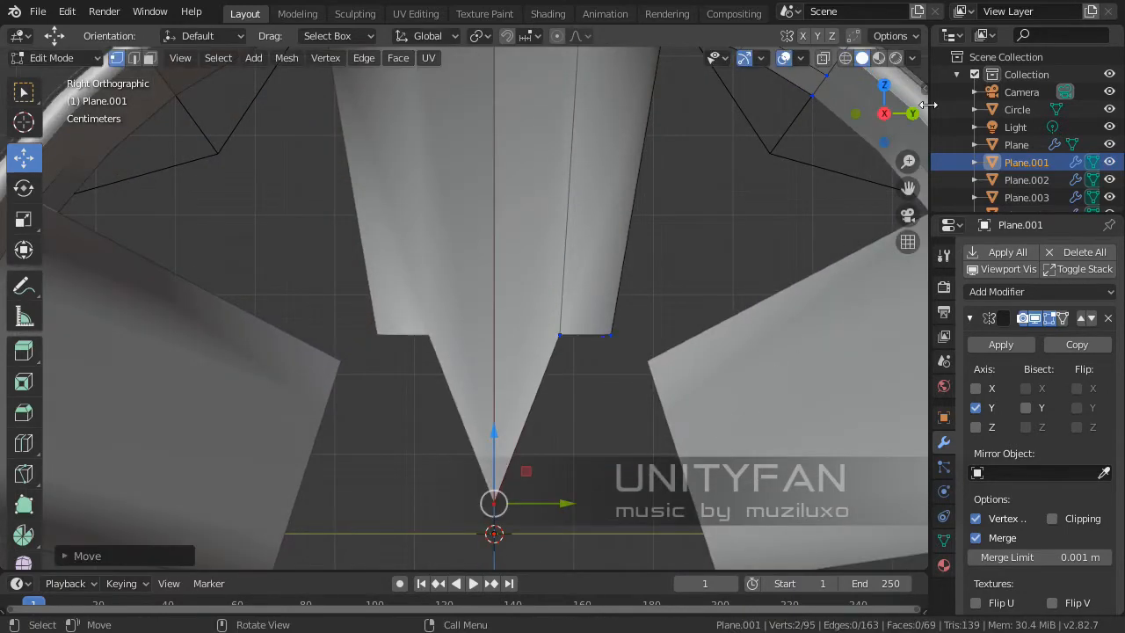
pyautogui.click(927, 97)
pyautogui.doubleClick(842, 158)
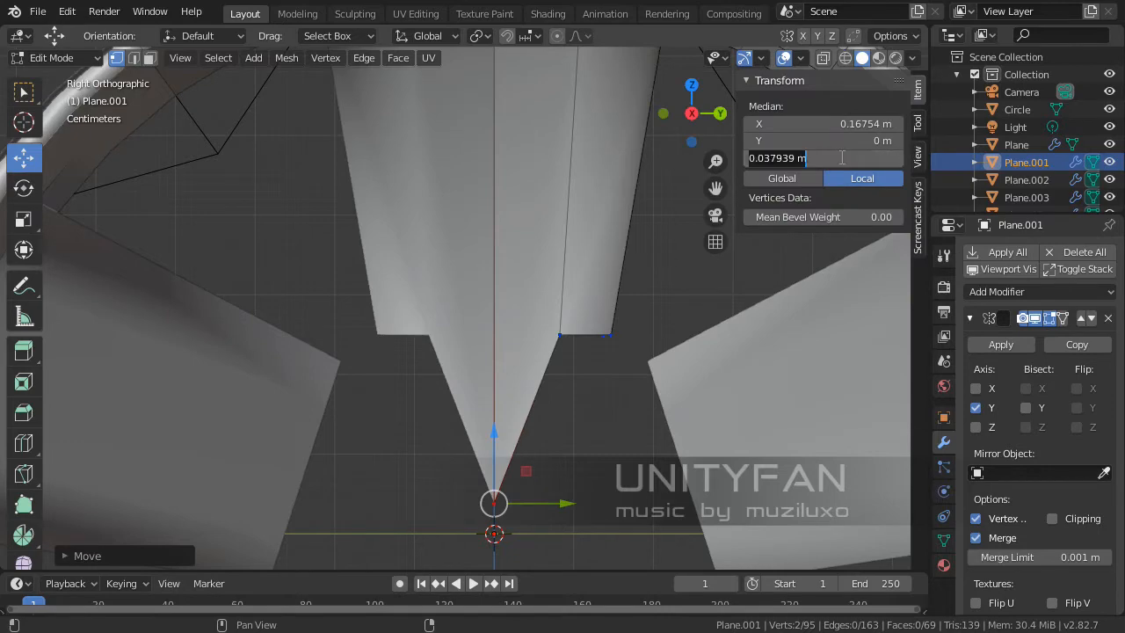
pyautogui.write('0')
pyautogui.press('Return')
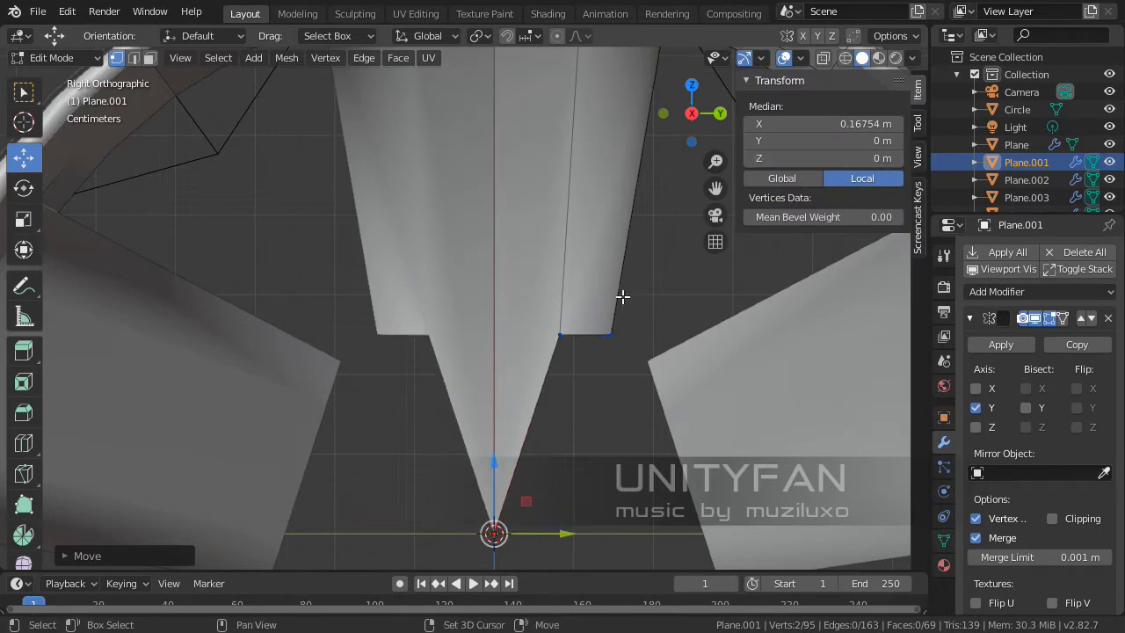
# - Apply flat shading to the top spoke section and return to editing its mesh
pyautogui.keyDown('shift'); pyautogui.moveTo(620, 296); pyautogui.dragTo(654, 219, button='middle'); pyautogui.keyUp('shift')
pyautogui.press('KP_5')
pyautogui.scroll(-2, 565, 357)
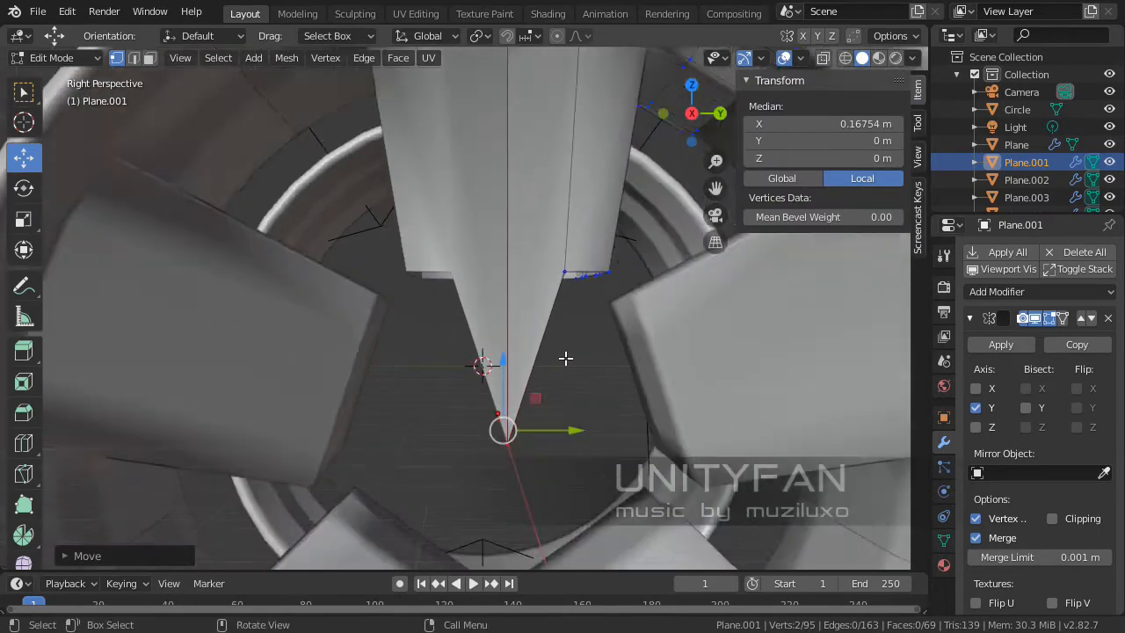
pyautogui.moveTo(565, 357)
pyautogui.mouseDown(button='middle')
pyautogui.moveTo(463, 384)
pyautogui.moveTo(460, 407)
pyautogui.moveTo(487, 373)
pyautogui.moveTo(477, 352)
pyautogui.moveTo(492, 293)
pyautogui.moveTo(450, 313)
pyautogui.moveTo(467, 339)
pyautogui.moveTo(519, 352)
pyautogui.moveTo(550, 344)
pyautogui.moveTo(532, 364)
pyautogui.moveTo(417, 308)
pyautogui.moveTo(507, 331)
pyautogui.moveTo(502, 352)
pyautogui.moveTo(537, 322)
pyautogui.moveTo(515, 346)
pyautogui.mouseUp(button='middle')
pyautogui.scroll(-3, 487, 373)
pyautogui.scroll(4, 479, 352)
pyautogui.scroll(2, 533, 364)
pyautogui.press('Tab')
pyautogui.rightClick(343, 283)
pyautogui.click(340, 303)
pyautogui.press('Tab')
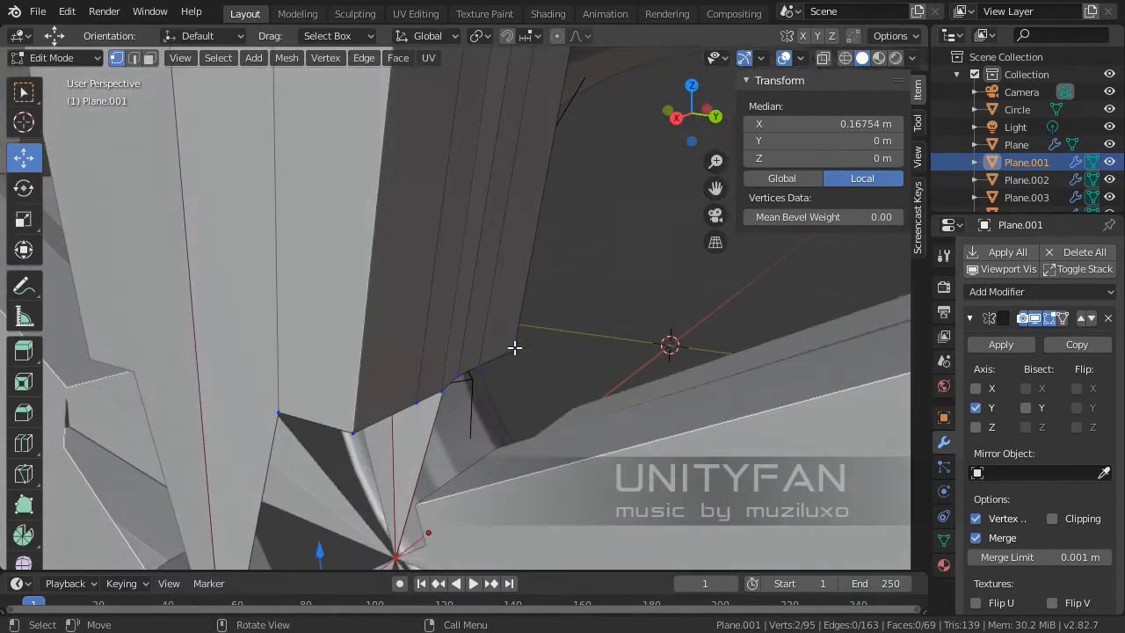
# - Select the six side vertices at the spoke's inner end and move them outward and down to about Y 0.164 m, Z 0.215 m
pyautogui.click(514, 348)
pyautogui.keyDown('shift'); pyautogui.click(467, 372); pyautogui.keyUp('shift')
pyautogui.keyDown('shift'); pyautogui.click(467, 382); pyautogui.keyUp('shift')
pyautogui.keyDown('shift'); pyautogui.moveTo(466, 382); pyautogui.dragTo(497, 352, button='middle'); pyautogui.keyUp('shift')
pyautogui.keyDown('shift'); pyautogui.click(461, 359); pyautogui.keyUp('shift')
pyautogui.keyDown('shift'); pyautogui.click(397, 383); pyautogui.keyUp('shift')
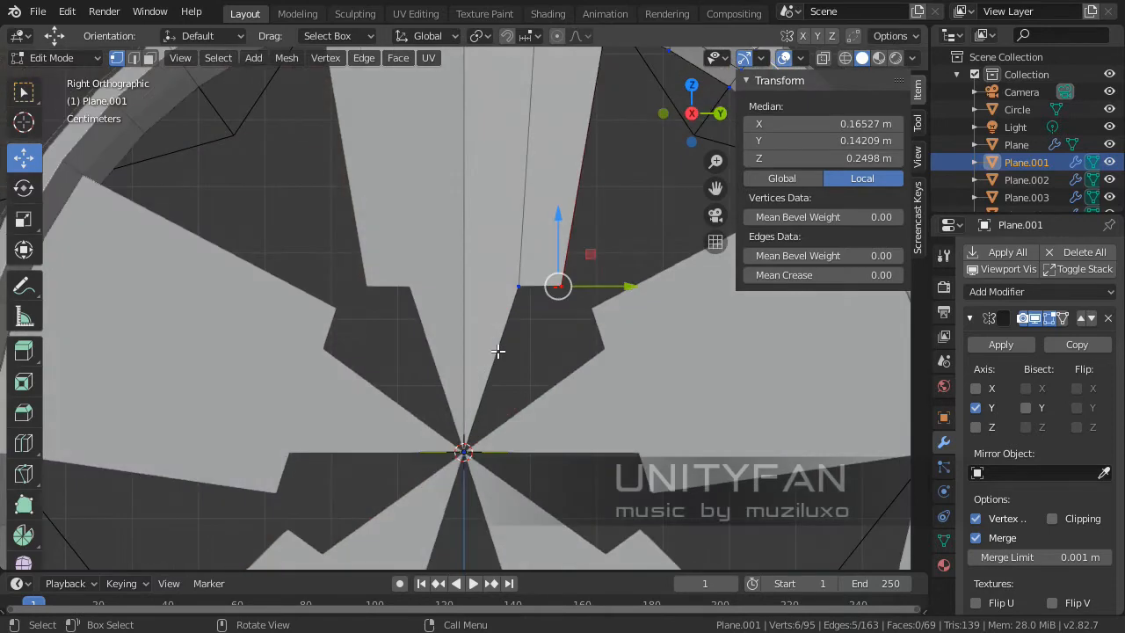
pyautogui.scroll(4, 498, 352)
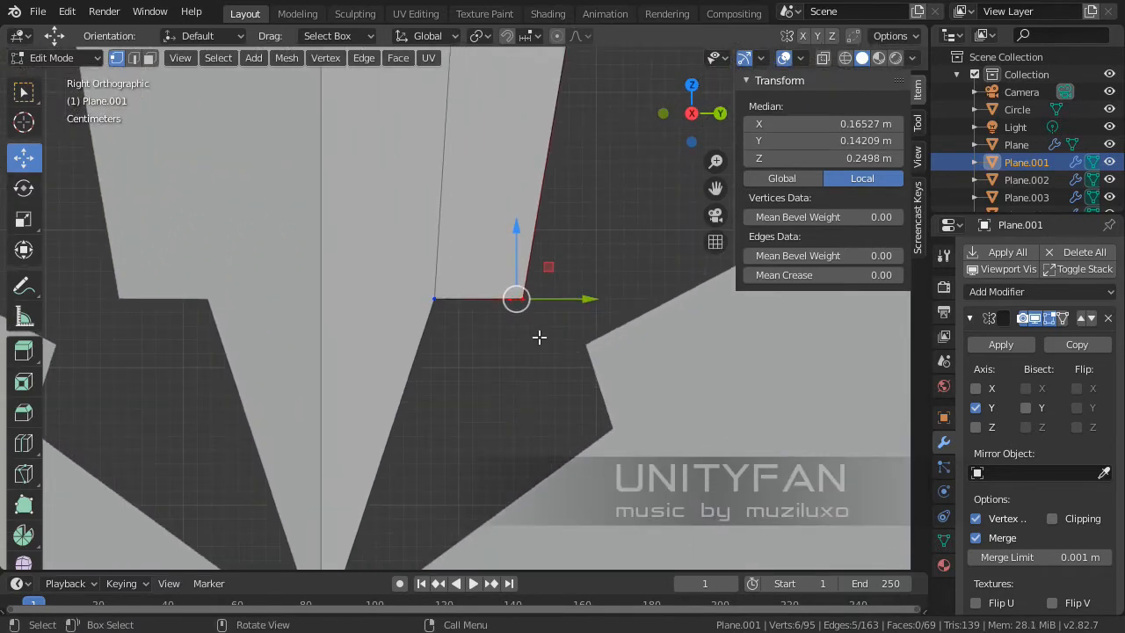
pyautogui.moveTo(550, 267); pyautogui.dragTo(591, 330)
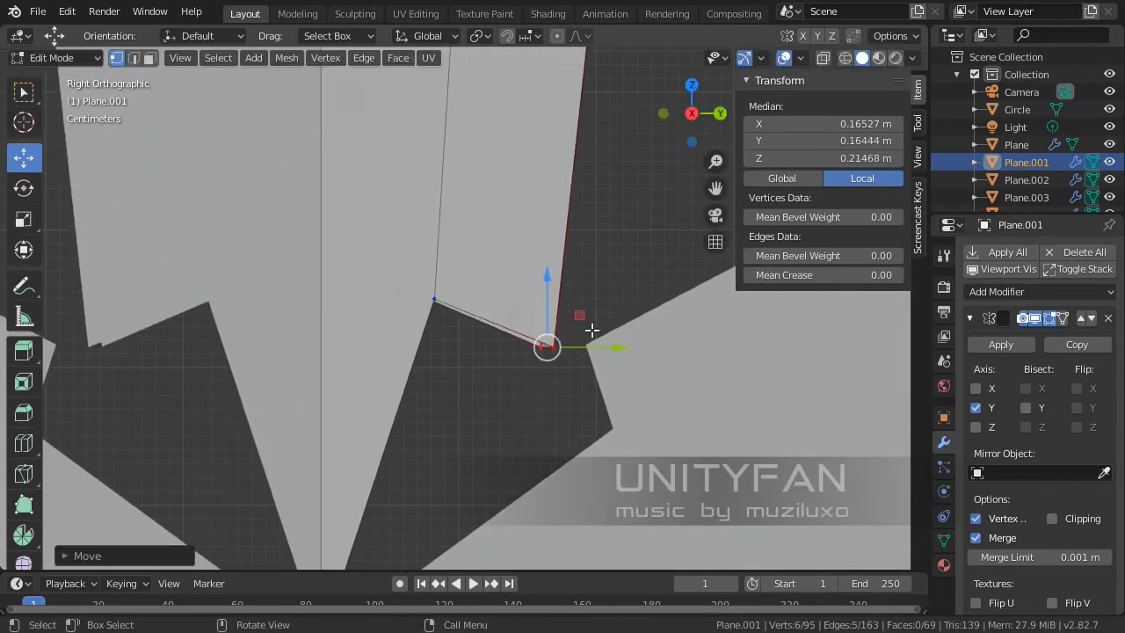
# - Align the six selected side vertices in Y by scaling them to 0 along the Y axis
pyautogui.keyDown('shift'); pyautogui.moveTo(598, 329); pyautogui.dragTo(603, 347, button='middle'); pyautogui.keyUp('shift')
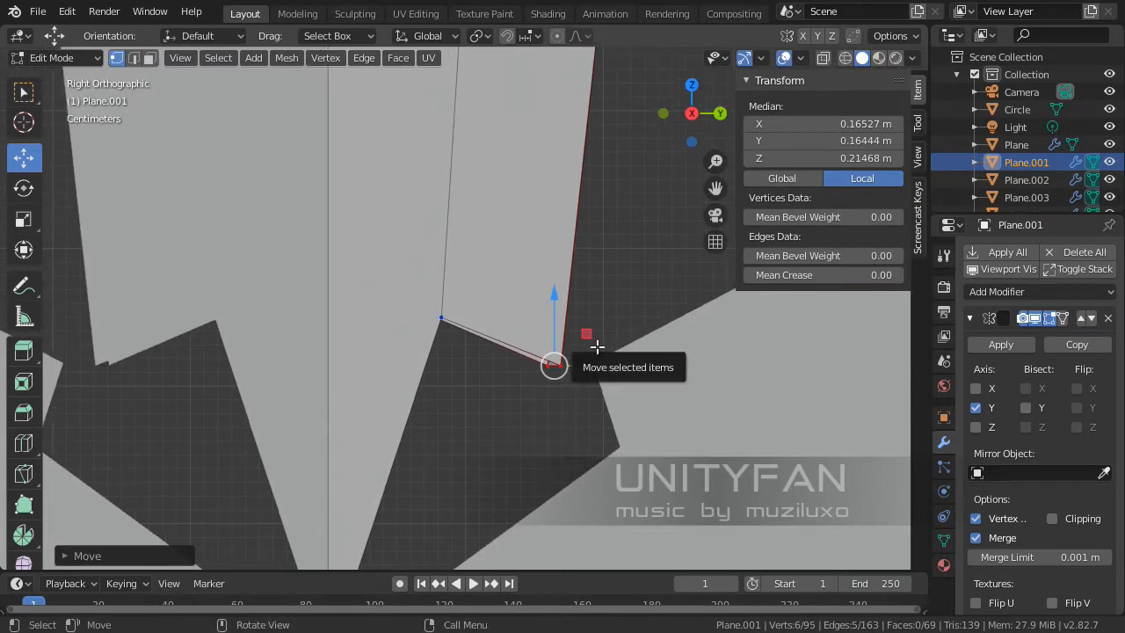
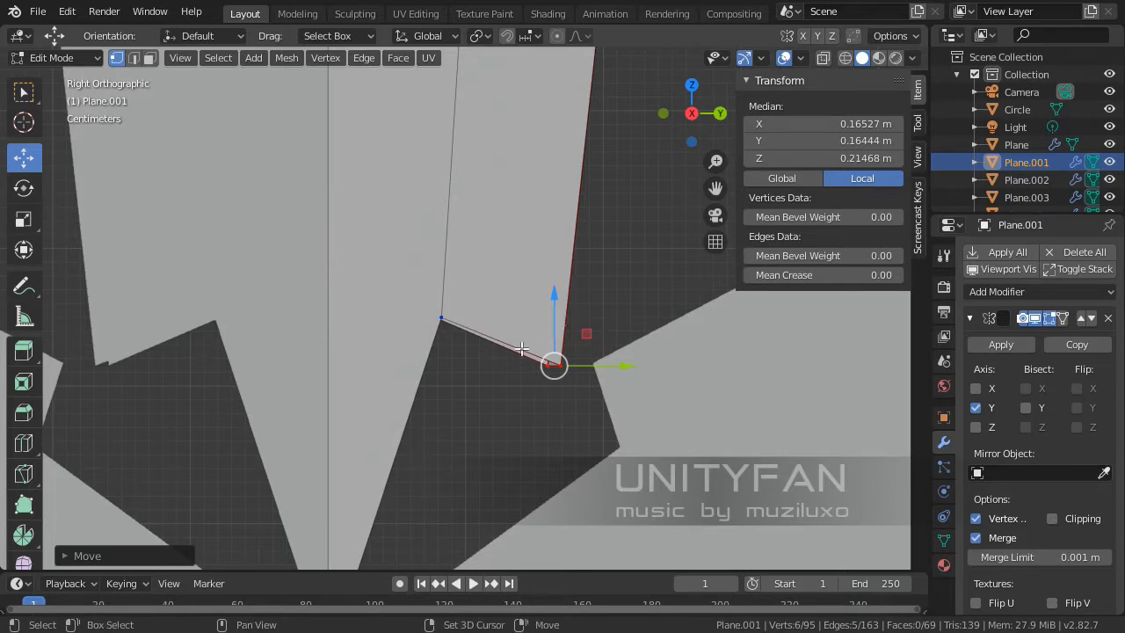
pyautogui.keyDown('shift'); pyautogui.moveTo(522, 349); pyautogui.dragTo(501, 376, button='middle'); pyautogui.keyUp('shift')
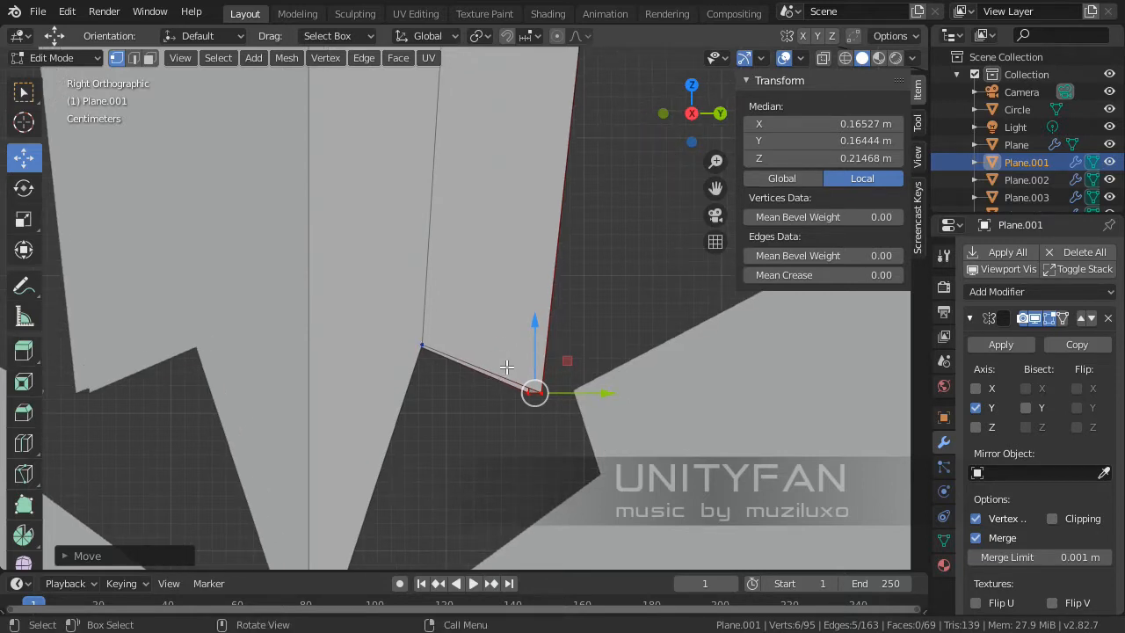
pyautogui.scroll(3, 534, 381)
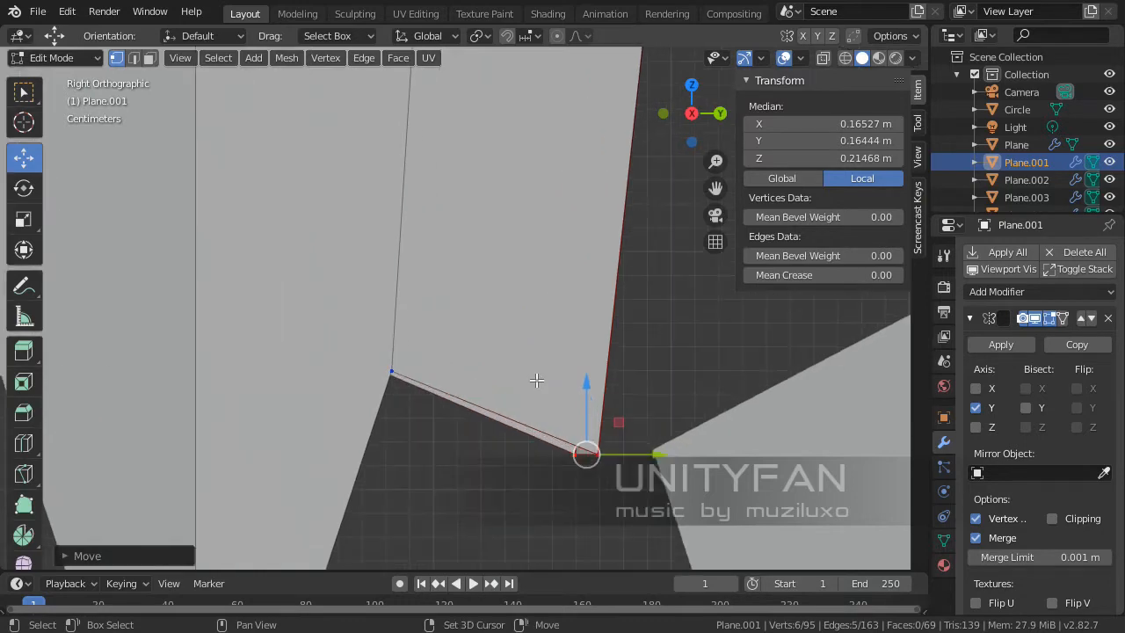
pyautogui.keyDown('shift'); pyautogui.moveTo(534, 381); pyautogui.dragTo(489, 350, button='middle'); pyautogui.keyUp('shift')
pyautogui.scroll(-1, 479, 307)
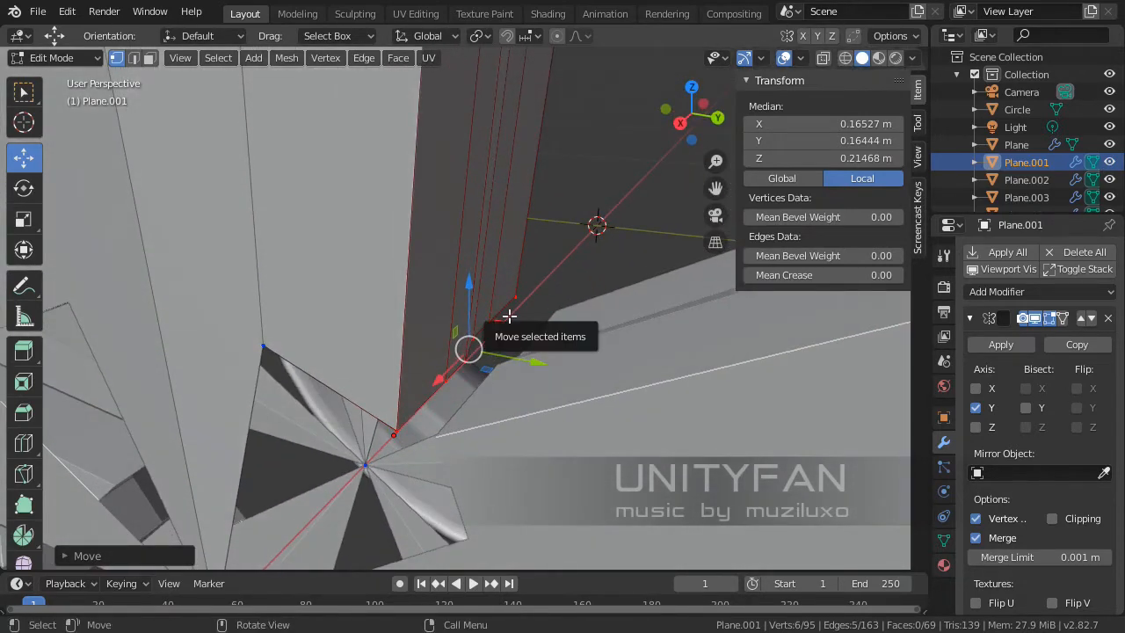
pyautogui.press('KP_3')
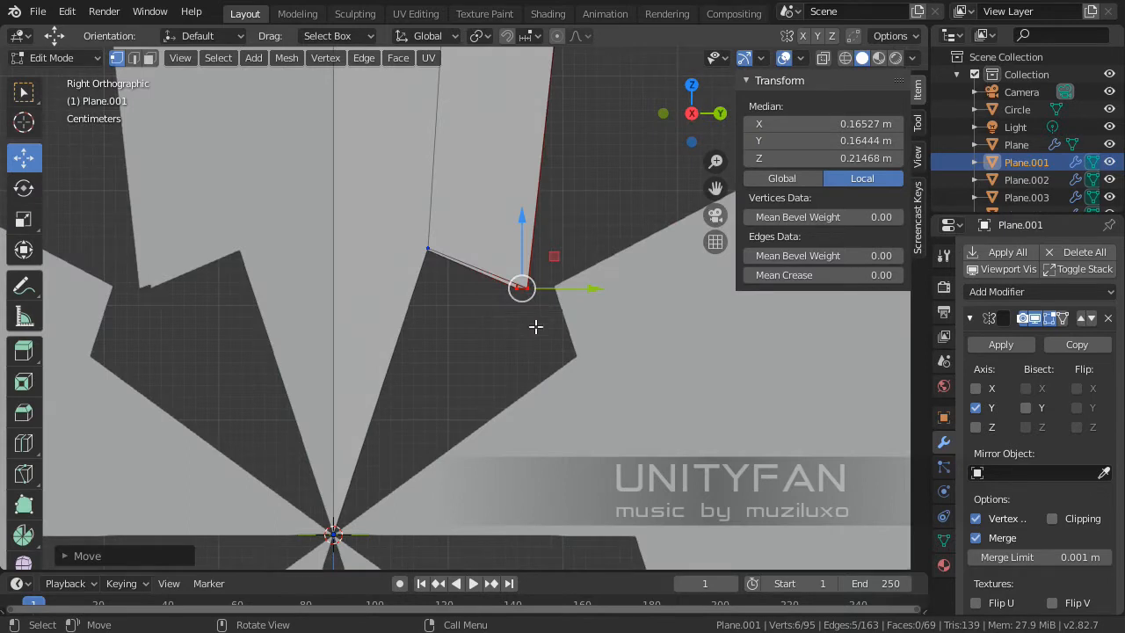
pyautogui.press('s')
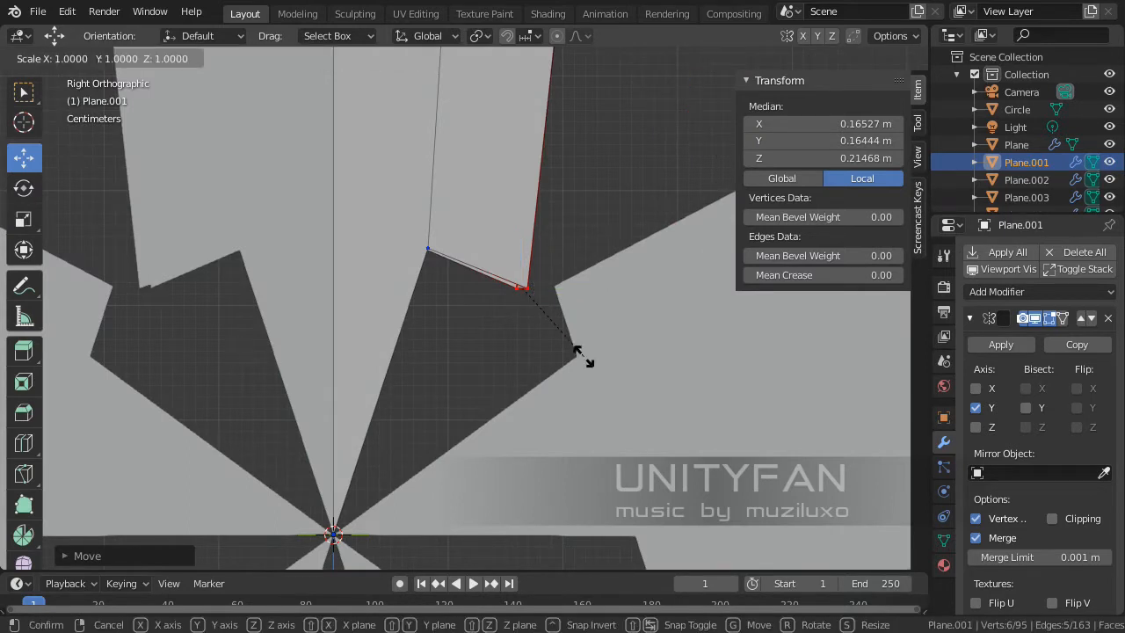
pyautogui.click(582, 355)
pyautogui.moveTo(583, 355); pyautogui.dragTo(607, 369, button='middle')
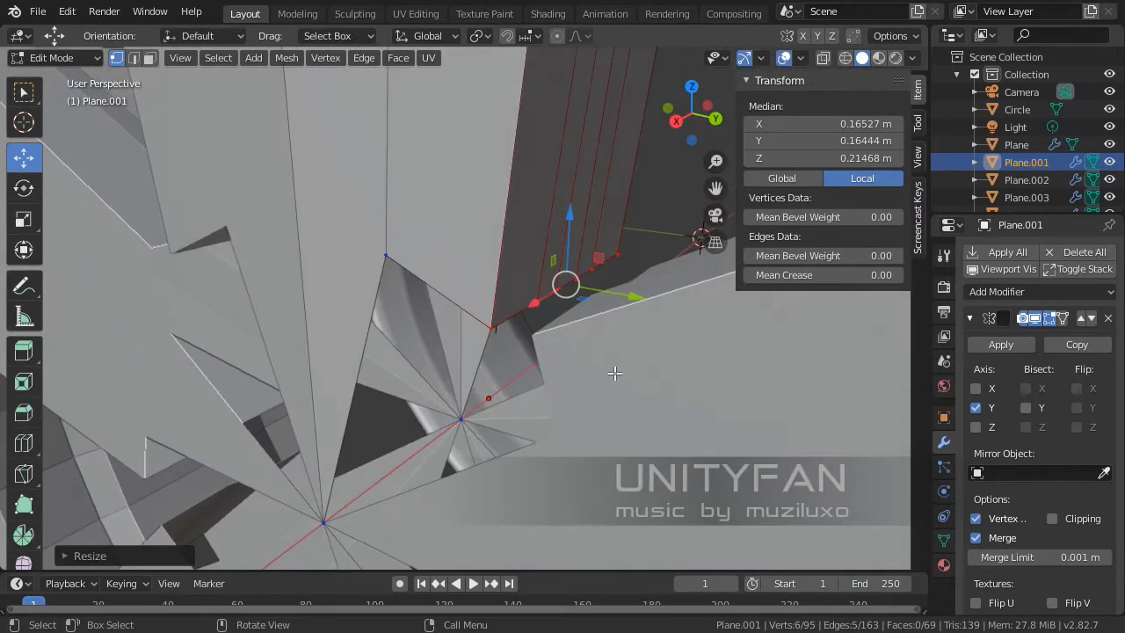
pyautogui.press('s')
pyautogui.press('z')
pyautogui.press('0')
# - Adjust the aligned side vertices along Z until the top spoke's corner meets the neighbouring spoke's corner
pyautogui.moveTo(551, 379); pyautogui.dragTo(529, 413, button='middle')
pyautogui.press('KP_3')
pyautogui.scroll(3, 520, 377)
pyautogui.scroll(2, 525, 389)
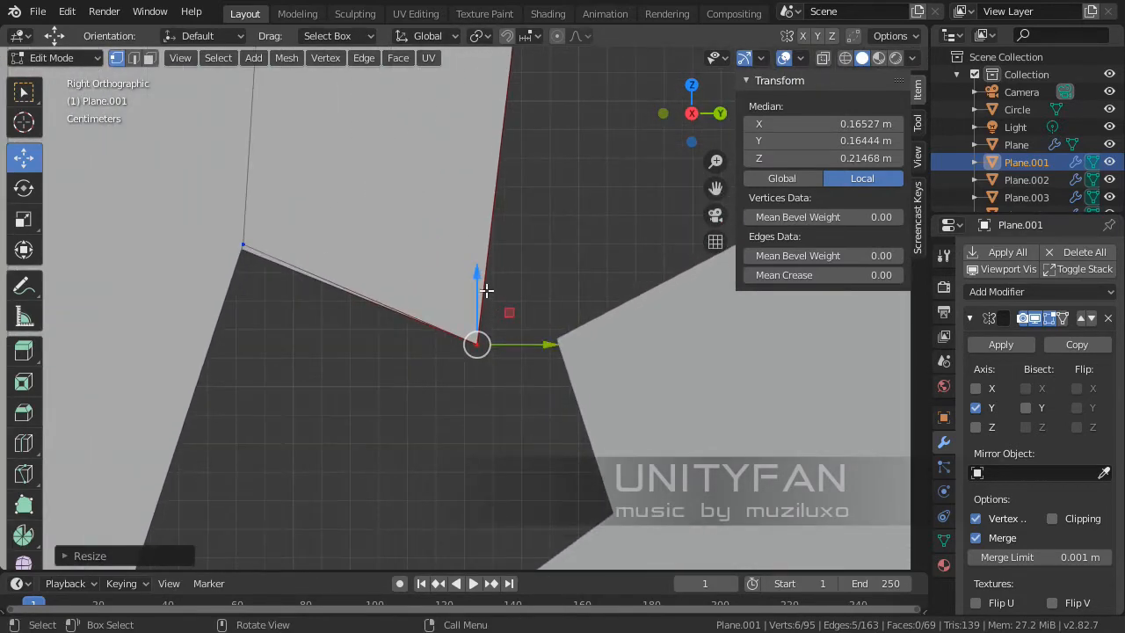
pyautogui.moveTo(486, 290); pyautogui.dragTo(479, 319)
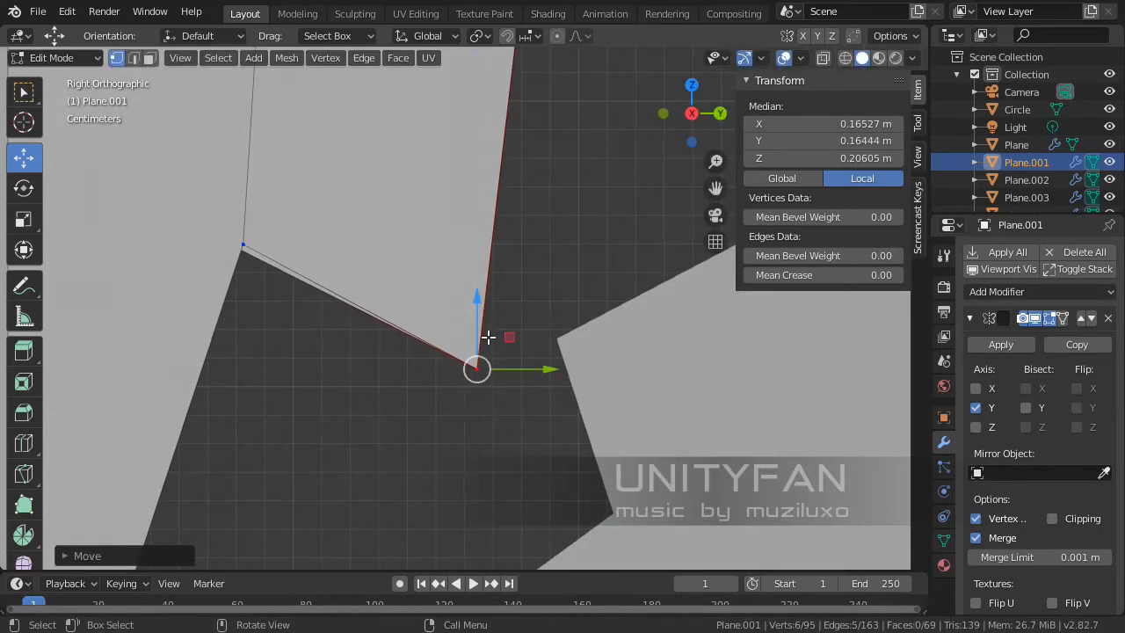
pyautogui.press('Tab')
pyautogui.press('Tab')
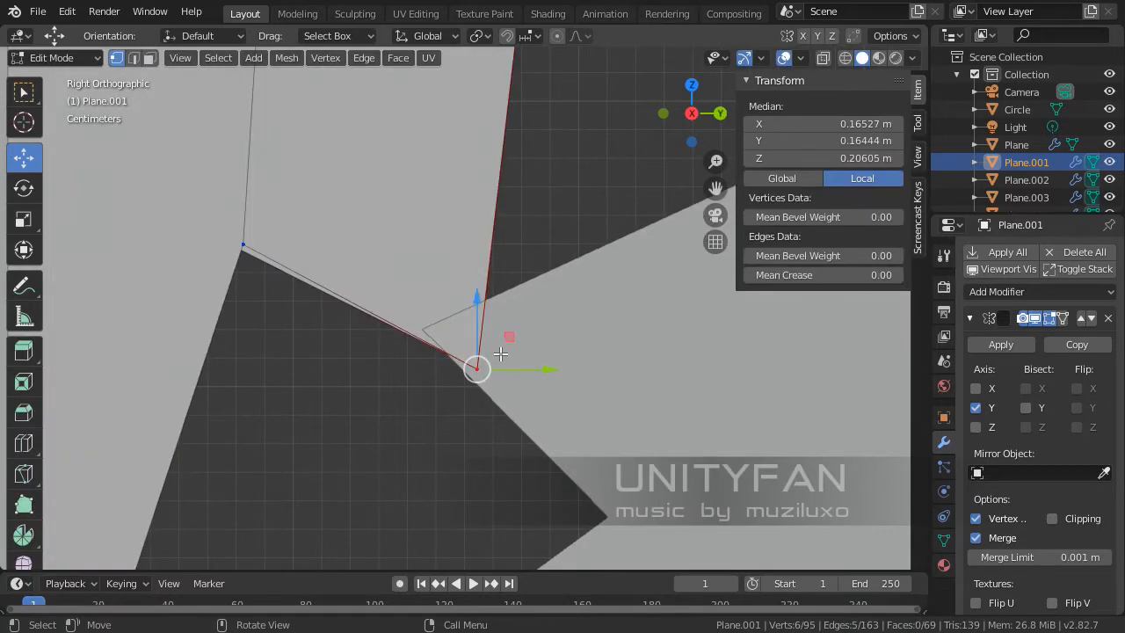
pyautogui.moveTo(479, 329); pyautogui.dragTo(481, 281)
pyautogui.press('Tab')
pyautogui.press('Tab')
pyautogui.press('Tab')
pyautogui.press('Tab')
pyautogui.press('Tab')
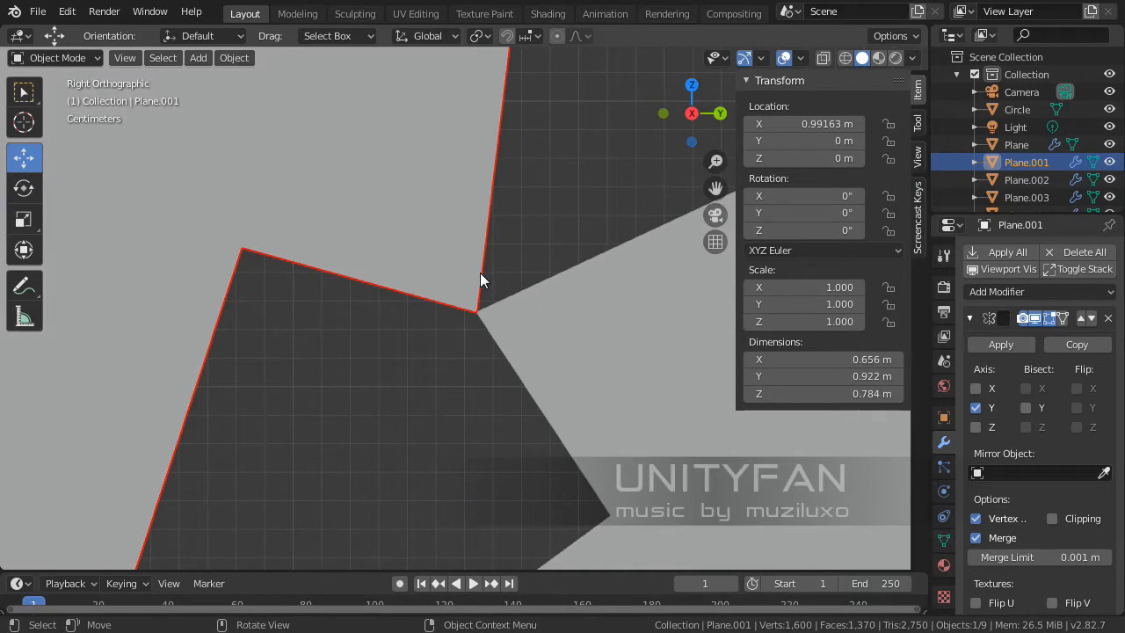
# - Move the two intermediate vertices at the top spoke's inner end down and outward to about Y 0.095 m, Z 0.156 m
pyautogui.moveTo(480, 274); pyautogui.dragTo(445, 329, button='middle')
pyautogui.press('Tab')
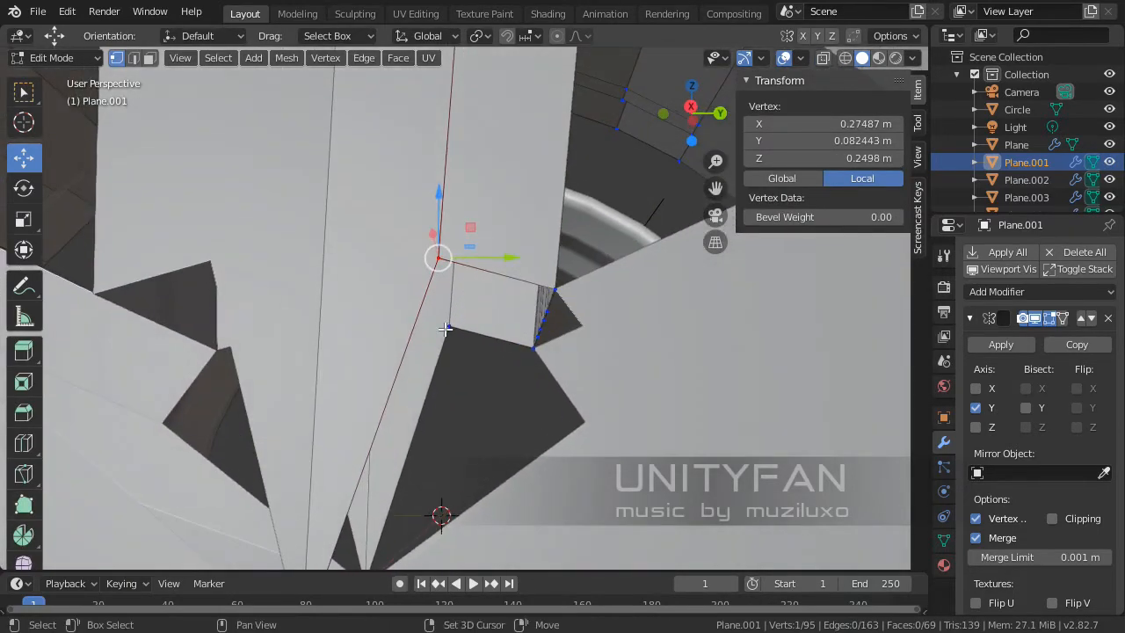
pyautogui.press('KP_3')
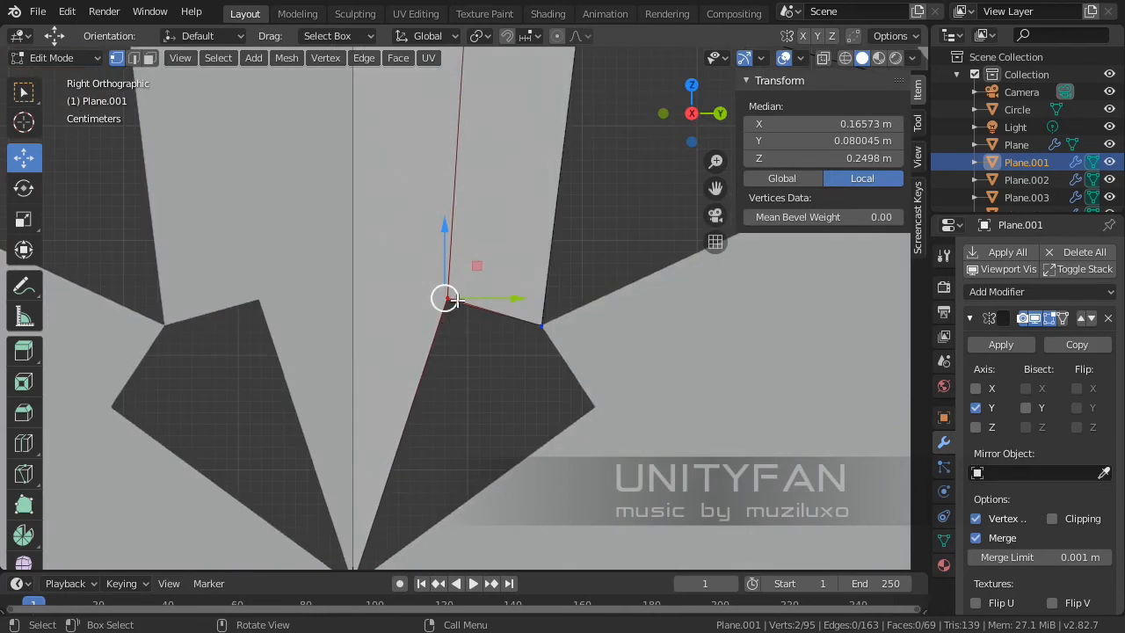
pyautogui.moveTo(455, 299); pyautogui.dragTo(468, 402)
pyautogui.scroll(1, 512, 402)
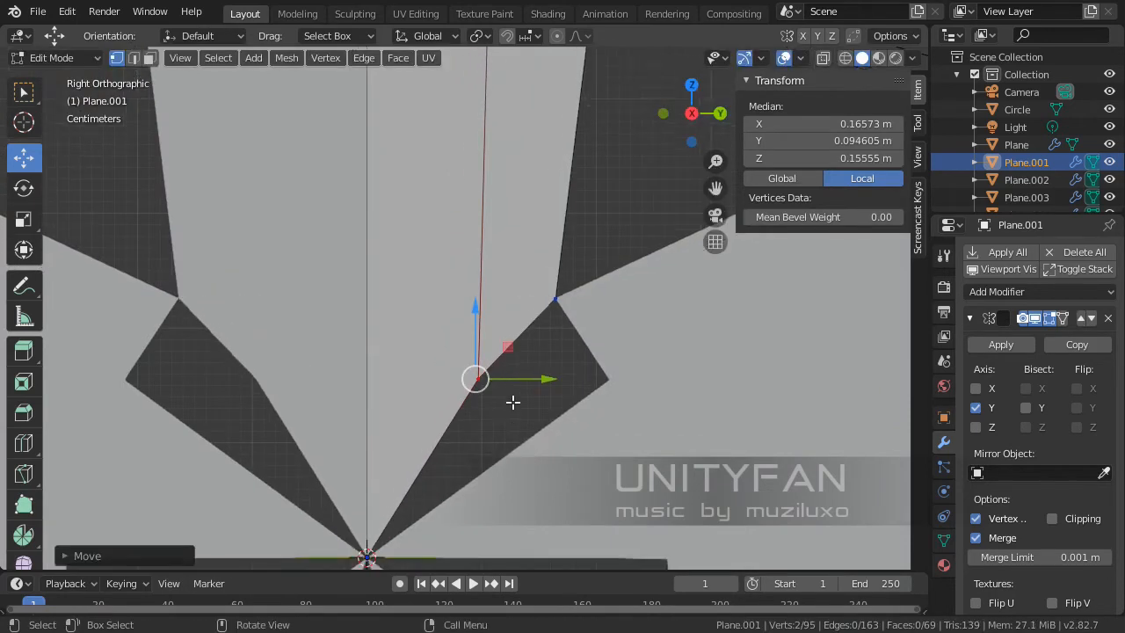
# - Fine-tune the two intermediate vertices in the side view until the spoke's diagonal edge closes the gap to the neighbouring spoke
pyautogui.press('Tab')
pyautogui.scroll(2, 522, 410)
pyautogui.press('Tab')
pyautogui.scroll(1, 514, 352)
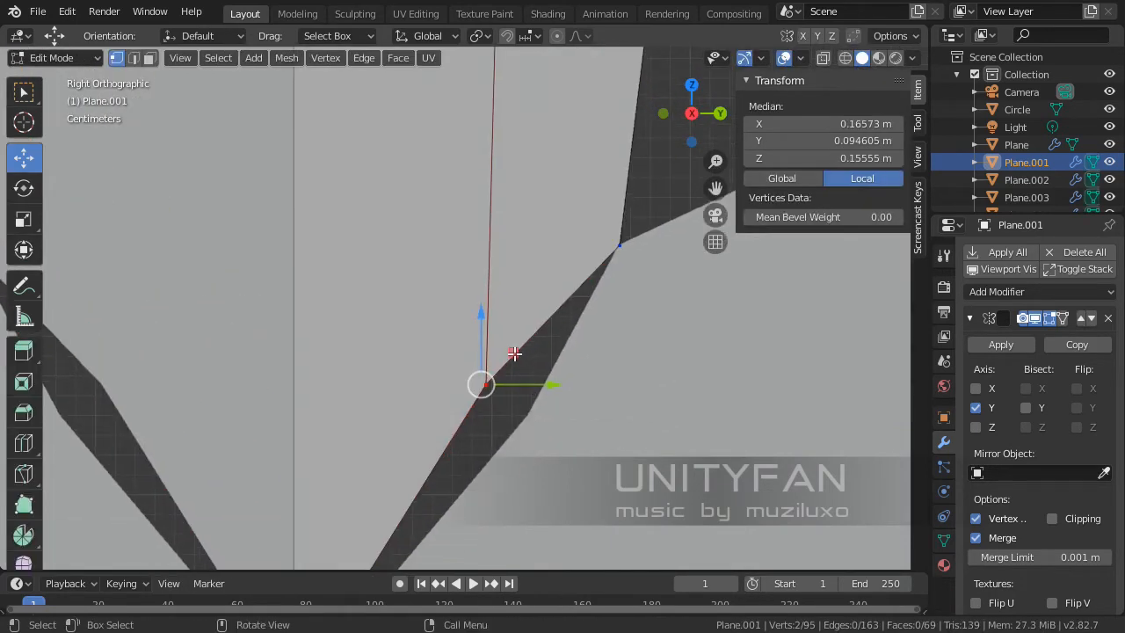
pyautogui.moveTo(514, 353); pyautogui.dragTo(555, 368)
pyautogui.press('Tab')
pyautogui.press('Tab')
pyautogui.press('Tab')
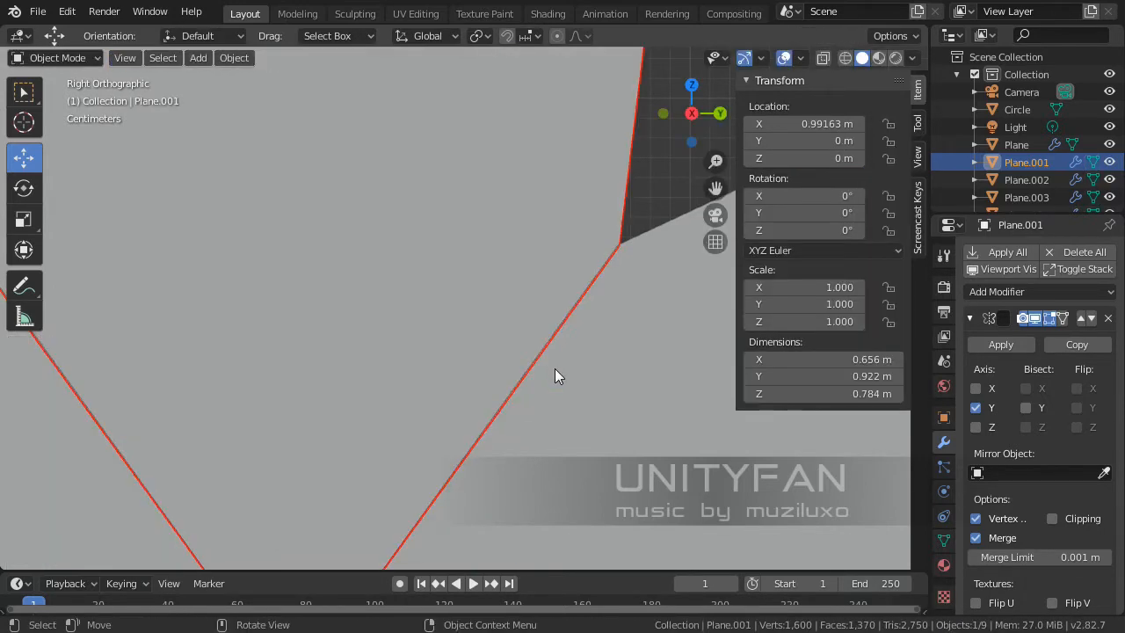
# - Select the five long faces along the top spoke's side and dissolve them into a single face
pyautogui.scroll(-3, 555, 368)
pyautogui.moveTo(550, 374); pyautogui.dragTo(476, 324, button='middle')
pyautogui.press('Tab')
pyautogui.press('3')
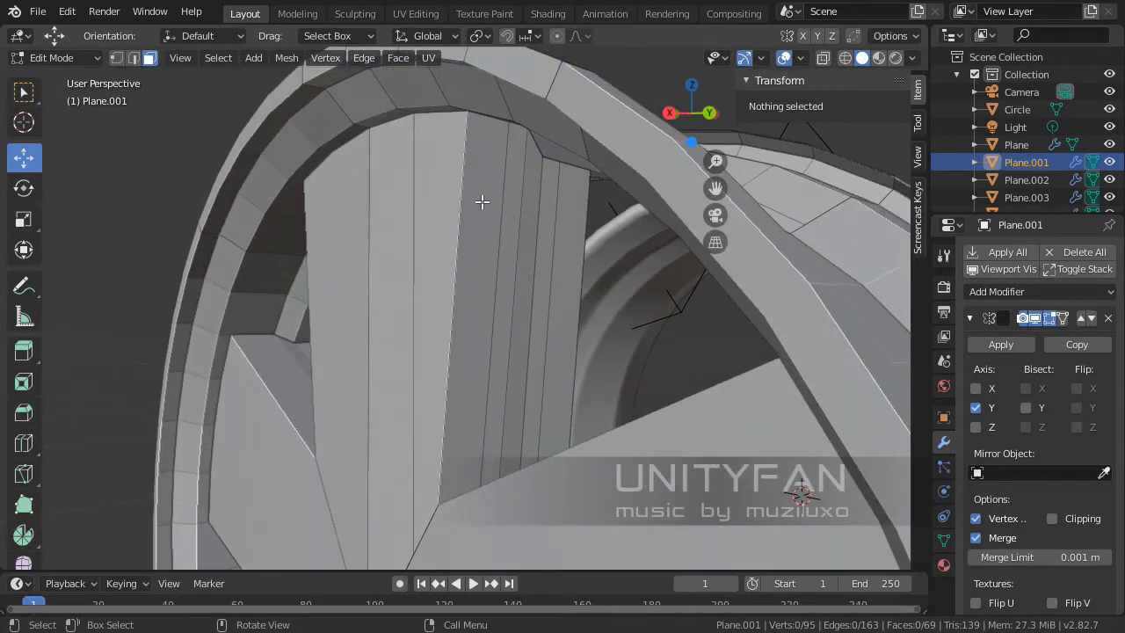
pyautogui.click(466, 235)
pyautogui.keyDown('shift'); pyautogui.click(508, 252); pyautogui.keyUp('shift')
pyautogui.keyDown('shift'); pyautogui.click(532, 255); pyautogui.keyUp('shift')
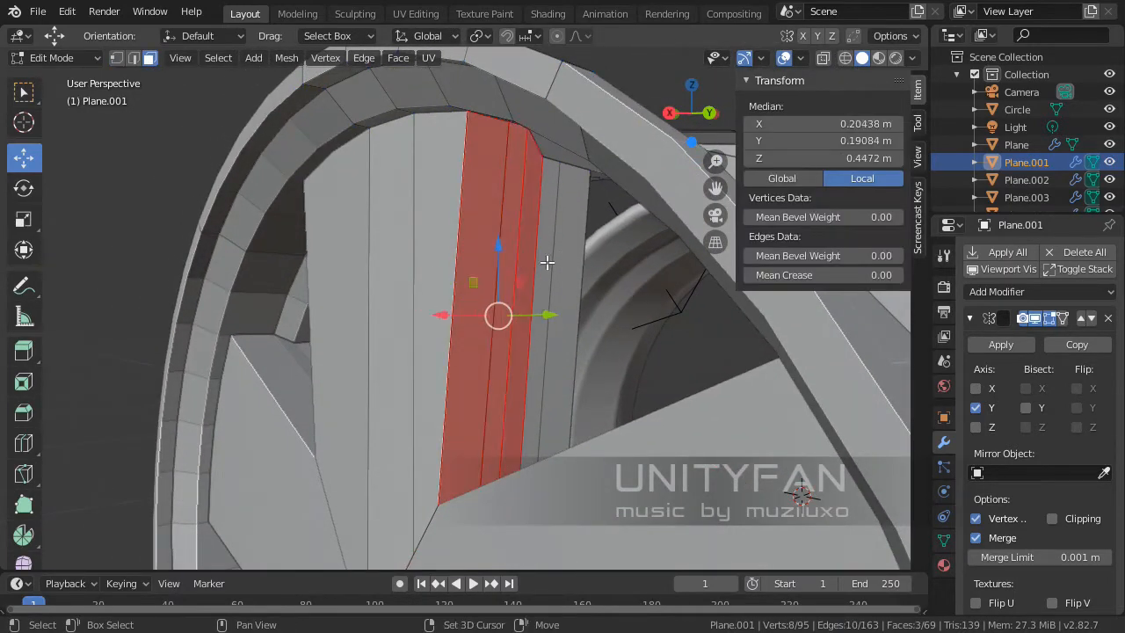
pyautogui.keyDown('shift'); pyautogui.click(554, 264); pyautogui.keyUp('shift')
pyautogui.keyDown('shift'); pyautogui.click(573, 281); pyautogui.keyUp('shift')
pyautogui.moveTo(573, 281); pyautogui.dragTo(548, 346, button='middle')
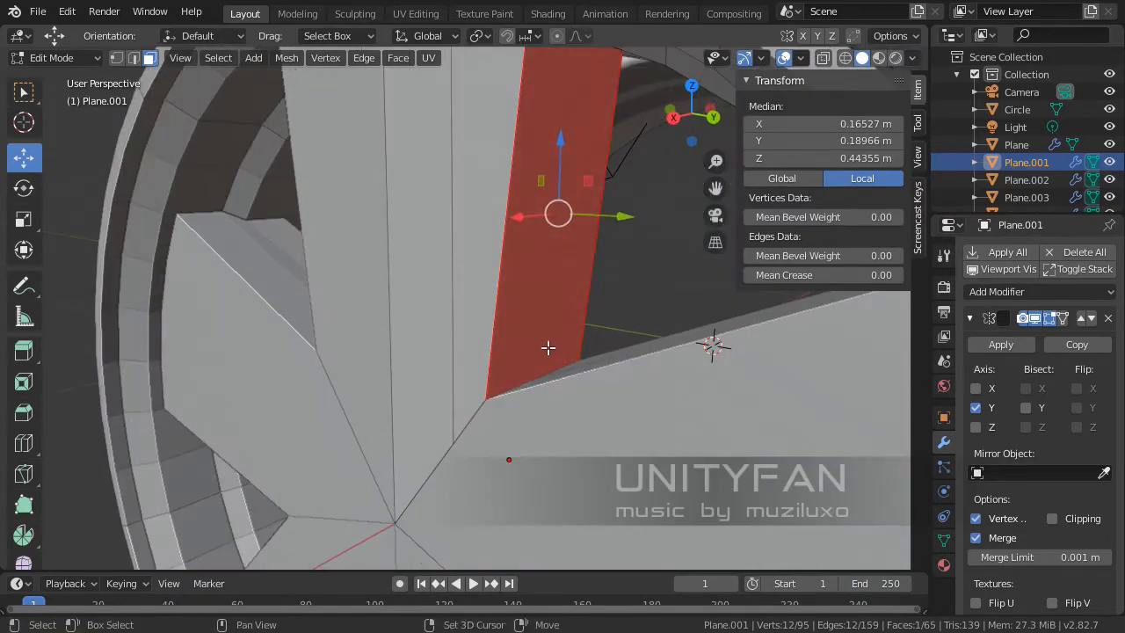
# - Dissolve the four leftover vertices along the bottom edge of the spoke's merged side face
pyautogui.scroll(4, 548, 346)
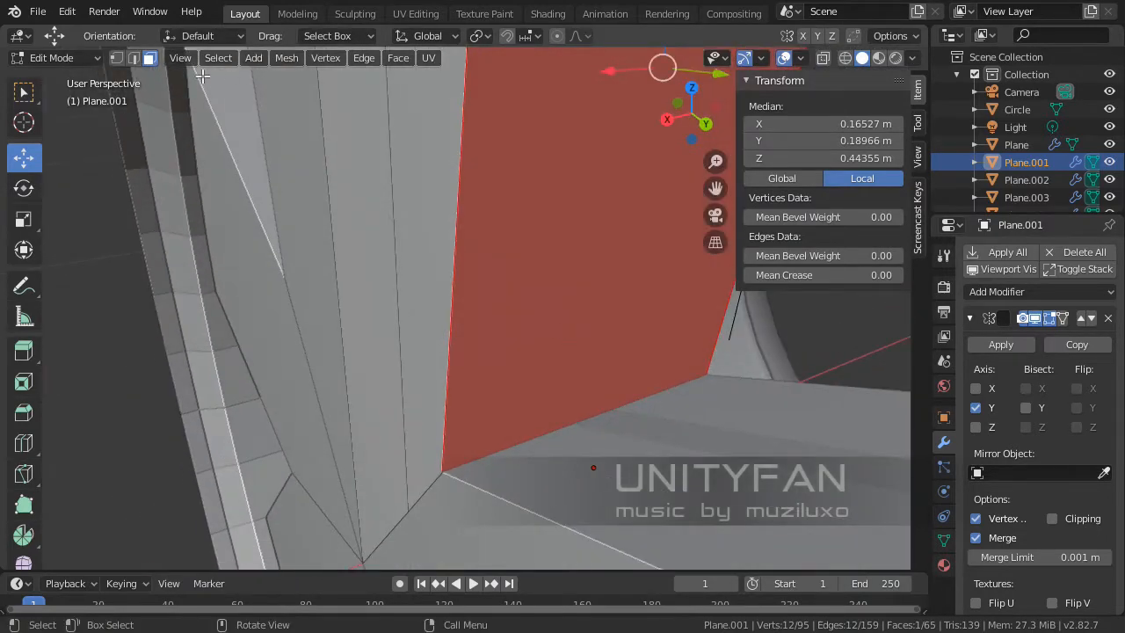
pyautogui.moveTo(395, 307); pyautogui.dragTo(530, 422, button='middle')
pyautogui.click(487, 446)
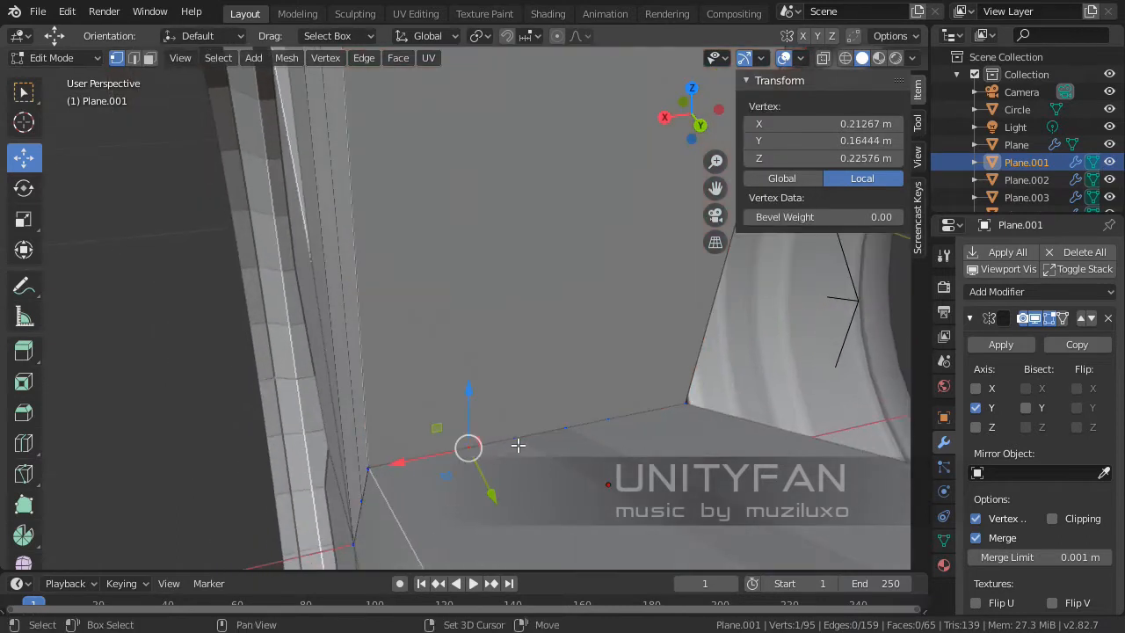
pyautogui.keyDown('shift'); pyautogui.click(516, 443); pyautogui.keyUp('shift')
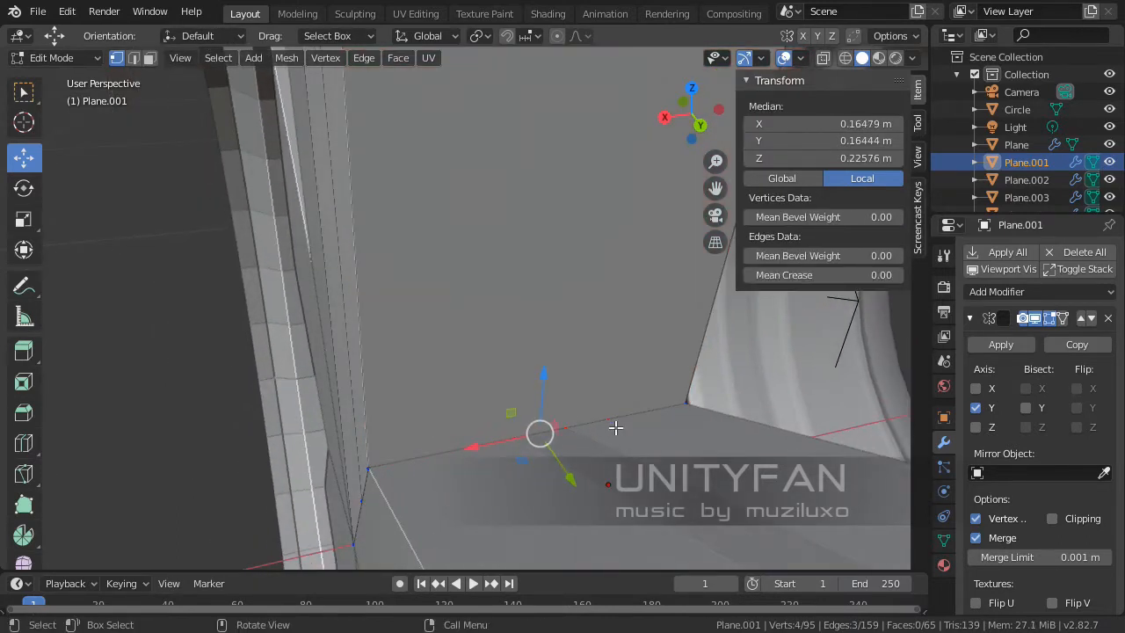
pyautogui.press('x')
pyautogui.click(571, 492)
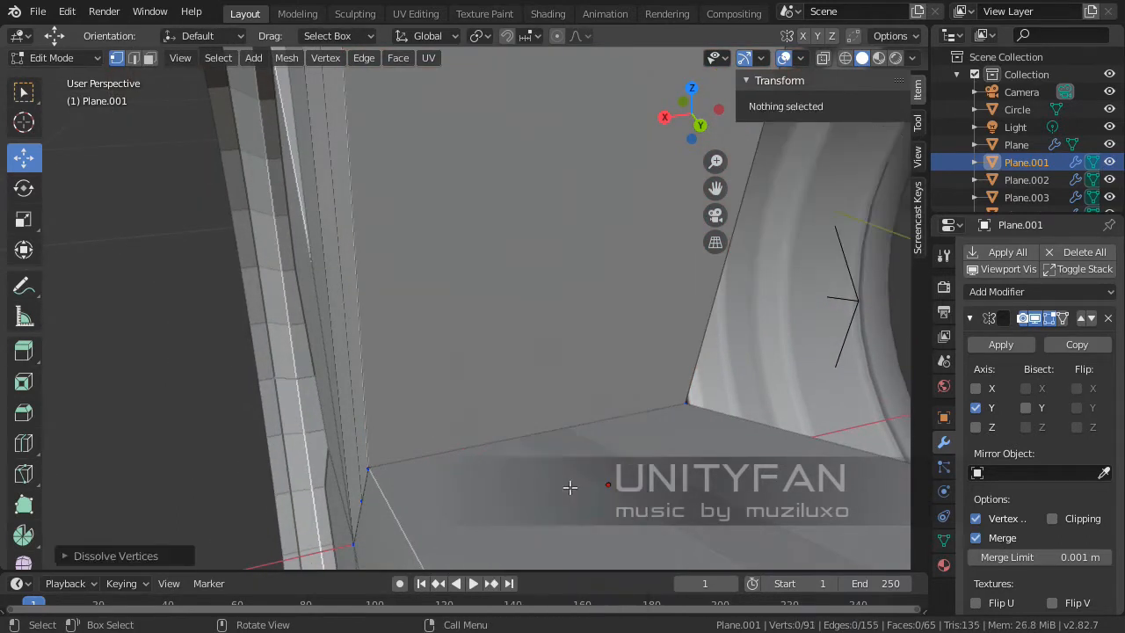
# - Select the front vertices along the spoke's diagonal seam at the hub and shift them along the X axis
pyautogui.moveTo(572, 484); pyautogui.dragTo(683, 372, button='middle')
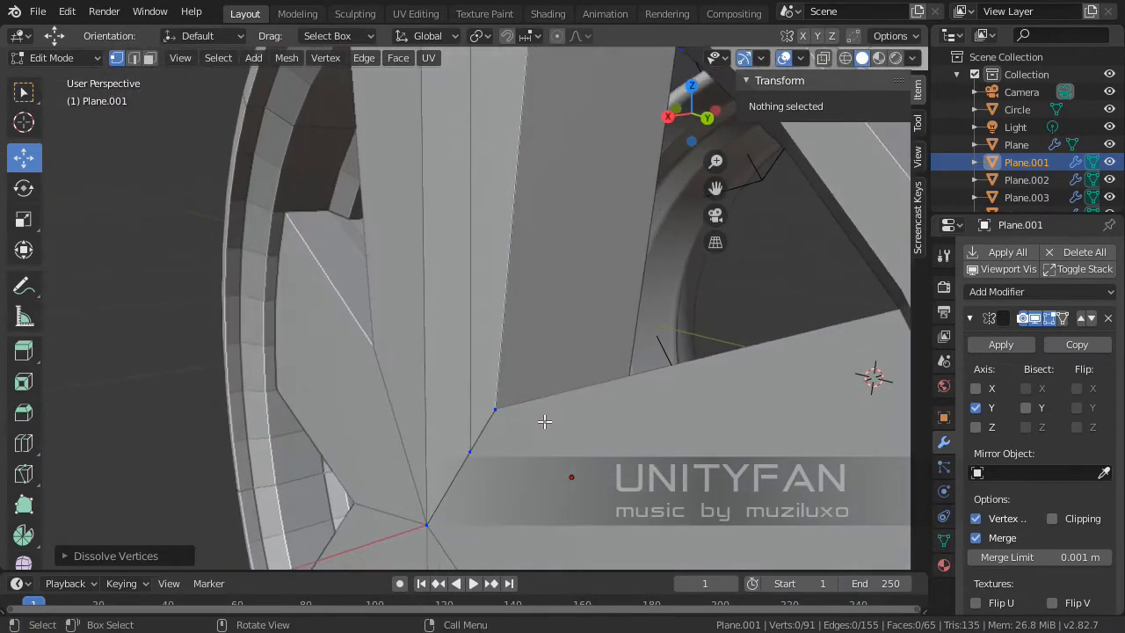
pyautogui.click(498, 409)
pyautogui.keyDown('shift'); pyautogui.click(471, 449); pyautogui.keyUp('shift')
pyautogui.press('g')
pyautogui.press('x')
pyautogui.click(487, 407)
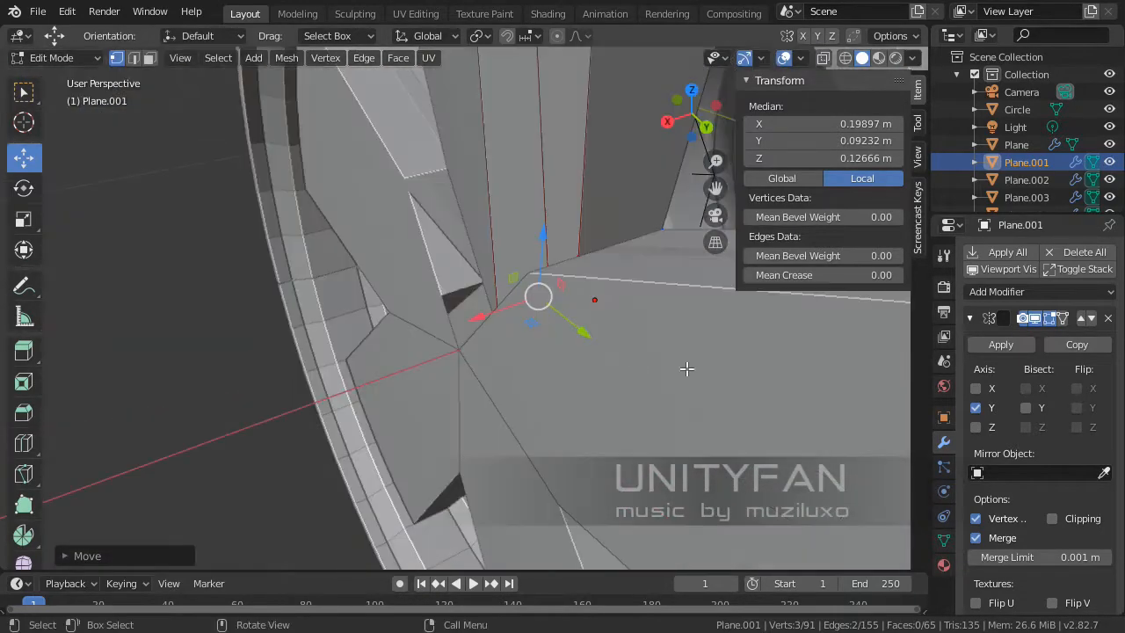
pyautogui.press('Tab')
pyautogui.moveTo(405, 348); pyautogui.dragTo(492, 378, button='middle')
pyautogui.scroll(4, 537, 355)
# - Cut a new edge line with the Knife across the spoke's front, side and rear faces just above the hub
pyautogui.press('Tab')
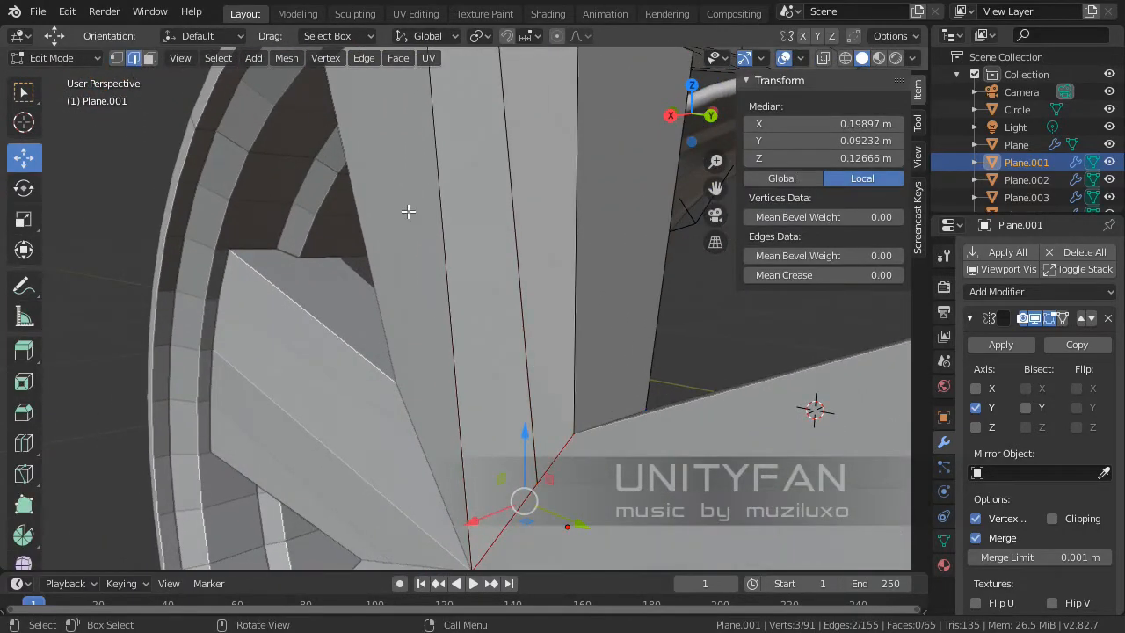
pyautogui.press('n')
pyautogui.moveTo(520, 311); pyautogui.dragTo(580, 356, button='middle')
pyautogui.press('k')
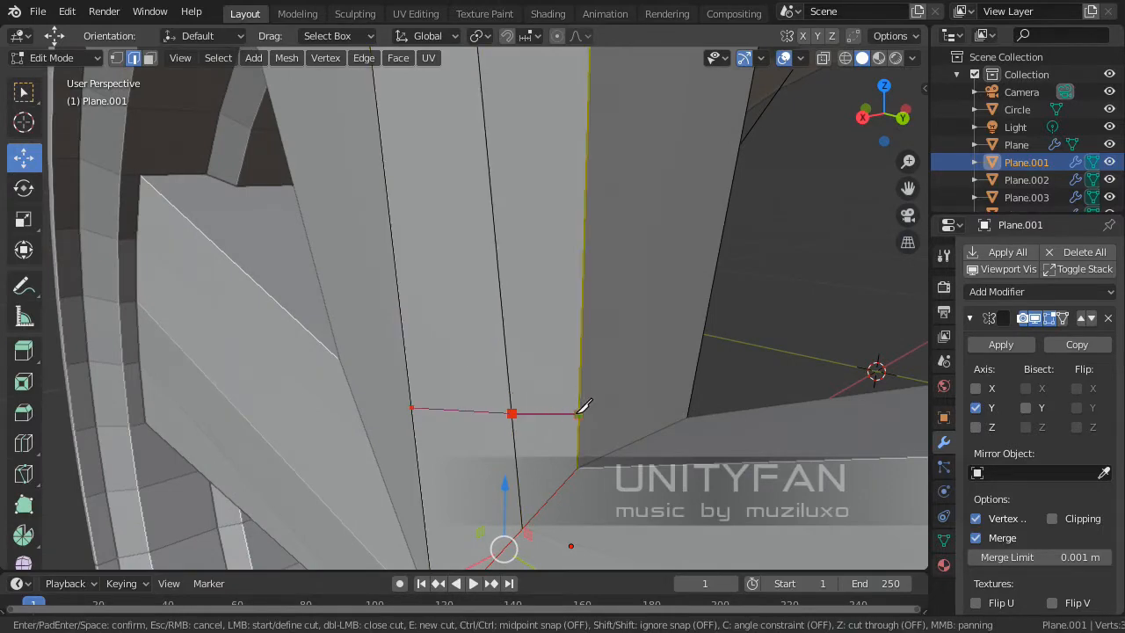
pyautogui.moveTo(650, 396); pyautogui.dragTo(538, 431, button='middle')
pyautogui.click(607, 436)
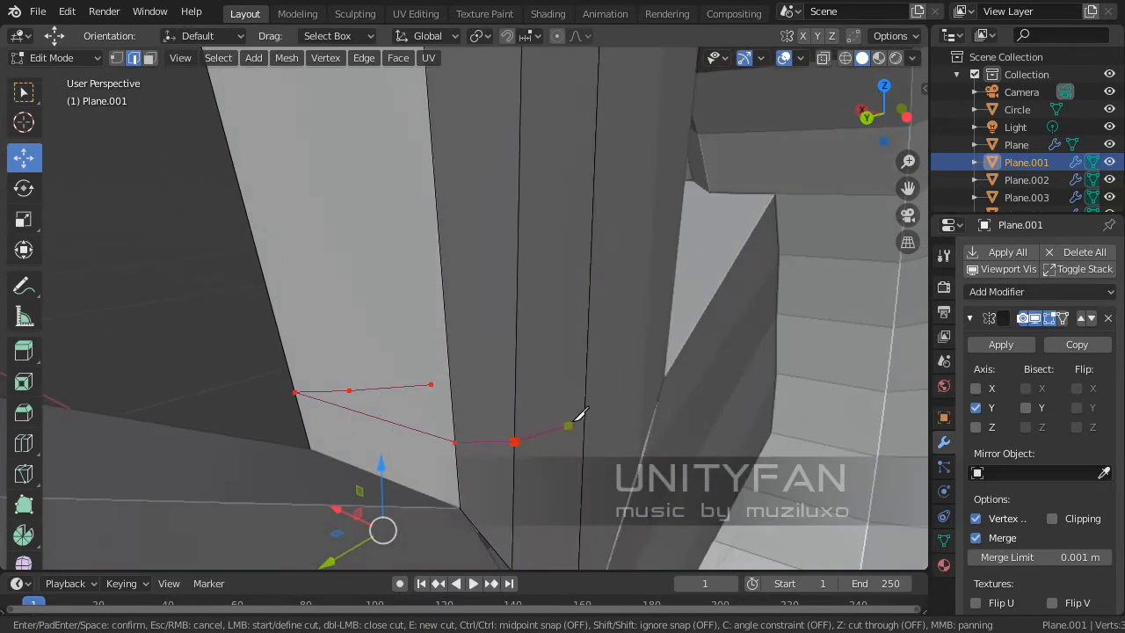
pyautogui.press('Return')
# - Move the side corner edge of the new cut inward and down in the YZ plane by about 0.019 m and 0.022 m
pyautogui.moveTo(585, 414); pyautogui.dragTo(690, 427, button='middle')
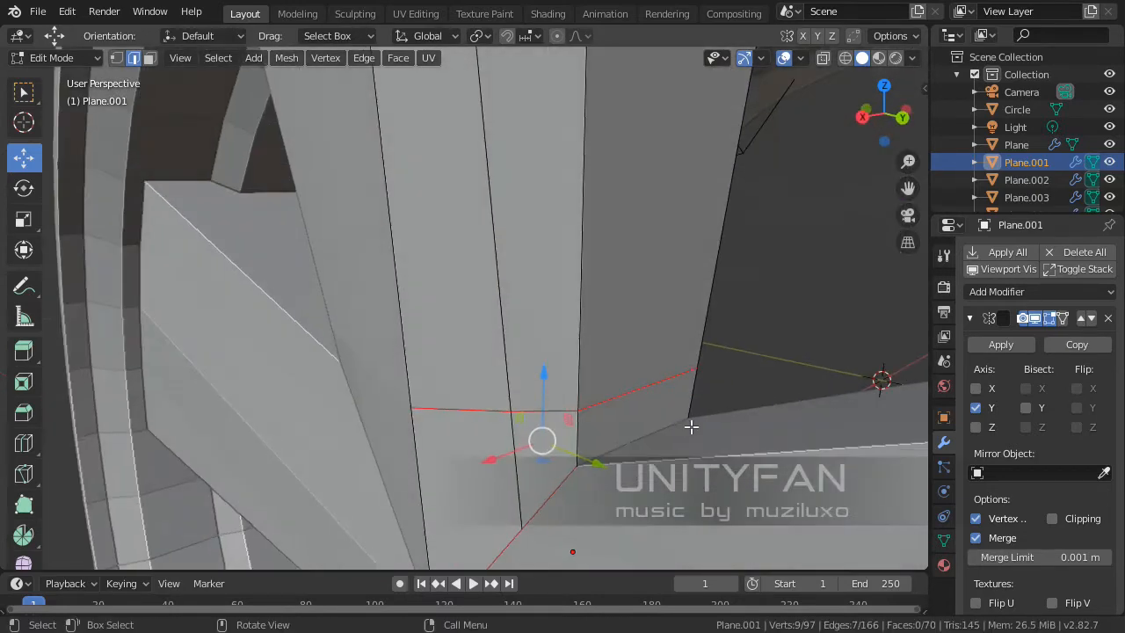
pyautogui.press('KP_3')
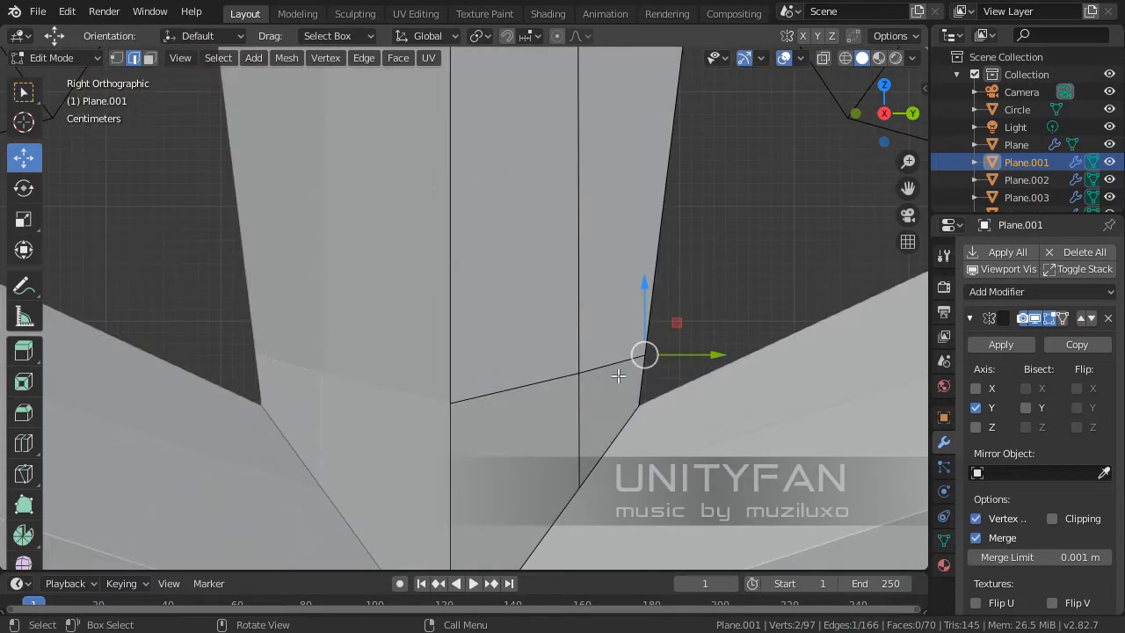
pyautogui.scroll(2, 650, 369)
pyautogui.press('g')
pyautogui.hotkey('shift', 'x')
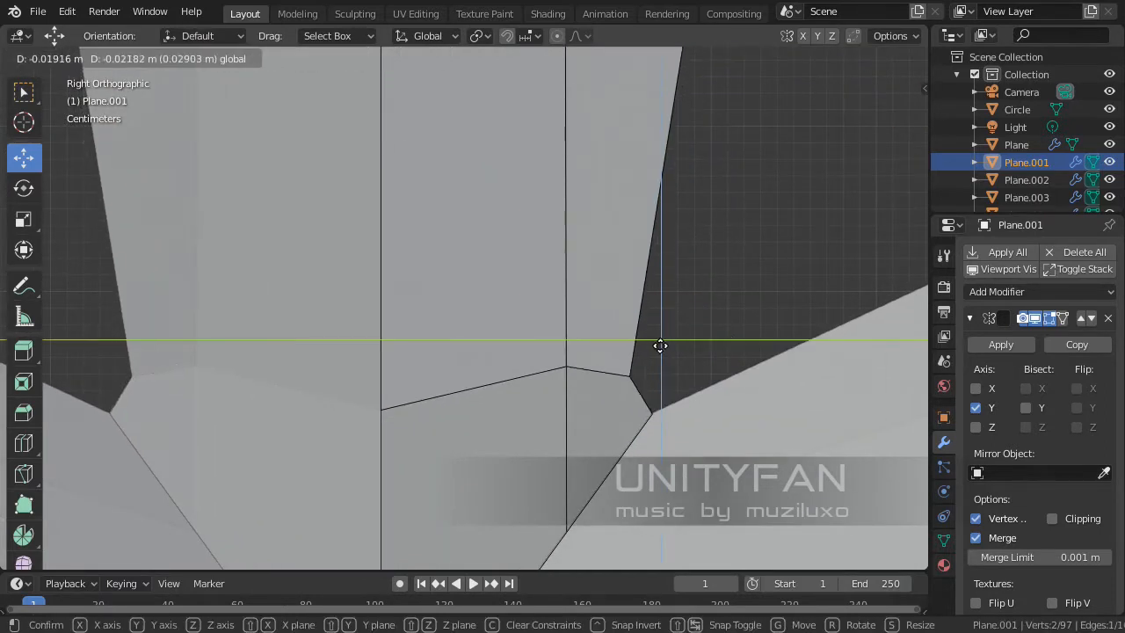
pyautogui.click(660, 345)
pyautogui.press('Tab')
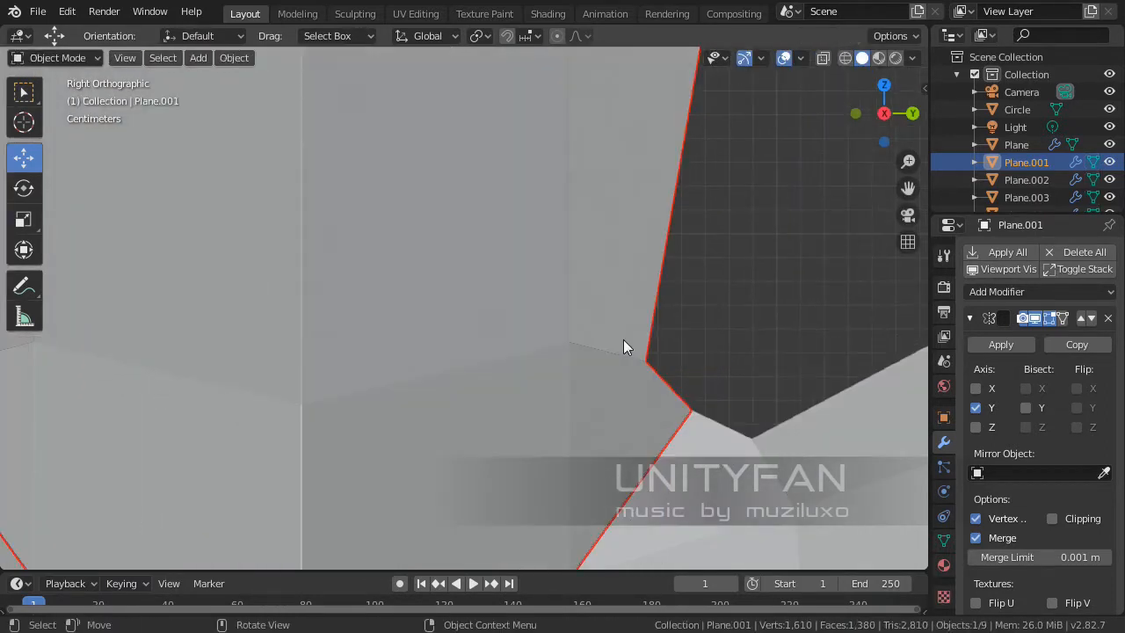
pyautogui.scroll(-3, 624, 340)
# - Reposition the cut's intermediate vertex in Y and raise its centre vertex to round the hub outline
pyautogui.press('Tab')
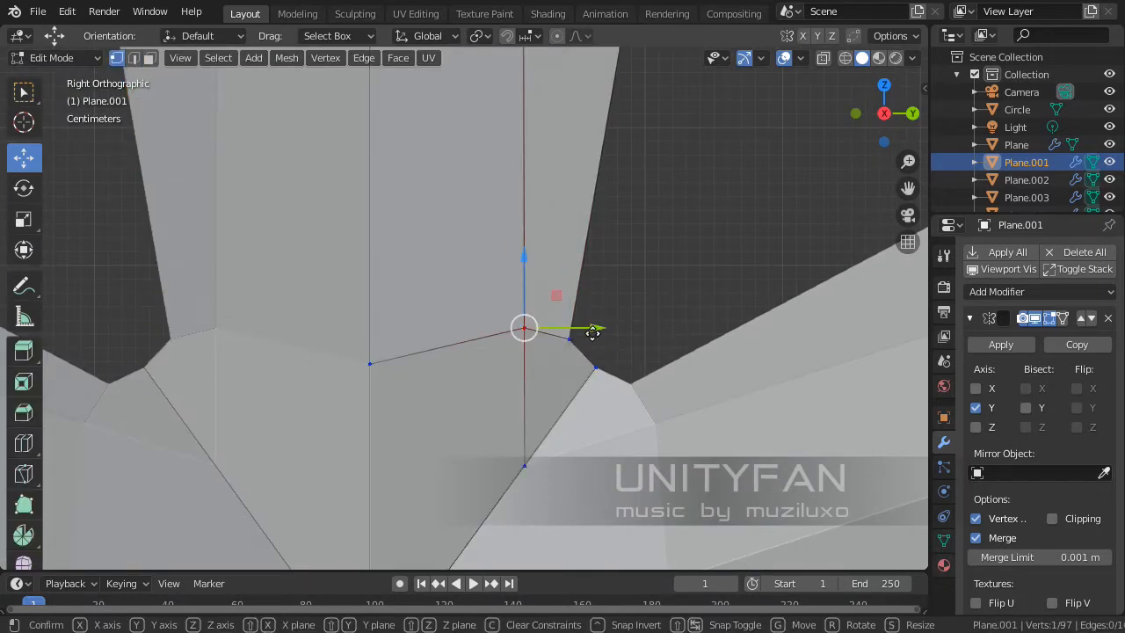
pyautogui.moveTo(593, 324); pyautogui.dragTo(539, 337)
pyautogui.moveTo(370, 306); pyautogui.dragTo(366, 251)
pyautogui.scroll(-3, 483, 334)
pyautogui.moveTo(471, 279); pyautogui.dragTo(472, 269)
pyautogui.scroll(3, 408, 315)
pyautogui.moveTo(389, 257); pyautogui.dragTo(390, 241)
pyautogui.scroll(-3, 410, 267)
pyautogui.press('KP_5')
pyautogui.scroll(-3, 415, 270)
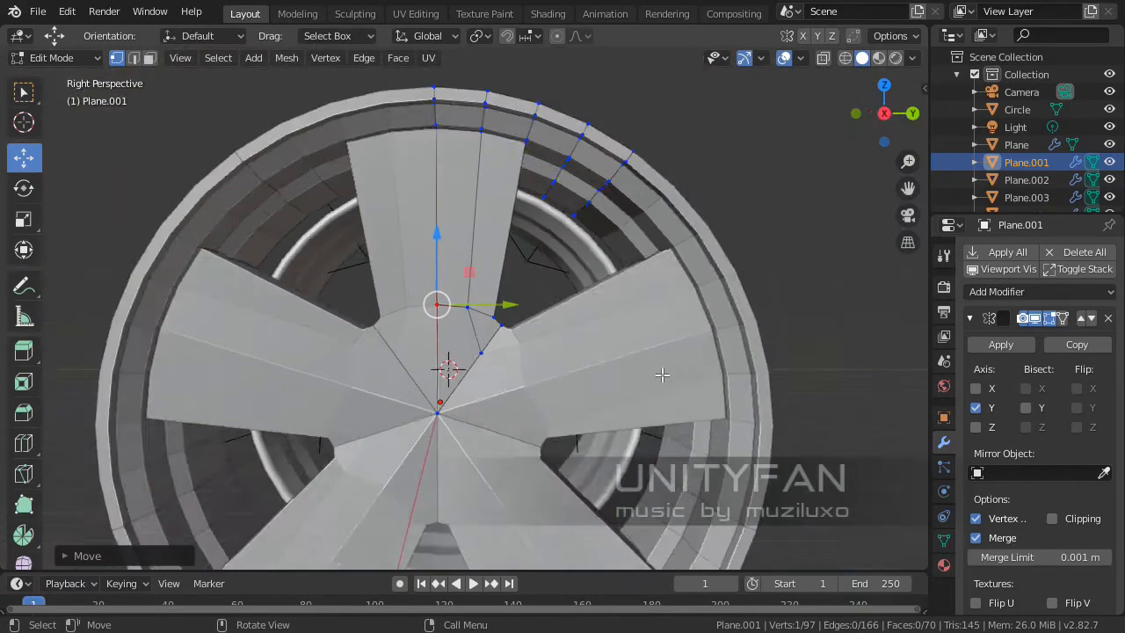
# - Move the rear vertex on the spoke's diagonal seam in the left view to line up with the neighbouring seam
pyautogui.moveTo(660, 374); pyautogui.dragTo(442, 394, button='middle')
pyautogui.scroll(4, 327, 333)
pyautogui.scroll(2, 475, 383)
pyautogui.moveTo(559, 430); pyautogui.dragTo(469, 366, button='middle')
pyautogui.press('KP_3')
pyautogui.press('ctrl+KP_1')
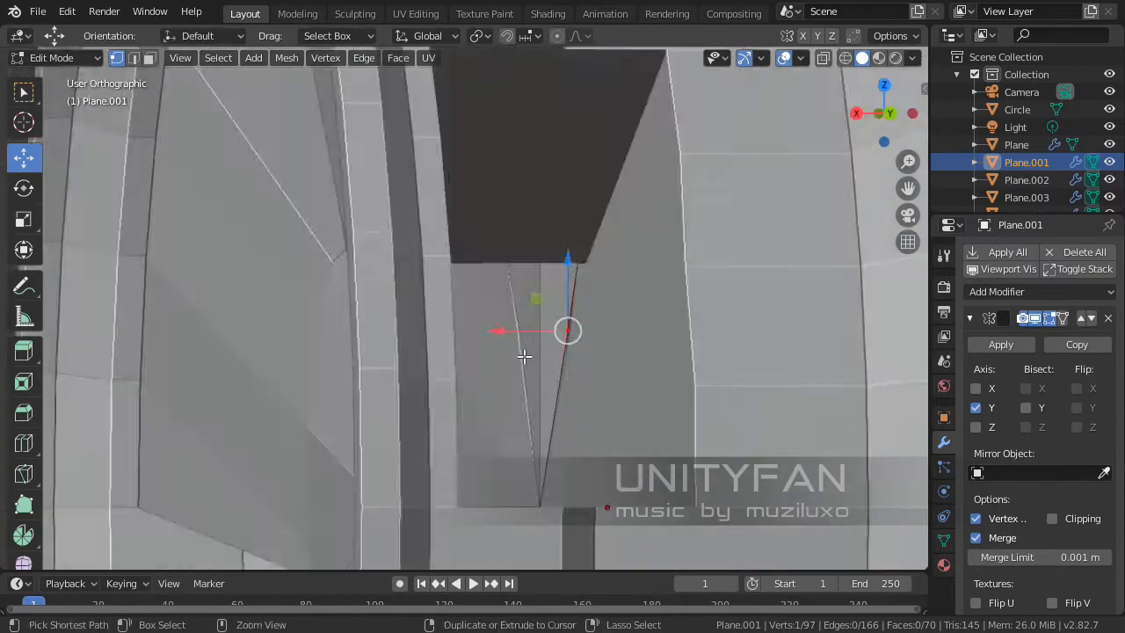
pyautogui.press('ctrl+KP_3')
pyautogui.scroll(3, 509, 357)
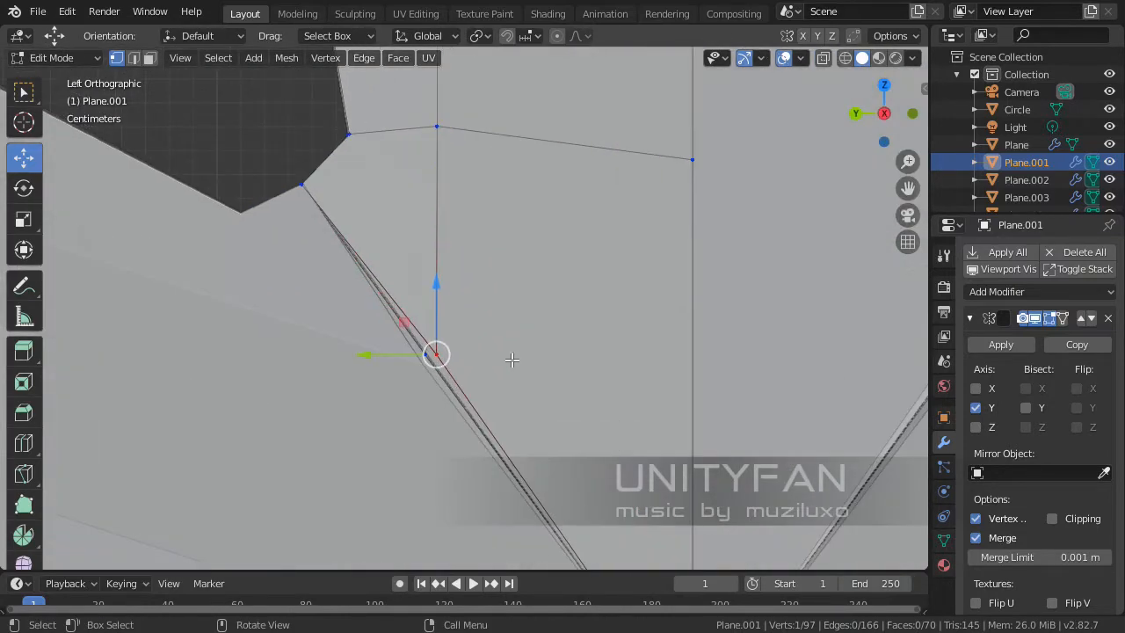
pyautogui.scroll(4, 479, 384)
pyautogui.press('g')
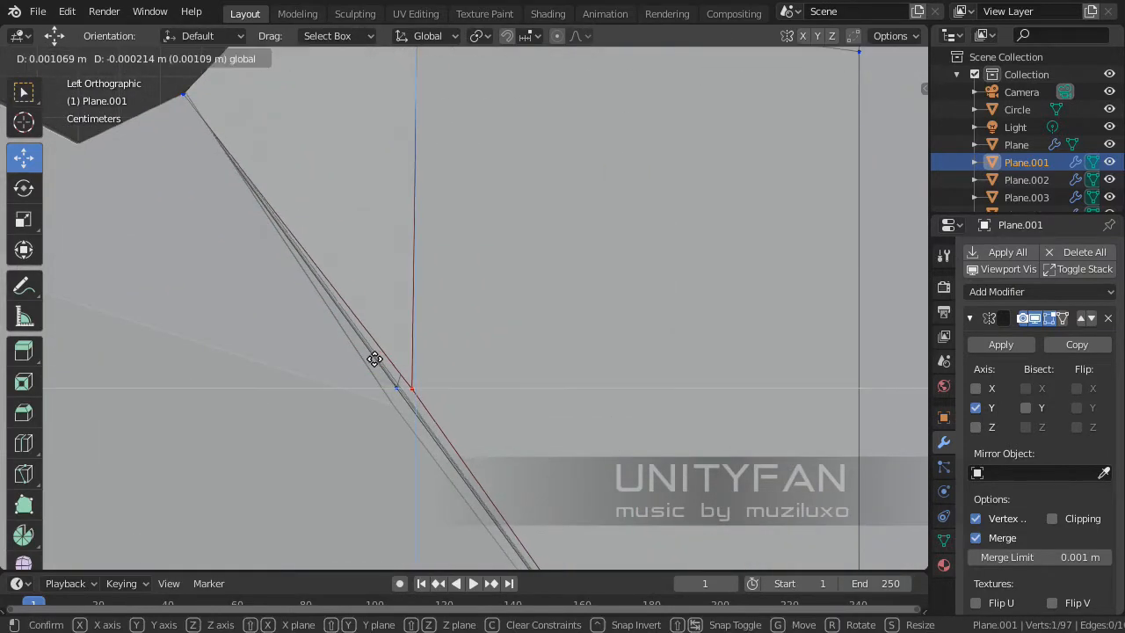
pyautogui.click(367, 362)
pyautogui.scroll(-5, 360, 350)
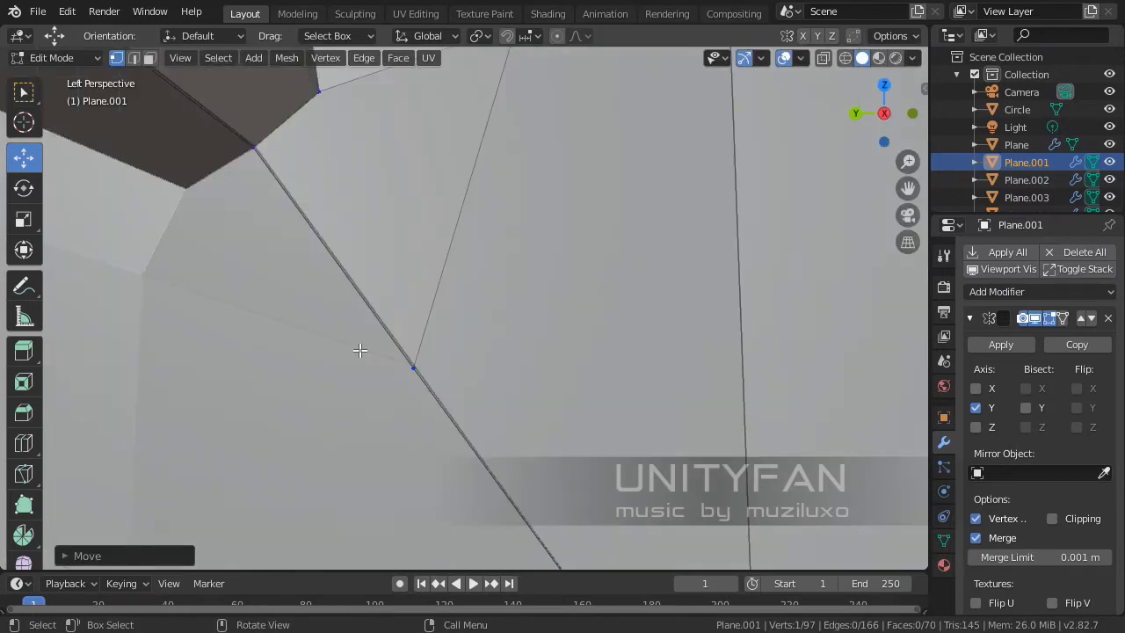
# - Select the cut's front and rear corner vertices at the spoke's side and reposition them upward in the right view
pyautogui.moveTo(359, 350); pyautogui.dragTo(564, 326, button='middle')
pyautogui.press('Tab')
pyautogui.scroll(3, 509, 261)
pyautogui.press('Tab')
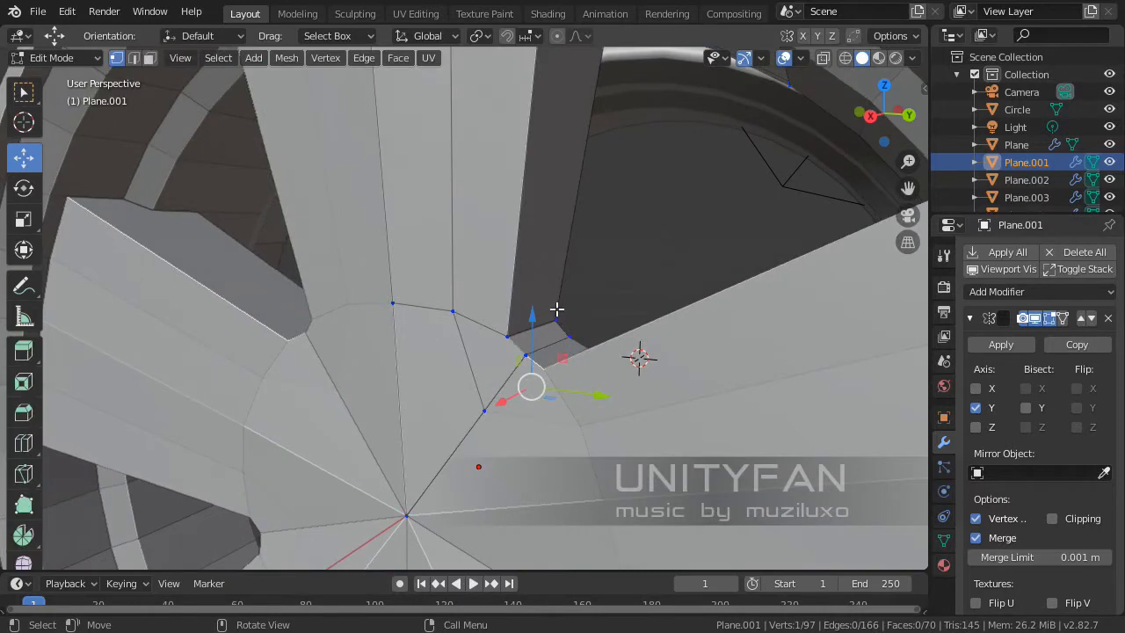
pyautogui.press('KP_3')
pyautogui.scroll(2, 603, 324)
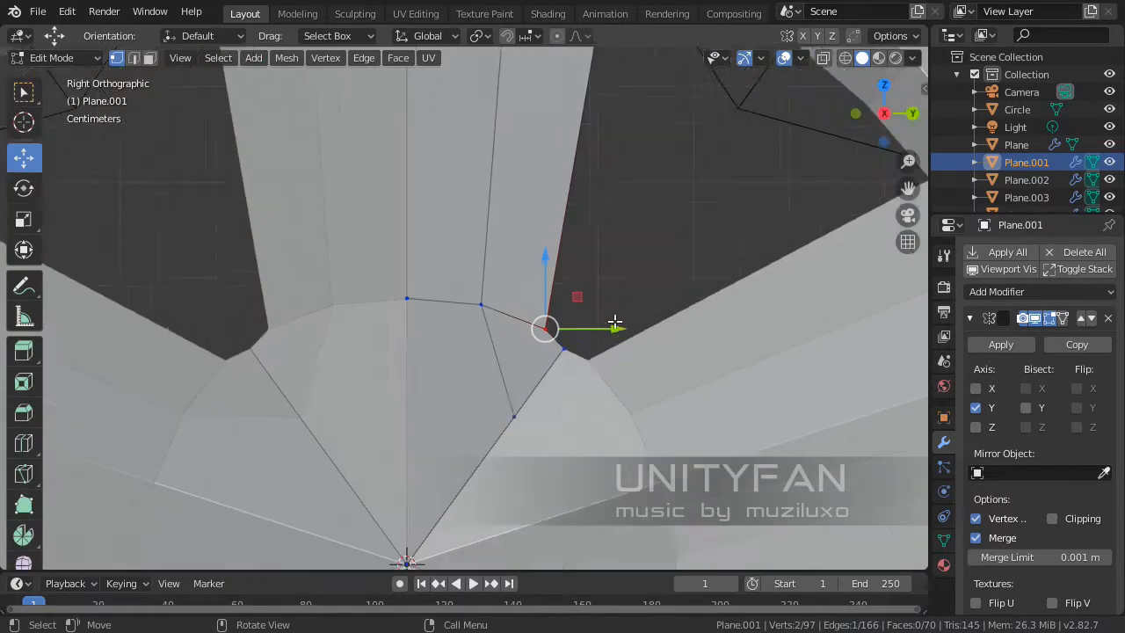
pyautogui.press('g')
pyautogui.click(590, 273)
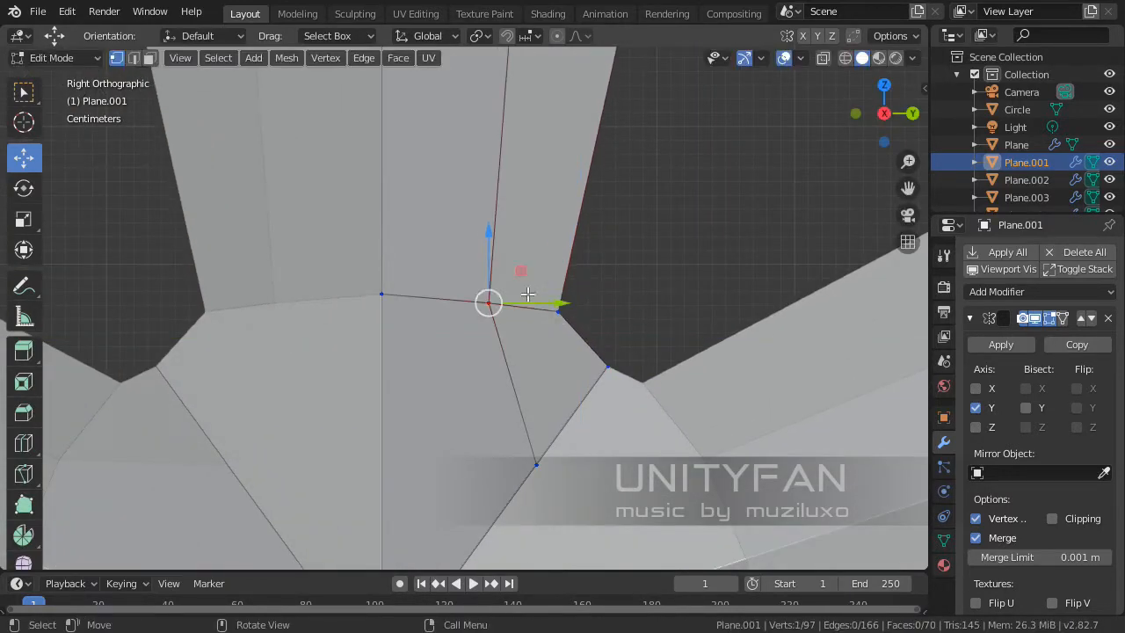
# - Raise the cut's centre vertex along Z and move the adjacent intermediate vertex up and inward to smooth the hub's curve
pyautogui.keyDown('shift'); pyautogui.moveTo(399, 281); pyautogui.dragTo(439, 360, button='middle'); pyautogui.keyUp('shift')
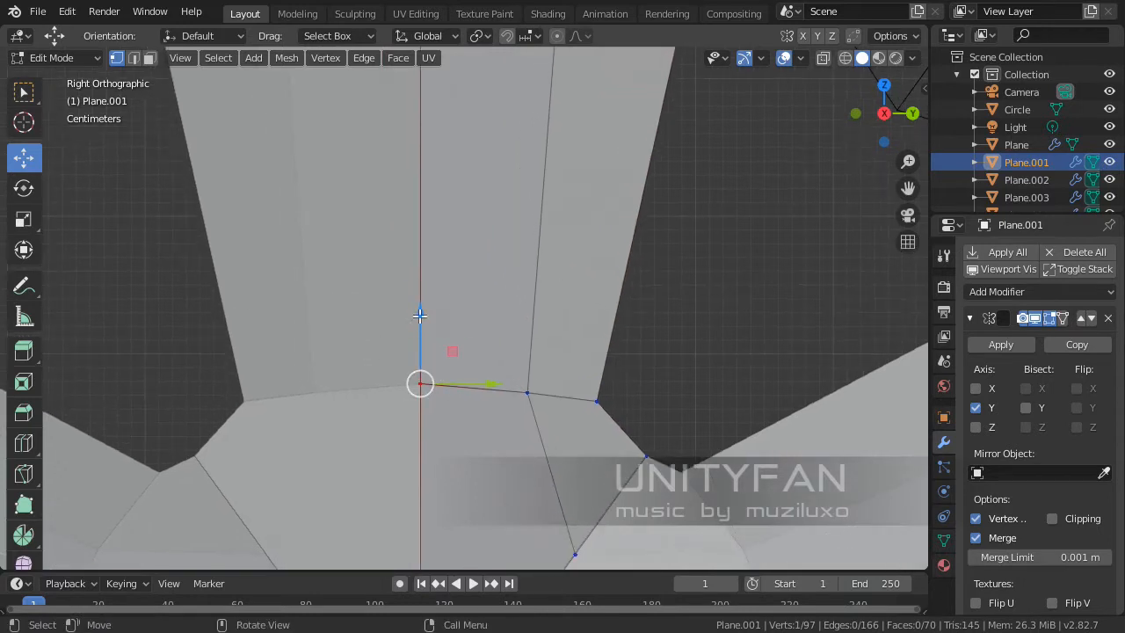
pyautogui.moveTo(419, 316); pyautogui.dragTo(440, 281)
pyautogui.moveTo(559, 364); pyautogui.dragTo(527, 319)
pyautogui.scroll(1, 582, 356)
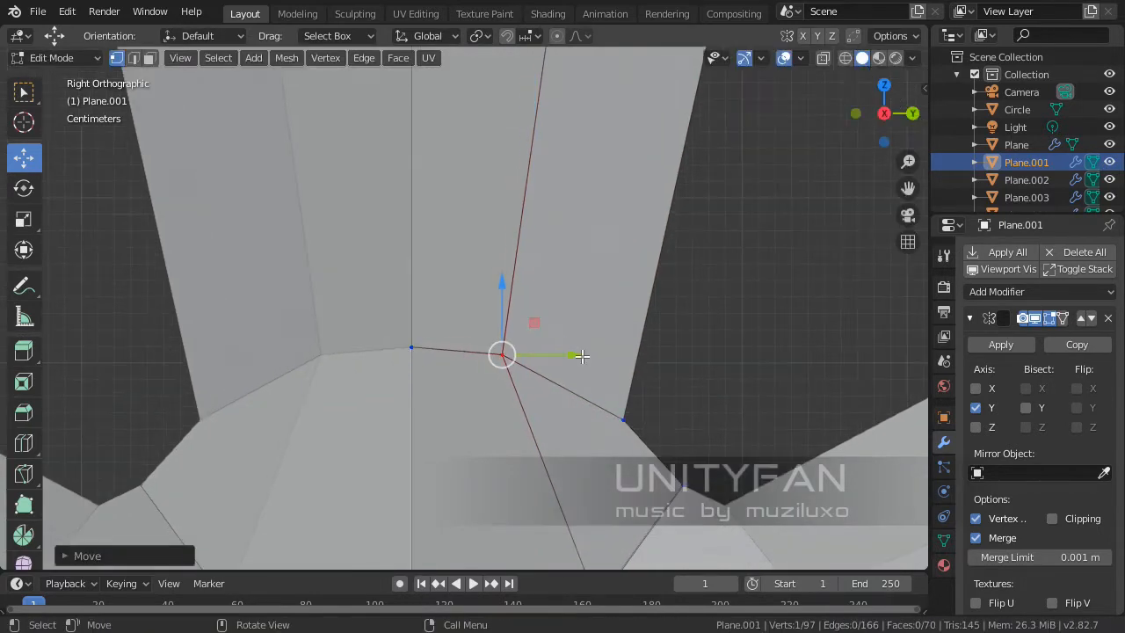
pyautogui.press('KP_5')
pyautogui.moveTo(583, 357)
pyautogui.mouseDown(button='middle')
pyautogui.moveTo(557, 407)
pyautogui.moveTo(565, 352)
pyautogui.mouseUp(button='middle')
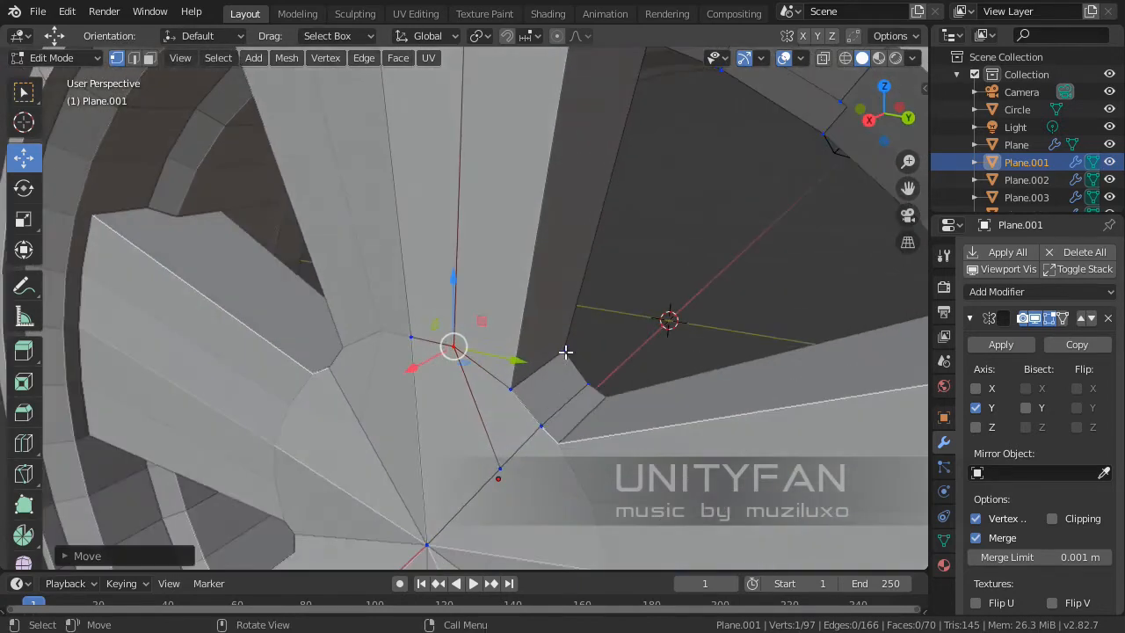
# - Select the cut's corner vertices at the spoke's side and move them up and inward to follow the rounded hub outline
pyautogui.keyDown('shift'); pyautogui.click(504, 398); pyautogui.keyUp('shift')
pyautogui.press('KP_3')
pyautogui.press('KP_5')
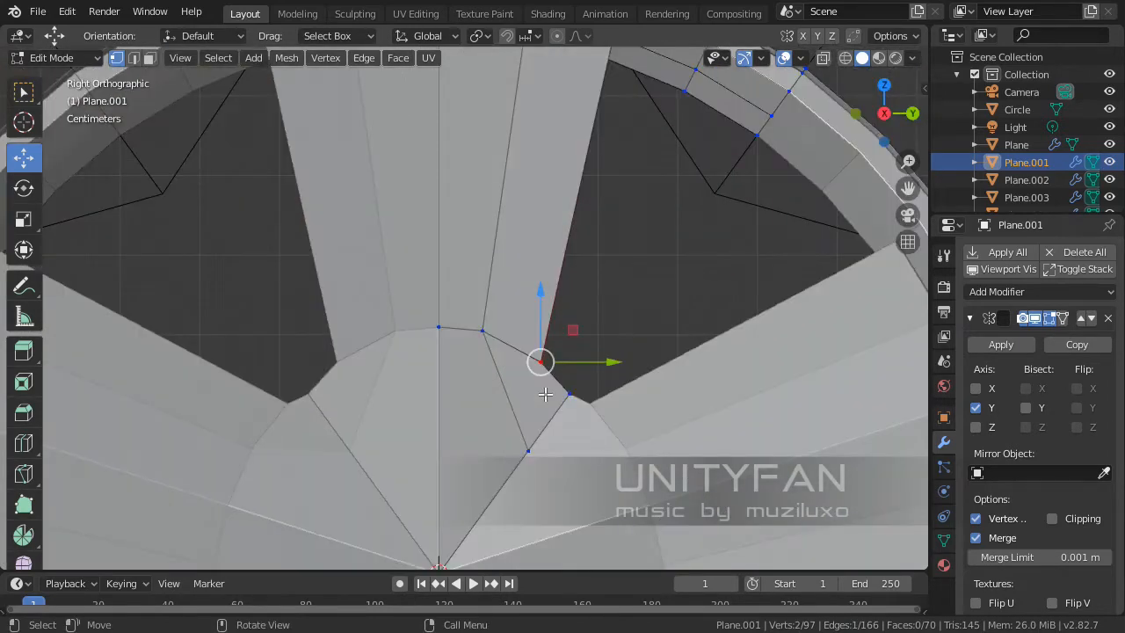
pyautogui.moveTo(549, 353); pyautogui.dragTo(533, 328)
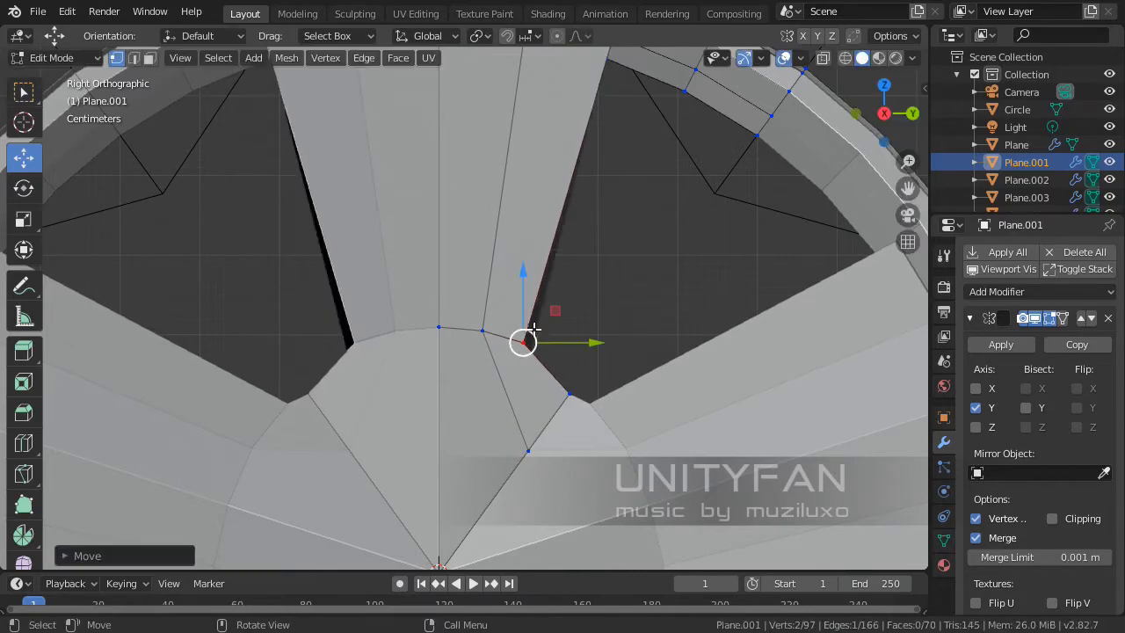
# - Reposition the cut's rear intermediate vertex at the hub in Y and Z, and raise the rear centre vertex about 0.03 m along Z
pyautogui.press('KP_5')
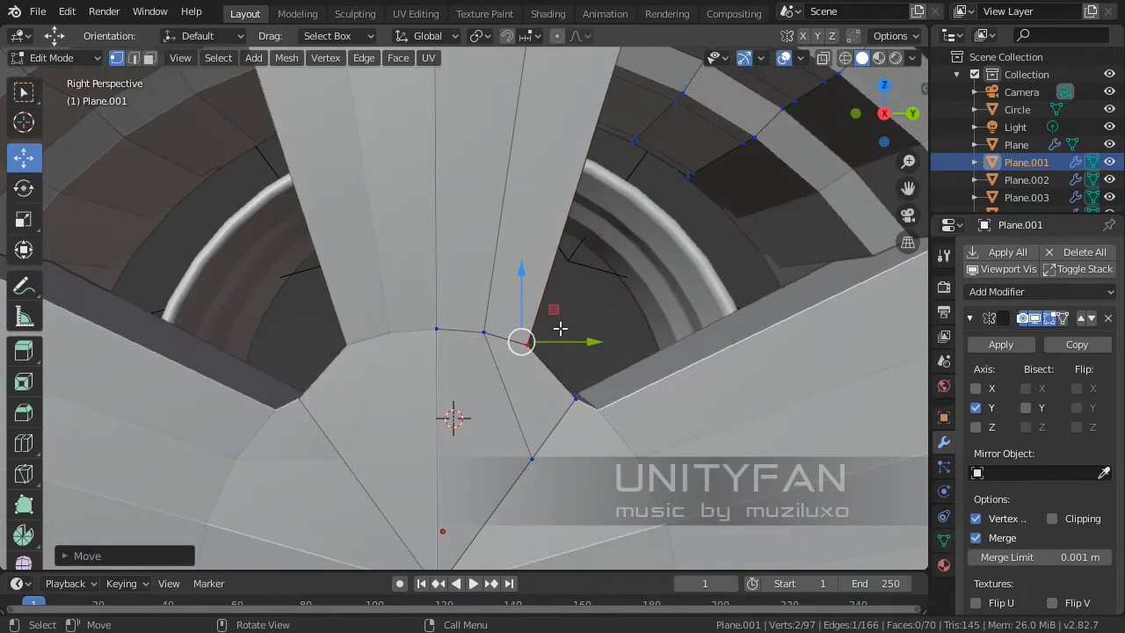
pyautogui.moveTo(560, 328); pyautogui.dragTo(465, 349, button='middle')
pyautogui.moveTo(547, 346); pyautogui.dragTo(296, 337, button='middle')
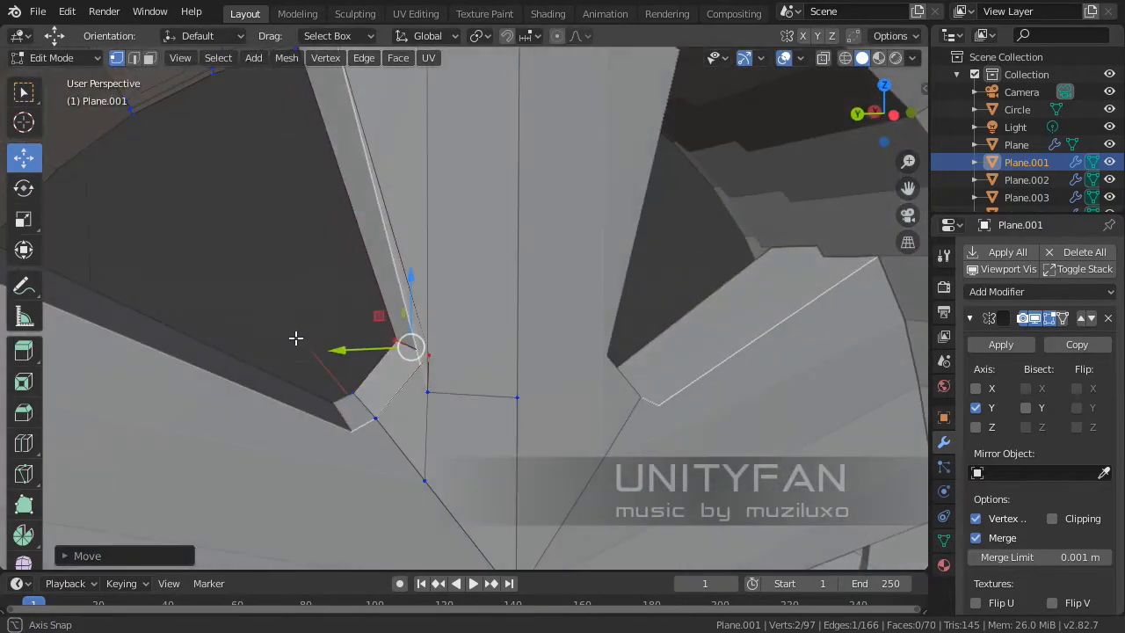
pyautogui.moveTo(422, 388); pyautogui.dragTo(409, 395, button='middle')
pyautogui.press('g')
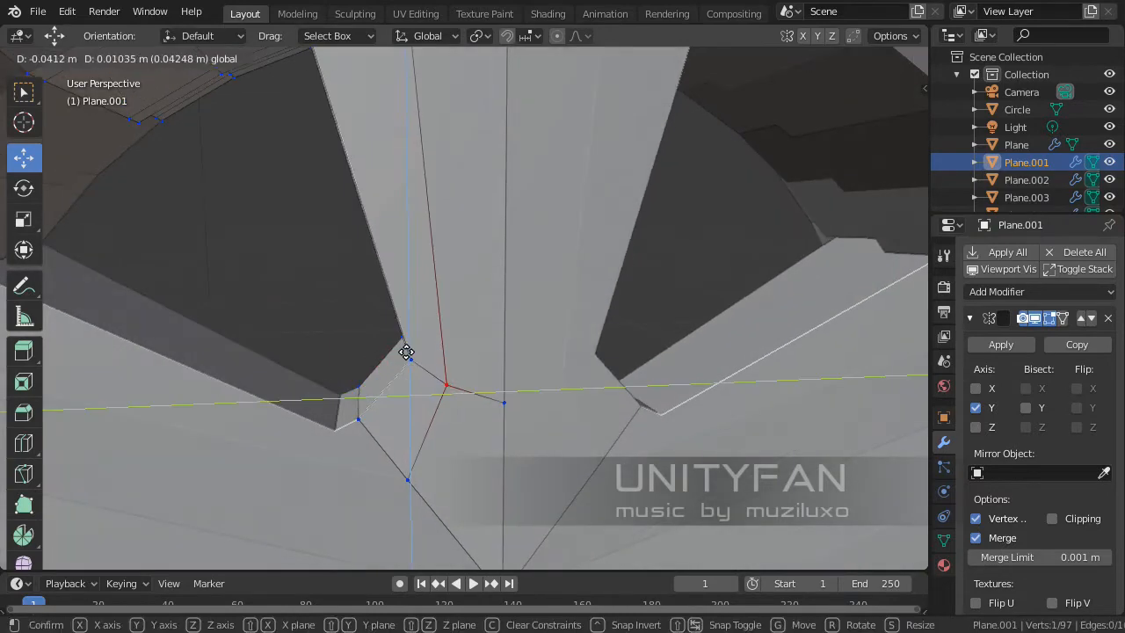
pyautogui.click(406, 336)
pyautogui.press('g')
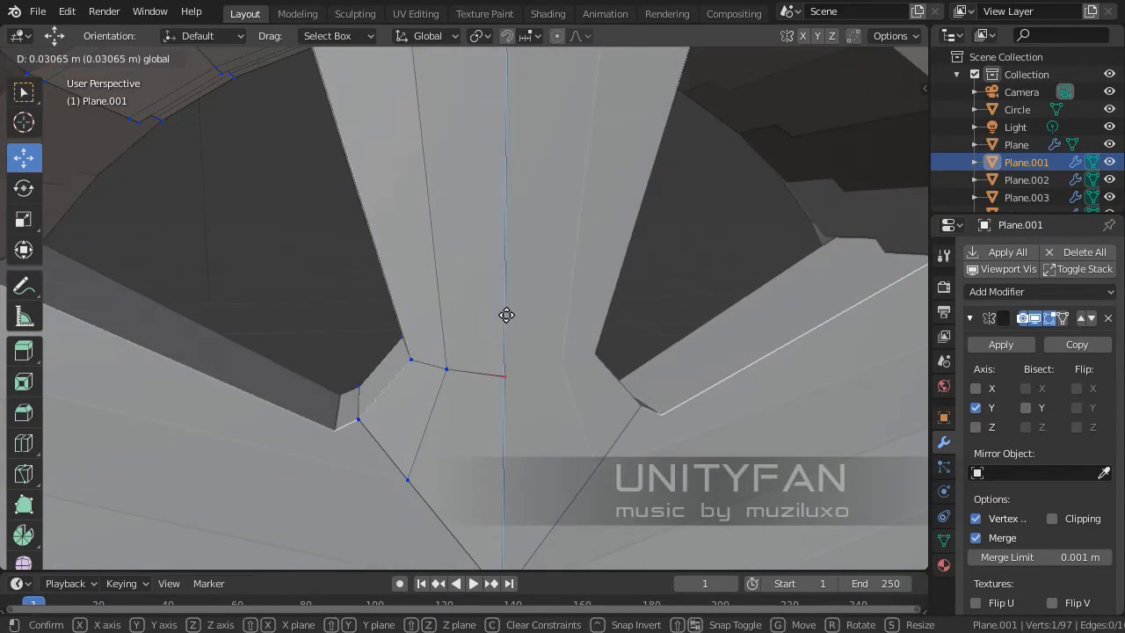
pyautogui.click(507, 315)
# - Select the cut's three rear vertices at the hub and shift them along X to adjust the spoke's depth there
pyautogui.moveTo(507, 315); pyautogui.dragTo(391, 379, button='middle')
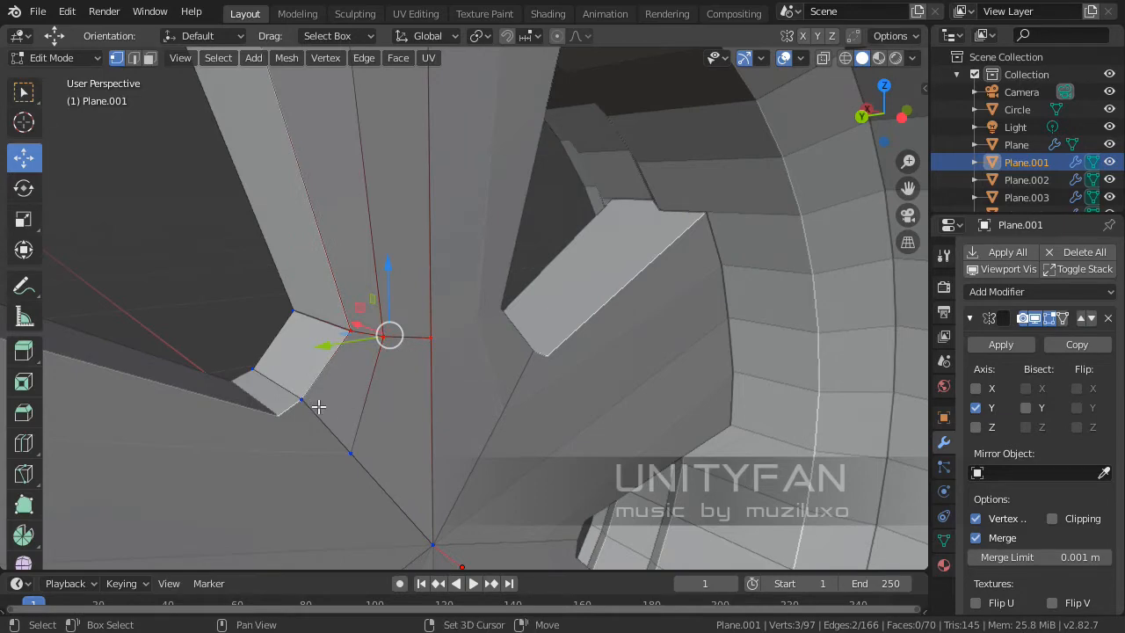
pyautogui.keyDown('shift'); pyautogui.moveTo(363, 460); pyautogui.dragTo(485, 376, button='middle'); pyautogui.keyUp('shift')
pyautogui.moveTo(468, 424)
pyautogui.mouseDown(button='middle')
pyautogui.moveTo(417, 477)
pyautogui.moveTo(472, 397)
pyautogui.moveTo(460, 466)
pyautogui.moveTo(484, 427)
pyautogui.mouseUp(button='middle')
pyautogui.moveTo(504, 416); pyautogui.dragTo(419, 402)
pyautogui.moveTo(420, 402); pyautogui.dragTo(557, 423, button='middle')
pyautogui.press('Tab')
pyautogui.scroll(3, 553, 438)
pyautogui.press('Tab')
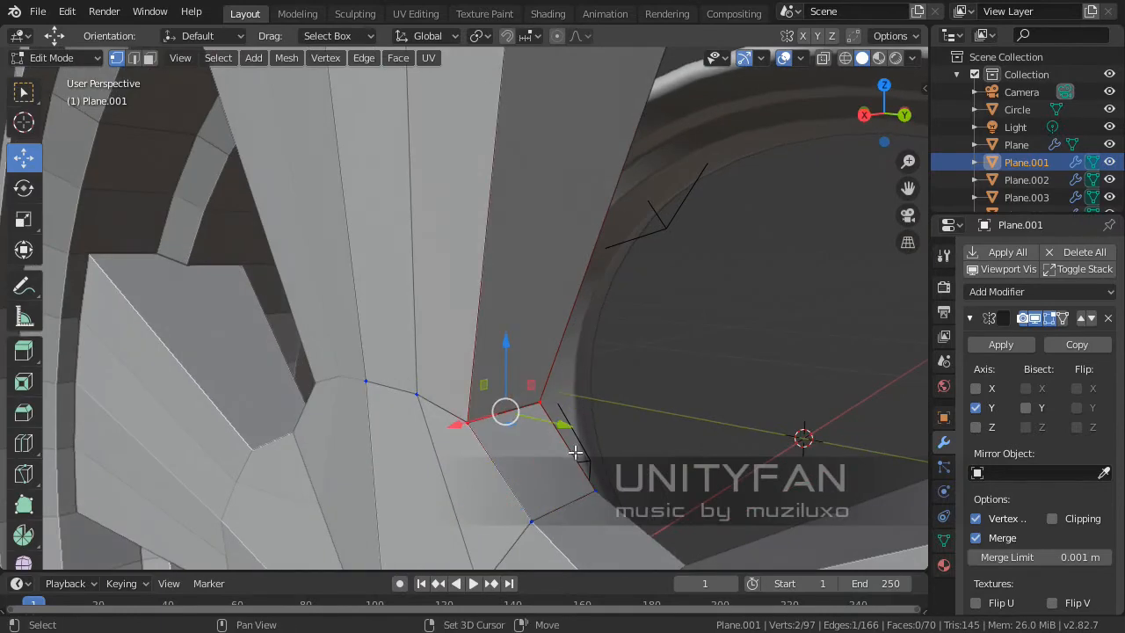
# - Move the cut's side corner vertices inward in the right view and shift the adjacent intermediate vertex up and inward to narrow the spoke
pyautogui.press('KP_3')
pyautogui.scroll(3, 613, 429)
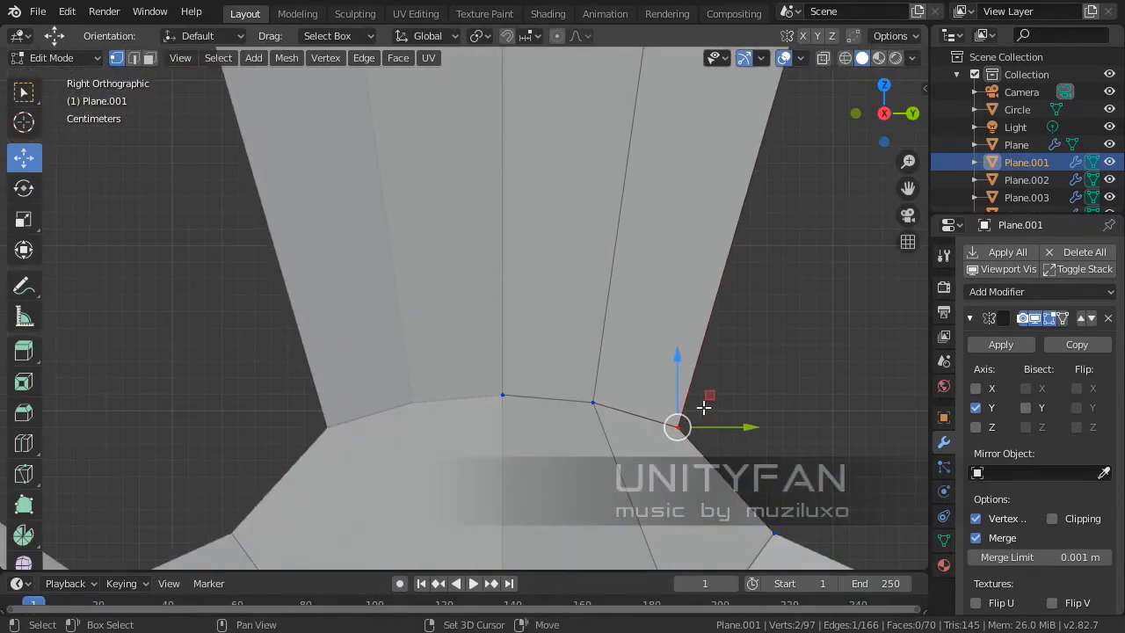
pyautogui.keyDown('shift'); pyautogui.moveTo(703, 407); pyautogui.dragTo(640, 381, button='middle'); pyautogui.keyUp('shift')
pyautogui.press('g')
pyautogui.click(623, 349)
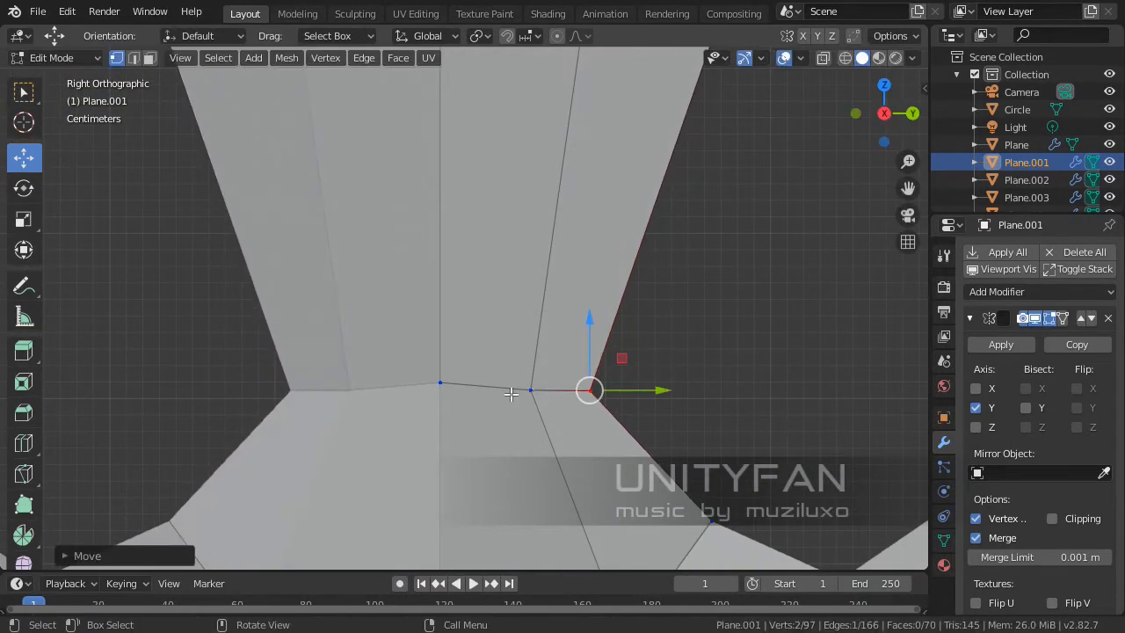
pyautogui.press('g')
pyautogui.click(551, 351)
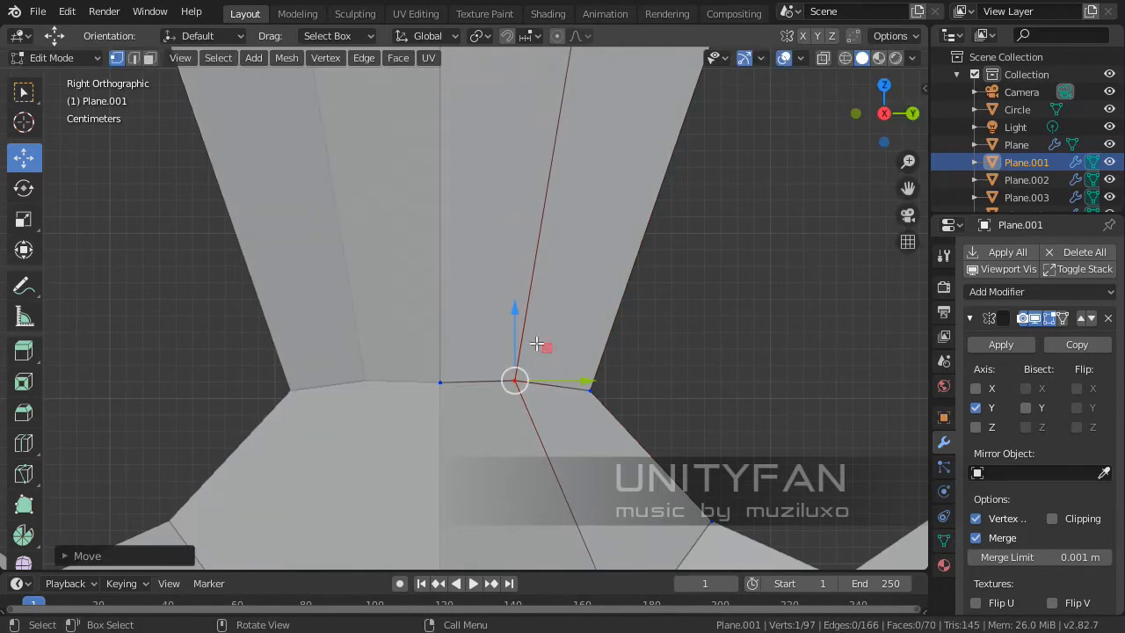
# - Move the rear intermediate vertex at the hub up and inward, and raise the rear centre vertex along Z to level the cut
pyautogui.moveTo(536, 344); pyautogui.dragTo(468, 359, button='middle')
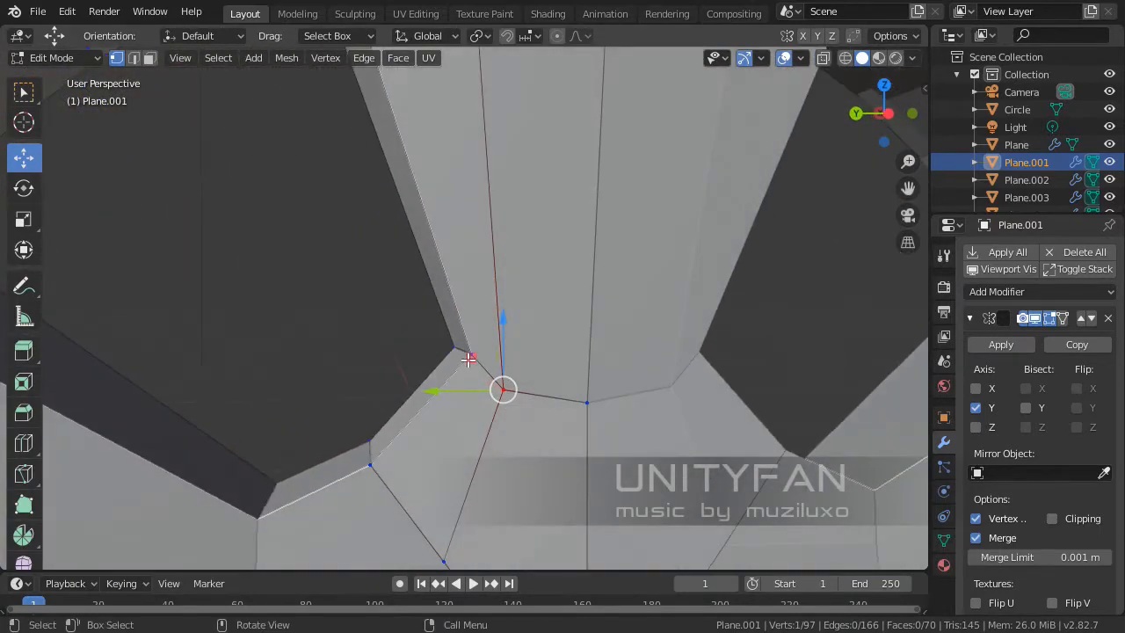
pyautogui.press('g')
pyautogui.click(499, 314)
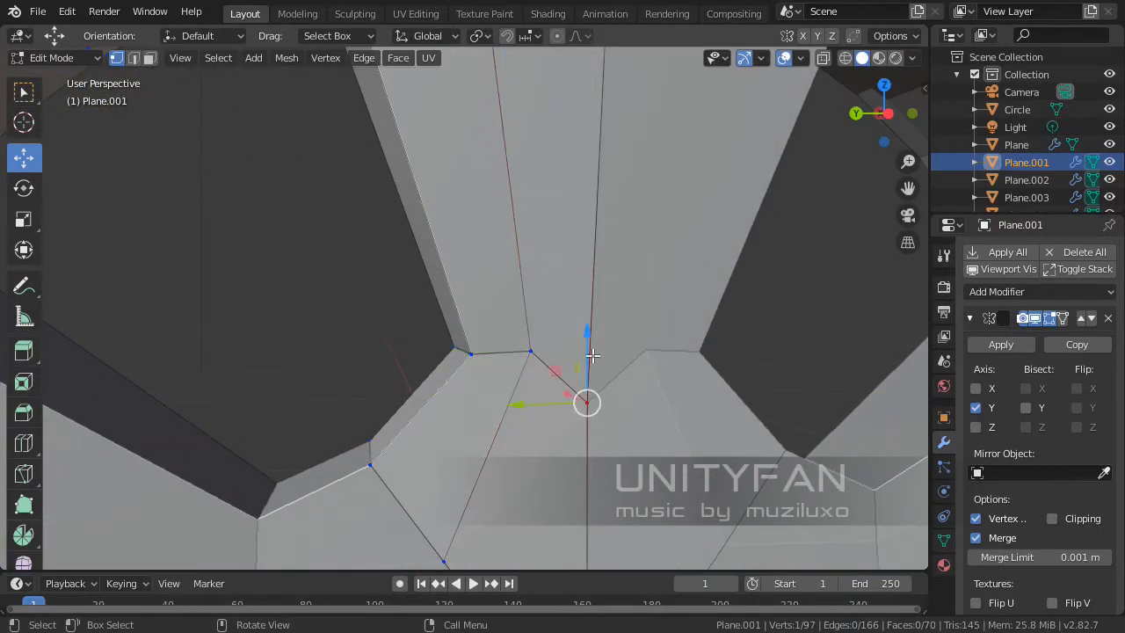
pyautogui.moveTo(592, 355); pyautogui.dragTo(595, 276)
# - Knife a cut across the spoke's rear and side faces just below the rim, from the rear centre line to the front corner edge
pyautogui.moveTo(595, 276); pyautogui.dragTo(494, 335, button='middle')
pyautogui.moveTo(587, 331); pyautogui.dragTo(455, 394, button='middle')
pyautogui.scroll(4, 589, 434)
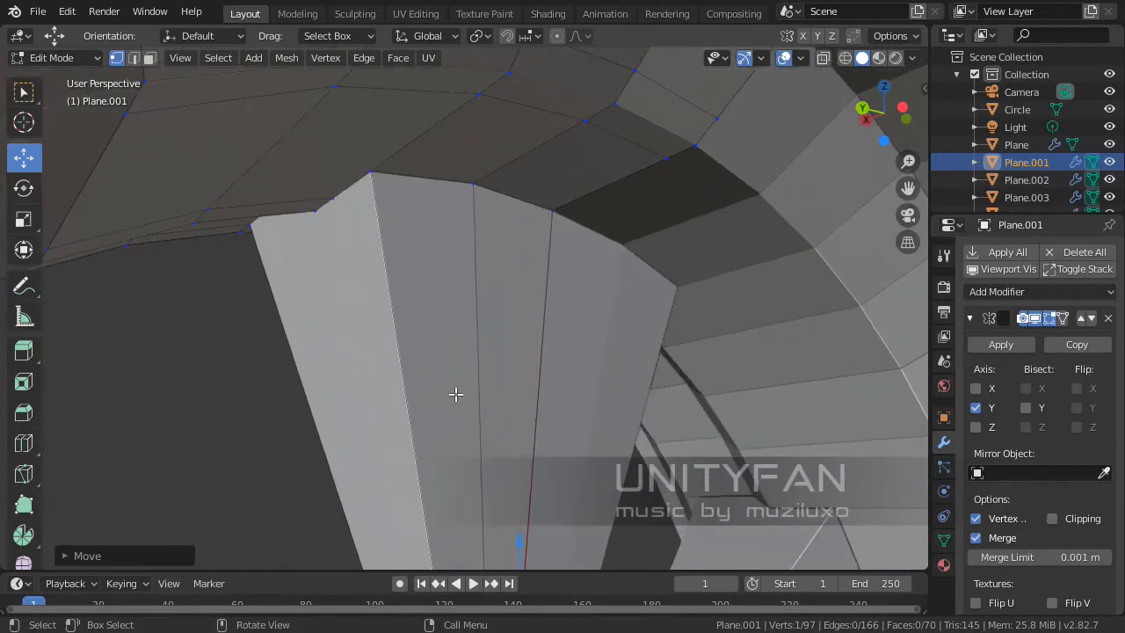
pyautogui.click(203, 336)
pyautogui.scroll(2, 244, 331)
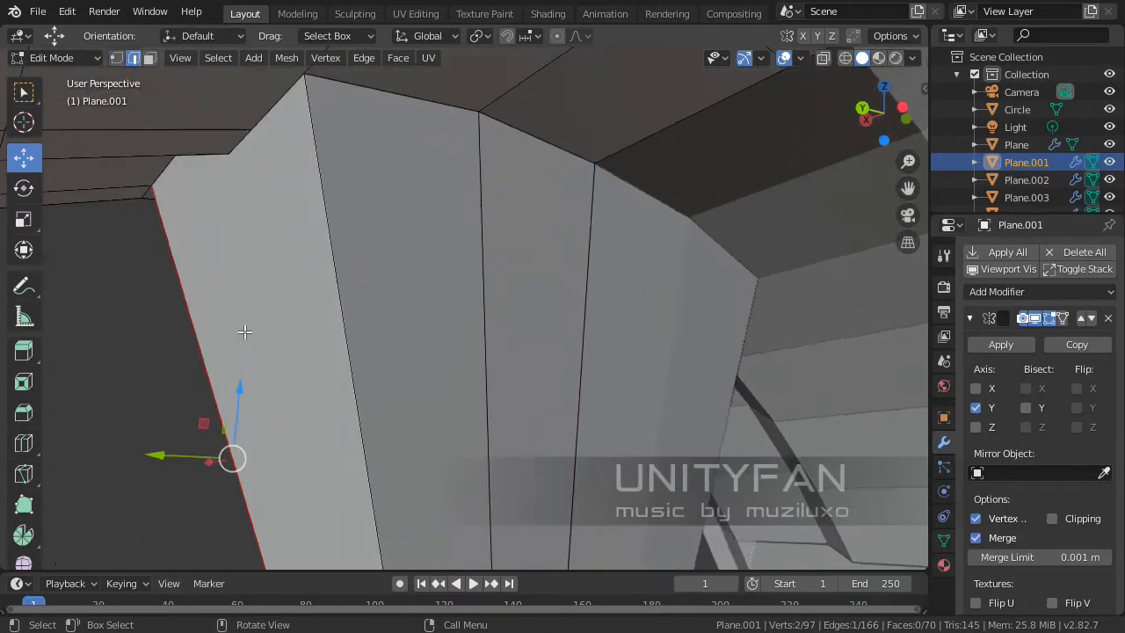
pyautogui.scroll(-3, 348, 385)
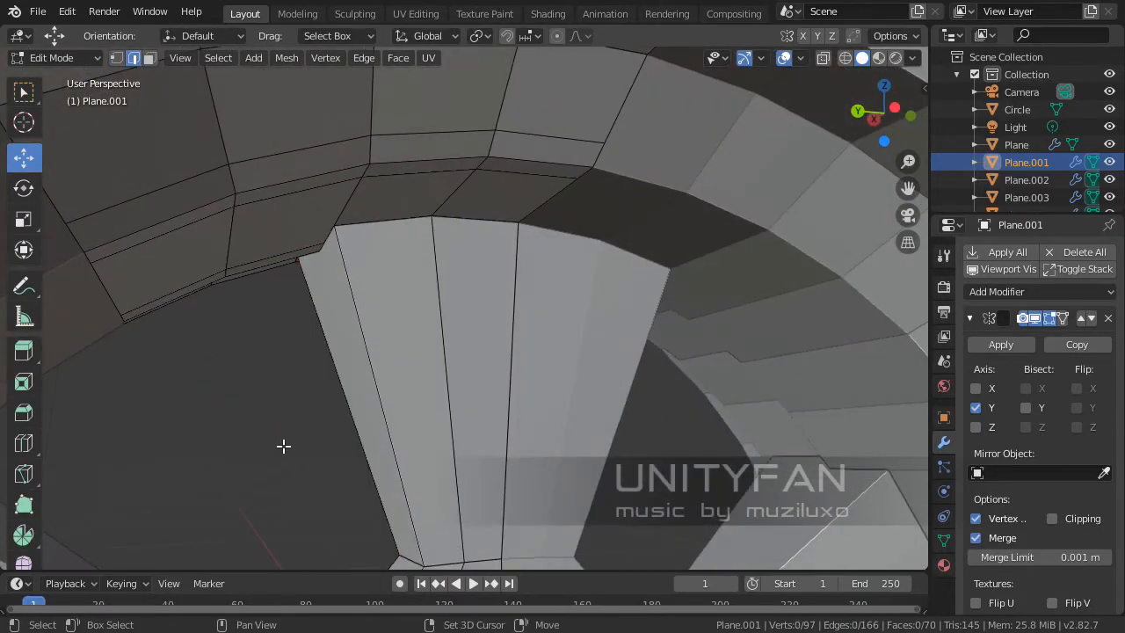
pyautogui.scroll(2, 360, 410)
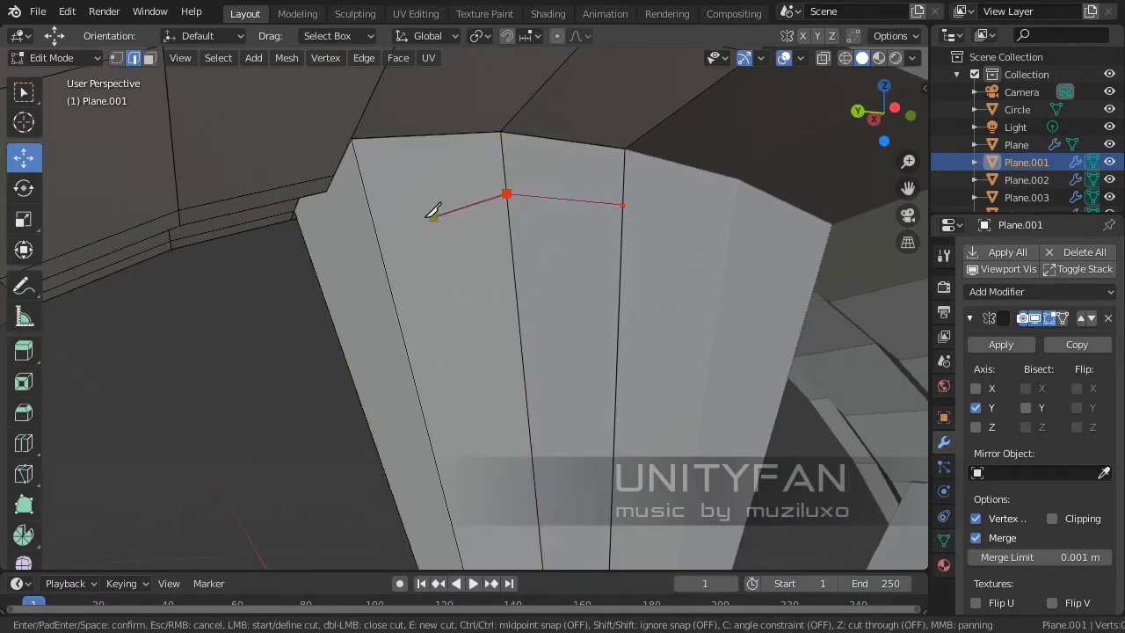
pyautogui.moveTo(378, 198); pyautogui.dragTo(598, 228, button='middle')
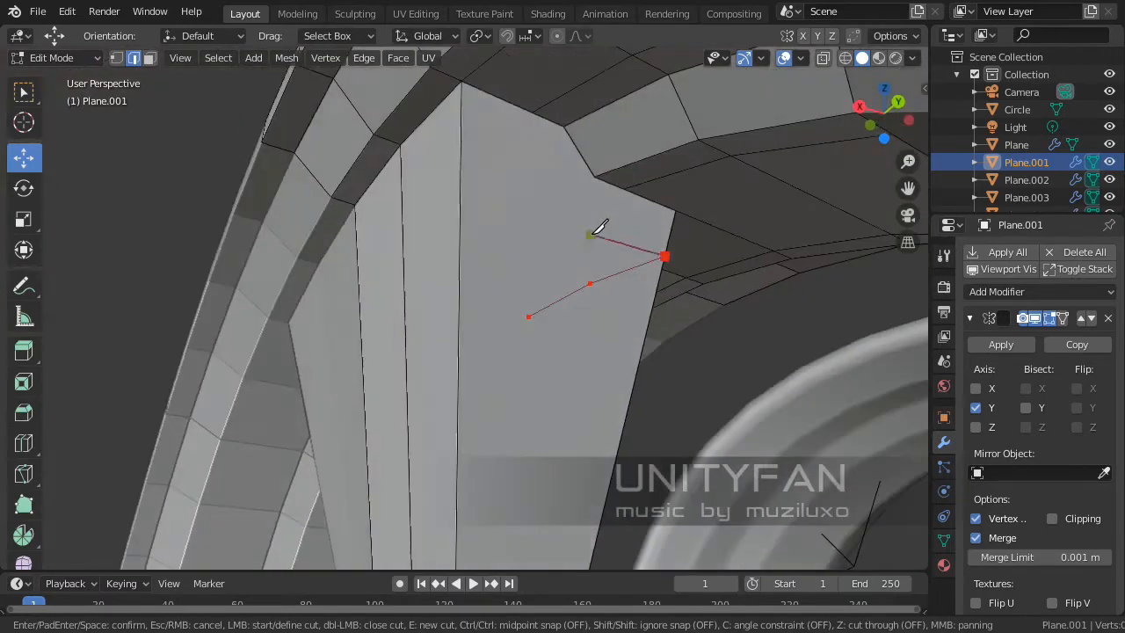
pyautogui.press('Return')
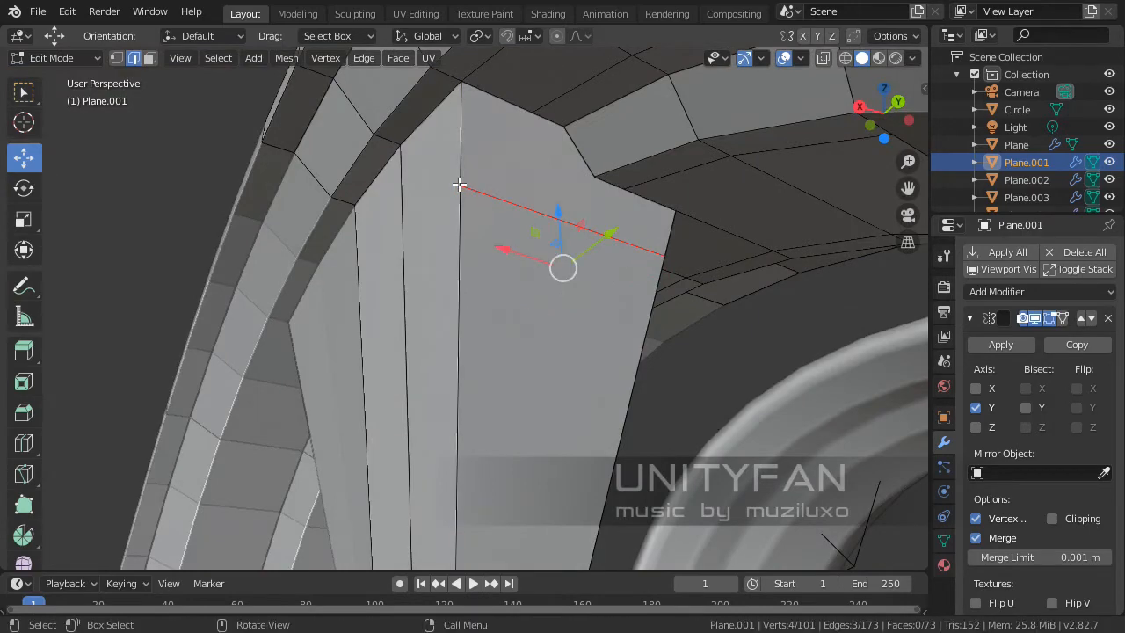
# - Knife the cut onward across the spoke's front face from the side edge to the centre line near the rim
pyautogui.moveTo(460, 183); pyautogui.dragTo(542, 334, button='middle')
pyautogui.scroll(-2, 668, 182)
pyautogui.scroll(3, 665, 273)
pyautogui.press('k')
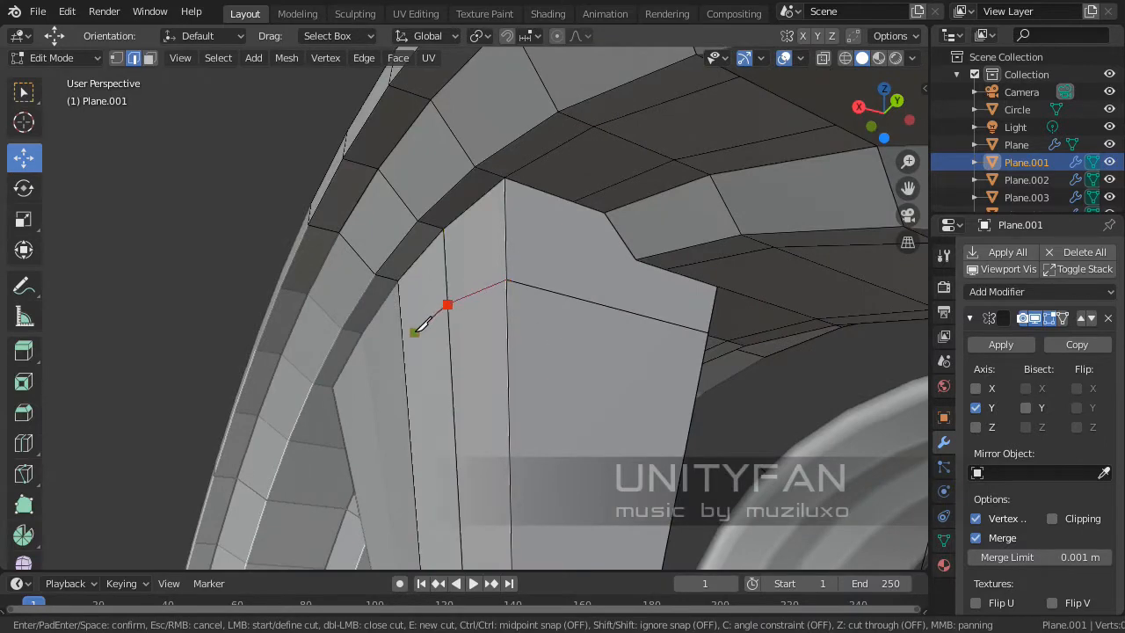
pyautogui.press('Return')
pyautogui.moveTo(413, 330); pyautogui.dragTo(358, 178, button='middle')
pyautogui.scroll(-3, 623, 334)
pyautogui.press('Tab')
pyautogui.scroll(4, 503, 302)
pyautogui.press('Tab')
# - In vertex mode, lower the new rim-end cut's front centre and intermediate vertices slightly along Z
pyautogui.click(105, 58)
pyautogui.click(115, 58)
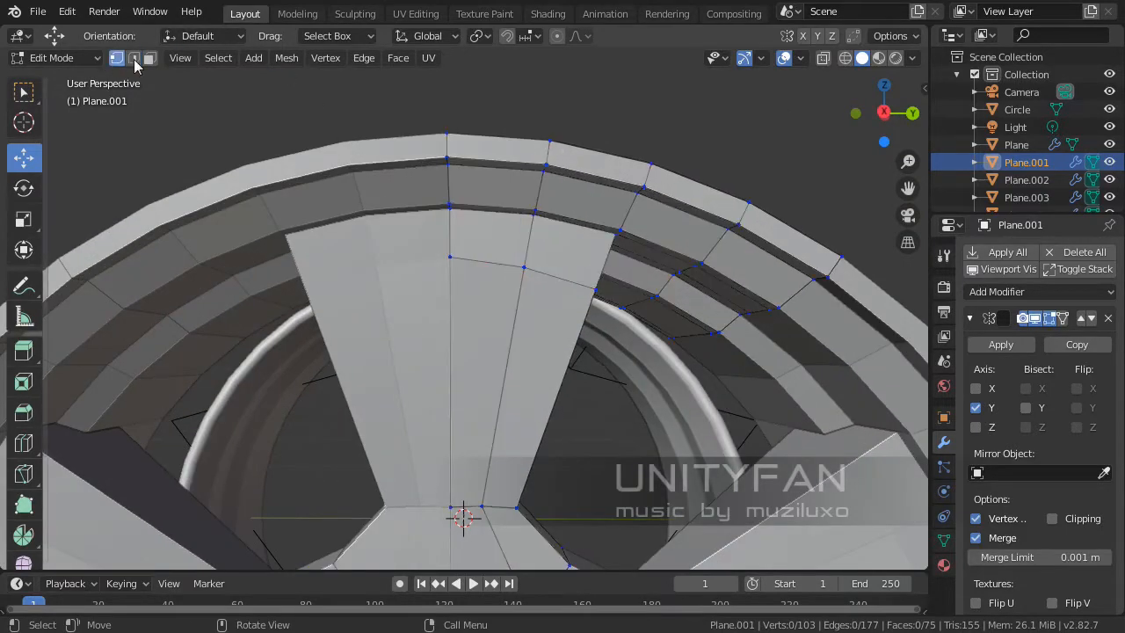
pyautogui.click(452, 257)
pyautogui.moveTo(452, 258); pyautogui.dragTo(472, 257, button='middle')
pyautogui.moveTo(440, 197); pyautogui.dragTo(441, 208)
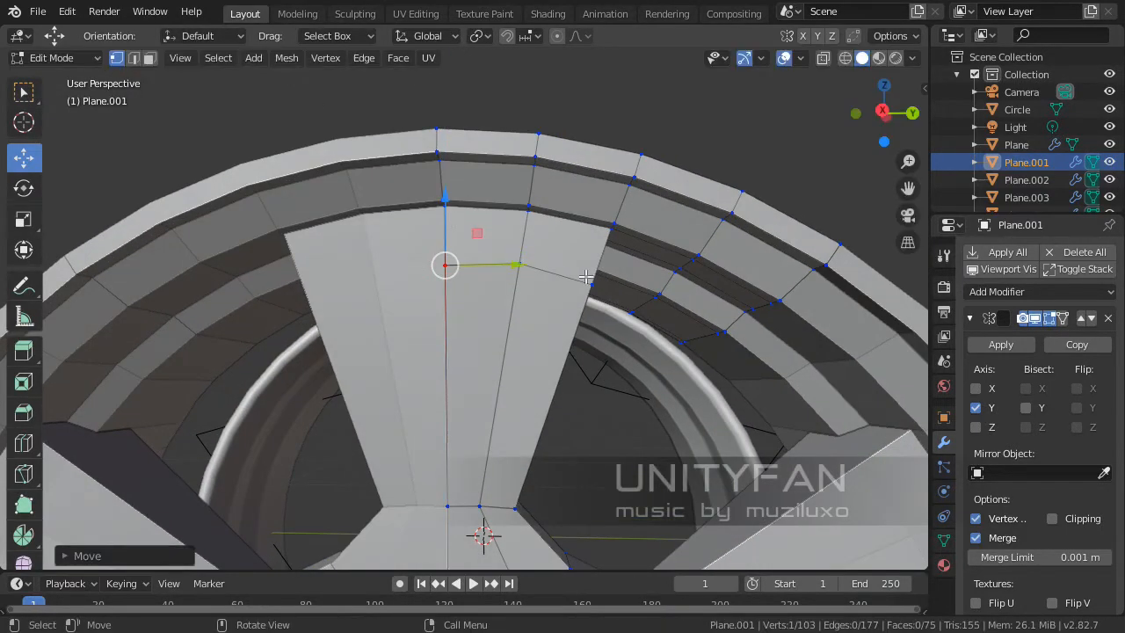
pyautogui.moveTo(516, 208); pyautogui.dragTo(515, 216)
# - Move the front intermediate vertex at the hub cut about 0.02 m along Y and adjust the neighbouring hub vertices
pyautogui.moveTo(515, 217); pyautogui.dragTo(500, 355, button='middle')
pyautogui.press('Tab')
pyautogui.press('Tab')
pyautogui.press('g')
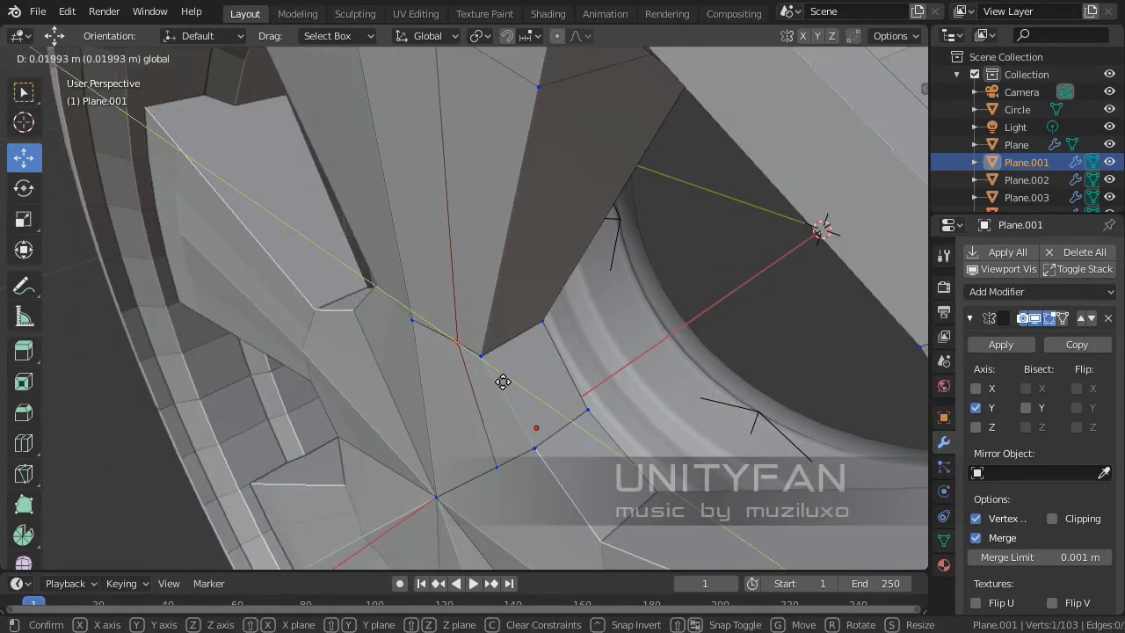
pyautogui.click(502, 381)
pyautogui.press('g')
pyautogui.click(431, 414)
pyautogui.moveTo(484, 446); pyautogui.dragTo(629, 350, button='middle')
pyautogui.press('g')
pyautogui.click(482, 414)
pyautogui.press('Tab')
pyautogui.press('Tab')
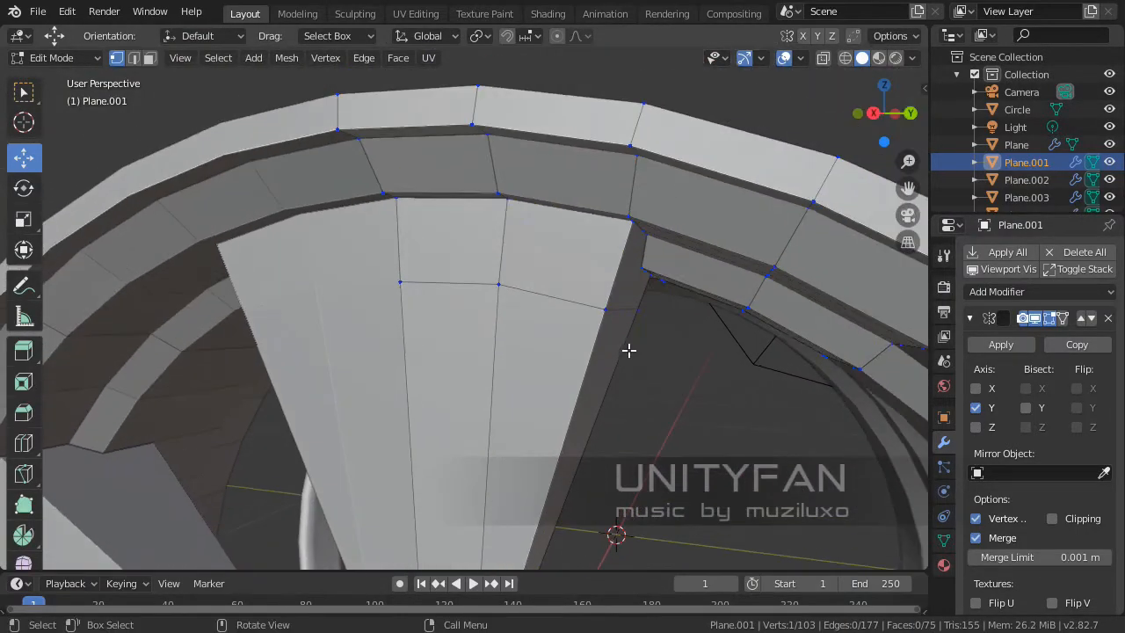
# - Move the rim-end cut's side corner vertices inward in the right view and lower the adjacent intermediate vertex, flaring the spoke's outer end
pyautogui.press('KP_3')
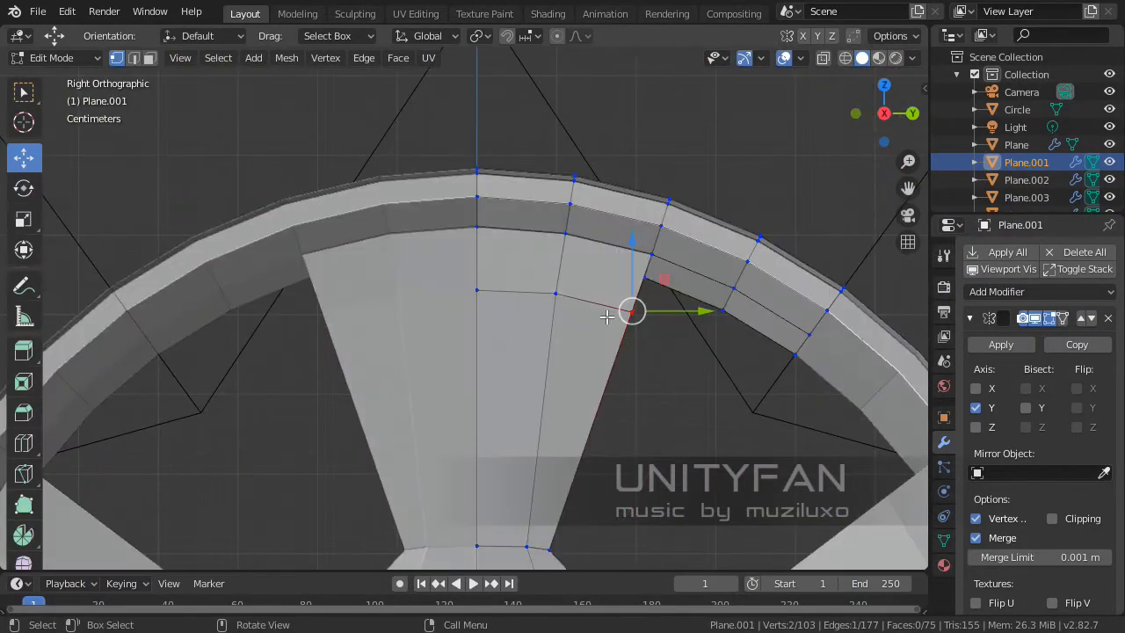
pyautogui.scroll(5, 627, 314)
pyautogui.moveTo(694, 290); pyautogui.dragTo(532, 259)
pyautogui.moveTo(392, 224); pyautogui.dragTo(397, 234)
# - Reposition the rim-end cut's rear intermediate vertex, then select the cut's three rear vertices and shift them inward along X
pyautogui.scroll(3, 438, 286)
pyautogui.moveTo(438, 287); pyautogui.dragTo(535, 379, button='middle')
pyautogui.scroll(1, 442, 319)
pyautogui.scroll(3, 432, 295)
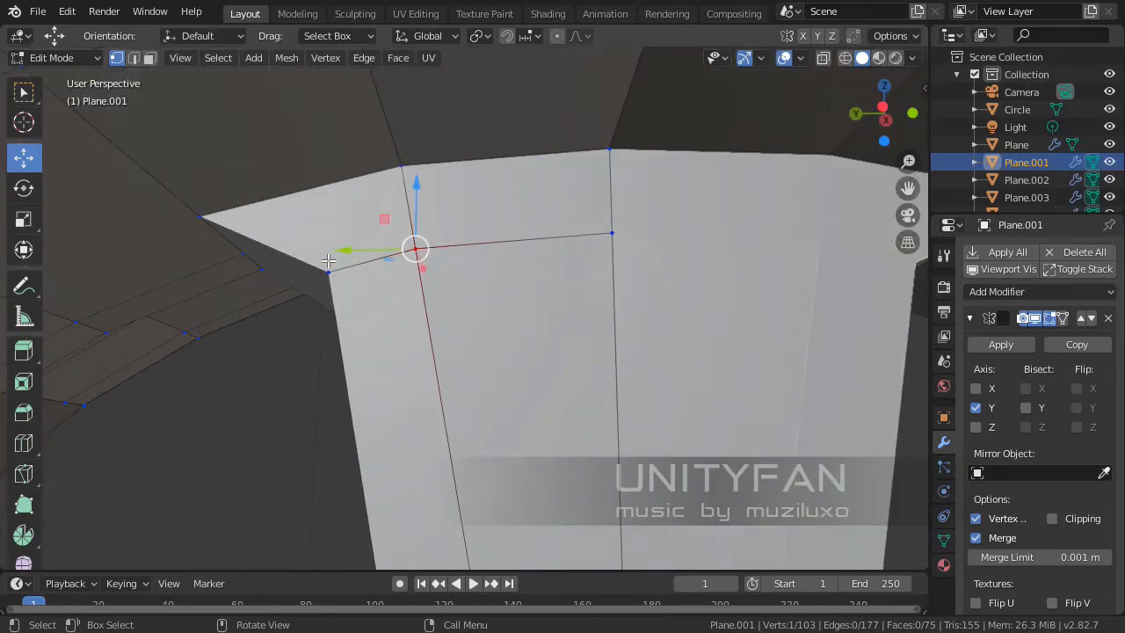
pyautogui.click(381, 243)
pyautogui.moveTo(382, 244); pyautogui.dragTo(587, 329, button='middle')
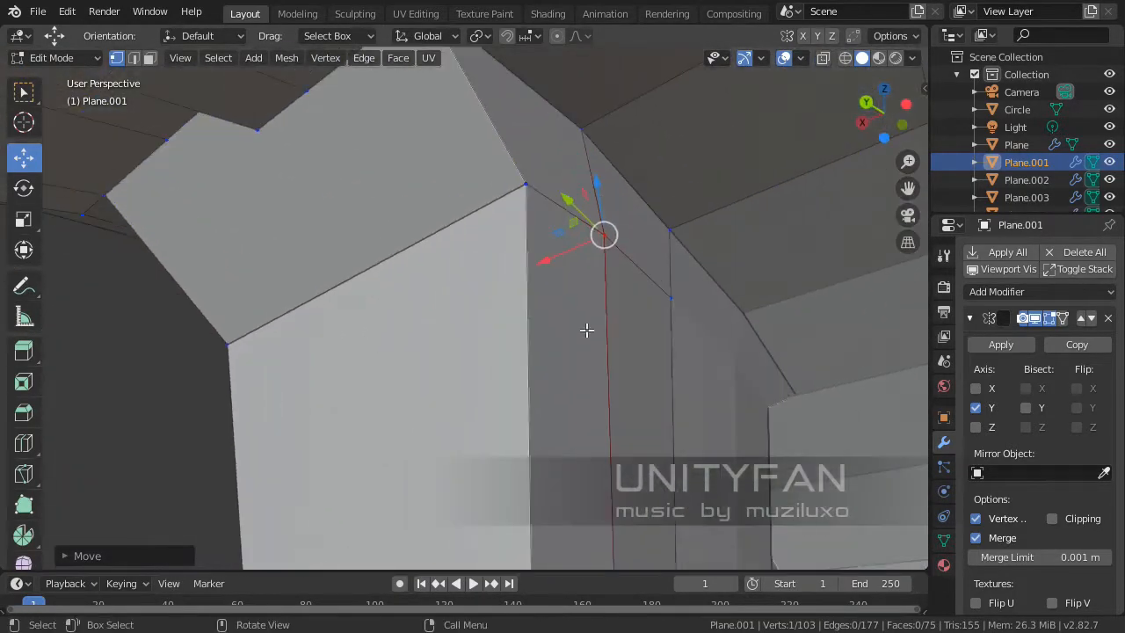
pyautogui.keyDown('shift'); pyautogui.click(526, 186); pyautogui.keyUp('shift')
pyautogui.moveTo(536, 193); pyautogui.dragTo(599, 294, button='middle')
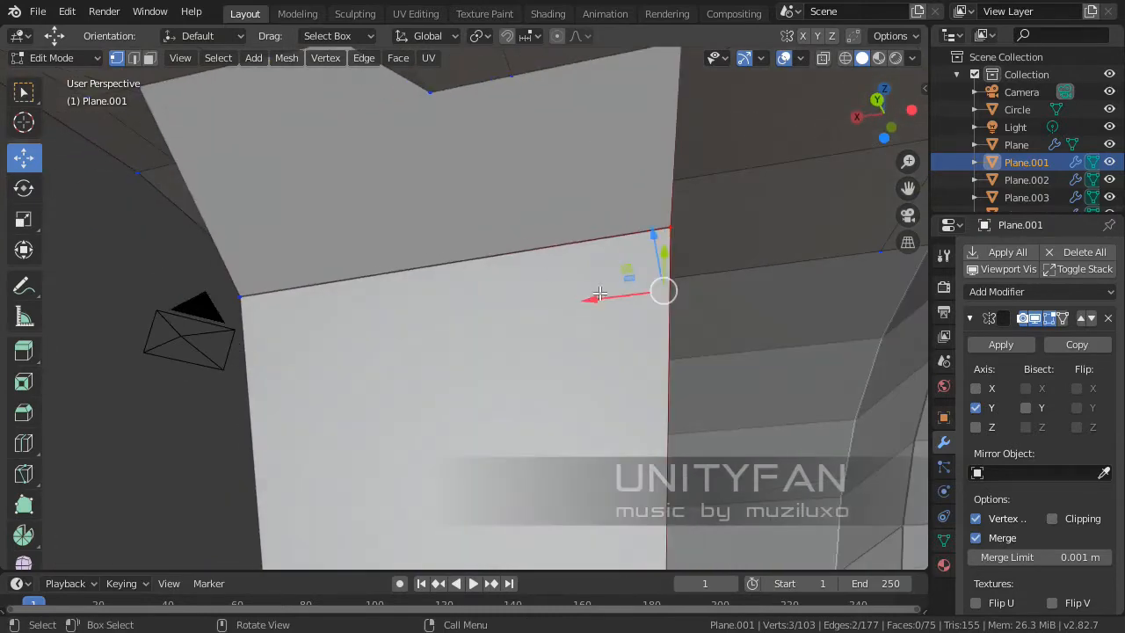
pyautogui.moveTo(591, 300); pyautogui.dragTo(523, 308)
# - Knife a curved cut across the hub's rear face from the diagonal seam's vertex to the spoke's centre line
pyautogui.moveTo(524, 308); pyautogui.dragTo(485, 274, button='middle')
pyautogui.click(585, 334)
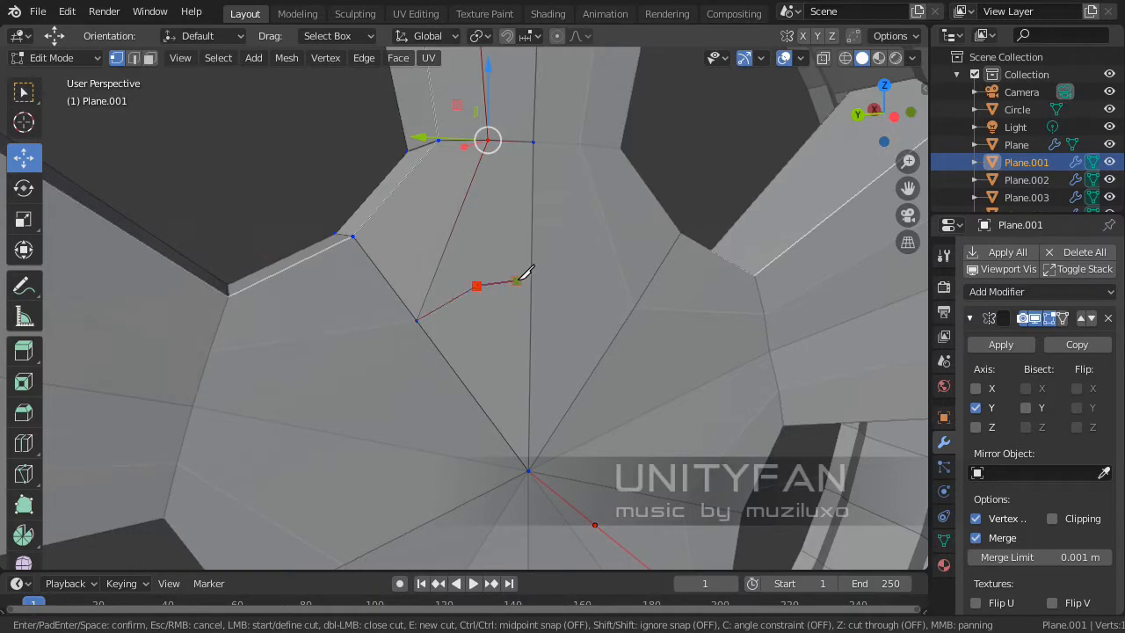
pyautogui.press('Return')
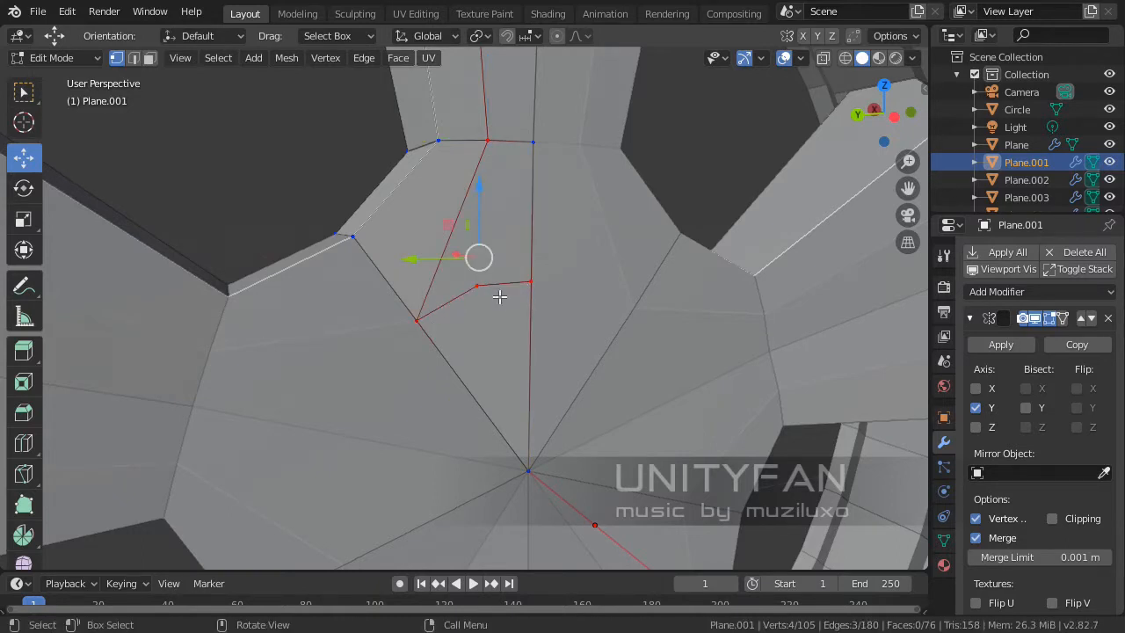
# - Connect the interior hub vertex to the spoke-base vertex above it with an edge and dissolve the adjacent diagonal edge
pyautogui.keyDown('shift'); pyautogui.moveTo(498, 276); pyautogui.dragTo(517, 249, button='middle'); pyautogui.keyUp('shift')
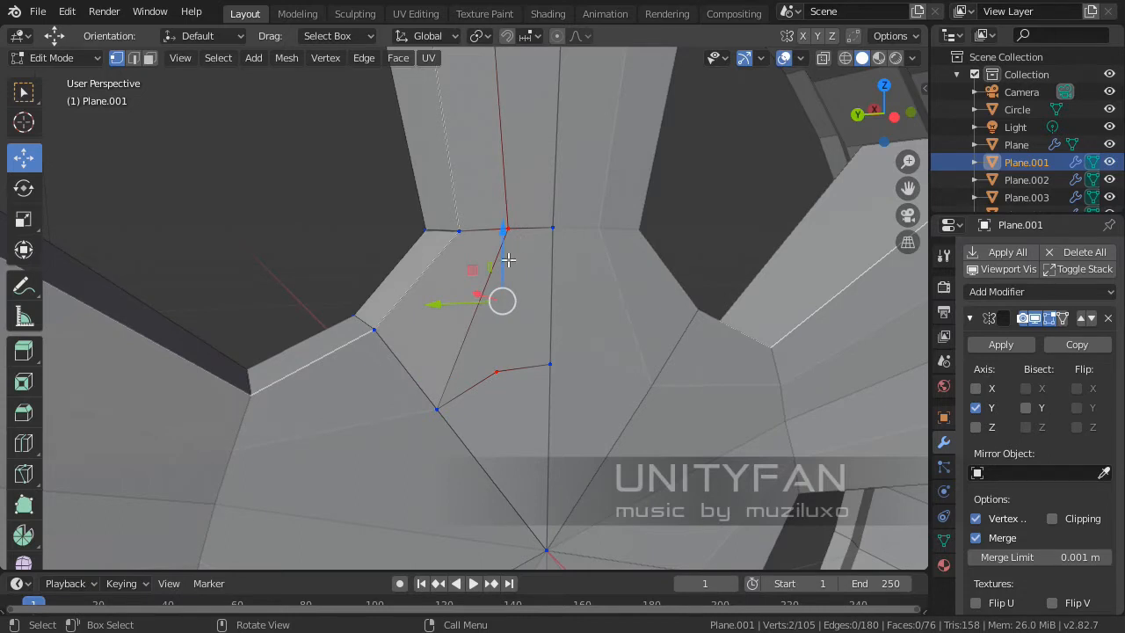
pyautogui.moveTo(500, 337); pyautogui.dragTo(452, 353, button='middle')
pyautogui.scroll(-3, 490, 345)
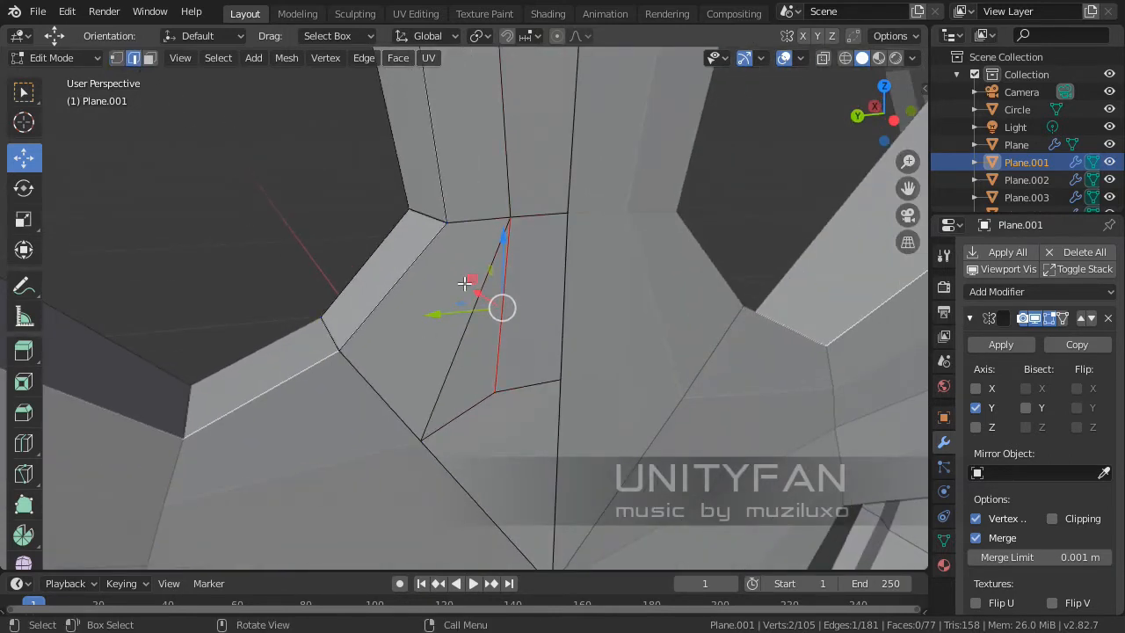
pyautogui.click(459, 352)
pyautogui.press('x')
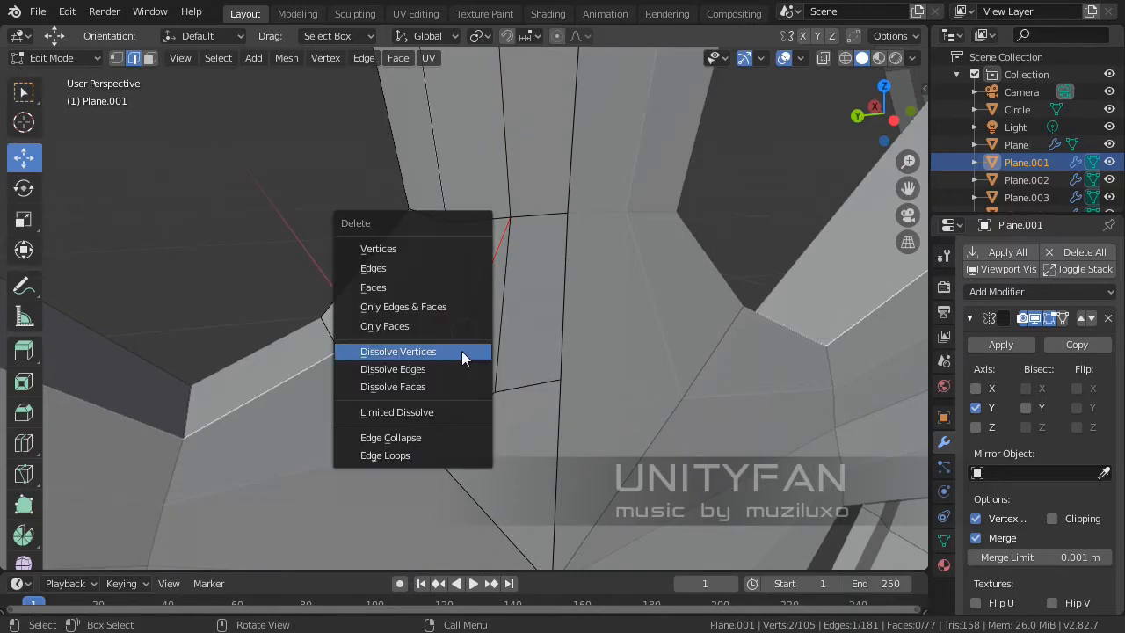
pyautogui.click(442, 363)
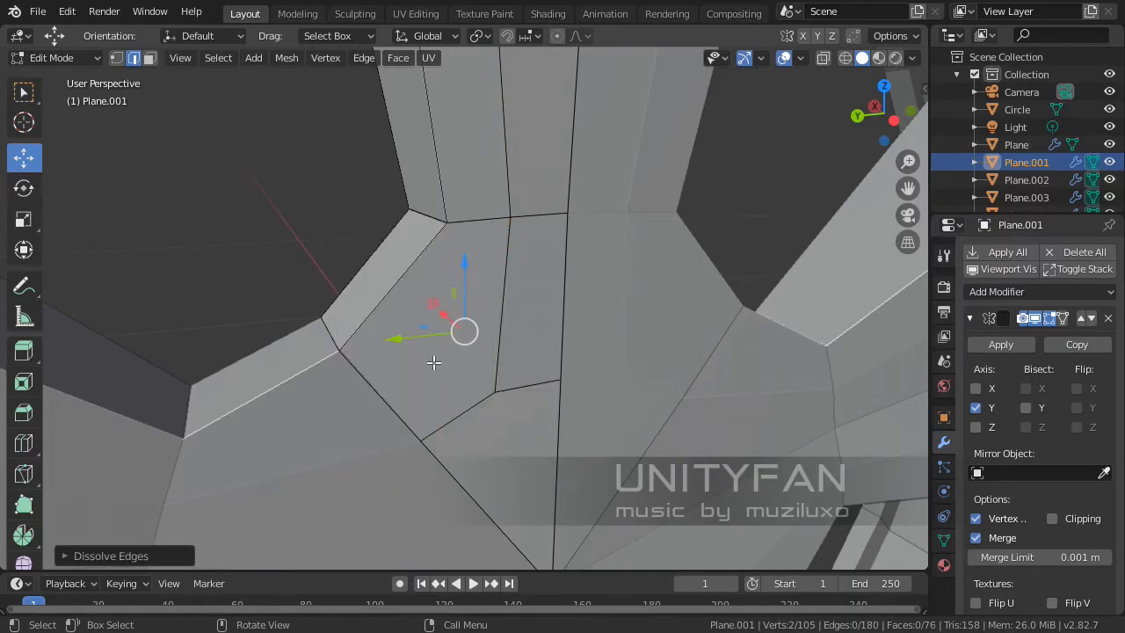
pyautogui.scroll(2, 430, 359)
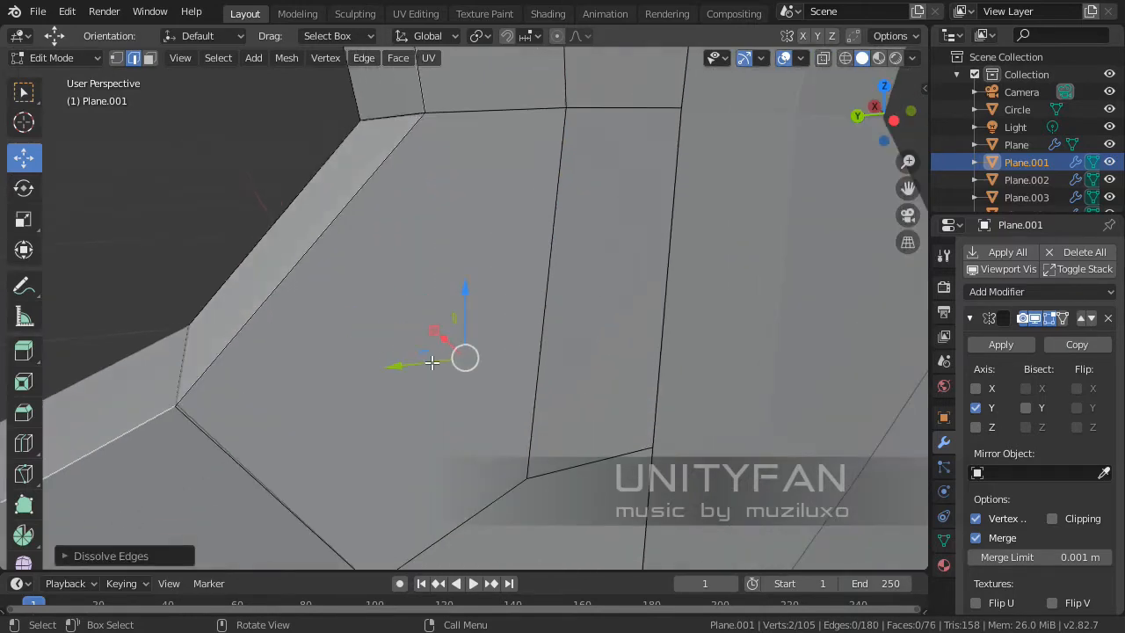
pyautogui.moveTo(427, 357); pyautogui.dragTo(328, 376, button='middle')
pyautogui.scroll(1, 315, 372)
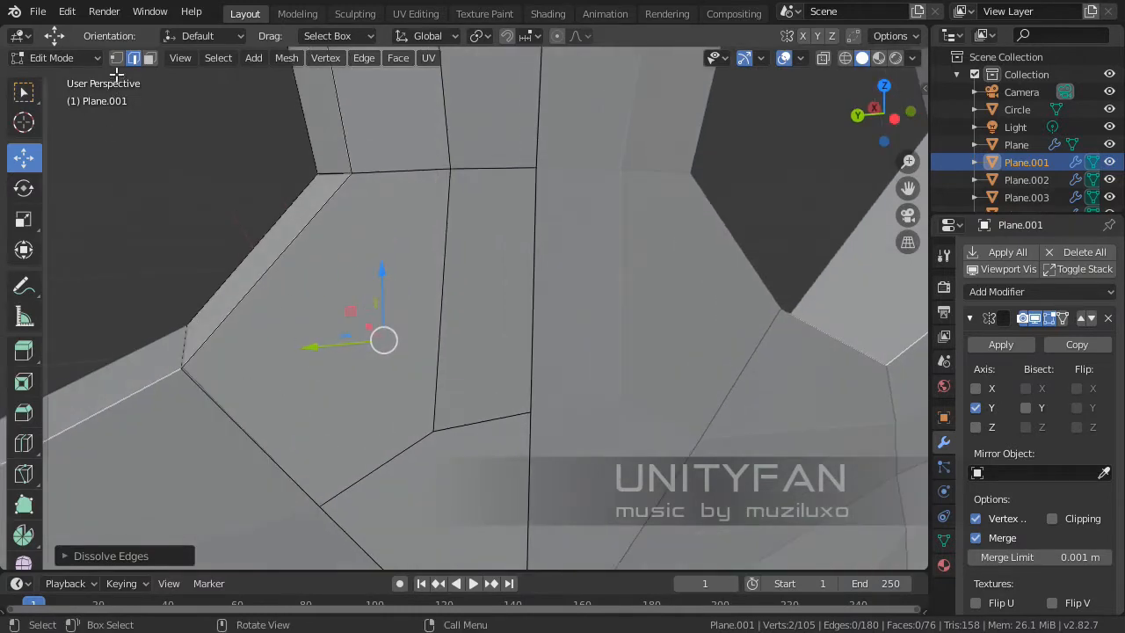
# - Reposition the interior hub vertex in the YZ plane to even out the edges below the spoke
pyautogui.click(447, 409)
pyautogui.moveTo(447, 408); pyautogui.dragTo(472, 407, button='middle')
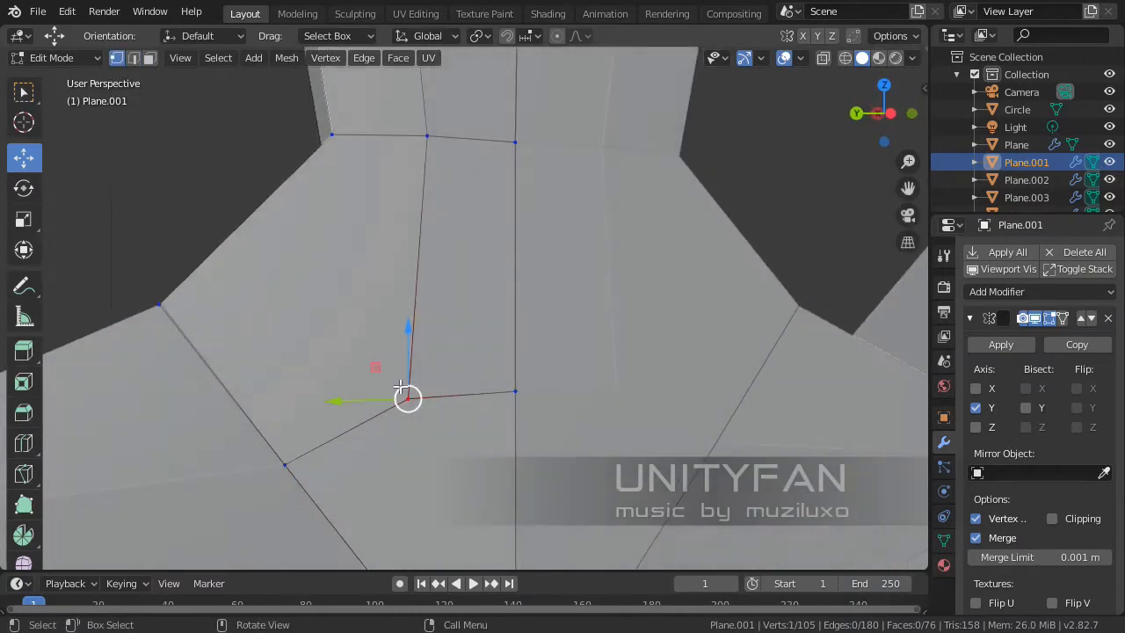
pyautogui.moveTo(372, 369); pyautogui.dragTo(354, 375)
pyautogui.scroll(-3, 428, 386)
pyautogui.keyDown('shift'); pyautogui.moveTo(510, 406); pyautogui.dragTo(524, 363, button='middle'); pyautogui.keyUp('shift')
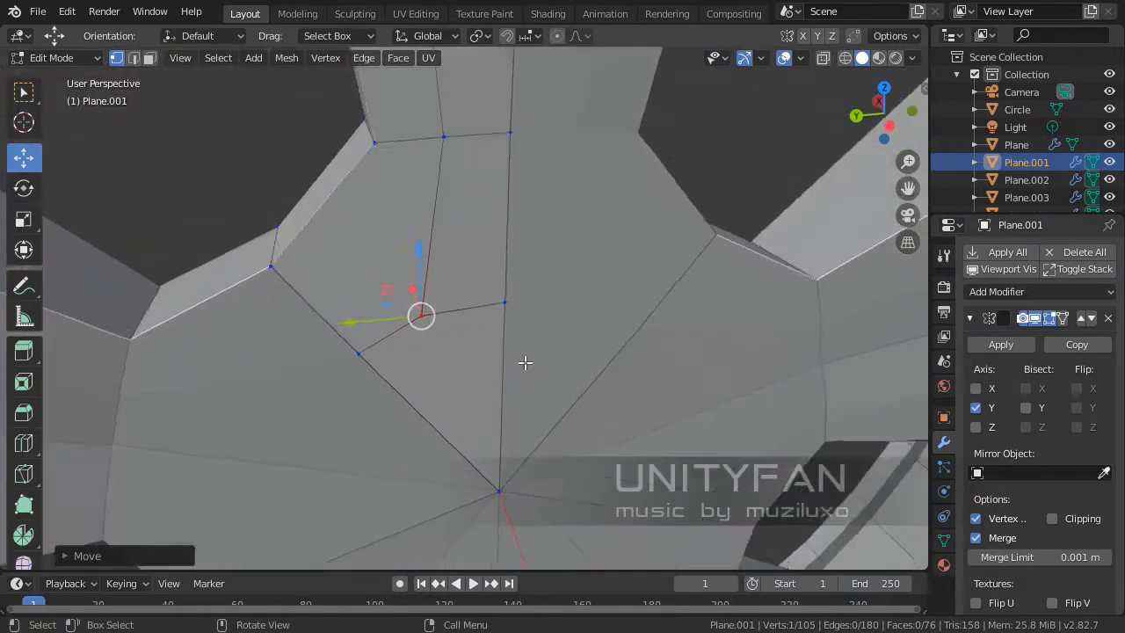
pyautogui.scroll(2, 525, 363)
pyautogui.moveTo(367, 297)
pyautogui.mouseDown(button='middle')
pyautogui.moveTo(369, 269)
pyautogui.moveTo(375, 314)
pyautogui.mouseUp(button='middle')
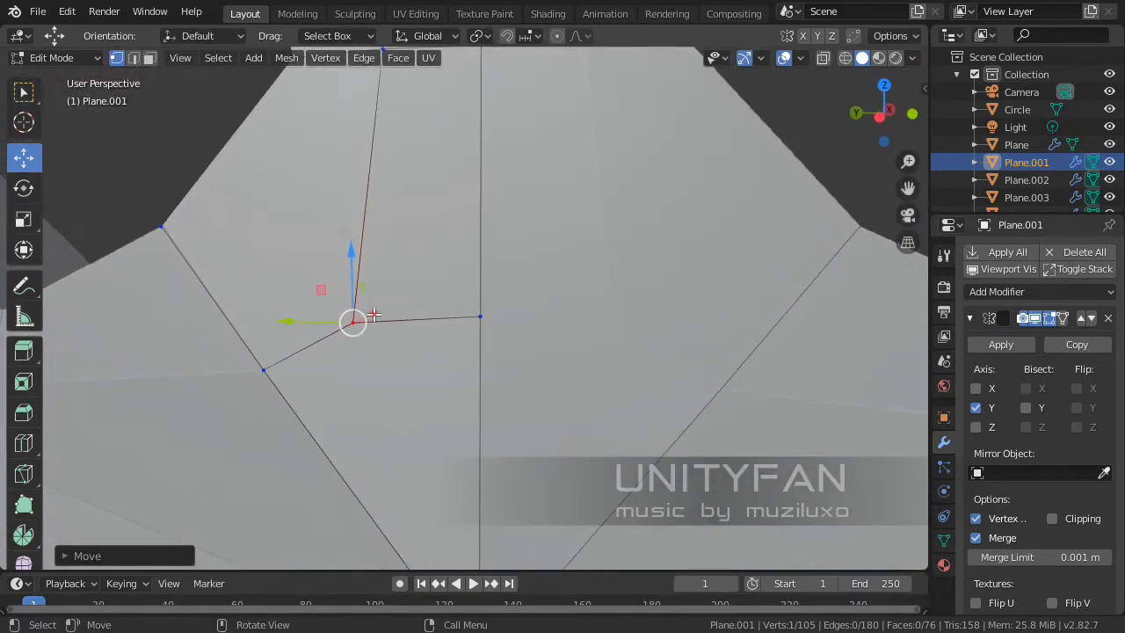
pyautogui.moveTo(325, 290); pyautogui.dragTo(337, 285)
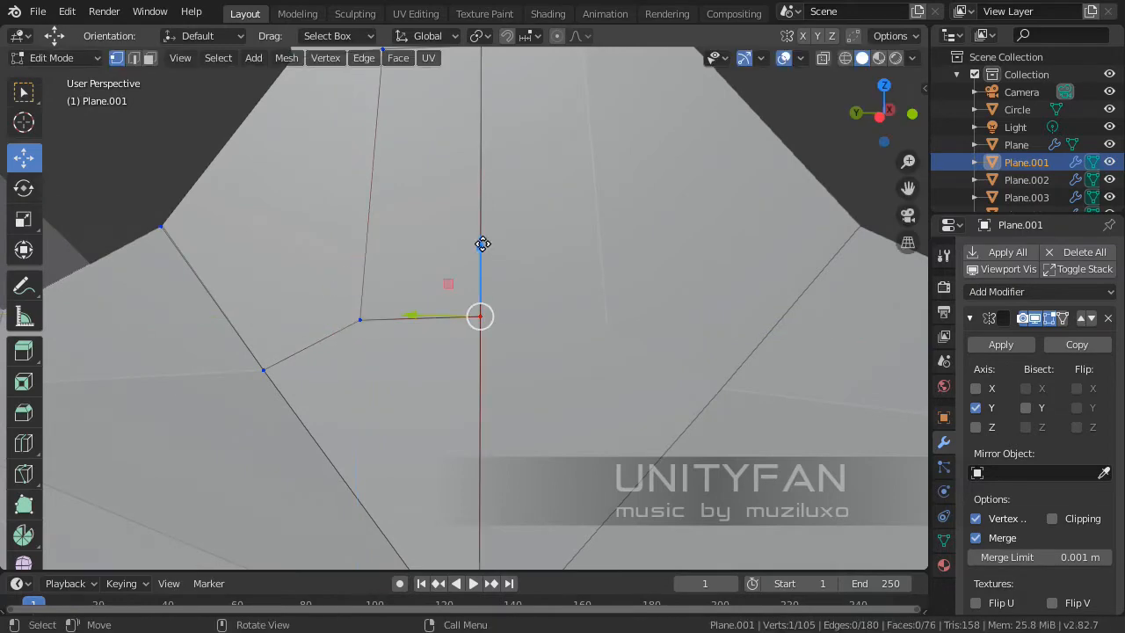
# - Raise the neighbouring centre-line vertex along Z and adjust the interior hub vertex outward to match
pyautogui.moveTo(482, 243); pyautogui.dragTo(482, 221)
pyautogui.moveTo(377, 345); pyautogui.dragTo(429, 346, button='middle')
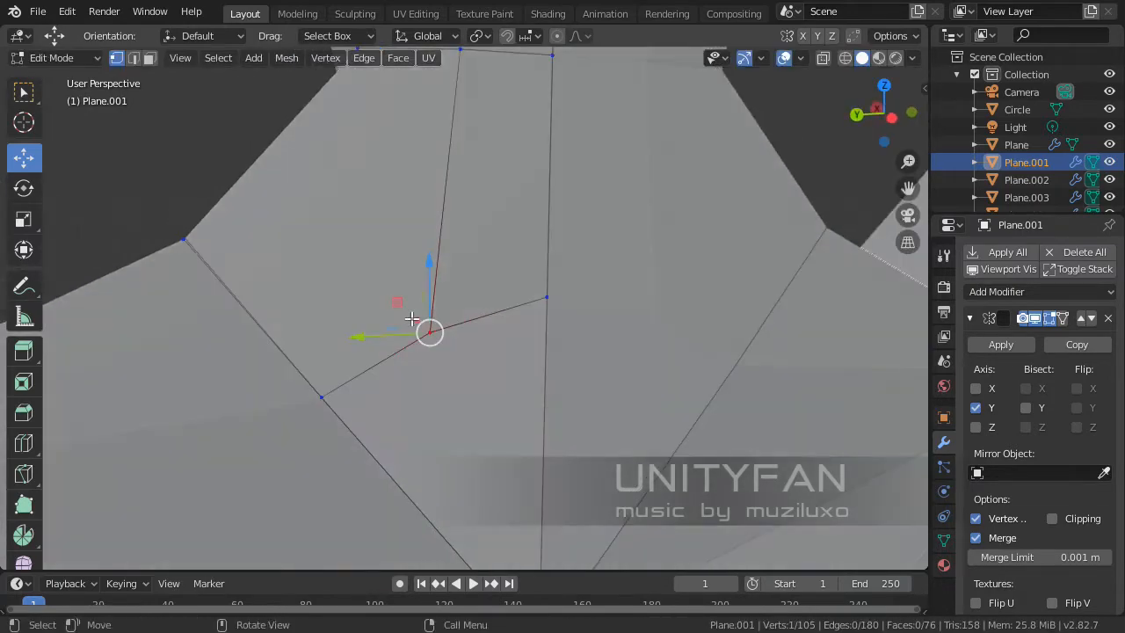
pyautogui.moveTo(394, 300); pyautogui.dragTo(385, 303)
pyautogui.scroll(-2, 397, 328)
pyautogui.moveTo(397, 328); pyautogui.dragTo(352, 330, button='middle')
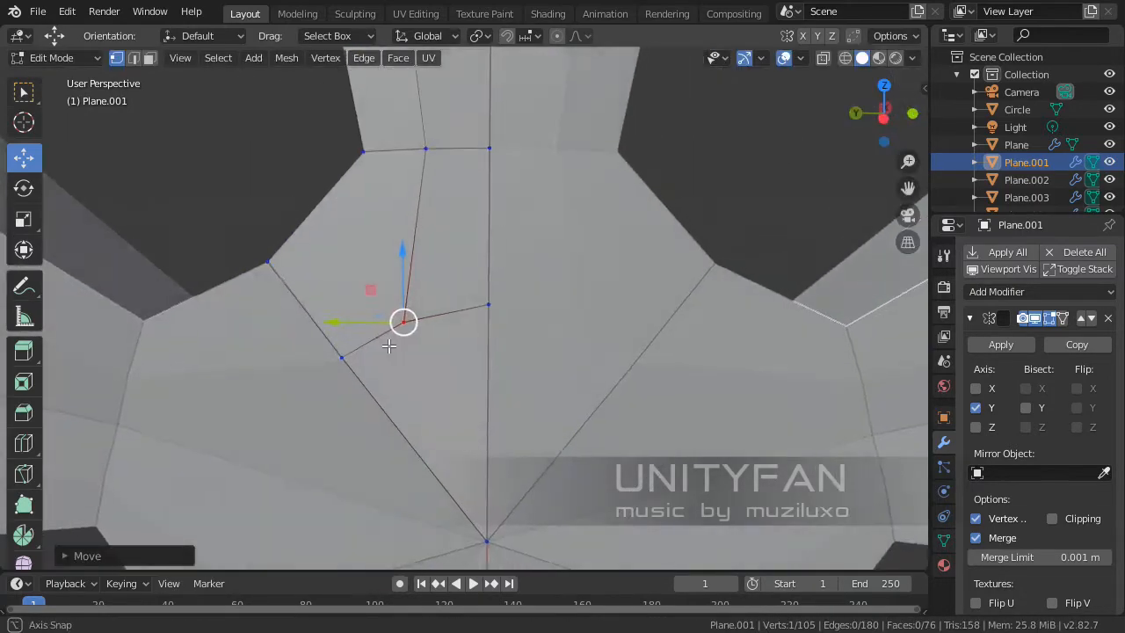
# - Shift the interior hub vertex slightly along X, checking its depth from the side of the spoke
pyautogui.moveTo(401, 366); pyautogui.dragTo(520, 359, button='middle')
pyautogui.scroll(3, 490, 380)
pyautogui.scroll(-2, 422, 348)
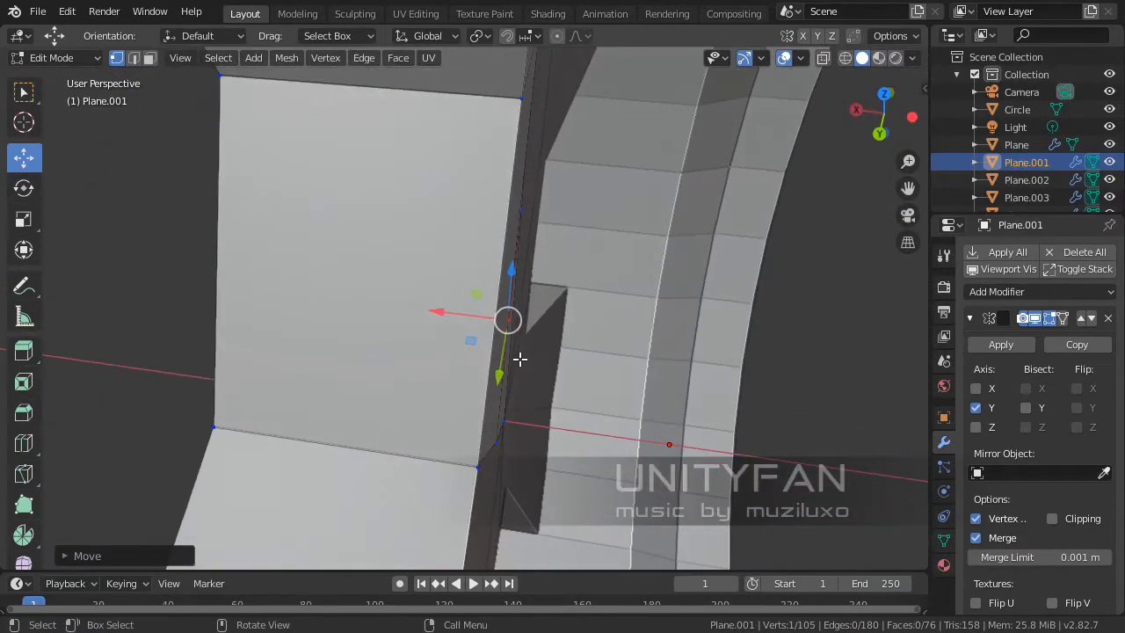
pyautogui.moveTo(466, 317); pyautogui.dragTo(461, 315)
pyautogui.moveTo(539, 424); pyautogui.dragTo(497, 339, button='middle')
pyautogui.scroll(-2, 446, 313)
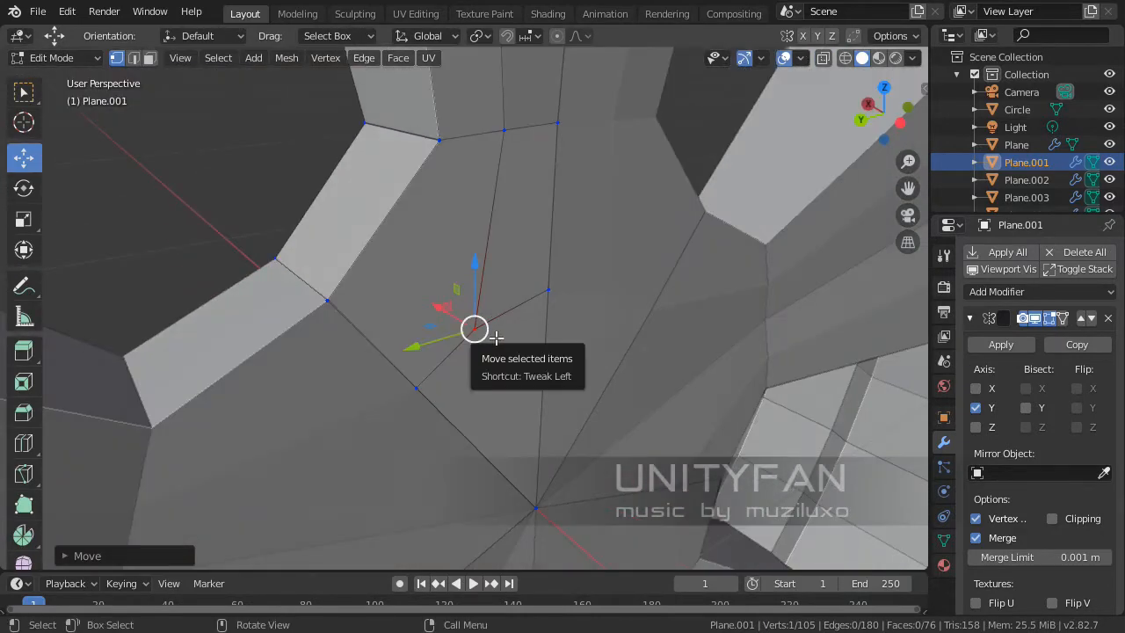
# - Knife-cut a new edge from the interior hub vertex across the back face and the narrow side face
pyautogui.press('k')
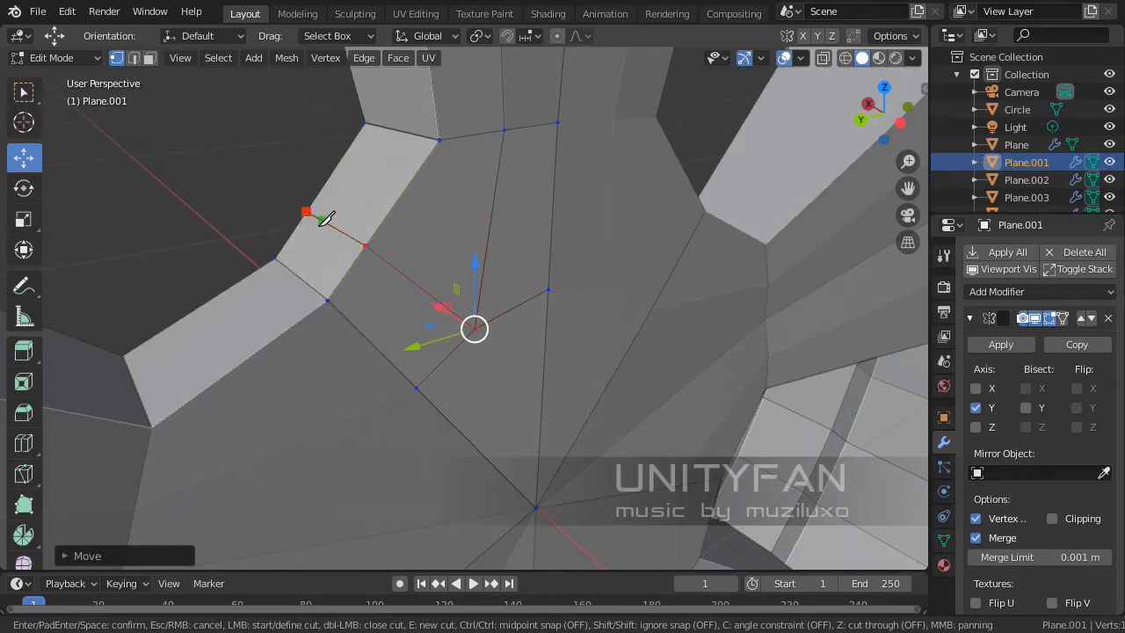
pyautogui.press('Return')
pyautogui.moveTo(380, 268); pyautogui.dragTo(650, 283, button='middle')
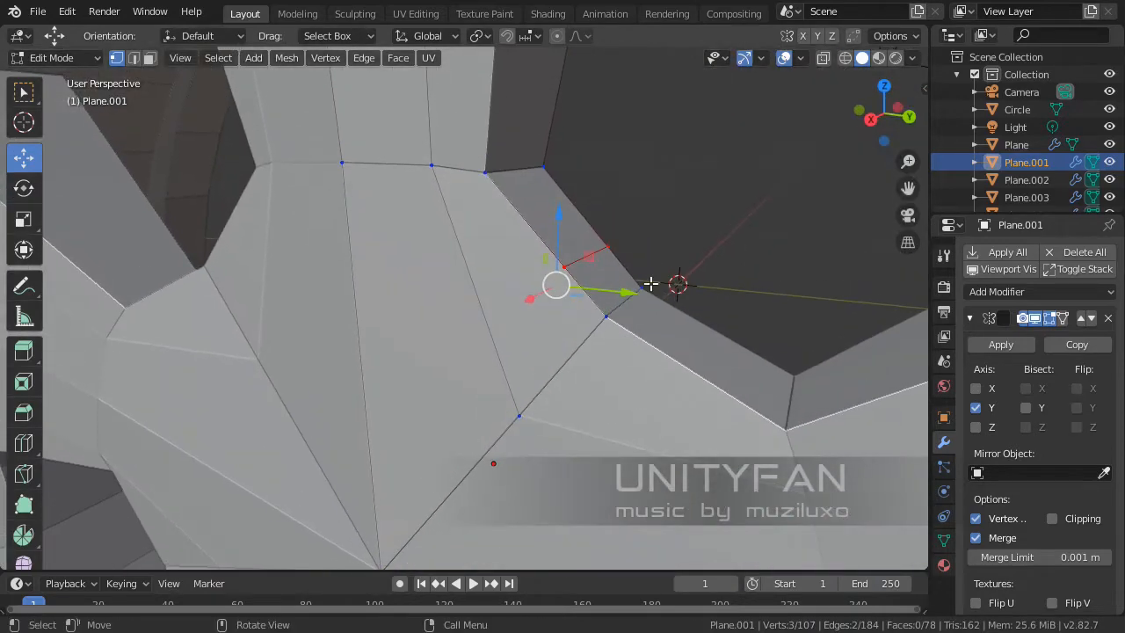
# - Move the vertices of the new side-face cut inward to round the transition between spoke and hub
pyautogui.moveTo(553, 257); pyautogui.dragTo(651, 307, button='middle')
pyautogui.press('g')
pyautogui.click(617, 260)
pyautogui.press('g')
pyautogui.click(591, 188)
# - Knife-cut an edge on the front face from the side-face cut's vertex to the nearest lengthwise spoke edge
pyautogui.scroll(5, 650, 309)
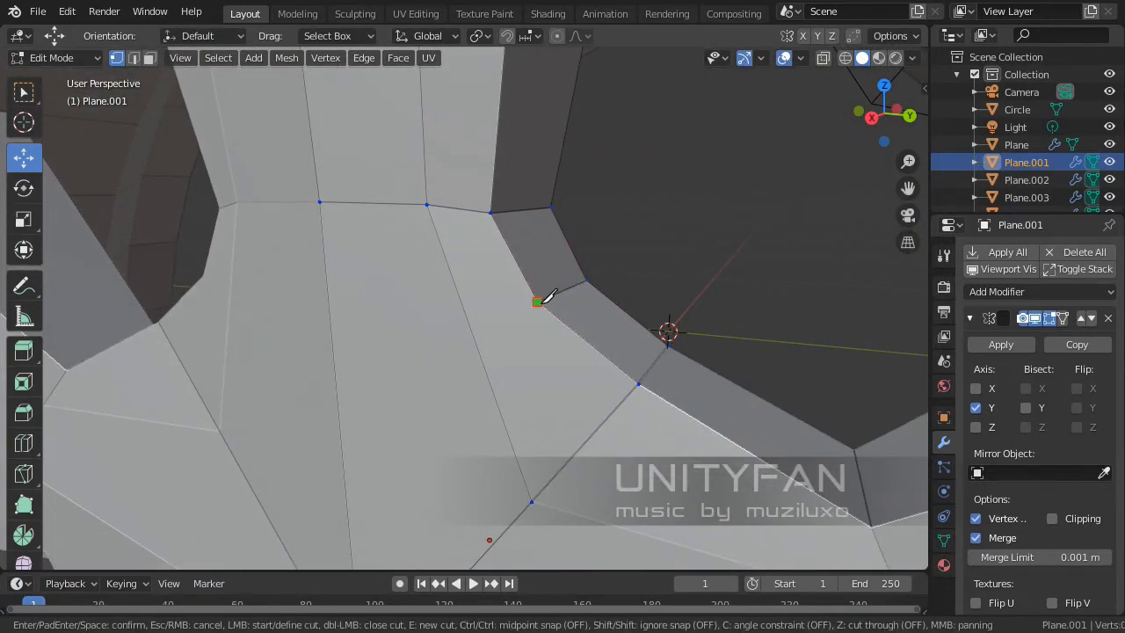
pyautogui.click(476, 337)
pyautogui.press('Return')
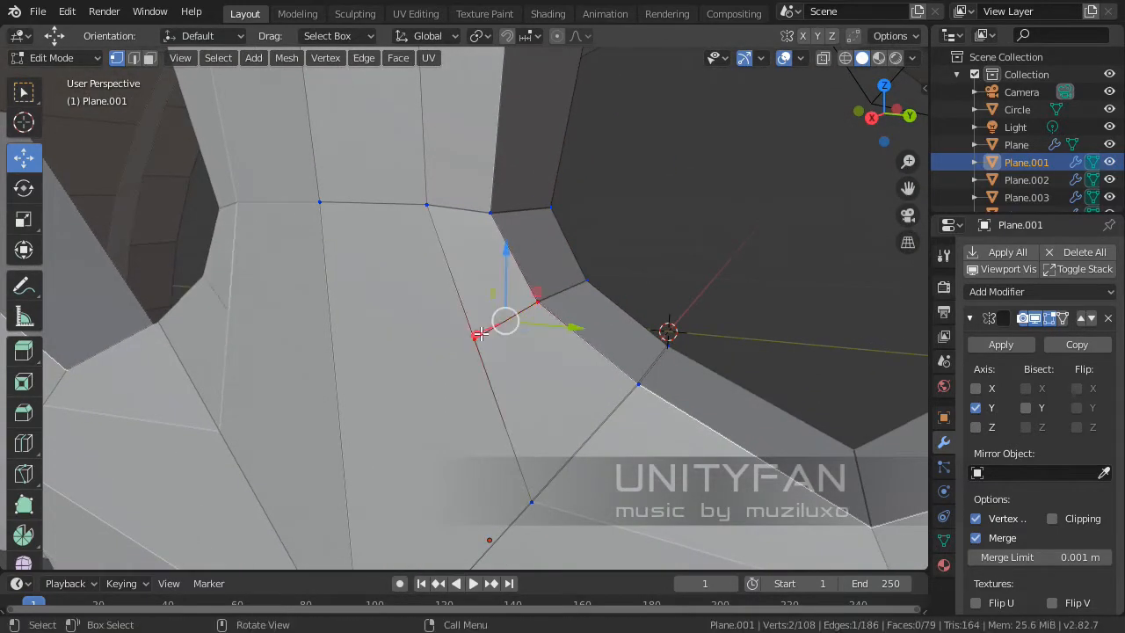
# - Reposition the new front-face vertex toward the outer edge and adjust the spoke-base vertex above it along X
pyautogui.click(470, 337)
pyautogui.moveTo(471, 370); pyautogui.dragTo(564, 394, button='middle')
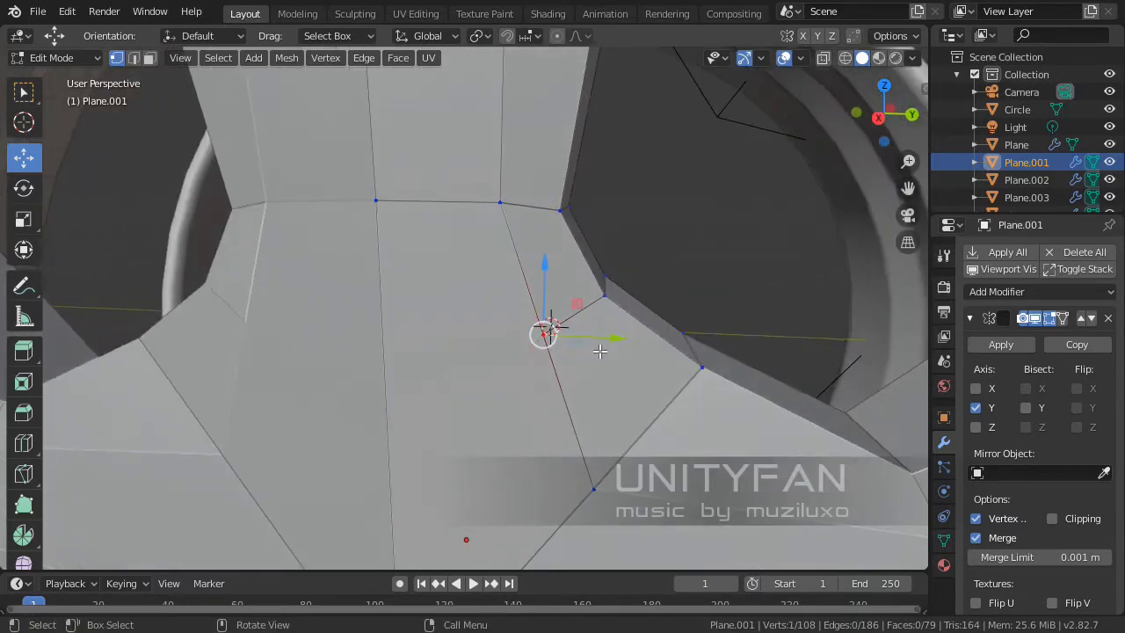
pyautogui.moveTo(602, 344); pyautogui.dragTo(562, 344)
pyautogui.moveTo(561, 344); pyautogui.dragTo(579, 368, button='middle')
pyautogui.moveTo(474, 337); pyautogui.dragTo(470, 332)
pyautogui.moveTo(470, 332); pyautogui.dragTo(547, 318, button='middle')
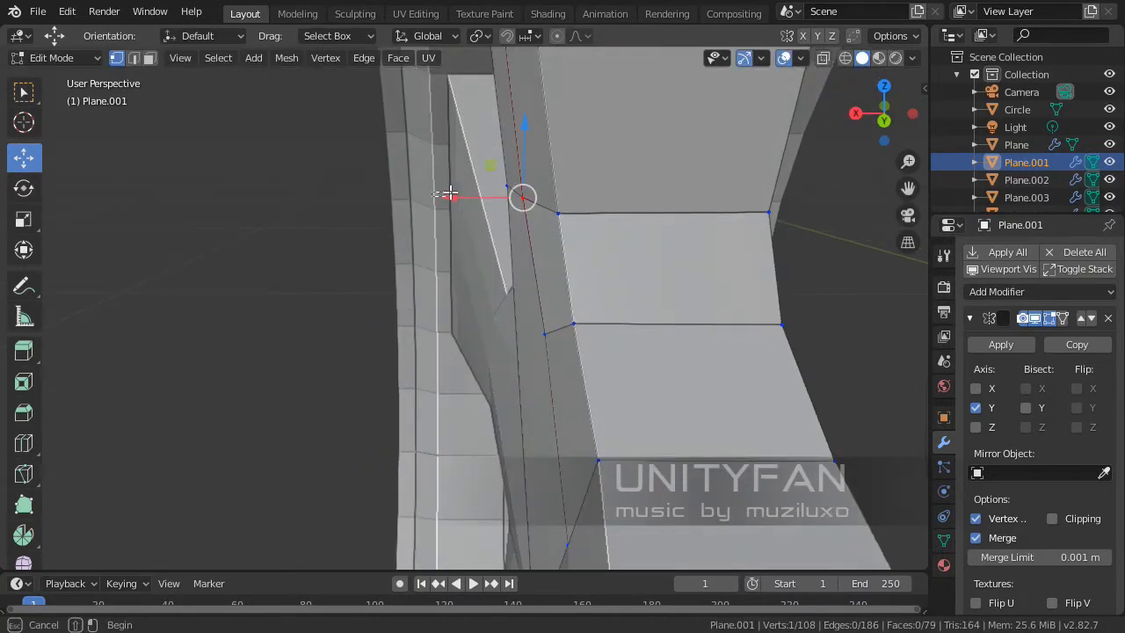
pyautogui.moveTo(484, 225); pyautogui.dragTo(598, 292, button='middle')
# - Extend the front-face knife cut from the new vertex to the spoke's centre line and return to Object Mode
pyautogui.press('k')
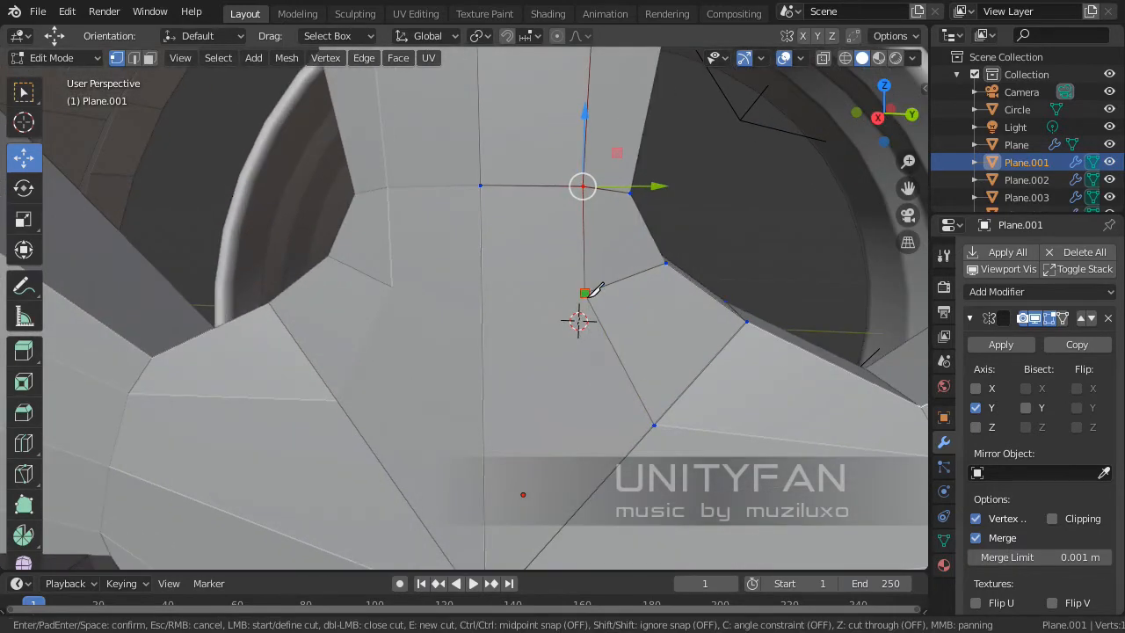
pyautogui.click(482, 301)
pyautogui.press('Return')
pyautogui.moveTo(578, 319); pyautogui.dragTo(648, 384, button='middle')
pyautogui.scroll(-3, 648, 384)
pyautogui.press('Tab')
# - Add a mesh circle with 16 vertices at the 3D cursor
pyautogui.moveTo(610, 349); pyautogui.dragTo(483, 301, button='middle')
pyautogui.click(778, 305)
pyautogui.scroll(5, 478, 331)
pyautogui.scroll(3, 551, 396)
pyautogui.scroll(-3, 527, 334)
pyautogui.press('KP_3')
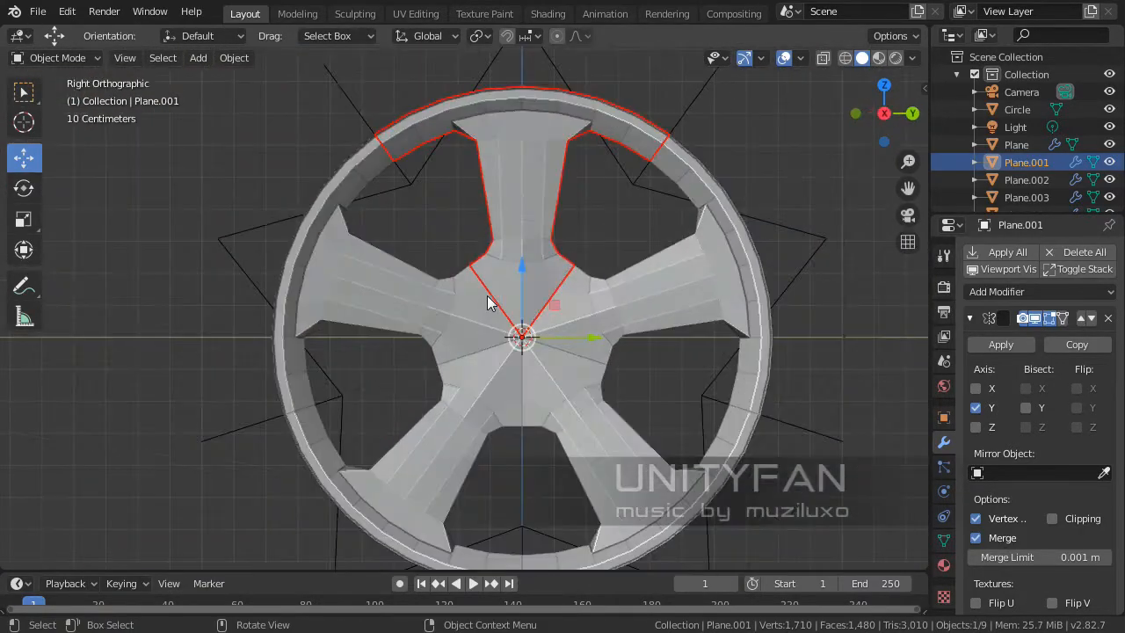
pyautogui.hotkey('shift', 'a')
pyautogui.moveTo(470, 295)
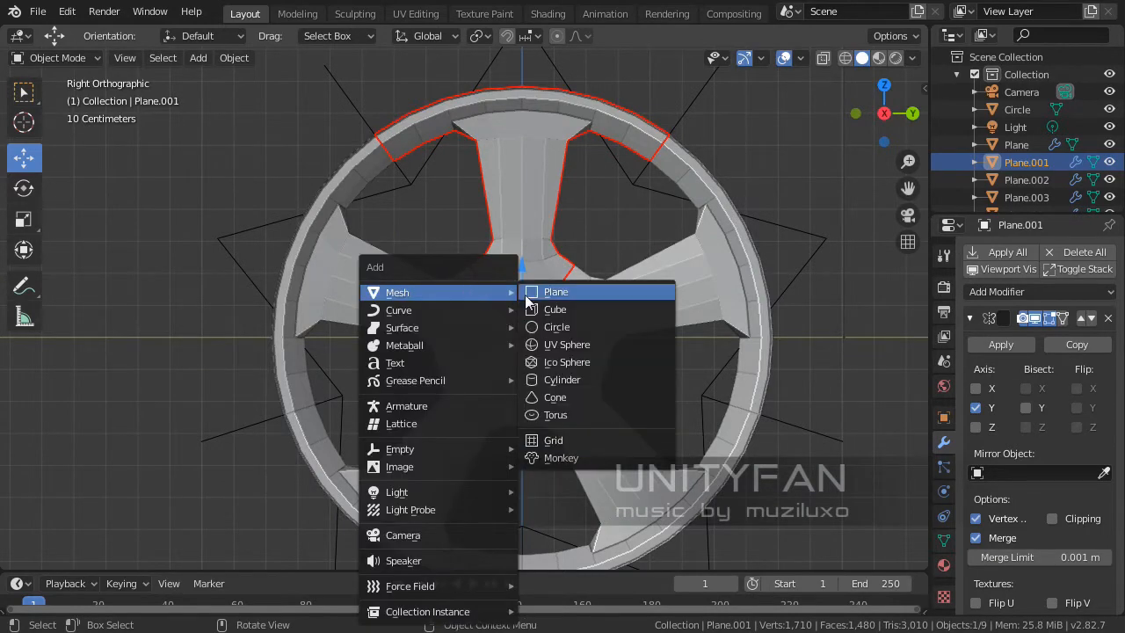
pyautogui.click(545, 329)
pyautogui.scroll(-3, 556, 334)
pyautogui.moveTo(562, 332); pyautogui.dragTo(515, 401, button='middle')
pyautogui.click(118, 554)
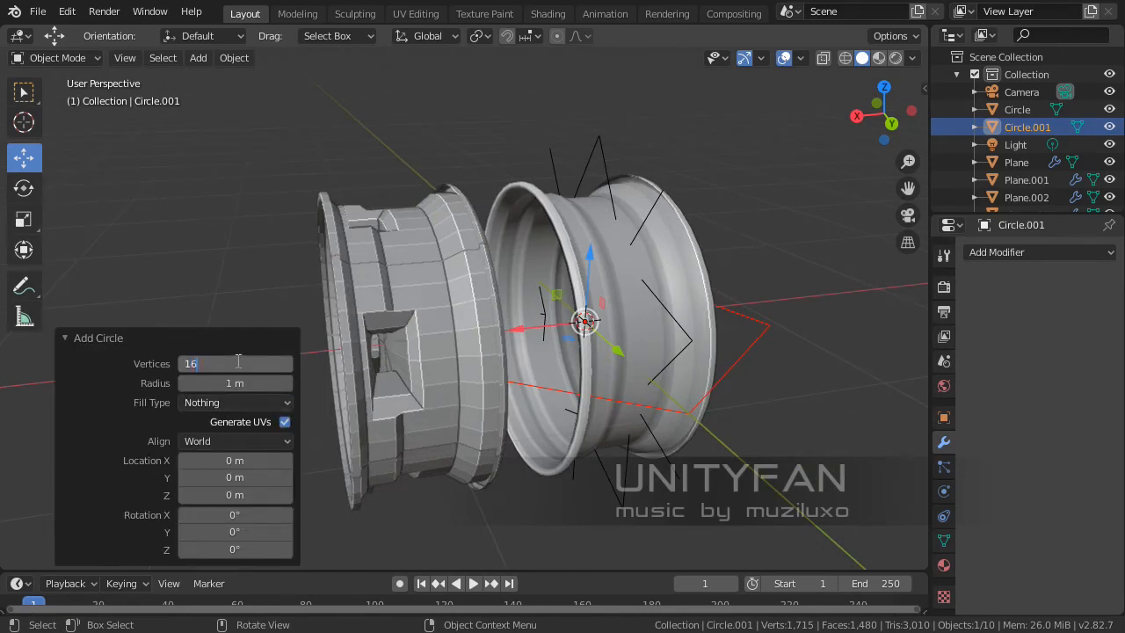
pyautogui.press('Return')
# - Rotate the circle 90° about the Y axis so it faces the front of the wheel
pyautogui.moveTo(414, 346); pyautogui.dragTo(538, 315, button='middle')
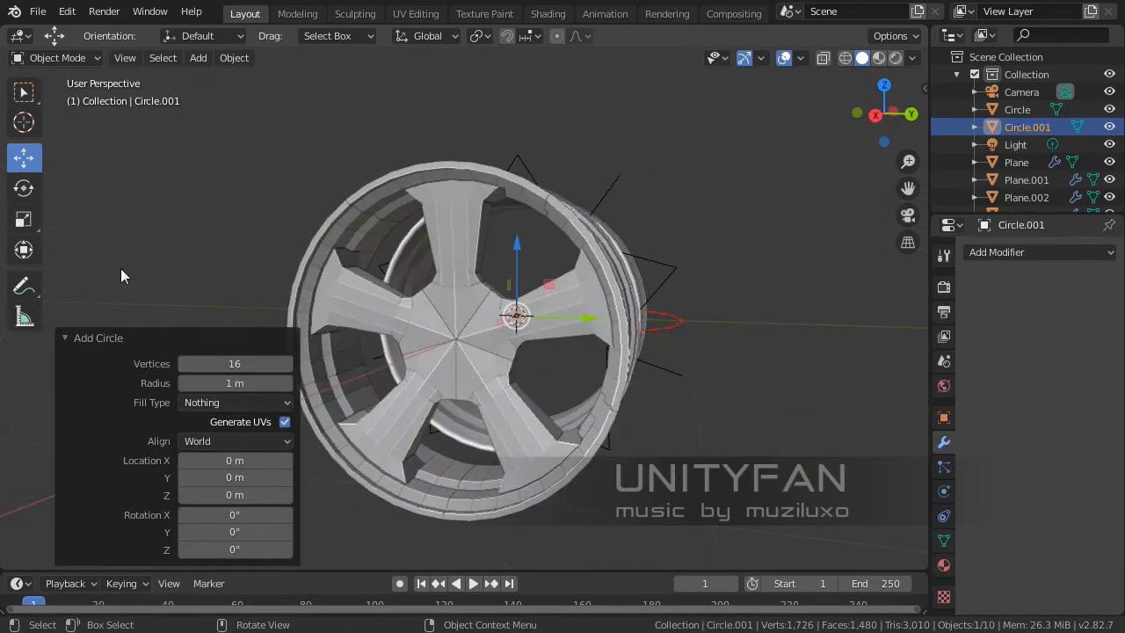
pyautogui.click(24, 188)
pyautogui.moveTo(395, 369); pyautogui.dragTo(515, 377, button='middle')
pyautogui.moveTo(515, 377)
pyautogui.mouseDown()
pyautogui.moveTo(512, 321)
pyautogui.moveTo(520, 375)
pyautogui.mouseUp()
pyautogui.moveTo(520, 375); pyautogui.dragTo(461, 383, button='middle')
pyautogui.press('KP_3')
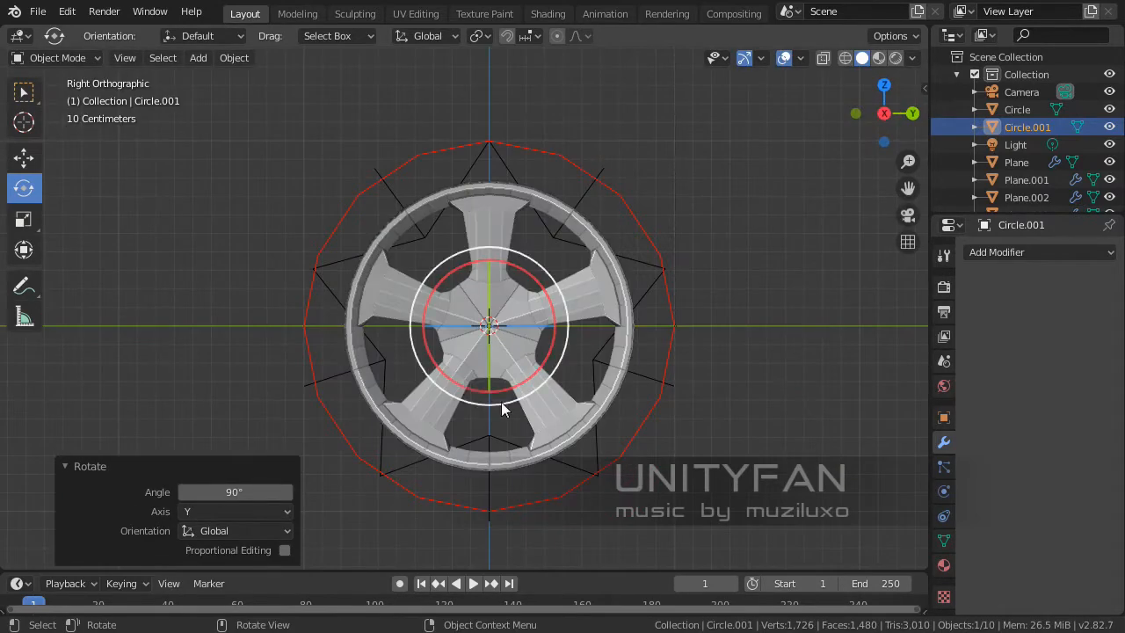
pyautogui.moveTo(611, 392); pyautogui.dragTo(364, 444, button='middle')
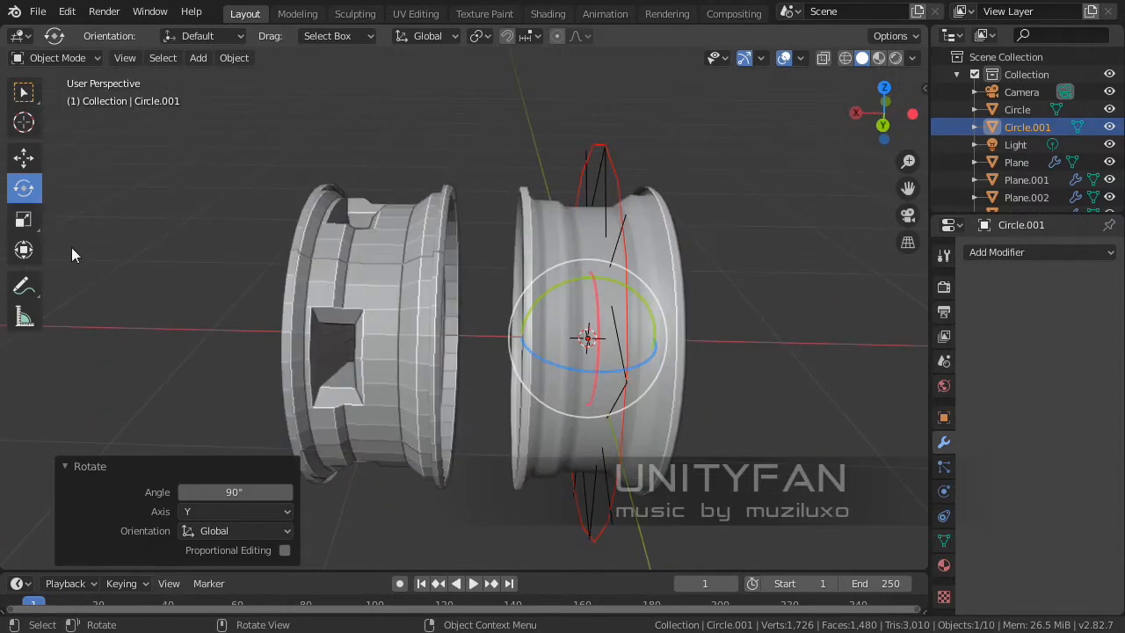
# - Move the circle 2 m along the X axis, out in front of the wheel
pyautogui.click(23, 157)
pyautogui.keyDown('shift'); pyautogui.moveTo(548, 341); pyautogui.dragTo(601, 354, button='middle'); pyautogui.keyUp('shift')
pyautogui.moveTo(580, 349); pyautogui.dragTo(216, 328)
# - Scale the circle by about 0.182 in the right orthographic view so it fits over the wheel hub
pyautogui.press('KP_3')
pyautogui.scroll(1, 374, 396)
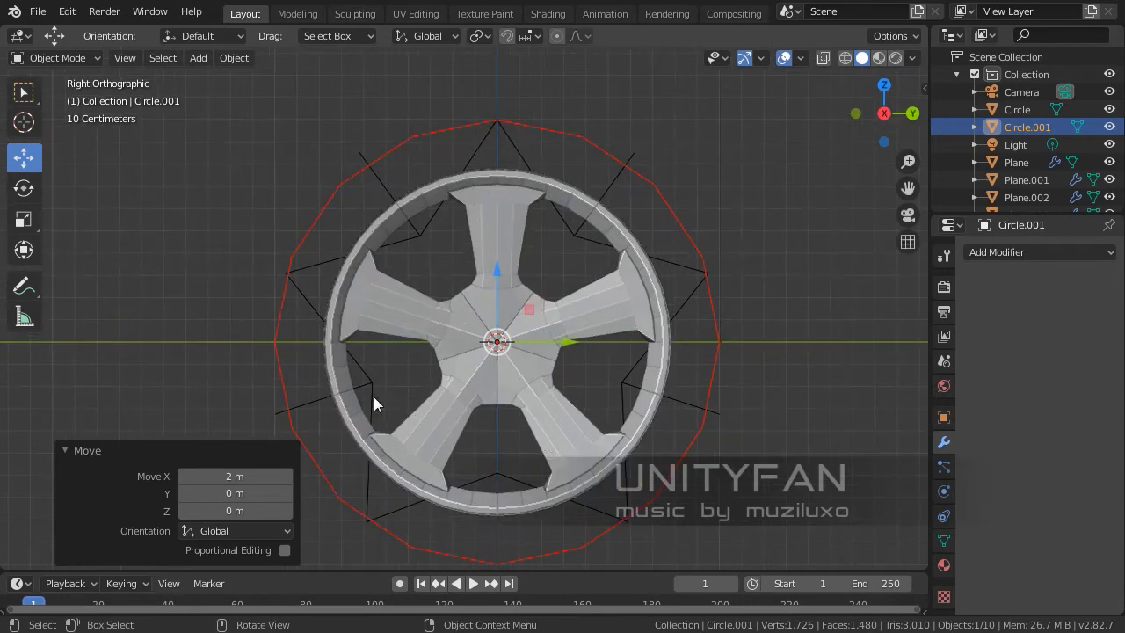
pyautogui.press('s')
pyautogui.click(530, 377)
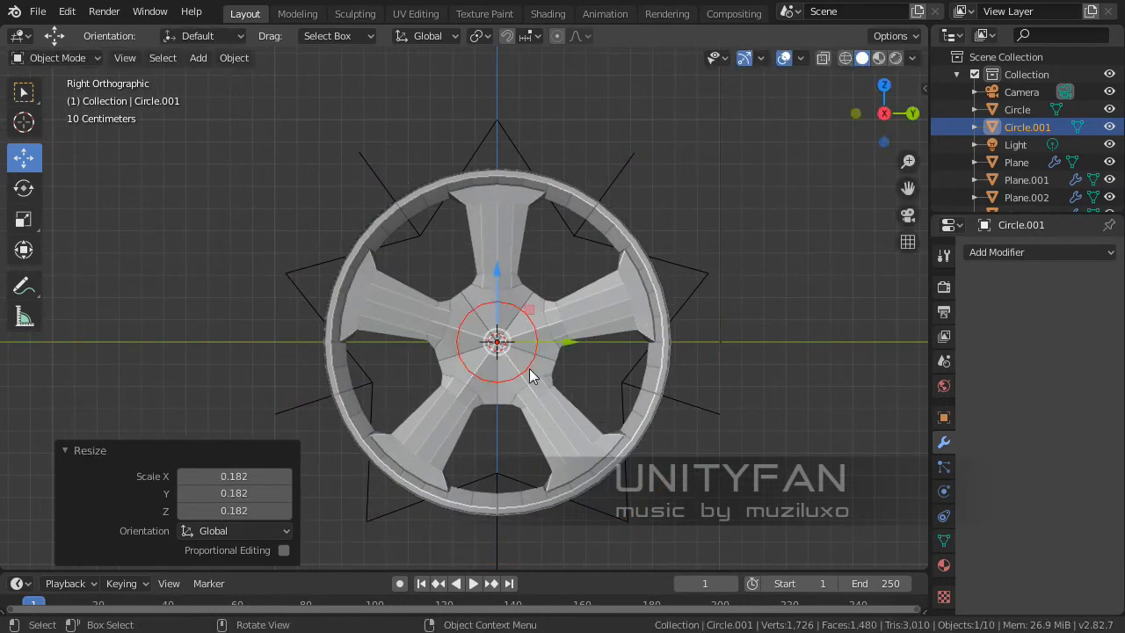
# - Shrink the hub circle further by a factor of about 0.806 and check it in perspective
pyautogui.scroll(4, 532, 376)
pyautogui.keyDown('shift'); pyautogui.moveTo(619, 413); pyautogui.dragTo(574, 377, button='middle'); pyautogui.keyUp('shift')
pyautogui.press('s')
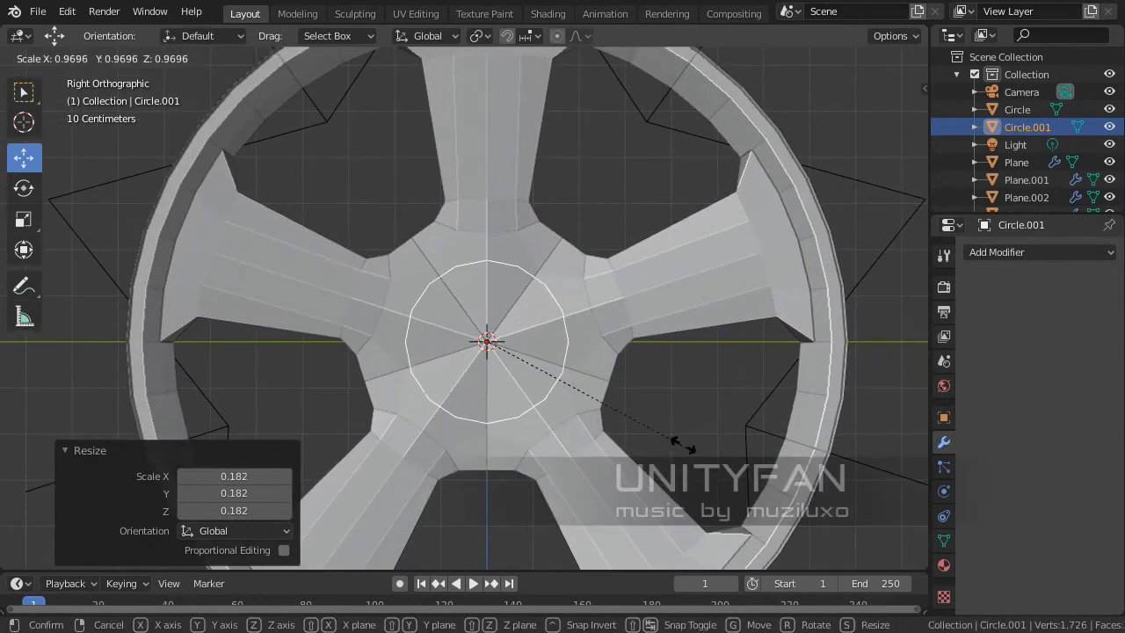
pyautogui.click(653, 430)
pyautogui.press('KP_5')
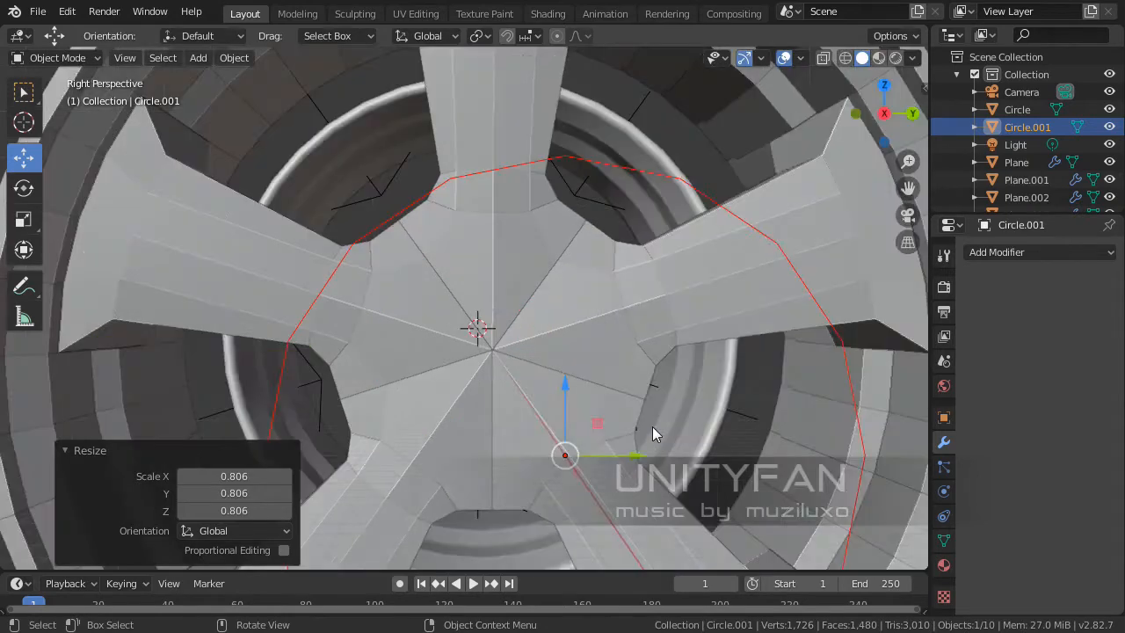
pyautogui.moveTo(663, 430); pyautogui.dragTo(638, 418, button='middle')
# - Reduce the hub circle once more by a factor of about 0.883 and collapse the operation settings
pyautogui.press('KP_3')
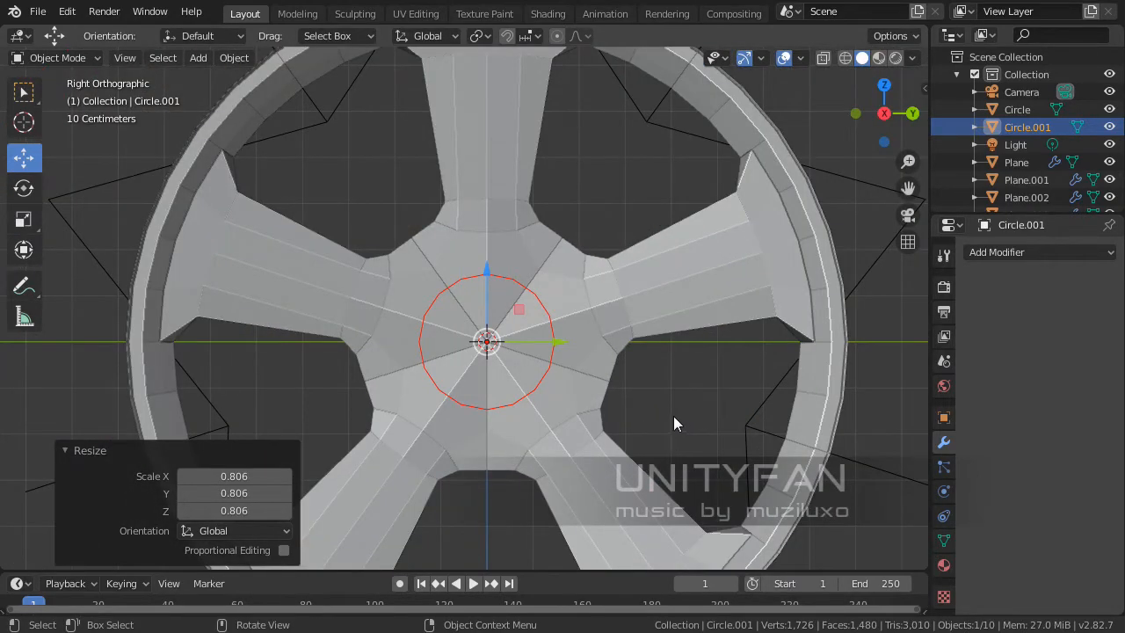
pyautogui.press('s')
pyautogui.click(651, 406)
pyautogui.scroll(2, 550, 385)
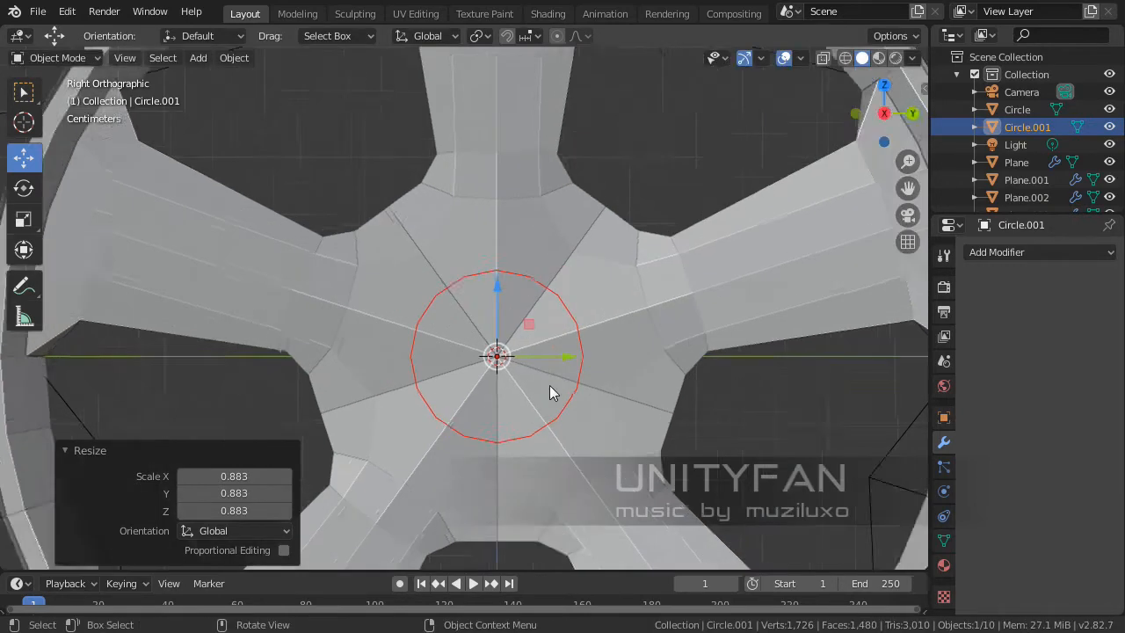
pyautogui.scroll(1, 587, 355)
pyautogui.click(90, 450)
pyautogui.scroll(-5, 565, 324)
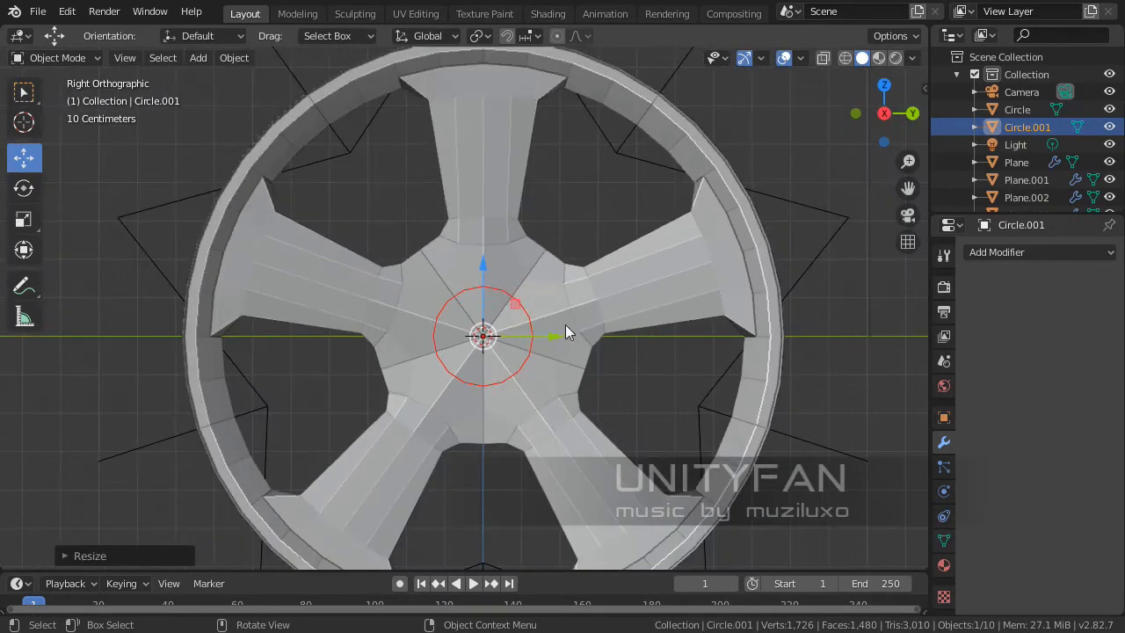
pyautogui.press('KP_5')
pyautogui.moveTo(567, 332); pyautogui.dragTo(394, 237, button='middle')
pyautogui.scroll(4, 497, 409)
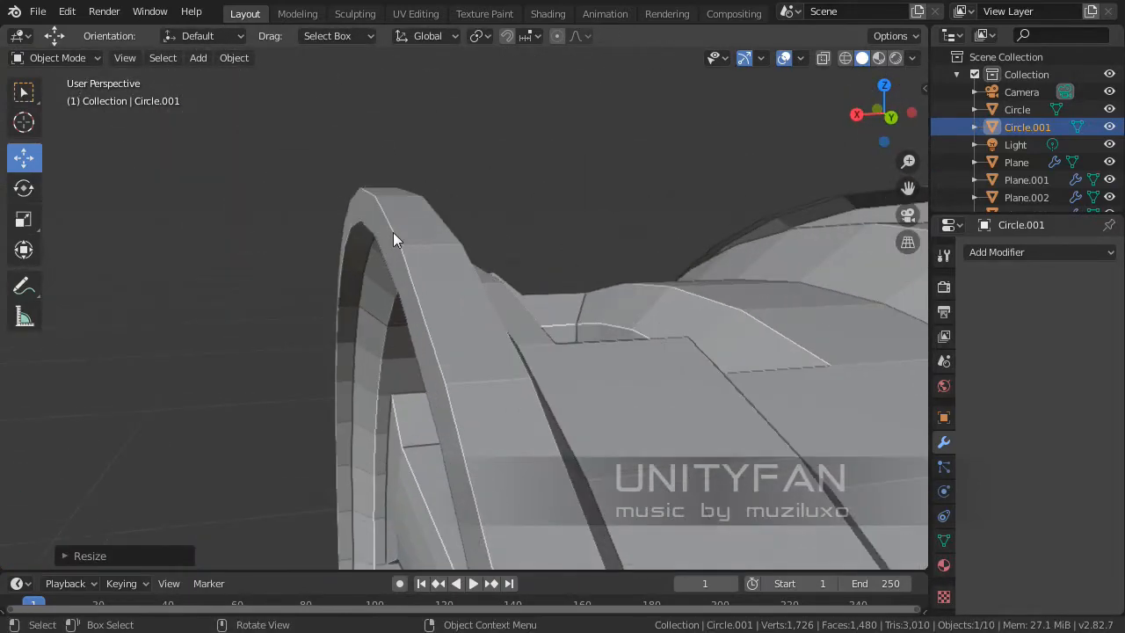
# - Shrink the hub circle slightly more in the right orthographic view so it sits well inside the hub
pyautogui.click(395, 255)
pyautogui.scroll(4, 442, 279)
pyautogui.scroll(-5, 555, 455)
pyautogui.moveTo(555, 455); pyautogui.dragTo(523, 383, button='middle')
pyautogui.click(245, 387)
pyautogui.press('KP_3')
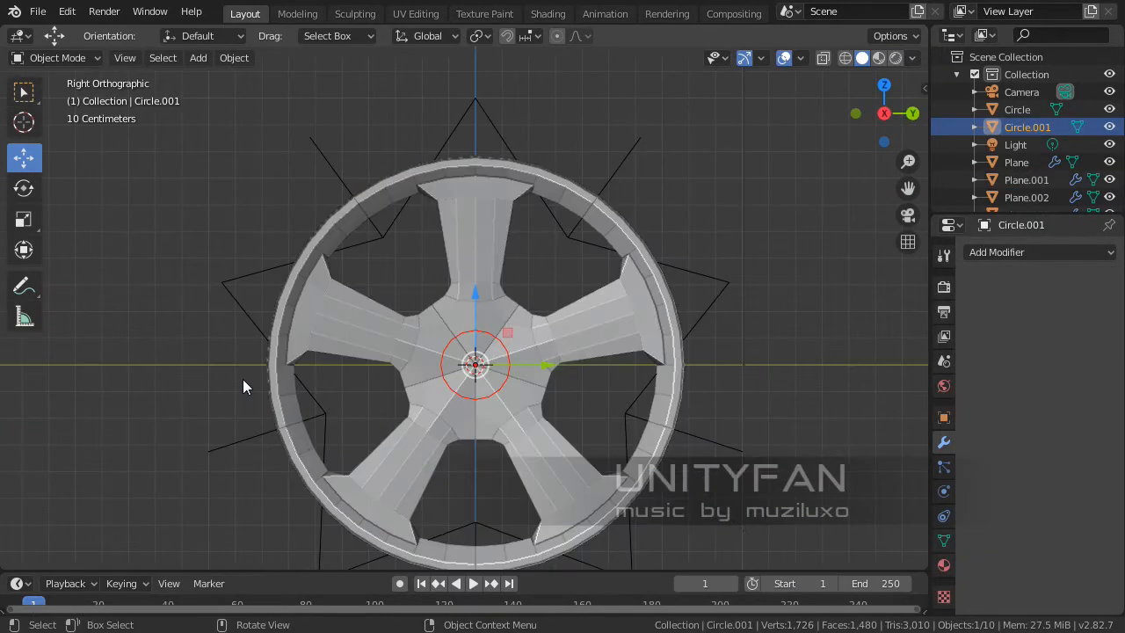
pyautogui.scroll(4, 242, 379)
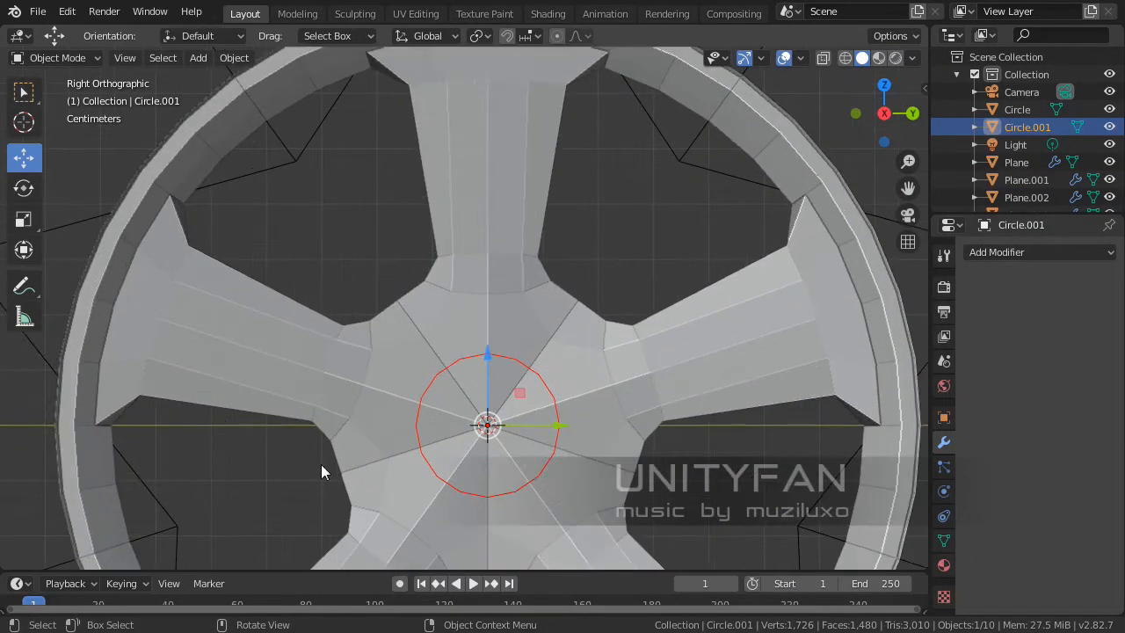
pyautogui.press('s')
pyautogui.click(579, 492)
pyautogui.press('ctrl+KP_3')
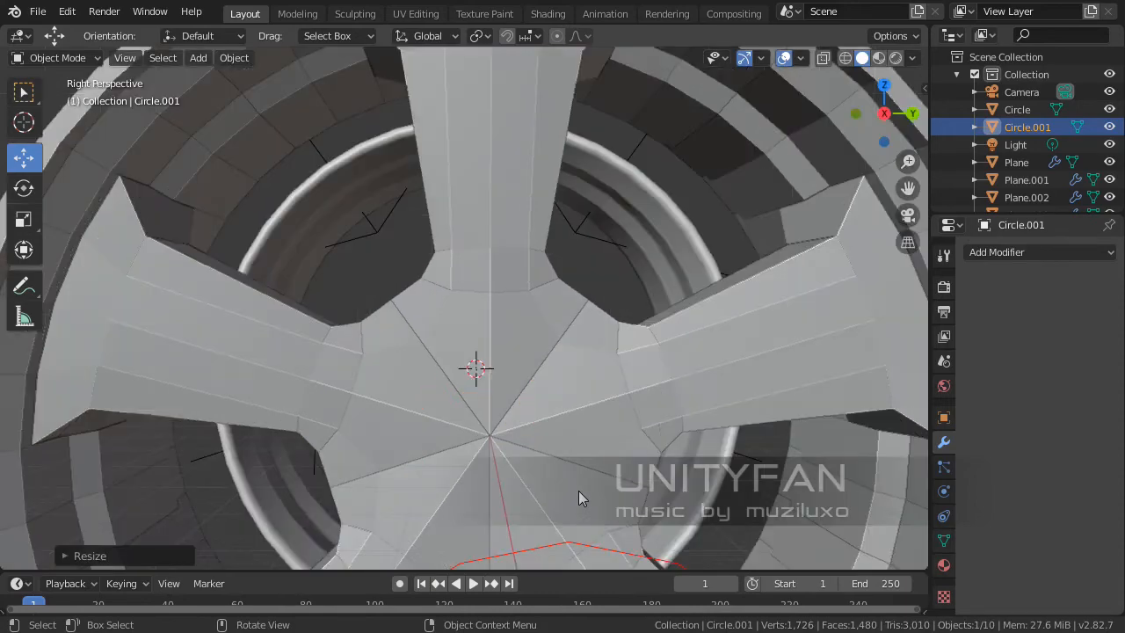
pyautogui.moveTo(578, 492); pyautogui.dragTo(597, 372, button='middle')
pyautogui.click(481, 201)
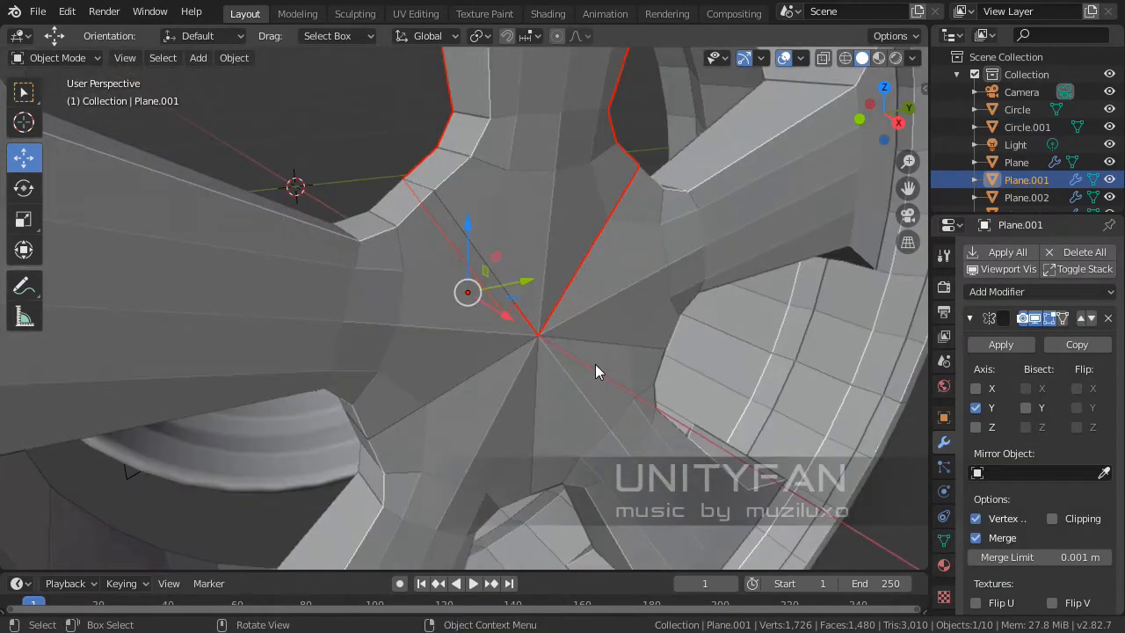
pyautogui.press('KP_3')
pyautogui.scroll(3, 595, 364)
pyautogui.scroll(2, 602, 369)
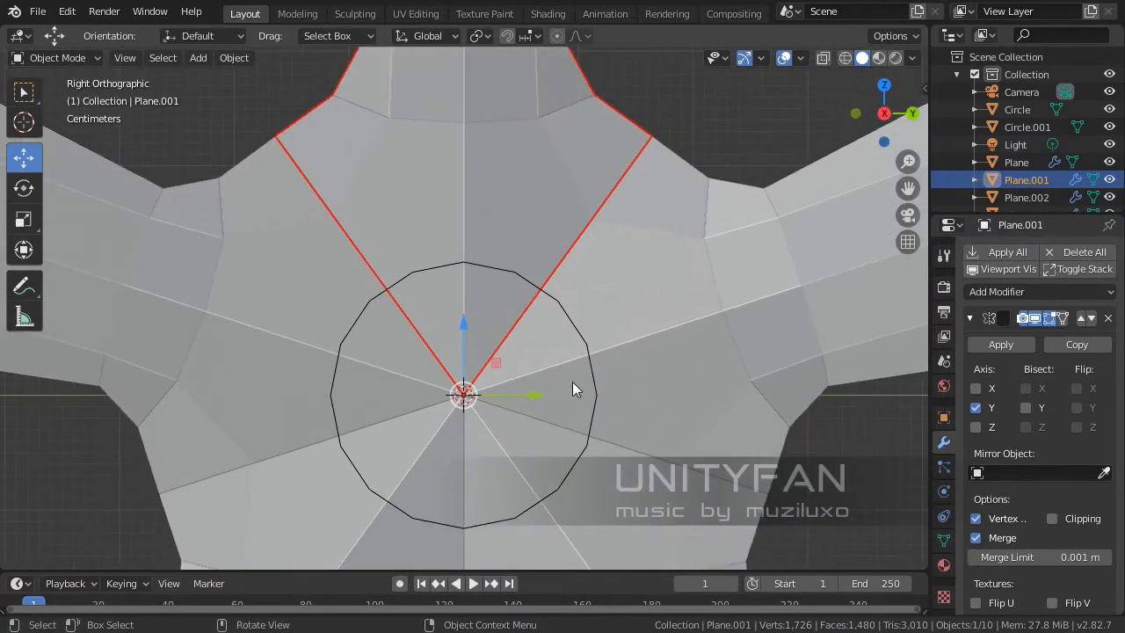
pyautogui.press('Tab')
pyautogui.press('Tab')
pyautogui.click(576, 329)
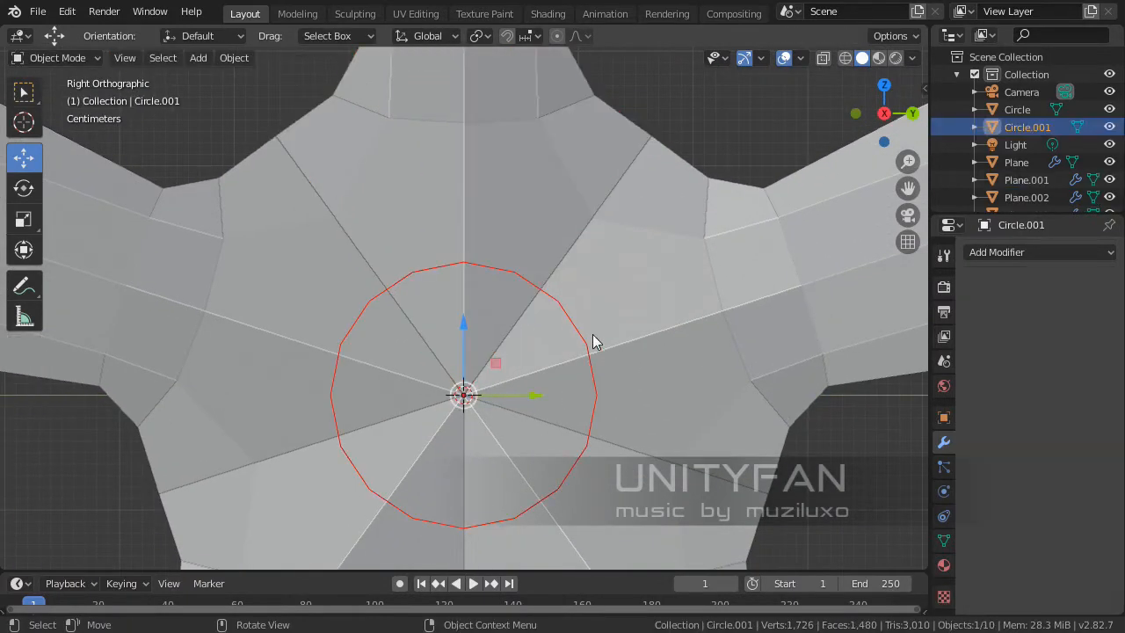
pyautogui.click(1032, 254)
pyautogui.click(1032, 254)
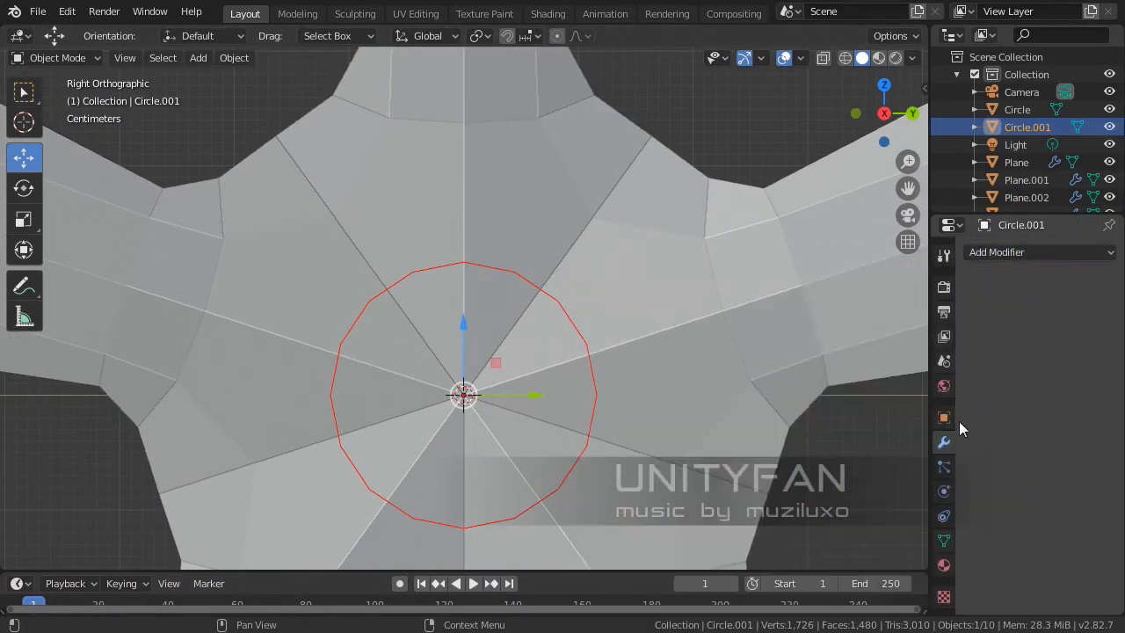
pyautogui.scroll(3, 538, 343)
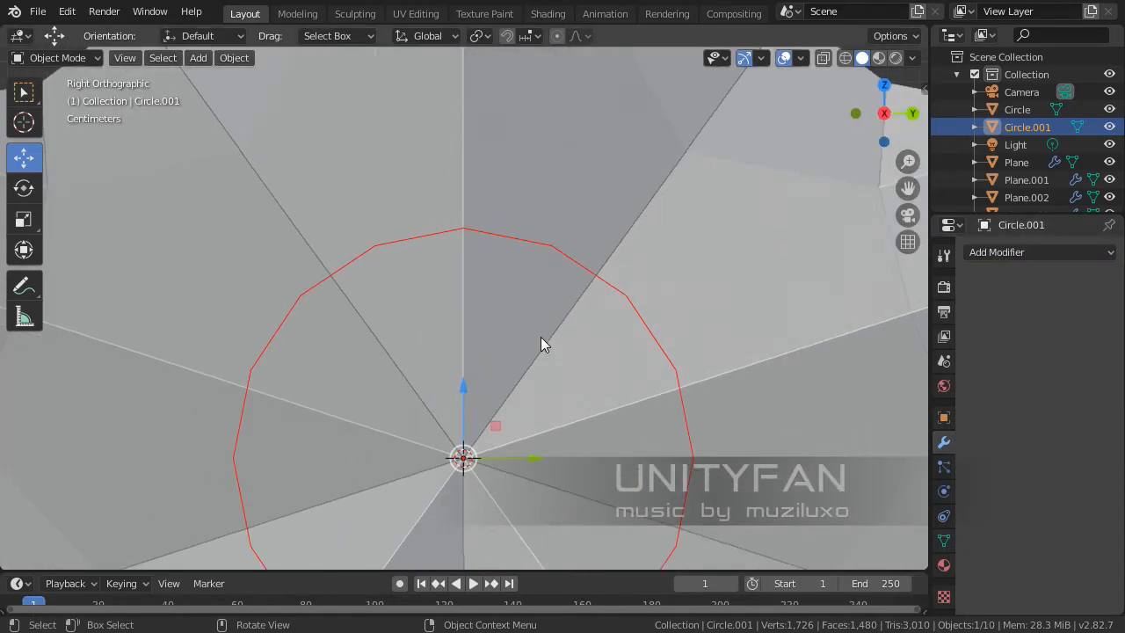
pyautogui.moveTo(542, 342); pyautogui.dragTo(464, 229, button='middle')
pyautogui.press('Tab')
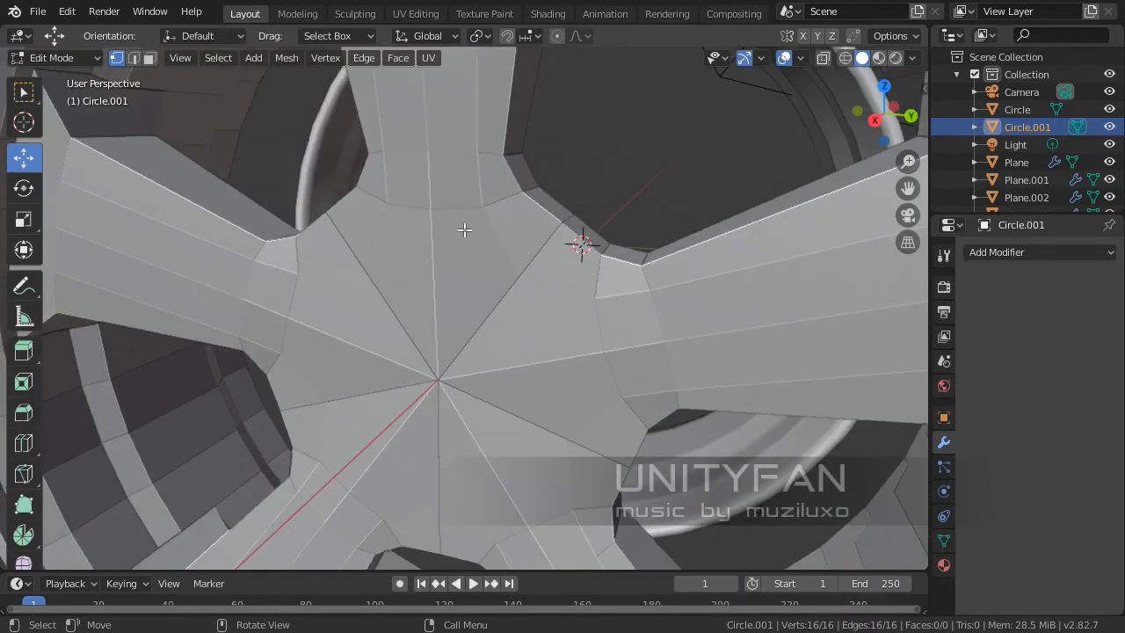
pyautogui.press('Tab')
# - Knife-cut the right half of the upper spoke's hub wedge along the circle, from the side edge through one intermediate point to the centre line
pyautogui.click(464, 231)
pyautogui.press('KP_3')
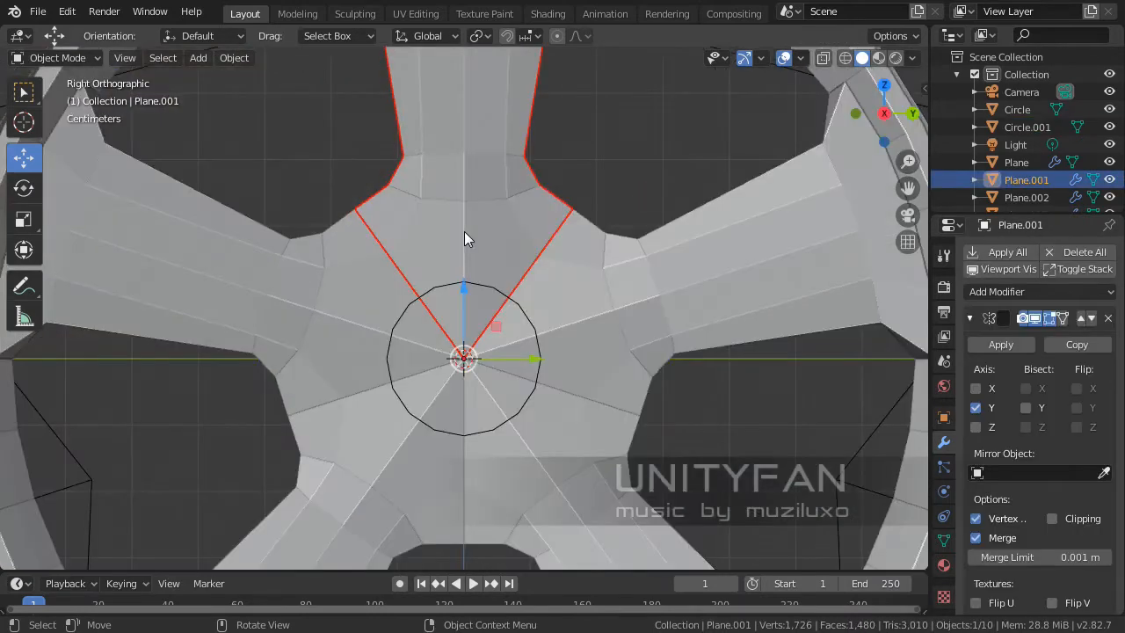
pyautogui.press('Tab')
pyautogui.scroll(4, 505, 290)
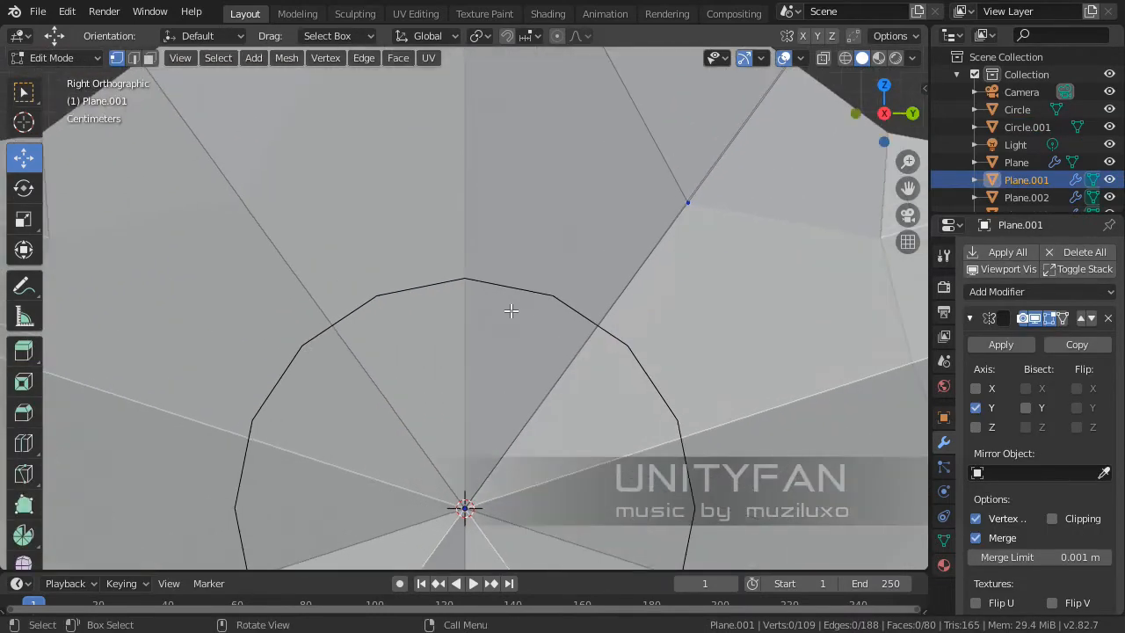
pyautogui.press('k')
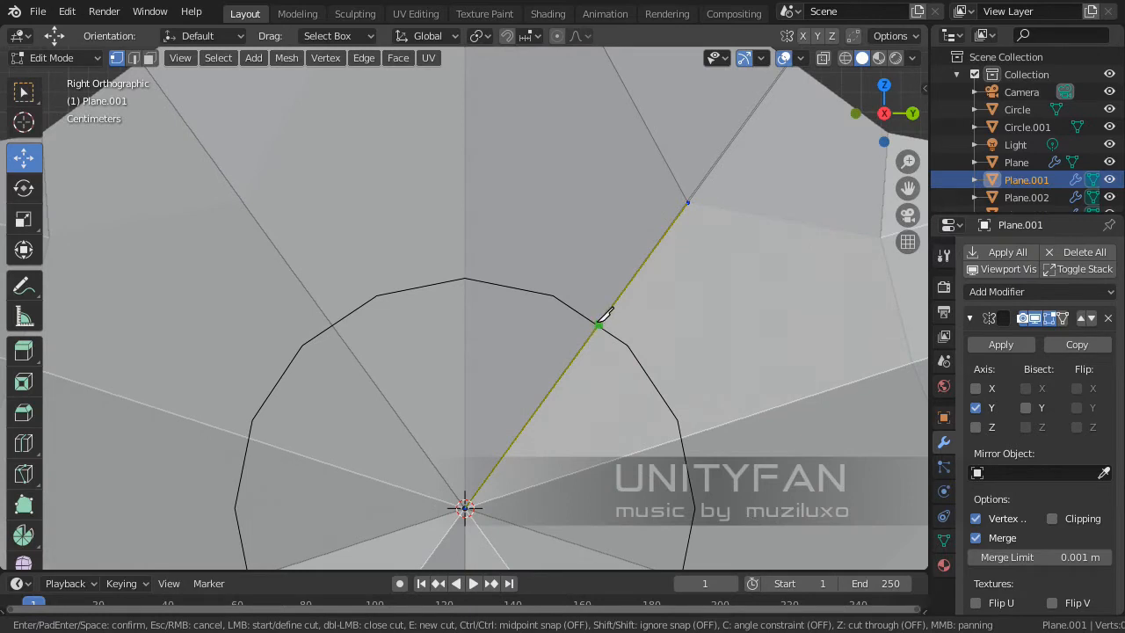
pyautogui.click(599, 324)
pyautogui.scroll(1, 580, 307)
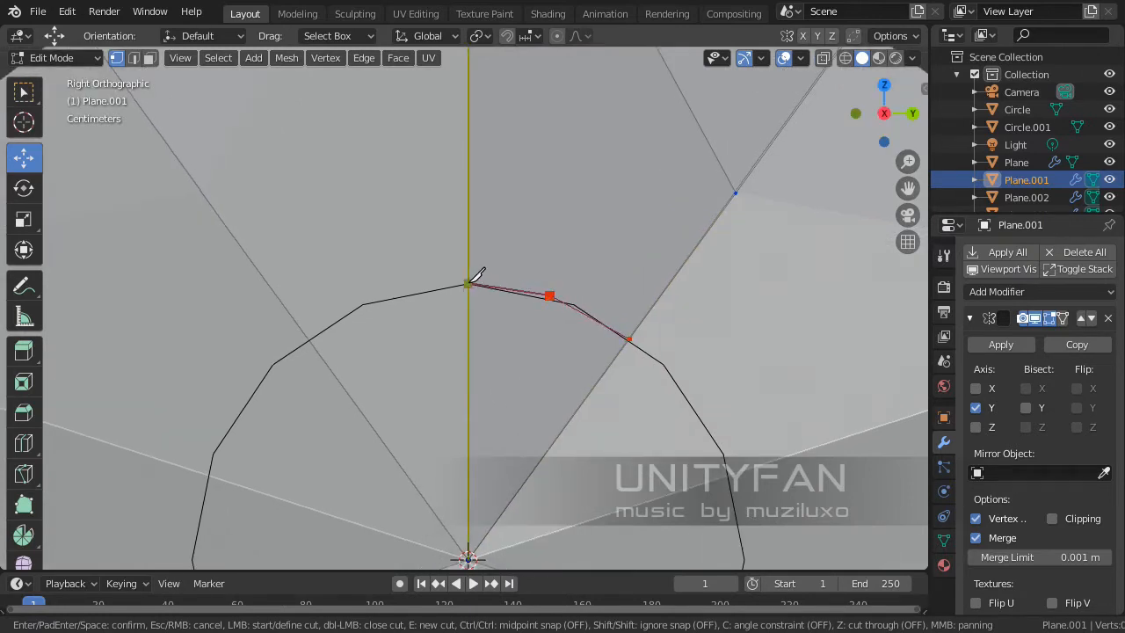
pyautogui.press('Return')
pyautogui.scroll(-3, 488, 297)
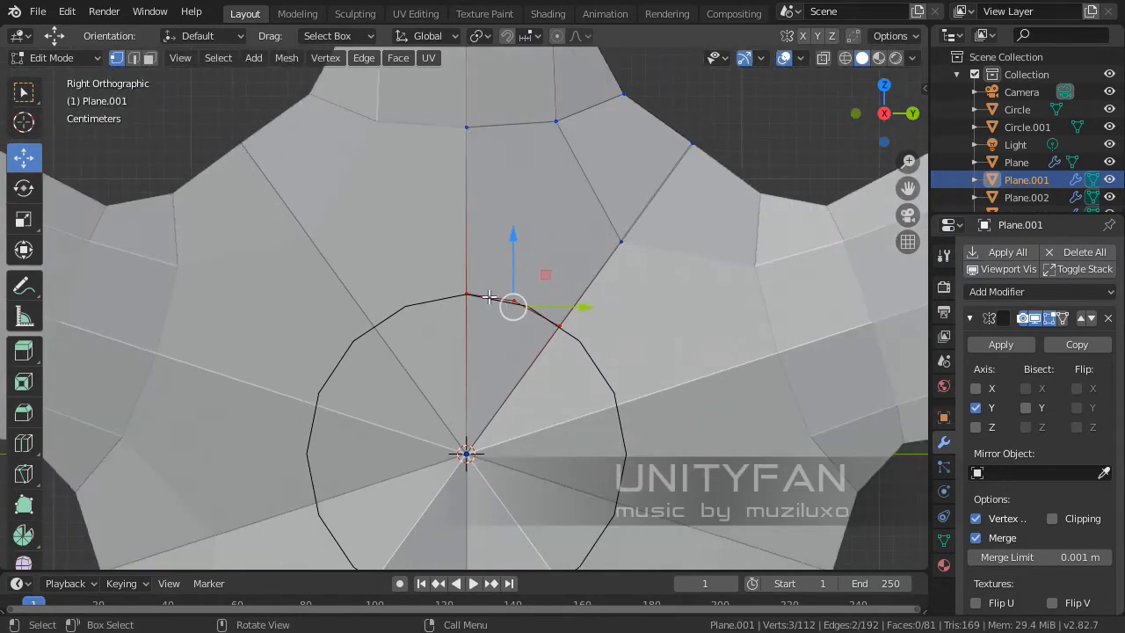
# - Nudge the cut's middle vertex slightly along the Y axis and connect it to the spoke's shoulder vertex above
pyautogui.press('KP_5')
pyautogui.scroll(2, 488, 297)
pyautogui.click(572, 288)
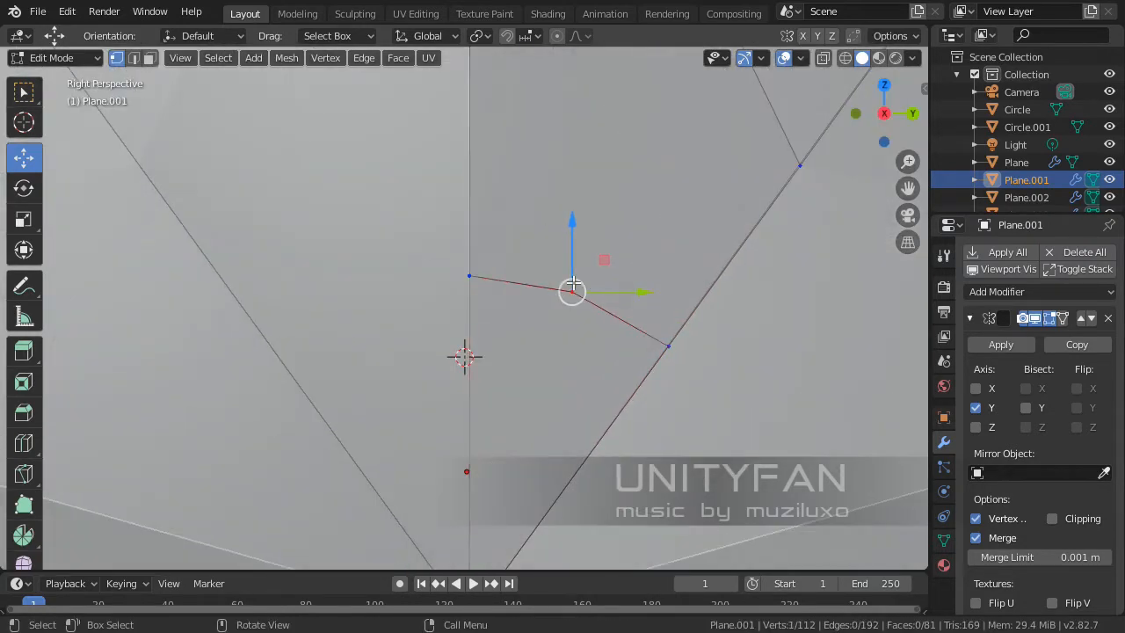
pyautogui.press('KP_5')
pyautogui.scroll(3, 573, 275)
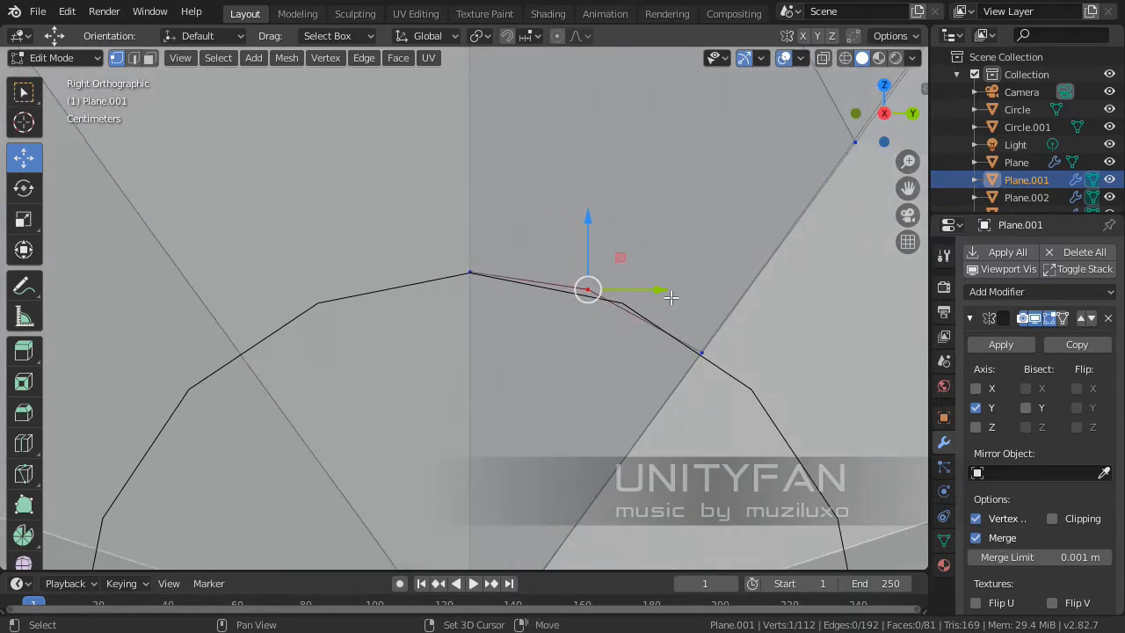
pyautogui.press('g')
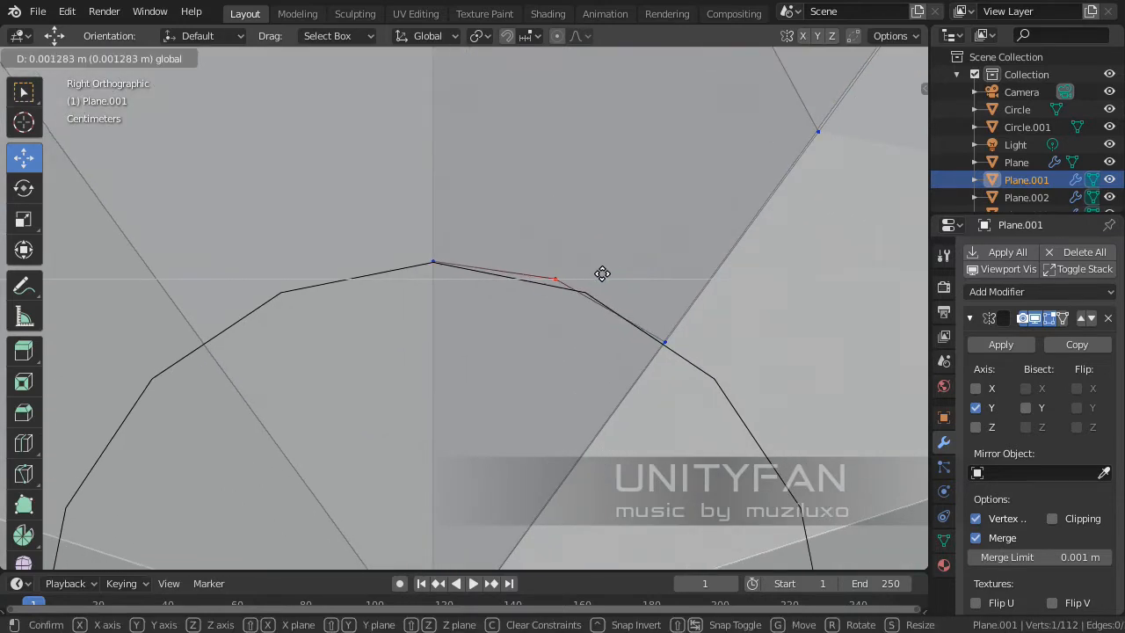
pyautogui.click(599, 279)
pyautogui.scroll(-3, 621, 255)
pyautogui.scroll(3, 597, 290)
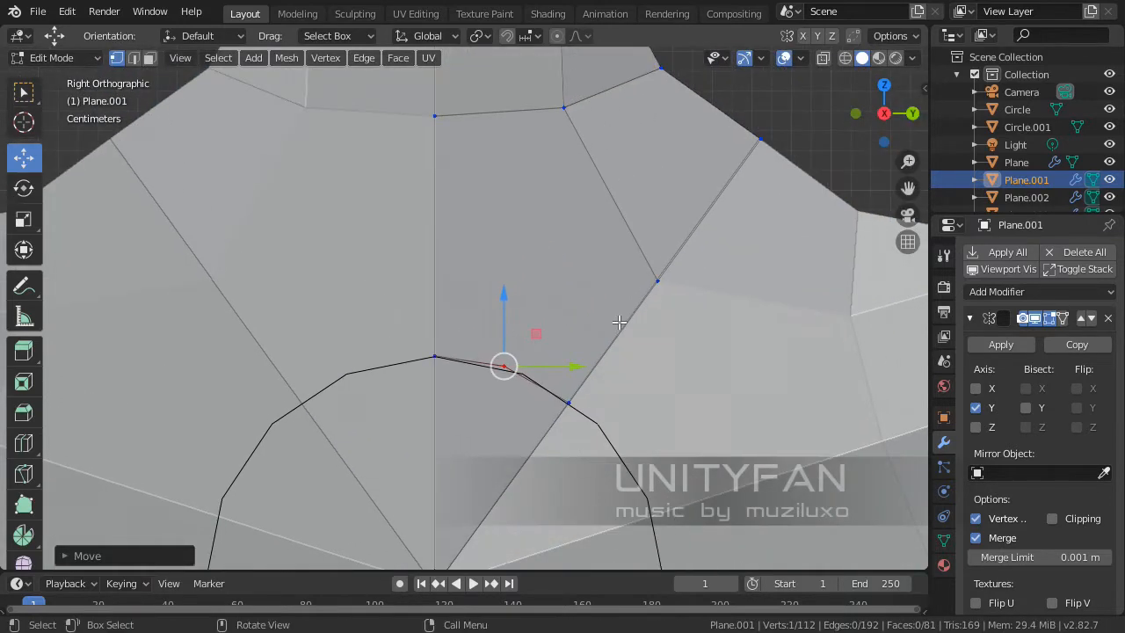
pyautogui.keyDown('shift'); pyautogui.click(544, 168); pyautogui.keyUp('shift')
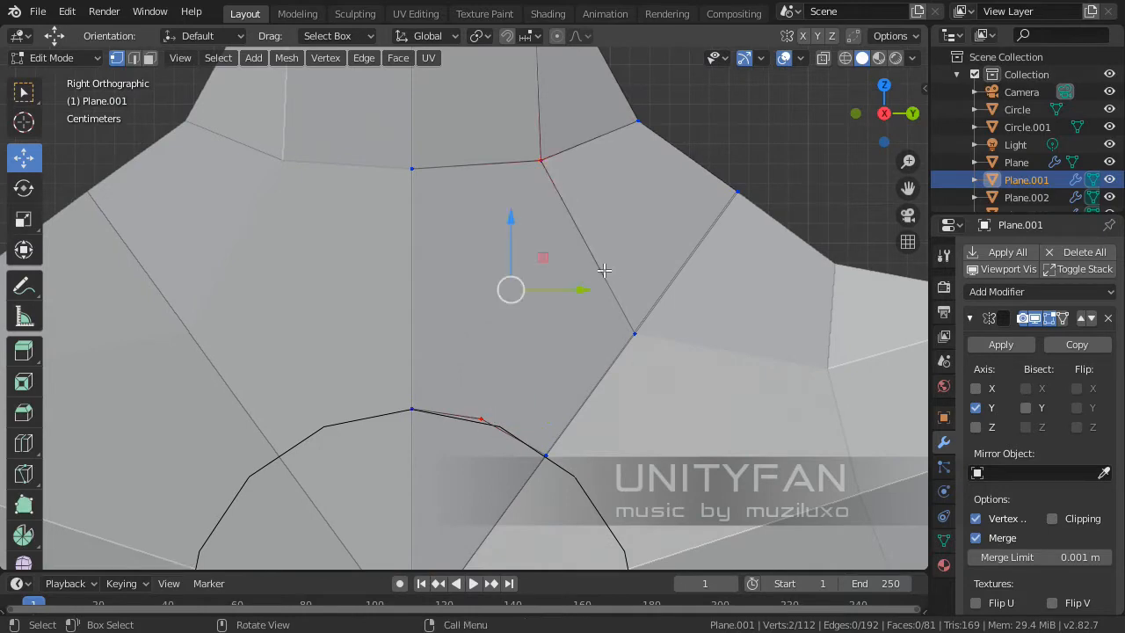
pyautogui.press('KP_5')
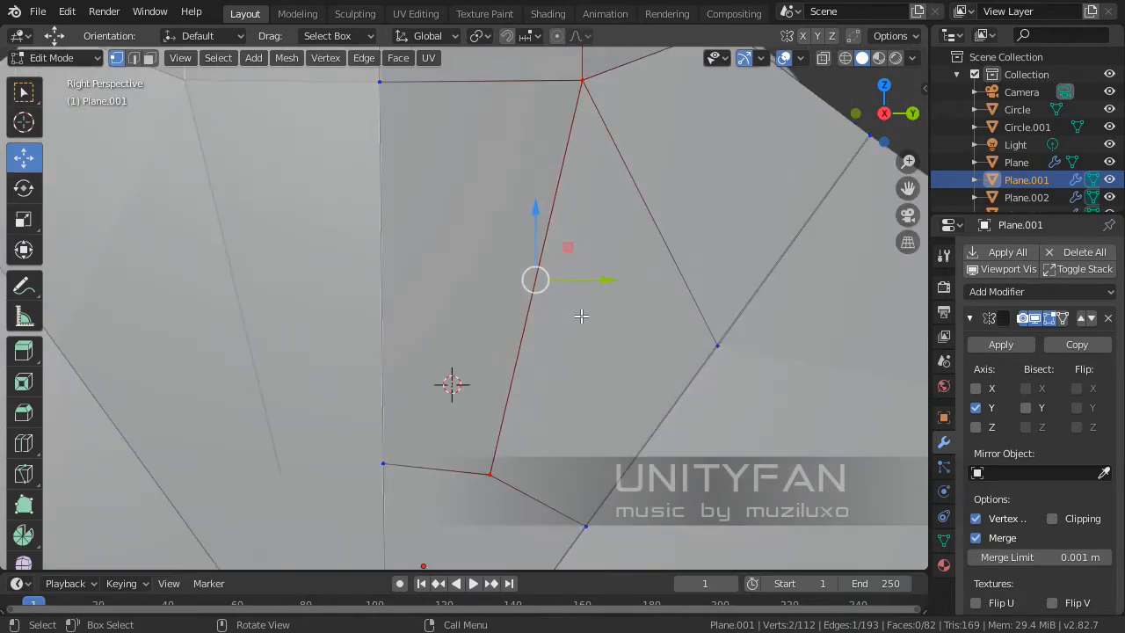
# - Flatten the three vertices of the arc cut by scaling them to 0 along the X axis
pyautogui.moveTo(608, 335); pyautogui.dragTo(585, 378, button='middle')
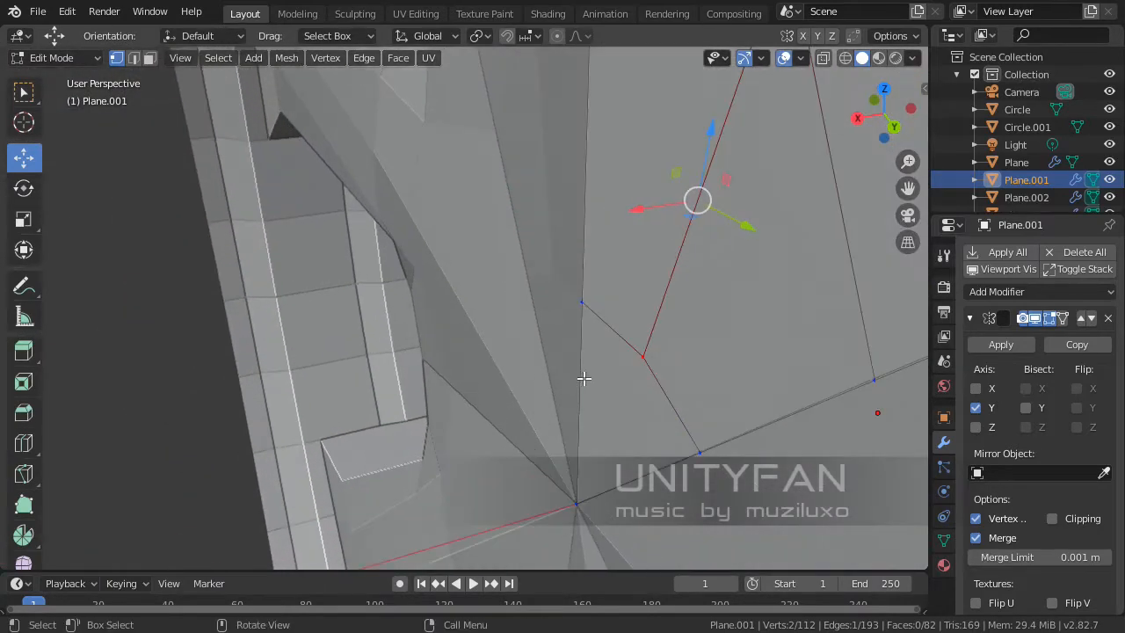
pyautogui.keyDown('shift'); pyautogui.click(580, 308); pyautogui.keyUp('shift')
pyautogui.moveTo(726, 462); pyautogui.dragTo(696, 473, button='middle')
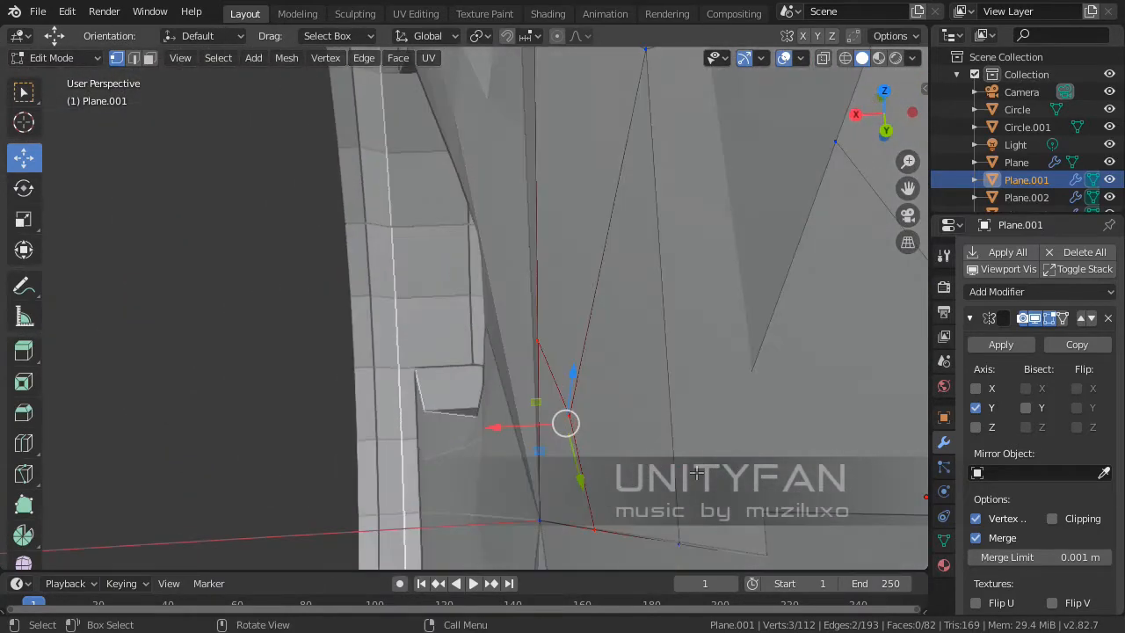
pyautogui.press('s')
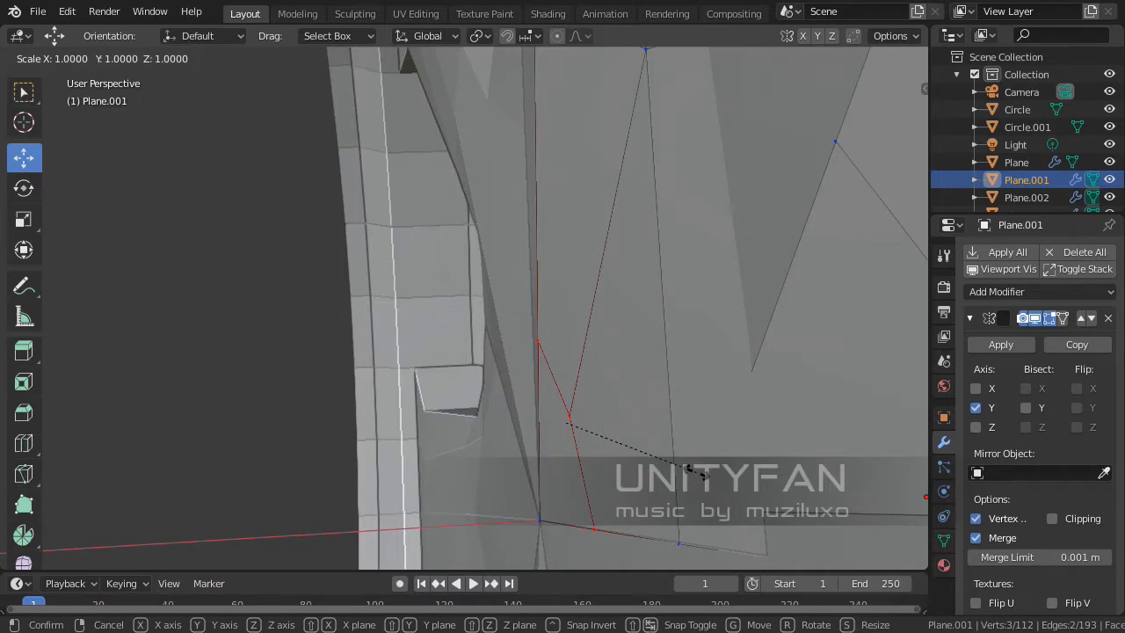
pyautogui.write('x0')
pyautogui.press('Return')
# - Adjust the spoke's hub-side vertices along the X axis, shifting the one on the wedge's side edge by about 0.0049 m
pyautogui.moveTo(565, 422); pyautogui.dragTo(598, 413, button='middle')
pyautogui.press('g')
pyautogui.press('x')
pyautogui.click(511, 370)
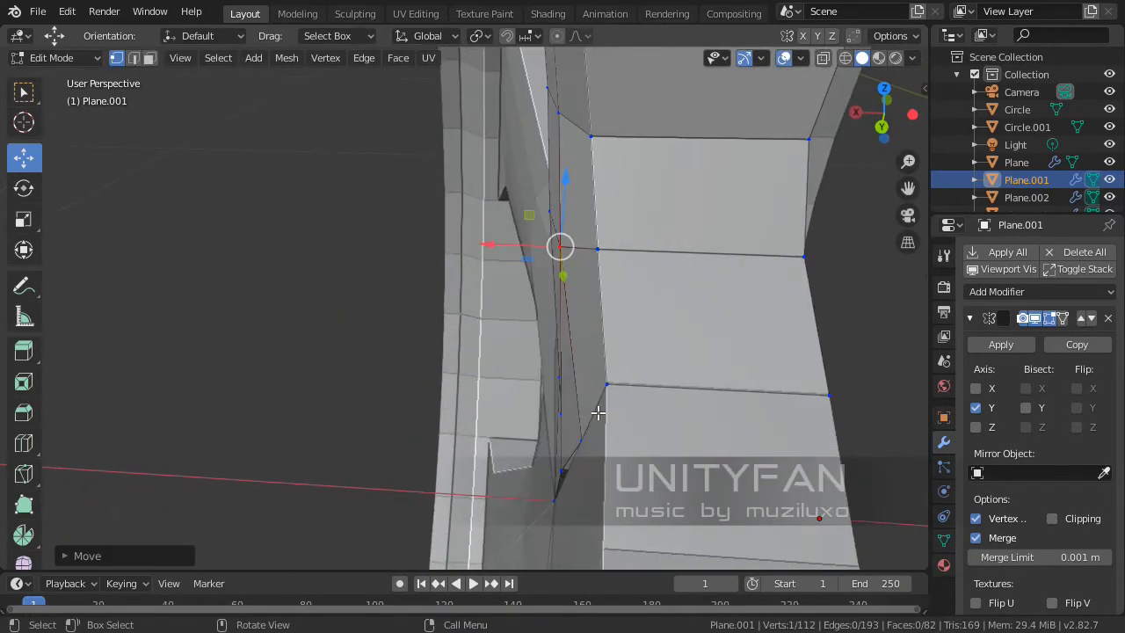
pyautogui.press('g')
pyautogui.press('x')
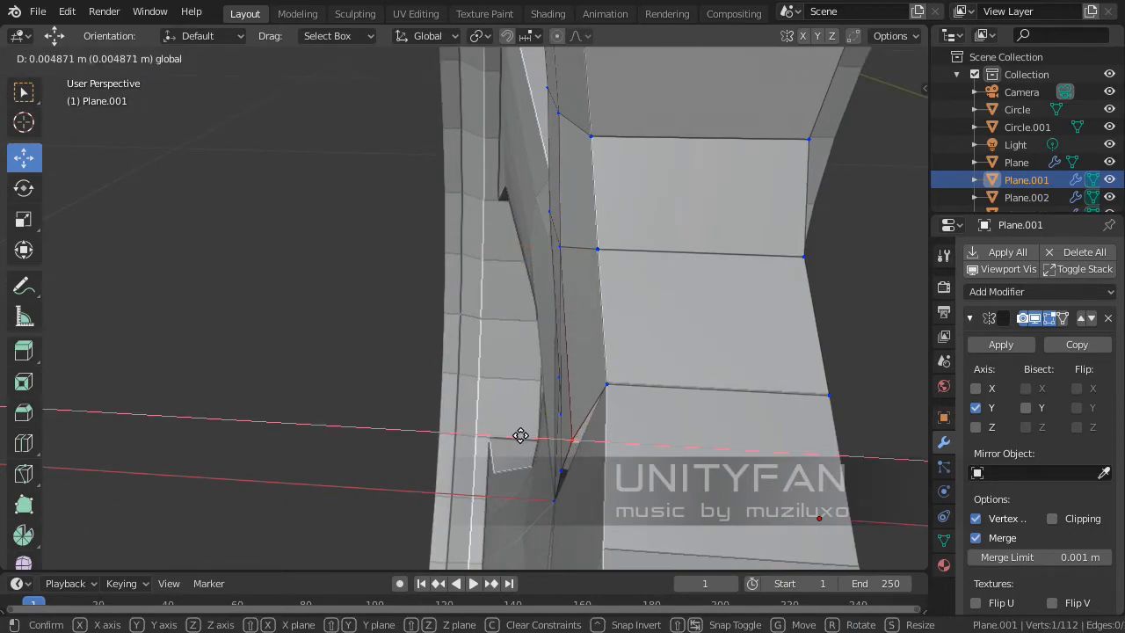
pyautogui.click(520, 436)
# - Examine the reshaped hub surface from the front and compare the inner wedge face with the guide circle
pyautogui.moveTo(528, 432); pyautogui.dragTo(721, 435, button='middle')
pyautogui.press('Tab')
pyautogui.moveTo(667, 400); pyautogui.dragTo(578, 324, button='middle')
pyautogui.scroll(3, 635, 387)
pyautogui.press('Tab')
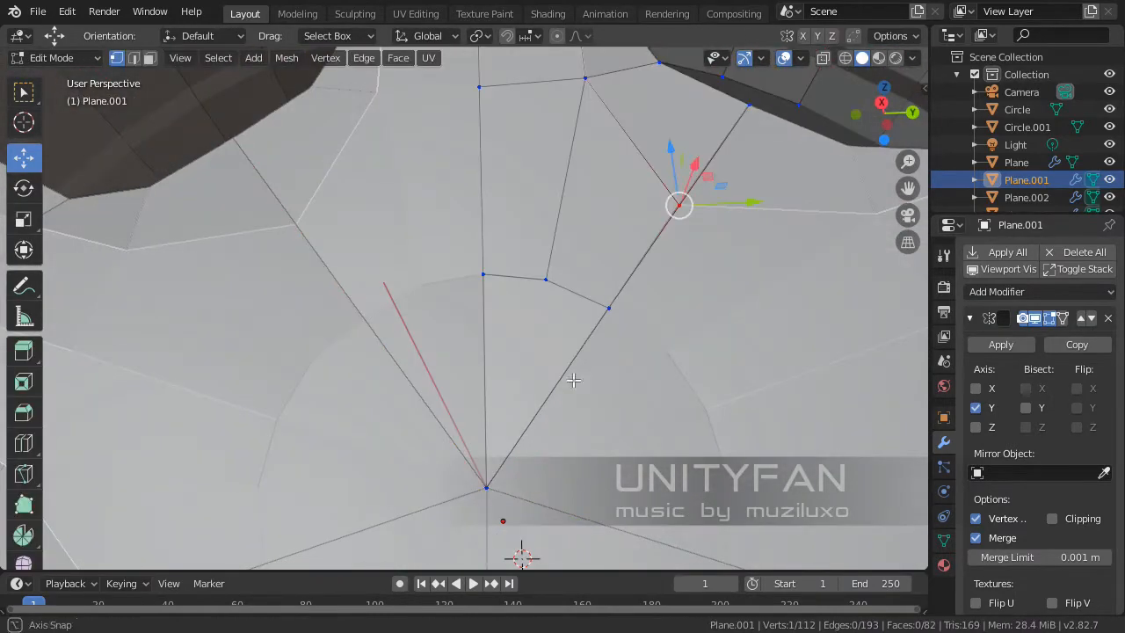
pyautogui.moveTo(573, 380); pyautogui.dragTo(517, 394, button='middle')
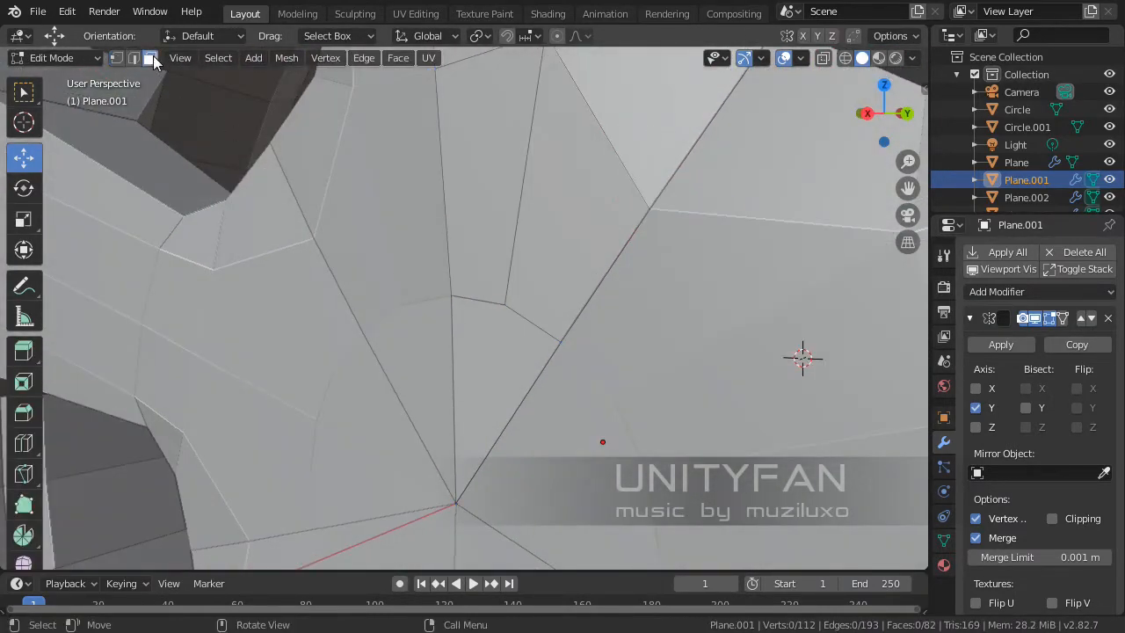
pyautogui.click(478, 348)
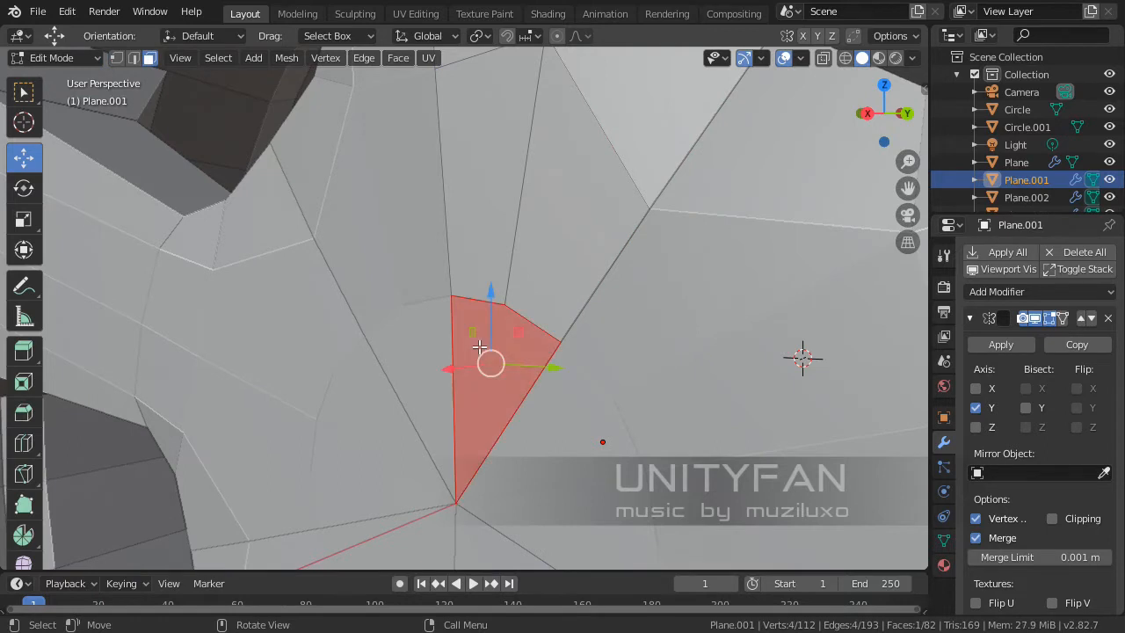
pyautogui.press('KP_3')
pyautogui.scroll(4, 515, 355)
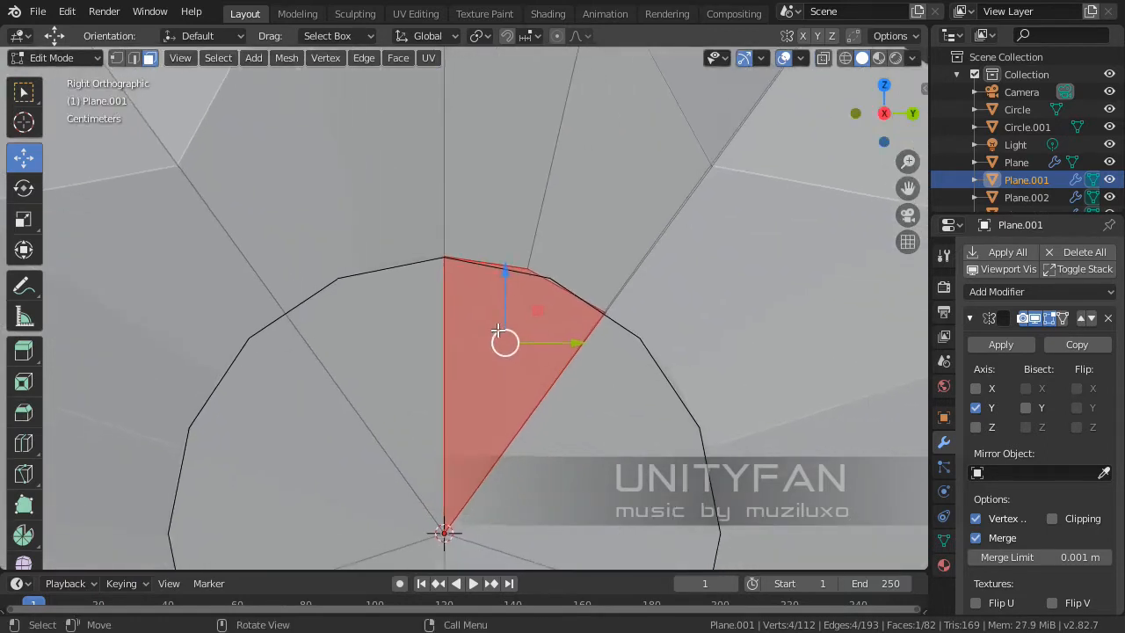
pyautogui.click(116, 58)
pyautogui.click(516, 224)
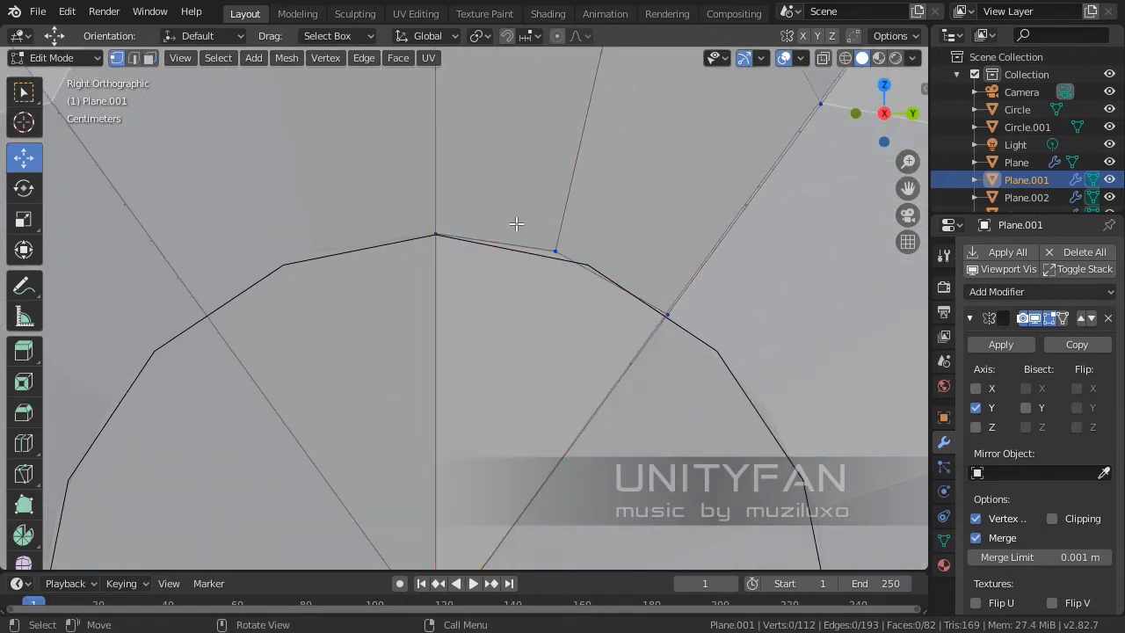
# - Move the middle vertex of the arc cut slightly to refine its position near the guide circle
pyautogui.moveTo(586, 221); pyautogui.dragTo(590, 225)
pyautogui.keyDown('shift'); pyautogui.moveTo(588, 233); pyautogui.dragTo(581, 275, button='middle'); pyautogui.keyUp('shift')
pyautogui.moveTo(586, 255); pyautogui.dragTo(585, 254)
pyautogui.keyDown('shift'); pyautogui.moveTo(585, 254); pyautogui.dragTo(588, 299, button='middle'); pyautogui.keyUp('shift')
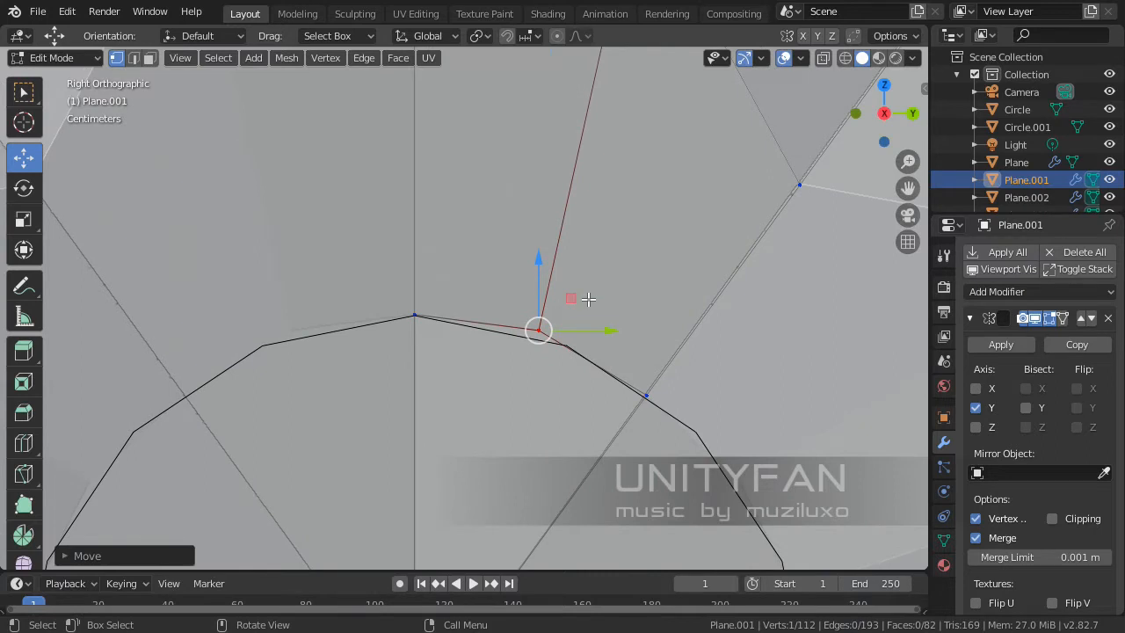
# - Knife a second cut just outside the first arc, running from the centre line across the connecting edge to the wedge's side edge
pyautogui.press('k')
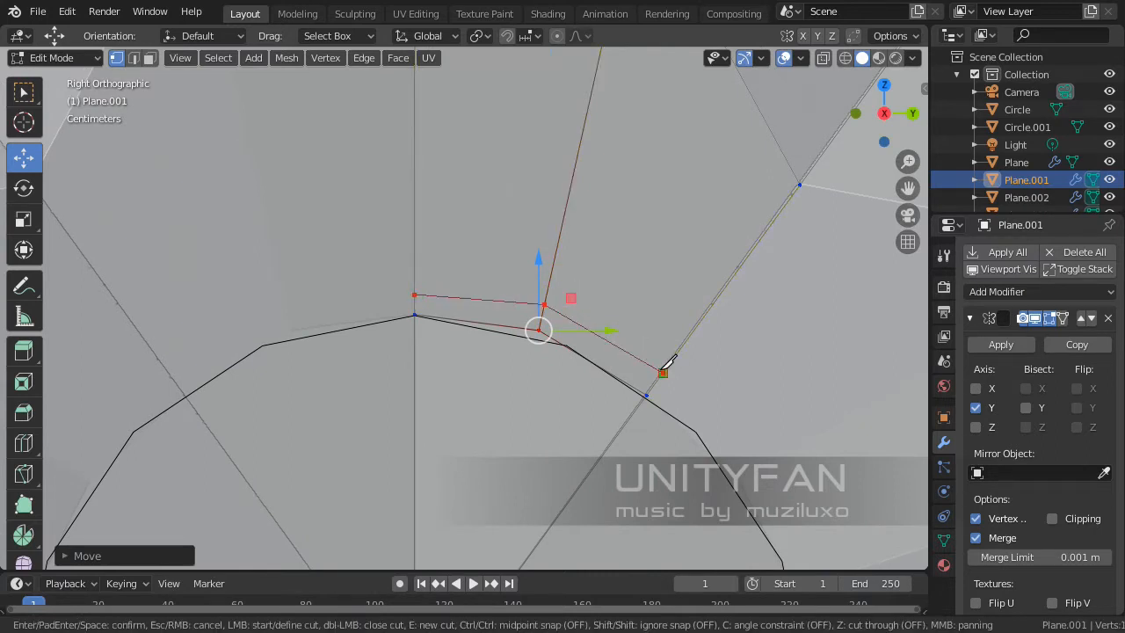
pyautogui.press('Escape')
# - Move the inner arc's end vertex to where the circle crosses the wedge's side edge, and select the outer arc's end vertex
pyautogui.scroll(4, 660, 377)
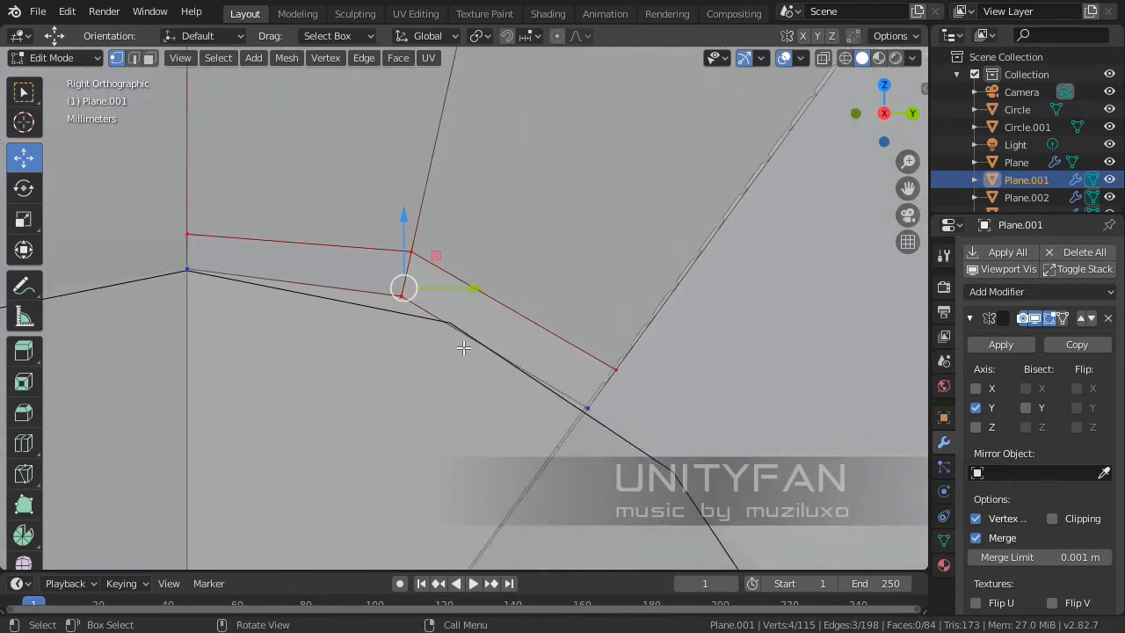
pyautogui.click(586, 410)
pyautogui.scroll(2, 635, 423)
pyautogui.press('g')
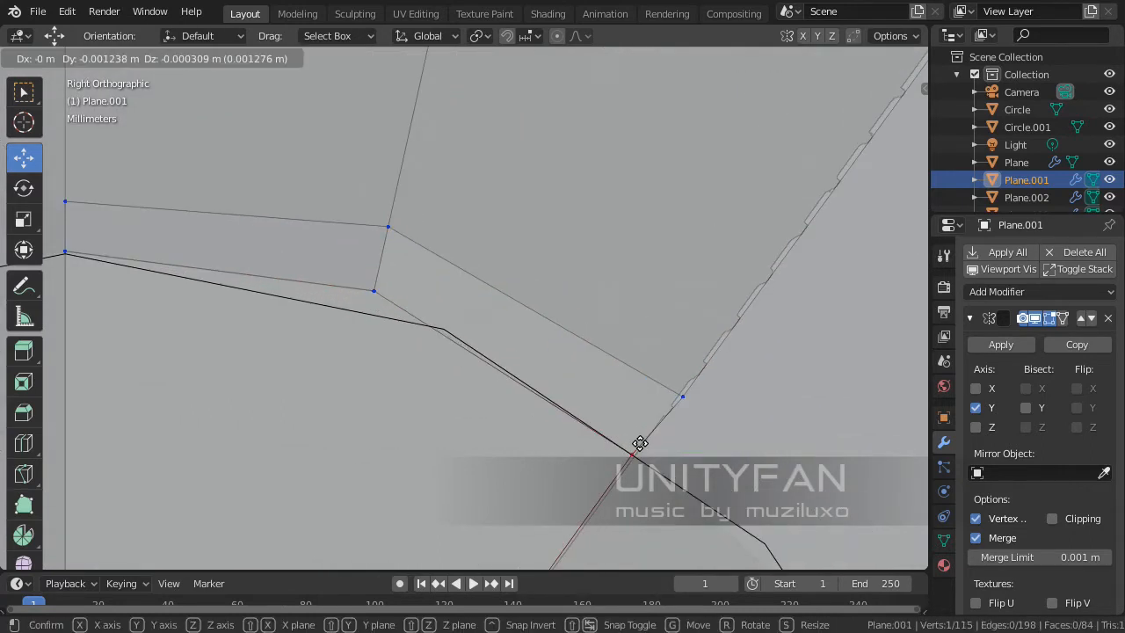
pyautogui.click(643, 443)
pyautogui.click(687, 398)
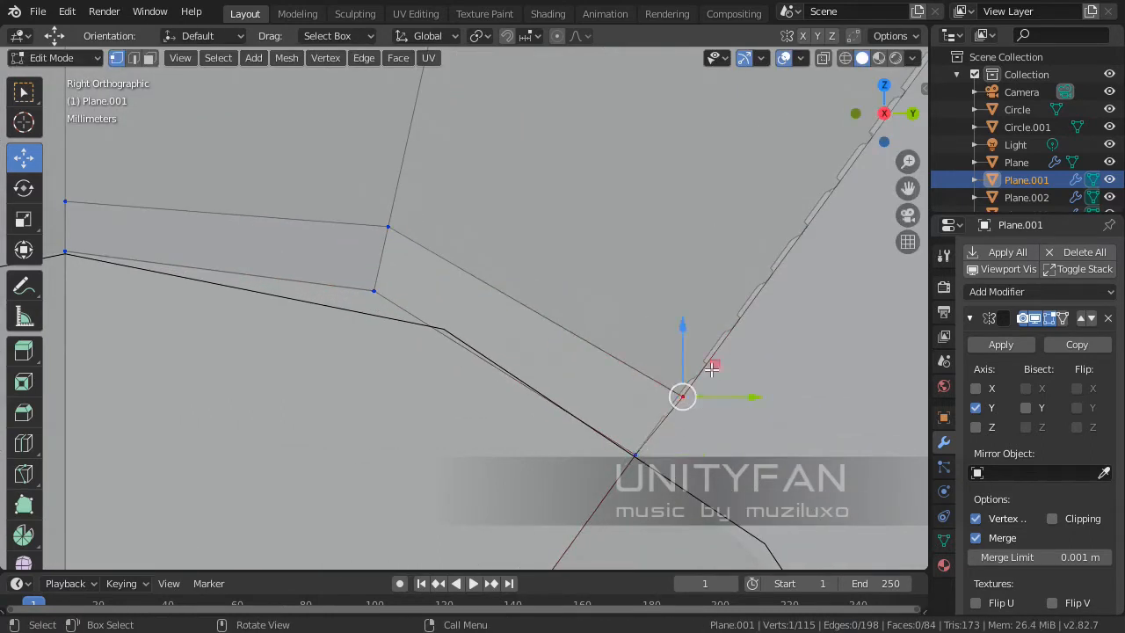
# - Nudge the outer arc's end vertex onto the wedge's side edge
pyautogui.moveTo(711, 369); pyautogui.dragTo(707, 368)
pyautogui.scroll(-2, 716, 349)
pyautogui.keyDown('shift'); pyautogui.moveTo(841, 229); pyautogui.dragTo(673, 414, button='middle'); pyautogui.keyUp('shift')
pyautogui.scroll(-3, 648, 253)
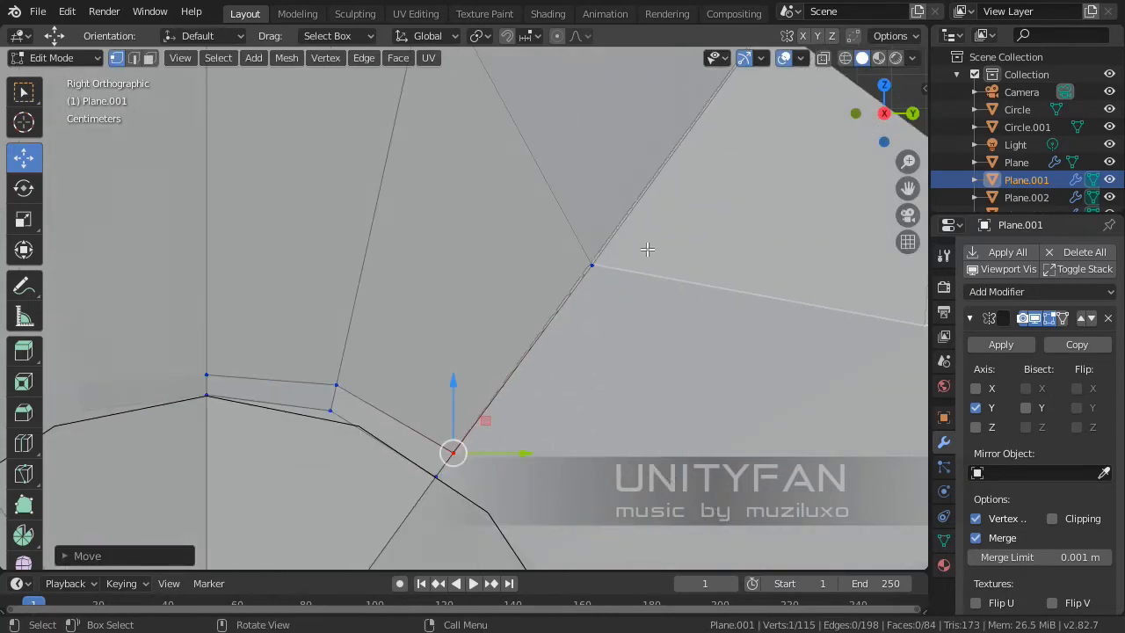
# - Move the vertex further up the wedge's side edge slightly so it lines up with the neighbouring spoke's seam
pyautogui.click(591, 264)
pyautogui.scroll(3, 576, 366)
pyautogui.press('g')
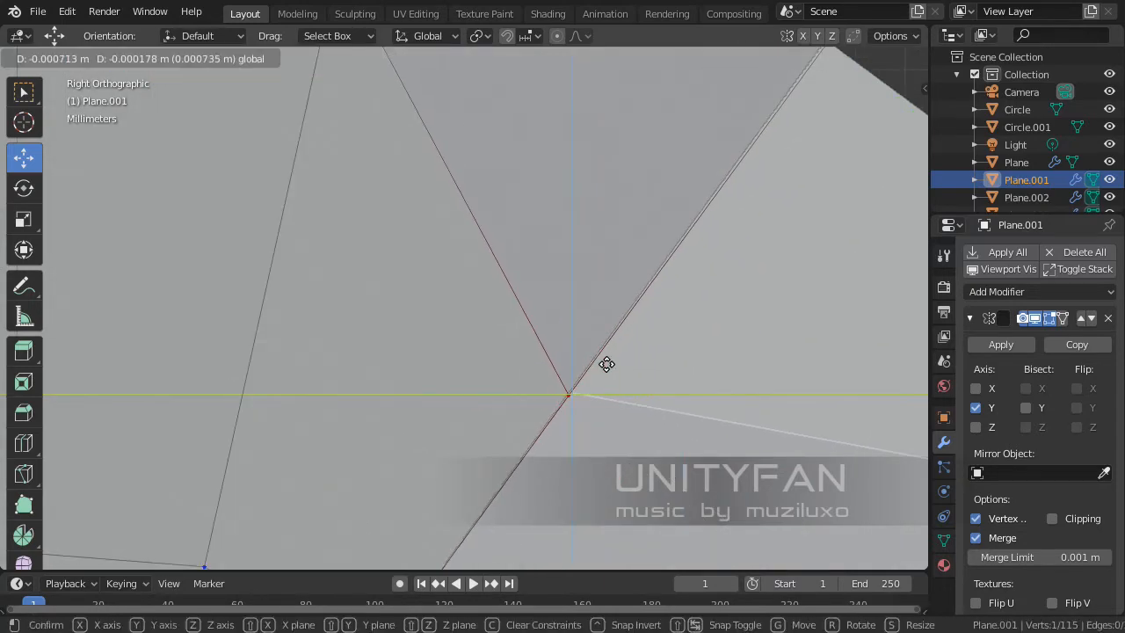
pyautogui.click(609, 362)
pyautogui.scroll(-3, 609, 362)
pyautogui.press('Tab')
pyautogui.scroll(2, 610, 367)
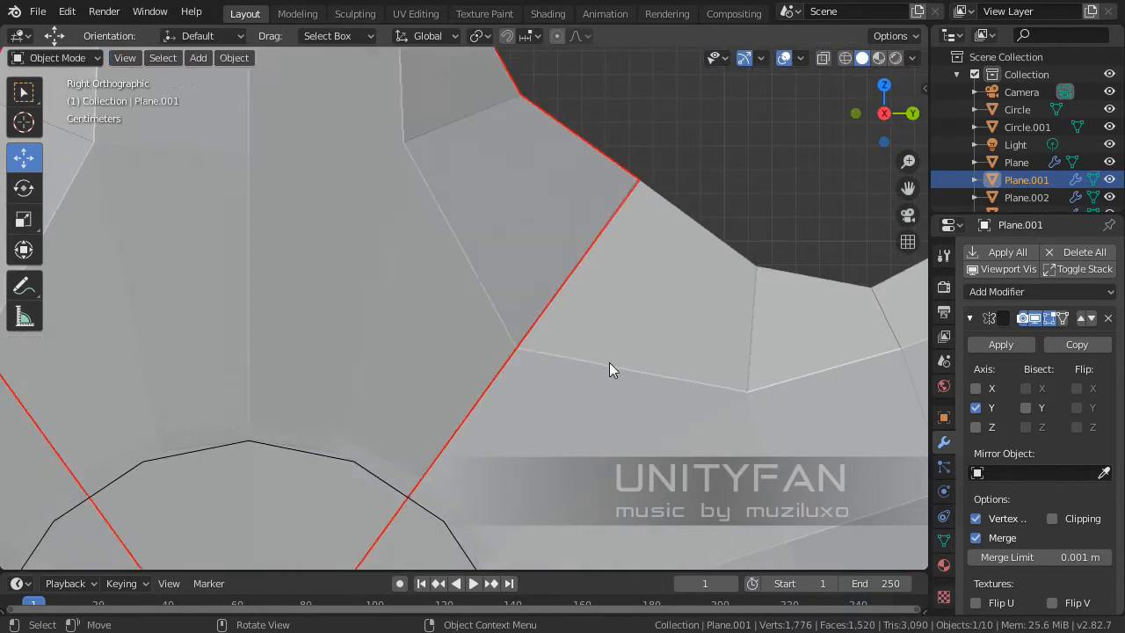
pyautogui.scroll(-3, 469, 400)
pyautogui.press('Tab')
pyautogui.press('KP_5')
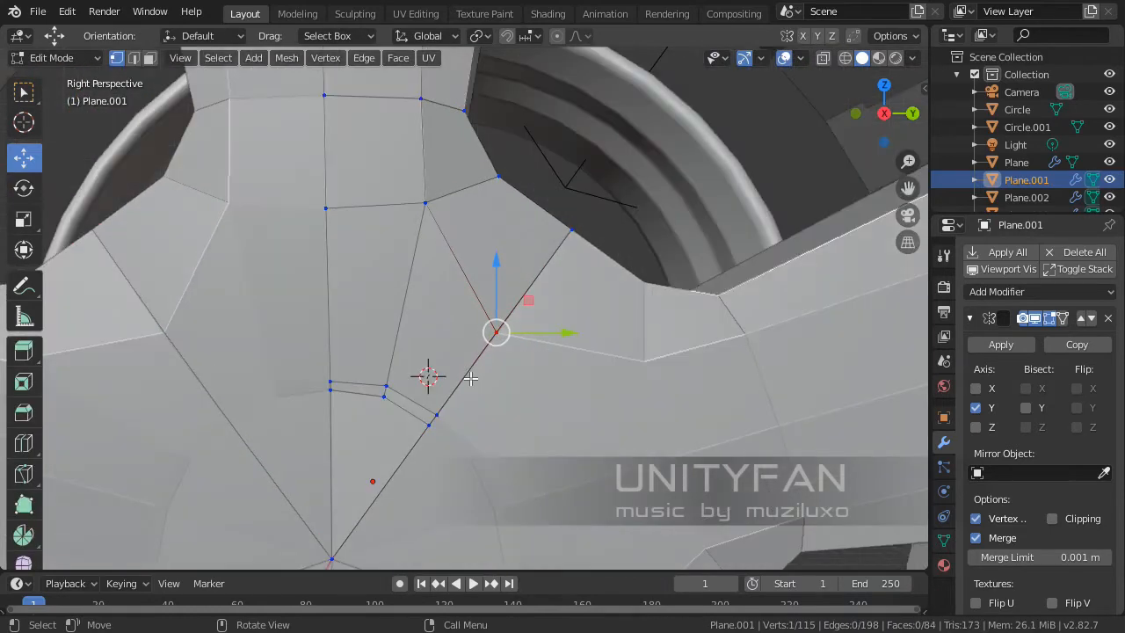
# - Delete the wedge face enclosed by the inner arc to open the hub's centre
pyautogui.moveTo(477, 393); pyautogui.dragTo(526, 372, button='middle')
pyautogui.press('KP_Decimal')
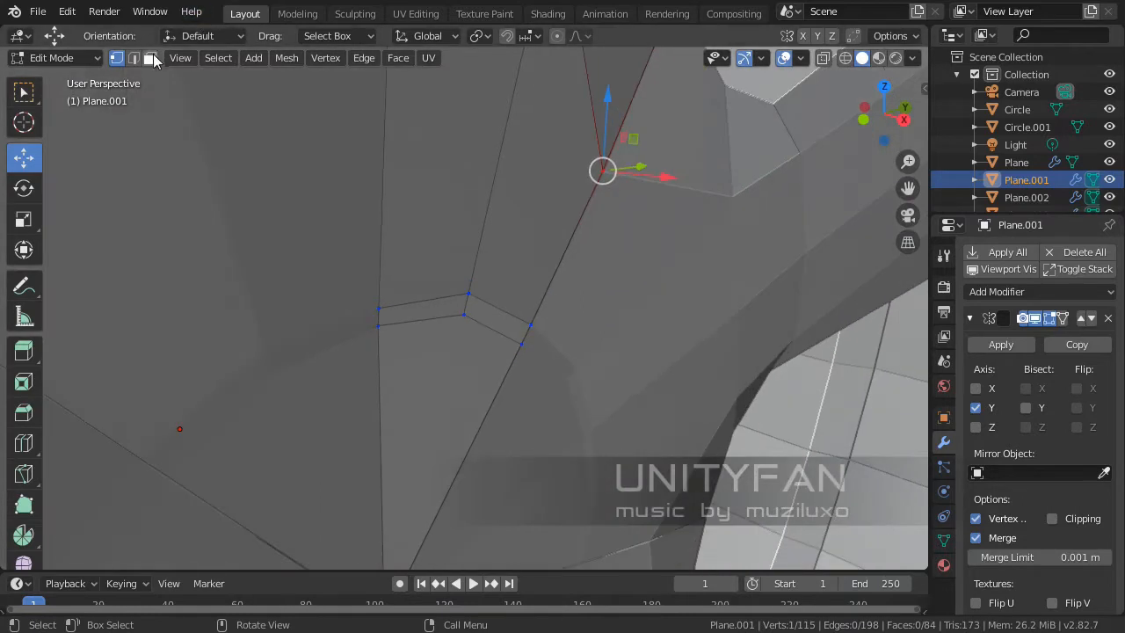
pyautogui.click(447, 343)
pyautogui.press('x')
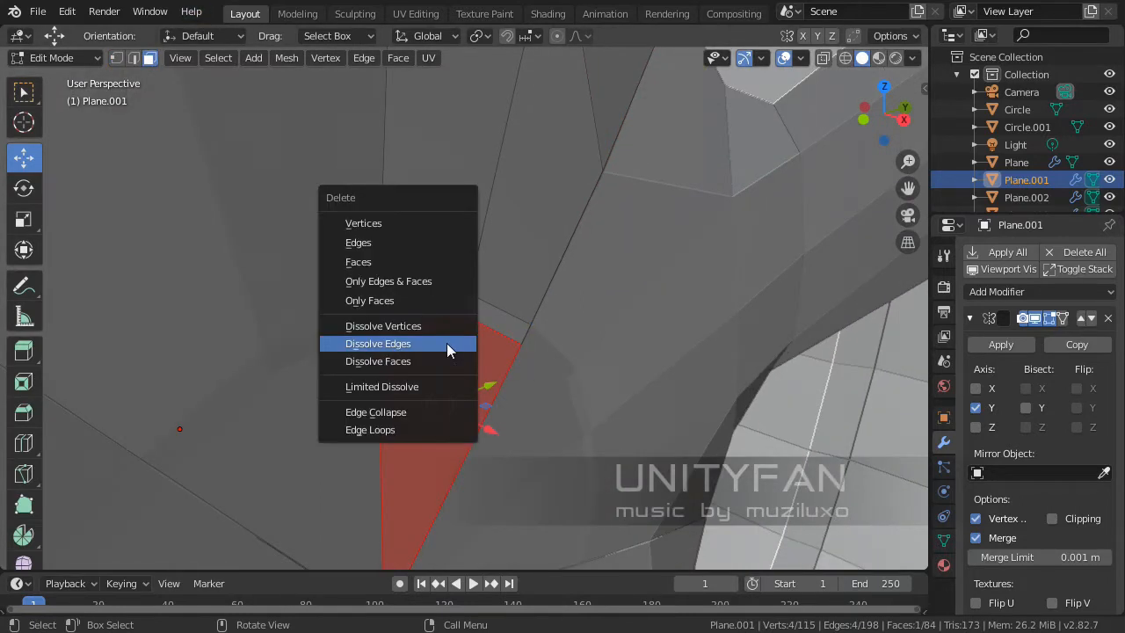
pyautogui.click(377, 261)
pyautogui.moveTo(389, 294); pyautogui.dragTo(529, 341, button='middle')
pyautogui.scroll(2, 528, 341)
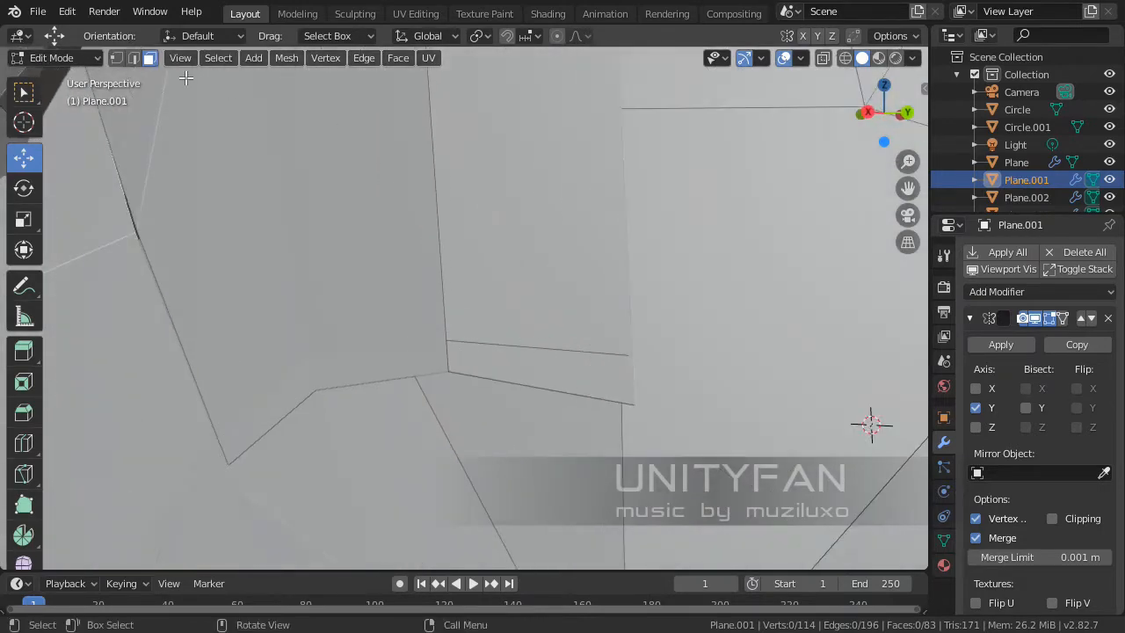
pyautogui.moveTo(185, 78); pyautogui.dragTo(949, 166, button='middle')
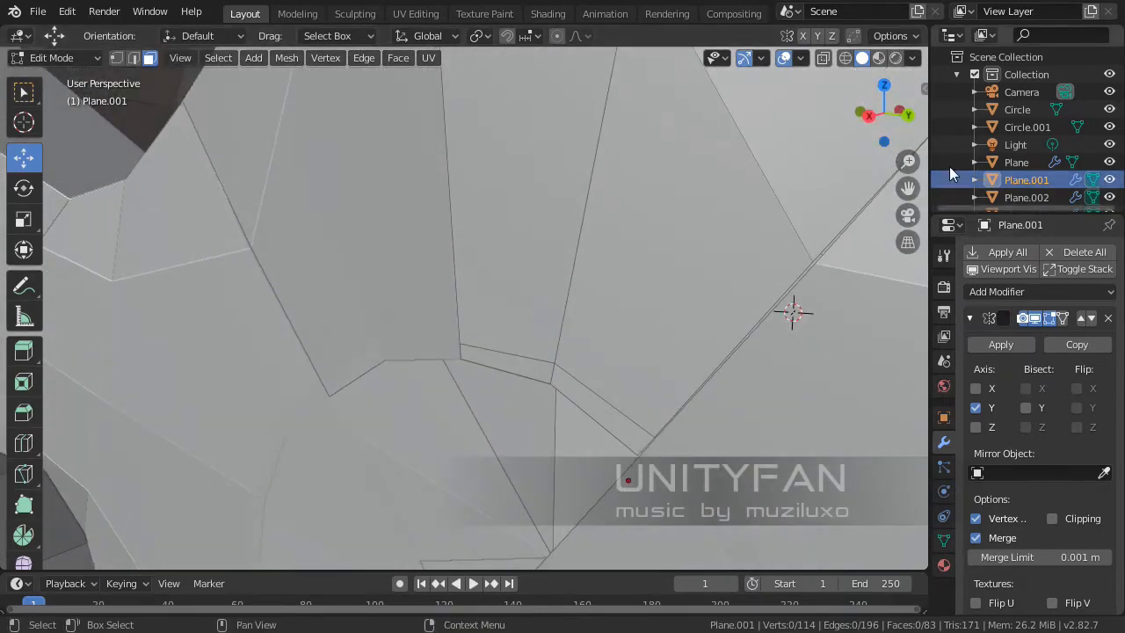
pyautogui.click(921, 90)
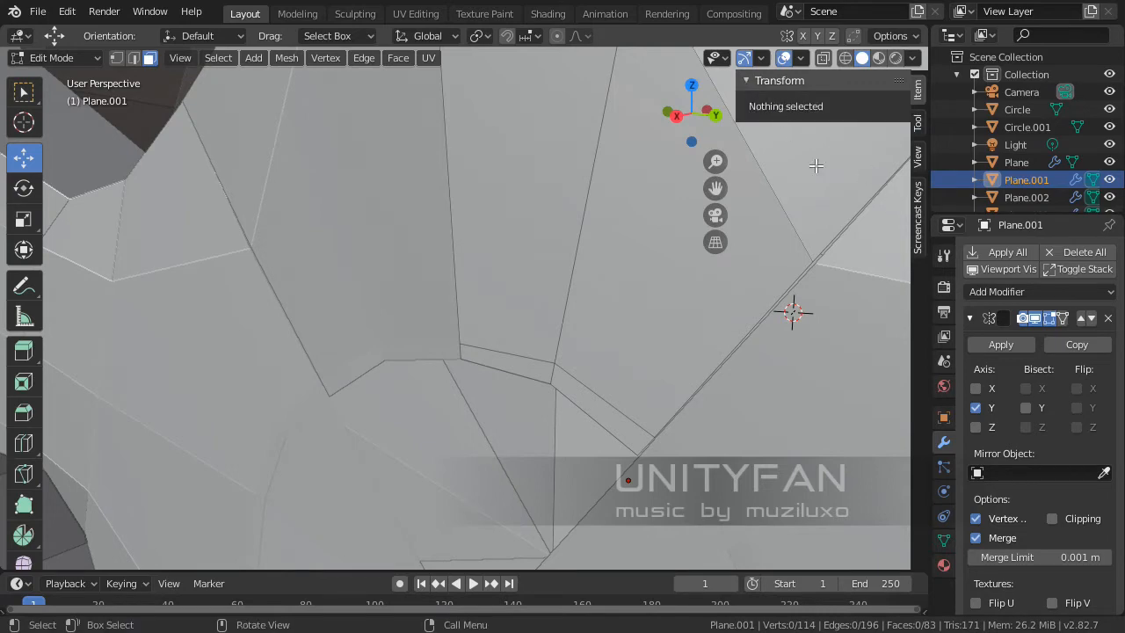
pyautogui.moveTo(816, 165); pyautogui.dragTo(633, 298, button='middle')
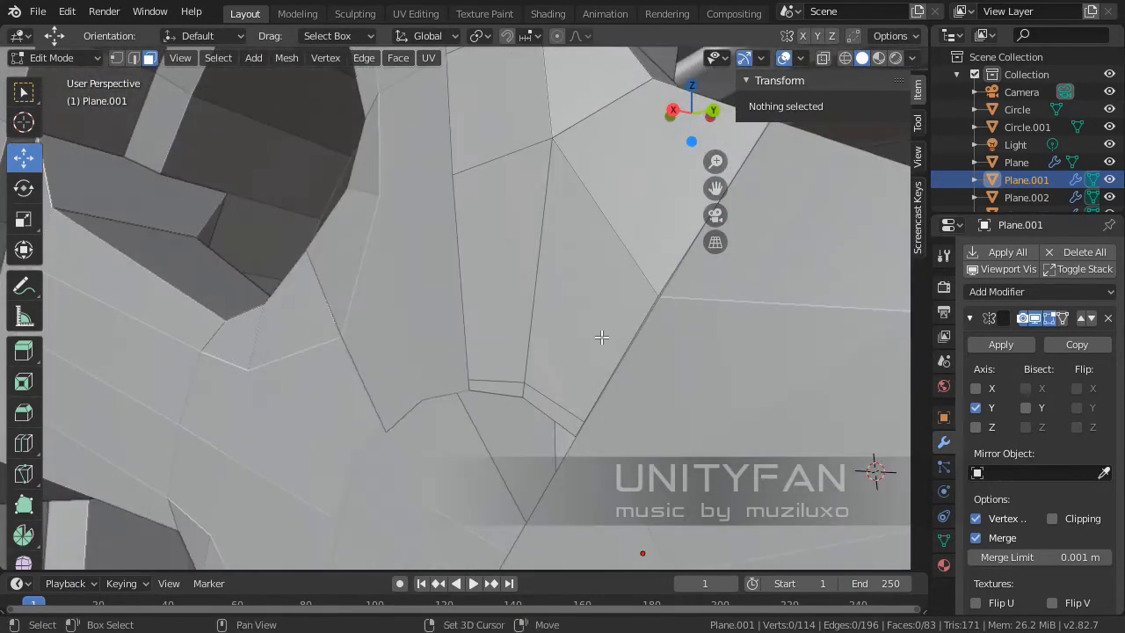
# - Extrude the inner arc's two edges about 6 mm inward along X to form the hub opening's wall
pyautogui.keyDown('shift'); pyautogui.moveTo(601, 337); pyautogui.dragTo(596, 285, button='middle'); pyautogui.keyUp('shift')
pyautogui.click(134, 58)
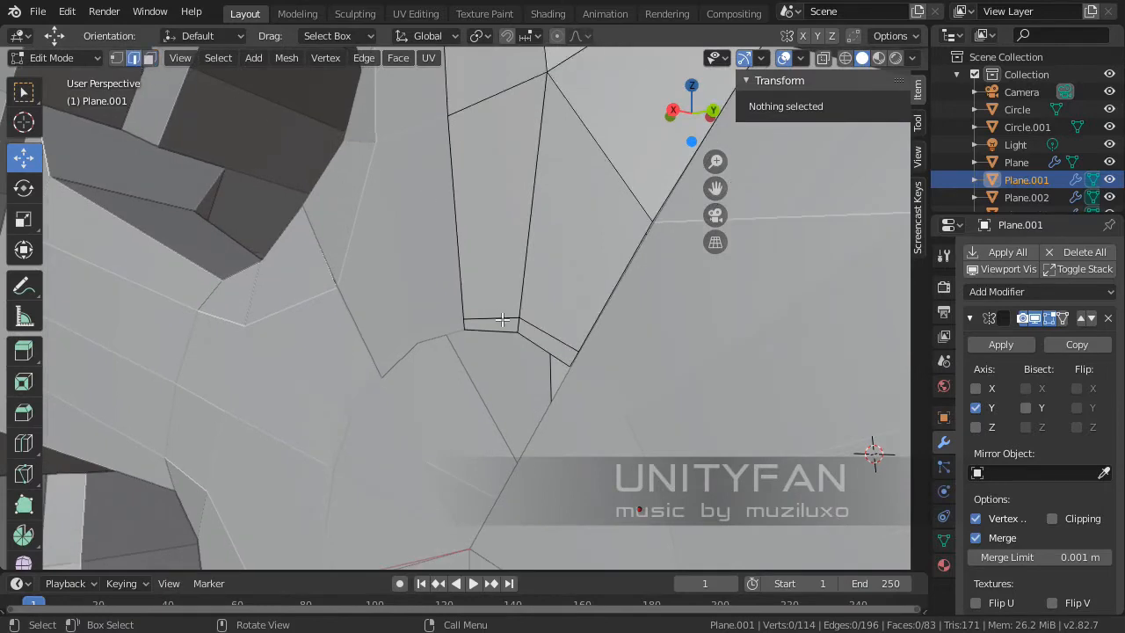
pyautogui.keyDown('alt'); pyautogui.click(534, 346); pyautogui.keyUp('alt')
pyautogui.keyDown('shift'); pyautogui.moveTo(535, 346); pyautogui.dragTo(557, 295, button='middle'); pyautogui.keyUp('shift')
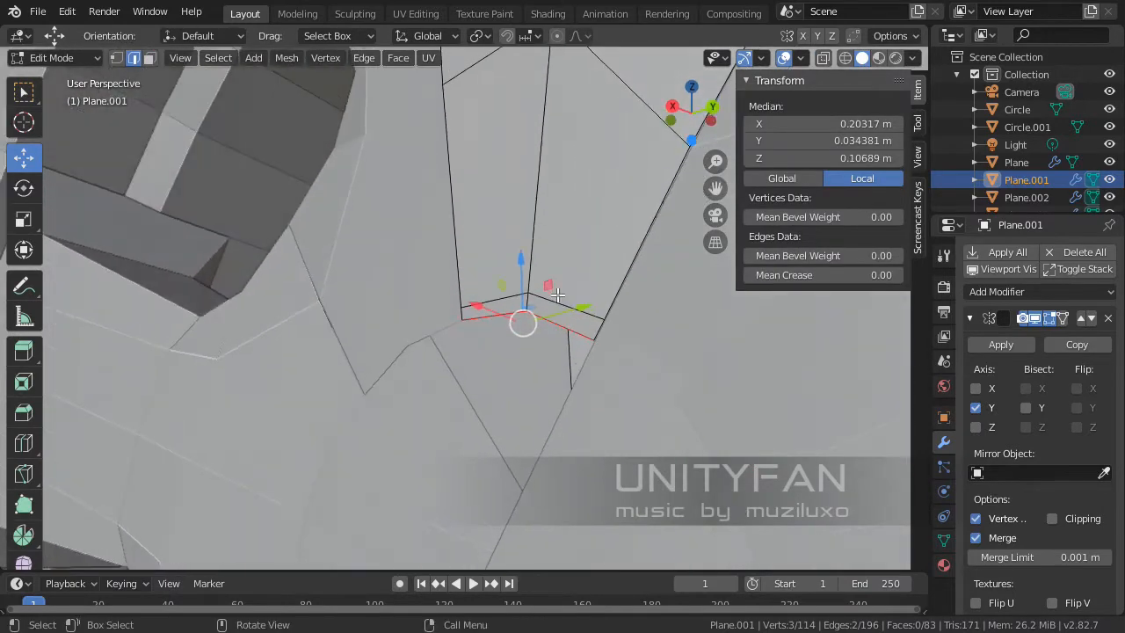
pyautogui.press('e')
pyautogui.rightClick(535, 357)
pyautogui.moveTo(532, 358); pyautogui.dragTo(655, 379, button='middle')
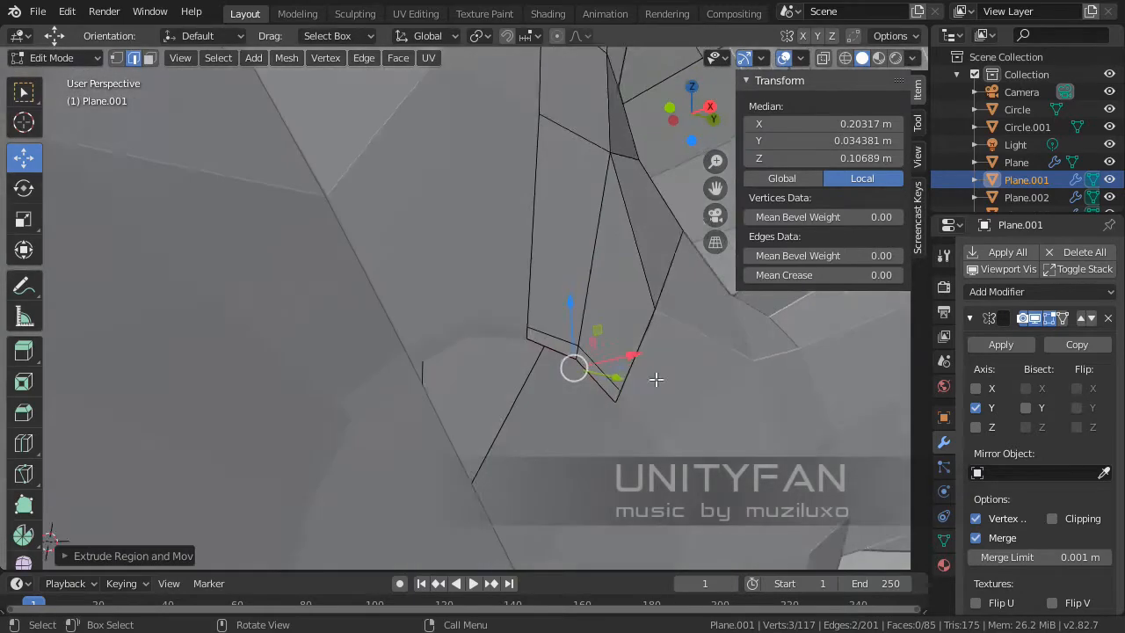
pyautogui.scroll(4, 656, 378)
pyautogui.moveTo(403, 268); pyautogui.dragTo(431, 334, button='middle')
pyautogui.press('g')
pyautogui.press('x')
pyautogui.click(457, 277)
pyautogui.press('Tab')
pyautogui.scroll(4, 445, 334)
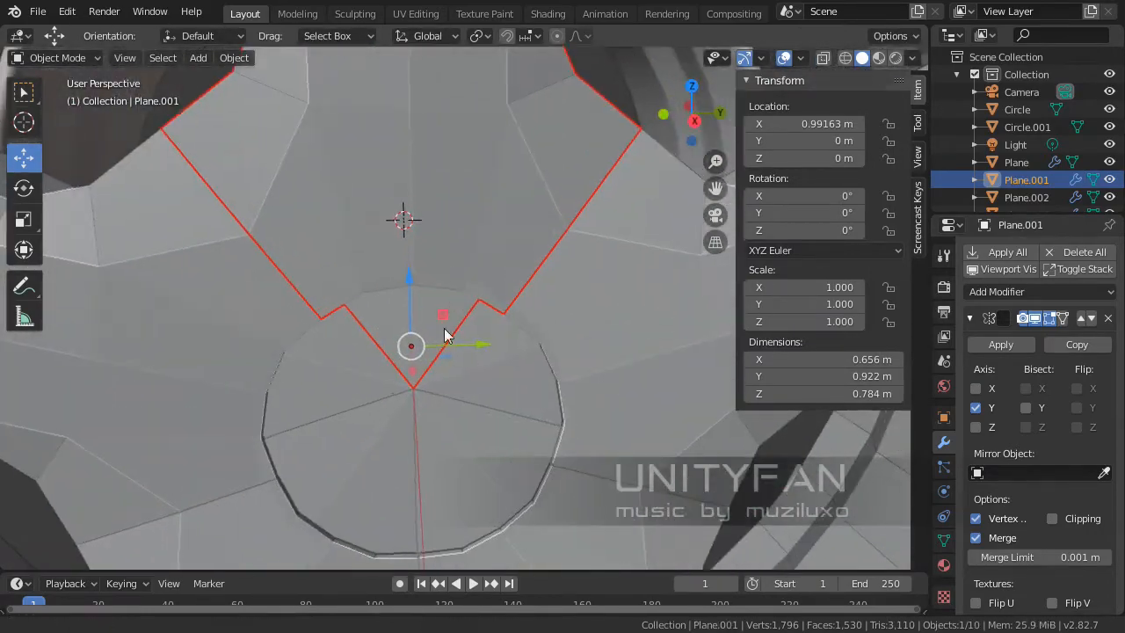
# - Move the spoke's centre-line vertex above the hub along X to about 0.214 m
pyautogui.press('Tab')
pyautogui.moveTo(494, 394); pyautogui.dragTo(428, 355, button='middle')
pyautogui.click(117, 58)
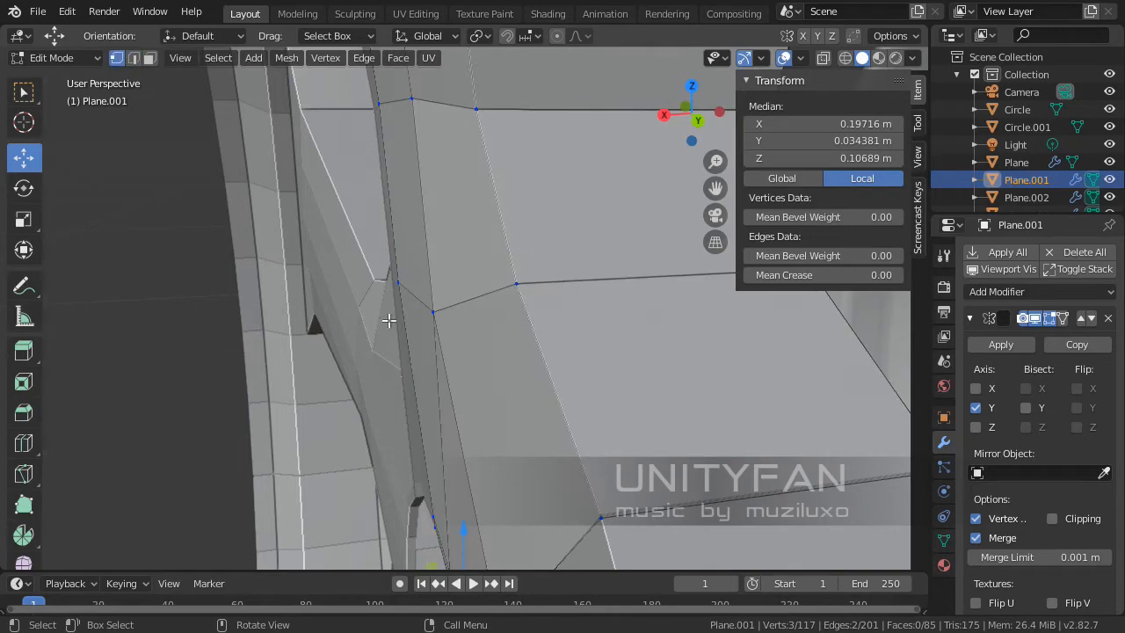
pyautogui.click(396, 281)
pyautogui.press('g')
pyautogui.press('x')
pyautogui.moveTo(348, 286); pyautogui.dragTo(349, 288)
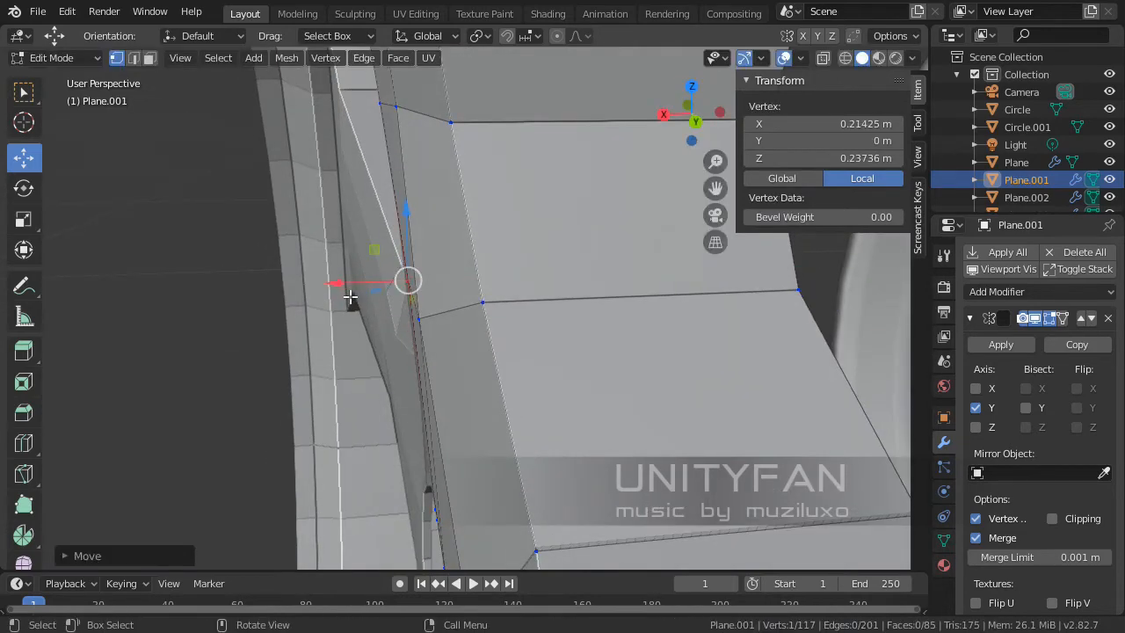
# - Shift the next centre-line vertex up the spoke slightly along X to even out its front surface
pyautogui.scroll(-3, 351, 299)
pyautogui.moveTo(352, 299); pyautogui.dragTo(438, 320, button='middle')
pyautogui.click(417, 204)
pyautogui.scroll(3, 417, 204)
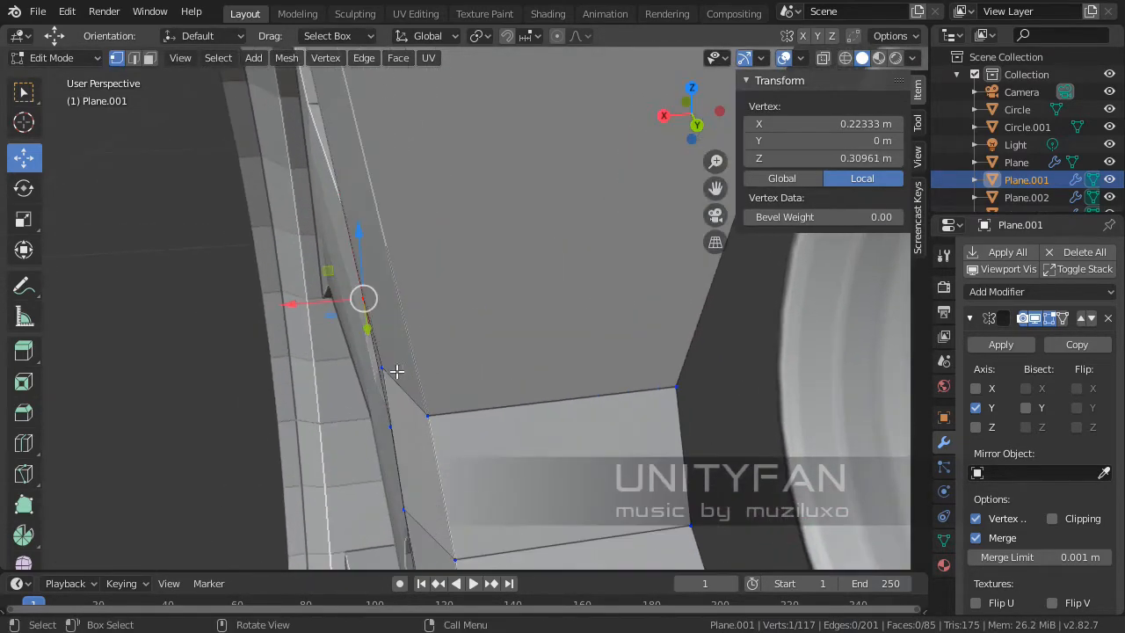
pyautogui.moveTo(322, 311); pyautogui.dragTo(329, 307)
# - Apply smooth shading to the spoke object
pyautogui.moveTo(330, 307); pyautogui.dragTo(566, 371, button='middle')
pyautogui.press('Tab')
pyautogui.moveTo(583, 398); pyautogui.dragTo(526, 349, button='middle')
pyautogui.rightClick(481, 311)
pyautogui.click(482, 301)
pyautogui.scroll(-8, 483, 312)
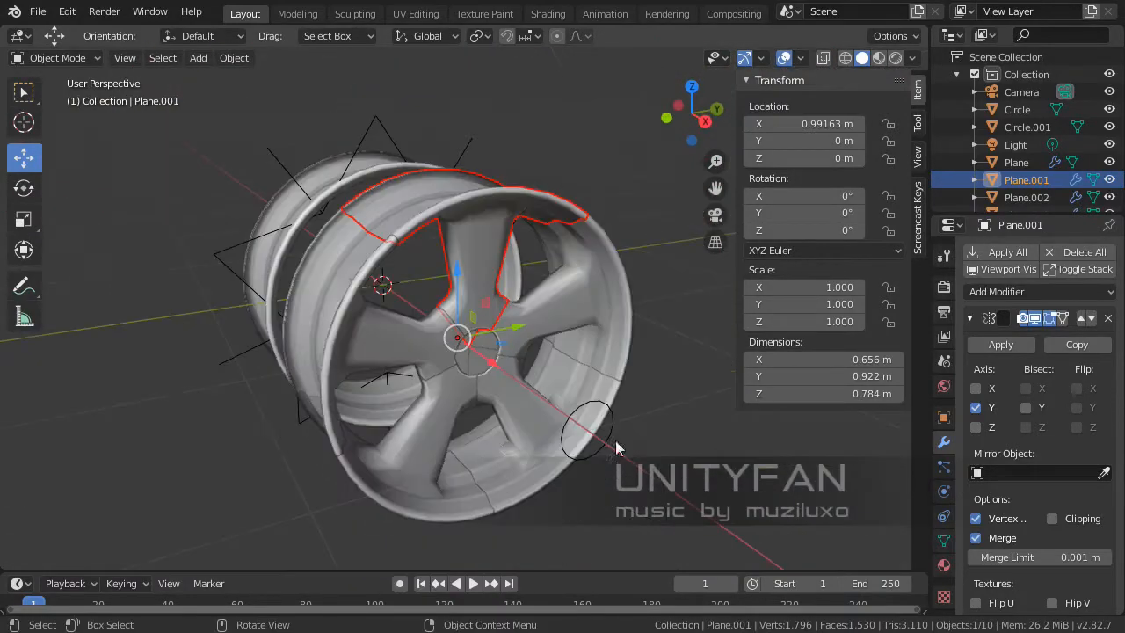
# - Examine the whole smooth-shaded wheel and its rim from several angles
pyautogui.click(655, 479)
pyautogui.moveTo(654, 479); pyautogui.dragTo(527, 404, button='middle')
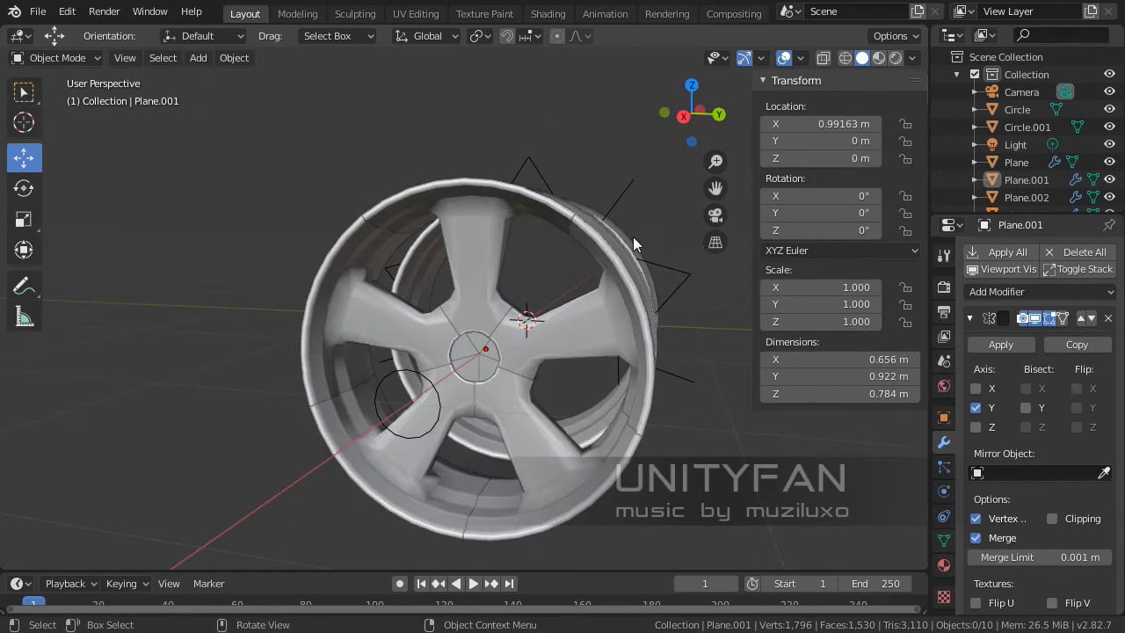
pyautogui.press('n')
pyautogui.moveTo(633, 236); pyautogui.dragTo(710, 284, button='middle')
pyautogui.scroll(5, 557, 328)
pyautogui.scroll(2, 541, 359)
pyautogui.scroll(-3, 567, 349)
pyautogui.scroll(-4, 487, 368)
# - Duplicate the outer flange edge of the spare rim's profile and move the copy over the five-spoke wheel
pyautogui.click(638, 258)
pyautogui.press('Tab')
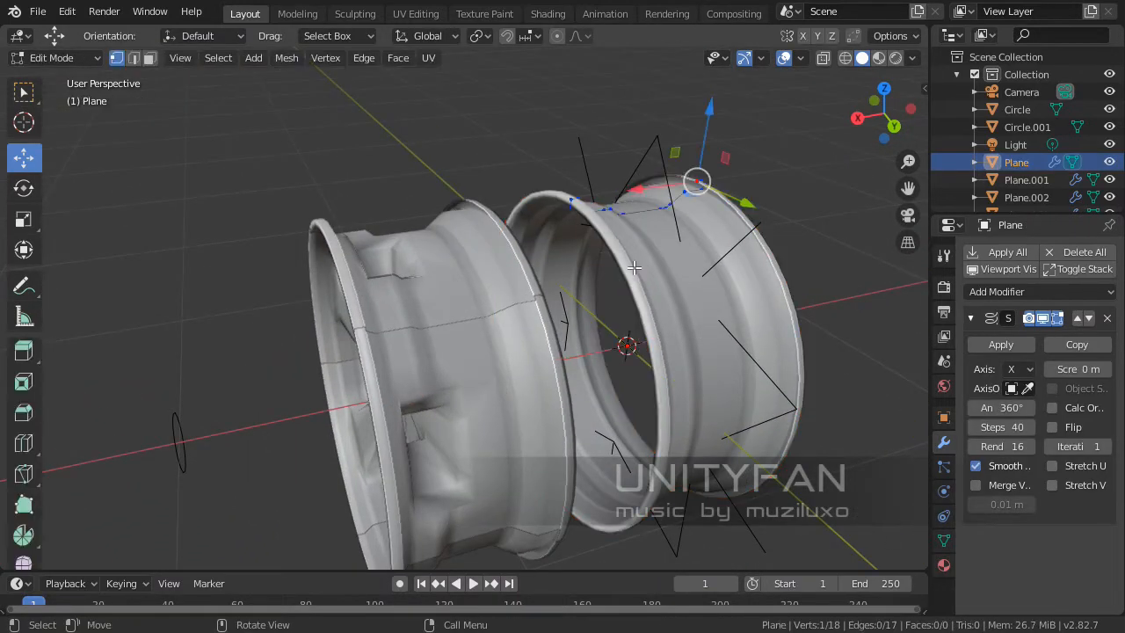
pyautogui.moveTo(633, 258); pyautogui.dragTo(623, 284, button='middle')
pyautogui.scroll(4, 623, 284)
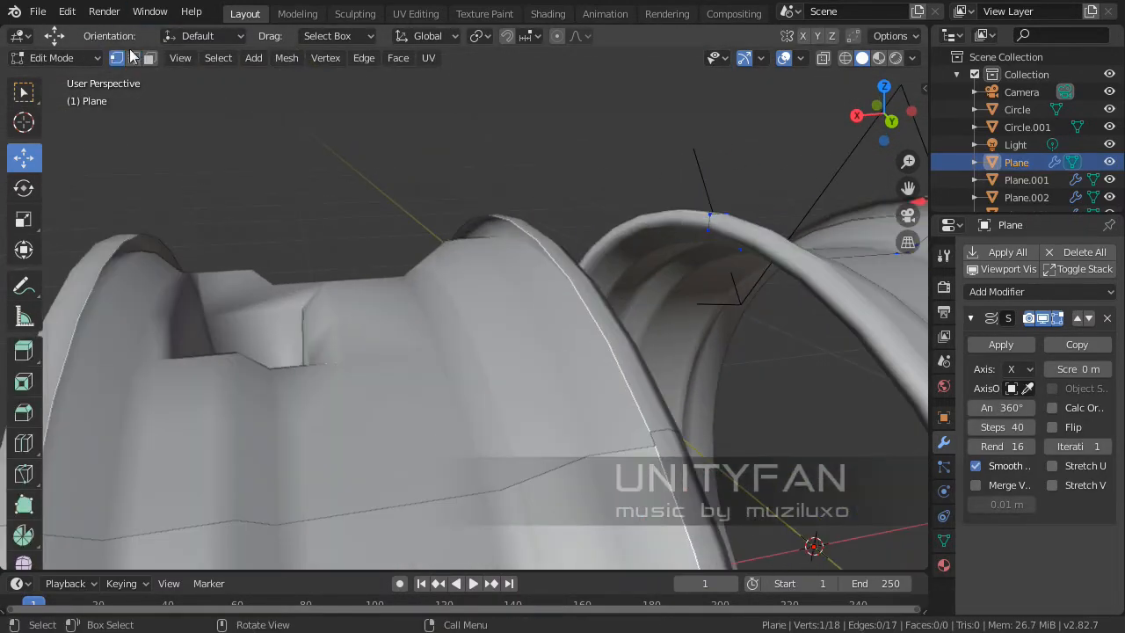
pyautogui.moveTo(676, 203); pyautogui.dragTo(694, 251, button='middle')
pyautogui.click(708, 239)
pyautogui.hotkey('shift', 'd')
pyautogui.rightClick(704, 239)
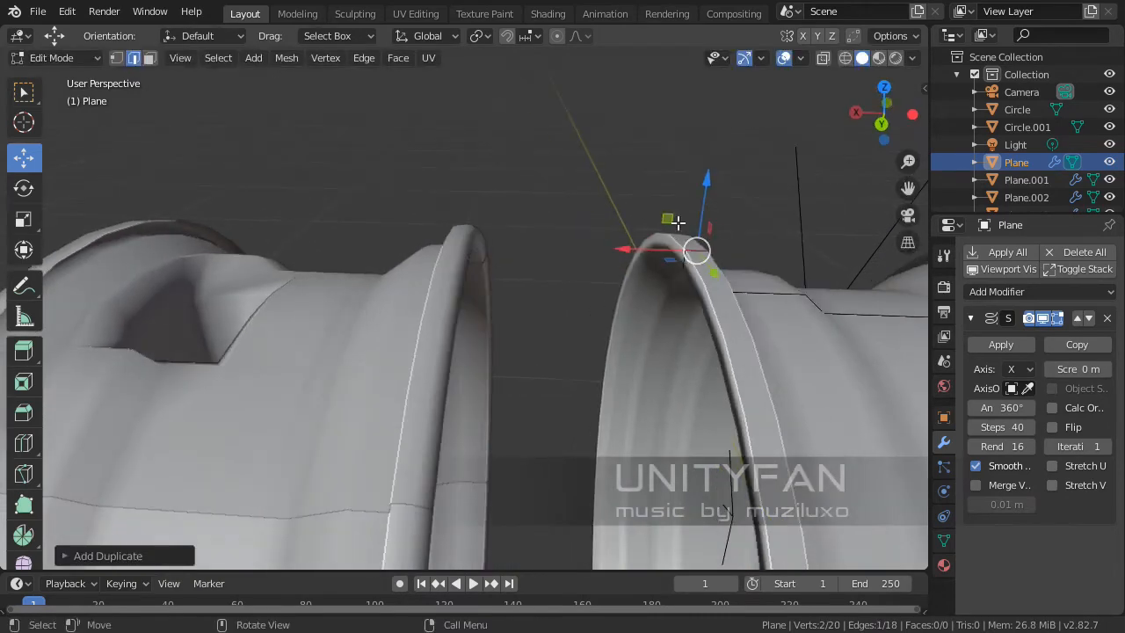
pyautogui.press('g')
pyautogui.click(229, 132)
# - Separate the duplicated edge into its own object and select the resulting ring
pyautogui.moveTo(228, 132); pyautogui.dragTo(537, 176, button='middle')
pyautogui.press('p')
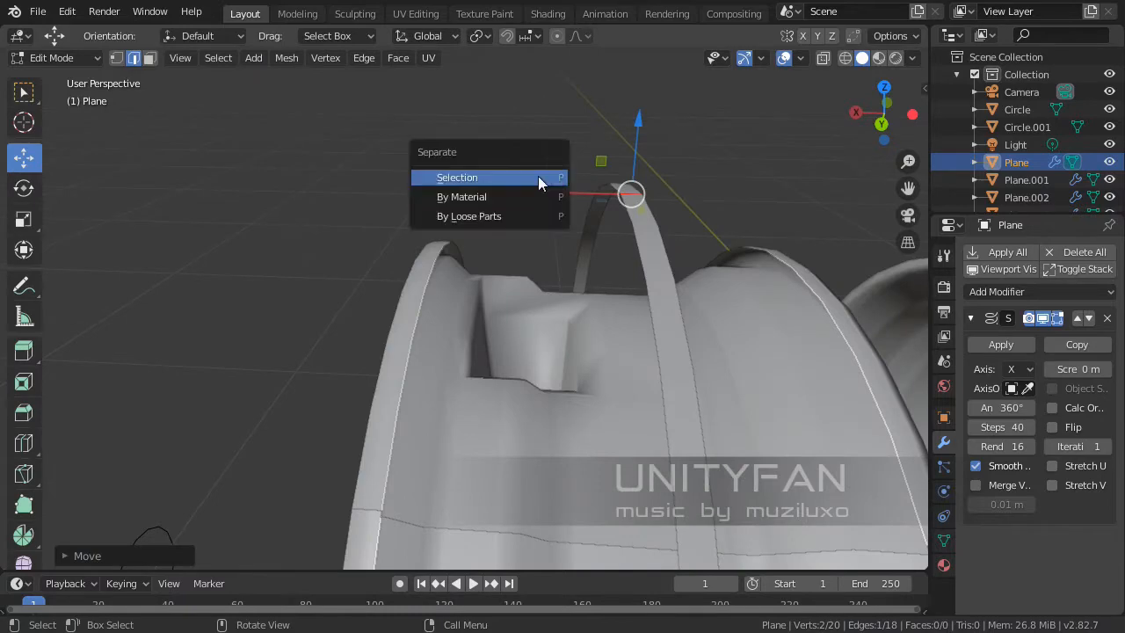
pyautogui.click(538, 176)
pyautogui.press('Tab')
pyautogui.click(648, 240)
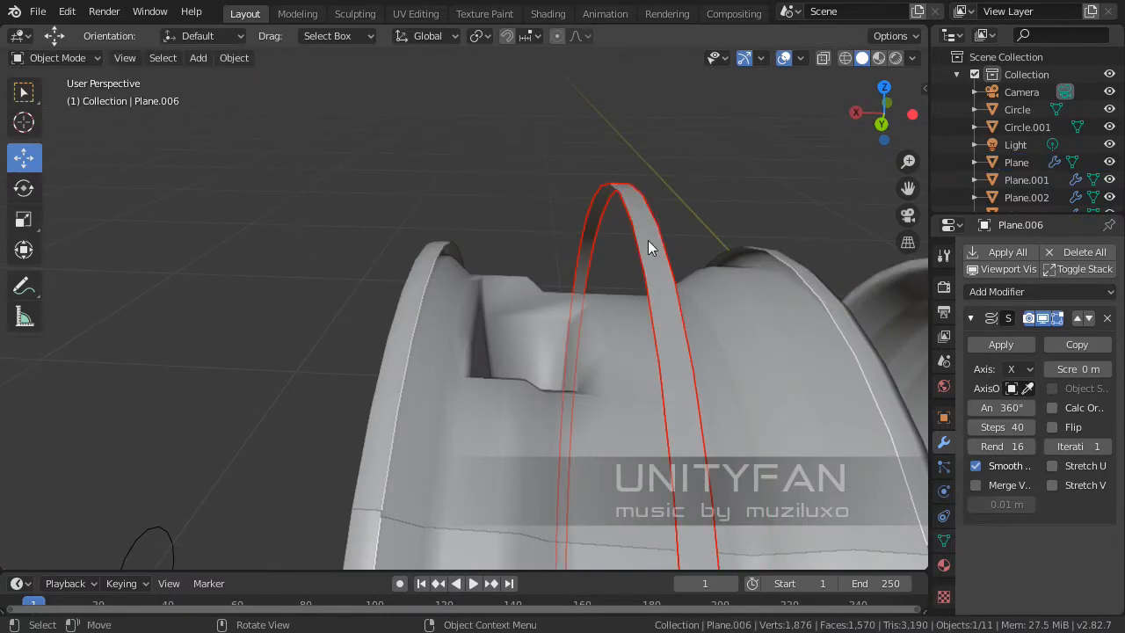
# - Raise the ring's profile edge along Z in front view to enlarge the ring's radius
pyautogui.moveTo(648, 240); pyautogui.dragTo(679, 242, button='middle')
pyautogui.press('Tab')
pyautogui.click(652, 182)
pyautogui.press('KP_3')
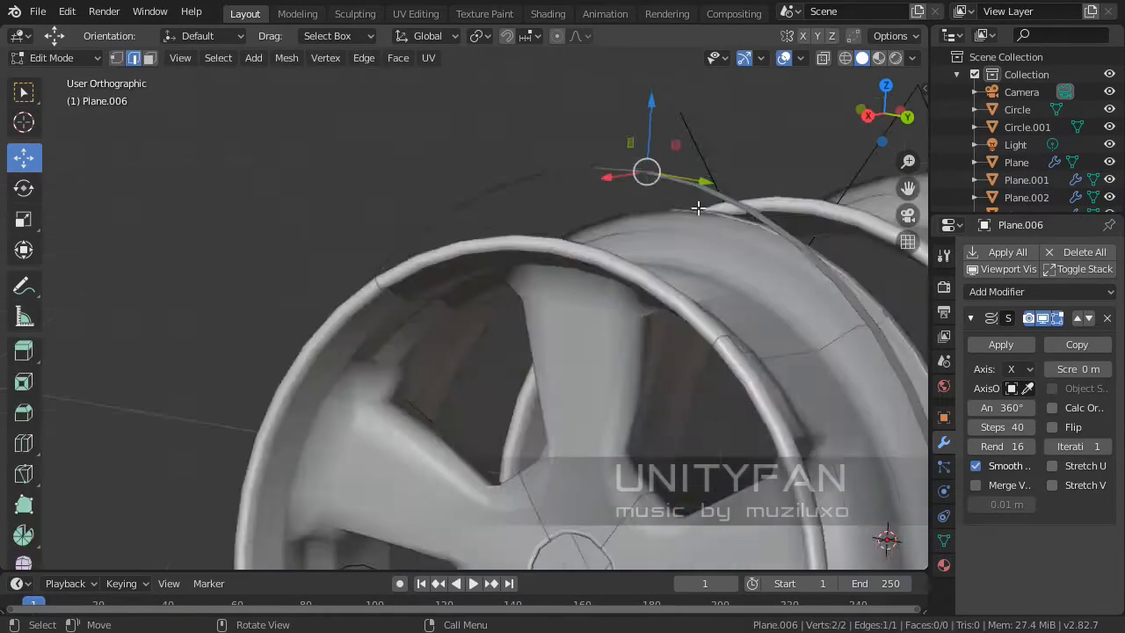
pyautogui.press('KP_1')
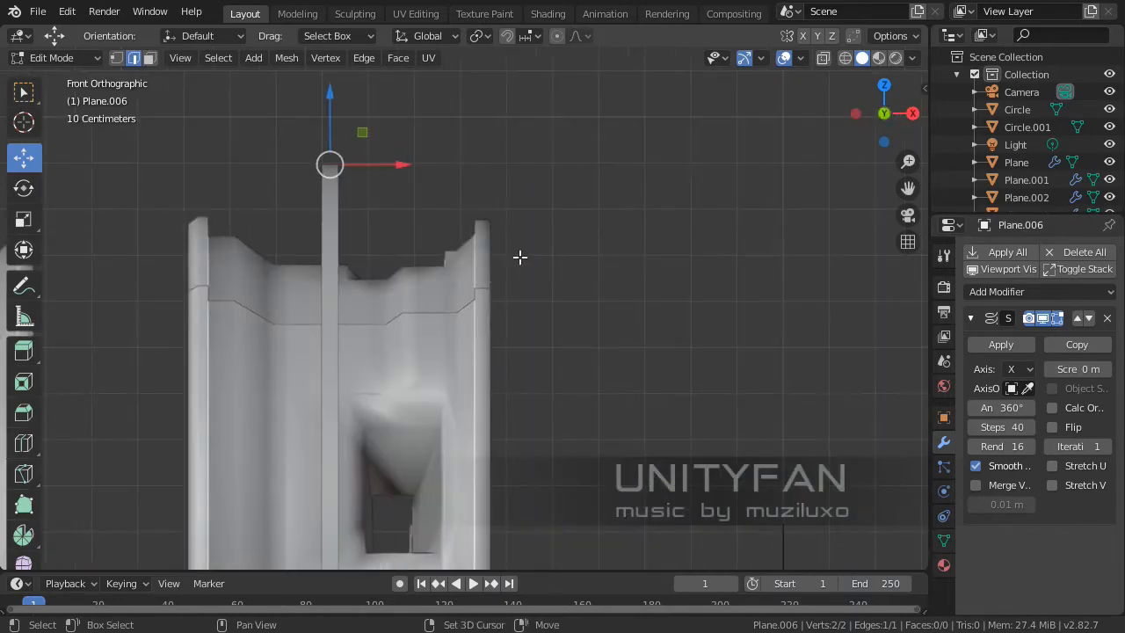
pyautogui.press('KP_Decimal')
pyautogui.moveTo(560, 167); pyautogui.dragTo(571, 119)
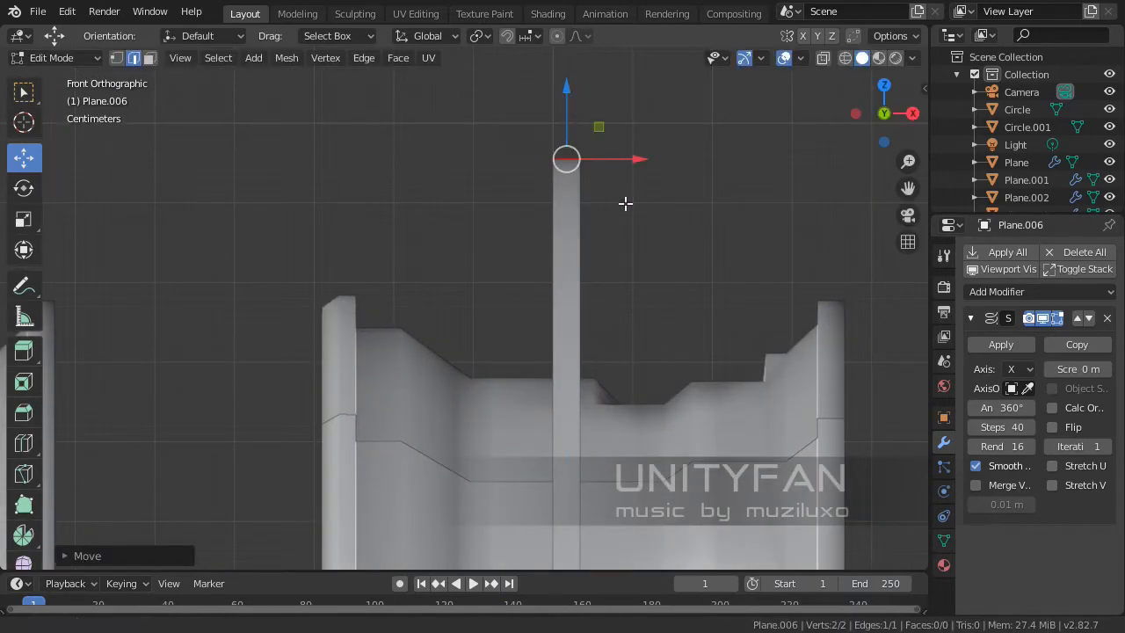
pyautogui.keyDown('shift'); pyautogui.moveTo(621, 158); pyautogui.dragTo(588, 212, button='middle'); pyautogui.keyUp('shift')
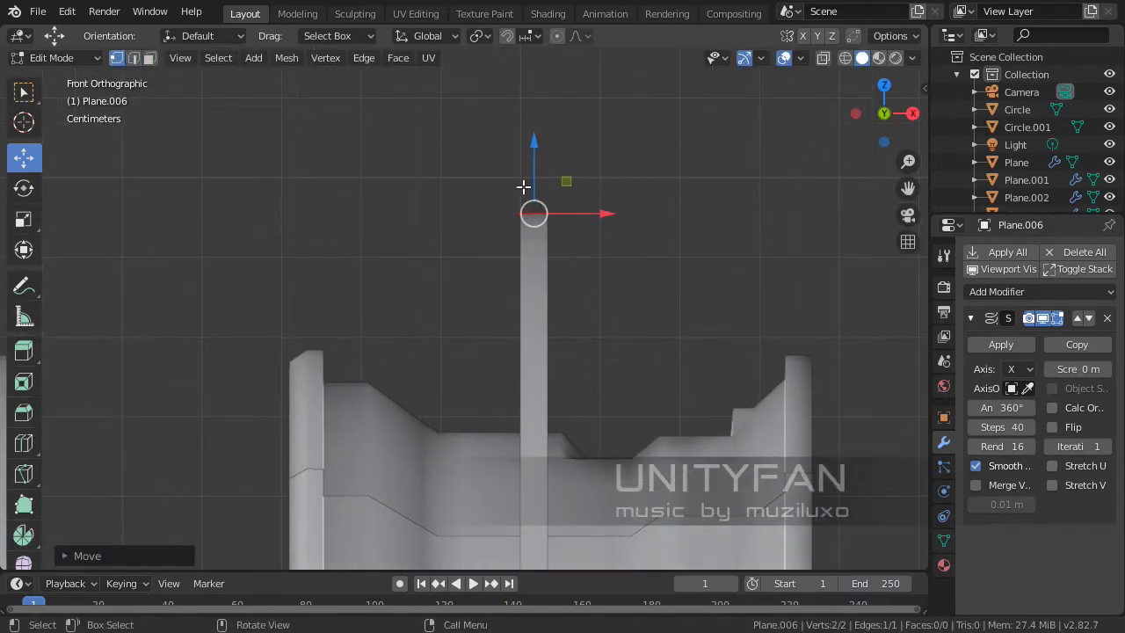
# - Move the profile's front vertex along X to the rim's front flange, widening the ring into a band
pyautogui.click(549, 216)
pyautogui.moveTo(601, 214); pyautogui.dragTo(847, 238)
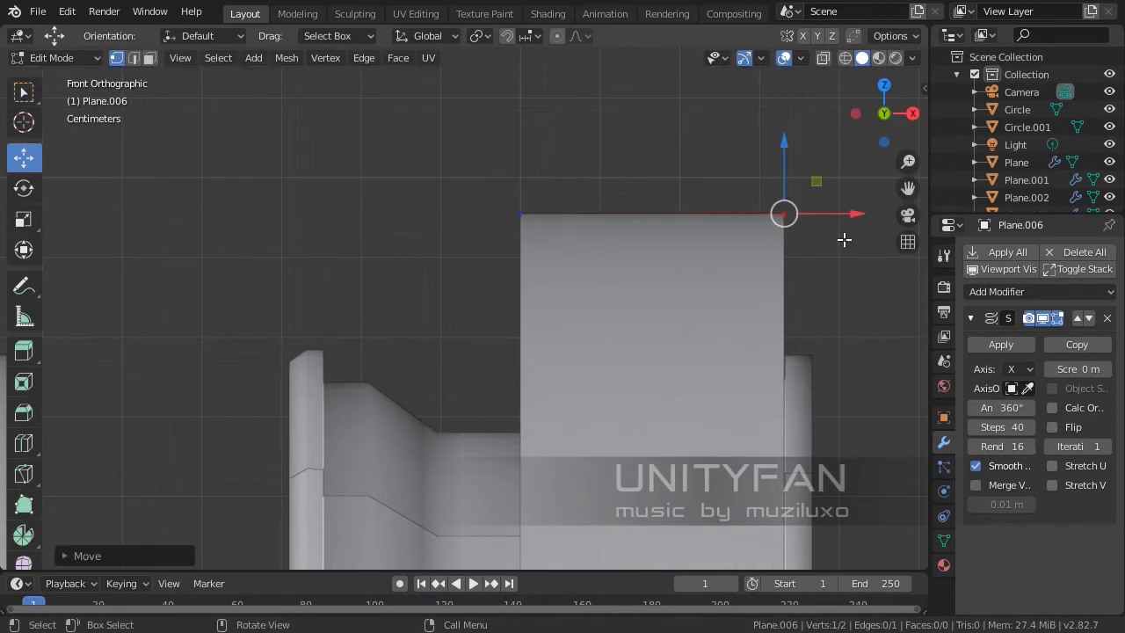
pyautogui.press('KP_5')
pyautogui.moveTo(843, 239); pyautogui.dragTo(492, 286, button='middle')
pyautogui.click(428, 246)
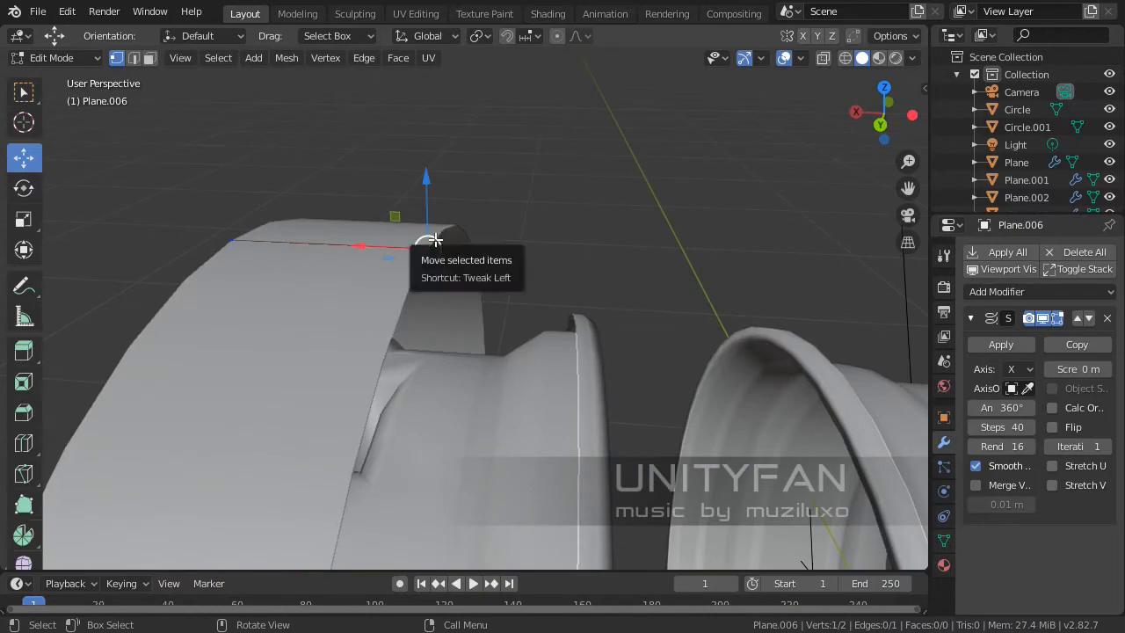
# - Move the band profile's rear vertex along X to the rim's rear flange in front view
pyautogui.press('KP_3')
pyautogui.moveTo(436, 241); pyautogui.dragTo(435, 239, button='middle')
pyautogui.press('KP_1')
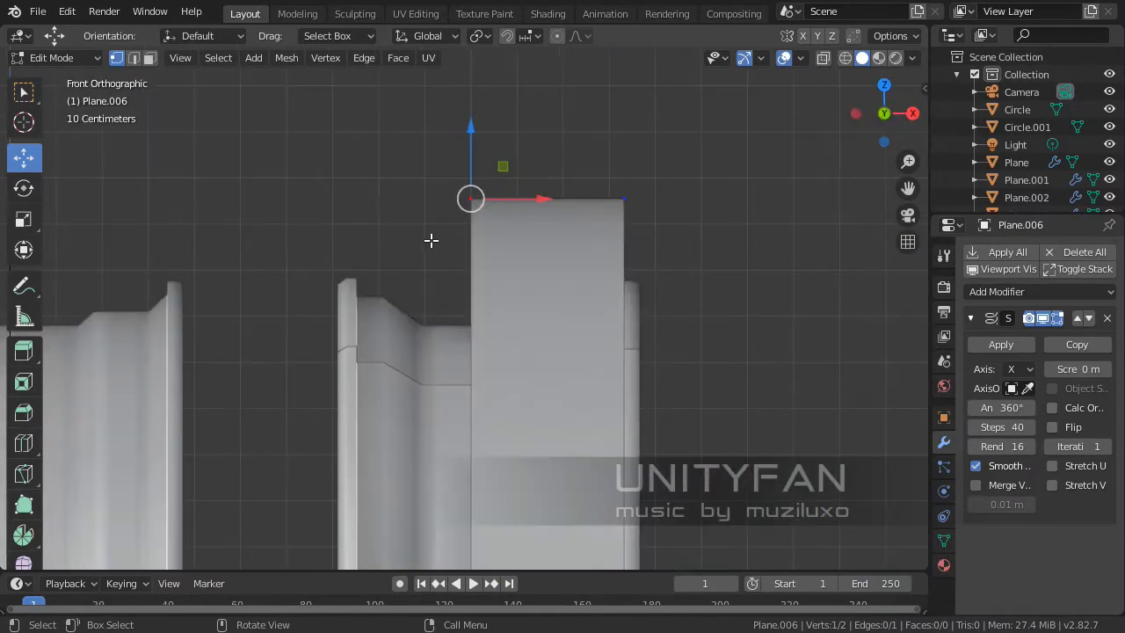
pyautogui.scroll(2, 430, 240)
pyautogui.moveTo(559, 268); pyautogui.dragTo(384, 269)
# - Extend the band's front vertex slightly outward along X over the front flange's width
pyautogui.click(708, 261)
pyautogui.keyDown('shift'); pyautogui.moveTo(710, 260); pyautogui.dragTo(626, 261, button='middle'); pyautogui.keyUp('shift')
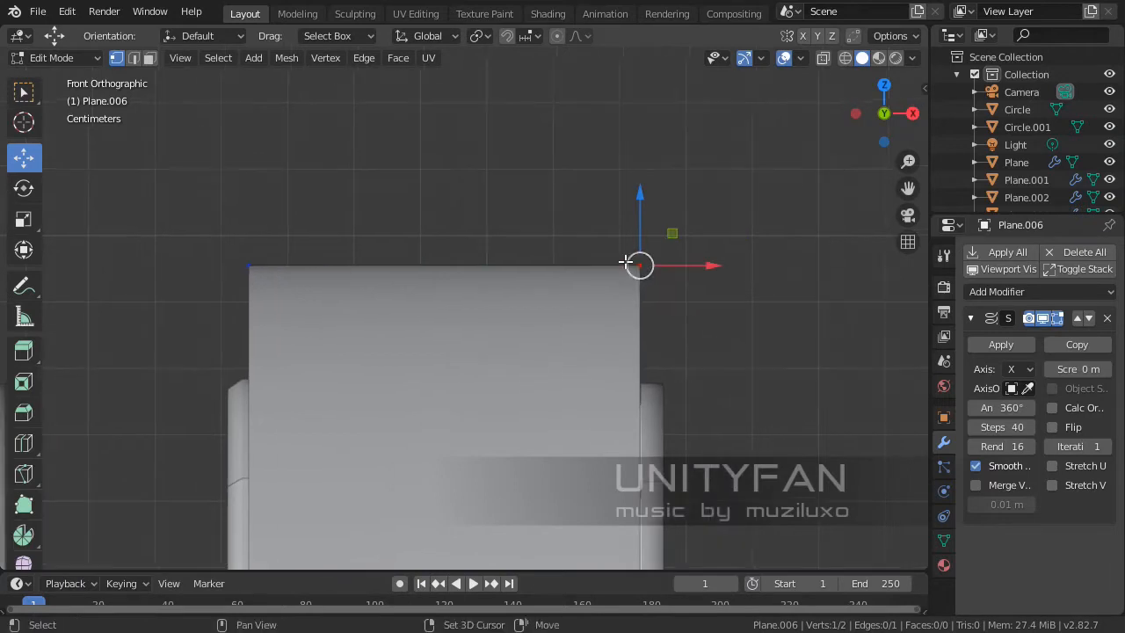
pyautogui.scroll(2, 626, 261)
pyautogui.keyDown('shift'); pyautogui.moveTo(715, 244); pyautogui.dragTo(608, 248, button='middle'); pyautogui.keyUp('shift')
pyautogui.moveTo(661, 249); pyautogui.dragTo(691, 251)
# - Extend the band's rear vertex slightly outward along X over the rear flange's width
pyautogui.keyDown('shift'); pyautogui.moveTo(378, 263); pyautogui.dragTo(736, 270, button='middle'); pyautogui.keyUp('shift')
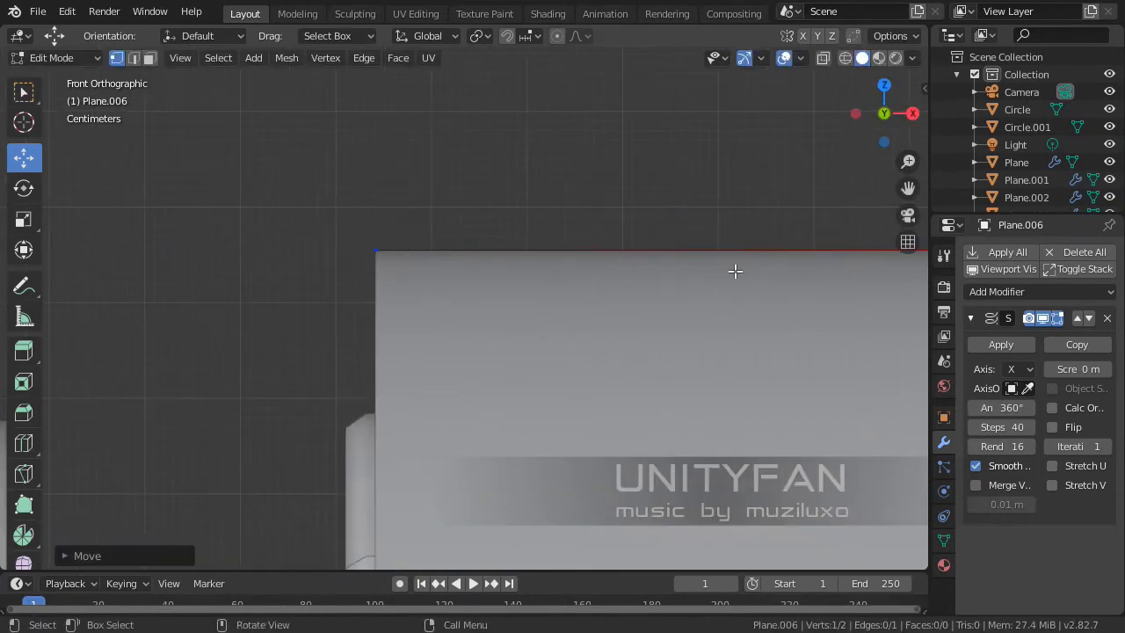
pyautogui.click(375, 250)
pyautogui.moveTo(426, 242); pyautogui.dragTo(397, 250)
pyautogui.scroll(-3, 408, 250)
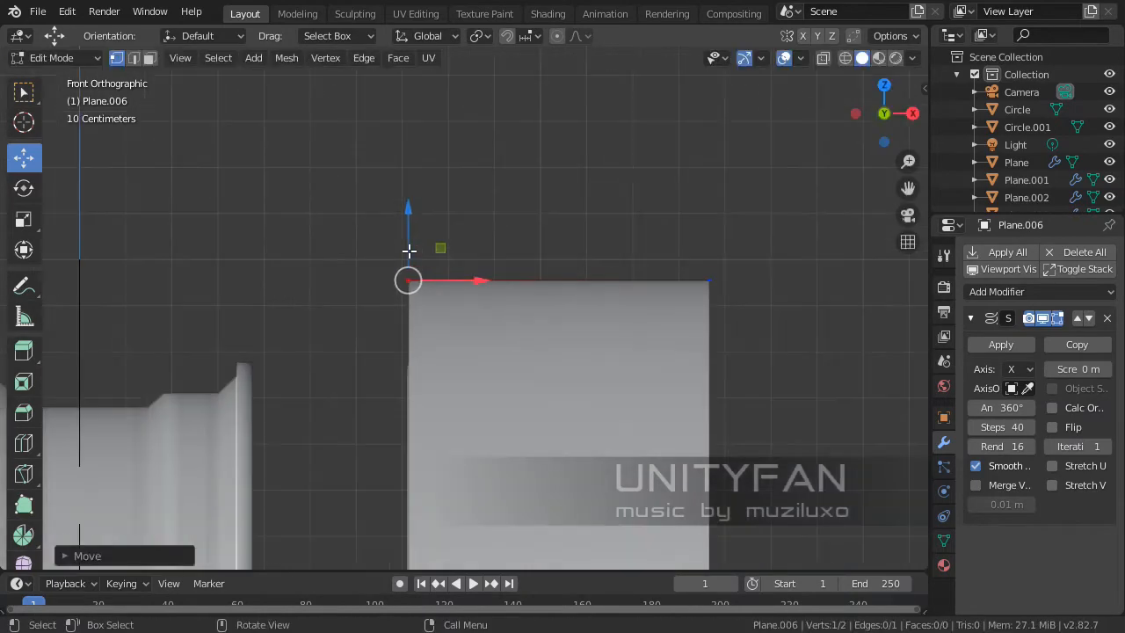
pyautogui.moveTo(409, 250); pyautogui.dragTo(433, 349, button='middle')
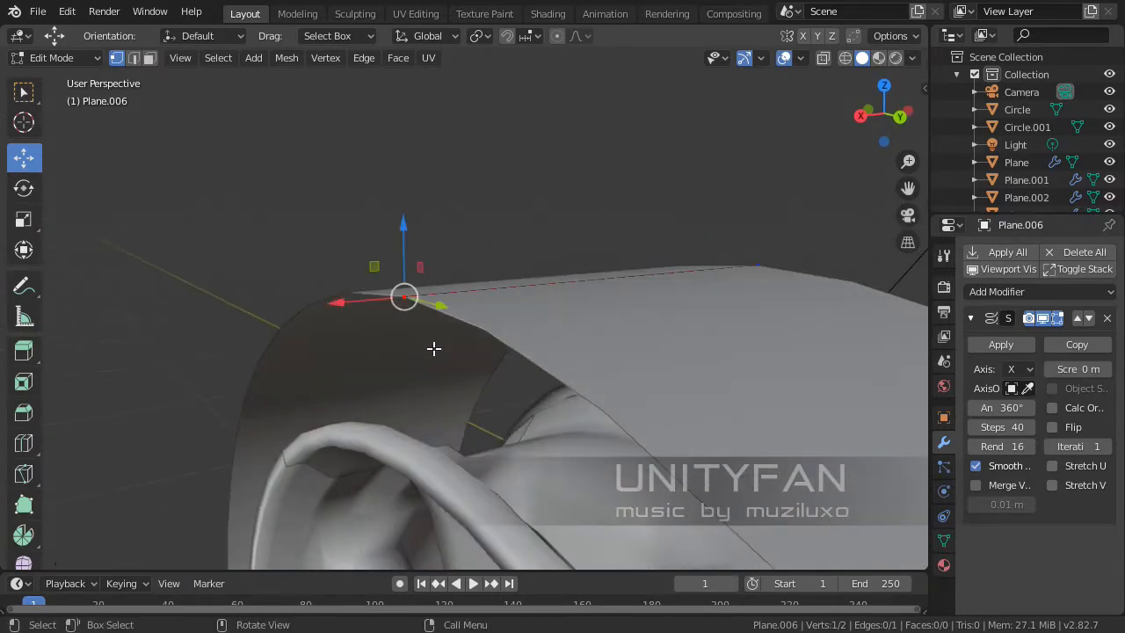
# - Subdivide the band's profile edge in front view, and subdivide its +X half again
pyautogui.press('KP_3')
pyautogui.press('KP_1')
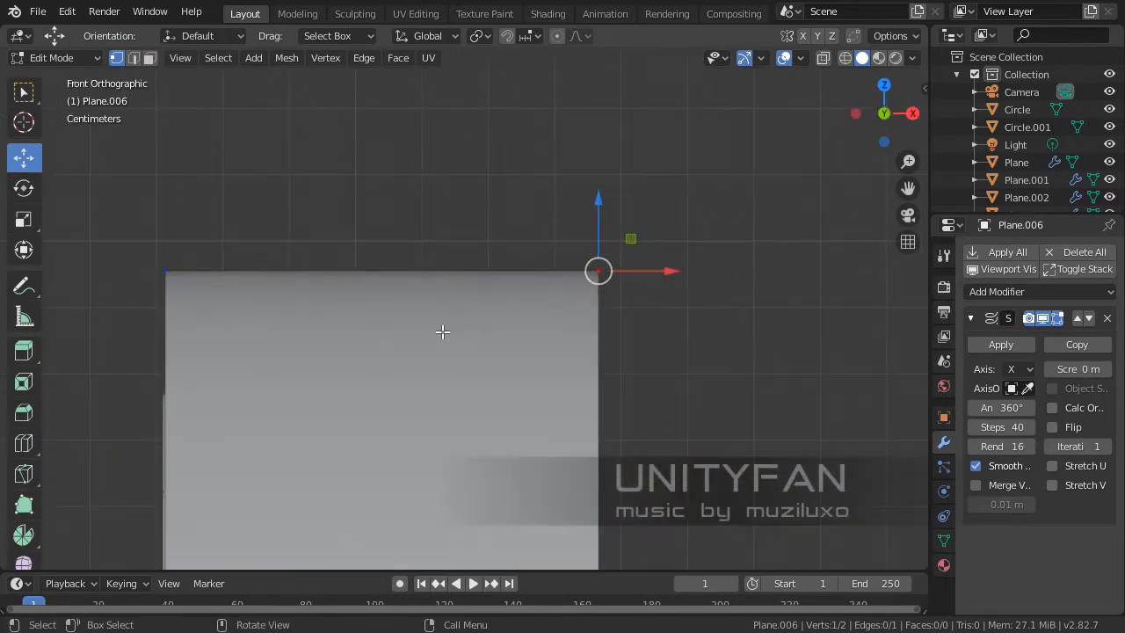
pyautogui.keyDown('shift'); pyautogui.moveTo(433, 333); pyautogui.dragTo(497, 321, button='middle'); pyautogui.keyUp('shift')
pyautogui.click(134, 58)
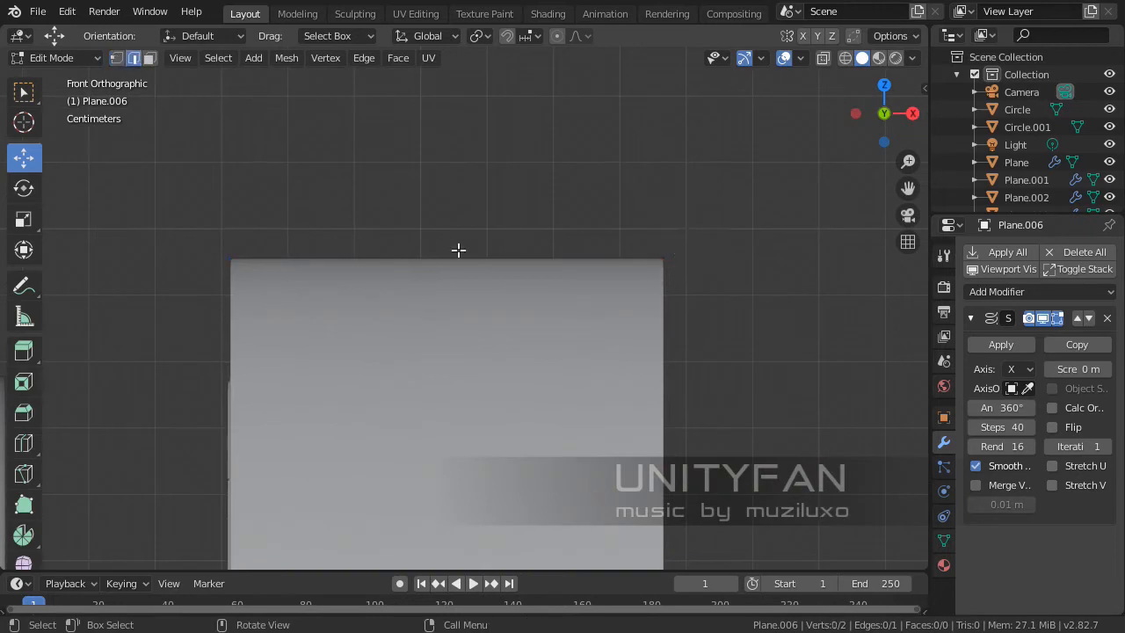
pyautogui.rightClick(457, 254)
pyautogui.click(406, 128)
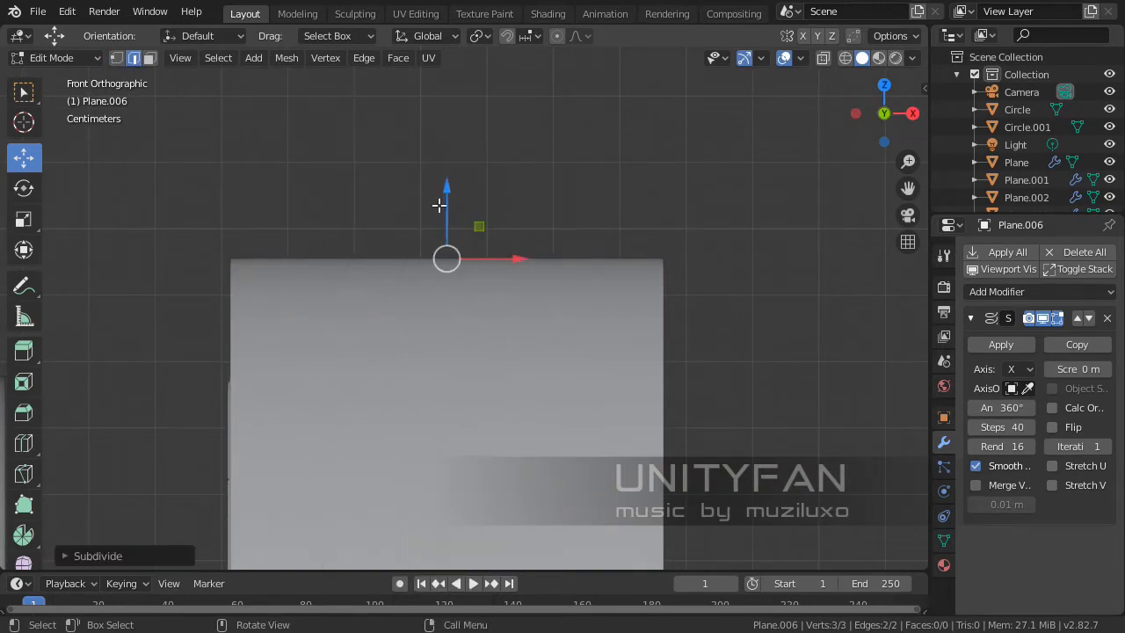
pyautogui.rightClick(589, 261)
pyautogui.click(514, 142)
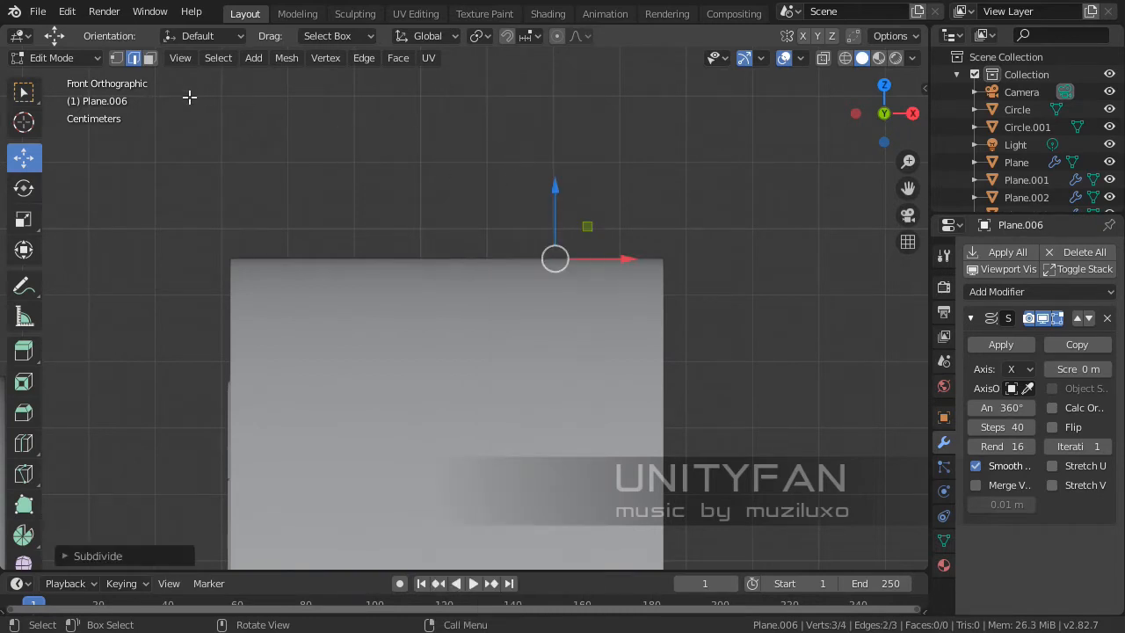
# - Move the profile's two inner vertices outward along X, one close to each end of the band
pyautogui.click(117, 58)
pyautogui.click(447, 258)
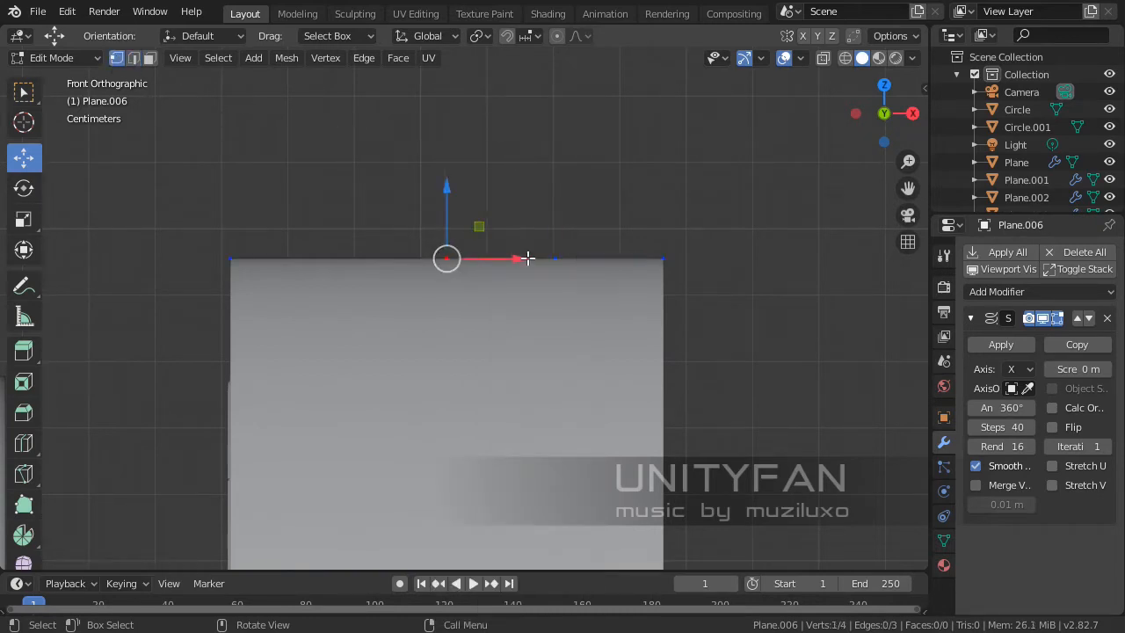
pyautogui.moveTo(527, 257); pyautogui.dragTo(401, 267)
pyautogui.moveTo(339, 285); pyautogui.dragTo(341, 285)
pyautogui.click(555, 259)
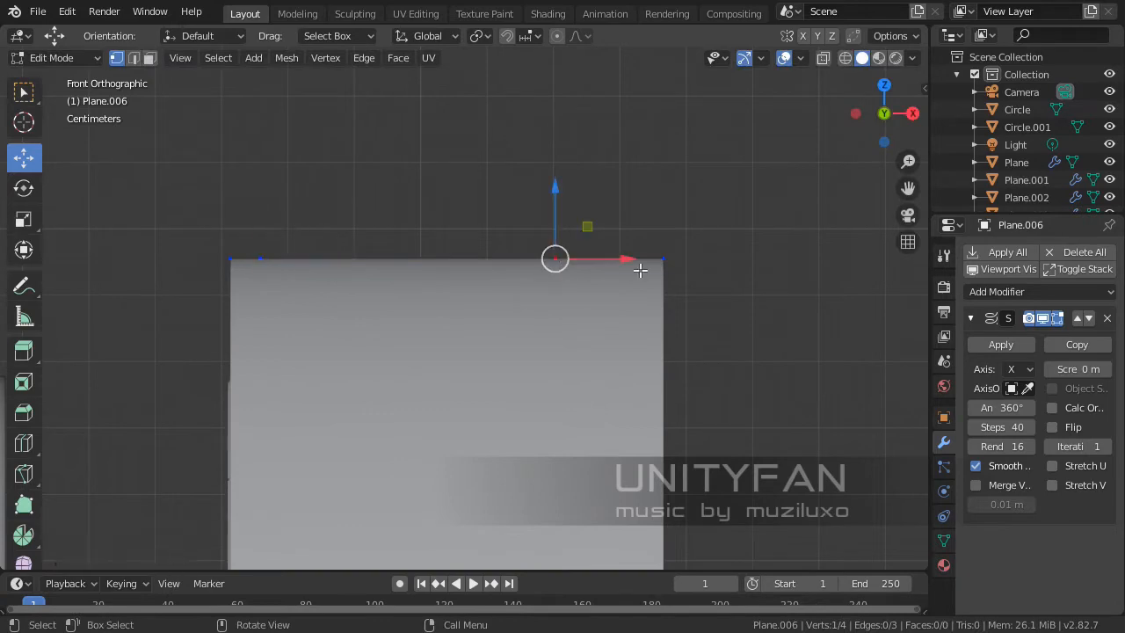
pyautogui.moveTo(625, 256); pyautogui.dragTo(695, 256)
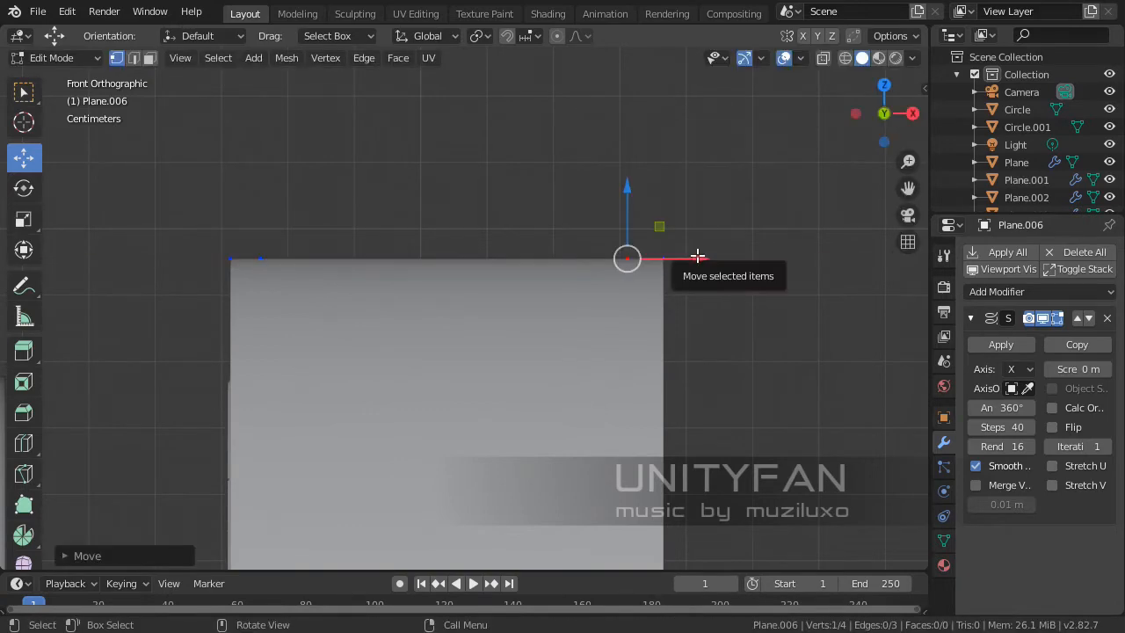
# - Move the profile's +X end vertex inward along X by about 0.03 m, narrowing the tread
pyautogui.moveTo(695, 256); pyautogui.dragTo(464, 297, button='middle')
pyautogui.scroll(5, 464, 297)
pyautogui.moveTo(563, 283); pyautogui.dragTo(530, 319, button='middle')
pyautogui.press('2')
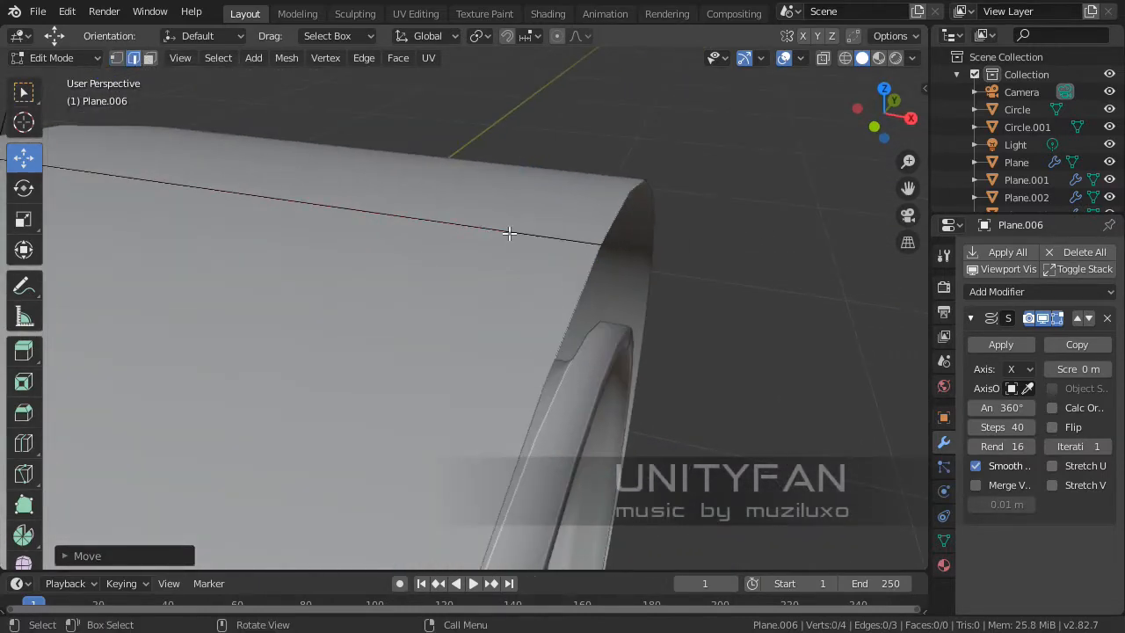
pyautogui.press('1')
pyautogui.click(583, 246)
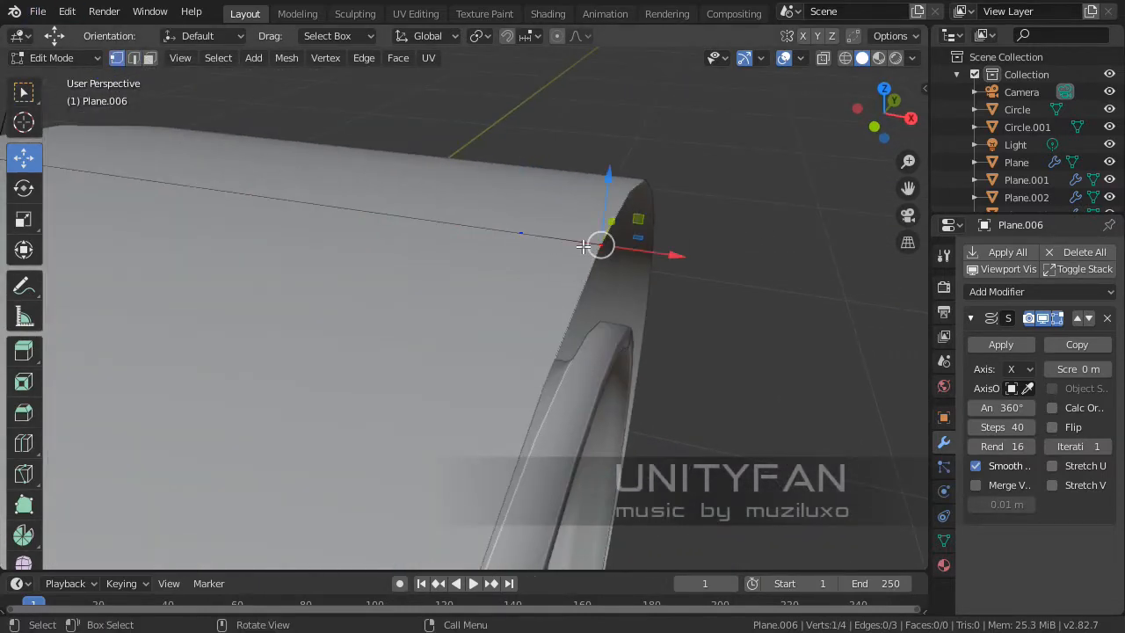
pyautogui.press('KP_3')
pyautogui.press('KP_1')
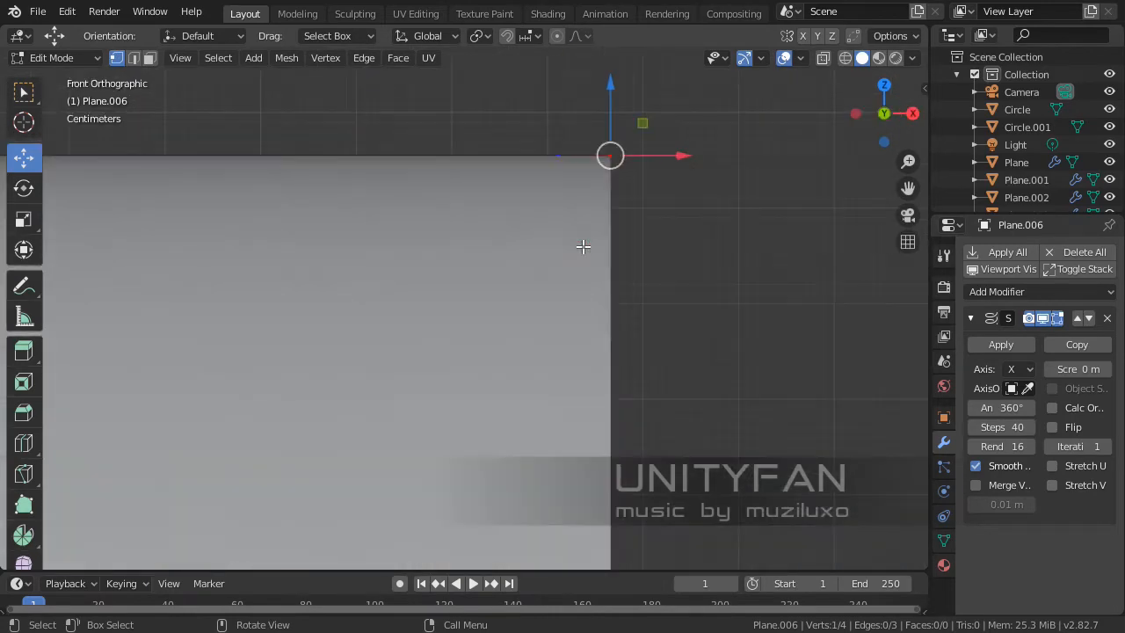
pyautogui.keyDown('shift'); pyautogui.moveTo(505, 262); pyautogui.dragTo(409, 255, button='middle'); pyautogui.keyUp('shift')
pyautogui.press('e')
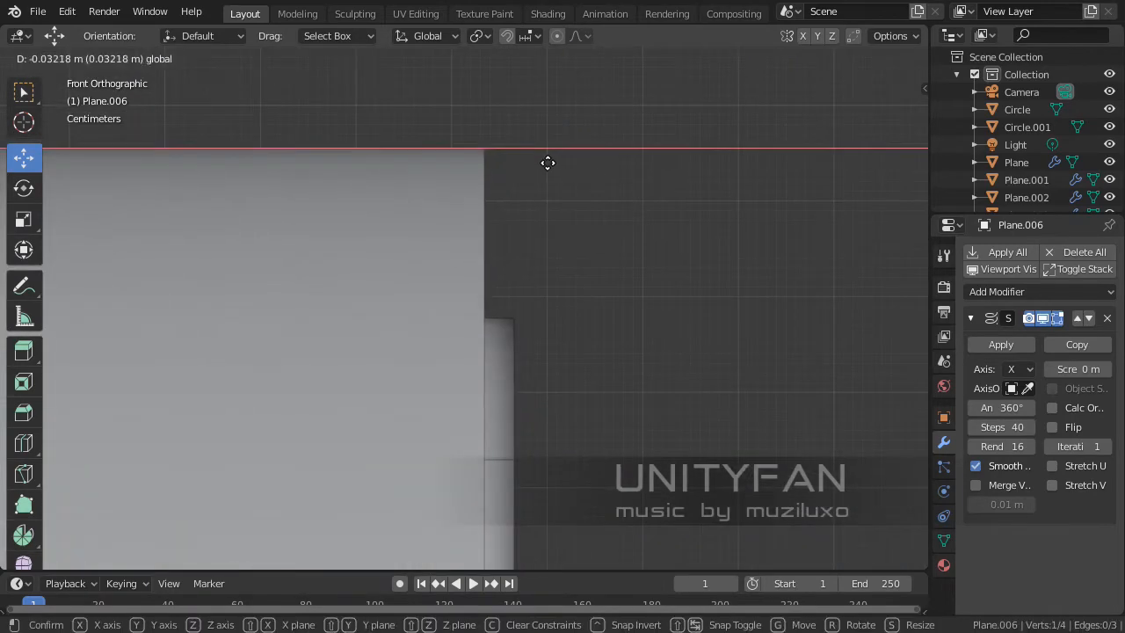
pyautogui.click(547, 162)
# - Extrude the +X end vertex three times outward and down to form the tyre's rounded shoulder and upper sidewall
pyautogui.press('e')
pyautogui.click(578, 191)
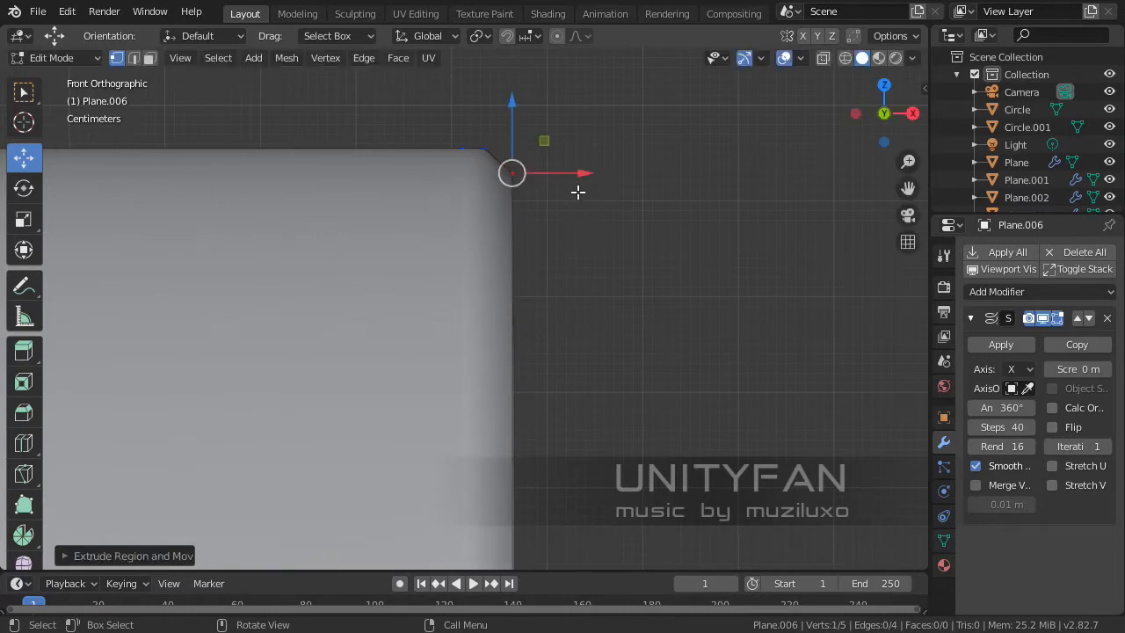
pyautogui.press('e')
pyautogui.click(584, 247)
pyautogui.press('e')
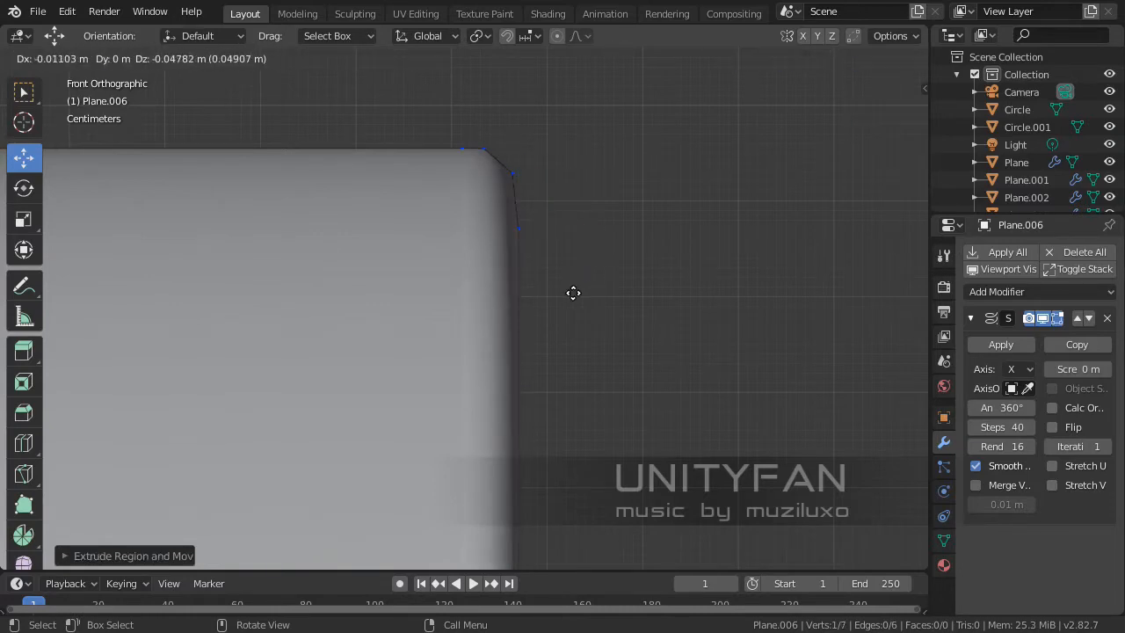
pyautogui.click(575, 294)
# - Extrude the last sidewall vertex once more and move it down onto the rim flange, adjusting it slightly along X
pyautogui.press('KP_5')
pyautogui.moveTo(553, 292); pyautogui.dragTo(464, 309, button='middle')
pyautogui.press('e')
pyautogui.rightClick(464, 336)
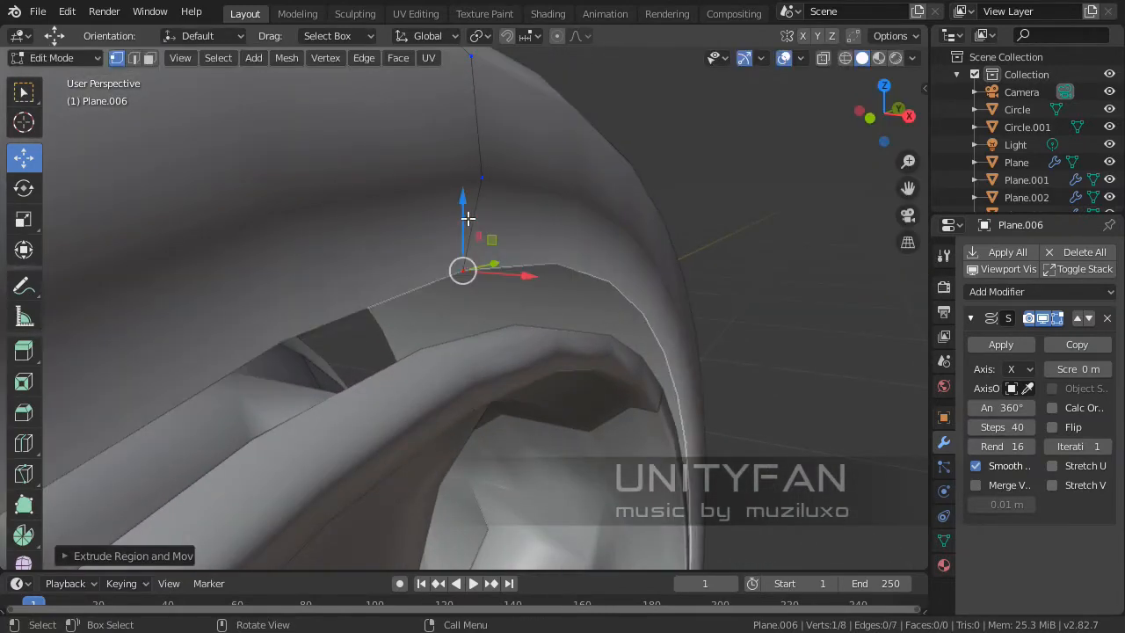
pyautogui.moveTo(467, 218); pyautogui.dragTo(467, 308)
pyautogui.moveTo(519, 363); pyautogui.dragTo(529, 369, button='middle')
pyautogui.moveTo(529, 370); pyautogui.dragTo(514, 369)
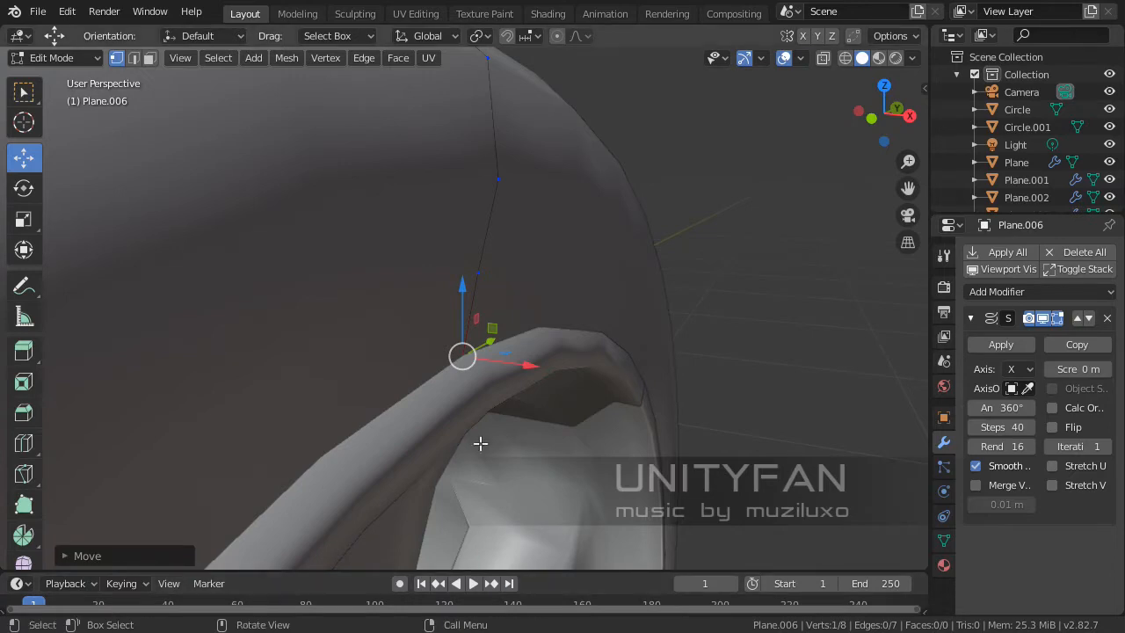
# - Select the profile's -X end vertex and start extruding it for the opposite shoulder
pyautogui.moveTo(480, 445); pyautogui.dragTo(536, 267, button='middle')
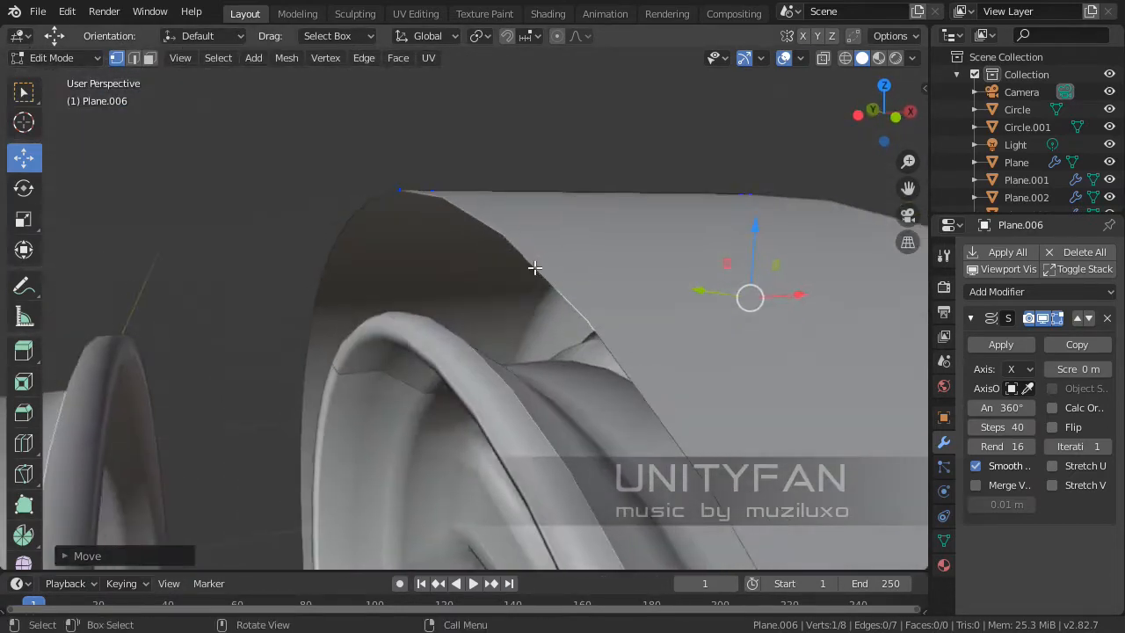
pyautogui.click(394, 184)
pyautogui.scroll(3, 404, 182)
pyautogui.moveTo(419, 181); pyautogui.dragTo(483, 283, button='middle')
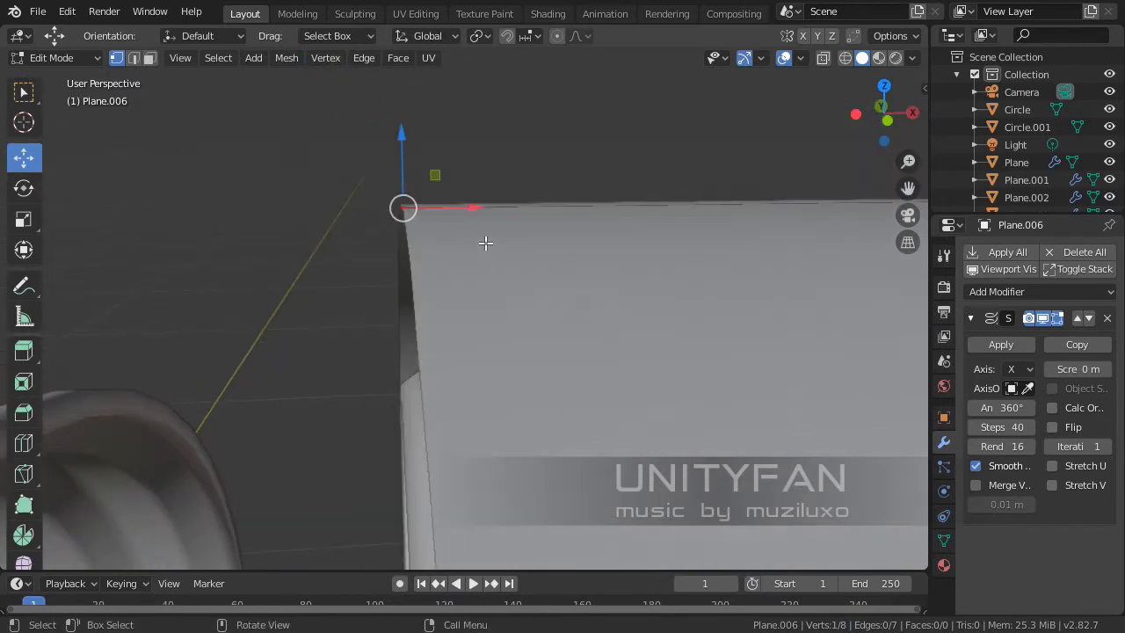
pyautogui.press('e')
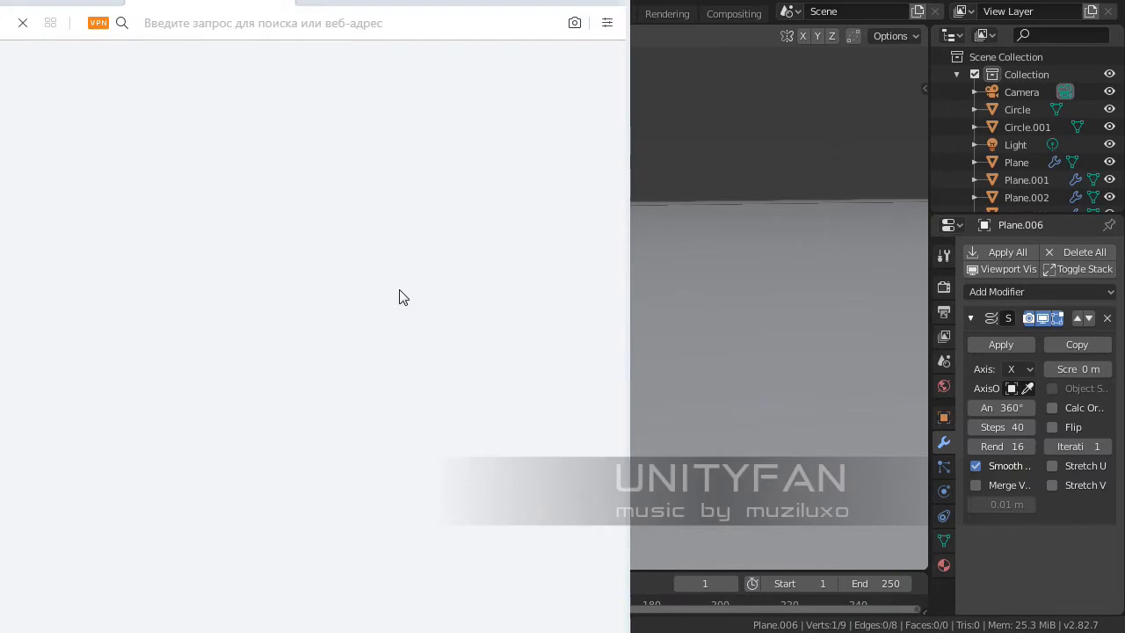
# - Switch to the Opera browser, open Google and search for "matrix 2"
pyautogui.moveTo(0, 0); pyautogui.dragTo(225, 55)
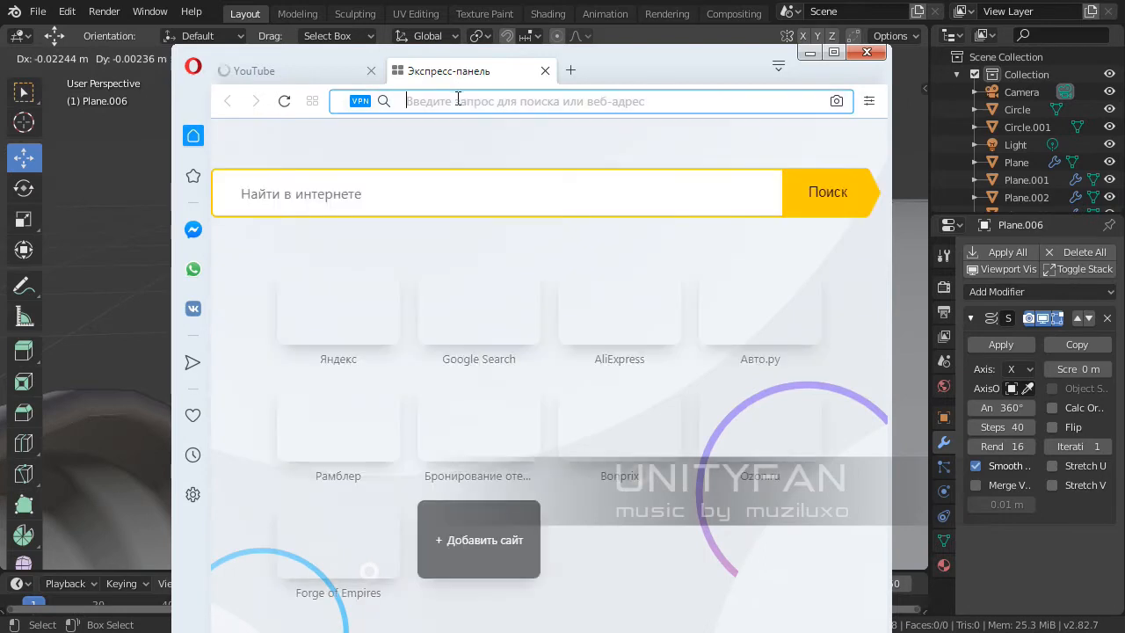
pyautogui.click(481, 313)
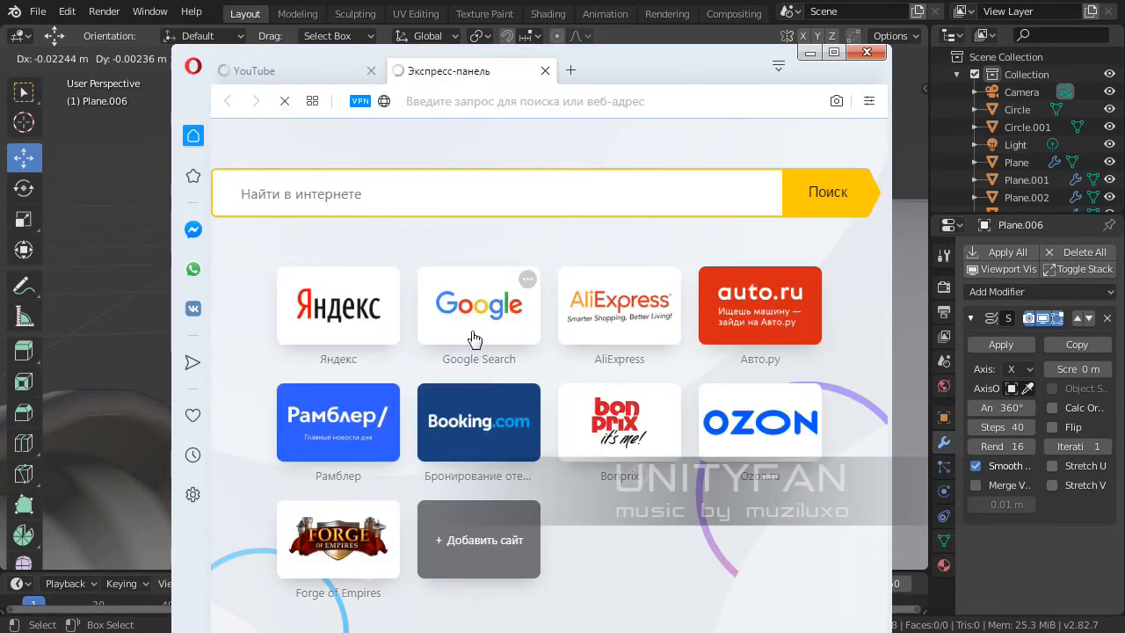
pyautogui.moveTo(672, 79)
pyautogui.mouseDown()
pyautogui.moveTo(658, 60)
pyautogui.moveTo(685, 68)
pyautogui.moveTo(658, 80)
pyautogui.mouseUp()
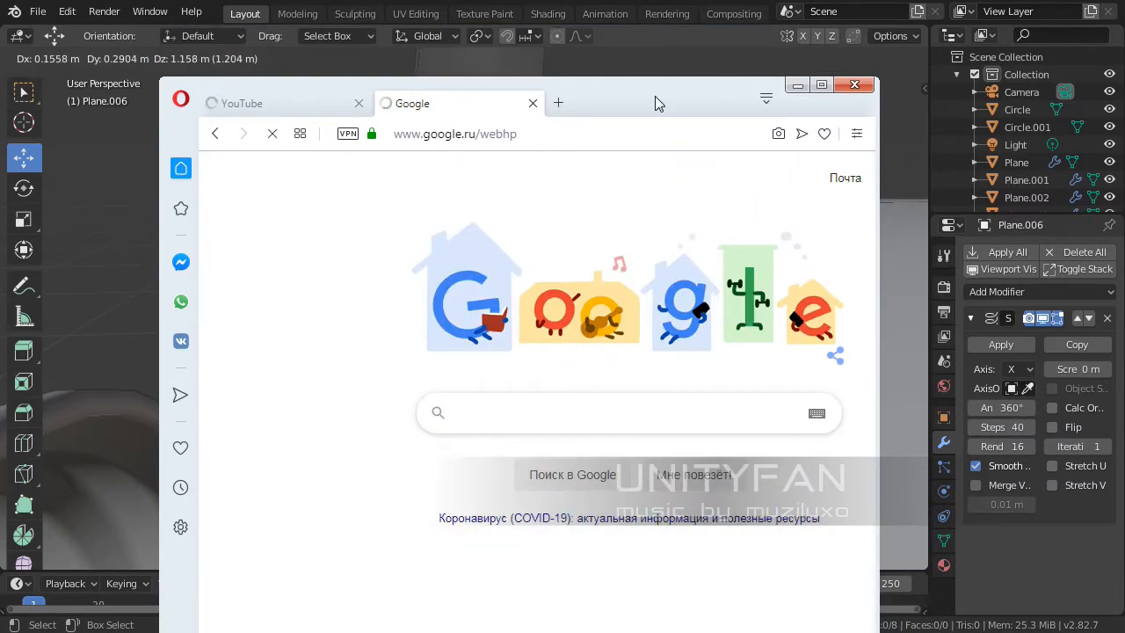
pyautogui.moveTo(655, 95); pyautogui.dragTo(662, 28)
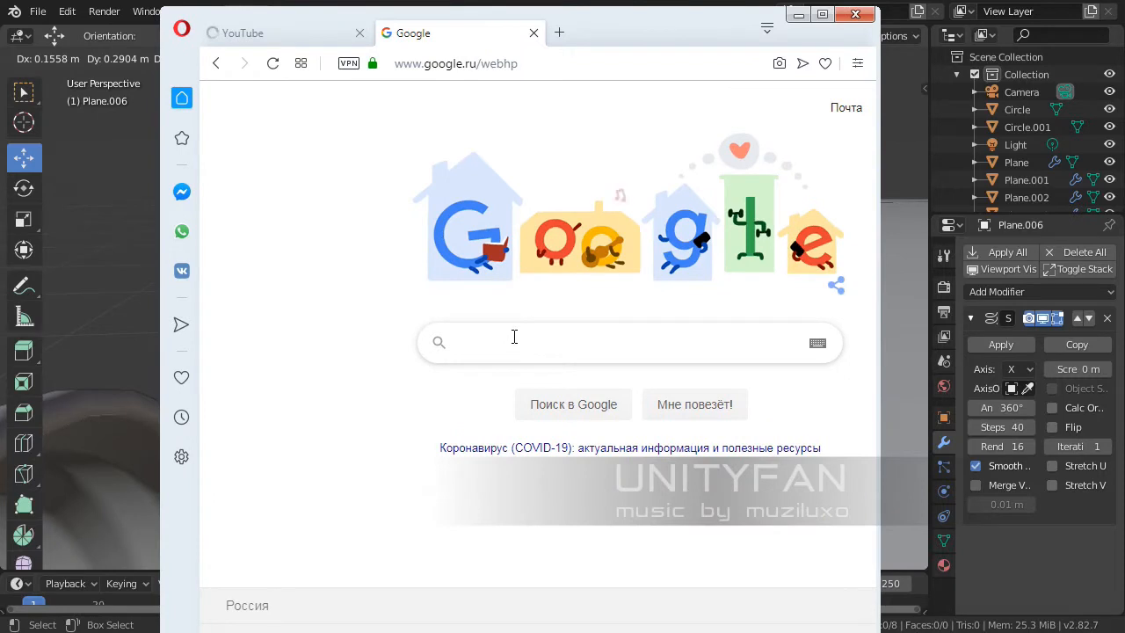
pyautogui.write('mat')
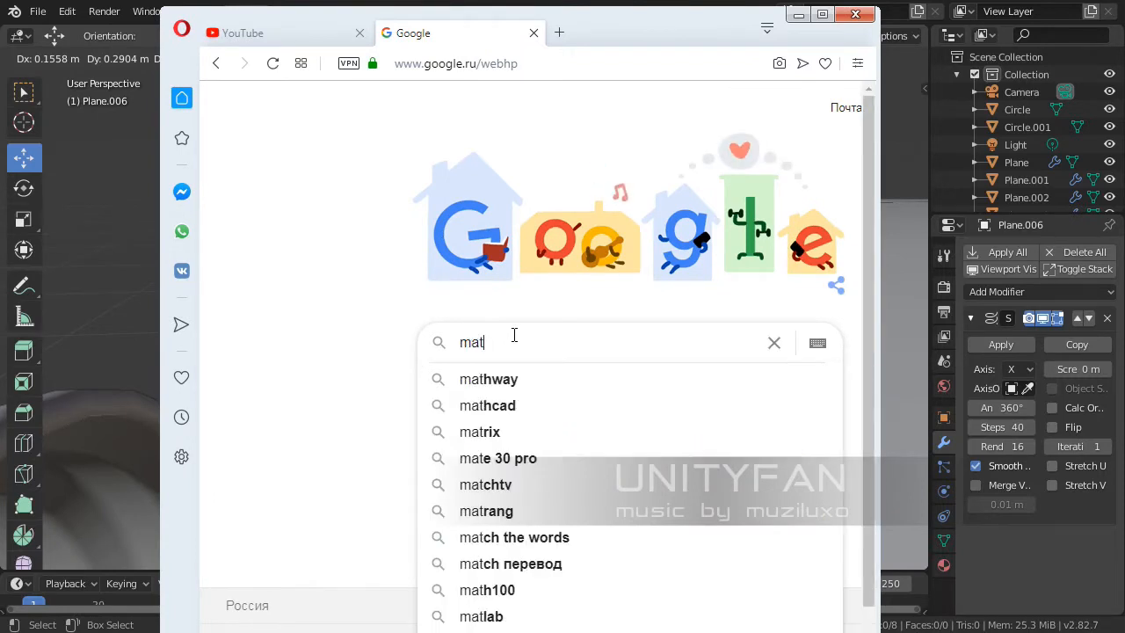
pyautogui.write('rix 2')
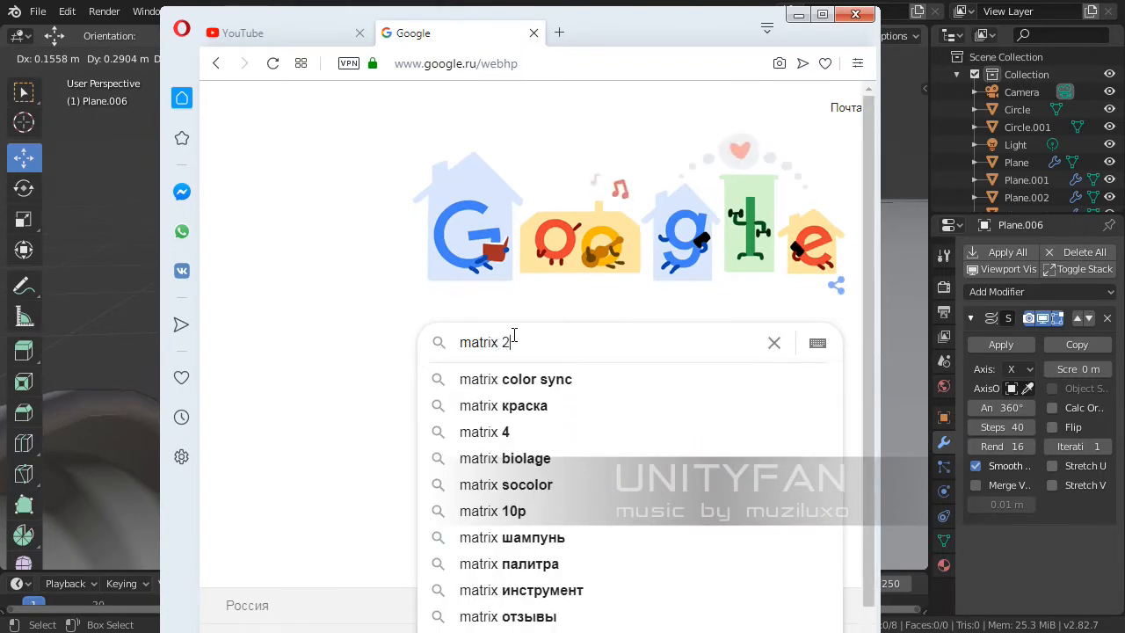
pyautogui.press('Return')
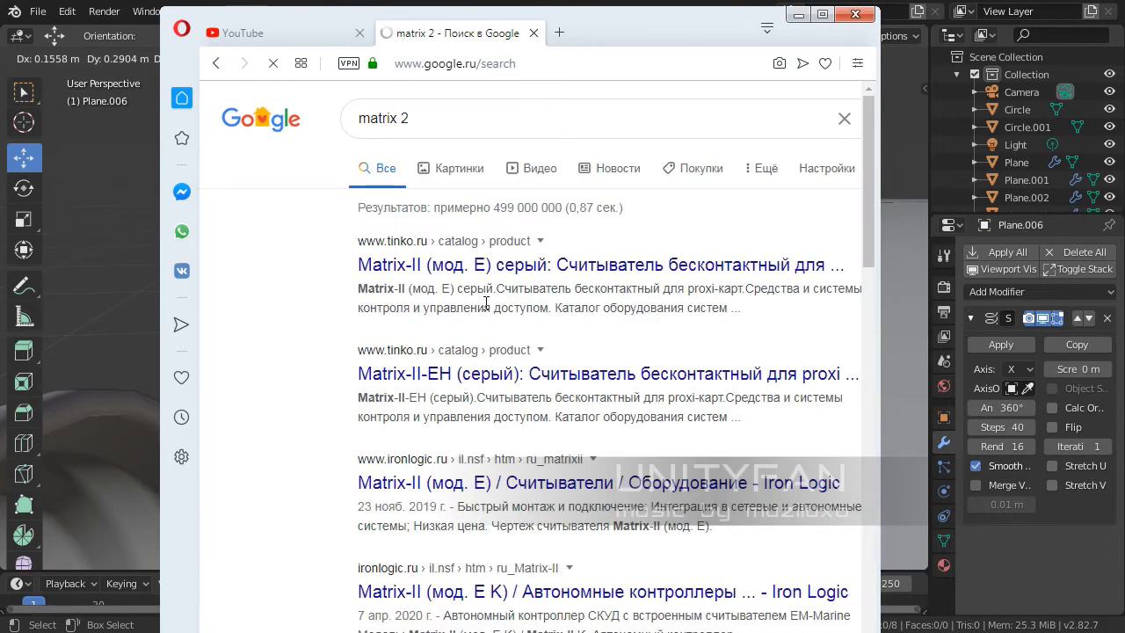
# - Refine the search to "matrix 2 movie" and open the Russian Wikipedia article on The Matrix Reloaded
pyautogui.click(443, 122)
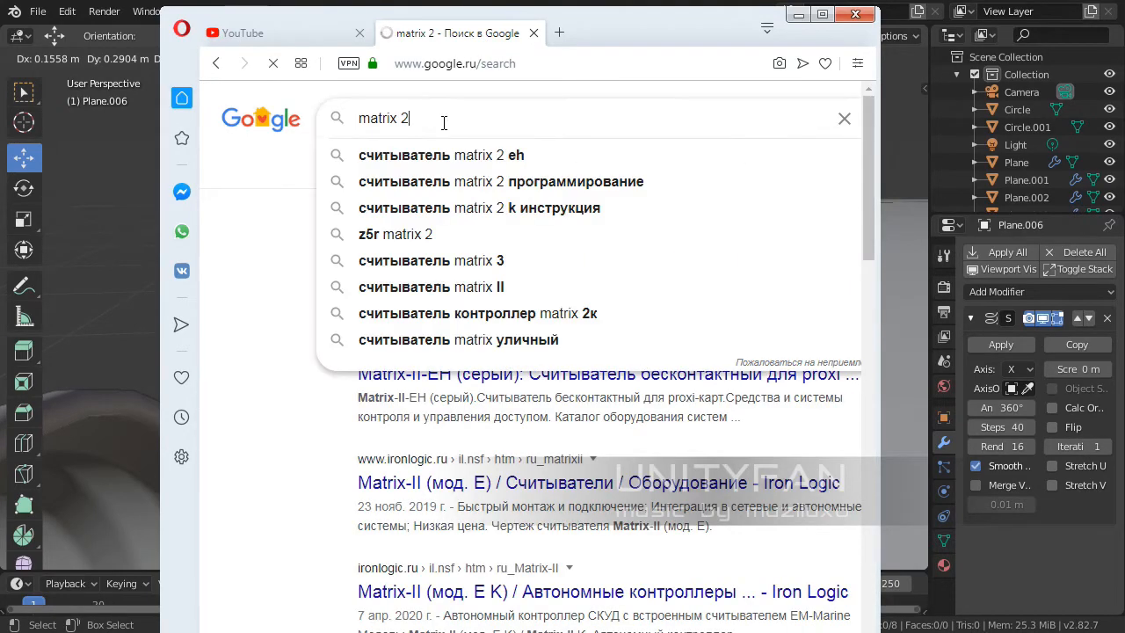
pyautogui.write('movie')
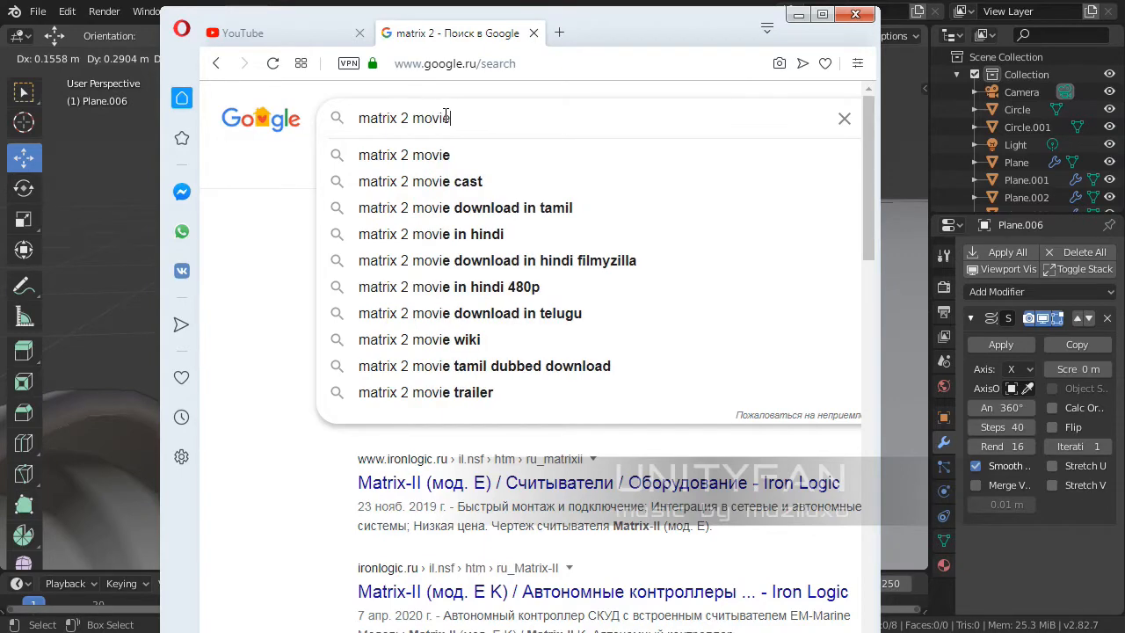
pyautogui.press('Return')
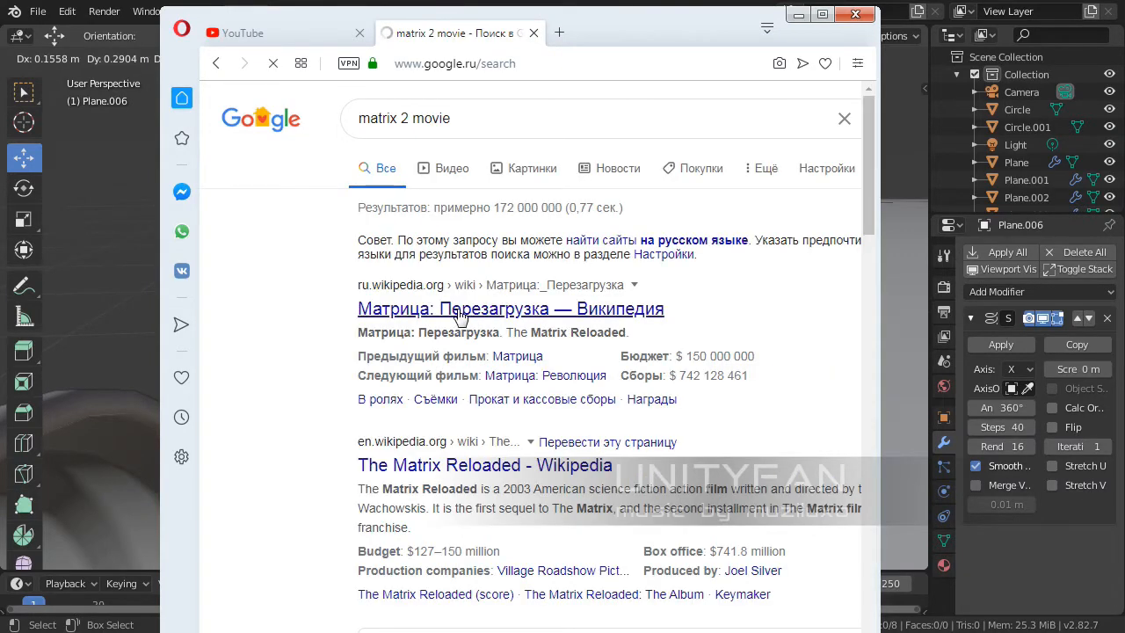
pyautogui.click(461, 317)
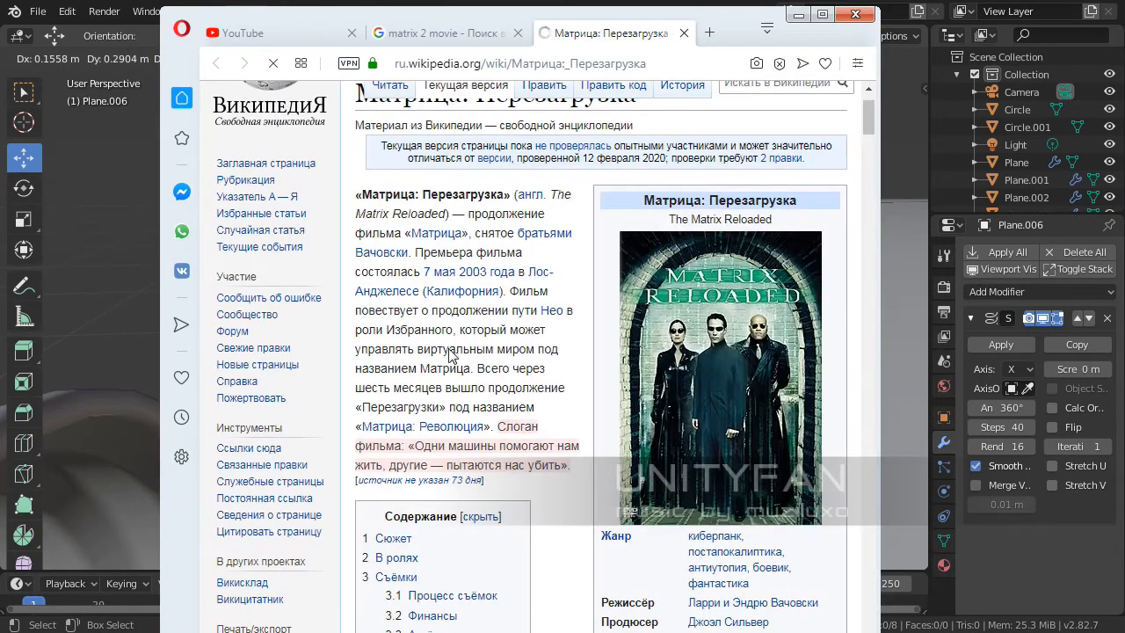
# - Switch the Wikipedia article on The Matrix Reloaded to its English version and examine its introduction and infobox
pyautogui.scroll(-5, 401, 363)
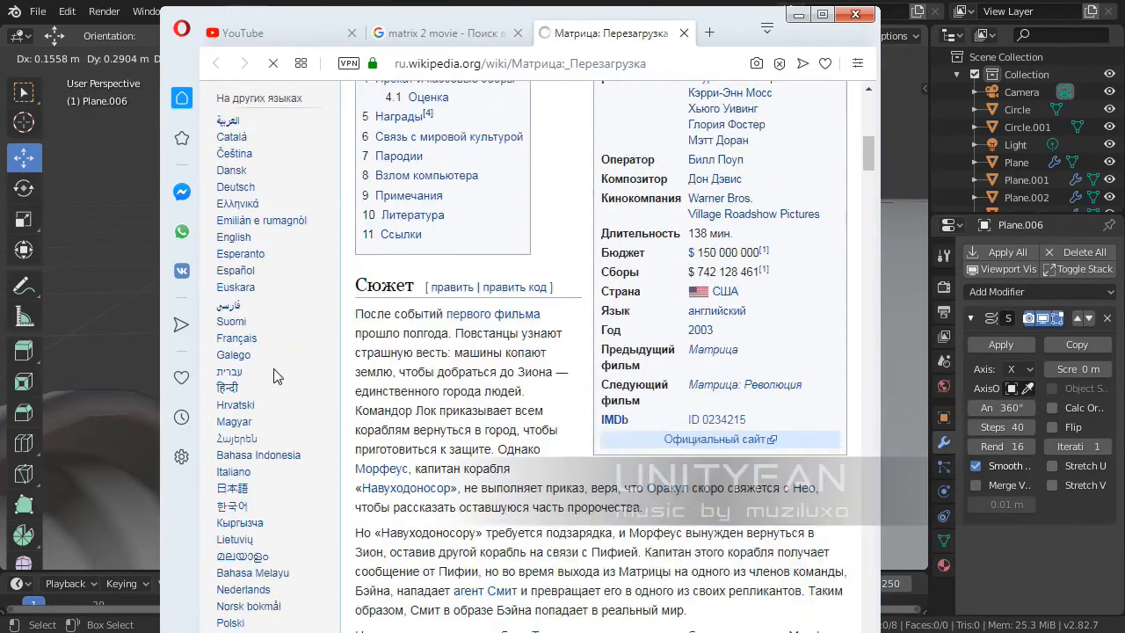
pyautogui.scroll(3, 263, 465)
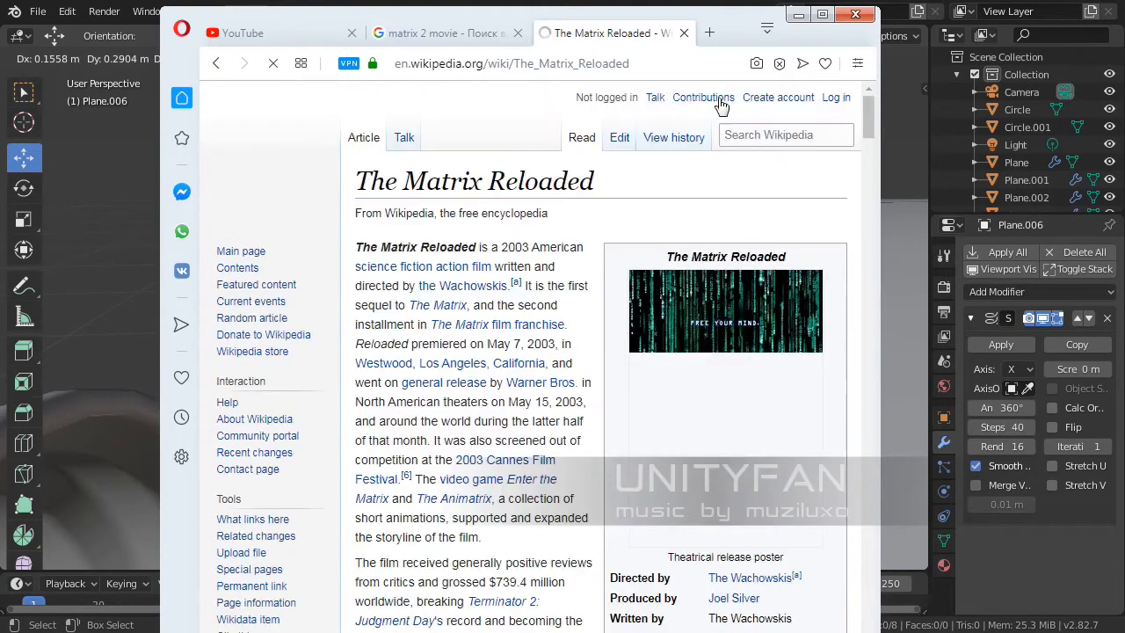
pyautogui.scroll(-3, 571, 360)
pyautogui.scroll(-1, 556, 369)
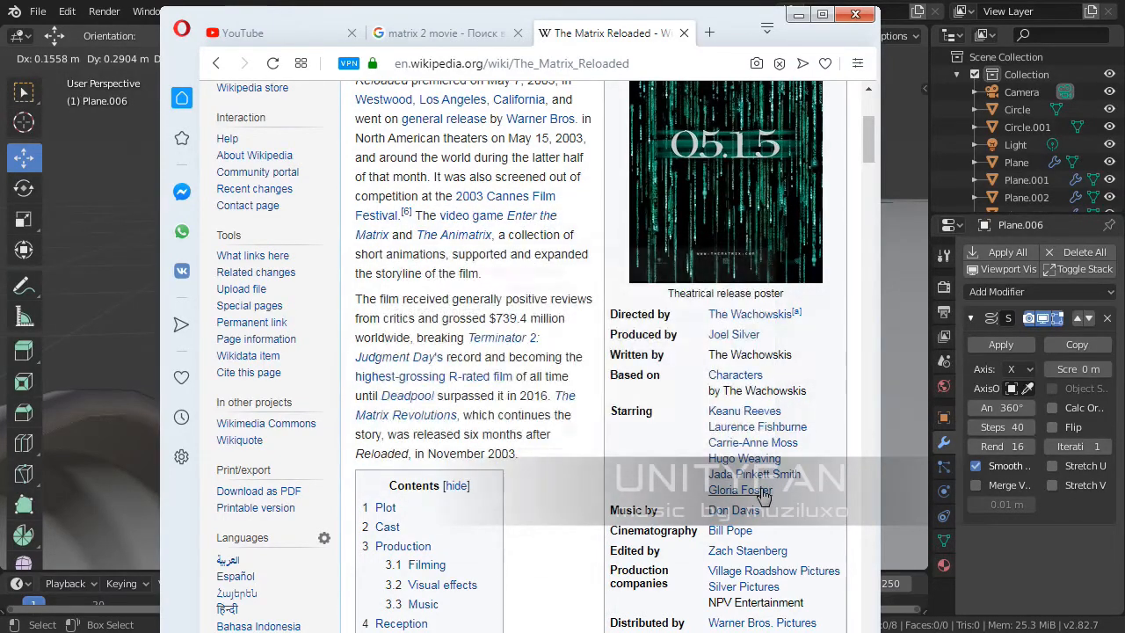
# - Widen and reposition the browser window, and examine the article's starring list and film details
pyautogui.moveTo(764, 496)
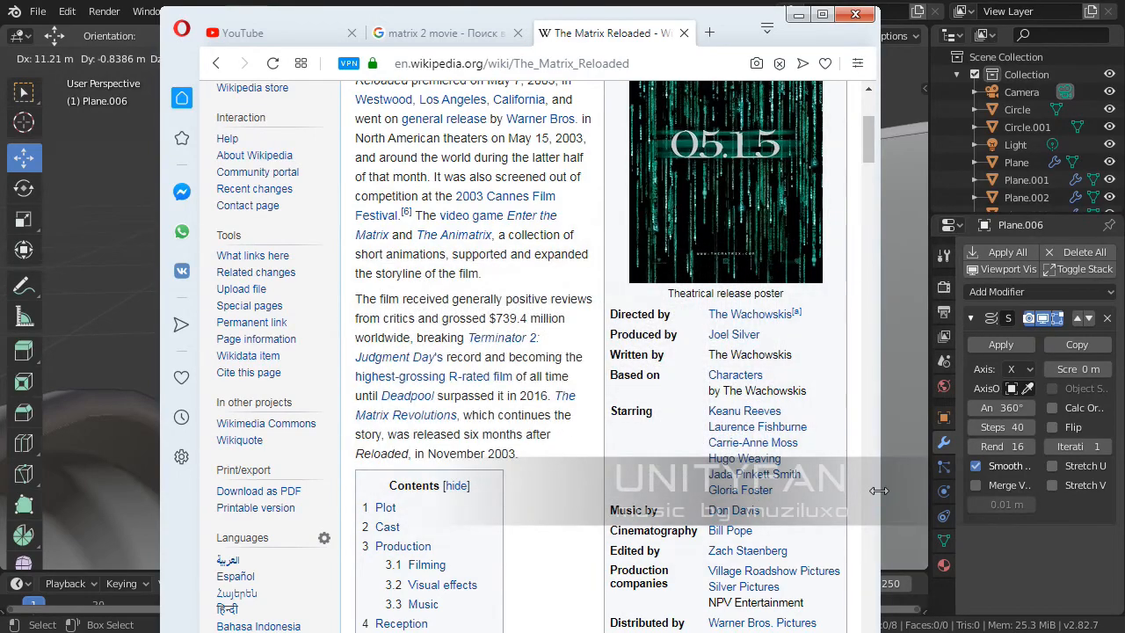
pyautogui.moveTo(879, 494); pyautogui.dragTo(1038, 484)
pyautogui.scroll(-1, 898, 460)
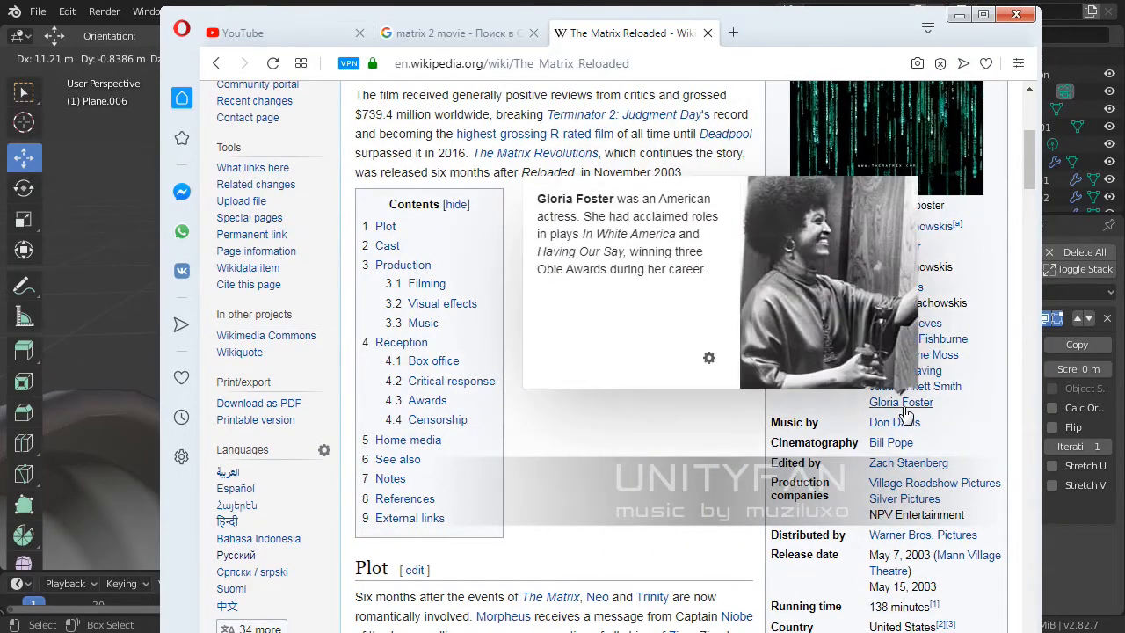
pyautogui.moveTo(935, 395)
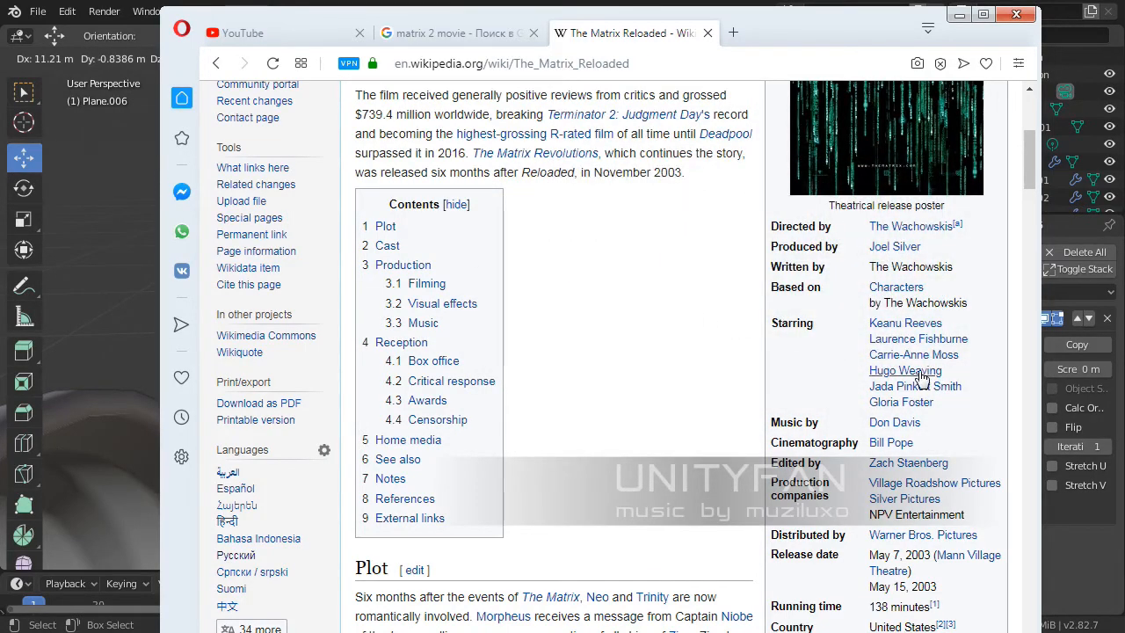
pyautogui.moveTo(921, 378)
pyautogui.scroll(-4, 673, 343)
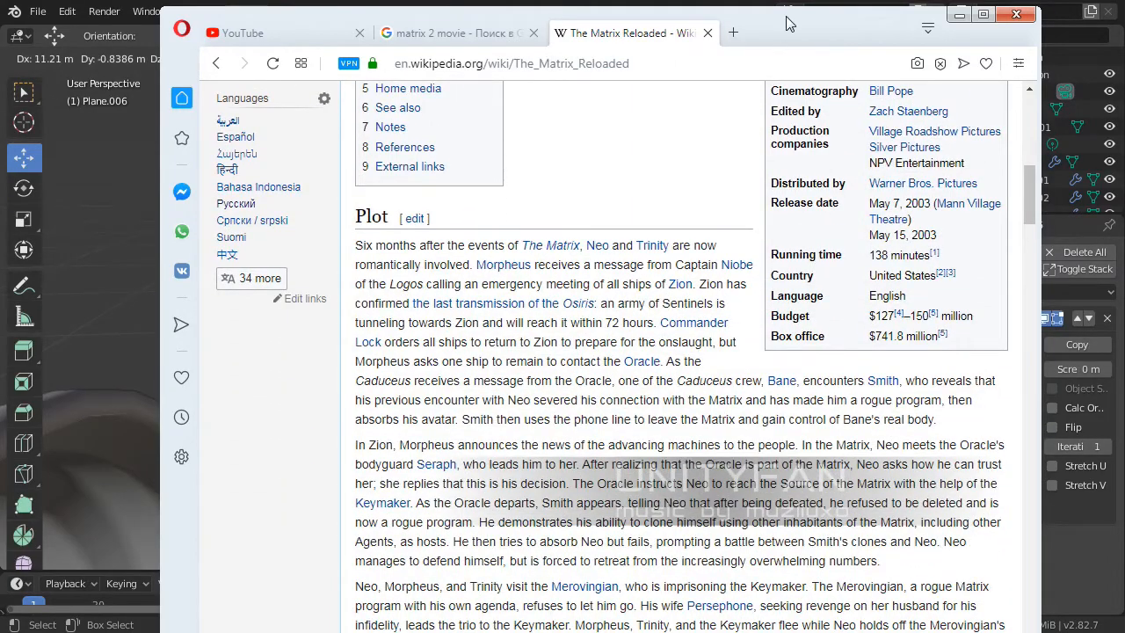
pyautogui.moveTo(793, 8); pyautogui.dragTo(764, 0)
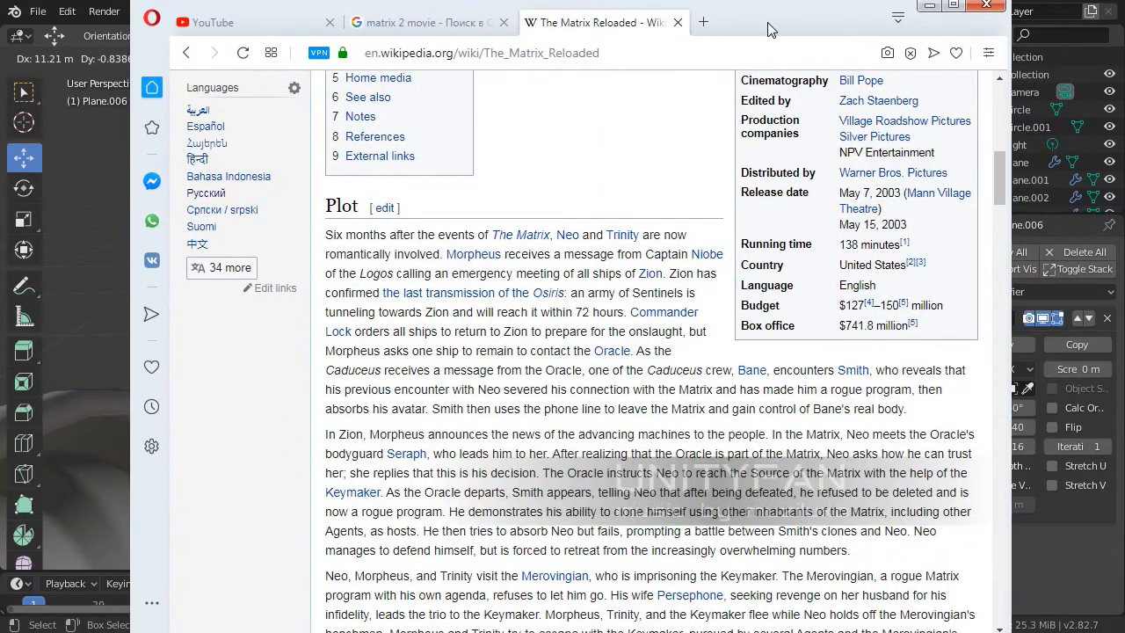
# - Read the article's Cast section and preview the entry for Monica Bellucci
pyautogui.scroll(-10, 745, 293)
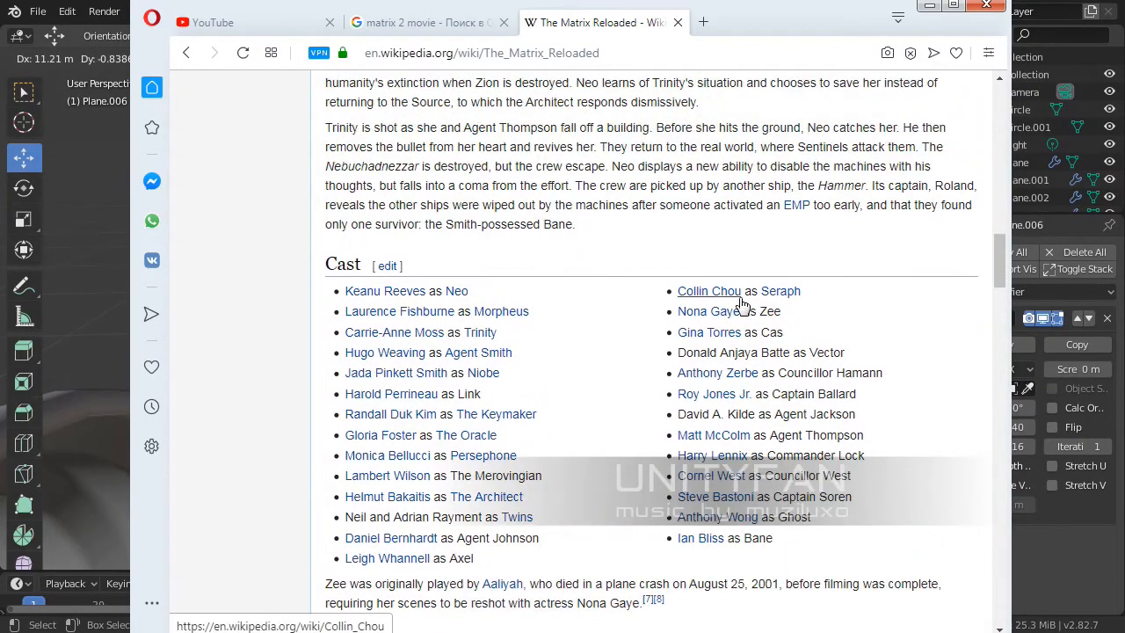
pyautogui.moveTo(729, 204)
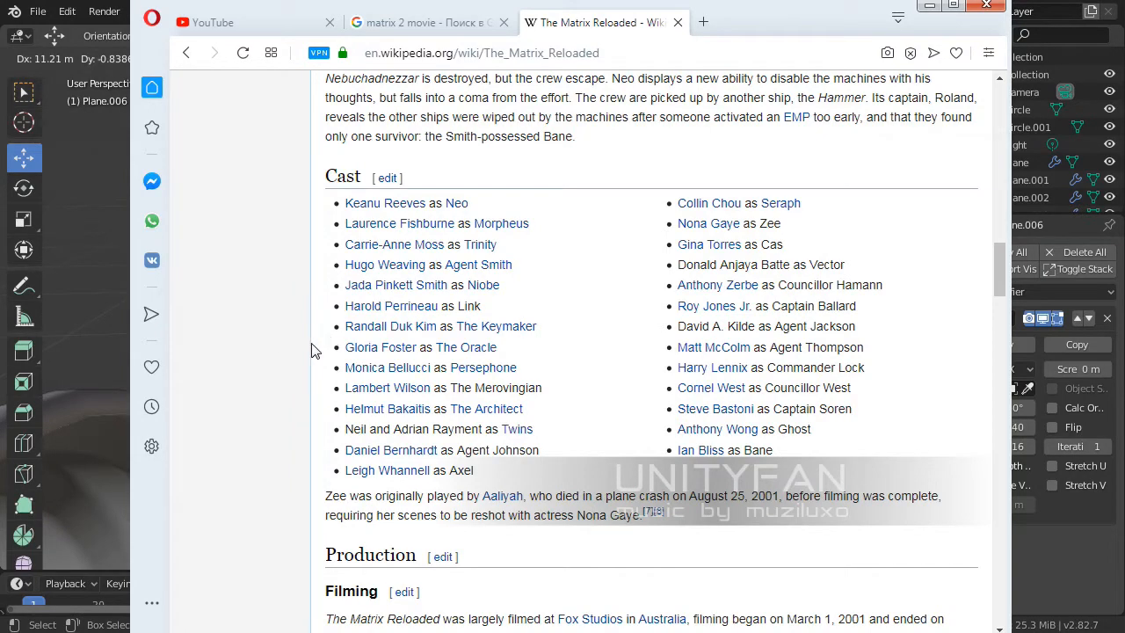
pyautogui.moveTo(368, 376)
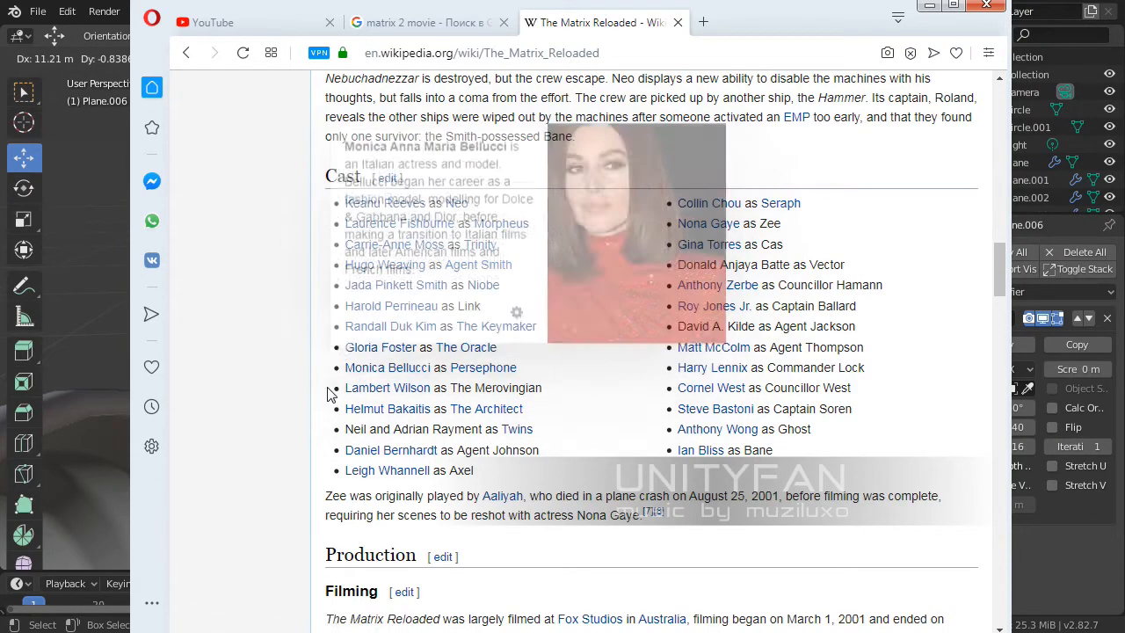
pyautogui.moveTo(384, 371)
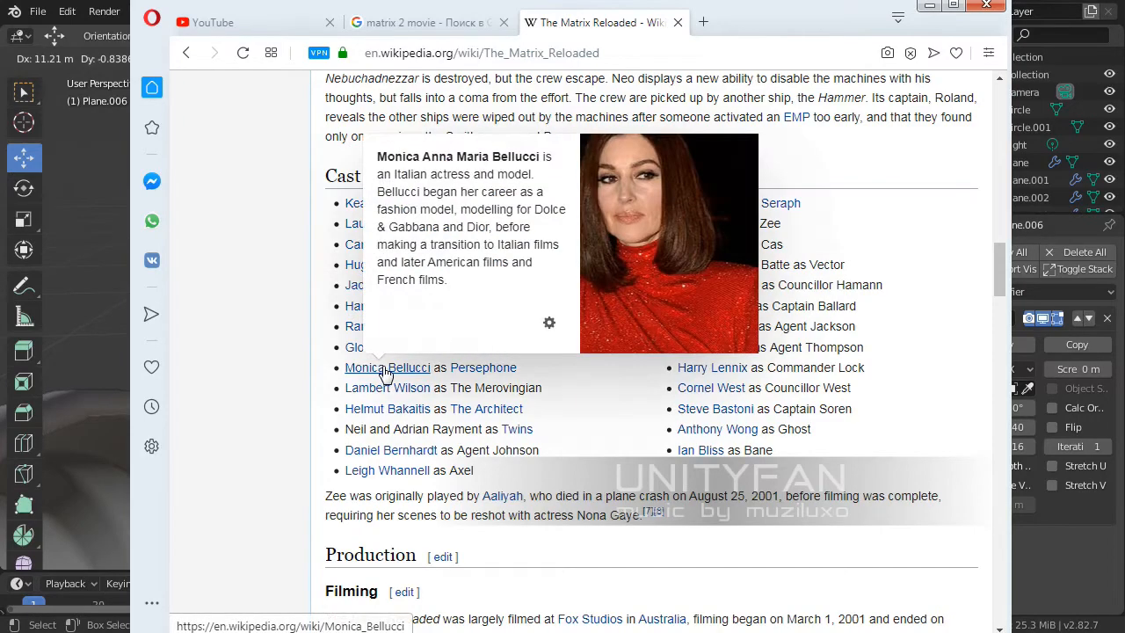
pyautogui.scroll(15, 542, 280)
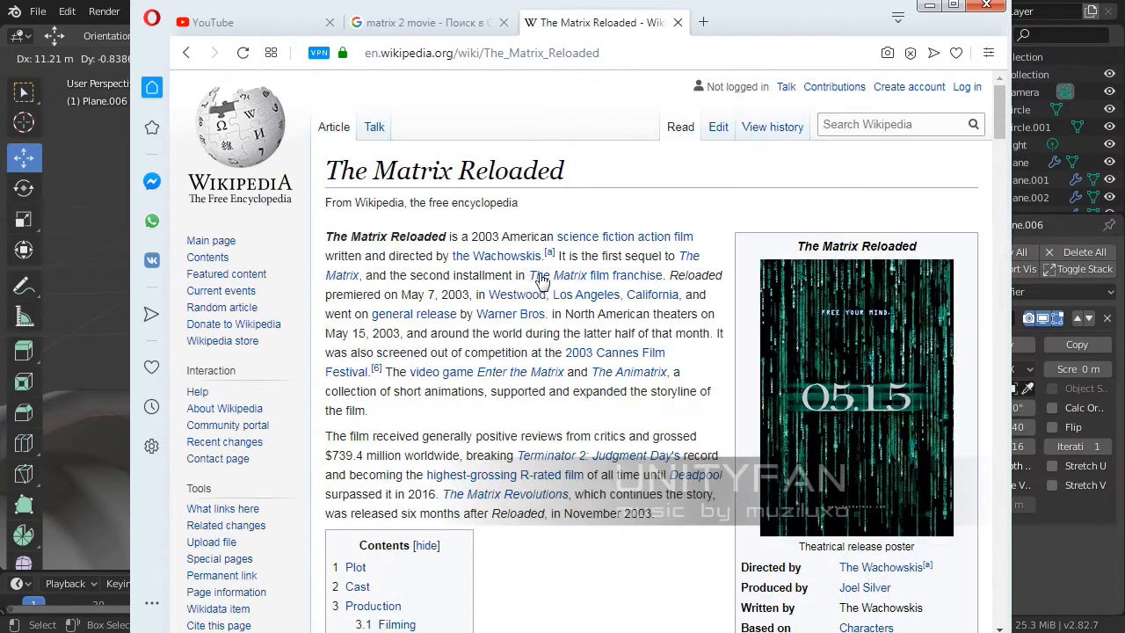
# - Close the article, return to Blender and finish extruding the profile's end vertex along the X axis
pyautogui.hotkey('ctrl', 'w')
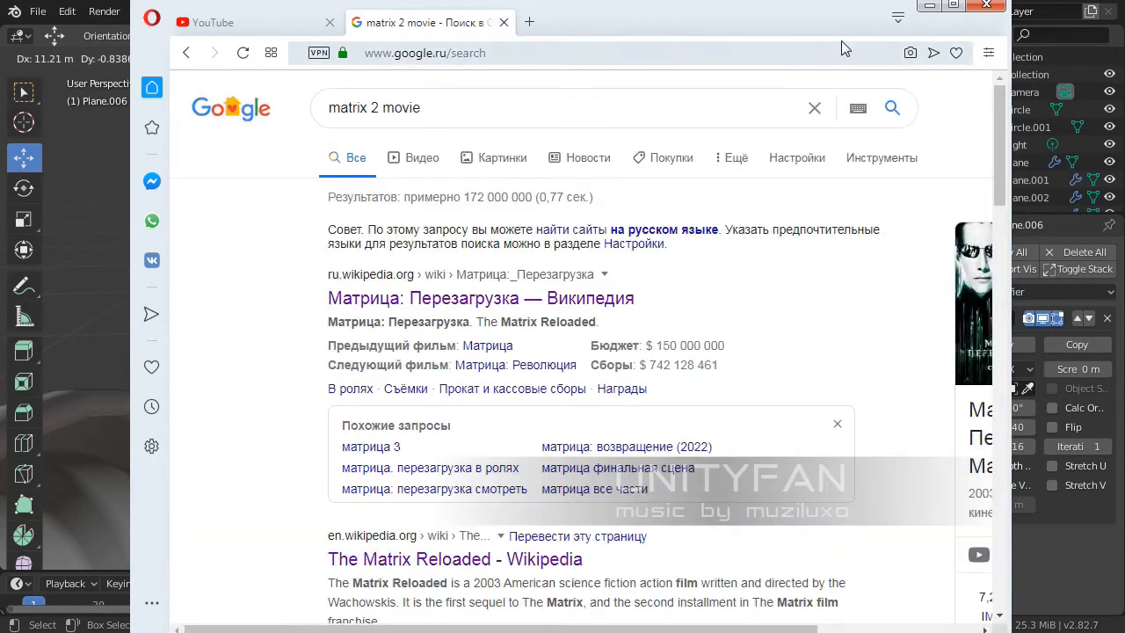
pyautogui.hotkey('alt', 'Tab')
pyautogui.press('x')
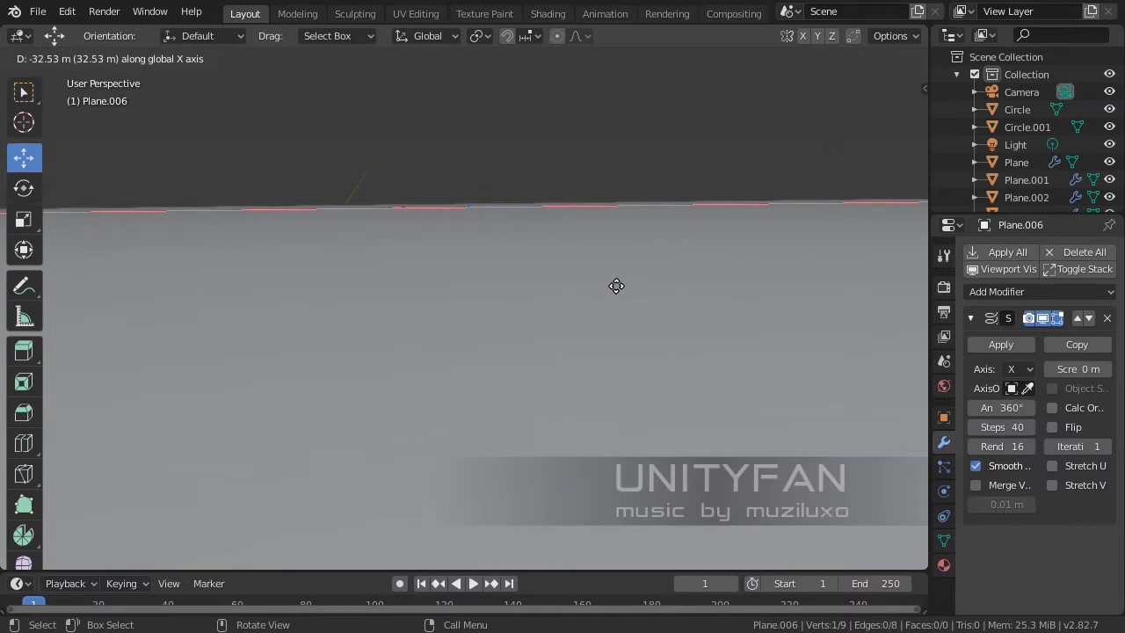
pyautogui.write('3')
pyautogui.press('Return')
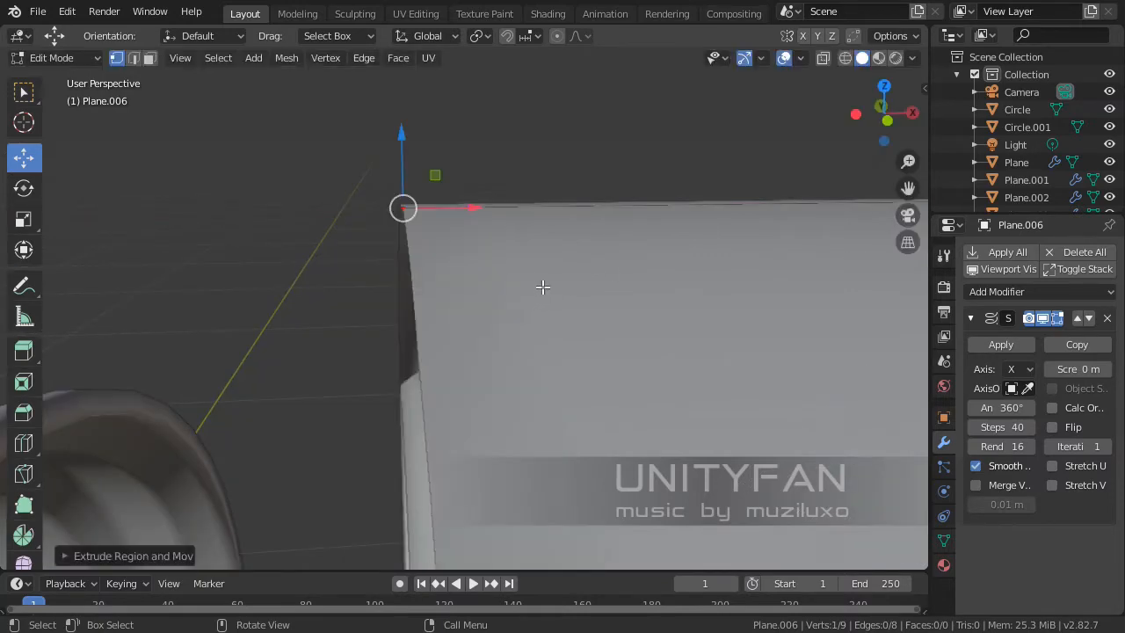
# - Extrude the end vertex outward and down in front view to form the bevelled -X shoulder and upper sidewall
pyautogui.moveTo(545, 282); pyautogui.dragTo(583, 292, button='middle')
pyautogui.press('KP_3')
pyautogui.press('KP_1')
pyautogui.keyDown('shift'); pyautogui.moveTo(594, 332); pyautogui.dragTo(483, 302, button='middle'); pyautogui.keyUp('shift')
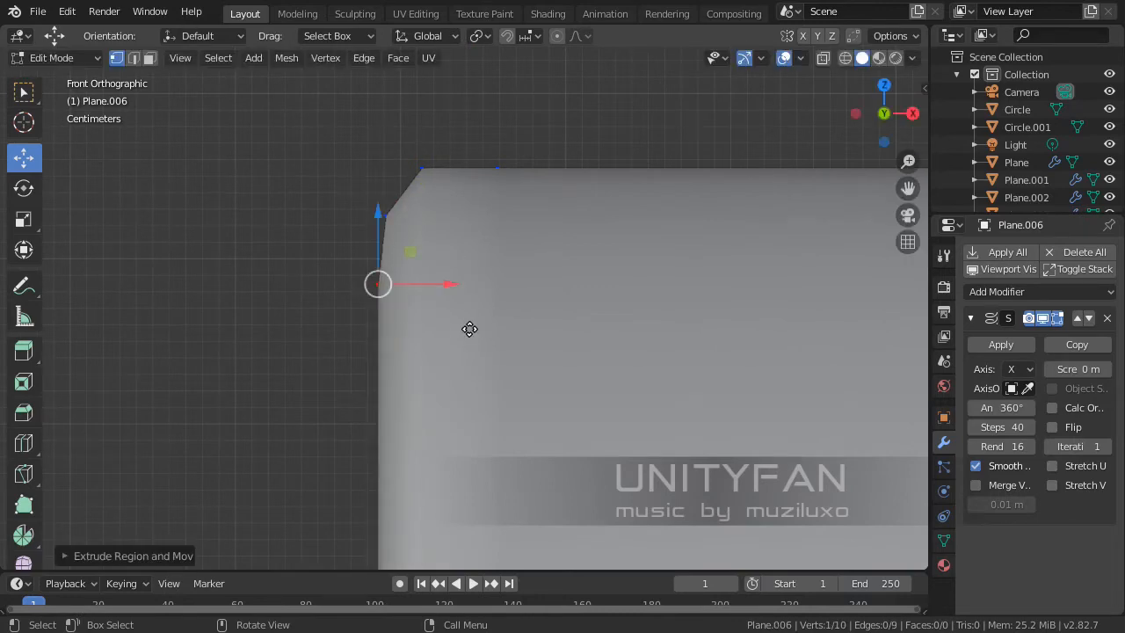
pyautogui.keyDown('shift'); pyautogui.moveTo(505, 380); pyautogui.dragTo(584, 363, button='middle'); pyautogui.keyUp('shift')
# - Extrude the last sidewall vertex, lower it along Z to the rim flange and shift it inward along X
pyautogui.press('e')
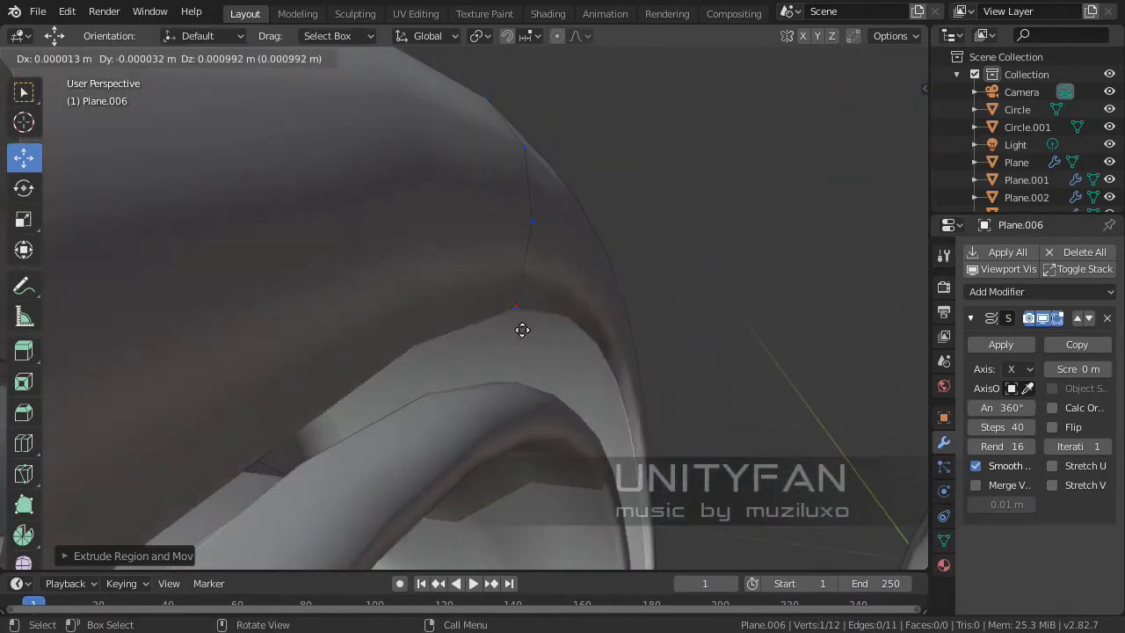
pyautogui.rightClick(505, 354)
pyautogui.moveTo(518, 259); pyautogui.dragTo(519, 366)
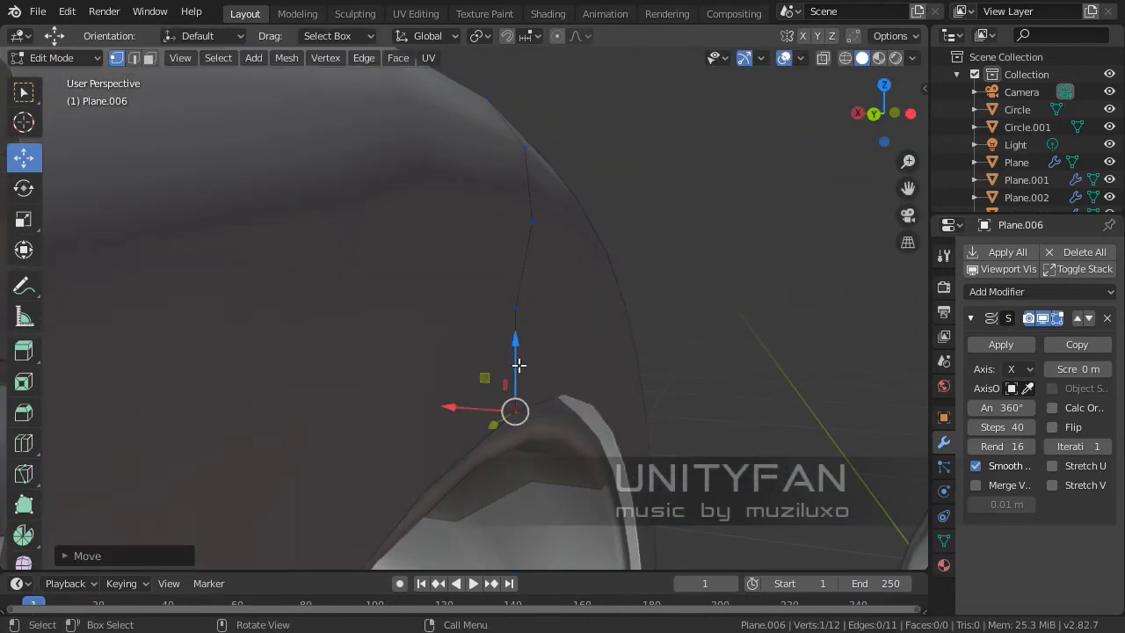
pyautogui.moveTo(456, 405); pyautogui.dragTo(422, 408)
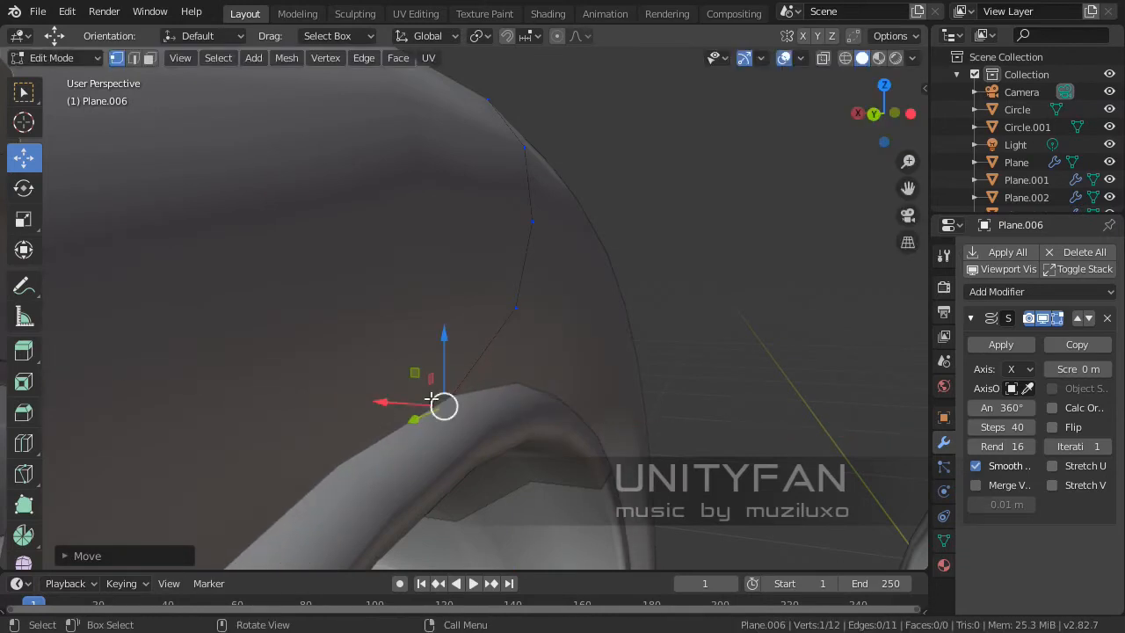
# - Select the five new shoulder and sidewall vertices and shift them together along X
pyautogui.moveTo(431, 406); pyautogui.dragTo(521, 318, button='middle')
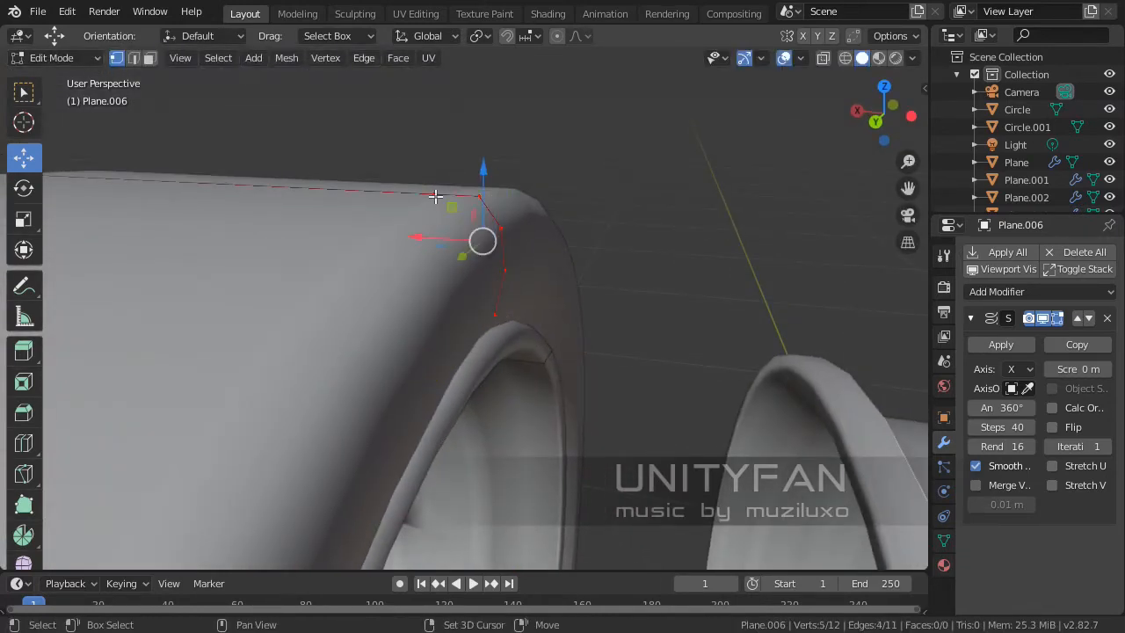
pyautogui.moveTo(435, 195); pyautogui.dragTo(419, 238, button='middle')
pyautogui.moveTo(419, 239); pyautogui.dragTo(380, 250)
pyautogui.moveTo(379, 250); pyautogui.dragTo(460, 287, button='middle')
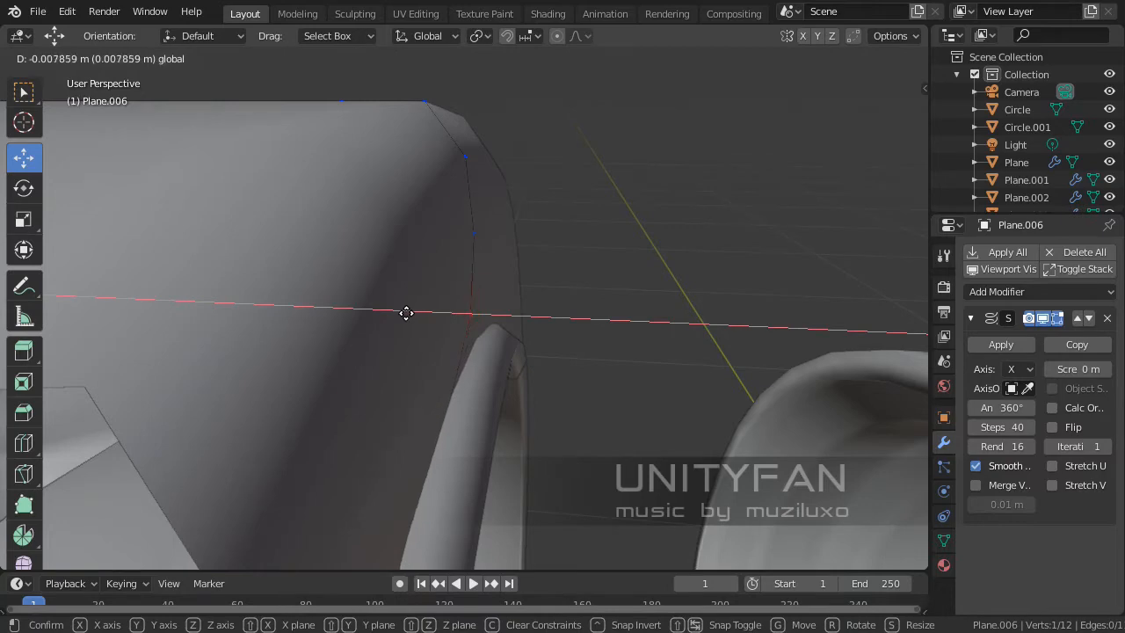
# - Nudge the lower sidewall vertex along X and move the sidewall vertex above it along Z
pyautogui.click(406, 313)
pyautogui.moveTo(406, 313); pyautogui.dragTo(495, 357, button='middle')
pyautogui.moveTo(497, 397); pyautogui.dragTo(582, 334, button='middle')
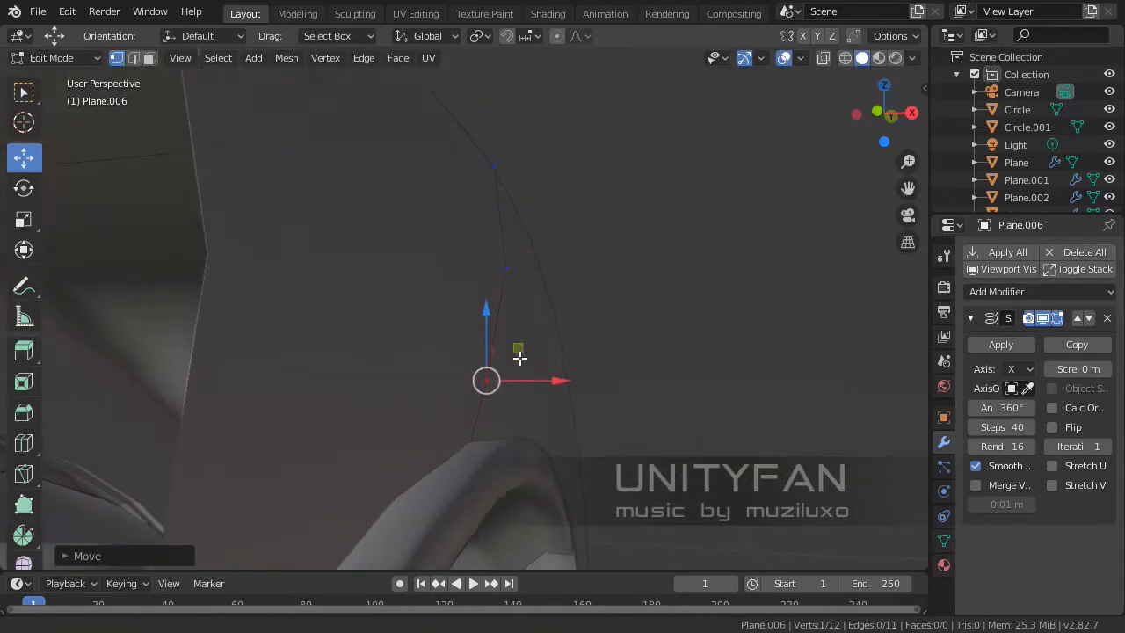
pyautogui.moveTo(520, 357); pyautogui.dragTo(526, 343, button='middle')
pyautogui.click(520, 287)
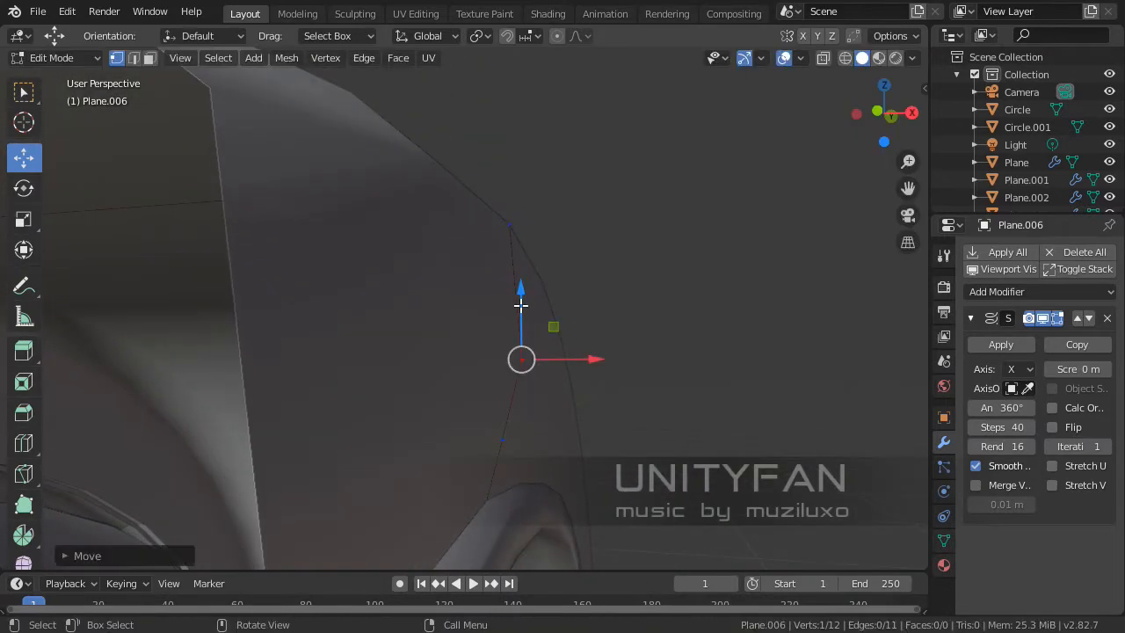
pyautogui.moveTo(520, 287); pyautogui.dragTo(545, 301, button='middle')
pyautogui.press('g')
pyautogui.press('z')
pyautogui.click(541, 388)
# - Select the three sidewall vertices below the tread corner and shift them slightly outward along X
pyautogui.moveTo(540, 388); pyautogui.dragTo(489, 346, button='middle')
pyautogui.scroll(-3, 557, 304)
pyautogui.scroll(5, 603, 322)
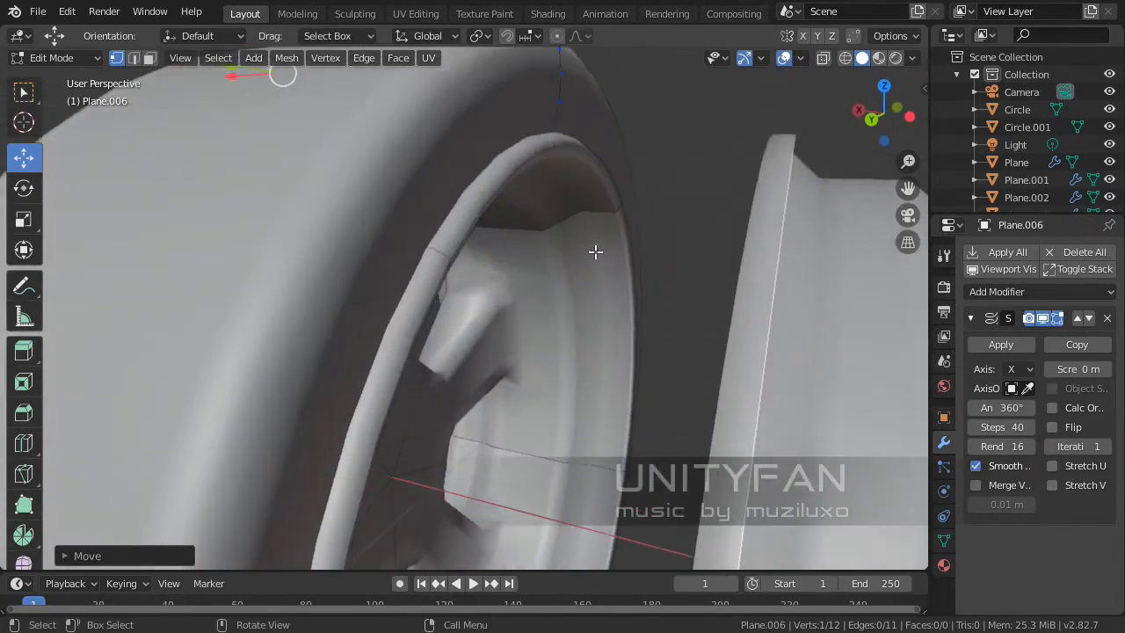
pyautogui.moveTo(595, 252); pyautogui.dragTo(511, 335, button='middle')
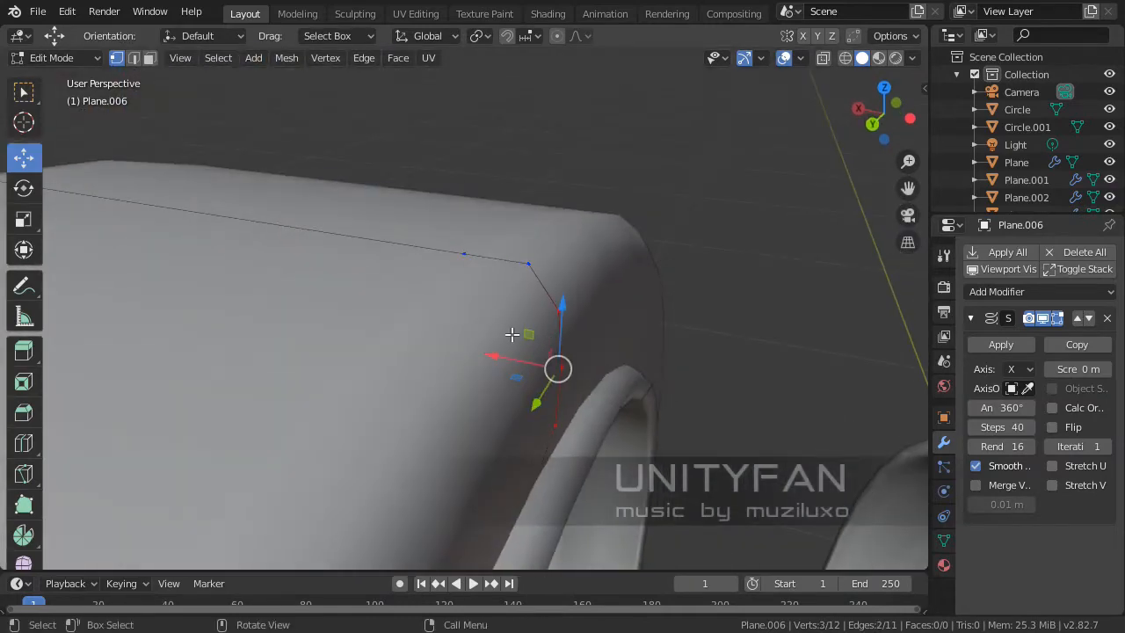
pyautogui.click(492, 362)
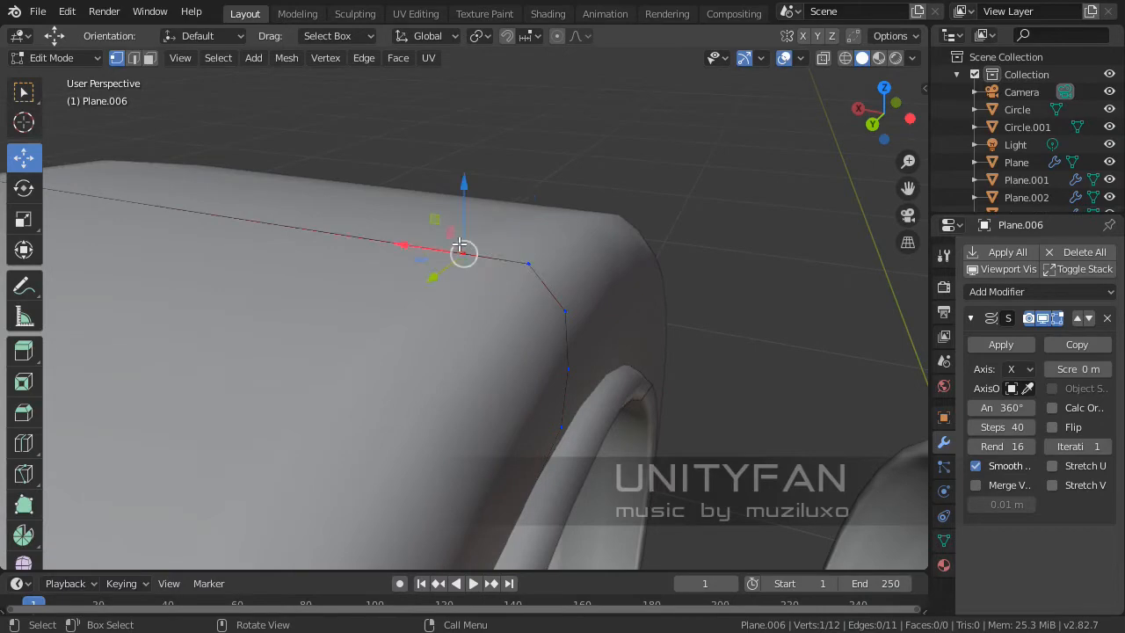
# - Adjust the tread vertices next to both shoulders slightly along X
pyautogui.moveTo(395, 243); pyautogui.dragTo(409, 245)
pyautogui.scroll(-5, 413, 250)
pyautogui.moveTo(466, 329); pyautogui.dragTo(566, 311, button='middle')
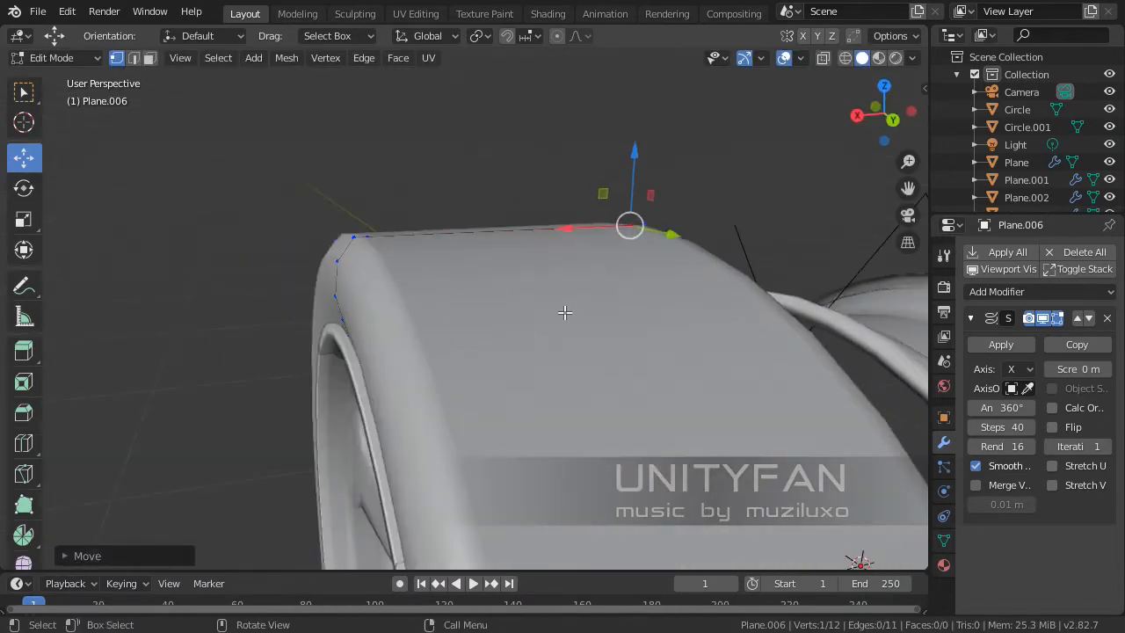
pyautogui.moveTo(437, 356)
pyautogui.keyDown('shift'); pyautogui.mouseDown(button='middle')
pyautogui.moveTo(429, 273)
pyautogui.moveTo(586, 307)
pyautogui.moveTo(528, 364)
pyautogui.moveTo(369, 349)
pyautogui.moveTo(501, 399)
pyautogui.moveTo(351, 340)
pyautogui.moveTo(437, 370)
pyautogui.mouseUp(button='middle'); pyautogui.keyUp('shift')
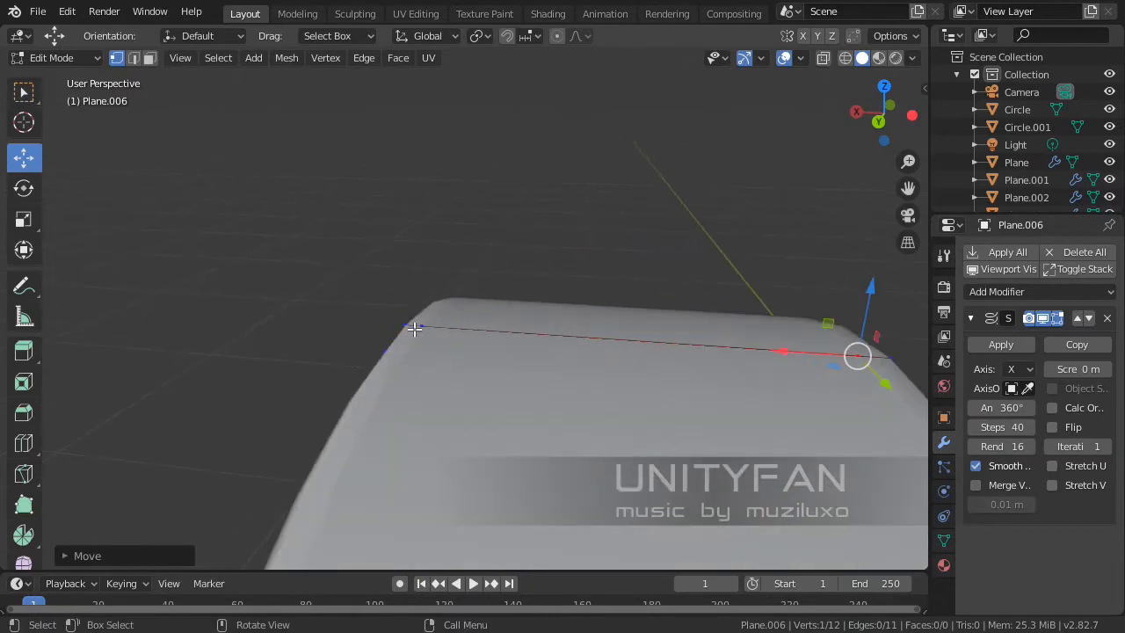
pyautogui.moveTo(369, 325); pyautogui.dragTo(384, 326)
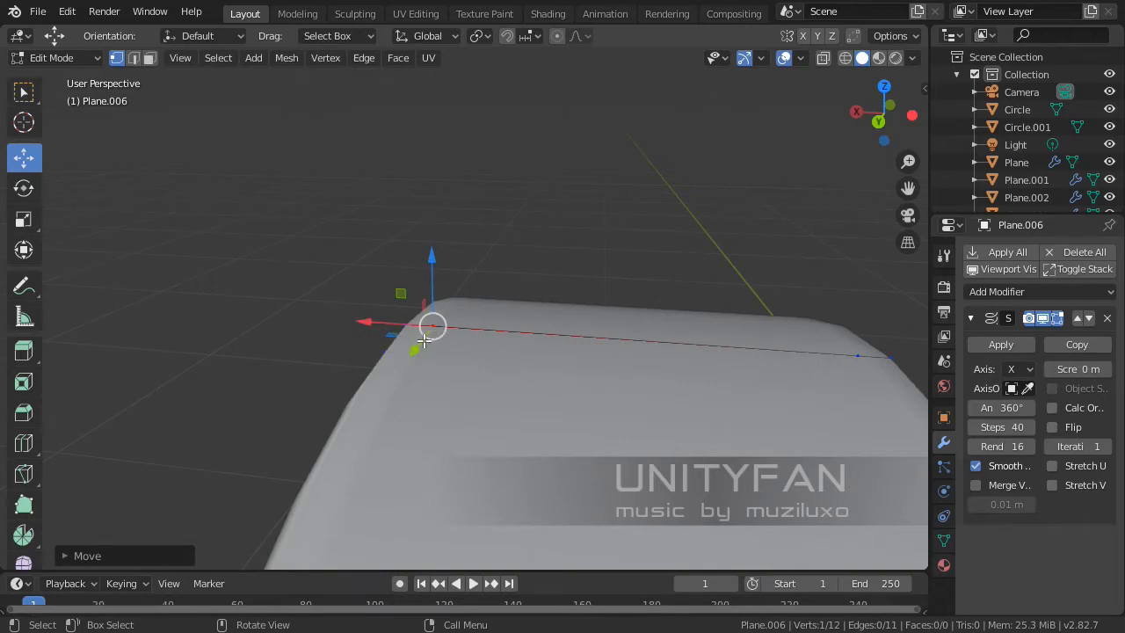
pyautogui.moveTo(435, 377); pyautogui.dragTo(541, 301, button='middle')
# - Leave the tyre's Edit Mode and open the spoke object Plane.001 for mesh editing
pyautogui.press('Tab')
pyautogui.click(797, 297)
pyautogui.click(555, 277)
pyautogui.press('Tab')
pyautogui.moveTo(580, 352); pyautogui.dragTo(539, 390, button='middle')
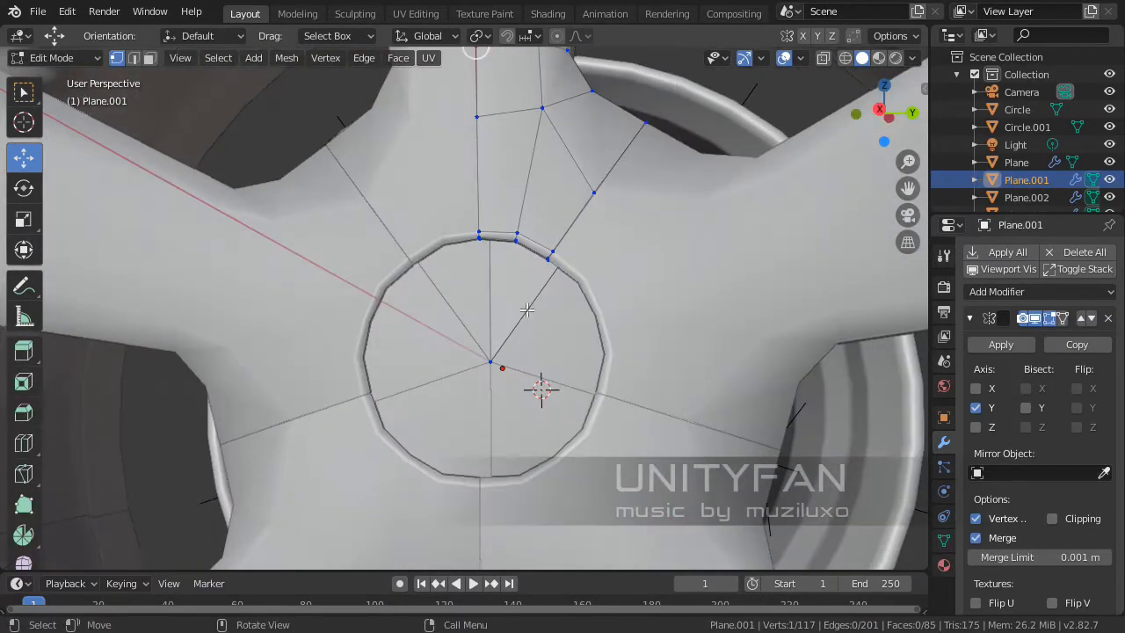
# - Raise the outer hub-ring vertex on the spoke's centreline slightly along Z
pyautogui.scroll(5, 515, 338)
pyautogui.moveTo(516, 338); pyautogui.dragTo(488, 295, button='middle')
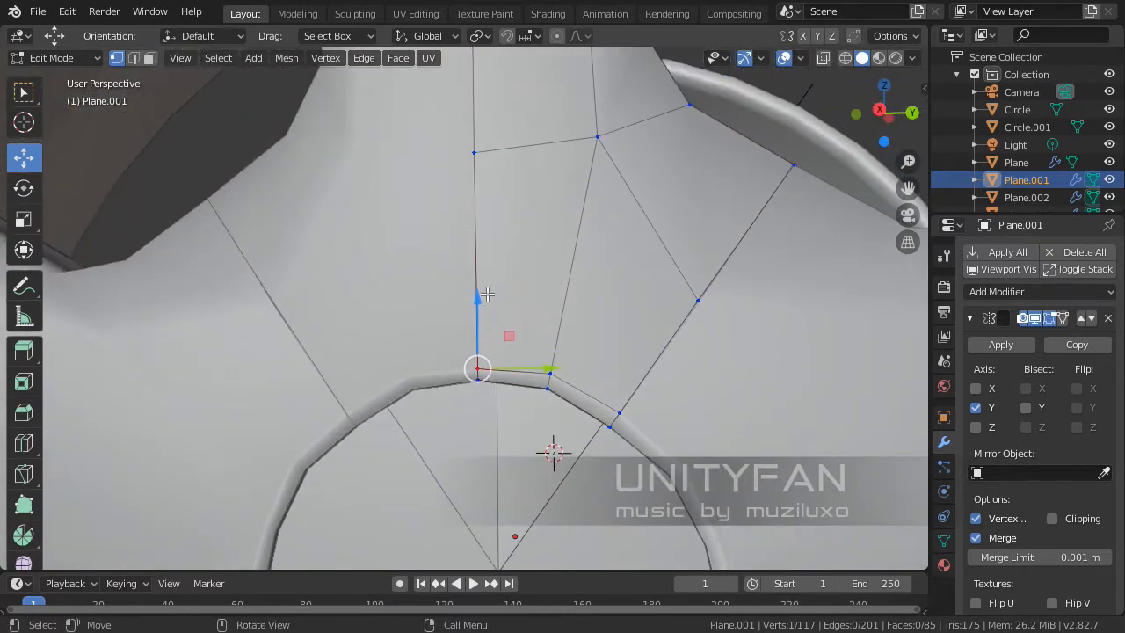
pyautogui.moveTo(476, 286); pyautogui.dragTo(476, 284)
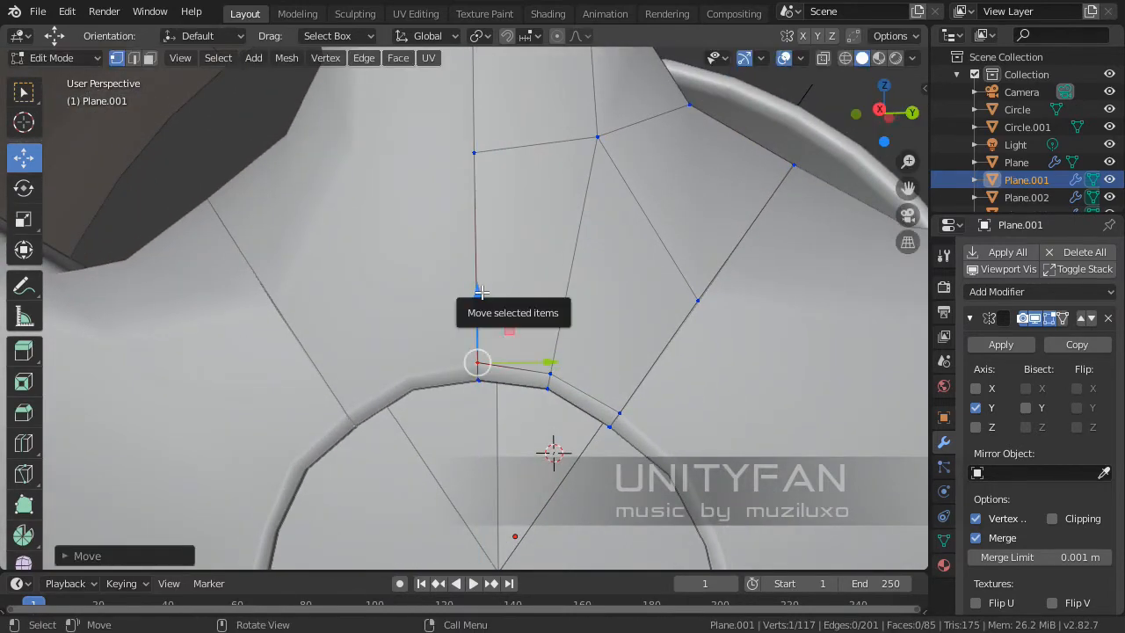
# - In right orthographic view, shift the outer hub-ring vertex beside the spoke's centreline slightly outward along Y
pyautogui.moveTo(481, 292); pyautogui.dragTo(599, 331, button='middle')
pyautogui.scroll(-2, 461, 343)
pyautogui.scroll(1, 598, 331)
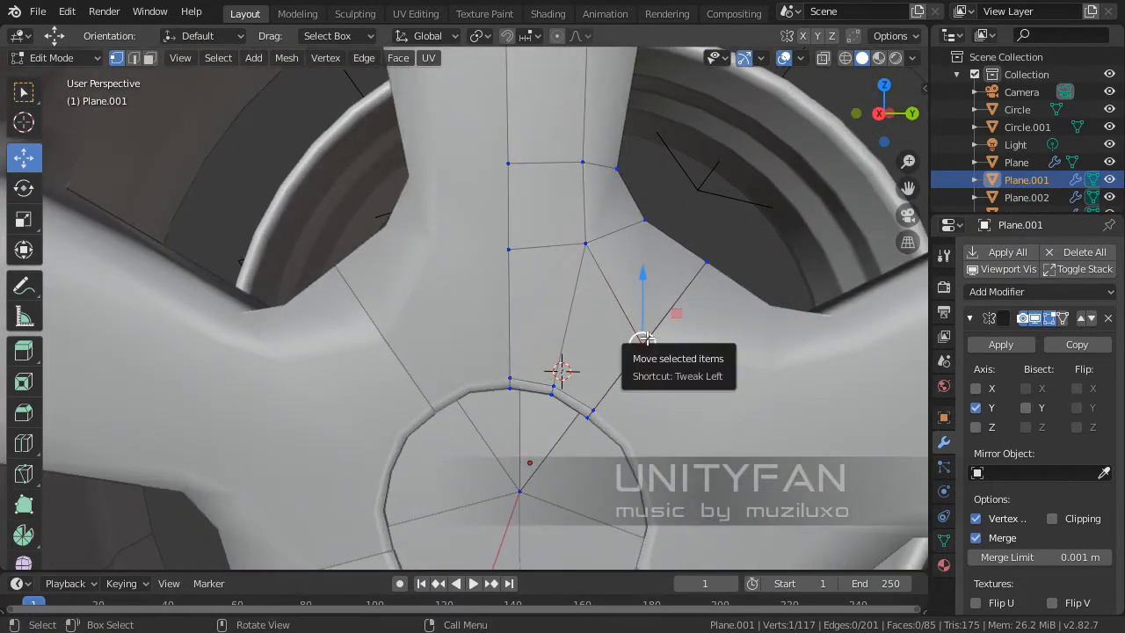
pyautogui.press('KP_3')
pyautogui.scroll(7, 654, 338)
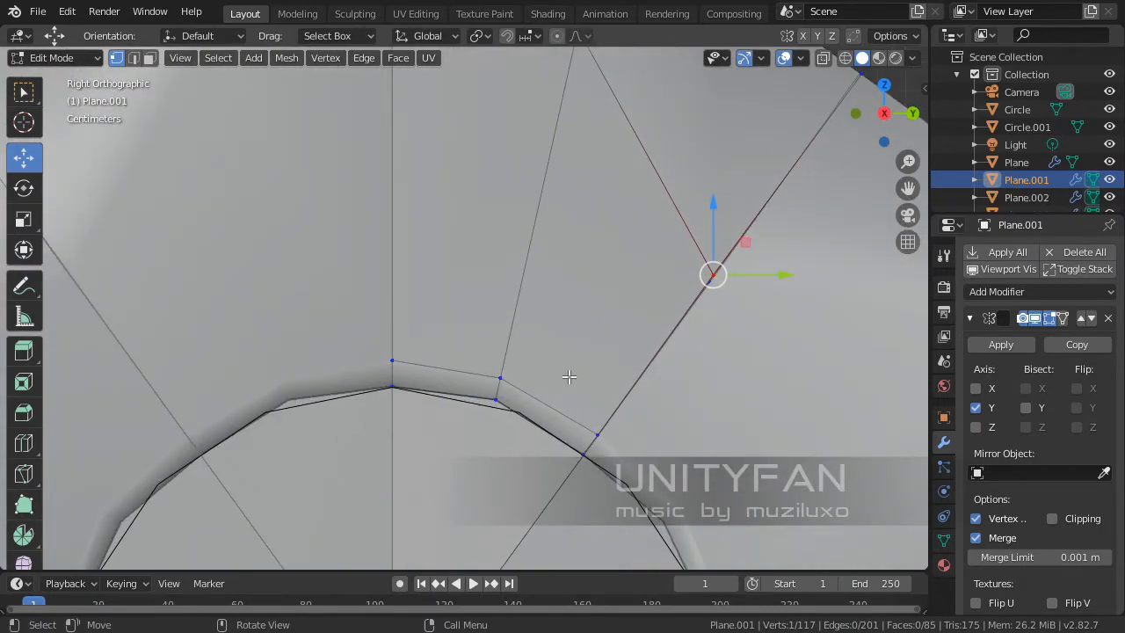
pyautogui.keyDown('shift'); pyautogui.moveTo(569, 377); pyautogui.dragTo(597, 326, button='middle'); pyautogui.keyUp('shift')
pyautogui.scroll(2, 599, 330)
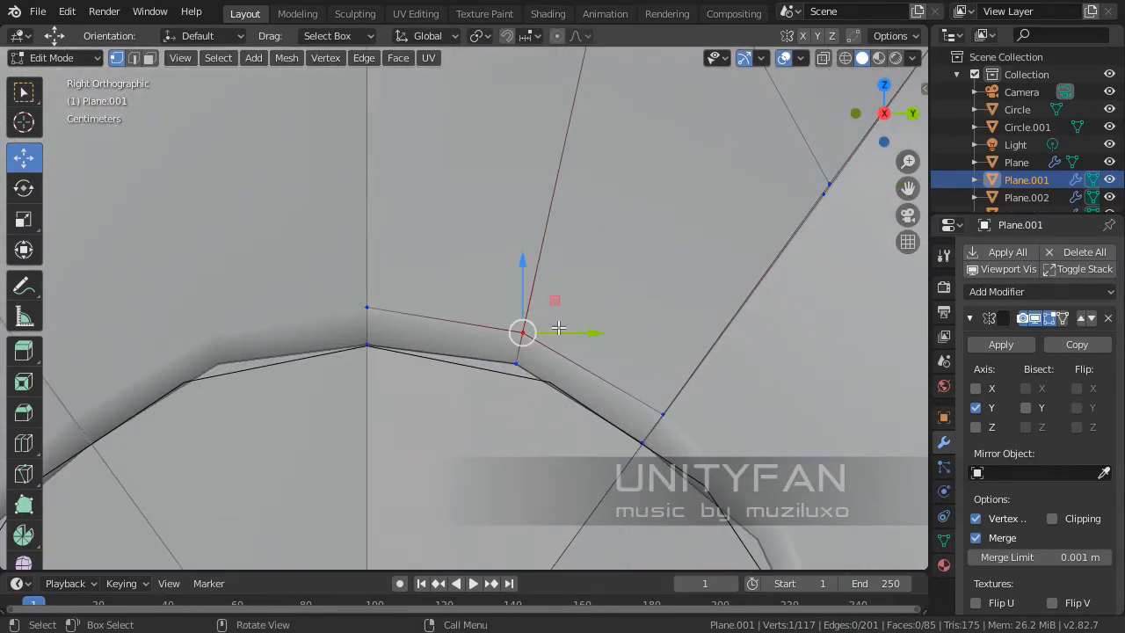
pyautogui.moveTo(564, 332); pyautogui.dragTo(572, 330)
# - Move the middle vertex on the spoke's diagonal boundary edge about 0.03 m away from the hub in the YZ plane
pyautogui.scroll(-3, 588, 324)
pyautogui.keyDown('shift'); pyautogui.moveTo(644, 308); pyautogui.dragTo(555, 412, button='middle'); pyautogui.keyUp('shift')
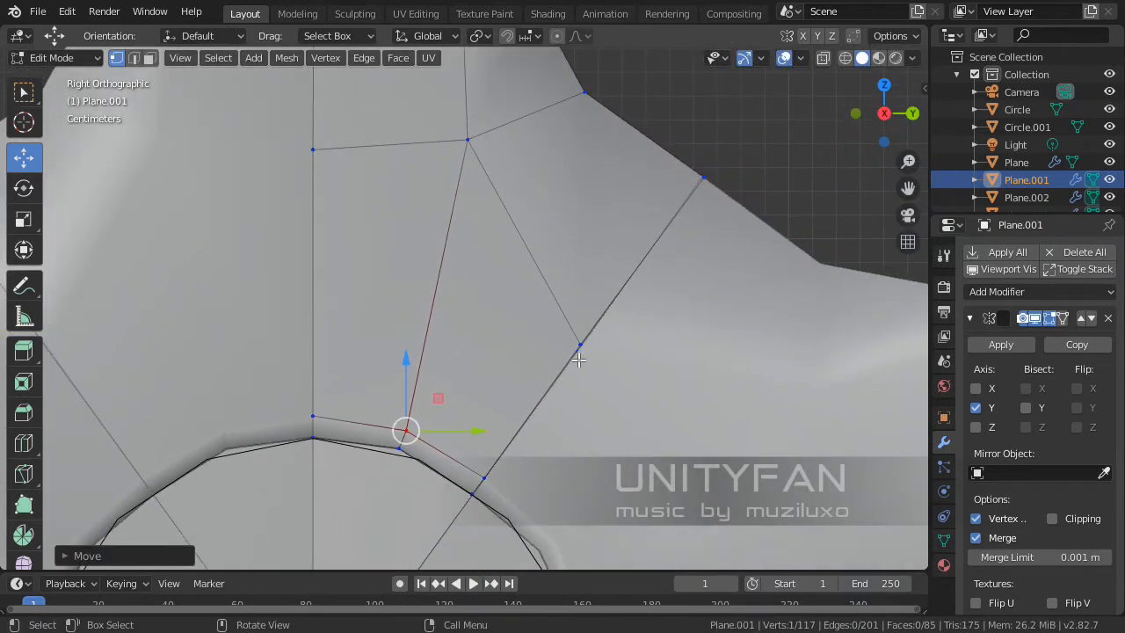
pyautogui.scroll(1, 586, 349)
pyautogui.moveTo(636, 320); pyautogui.dragTo(659, 305)
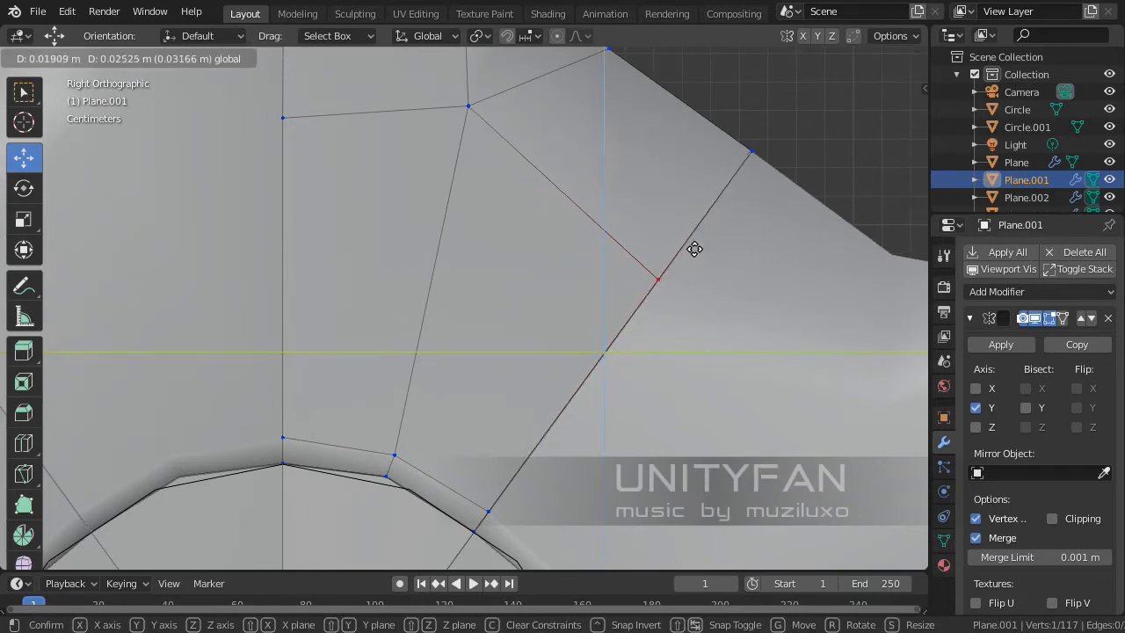
pyautogui.moveTo(694, 248); pyautogui.dragTo(692, 247)
pyautogui.scroll(-7, 691, 256)
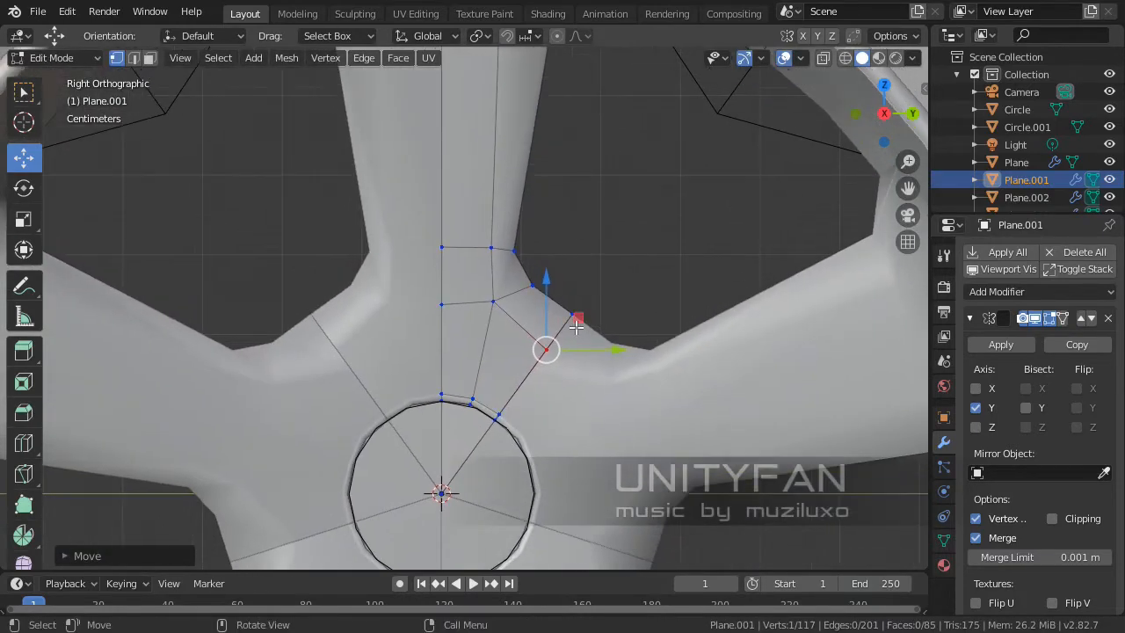
pyautogui.scroll(6, 576, 326)
pyautogui.scroll(-5, 612, 335)
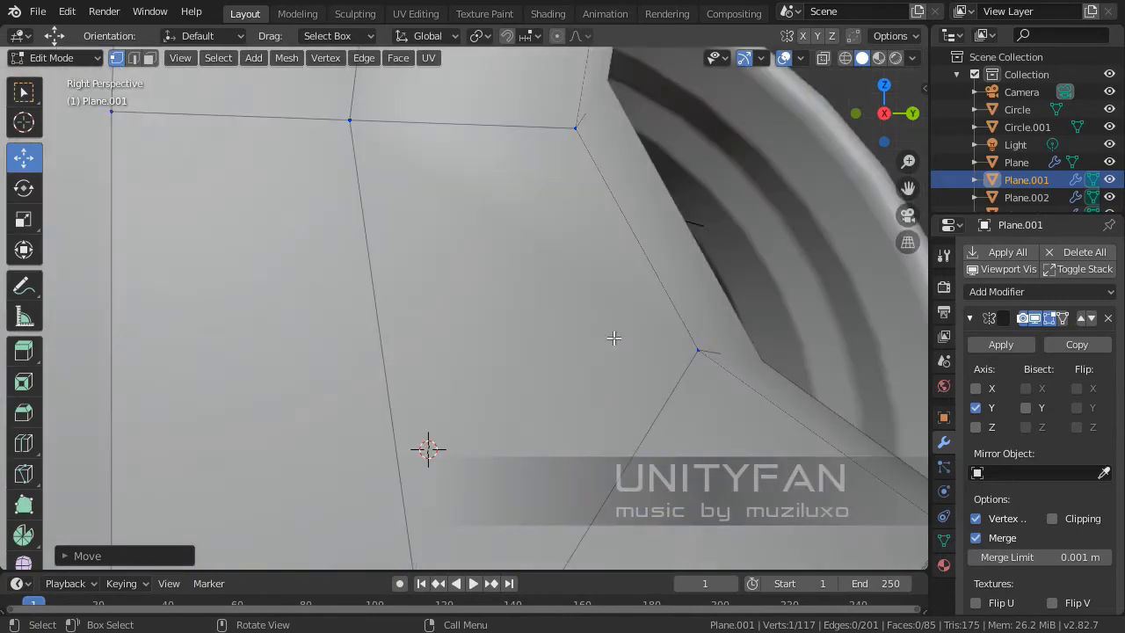
# - Leave Edit Mode and examine the shading of the spokes and hub from several angles
pyautogui.moveTo(612, 334); pyautogui.dragTo(748, 442, button='middle')
pyautogui.scroll(4, 516, 341)
pyautogui.press('Tab')
pyautogui.scroll(-4, 555, 344)
pyautogui.scroll(2, 528, 453)
pyautogui.scroll(2, 528, 463)
pyautogui.scroll(-4, 496, 352)
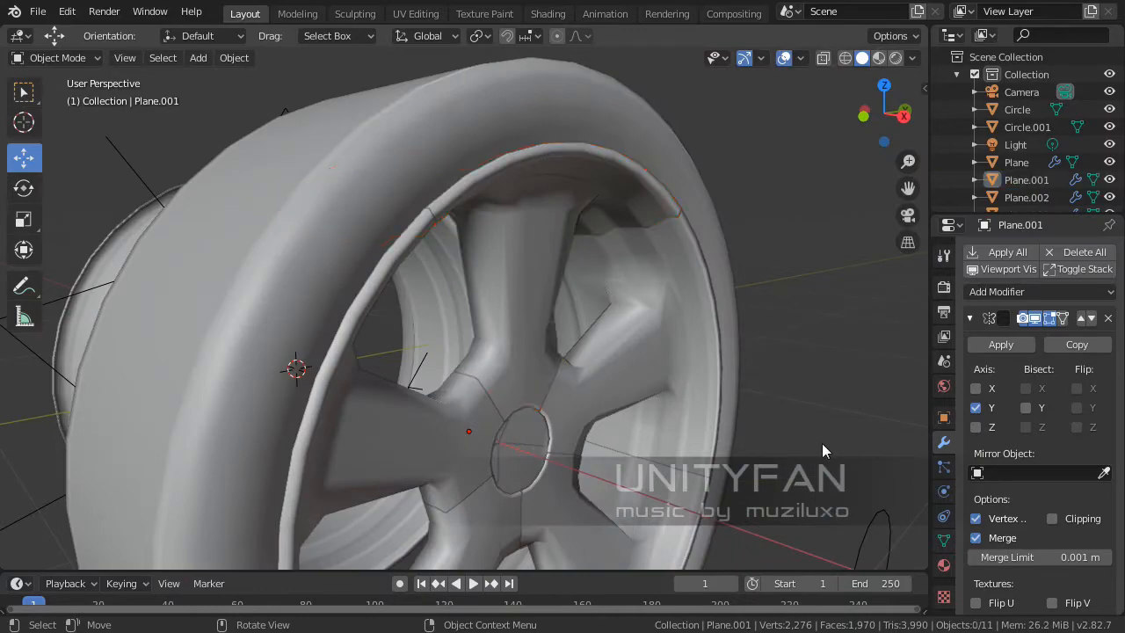
pyautogui.moveTo(822, 443); pyautogui.dragTo(489, 348, button='middle')
pyautogui.scroll(4, 450, 325)
pyautogui.scroll(3, 490, 327)
# - Reopen the spoke mesh, select the three innermost hub-ring edge vertices and shift them slightly along X
pyautogui.press('Tab')
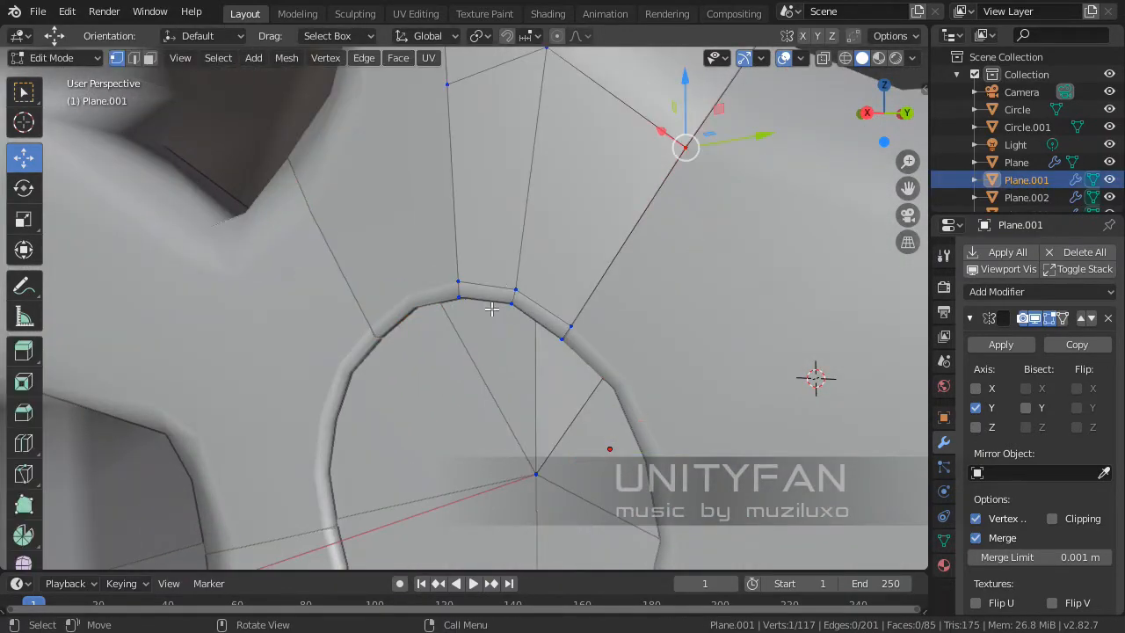
pyautogui.moveTo(499, 286); pyautogui.dragTo(519, 338, button='middle')
pyautogui.scroll(4, 553, 262)
pyautogui.moveTo(518, 338); pyautogui.dragTo(638, 351, button='middle')
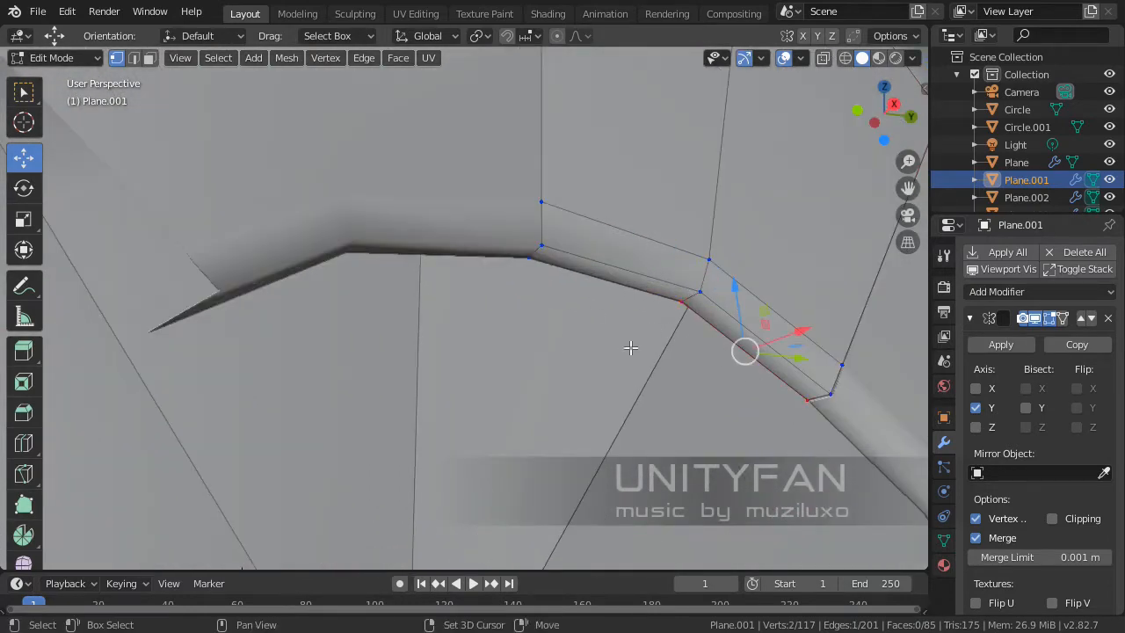
pyautogui.keyDown('shift'); pyautogui.moveTo(537, 268); pyautogui.dragTo(742, 367, button='middle'); pyautogui.keyUp('shift')
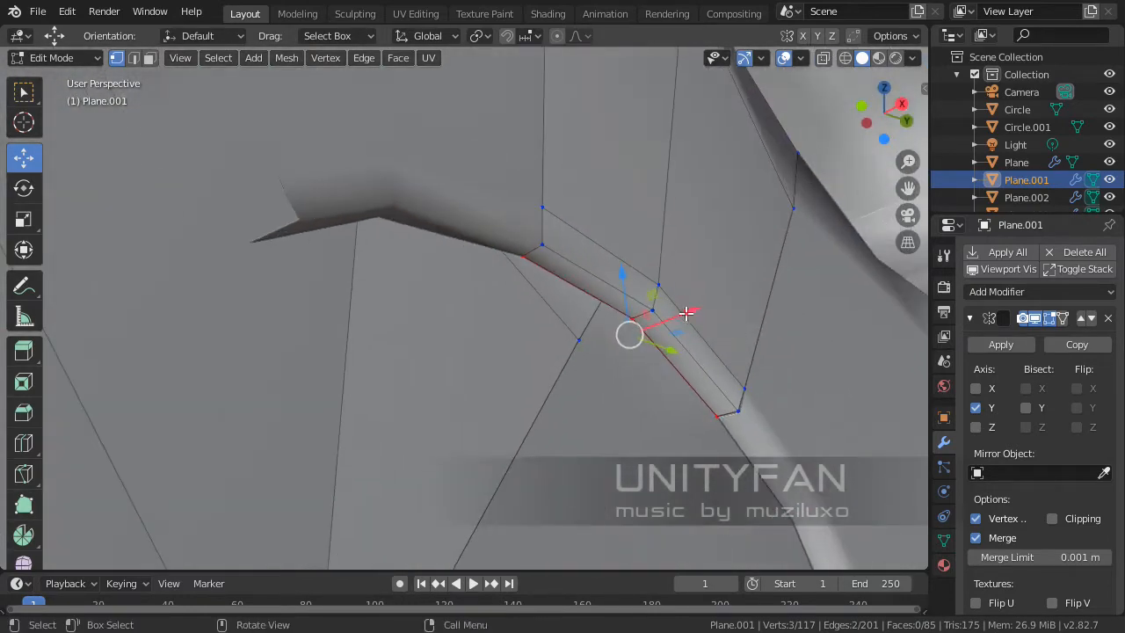
pyautogui.click(652, 320)
pyautogui.scroll(-4, 658, 327)
pyautogui.moveTo(659, 326); pyautogui.dragTo(523, 392, button='middle')
# - Return to Object Mode and examine the whole wheel and the back of its spokes around the hub
pyautogui.press('Tab')
pyautogui.scroll(-6, 649, 457)
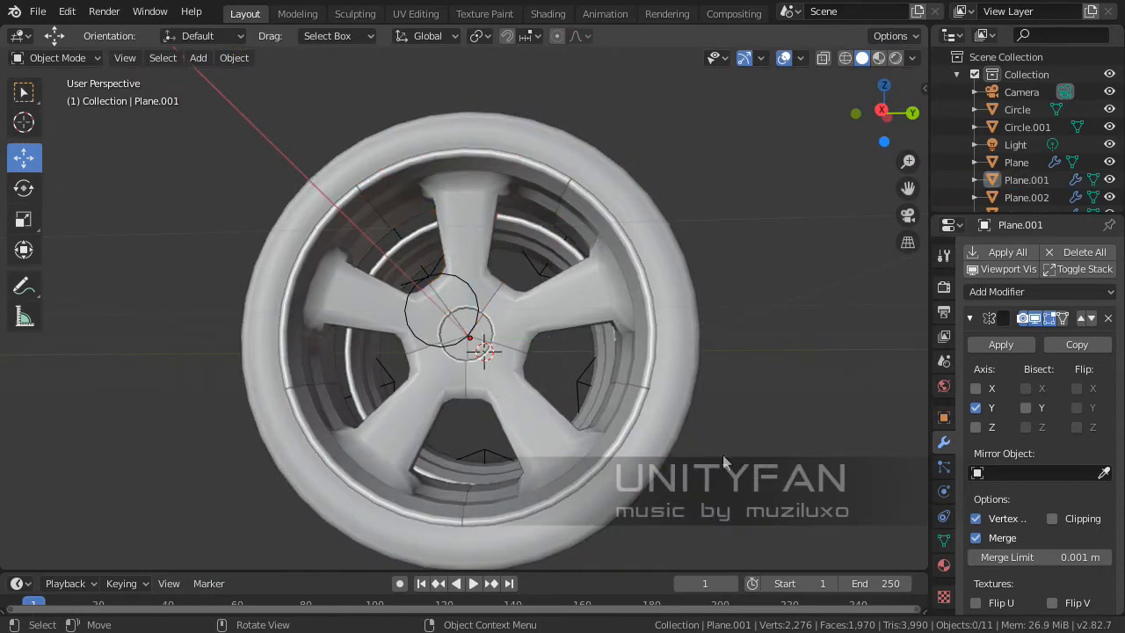
pyautogui.moveTo(723, 461); pyautogui.dragTo(477, 336, button='middle')
pyautogui.scroll(5, 421, 377)
pyautogui.scroll(-6, 488, 389)
pyautogui.scroll(3, 472, 359)
pyautogui.scroll(-4, 654, 403)
pyautogui.scroll(3, 607, 375)
pyautogui.scroll(3, 540, 356)
pyautogui.scroll(3, 426, 336)
pyautogui.scroll(2, 485, 331)
pyautogui.scroll(2, 426, 299)
# - Open the spoke mesh for editing and knife-cut a new edge across the spoke's rear base, from the diagonal boundary to the centreline
pyautogui.click(433, 294)
pyautogui.press('Tab')
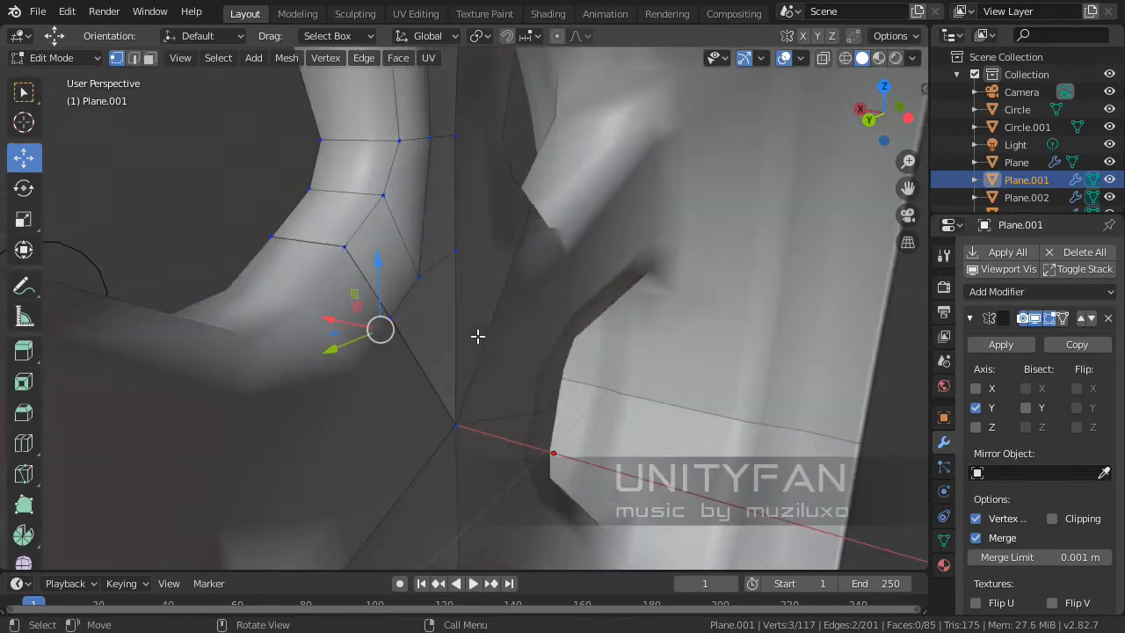
pyautogui.moveTo(219, 86); pyautogui.dragTo(366, 189, button='middle')
pyautogui.scroll(1, 422, 260)
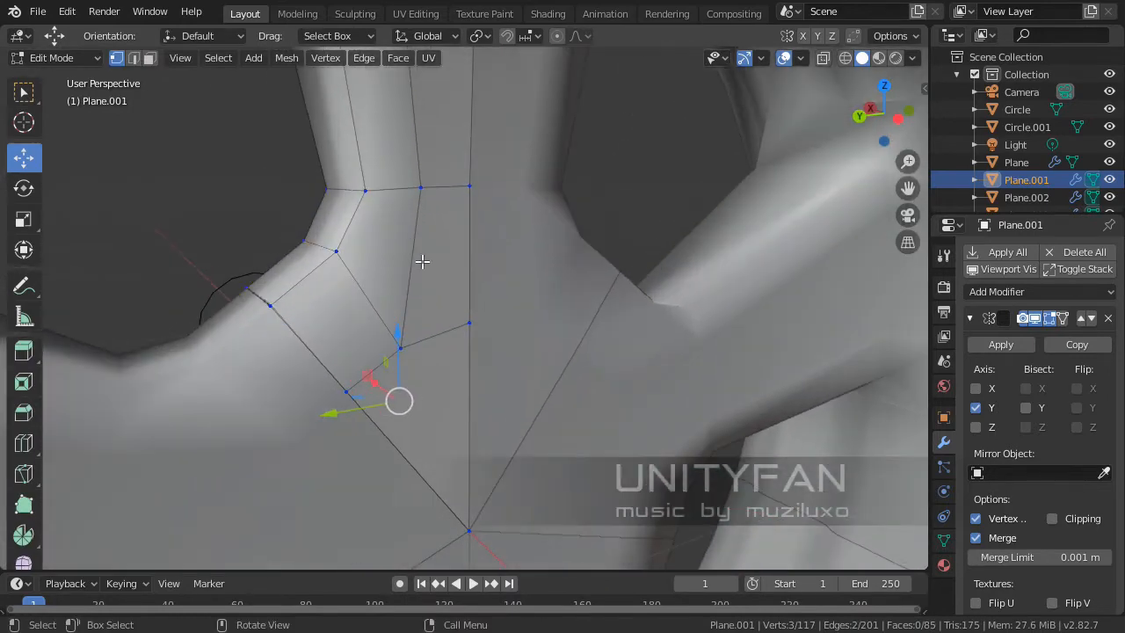
pyautogui.press('k')
pyautogui.click(307, 349)
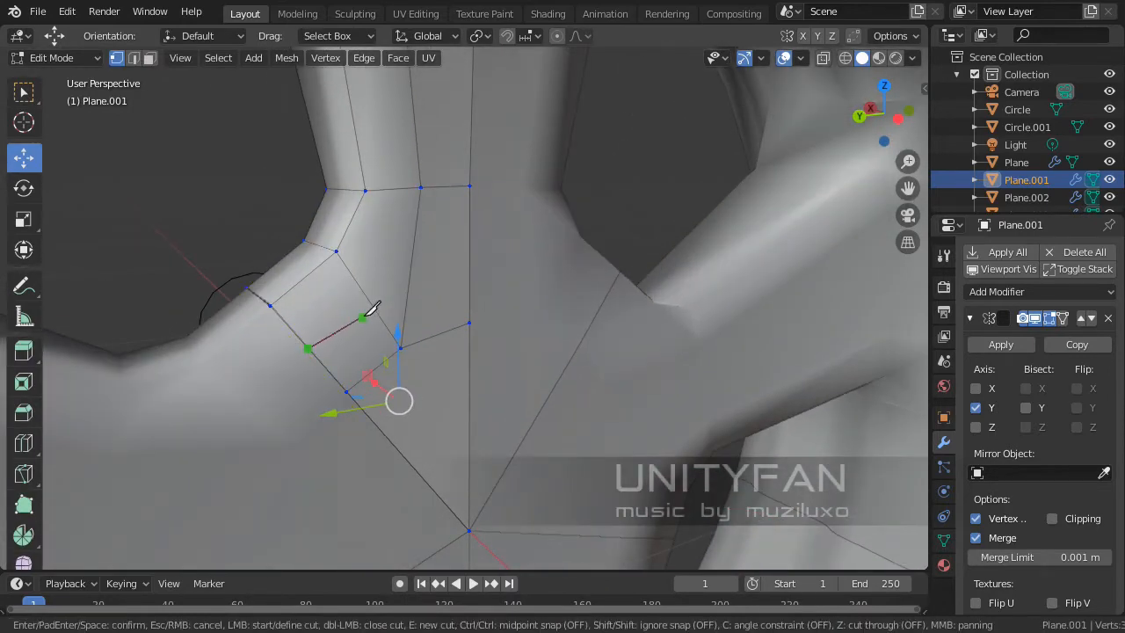
pyautogui.click(408, 292)
pyautogui.click(470, 278)
pyautogui.press('Return')
# - Merge the two middle vertices of the new cut at the last selected one
pyautogui.click(408, 291)
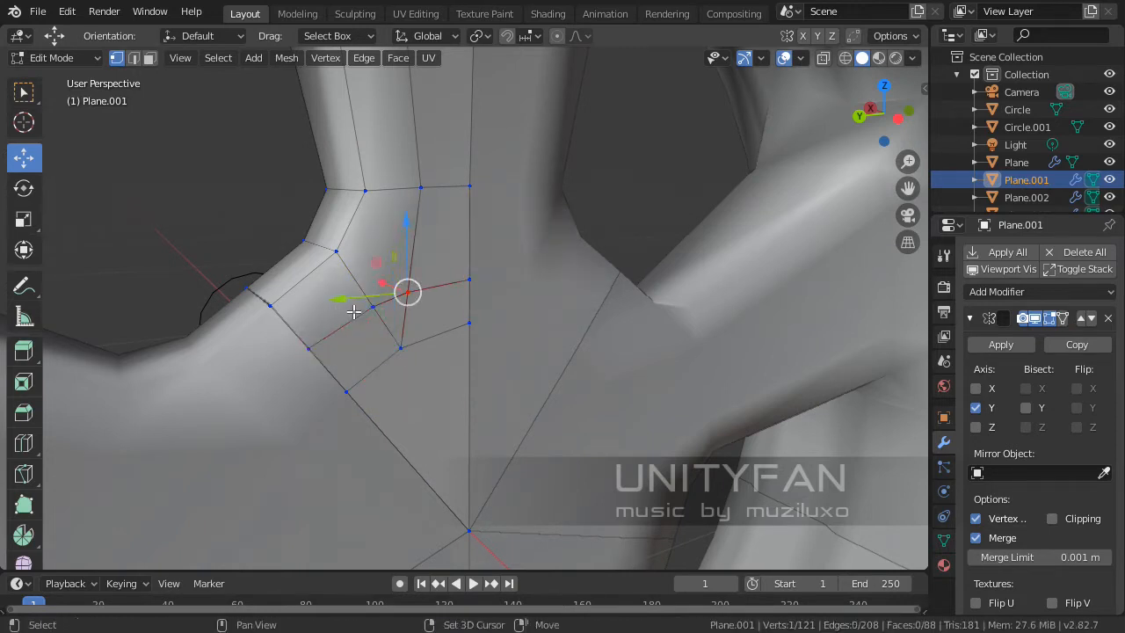
pyautogui.keyDown('shift'); pyautogui.click(373, 306); pyautogui.keyUp('shift')
pyautogui.press('m')
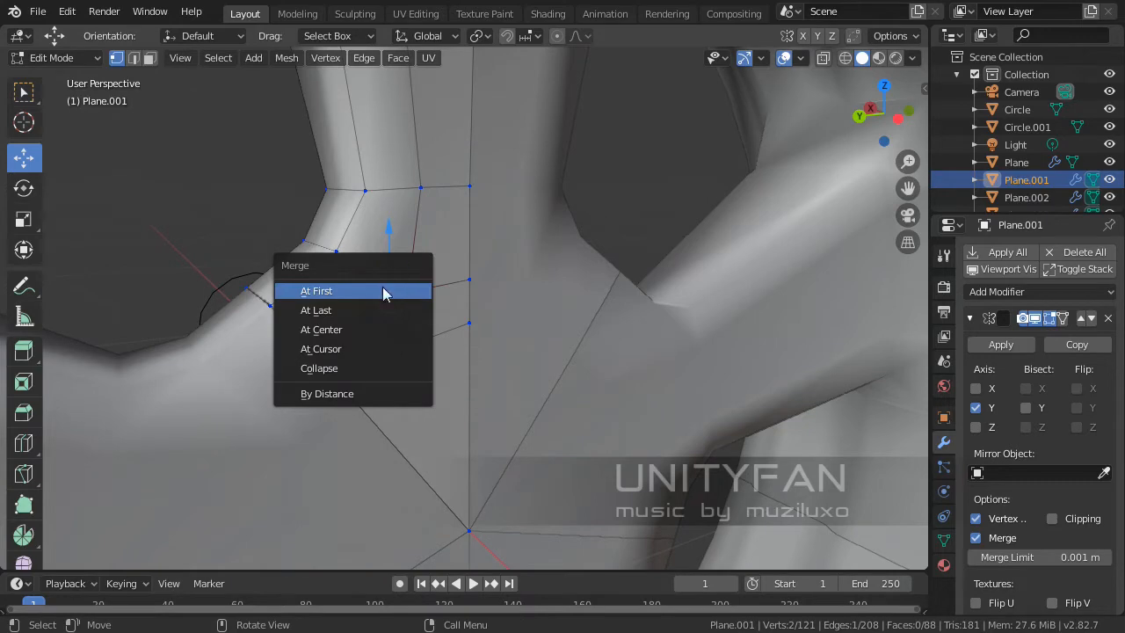
pyautogui.click(366, 309)
# - Raise the new cut's centreline vertex slightly along Z on the spoke's rear side
pyautogui.moveTo(367, 310); pyautogui.dragTo(517, 274, button='middle')
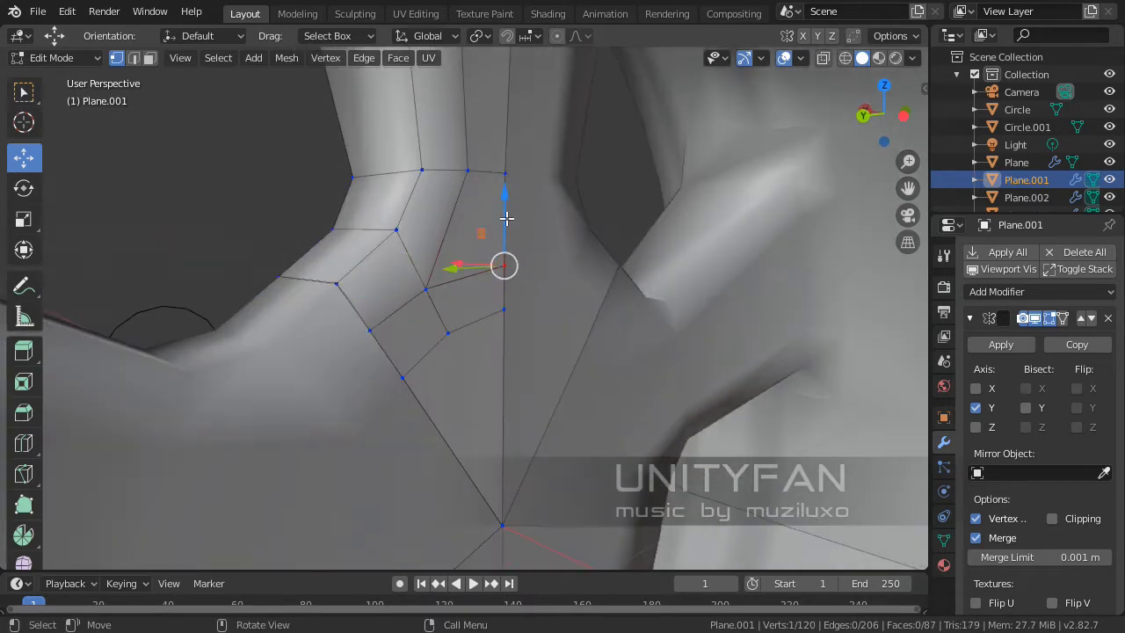
pyautogui.moveTo(506, 218); pyautogui.dragTo(504, 211)
pyautogui.moveTo(504, 211); pyautogui.dragTo(505, 334, button='middle')
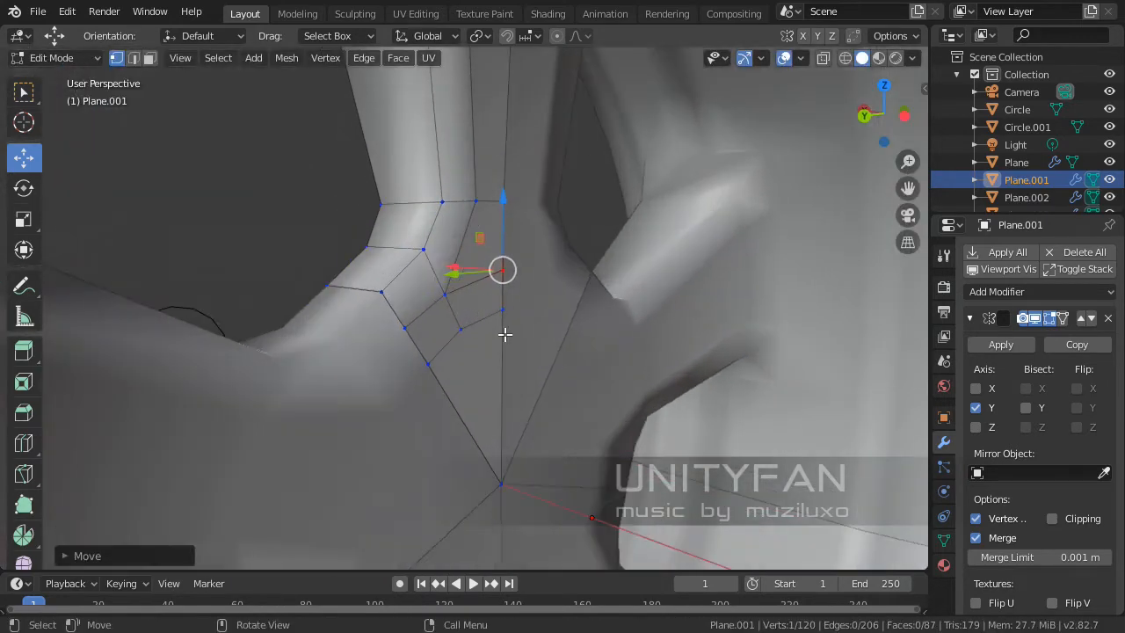
# - Select the four corner vertices of the rear face at the hub centre, shift them along X and leave Edit Mode
pyautogui.keyDown('shift'); pyautogui.click(460, 327); pyautogui.keyUp('shift')
pyautogui.keyDown('shift'); pyautogui.click(427, 362); pyautogui.keyUp('shift')
pyautogui.keyDown('shift'); pyautogui.click(500, 483); pyautogui.keyUp('shift')
pyautogui.moveTo(421, 394); pyautogui.dragTo(456, 384, button='middle')
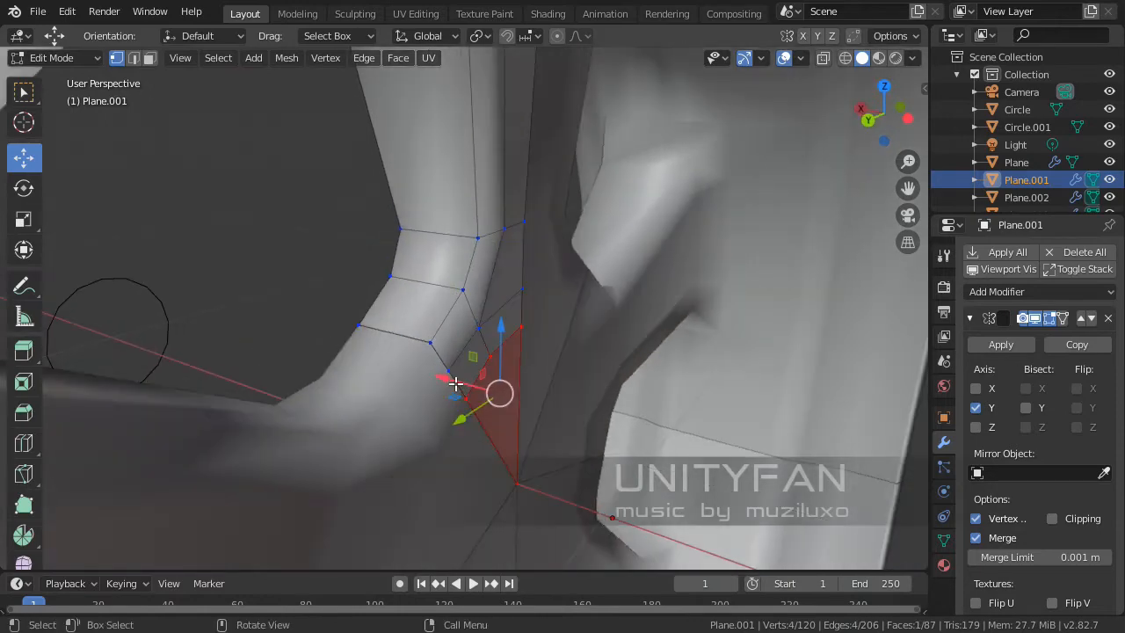
pyautogui.press('g')
pyautogui.click(510, 401)
pyautogui.press('Tab')
pyautogui.scroll(-5, 364, 335)
pyautogui.moveTo(364, 335); pyautogui.dragTo(686, 393, button='middle')
pyautogui.scroll(-5, 536, 341)
pyautogui.click(686, 393)
pyautogui.press('Tab')
pyautogui.press('Tab')
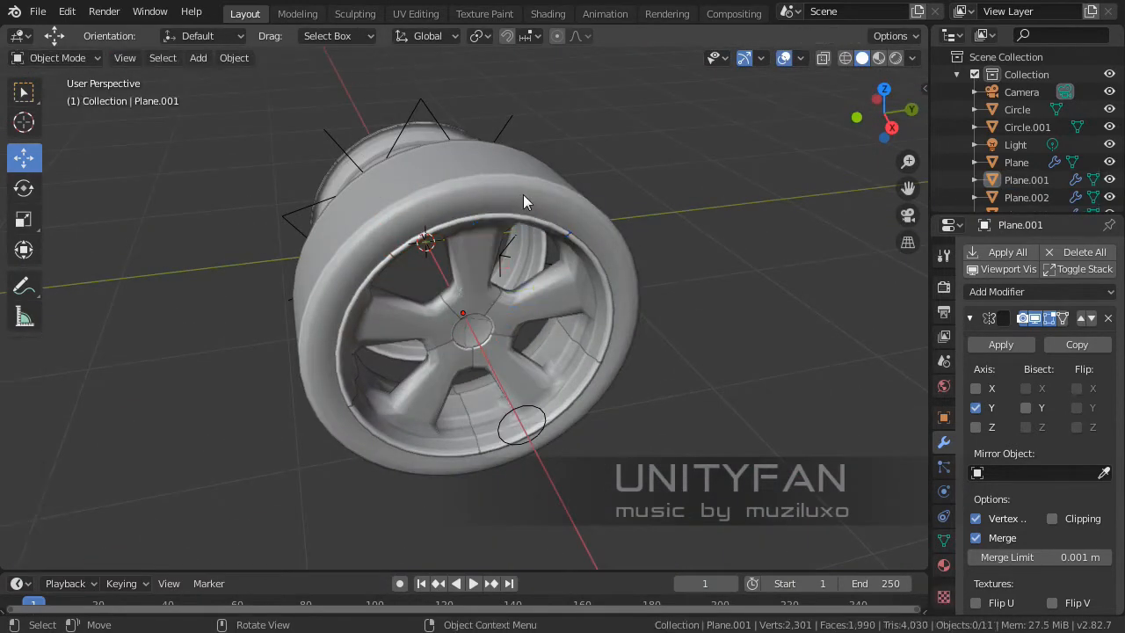
# - Duplicate the tyre and move the copy along X to the far side of the separate rim
pyautogui.click(523, 201)
pyautogui.moveTo(523, 201); pyautogui.dragTo(451, 293, button='middle')
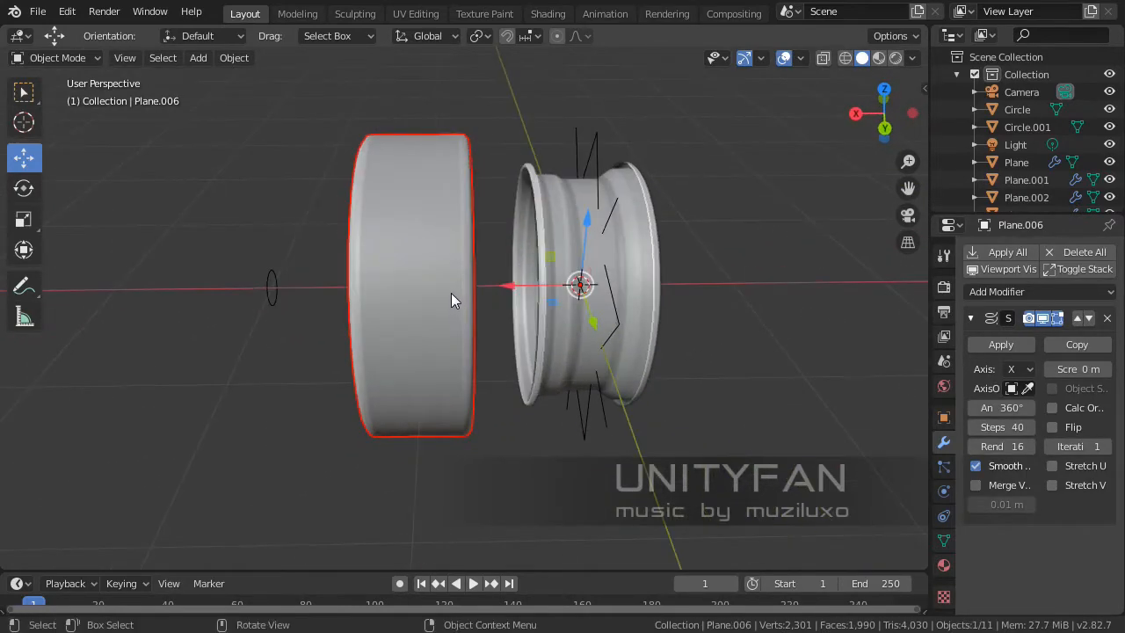
pyautogui.hotkey('shift', 'd')
pyautogui.press('Escape')
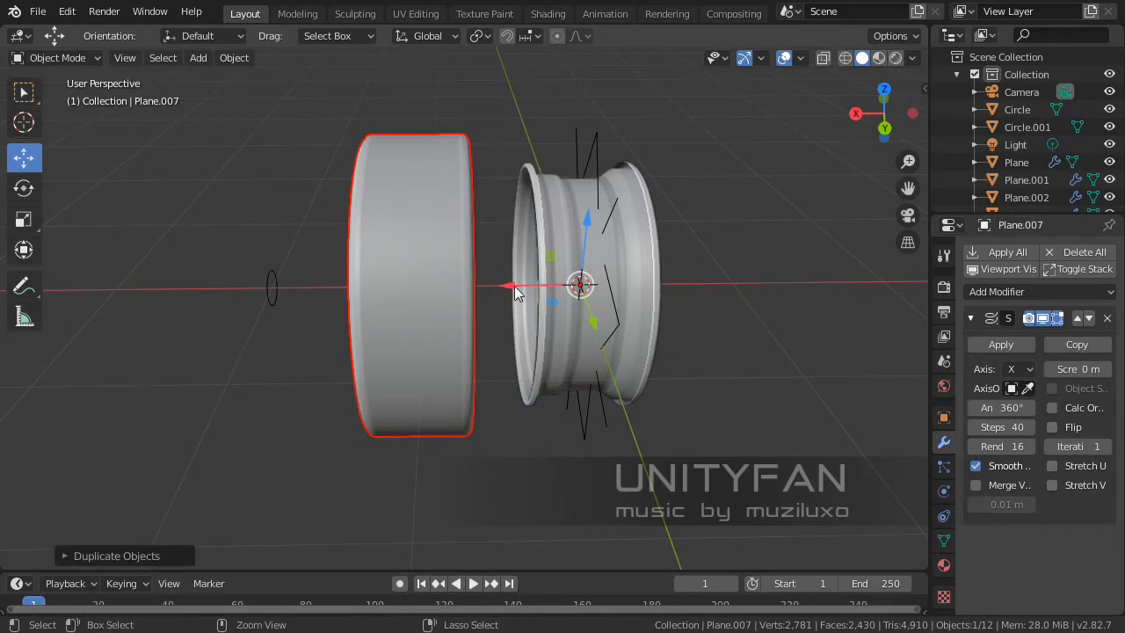
pyautogui.press('g')
pyautogui.press('x')
pyautogui.click(763, 278)
# - Select the original tyre and examine its tread surface and shoulder profile up close from several angles
pyautogui.moveTo(542, 306); pyautogui.dragTo(565, 343, button='middle')
pyautogui.scroll(3, 617, 244)
pyautogui.click(341, 178)
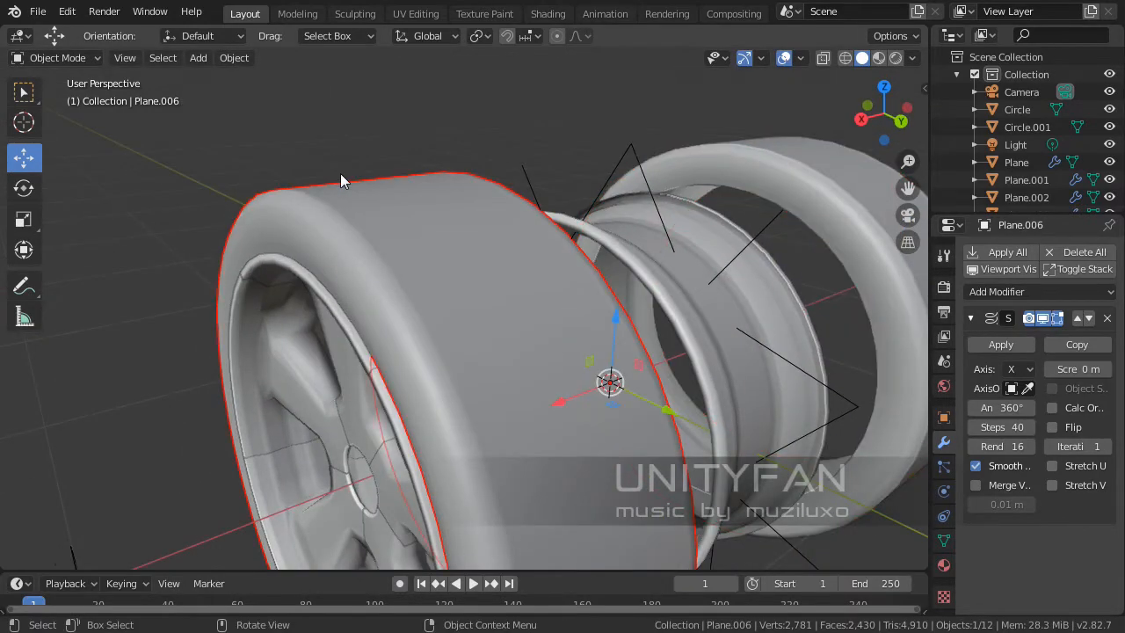
pyautogui.moveTo(350, 162); pyautogui.dragTo(547, 337, button='middle')
pyautogui.scroll(3, 543, 296)
pyautogui.moveTo(358, 262); pyautogui.dragTo(553, 326, button='middle')
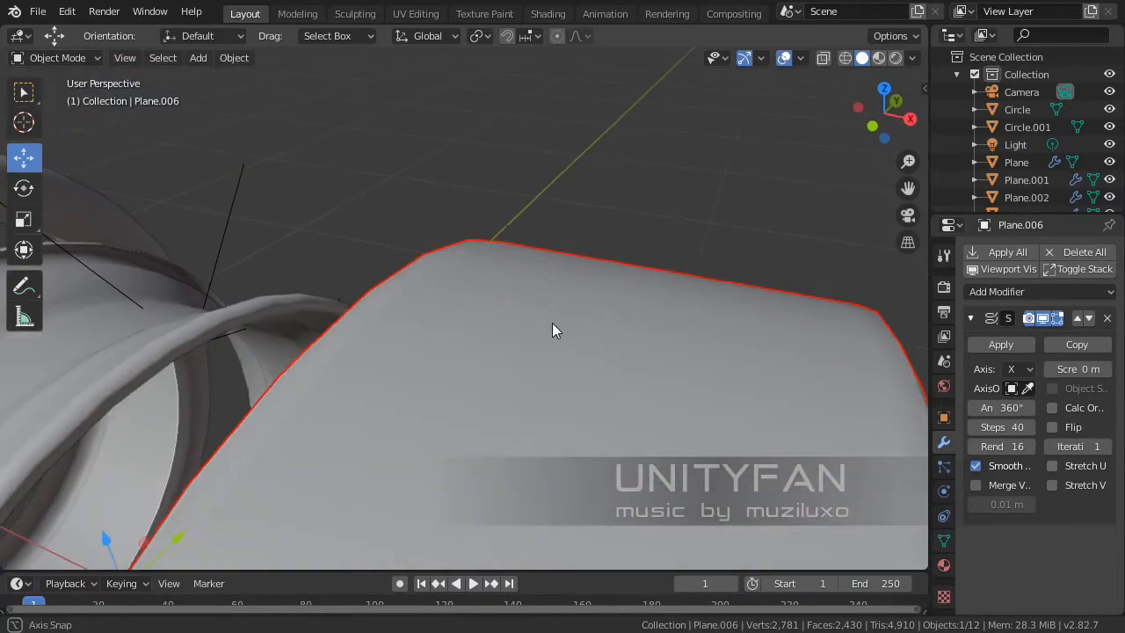
pyautogui.moveTo(618, 343); pyautogui.dragTo(413, 271, button='middle')
pyautogui.scroll(3, 352, 240)
pyautogui.moveTo(444, 235); pyautogui.dragTo(304, 251, button='middle')
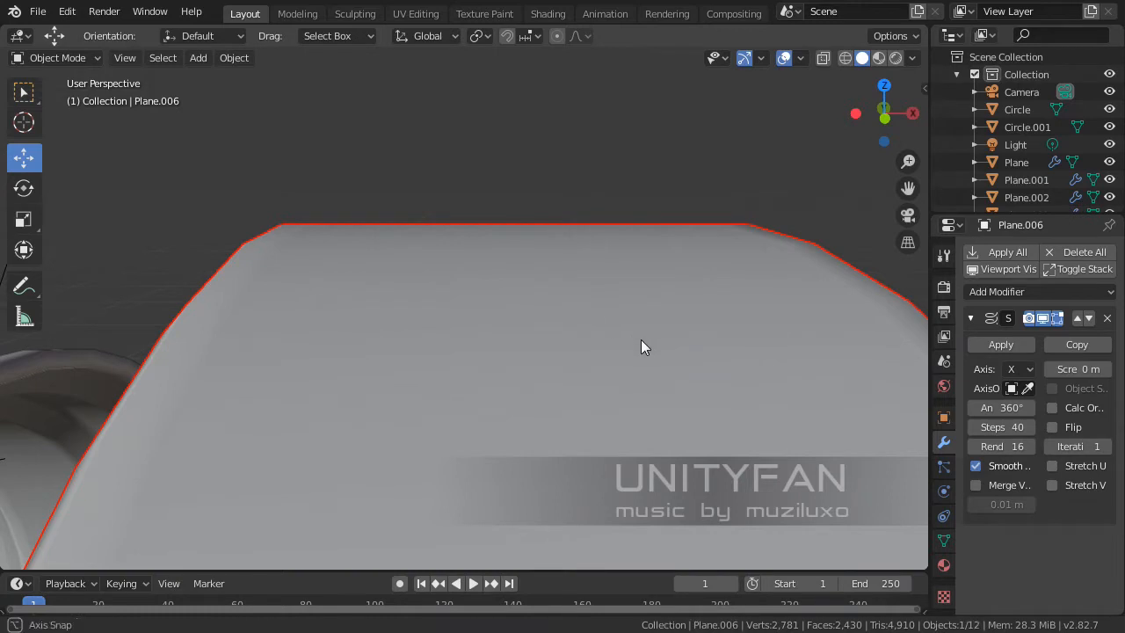
pyautogui.moveTo(645, 343); pyautogui.dragTo(312, 227, button='middle')
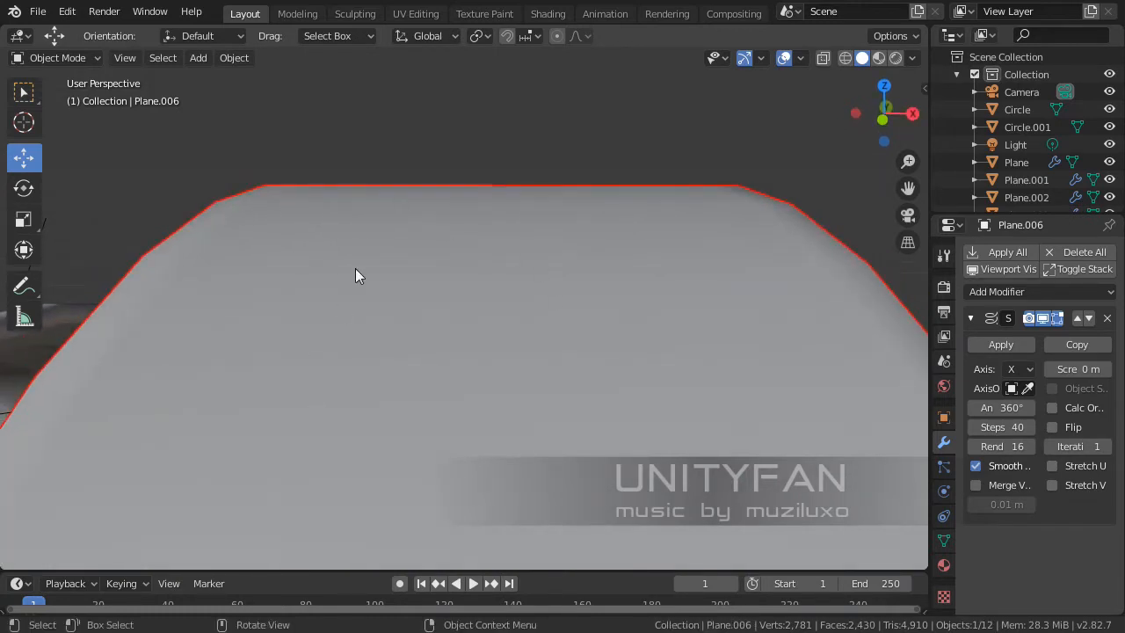
pyautogui.scroll(1, 485, 318)
pyautogui.moveTo(485, 318)
pyautogui.keyDown('shift'); pyautogui.mouseDown(button='middle')
pyautogui.moveTo(512, 290)
pyautogui.moveTo(498, 331)
pyautogui.mouseUp(button='middle'); pyautogui.keyUp('shift')
pyautogui.scroll(-3, 511, 290)
pyautogui.scroll(1, 506, 307)
pyautogui.scroll(1, 506, 307)
pyautogui.scroll(-1, 506, 306)
pyautogui.scroll(2, 497, 330)
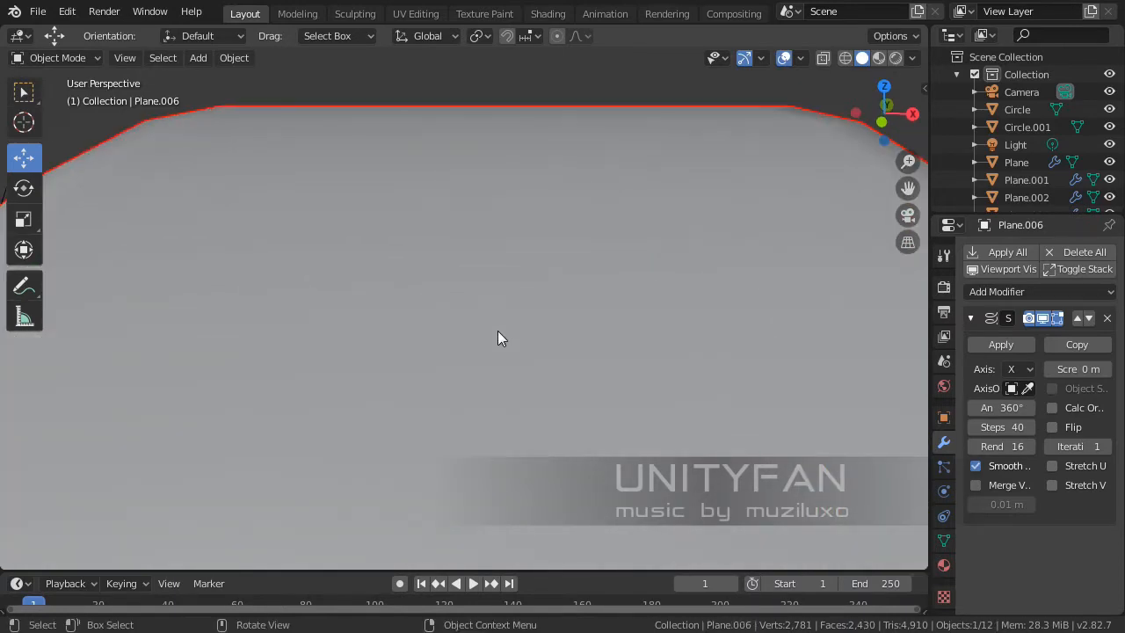
pyautogui.moveTo(566, 413); pyautogui.dragTo(650, 389, button='middle')
pyautogui.scroll(-4, 503, 380)
pyautogui.scroll(3, 668, 389)
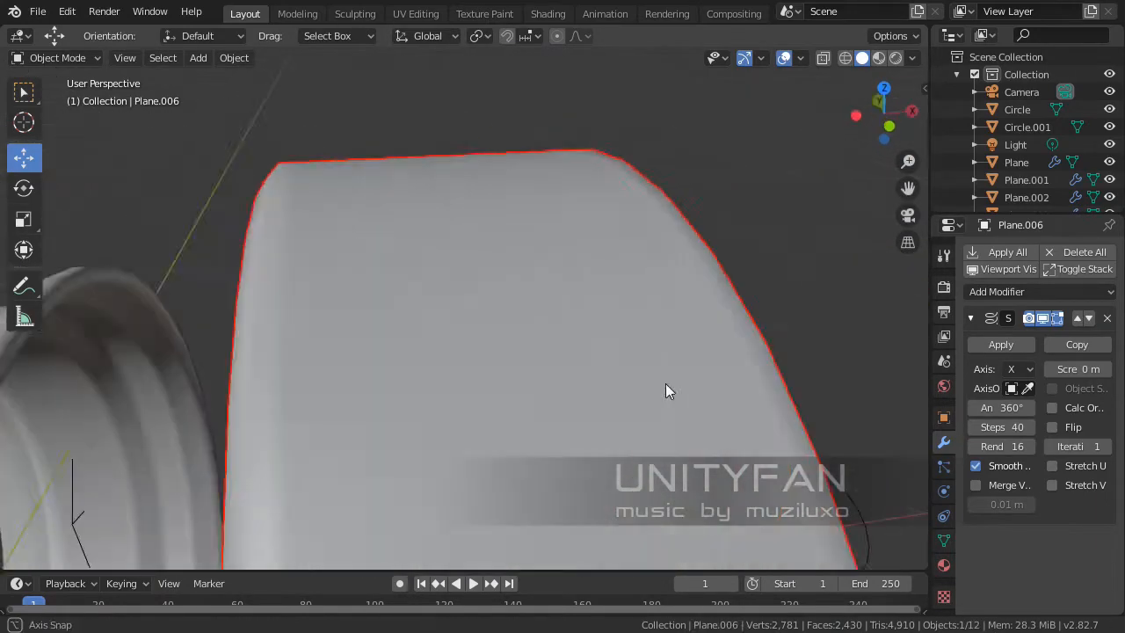
# - Switch to the Opera browser and search Google for "tire"
pyautogui.hotkey('alt', 'Tab')
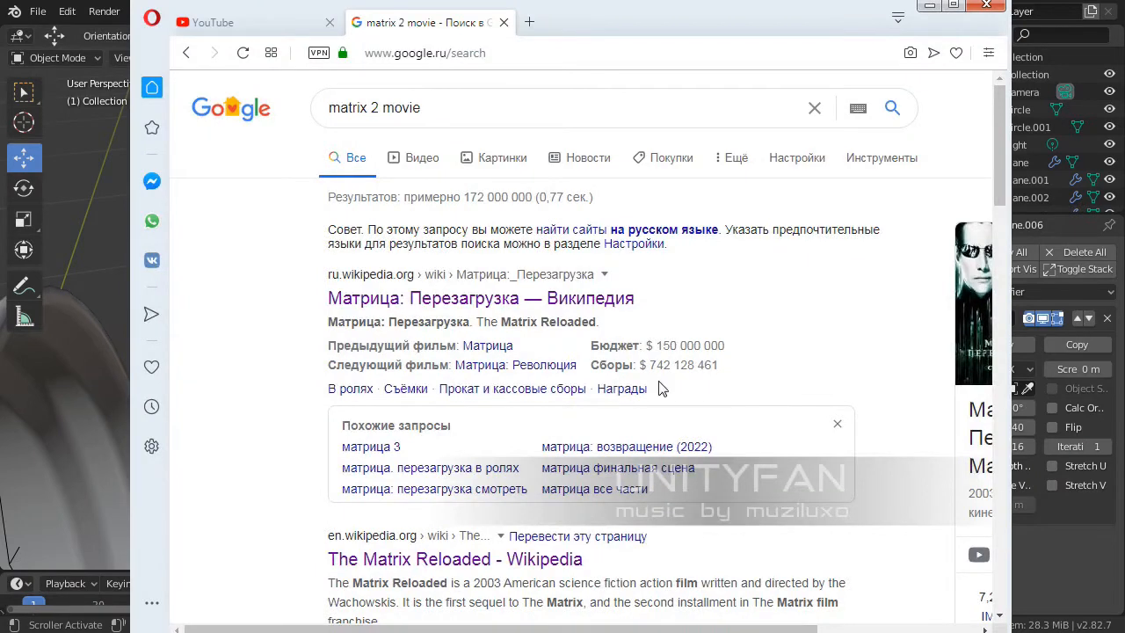
pyautogui.moveTo(455, 112); pyautogui.dragTo(304, 109)
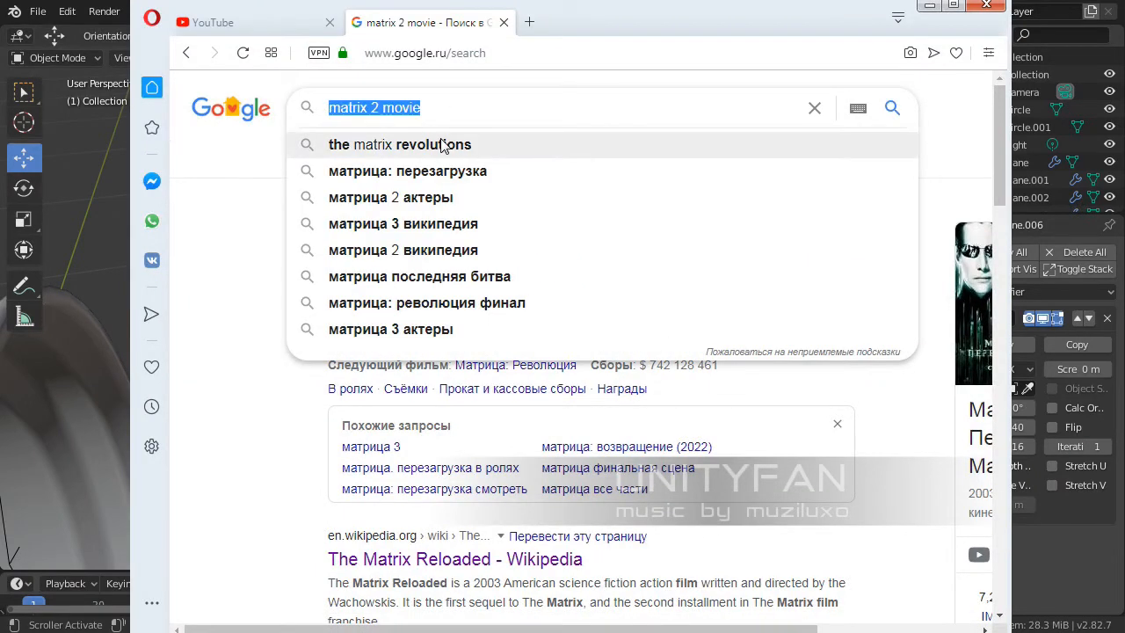
pyautogui.write('tire')
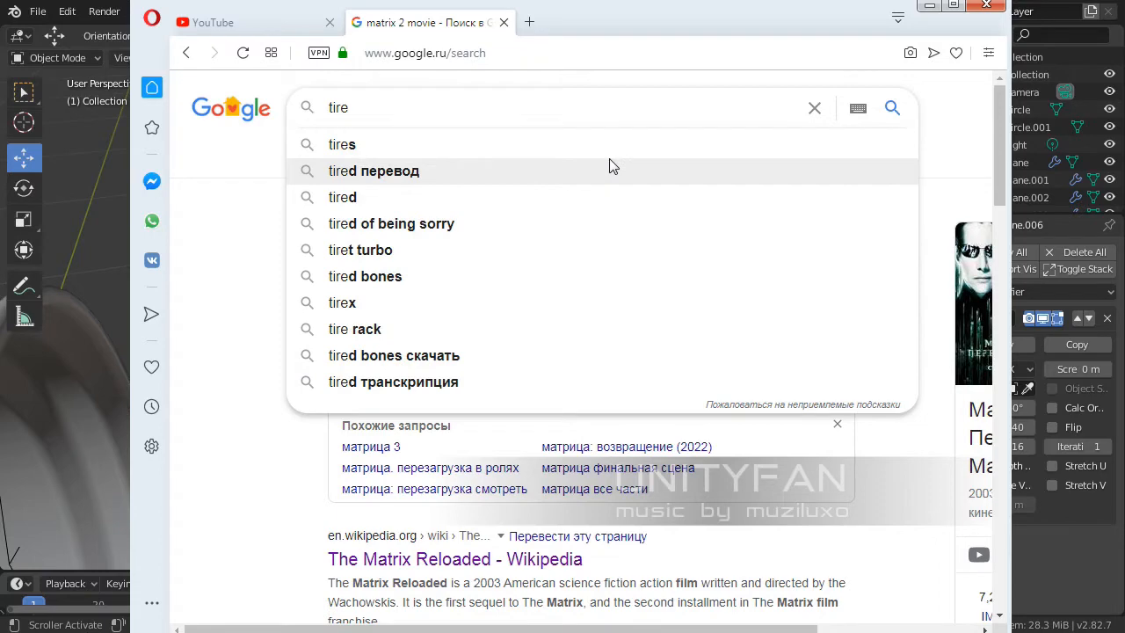
pyautogui.press('Return')
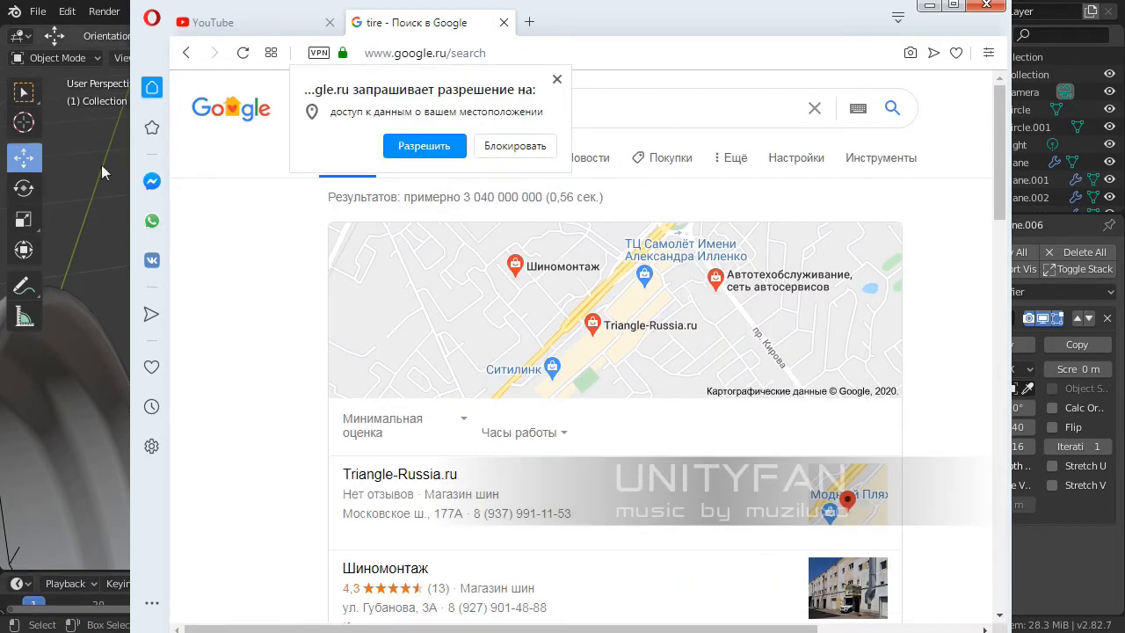
# - Dismiss the location request, show the image results and open the Michelin Defender T+H tyre picture
pyautogui.click(556, 80)
pyautogui.click(488, 157)
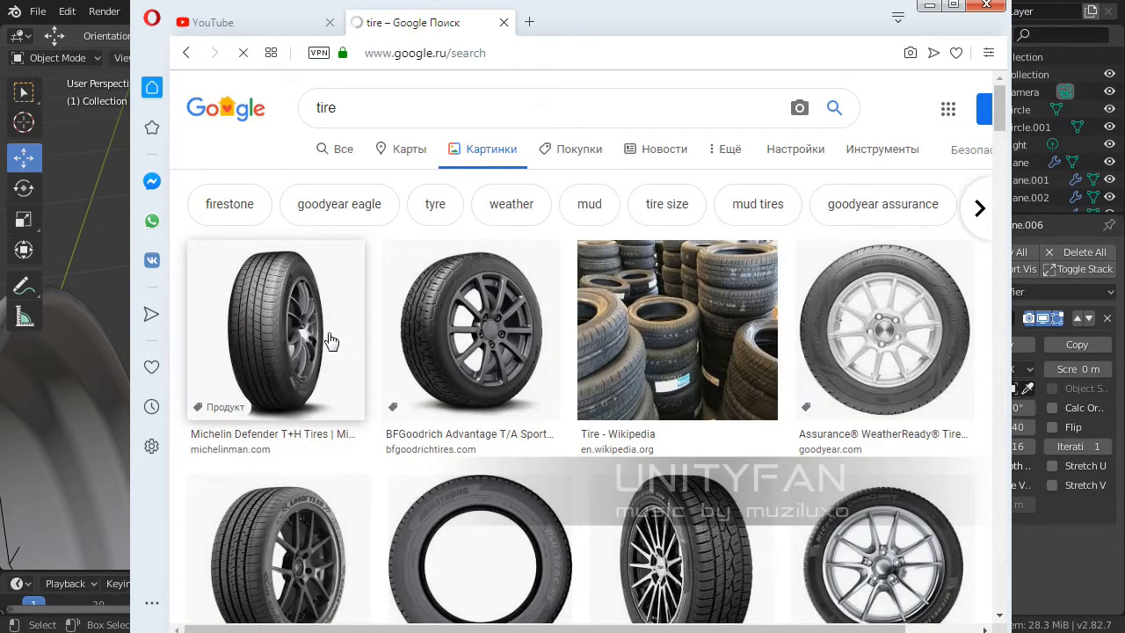
pyautogui.click(255, 340)
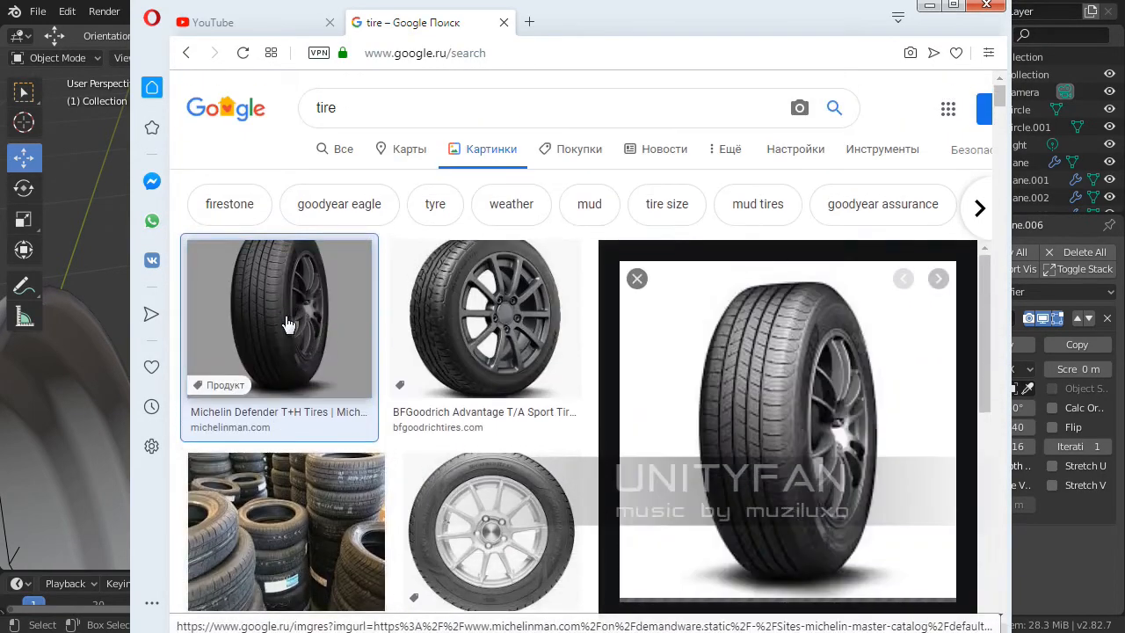
# - Open the Michelin Defender T+H tyre picture in its own tab and enlarge it to examine the tread
pyautogui.rightClick(771, 377)
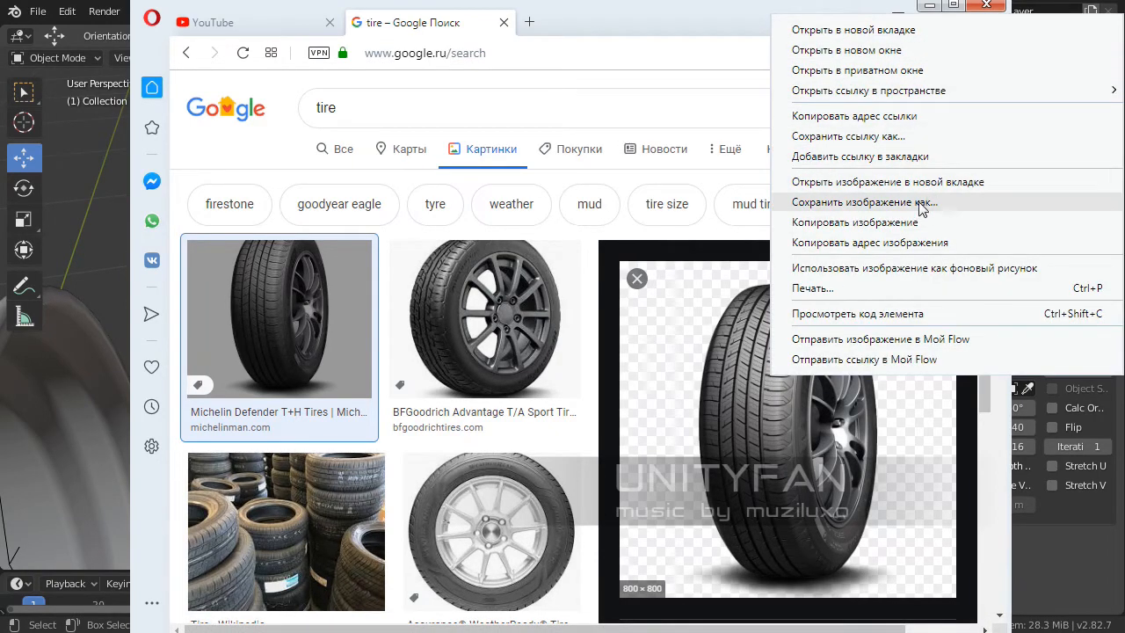
pyautogui.click(887, 182)
pyautogui.click(561, 26)
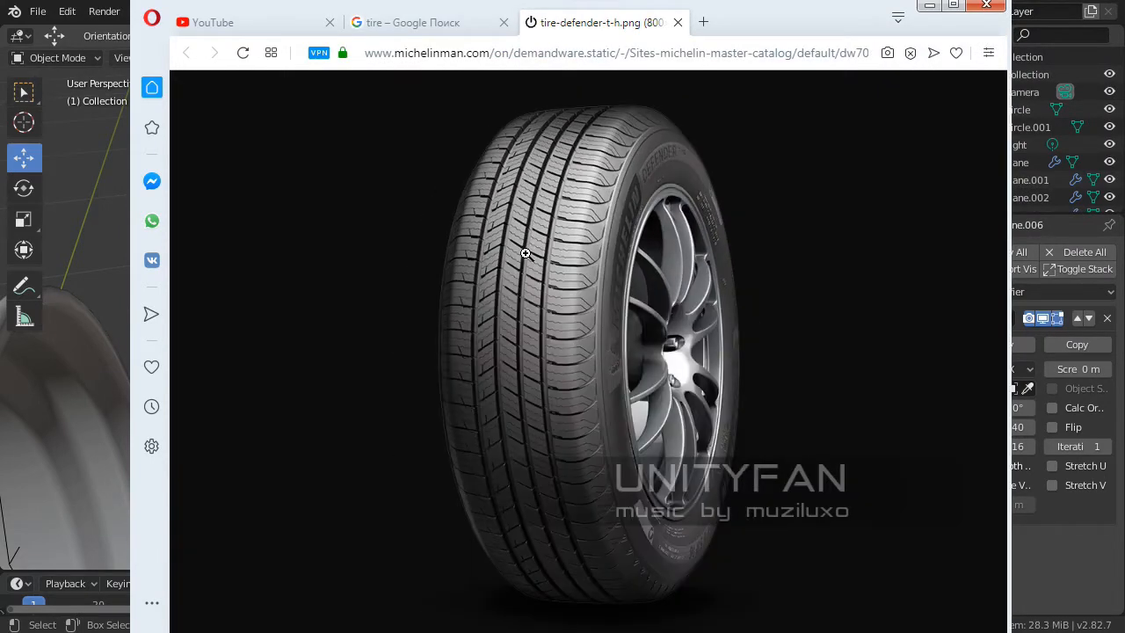
pyautogui.click(526, 254)
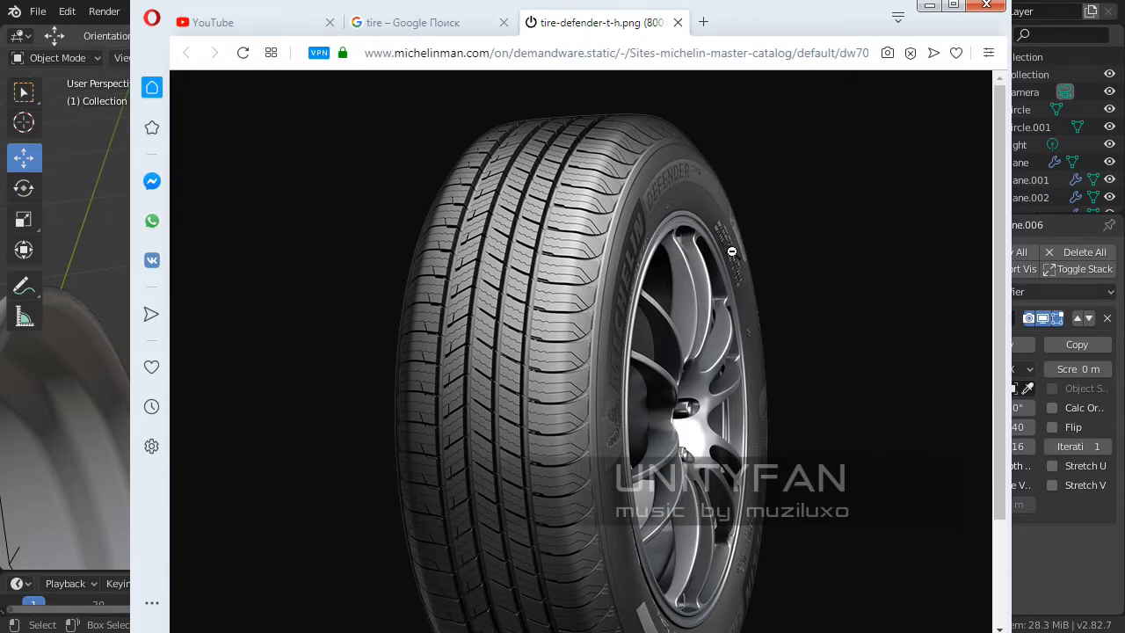
# - Return to the image results, search for "tire side texture" and widen the browser window on both sides
pyautogui.click(472, 39)
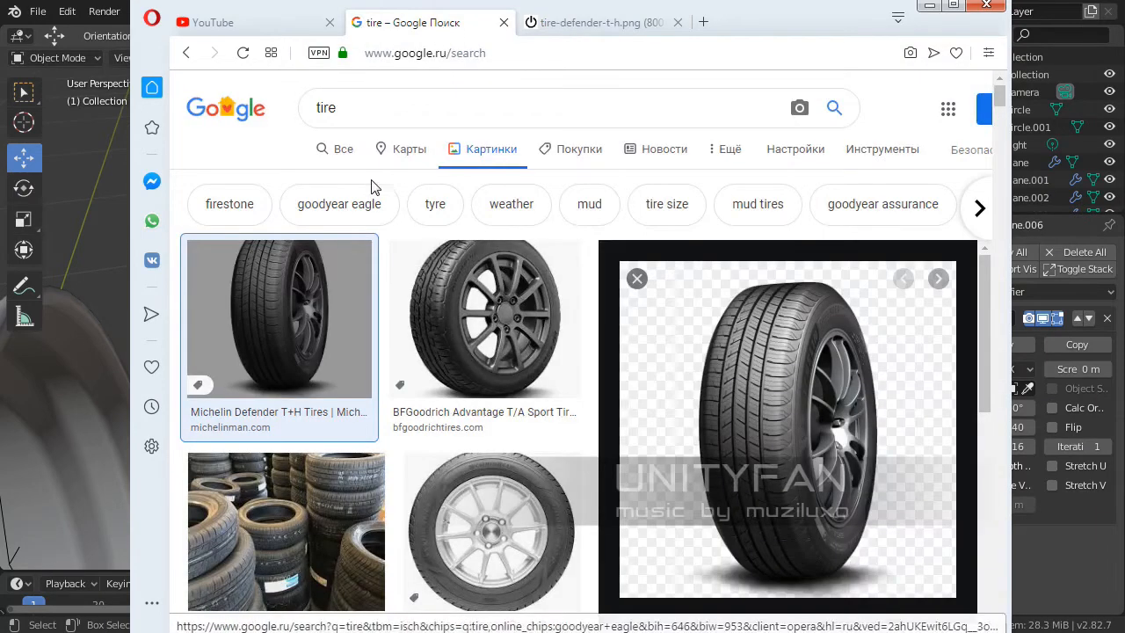
pyautogui.click(389, 106)
pyautogui.write('s')
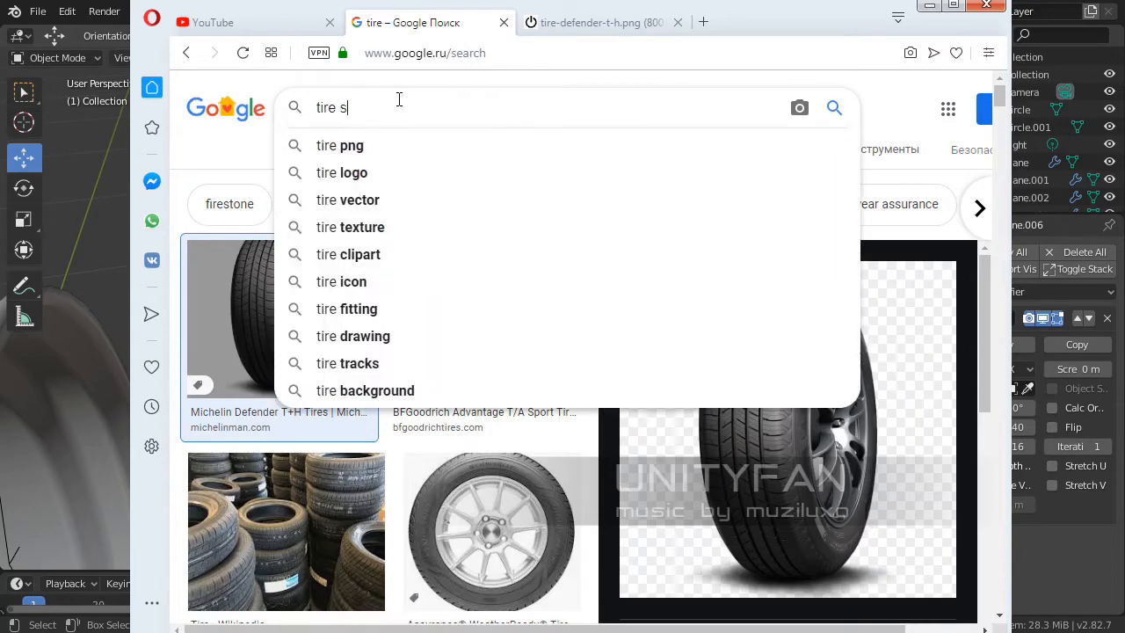
pyautogui.write('ide ')
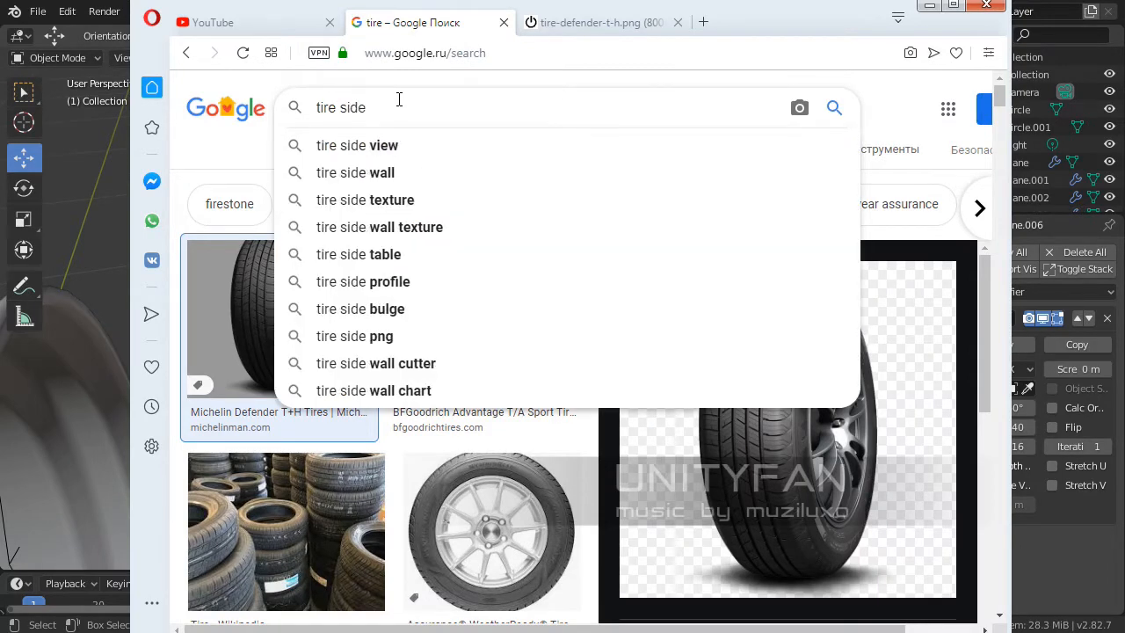
pyautogui.write('texture')
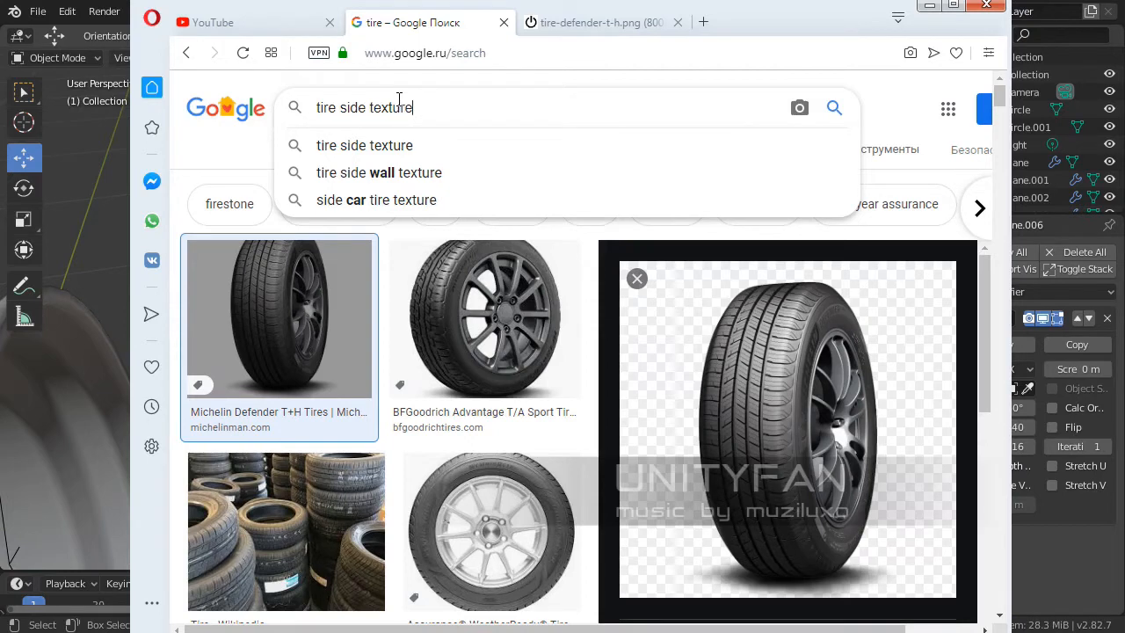
pyautogui.press('Return')
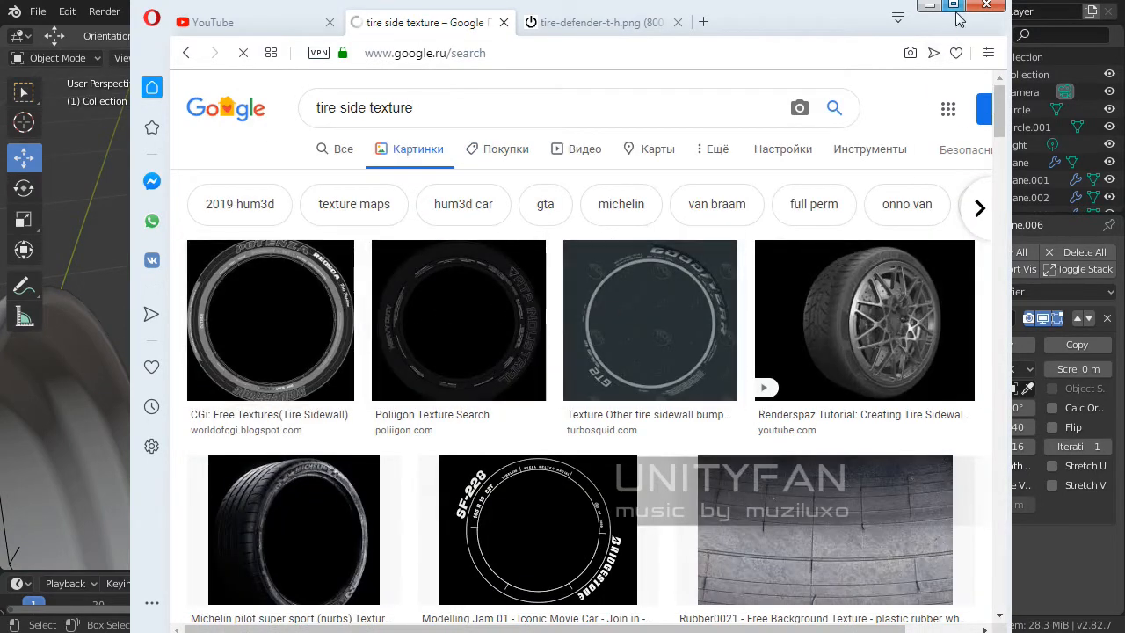
pyautogui.moveTo(1009, 401); pyautogui.dragTo(1112, 393)
pyautogui.moveTo(130, 297); pyautogui.dragTo(76, 298)
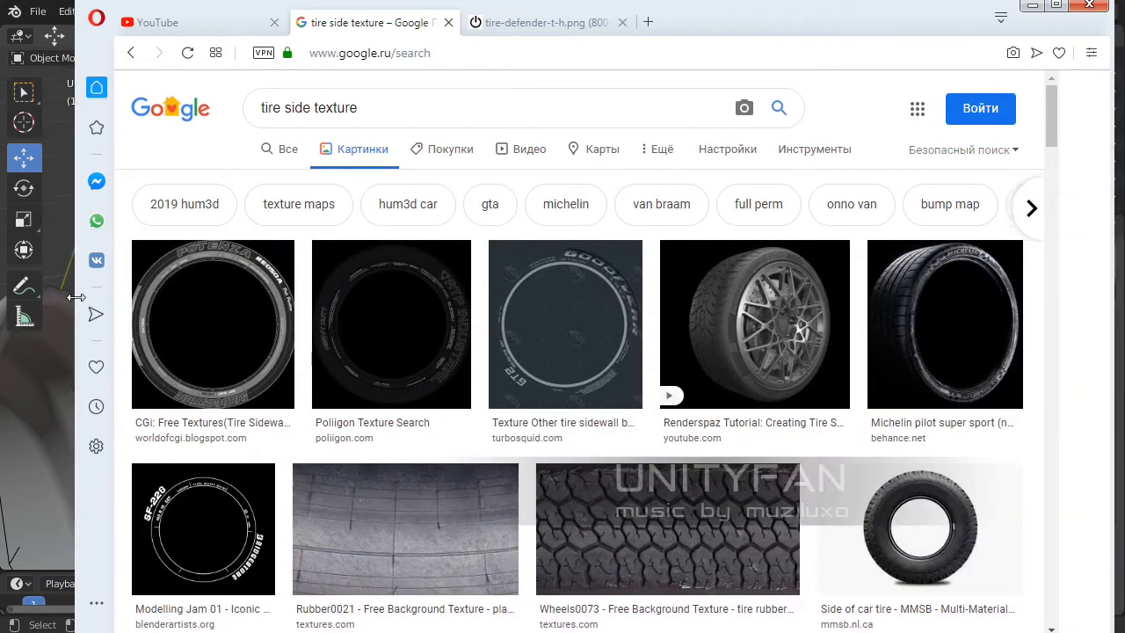
# - Browse the tyre sidewall textures and open the preview of the Pirelli P3000 lettering image
pyautogui.scroll(-7, 427, 370)
pyautogui.scroll(3, 431, 375)
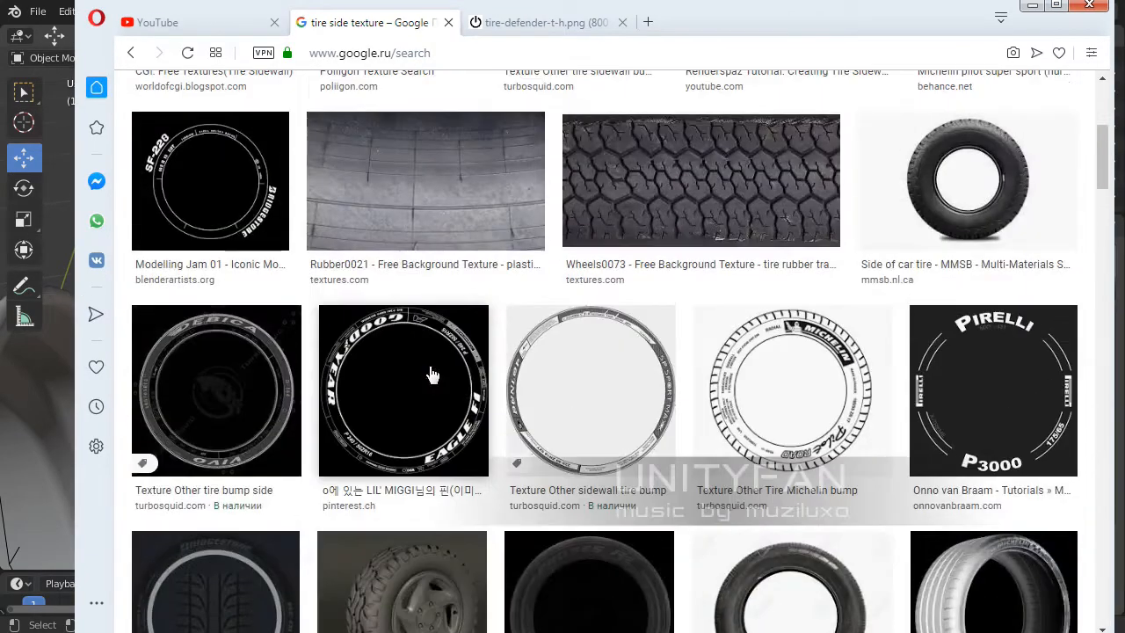
pyautogui.scroll(-5, 482, 380)
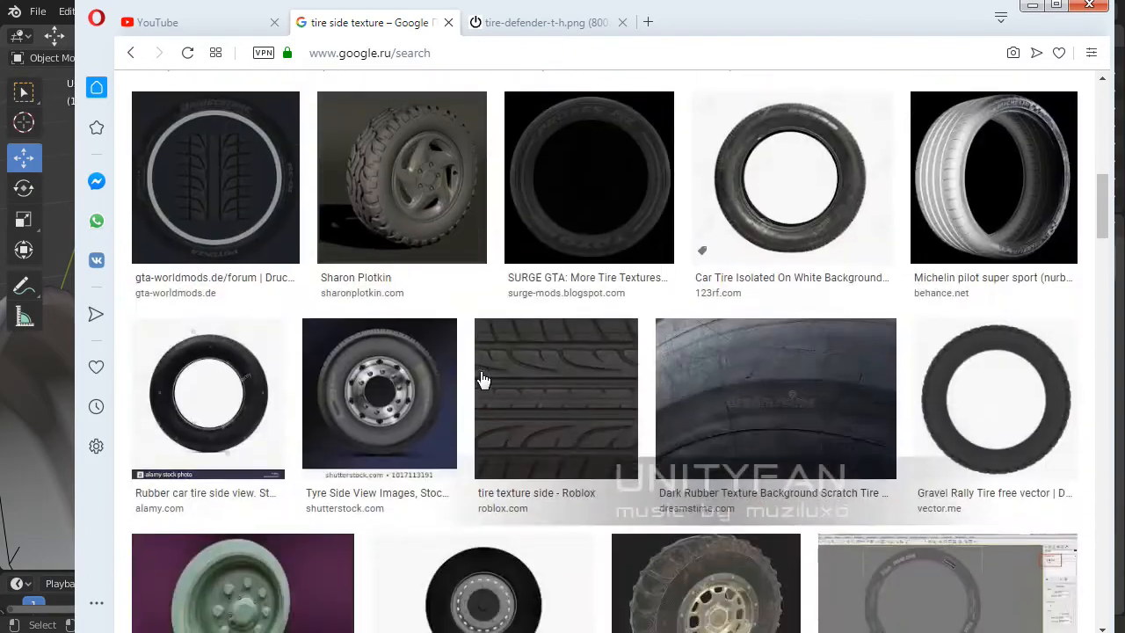
pyautogui.scroll(2, 481, 379)
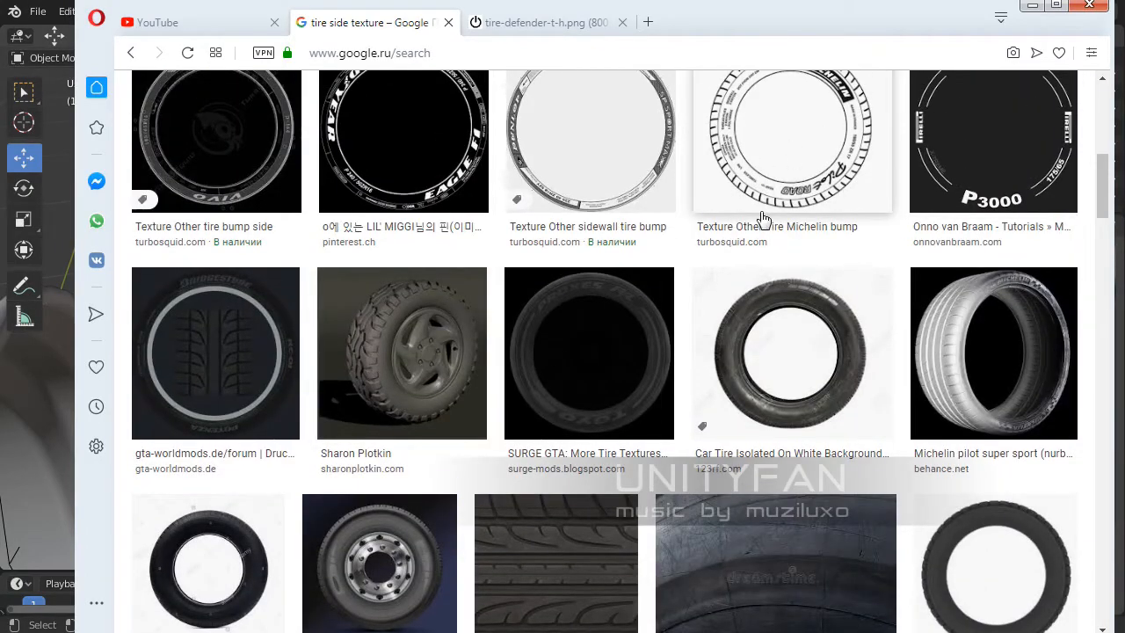
pyautogui.scroll(1, 761, 219)
pyautogui.scroll(6, 761, 264)
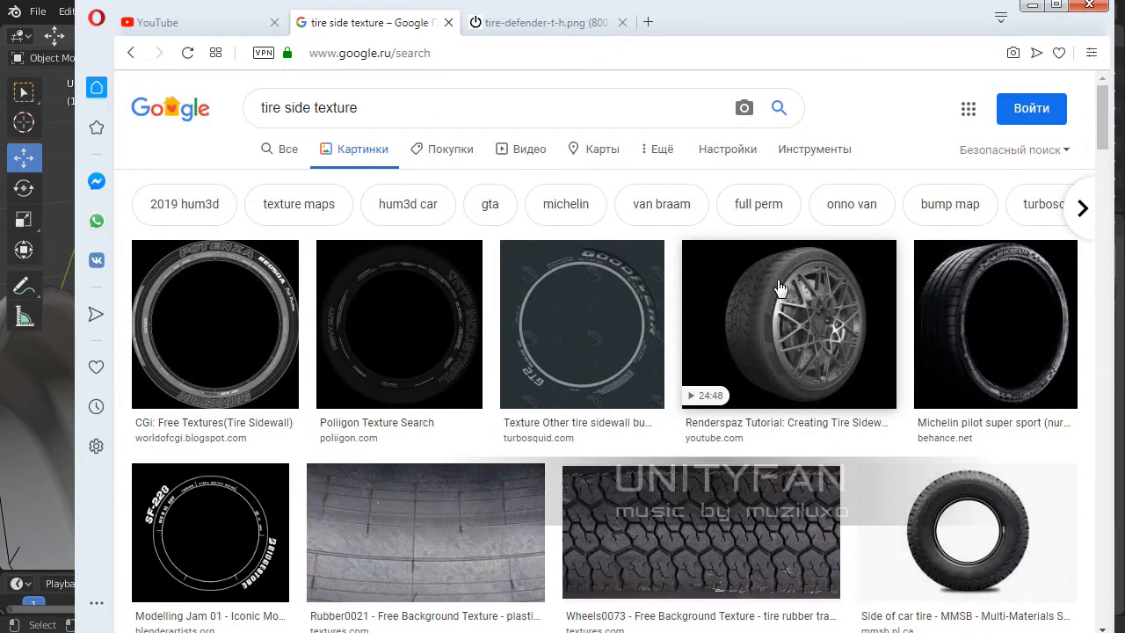
pyautogui.scroll(-3, 779, 289)
pyautogui.scroll(2, 786, 289)
pyautogui.scroll(-3, 1007, 387)
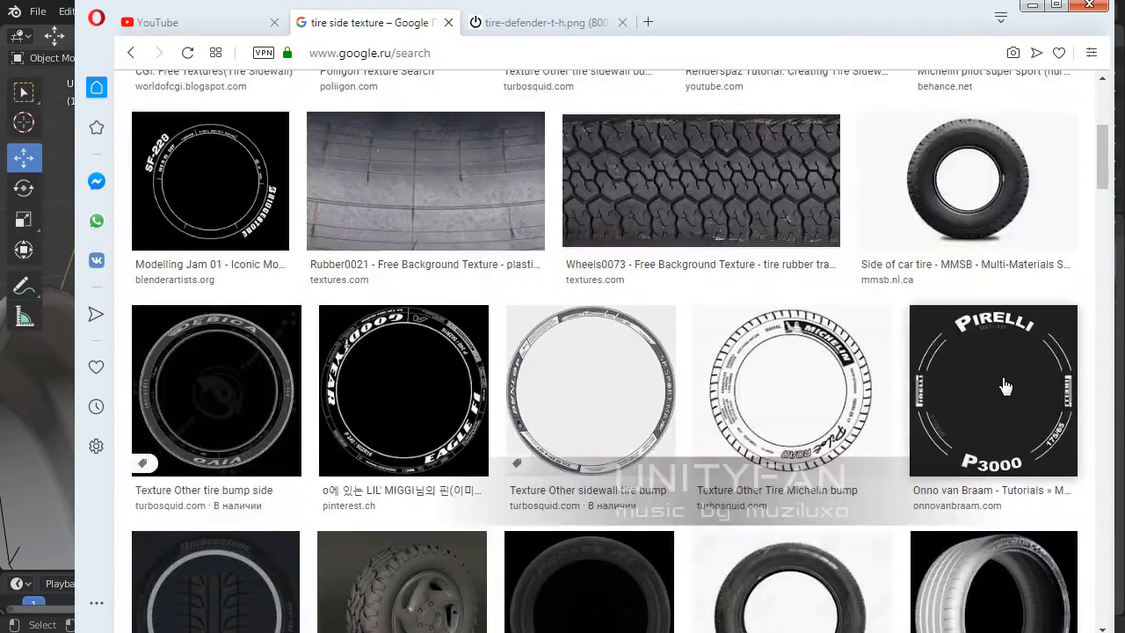
pyautogui.rightClick(1006, 387)
pyautogui.press('Escape')
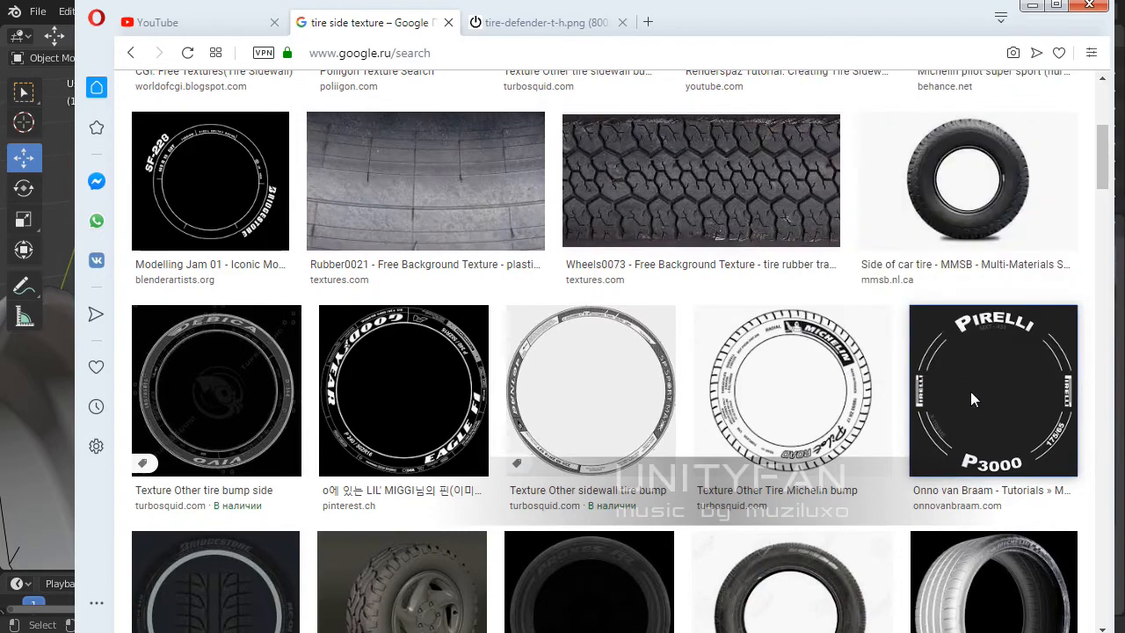
pyautogui.click(970, 391)
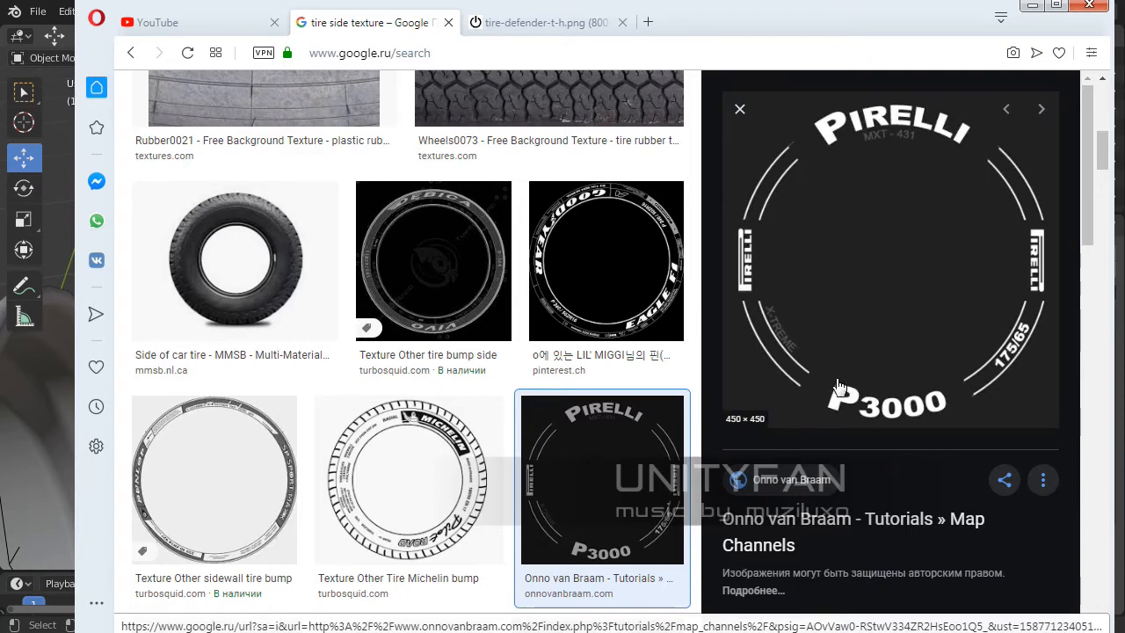
pyautogui.scroll(3, 788, 386)
pyautogui.scroll(2, 896, 390)
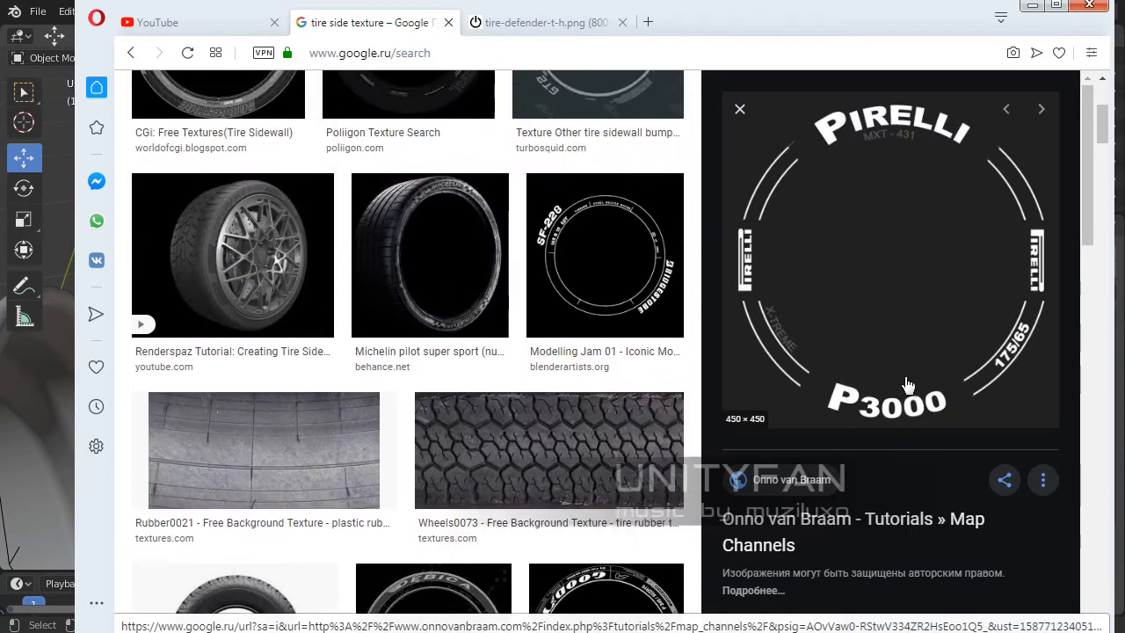
# - Start saving the Pirelli image and choose the folder unityFAN > subscribers_request > "ep_014 rim and tire for computer games"
pyautogui.rightClick(837, 278)
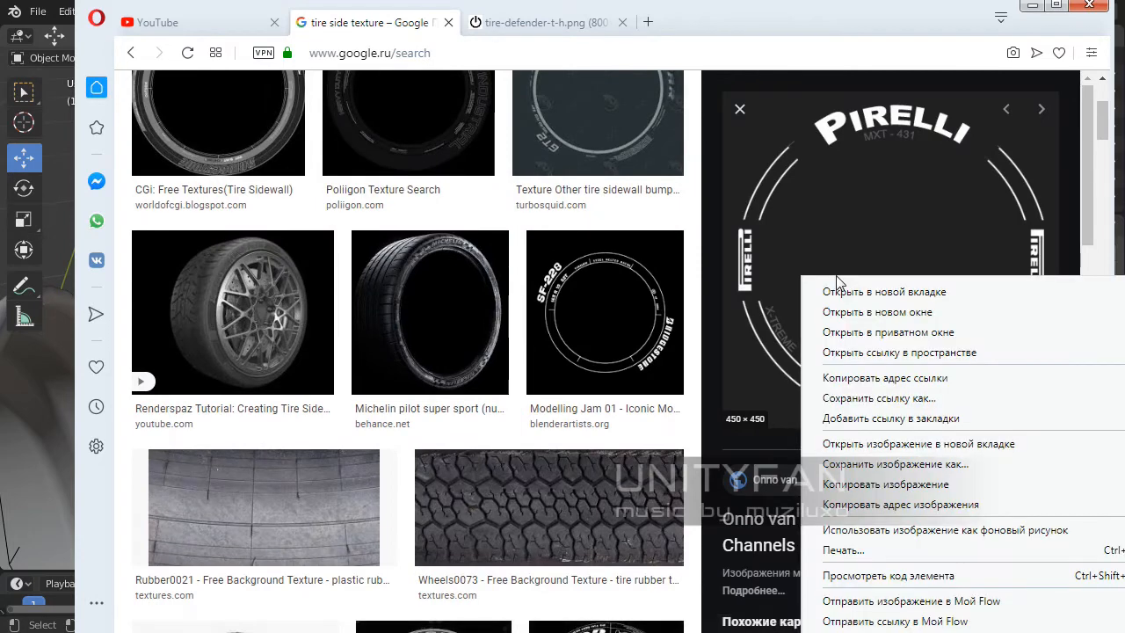
pyautogui.click(916, 465)
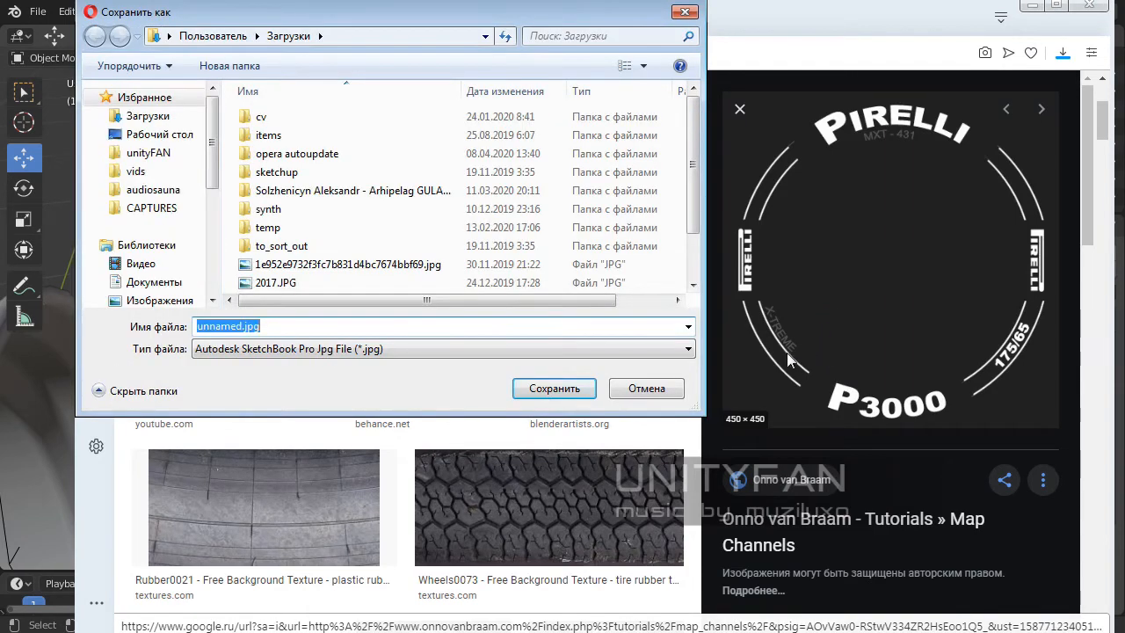
pyautogui.click(136, 197)
pyautogui.click(146, 153)
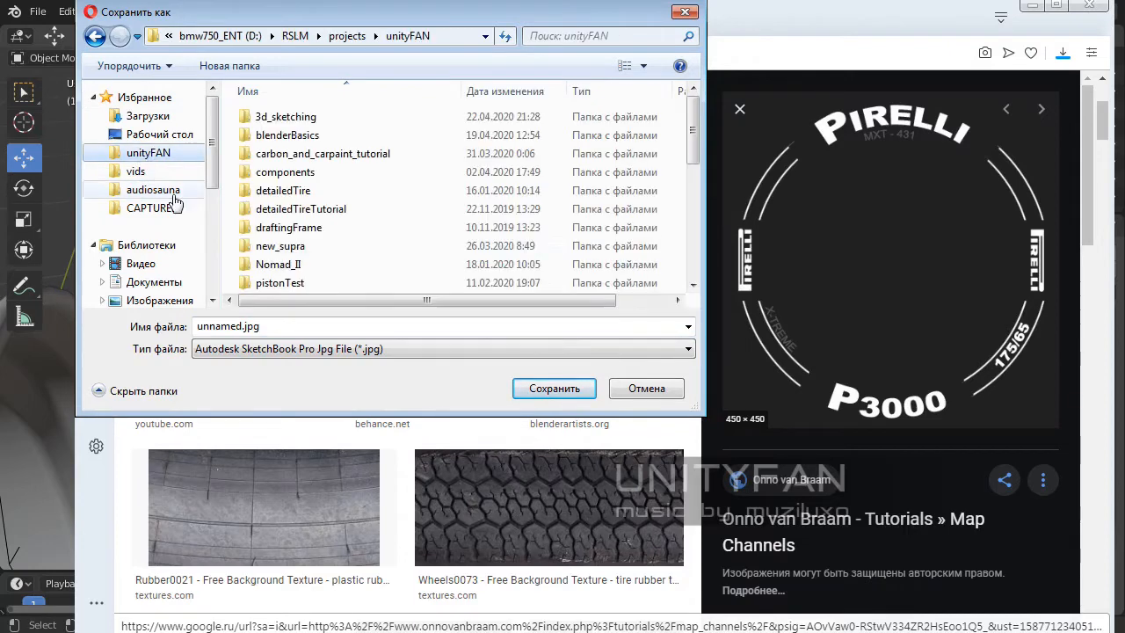
pyautogui.click(314, 255)
pyautogui.scroll(-6, 314, 255)
pyautogui.click(295, 159)
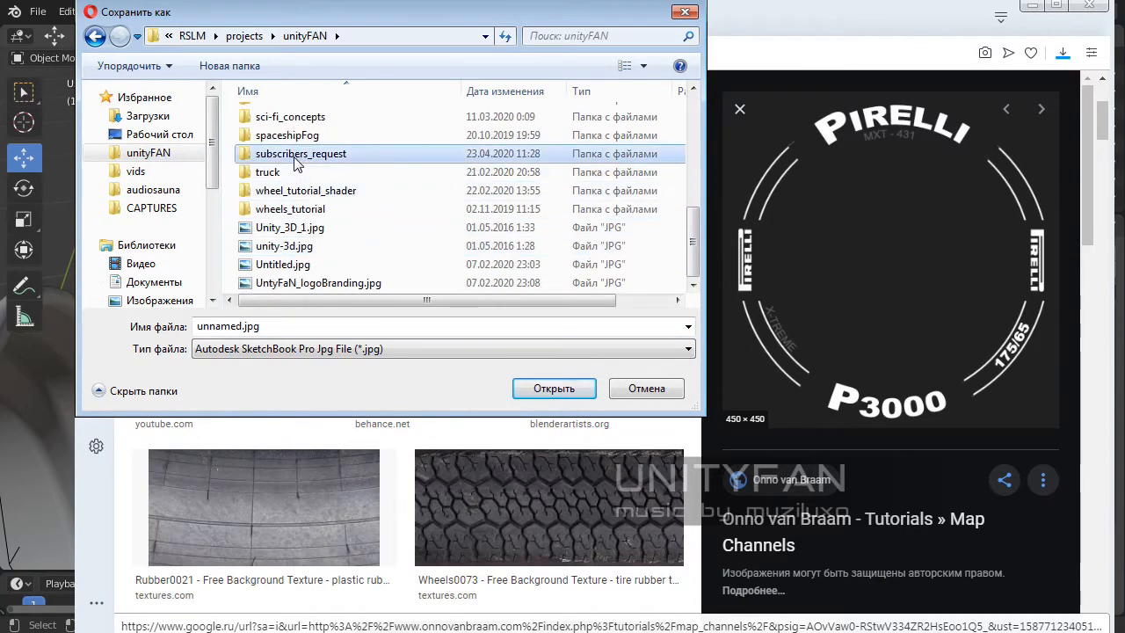
pyautogui.doubleClick(294, 156)
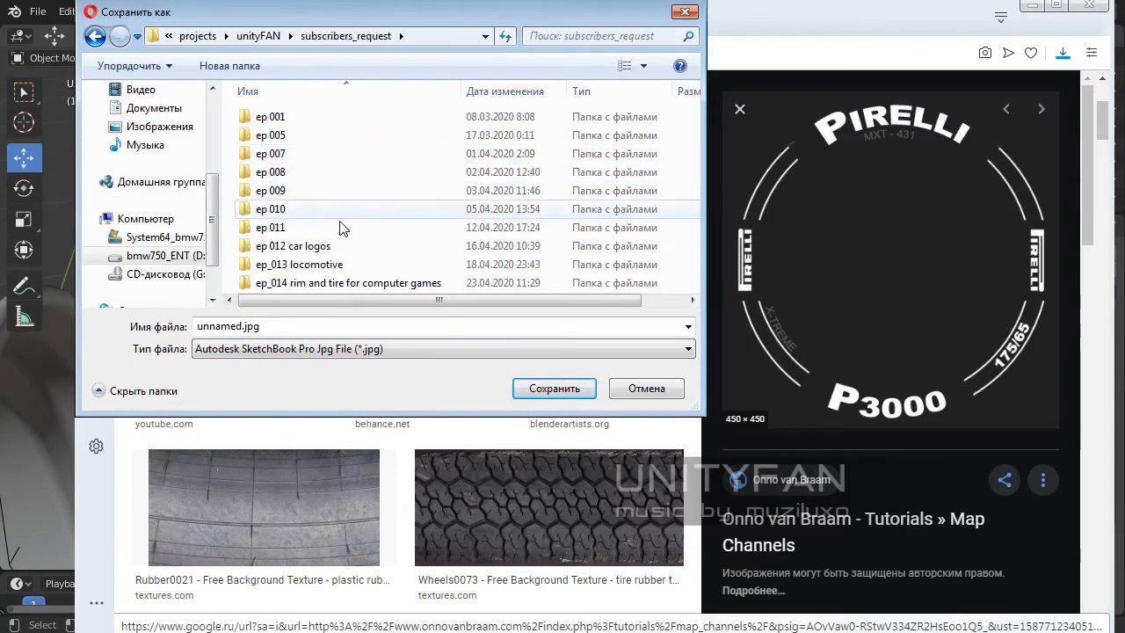
pyautogui.doubleClick(332, 286)
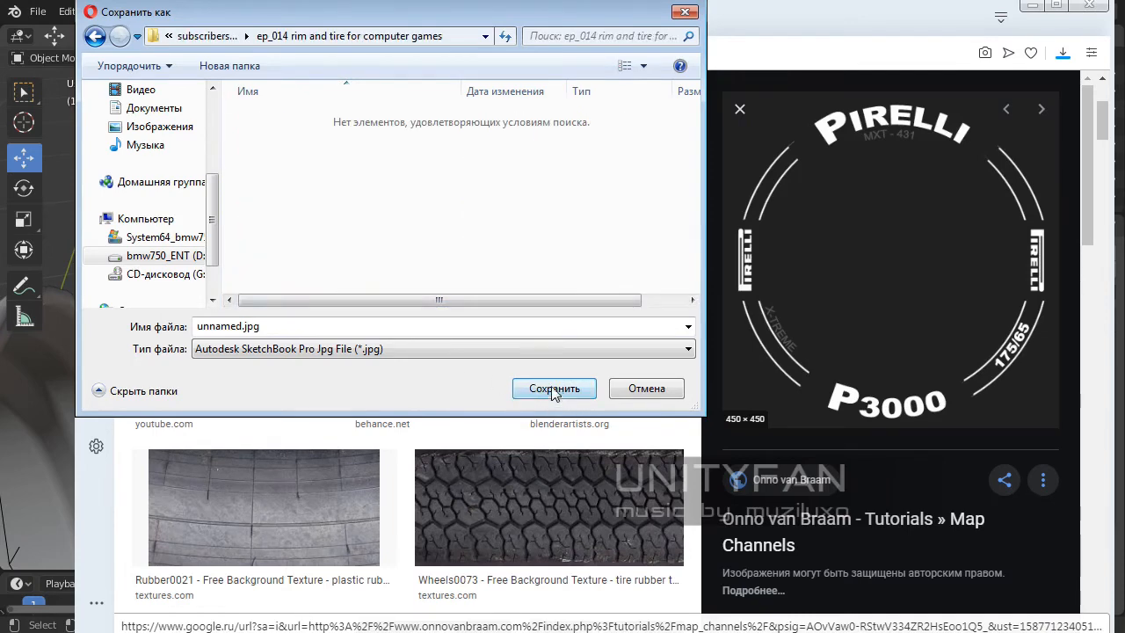
# - Create a "textures" folder there and save the Pirelli image in it as unnamed.jpg
pyautogui.rightClick(403, 225)
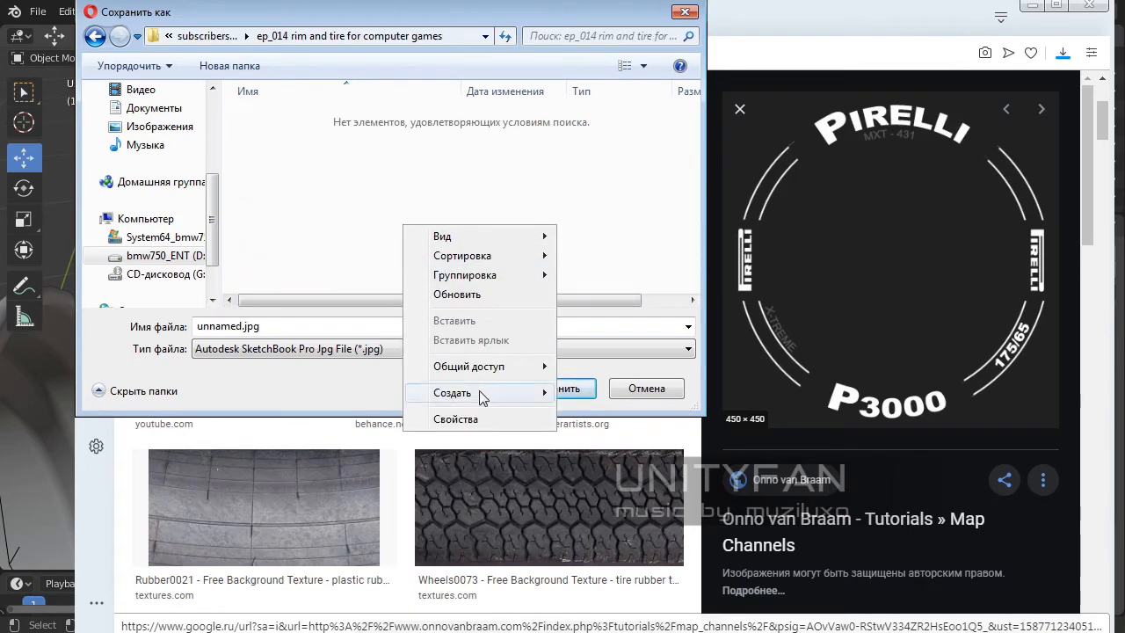
pyautogui.moveTo(535, 392)
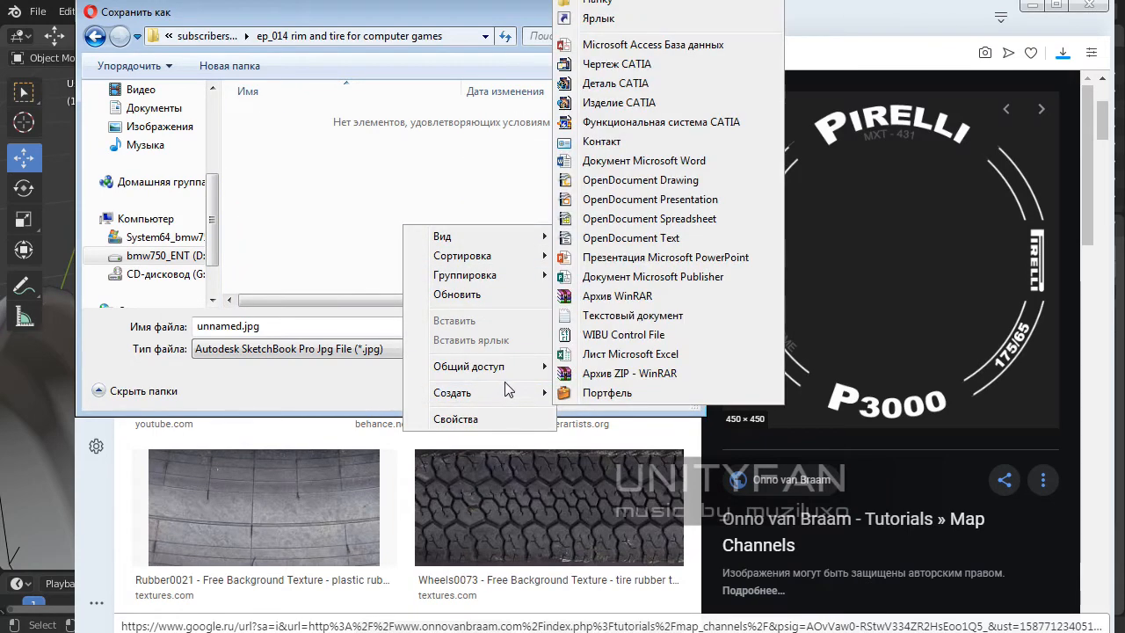
pyautogui.click(622, 11)
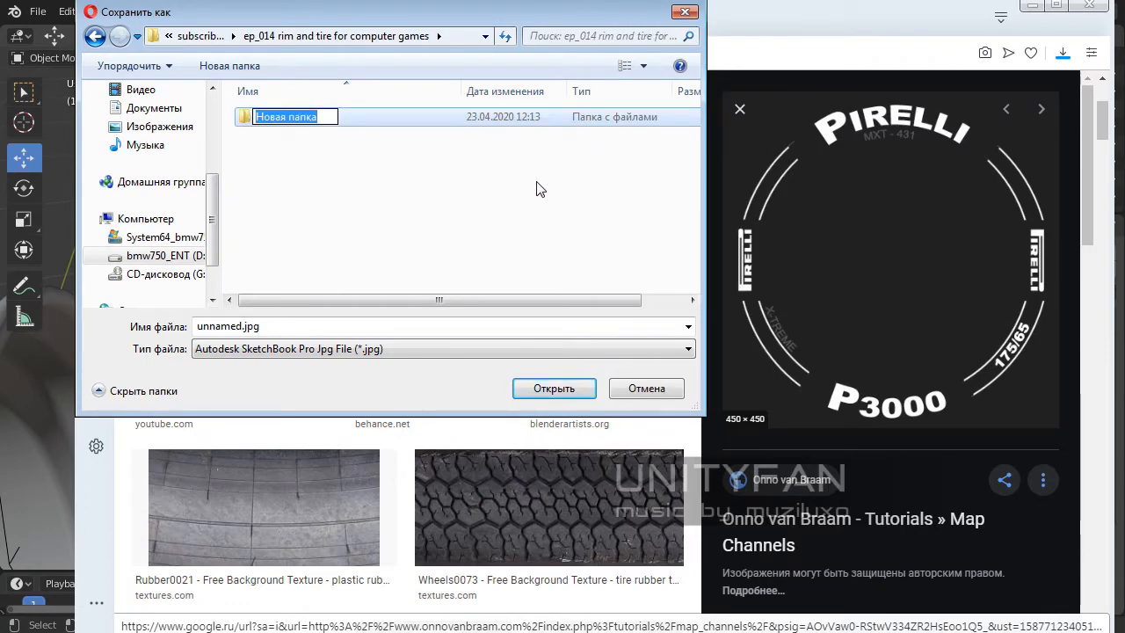
pyautogui.write('textures')
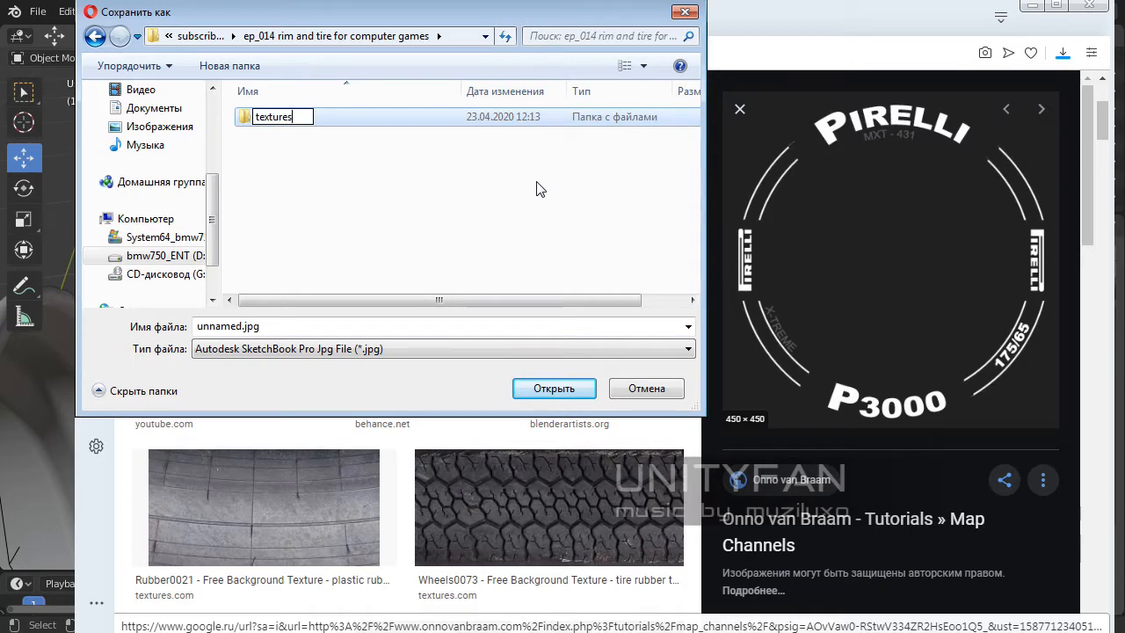
pyautogui.press('Return')
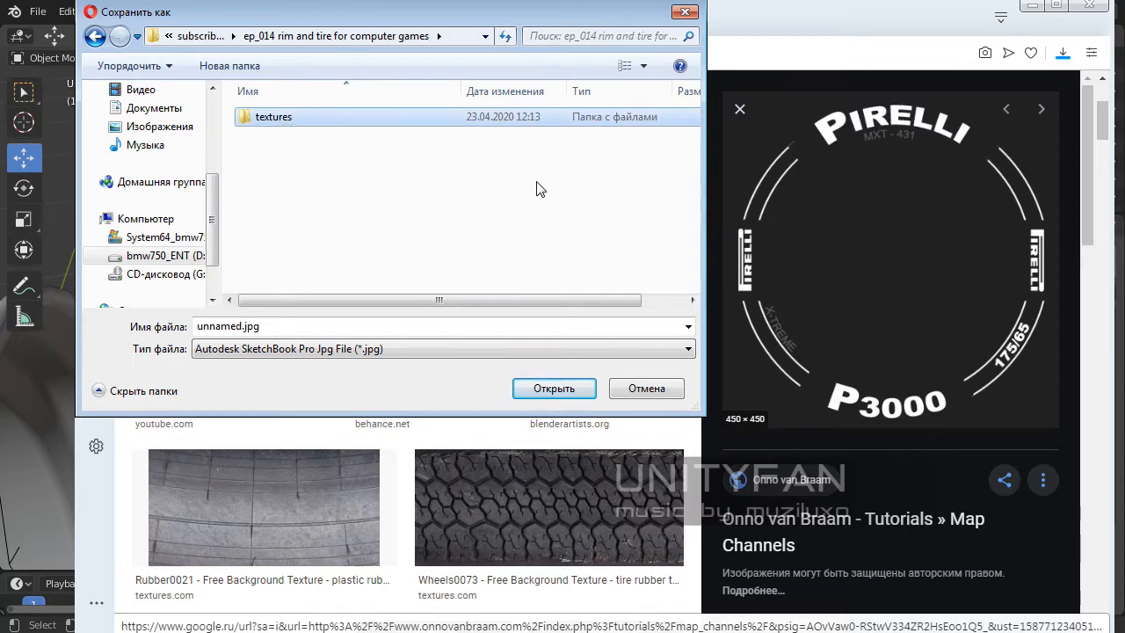
pyautogui.doubleClick(275, 119)
pyautogui.click(553, 387)
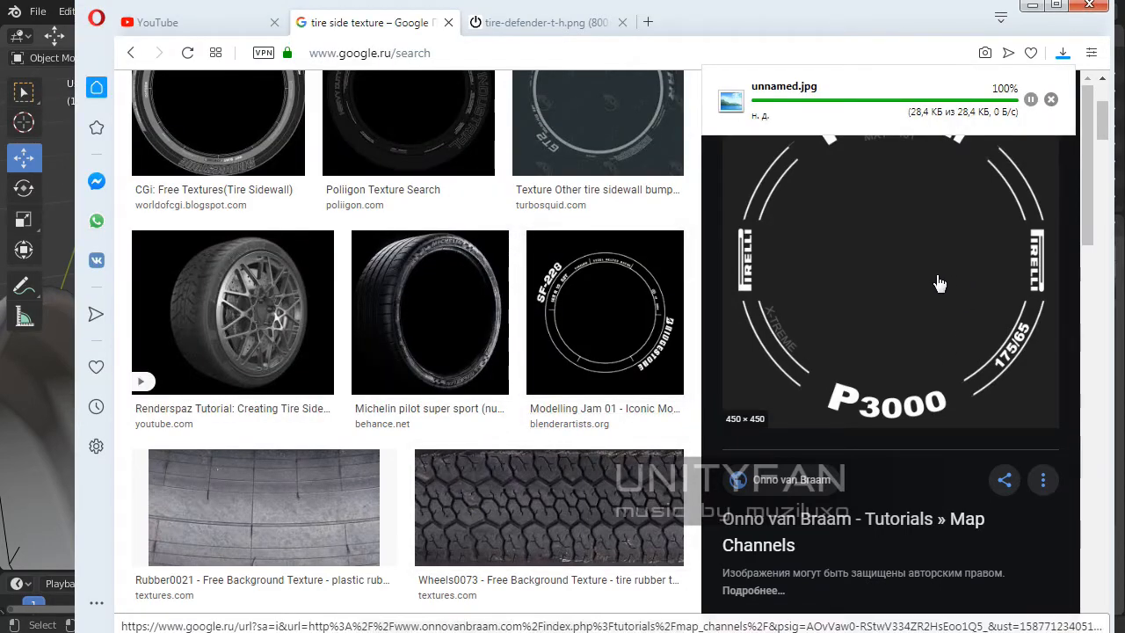
# - Change the image search to "tire protector texture" and look through the tread pattern results
pyautogui.scroll(3, 932, 343)
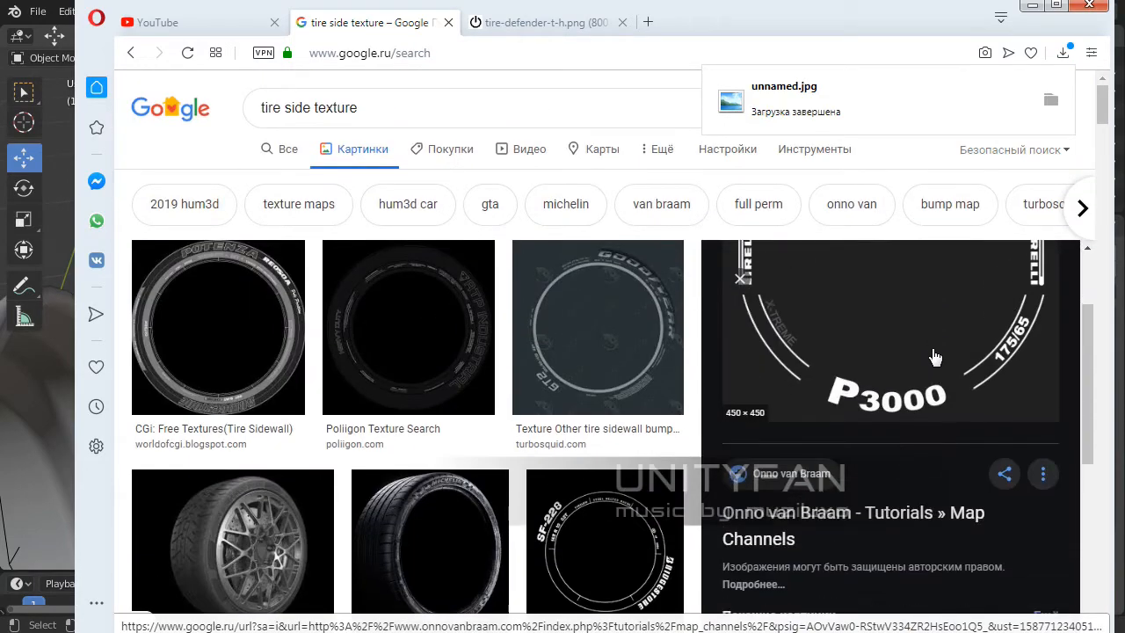
pyautogui.scroll(2, 935, 356)
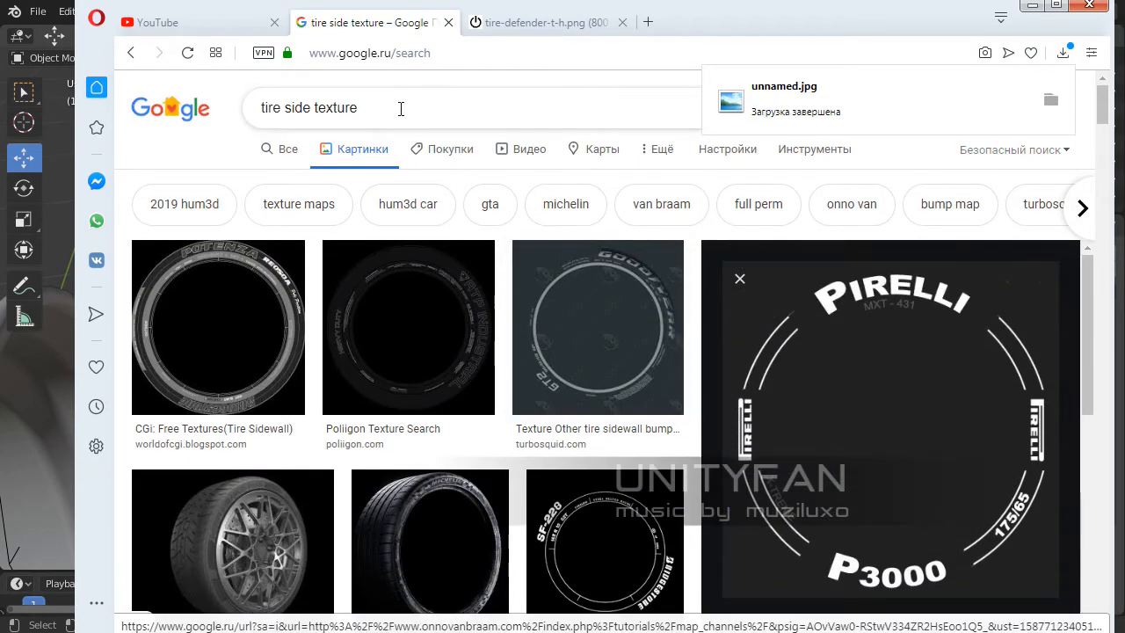
pyautogui.click(395, 108)
pyautogui.moveTo(389, 108); pyautogui.dragTo(308, 111)
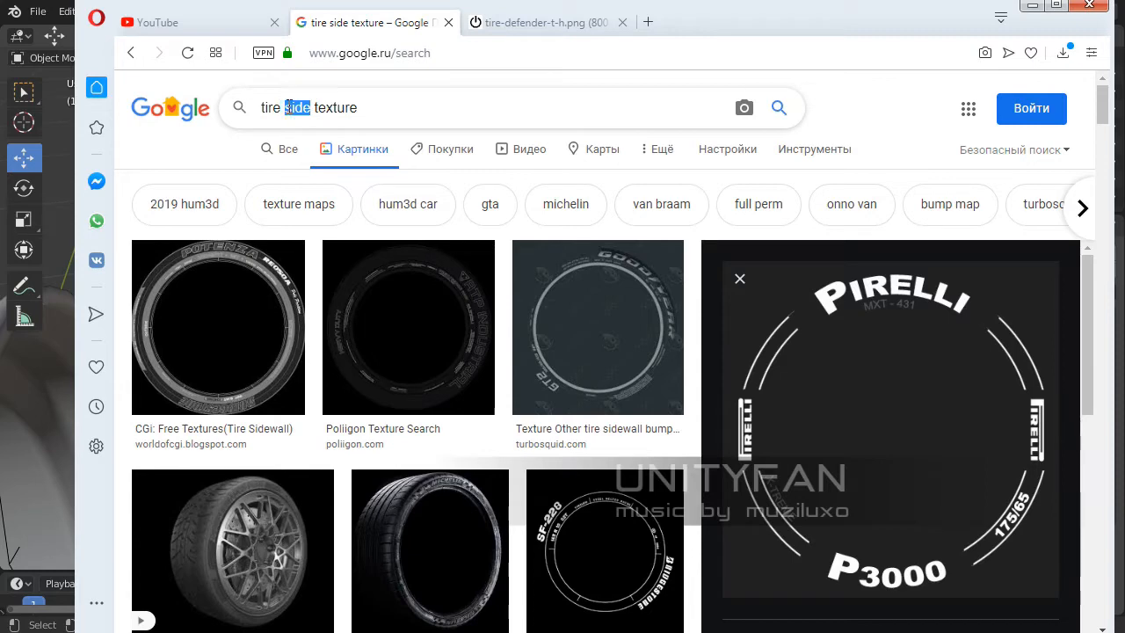
pyautogui.write('rotector')
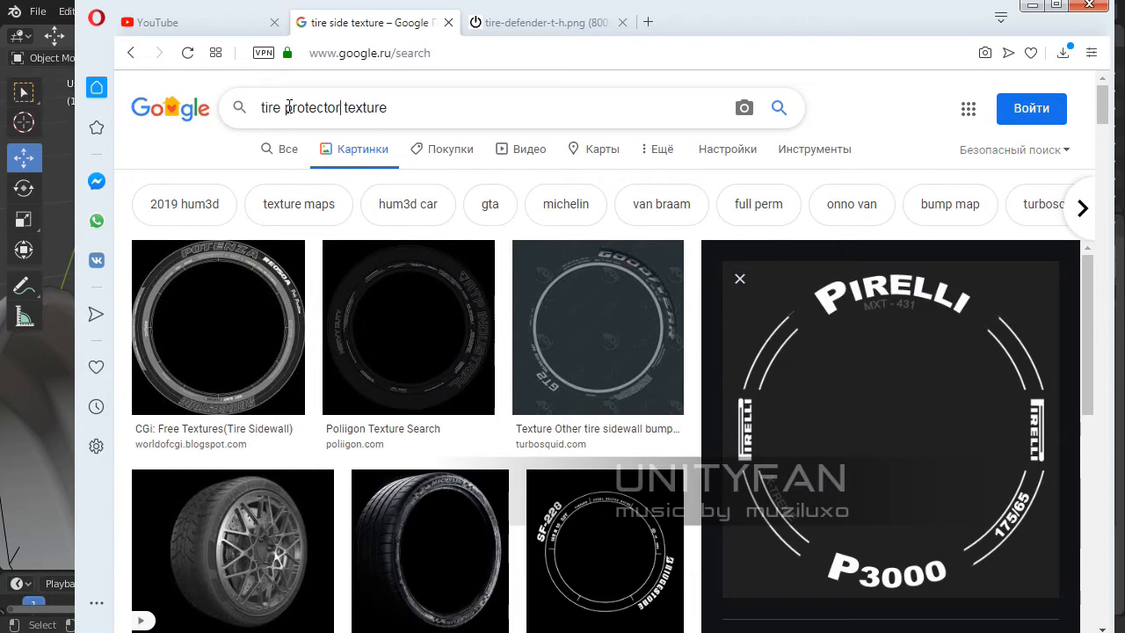
pyautogui.press('Return')
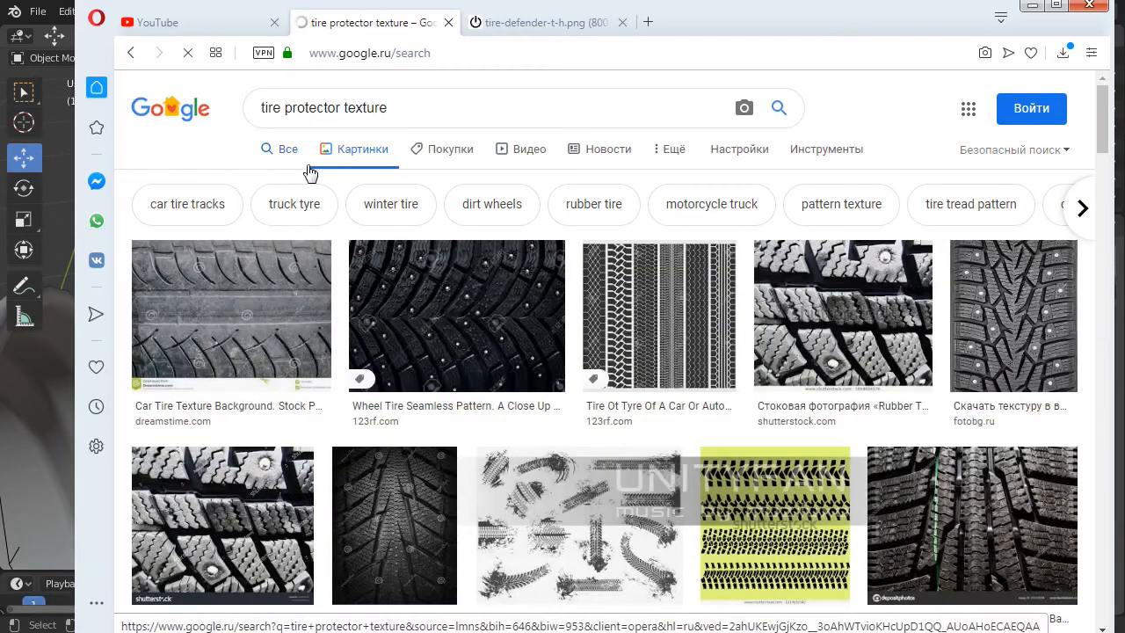
pyautogui.scroll(-3, 475, 273)
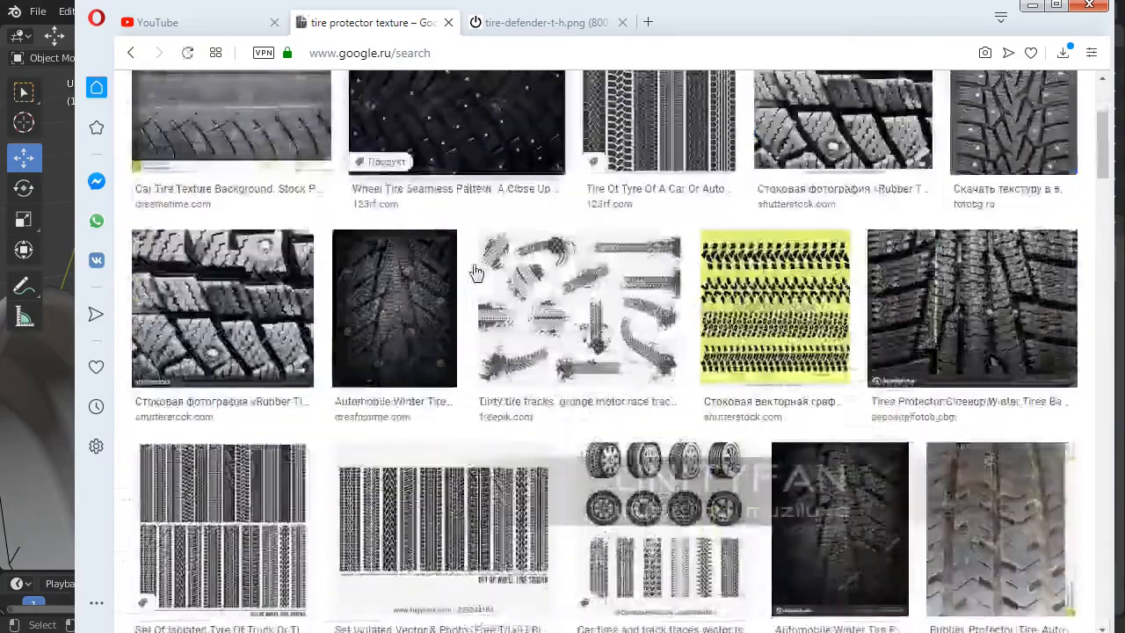
# - Open the 123RF image of vertical tyre tread patterns at full size in a new browser tab
pyautogui.scroll(-3, 484, 339)
pyautogui.scroll(6, 484, 343)
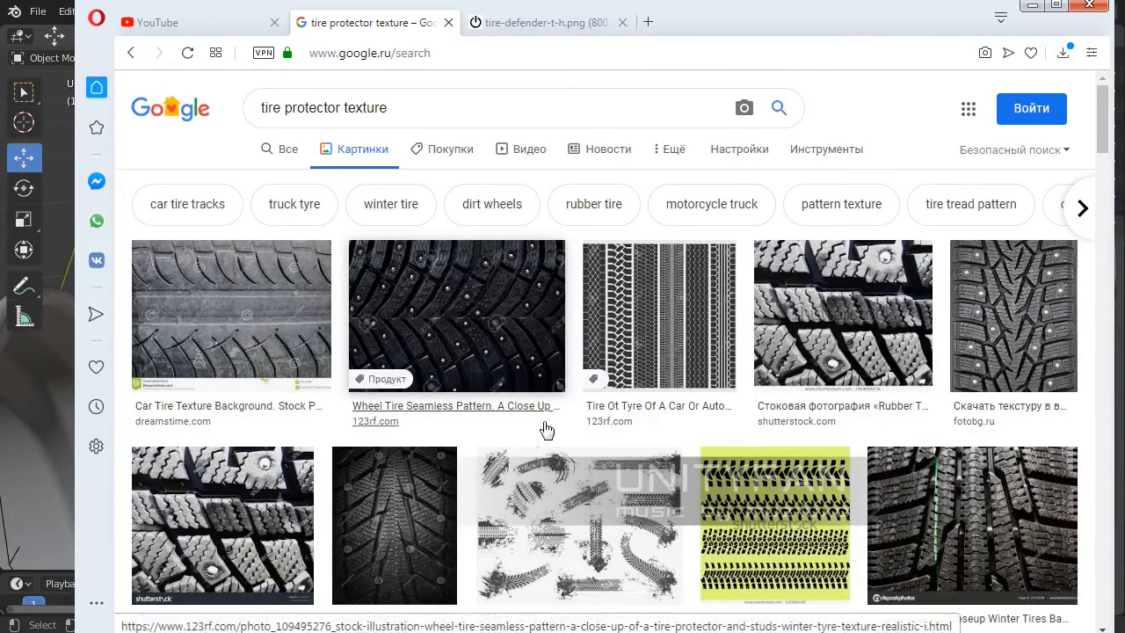
pyautogui.click(671, 320)
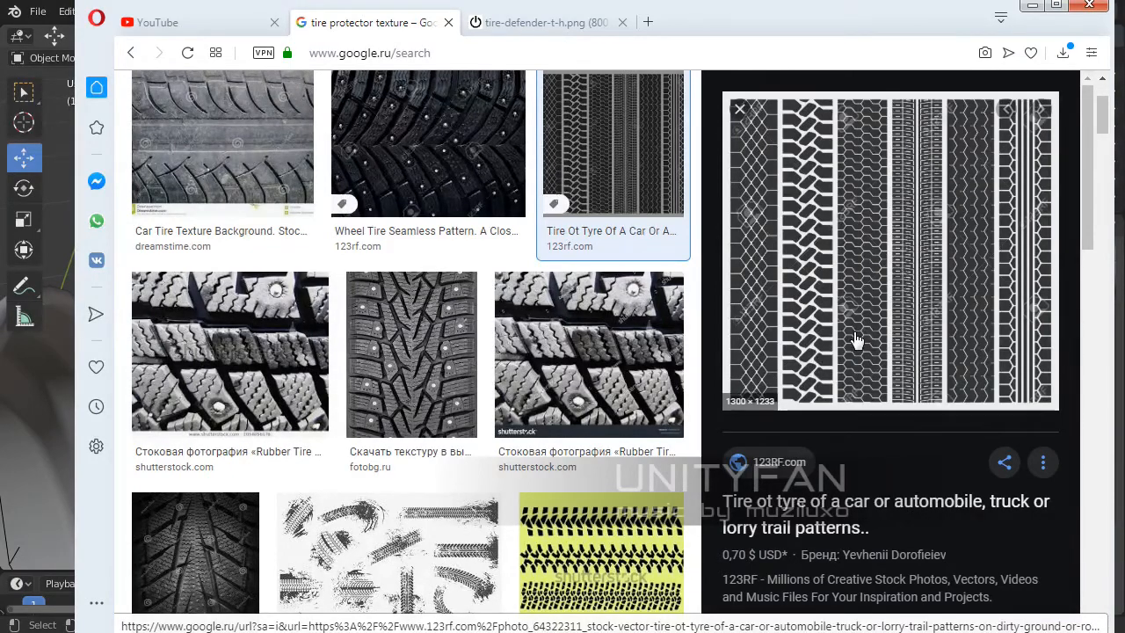
pyautogui.rightClick(801, 334)
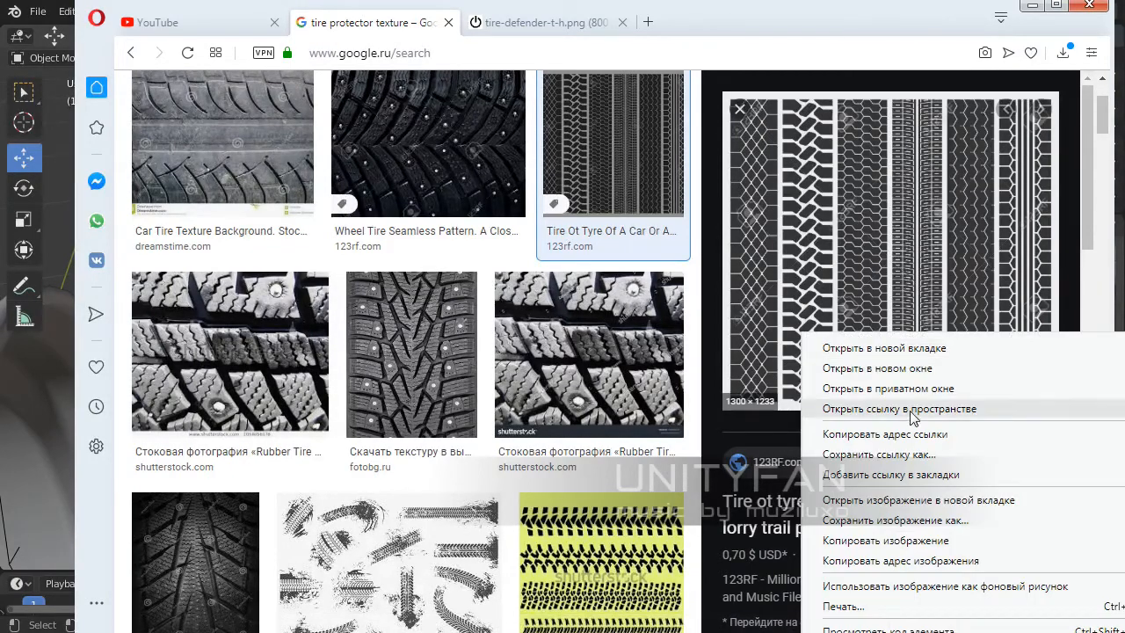
pyautogui.click(925, 504)
pyautogui.click(701, 26)
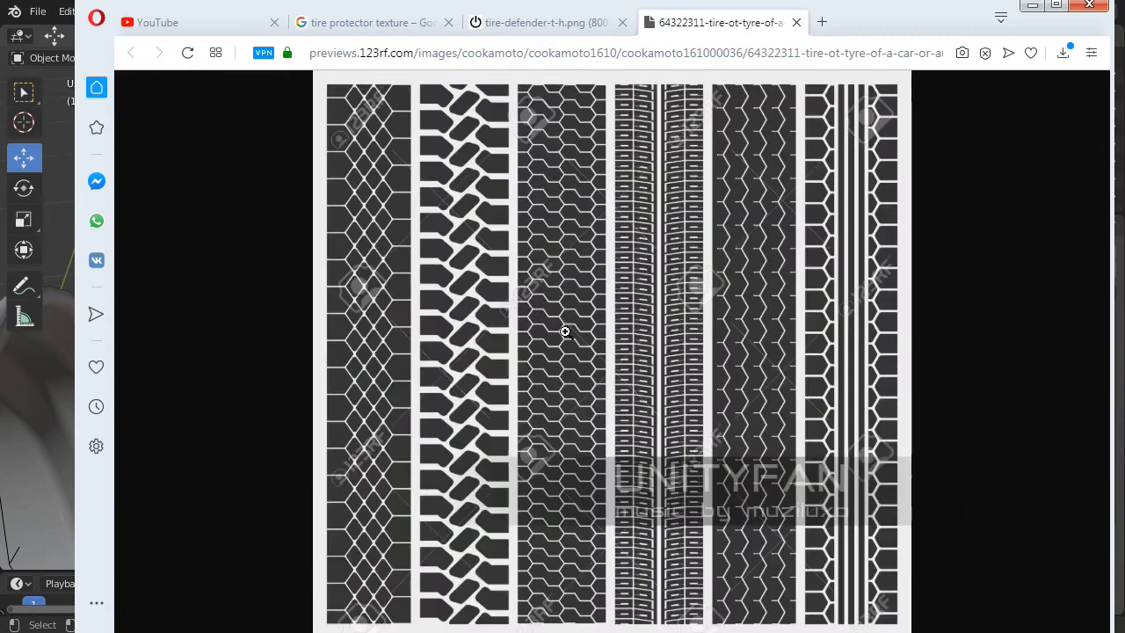
# - Enlarge the 123RF tread pattern image, examine its strips for use as a texture, and close its tab
pyautogui.click(565, 331)
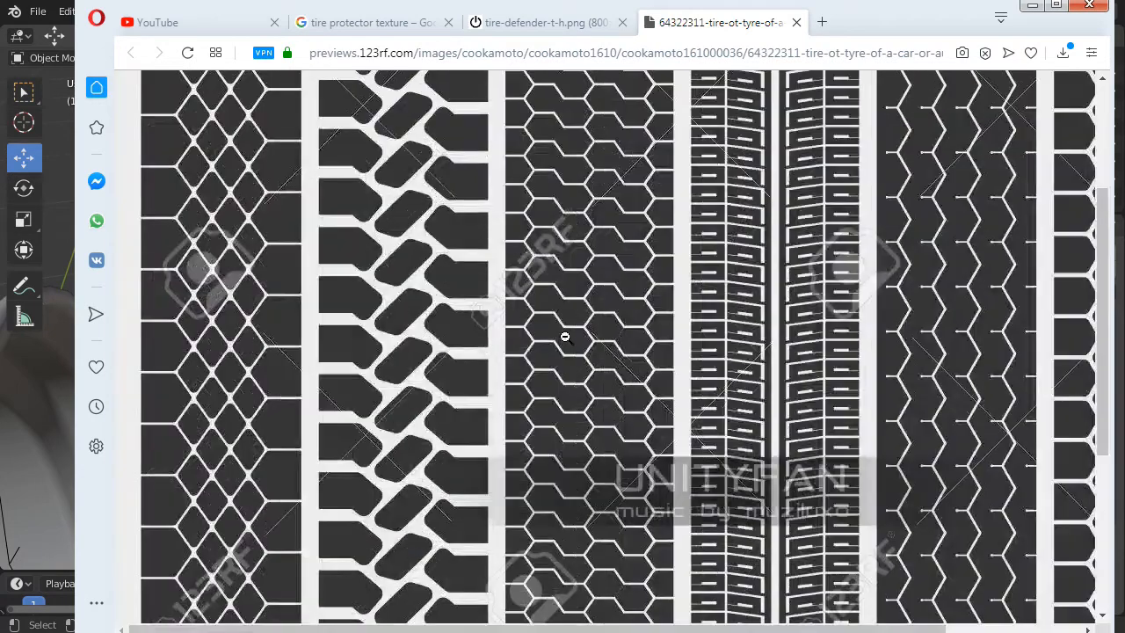
pyautogui.click(564, 347)
pyautogui.click(564, 347)
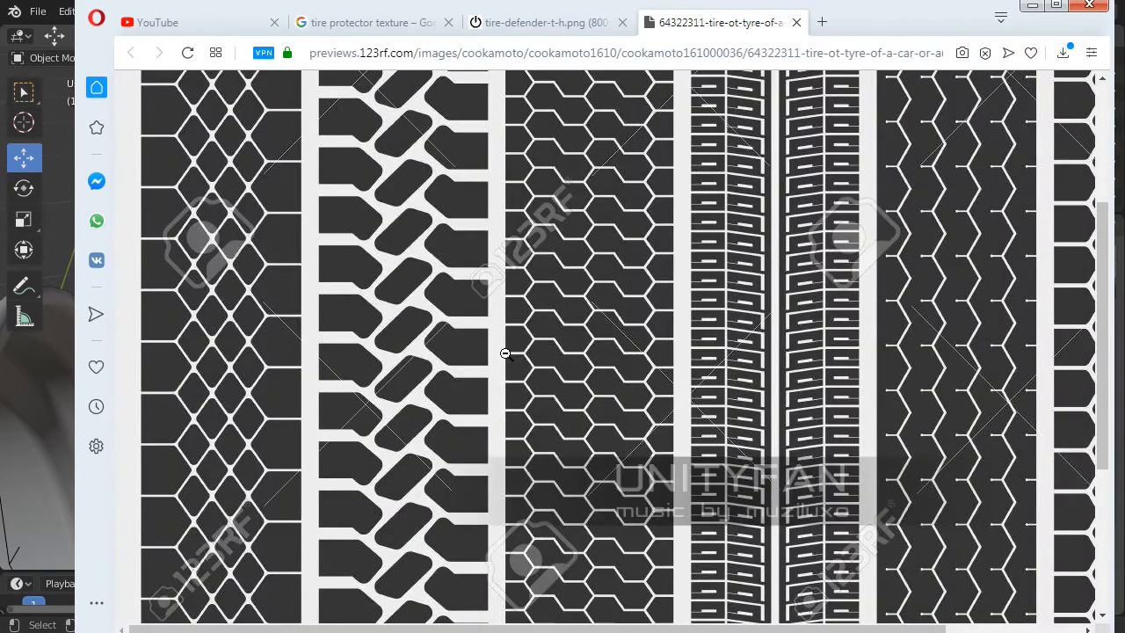
pyautogui.scroll(1, 505, 354)
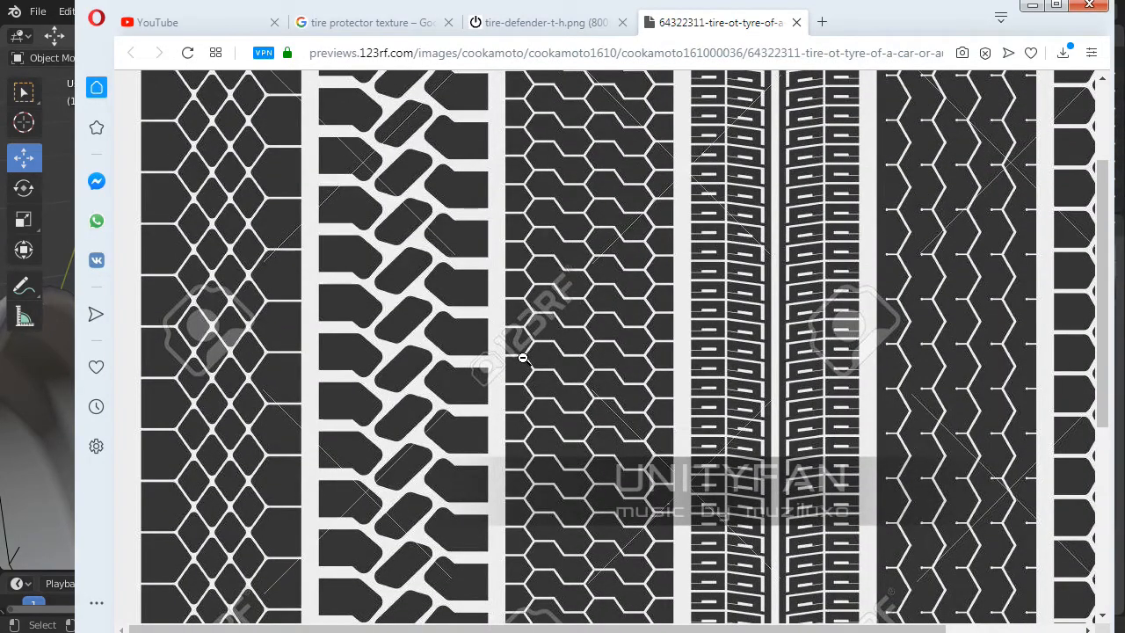
pyautogui.scroll(1, 609, 323)
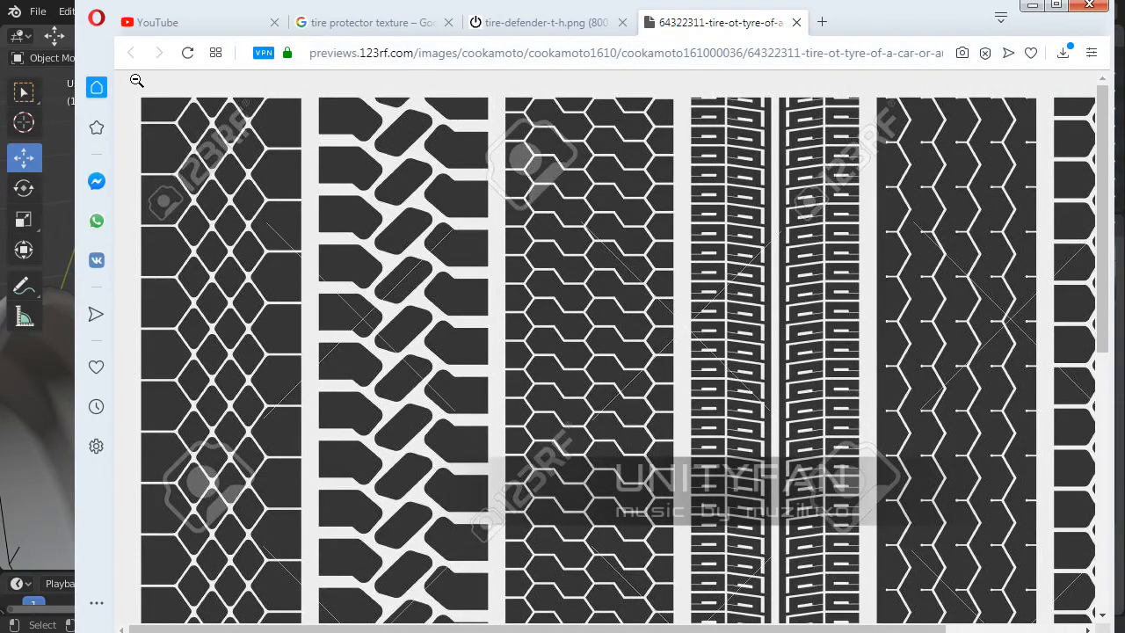
pyautogui.click(796, 24)
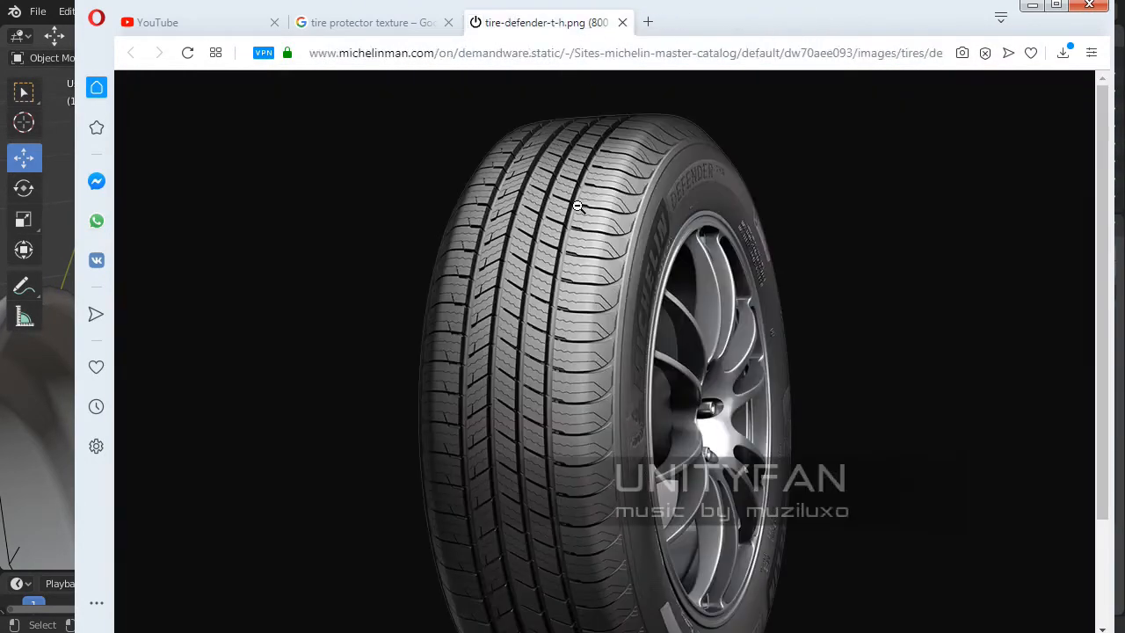
# - Return to the "tire protector texture" results and look further through them for a usable tread pattern
pyautogui.click(377, 22)
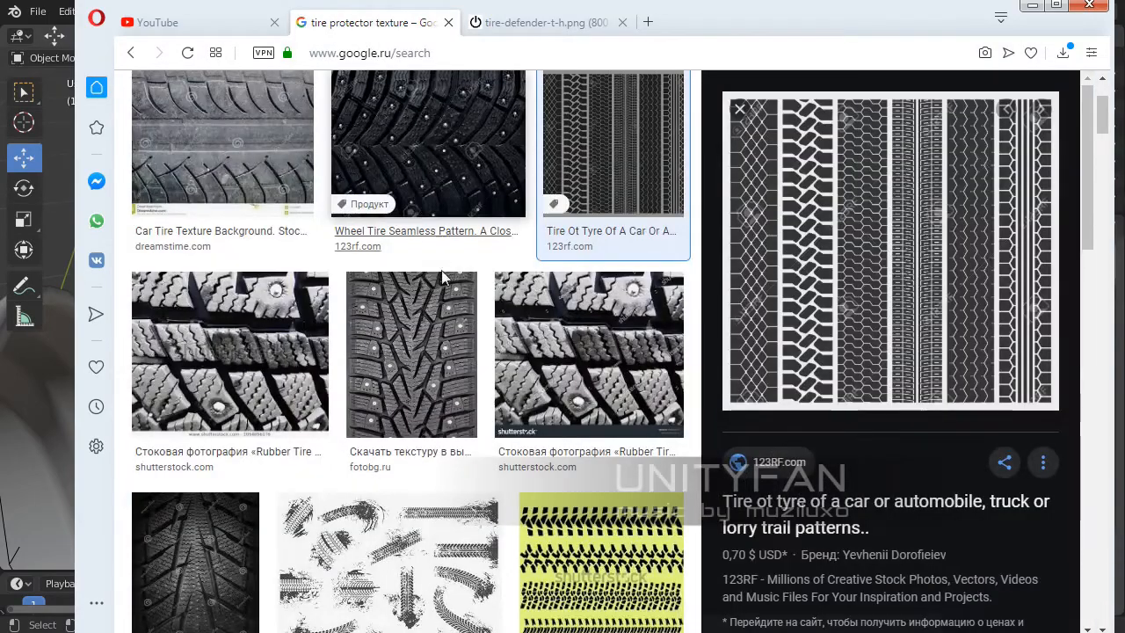
pyautogui.scroll(-6, 443, 282)
pyautogui.scroll(-3, 452, 306)
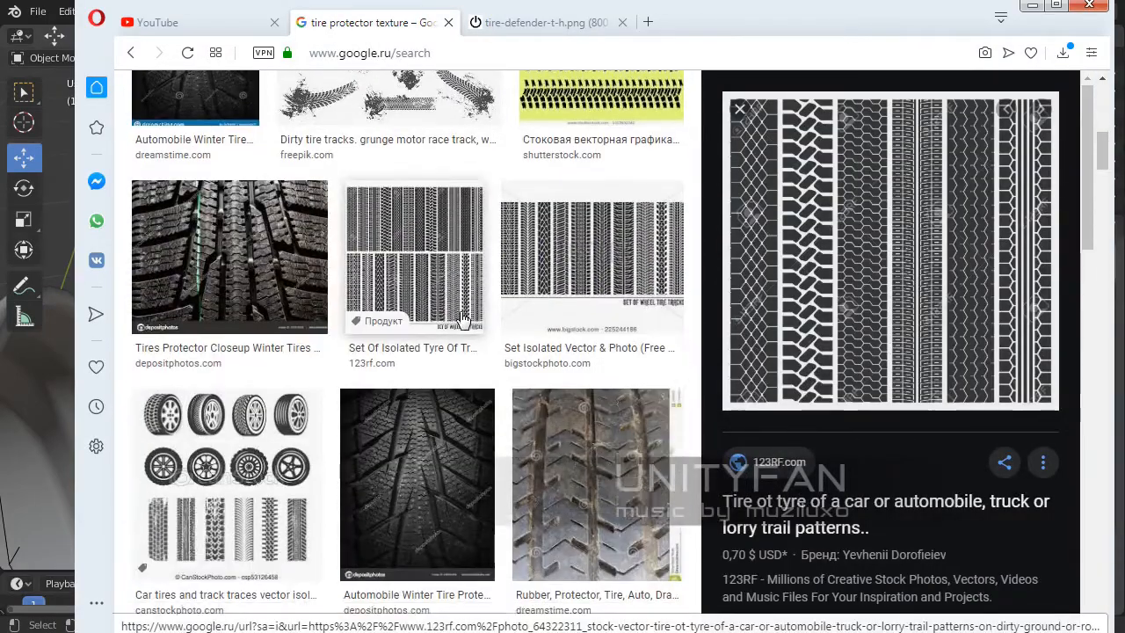
pyautogui.scroll(-5, 432, 332)
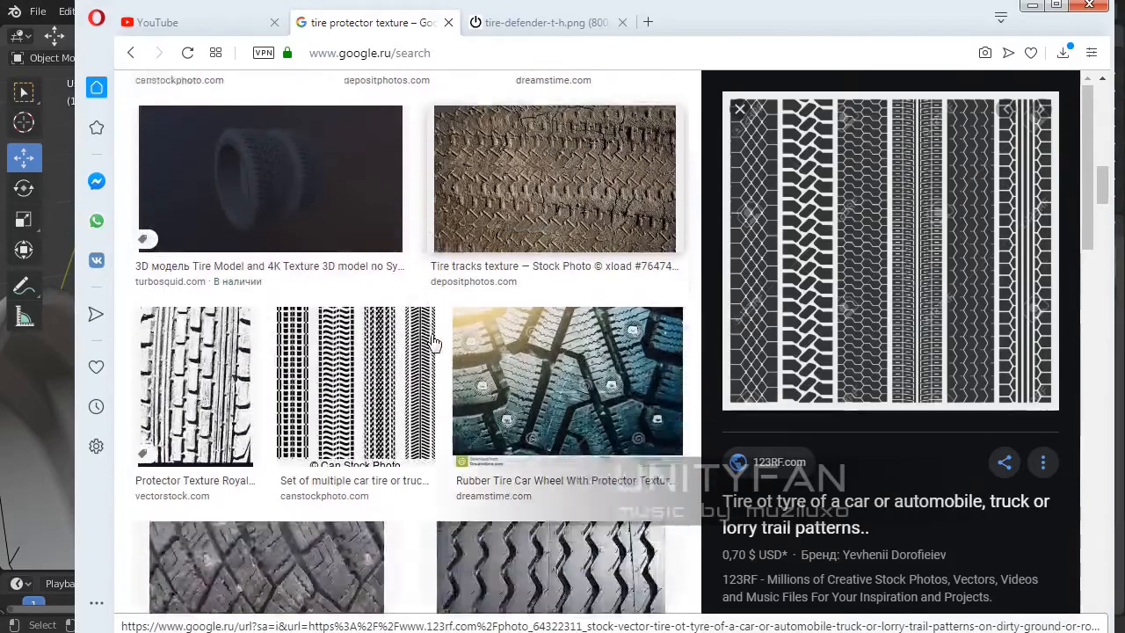
pyautogui.scroll(-7, 431, 345)
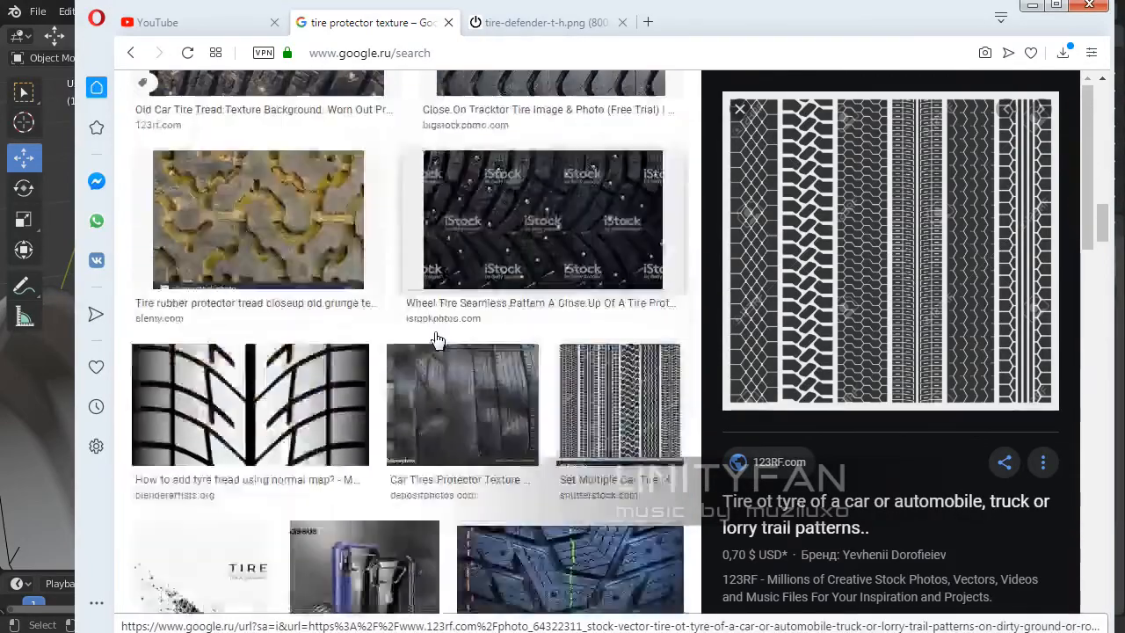
pyautogui.scroll(2, 444, 336)
pyautogui.scroll(-5, 453, 339)
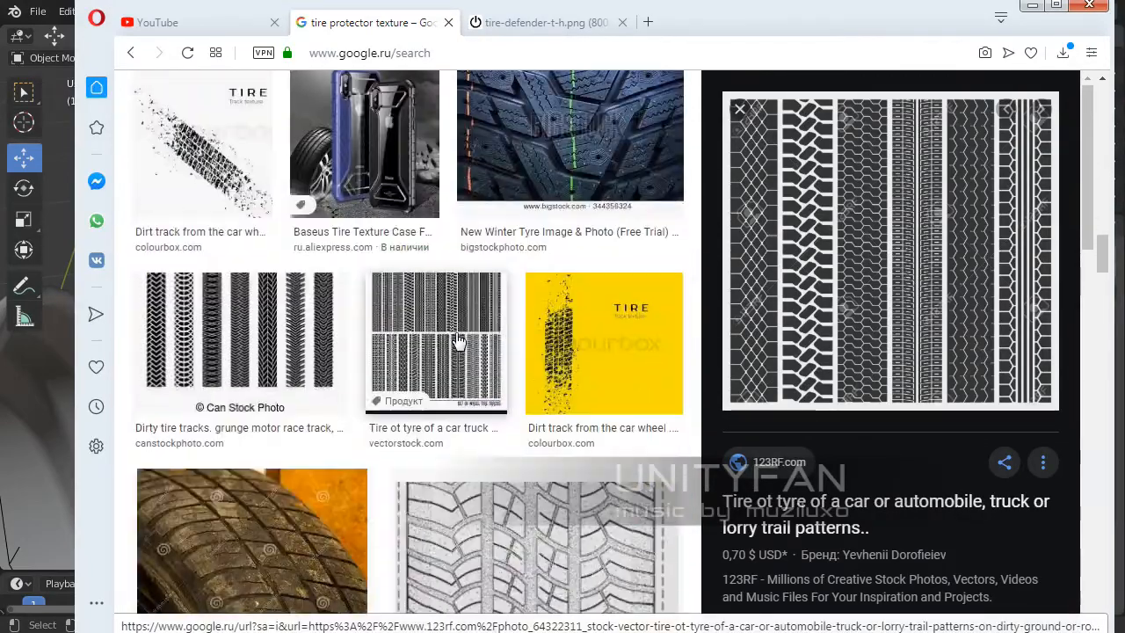
pyautogui.scroll(3, 250, 224)
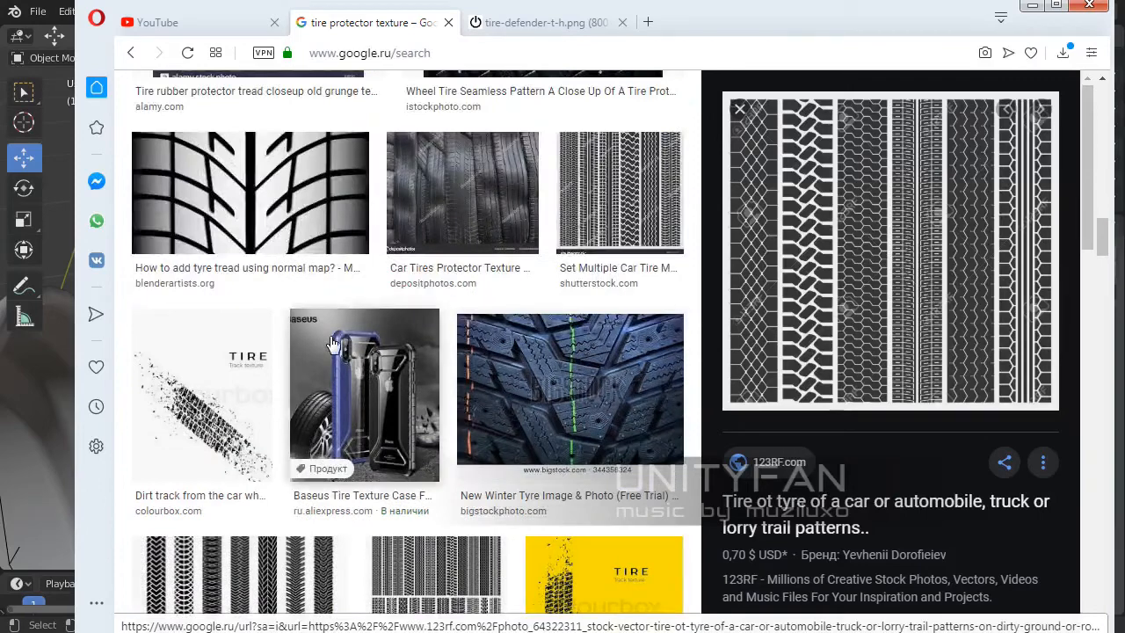
# - Preview the Blender Artists tyre tread image and, from its similar images, open "Tyre tread png 1" from pngimage.net
pyautogui.click(243, 209)
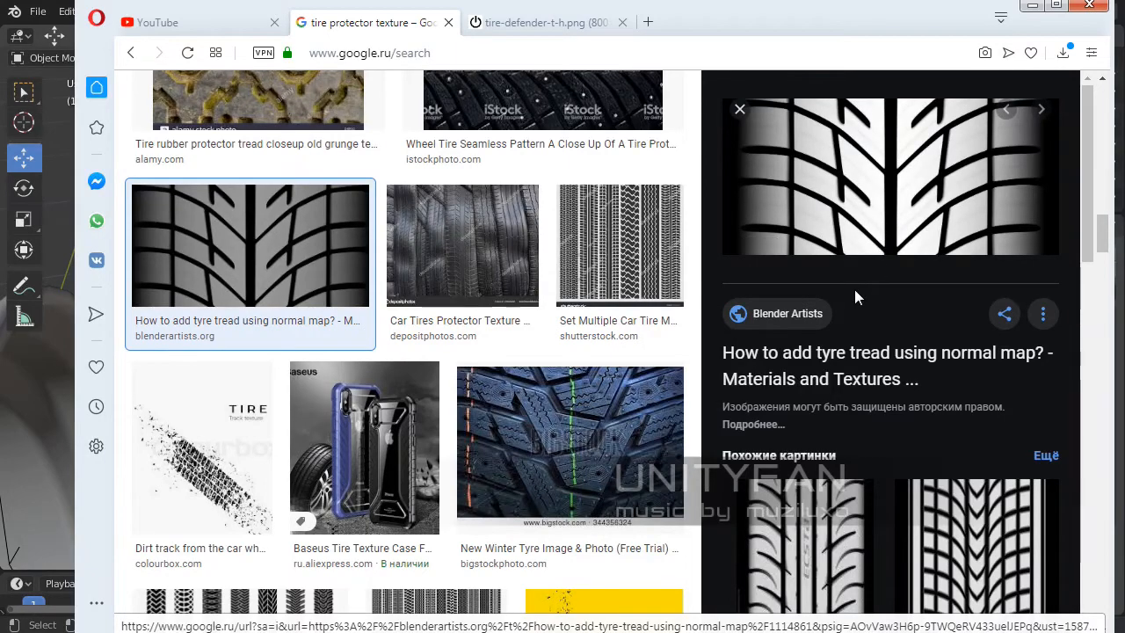
pyautogui.scroll(-7, 853, 293)
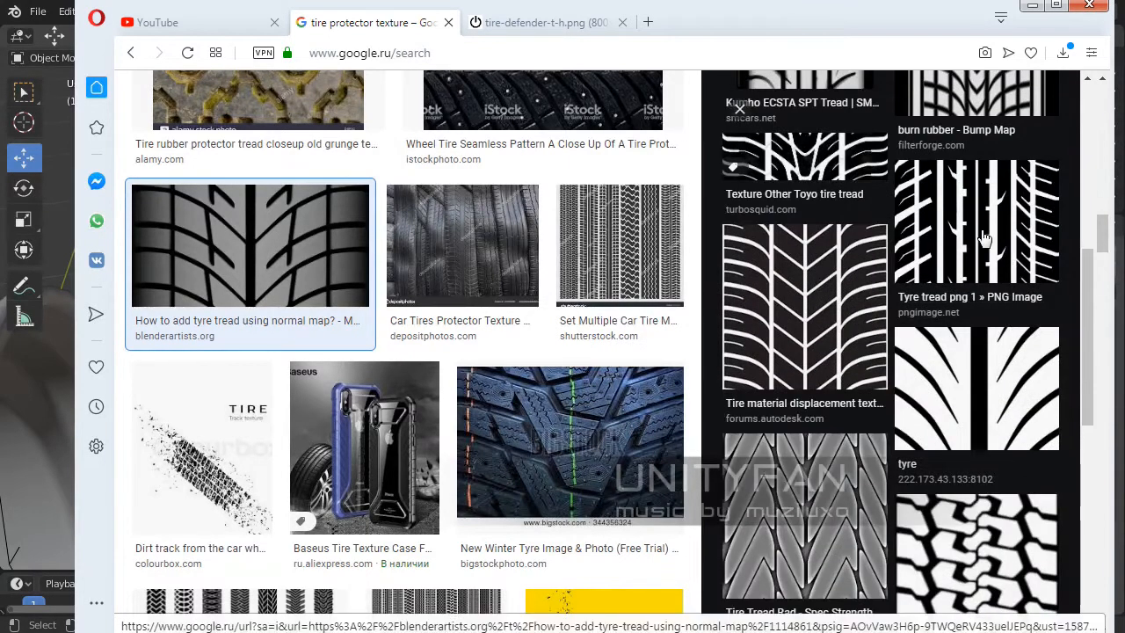
pyautogui.click(973, 235)
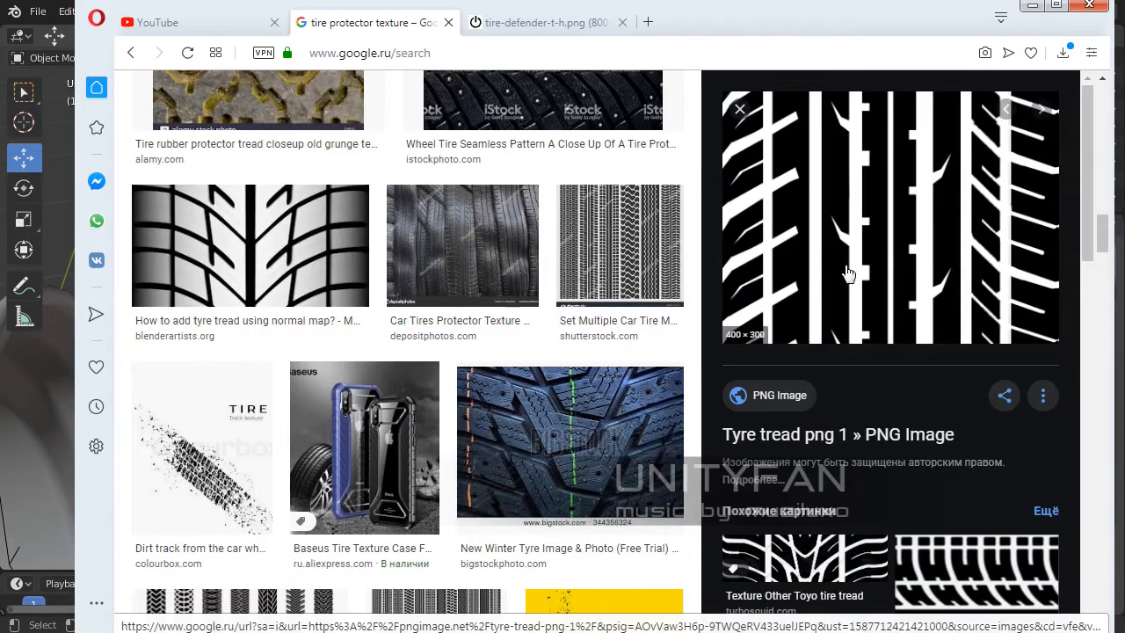
pyautogui.rightClick(801, 267)
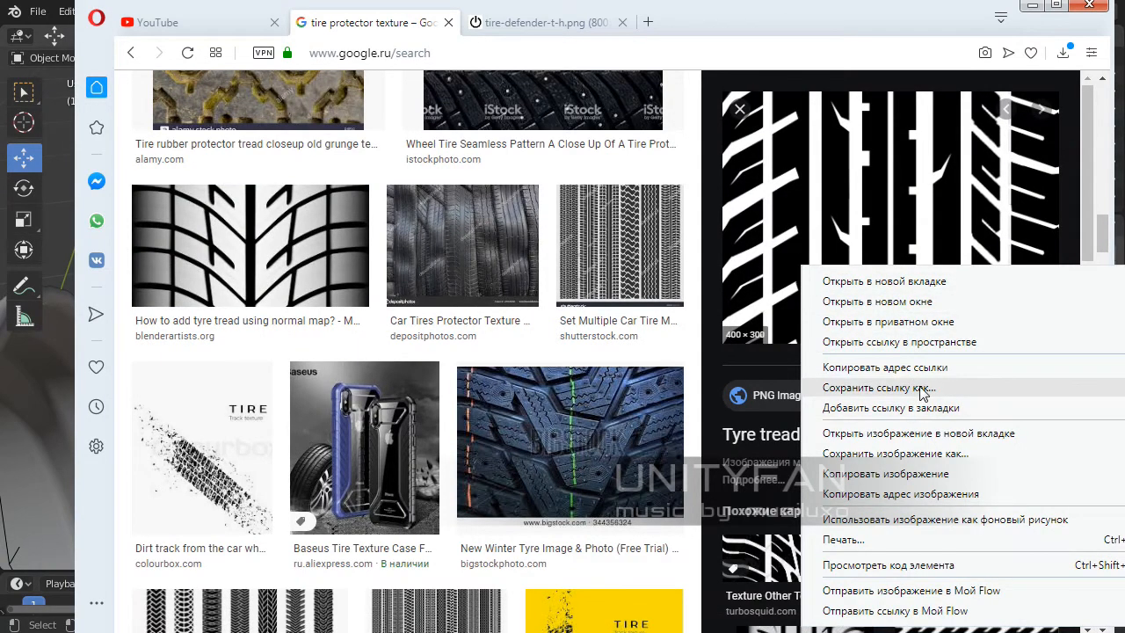
pyautogui.click(905, 282)
pyautogui.click(690, 25)
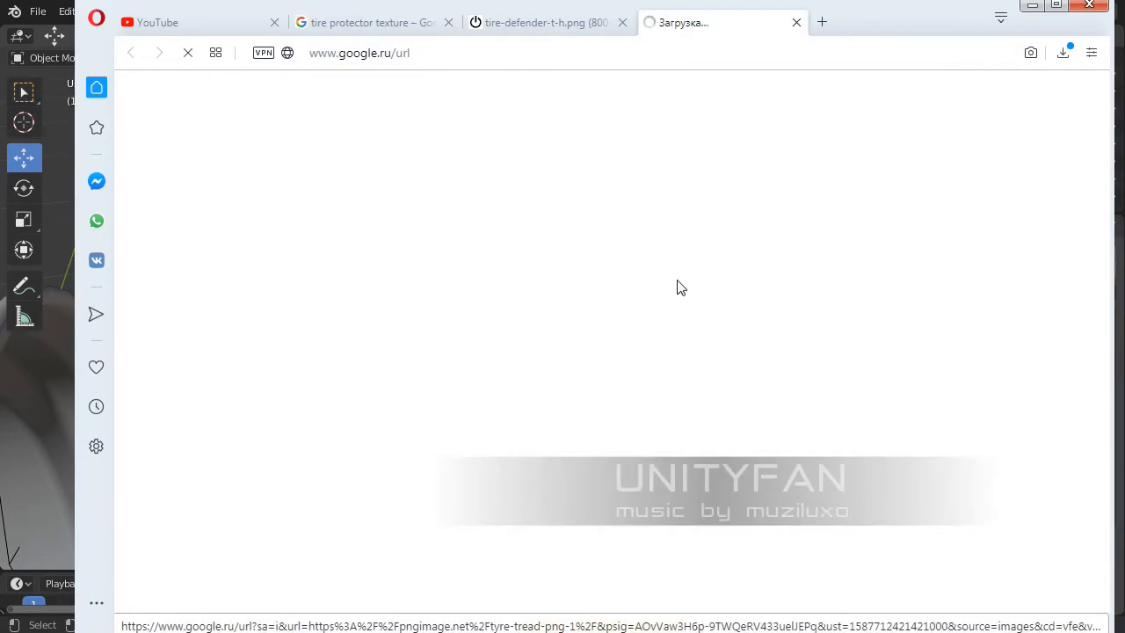
pyautogui.click(796, 23)
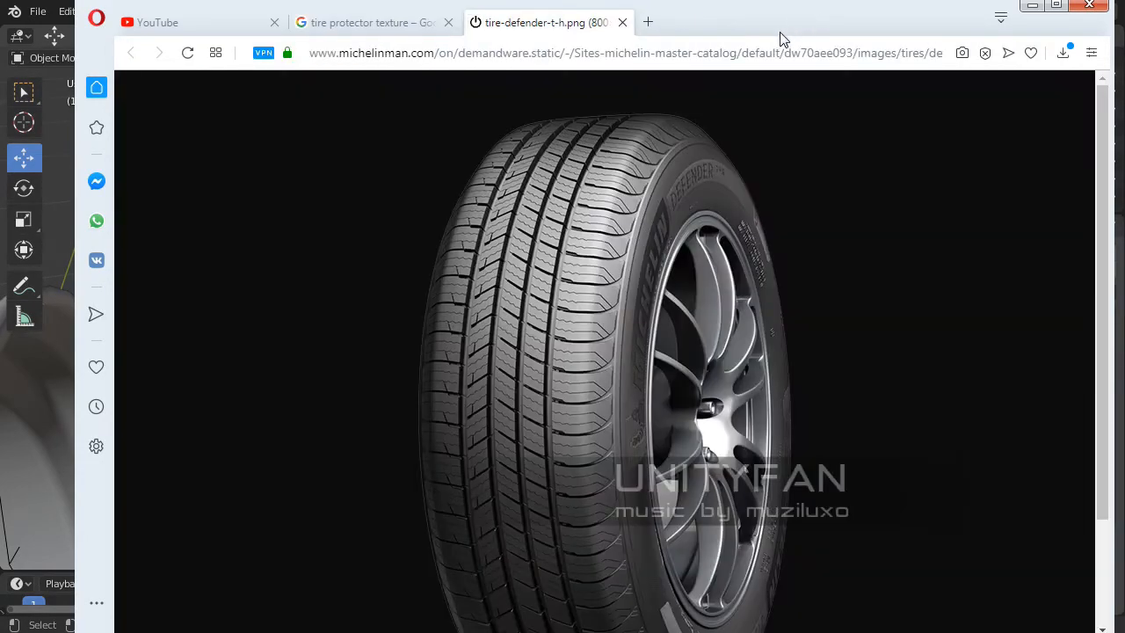
pyautogui.click(396, 26)
# - Open the "Tyre tread png 1" image file itself in a new browser tab
pyautogui.rightClick(802, 258)
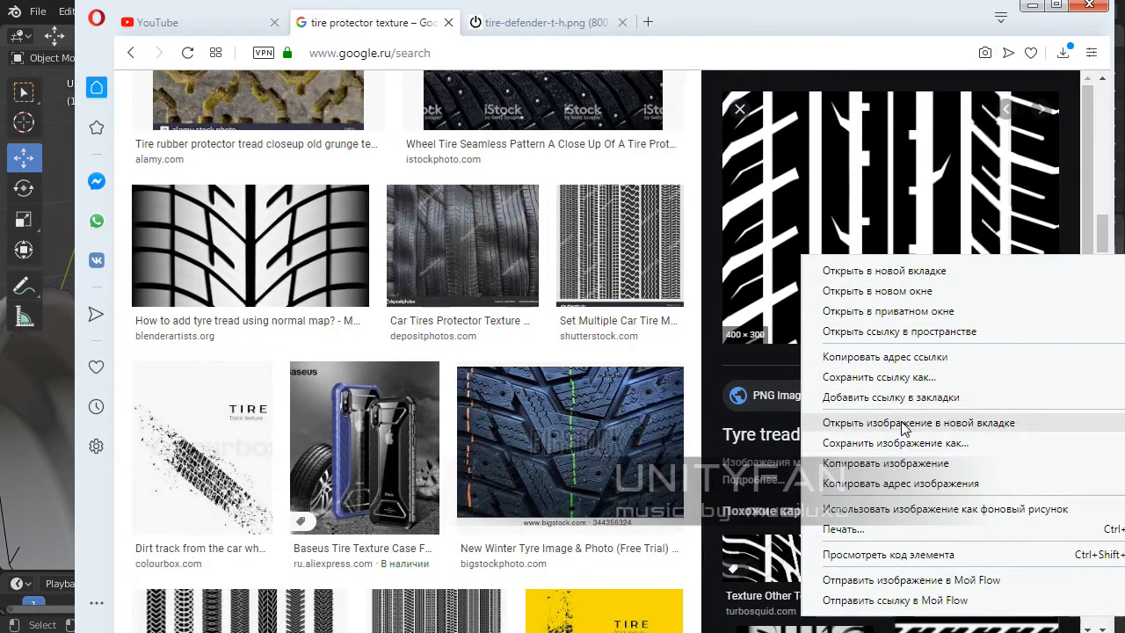
pyautogui.click(903, 422)
pyautogui.click(690, 26)
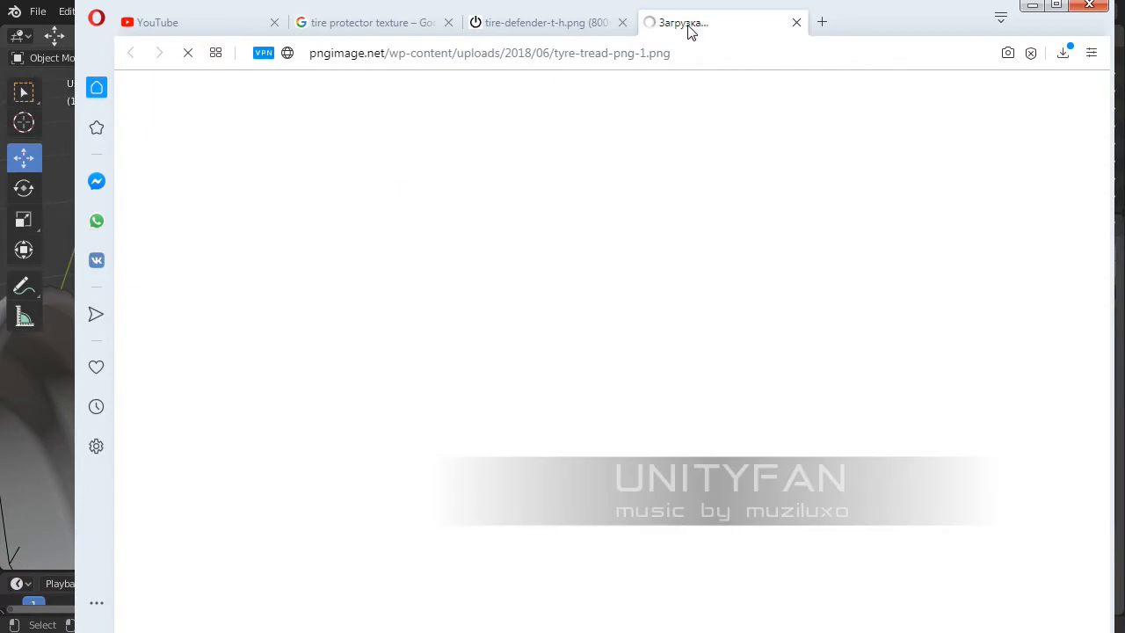
# - Save the tread image as tyre-tread-png-1.png in the "textures" folder of "ep_014 rim and tire for computer games" and close its tab
pyautogui.rightClick(659, 320)
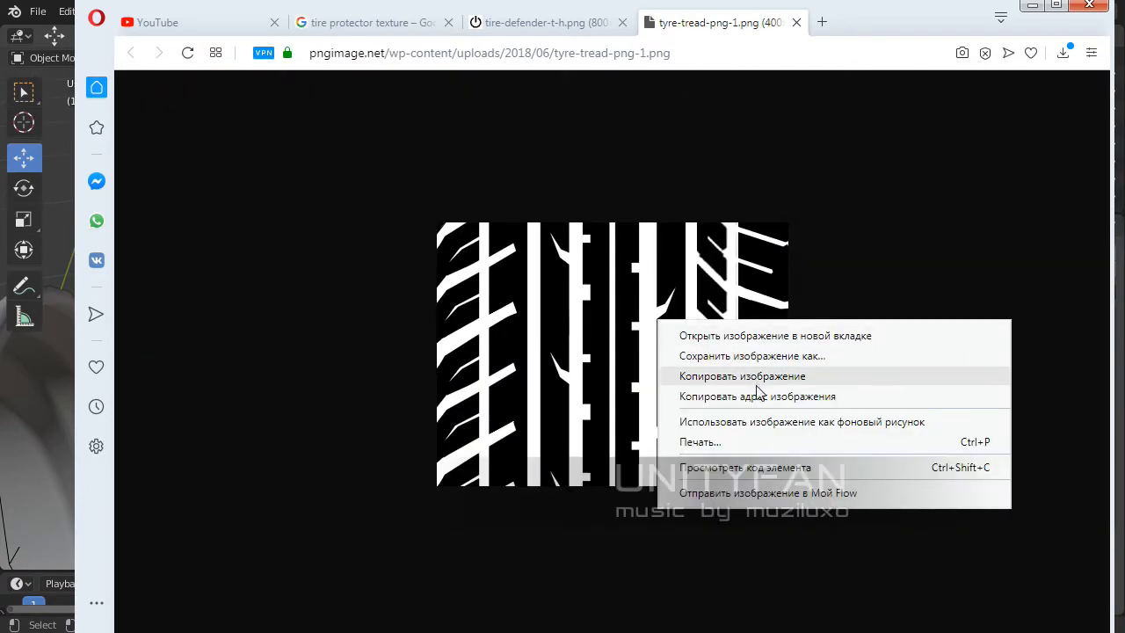
pyautogui.click(761, 356)
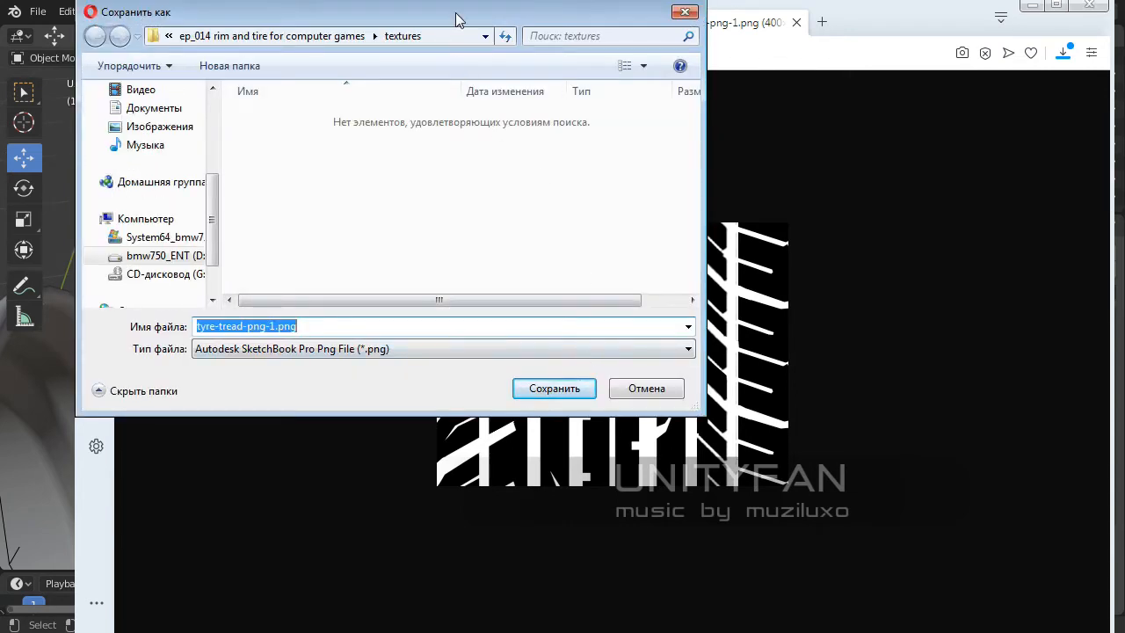
pyautogui.moveTo(454, 10); pyautogui.dragTo(515, 98)
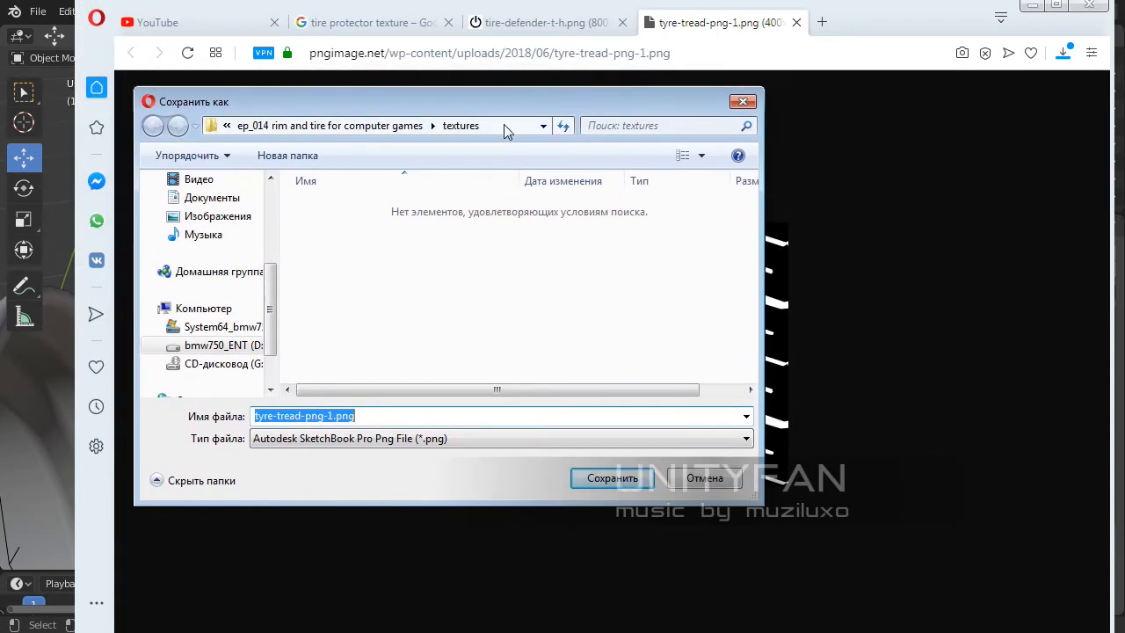
pyautogui.click(397, 130)
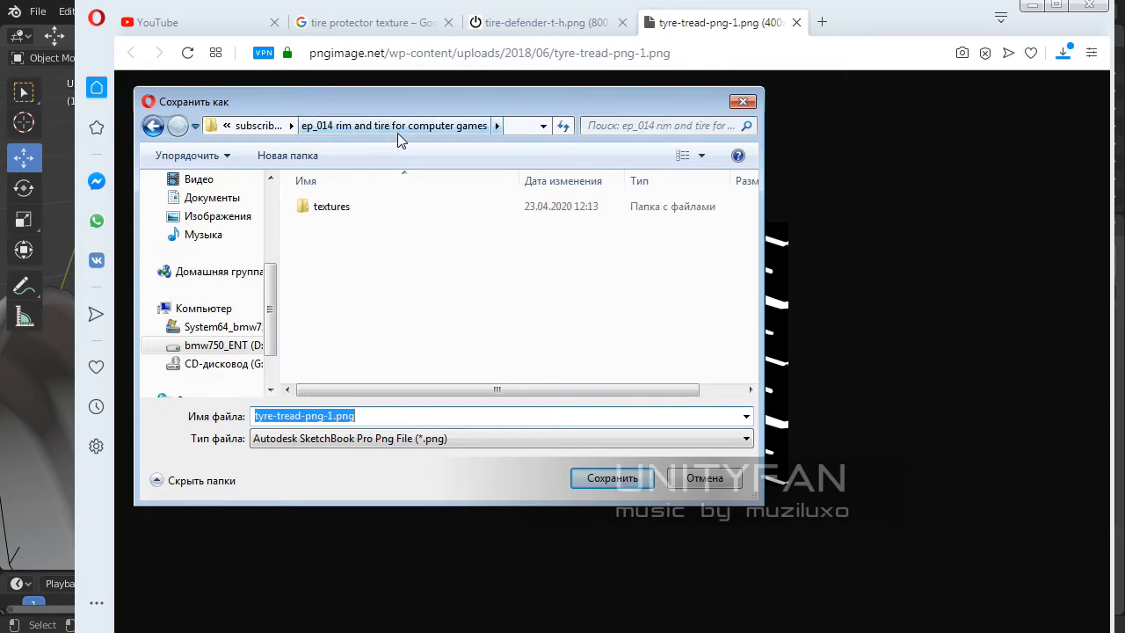
pyautogui.doubleClick(316, 208)
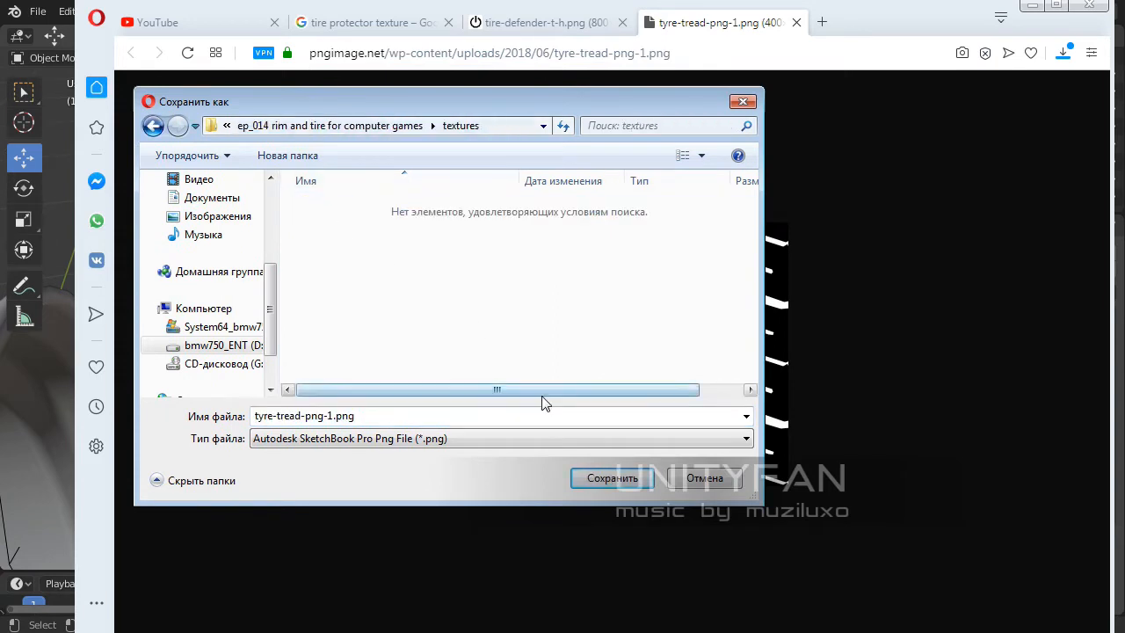
pyautogui.click(615, 482)
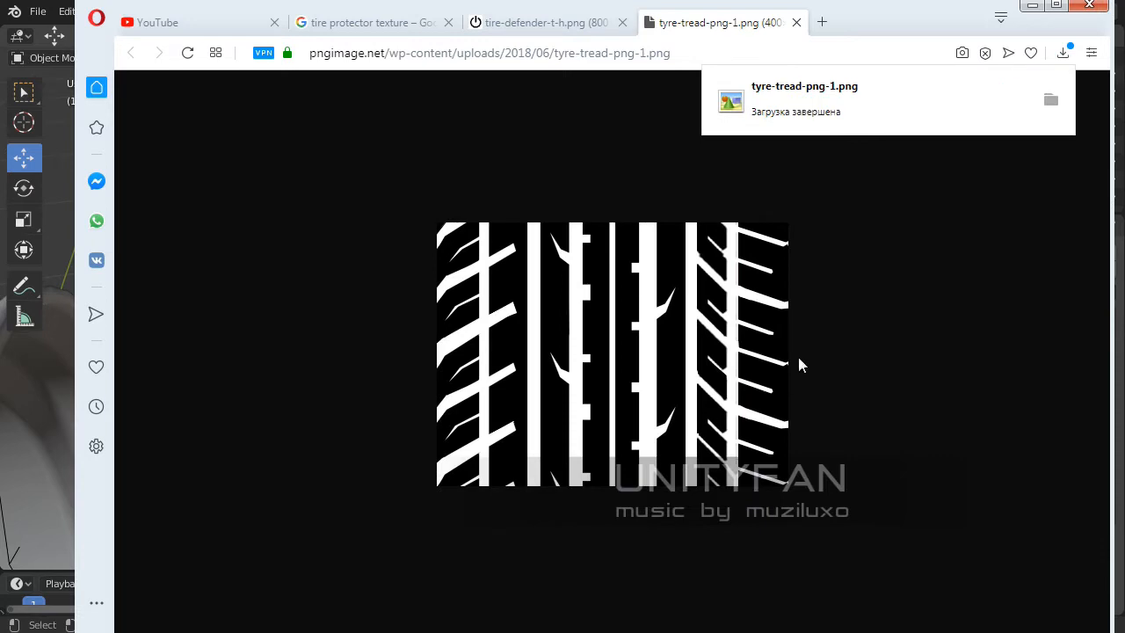
pyautogui.click(796, 22)
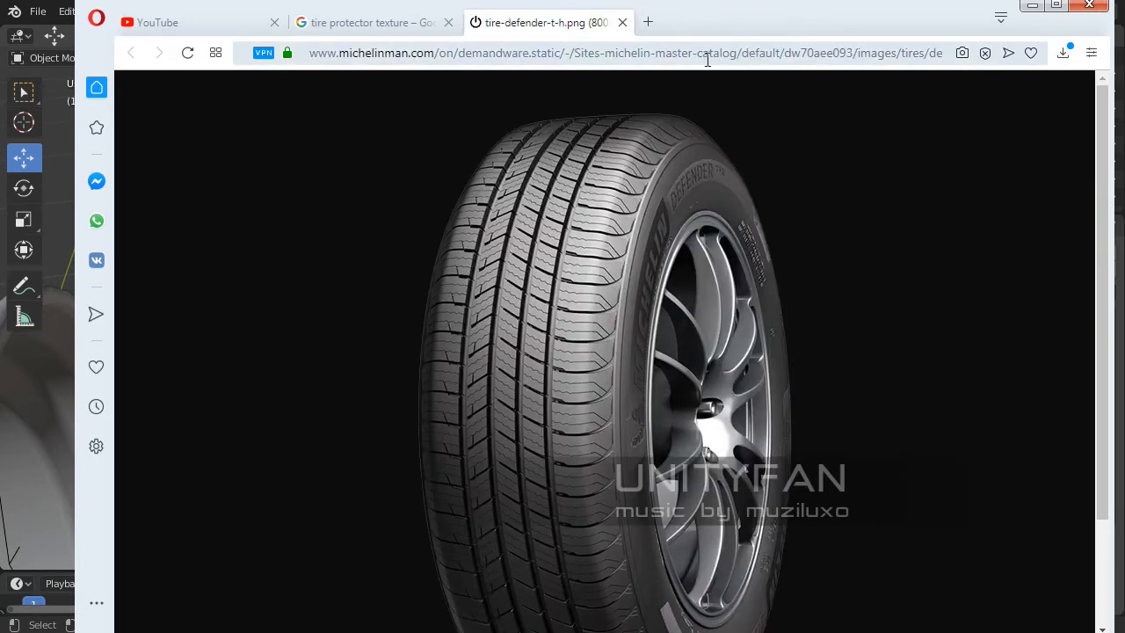
# - Close the Michelin tyre image and look further through the "tire protector texture" results for another usable tread pattern
pyautogui.scroll(-3, 664, 202)
pyautogui.scroll(3, 672, 223)
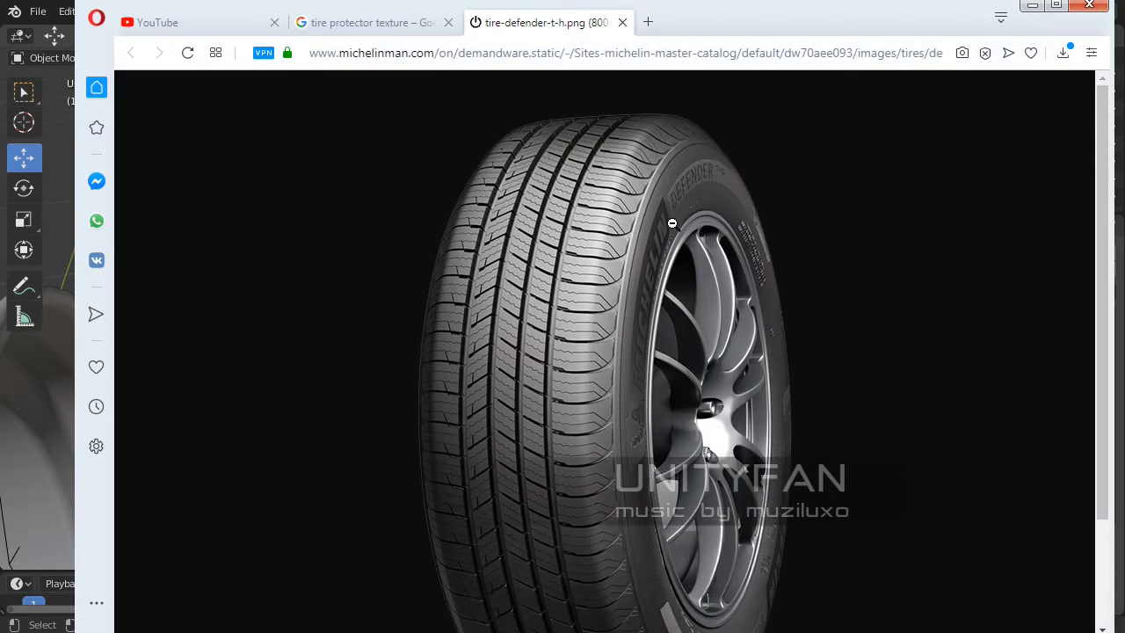
pyautogui.click(623, 23)
pyautogui.scroll(-5, 622, 202)
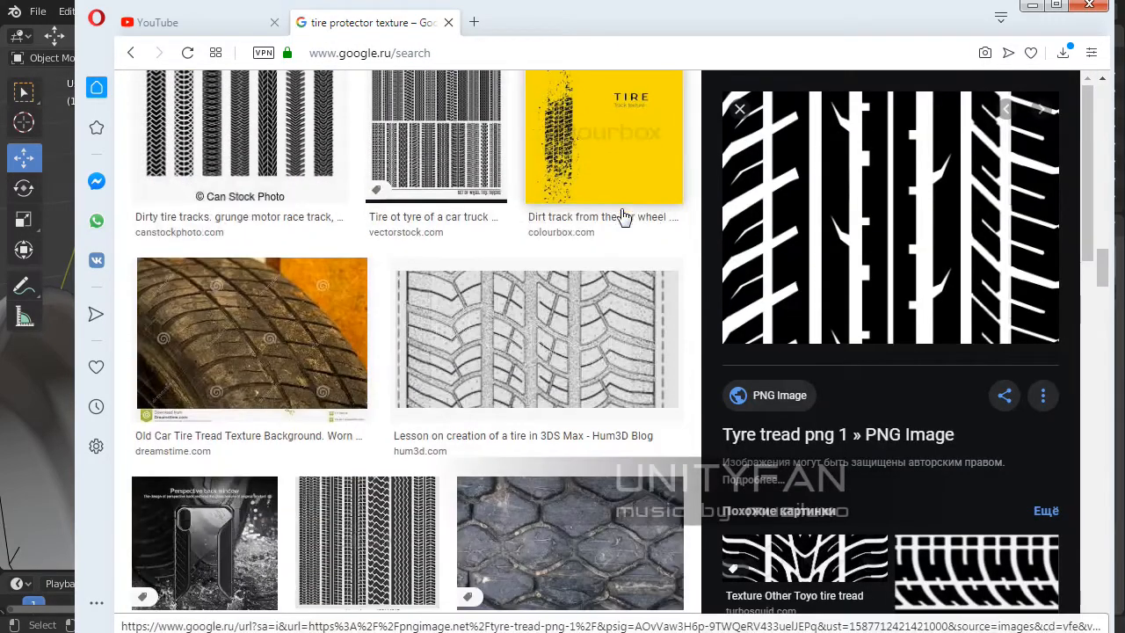
pyautogui.scroll(-4, 623, 216)
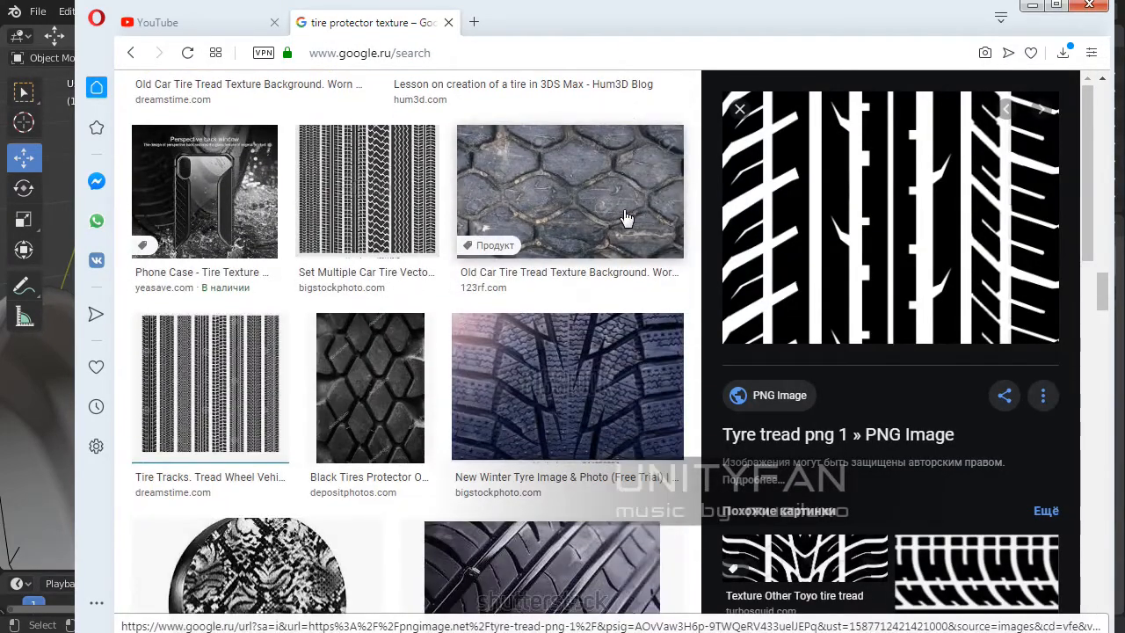
pyautogui.scroll(-8, 626, 216)
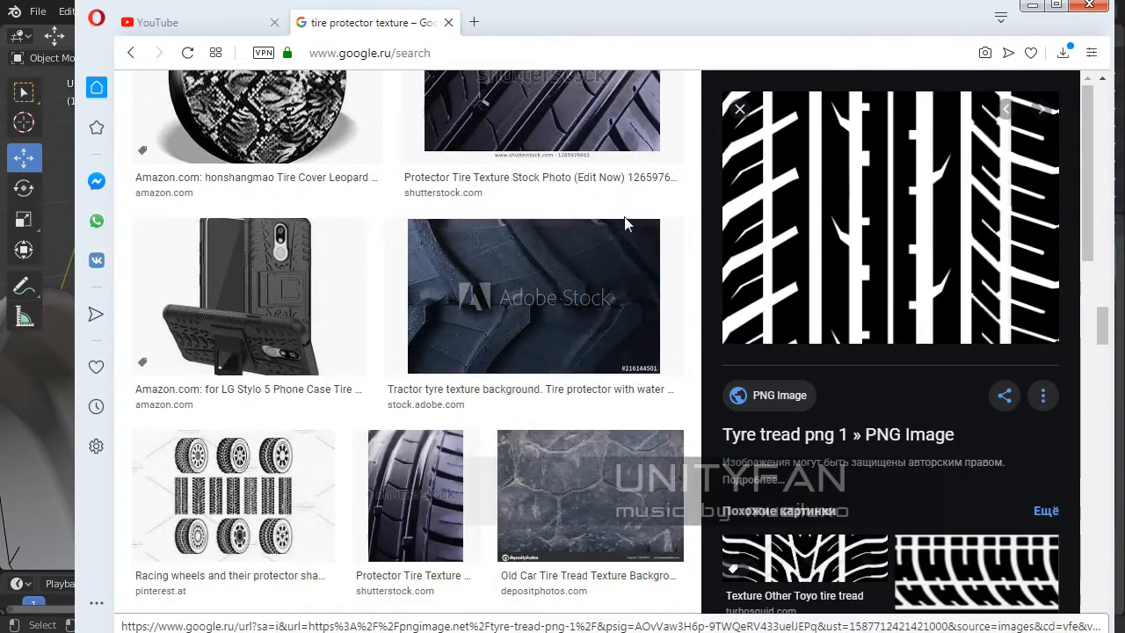
pyautogui.scroll(-10, 629, 230)
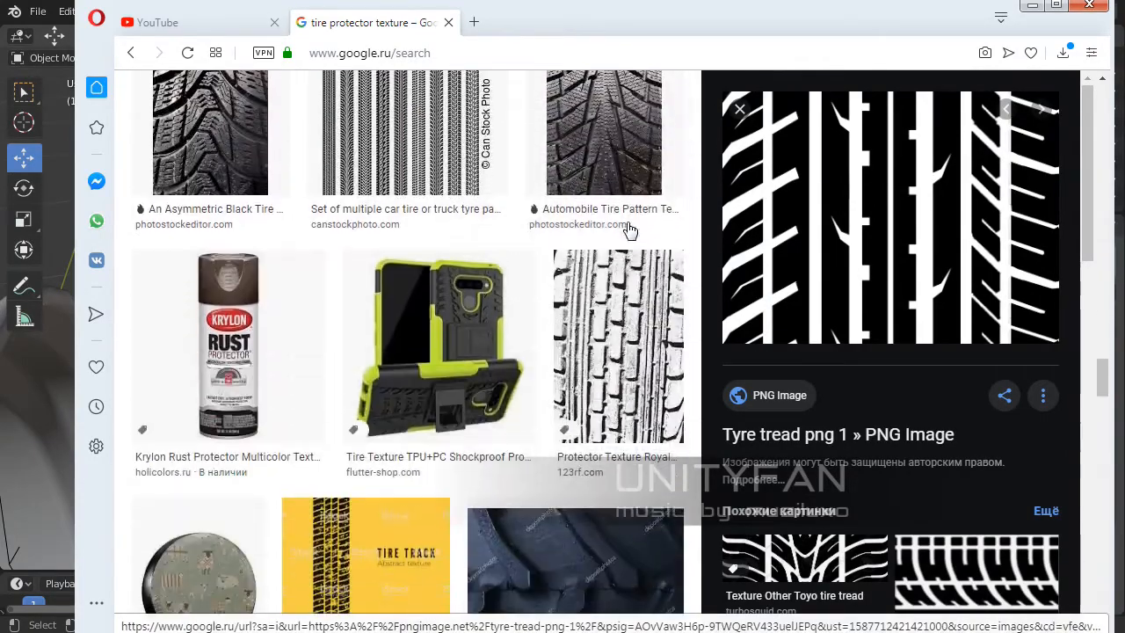
pyautogui.scroll(-9, 629, 229)
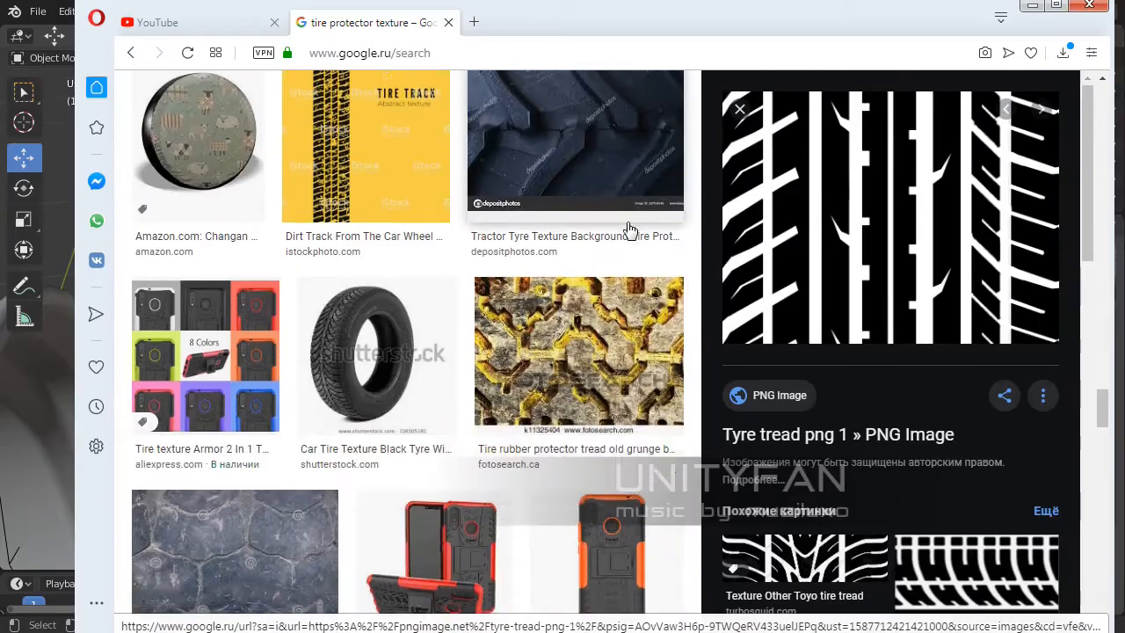
pyautogui.scroll(12, 630, 230)
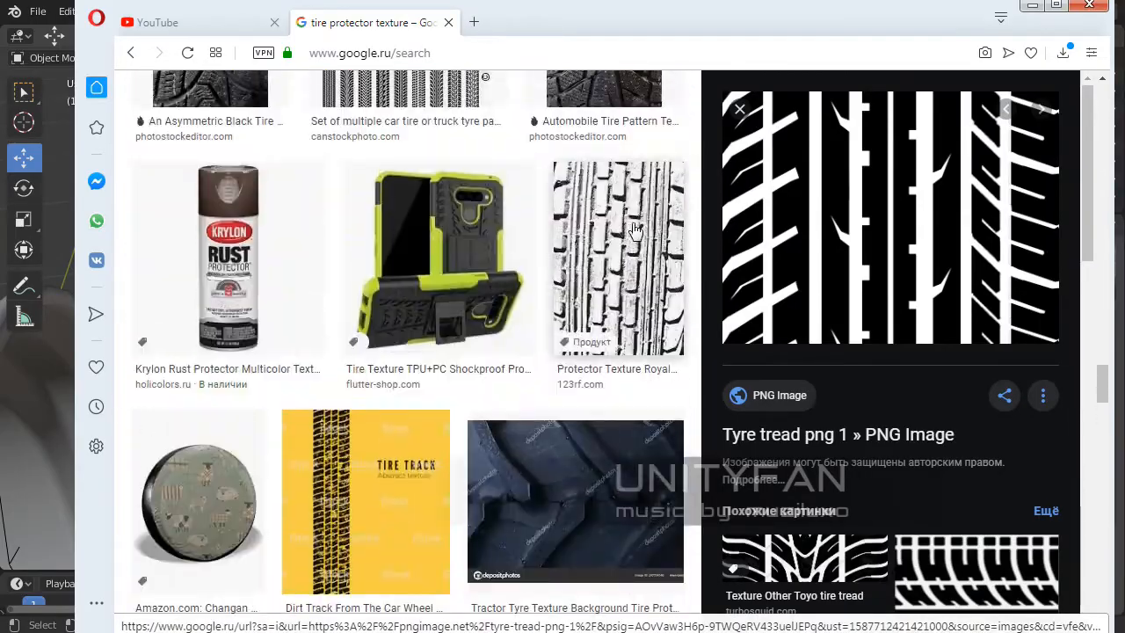
pyautogui.scroll(-10, 658, 231)
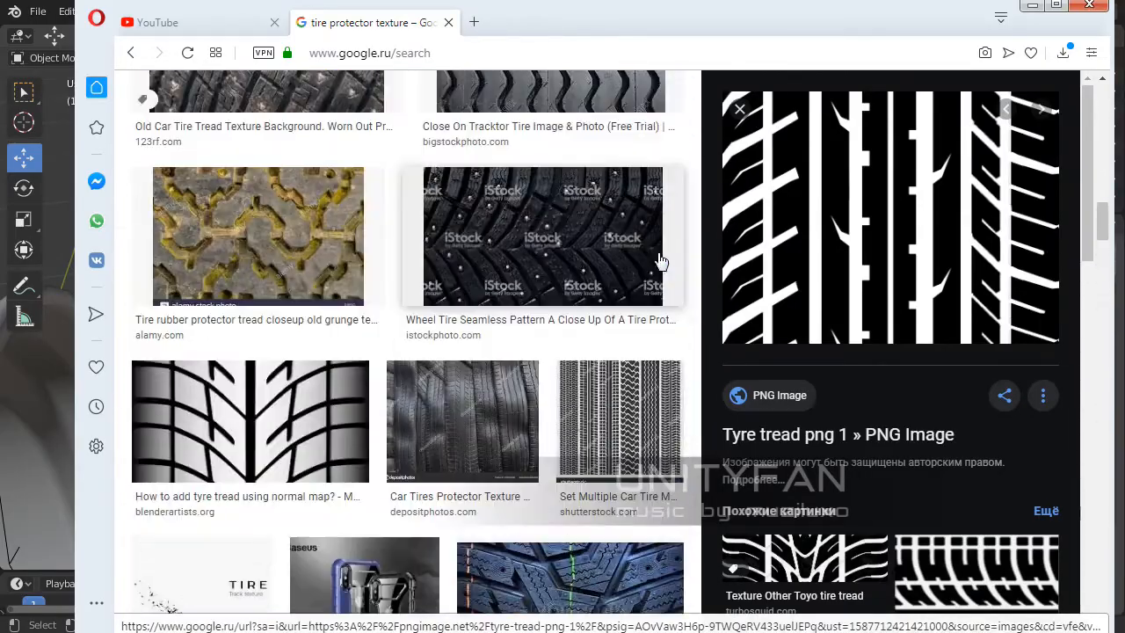
pyautogui.scroll(15, 668, 273)
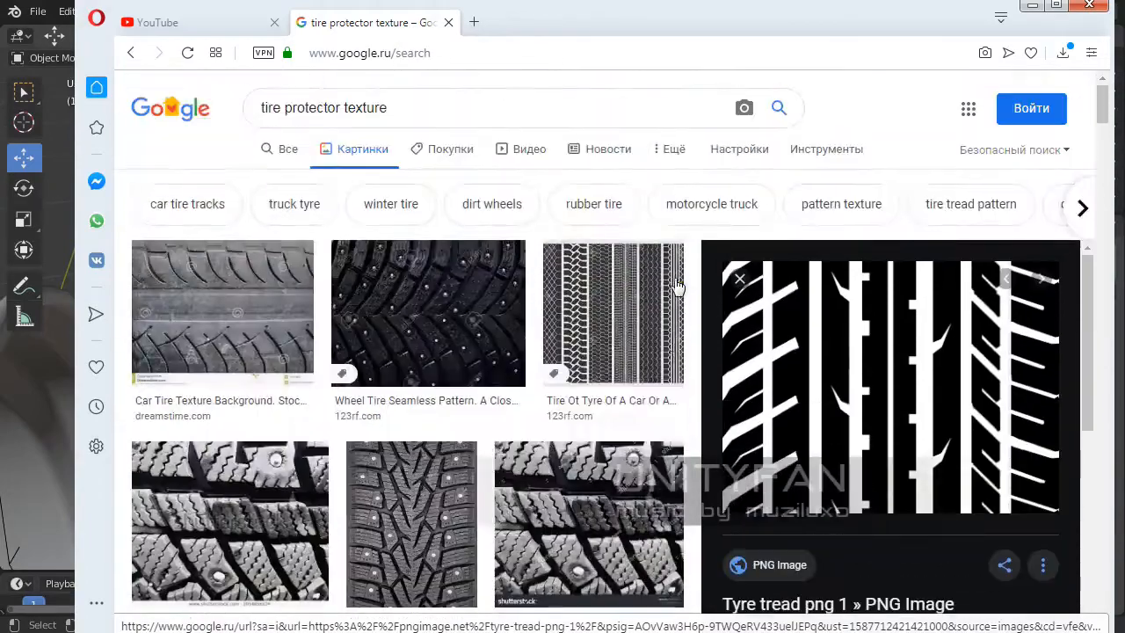
pyautogui.scroll(-1, 706, 277)
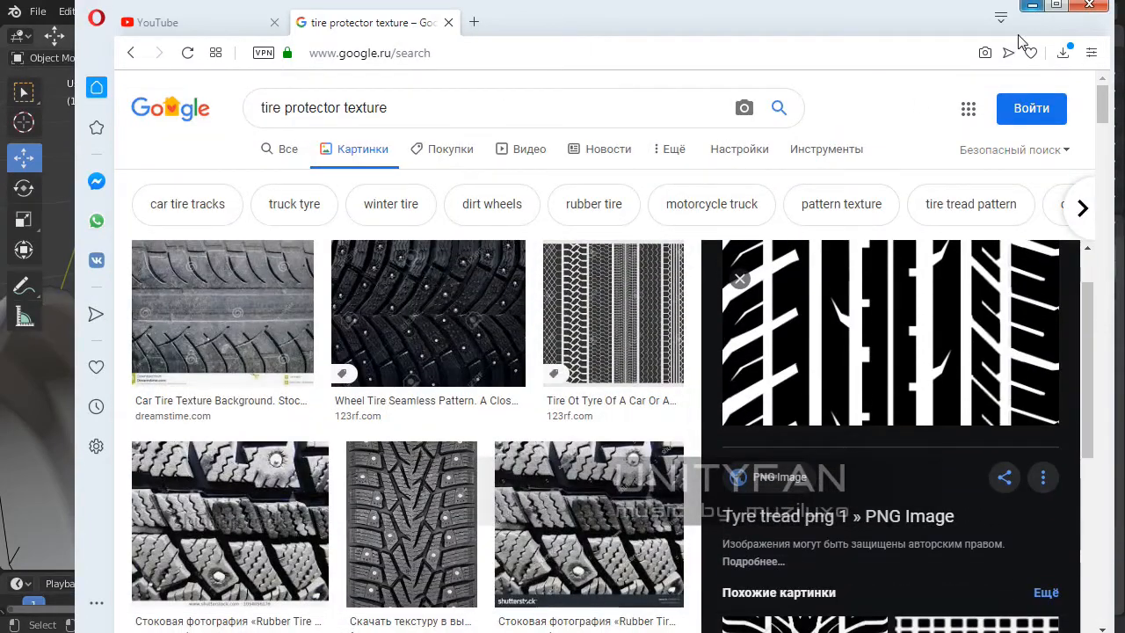
# - Switch back to Blender and select the tyre object around the five-spoke wheel
pyautogui.click(1032, 5)
pyautogui.moveTo(622, 293); pyautogui.dragTo(482, 282, button='middle')
pyautogui.moveTo(558, 315); pyautogui.dragTo(810, 130, button='middle')
pyautogui.click(810, 130)
pyautogui.moveTo(714, 232); pyautogui.dragTo(487, 204, button='middle')
pyautogui.click(466, 136)
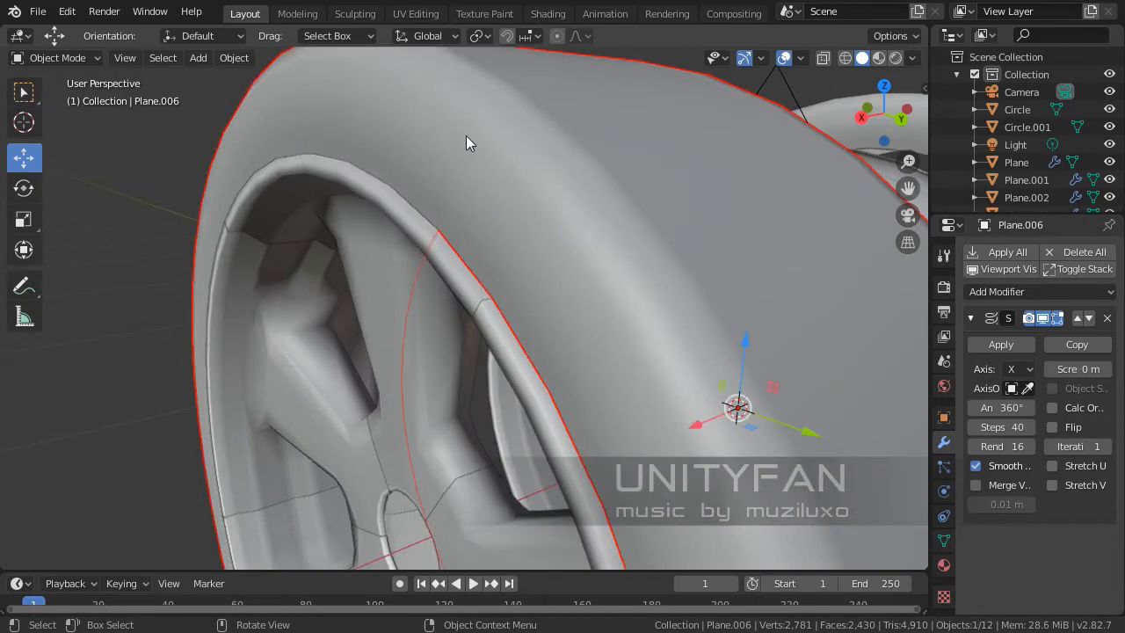
pyautogui.press('KP_Decimal')
pyautogui.moveTo(568, 188); pyautogui.dragTo(732, 348, button='middle')
# - Apply the tyre's Screw modifier with its 40 steps and put the resulting mesh in Edit Mode
pyautogui.press('Tab')
pyautogui.press('Tab')
pyautogui.scroll(2, 571, 289)
pyautogui.scroll(1, 732, 348)
pyautogui.scroll(2, 734, 343)
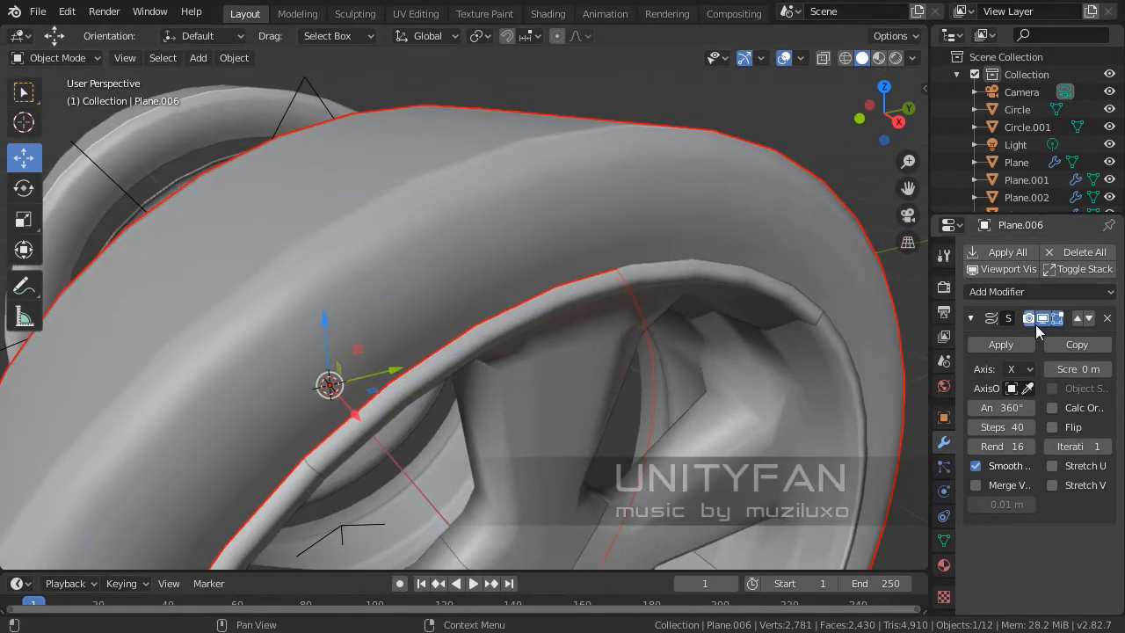
pyautogui.moveTo(798, 293); pyautogui.dragTo(830, 298, button='middle')
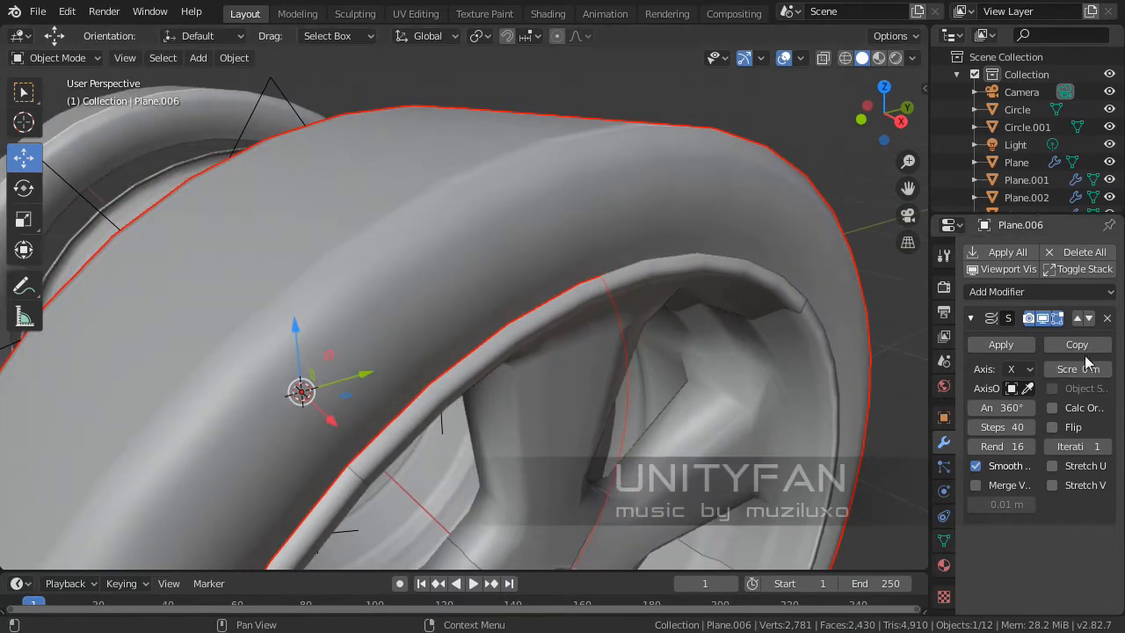
pyautogui.click(1044, 321)
pyautogui.click(1044, 321)
pyautogui.click(1045, 322)
pyautogui.click(1044, 321)
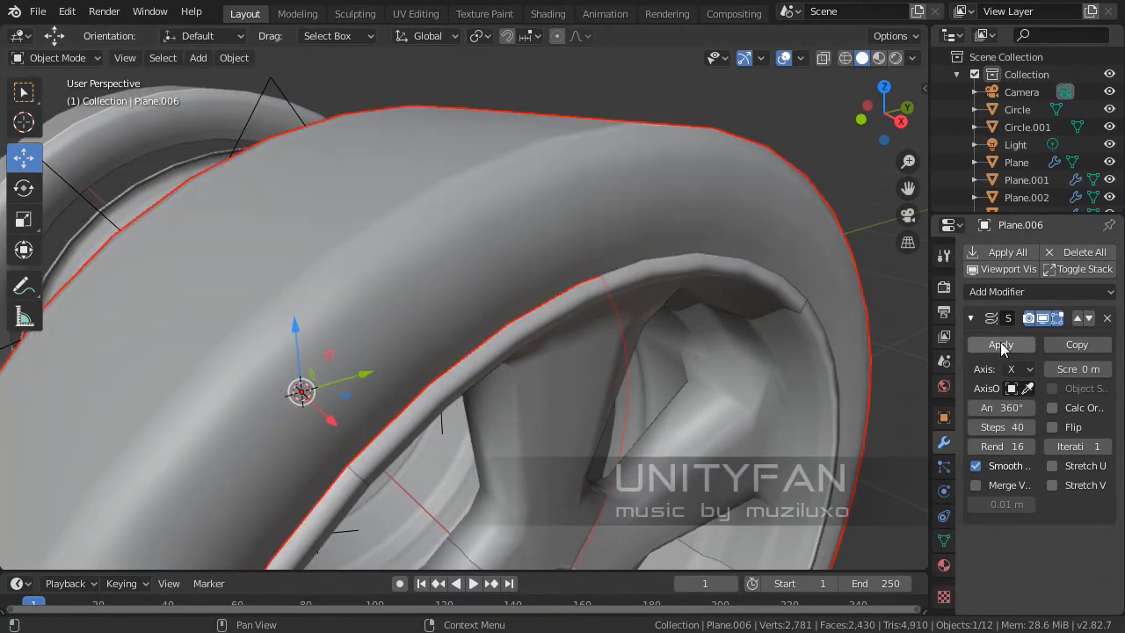
pyautogui.click(1000, 346)
pyautogui.moveTo(650, 272); pyautogui.dragTo(314, 157, button='middle')
pyautogui.press('Tab')
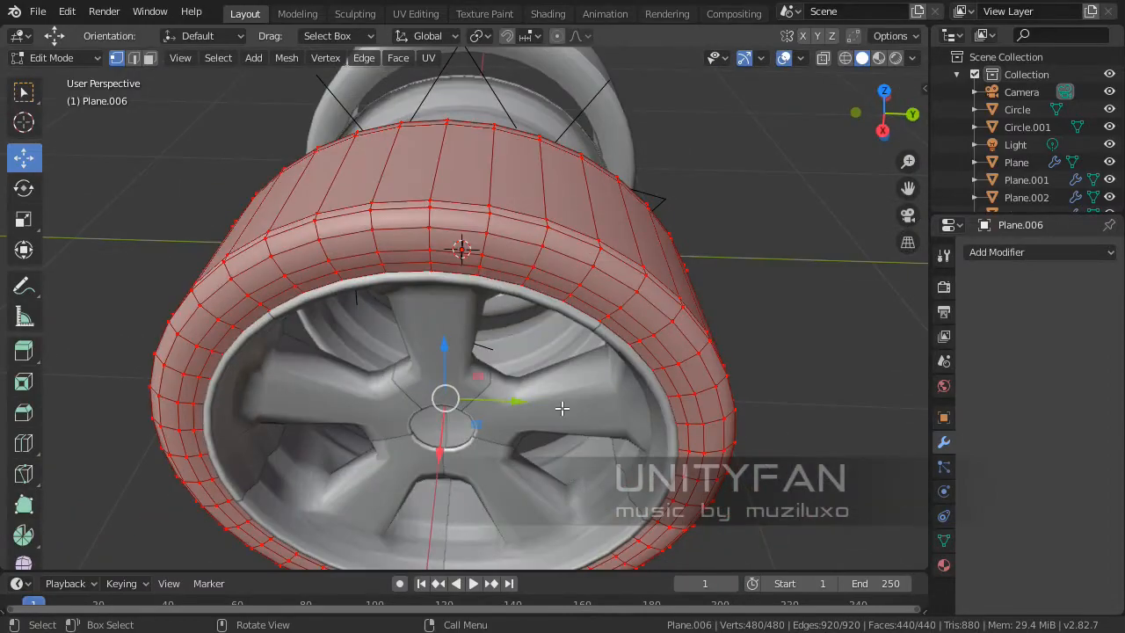
# - Select the edge loop running around the tyre's outer shoulder, using edge selection
pyautogui.moveTo(562, 407); pyautogui.dragTo(473, 228, button='middle')
pyautogui.press('Tab')
pyautogui.press('Tab')
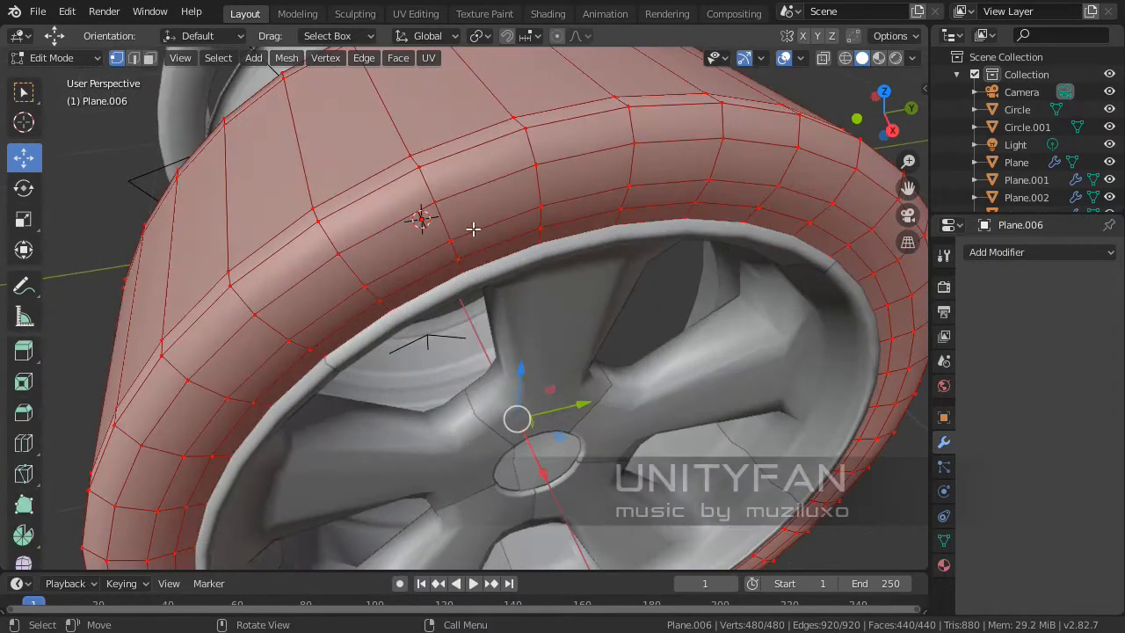
pyautogui.click(133, 58)
pyautogui.click(360, 202)
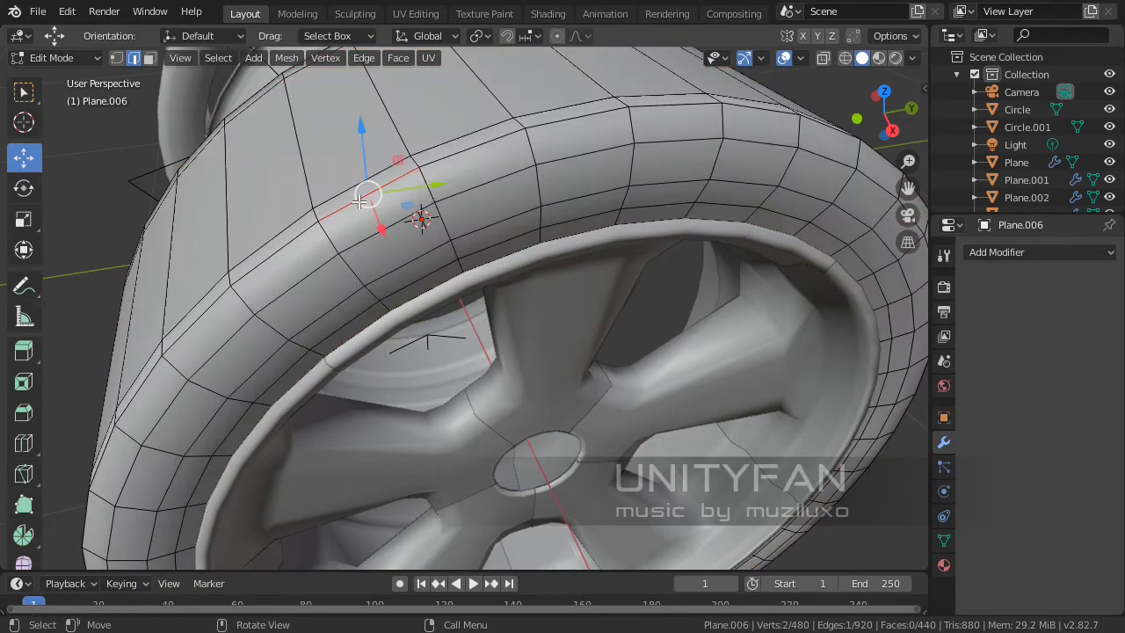
pyautogui.moveTo(359, 202); pyautogui.dragTo(536, 179, button='middle')
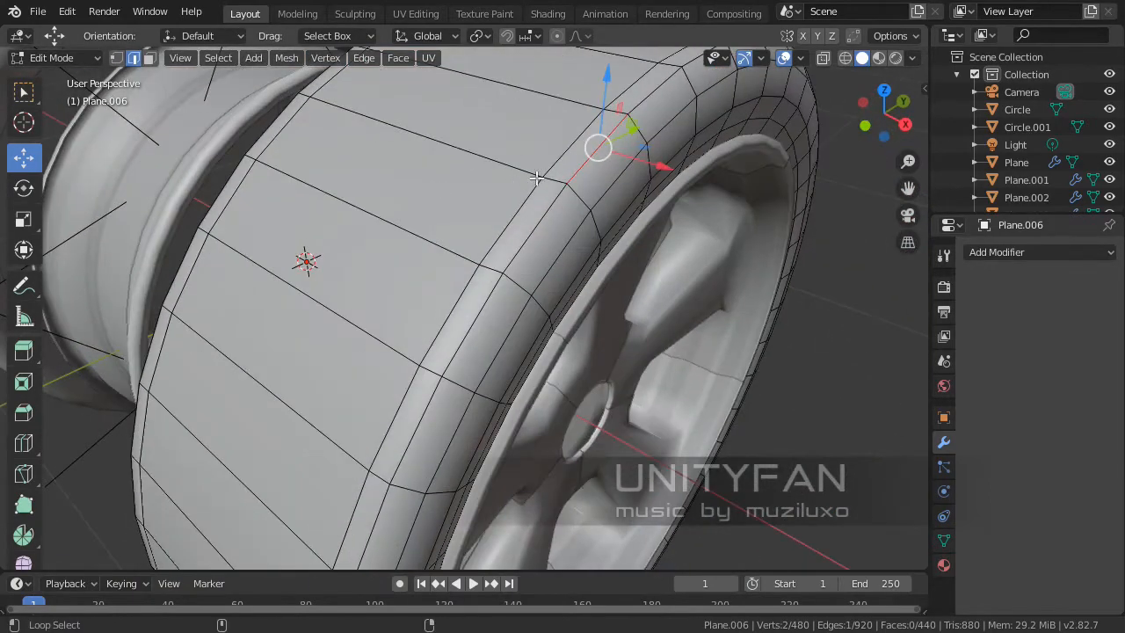
pyautogui.keyDown('alt'); pyautogui.click(598, 159); pyautogui.keyUp('alt')
pyautogui.moveTo(599, 159); pyautogui.dragTo(311, 101, button='middle')
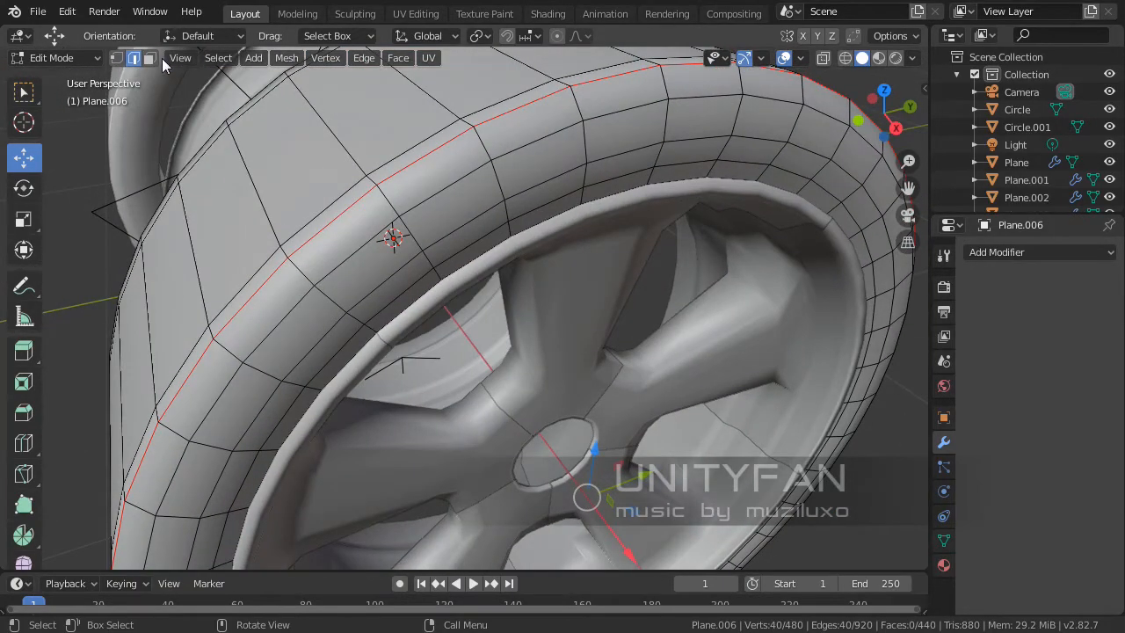
# - Select the four face loops forming the tyre's outer sidewall, from the shoulder down to the rim
pyautogui.click(149, 58)
pyautogui.keyDown('alt'); pyautogui.click(477, 144); pyautogui.keyUp('alt')
pyautogui.keyDown('alt'); pyautogui.keyDown('shift'); pyautogui.click(507, 193); pyautogui.keyUp('shift'); pyautogui.keyUp('alt')
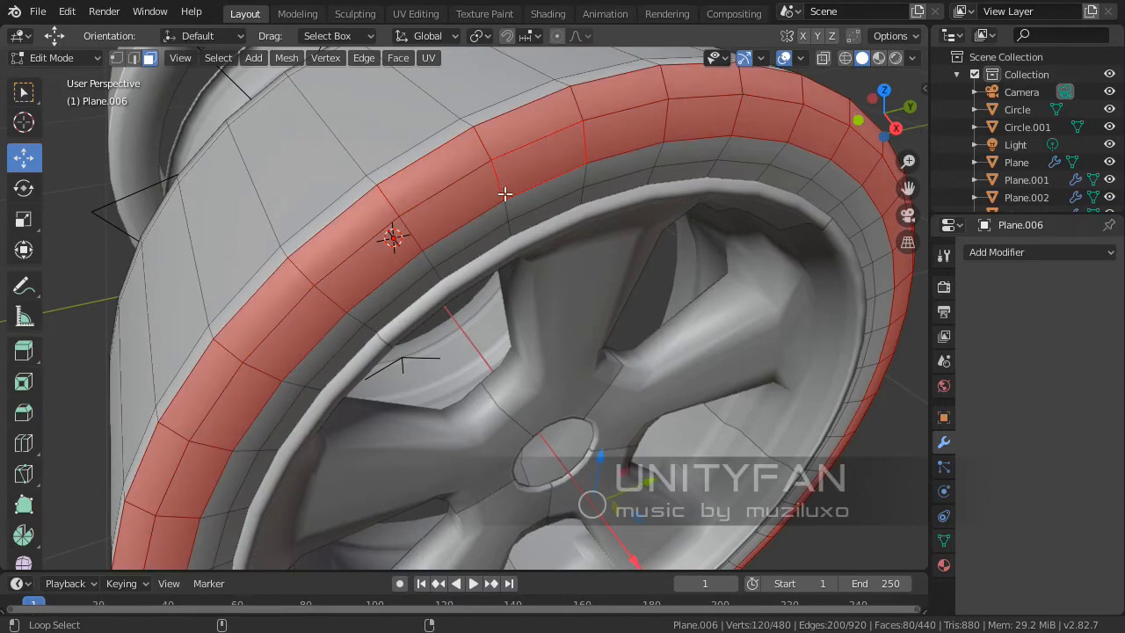
pyautogui.keyDown('alt'); pyautogui.keyDown('shift'); pyautogui.click(513, 208); pyautogui.keyUp('shift'); pyautogui.keyUp('alt')
pyautogui.moveTo(513, 208); pyautogui.dragTo(357, 247, button='middle')
pyautogui.keyDown('alt'); pyautogui.keyDown('shift'); pyautogui.click(528, 220); pyautogui.keyUp('shift'); pyautogui.keyUp('alt')
# - Add the four matching face loops of the tyre's opposite sidewall to the selection
pyautogui.moveTo(510, 258); pyautogui.dragTo(420, 211, button='middle')
pyautogui.scroll(3, 420, 211)
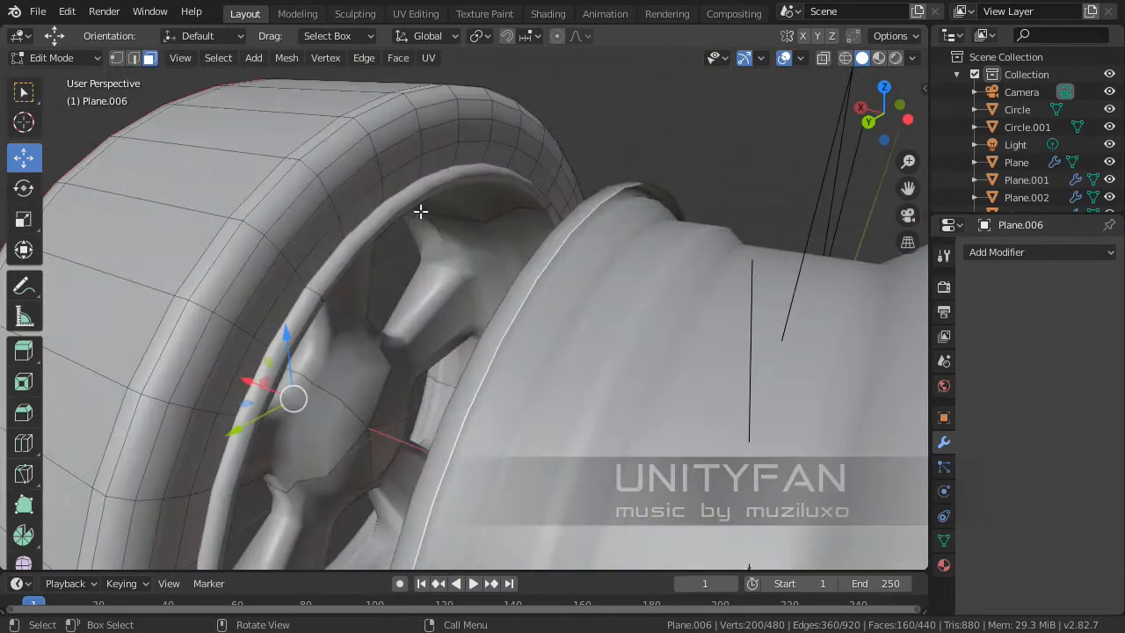
pyautogui.moveTo(351, 173); pyautogui.dragTo(492, 220, button='middle')
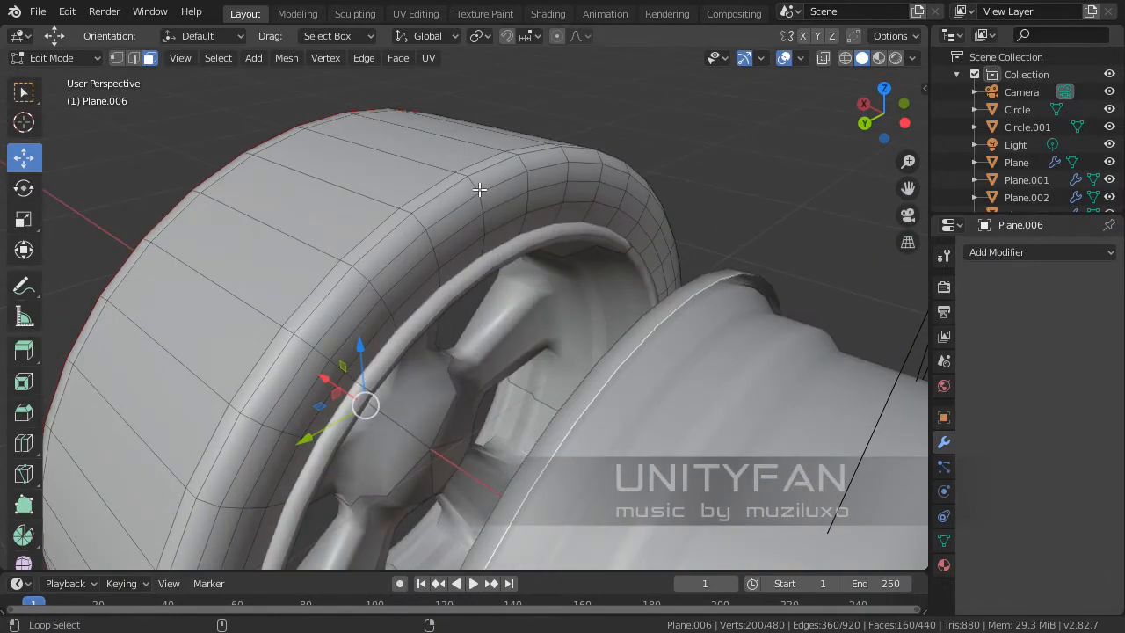
pyautogui.keyDown('alt'); pyautogui.keyDown('shift'); pyautogui.click(483, 197); pyautogui.keyUp('shift'); pyautogui.keyUp('alt')
pyautogui.keyDown('alt'); pyautogui.keyDown('shift'); pyautogui.click(482, 226); pyautogui.keyUp('shift'); pyautogui.keyUp('alt')
pyautogui.keyDown('alt'); pyautogui.keyDown('shift'); pyautogui.click(480, 243); pyautogui.keyUp('shift'); pyautogui.keyUp('alt')
pyautogui.keyDown('alt'); pyautogui.keyDown('shift'); pyautogui.click(480, 246); pyautogui.keyUp('shift'); pyautogui.keyUp('alt')
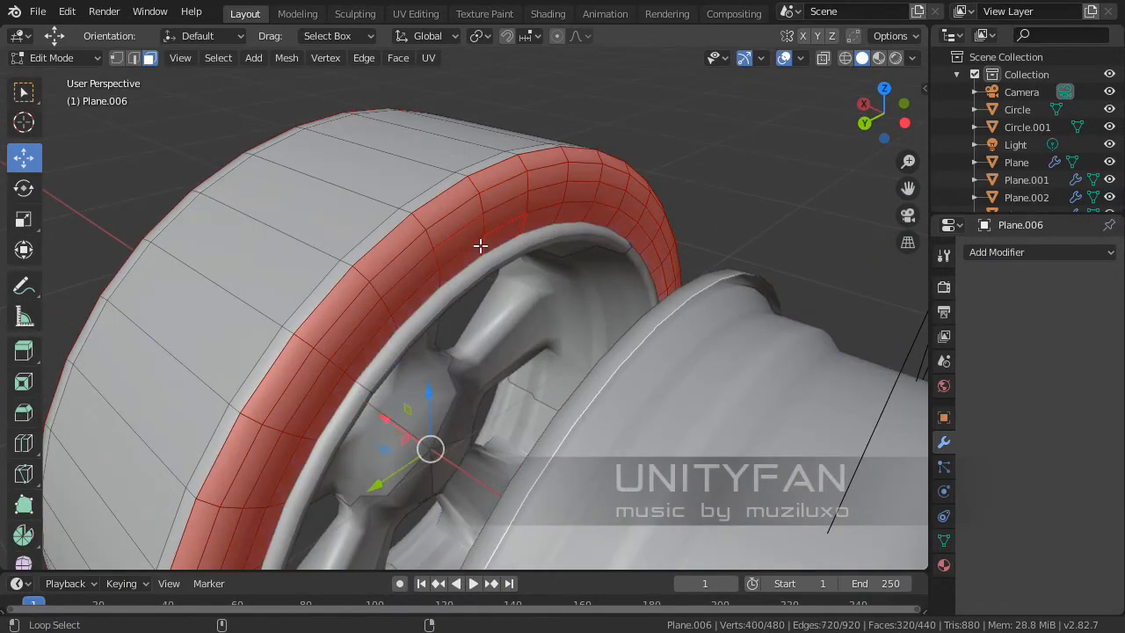
# - Create a new material on the tyre and name it tireSide
pyautogui.moveTo(480, 246); pyautogui.dragTo(563, 259, button='middle')
pyautogui.scroll(-3, 724, 249)
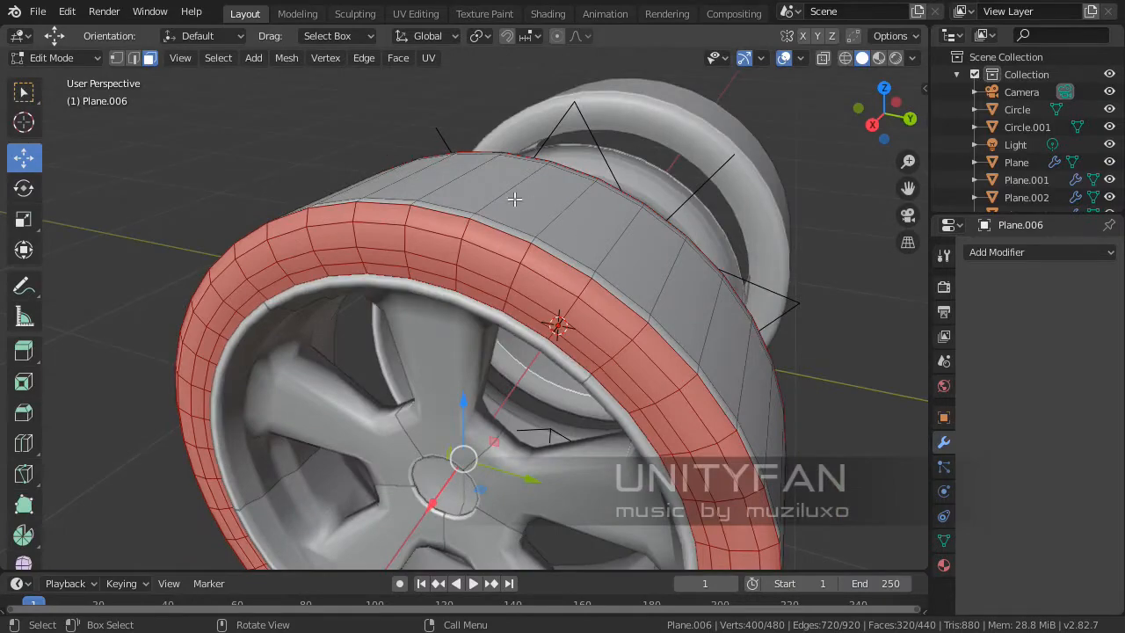
pyautogui.moveTo(515, 199); pyautogui.dragTo(524, 252, button='middle')
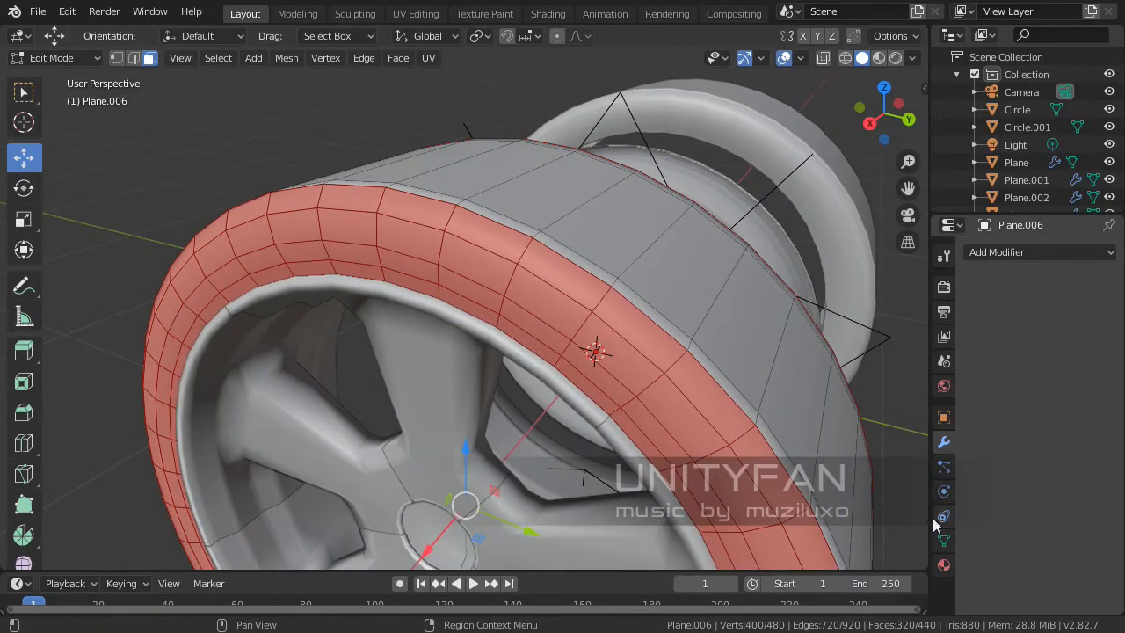
pyautogui.click(943, 565)
pyautogui.click(1038, 327)
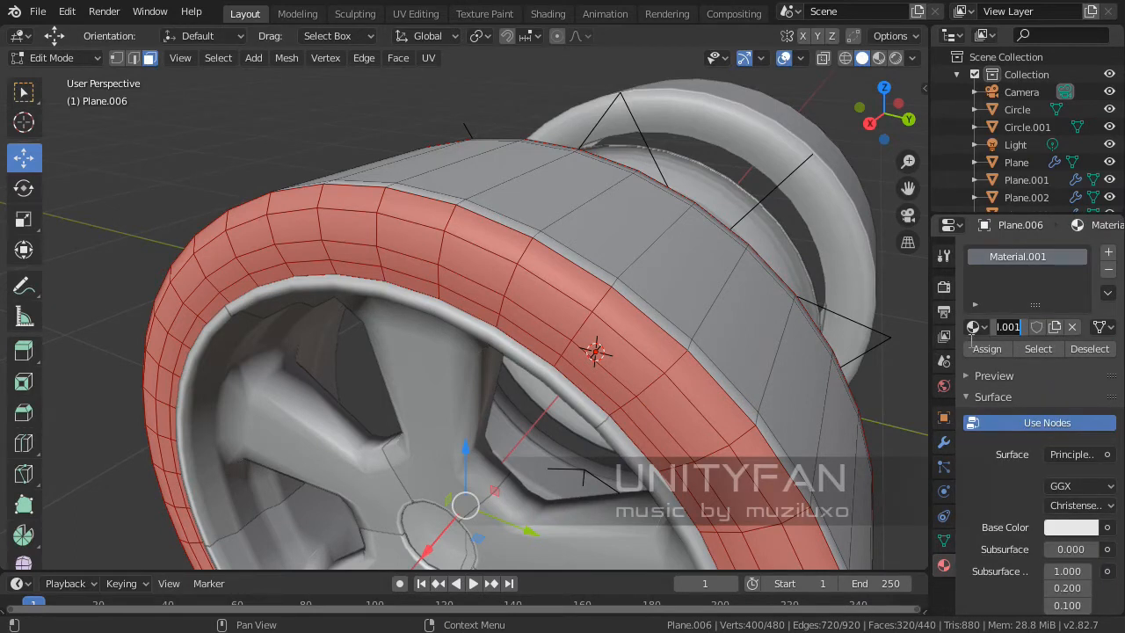
pyautogui.write('tire')
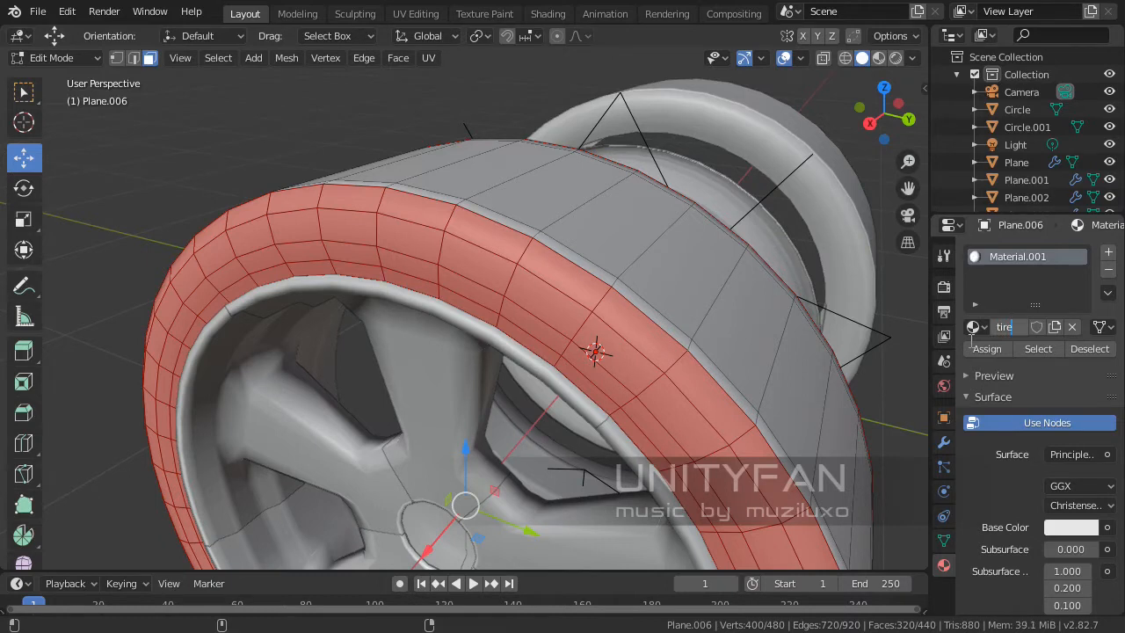
pyautogui.write('Side')
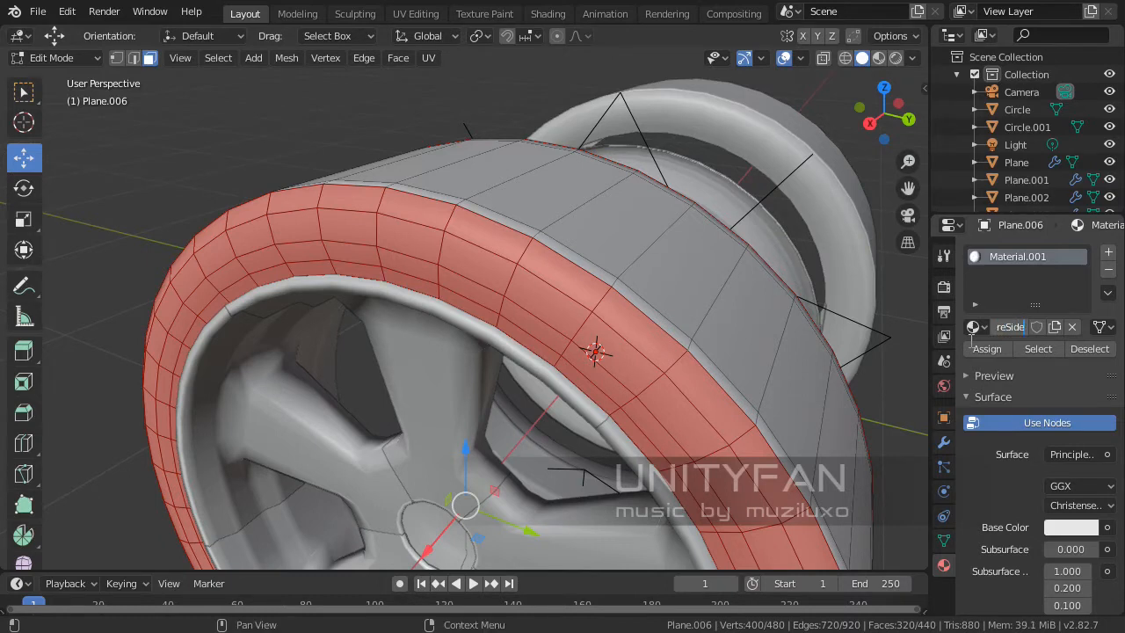
pyautogui.press('Return')
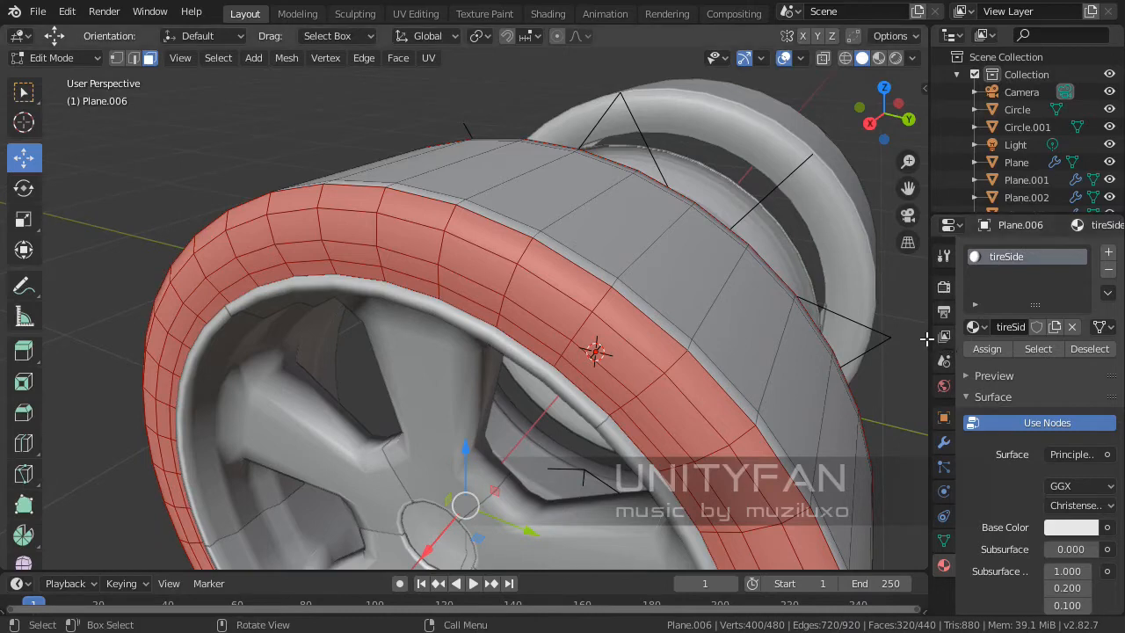
# - Widen the material properties area, assign tireSide to the selected sidewall faces, and switch the viewport to Material Preview
pyautogui.moveTo(928, 343); pyautogui.dragTo(875, 344)
pyautogui.moveTo(791, 345); pyautogui.dragTo(650, 228, button='middle')
pyautogui.click(941, 349)
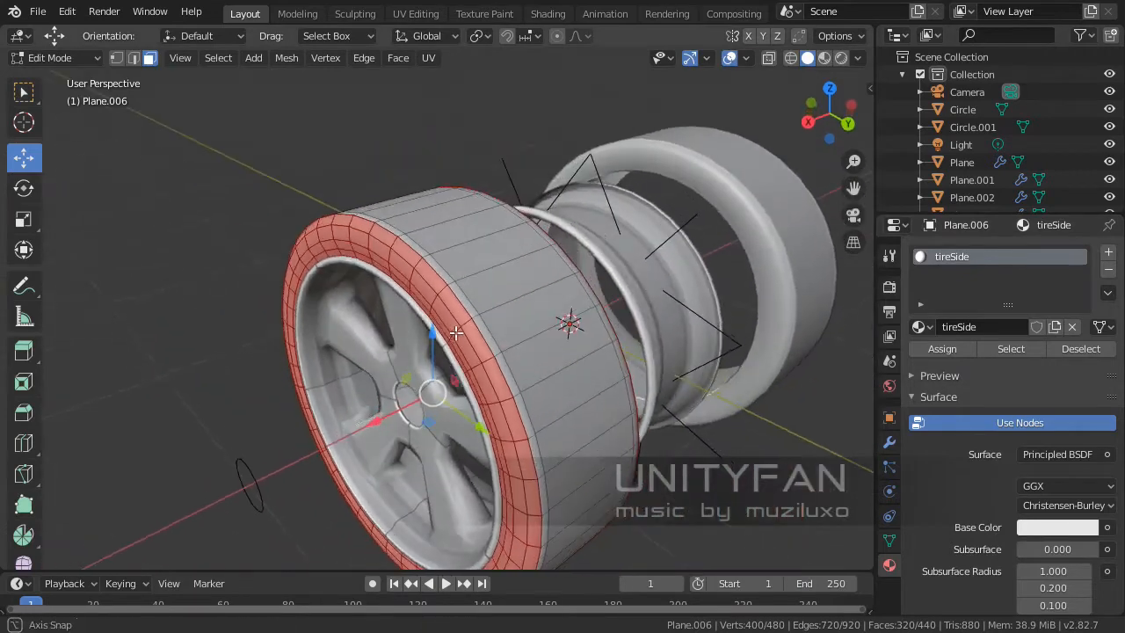
pyautogui.scroll(2, 651, 229)
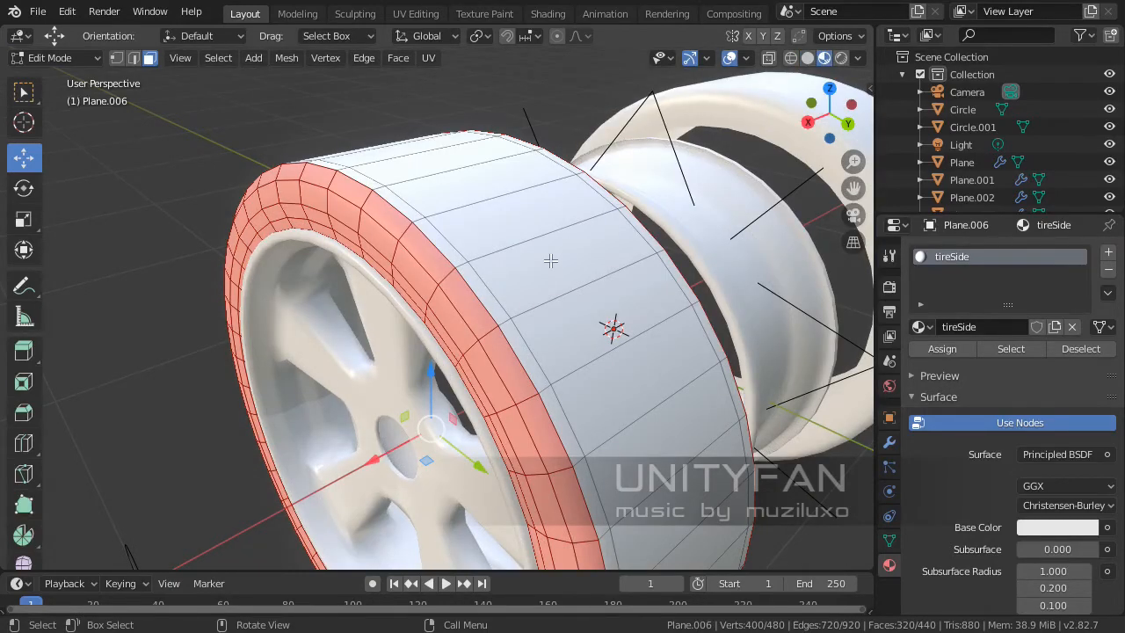
pyautogui.moveTo(550, 261); pyautogui.dragTo(403, 294, button='middle')
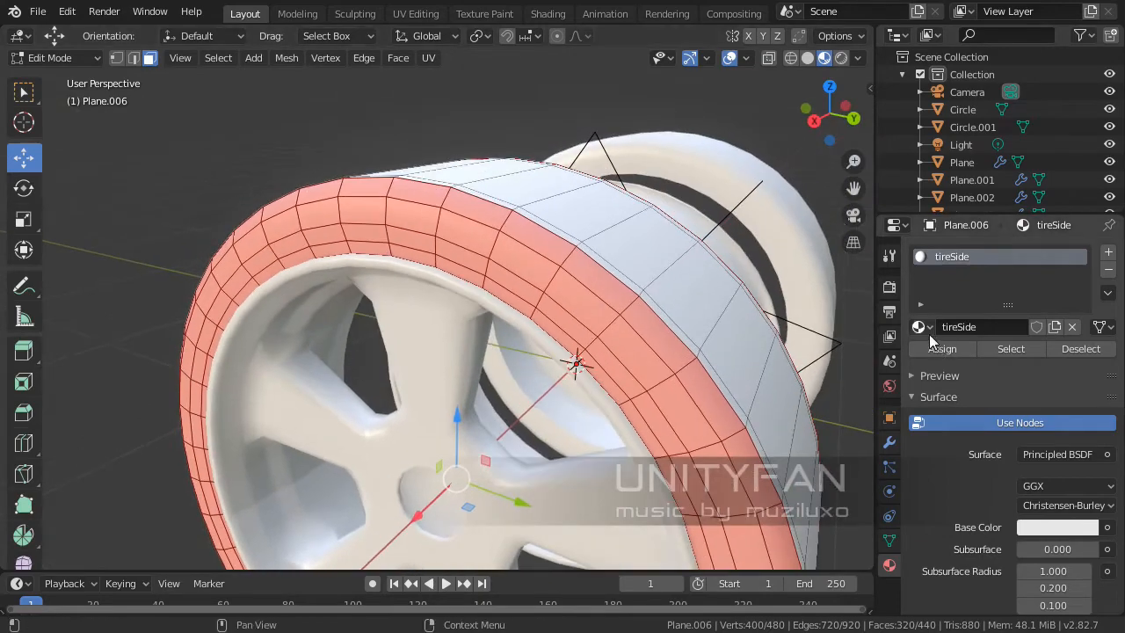
# - Select the three face loops of the tyre's tread: the wide centre band and the narrow strip along each edge
pyautogui.moveTo(551, 319); pyautogui.dragTo(472, 328, button='middle')
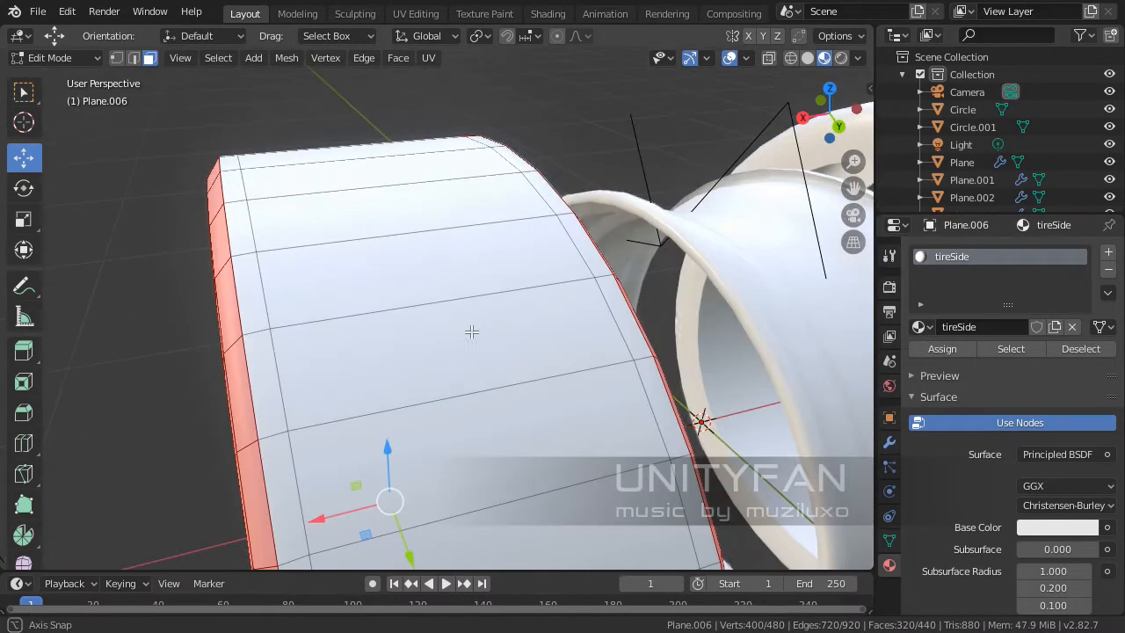
pyautogui.click(415, 305)
pyautogui.moveTo(320, 323); pyautogui.dragTo(353, 310, button='middle')
pyautogui.keyDown('alt'); pyautogui.keyDown('shift'); pyautogui.click(382, 307); pyautogui.keyUp('shift'); pyautogui.keyUp('alt')
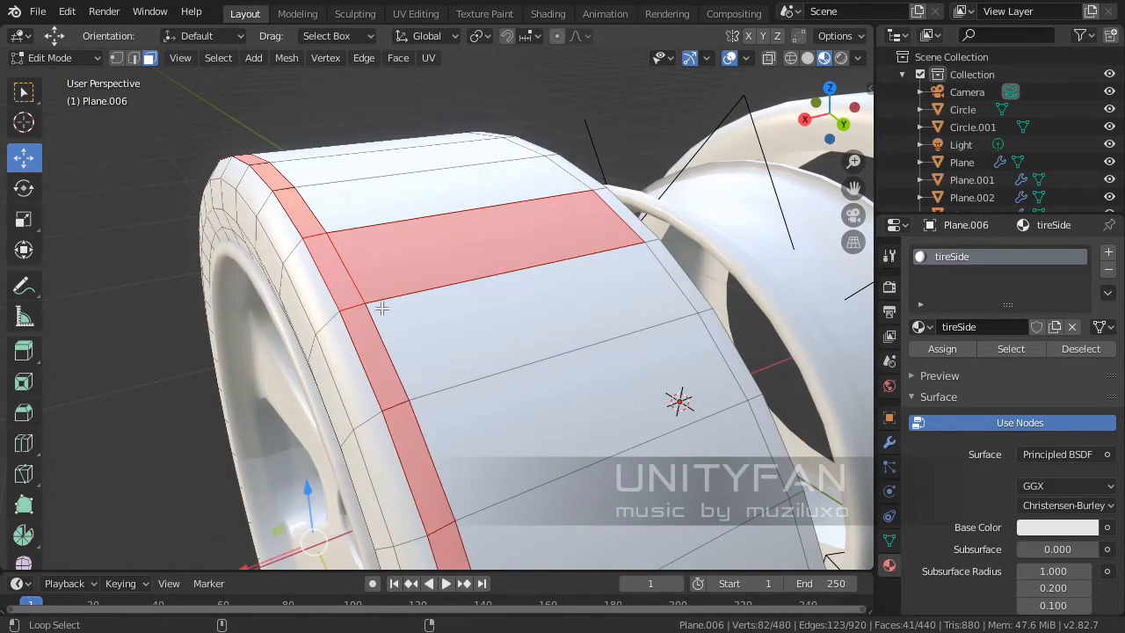
pyautogui.keyDown('shift'); pyautogui.click(417, 292); pyautogui.keyUp('shift')
pyautogui.keyDown('alt'); pyautogui.keyDown('shift'); pyautogui.click(497, 274); pyautogui.keyUp('shift'); pyautogui.keyUp('alt')
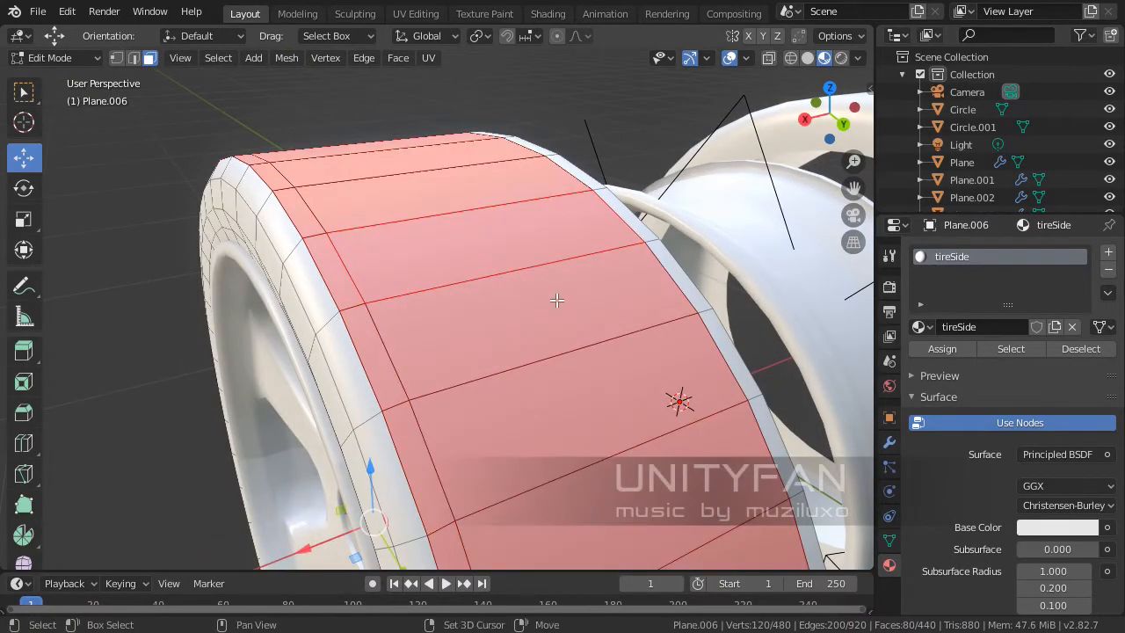
pyautogui.moveTo(497, 269); pyautogui.dragTo(520, 313, button='middle')
pyautogui.keyDown('alt'); pyautogui.keyDown('shift'); pyautogui.click(413, 291); pyautogui.keyUp('shift'); pyautogui.keyUp('alt')
pyautogui.moveTo(413, 291); pyautogui.dragTo(528, 317, button='middle')
# - Add a second material to the tyre, name it tireProtector, and assign it to the selected tread faces
pyautogui.click(1107, 253)
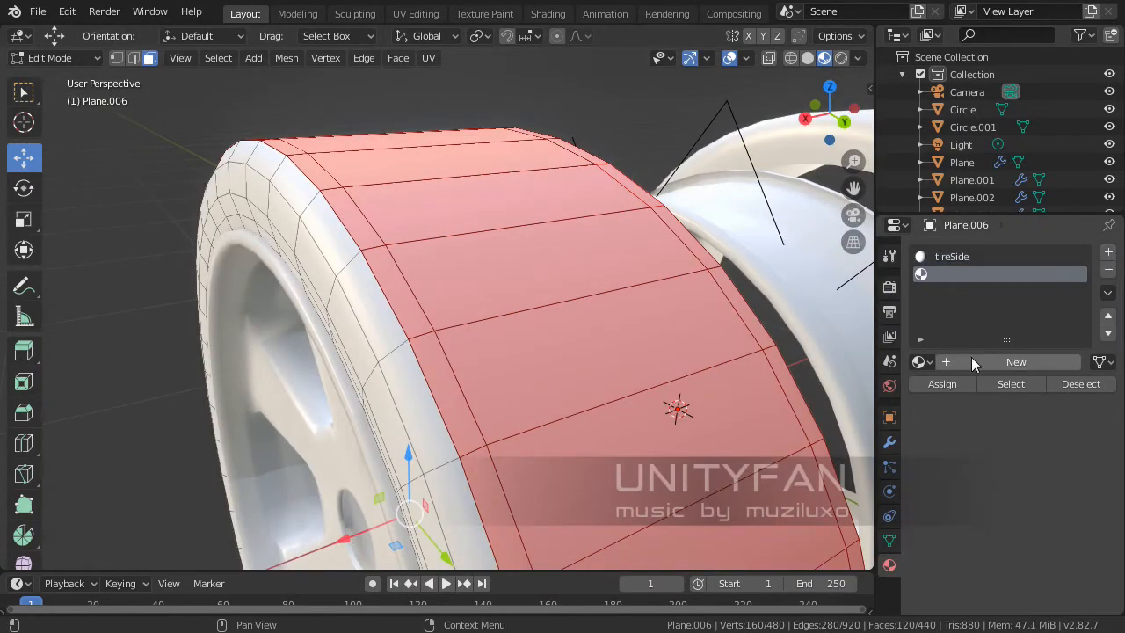
pyautogui.click(972, 359)
pyautogui.click(942, 385)
pyautogui.click(996, 362)
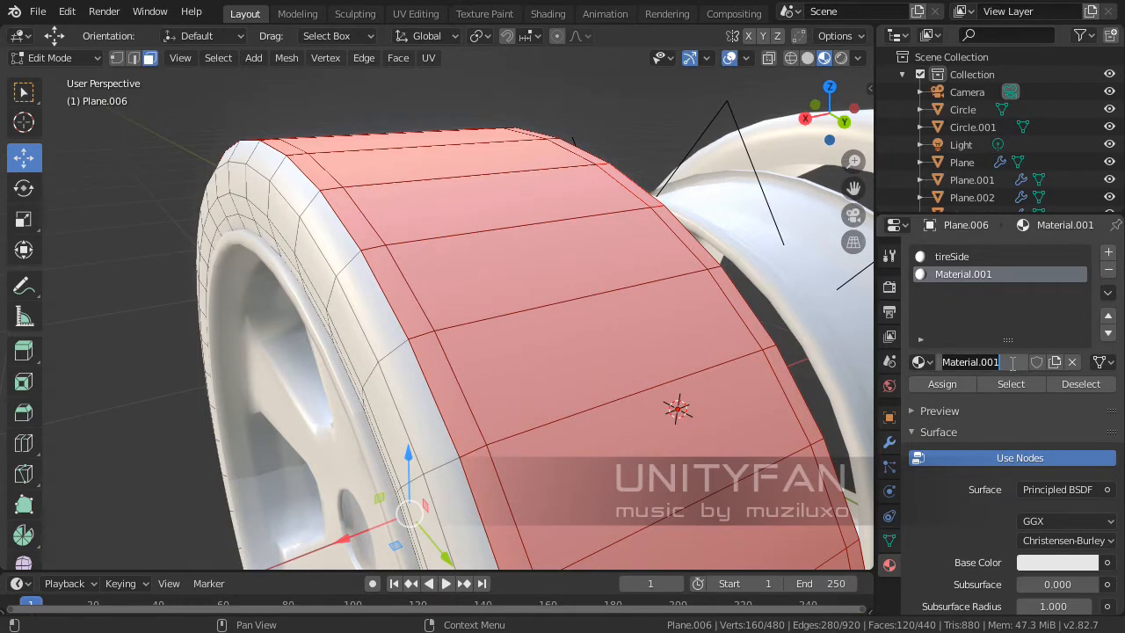
pyautogui.write('tire')
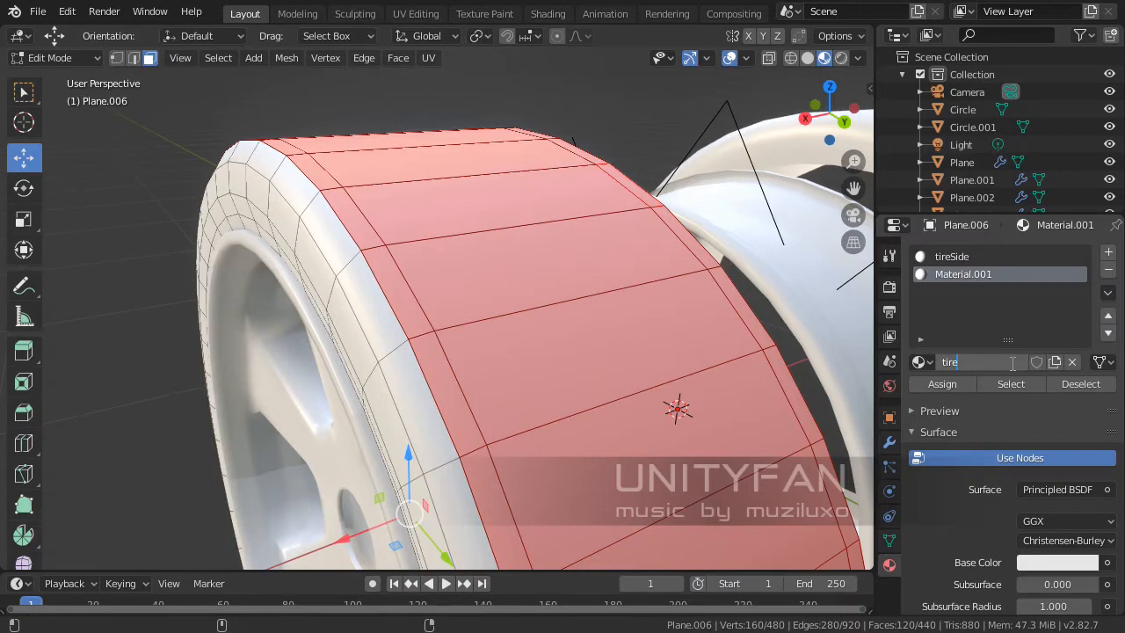
pyautogui.write('R')
pyautogui.write('Protector')
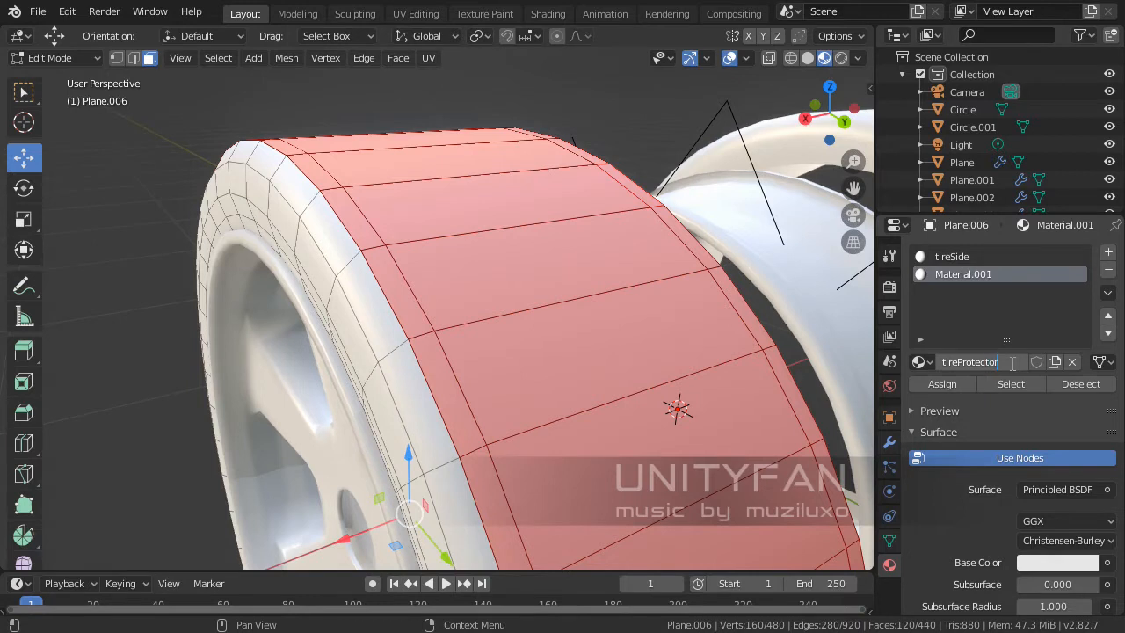
pyautogui.press('Return')
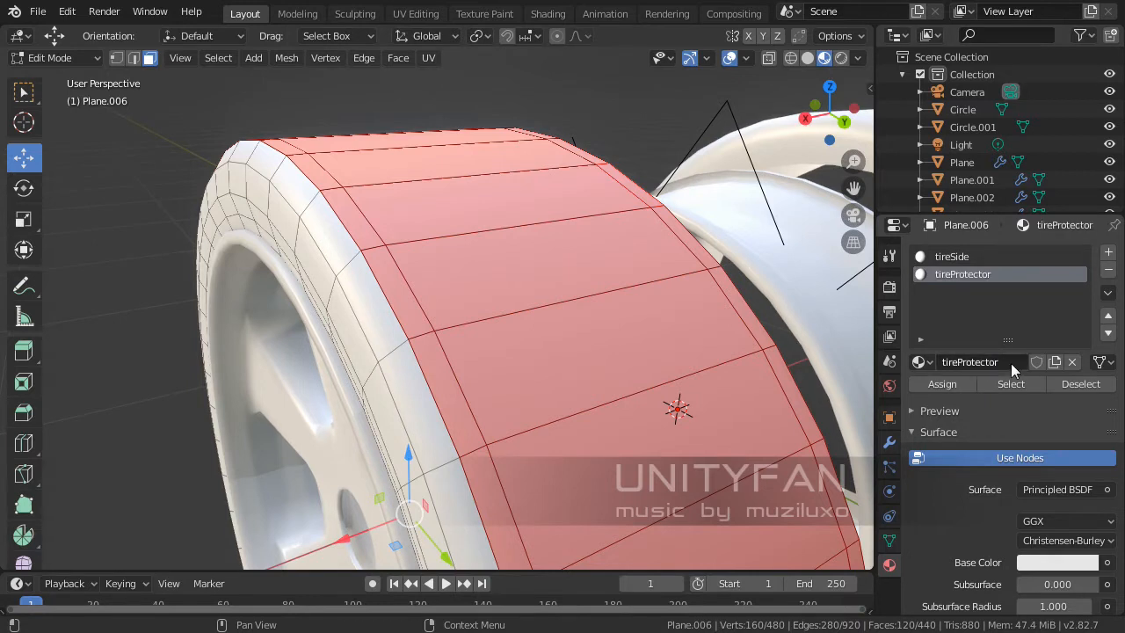
pyautogui.click(944, 387)
# - Return to Object Mode and deselect the tyre to view its shading without the outline
pyautogui.moveTo(778, 387); pyautogui.dragTo(499, 303, button='middle')
pyautogui.press('Tab')
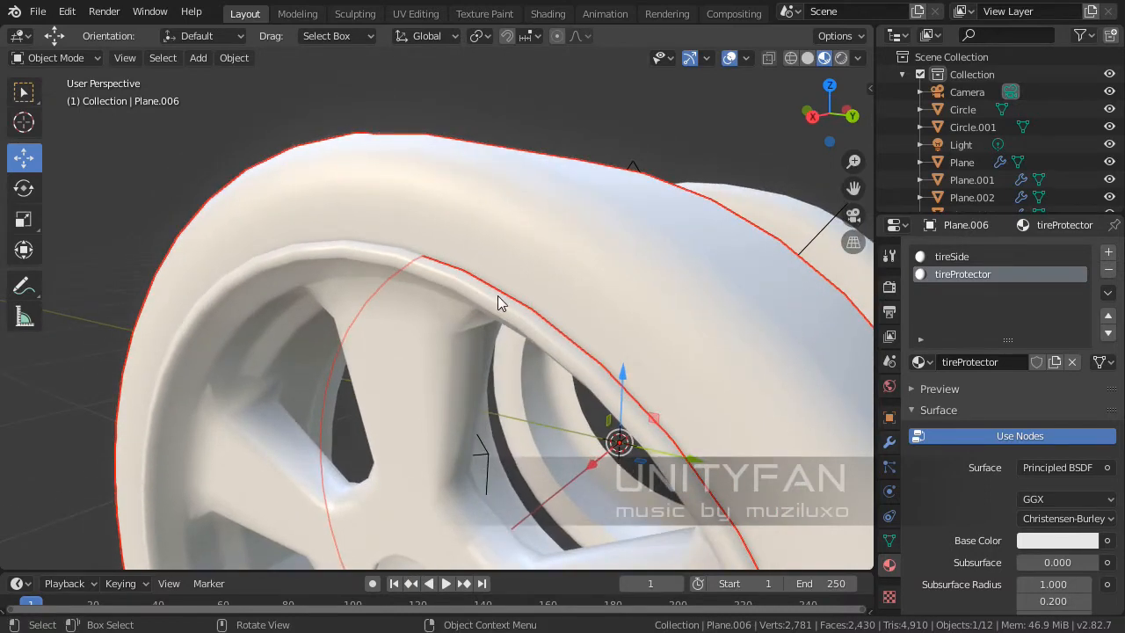
pyautogui.press('Tab')
pyautogui.press('Tab')
pyautogui.moveTo(469, 301); pyautogui.dragTo(436, 322, button='middle')
pyautogui.click(385, 97)
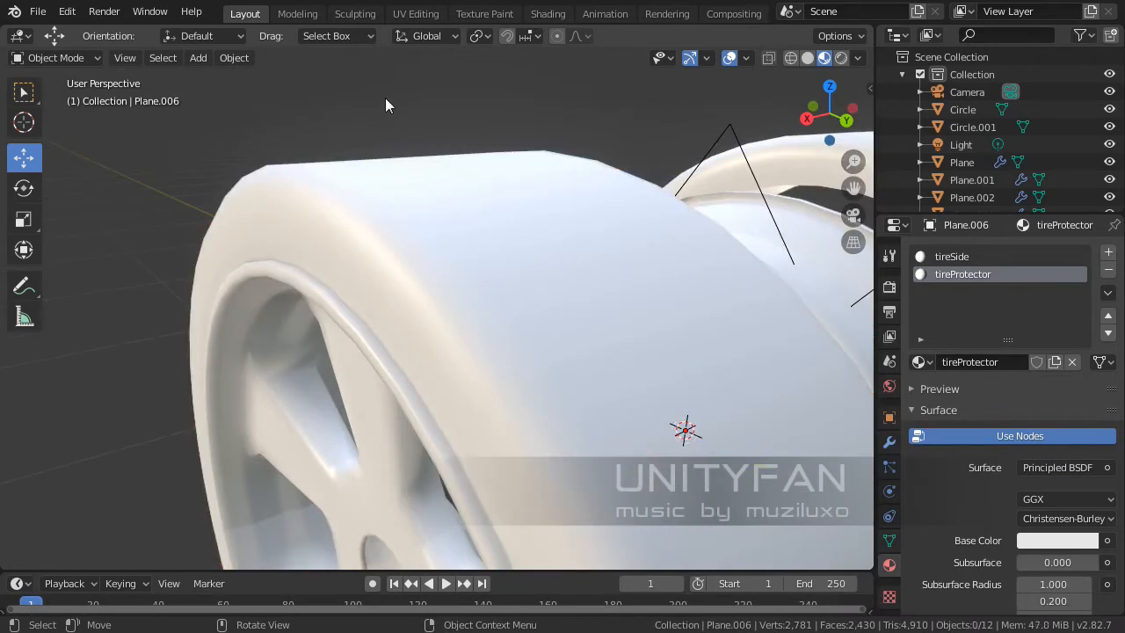
# - Make tireSide the active material and set its base colour to black
pyautogui.click(963, 259)
pyautogui.scroll(-2, 956, 408)
pyautogui.click(1065, 474)
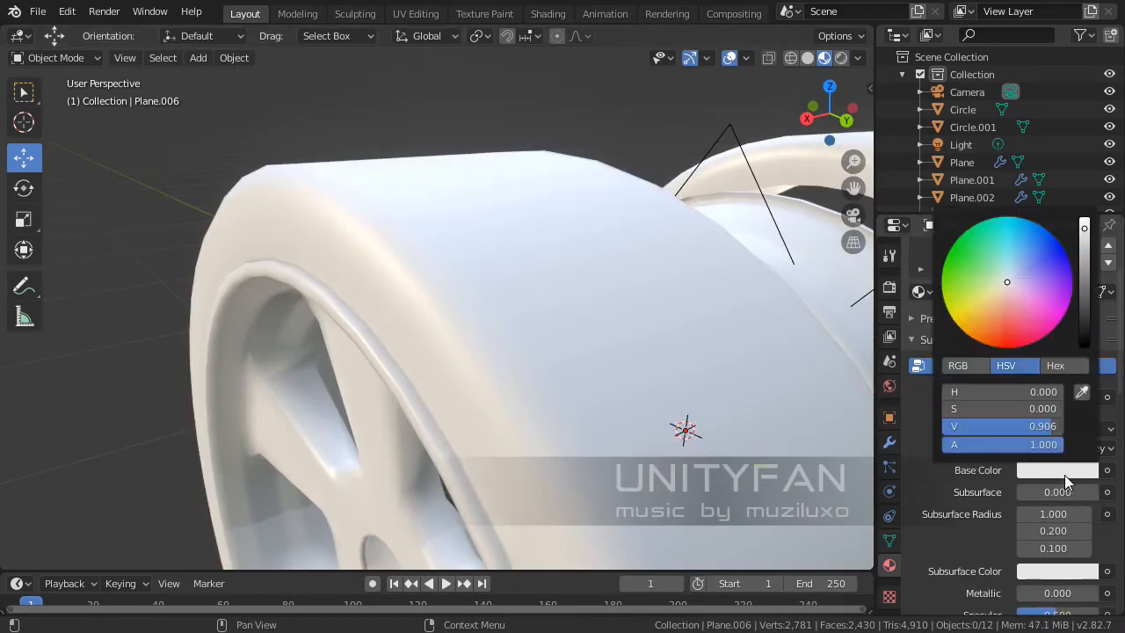
pyautogui.moveTo(1108, 345); pyautogui.dragTo(1088, 344)
pyautogui.moveTo(415, 361); pyautogui.dragTo(492, 338, button='middle')
# - Connect an Image Texture to tireSide's base colour and load unnamed.jpg from the textures folder
pyautogui.click(1107, 470)
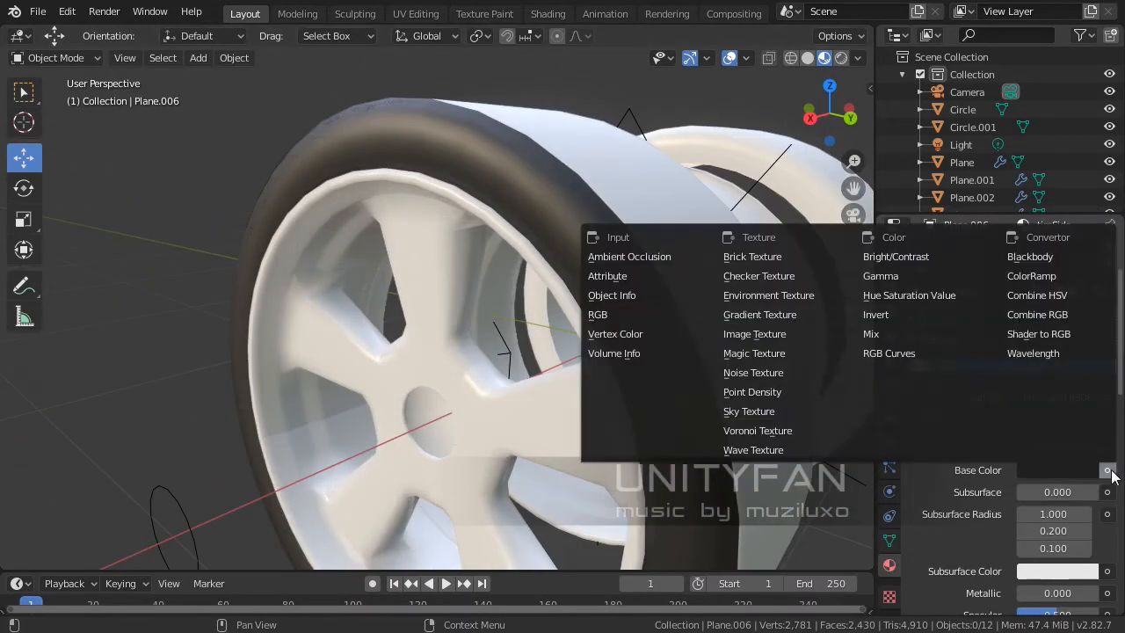
pyautogui.click(754, 334)
pyautogui.moveTo(754, 334); pyautogui.dragTo(428, 221, button='middle')
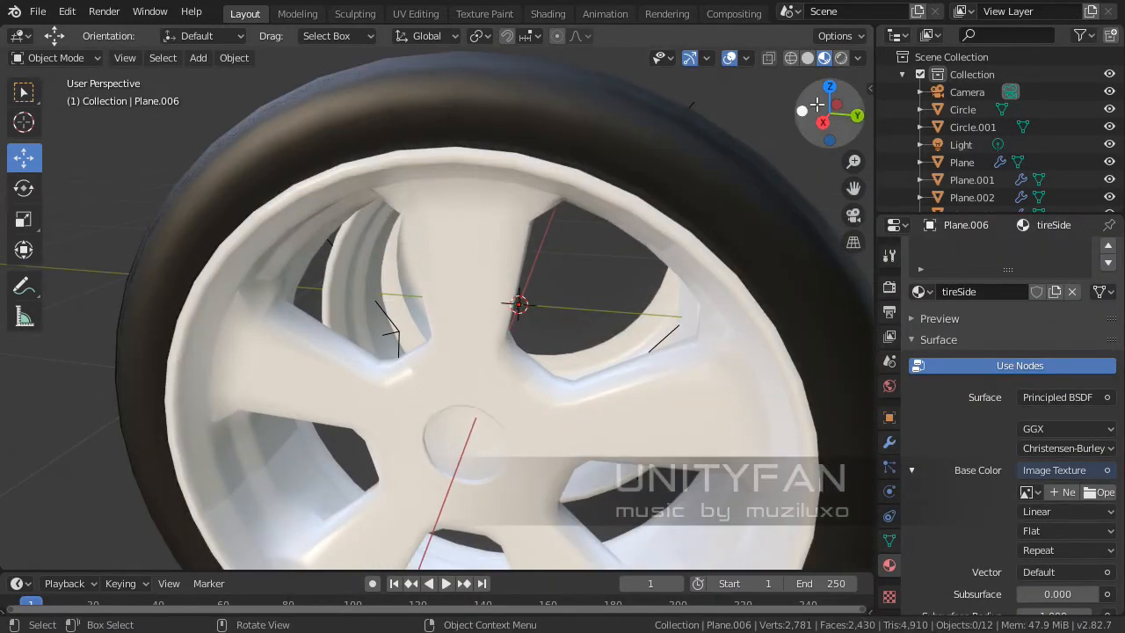
pyautogui.click(1098, 492)
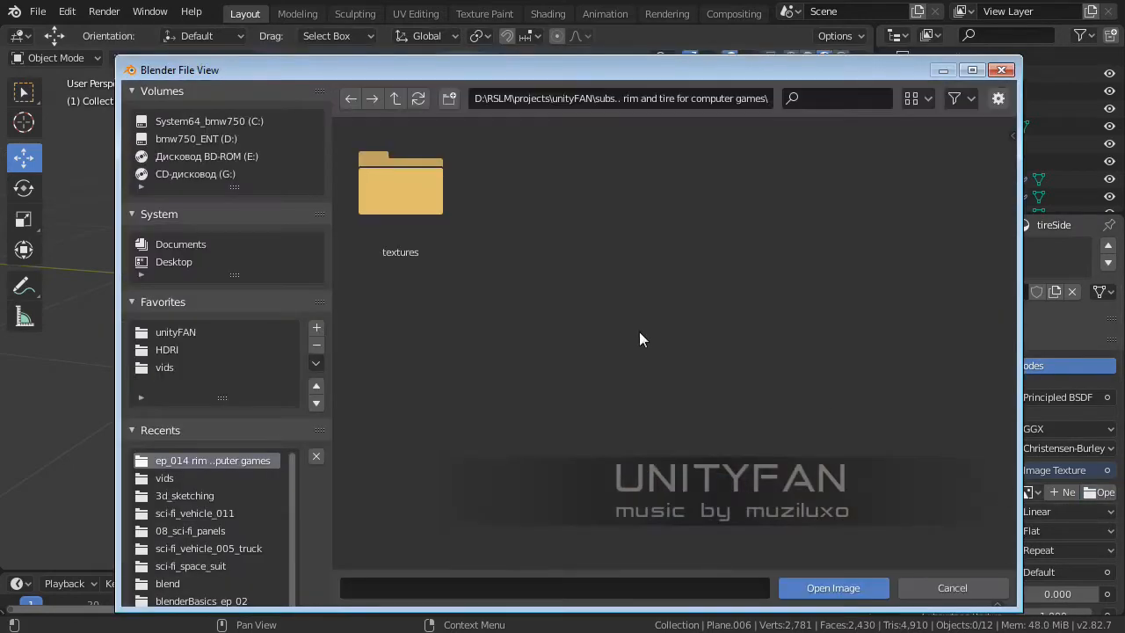
pyautogui.doubleClick(412, 204)
pyautogui.click(507, 221)
pyautogui.click(839, 589)
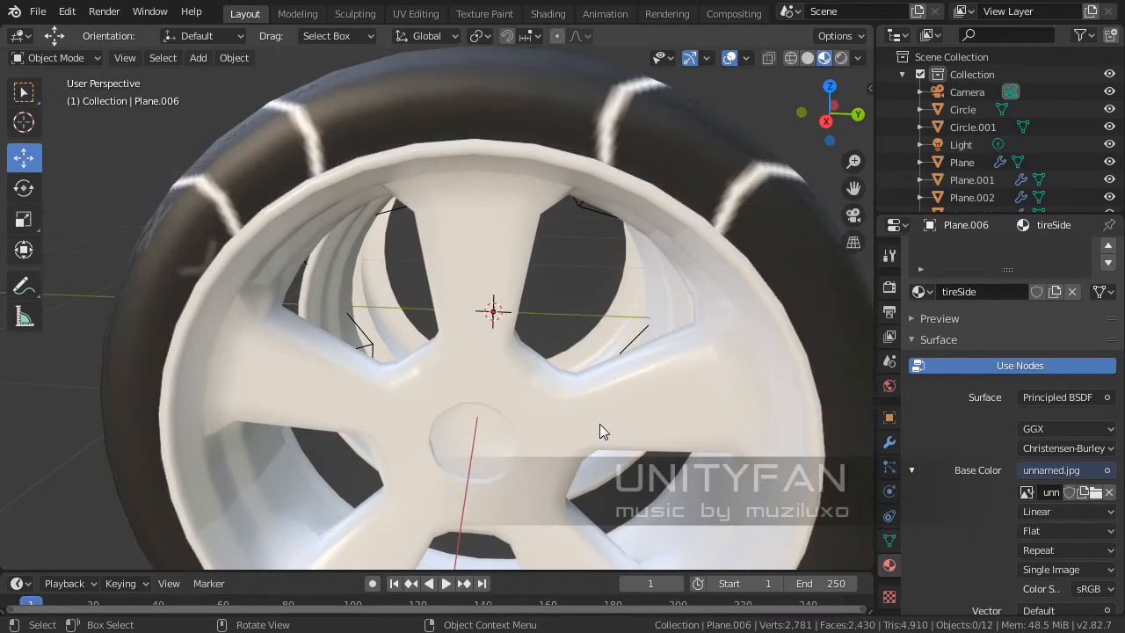
# - Invert the tyre's face selection to the sidewalls and unwrap them with Project From View in the right orthographic view
pyautogui.moveTo(432, 322)
pyautogui.mouseDown(button='middle')
pyautogui.moveTo(545, 340)
pyautogui.moveTo(592, 328)
pyautogui.moveTo(450, 311)
pyautogui.mouseUp(button='middle')
pyautogui.press('Tab')
pyautogui.moveTo(540, 285); pyautogui.dragTo(464, 282, button='middle')
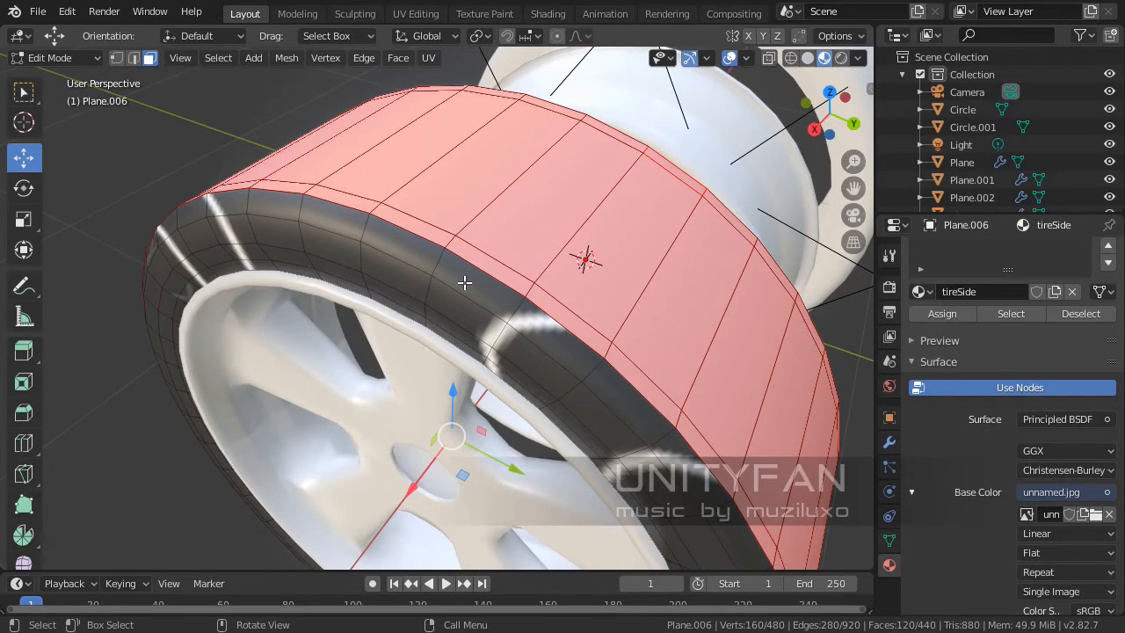
pyautogui.hotkey('ctrl', 'i')
pyautogui.press('KP_3')
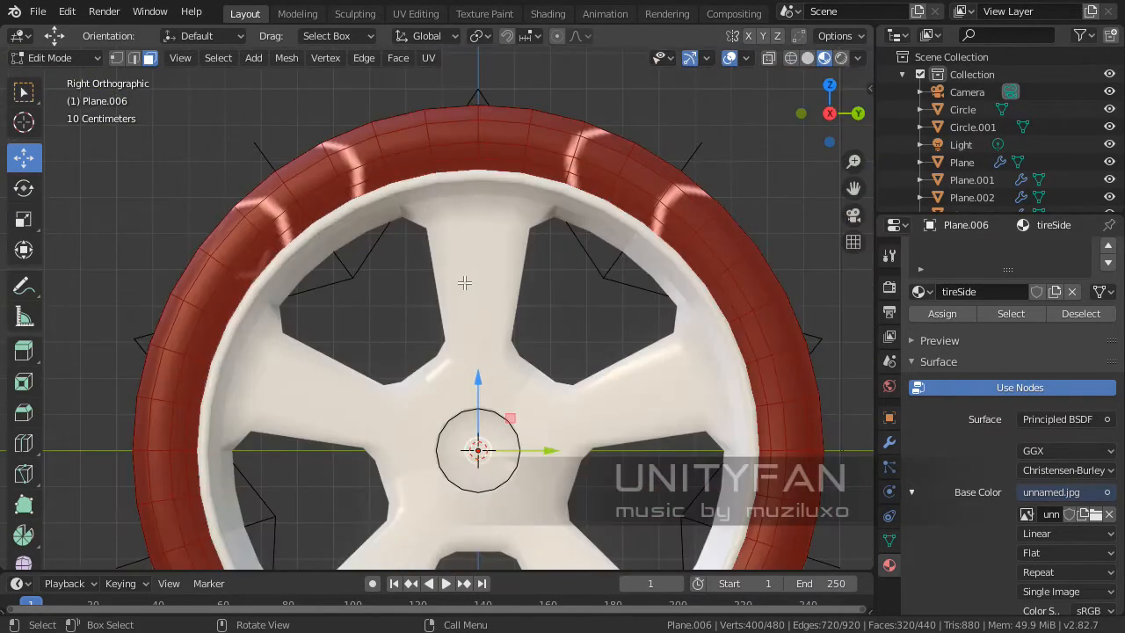
pyautogui.scroll(-3, 469, 283)
pyautogui.keyDown('shift'); pyautogui.moveTo(428, 263); pyautogui.dragTo(361, 232, button='middle'); pyautogui.keyUp('shift')
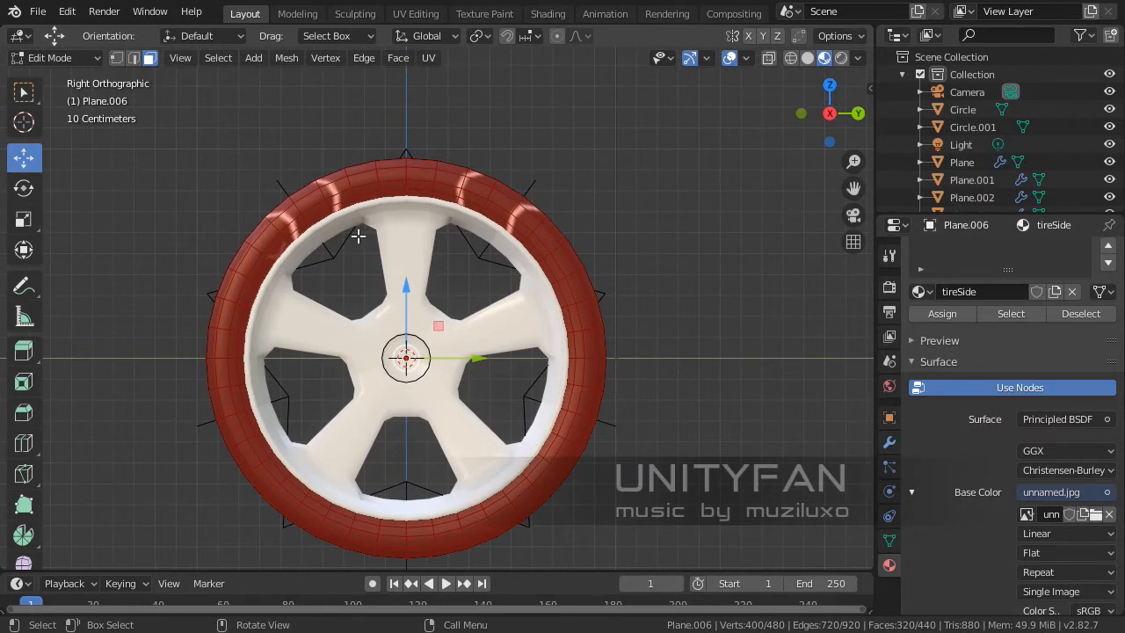
pyautogui.press('u')
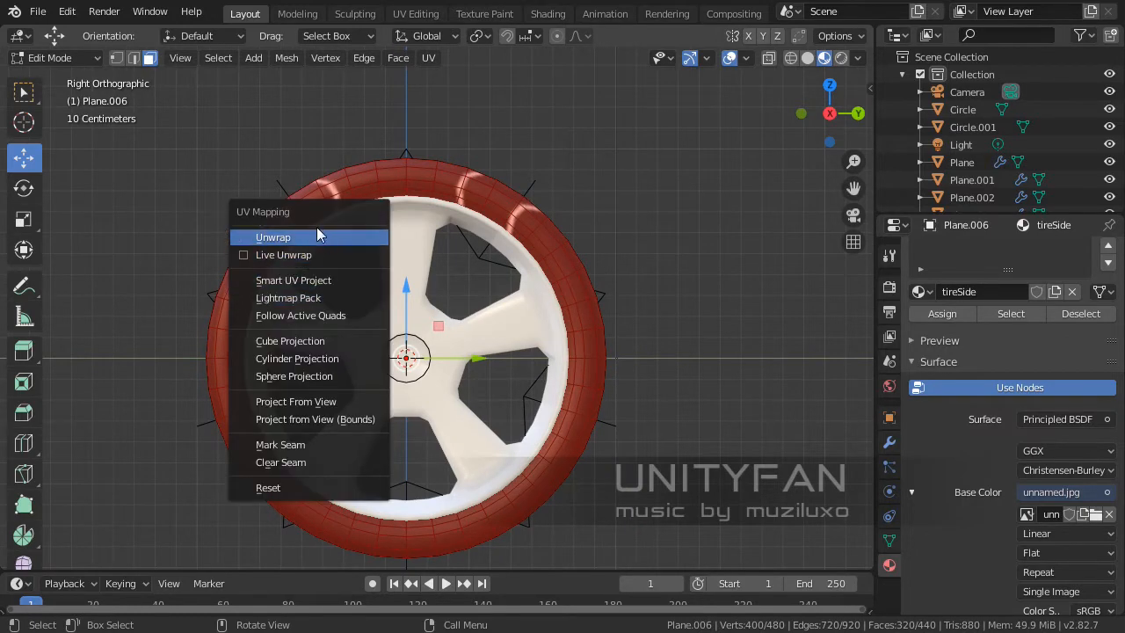
pyautogui.click(299, 404)
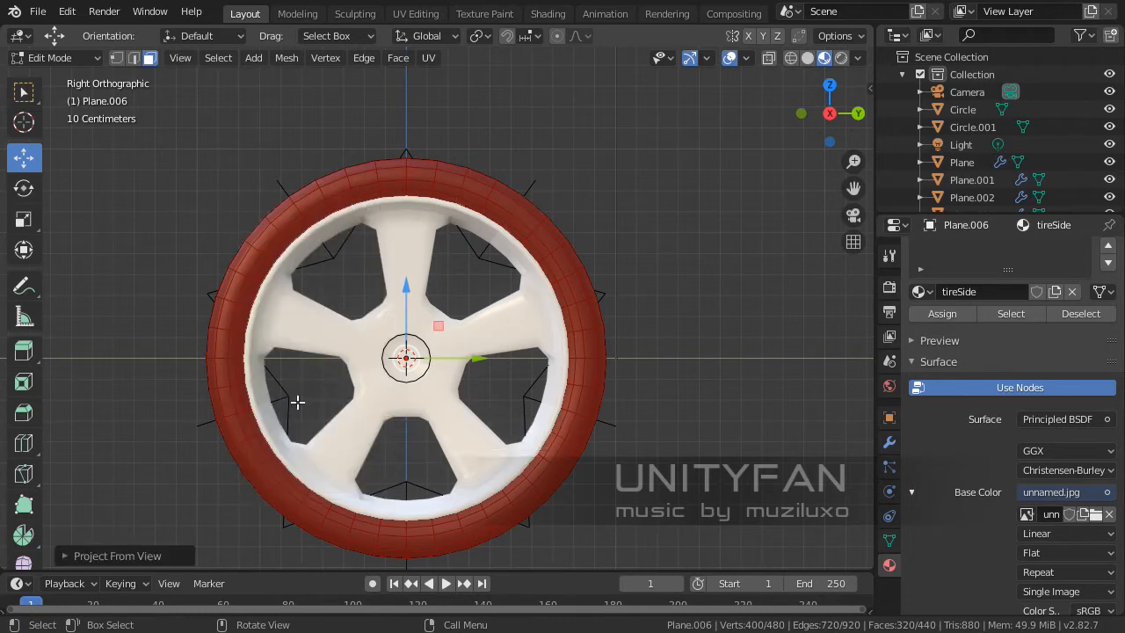
# - Split the 3D viewport vertically, turn the new area into a UV Editor, and widen it
pyautogui.moveTo(868, 31); pyautogui.dragTo(573, 176)
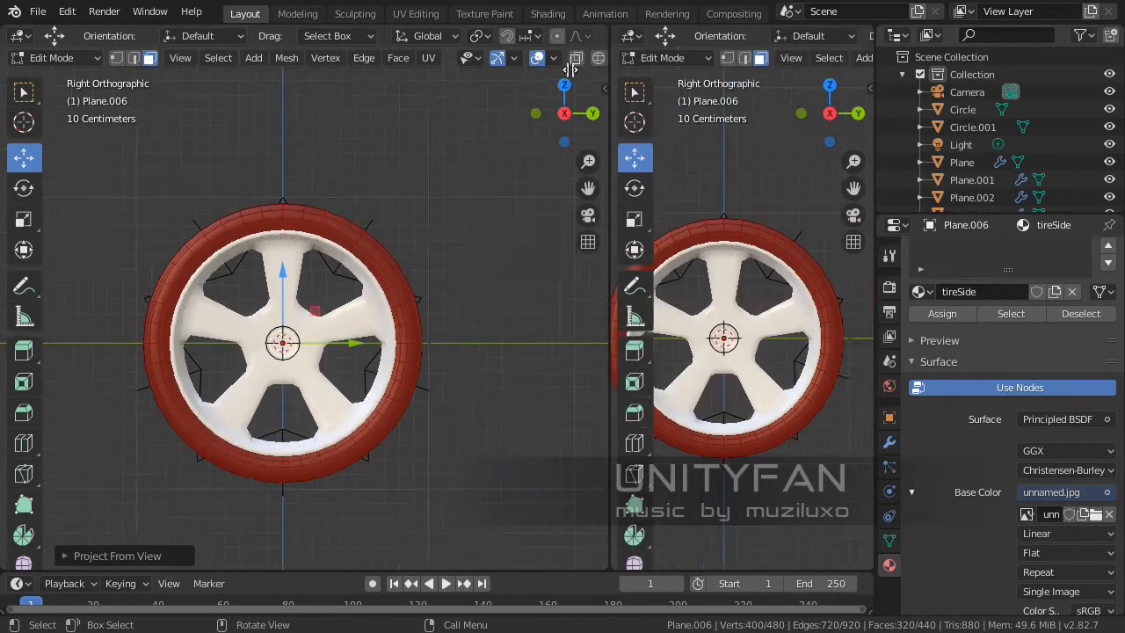
pyautogui.click(621, 57)
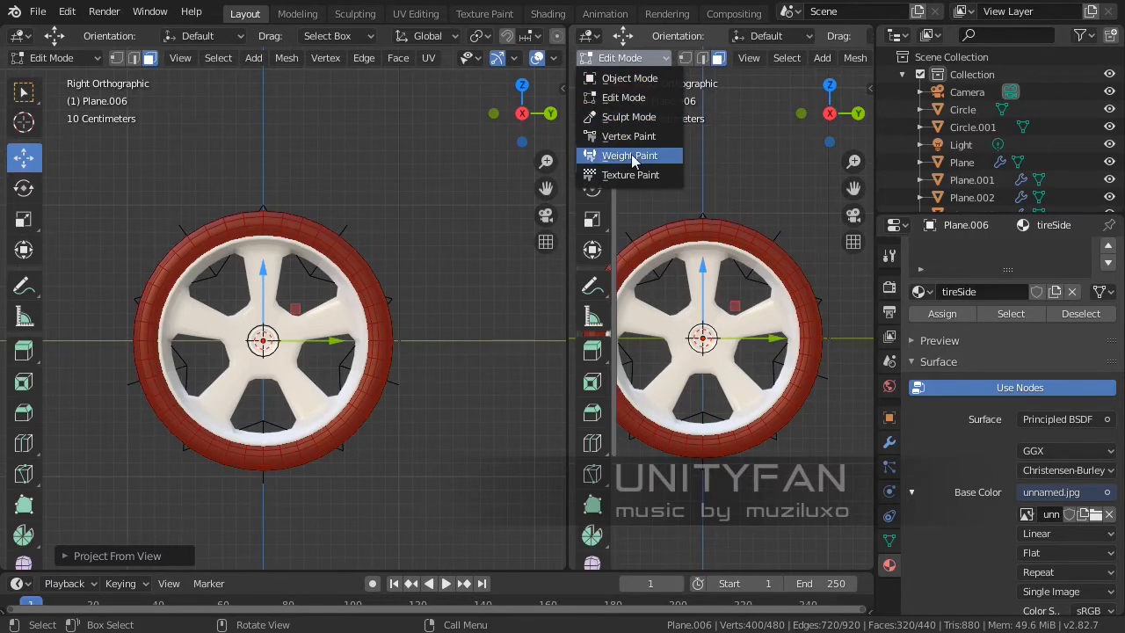
pyautogui.press('Escape')
pyautogui.click(592, 38)
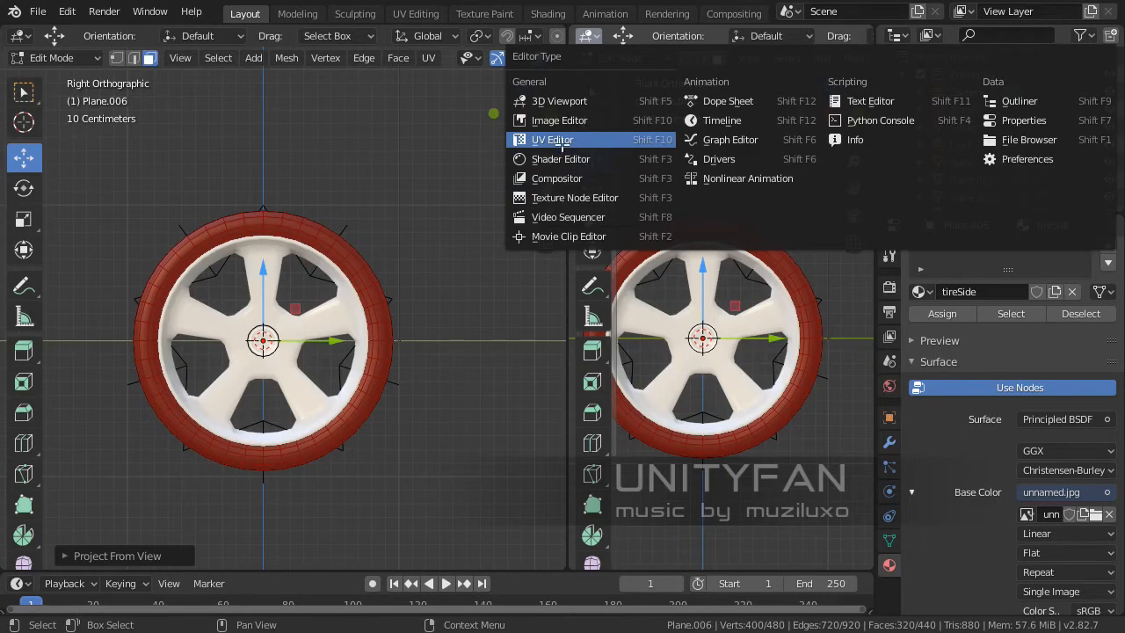
pyautogui.click(552, 140)
pyautogui.moveTo(568, 264); pyautogui.dragTo(400, 265)
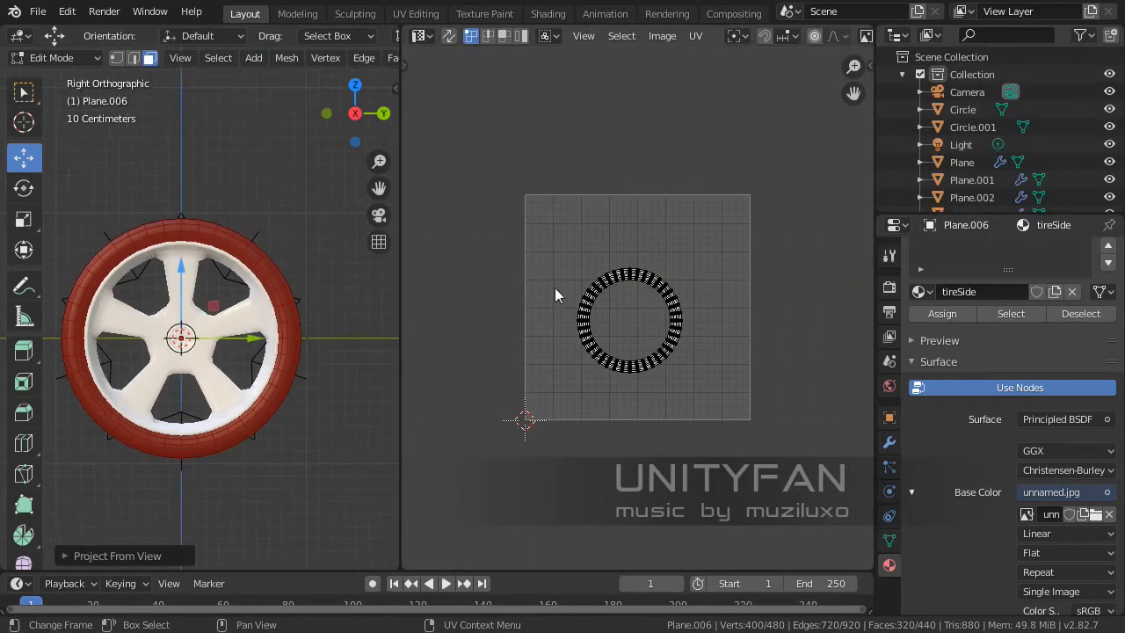
# - Select all sidewall UVs, scale the ring up by about 2.04, and centre it in the UV tile
pyautogui.press('a')
pyautogui.scroll(3, 631, 305)
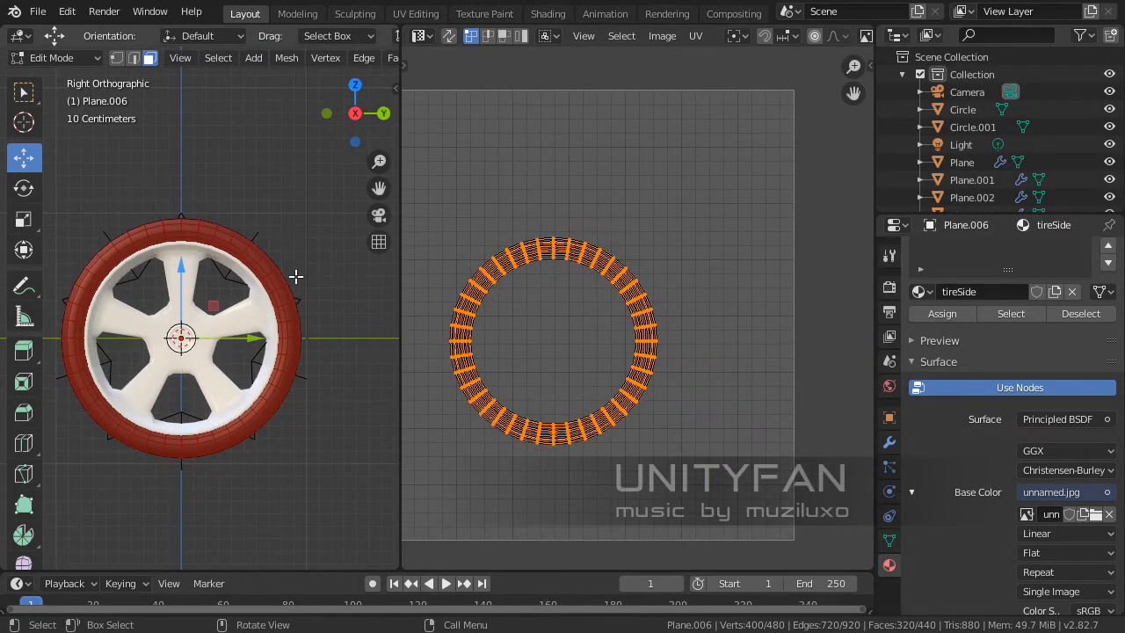
pyautogui.scroll(-3, 631, 362)
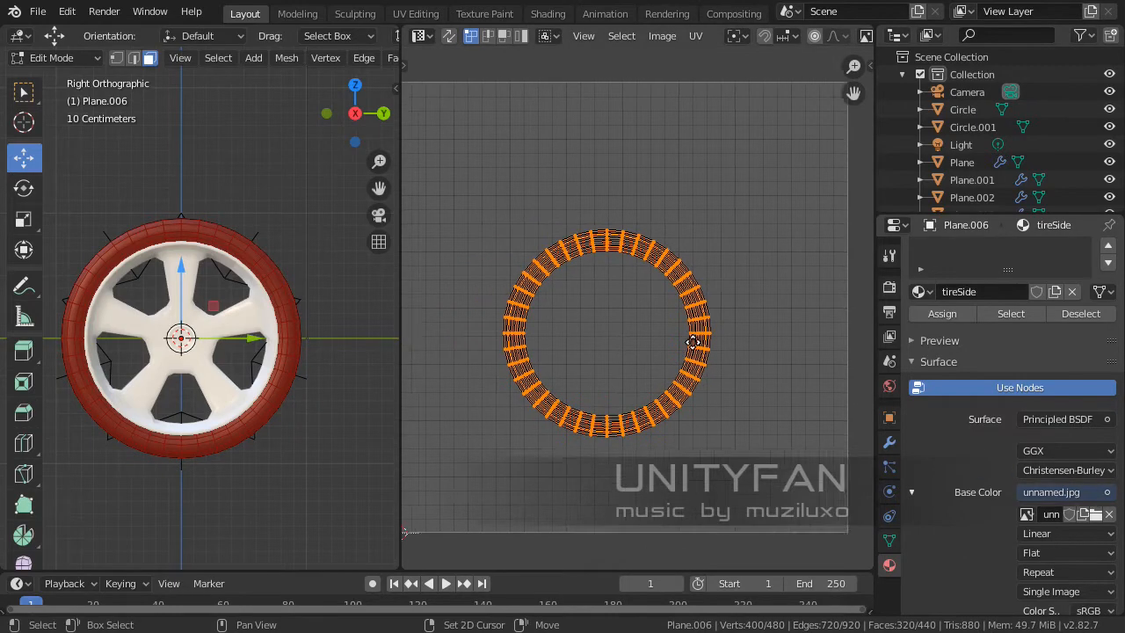
pyautogui.press('s')
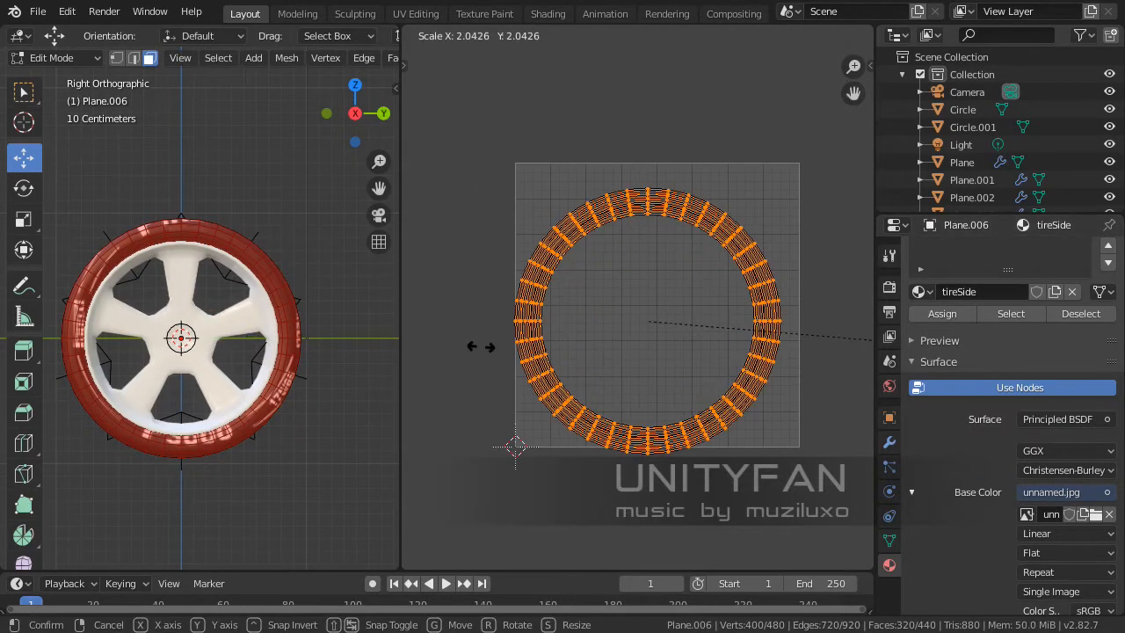
pyautogui.click(477, 344)
pyautogui.press('g')
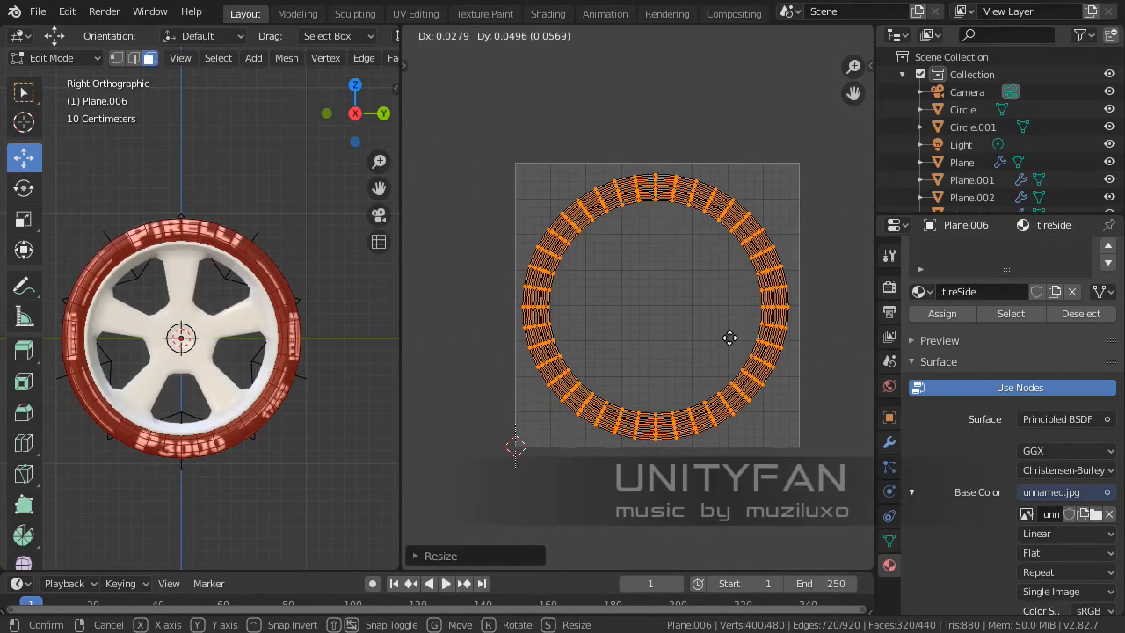
pyautogui.click(729, 336)
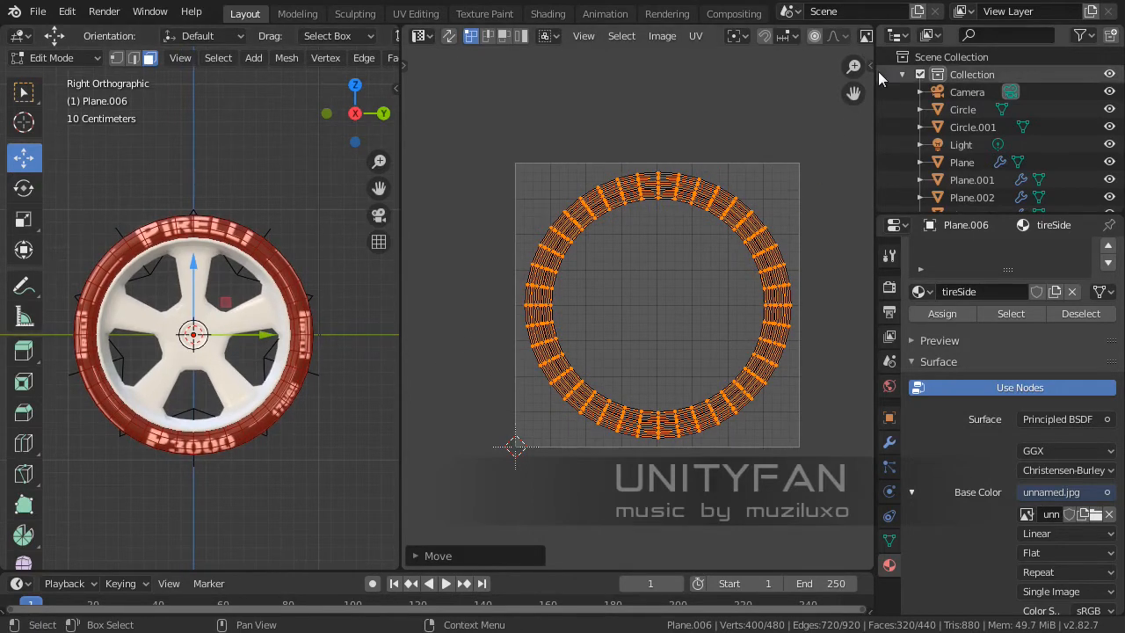
# - Enlarge the UV Editor and open unnamed.jpg as its background image
pyautogui.moveTo(874, 88); pyautogui.dragTo(1021, 89)
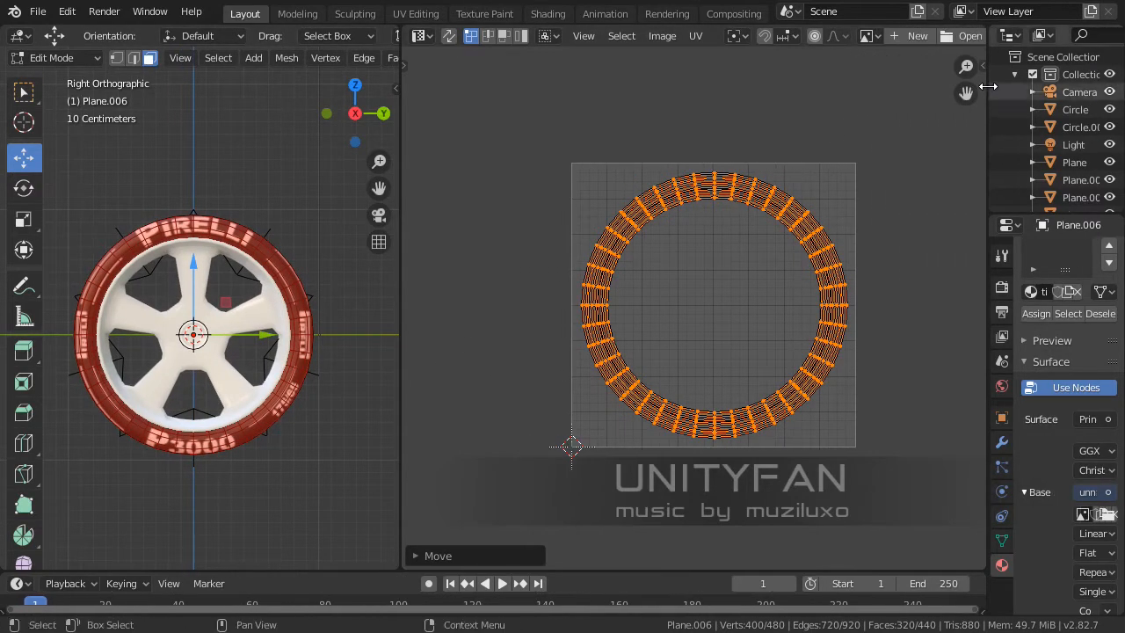
pyautogui.click(969, 35)
pyautogui.doubleClick(444, 227)
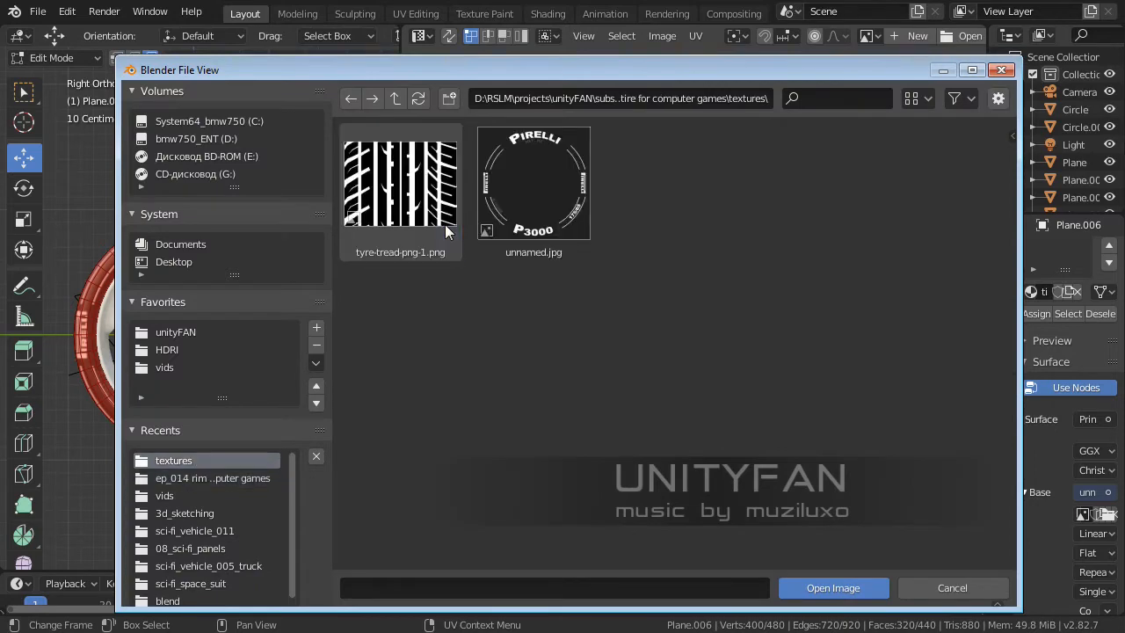
pyautogui.click(533, 184)
pyautogui.click(853, 587)
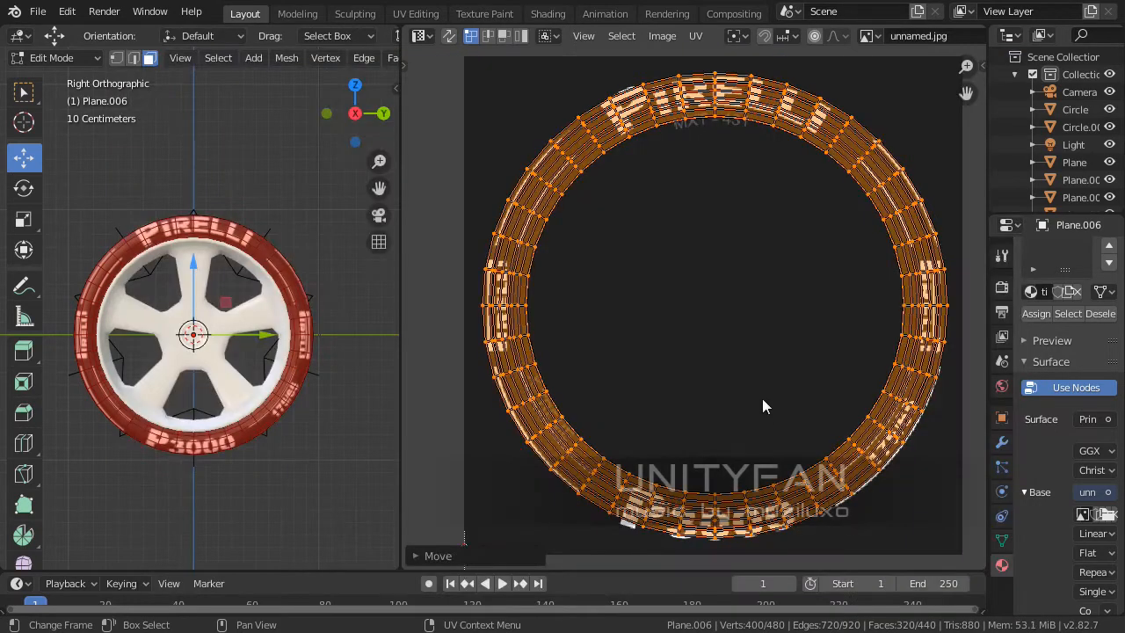
# - Scale the sidewall UV ring up slightly to fit the tyre lettering, and check the result on the wheel
pyautogui.keyDown('shift'); pyautogui.moveTo(772, 387); pyautogui.dragTo(779, 366, button='middle'); pyautogui.keyUp('shift')
pyautogui.keyDown('shift'); pyautogui.moveTo(875, 435); pyautogui.dragTo(876, 446, button='middle'); pyautogui.keyUp('shift')
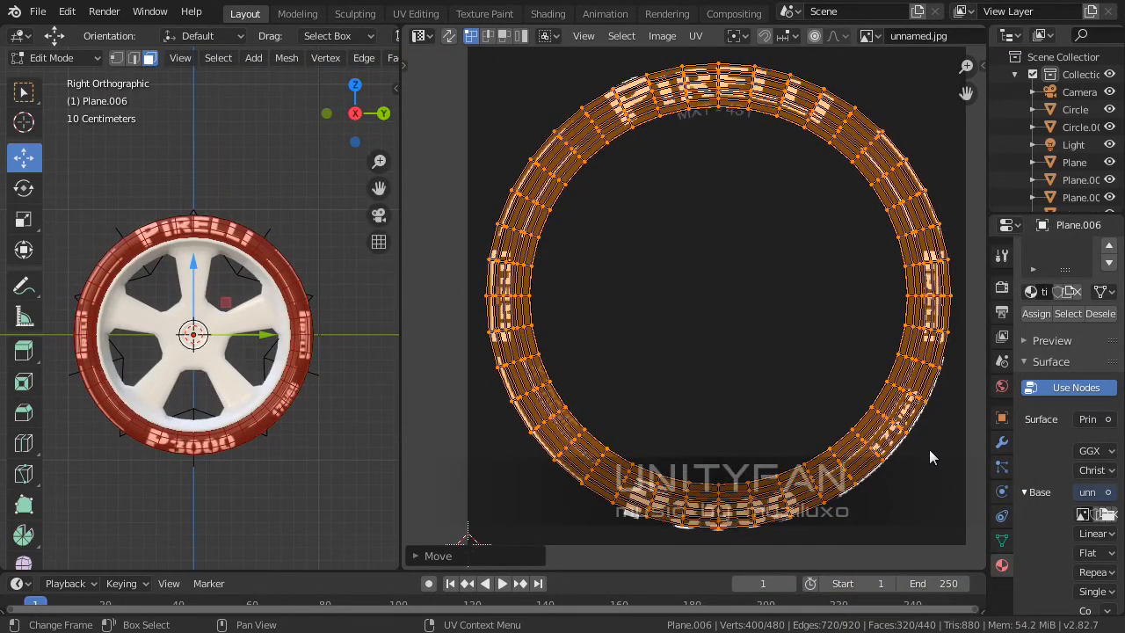
pyautogui.press('s')
pyautogui.click(937, 475)
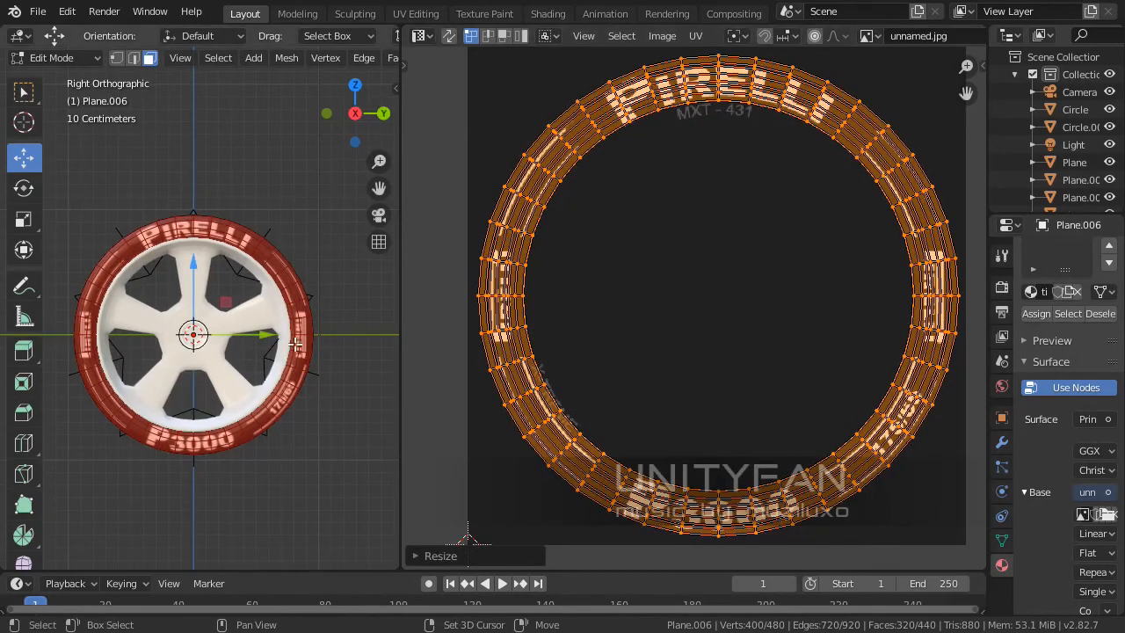
pyautogui.moveTo(247, 290); pyautogui.dragTo(316, 364, button='middle')
pyautogui.scroll(5, 255, 387)
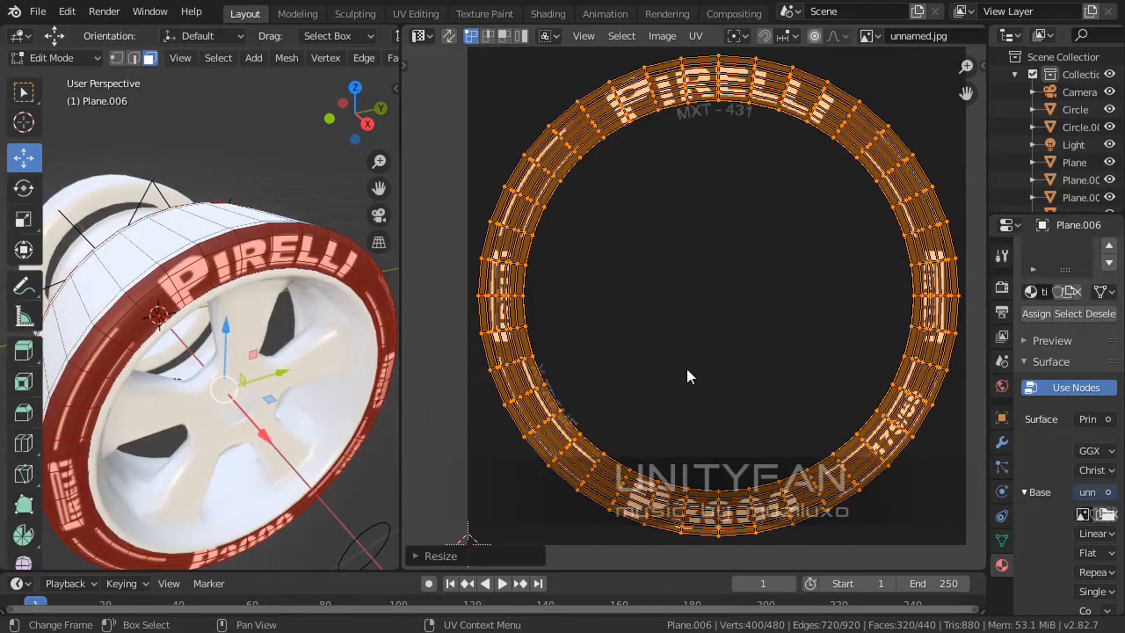
# - Rescale the whole sidewall UV ring to about 0.96 and then by about 1.07 to fit the tyre lettering
pyautogui.press('s')
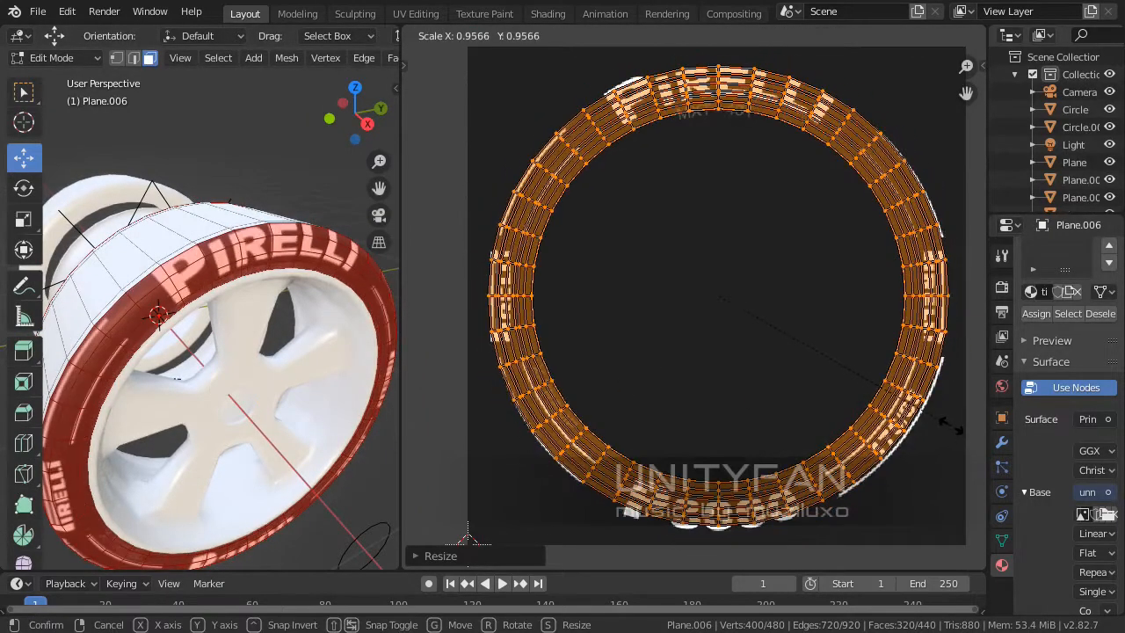
pyautogui.click(951, 432)
pyautogui.moveTo(952, 425); pyautogui.dragTo(891, 451, button='middle')
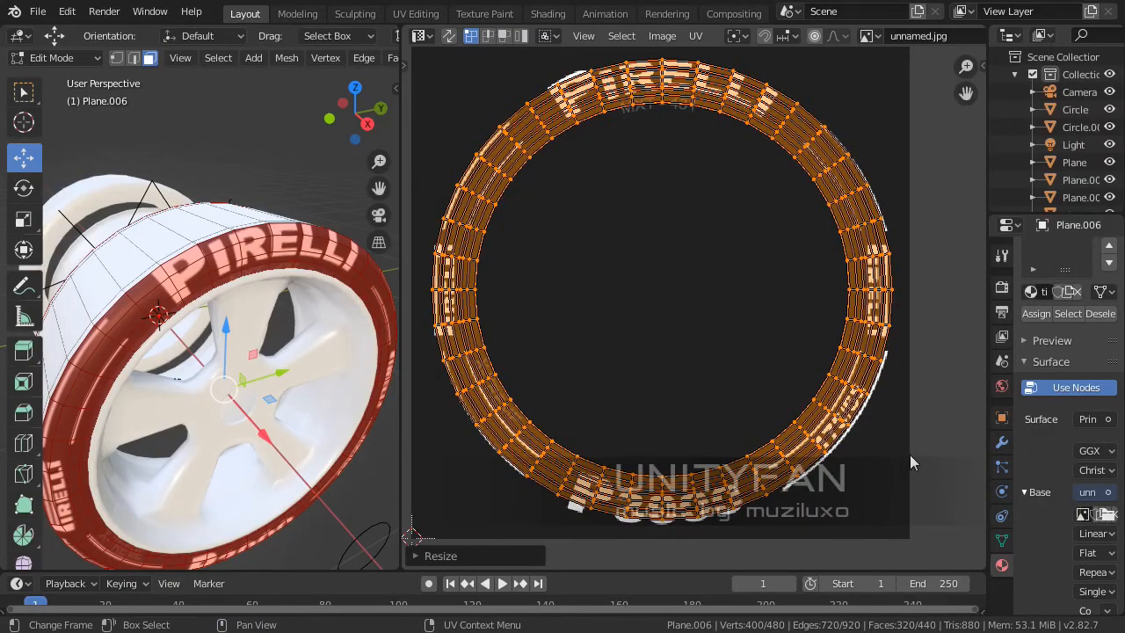
pyautogui.press('s')
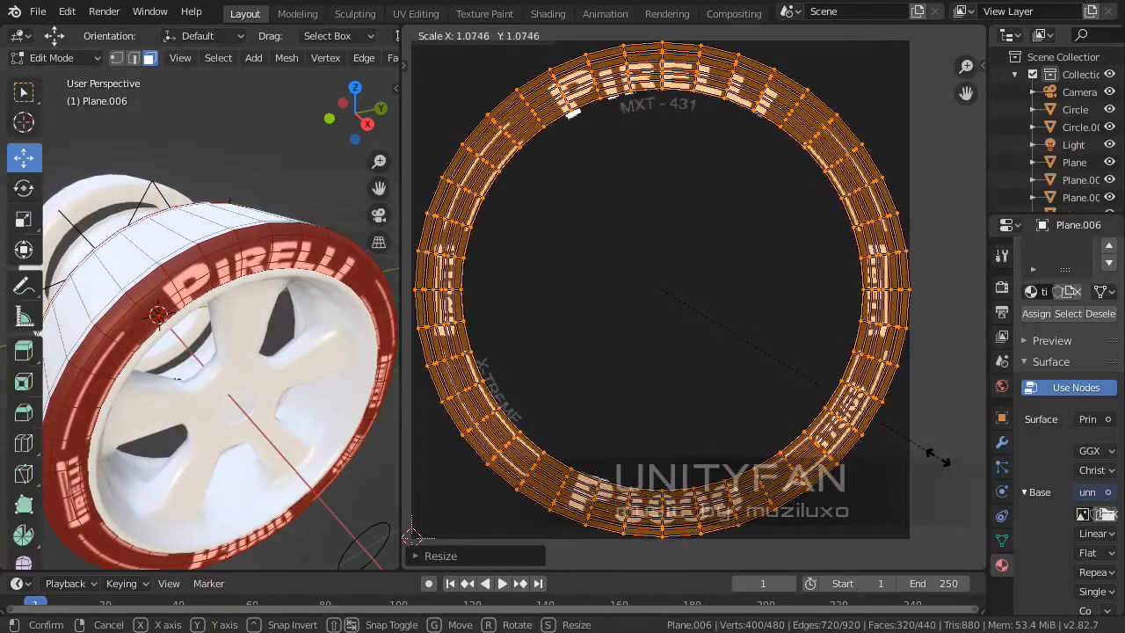
pyautogui.click(937, 457)
pyautogui.scroll(6, 779, 316)
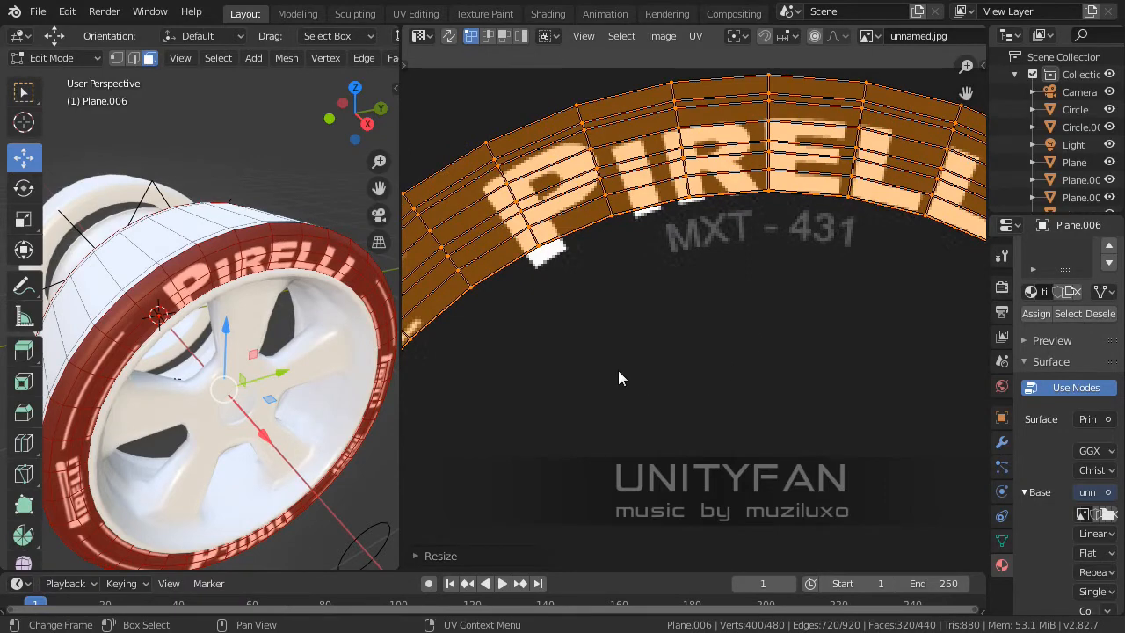
pyautogui.scroll(-5, 617, 378)
pyautogui.scroll(4, 639, 299)
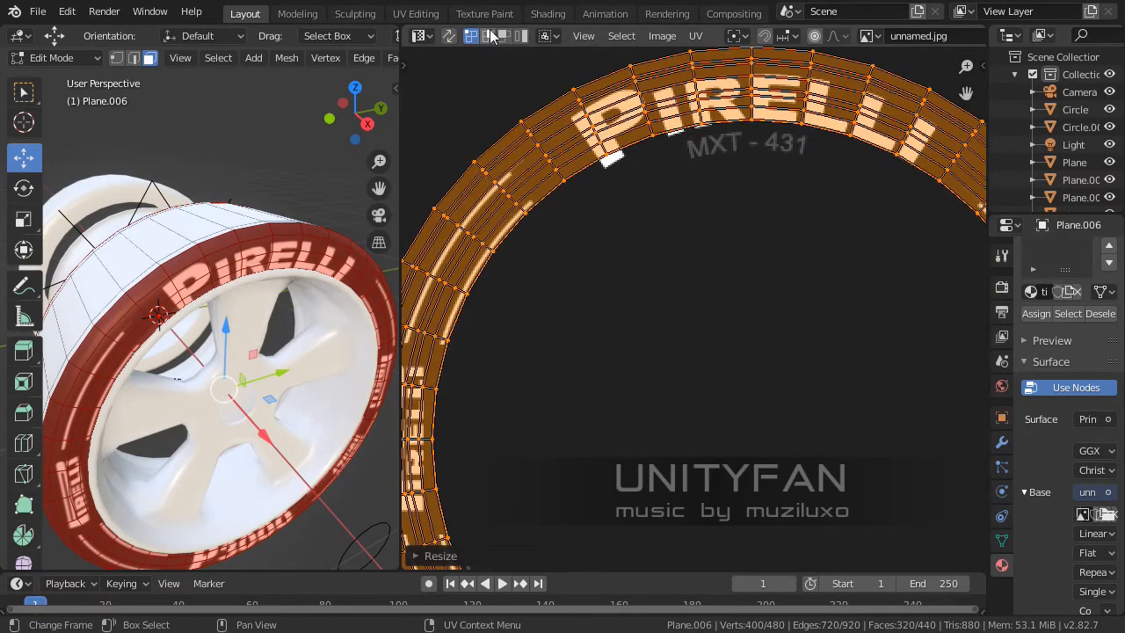
# - In UV edge selection, select the ring's innermost edge loop and scale it inward to about 0.9
pyautogui.press('2')
pyautogui.click(591, 175)
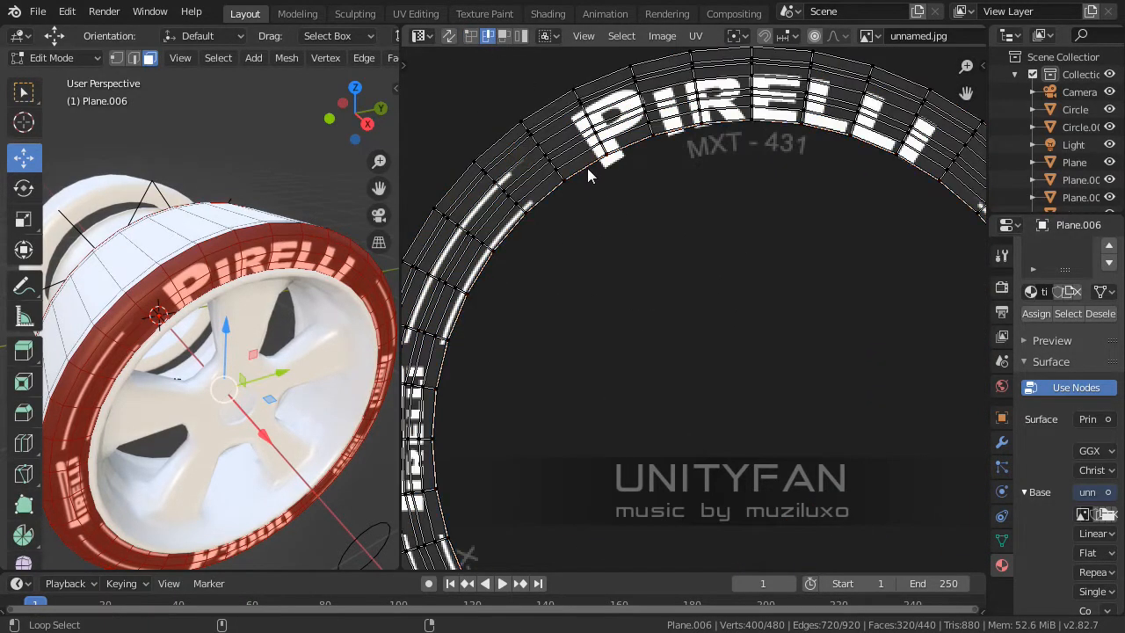
pyautogui.keyDown('alt'); pyautogui.click(588, 168); pyautogui.keyUp('alt')
pyautogui.scroll(-1, 686, 251)
pyautogui.moveTo(686, 253)
pyautogui.mouseDown(button='middle')
pyautogui.moveTo(680, 239)
pyautogui.moveTo(687, 262)
pyautogui.mouseUp(button='middle')
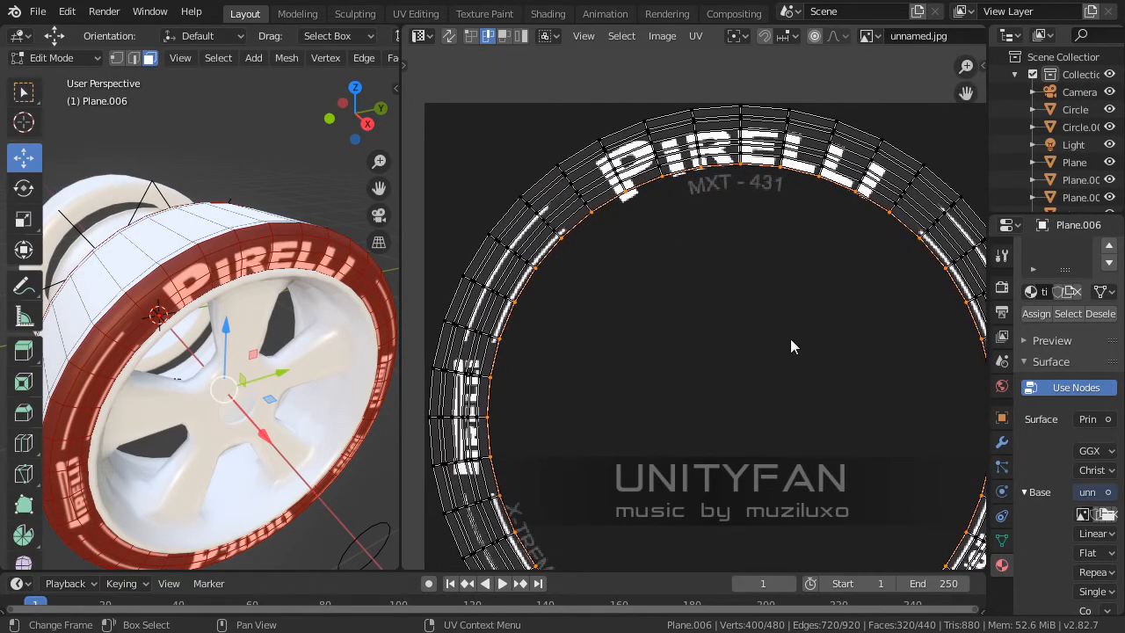
pyautogui.press('s')
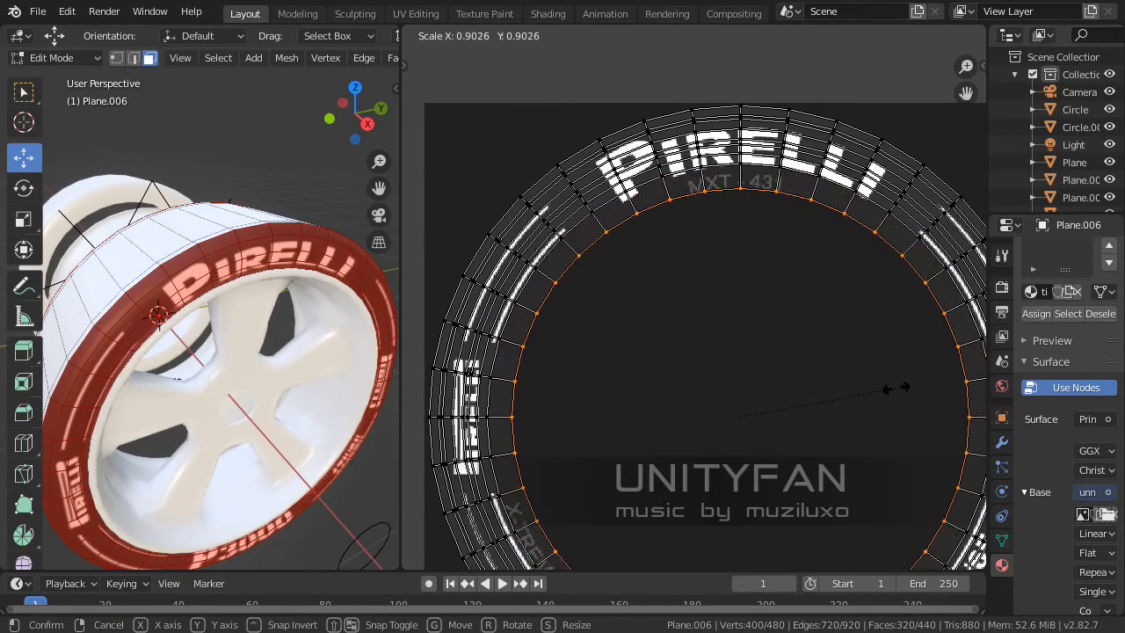
pyautogui.click(894, 387)
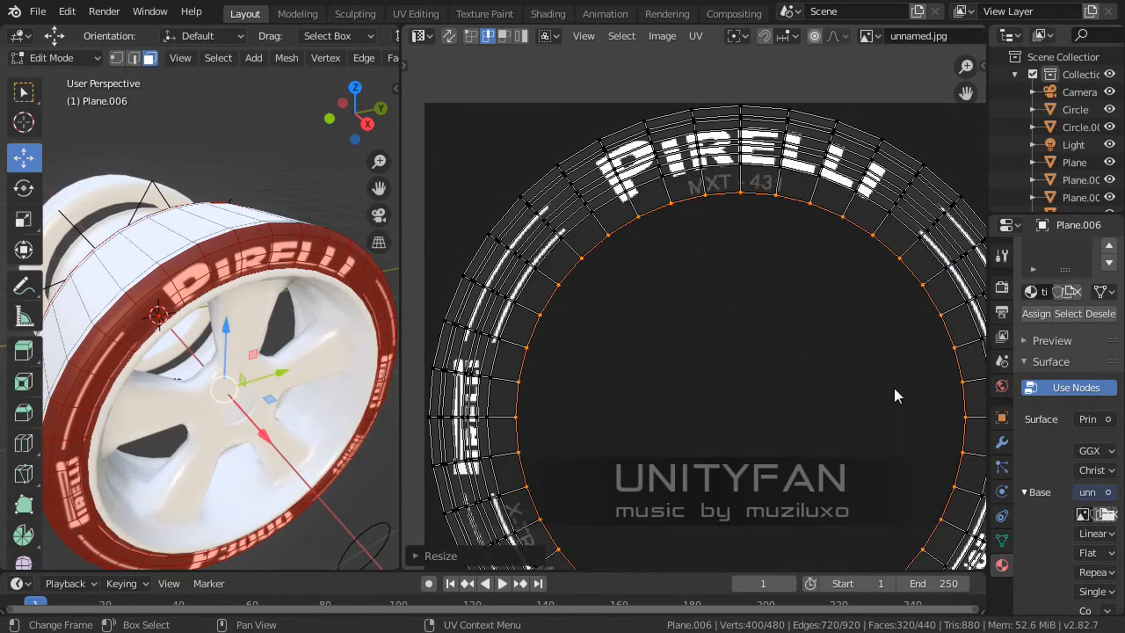
# - Select the second edge loop from the inside of the UV ring and scale it inward to about 0.92
pyautogui.keyDown('alt'); pyautogui.keyDown('shift'); pyautogui.click(615, 184); pyautogui.keyUp('shift'); pyautogui.keyUp('alt')
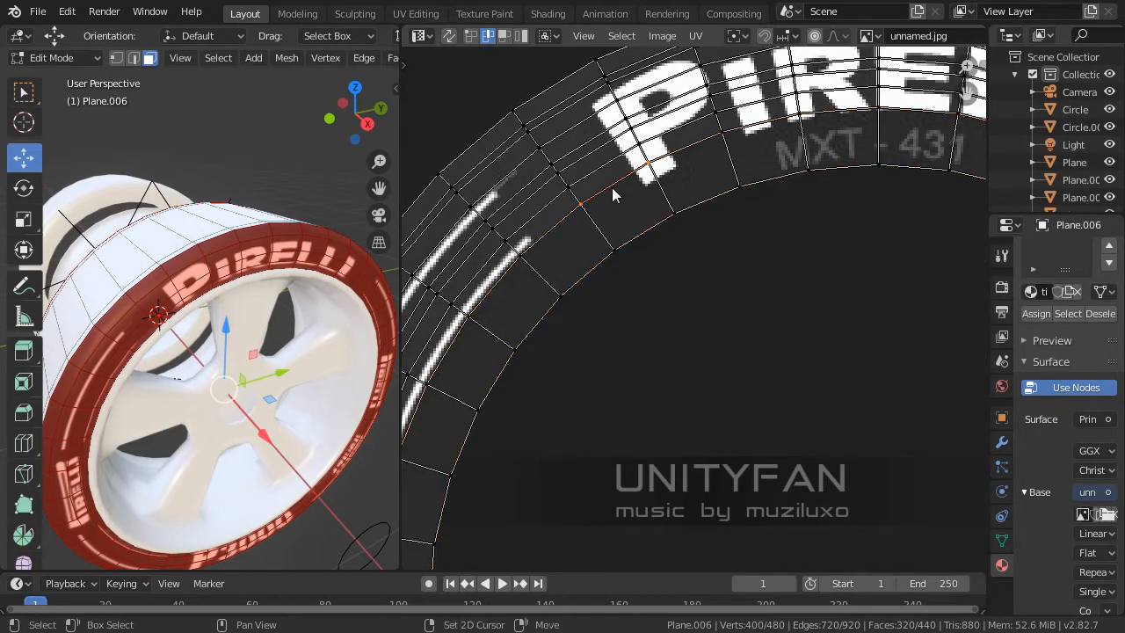
pyautogui.scroll(-6, 698, 283)
pyautogui.scroll(1, 740, 349)
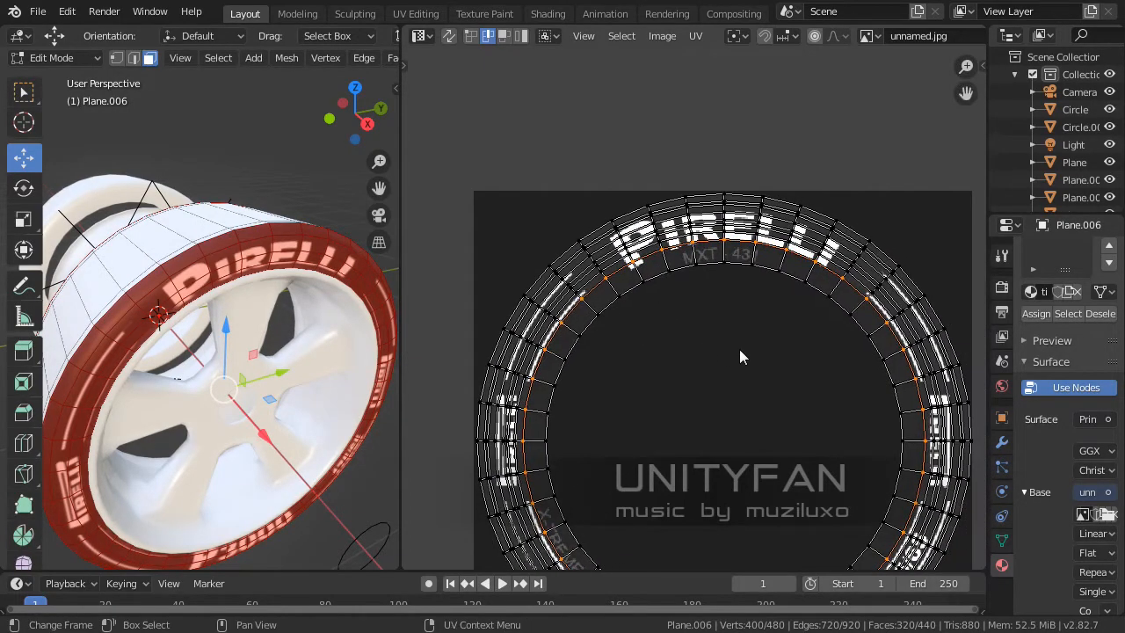
pyautogui.scroll(3, 739, 356)
pyautogui.press('s')
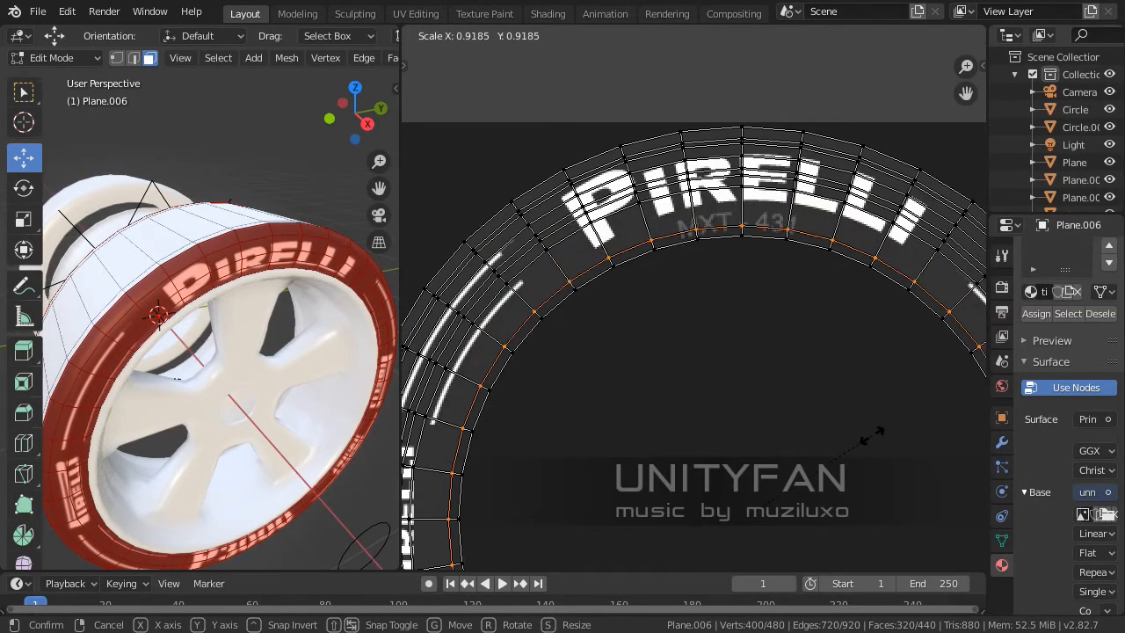
pyautogui.click(875, 437)
# - Scale the third UV edge loop from the inside to about 0.95, near the lower edge of the PIRELLI lettering
pyautogui.scroll(2, 643, 231)
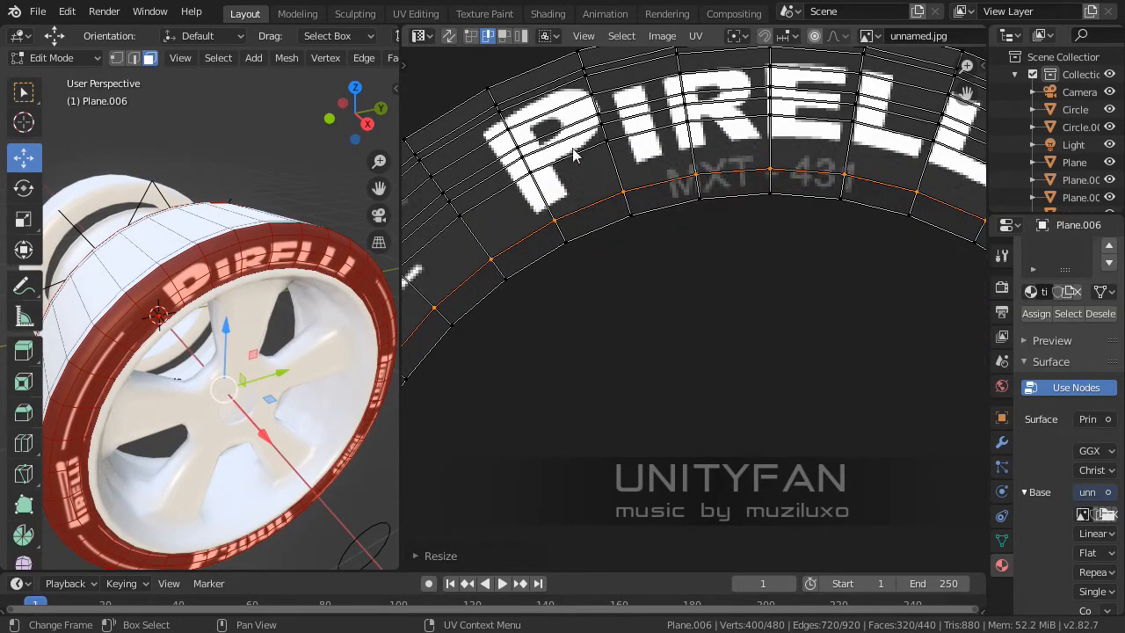
pyautogui.press('s')
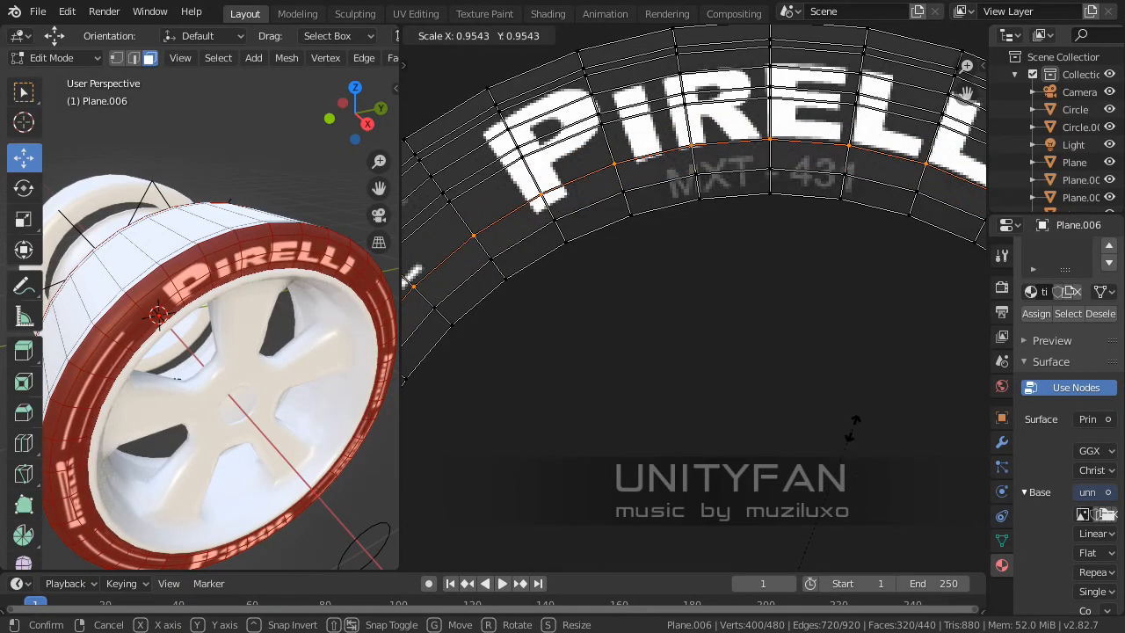
pyautogui.click(850, 428)
pyautogui.moveTo(264, 351); pyautogui.dragTo(163, 350, button='middle')
pyautogui.keyDown('shift'); pyautogui.scroll(2, 597, 281); pyautogui.keyUp('shift')
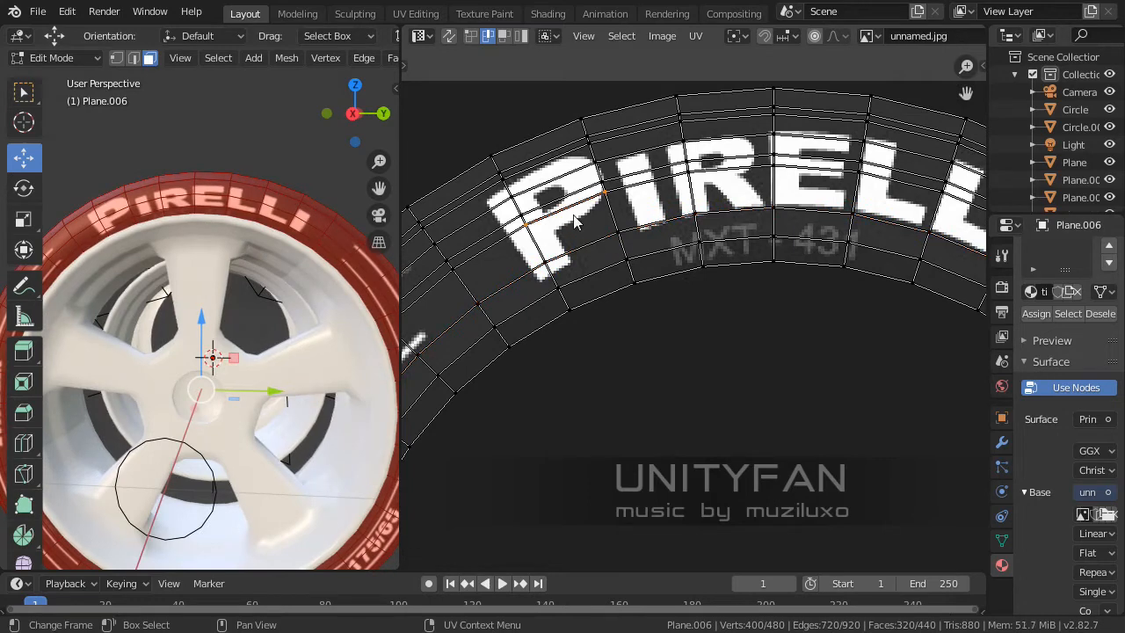
# - Scale the next two UV edge loops running through the PIRELLI lettering slightly inward to even out their spacing
pyautogui.press('s')
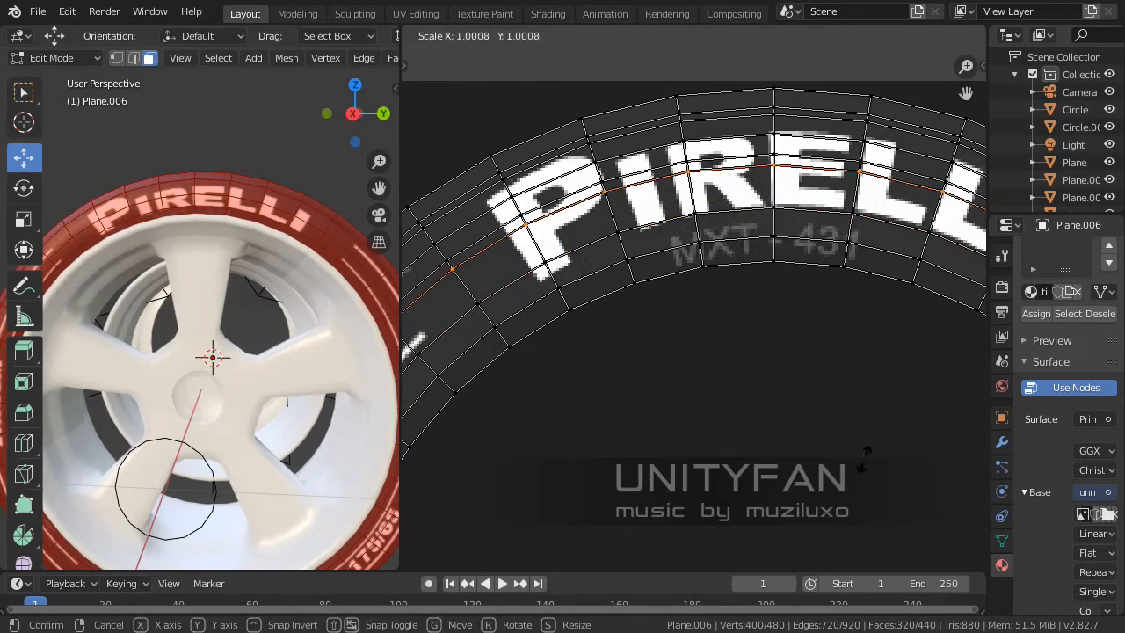
pyautogui.click(788, 419)
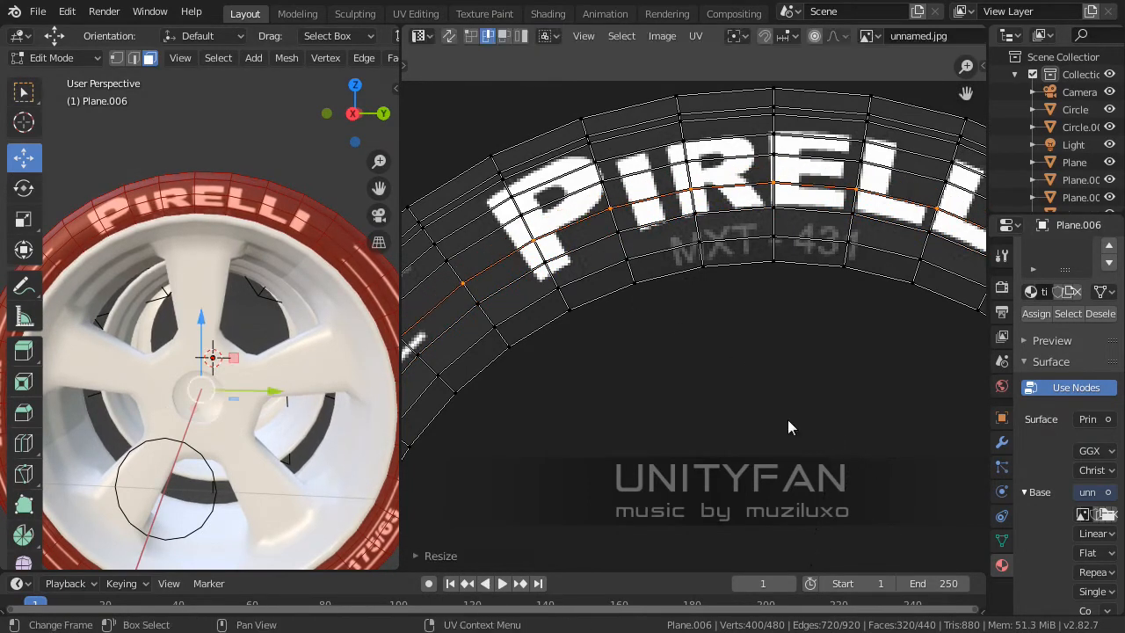
pyautogui.keyDown('alt'); pyautogui.click(639, 185); pyautogui.keyUp('alt')
pyautogui.press('s')
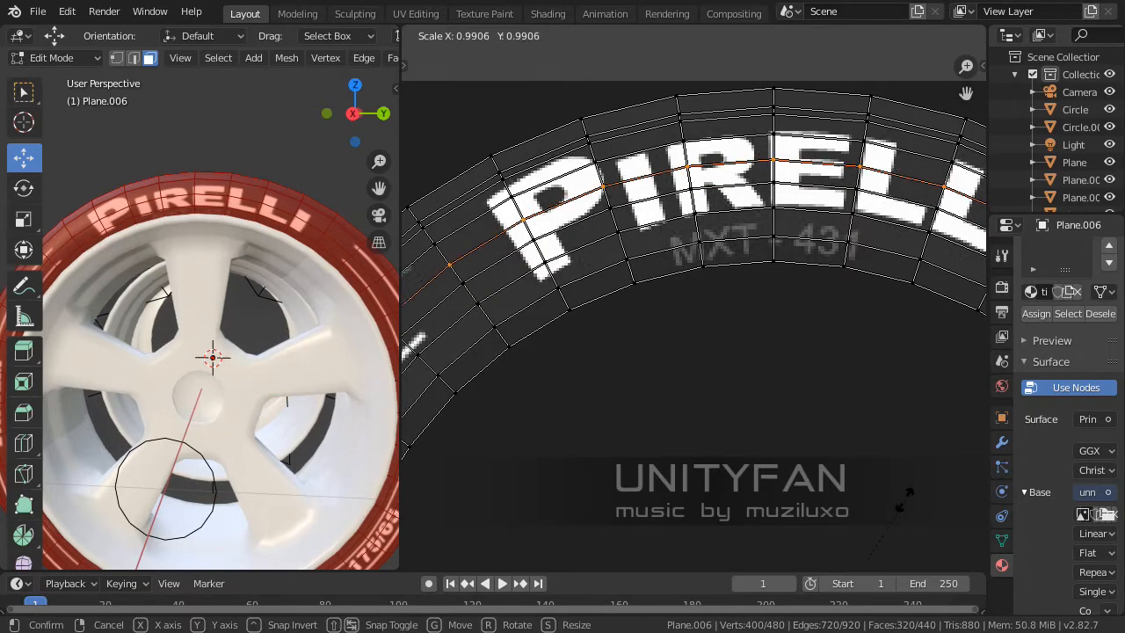
pyautogui.click(744, 410)
pyautogui.scroll(-3, 685, 402)
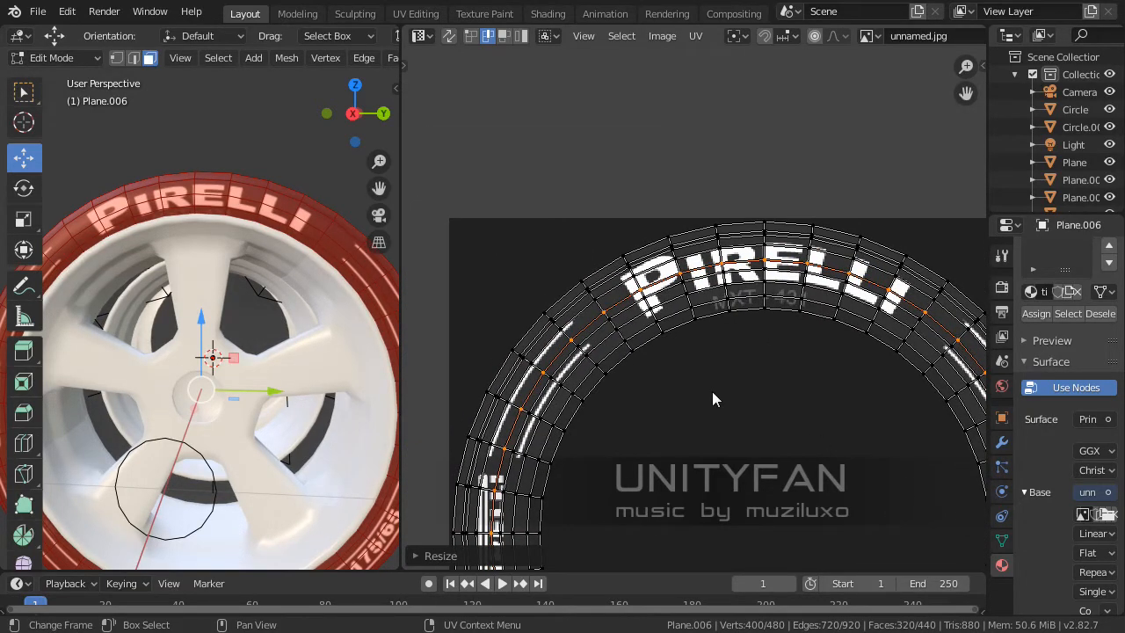
# - Leave mesh editing, widen the 3D viewport, and inspect the sidewall on the tyre's opposite side
pyautogui.press('Tab')
pyautogui.moveTo(264, 395); pyautogui.dragTo(83, 415, button='middle')
pyautogui.moveTo(195, 452); pyautogui.dragTo(220, 386, button='middle')
pyautogui.moveTo(410, 373); pyautogui.dragTo(527, 363)
pyautogui.moveTo(528, 363); pyautogui.dragTo(227, 139, button='middle')
# - In Edit Mode, select all the face loops of the tyre's opposite sidewall
pyautogui.press('Tab')
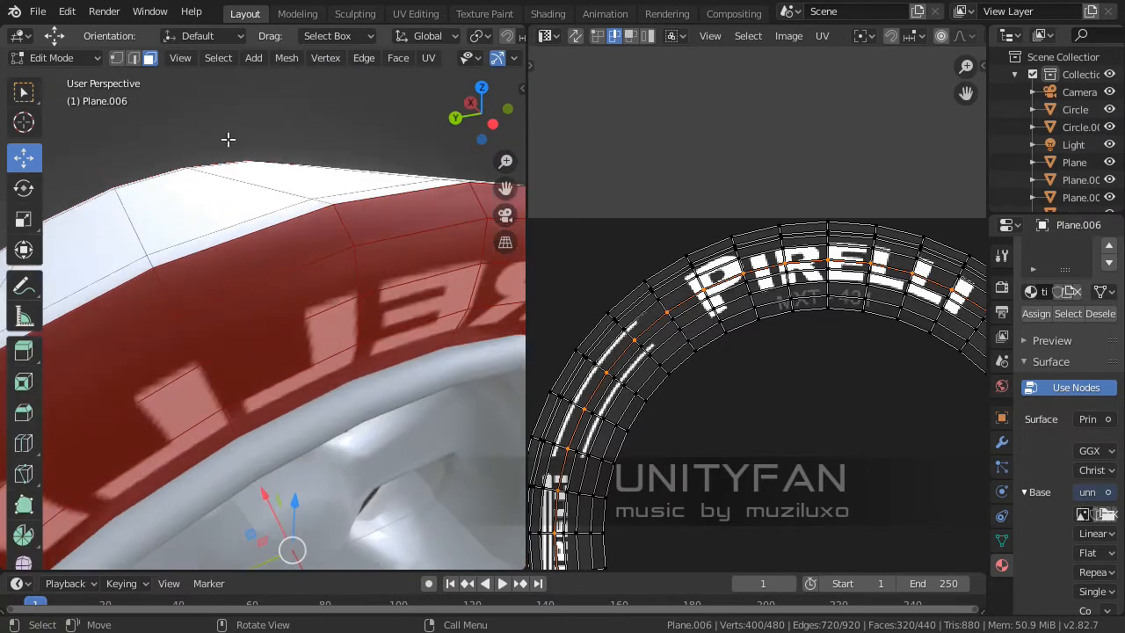
pyautogui.click(344, 230)
pyautogui.keyDown('alt'); pyautogui.click(364, 276); pyautogui.keyUp('alt')
pyautogui.keyDown('alt'); pyautogui.keyDown('shift'); pyautogui.click(354, 296); pyautogui.keyUp('shift'); pyautogui.keyUp('alt')
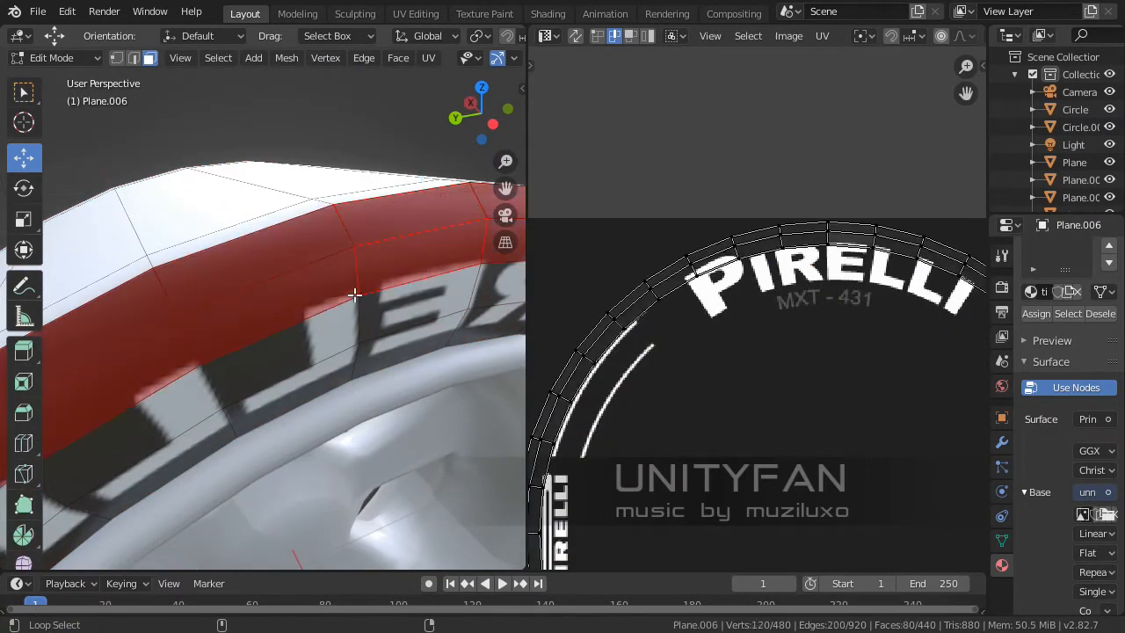
pyautogui.keyDown('alt'); pyautogui.keyDown('shift'); pyautogui.click(357, 311); pyautogui.keyUp('shift'); pyautogui.keyUp('alt')
pyautogui.moveTo(357, 311); pyautogui.dragTo(385, 334, button='middle')
pyautogui.keyDown('alt'); pyautogui.keyDown('shift'); pyautogui.click(377, 282); pyautogui.keyUp('shift'); pyautogui.keyUp('alt')
# - Hide the two separate wheel parts blocking the left view and resume editing the tyre mesh
pyautogui.moveTo(377, 282); pyautogui.dragTo(261, 282, button='middle')
pyautogui.press('KP_3')
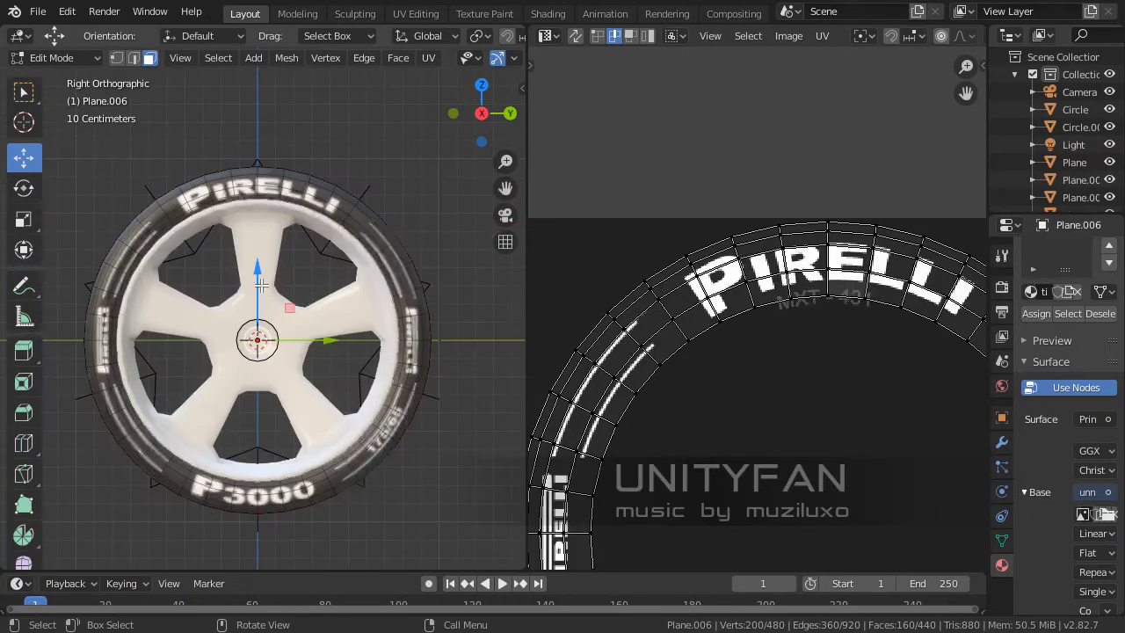
pyautogui.press('KP_1')
pyautogui.press('KP_6')
pyautogui.press('ctrl+KP_1')
pyautogui.press('ctrl+KP_3')
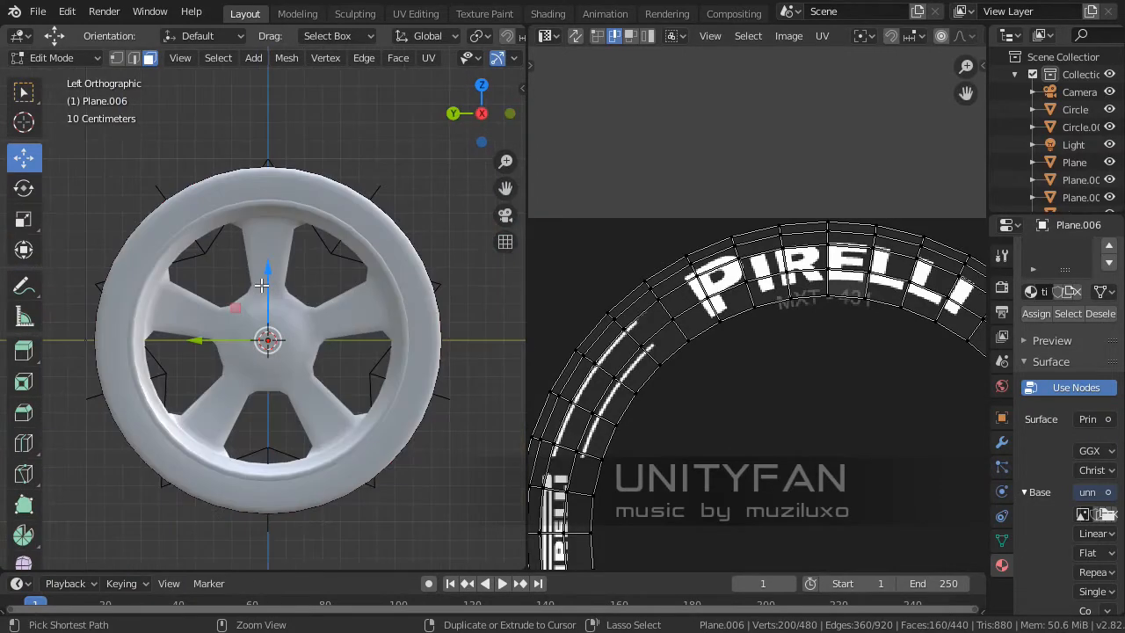
pyautogui.moveTo(261, 284); pyautogui.dragTo(299, 264, button='middle')
pyautogui.press('Tab')
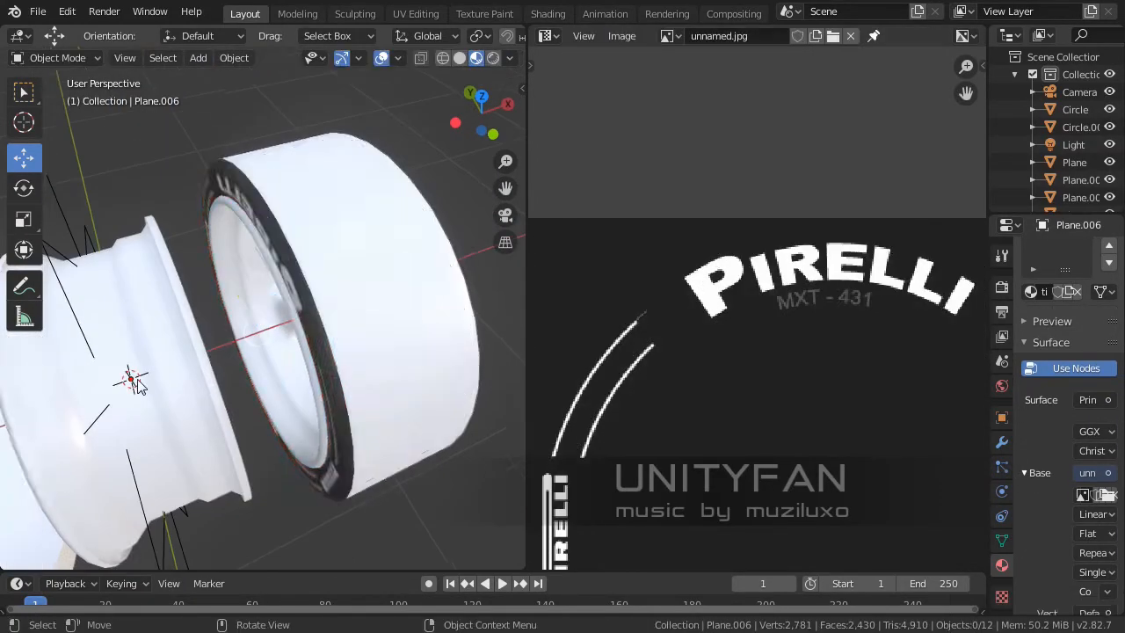
pyautogui.scroll(-3, 299, 264)
pyautogui.click(334, 266)
pyautogui.keyDown('shift'); pyautogui.click(200, 301); pyautogui.keyUp('shift')
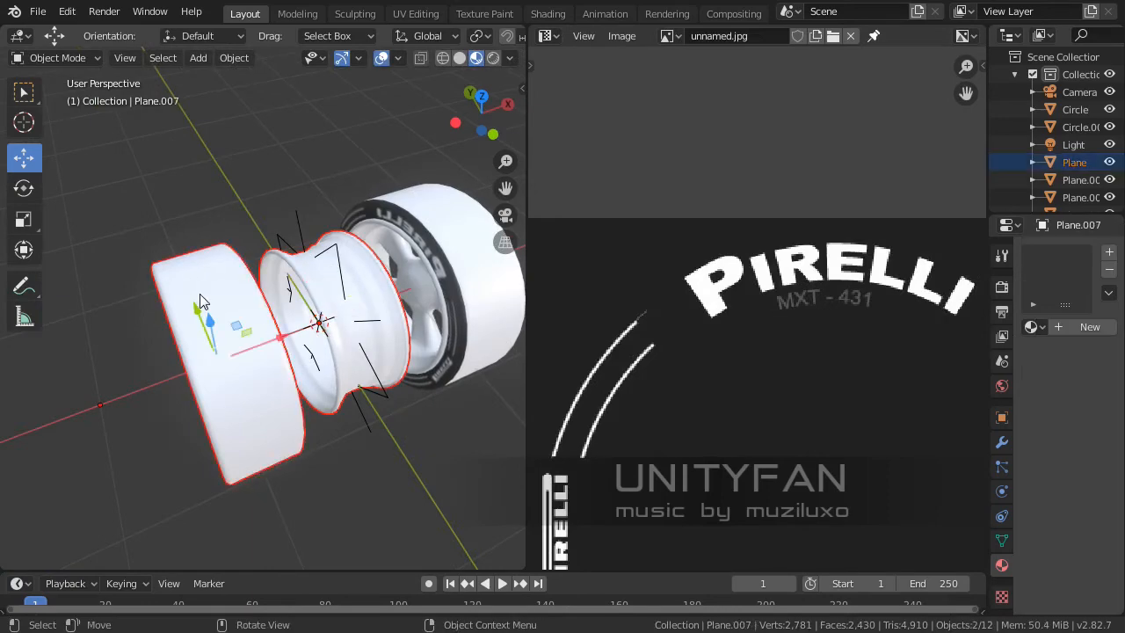
pyautogui.press('h')
pyautogui.click(397, 220)
pyautogui.press('Tab')
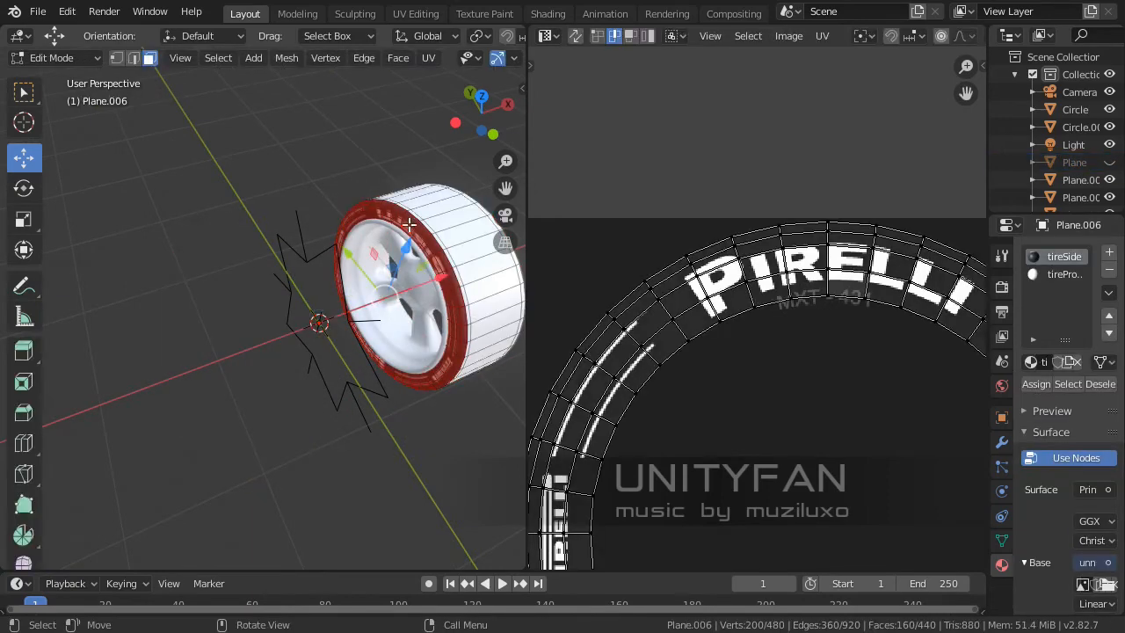
# - Unwrap the selected sidewall faces with Project From View from the left orthographic view
pyautogui.press('KP_3')
pyautogui.press('KP_1')
pyautogui.press('ctrl+KP_1')
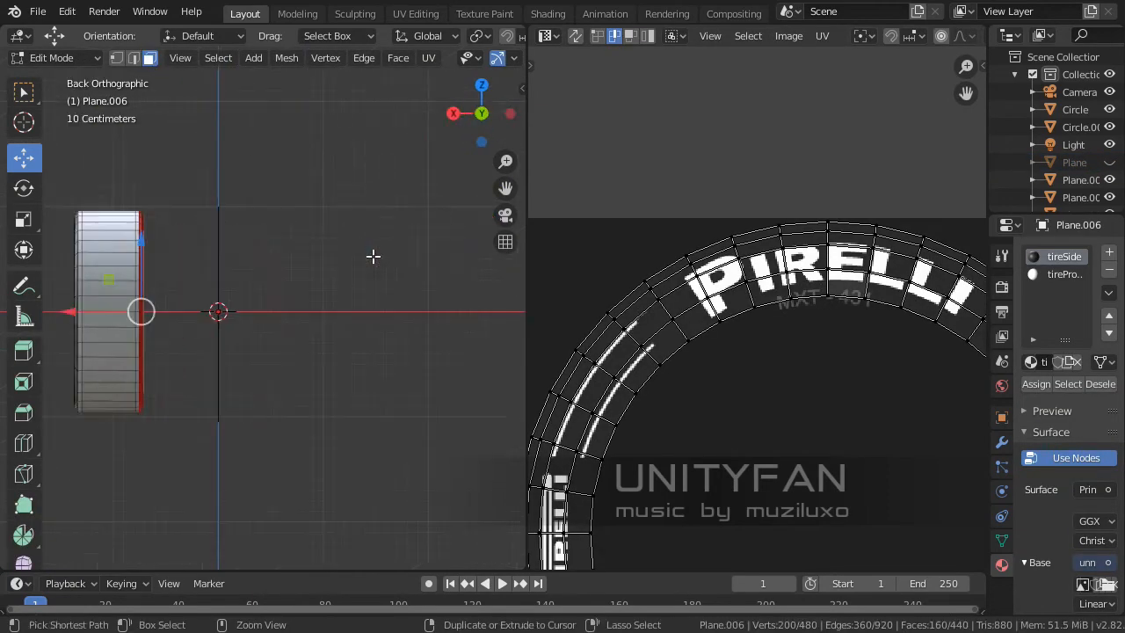
pyautogui.press('ctrl+KP_3')
pyautogui.scroll(3, 299, 282)
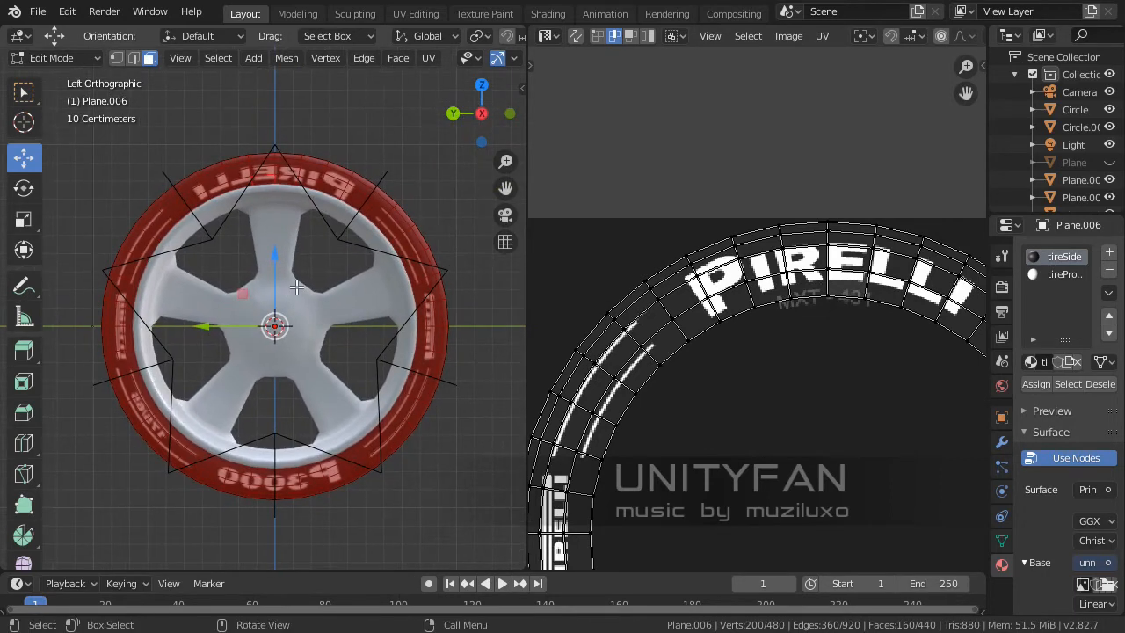
pyautogui.press('u')
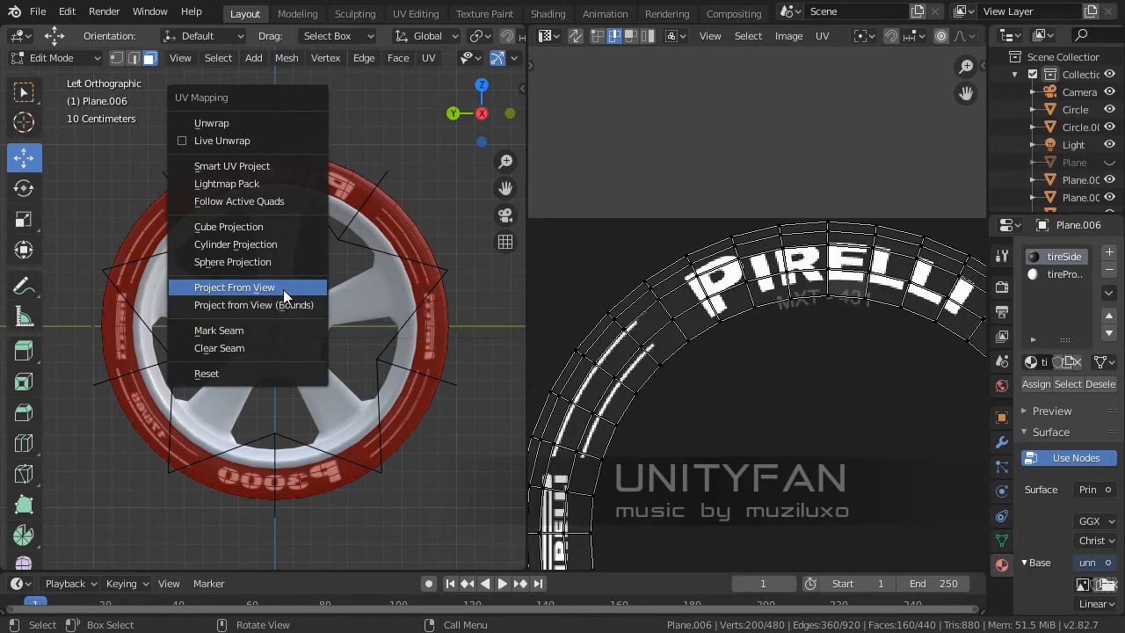
pyautogui.click(283, 290)
# - Scale up the newly projected sidewall UV ring and move it over the tyre lettering in the image
pyautogui.scroll(-4, 793, 392)
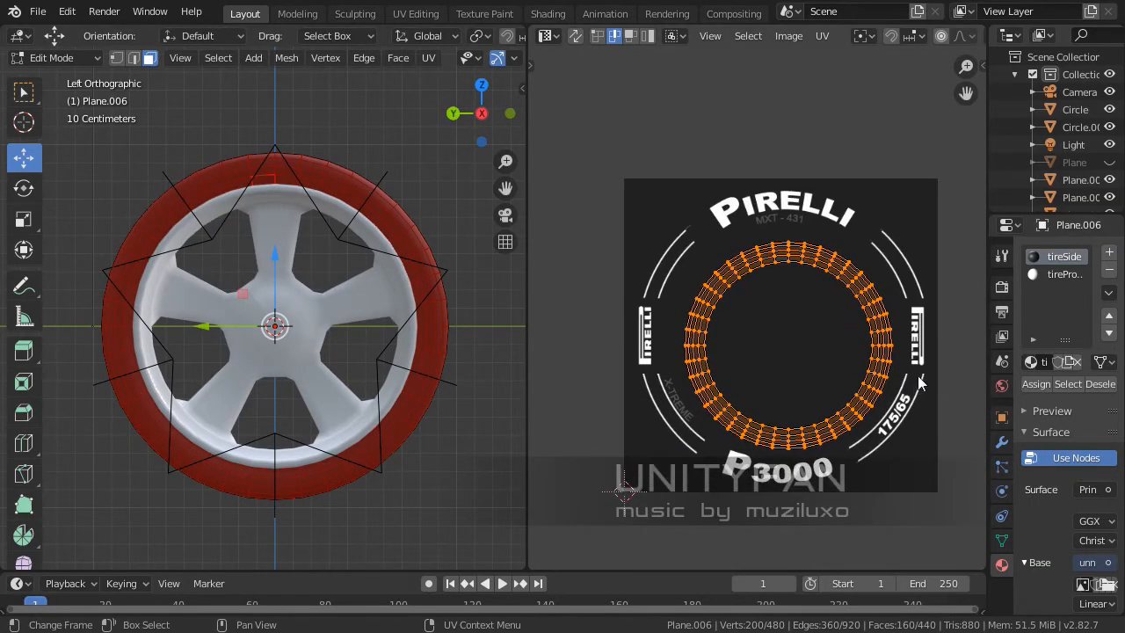
pyautogui.press('s')
pyautogui.click(976, 376)
pyautogui.press('g')
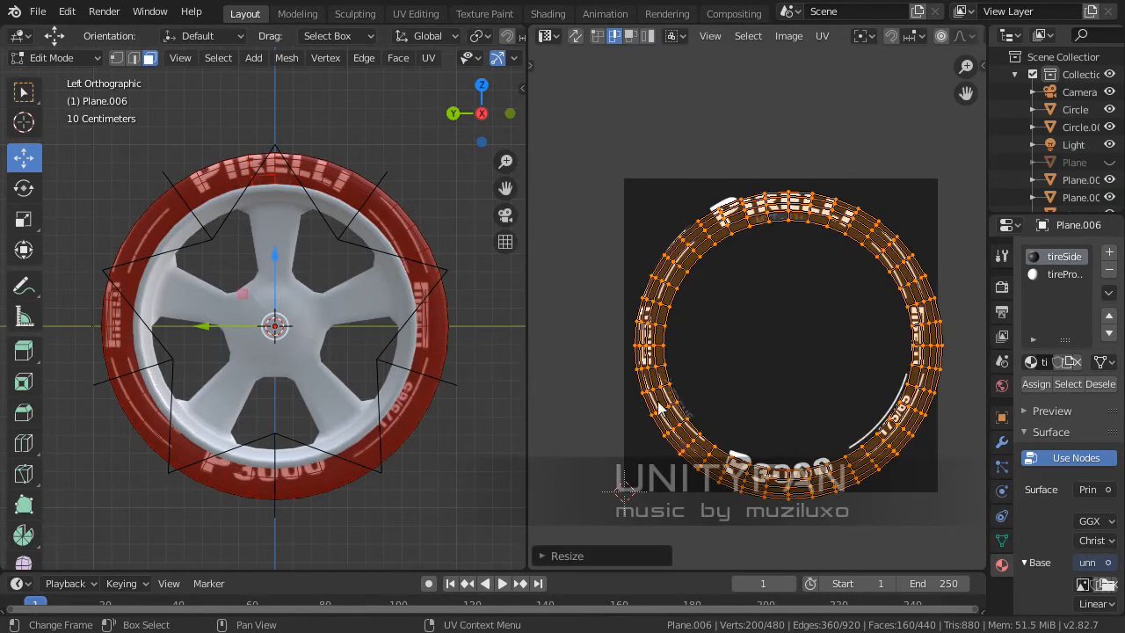
pyautogui.click(677, 385)
pyautogui.scroll(3, 759, 439)
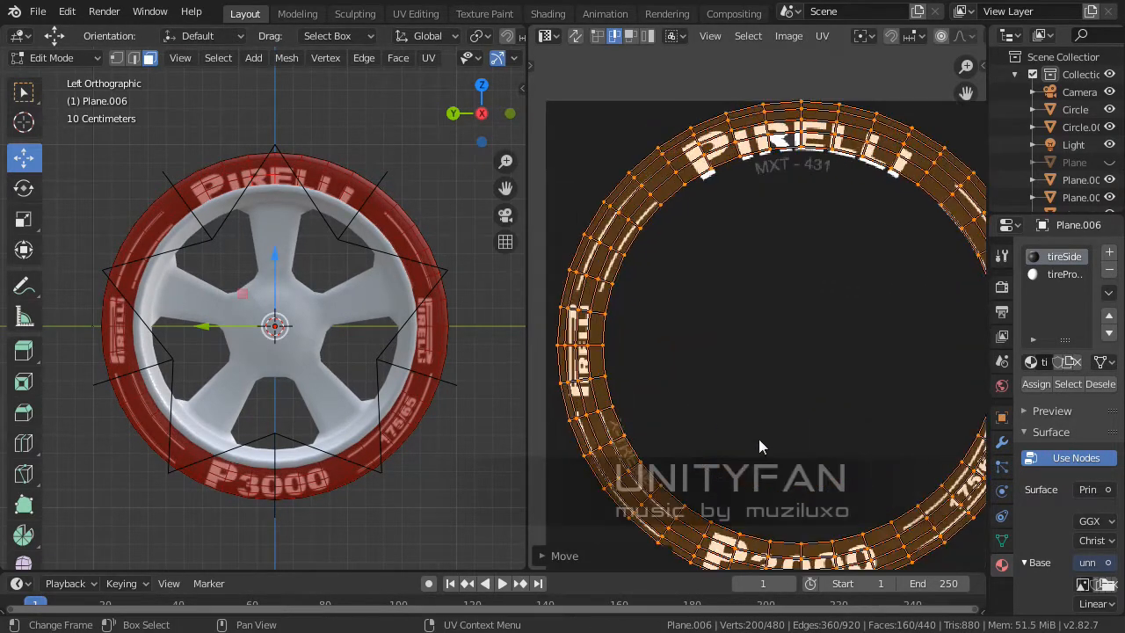
pyautogui.moveTo(765, 354); pyautogui.dragTo(747, 368, button='middle')
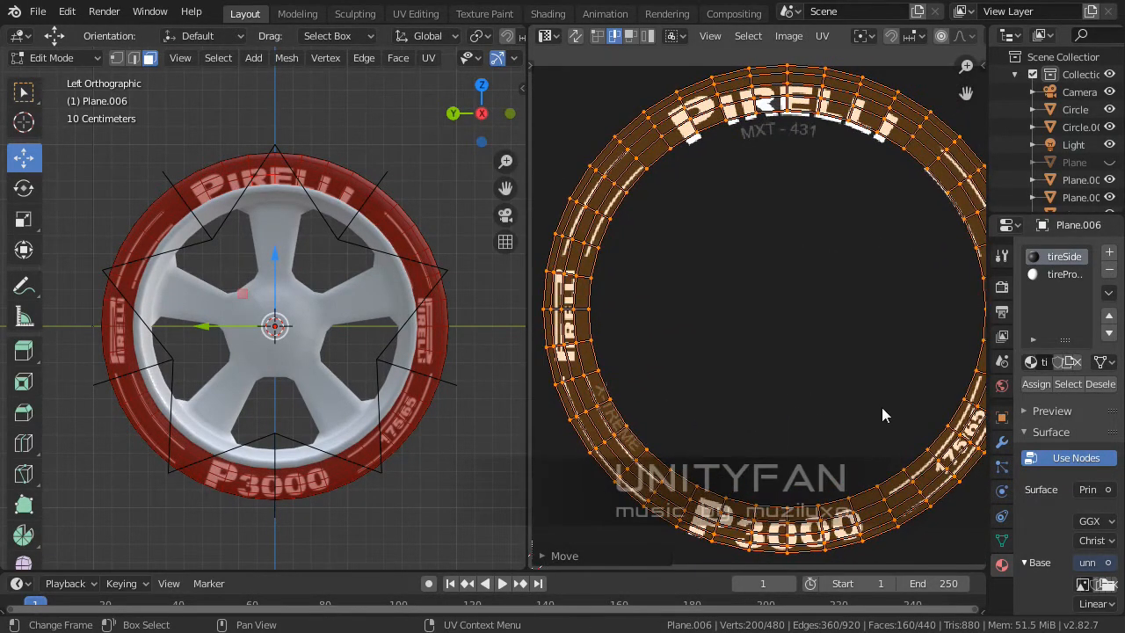
# - Move and slightly scale down the sidewall UV ring so it fits the Pirelli lettering in the texture
pyautogui.press('g')
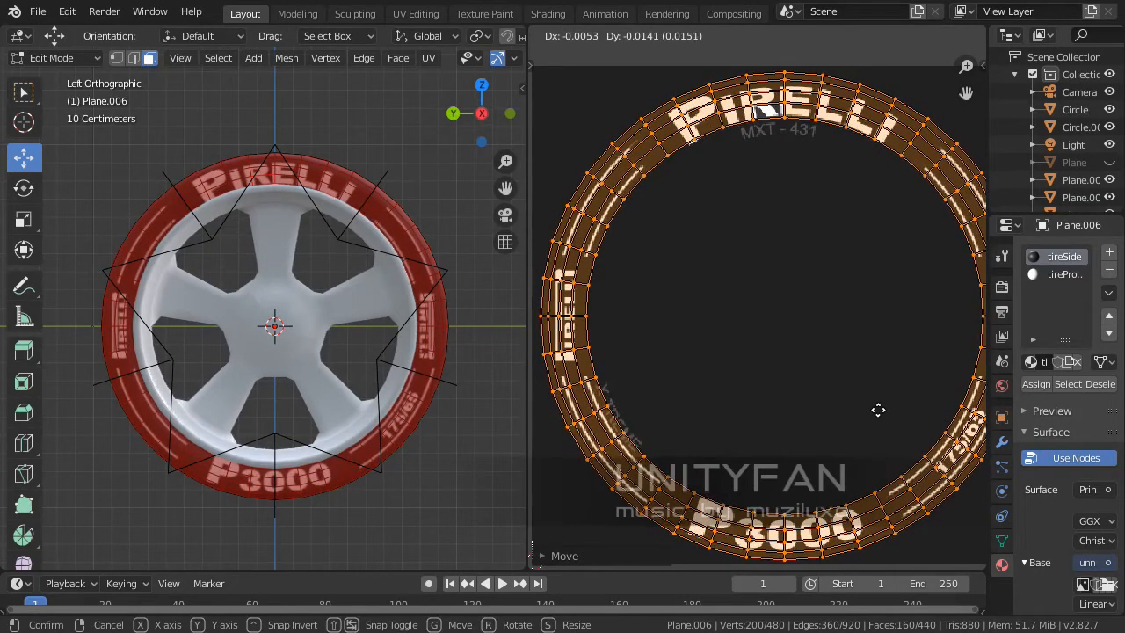
pyautogui.click(878, 411)
pyautogui.scroll(-2, 876, 411)
pyautogui.scroll(2, 841, 419)
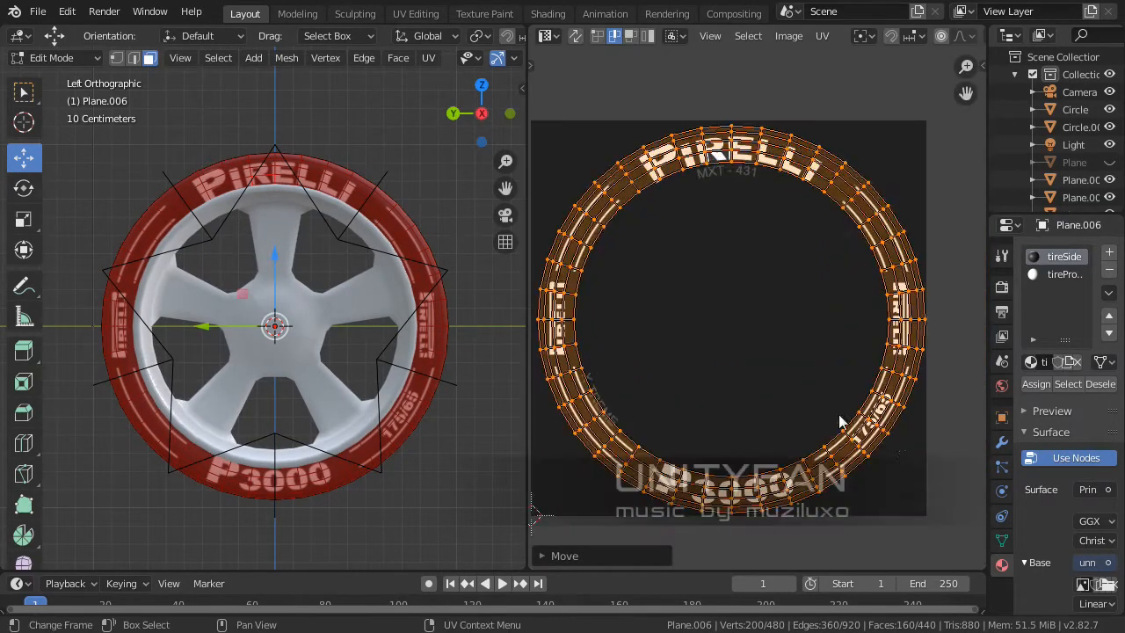
pyautogui.press('s')
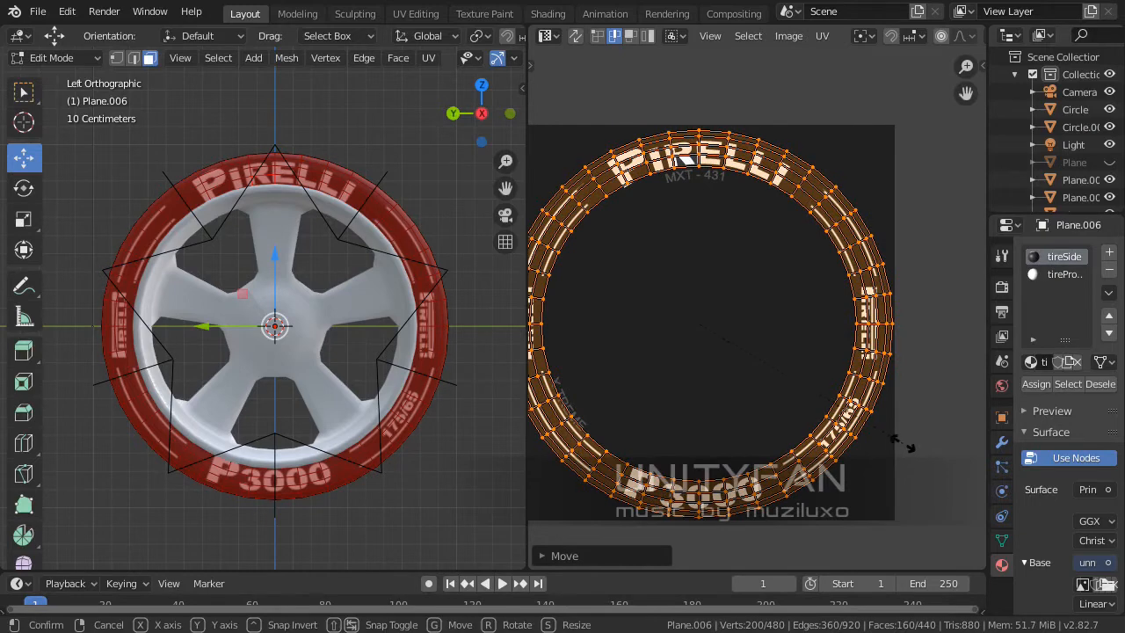
pyautogui.click(899, 443)
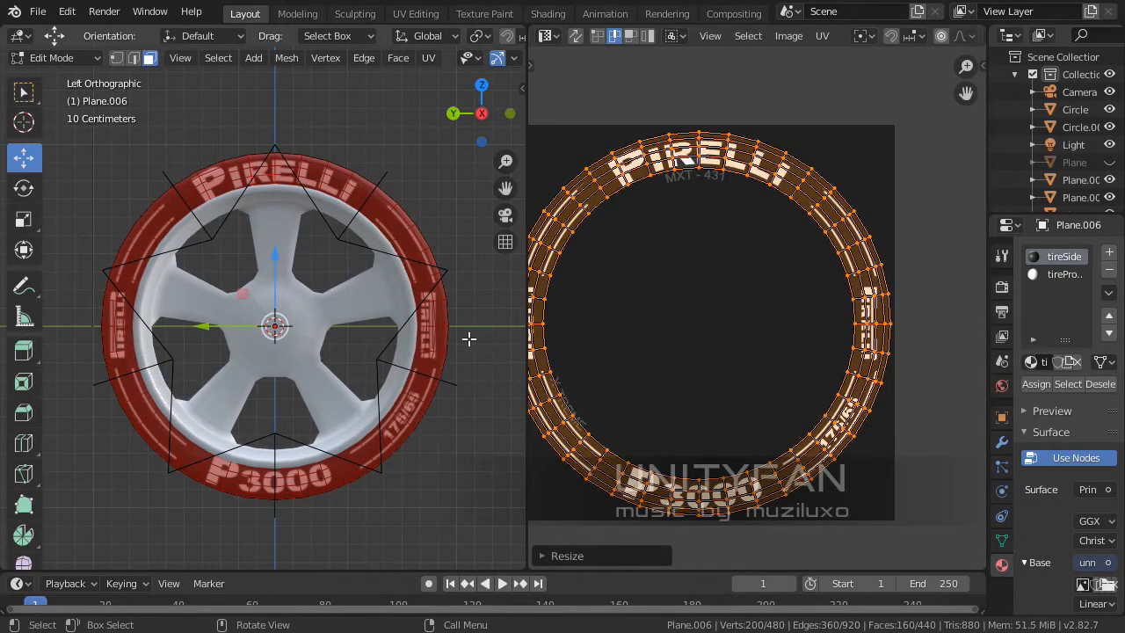
# - Examine the lettering on the tire's sidewall from several angles in perspective, in both Edit Mode and Object Mode
pyautogui.press('KP_5')
pyautogui.moveTo(349, 363); pyautogui.dragTo(247, 408, button='middle')
pyautogui.moveTo(377, 417)
pyautogui.mouseDown(button='middle')
pyautogui.moveTo(288, 372)
pyautogui.moveTo(383, 408)
pyautogui.mouseUp(button='middle')
pyautogui.scroll(3, 413, 241)
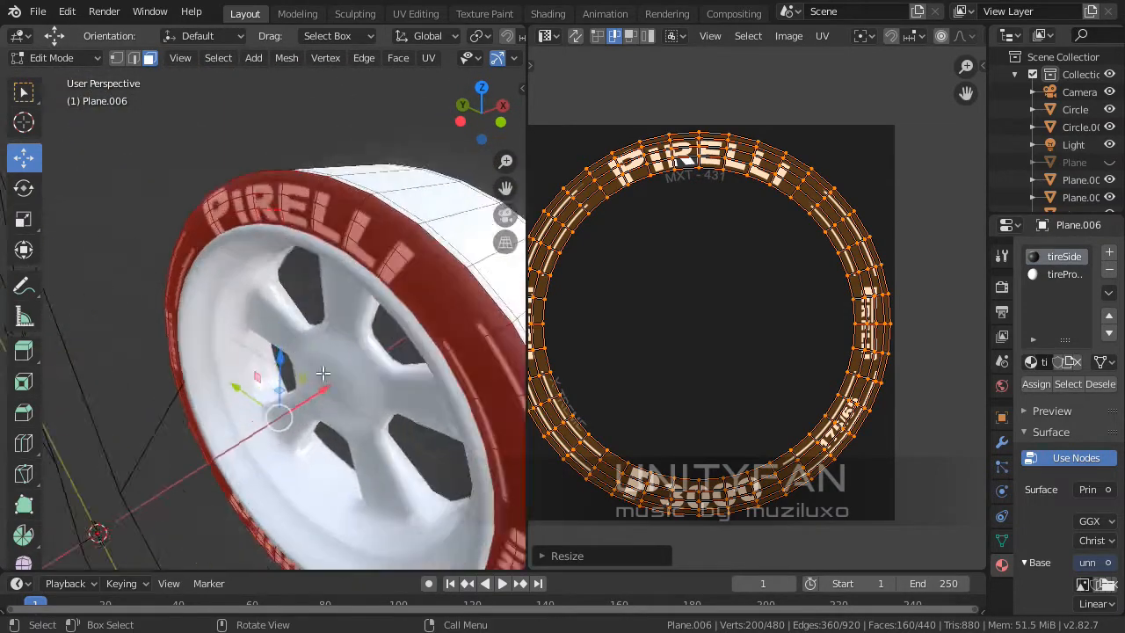
pyautogui.moveTo(260, 255); pyautogui.dragTo(332, 244, button='middle')
pyautogui.moveTo(443, 205); pyautogui.dragTo(412, 259, button='middle')
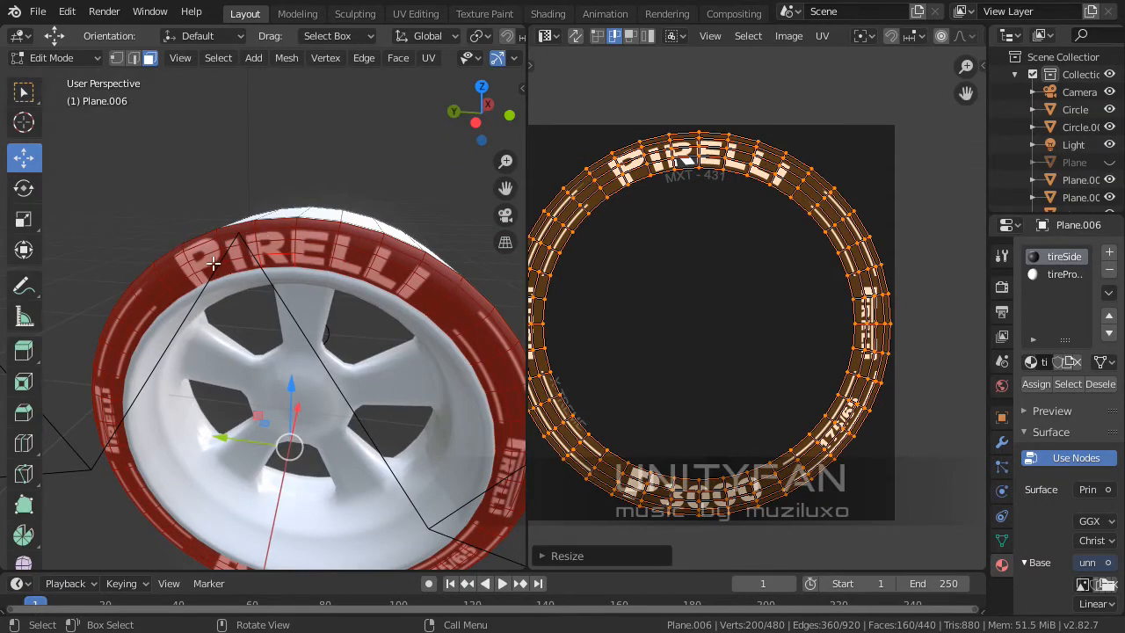
pyautogui.moveTo(356, 269); pyautogui.dragTo(387, 369, button='middle')
pyautogui.press('Tab')
pyautogui.scroll(3, 392, 353)
pyautogui.press('Tab')
# - Select the wide tread face loop together with the narrow face loops on both sides of it
pyautogui.click(358, 310)
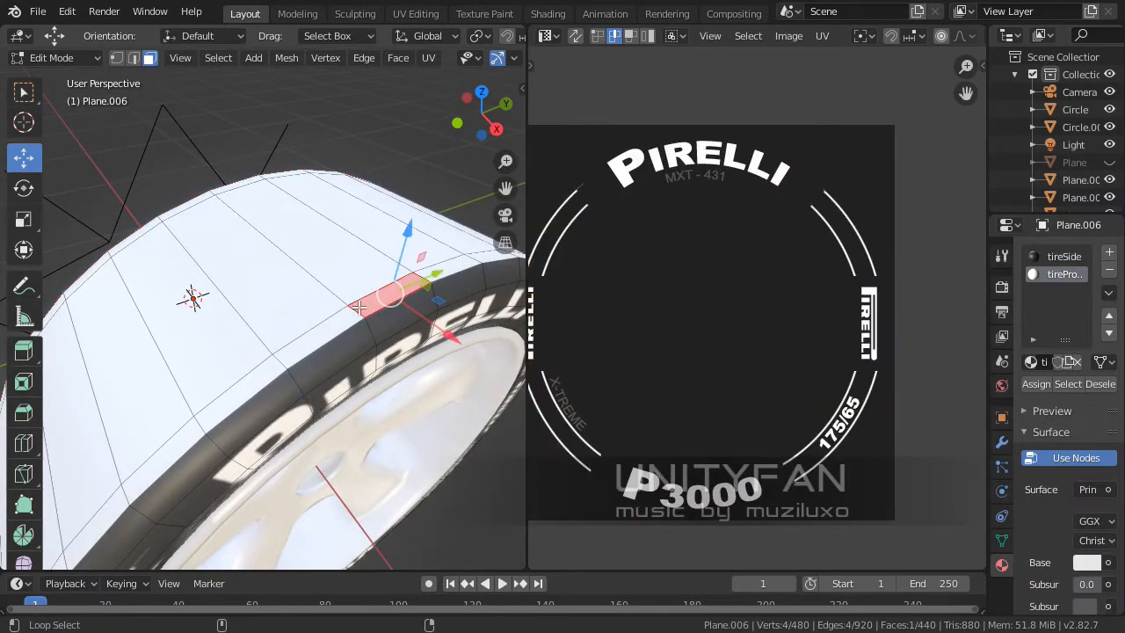
pyautogui.keyDown('alt'); pyautogui.click(353, 309); pyautogui.keyUp('alt')
pyautogui.keyDown('alt'); pyautogui.keyDown('shift'); pyautogui.click(323, 288); pyautogui.keyUp('shift'); pyautogui.keyUp('alt')
pyautogui.moveTo(322, 289); pyautogui.dragTo(249, 222, button='middle')
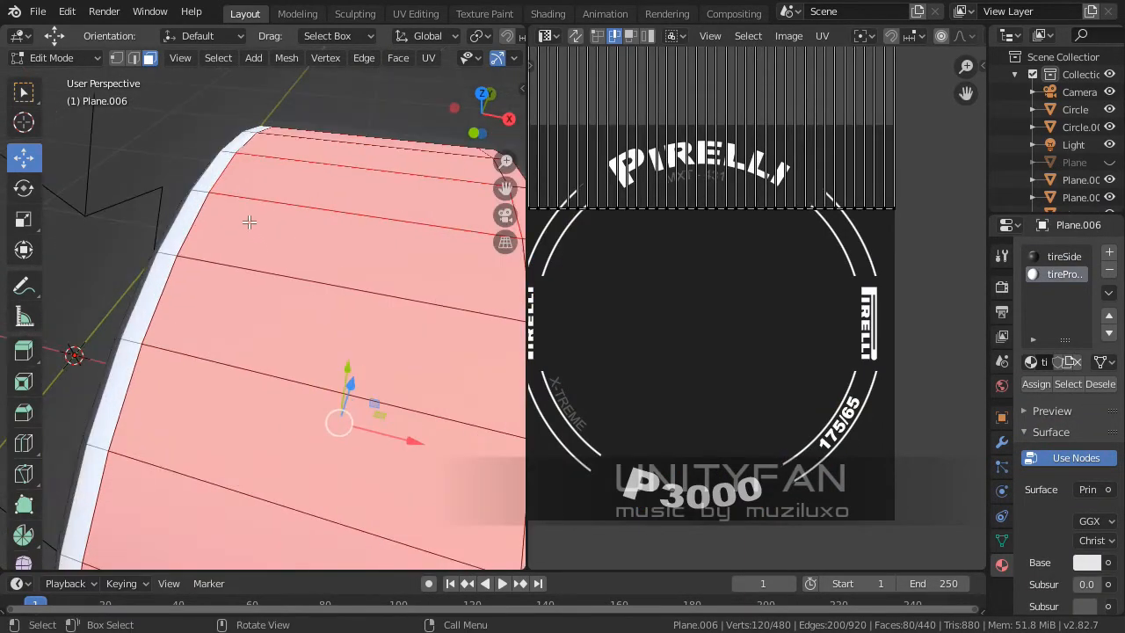
pyautogui.keyDown('alt'); pyautogui.keyDown('shift'); pyautogui.click(201, 190); pyautogui.keyUp('shift'); pyautogui.keyUp('alt')
pyautogui.scroll(-4, 263, 308)
pyautogui.moveTo(264, 308); pyautogui.dragTo(220, 380, button='middle')
pyautogui.scroll(3, 209, 307)
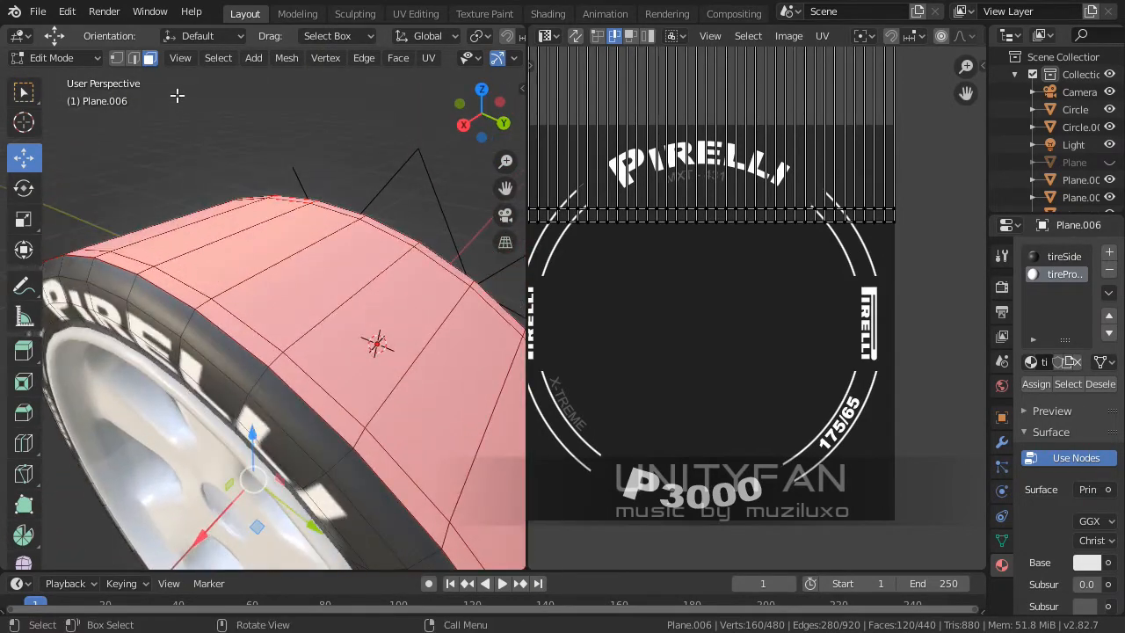
# - Mark seams along the two edge loops where the tire's tread meets the sidewalls
pyautogui.click(134, 58)
pyautogui.click(191, 310)
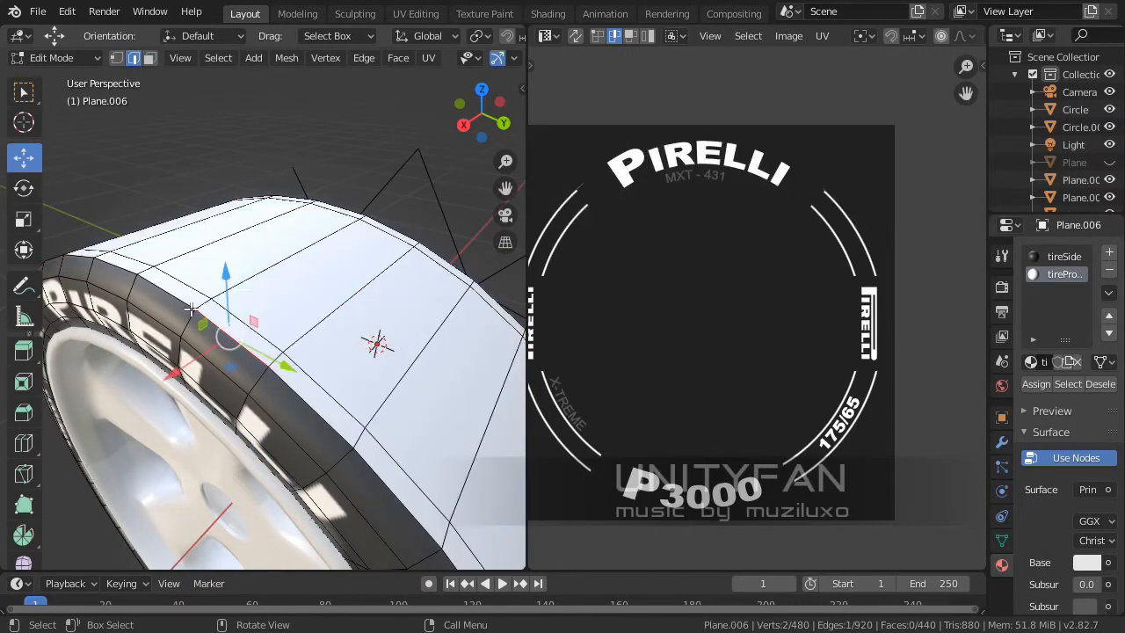
pyautogui.moveTo(277, 320); pyautogui.dragTo(176, 338, button='middle')
pyautogui.moveTo(339, 359)
pyautogui.mouseDown(button='middle')
pyautogui.moveTo(215, 321)
pyautogui.moveTo(367, 372)
pyautogui.moveTo(258, 329)
pyautogui.moveTo(348, 359)
pyautogui.mouseUp(button='middle')
pyautogui.keyDown('alt'); pyautogui.keyDown('shift'); pyautogui.click(209, 286); pyautogui.keyUp('shift'); pyautogui.keyUp('alt')
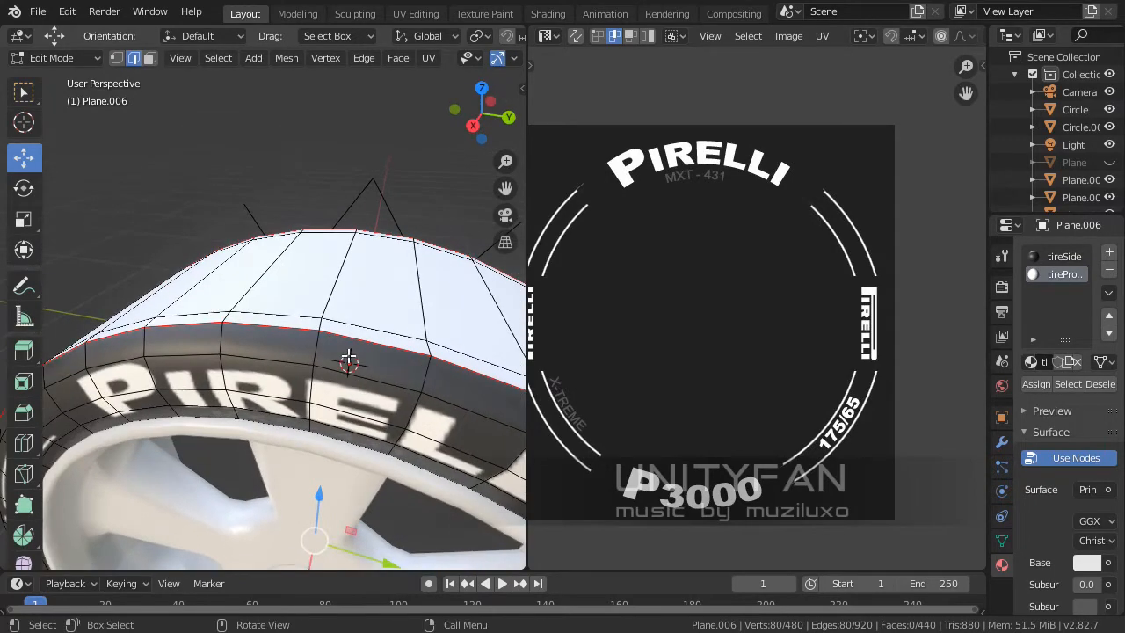
pyautogui.rightClick(349, 358)
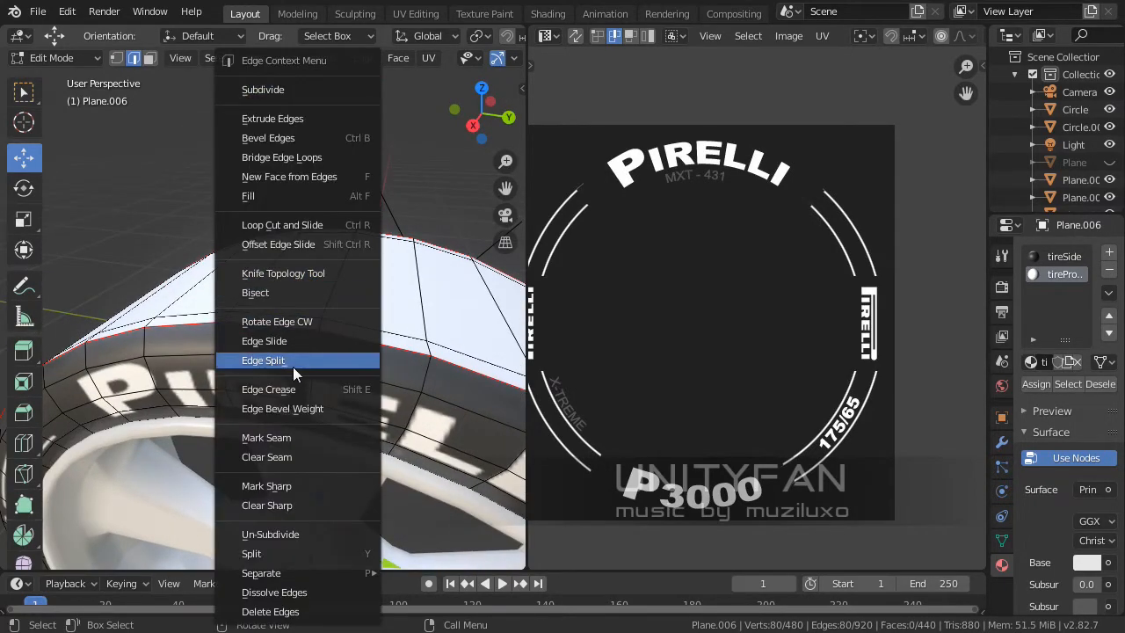
pyautogui.click(262, 437)
pyautogui.moveTo(347, 364); pyautogui.dragTo(353, 313, button='middle')
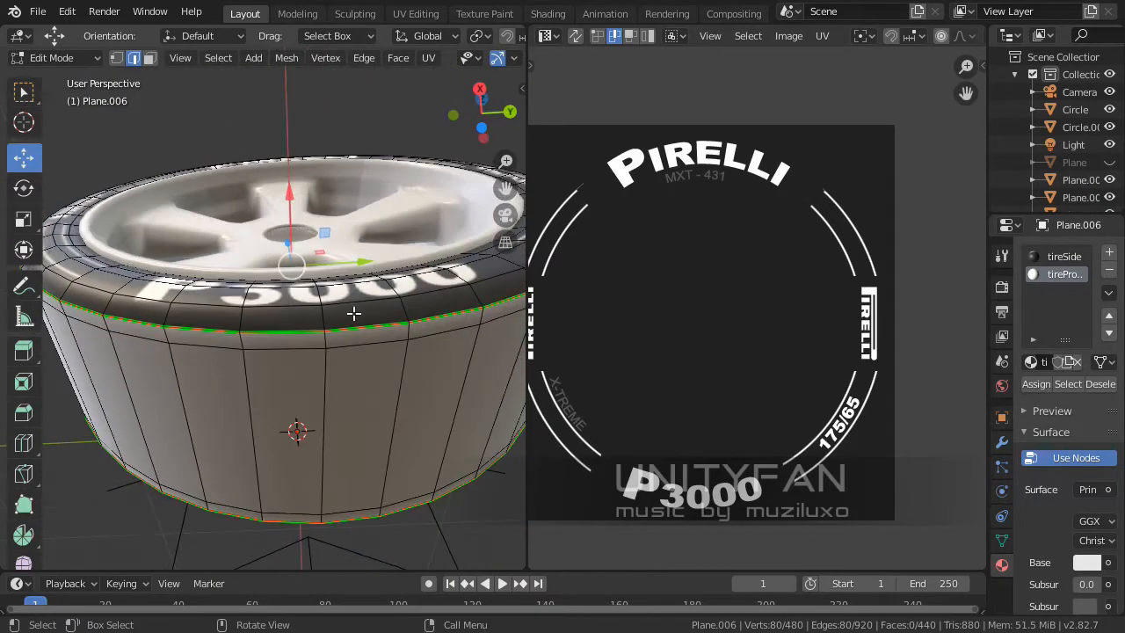
# - Mark a seam along the three edges that cross the tread's full width from one side seam to the other
pyautogui.click(324, 339)
pyautogui.keyDown('shift'); pyautogui.click(326, 378); pyautogui.keyUp('shift')
pyautogui.moveTo(330, 419); pyautogui.dragTo(339, 366, button='middle')
pyautogui.scroll(2, 338, 310)
pyautogui.scroll(-4, 390, 281)
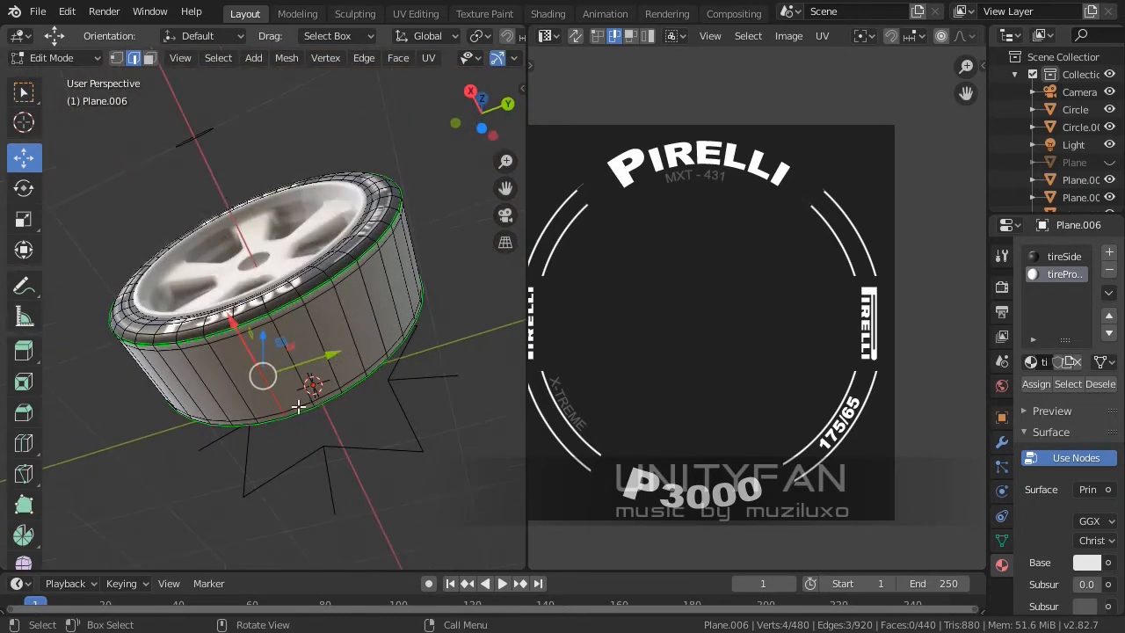
pyautogui.scroll(1, 272, 410)
pyautogui.rightClick(258, 414)
pyautogui.click(201, 418)
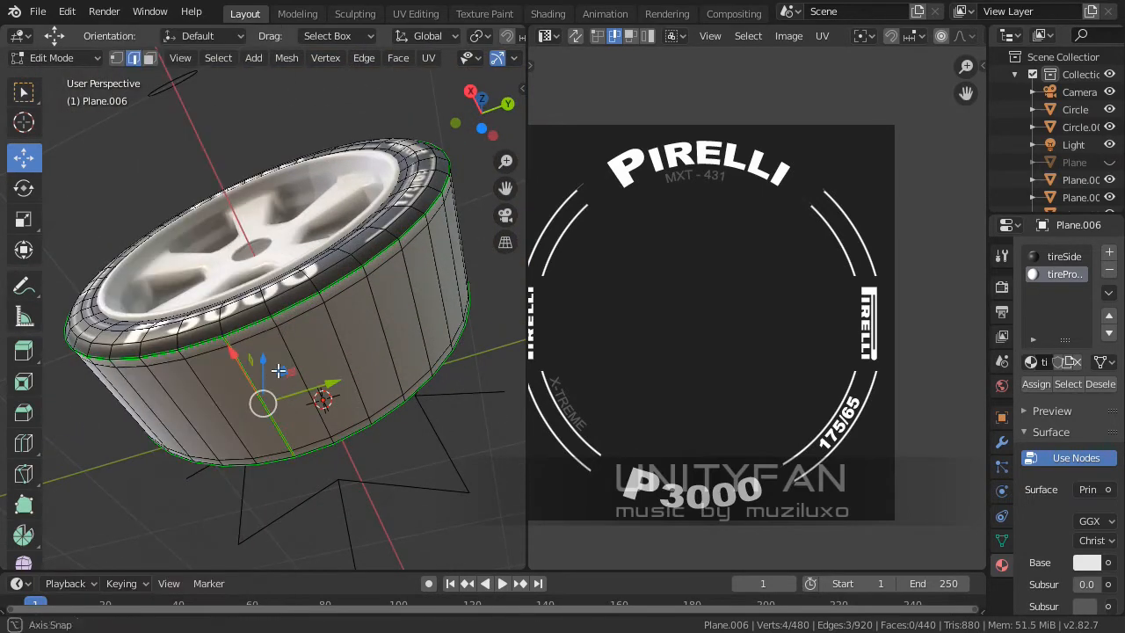
# - Select the wide tread face loop and both narrow loops beside it, and unwrap them along the seams
pyautogui.click(149, 59)
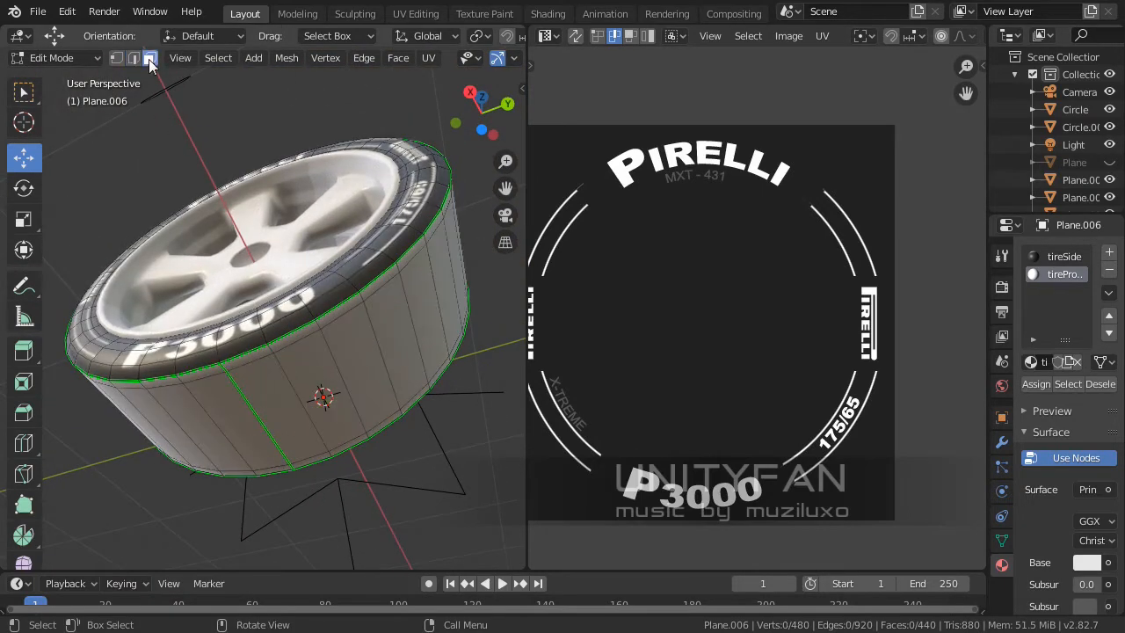
pyautogui.keyDown('alt'); pyautogui.click(265, 348); pyautogui.keyUp('alt')
pyautogui.keyDown('alt'); pyautogui.keyDown('shift'); pyautogui.click(290, 387); pyautogui.keyUp('shift'); pyautogui.keyUp('alt')
pyautogui.scroll(3, 316, 403)
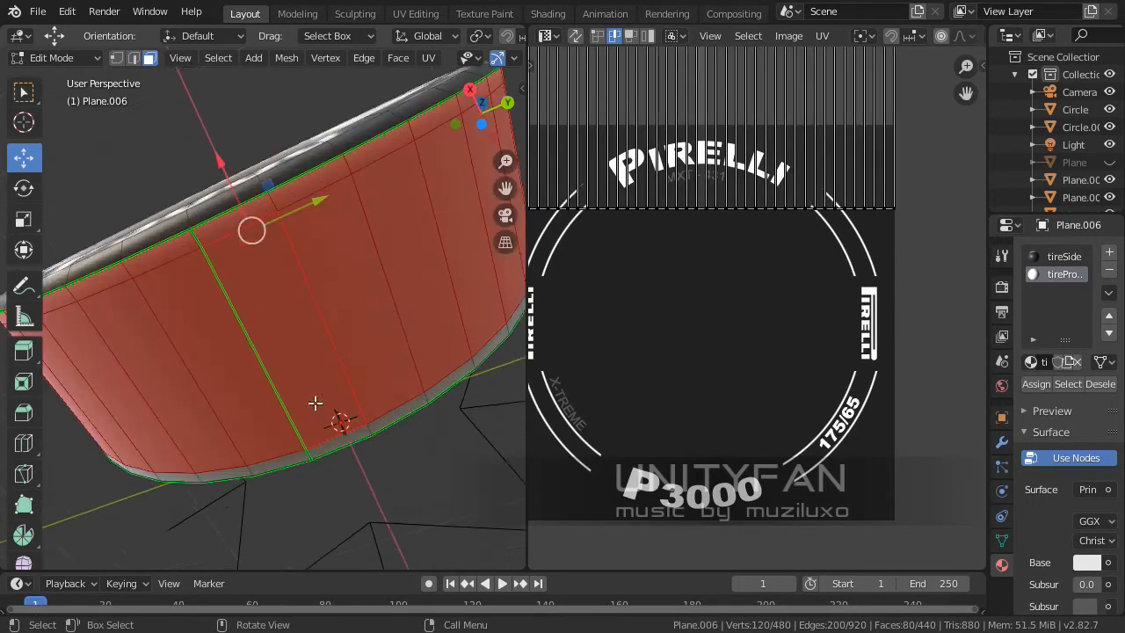
pyautogui.keyDown('alt'); pyautogui.keyDown('shift'); pyautogui.click(364, 419); pyautogui.keyUp('shift'); pyautogui.keyUp('alt')
pyautogui.scroll(-5, 372, 427)
pyautogui.moveTo(334, 422); pyautogui.dragTo(307, 394, button='middle')
pyautogui.press('u')
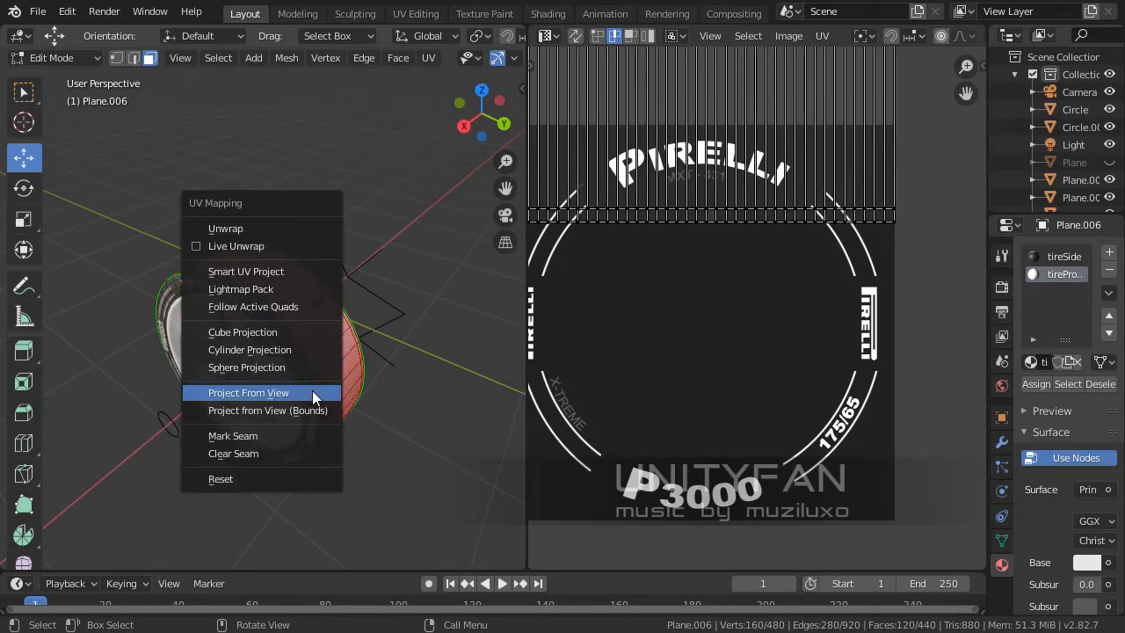
pyautogui.click(250, 227)
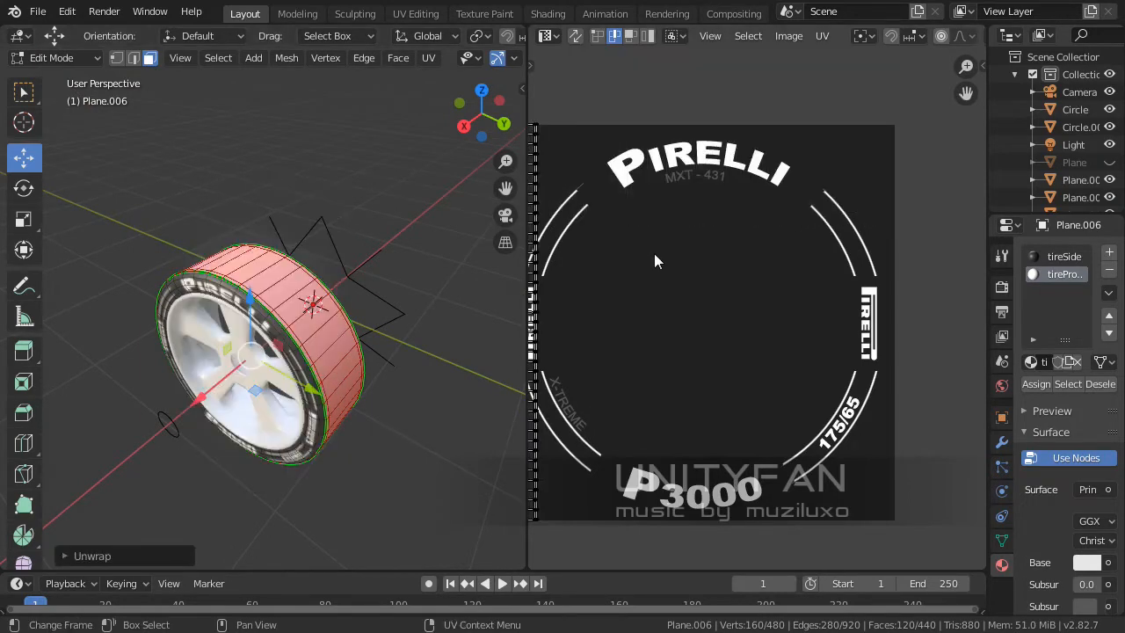
# - Return to Object Mode and set an Image Texture as the base color of the tireProtector material
pyautogui.scroll(-2, 659, 253)
pyautogui.scroll(5, 730, 299)
pyautogui.moveTo(347, 316)
pyautogui.mouseDown(button='middle')
pyautogui.moveTo(394, 315)
pyautogui.moveTo(321, 318)
pyautogui.moveTo(332, 321)
pyautogui.mouseUp(button='middle')
pyautogui.scroll(3, 394, 315)
pyautogui.press('Tab')
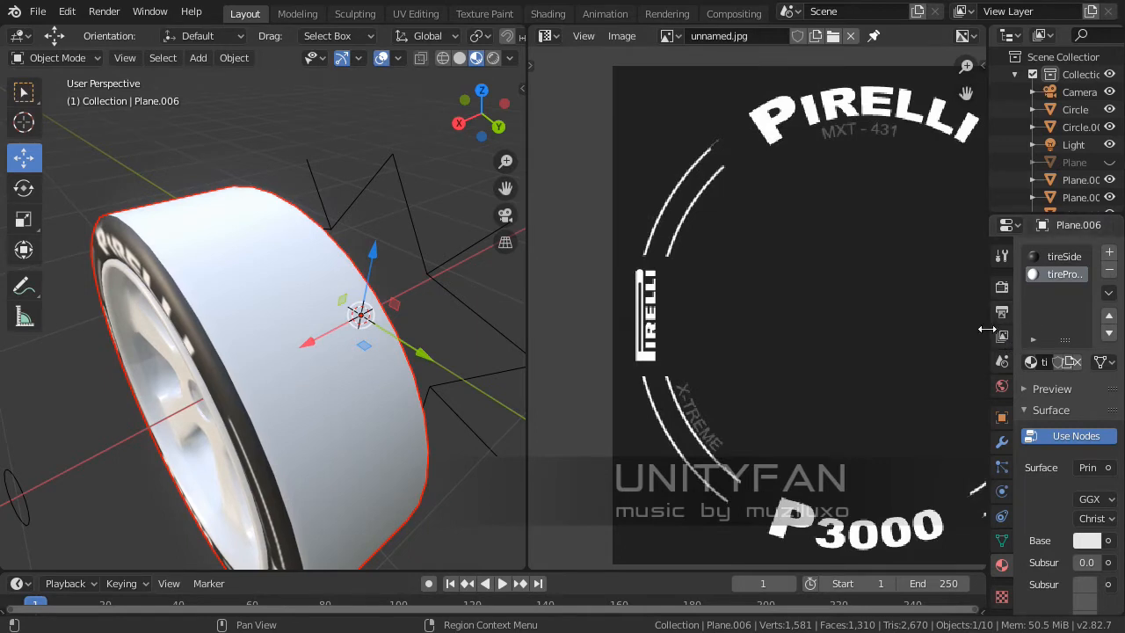
pyautogui.moveTo(989, 327); pyautogui.dragTo(803, 342)
pyautogui.scroll(-4, 926, 360)
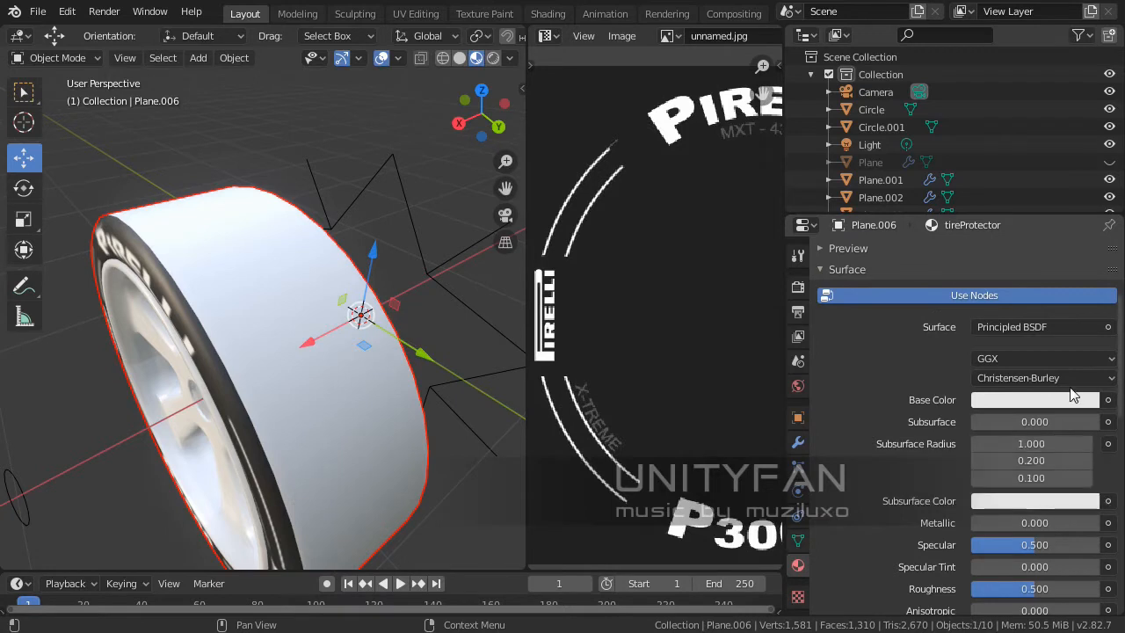
pyautogui.click(1109, 400)
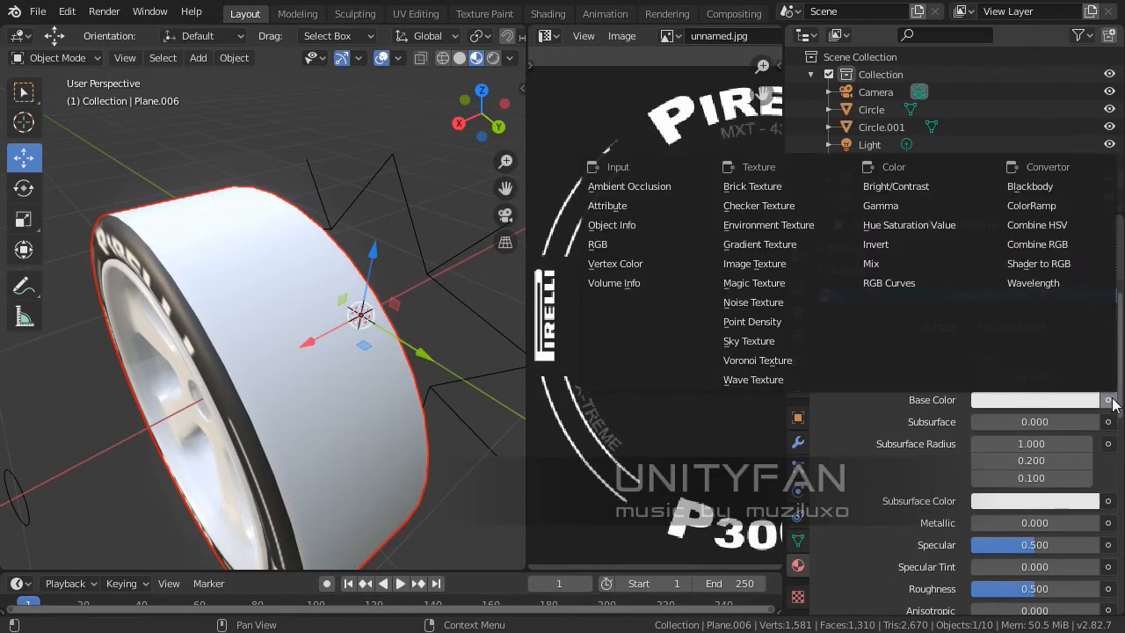
pyautogui.click(754, 263)
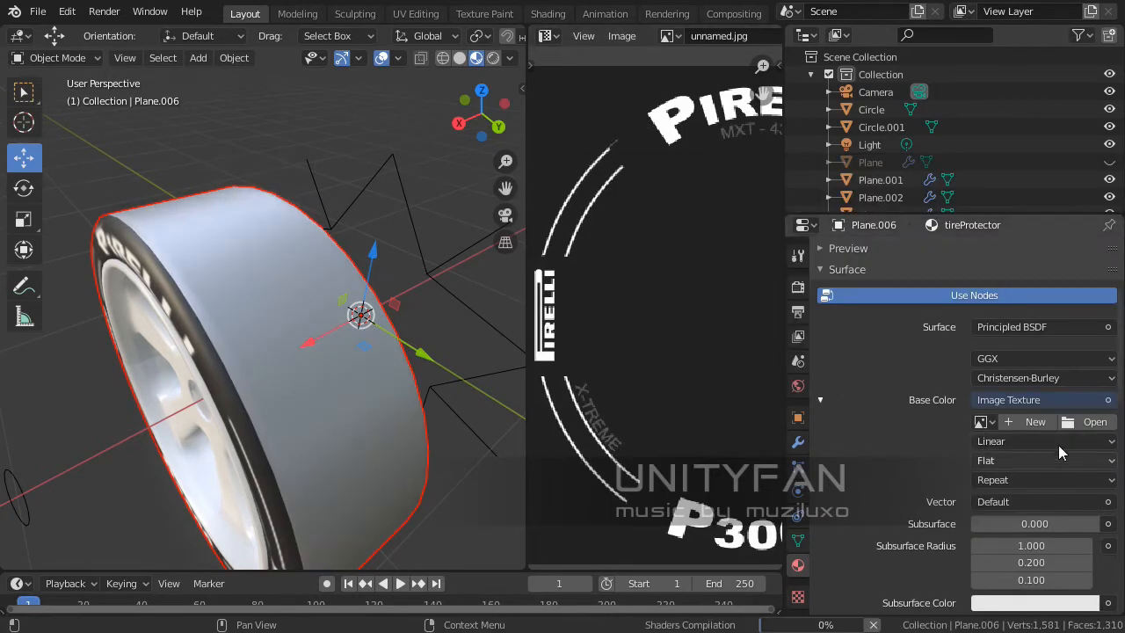
# - Load tyre-tread-png-1.png as the image for the tireProtector base color
pyautogui.click(1092, 423)
pyautogui.doubleClick(439, 234)
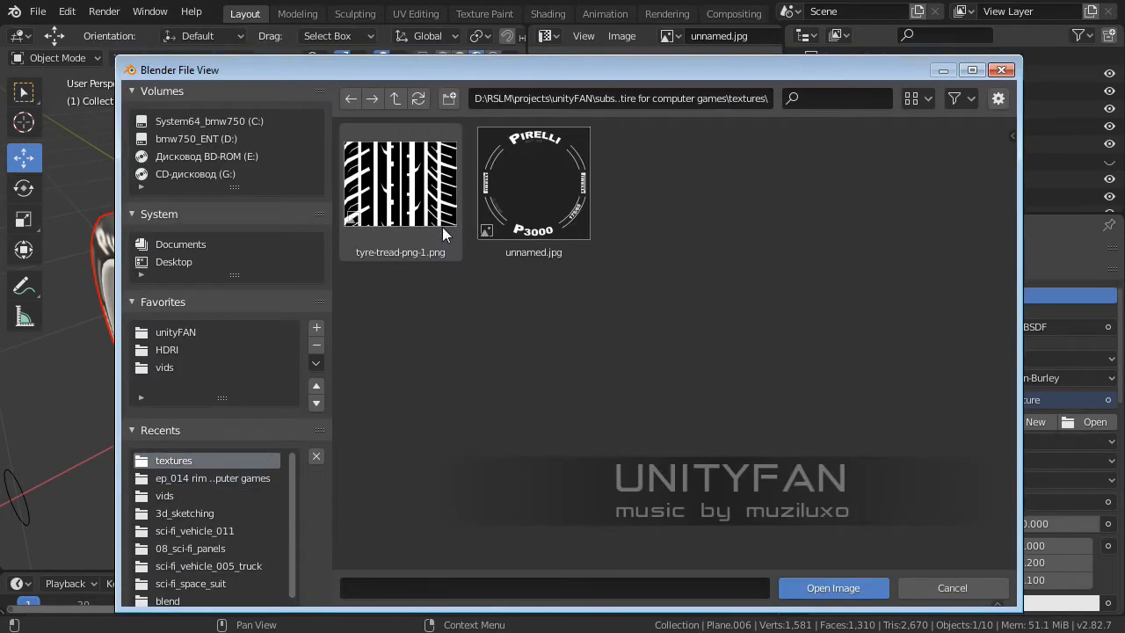
pyautogui.click(438, 214)
pyautogui.click(822, 587)
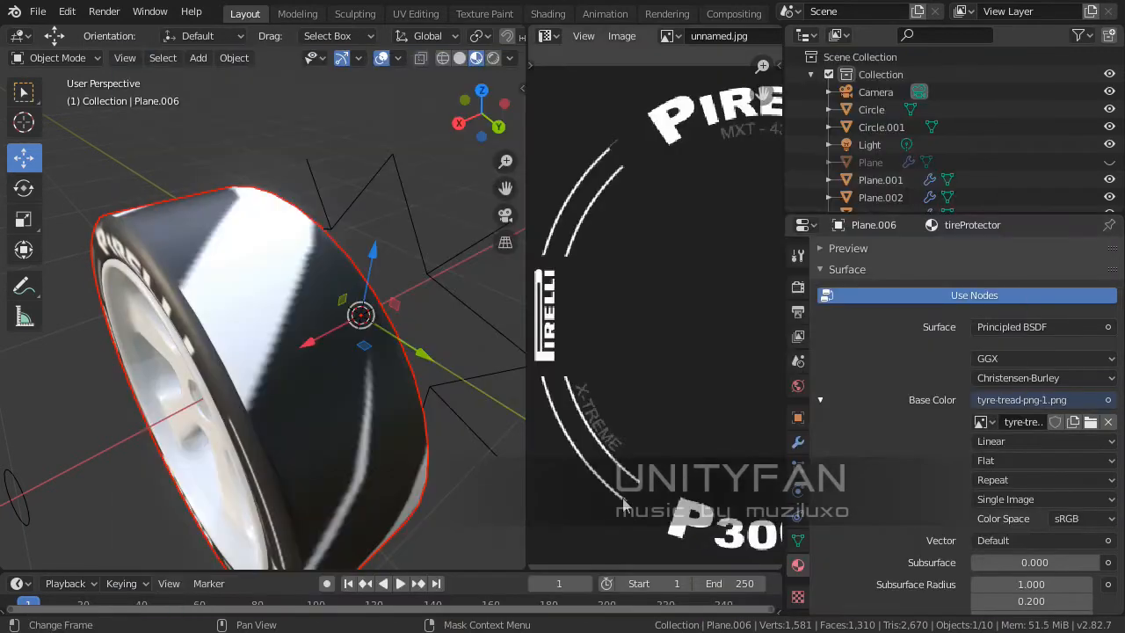
# - Reenter Edit Mode on the tire and widen the UV editor to give the tread's unwrapped strip more room
pyautogui.scroll(-4, 583, 364)
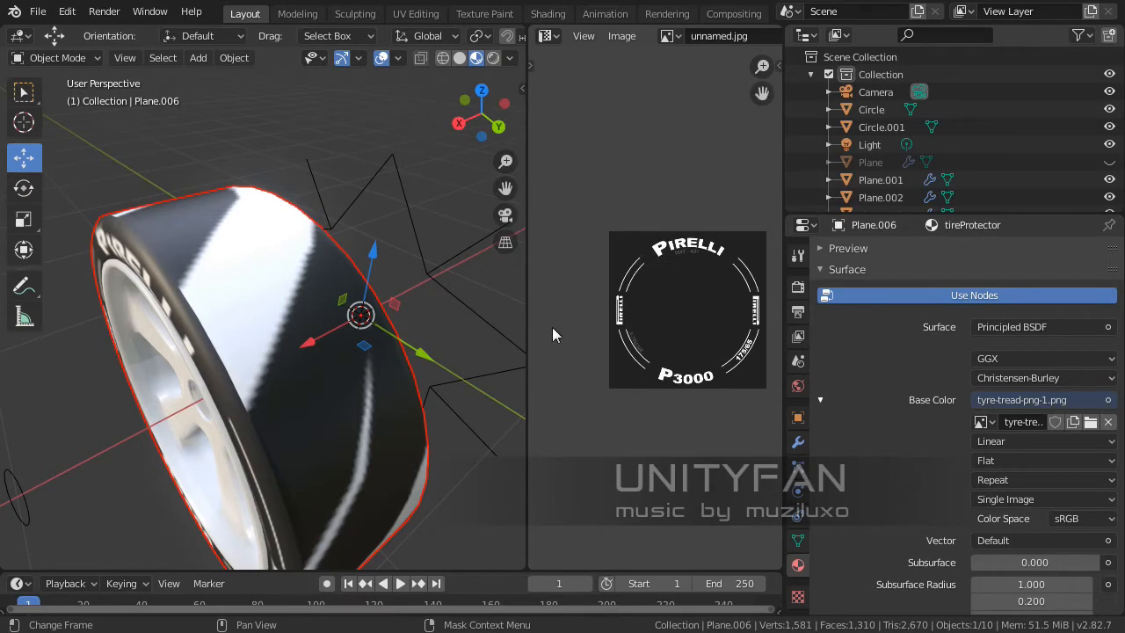
pyautogui.moveTo(525, 335); pyautogui.dragTo(389, 316)
pyautogui.press('Tab')
pyautogui.scroll(-5, 173, 283)
pyautogui.moveTo(173, 283); pyautogui.dragTo(232, 327, button='middle')
pyautogui.scroll(4, 938, 340)
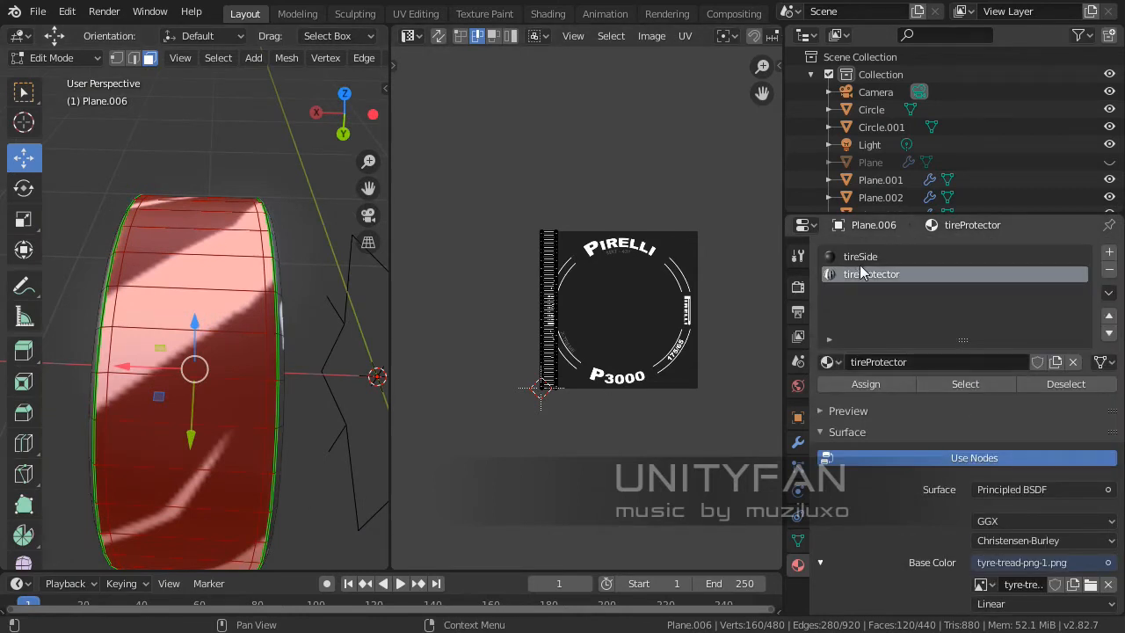
pyautogui.scroll(1, 580, 301)
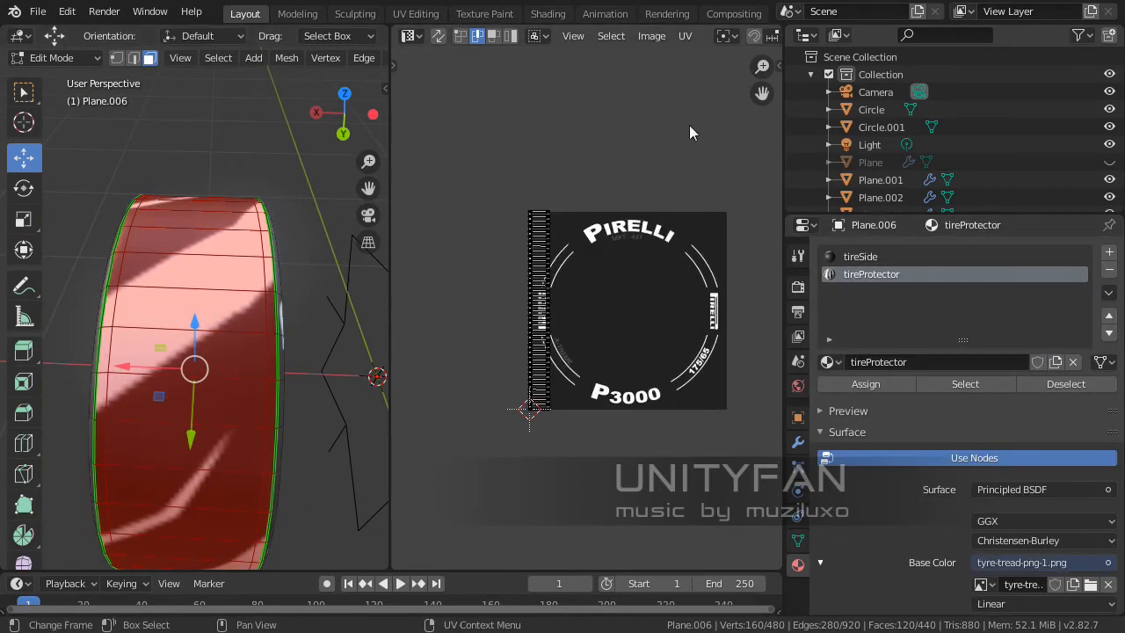
pyautogui.moveTo(689, 125); pyautogui.dragTo(644, 152, button='middle')
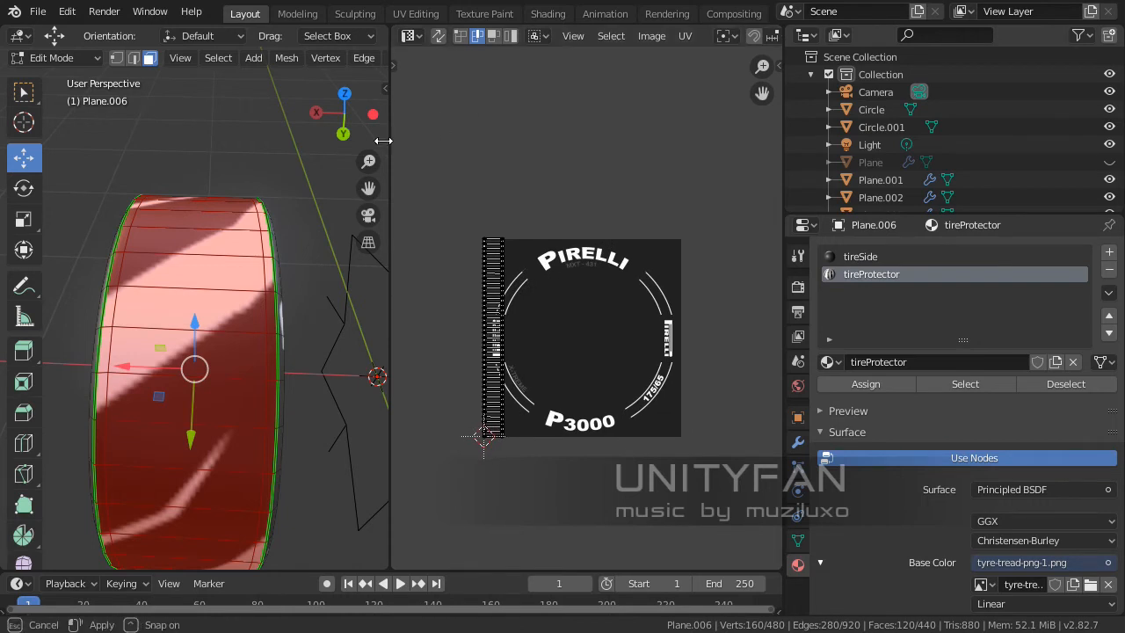
pyautogui.moveTo(391, 137); pyautogui.dragTo(284, 140)
pyautogui.click(300, 36)
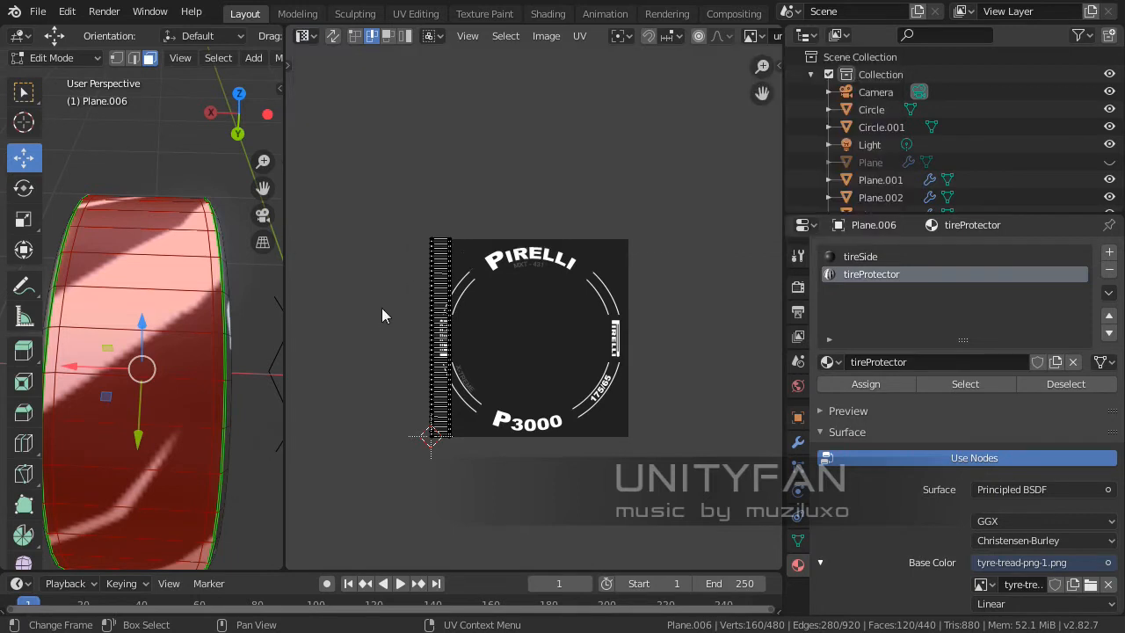
pyautogui.scroll(2, 607, 144)
pyautogui.moveTo(607, 144); pyautogui.dragTo(547, 143, button='middle')
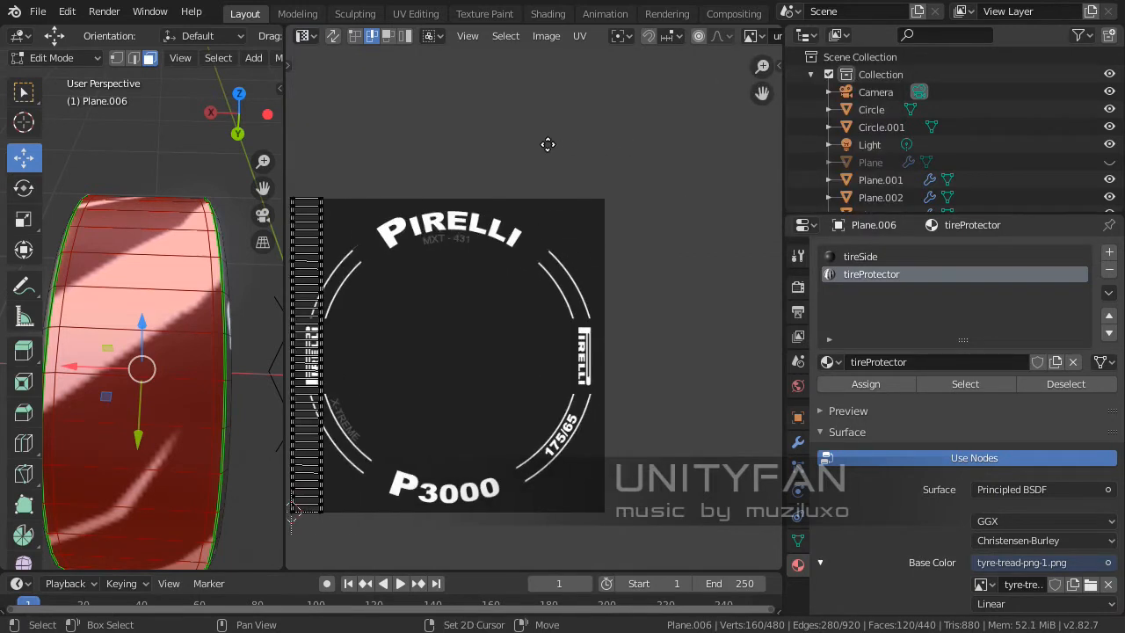
pyautogui.moveTo(780, 189); pyautogui.dragTo(986, 129)
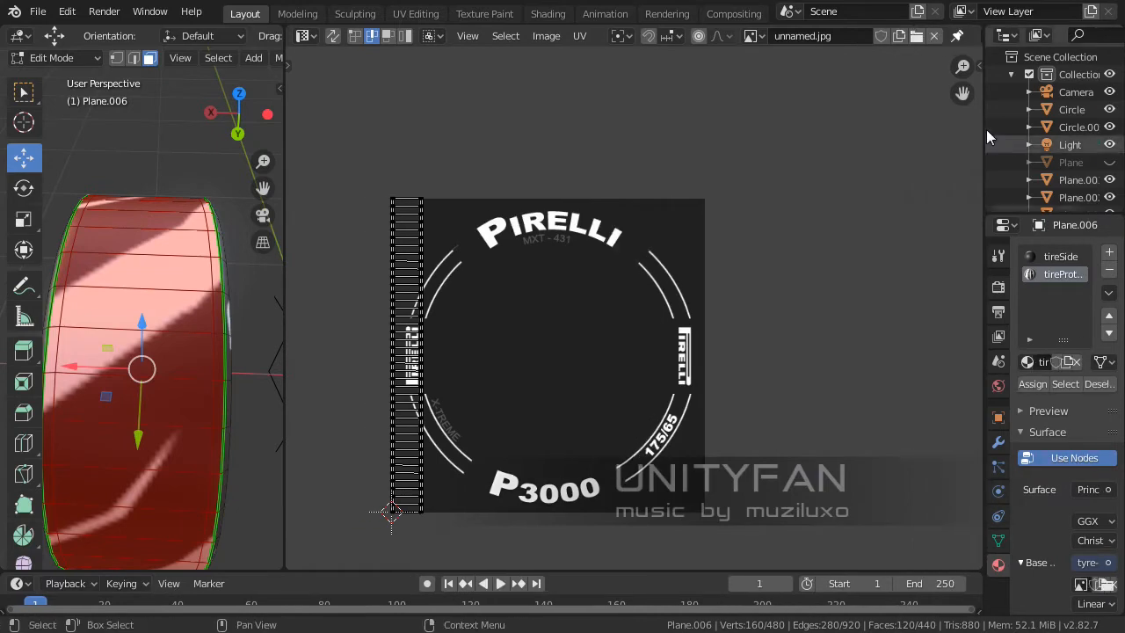
# - Open tyre-tread-png-1.png as the image shown behind the tread's UVs
pyautogui.click(916, 35)
pyautogui.click(413, 196)
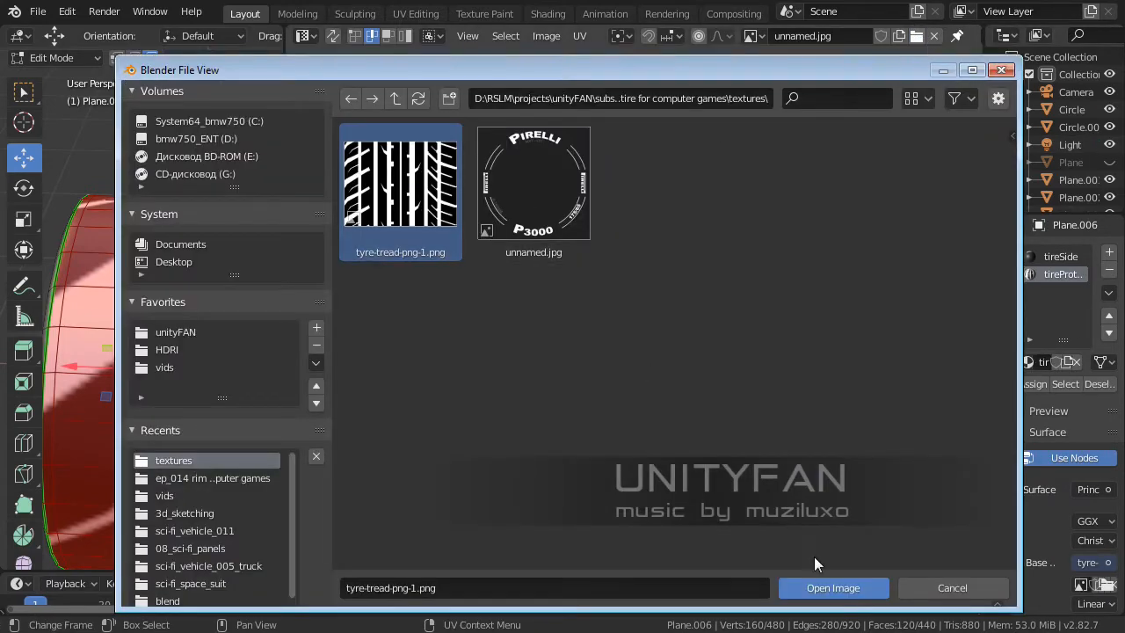
pyautogui.click(822, 584)
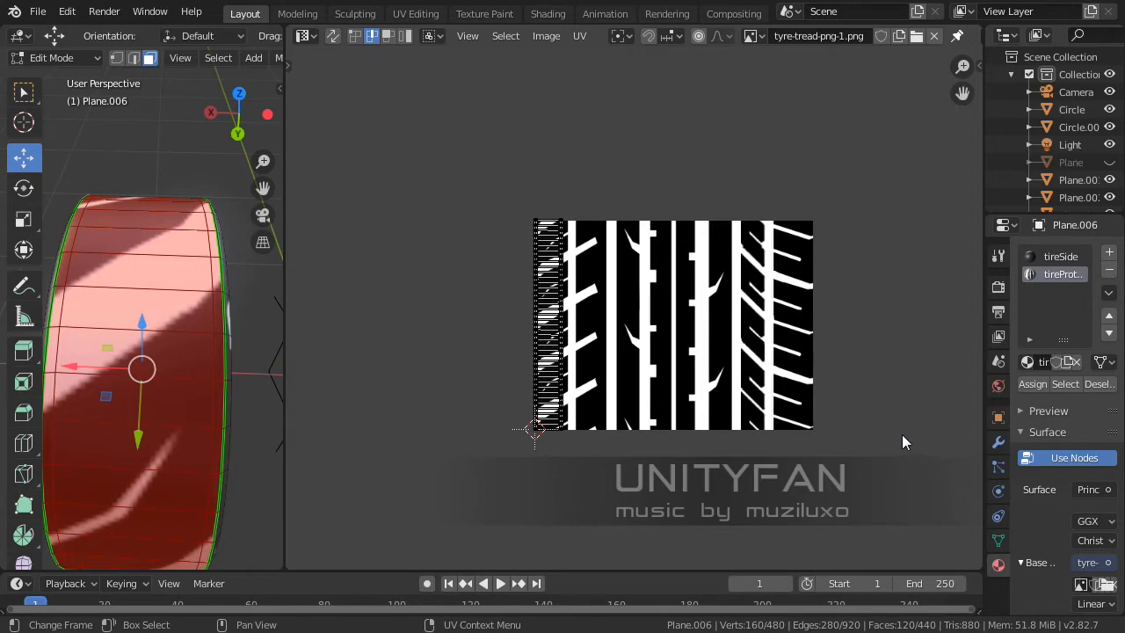
pyautogui.scroll(1, 660, 342)
pyautogui.moveTo(661, 332); pyautogui.dragTo(702, 335, button='middle')
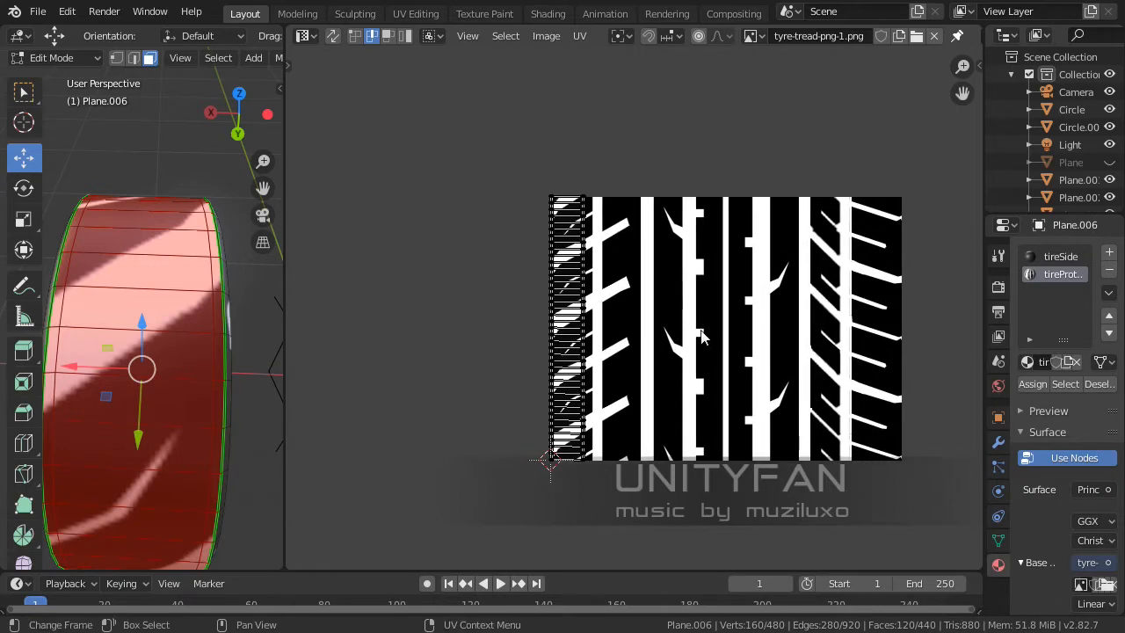
# - Scale all the tread's UVs up about 2.7 times and move the strip over the middle of the tread image
pyautogui.press('a')
pyautogui.press('s')
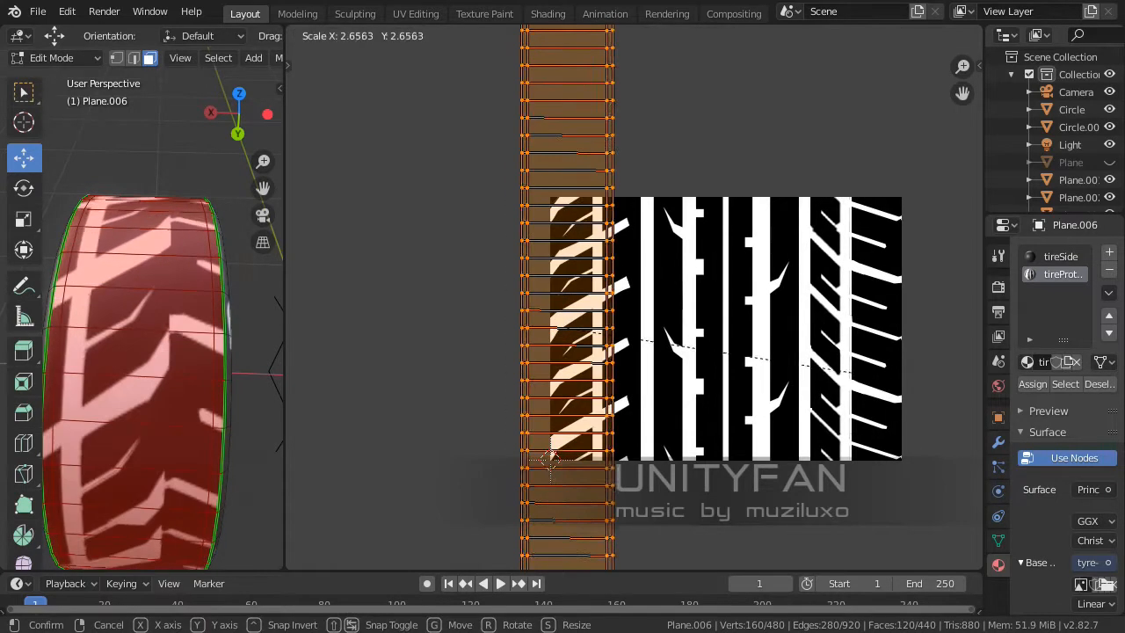
pyautogui.click(906, 377)
pyautogui.scroll(-2, 698, 308)
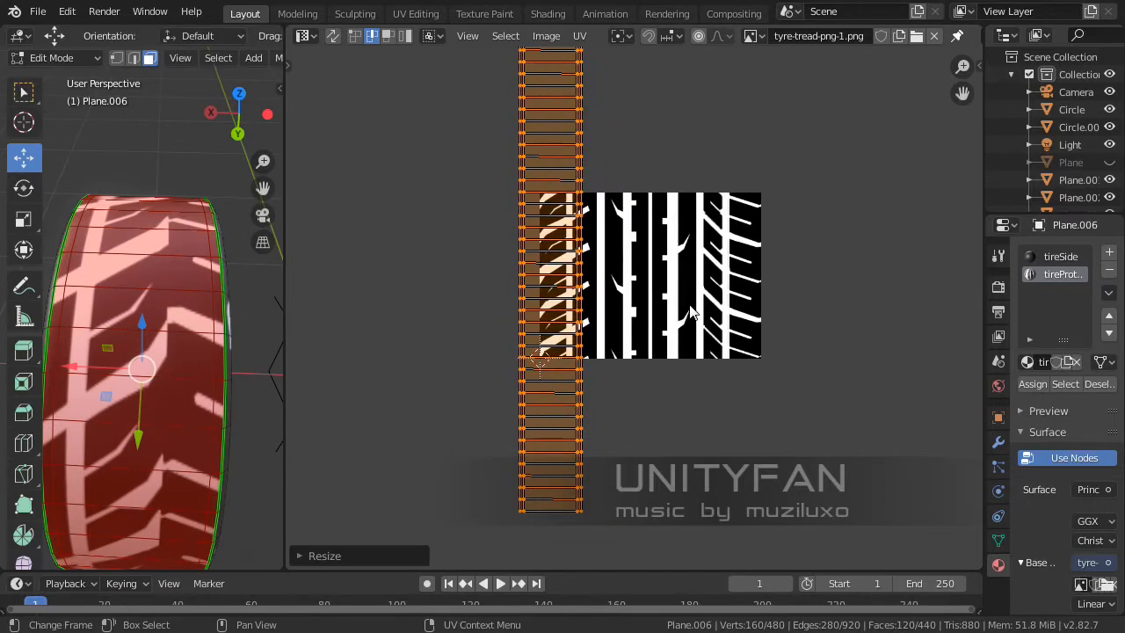
pyautogui.press('g')
pyautogui.press('g')
pyautogui.click(792, 314)
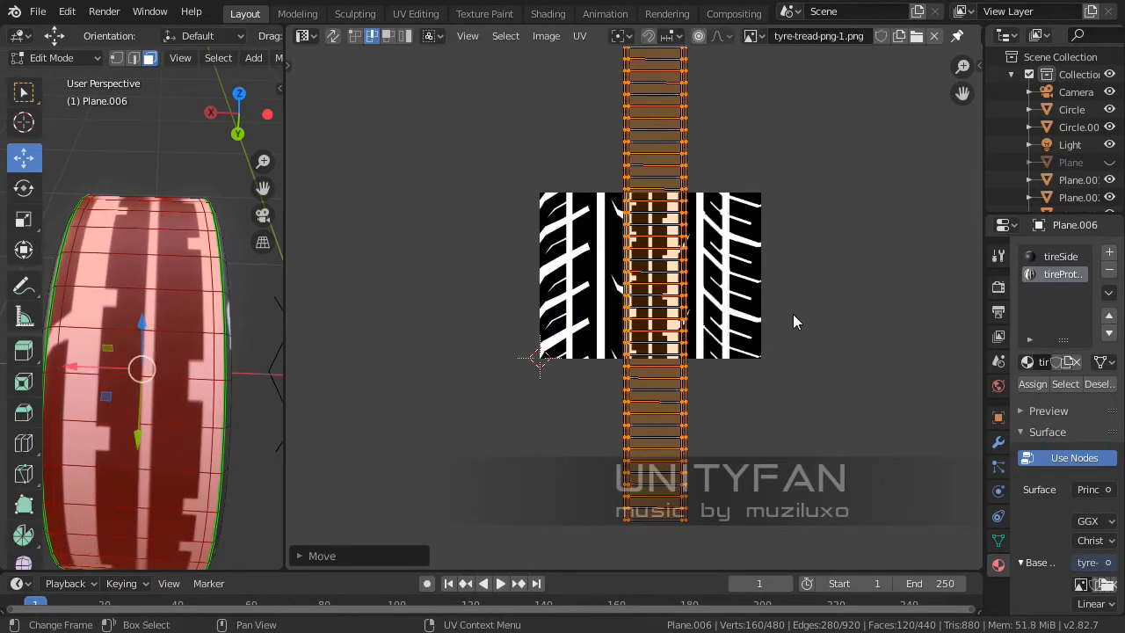
# - Enlarge the tread's UV strip in two passes until it spans nearly the whole width of the tread image
pyautogui.scroll(3, 776, 329)
pyautogui.press('s')
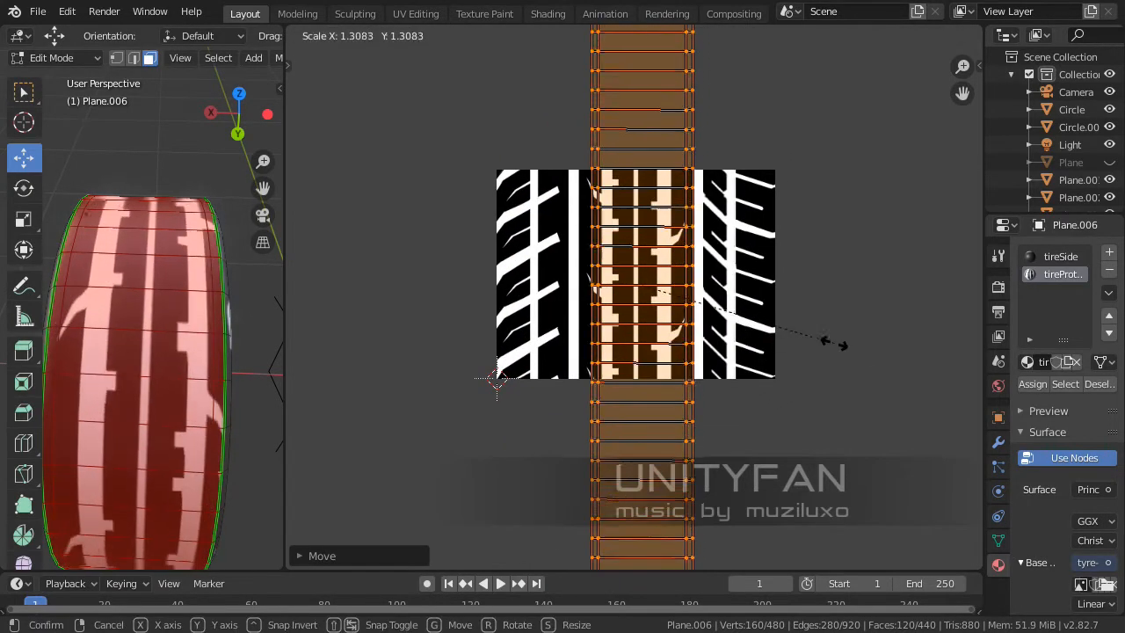
pyautogui.click(317, 360)
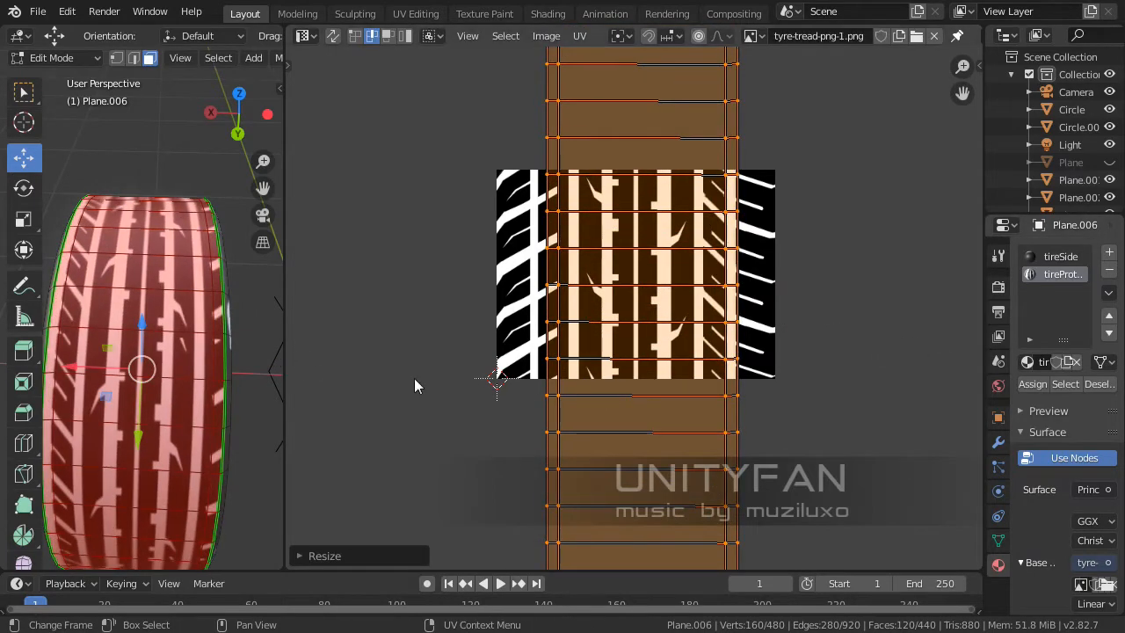
pyautogui.moveTo(88, 369); pyautogui.dragTo(176, 307, button='middle')
pyautogui.scroll(1, 628, 407)
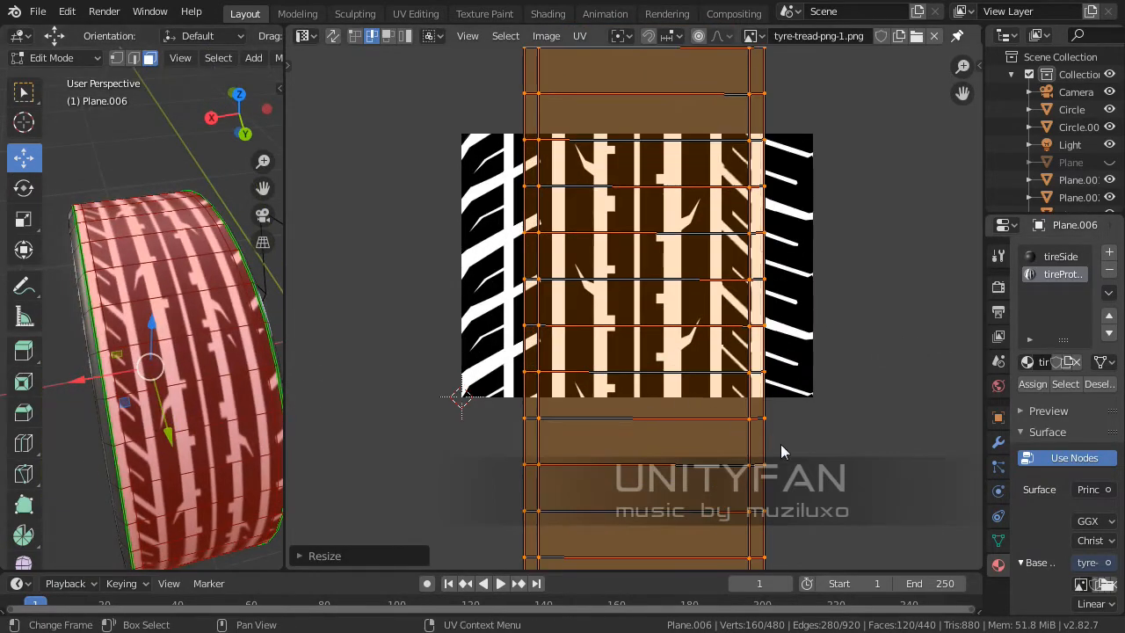
pyautogui.press('s')
pyautogui.press('x')
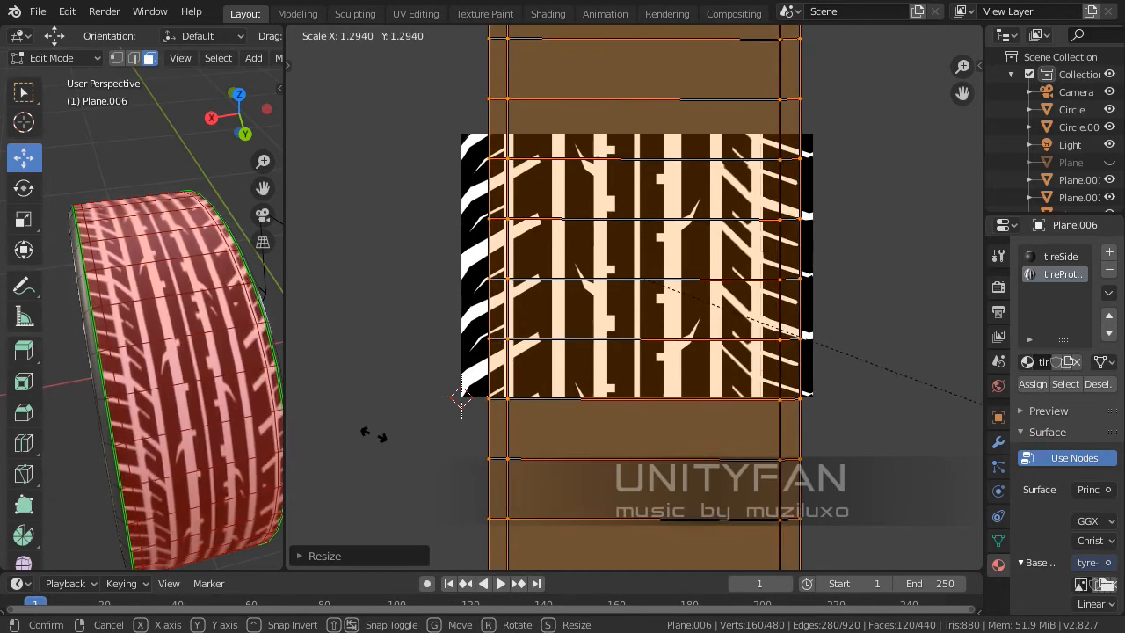
pyautogui.click(384, 435)
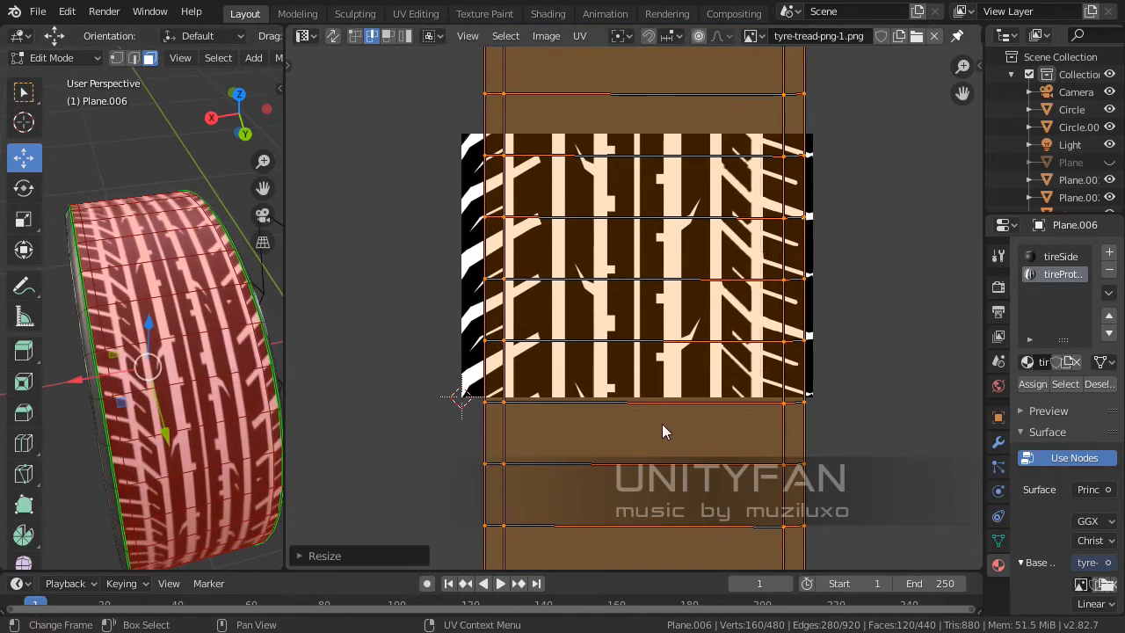
# - Center the UV strip on the tread image and scale it about 1.09 times to match the image's full width
pyautogui.press('g')
pyautogui.click(752, 407)
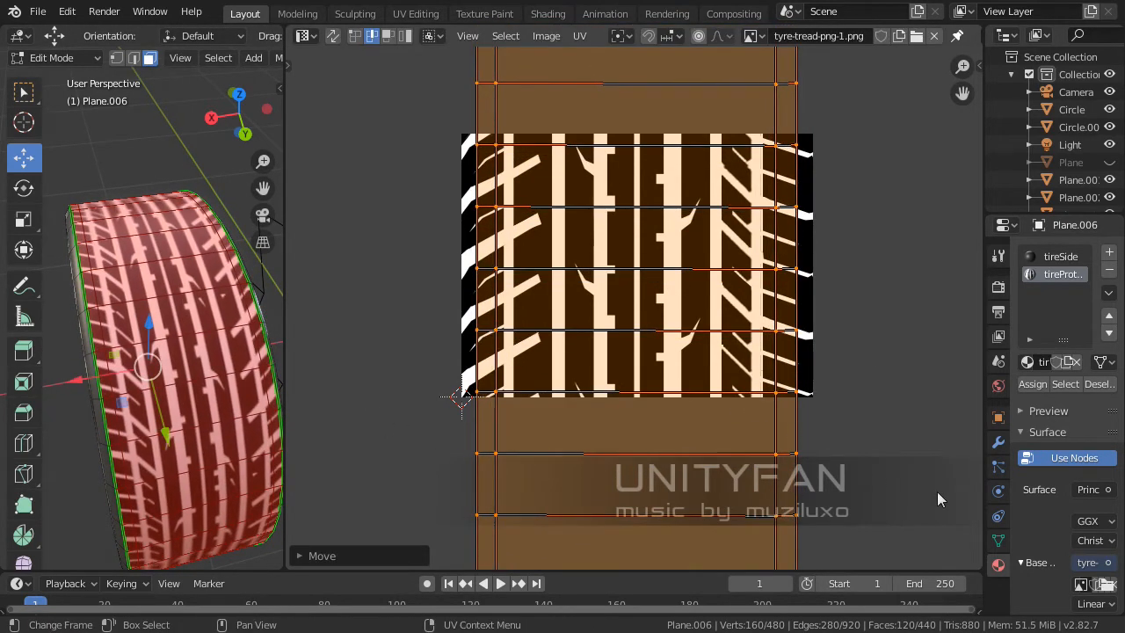
pyautogui.press('s')
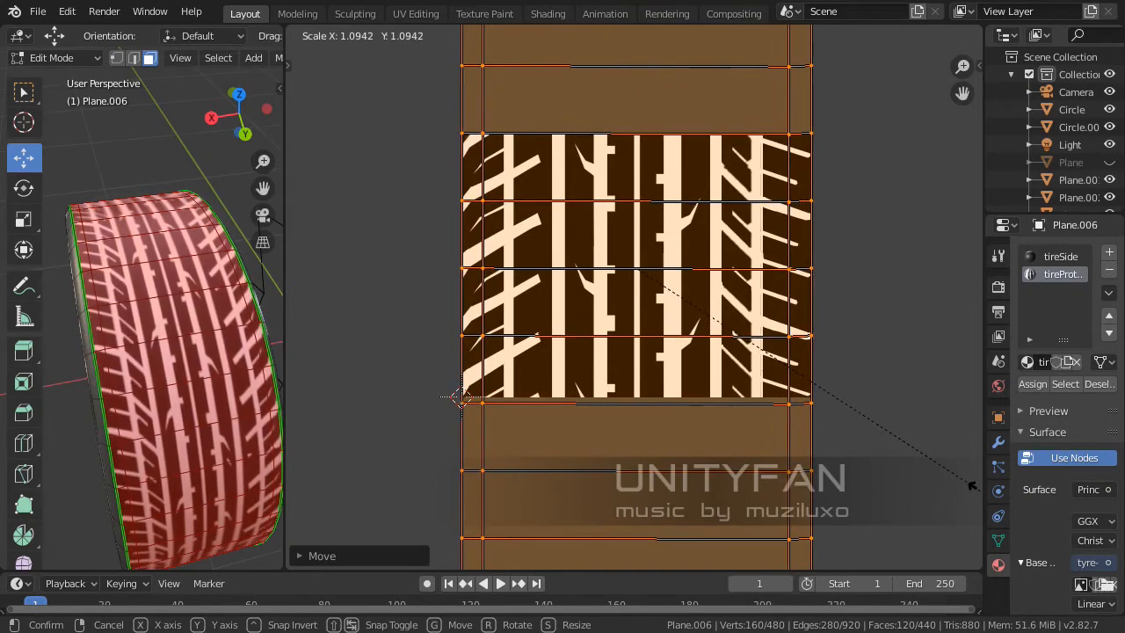
pyautogui.click(969, 480)
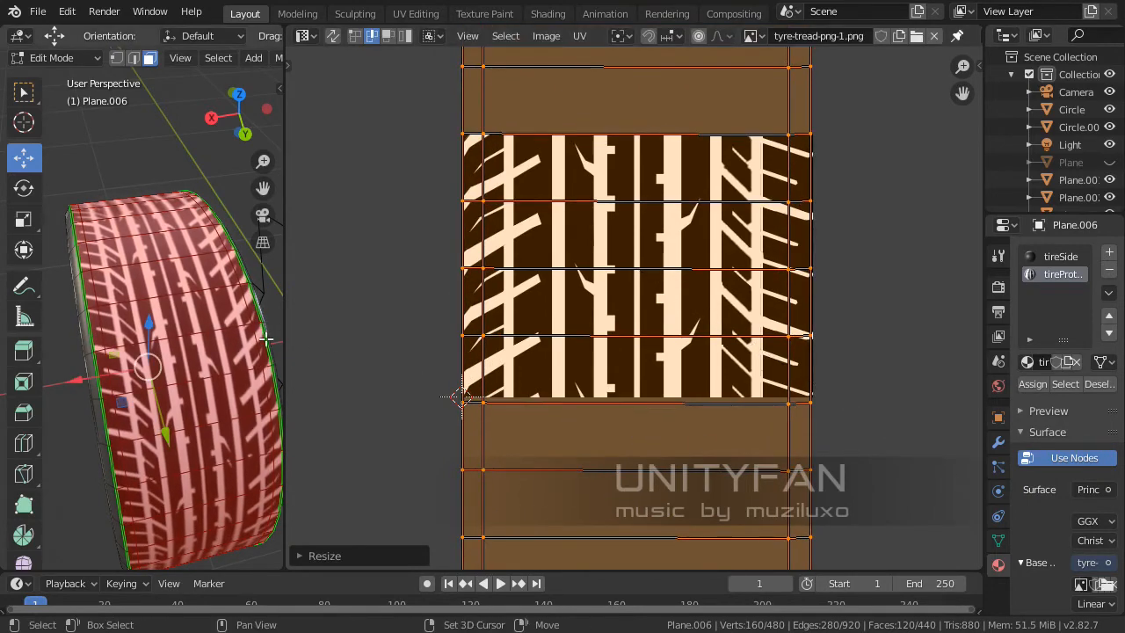
# - Return to Object Mode and widen the 3D viewport to inspect the textured tread and sidewall
pyautogui.moveTo(265, 339); pyautogui.dragTo(286, 310, button='middle')
pyautogui.press('Tab')
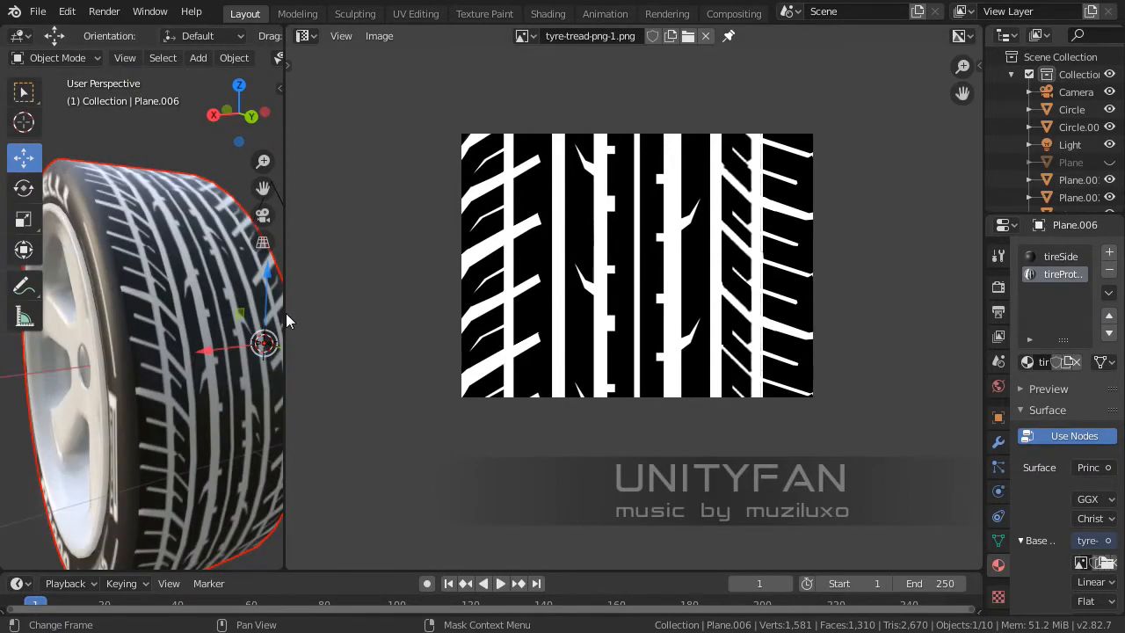
pyautogui.moveTo(284, 313); pyautogui.dragTo(626, 329)
pyautogui.scroll(-3, 560, 330)
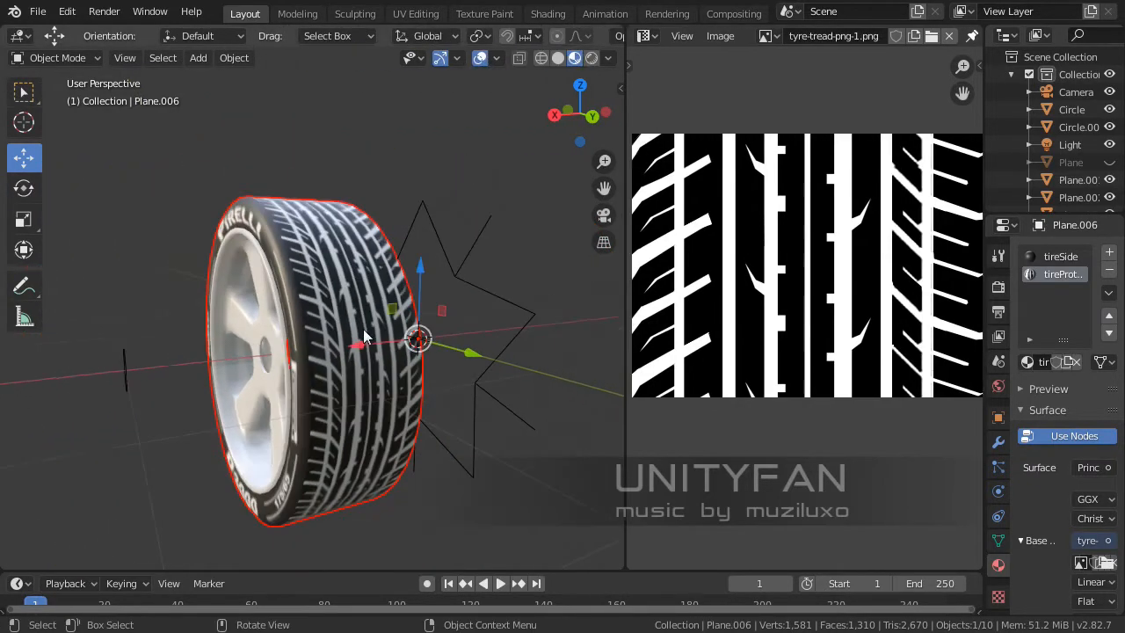
pyautogui.moveTo(560, 330); pyautogui.dragTo(516, 475, button='middle')
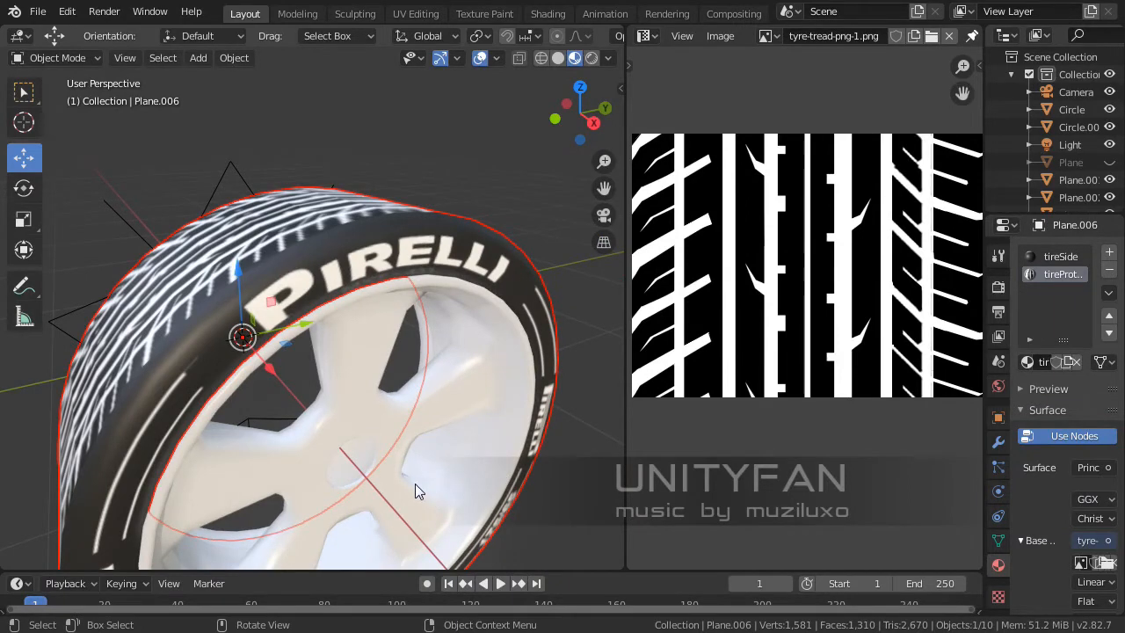
pyautogui.keyDown('shift'); pyautogui.moveTo(426, 420); pyautogui.dragTo(438, 392, button='middle'); pyautogui.keyUp('shift')
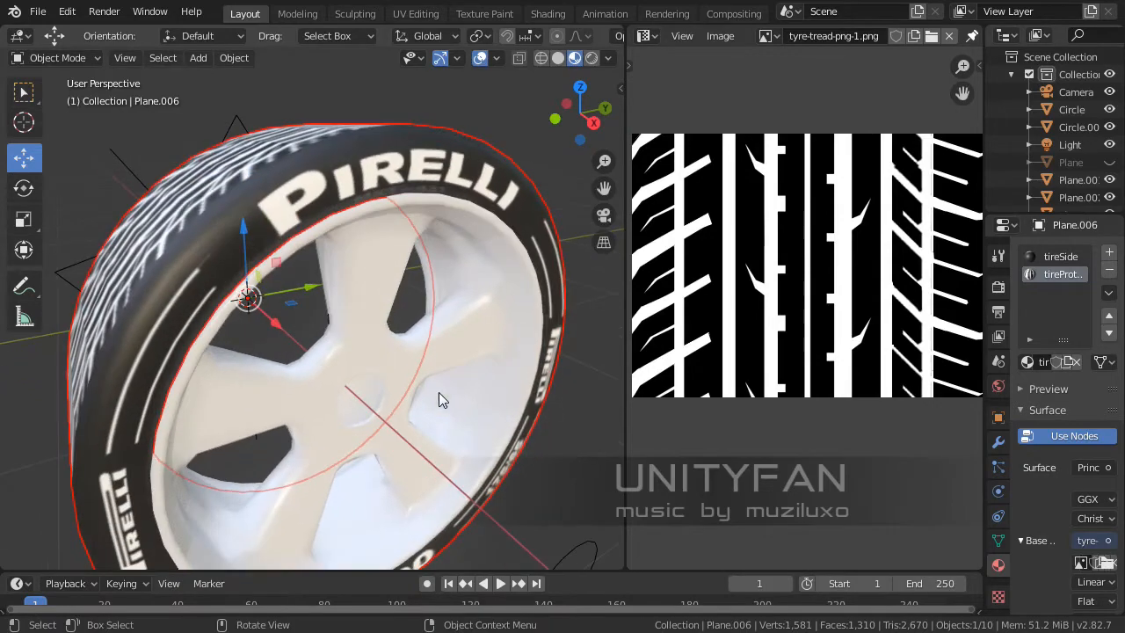
# - Switch to GIMP and close the open comment2.xcf image
pyautogui.hotkey('alt', 'Tab')
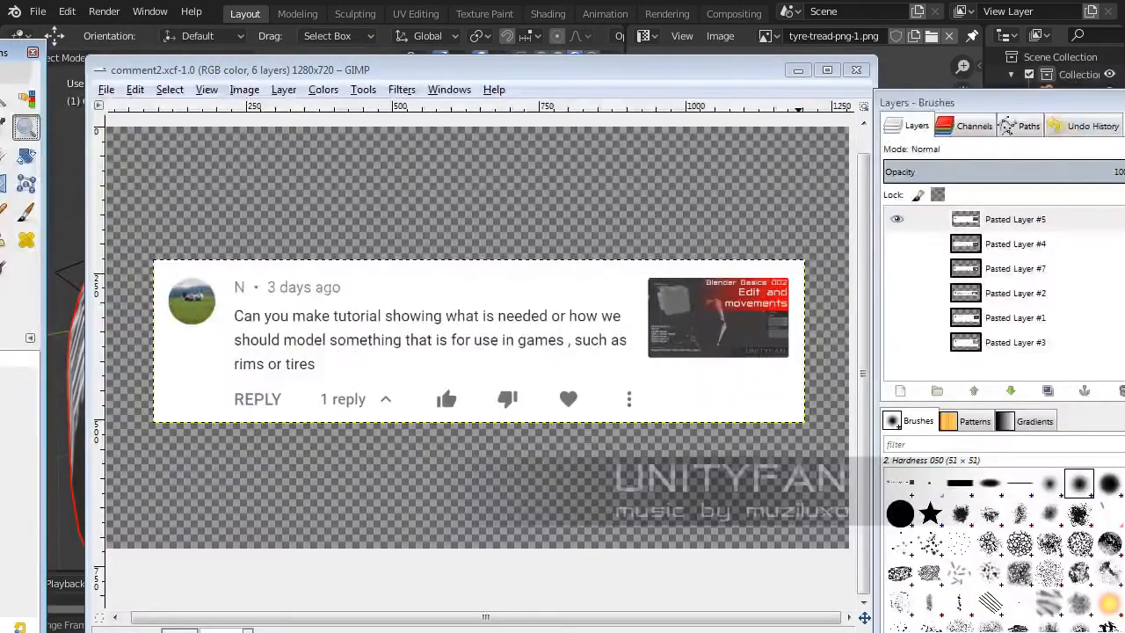
pyautogui.click(106, 90)
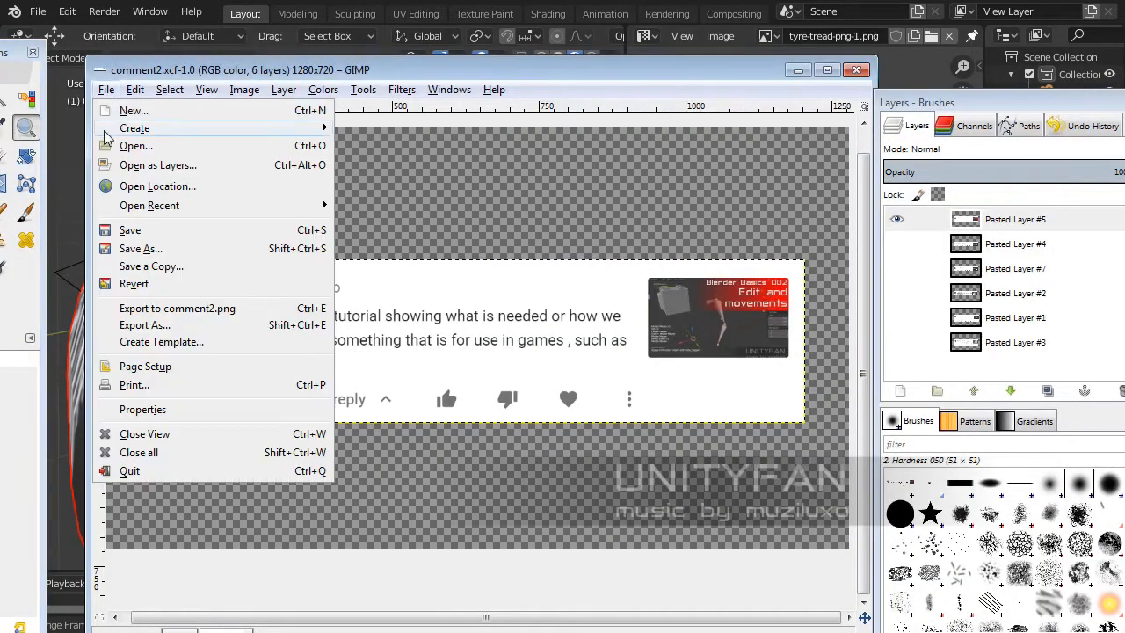
pyautogui.press('Escape')
pyautogui.click(857, 69)
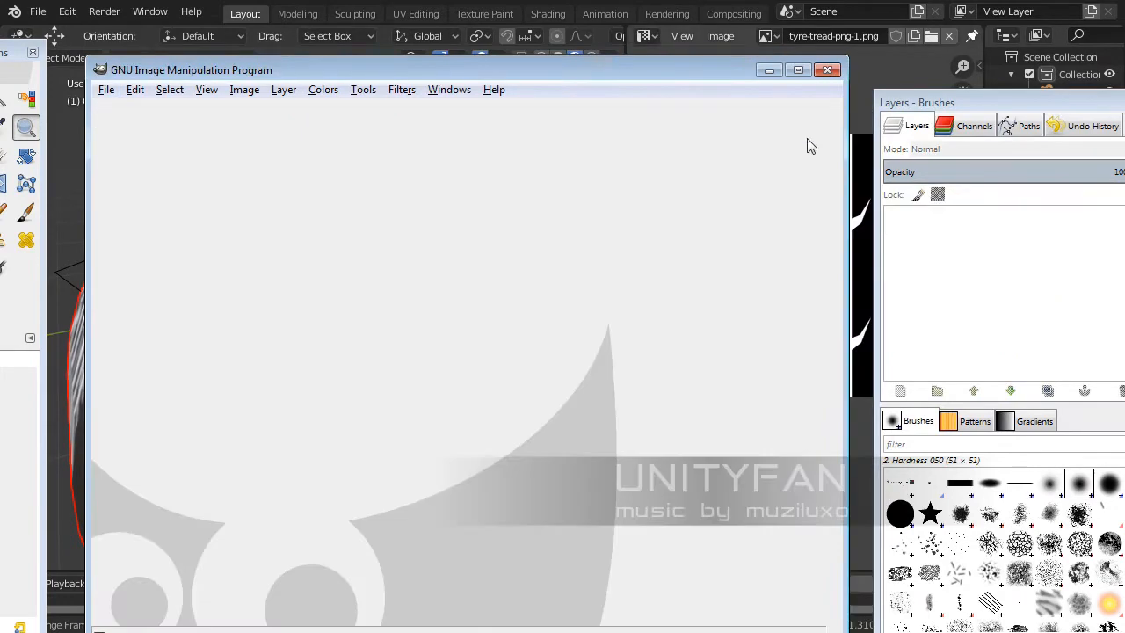
# - Switch to the file explorer and open the textures folder of ep_014 rim and tire for computer games, under unityFAN's subscribers_request
pyautogui.hotkey('alt', 'Tab')
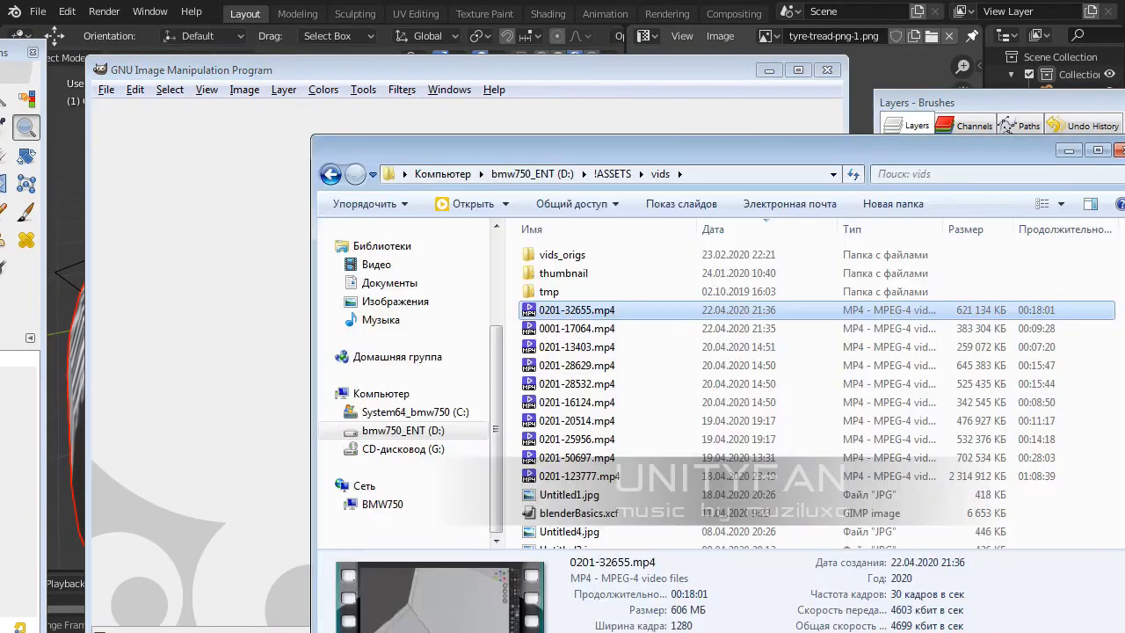
pyautogui.click(404, 431)
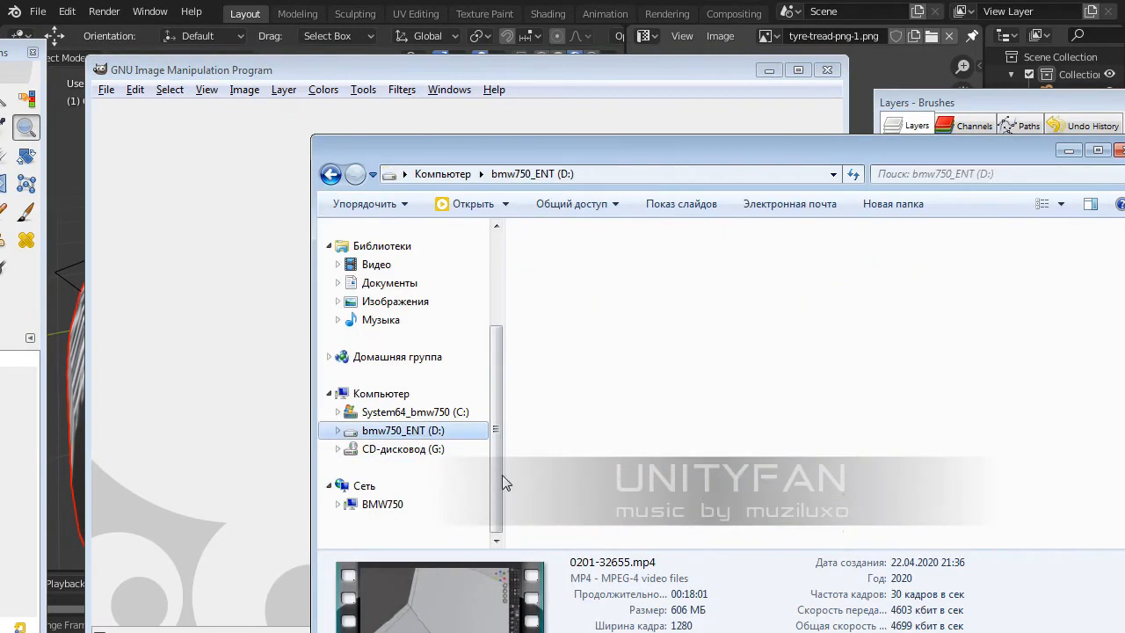
pyautogui.scroll(3, 406, 404)
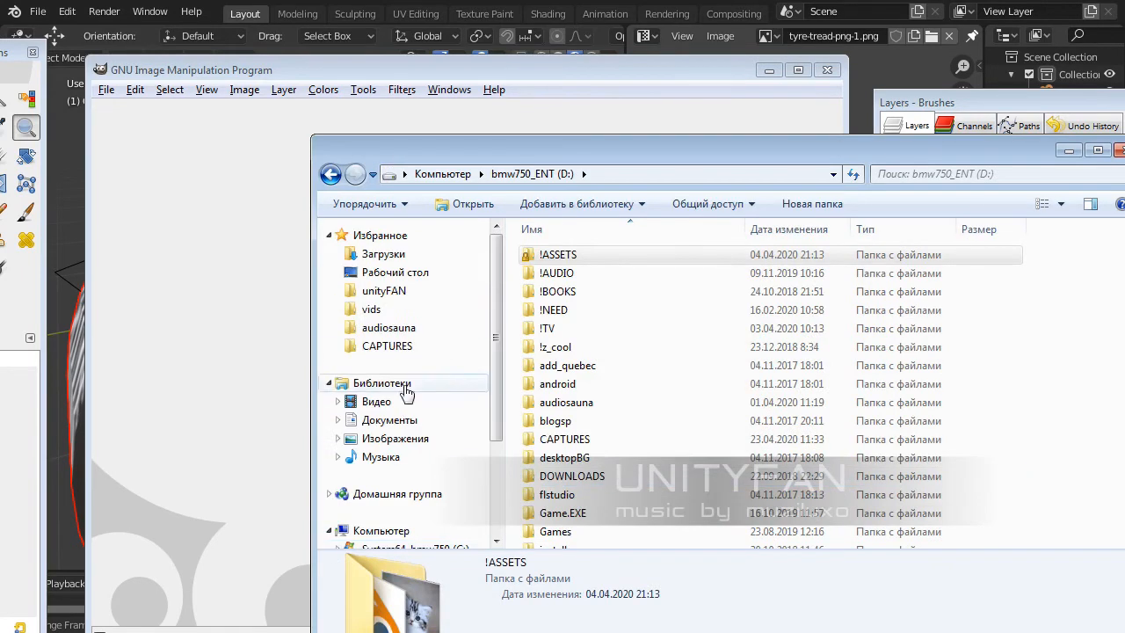
pyautogui.click(378, 299)
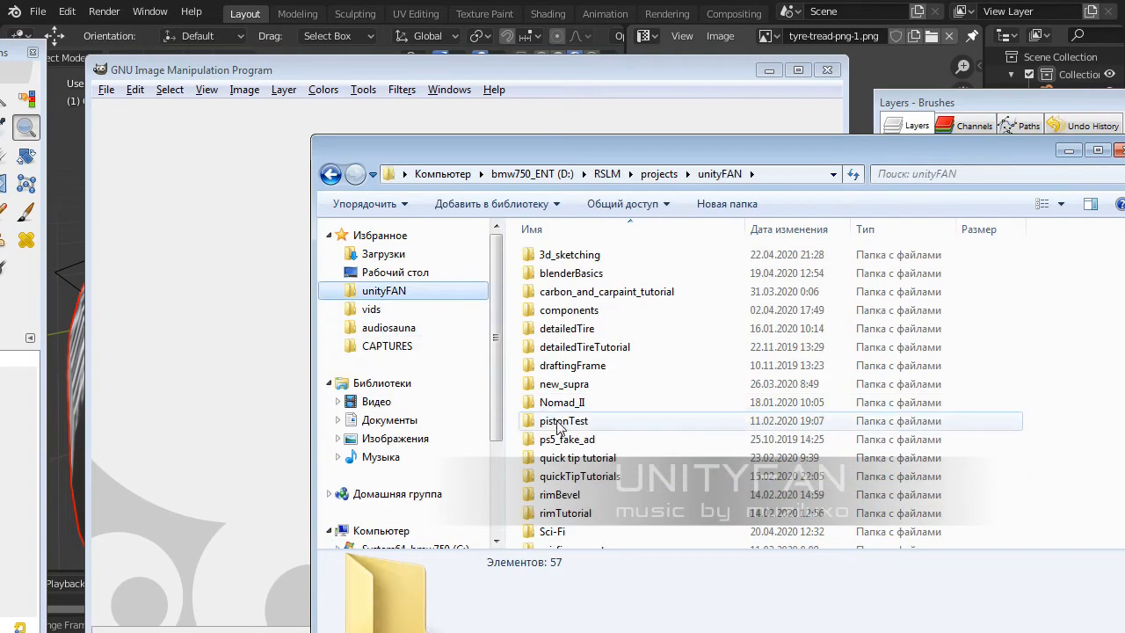
pyautogui.scroll(-3, 553, 440)
pyautogui.click(567, 530)
pyautogui.scroll(-5, 572, 523)
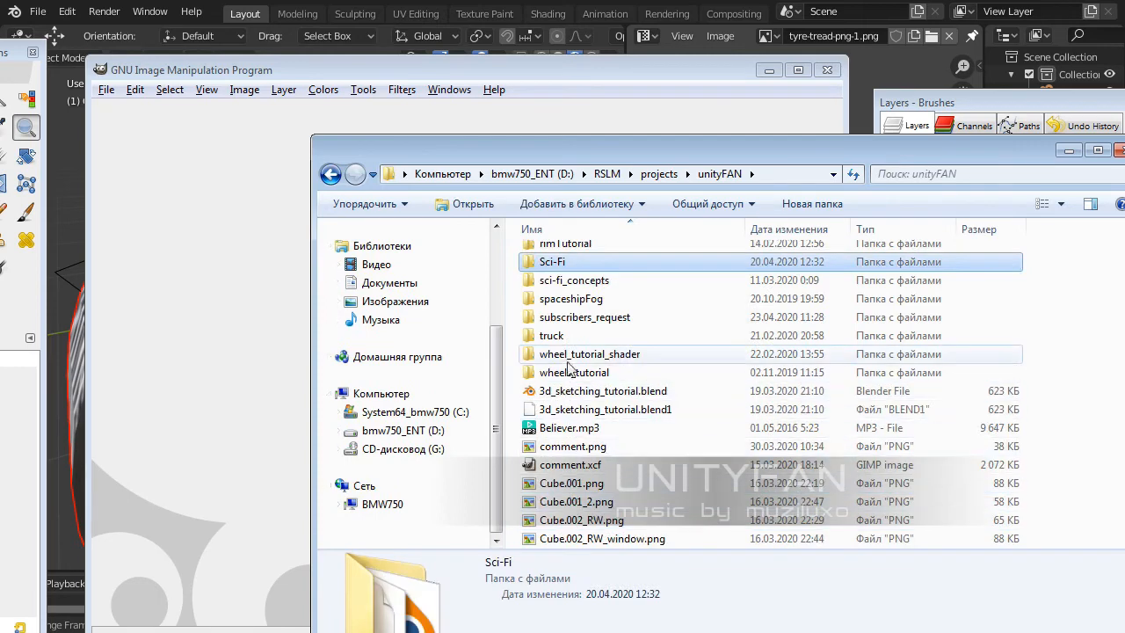
pyautogui.doubleClick(563, 318)
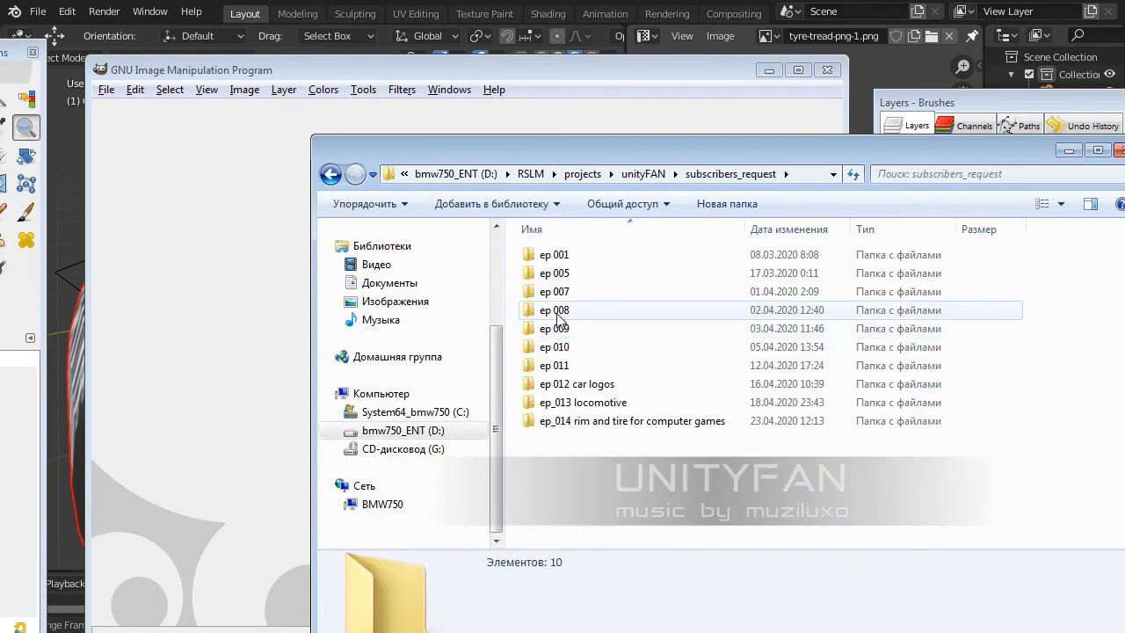
pyautogui.doubleClick(559, 421)
pyautogui.click(559, 257)
pyautogui.doubleClick(557, 257)
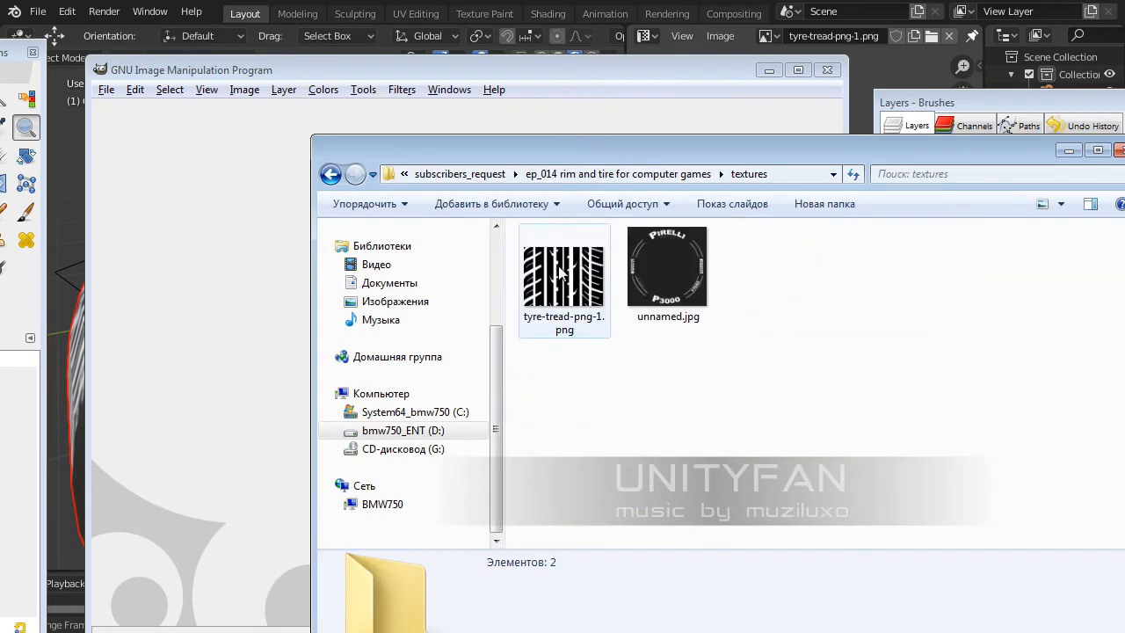
# - Load tyre-tread-png-1.png into GIMP and convert it with the Normalmap filter, using the 4 sample filter and a scale of 1
pyautogui.moveTo(566, 295); pyautogui.dragTo(213, 219)
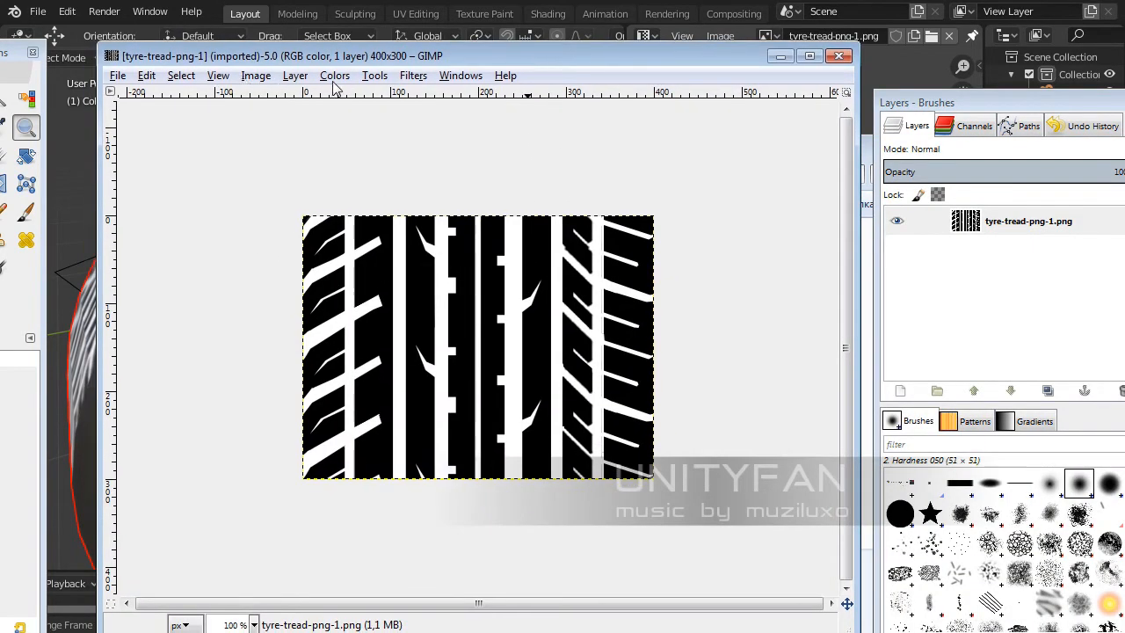
pyautogui.click(414, 78)
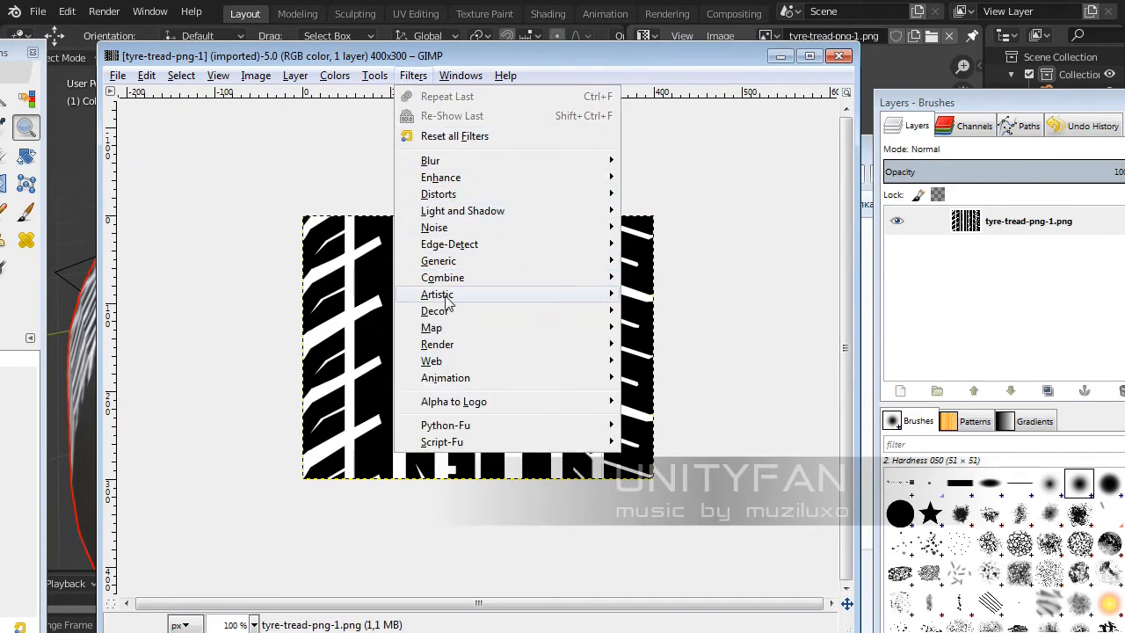
pyautogui.moveTo(451, 329)
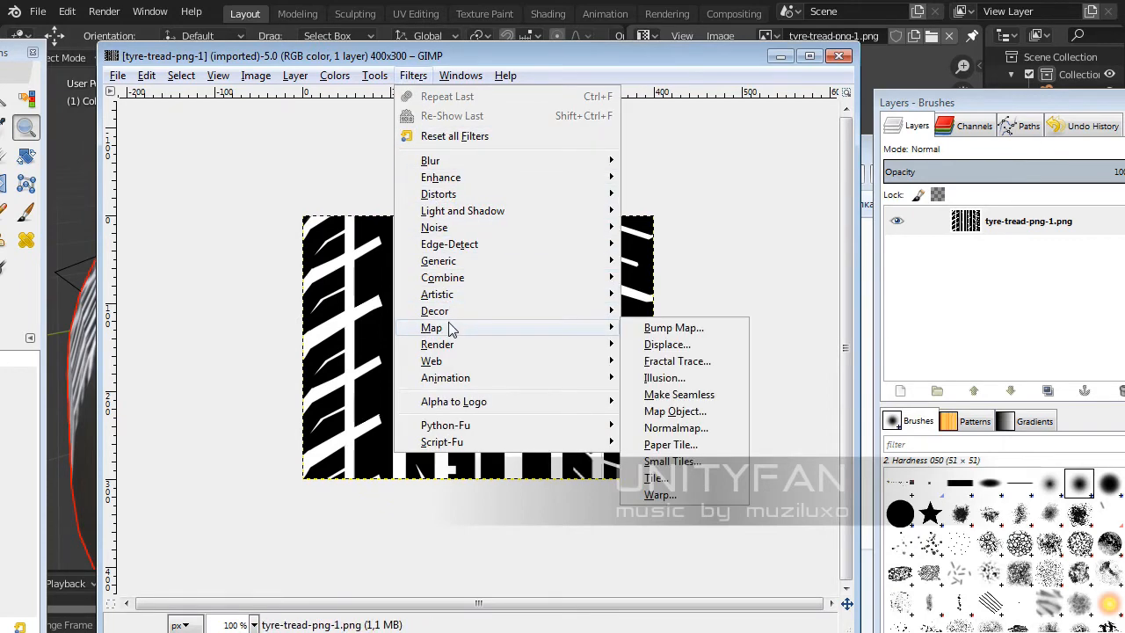
pyautogui.click(693, 428)
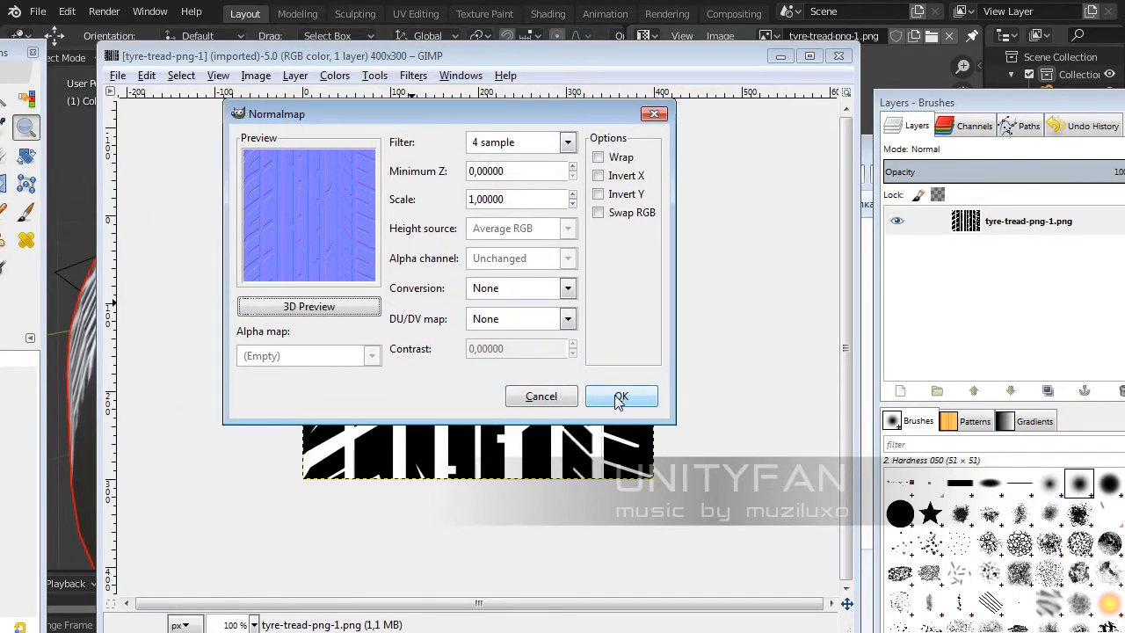
pyautogui.click(621, 396)
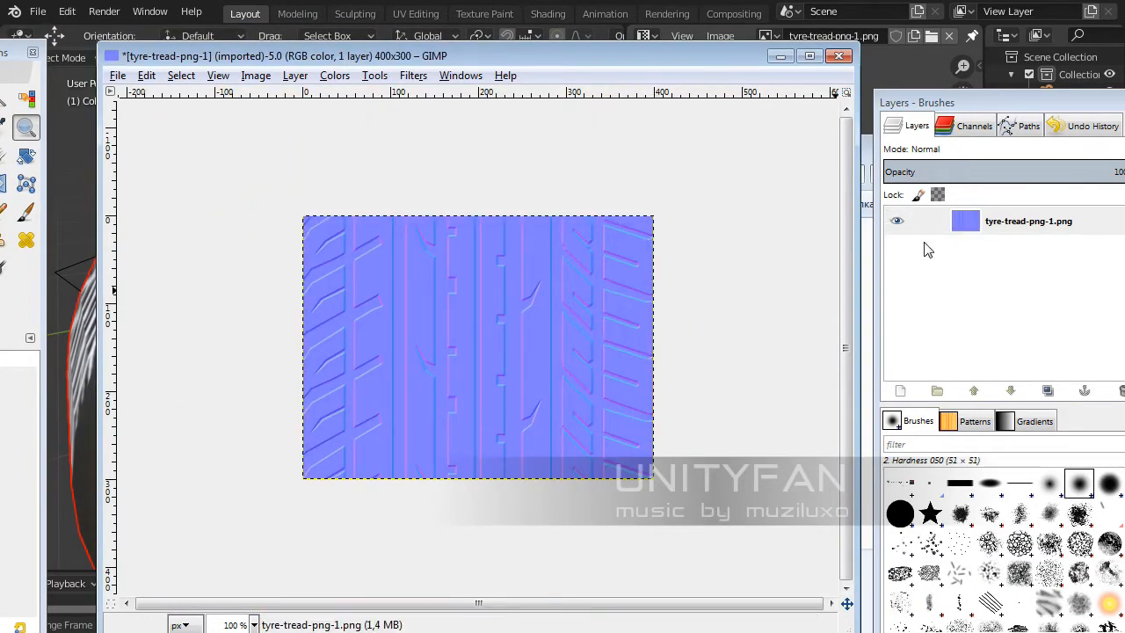
# - Export the normal map as tyre-tread-png-1_nm.png in the textures folder
pyautogui.click(118, 76)
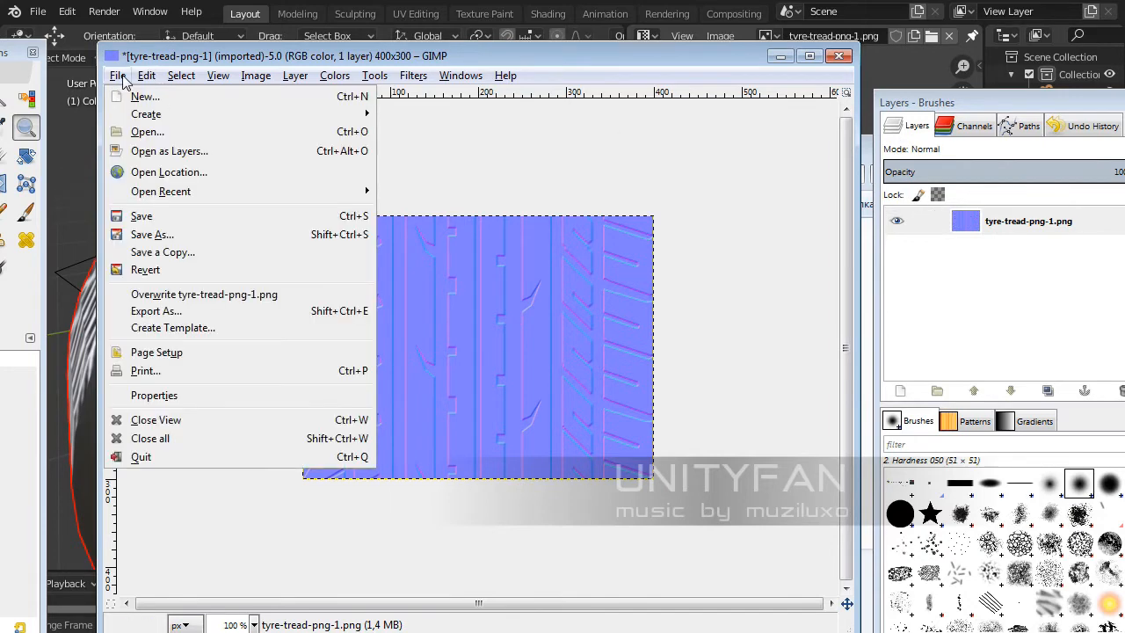
pyautogui.click(172, 312)
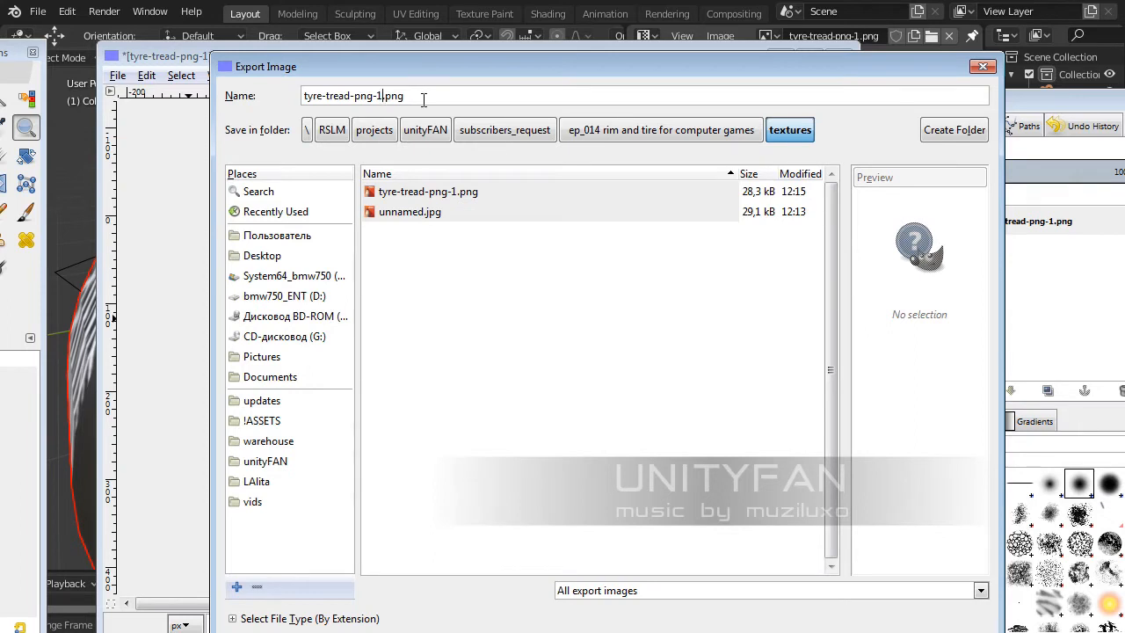
pyautogui.write('_nm')
pyautogui.press('Return')
pyautogui.click(538, 505)
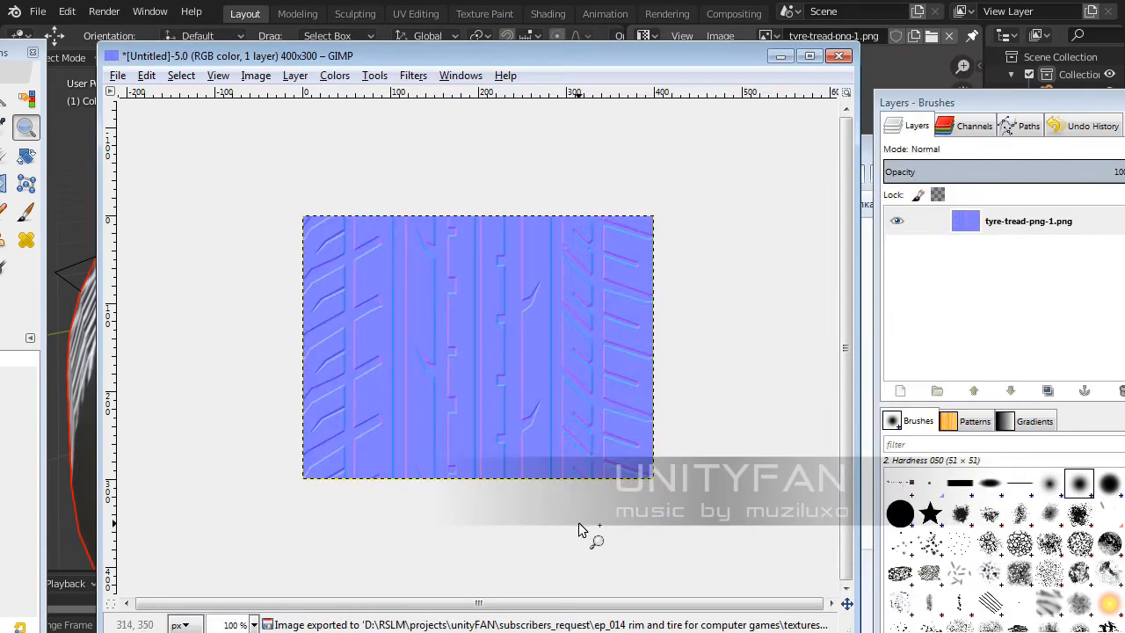
# - Minimize GIMP and the file explorer to return to the tire in Blender
pyautogui.click(779, 58)
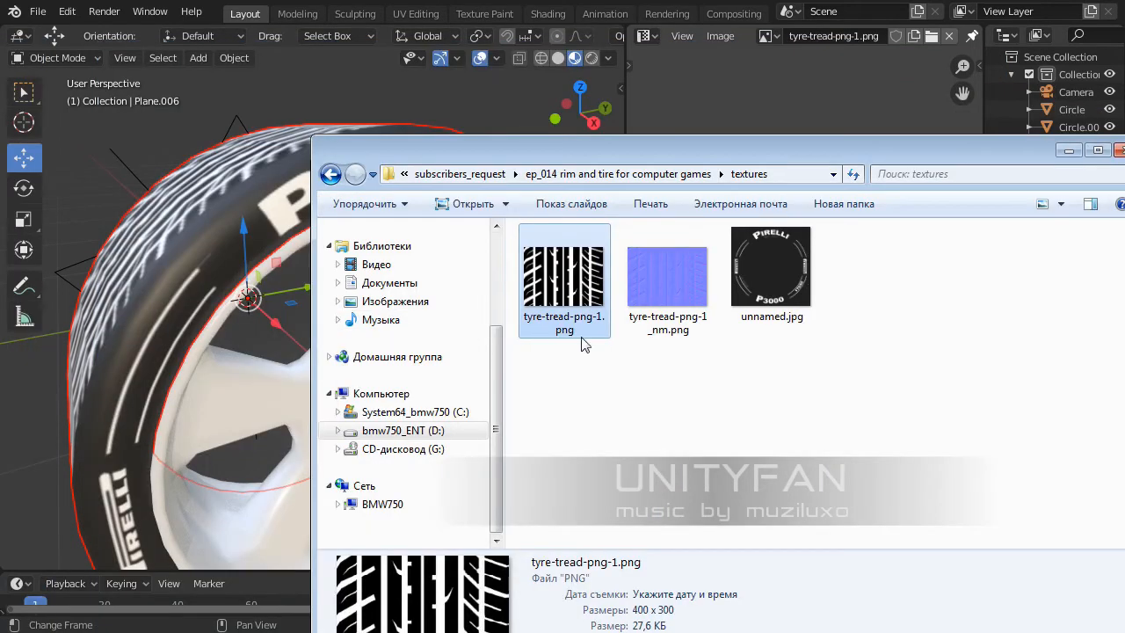
pyautogui.click(1068, 152)
pyautogui.moveTo(320, 303); pyautogui.dragTo(360, 322, button='middle')
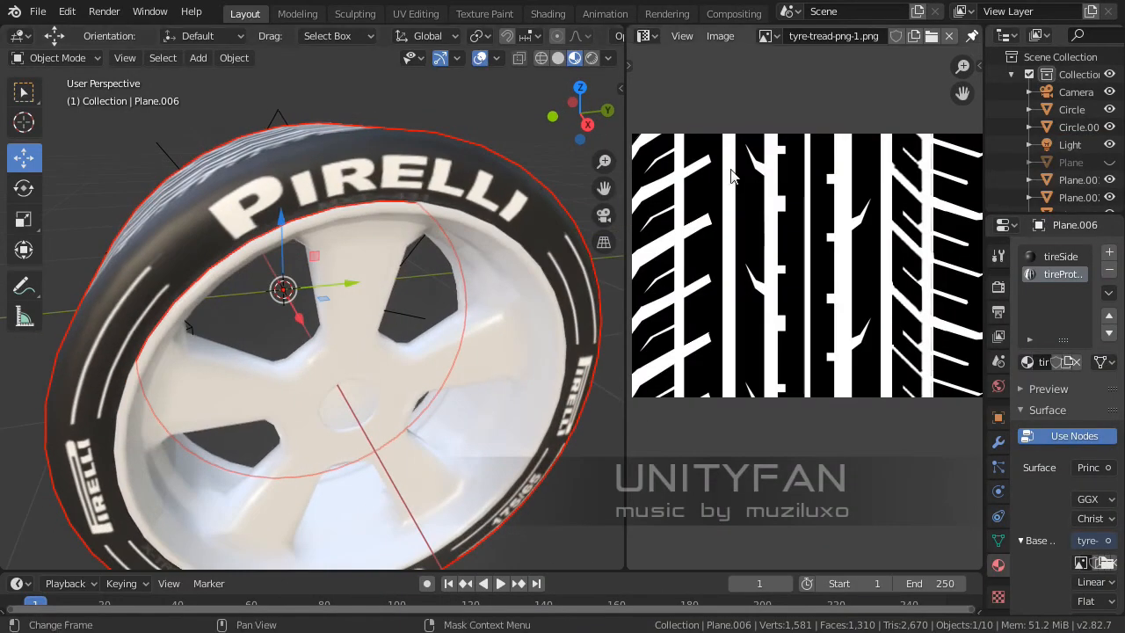
# - Replace the image view with the Shader Editor showing the tireProtector nodes, and widen the node and properties areas
pyautogui.click(647, 36)
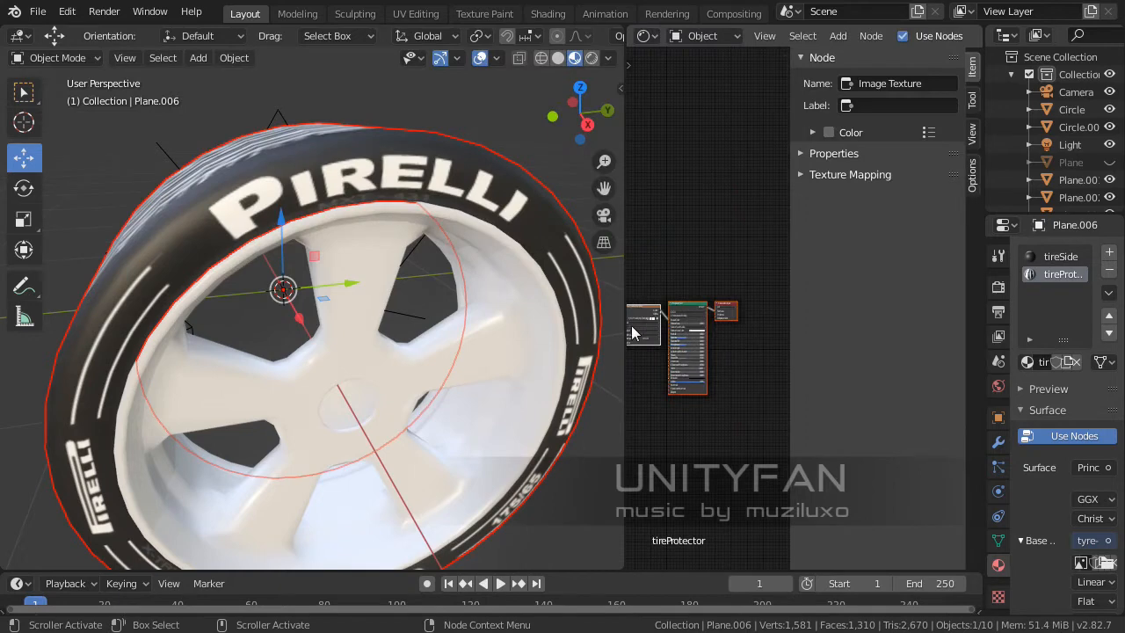
pyautogui.moveTo(625, 325); pyautogui.dragTo(508, 352)
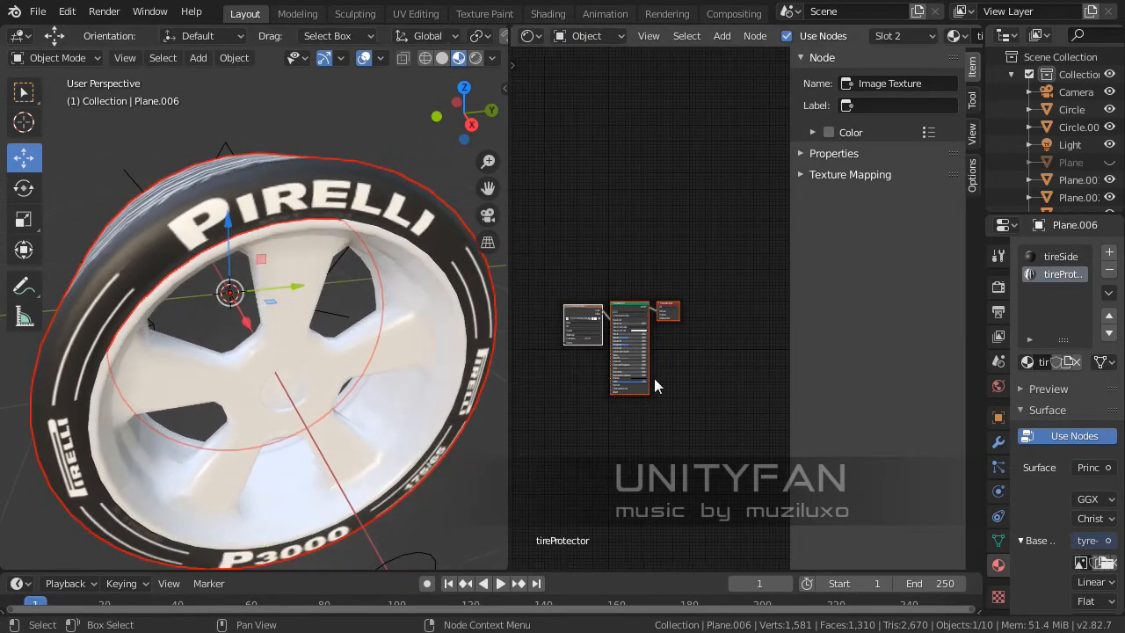
pyautogui.scroll(1, 654, 378)
pyautogui.moveTo(788, 361); pyautogui.dragTo(851, 363)
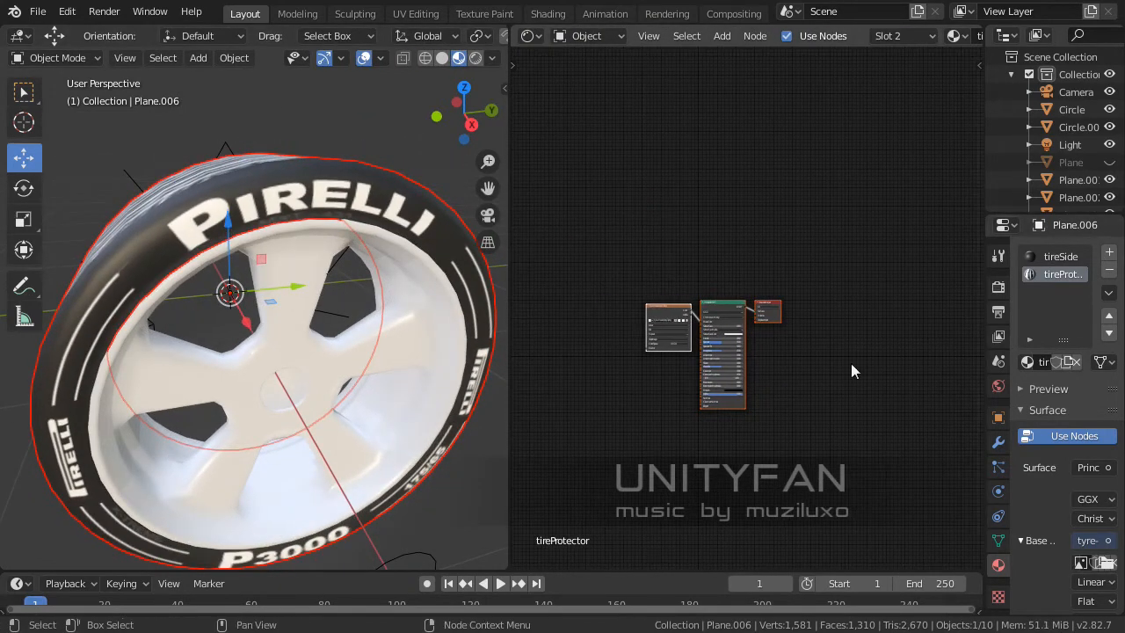
pyautogui.scroll(3, 770, 371)
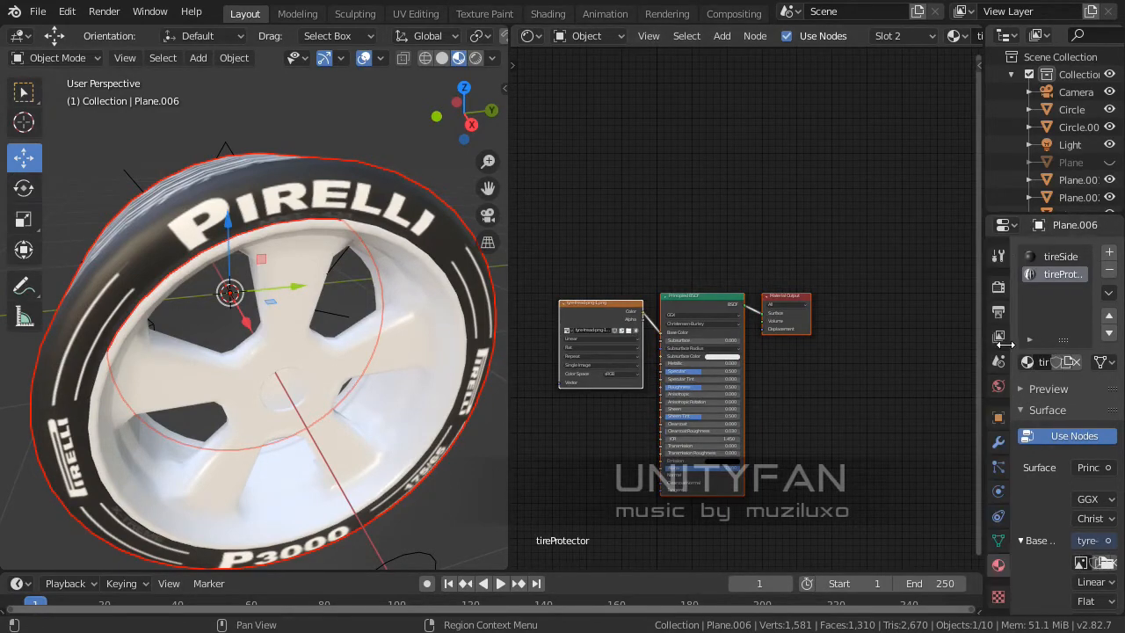
pyautogui.moveTo(983, 351); pyautogui.dragTo(872, 353)
# - Duplicate the tread Image Texture node and load tyre-tread-png-1_nm.png into the copy
pyautogui.scroll(4, 773, 317)
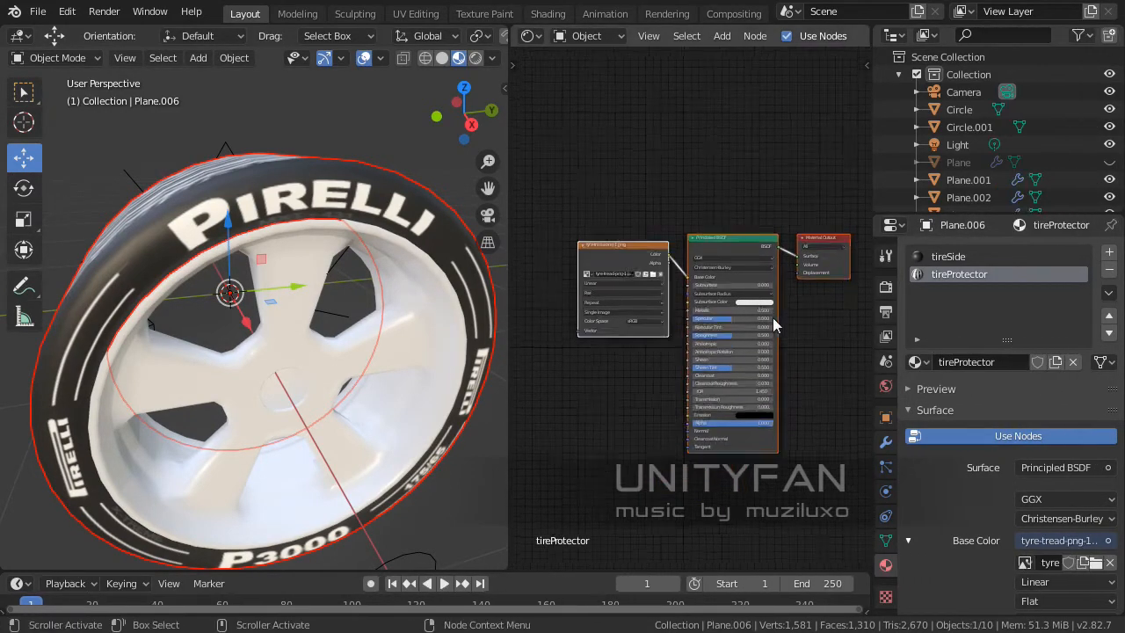
pyautogui.scroll(1, 731, 333)
pyautogui.moveTo(687, 349); pyautogui.dragTo(772, 286, button='middle')
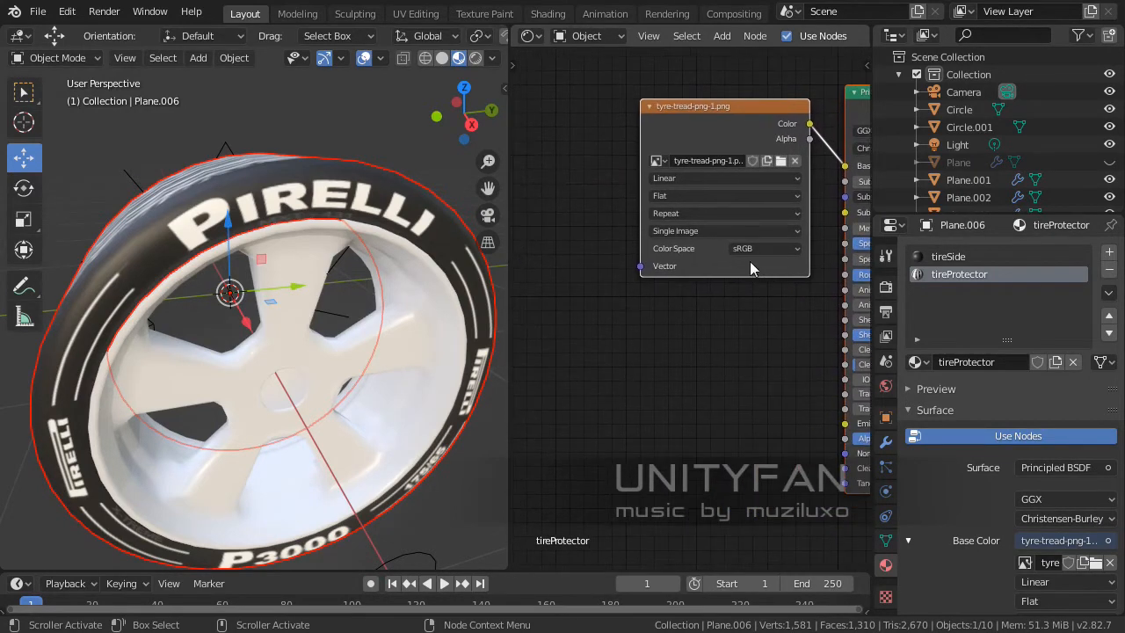
pyautogui.click(721, 109)
pyautogui.hotkey('shift', 'd')
pyautogui.click(677, 426)
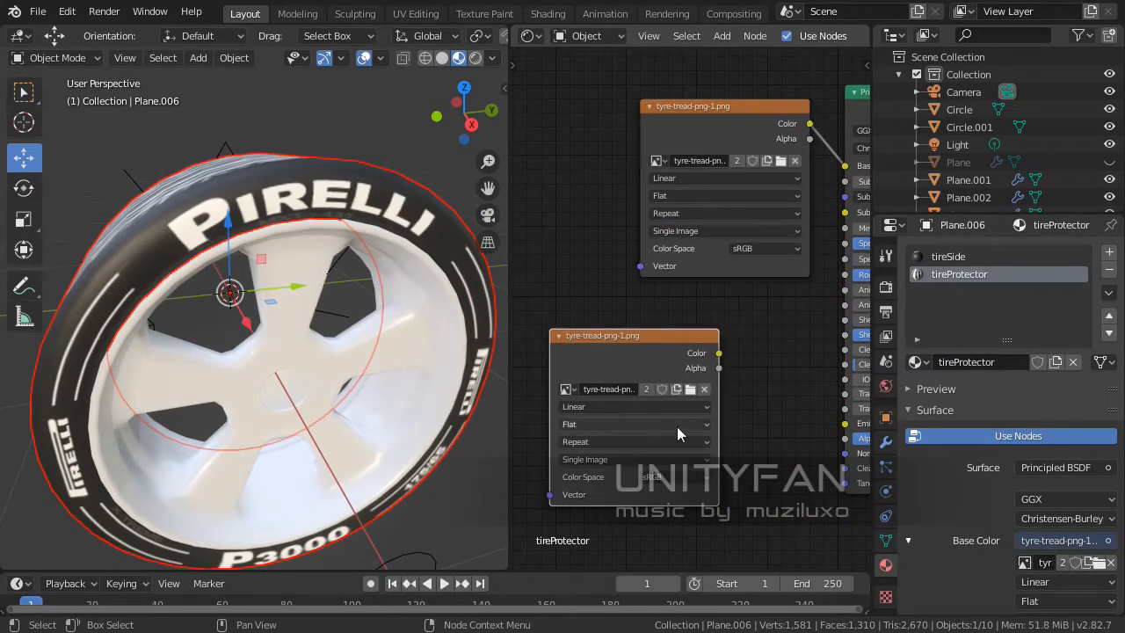
pyautogui.moveTo(676, 426); pyautogui.dragTo(707, 348, button='middle')
pyautogui.click(710, 333)
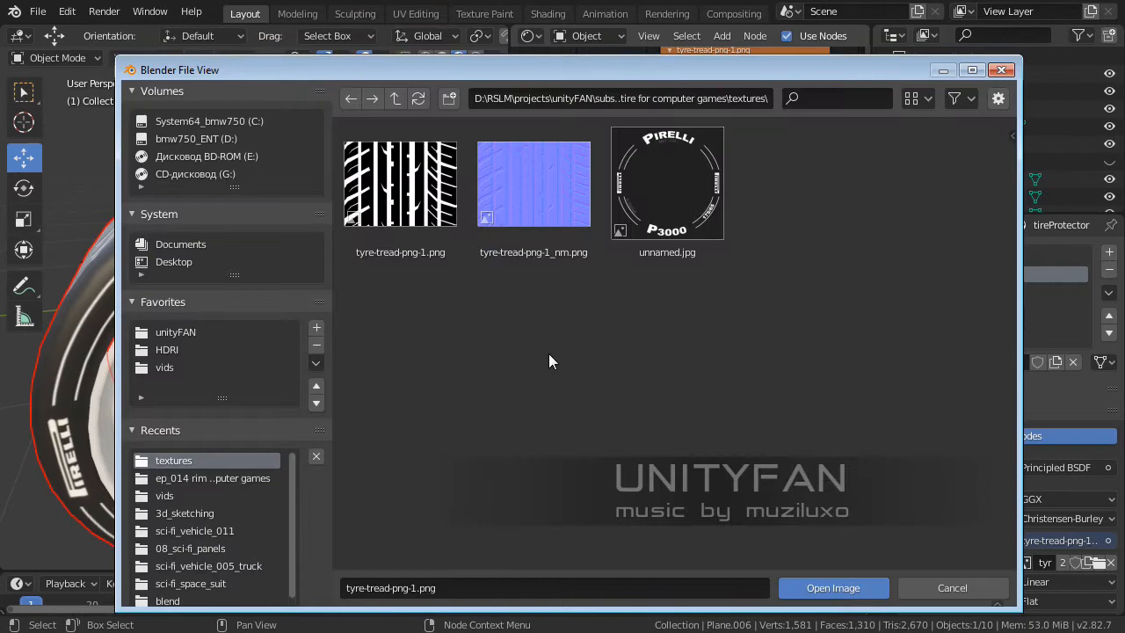
pyautogui.click(503, 207)
pyautogui.click(817, 587)
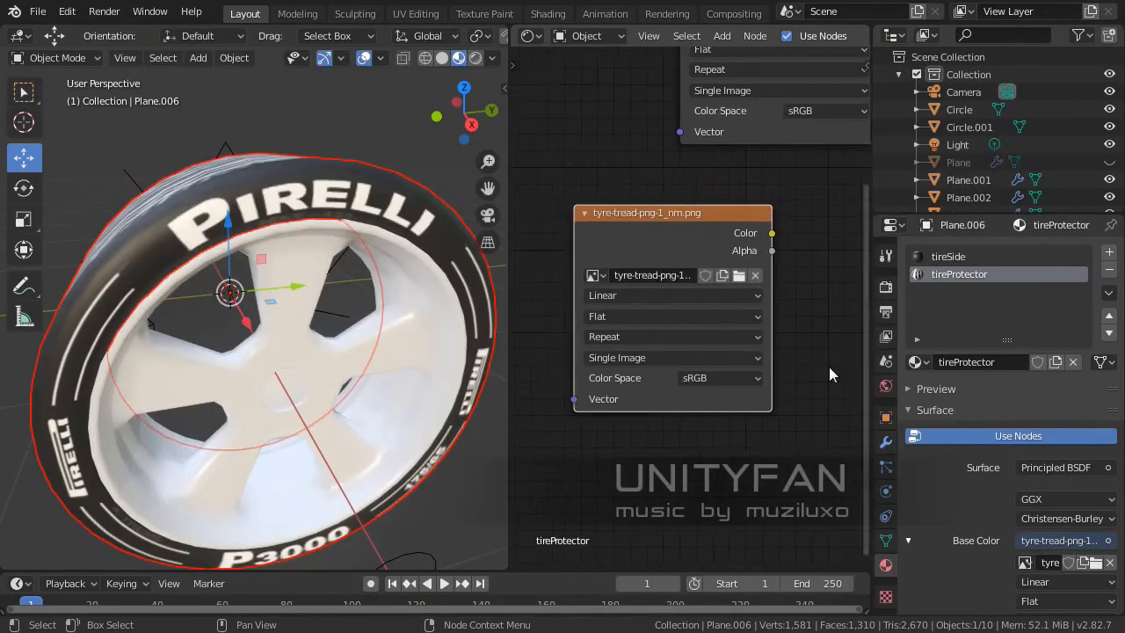
# - Move the tyre-tread-png-1_nm.png node aside and place a Normal Map node beside it
pyautogui.press('g')
pyautogui.click(717, 396)
pyautogui.hotkey('shift', 'a')
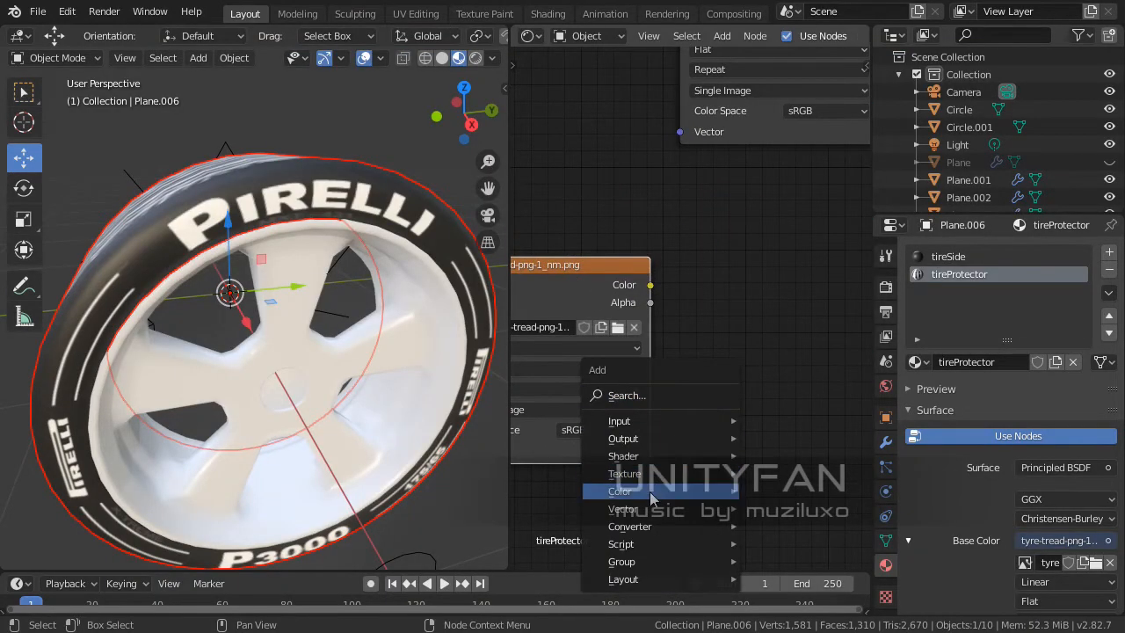
pyautogui.moveTo(643, 498)
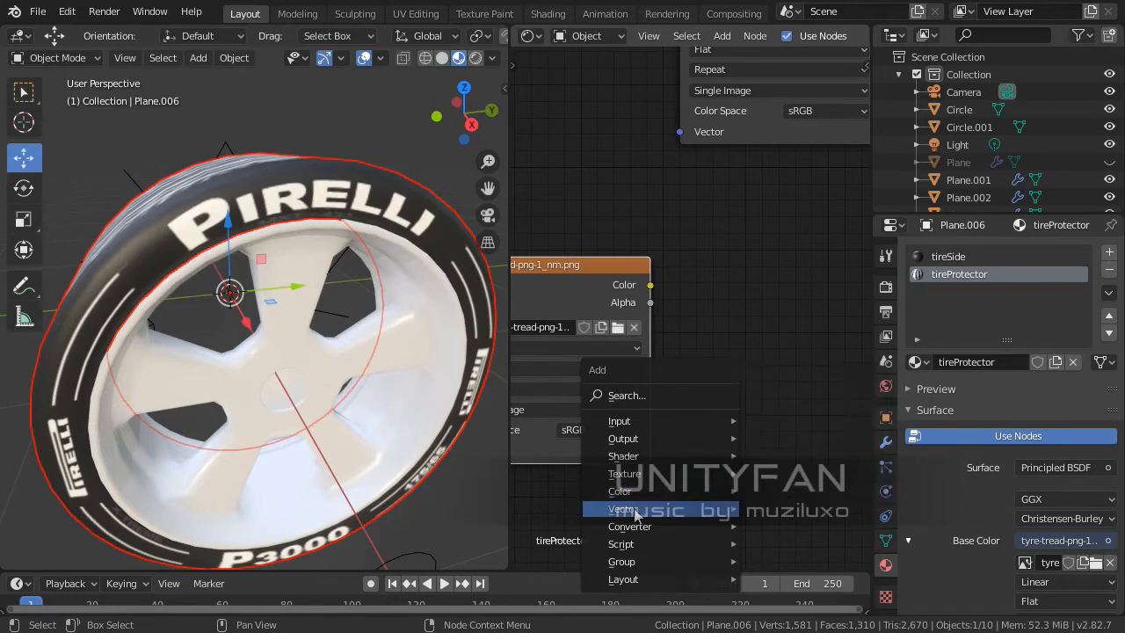
pyautogui.moveTo(634, 517)
pyautogui.click(835, 450)
pyautogui.click(817, 371)
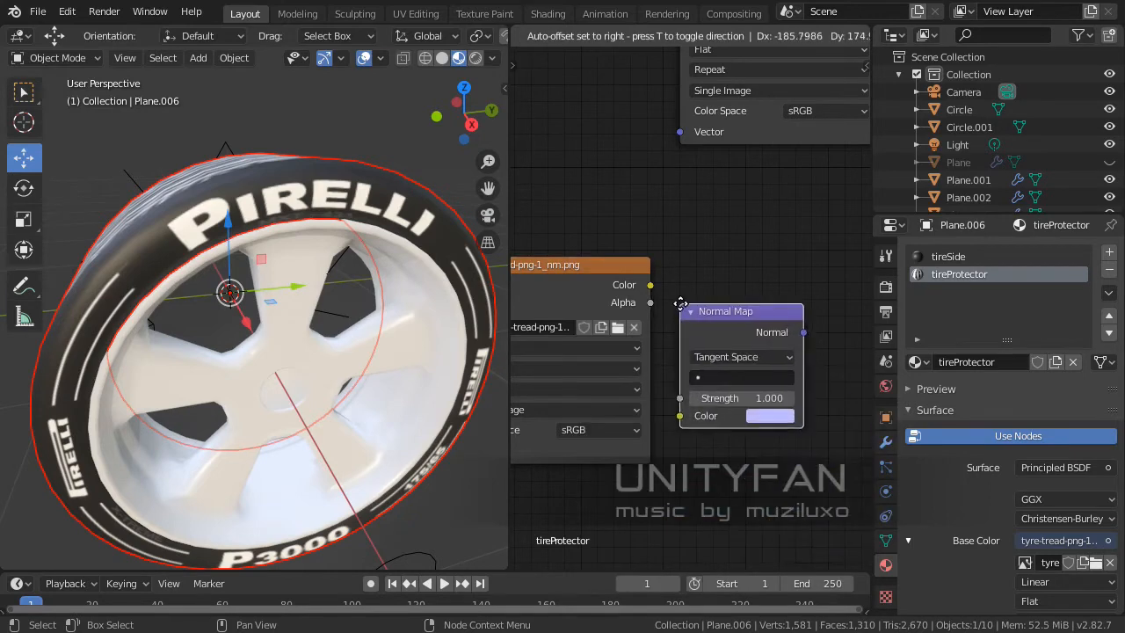
# - Connect the normal texture's Color through the Normal Map node to the Principled BSDF's Normal input
pyautogui.moveTo(817, 371); pyautogui.dragTo(645, 328, button='middle')
pyautogui.moveTo(602, 327); pyautogui.dragTo(730, 350)
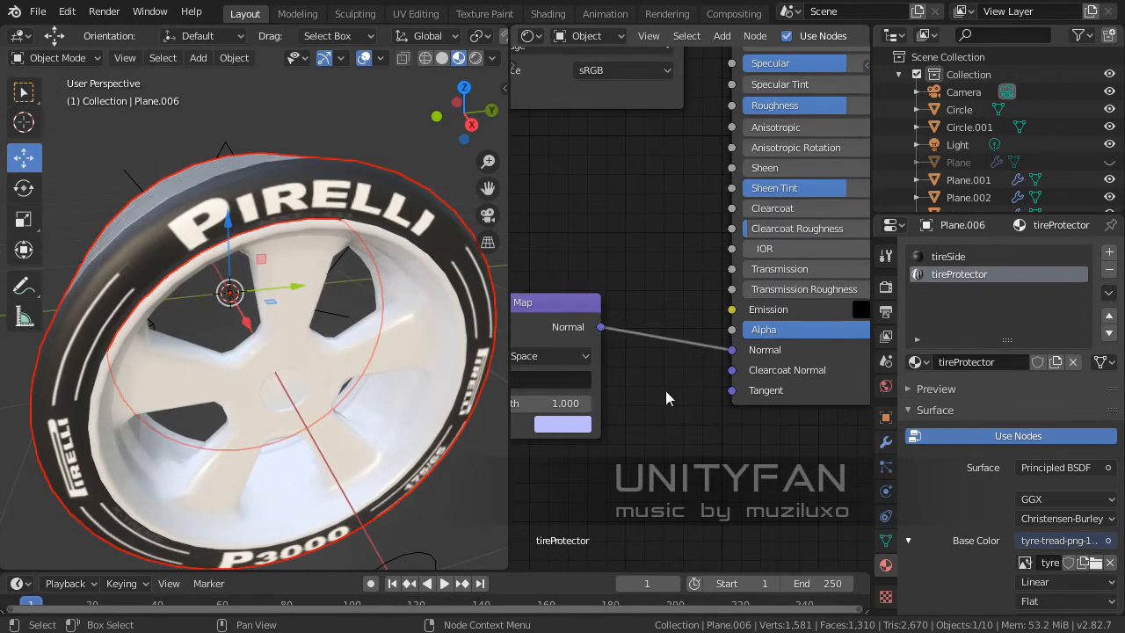
pyautogui.moveTo(663, 394); pyautogui.dragTo(787, 405, button='middle')
pyautogui.moveTo(654, 274); pyautogui.dragTo(715, 275, button='middle')
pyautogui.moveTo(715, 309); pyautogui.dragTo(748, 292)
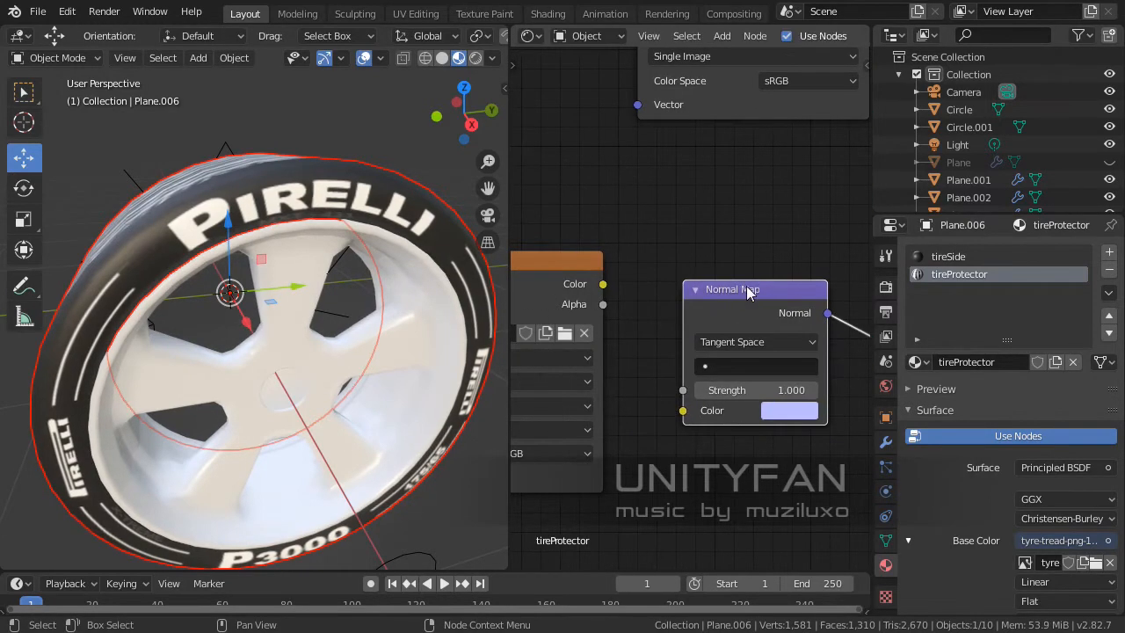
pyautogui.moveTo(603, 284); pyautogui.dragTo(682, 411)
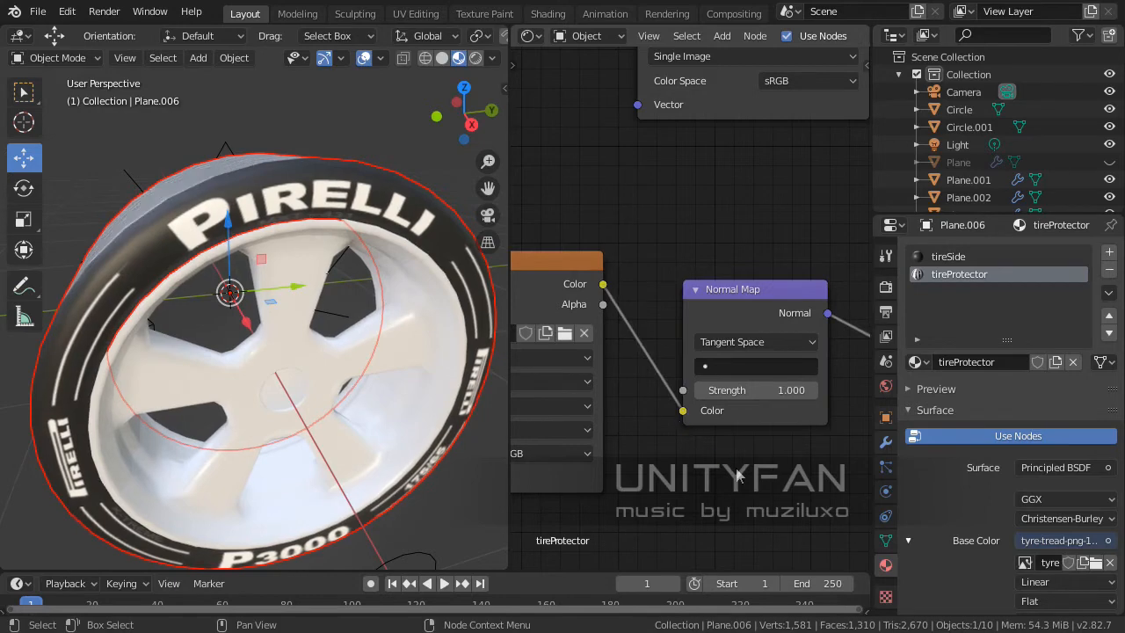
# - Disconnect the tyre-tread-png-1.png color from the Principled BSDF's Base Color
pyautogui.moveTo(262, 276); pyautogui.dragTo(283, 325, button='middle')
pyautogui.moveTo(748, 262); pyautogui.dragTo(706, 431, button='middle')
pyautogui.scroll(-3, 735, 334)
pyautogui.moveTo(735, 334); pyautogui.dragTo(657, 405, button='middle')
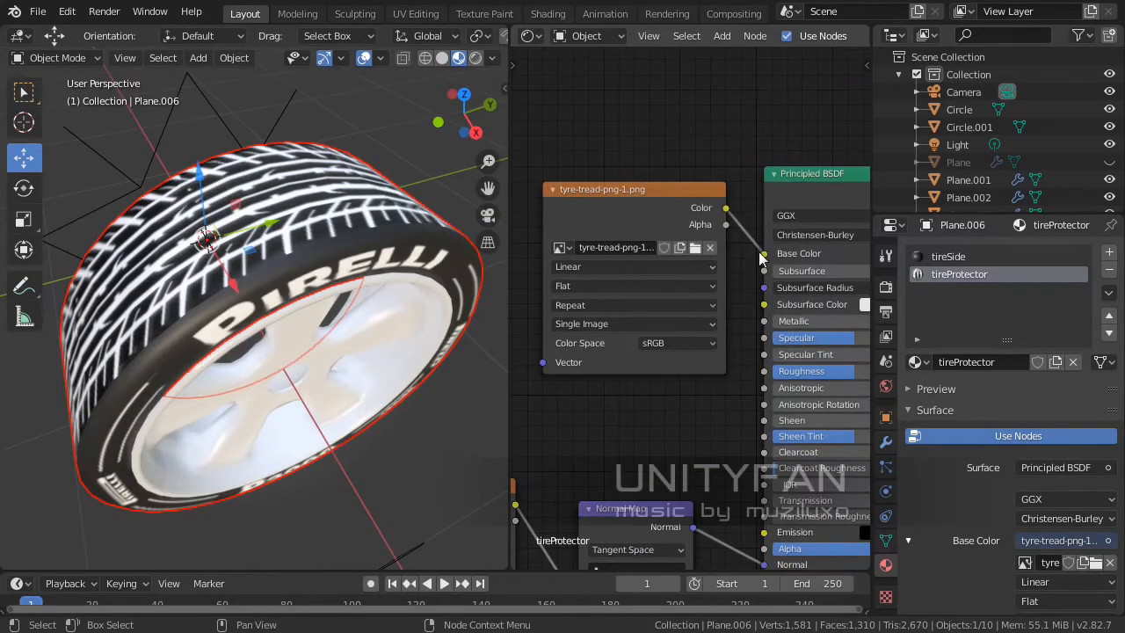
pyautogui.scroll(2, 689, 301)
pyautogui.moveTo(685, 167); pyautogui.dragTo(623, 171)
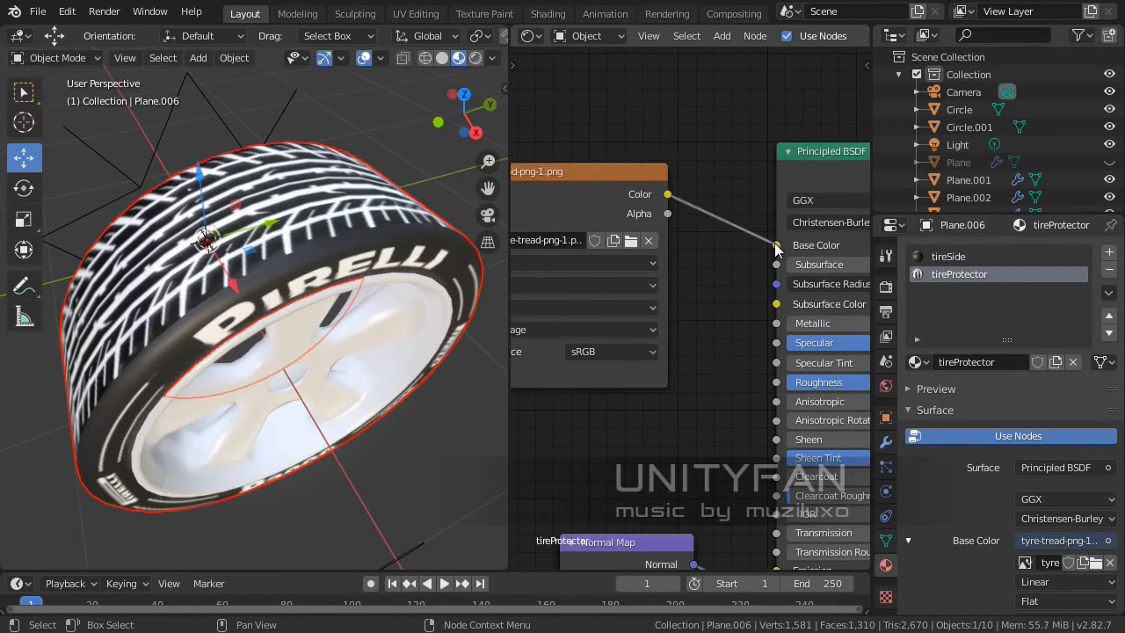
pyautogui.moveTo(775, 247); pyautogui.dragTo(694, 229)
# - Darken the tireProtector material's Base Color to a near-black grey
pyautogui.moveTo(222, 302); pyautogui.dragTo(265, 353, button='middle')
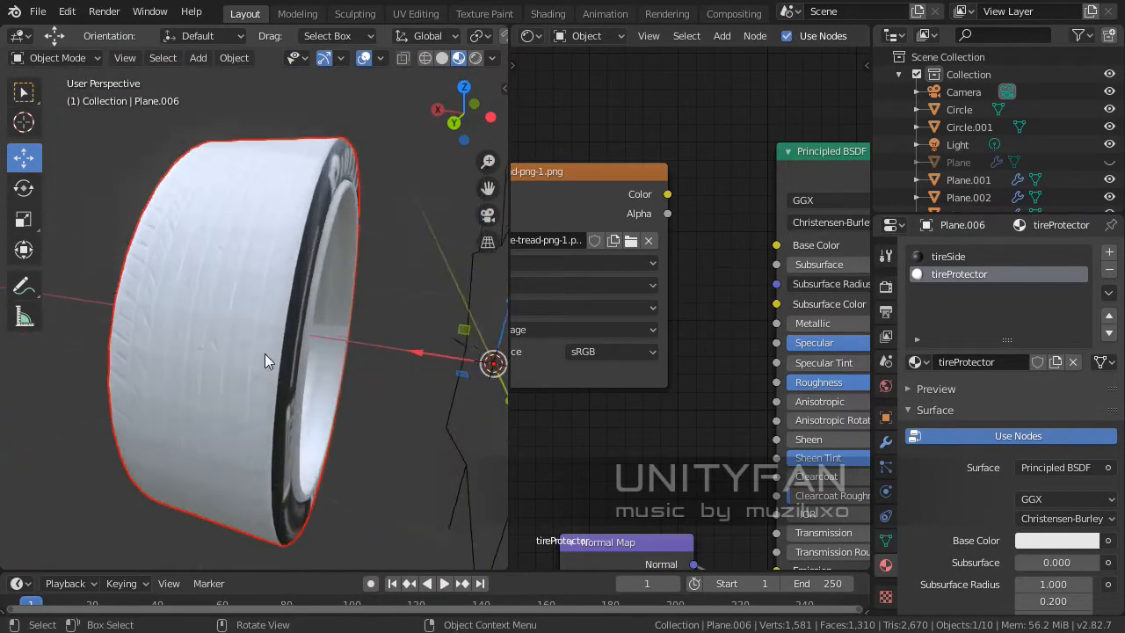
pyautogui.scroll(3, 264, 353)
pyautogui.moveTo(747, 486); pyautogui.dragTo(607, 439, button='middle')
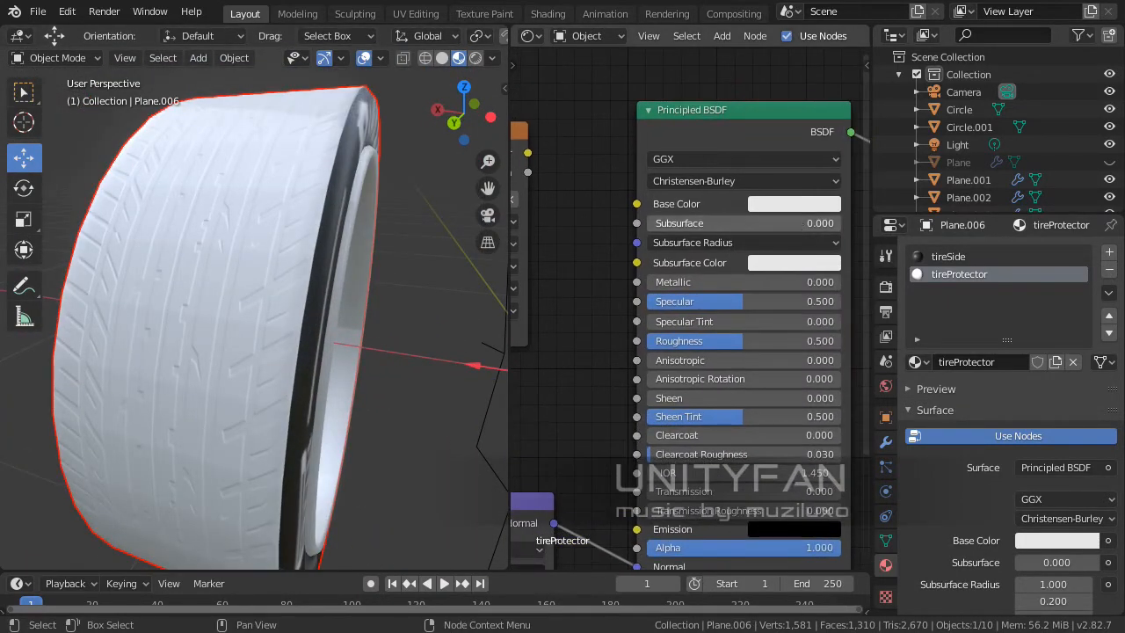
pyautogui.click(788, 204)
pyautogui.moveTo(896, 279); pyautogui.dragTo(901, 333)
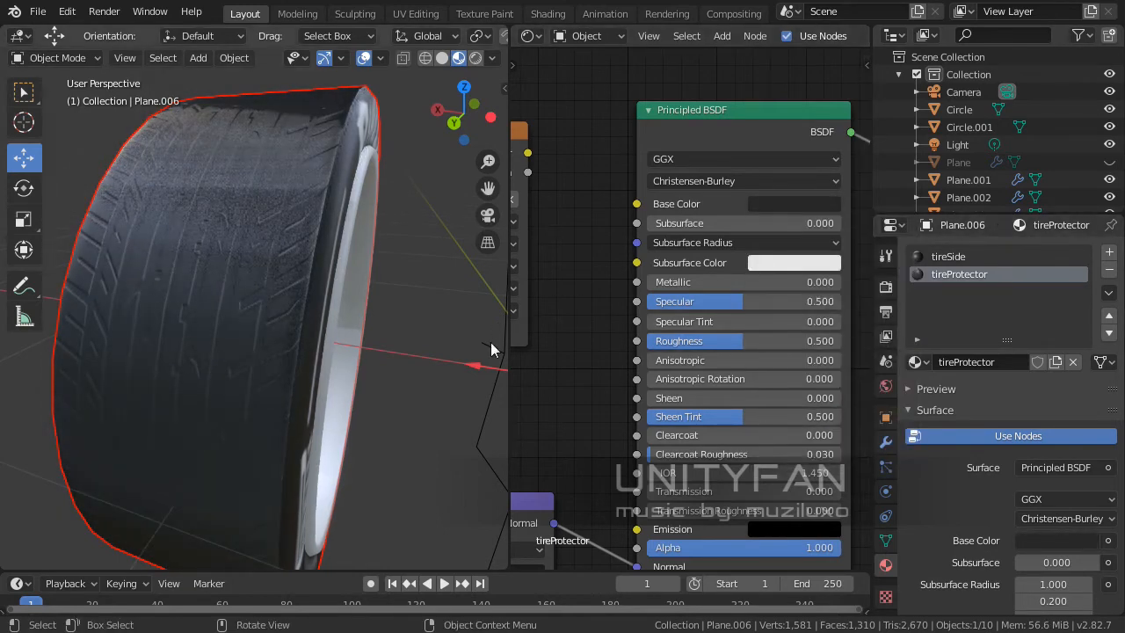
# - Set the color space of the tyre-tread-png-1_nm.png texture to Non-Color and check the relief on the tread
pyautogui.moveTo(550, 382); pyautogui.dragTo(731, 397, button='middle')
pyautogui.moveTo(434, 369); pyautogui.dragTo(88, 290, button='middle')
pyautogui.click(713, 431)
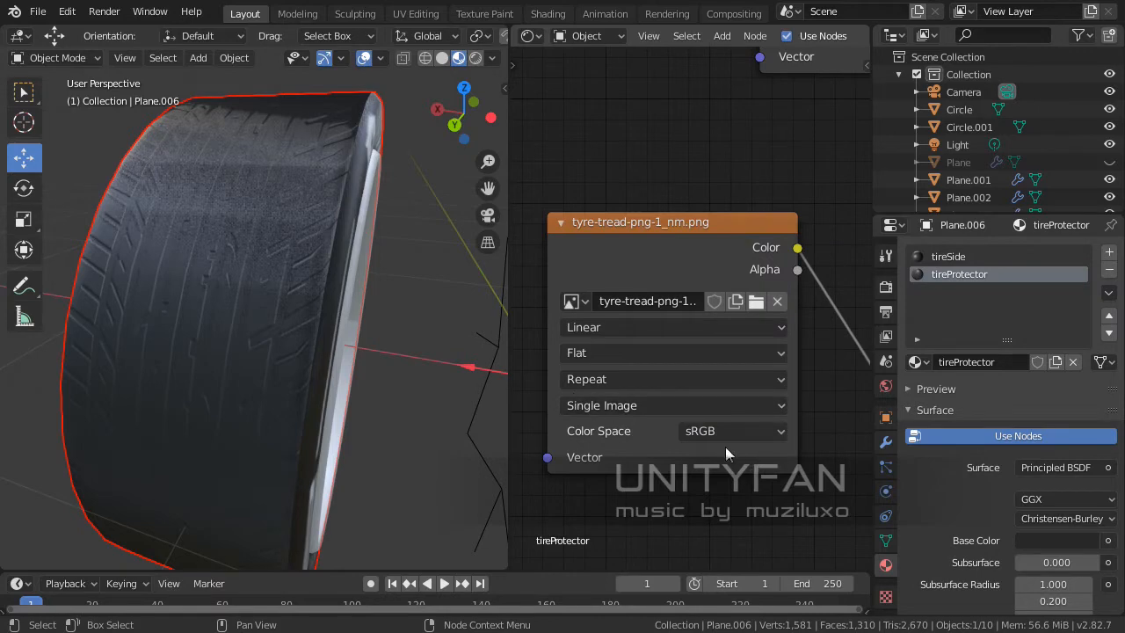
pyautogui.click(724, 436)
pyautogui.click(734, 342)
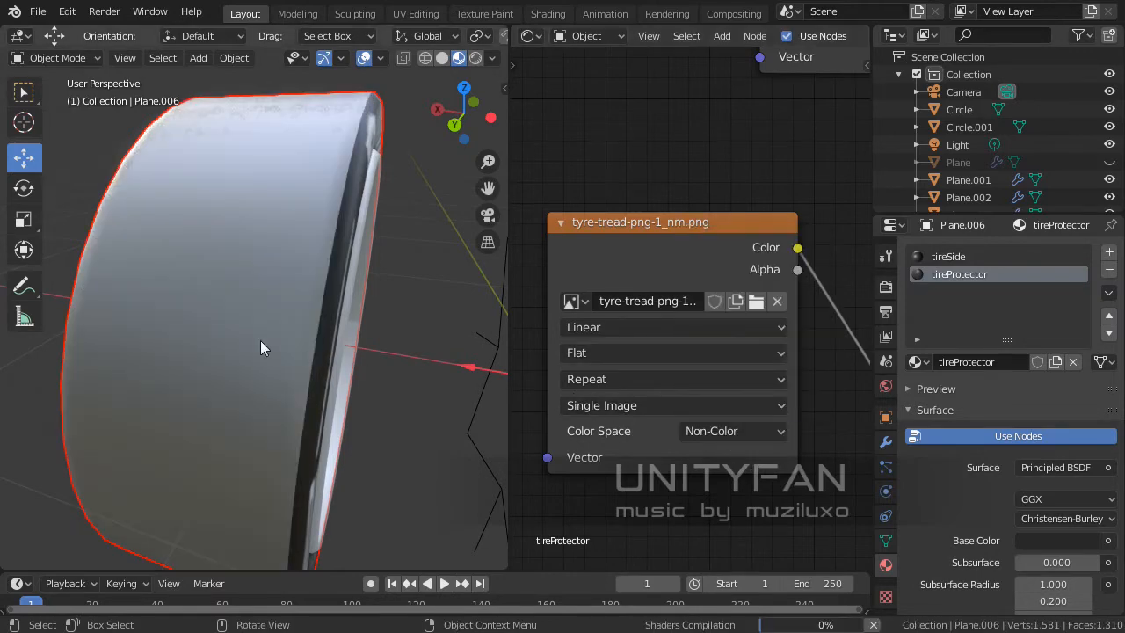
pyautogui.moveTo(260, 340); pyautogui.dragTo(356, 368, button='middle')
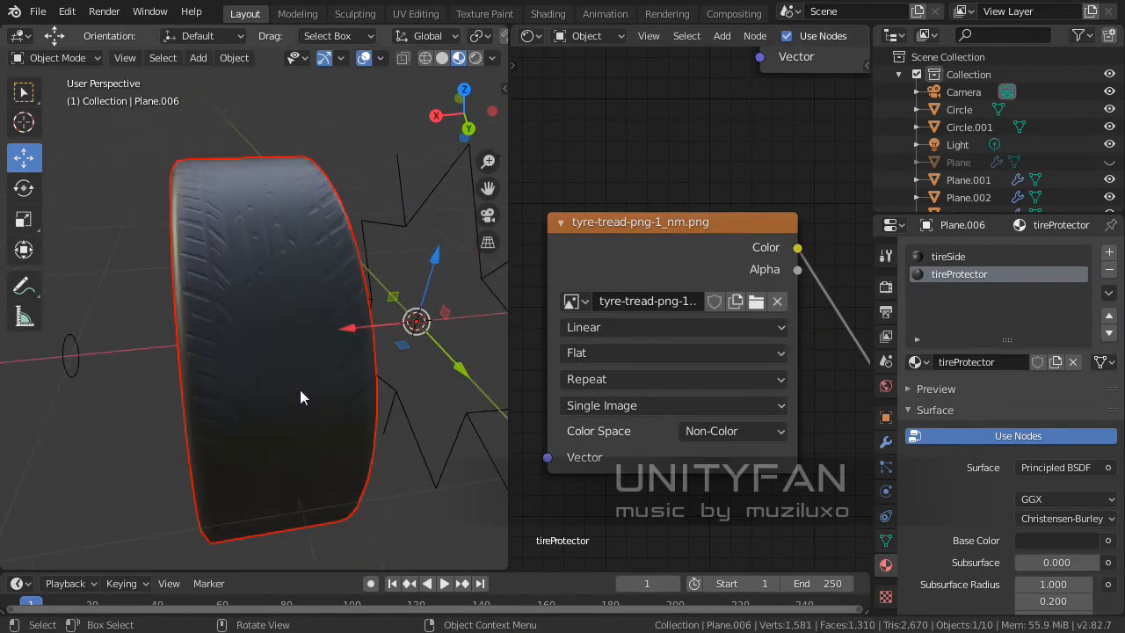
pyautogui.moveTo(300, 389); pyautogui.dragTo(331, 398, button='middle')
pyautogui.scroll(5, 255, 357)
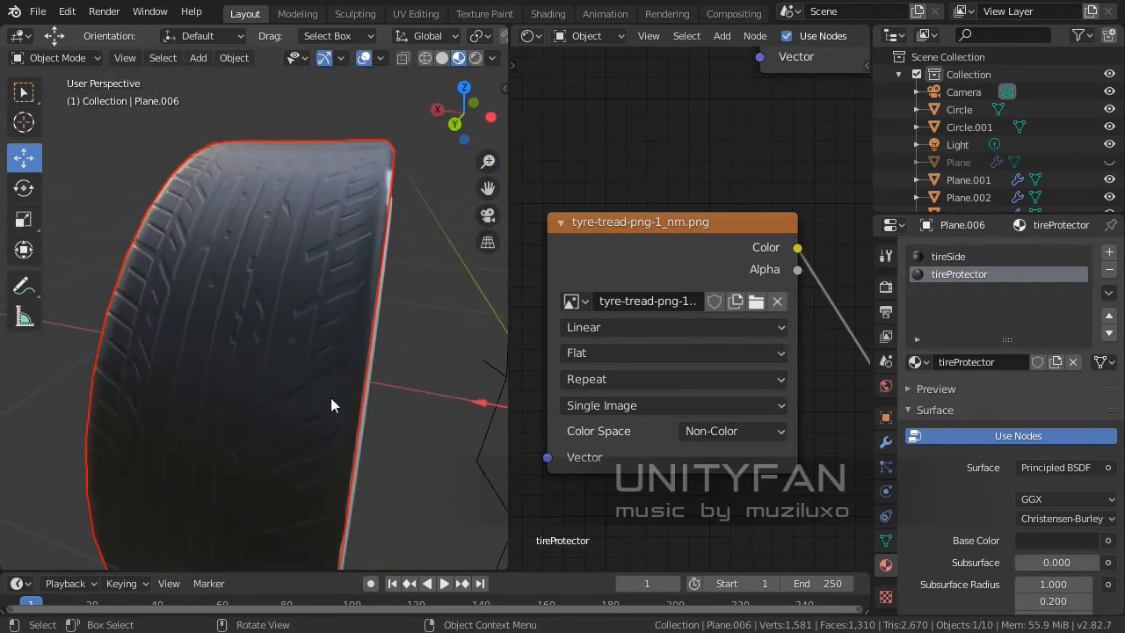
pyautogui.moveTo(273, 376); pyautogui.dragTo(316, 373, button='middle')
# - Compare the tread relief by switching the normal texture's color space to sRGB and back to Non-Color
pyautogui.click(747, 431)
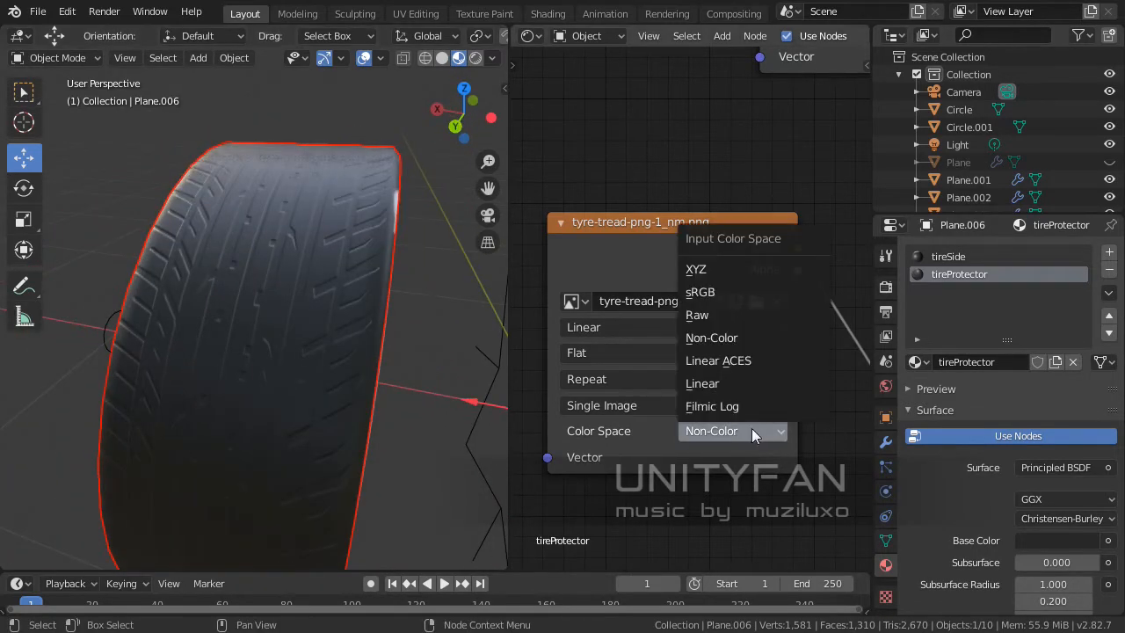
pyautogui.click(732, 293)
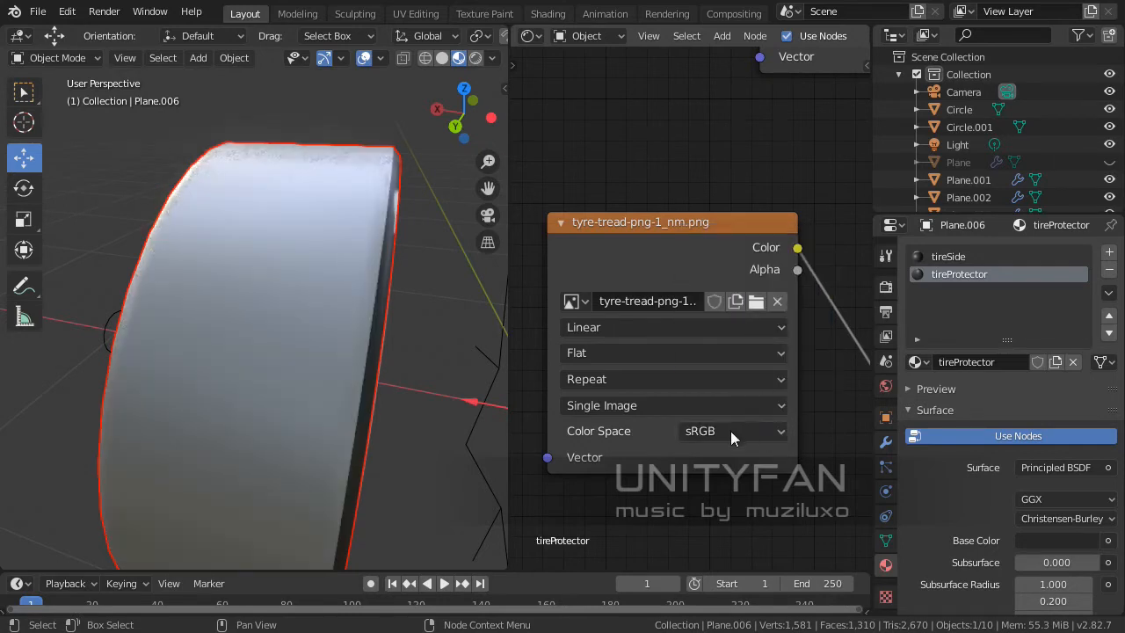
pyautogui.click(730, 432)
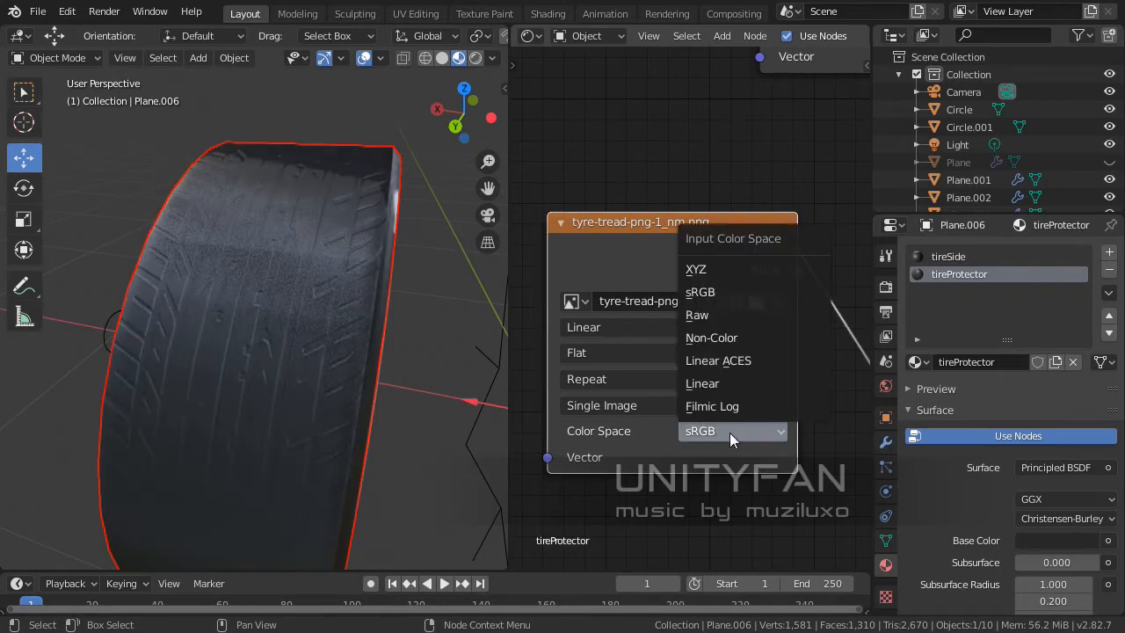
pyautogui.click(723, 337)
pyautogui.moveTo(326, 359); pyautogui.dragTo(333, 424, button='middle')
pyautogui.scroll(6, 329, 347)
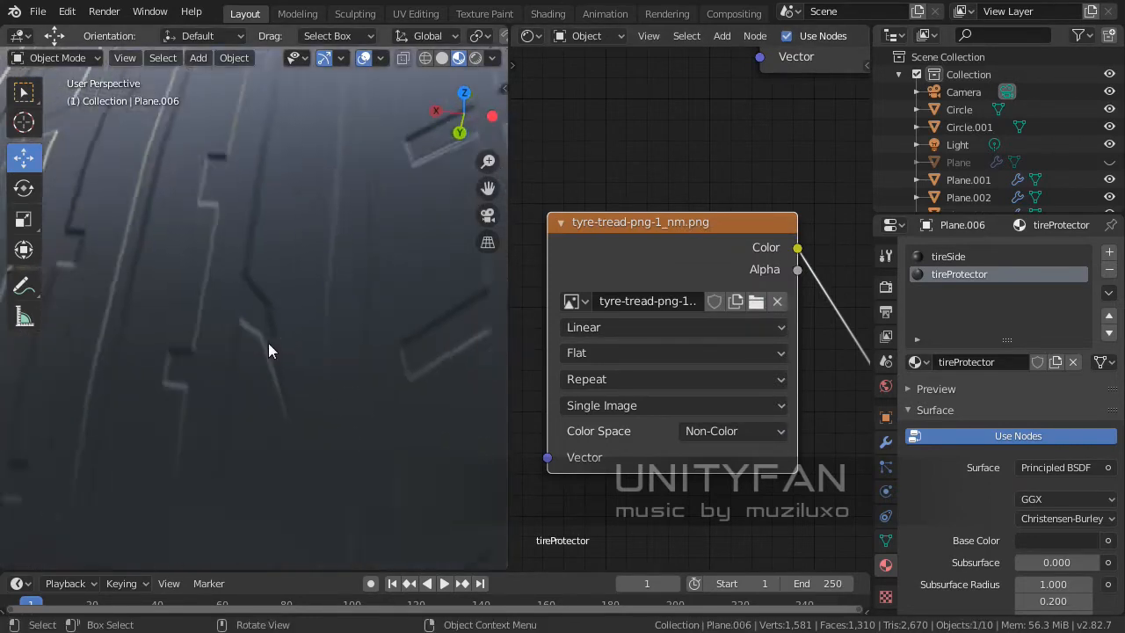
pyautogui.scroll(-5, 268, 350)
pyautogui.moveTo(286, 341); pyautogui.dragTo(386, 423, button='middle')
pyautogui.moveTo(459, 390); pyautogui.dragTo(307, 358, button='middle')
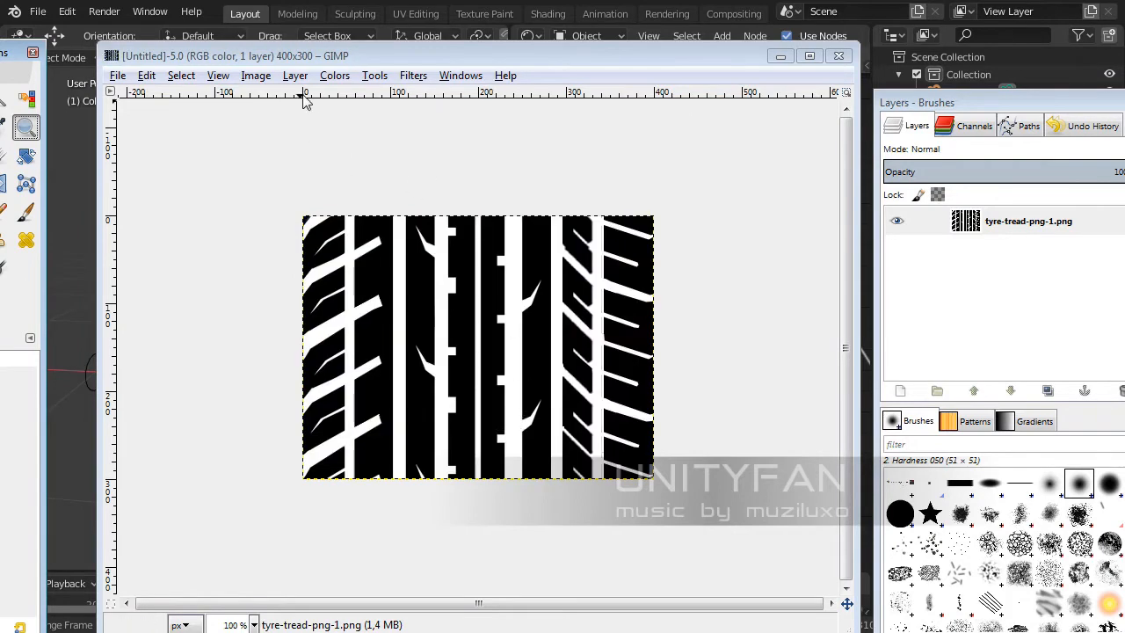
# - Convert the tread image into a normal map with the Normalmap filter at a scale of 5
pyautogui.click(413, 75)
pyautogui.moveTo(466, 350)
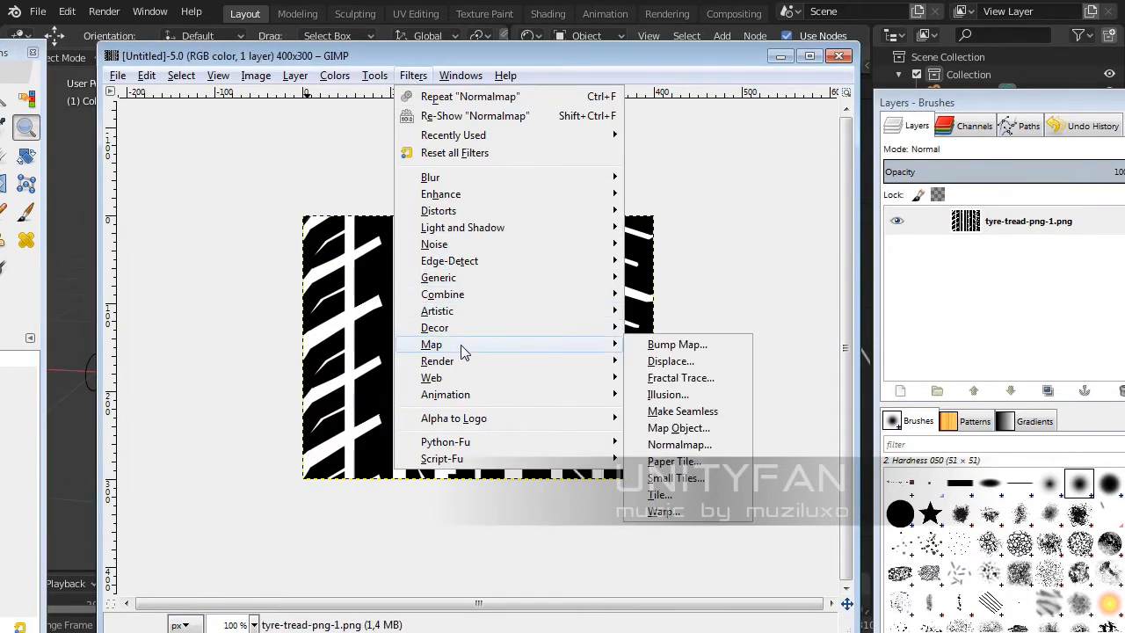
pyautogui.click(694, 444)
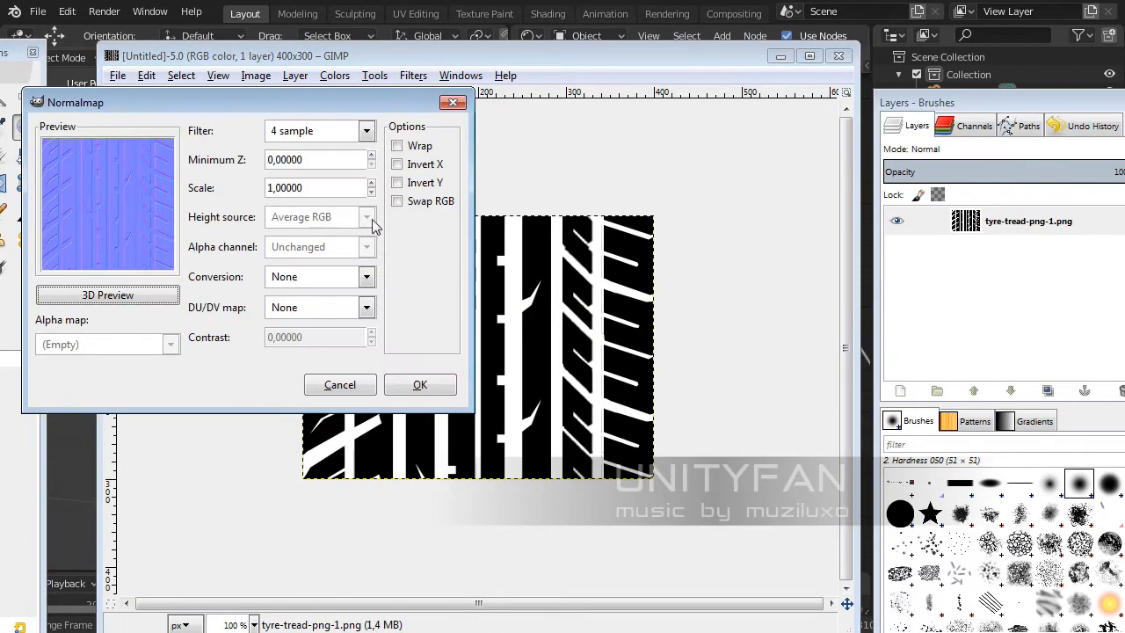
pyautogui.moveTo(277, 111); pyautogui.dragTo(794, 253)
pyautogui.moveTo(855, 330); pyautogui.dragTo(793, 332)
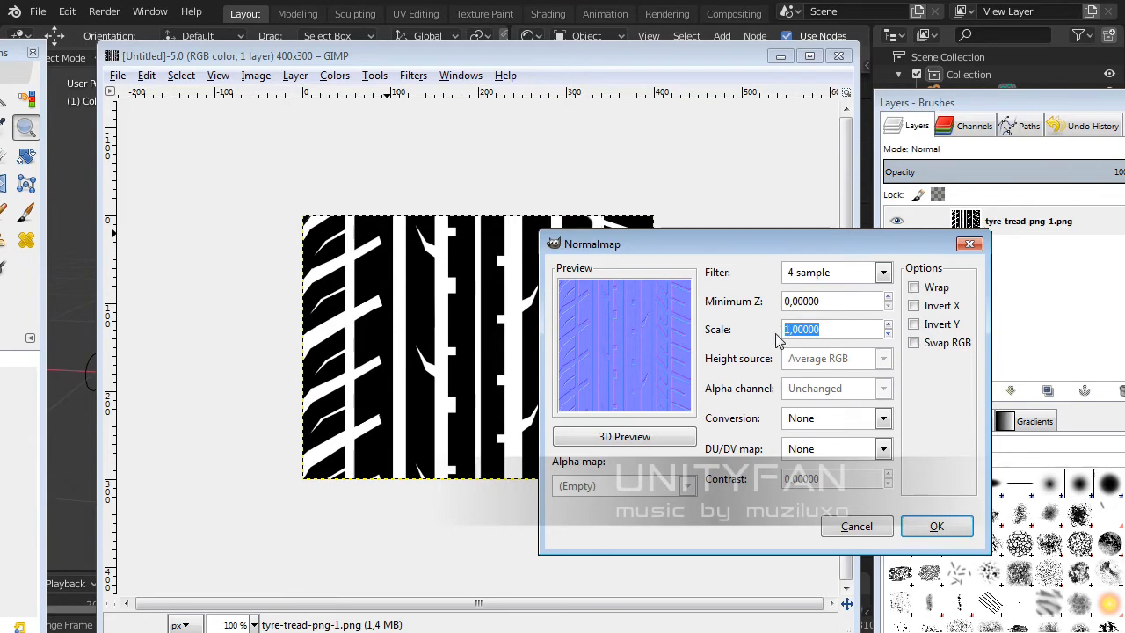
pyautogui.write('3')
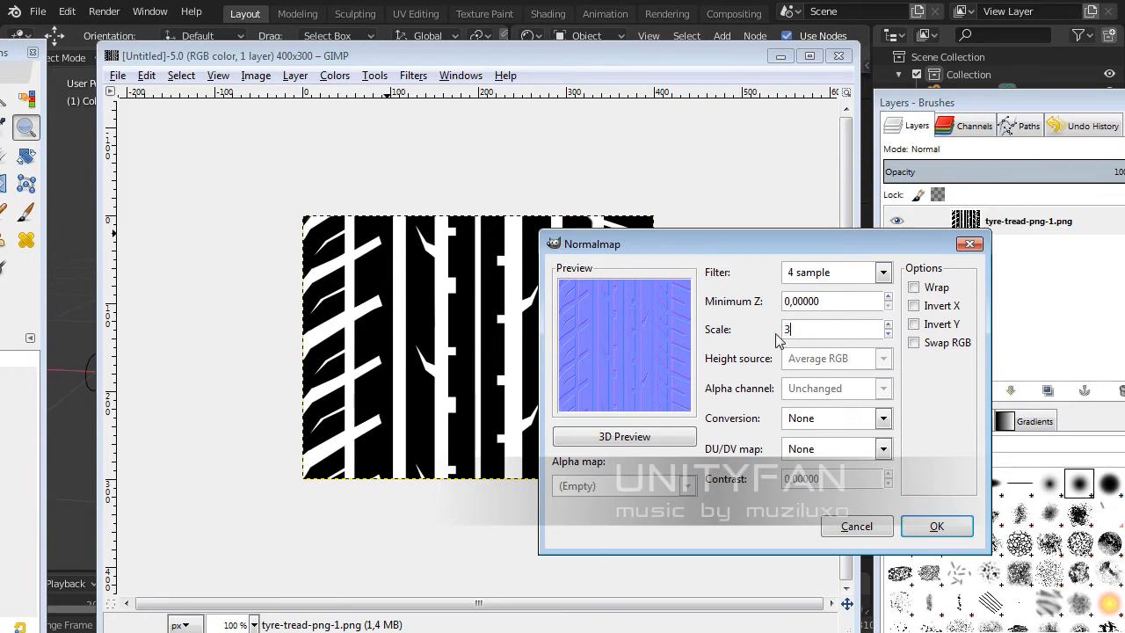
pyautogui.press('Return')
pyautogui.moveTo(822, 331); pyautogui.dragTo(756, 331)
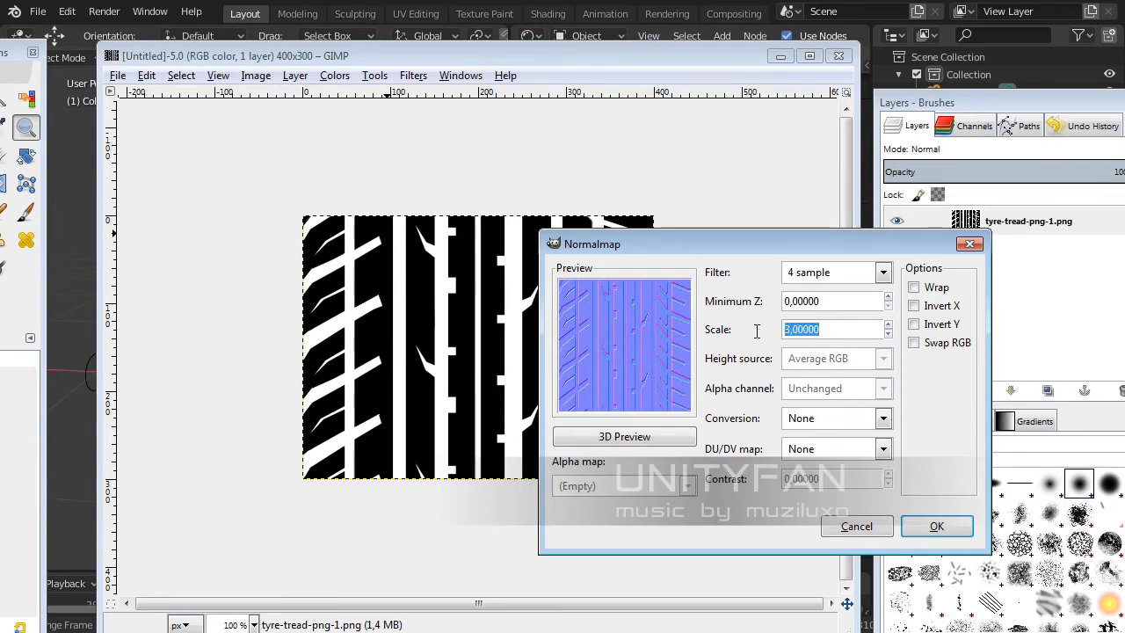
pyautogui.write('5')
pyautogui.press('Return')
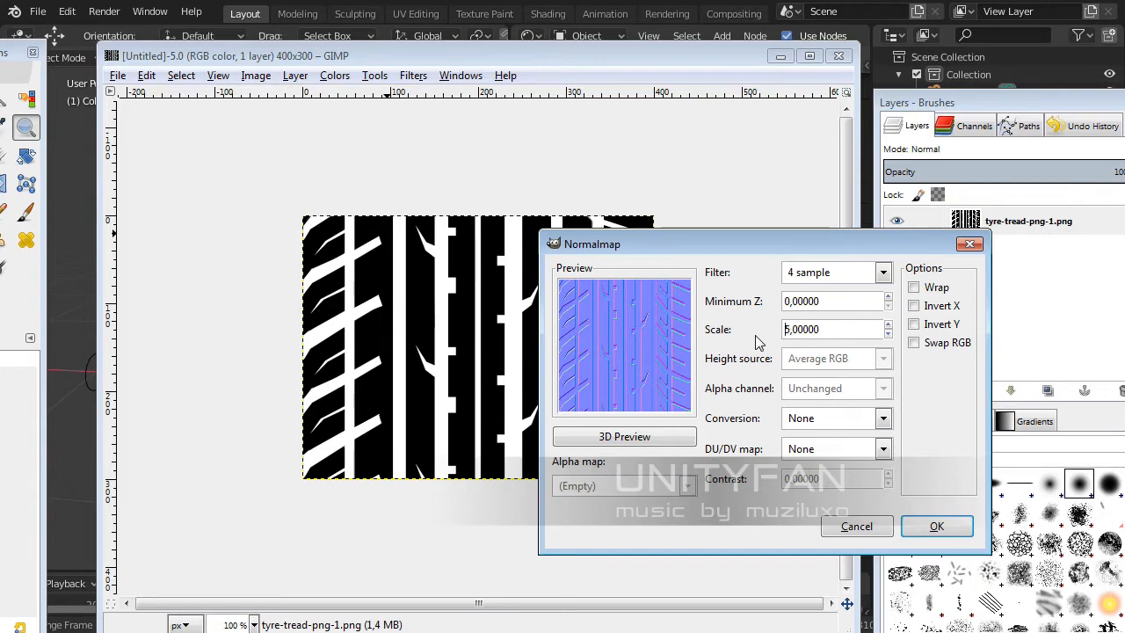
pyautogui.click(931, 524)
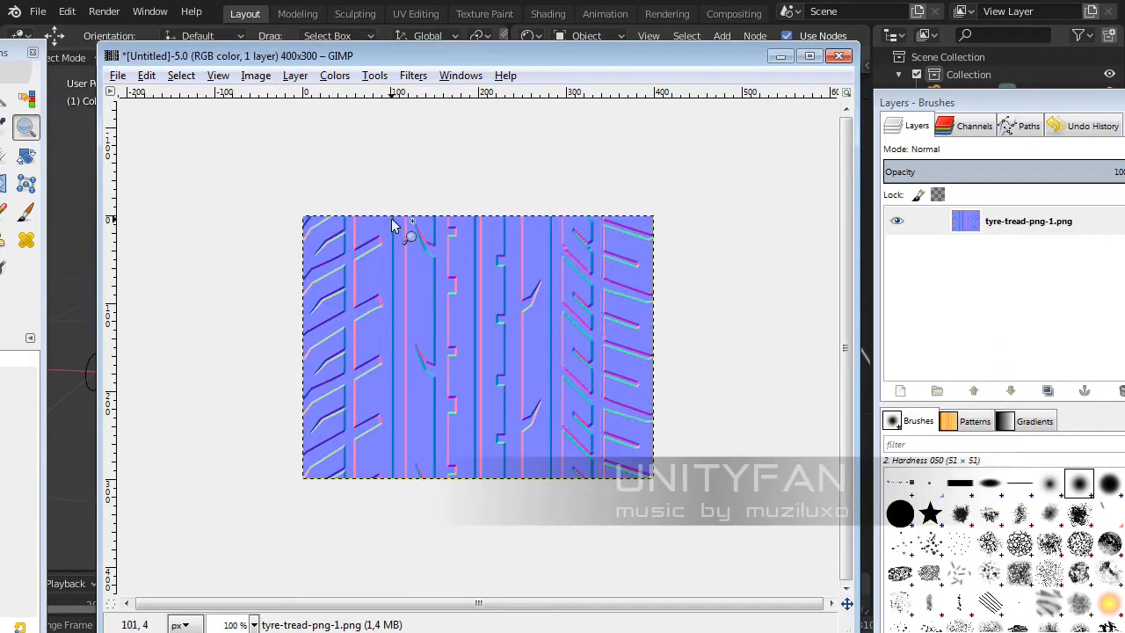
# - Export the stronger normal map over tyre-tread-png-1_nm.png, switch to Blender and reload that file in the tread's image texture node
pyautogui.click(117, 76)
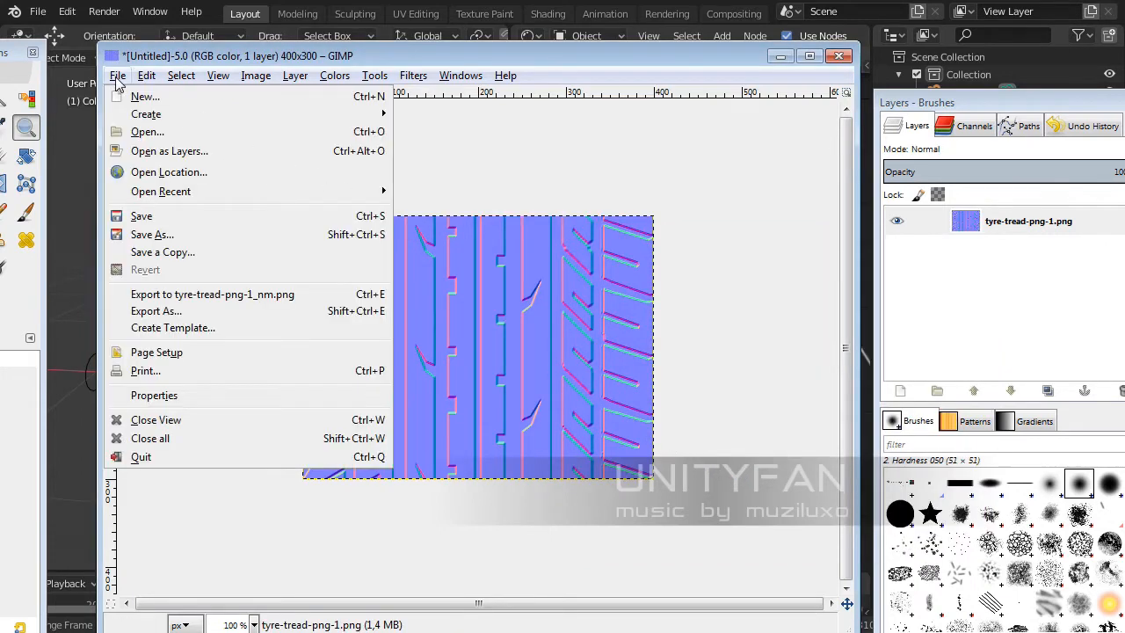
pyautogui.click(175, 295)
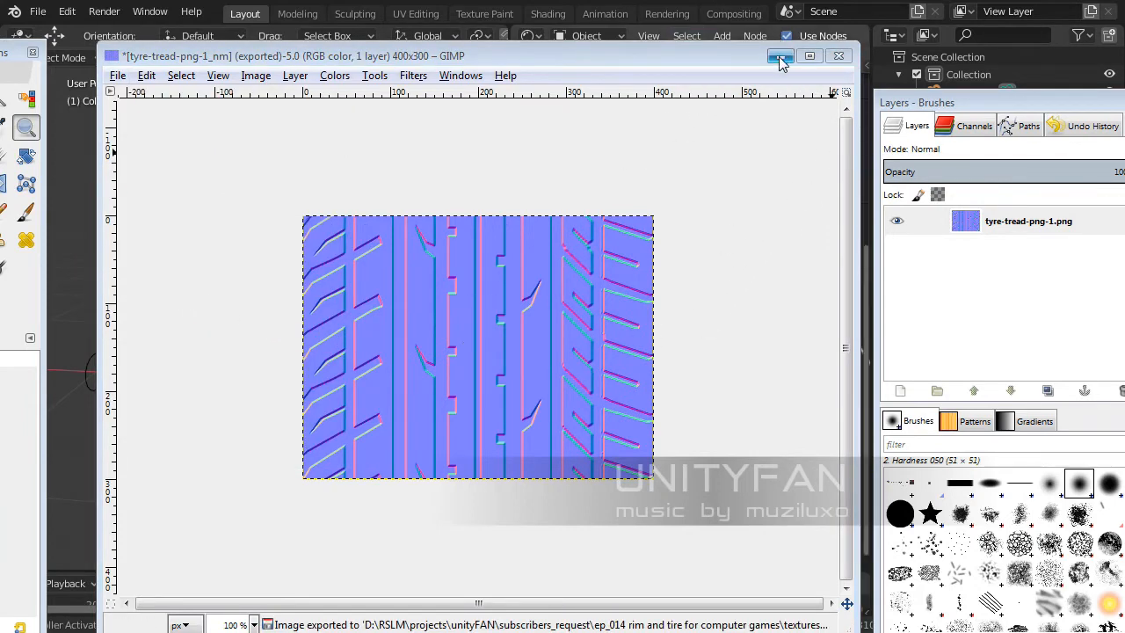
pyautogui.hotkey('alt', 'Tab')
pyautogui.moveTo(385, 311); pyautogui.dragTo(196, 268, button='middle')
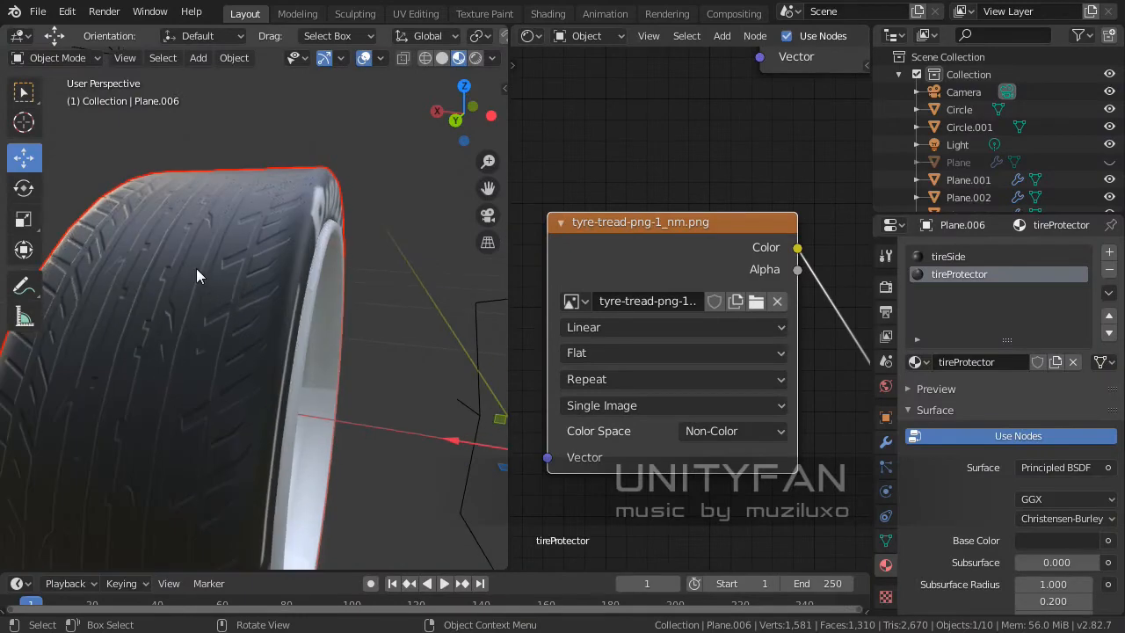
pyautogui.click(755, 301)
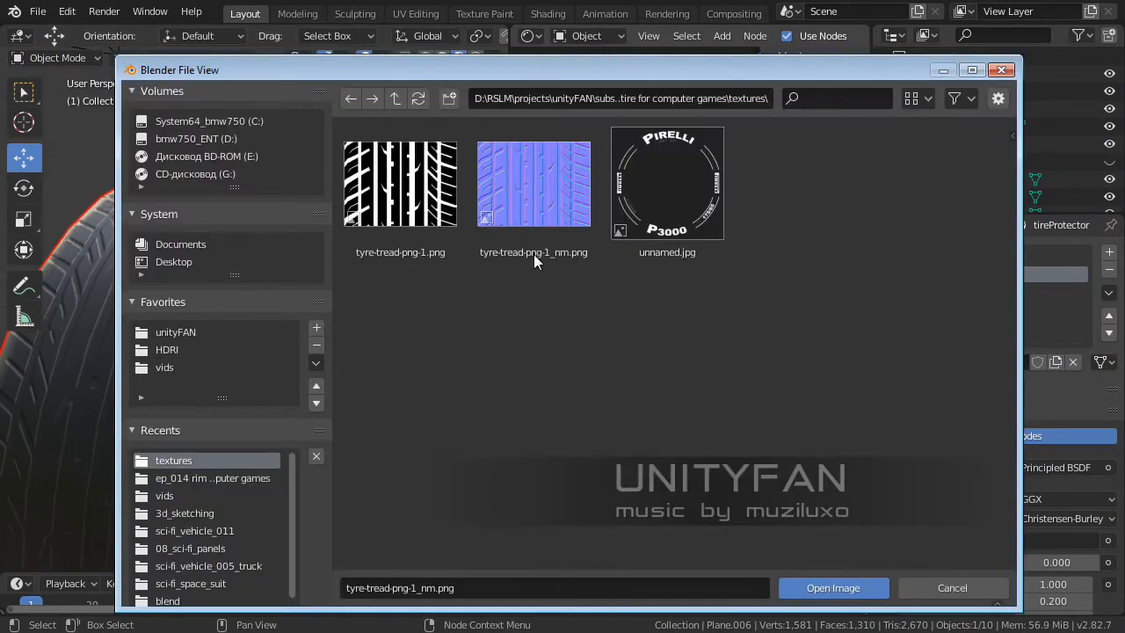
pyautogui.click(833, 587)
pyautogui.moveTo(315, 335); pyautogui.dragTo(236, 345, button='middle')
# - Give the rim spoke object Plane.001 a new material with Metallic set to 1
pyautogui.click(243, 369)
pyautogui.click(259, 370)
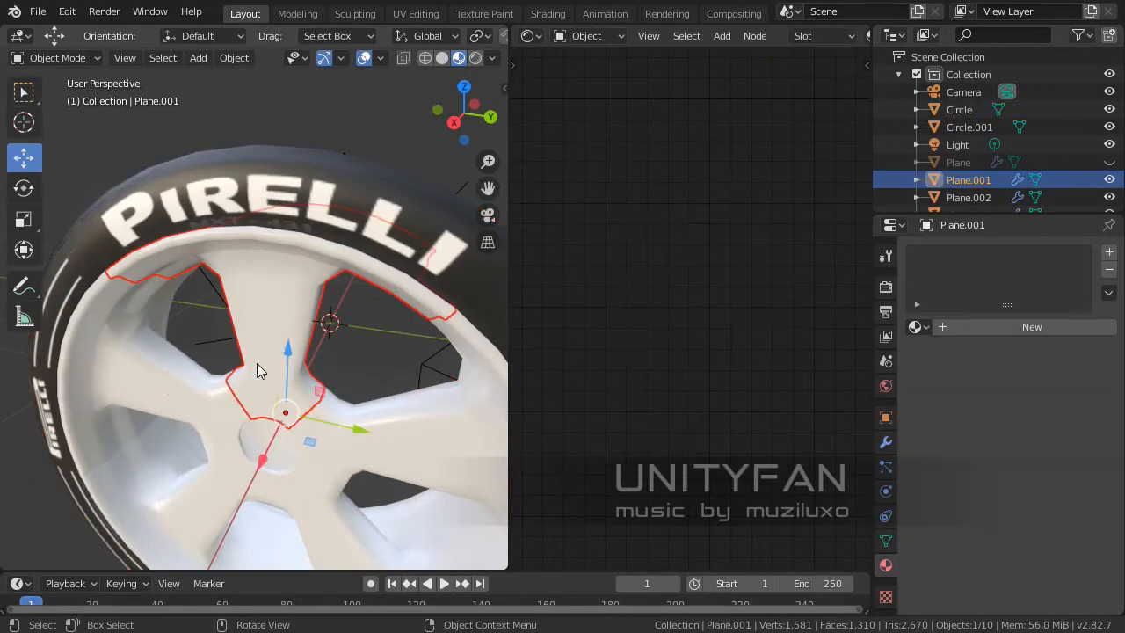
pyautogui.click(1011, 329)
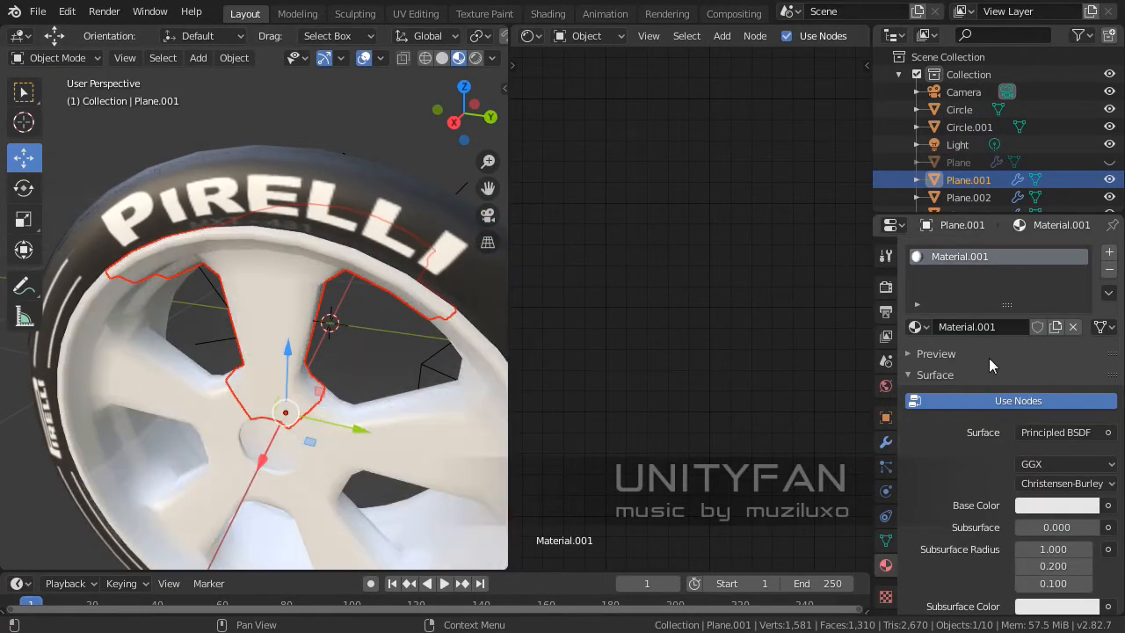
pyautogui.scroll(-4, 1096, 507)
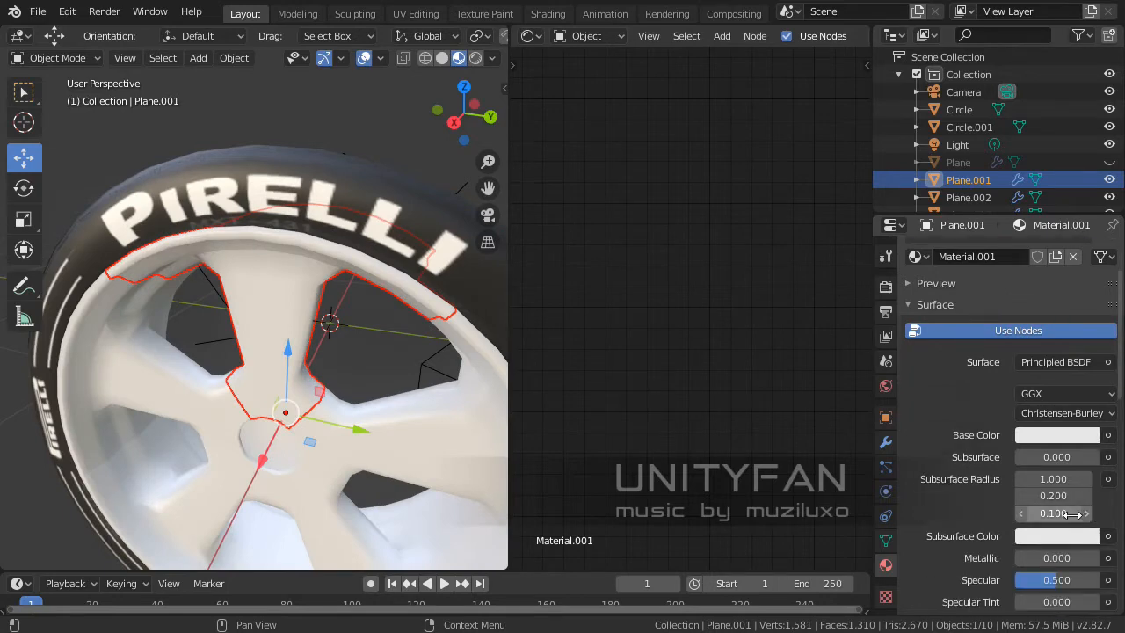
pyautogui.moveTo(1090, 489)
pyautogui.mouseDown()
pyautogui.moveTo(1065, 488)
pyautogui.moveTo(1098, 489)
pyautogui.mouseUp()
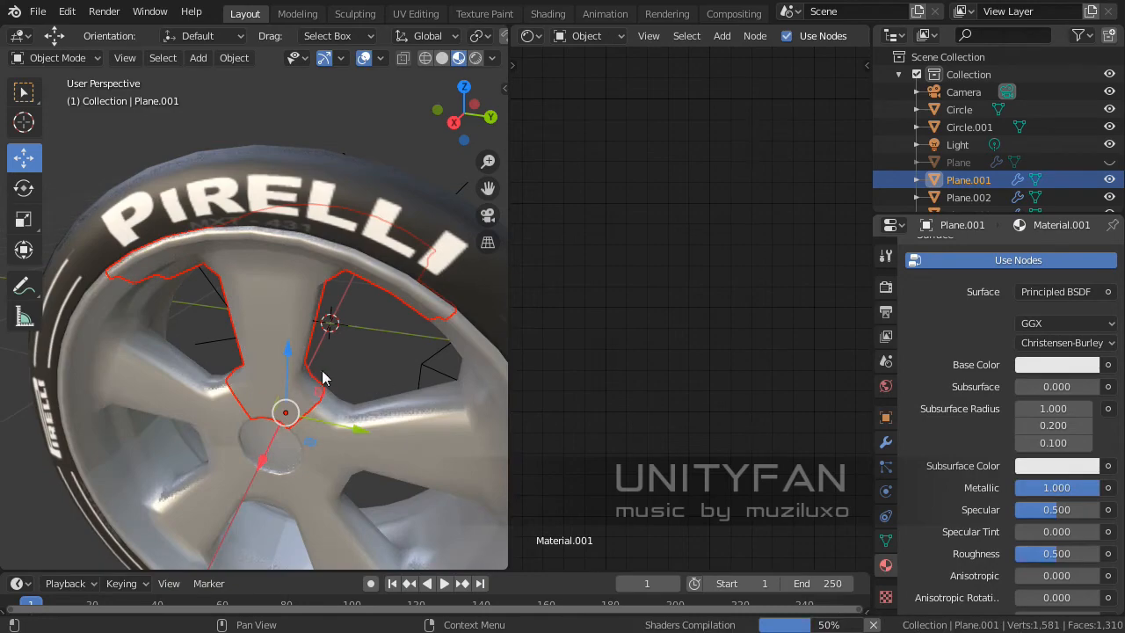
# - Widen the 3D viewport to inspect the metallic rim and the tire from several angles, and select the tire
pyautogui.scroll(1, 352, 369)
pyautogui.moveTo(351, 369); pyautogui.dragTo(457, 317, button='middle')
pyautogui.scroll(-5, 331, 331)
pyautogui.scroll(1, 301, 354)
pyautogui.scroll(1, 310, 430)
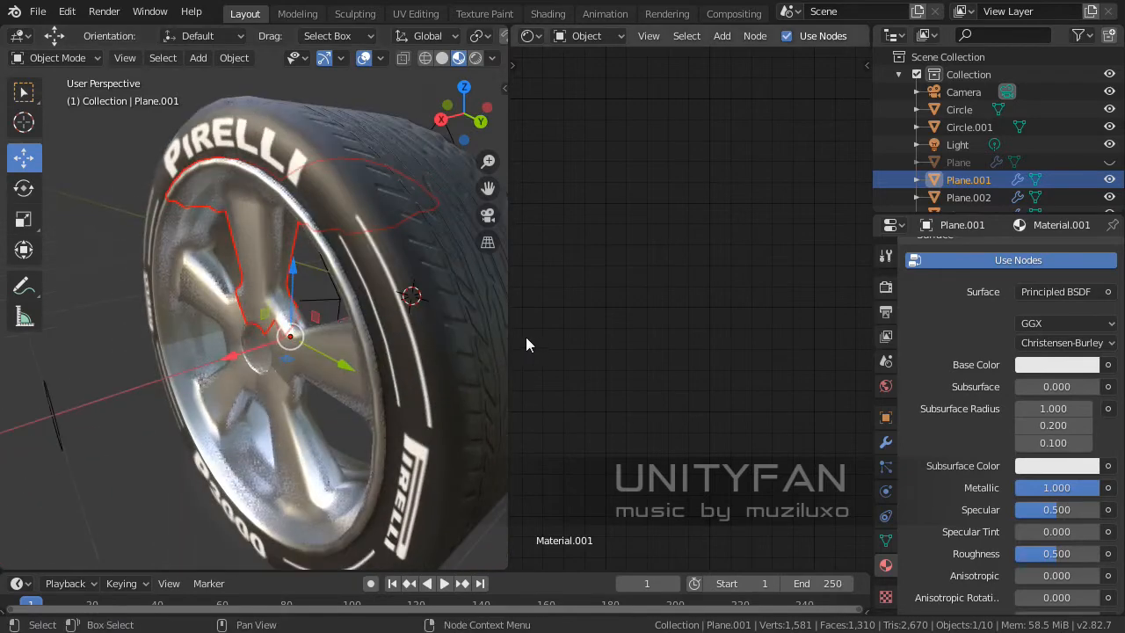
pyautogui.moveTo(508, 334); pyautogui.dragTo(720, 351)
pyautogui.scroll(-3, 485, 372)
pyautogui.keyDown('shift'); pyautogui.moveTo(450, 372); pyautogui.dragTo(468, 294, button='middle'); pyautogui.keyUp('shift')
pyautogui.click(597, 421)
pyautogui.scroll(2, 477, 385)
pyautogui.scroll(2, 434, 352)
pyautogui.scroll(-2, 444, 393)
pyautogui.moveTo(534, 281); pyautogui.dragTo(387, 282, button='middle')
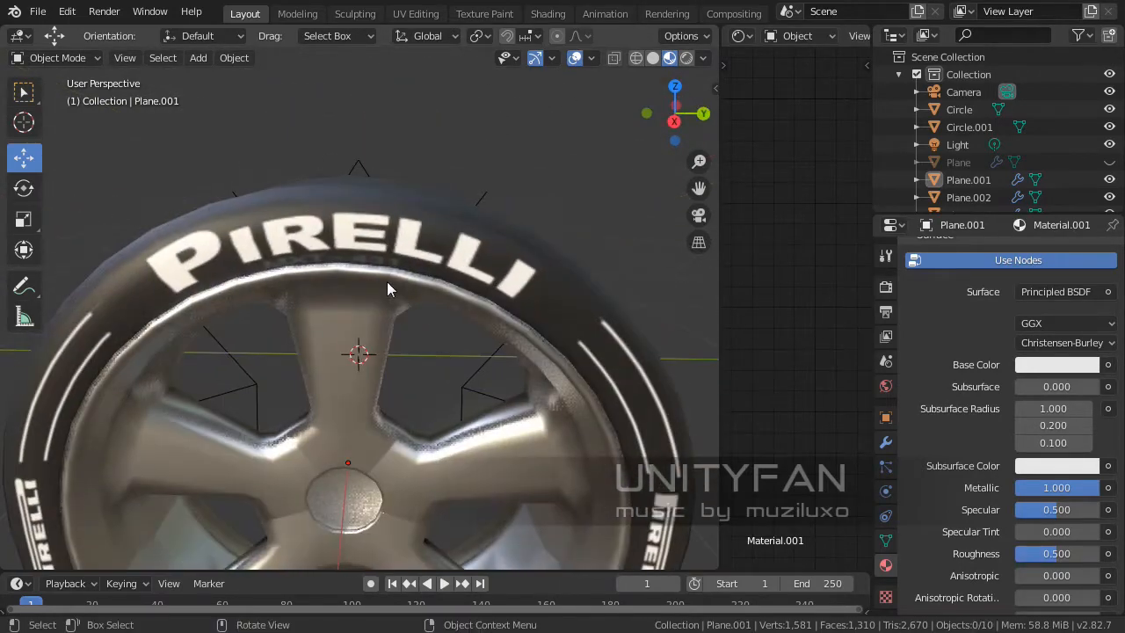
pyautogui.click(358, 222)
pyautogui.moveTo(358, 222); pyautogui.dragTo(435, 378, button='middle')
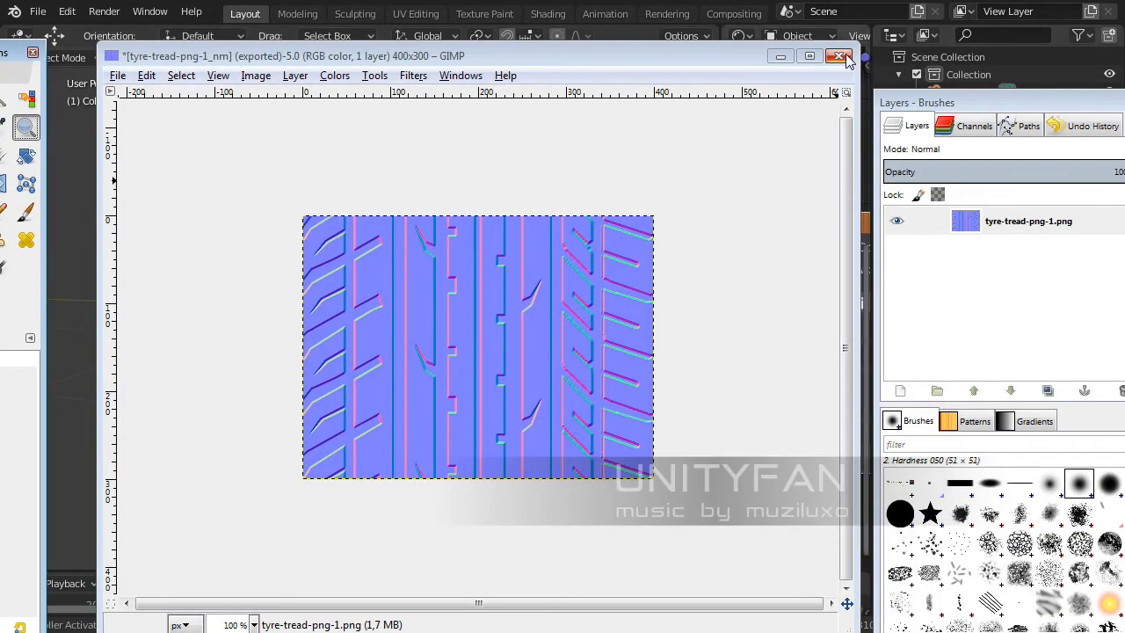
# - Close the tread normal map in GIMP, discarding its changes, and open unnamed.jpg from the textures folder
pyautogui.click(839, 56)
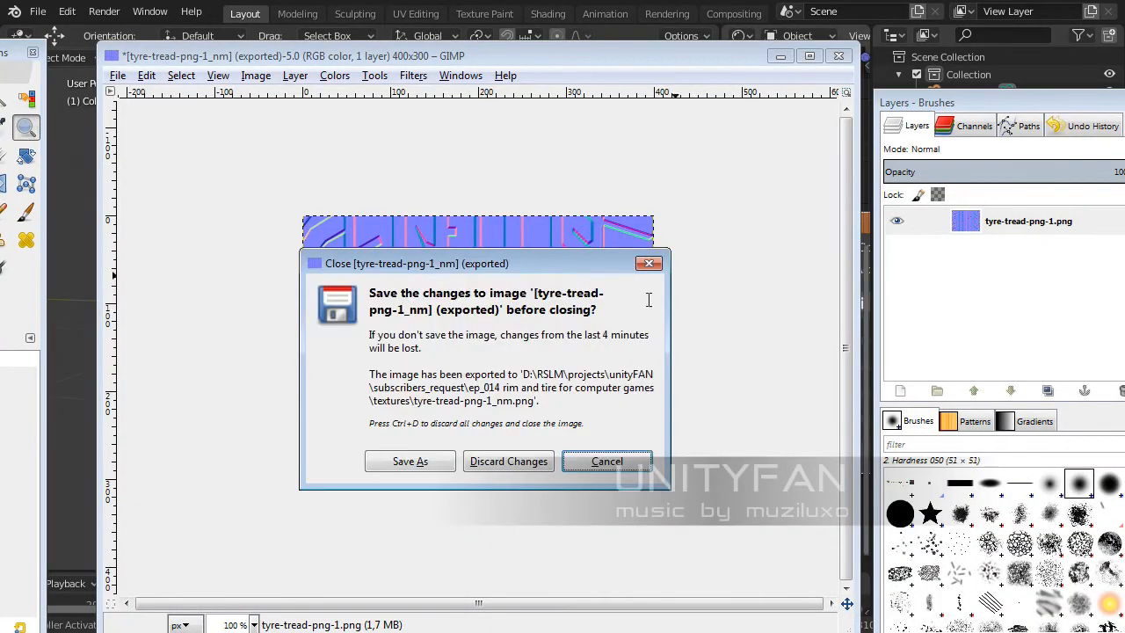
pyautogui.click(510, 461)
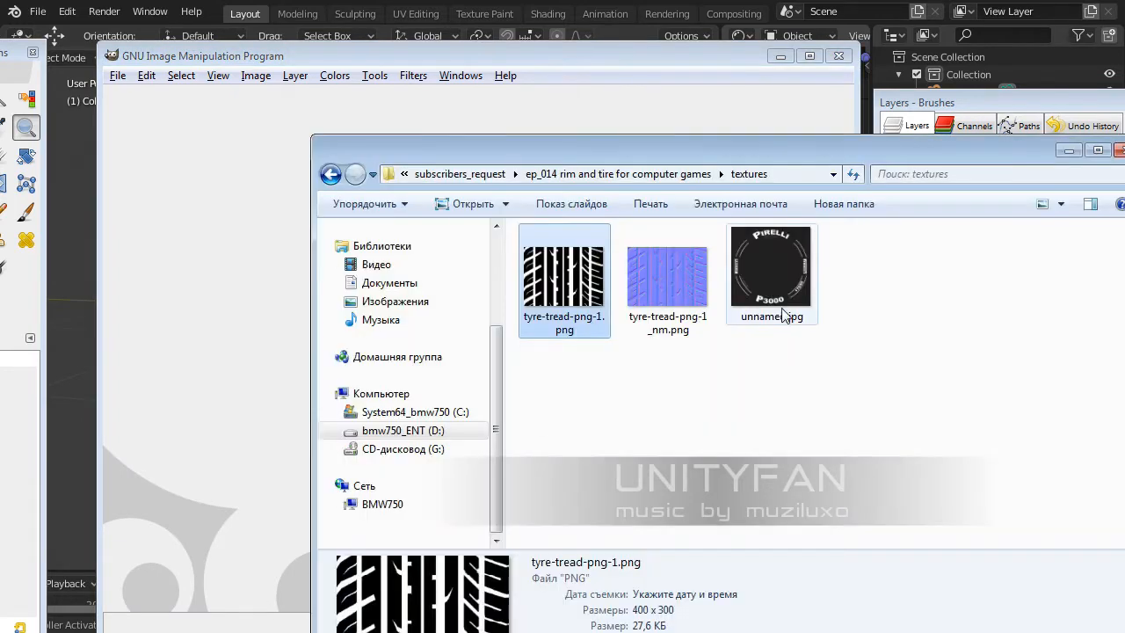
pyautogui.click(772, 268)
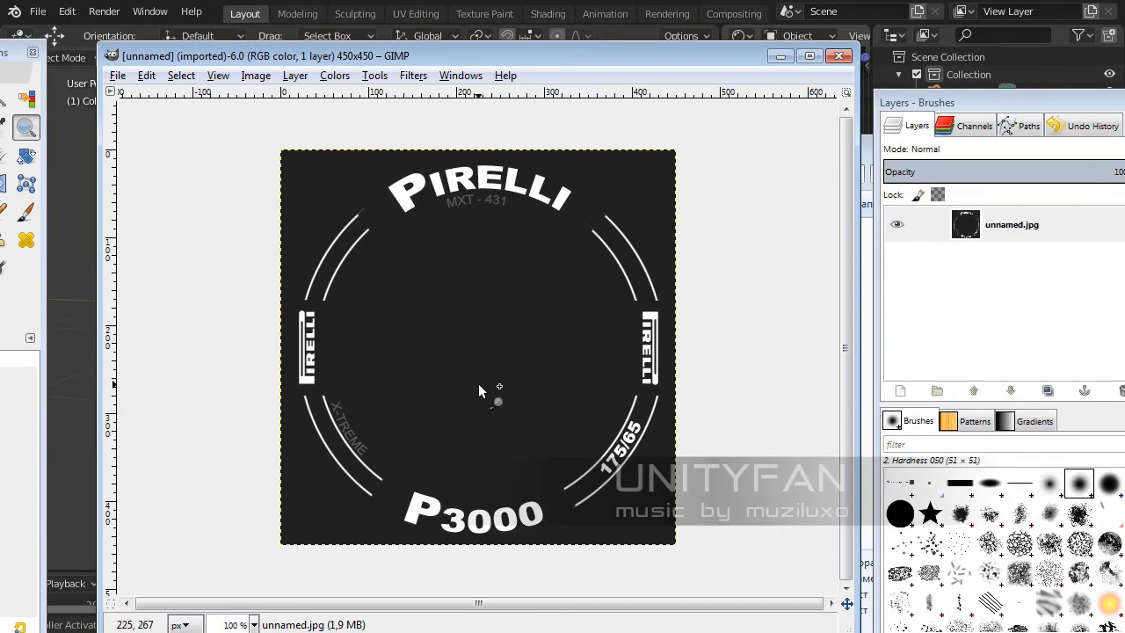
# - Convert the Pirelli sidewall image into a normal map with the Normalmap filter at a scale of 3
pyautogui.click(374, 75)
pyautogui.moveTo(414, 76)
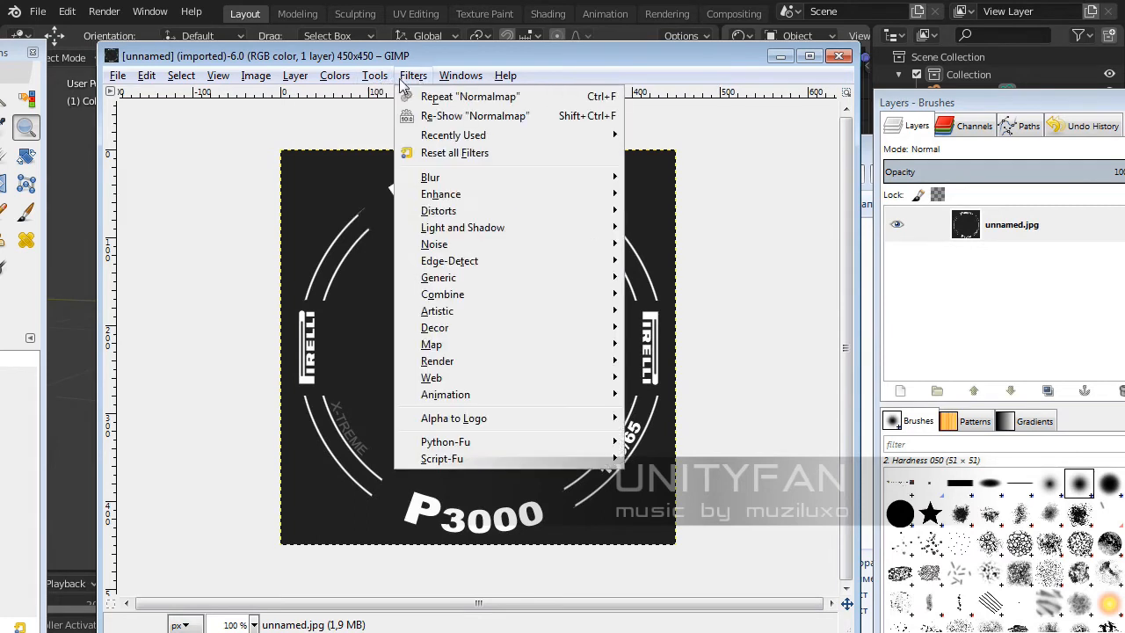
pyautogui.moveTo(437, 347)
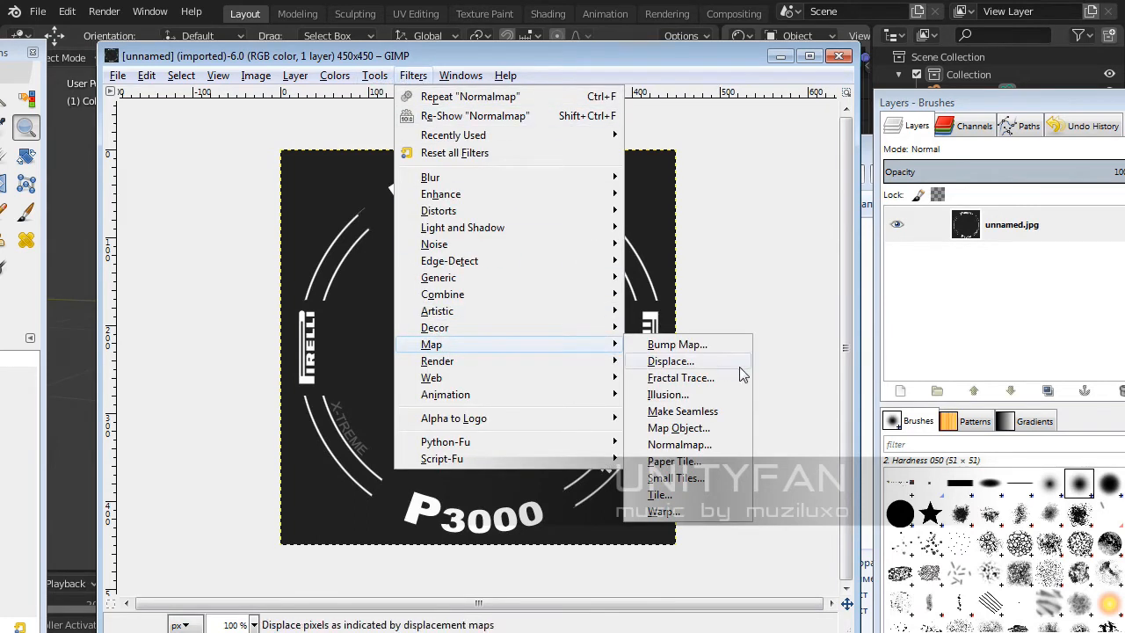
pyautogui.click(698, 444)
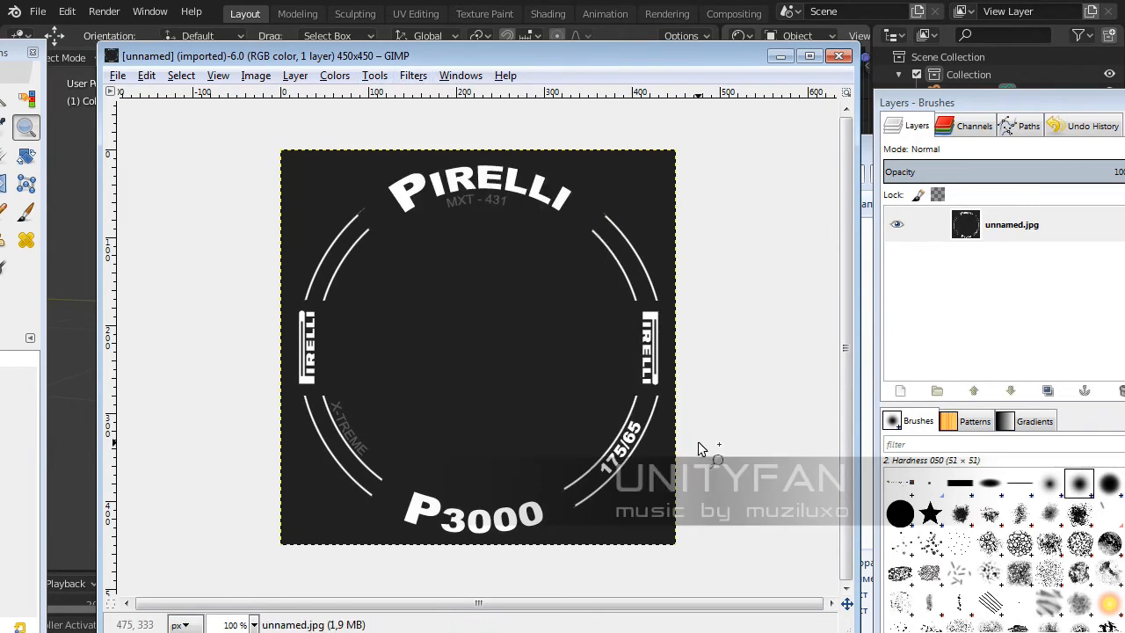
pyautogui.doubleClick(376, 232)
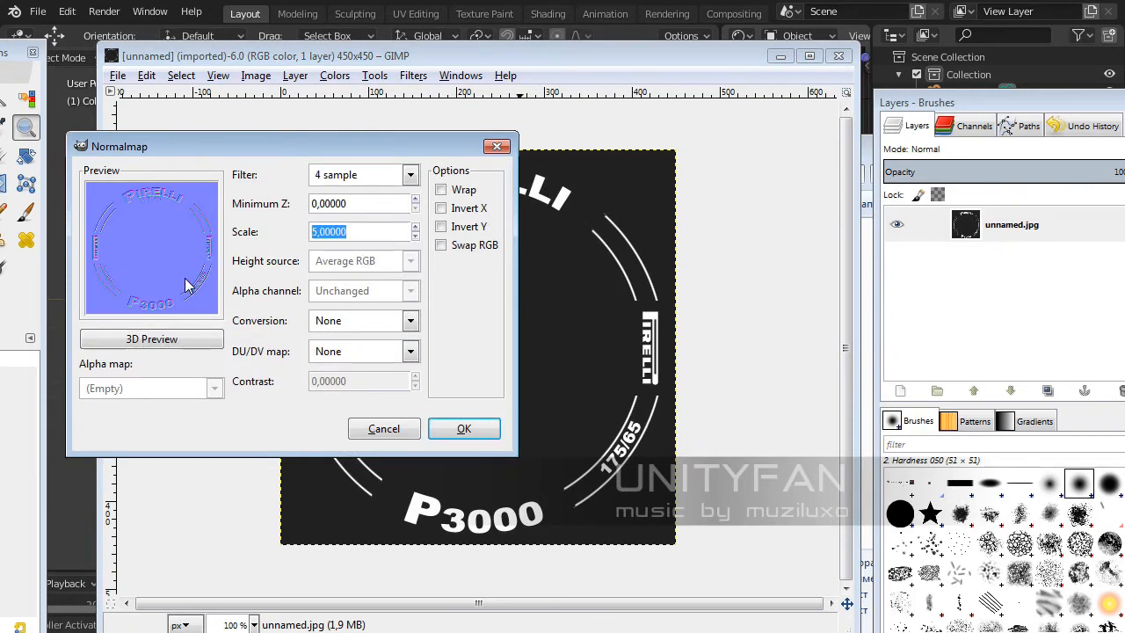
pyautogui.write('3')
pyautogui.click(463, 429)
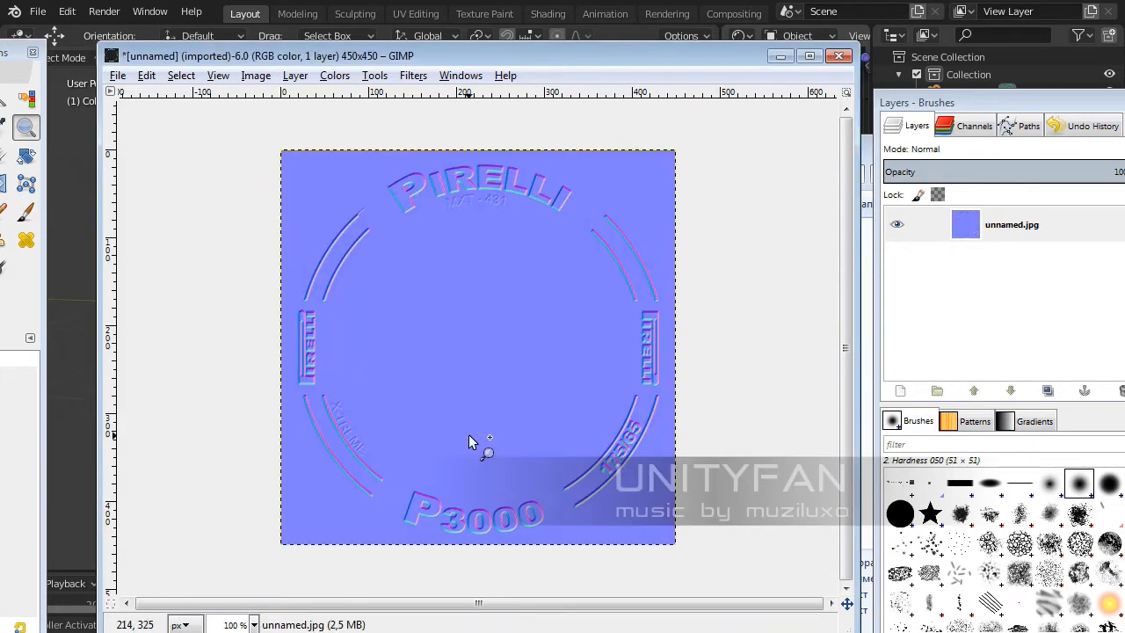
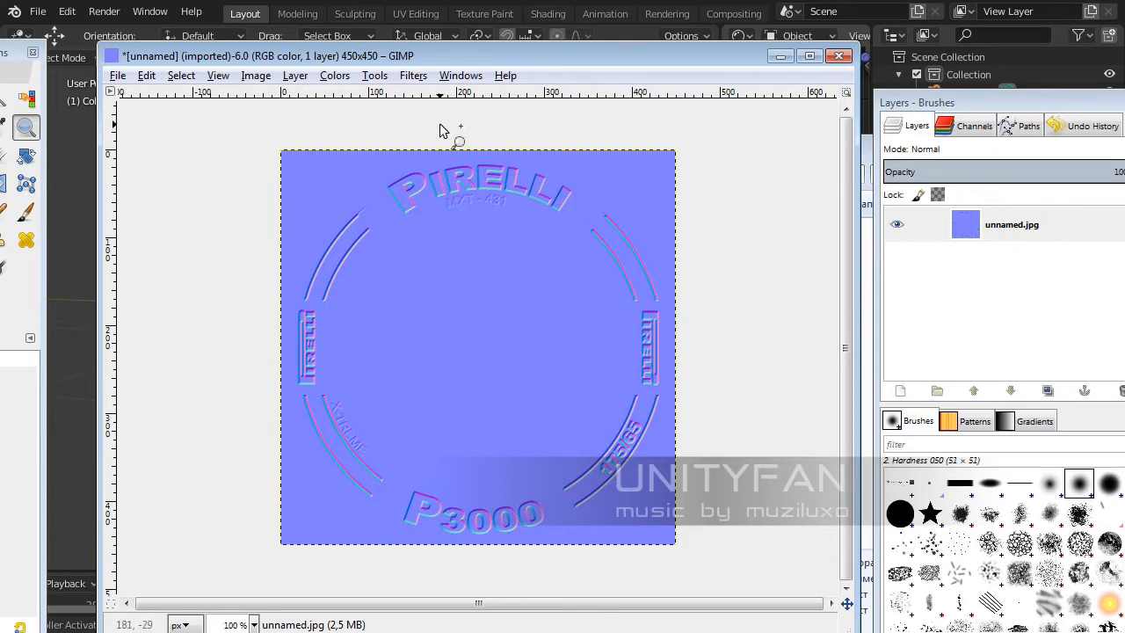
# - Export the sidewall normal map to the textures folder as unnamed_nm.jpg with JPEG quality 100
pyautogui.click(118, 76)
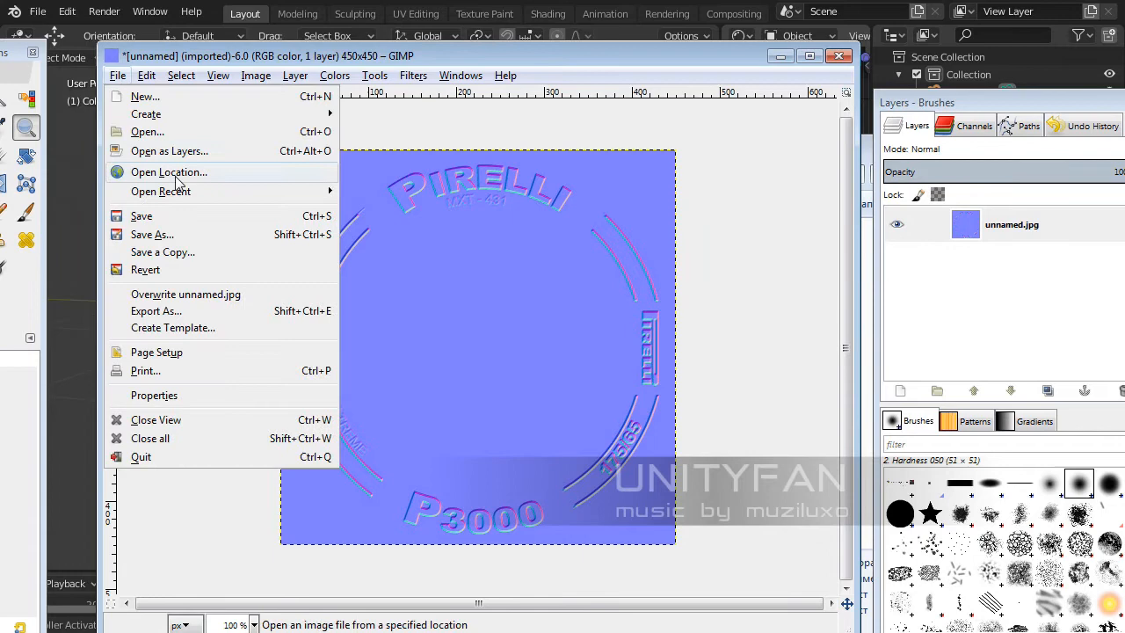
pyautogui.click(167, 314)
pyautogui.click(354, 96)
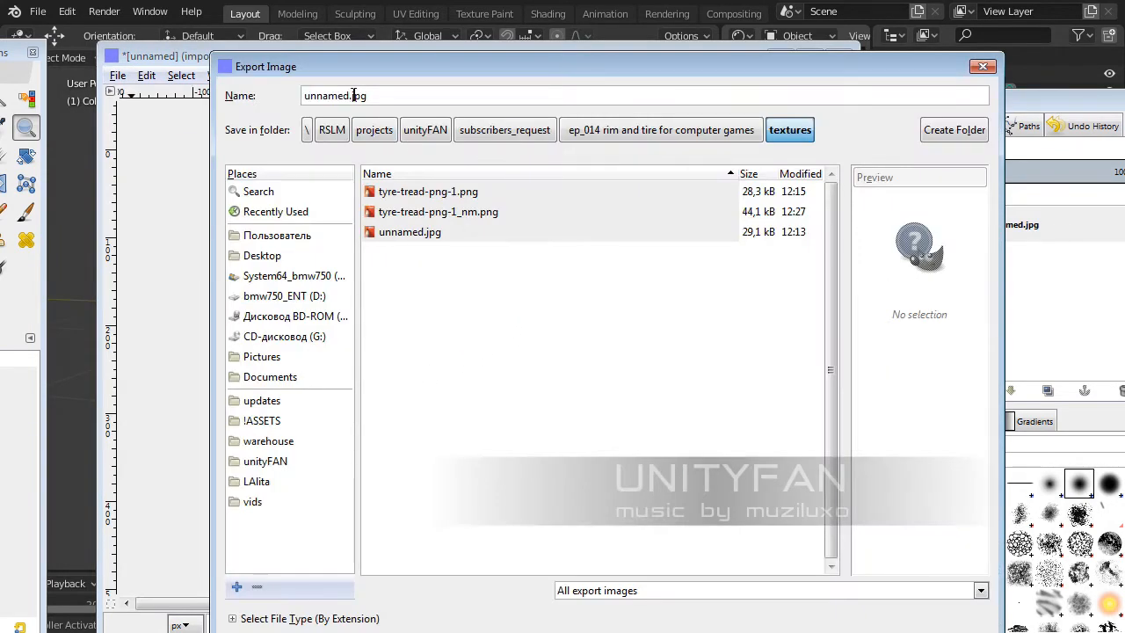
pyautogui.write('_nm')
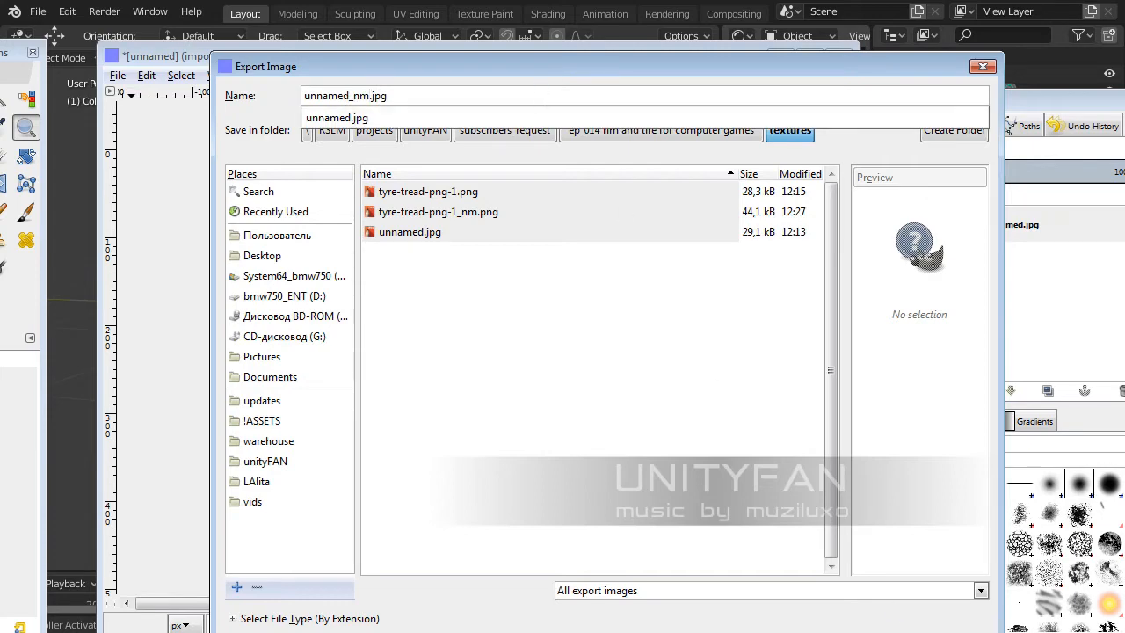
pyautogui.press('Return')
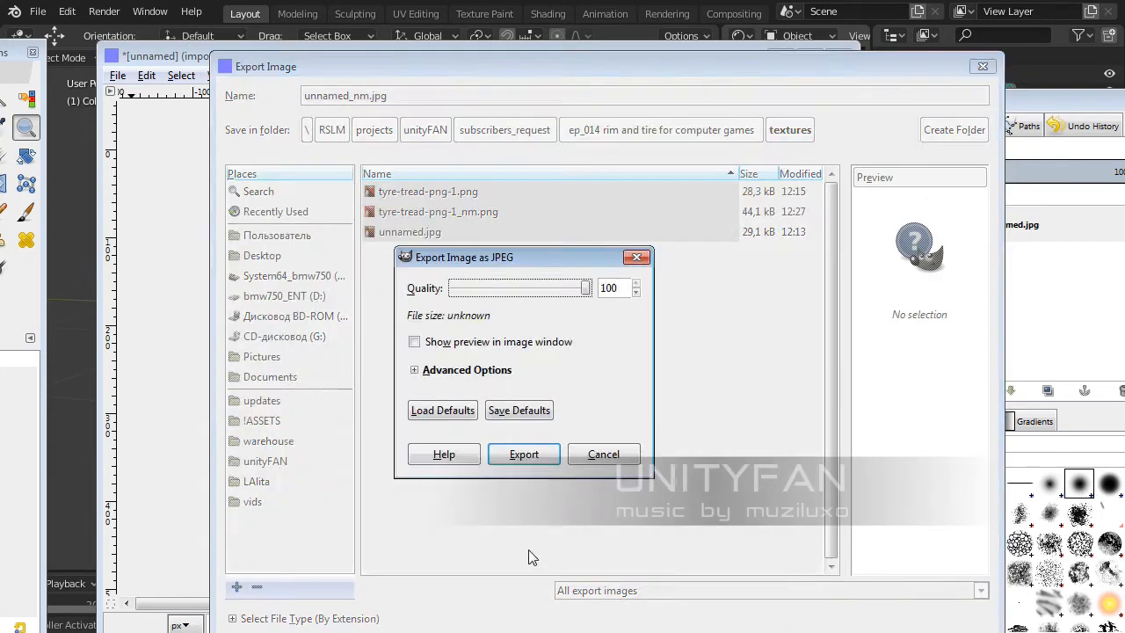
pyautogui.click(499, 461)
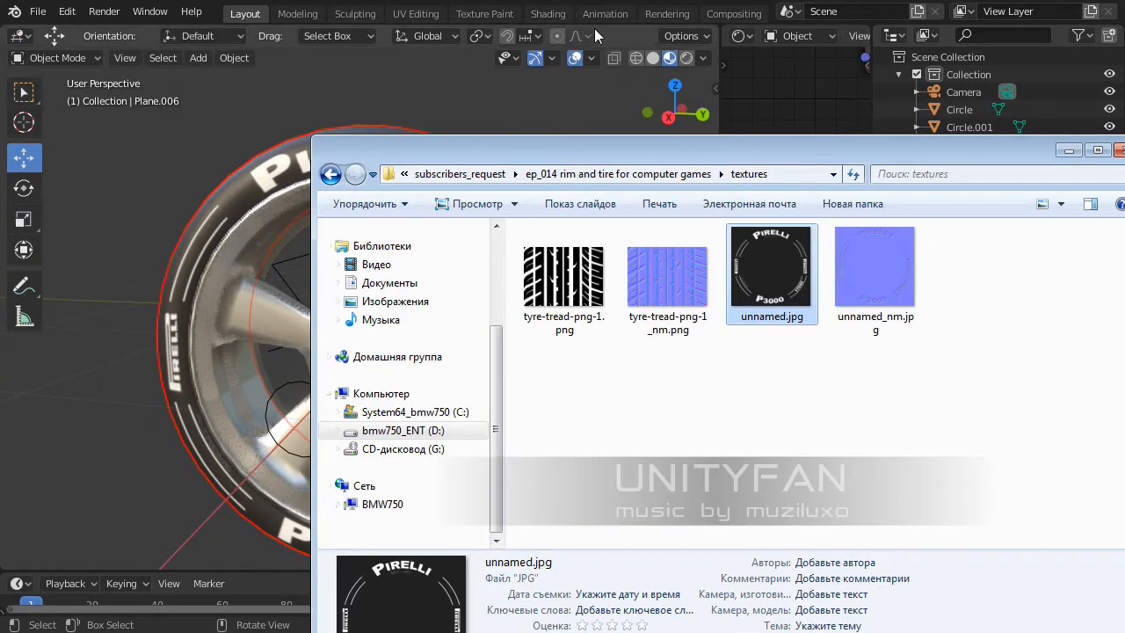
# - Minimize the textures folder window and show the nodes of the tire's tireSide material in a wider node editor
pyautogui.click(1067, 151)
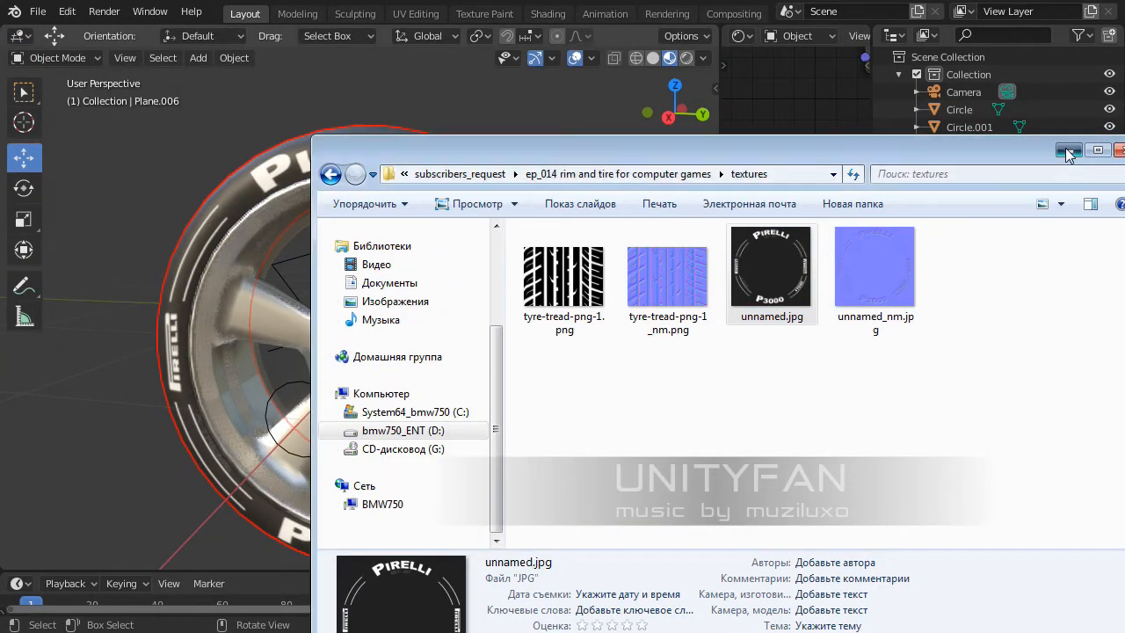
pyautogui.moveTo(352, 351); pyautogui.dragTo(681, 317, button='middle')
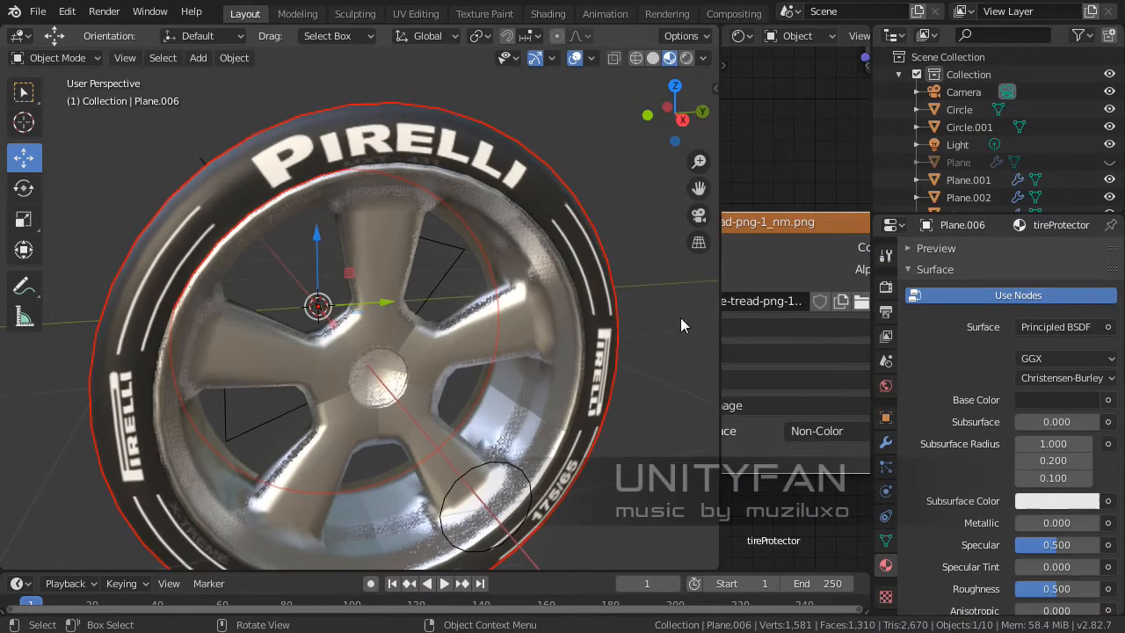
pyautogui.moveTo(720, 297); pyautogui.dragTo(578, 299)
pyautogui.scroll(4, 962, 353)
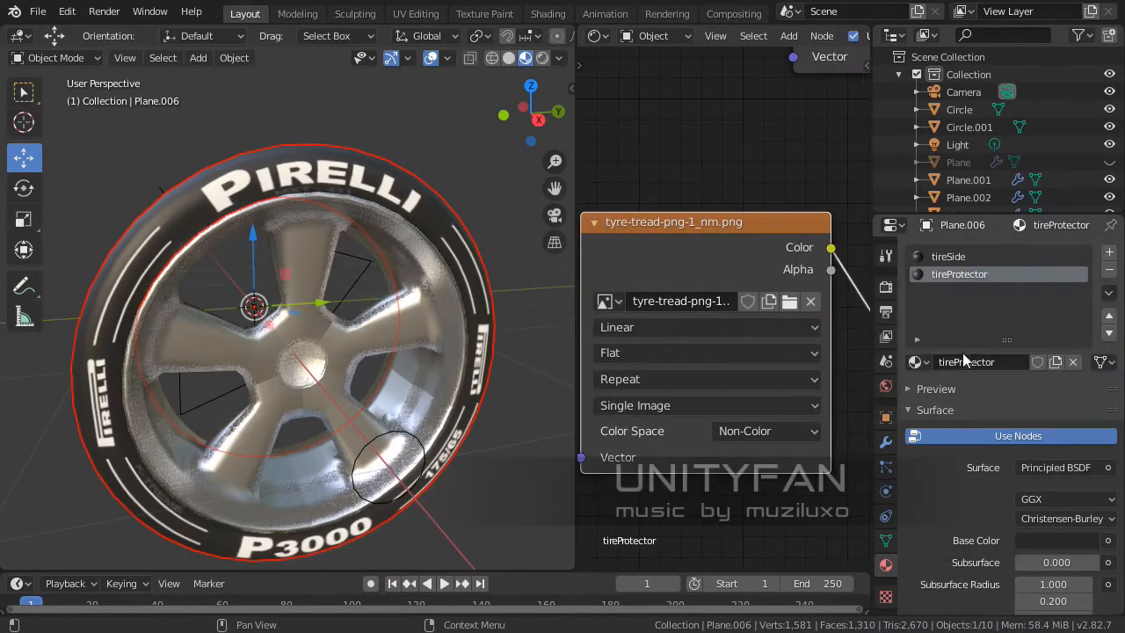
pyautogui.click(954, 257)
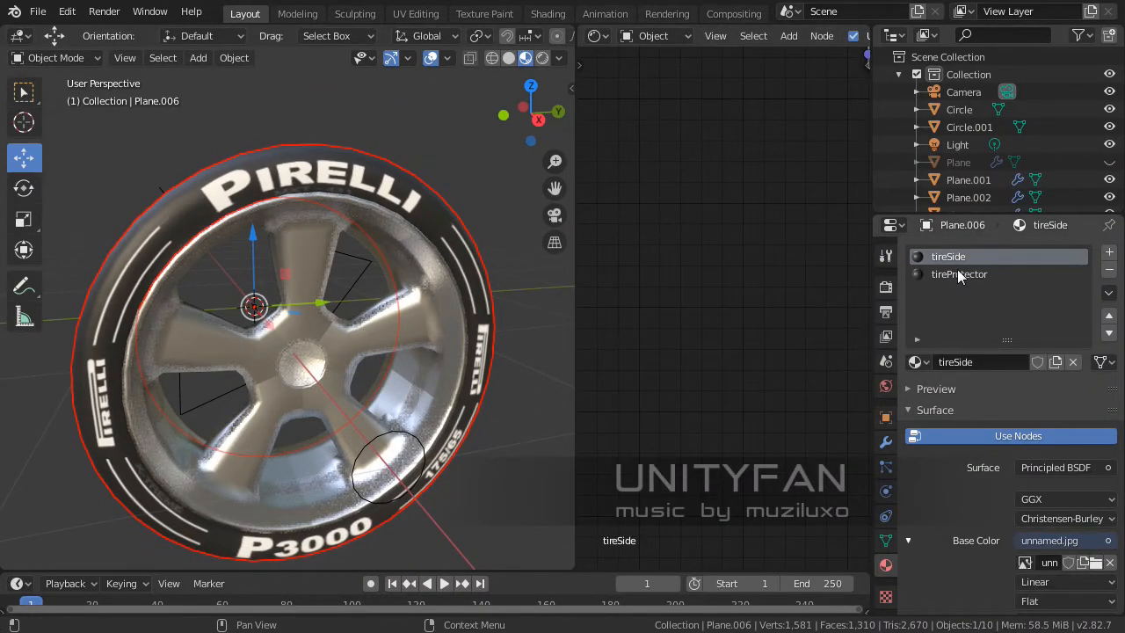
pyautogui.moveTo(519, 269); pyautogui.dragTo(486, 329, button='middle')
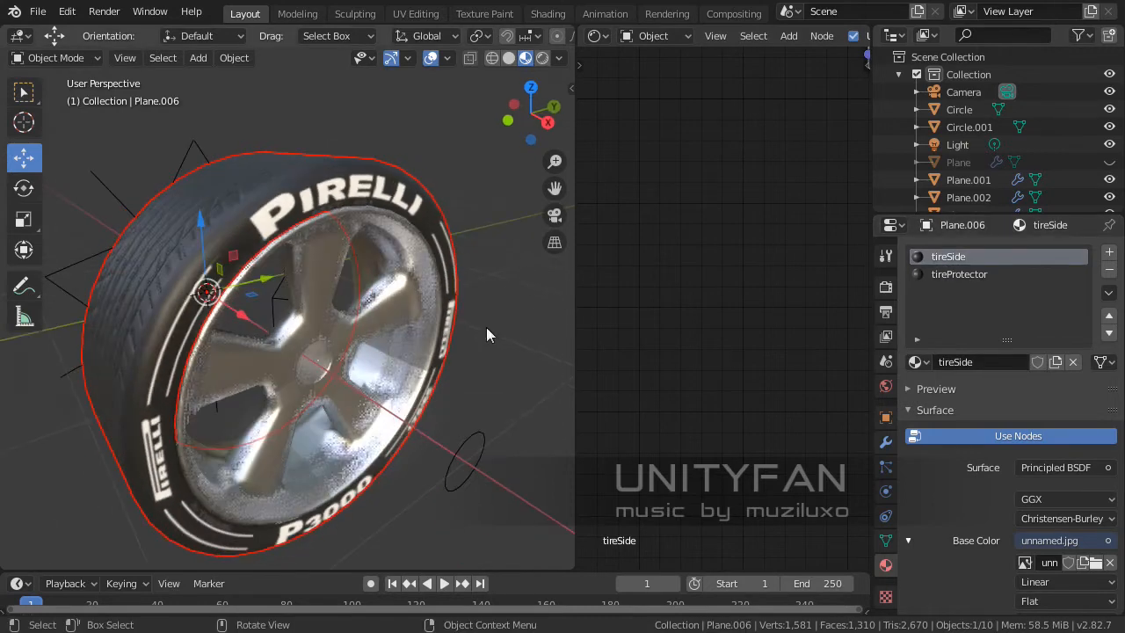
pyautogui.press('Home')
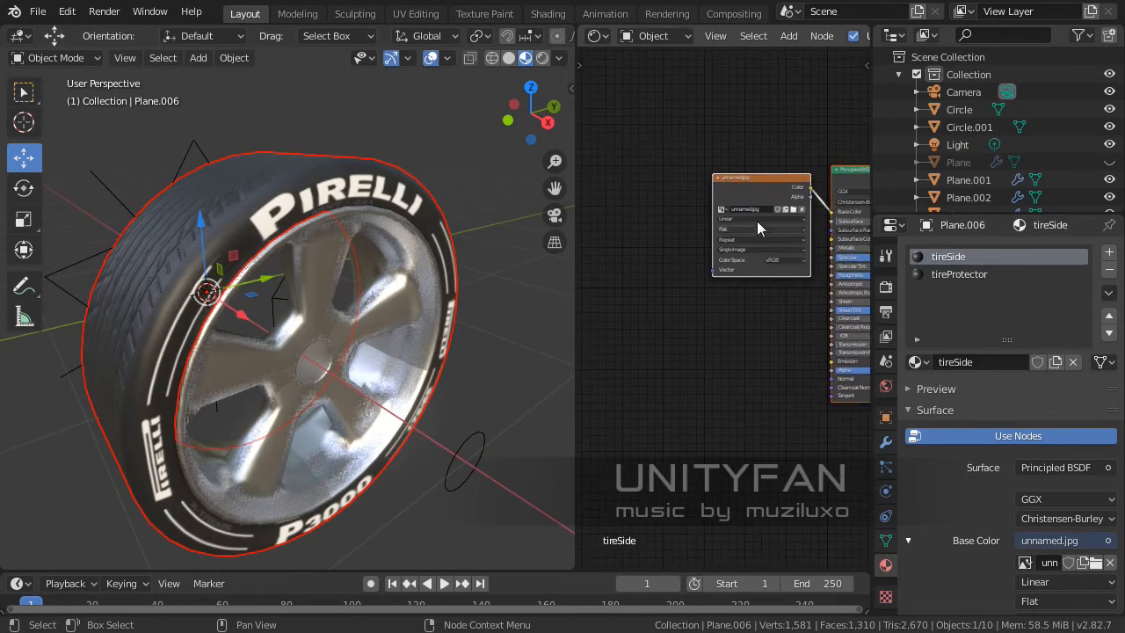
# - Duplicate the unnamed.jpg image texture node below the original and load unnamed_nm.jpg into the copy
pyautogui.hotkey('shift', 'd')
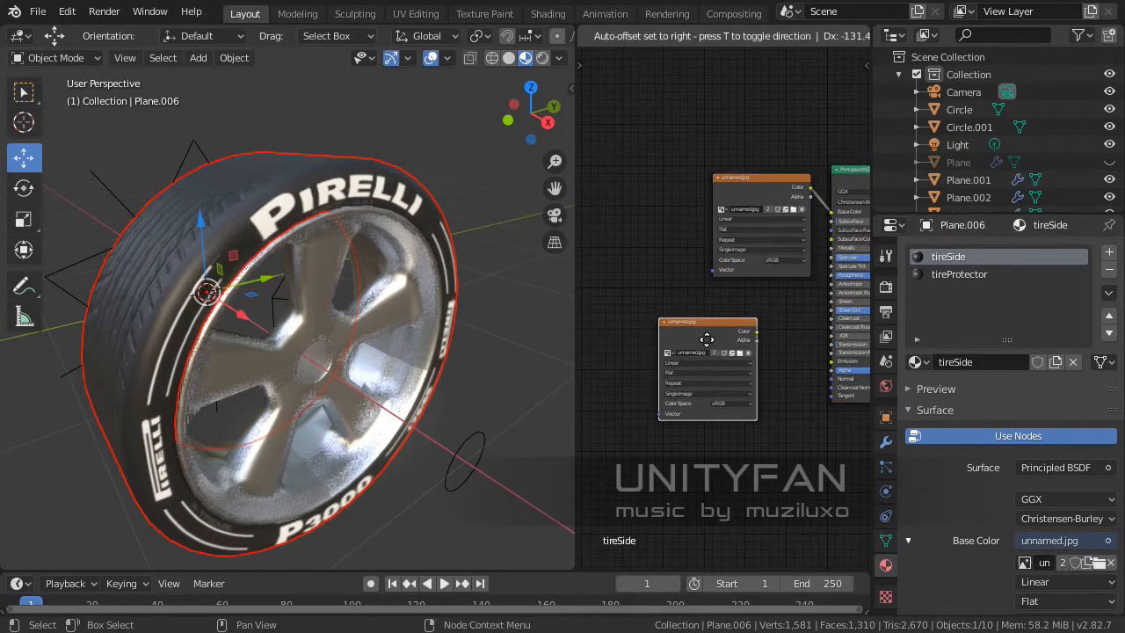
pyautogui.click(706, 340)
pyautogui.scroll(2, 706, 340)
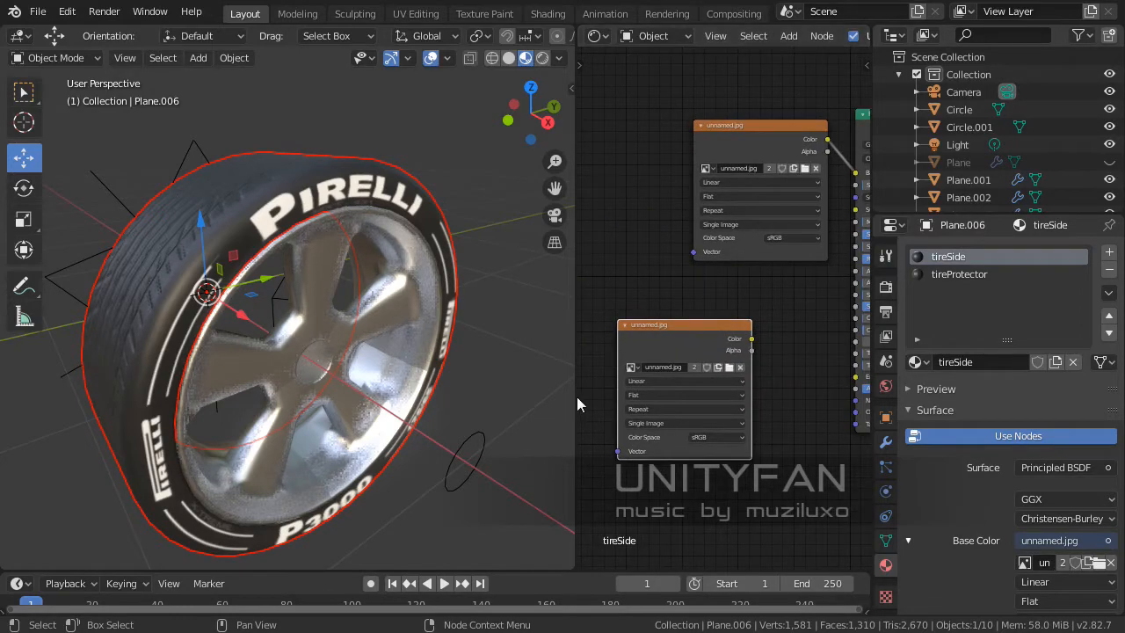
pyautogui.moveTo(576, 396); pyautogui.dragTo(491, 396)
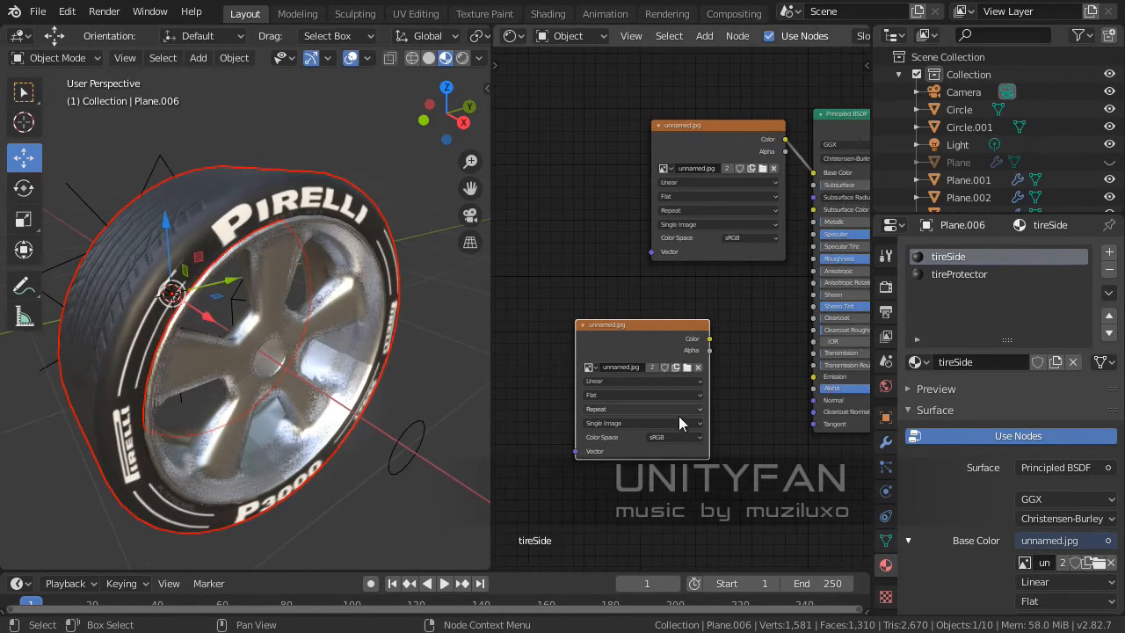
pyautogui.scroll(2, 655, 405)
pyautogui.click(629, 351)
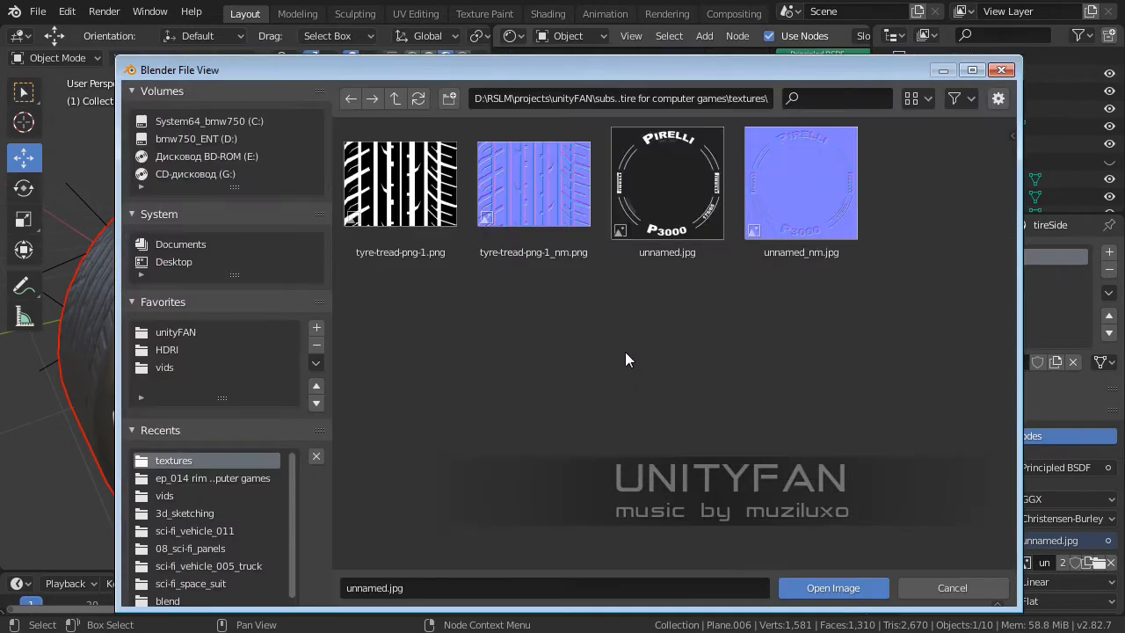
pyautogui.click(798, 198)
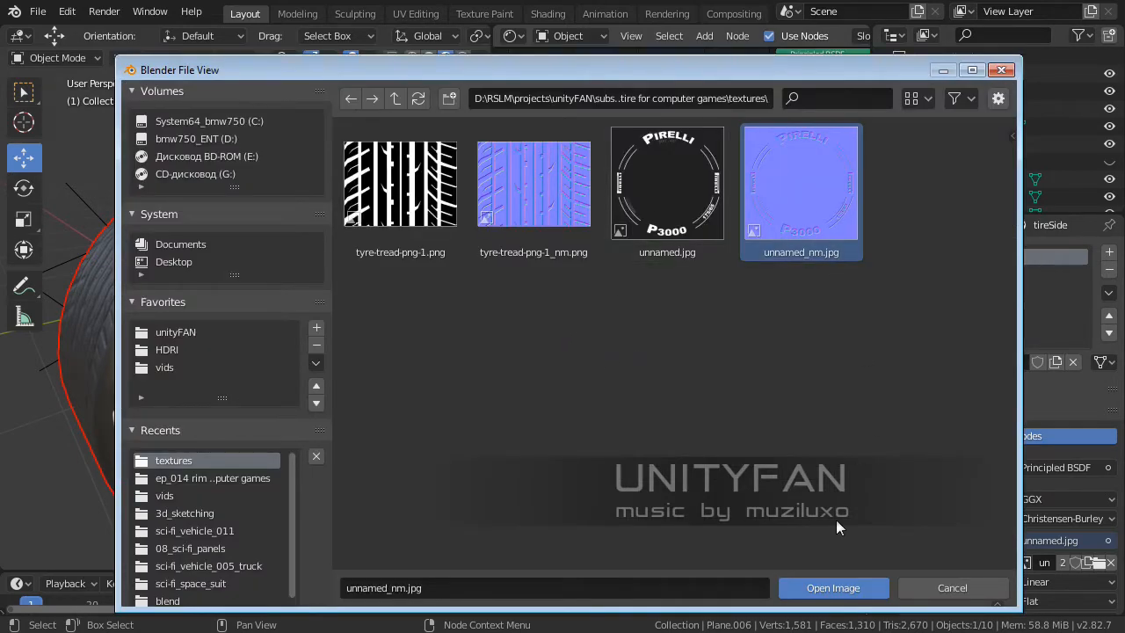
pyautogui.click(824, 586)
pyautogui.scroll(2, 670, 370)
# - Connect the unnamed_nm.jpg node's Color output to the Principled BSDF's Normal input and reposition the texture node
pyautogui.moveTo(670, 370); pyautogui.dragTo(643, 270, button='middle')
pyautogui.moveTo(602, 246); pyautogui.dragTo(634, 405)
pyautogui.moveTo(658, 412); pyautogui.dragTo(601, 400, button='middle')
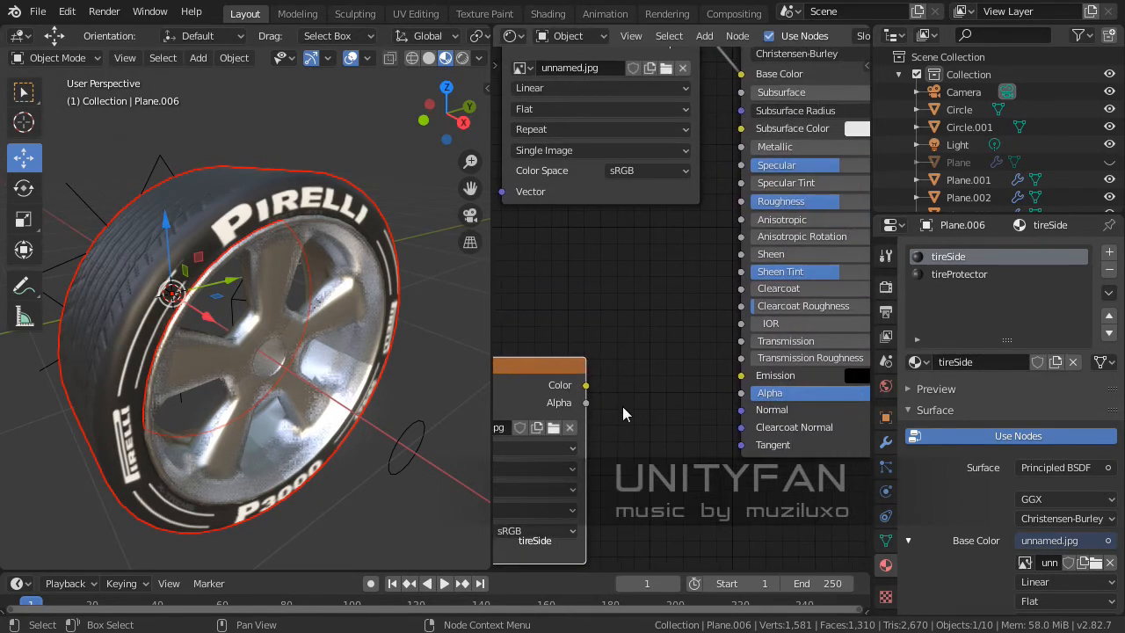
pyautogui.moveTo(587, 385); pyautogui.dragTo(661, 397)
pyautogui.moveTo(742, 419); pyautogui.dragTo(742, 411)
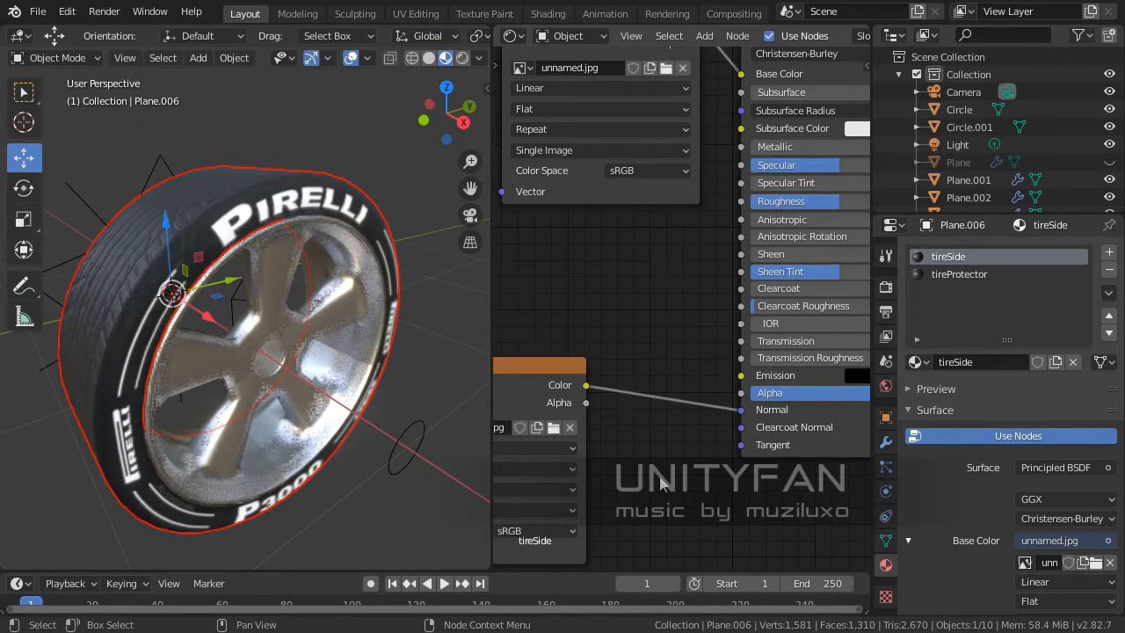
pyautogui.moveTo(652, 474); pyautogui.dragTo(809, 483, button='middle')
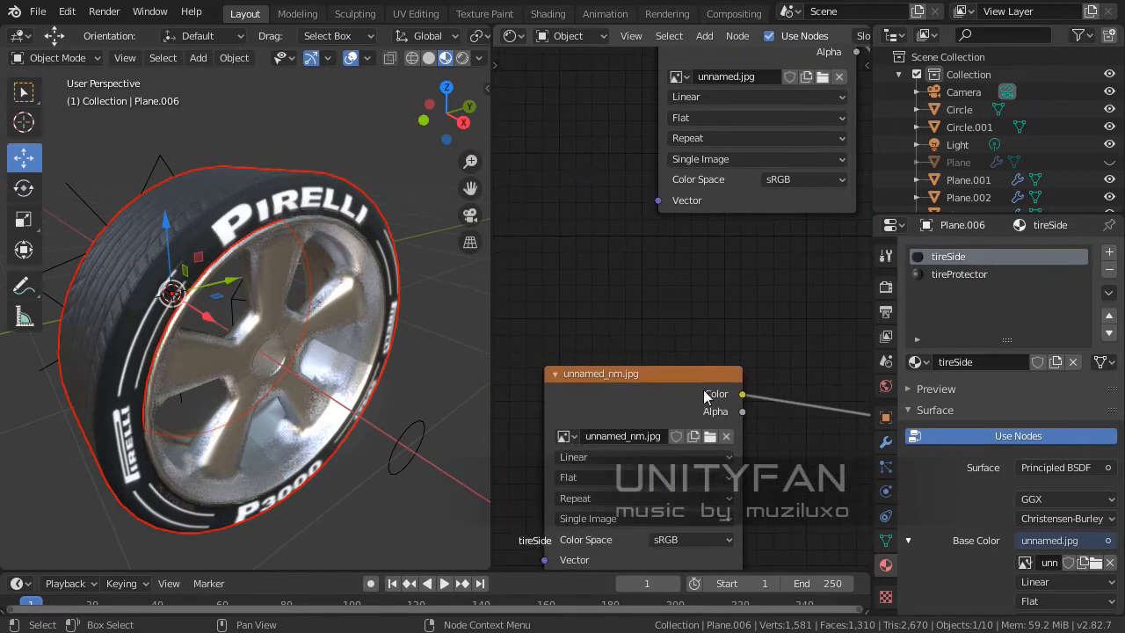
pyautogui.moveTo(688, 377); pyautogui.dragTo(567, 391)
# - Disconnect the unnamed.jpg texture from the Principled BSDF's Base Color in the tireSide material
pyautogui.moveTo(568, 391); pyautogui.dragTo(793, 255, button='middle')
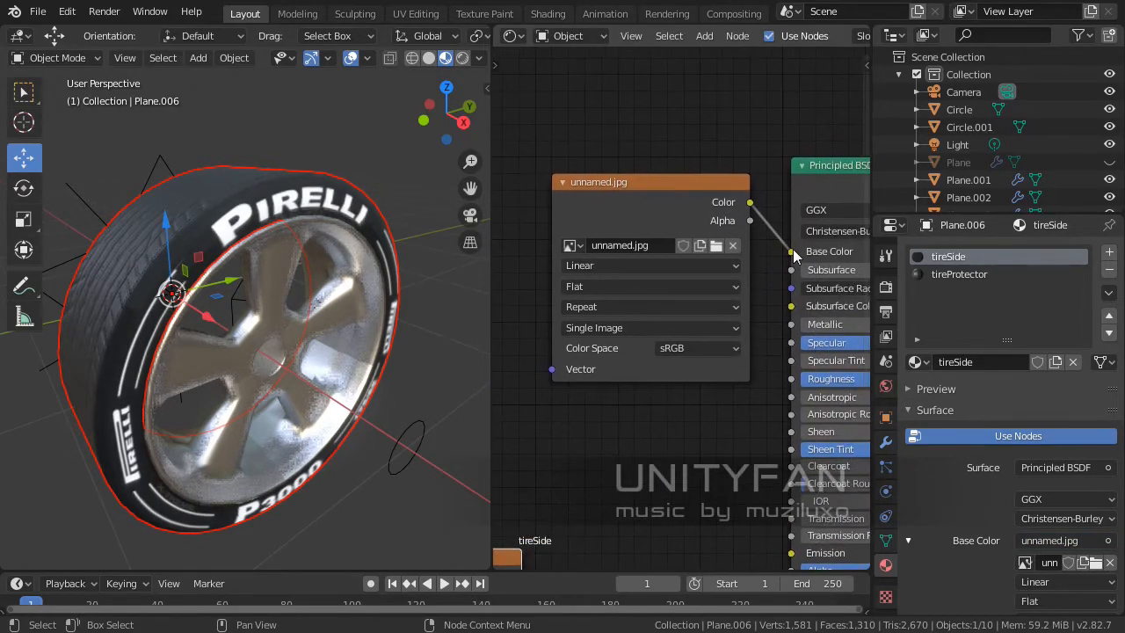
pyautogui.moveTo(766, 151); pyautogui.dragTo(603, 143)
pyautogui.moveTo(537, 496); pyautogui.dragTo(741, 256, button='middle')
pyautogui.scroll(-1, 630, 401)
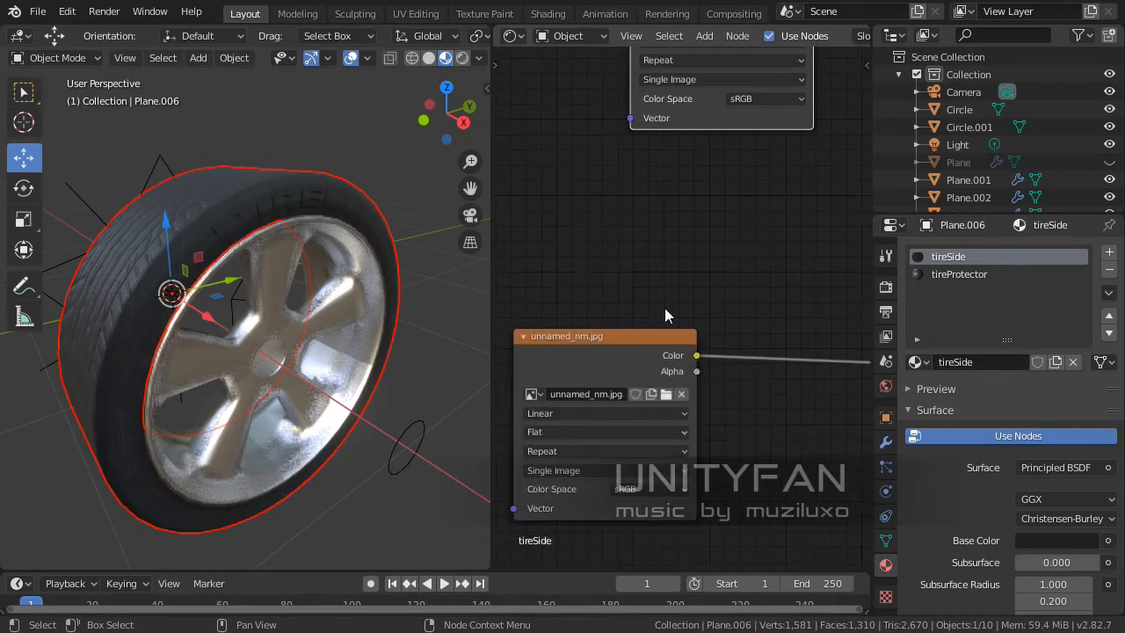
# - Insert a Normal Map node between the unnamed_nm.jpg texture and the Principled BSDF's Normal input
pyautogui.moveTo(626, 339); pyautogui.dragTo(598, 308)
pyautogui.hotkey('shift', 'a')
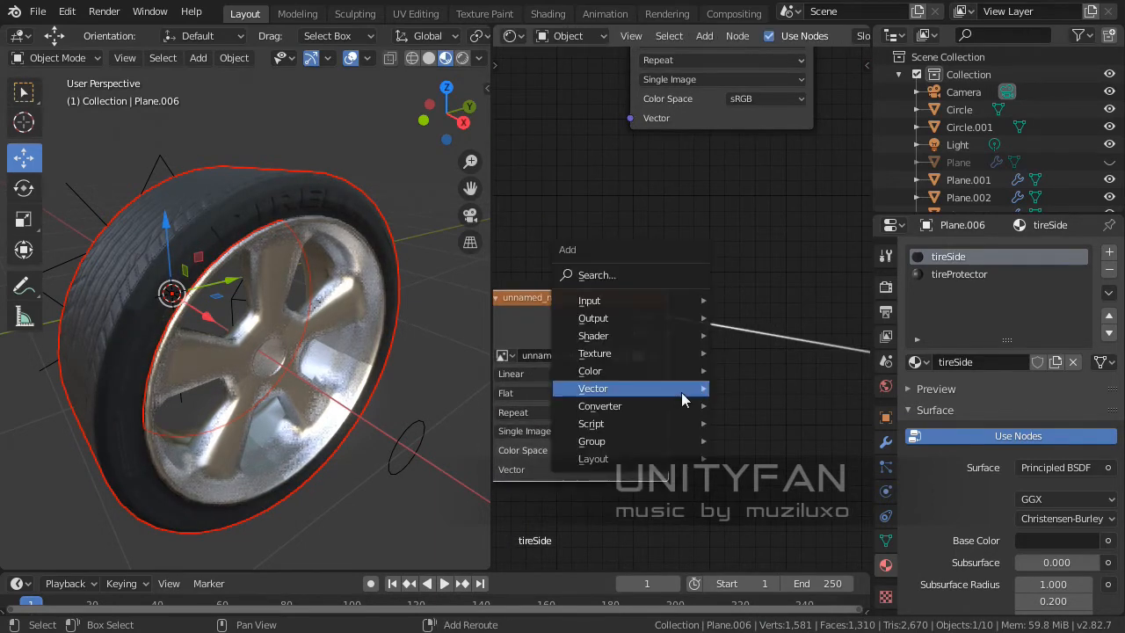
pyautogui.moveTo(675, 387)
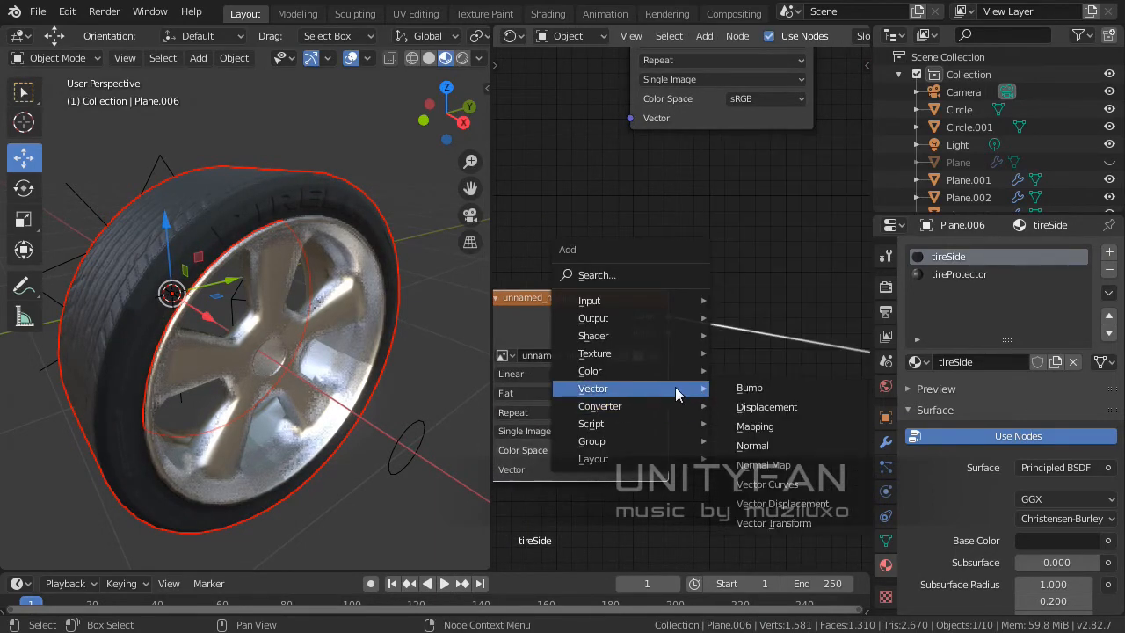
pyautogui.click(763, 465)
pyautogui.click(788, 451)
pyautogui.moveTo(787, 451); pyautogui.dragTo(714, 451, button='middle')
pyautogui.moveTo(682, 411)
pyautogui.mouseDown()
pyautogui.moveTo(680, 393)
pyautogui.moveTo(729, 351)
pyautogui.mouseUp()
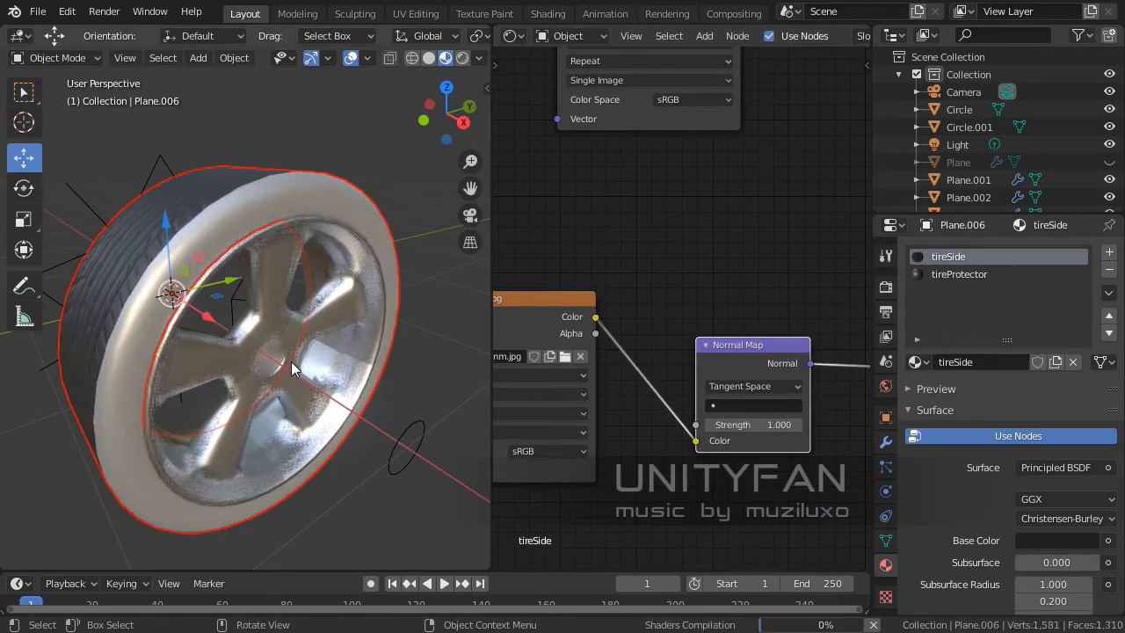
# - Set the unnamed_nm.jpg texture's color space to Non-Color
pyautogui.moveTo(291, 362); pyautogui.dragTo(219, 329, button='middle')
pyautogui.scroll(3, 277, 329)
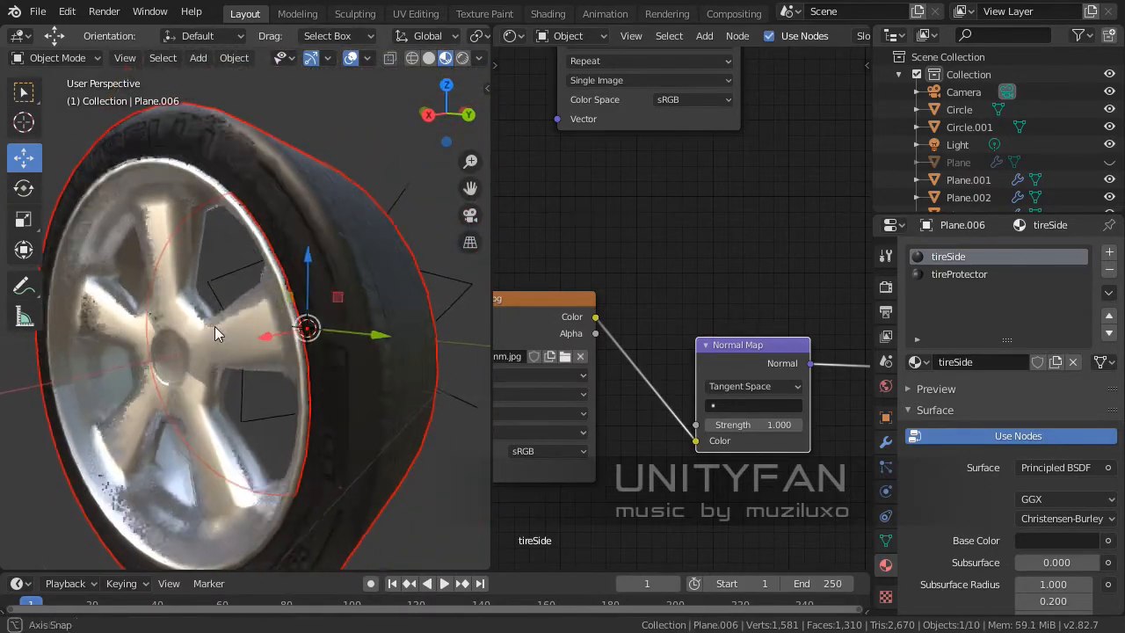
pyautogui.moveTo(628, 436); pyautogui.dragTo(734, 389, button='middle')
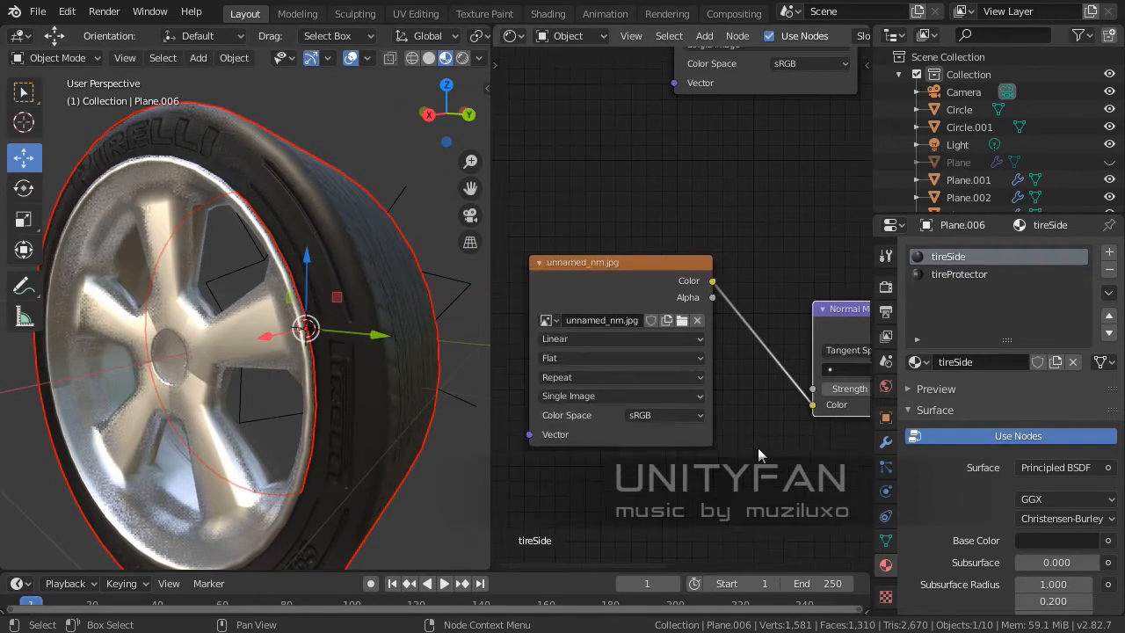
pyautogui.scroll(1, 729, 441)
pyautogui.click(683, 433)
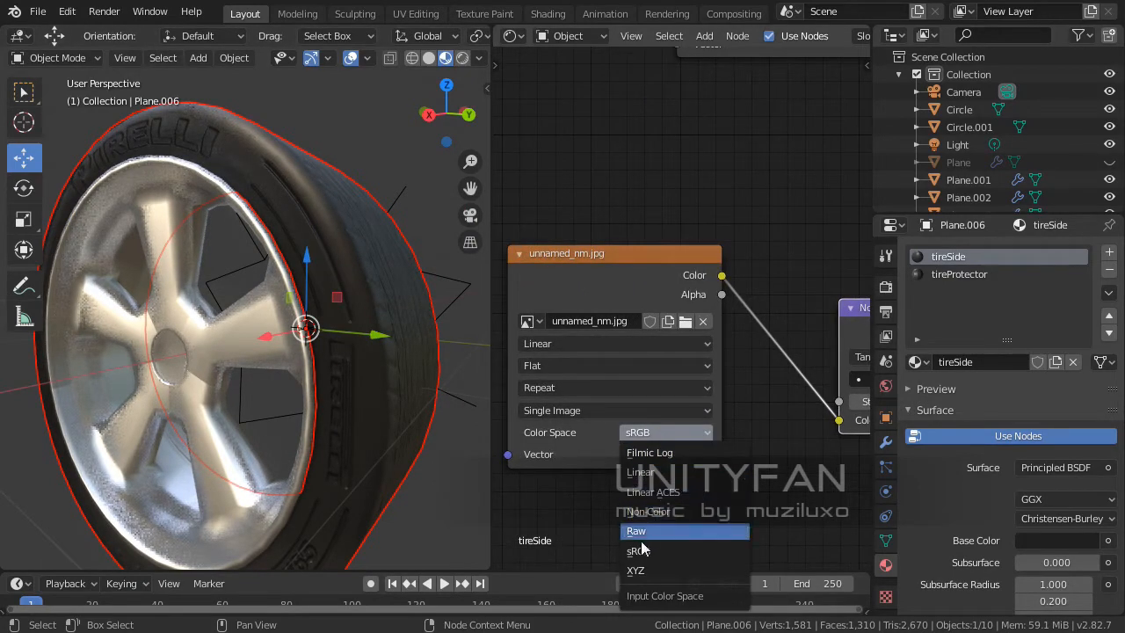
pyautogui.click(646, 512)
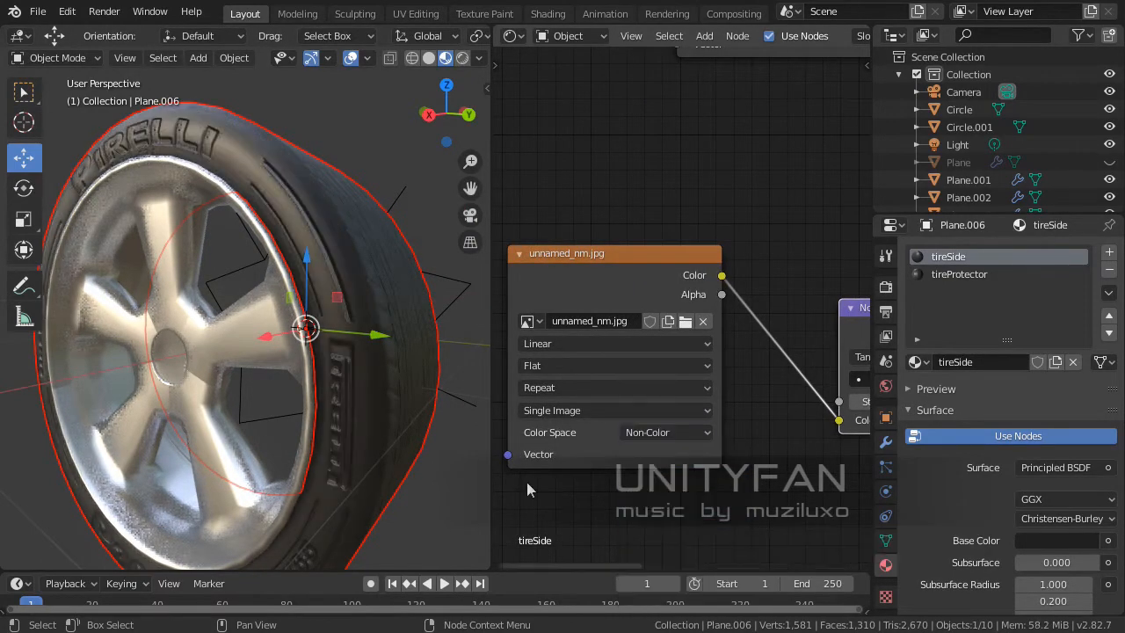
# - Set the strength of the tireSide Normal Map node to 0.5
pyautogui.moveTo(212, 375)
pyautogui.mouseDown(button='middle')
pyautogui.moveTo(304, 378)
pyautogui.moveTo(243, 335)
pyautogui.moveTo(268, 335)
pyautogui.moveTo(291, 387)
pyautogui.mouseUp(button='middle')
pyautogui.moveTo(728, 525); pyautogui.dragTo(733, 438, button='middle')
pyautogui.scroll(1, 733, 437)
pyautogui.moveTo(243, 293)
pyautogui.mouseDown(button='middle')
pyautogui.moveTo(379, 308)
pyautogui.moveTo(293, 278)
pyautogui.moveTo(275, 288)
pyautogui.moveTo(289, 294)
pyautogui.moveTo(254, 296)
pyautogui.moveTo(263, 298)
pyautogui.mouseUp(button='middle')
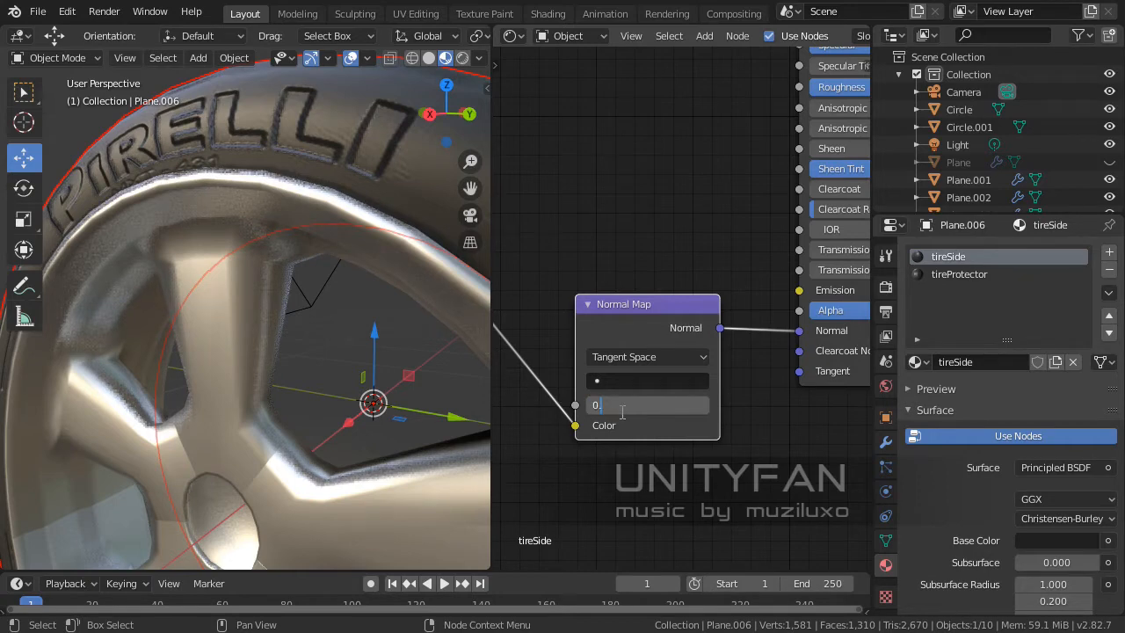
pyautogui.press('Return')
pyautogui.scroll(-3, 294, 353)
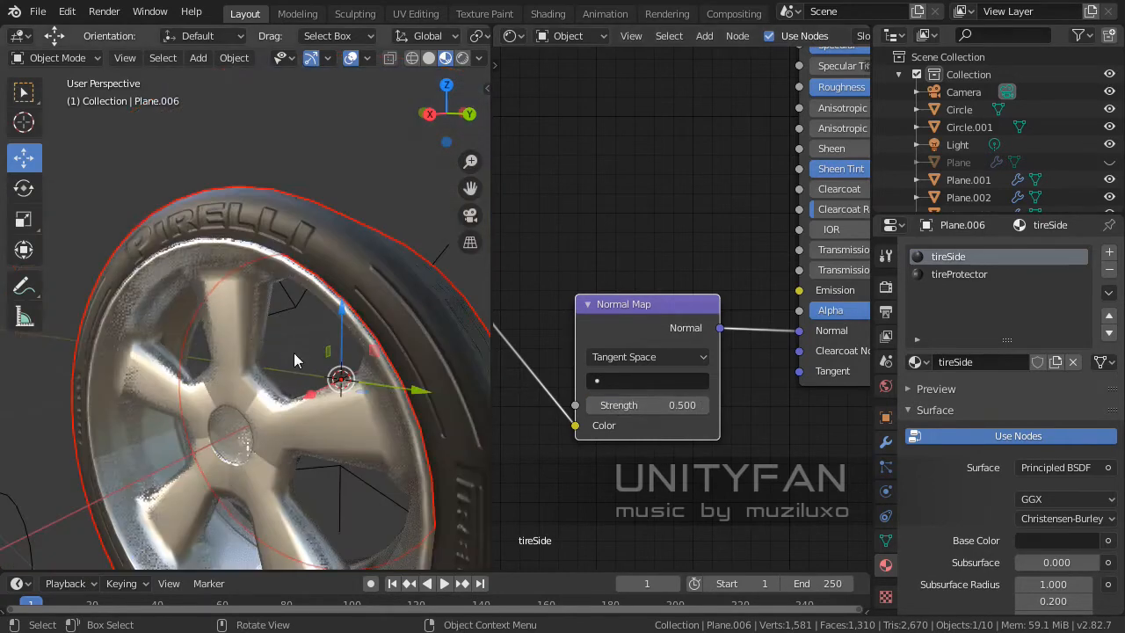
# - Lower the tireSide Normal Map node's strength to 0.3 and check the sidewall lettering
pyautogui.moveTo(294, 352); pyautogui.dragTo(290, 274, button='middle')
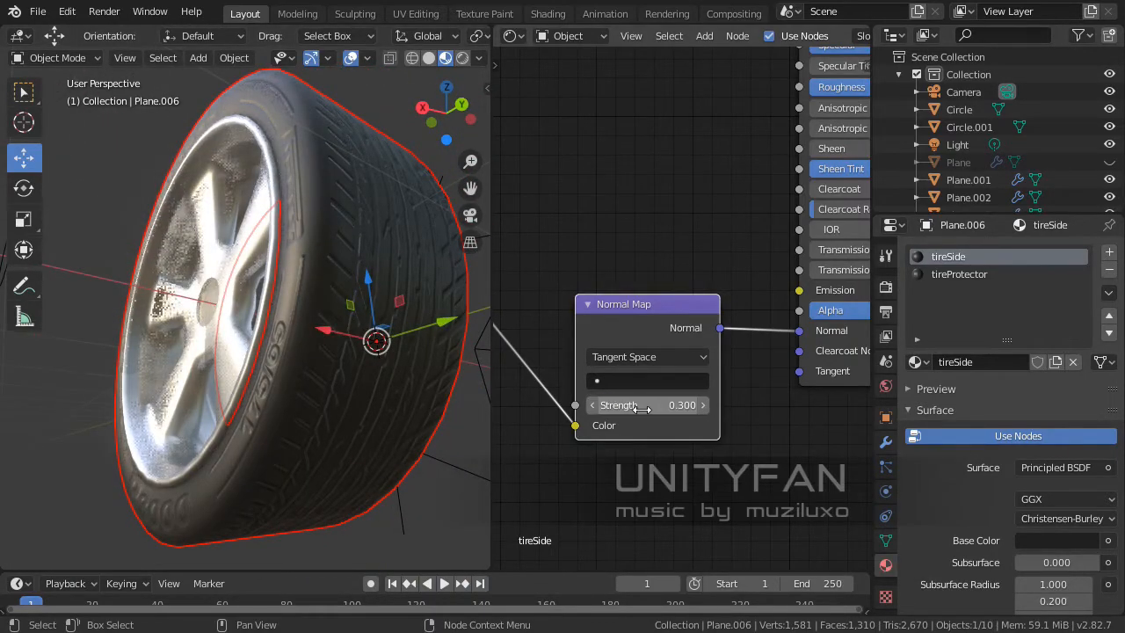
pyautogui.moveTo(373, 383); pyautogui.dragTo(285, 395, button='middle')
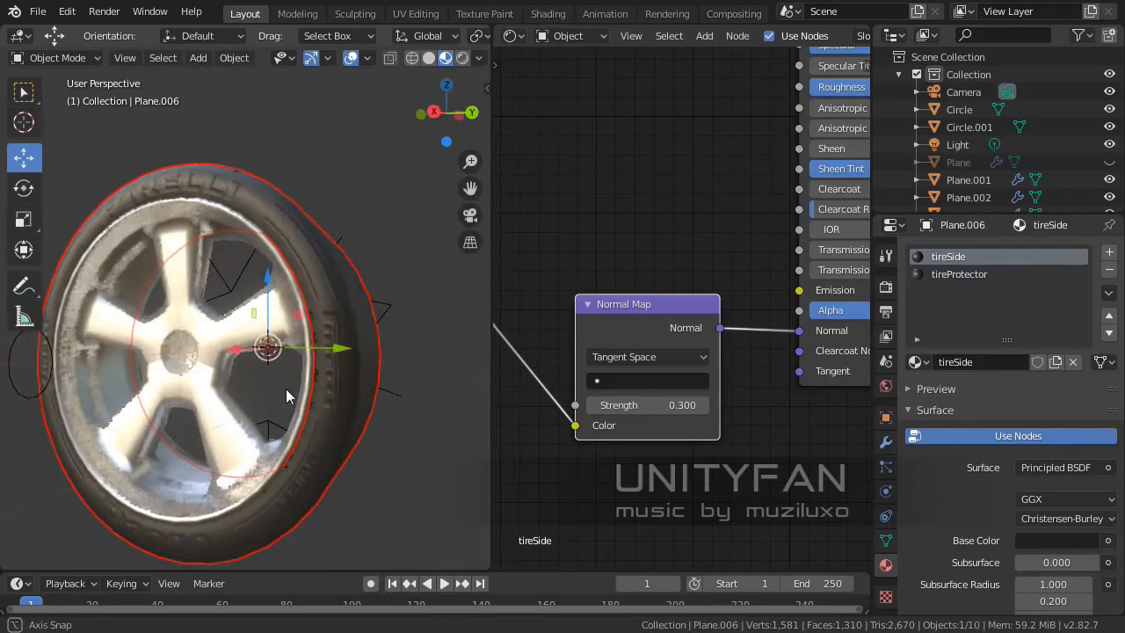
pyautogui.moveTo(385, 437); pyautogui.dragTo(347, 396, button='middle')
# - Set the tireSide material's Principled BSDF roughness to 0.3 and inspect the tire from the side and tread
pyautogui.scroll(3, 356, 450)
pyautogui.moveTo(778, 489); pyautogui.dragTo(651, 525, button='middle')
pyautogui.moveTo(655, 287); pyautogui.dragTo(632, 329, button='middle')
pyautogui.moveTo(707, 337); pyautogui.dragTo(717, 374, button='middle')
pyautogui.scroll(1, 729, 358)
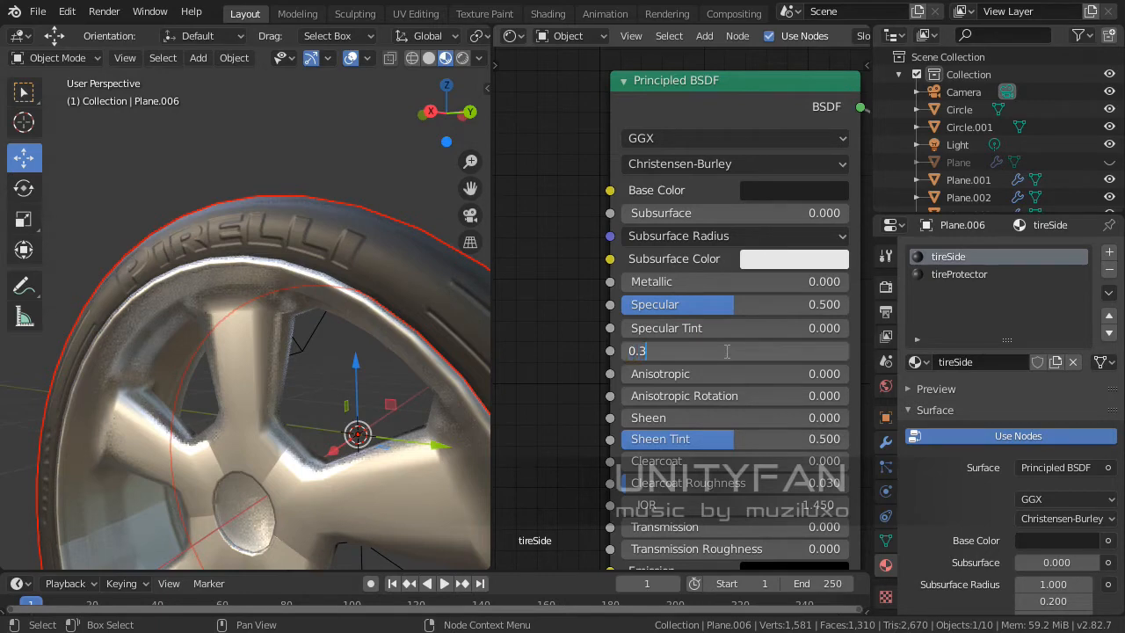
pyautogui.press('Return')
pyautogui.moveTo(413, 356); pyautogui.dragTo(287, 330, button='middle')
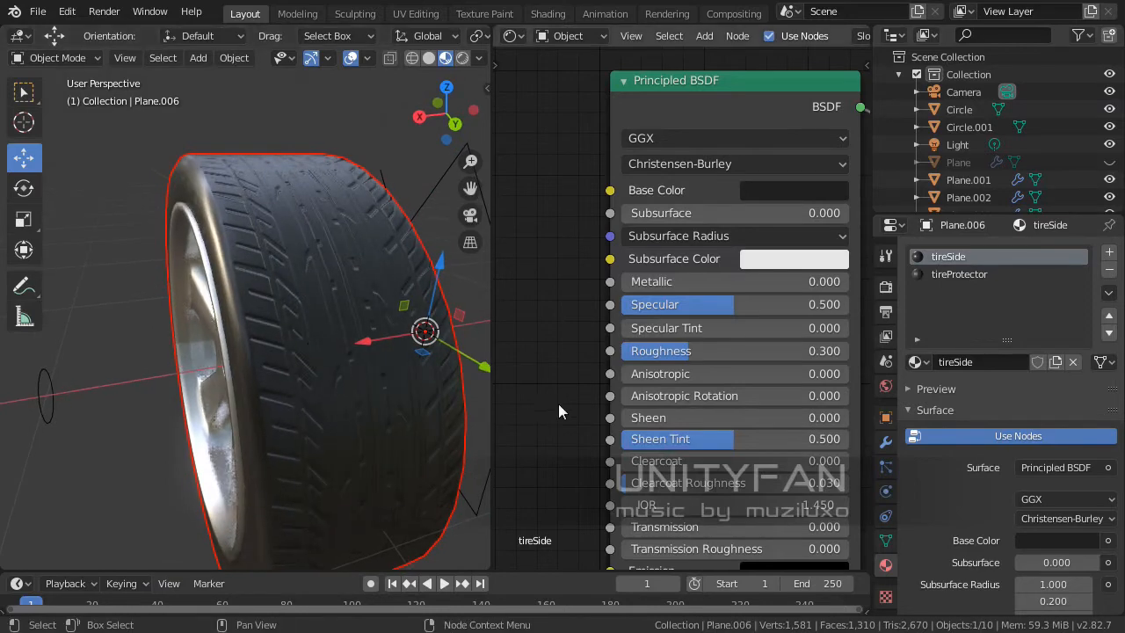
# - Set the roughness of the tireProtector material to 0.7 and inspect the tread from several angles
pyautogui.click(985, 273)
pyautogui.moveTo(310, 239); pyautogui.dragTo(396, 400, button='middle')
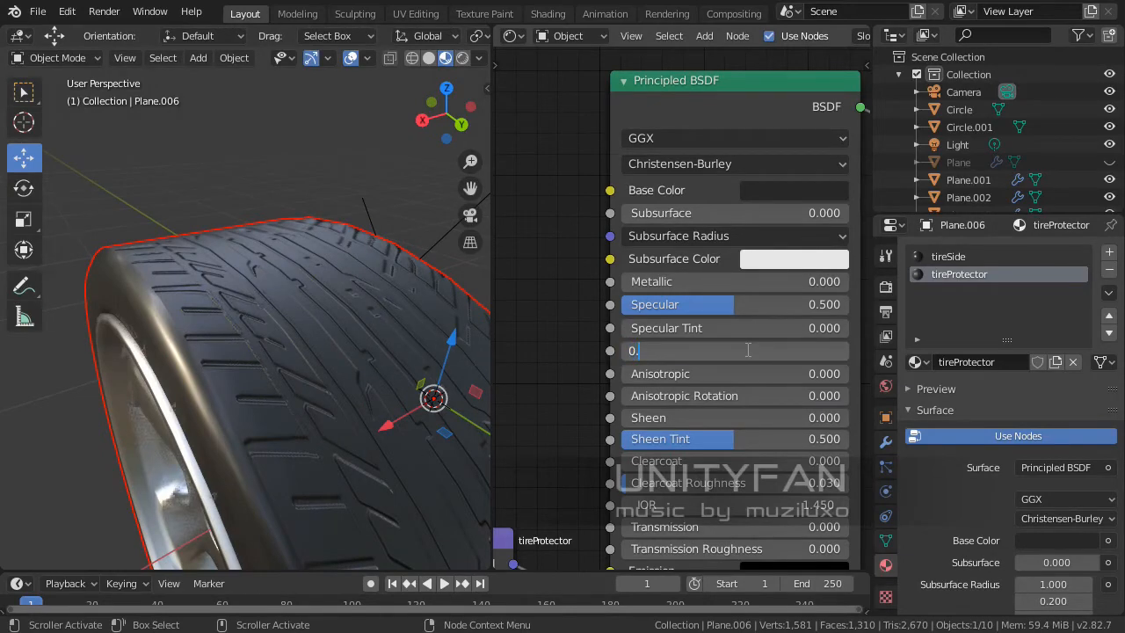
pyautogui.press('Return')
pyautogui.moveTo(219, 299); pyautogui.dragTo(328, 258, button='middle')
pyautogui.moveTo(248, 288); pyautogui.dragTo(370, 327, button='middle')
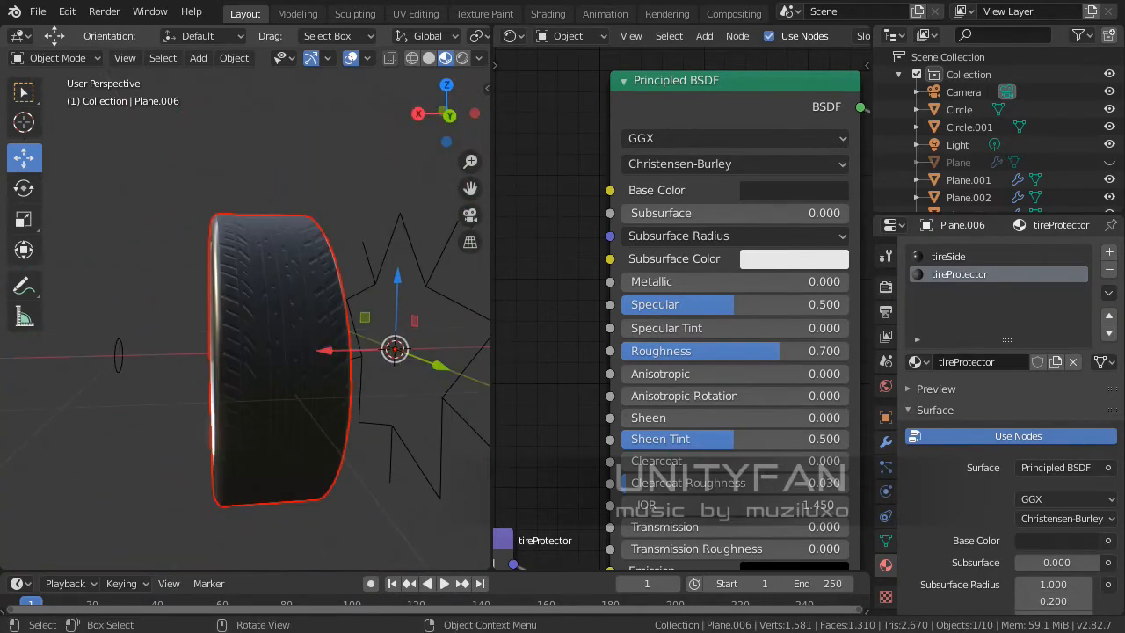
pyautogui.moveTo(191, 380); pyautogui.dragTo(508, 376, button='middle')
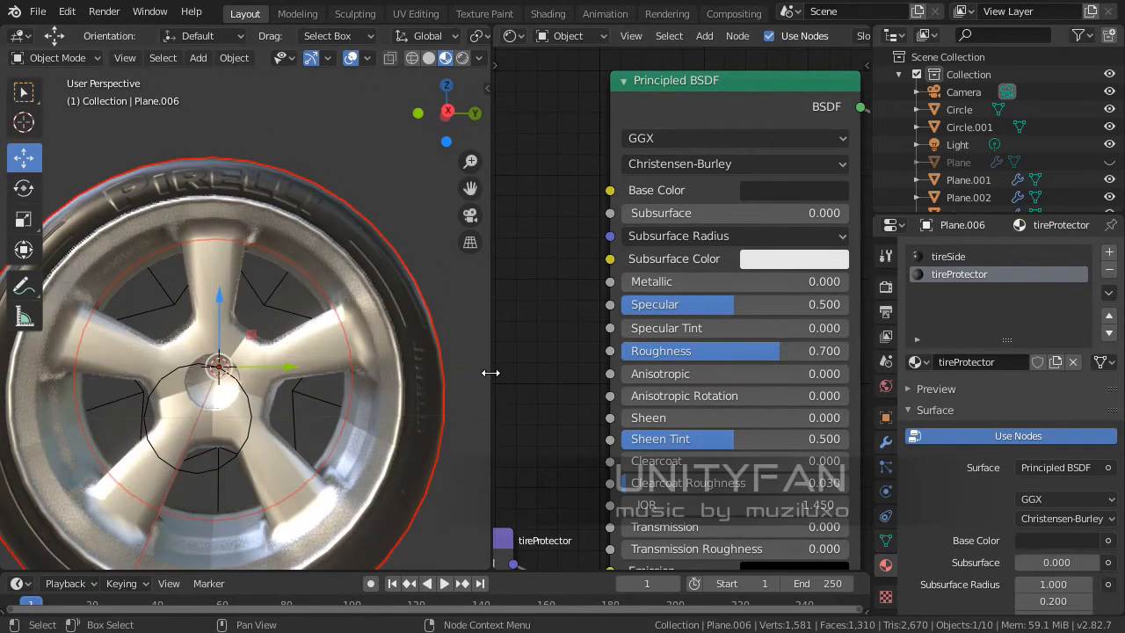
# - Join the node editor area into the 3D viewport so the wheel view fills the space
pyautogui.rightClick(491, 372)
pyautogui.click(462, 415)
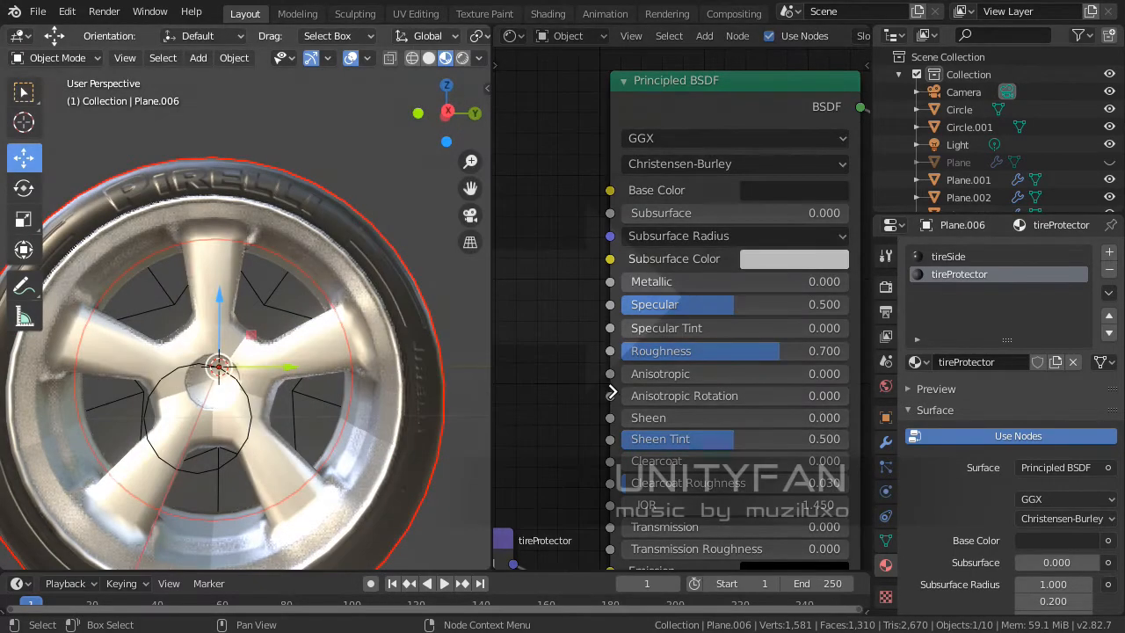
pyautogui.click(610, 390)
pyautogui.scroll(-1, 499, 394)
pyautogui.keyDown('shift'); pyautogui.moveTo(483, 428); pyautogui.dragTo(510, 339, button='middle'); pyautogui.keyUp('shift')
pyautogui.moveTo(510, 338); pyautogui.dragTo(472, 428, button='middle')
# - Select the rim's upper spoke segment and view it up close
pyautogui.scroll(3, 470, 409)
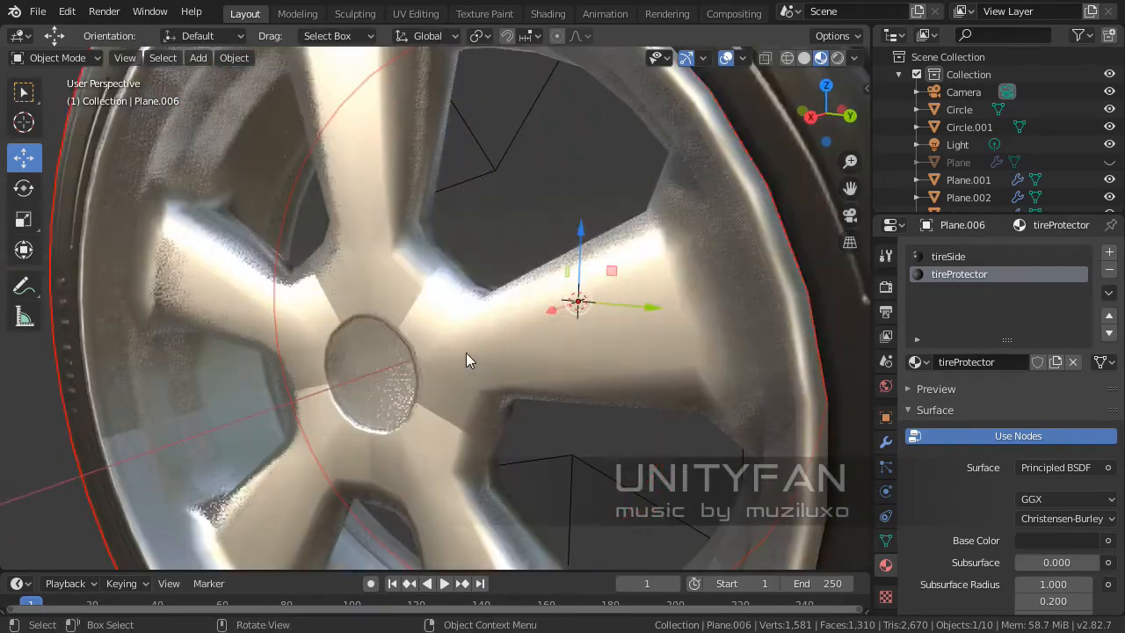
pyautogui.moveTo(465, 352)
pyautogui.mouseDown(button='middle')
pyautogui.moveTo(403, 347)
pyautogui.moveTo(475, 343)
pyautogui.mouseUp(button='middle')
pyautogui.click(428, 257)
pyautogui.scroll(-4, 426, 268)
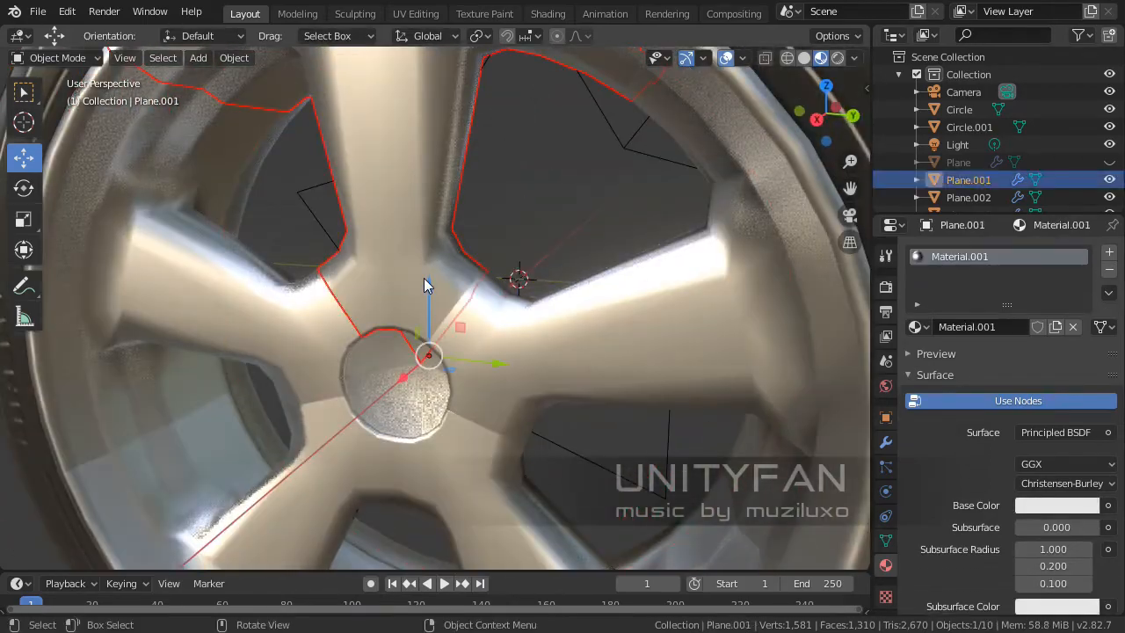
# - Examine the rim spokes, hub and tire surface from several angles
pyautogui.moveTo(526, 302); pyautogui.dragTo(483, 251, button='middle')
pyautogui.scroll(4, 465, 284)
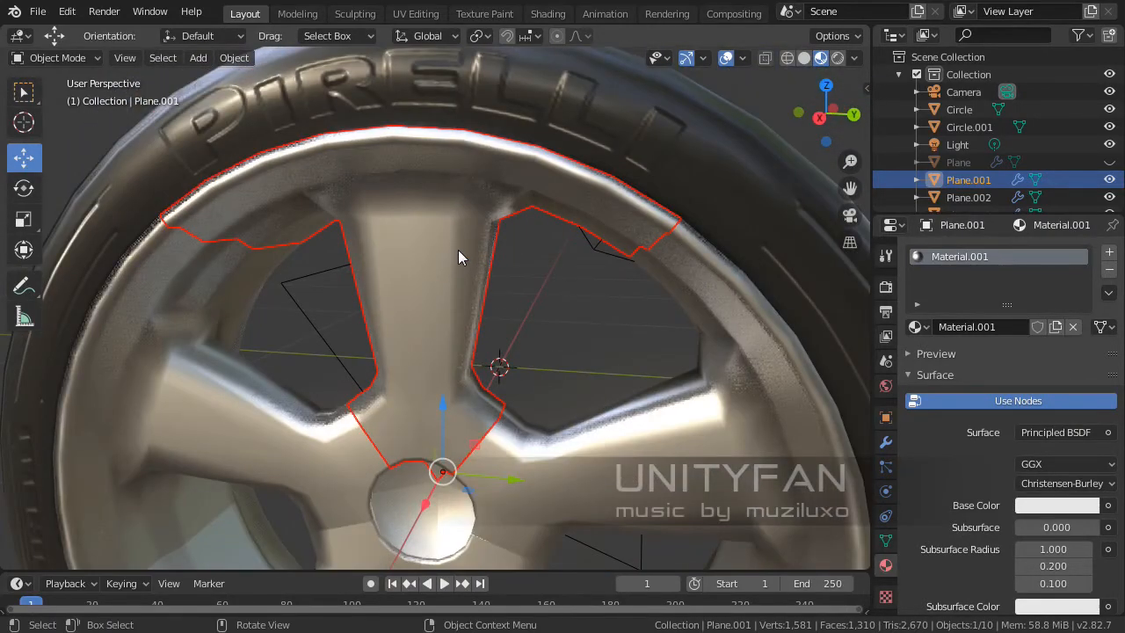
pyautogui.scroll(-4, 458, 250)
pyautogui.moveTo(487, 319); pyautogui.dragTo(620, 295, button='middle')
pyautogui.click(548, 236)
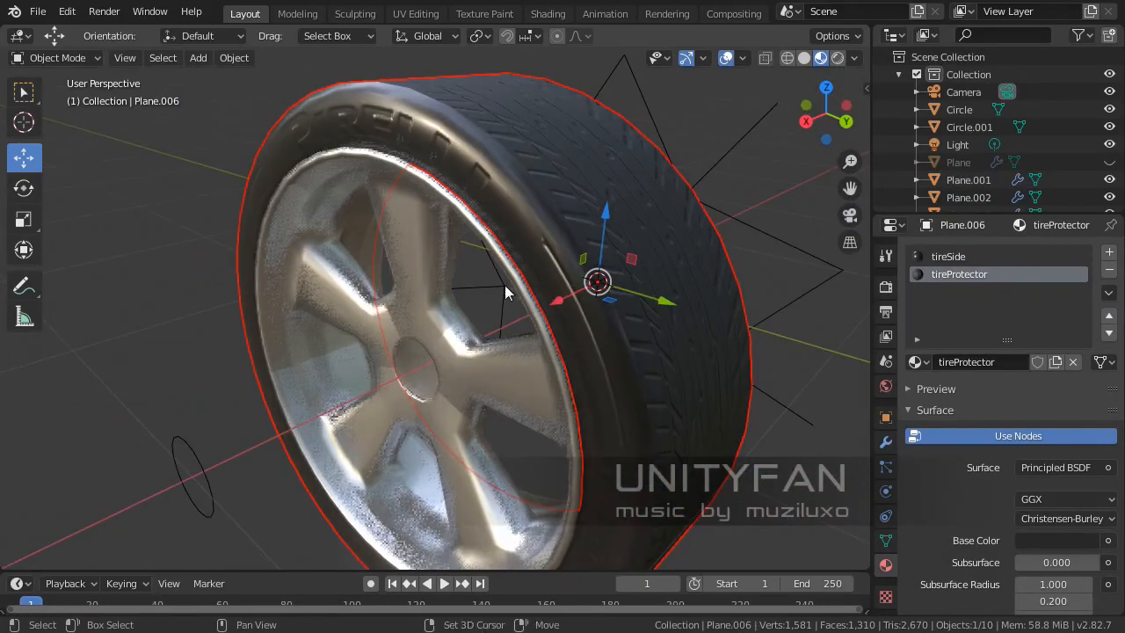
pyautogui.moveTo(506, 293); pyautogui.dragTo(567, 309, button='middle')
pyautogui.scroll(-2, 555, 284)
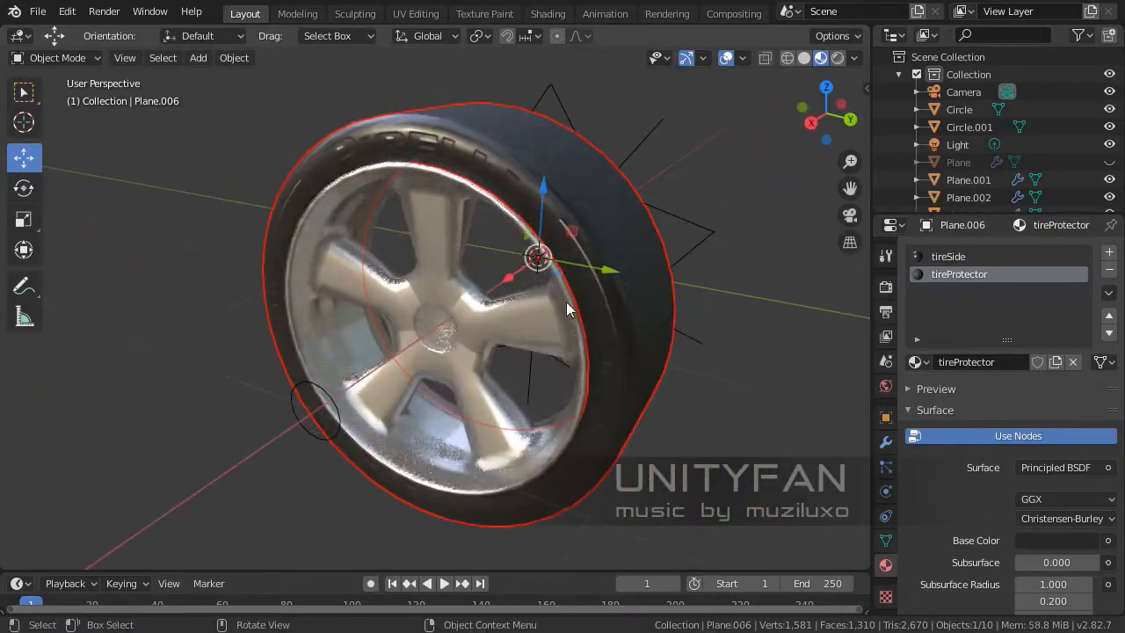
pyautogui.scroll(3, 566, 302)
# - Knife-cut a half-hexagon outline against the mirror seam of the upper spoke segment, just above the hub opening
pyautogui.click(455, 245)
pyautogui.moveTo(459, 311); pyautogui.dragTo(475, 274, button='middle')
pyautogui.scroll(4, 505, 320)
pyautogui.scroll(2, 475, 273)
pyautogui.press('Tab')
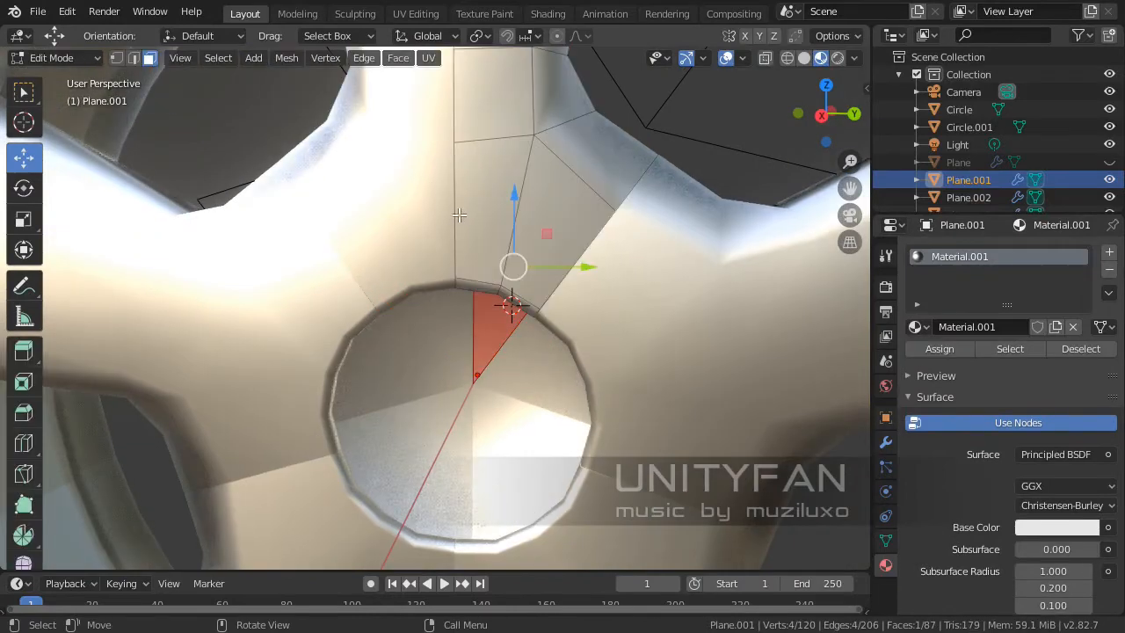
pyautogui.keyDown('shift'); pyautogui.moveTo(477, 224); pyautogui.dragTo(449, 329, button='middle'); pyautogui.keyUp('shift')
pyautogui.scroll(2, 460, 274)
pyautogui.press('k')
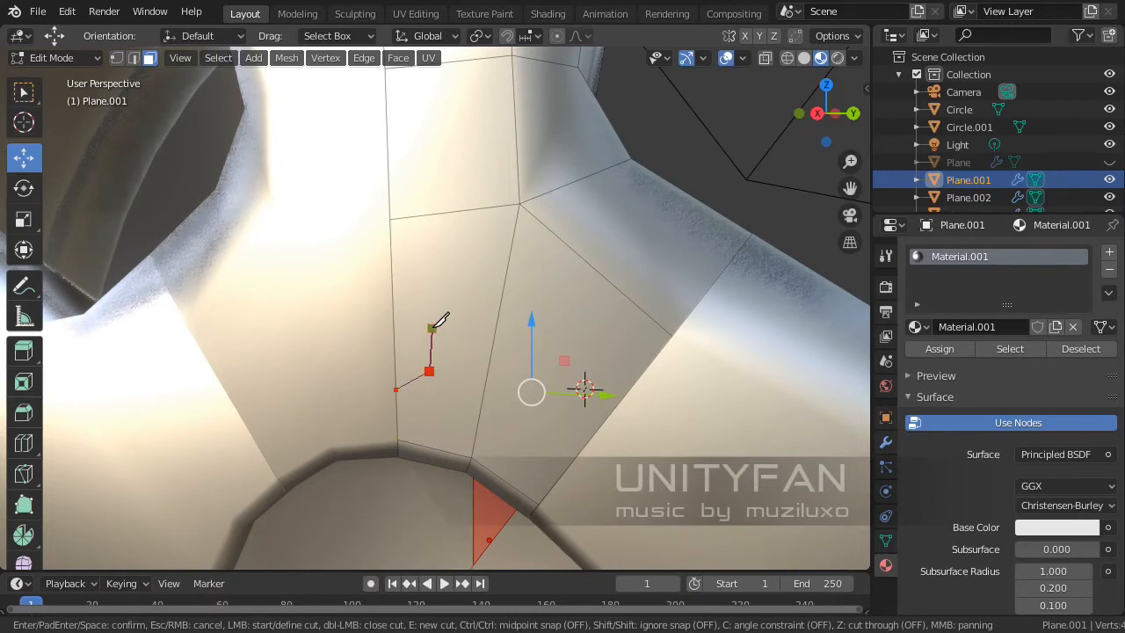
pyautogui.click(391, 301)
pyautogui.press('Return')
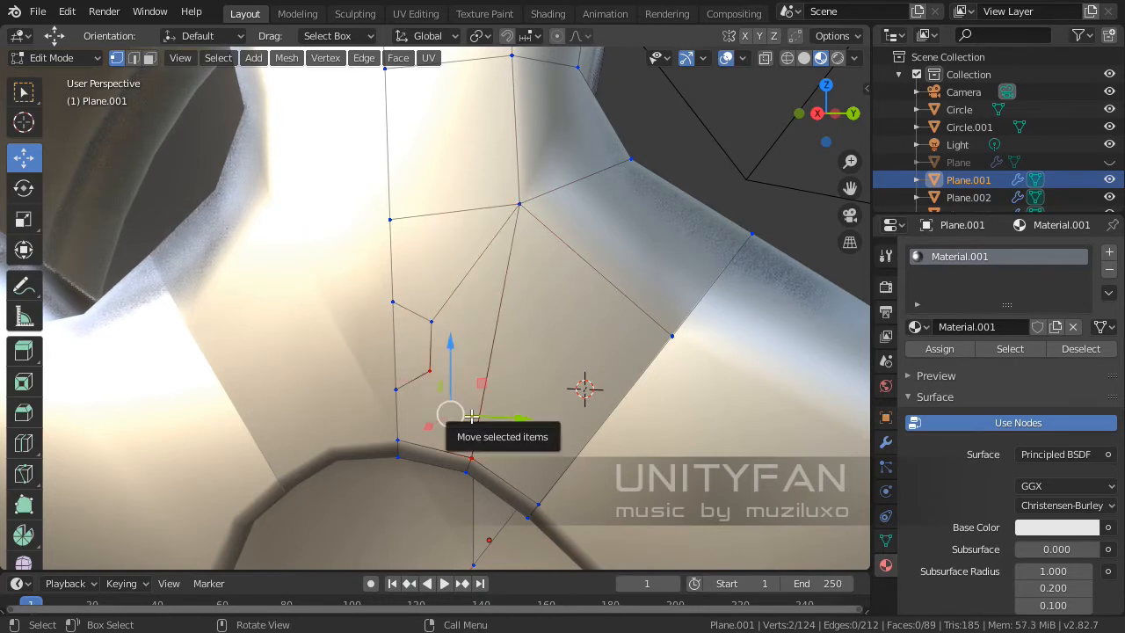
# - Connect the outline's lower corner to the hub-edge vertex, and extrude the half-hexagon face inward to form a bolt recess
pyautogui.moveTo(400, 368); pyautogui.dragTo(316, 145, button='middle')
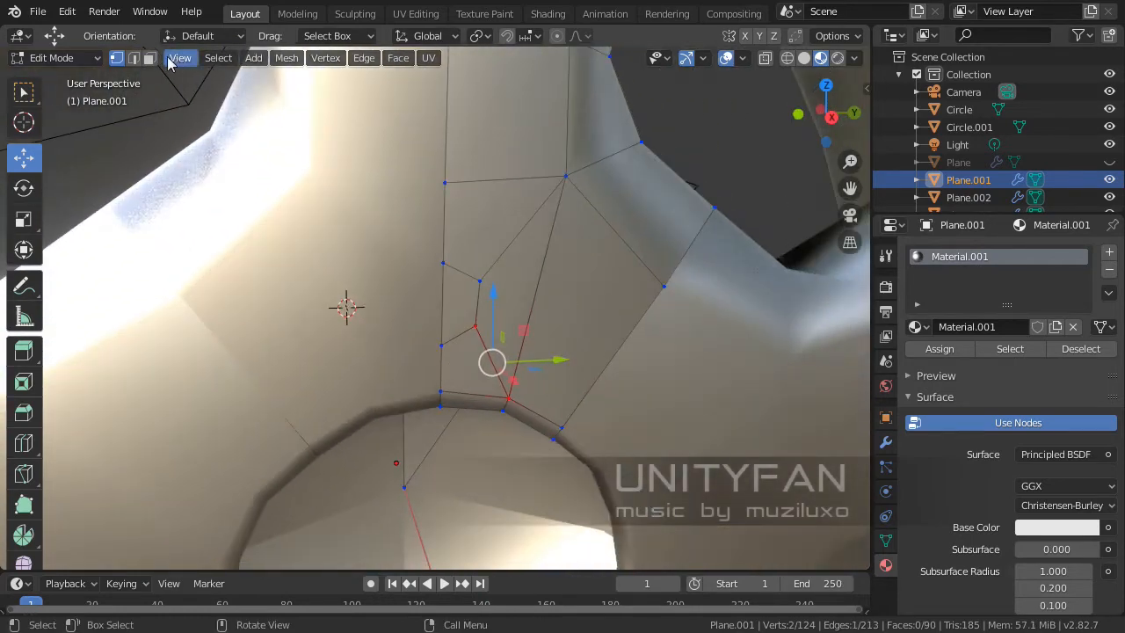
pyautogui.moveTo(466, 330); pyautogui.dragTo(517, 326, button='middle')
pyautogui.press('e')
pyautogui.click(568, 372)
pyautogui.moveTo(568, 372); pyautogui.dragTo(753, 352, button='middle')
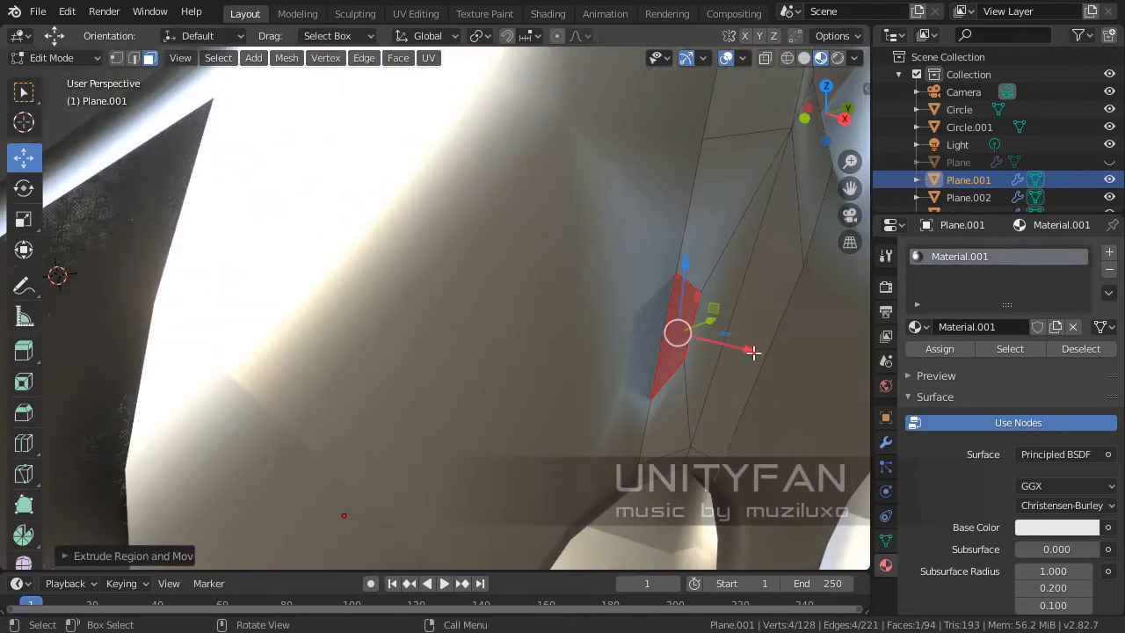
pyautogui.moveTo(754, 352); pyautogui.dragTo(698, 344)
pyautogui.moveTo(698, 344); pyautogui.dragTo(593, 346, button='middle')
pyautogui.keyDown('shift'); pyautogui.moveTo(273, 290); pyautogui.dragTo(350, 300, button='middle'); pyautogui.keyUp('shift')
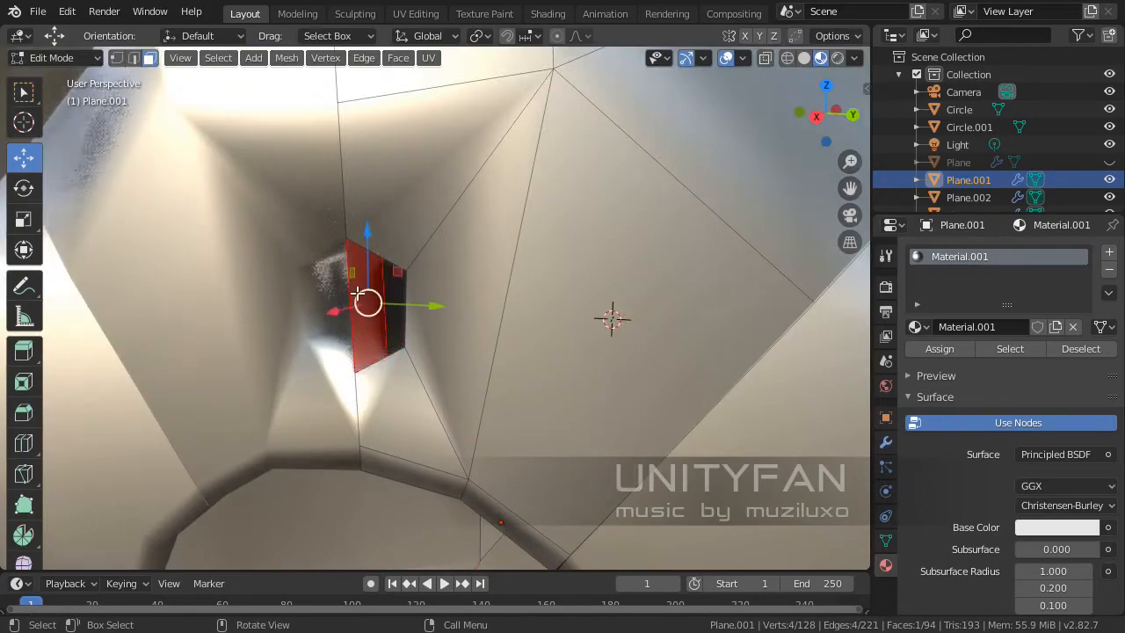
# - Delete the recess's inner side face along the mirror seam and check the mirrored bolt holes in Object Mode
pyautogui.press('x')
pyautogui.click(359, 294)
pyautogui.scroll(-5, 360, 294)
pyautogui.press('Tab')
pyautogui.moveTo(492, 338); pyautogui.dragTo(462, 351, button='middle')
pyautogui.scroll(5, 492, 290)
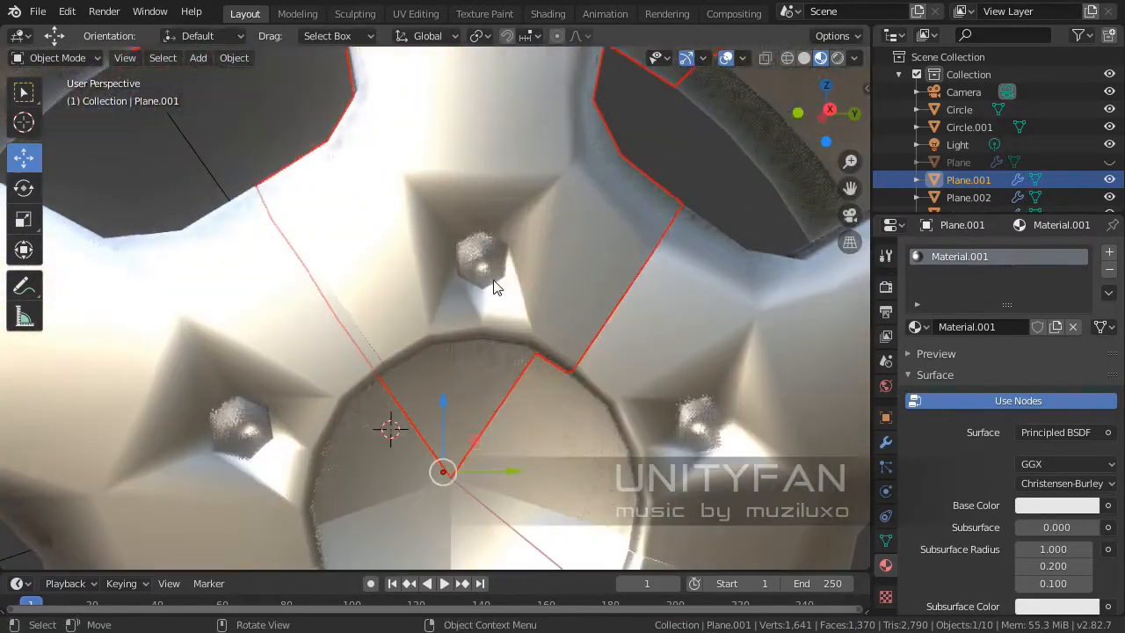
# - Enlarge the bolt recess by moving its upper face up, its outer side face outward and its lower face down
pyautogui.press('Tab')
pyautogui.scroll(5, 495, 288)
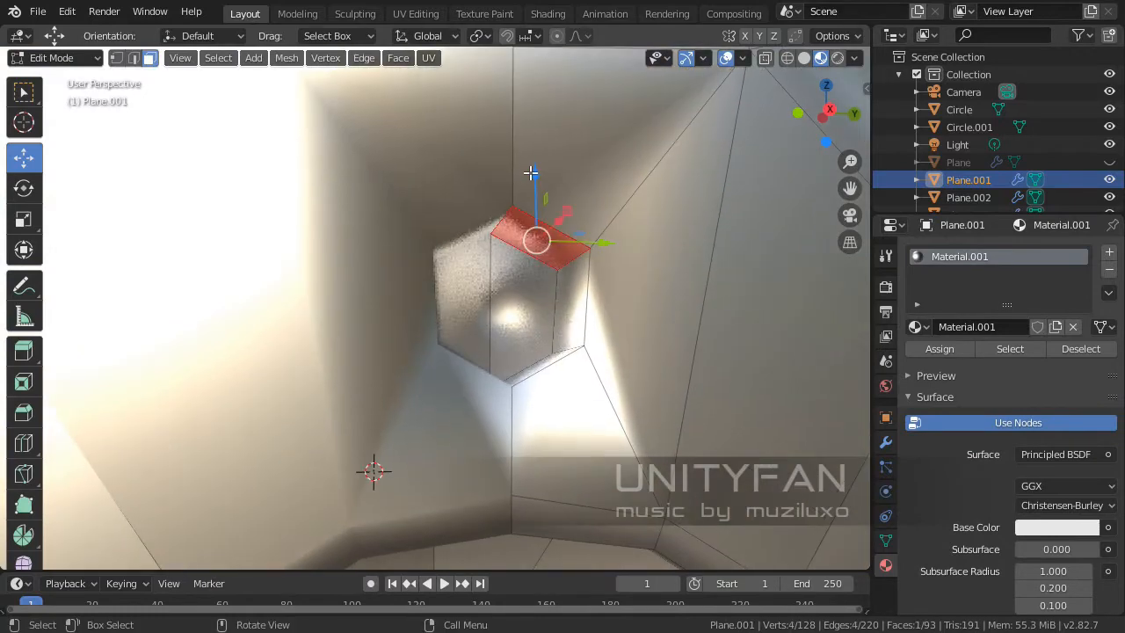
pyautogui.moveTo(531, 173); pyautogui.dragTo(537, 126)
pyautogui.click(573, 259)
pyautogui.moveTo(575, 290); pyautogui.dragTo(559, 312, button='middle')
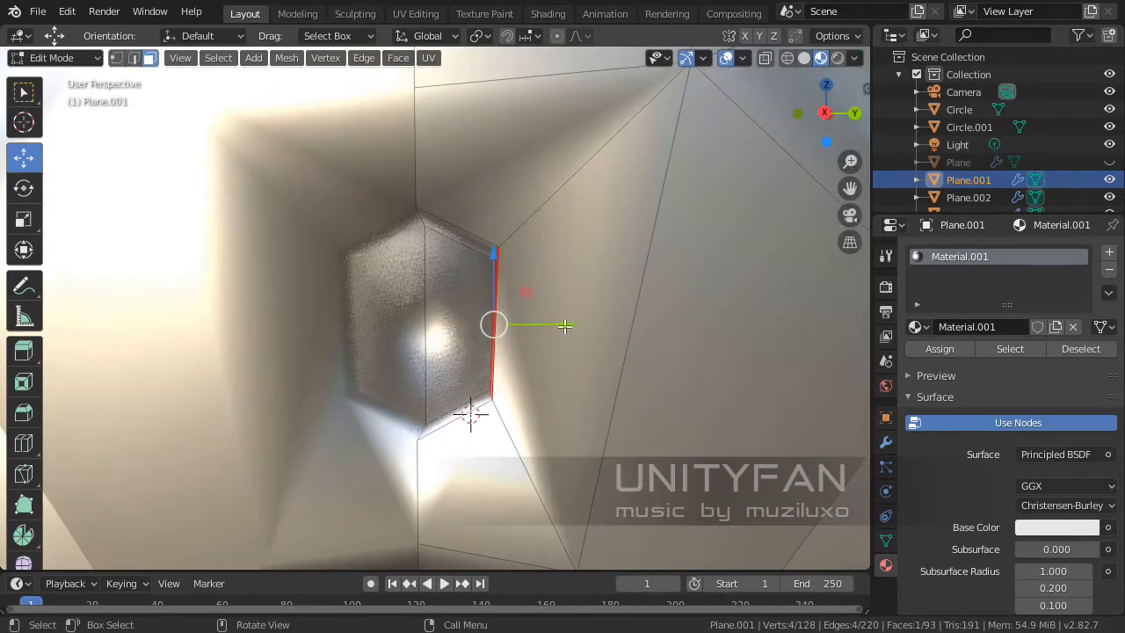
pyautogui.moveTo(565, 326); pyautogui.dragTo(598, 315)
pyautogui.click(470, 412)
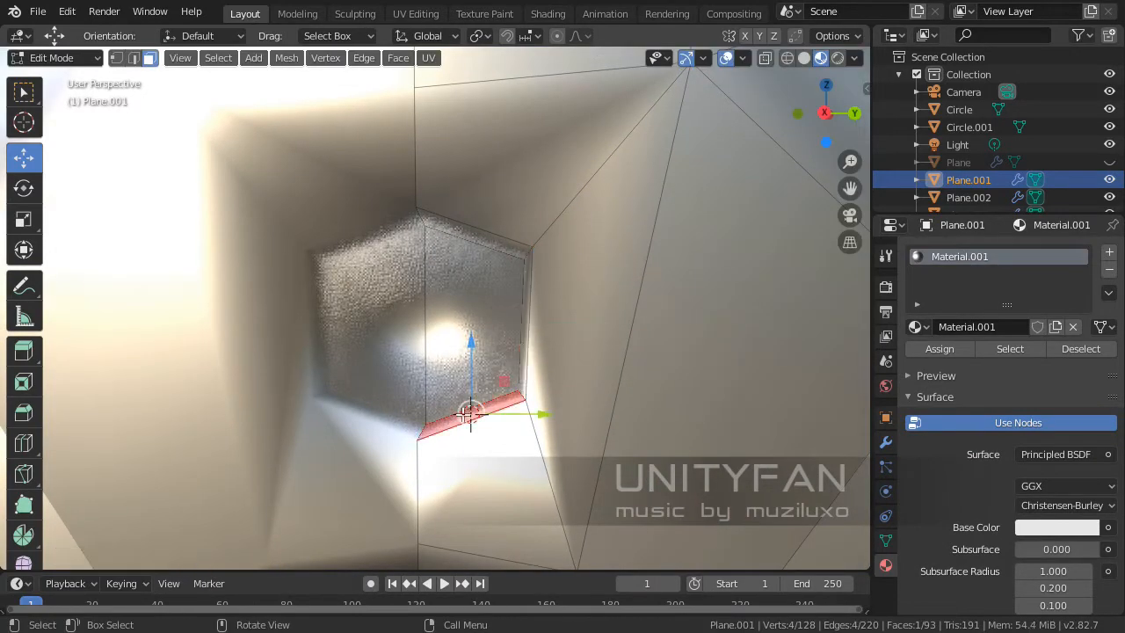
pyautogui.moveTo(472, 351); pyautogui.dragTo(472, 361)
# - Examine the bolt holes around the hub from the front and side, and check the spoke mesh's edges
pyautogui.scroll(-8, 475, 365)
pyautogui.moveTo(525, 390); pyautogui.dragTo(603, 388, button='middle')
pyautogui.press('Tab')
pyautogui.scroll(-3, 453, 415)
pyautogui.scroll(-3, 579, 234)
pyautogui.moveTo(579, 234); pyautogui.dragTo(481, 321, button='middle')
pyautogui.scroll(5, 466, 334)
pyautogui.press('Tab')
pyautogui.scroll(5, 532, 363)
pyautogui.moveTo(533, 363); pyautogui.dragTo(284, 149, button='middle')
pyautogui.click(134, 60)
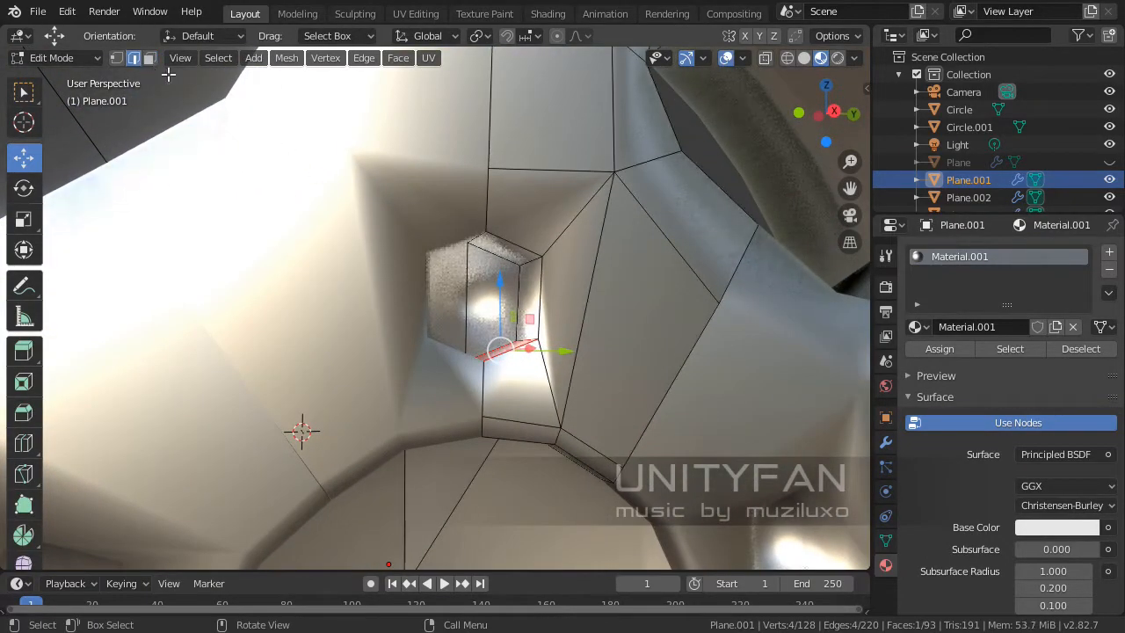
pyautogui.scroll(-10, 595, 334)
pyautogui.click(761, 401)
pyautogui.moveTo(657, 399); pyautogui.dragTo(523, 396, button='middle')
pyautogui.scroll(5, 522, 395)
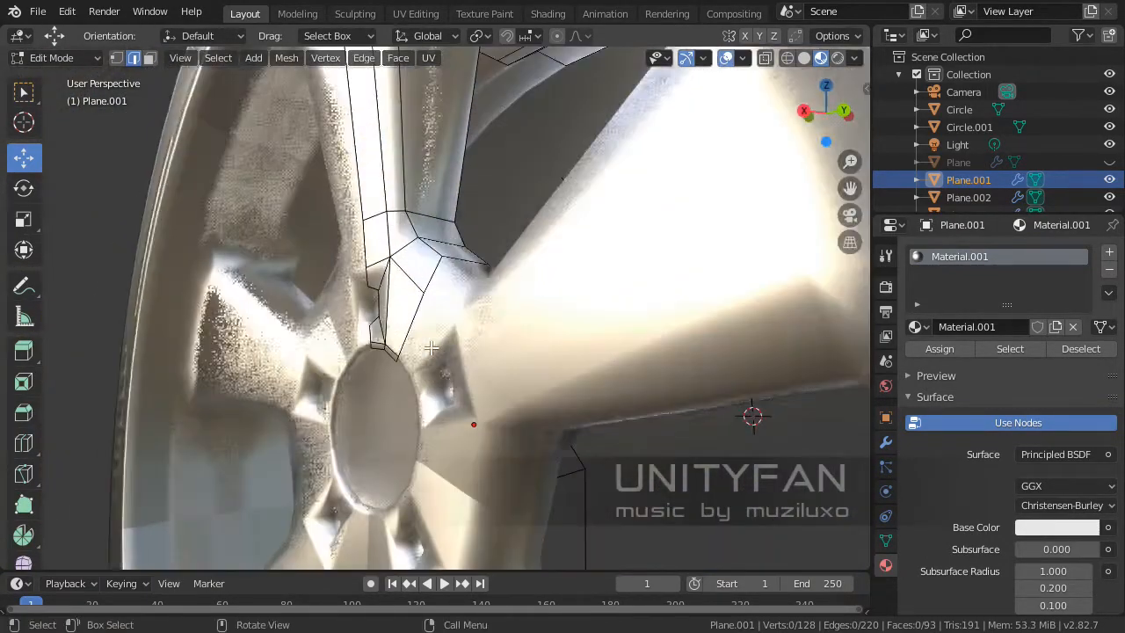
pyautogui.scroll(4, 248, 348)
pyautogui.moveTo(248, 348)
pyautogui.mouseDown(button='middle')
pyautogui.moveTo(314, 352)
pyautogui.moveTo(263, 354)
pyautogui.mouseUp(button='middle')
pyautogui.scroll(-4, 264, 353)
pyautogui.scroll(3, 377, 352)
# - Try to knife-cut a second half-hexagon outline just outside the bolt hole
pyautogui.moveTo(378, 351); pyautogui.dragTo(500, 375, button='middle')
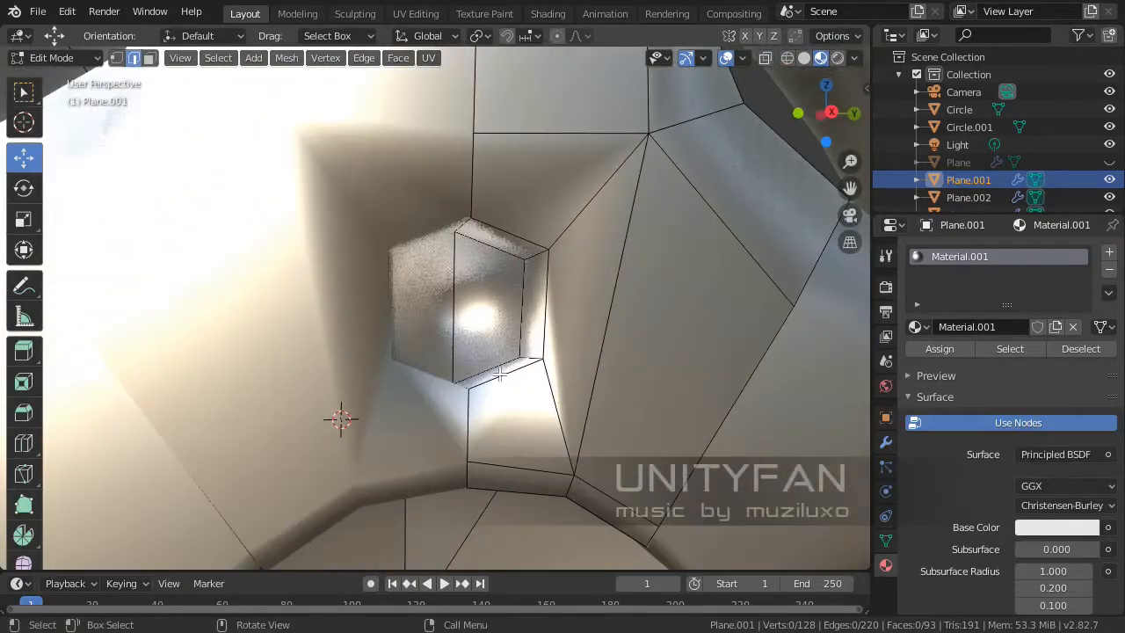
pyautogui.press('k')
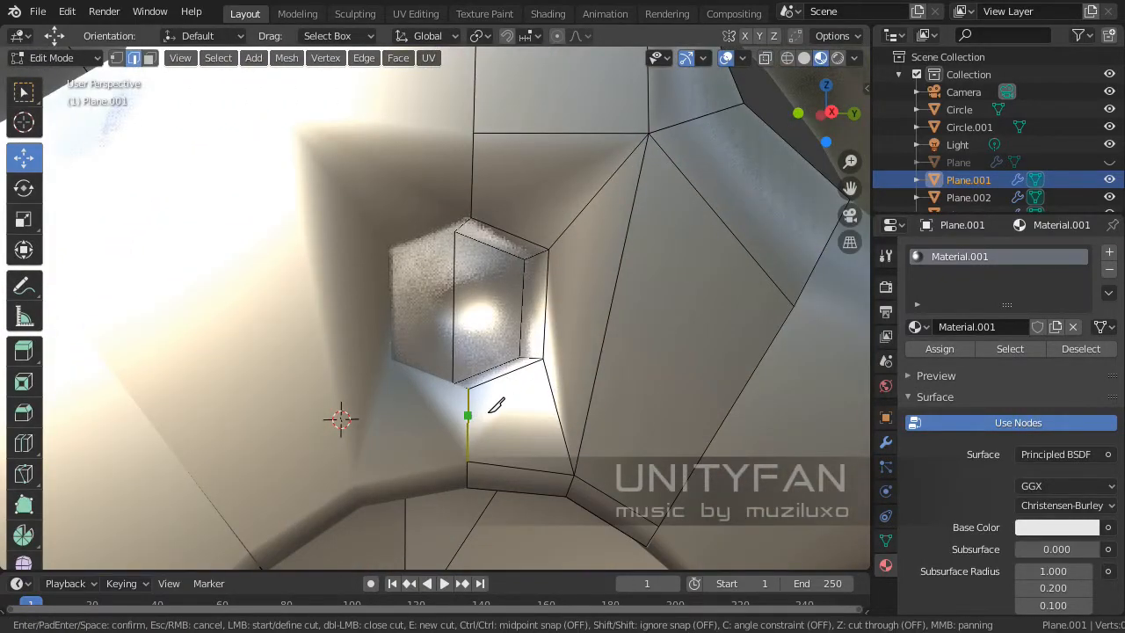
pyautogui.click(566, 227)
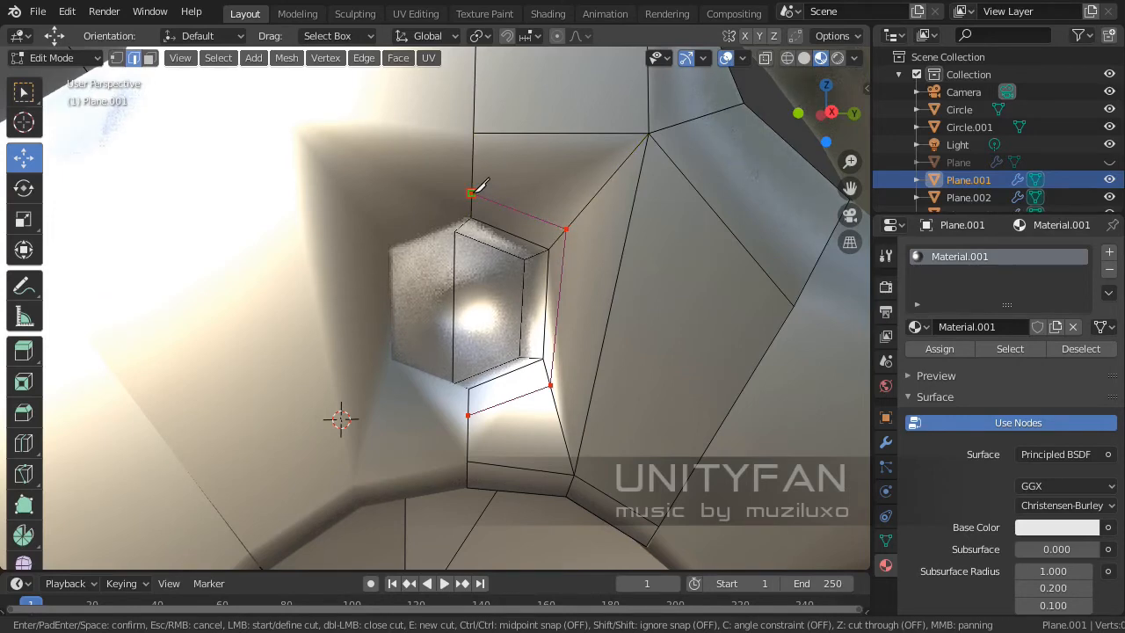
pyautogui.click(472, 192)
pyautogui.press('Return')
pyautogui.click(116, 58)
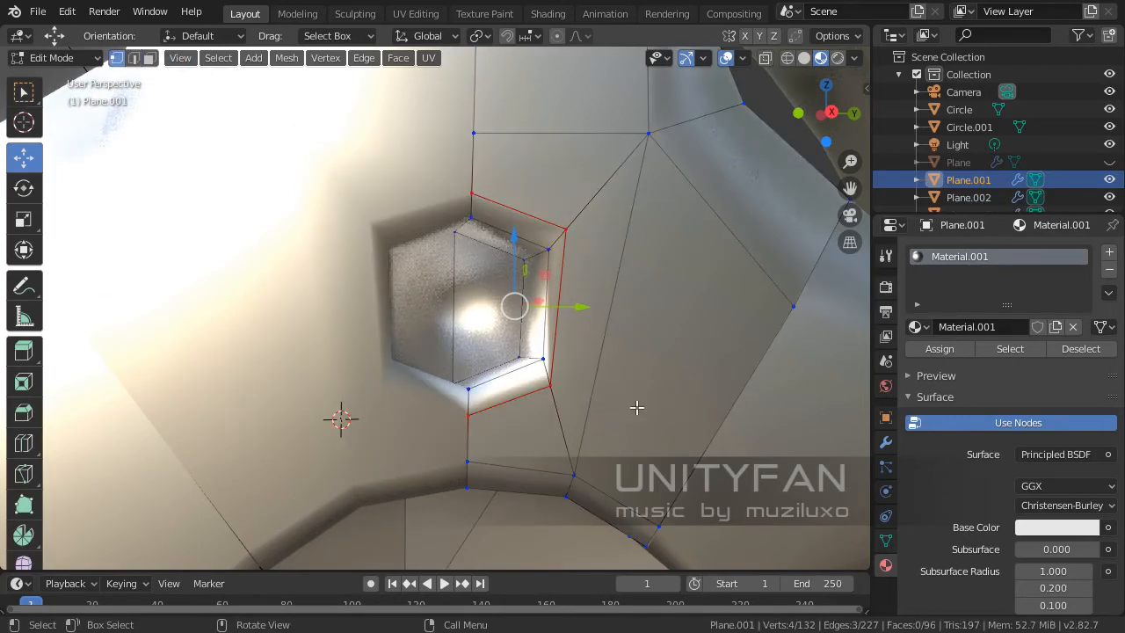
# - Try to adjust the outer outline's corner vertices, and undo the moves together with the knife cut around the hole
pyautogui.click(549, 383)
pyautogui.moveTo(549, 383); pyautogui.dragTo(548, 429, button='middle')
pyautogui.moveTo(551, 446); pyautogui.dragTo(562, 440)
pyautogui.click(512, 293)
pyautogui.moveTo(580, 293); pyautogui.dragTo(580, 299)
pyautogui.moveTo(580, 299); pyautogui.dragTo(591, 358, button='middle')
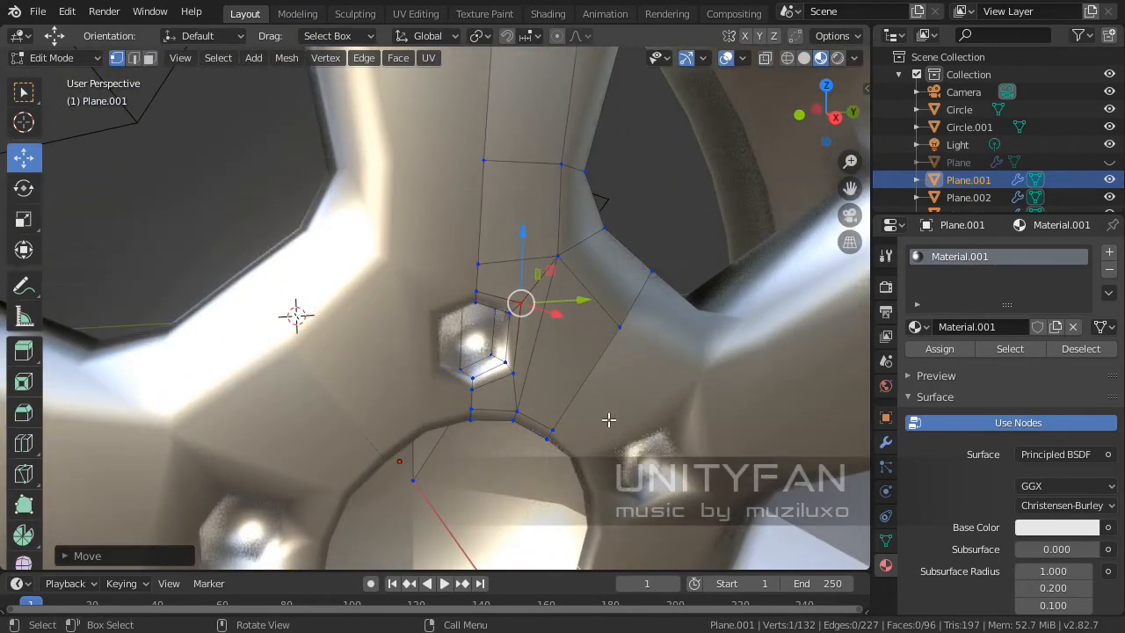
pyautogui.moveTo(609, 420); pyautogui.dragTo(582, 384, button='middle')
pyautogui.scroll(2, 576, 381)
pyautogui.hotkey('ctrl', 'z')
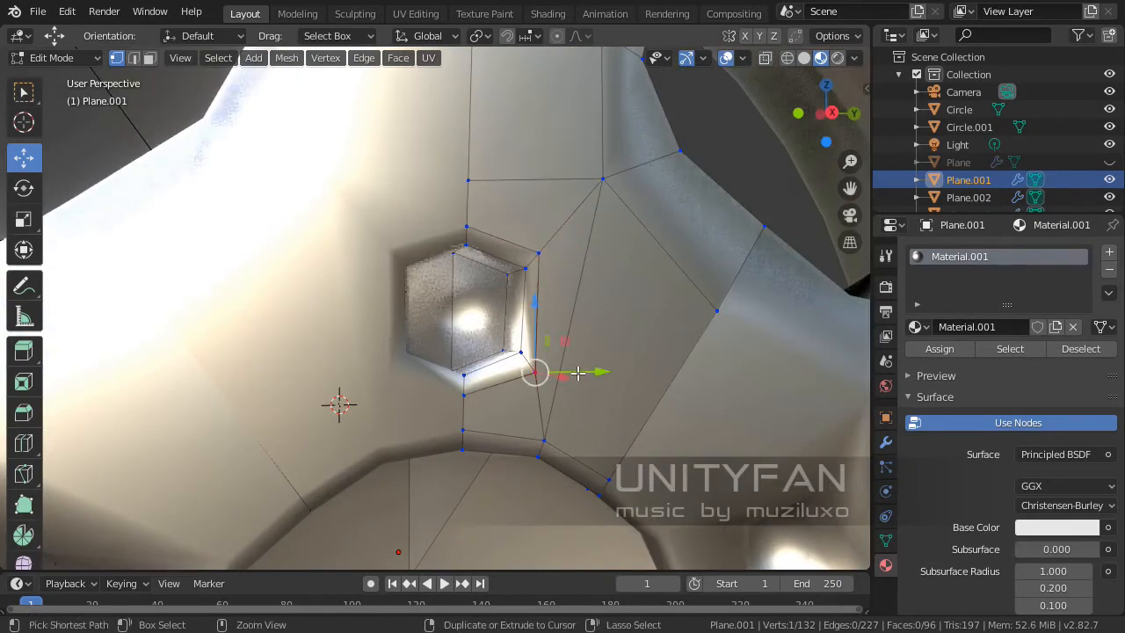
pyautogui.hotkey('ctrl', 'z')
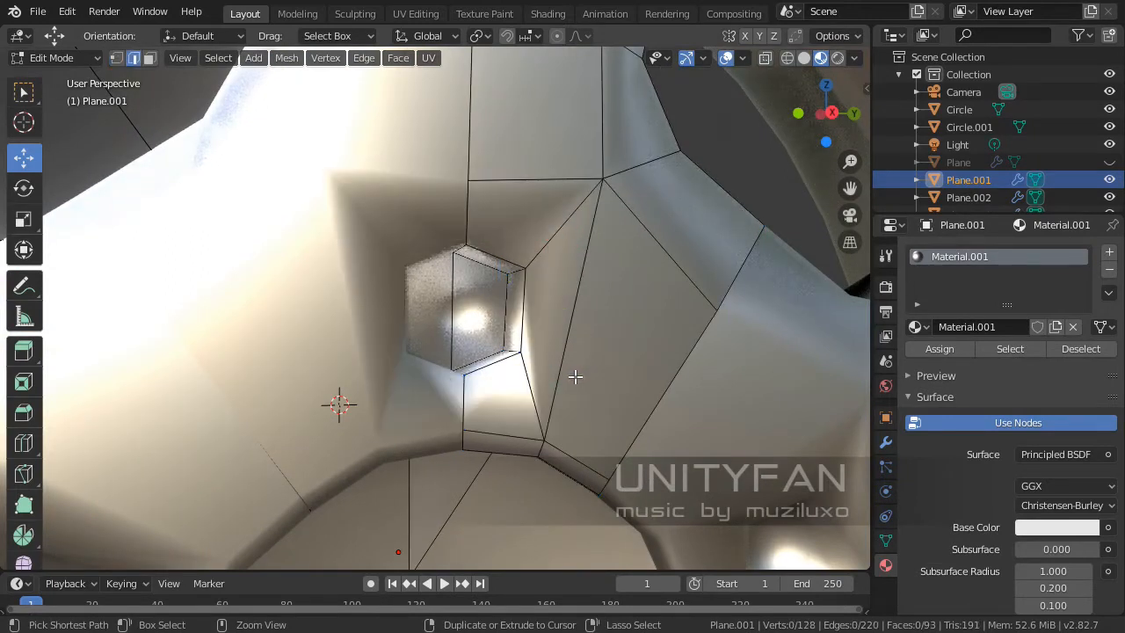
# - Add a single loop cut around the bolt hole and slide it close to the hole's edge
pyautogui.click(23, 445)
pyautogui.moveTo(526, 397); pyautogui.dragTo(527, 362)
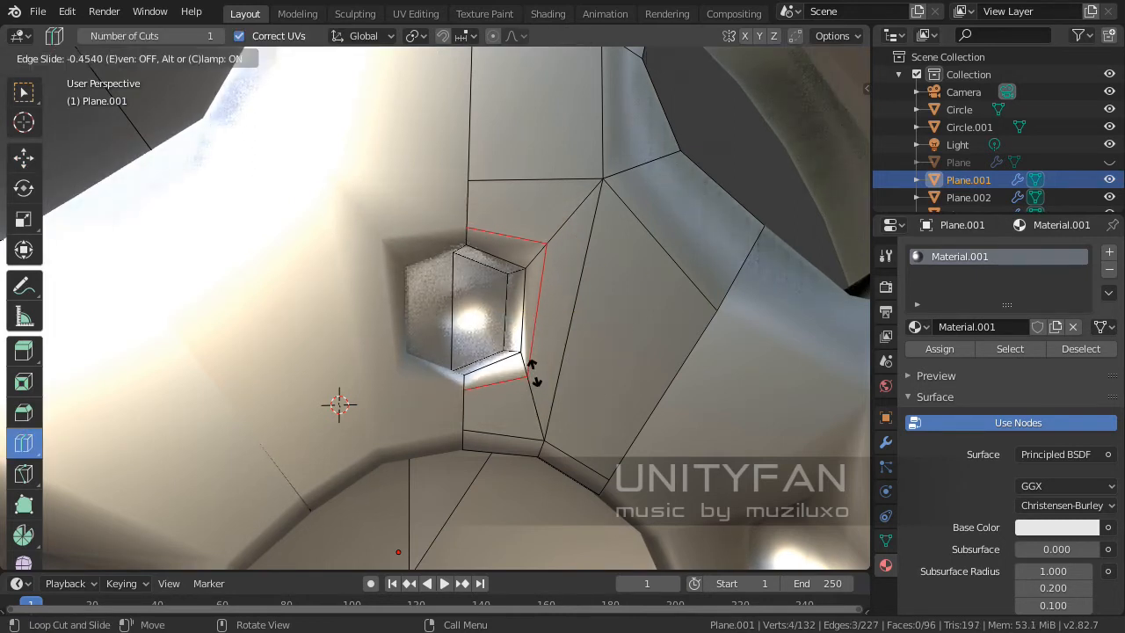
pyautogui.click(531, 370)
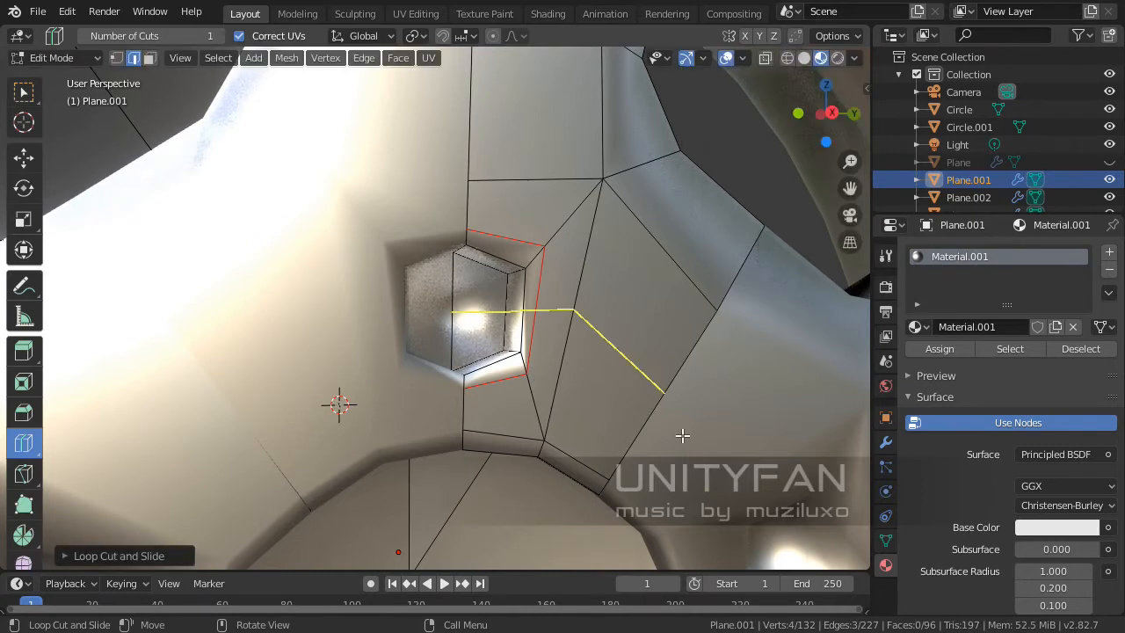
# - Move the new loop's upper and lower corner vertices so the loop runs more evenly around the bolt hole
pyautogui.click(116, 58)
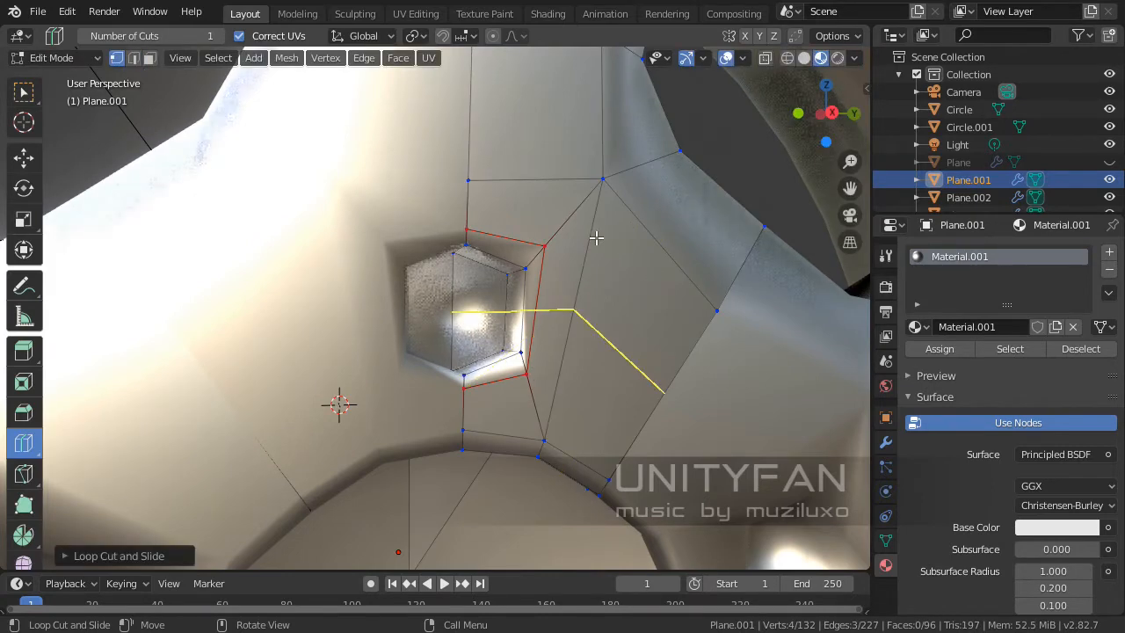
pyautogui.click(29, 162)
pyautogui.scroll(3, 613, 243)
pyautogui.keyDown('shift'); pyautogui.moveTo(618, 247); pyautogui.dragTo(546, 183, button='middle'); pyautogui.keyUp('shift')
pyautogui.click(560, 219)
pyautogui.press('g')
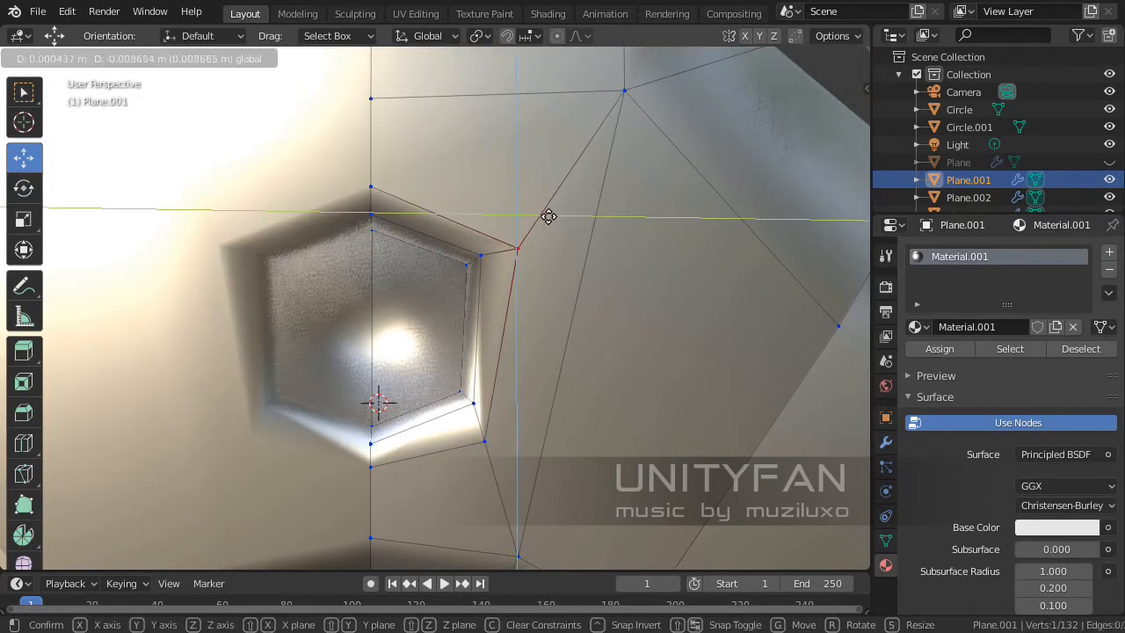
pyautogui.click(553, 208)
pyautogui.click(516, 441)
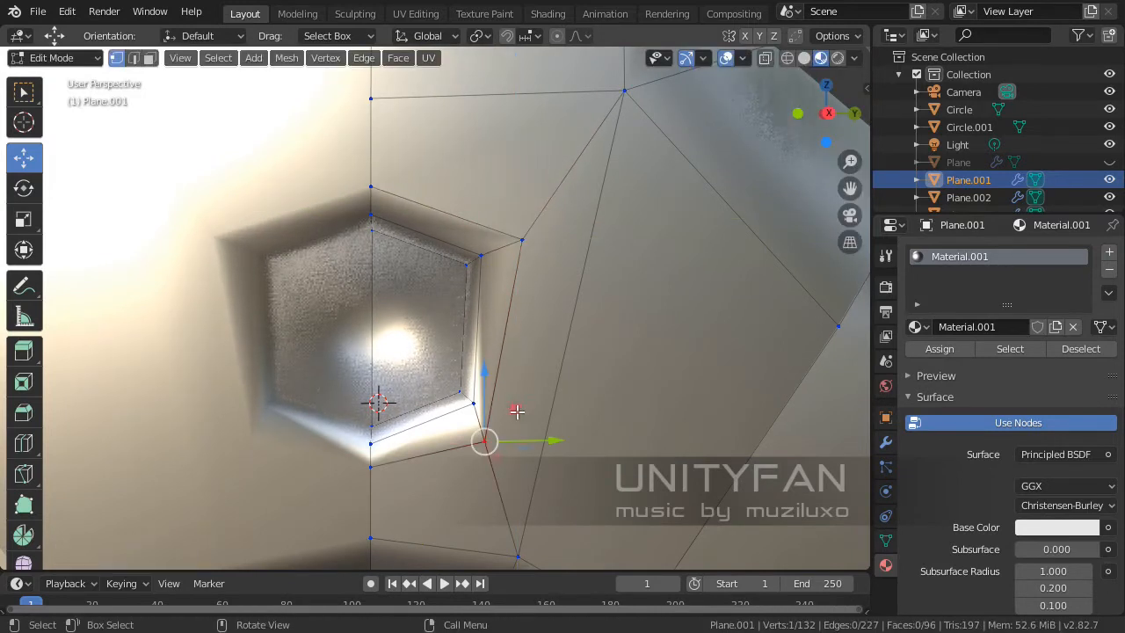
pyautogui.press('g')
pyautogui.click(543, 396)
# - Adjust the loop's lower and upper vertices on the mirror seam vertically, and return to Object Mode
pyautogui.click(377, 465)
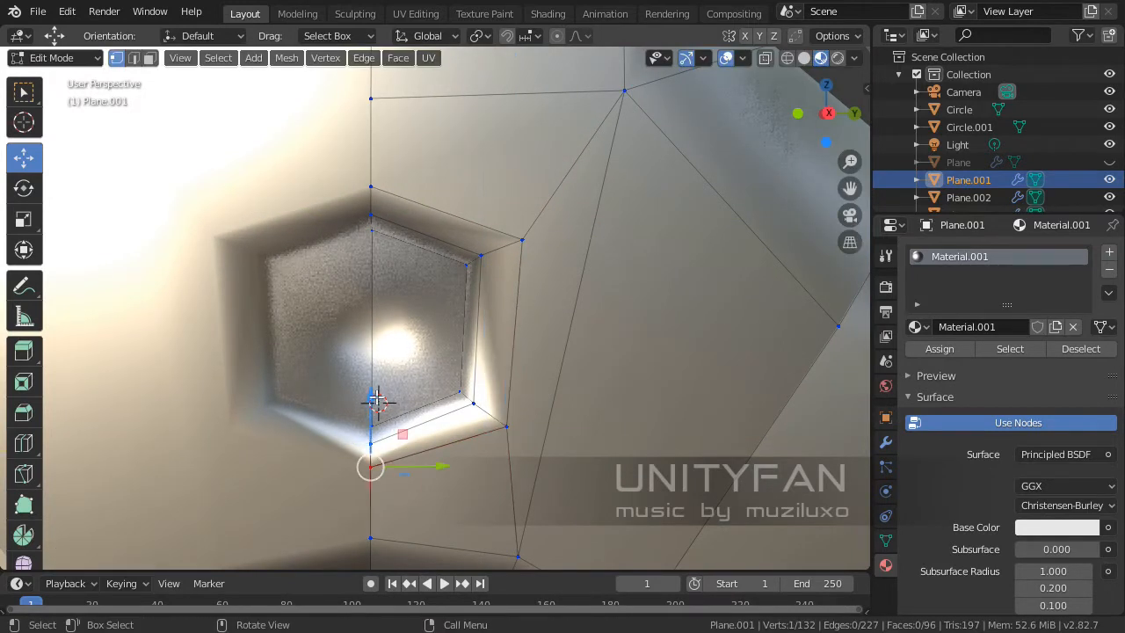
pyautogui.press('g')
pyautogui.click(373, 404)
pyautogui.moveTo(373, 404); pyautogui.dragTo(482, 294, button='middle')
pyautogui.click(473, 295)
pyautogui.press('g')
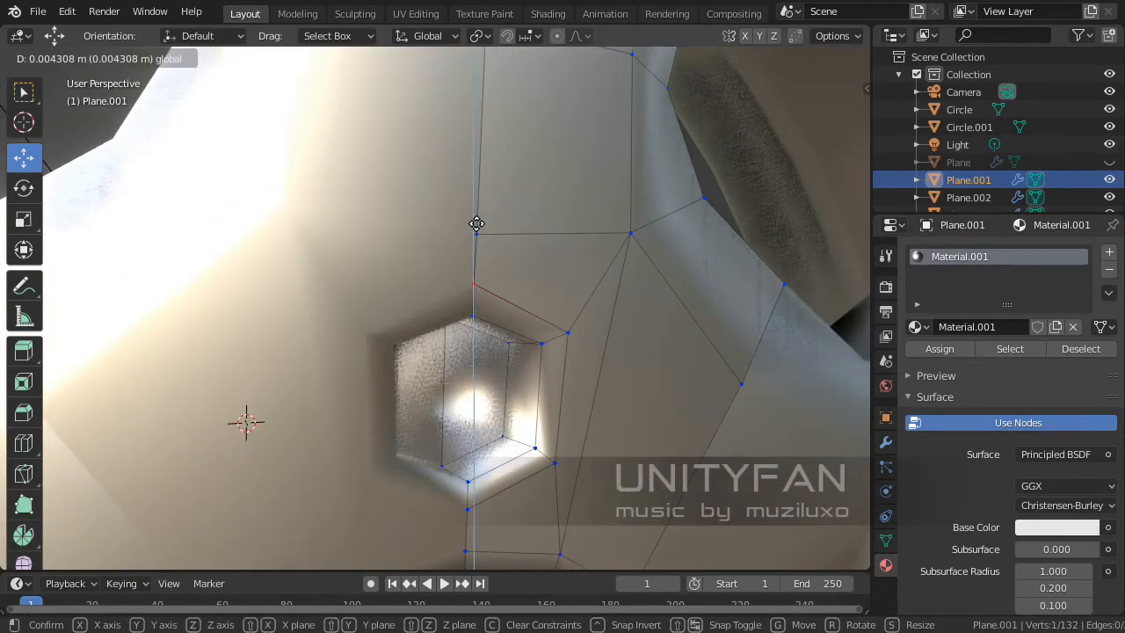
pyautogui.click(478, 226)
pyautogui.scroll(-3, 553, 351)
pyautogui.moveTo(553, 352); pyautogui.dragTo(471, 371, button='middle')
pyautogui.press('Tab')
# - Delete the four other rim spoke segments, keeping only the edited upper one
pyautogui.scroll(-3, 471, 371)
pyautogui.moveTo(467, 415); pyautogui.dragTo(581, 363, button='middle')
pyautogui.scroll(-3, 539, 380)
pyautogui.click(617, 307)
pyautogui.keyDown('shift'); pyautogui.click(581, 369); pyautogui.keyUp('shift')
pyautogui.keyDown('shift'); pyautogui.click(428, 306); pyautogui.keyUp('shift')
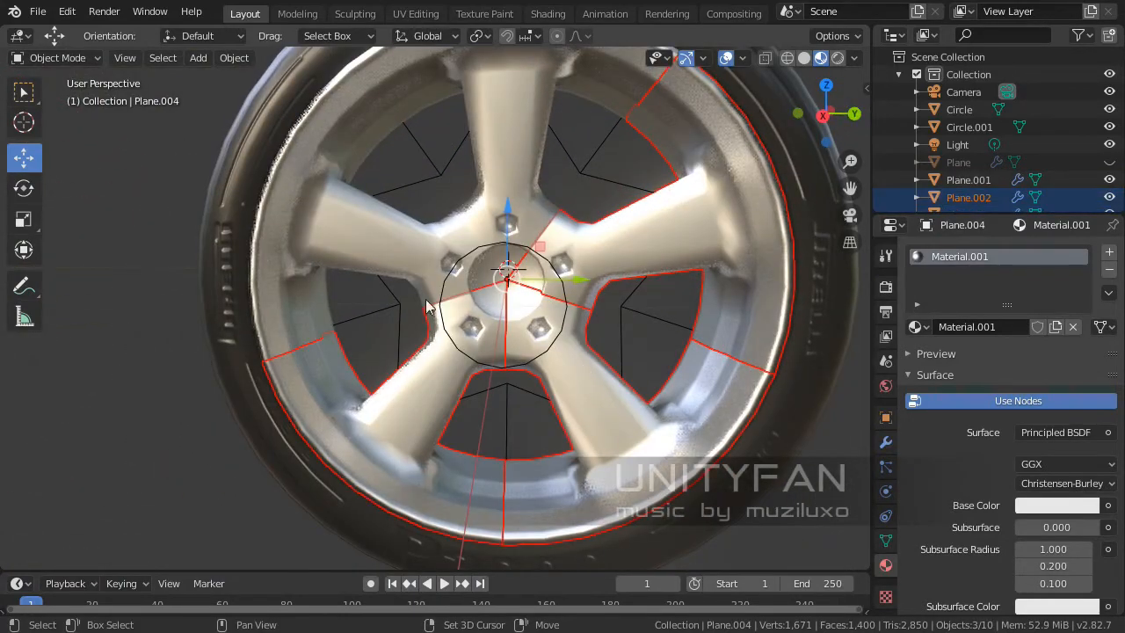
pyautogui.moveTo(406, 252); pyautogui.dragTo(433, 308, button='middle')
pyautogui.press('x')
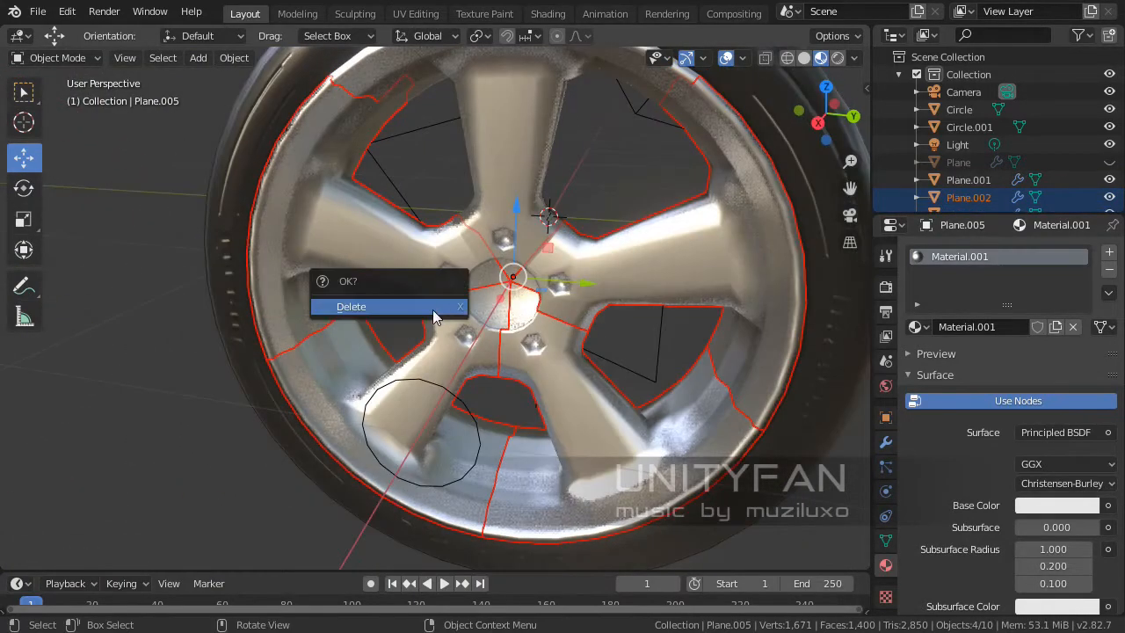
pyautogui.click(432, 307)
# - Select the remaining upper spoke segment and duplicate it in place, without offsetting or linking the copy
pyautogui.click(504, 254)
pyautogui.moveTo(505, 254); pyautogui.dragTo(528, 279, button='middle')
pyautogui.hotkey('shift', 'd')
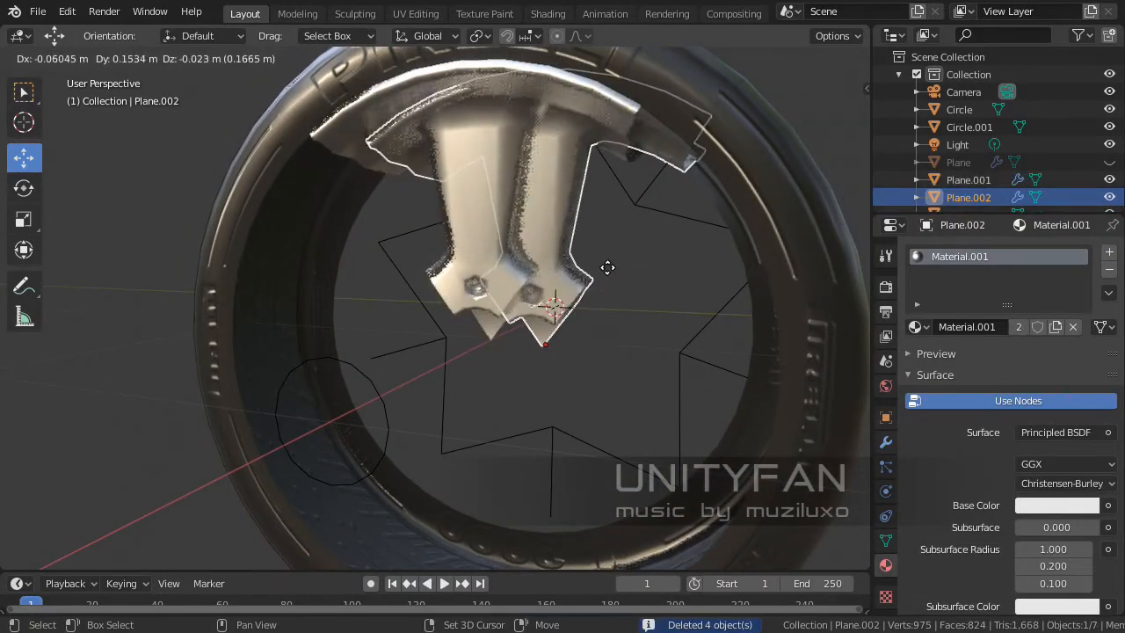
pyautogui.press('Escape')
pyautogui.click(169, 551)
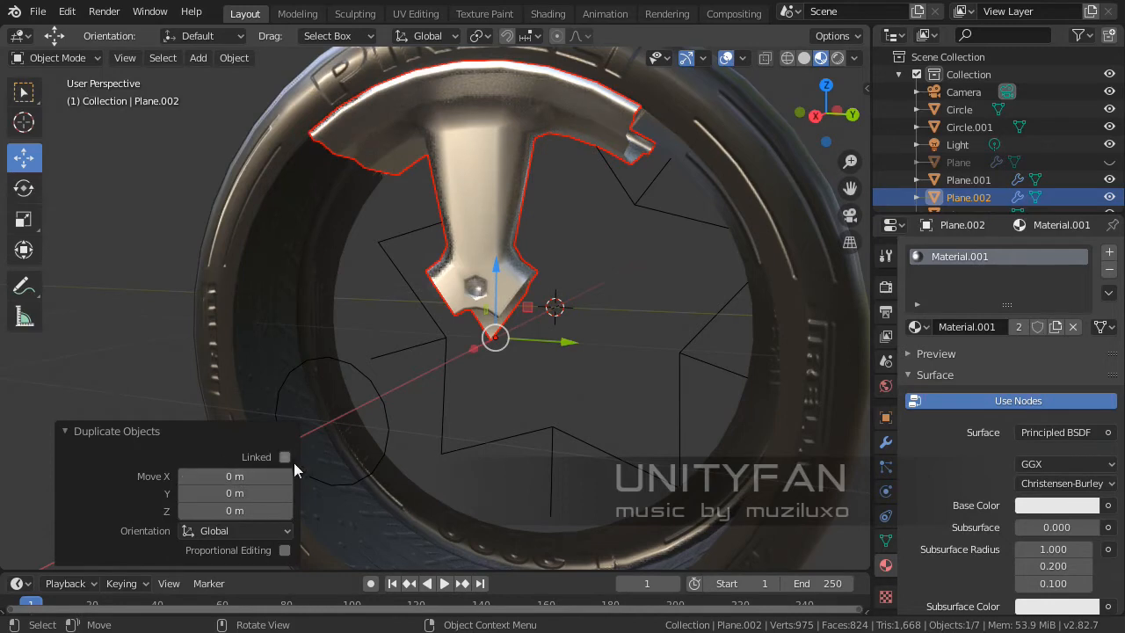
pyautogui.click(133, 431)
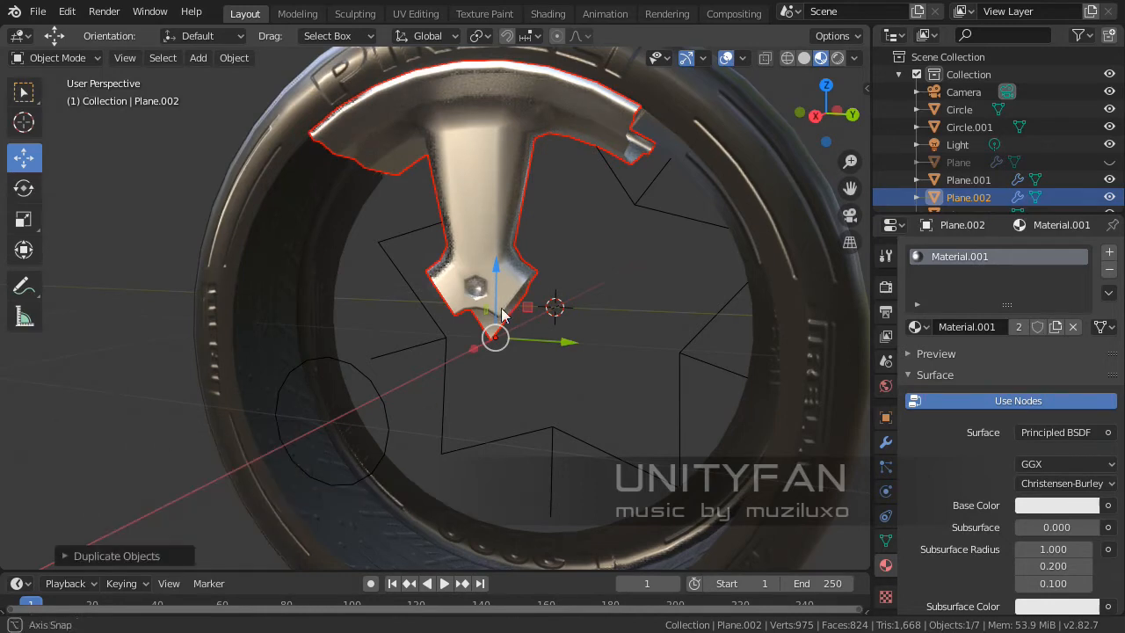
# - Rotate the duplicated spoke segment clockwise about the hub's X axis until its rim edge meets the original segment
pyautogui.moveTo(163, 316); pyautogui.dragTo(192, 197, button='middle')
pyautogui.click(24, 187)
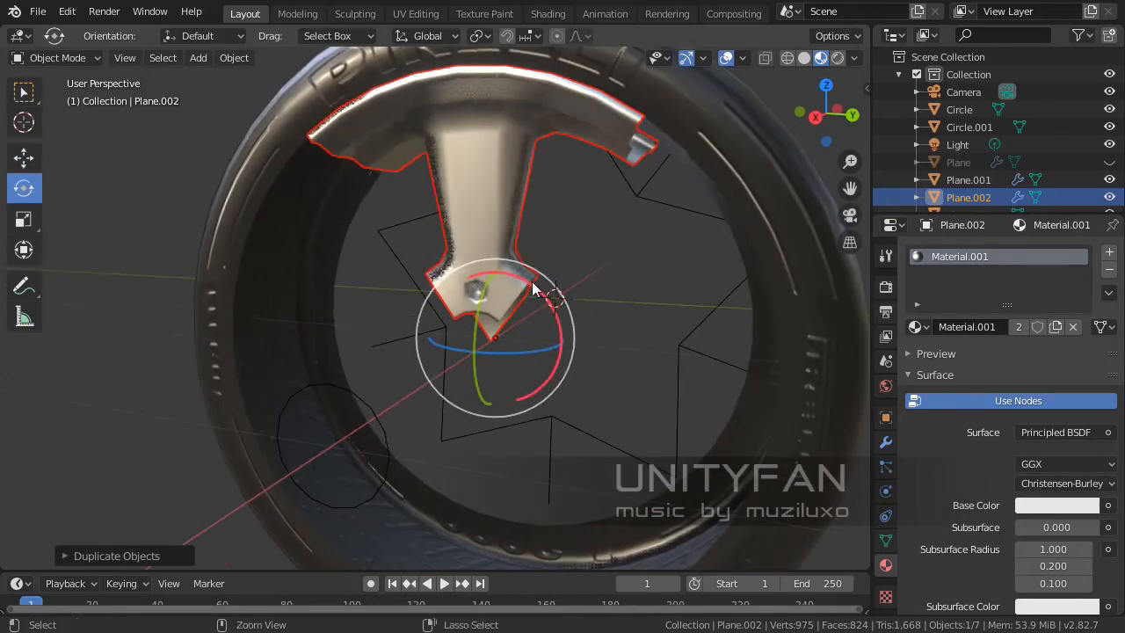
pyautogui.moveTo(534, 289); pyautogui.dragTo(558, 400)
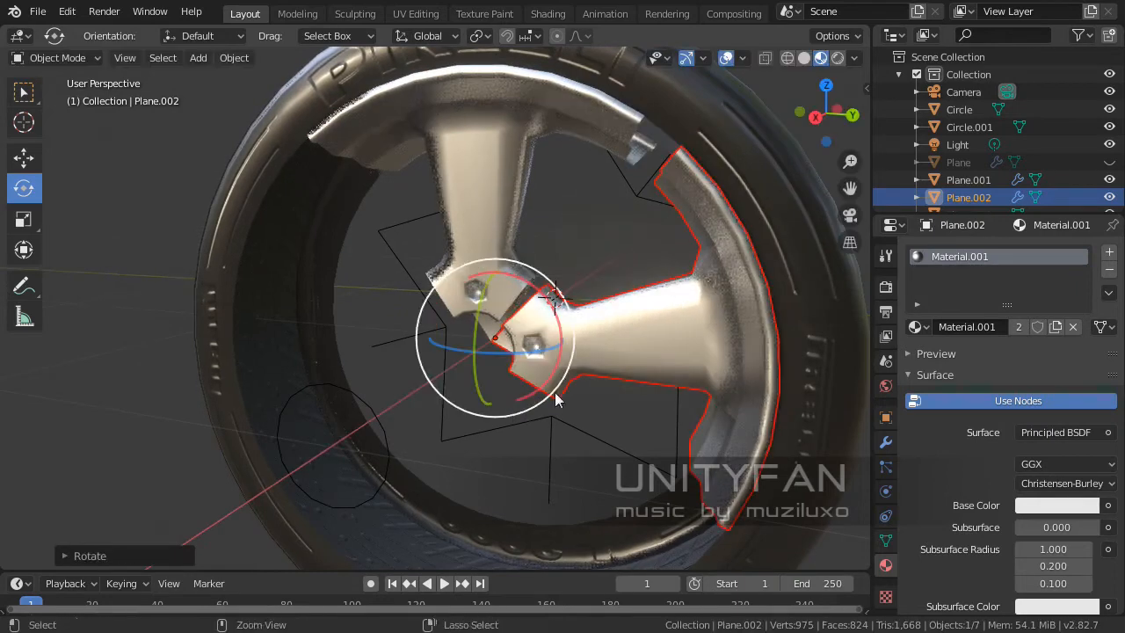
pyautogui.click(147, 555)
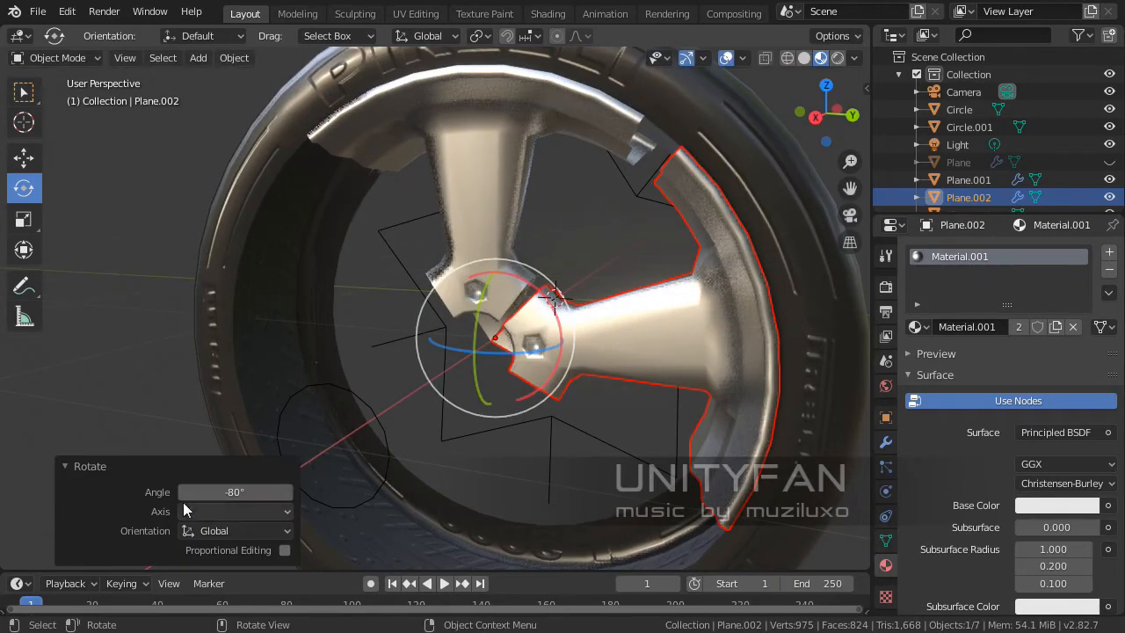
pyautogui.click(248, 489)
pyautogui.write('-70')
pyautogui.press('Return')
pyautogui.click(79, 458)
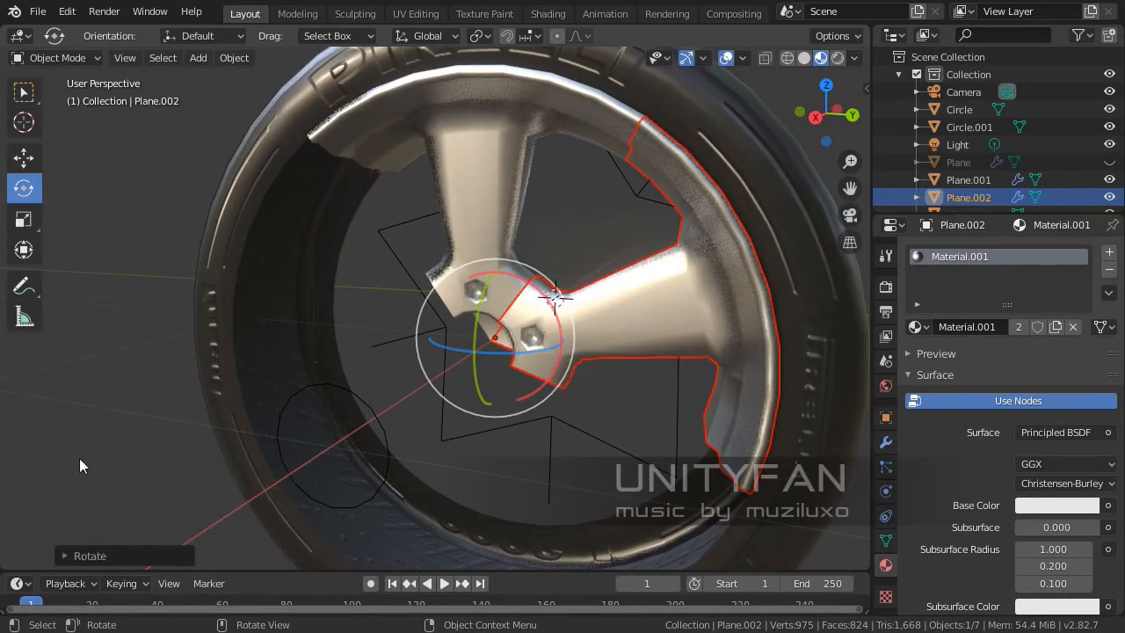
# - Duplicate the second spoke segment and rotate the copy by -72° about the global X axis to form the third spoke
pyautogui.hotkey('shift', 'd')
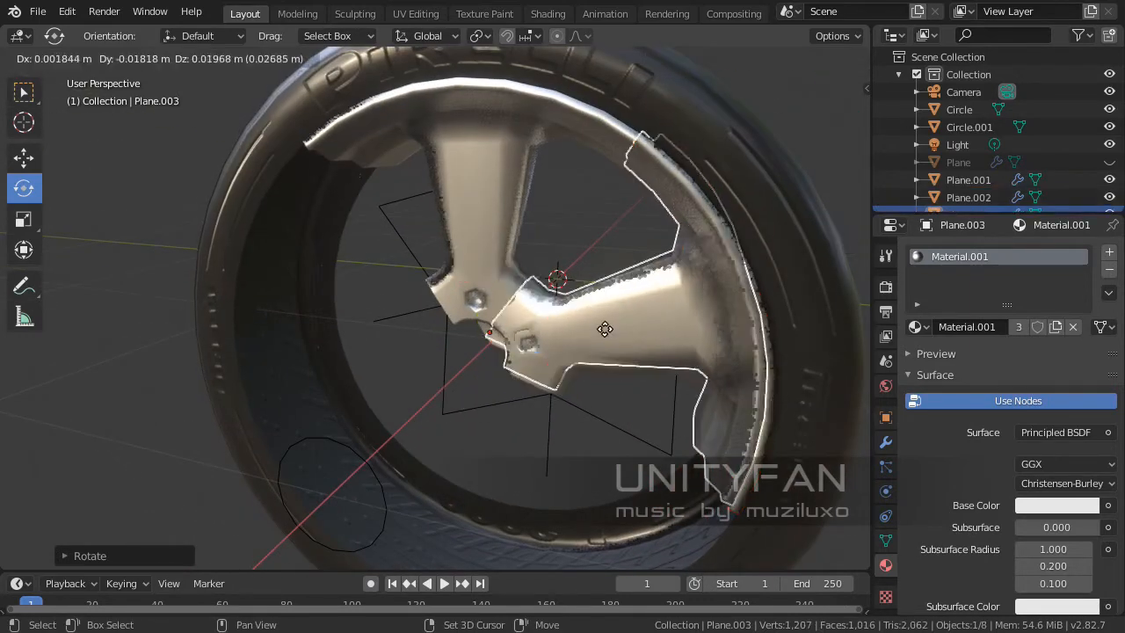
pyautogui.press('r')
pyautogui.click(625, 371)
pyautogui.write('rx85')
pyautogui.press('Return')
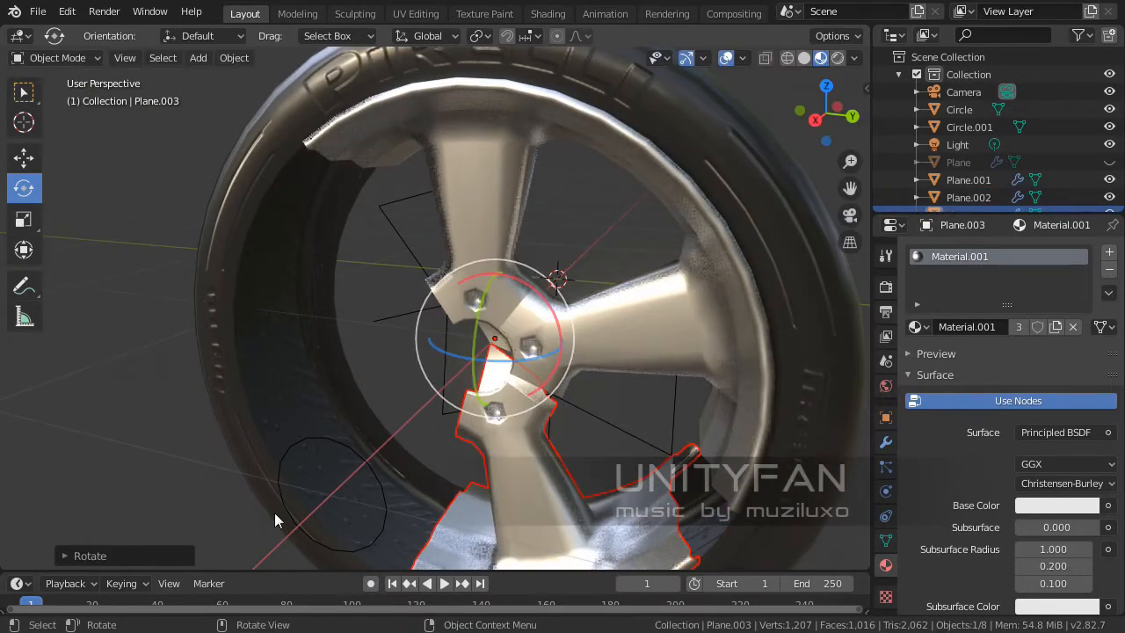
pyautogui.click(136, 560)
pyautogui.click(236, 493)
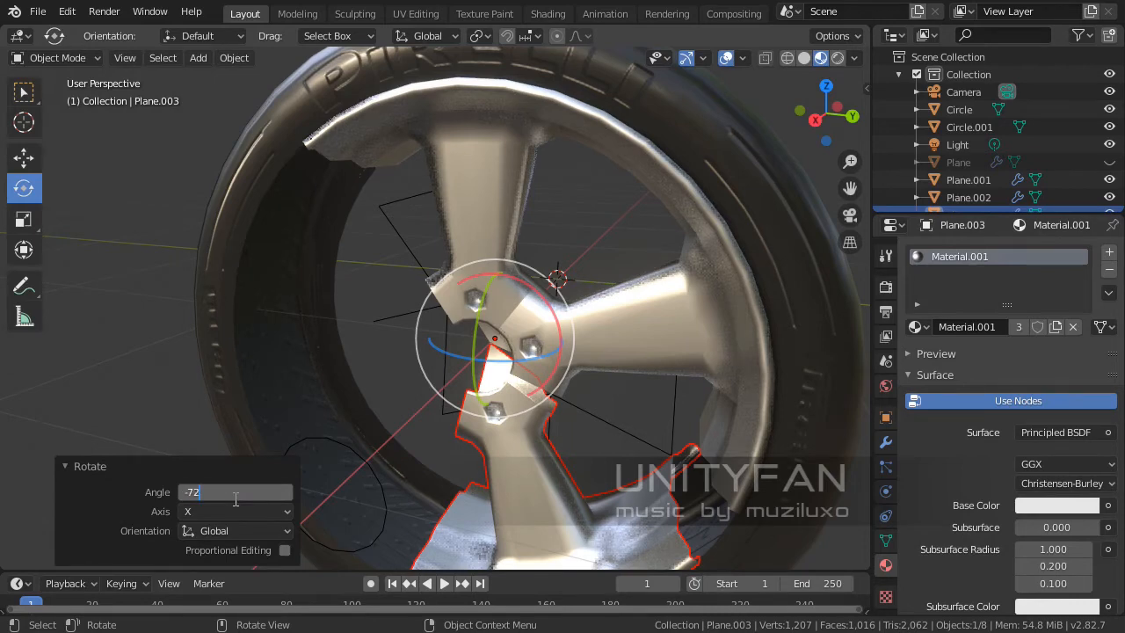
pyautogui.write('-72')
pyautogui.press('Return')
pyautogui.moveTo(563, 377); pyautogui.dragTo(475, 422, button='middle')
pyautogui.click(97, 466)
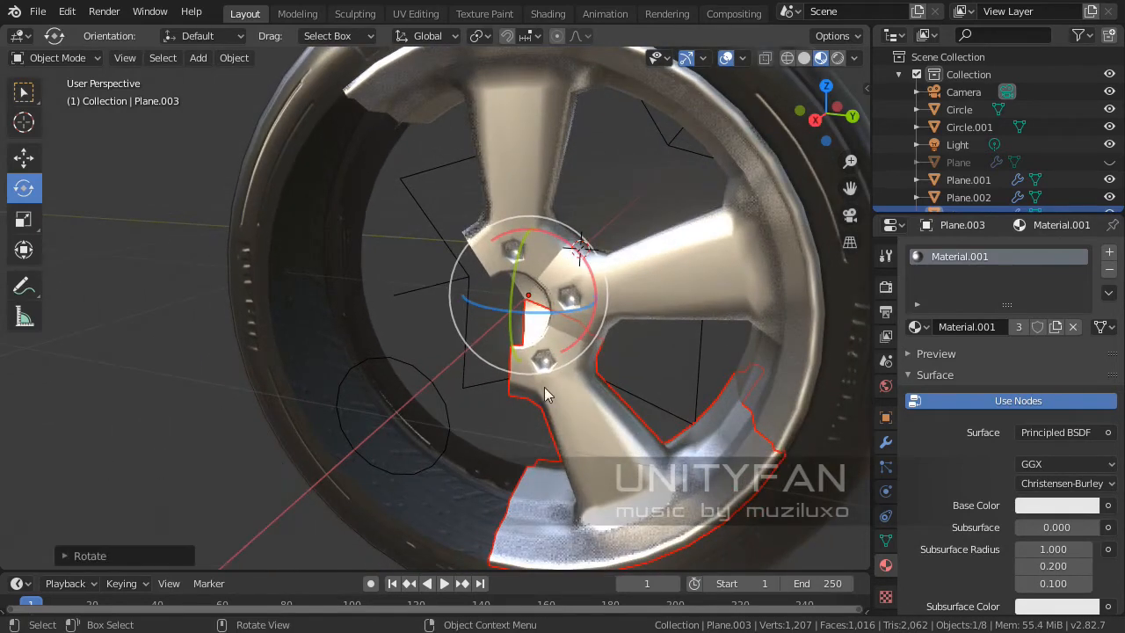
# - Duplicate the third spoke segment in place and rotate the copy by -72° about the global X axis
pyautogui.hotkey('shift', 'd')
pyautogui.press('Escape')
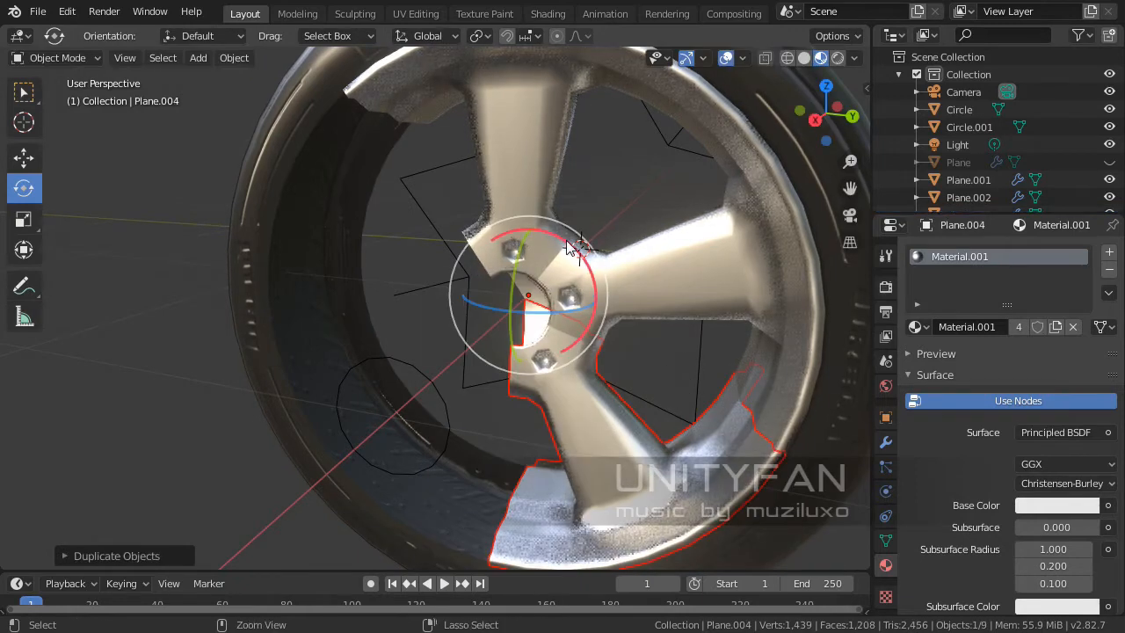
pyautogui.moveTo(569, 249); pyautogui.dragTo(591, 343)
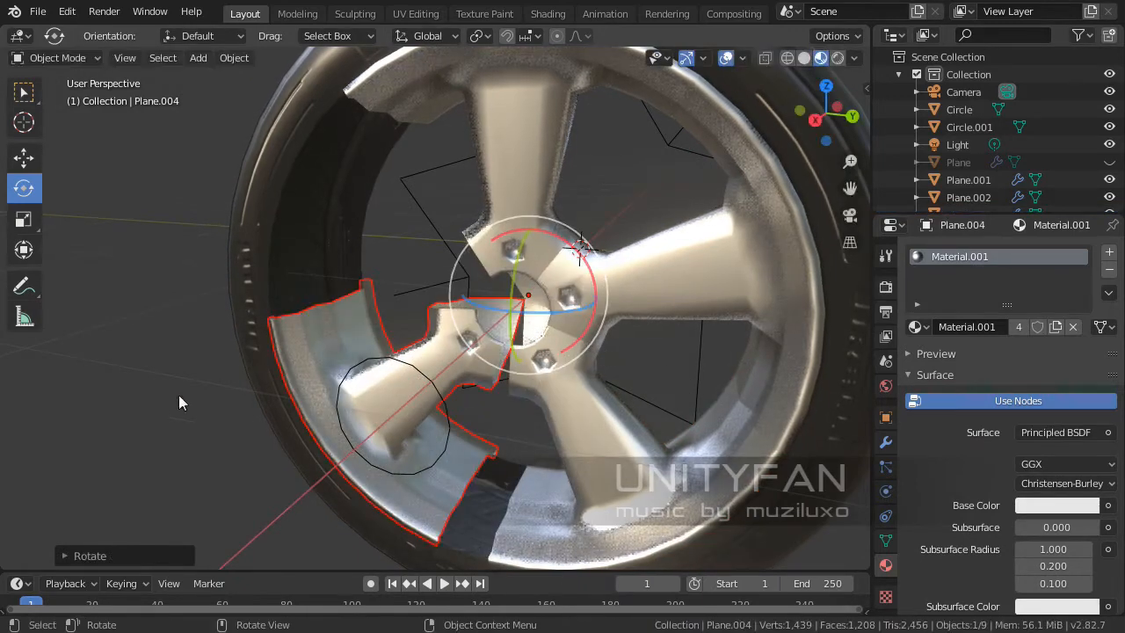
pyautogui.click(106, 556)
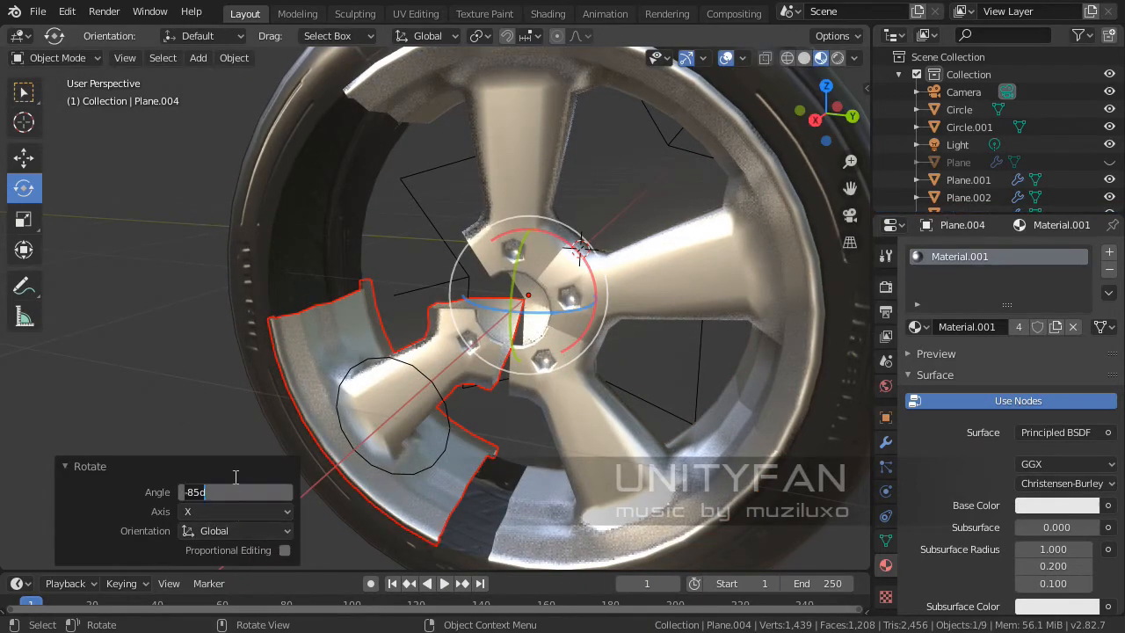
pyautogui.press('Return')
pyautogui.moveTo(570, 321); pyautogui.dragTo(582, 350, button='middle')
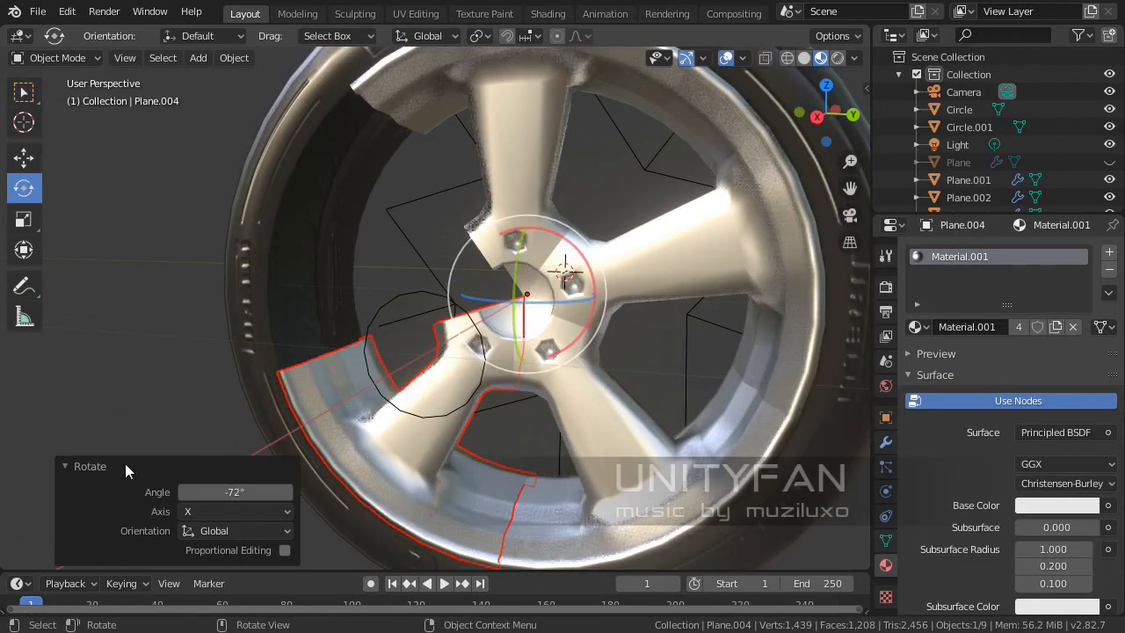
pyautogui.click(100, 467)
# - Duplicate the fourth spoke segment in place and rotate the copy by -72° about X to close the rim
pyautogui.moveTo(621, 415); pyautogui.dragTo(596, 346, button='middle')
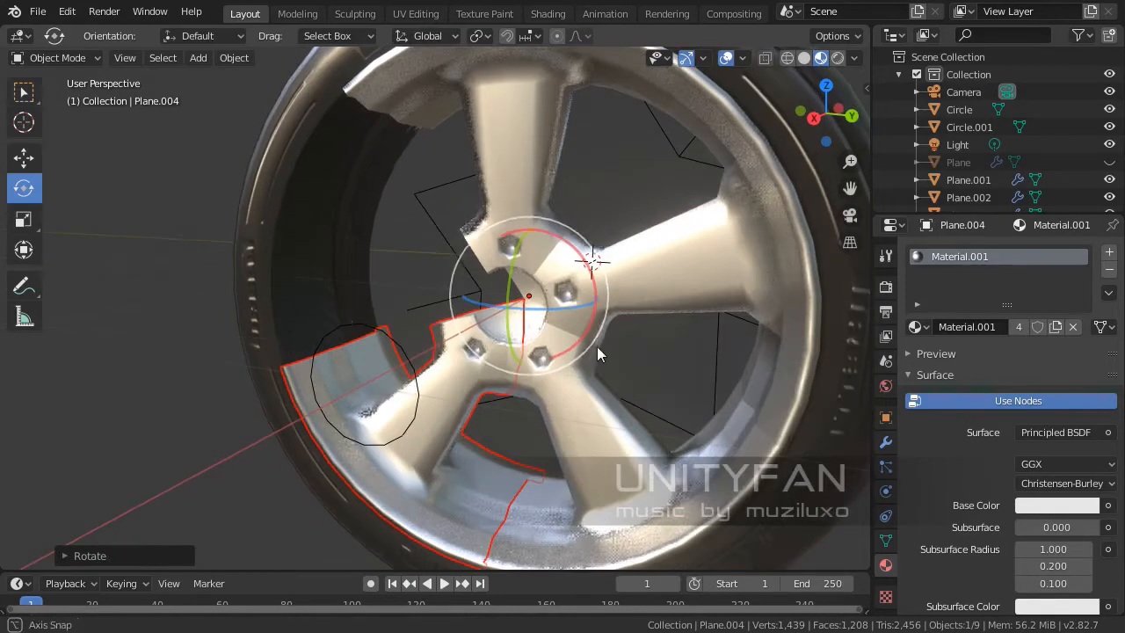
pyautogui.hotkey('shift', 'd')
pyautogui.rightClick(538, 263)
pyautogui.moveTo(577, 293); pyautogui.dragTo(580, 308, button='middle')
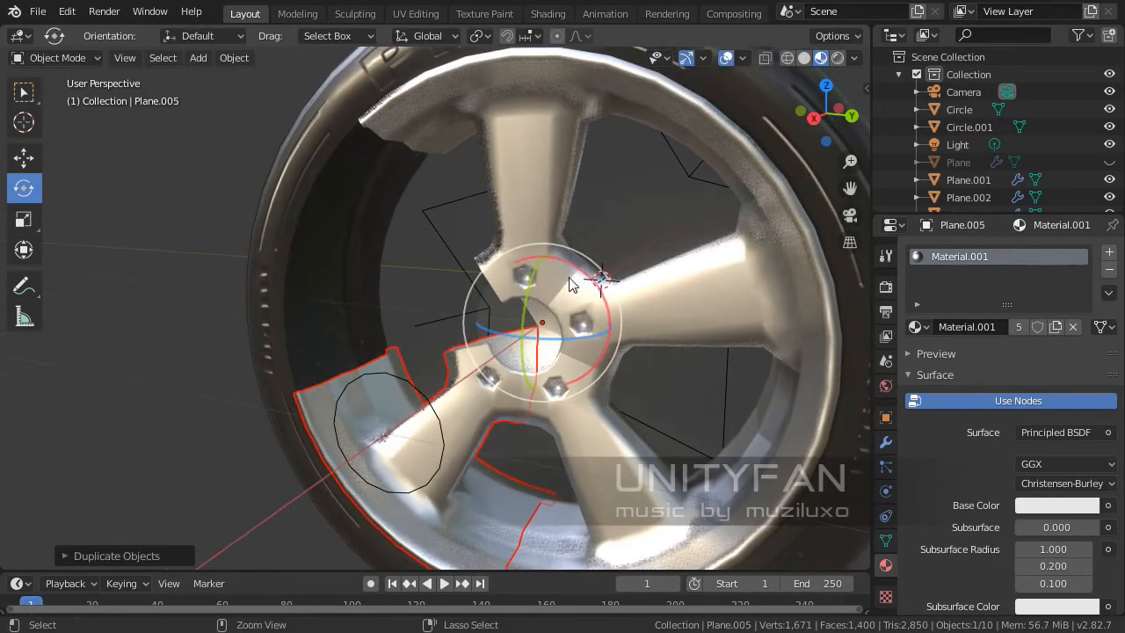
pyautogui.keyDown('ctrl'); pyautogui.moveTo(577, 270); pyautogui.dragTo(633, 329); pyautogui.keyUp('ctrl')
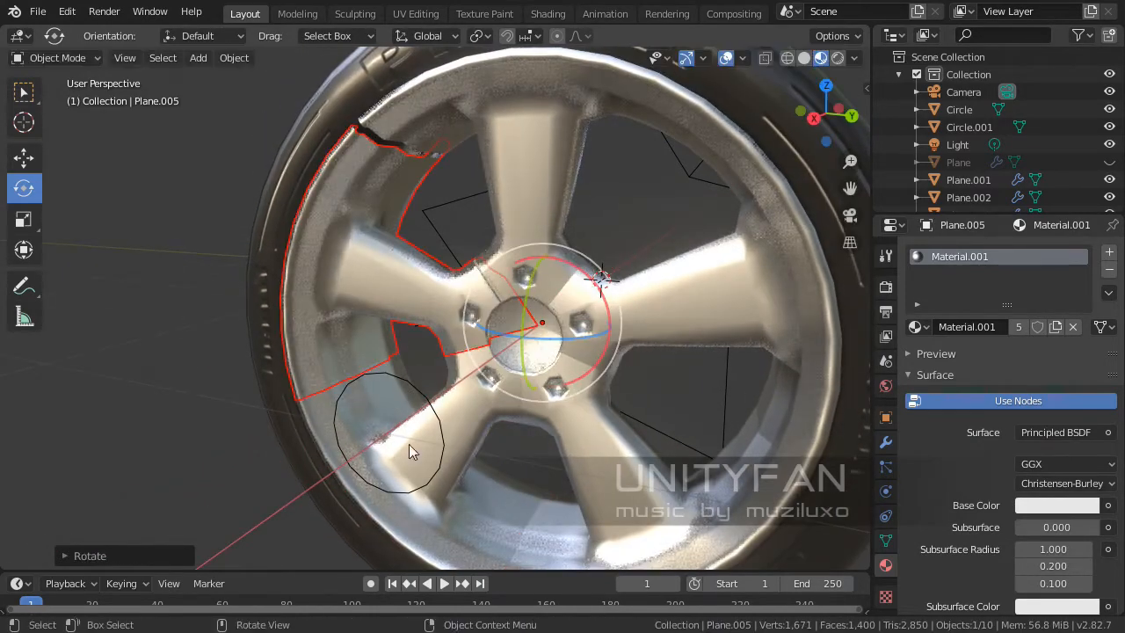
pyautogui.click(125, 556)
pyautogui.click(246, 492)
pyautogui.write('-70d')
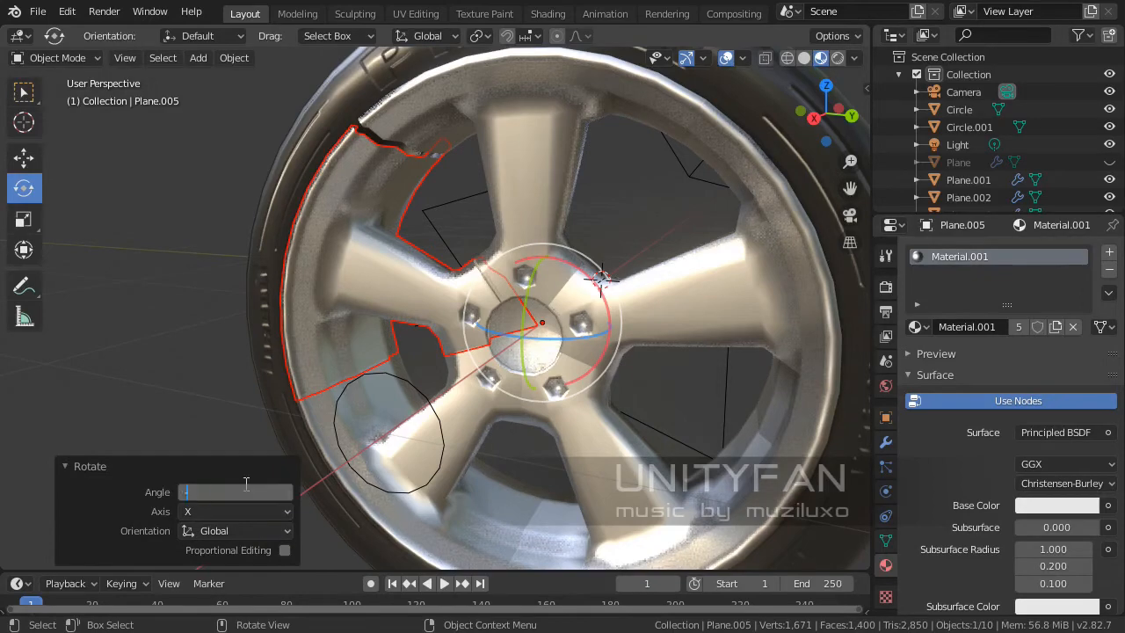
pyautogui.press('Return')
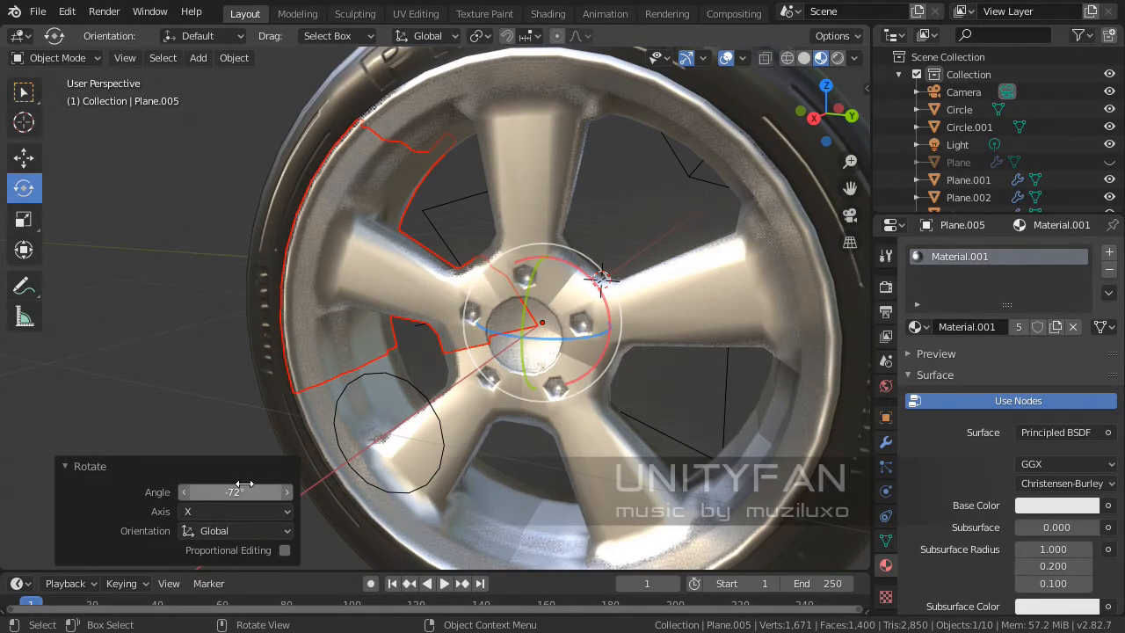
pyautogui.click(118, 466)
pyautogui.moveTo(434, 390); pyautogui.dragTo(489, 397, button='middle')
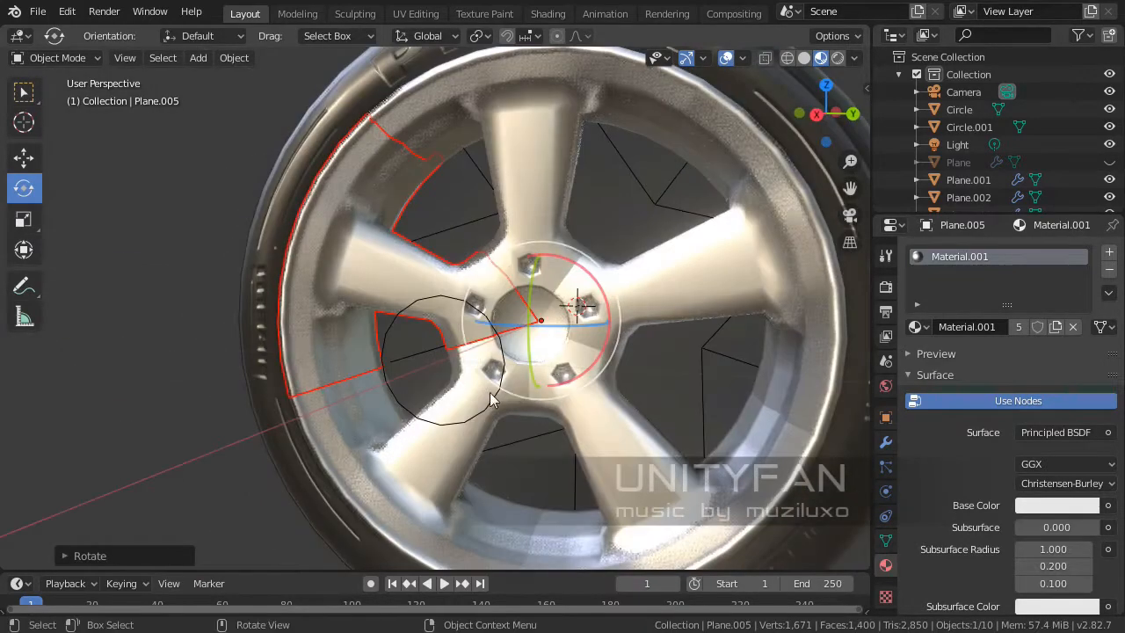
pyautogui.click(26, 93)
pyautogui.moveTo(326, 170); pyautogui.dragTo(593, 414, button='middle')
pyautogui.scroll(2, 375, 254)
pyautogui.scroll(-2, 459, 338)
pyautogui.click(411, 406)
pyautogui.keyDown('shift'); pyautogui.click(628, 321); pyautogui.keyUp('shift')
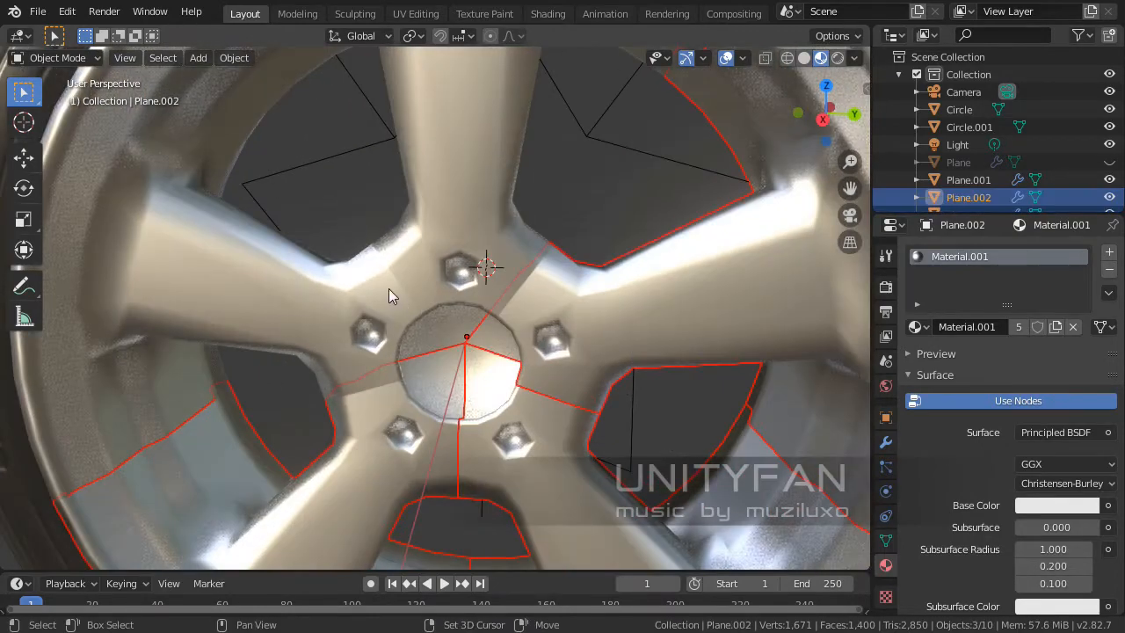
pyautogui.keyDown('shift'); pyautogui.click(386, 288); pyautogui.keyUp('shift')
pyautogui.moveTo(419, 278); pyautogui.dragTo(510, 344, button='middle')
pyautogui.click(509, 344)
pyautogui.moveTo(539, 431); pyautogui.dragTo(492, 302, button='middle')
pyautogui.keyDown('shift'); pyautogui.click(434, 356); pyautogui.keyUp('shift')
pyautogui.keyDown('shift'); pyautogui.click(587, 352); pyautogui.keyUp('shift')
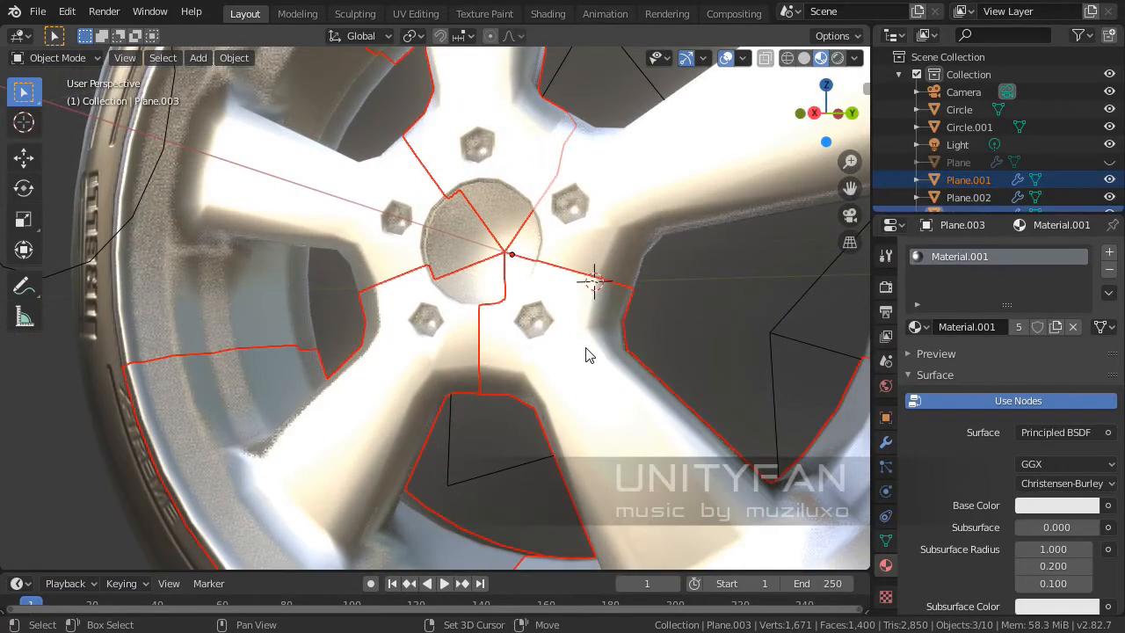
pyautogui.moveTo(586, 350); pyautogui.dragTo(603, 434, button='middle')
pyautogui.click(574, 440)
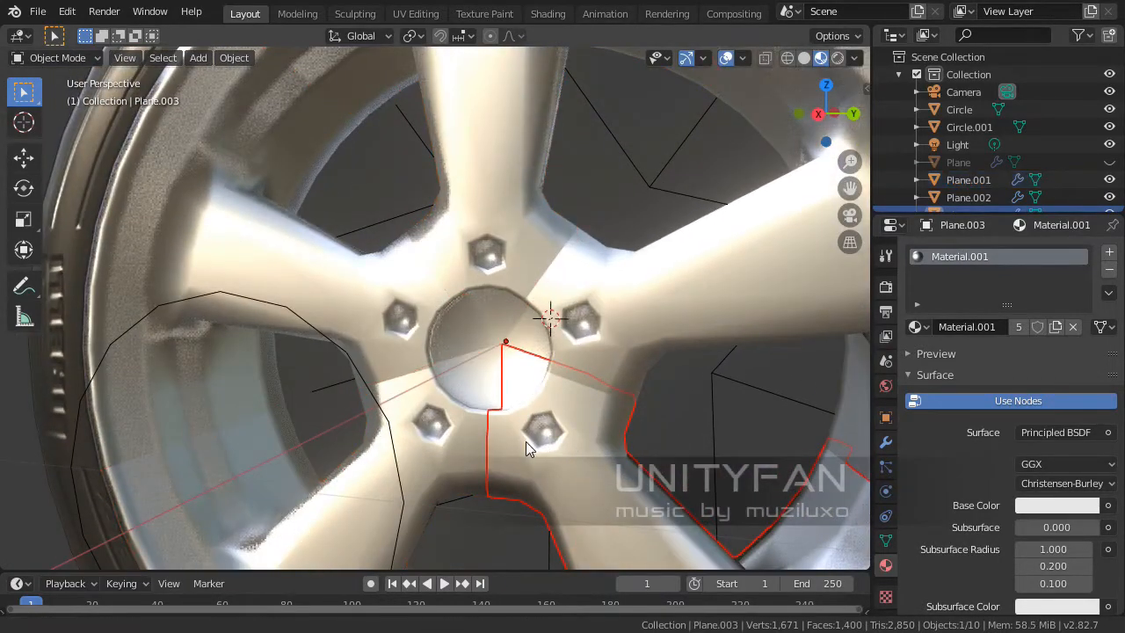
pyautogui.moveTo(526, 441); pyautogui.dragTo(477, 377, button='middle')
# - Select all five spoke segments, with the original upper one last as the active object, and join them into one object
pyautogui.click(426, 387)
pyautogui.keyDown('shift'); pyautogui.click(575, 406); pyautogui.keyUp('shift')
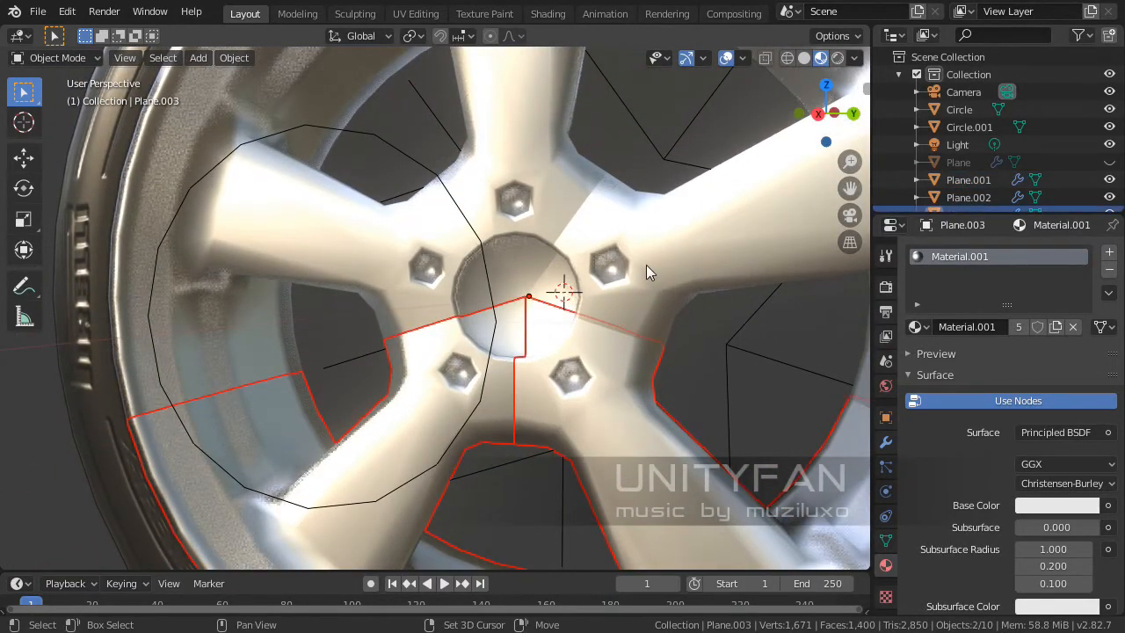
pyautogui.keyDown('shift'); pyautogui.click(646, 264); pyautogui.keyUp('shift')
pyautogui.keyDown('shift'); pyautogui.click(308, 226); pyautogui.keyUp('shift')
pyautogui.keyDown('shift'); pyautogui.click(528, 212); pyautogui.keyUp('shift')
pyautogui.moveTo(528, 213); pyautogui.dragTo(489, 355, button='middle')
pyautogui.hotkey('ctrl', 'j')
# - Apply the Y-axis Mirror modifier on the joined rim in Object Mode
pyautogui.scroll(3, 518, 329)
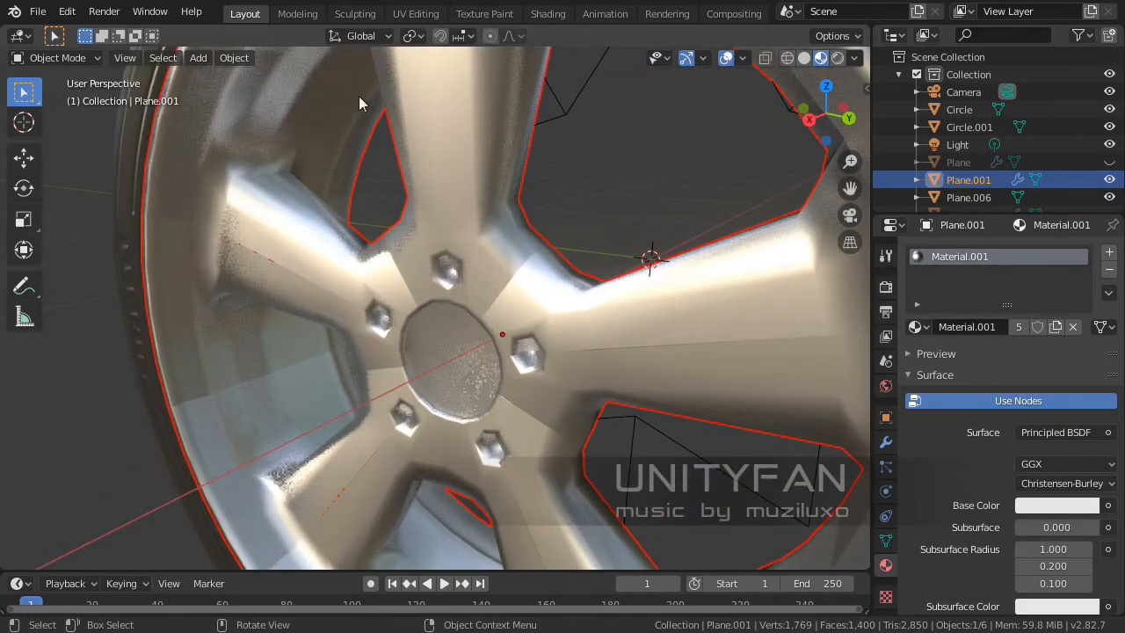
pyautogui.moveTo(484, 188); pyautogui.dragTo(618, 313, button='middle')
pyautogui.scroll(-3, 527, 308)
pyautogui.press('Tab')
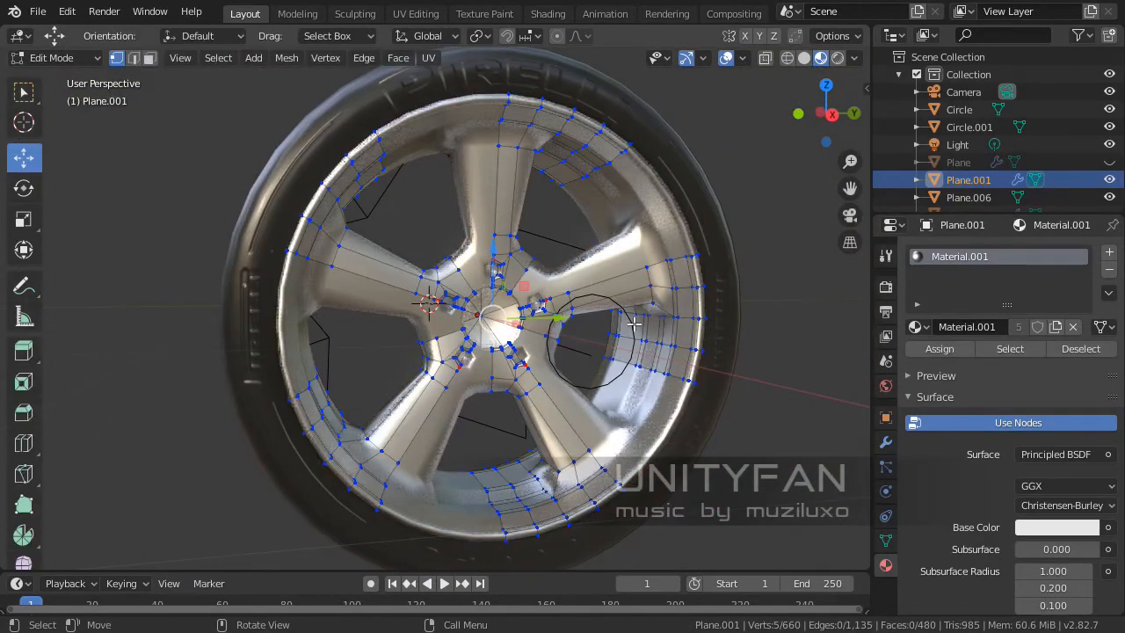
pyautogui.scroll(5, 633, 324)
pyautogui.moveTo(594, 349); pyautogui.dragTo(545, 319, button='middle')
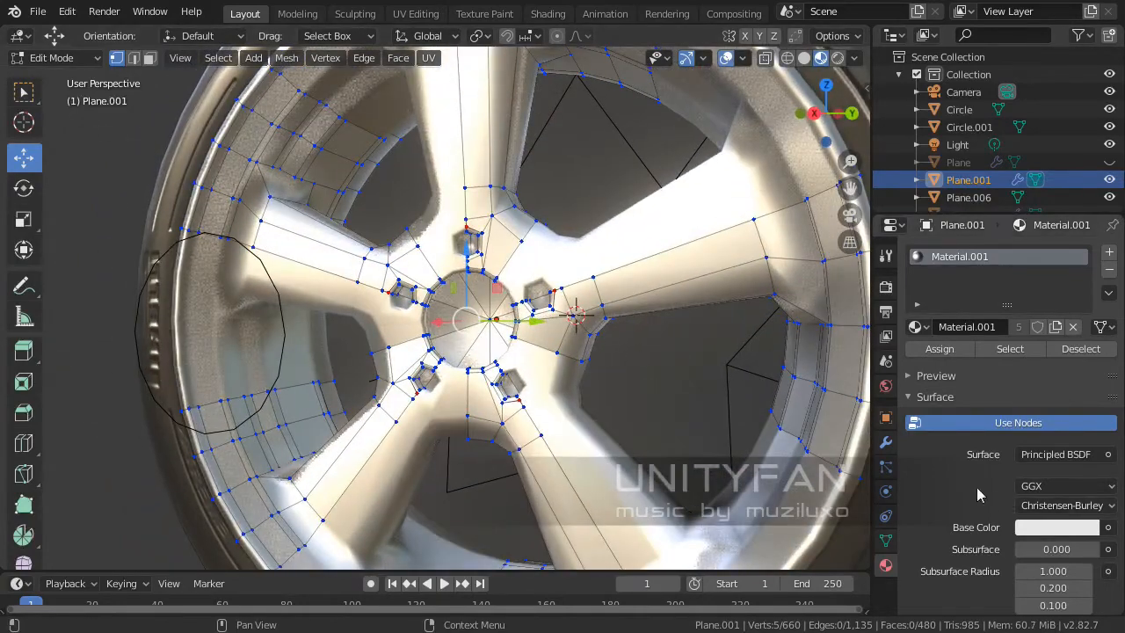
pyautogui.click(885, 443)
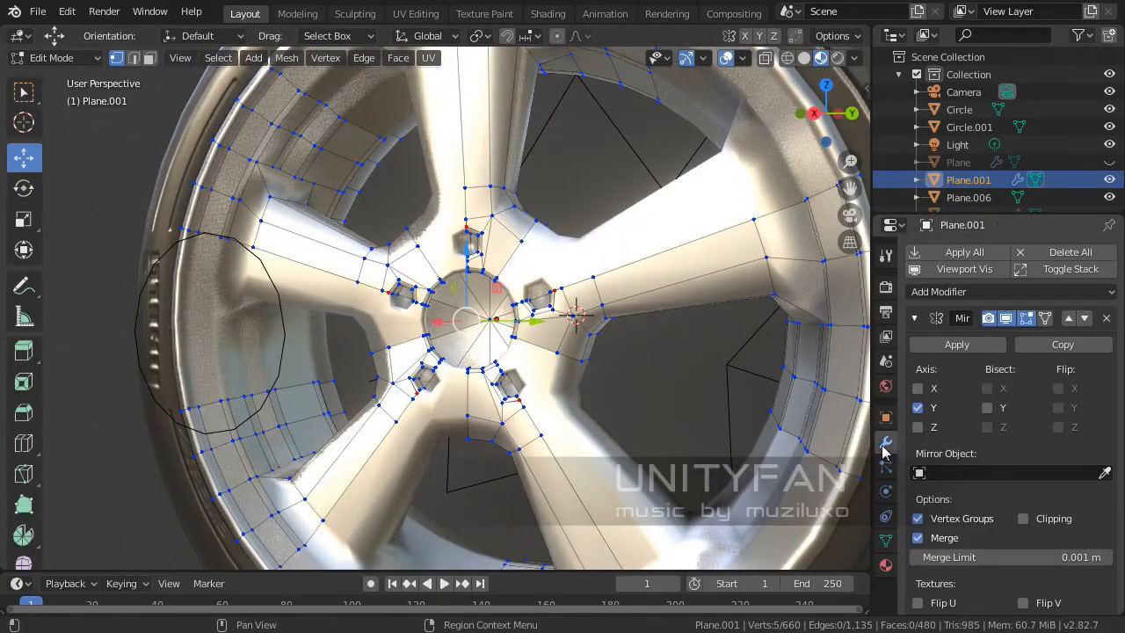
pyautogui.click(957, 344)
pyautogui.press('Tab')
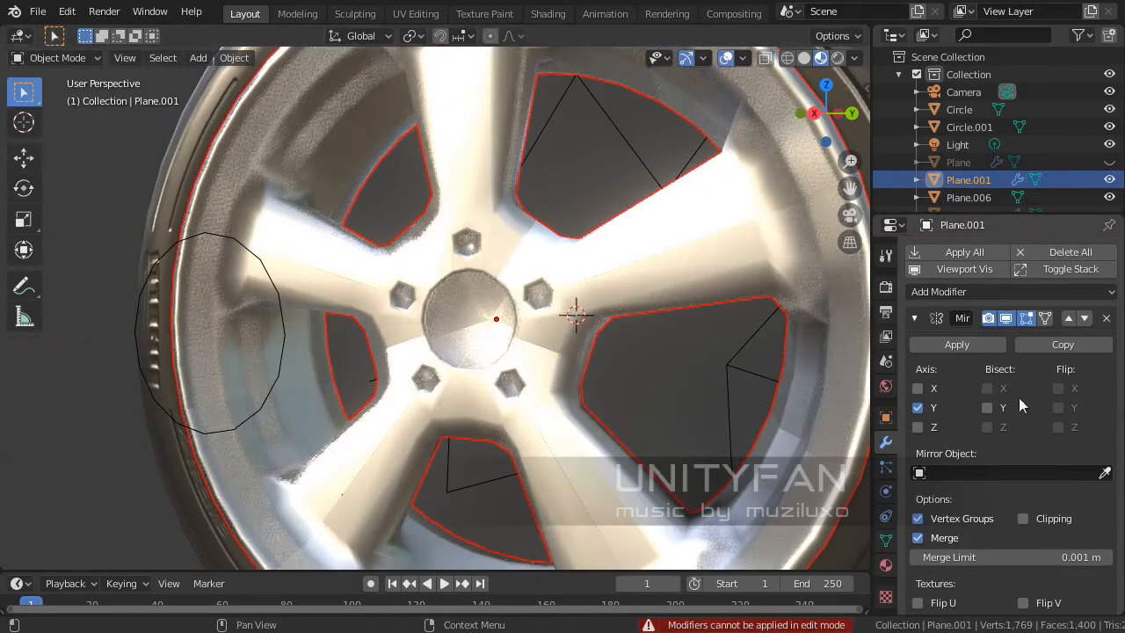
pyautogui.click(962, 347)
# - Enter Edit Mode on the joined rim and select all of its geometry
pyautogui.moveTo(804, 353); pyautogui.dragTo(483, 413, button='middle')
pyautogui.press('Tab')
pyautogui.scroll(-2, 570, 376)
pyautogui.press('a')
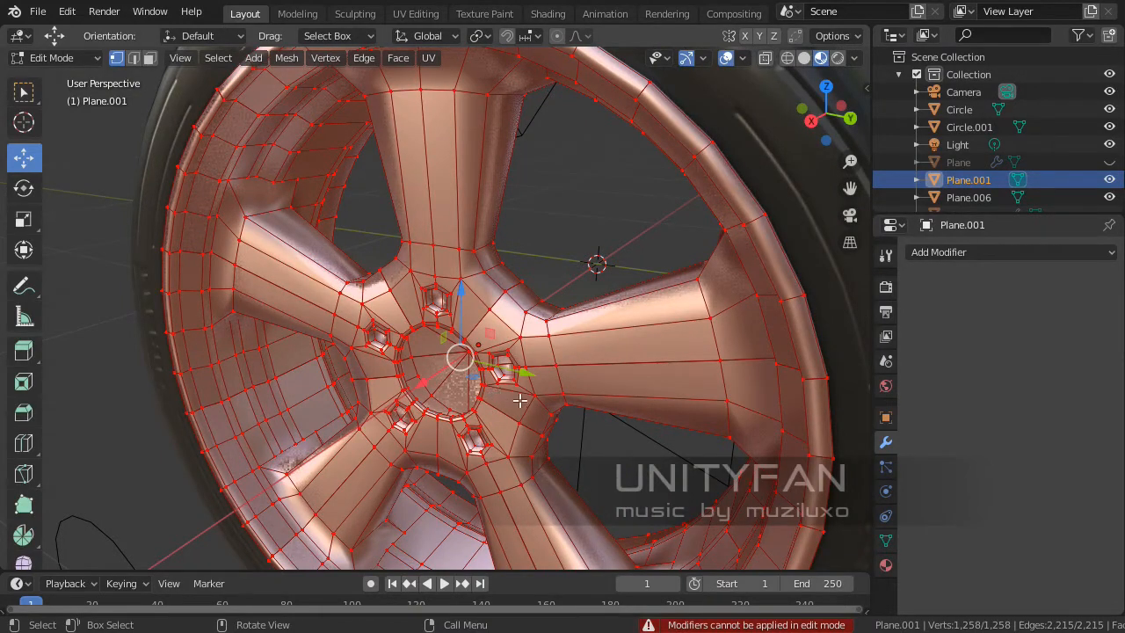
# - Examine the joined rim mesh from several angles, especially the topology around the hub and bolt recesses
pyautogui.keyDown('shift'); pyautogui.moveTo(508, 402); pyautogui.dragTo(547, 394, button='middle'); pyautogui.keyUp('shift')
pyautogui.scroll(2, 547, 394)
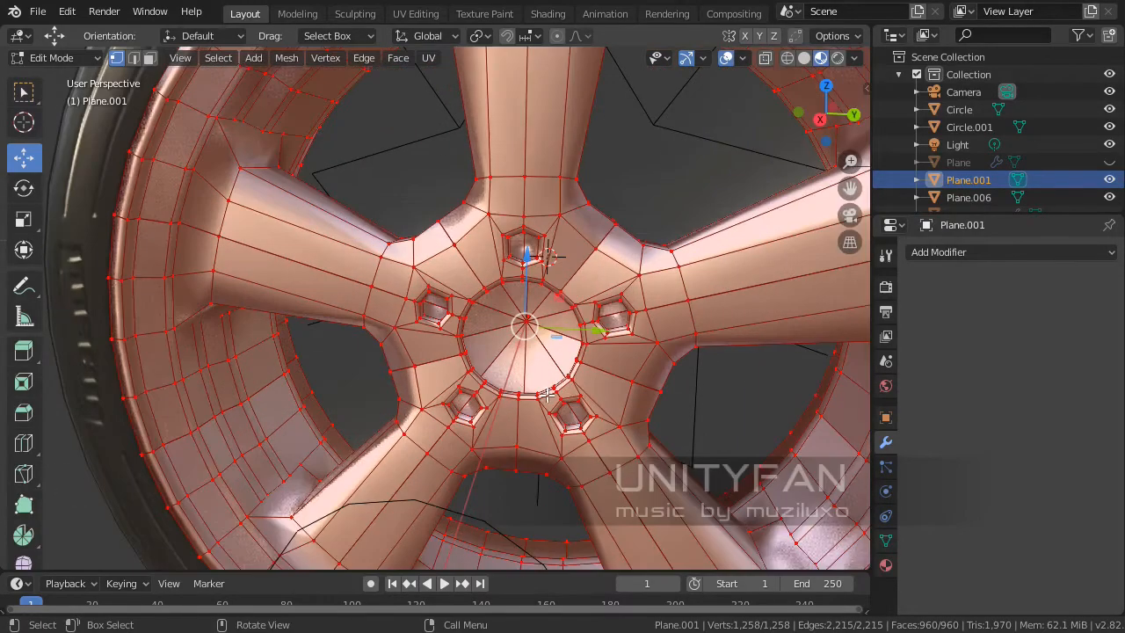
pyautogui.scroll(-6, 544, 399)
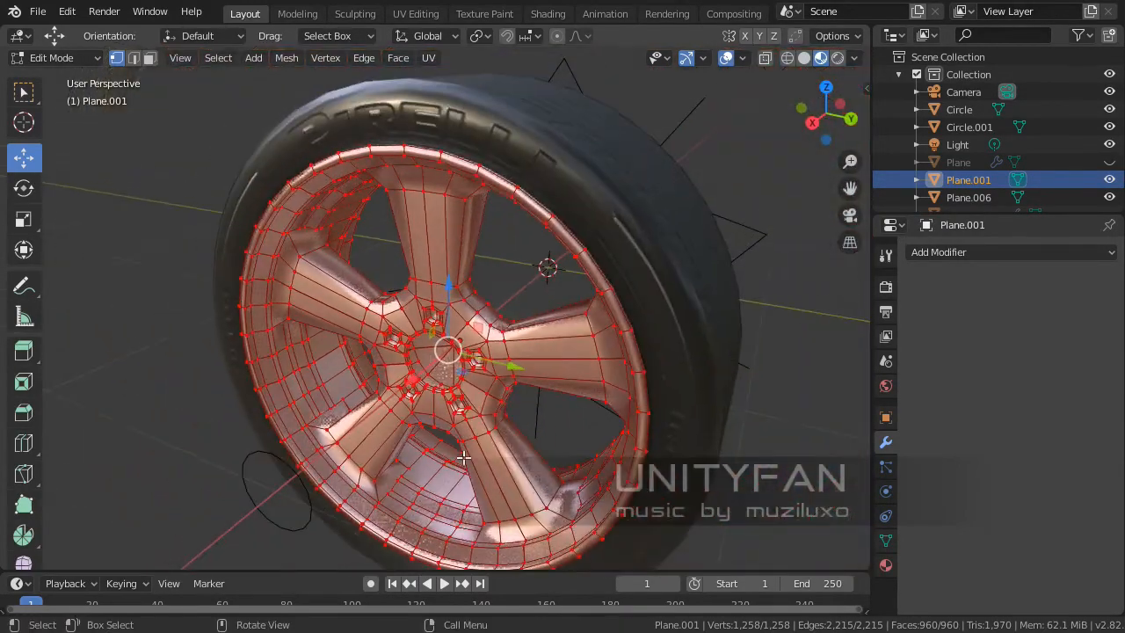
pyautogui.moveTo(544, 400); pyautogui.dragTo(443, 394, button='middle')
pyautogui.scroll(3, 567, 412)
pyautogui.scroll(1, 522, 426)
pyautogui.scroll(-4, 513, 422)
pyautogui.scroll(1, 522, 377)
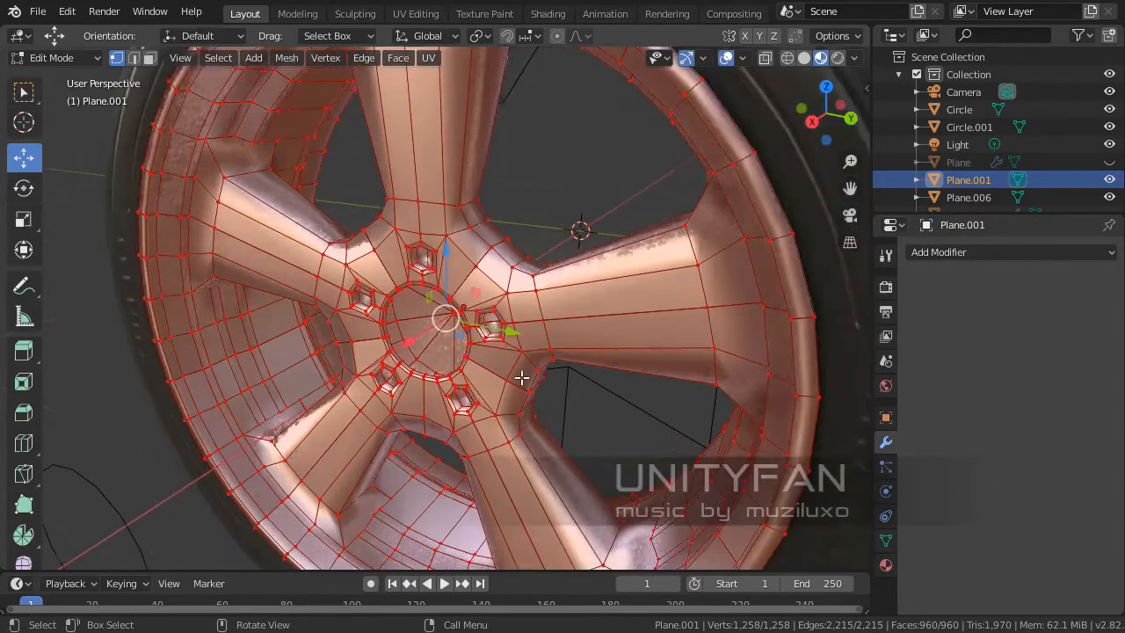
pyautogui.moveTo(522, 377); pyautogui.dragTo(562, 371, button='middle')
pyautogui.scroll(2, 568, 406)
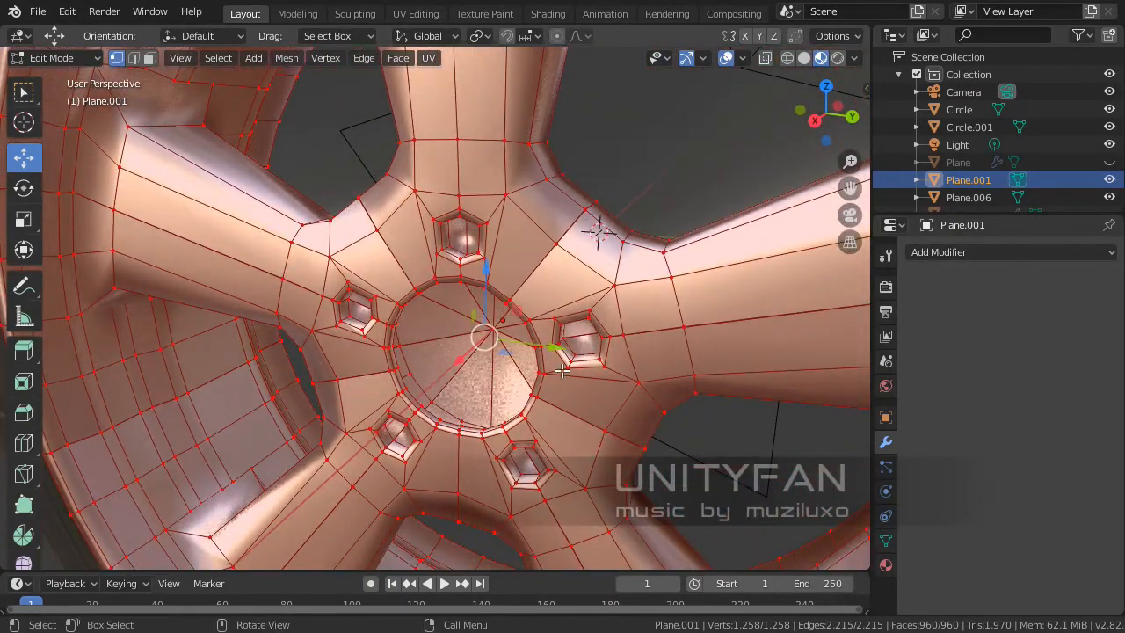
# - Merge the joined rim's overlapping vertices by distance and check the shading in Object Mode
pyautogui.press('m')
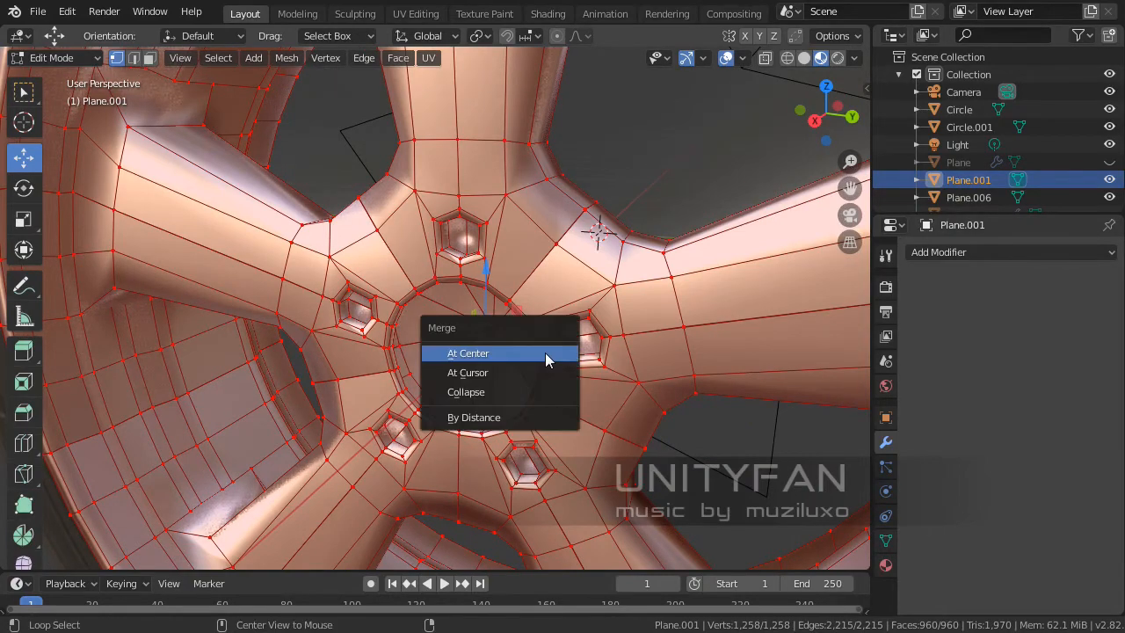
pyautogui.click(505, 420)
pyautogui.scroll(-2, 492, 370)
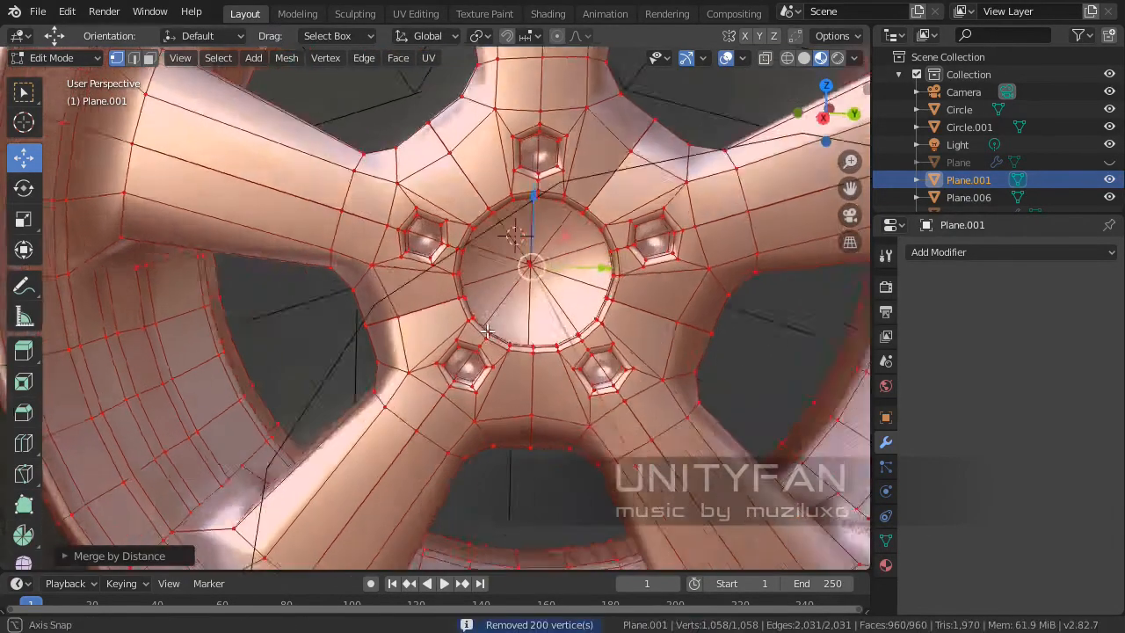
pyautogui.scroll(5, 509, 343)
pyautogui.press('Tab')
pyautogui.scroll(-4, 506, 354)
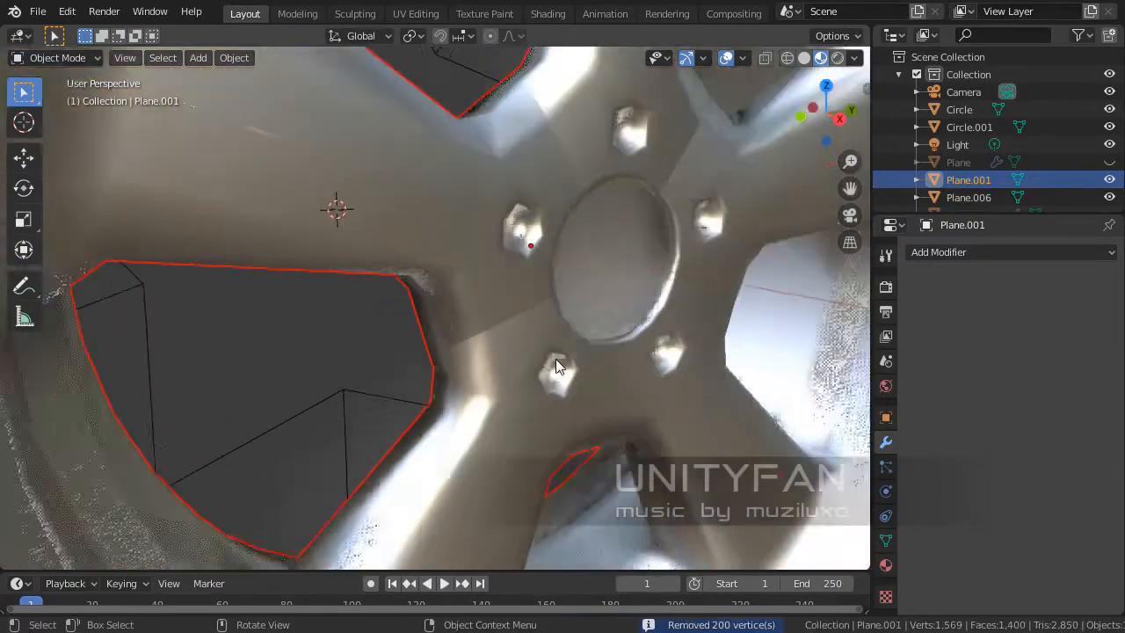
# - Merge the rim's vertices by distance again with the merge distance set to 0.0005 m
pyautogui.press('Tab')
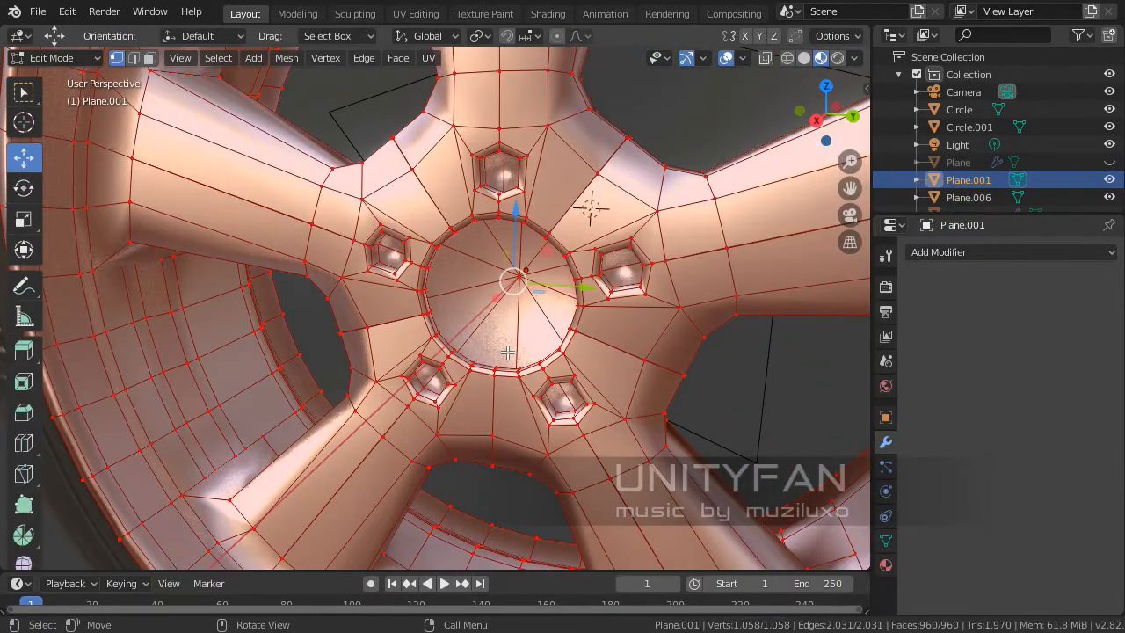
pyautogui.press('m')
pyautogui.click(507, 334)
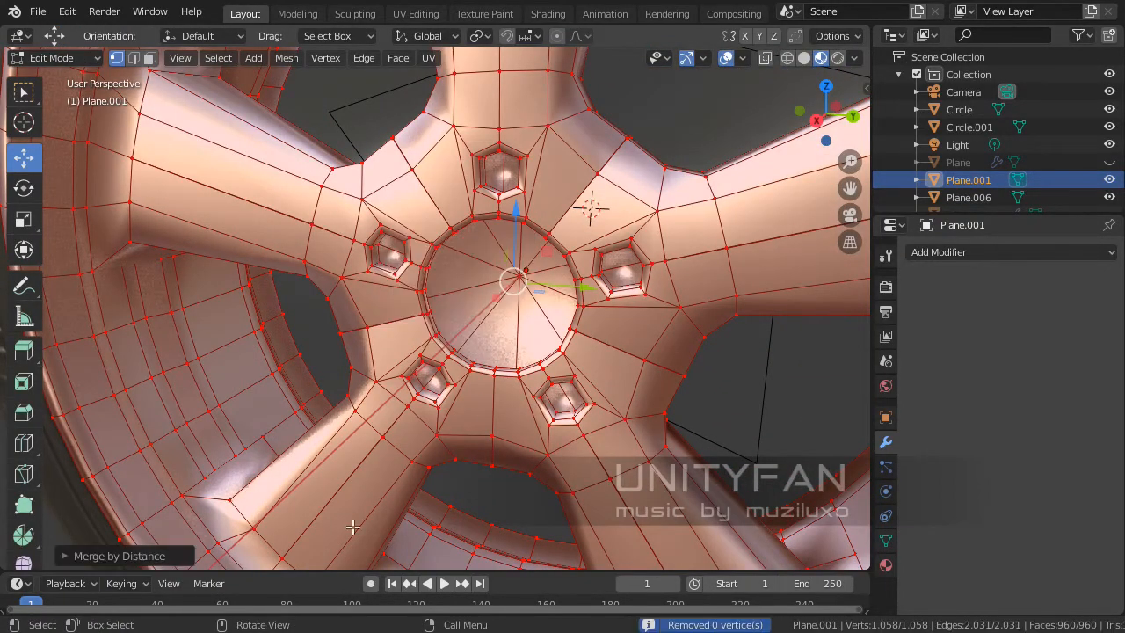
pyautogui.click(119, 555)
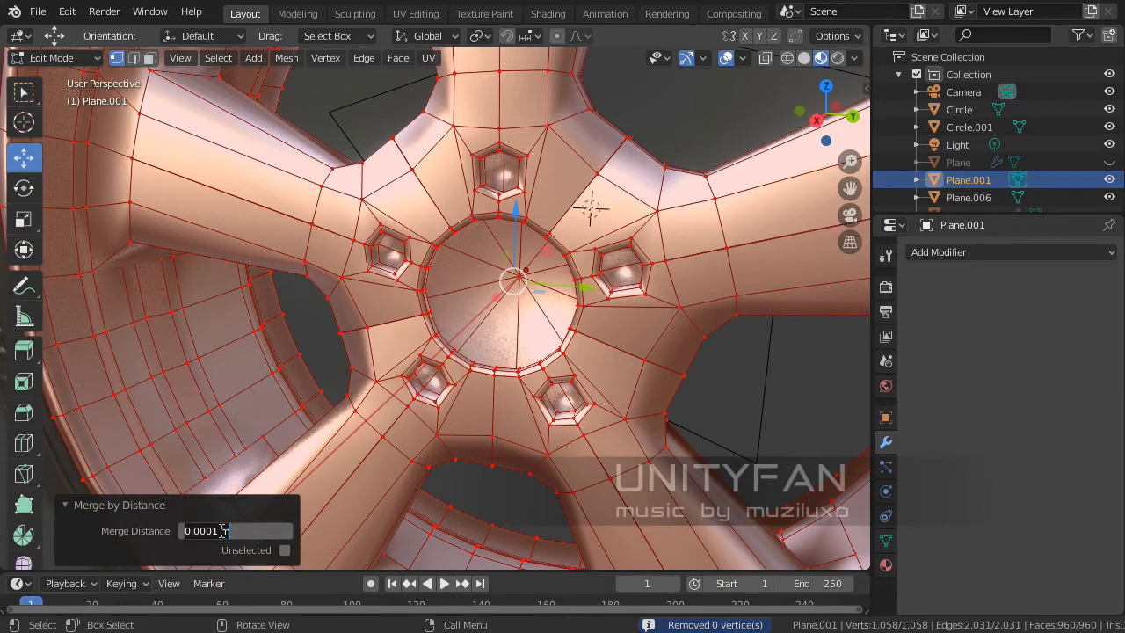
pyautogui.press('Delete')
pyautogui.write('5')
pyautogui.press('Return')
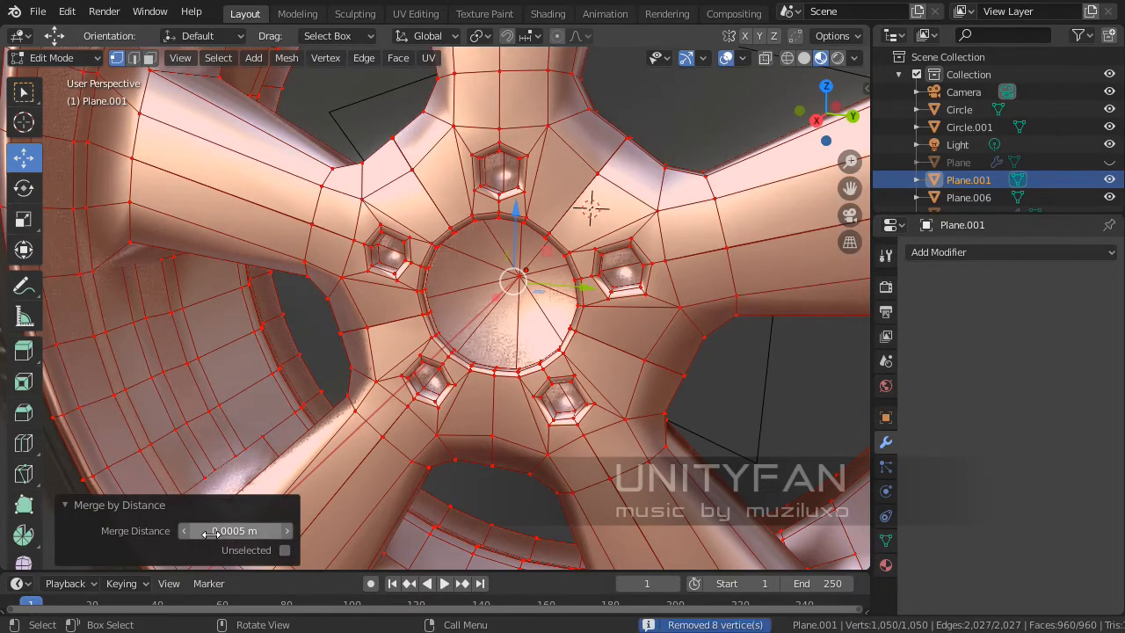
pyautogui.moveTo(473, 346); pyautogui.dragTo(526, 360, button='middle')
pyautogui.press('Tab')
pyautogui.press('Tab')
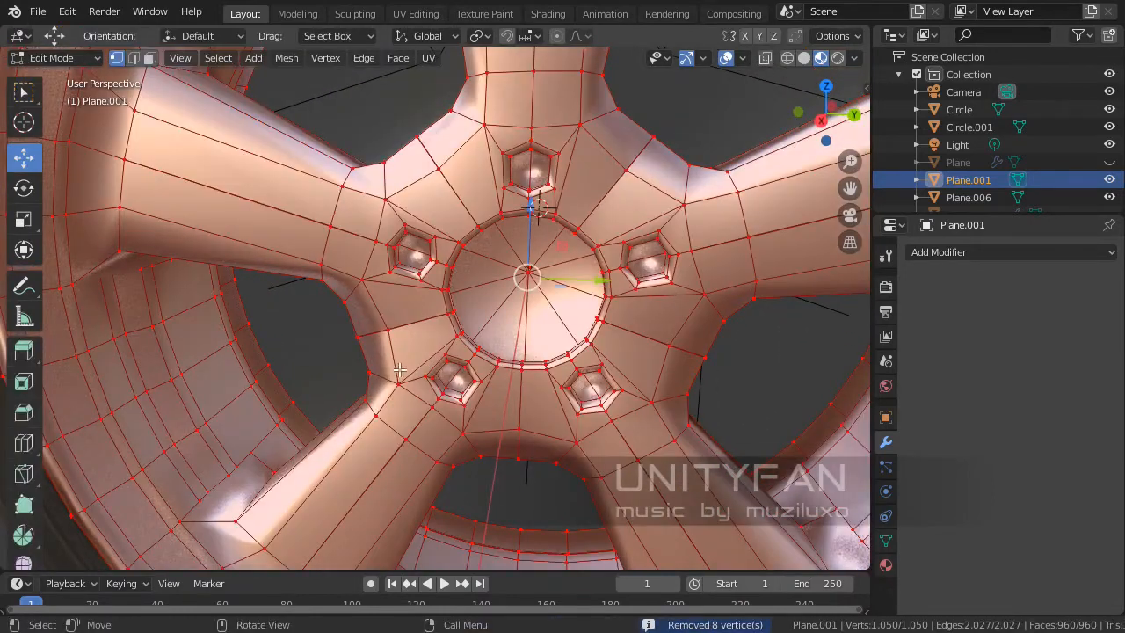
# - Run another merge by distance on the whole rim with the merge distance set to 0.001 m
pyautogui.hotkey('alt', 'm')
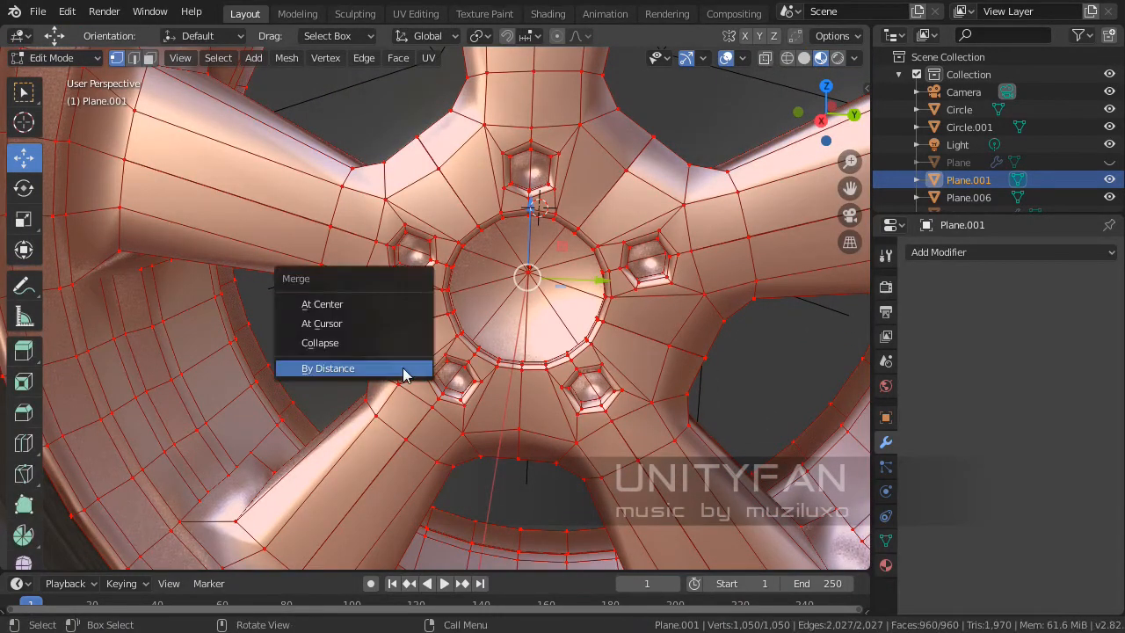
pyautogui.click(404, 368)
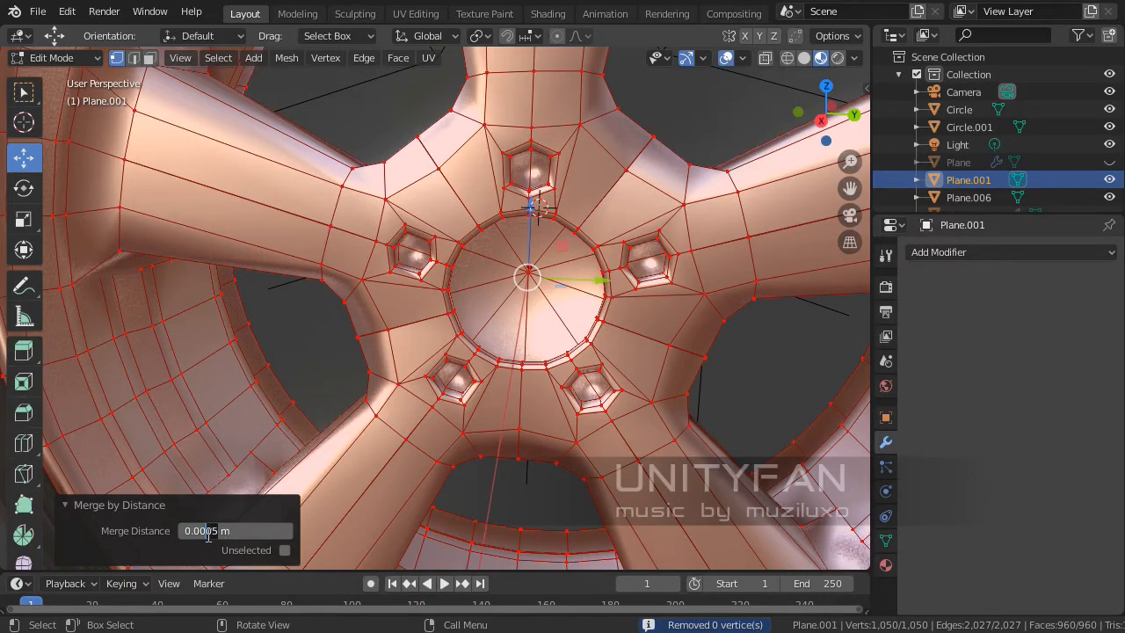
pyautogui.press('Return')
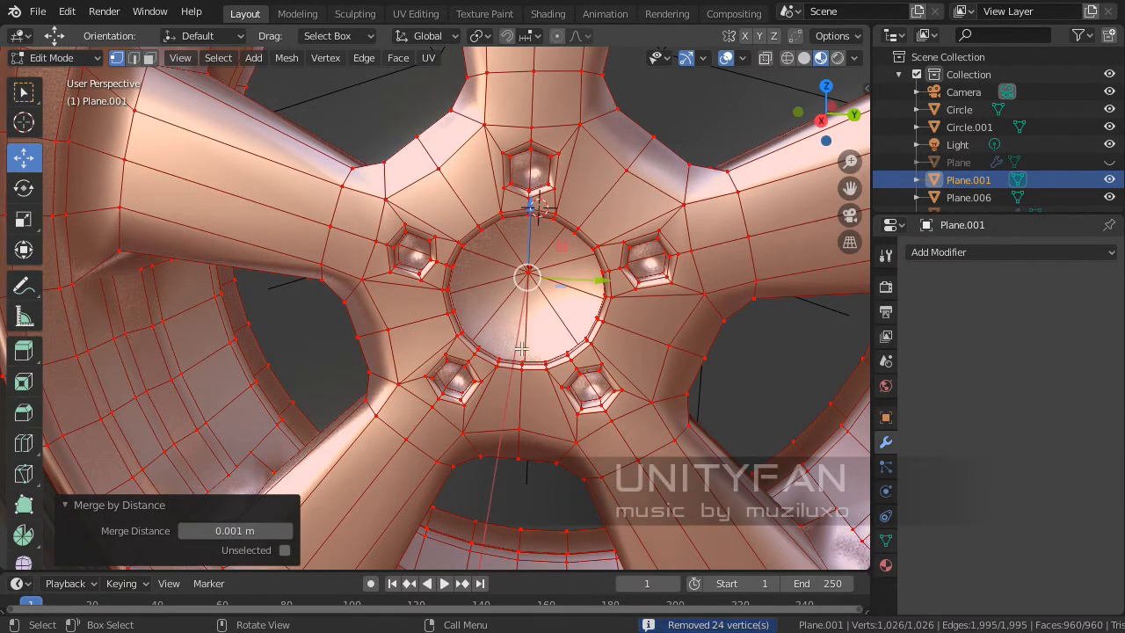
pyautogui.scroll(-6, 522, 350)
pyautogui.moveTo(492, 387); pyautogui.dragTo(452, 421, button='middle')
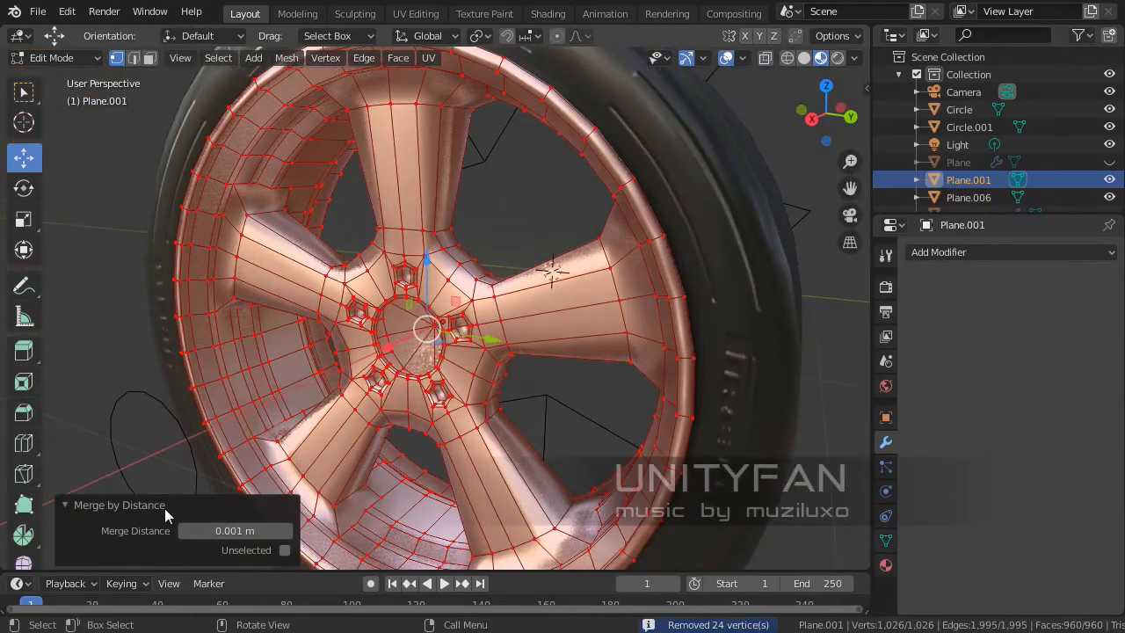
# - Examine the merged rim and tire in Object Mode from several angles, including the hub and spoke shading
pyautogui.press('Tab')
pyautogui.moveTo(494, 354); pyautogui.dragTo(752, 441, button='middle')
pyautogui.scroll(4, 482, 412)
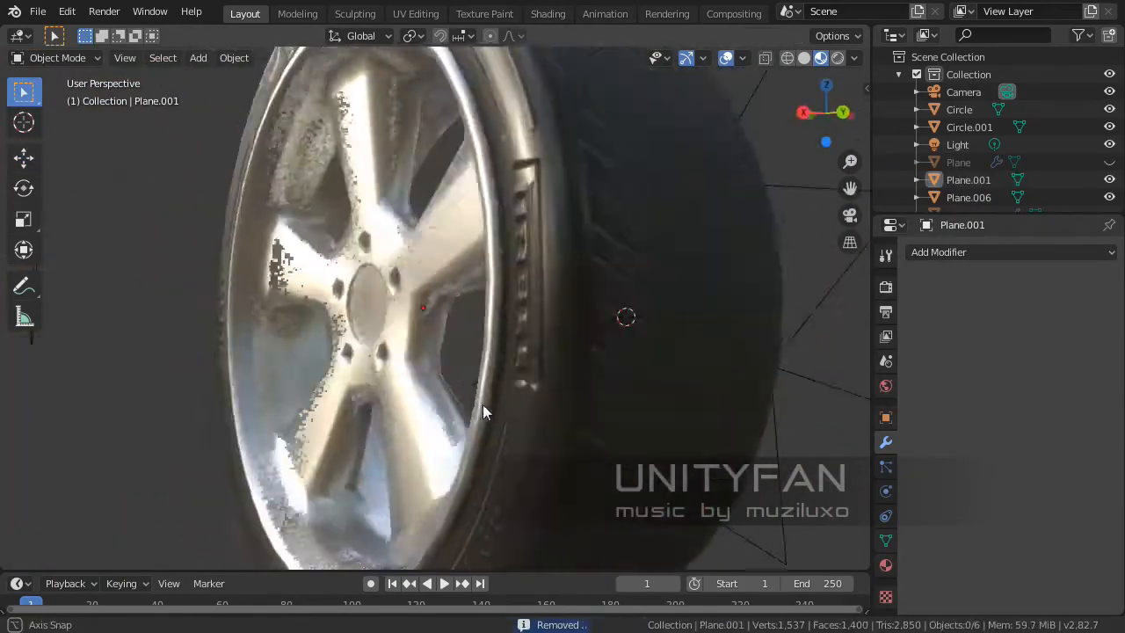
pyautogui.moveTo(483, 411); pyautogui.dragTo(525, 447, button='middle')
pyautogui.scroll(3, 479, 428)
pyautogui.scroll(-2, 479, 428)
pyautogui.scroll(-3, 586, 428)
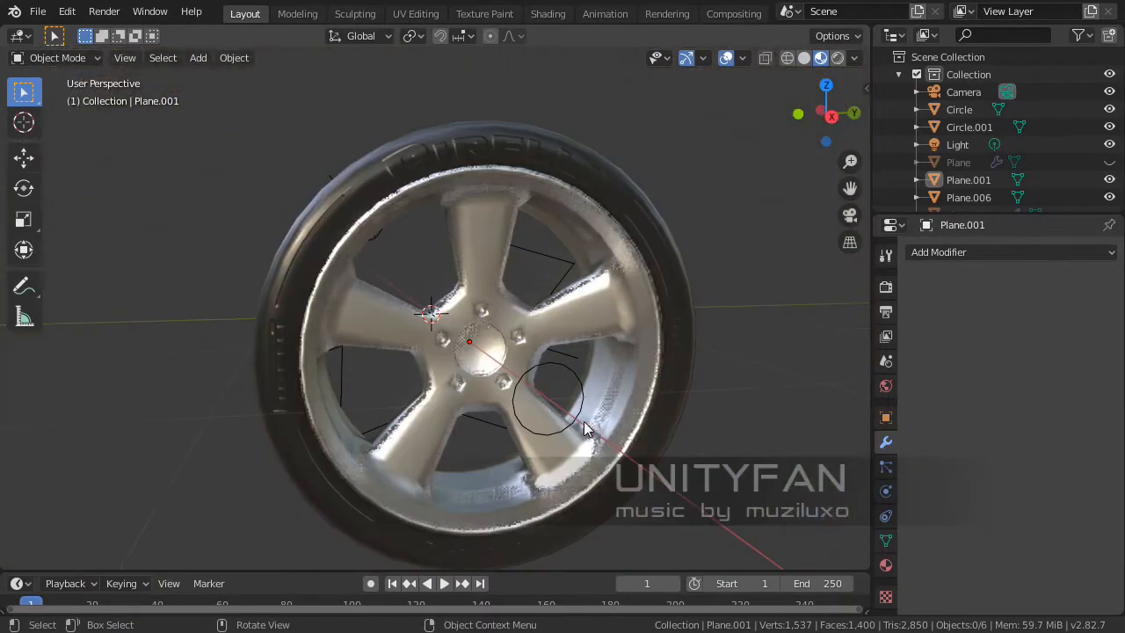
pyautogui.moveTo(587, 428); pyautogui.dragTo(615, 334, button='middle')
pyautogui.scroll(2, 572, 407)
pyautogui.scroll(2, 542, 360)
pyautogui.scroll(4, 543, 360)
# - Select the edge loop around the rim's central hub recess in Edit Mode and fill it with a single face
pyautogui.click(658, 385)
pyautogui.press('Tab')
pyautogui.scroll(3, 570, 289)
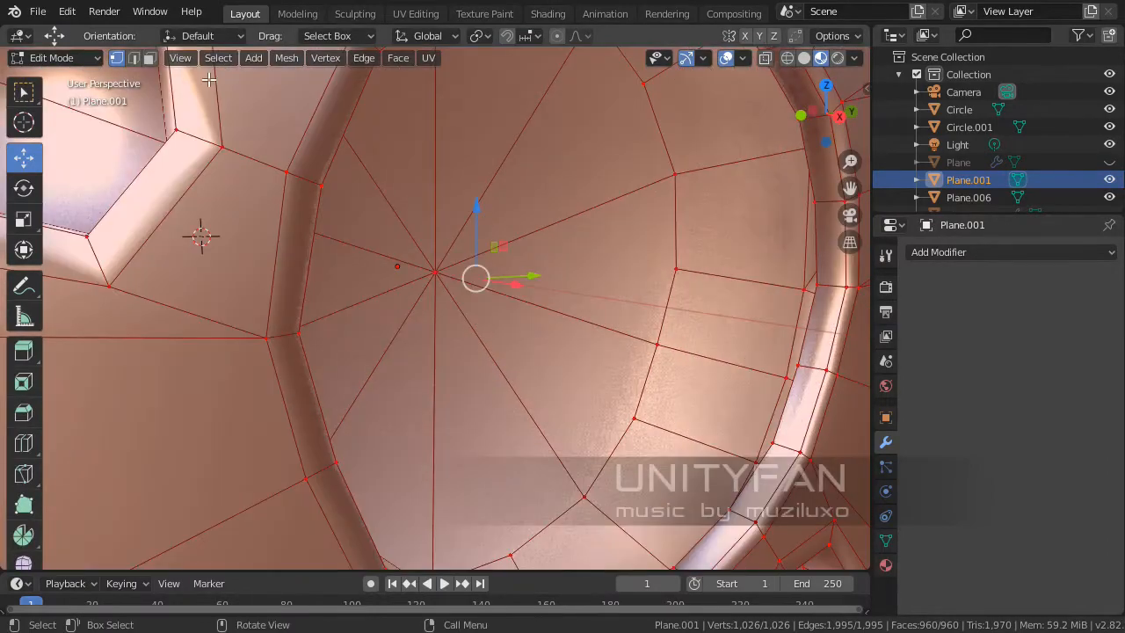
pyautogui.click(133, 59)
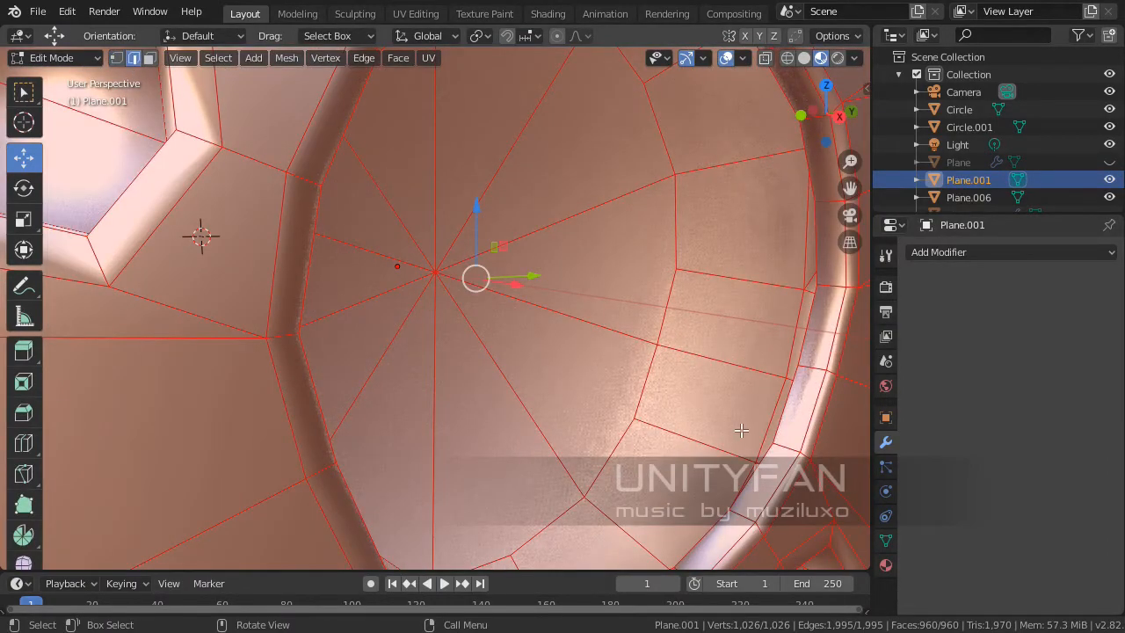
pyautogui.click(777, 424)
pyautogui.moveTo(766, 475); pyautogui.dragTo(687, 393, button='middle')
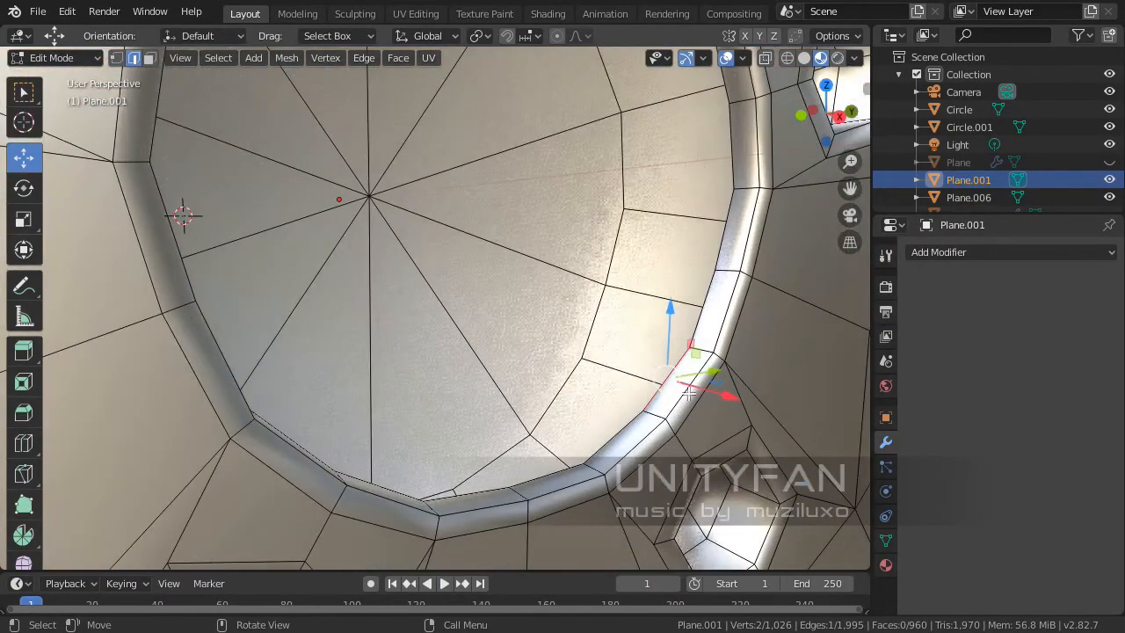
pyautogui.keyDown('alt'); pyautogui.click(606, 437); pyautogui.keyUp('alt')
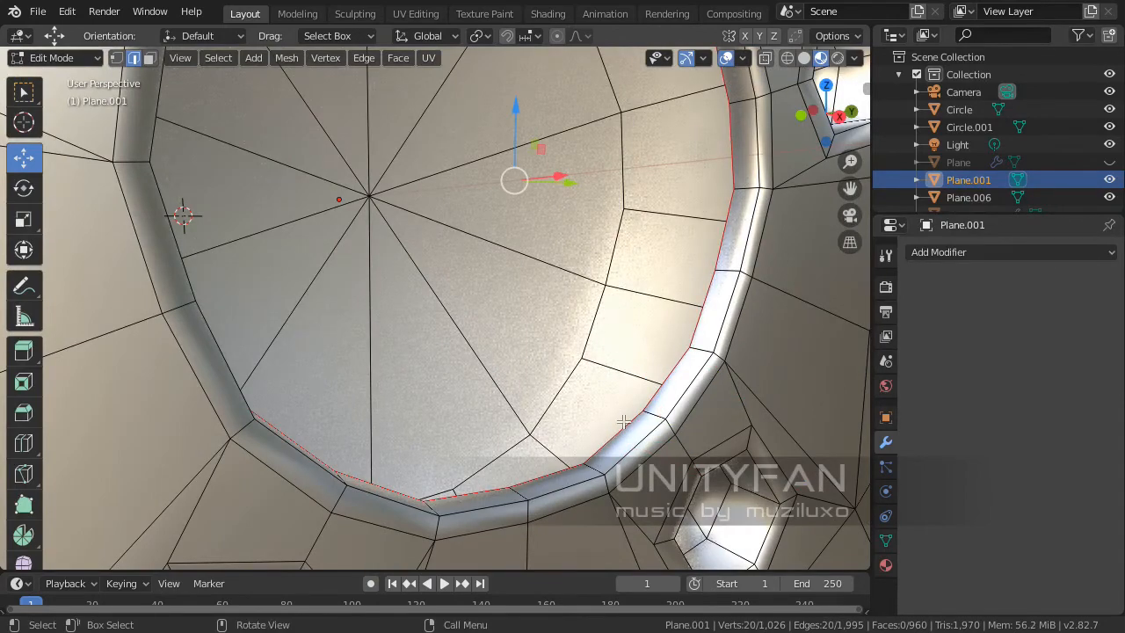
pyautogui.moveTo(606, 437); pyautogui.dragTo(595, 420, button='middle')
pyautogui.press('f')
pyautogui.scroll(-5, 565, 404)
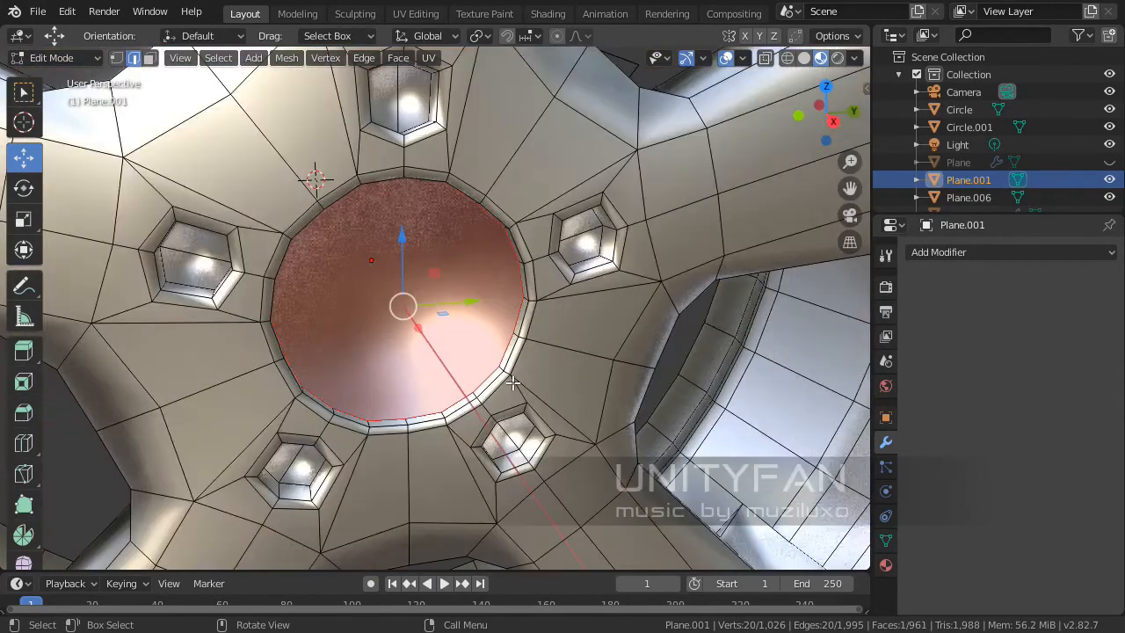
# - Inset the new hub center face slightly and shift the inner face a little along the wheel axis
pyautogui.moveTo(515, 381); pyautogui.dragTo(549, 398, button='middle')
pyautogui.scroll(3, 550, 380)
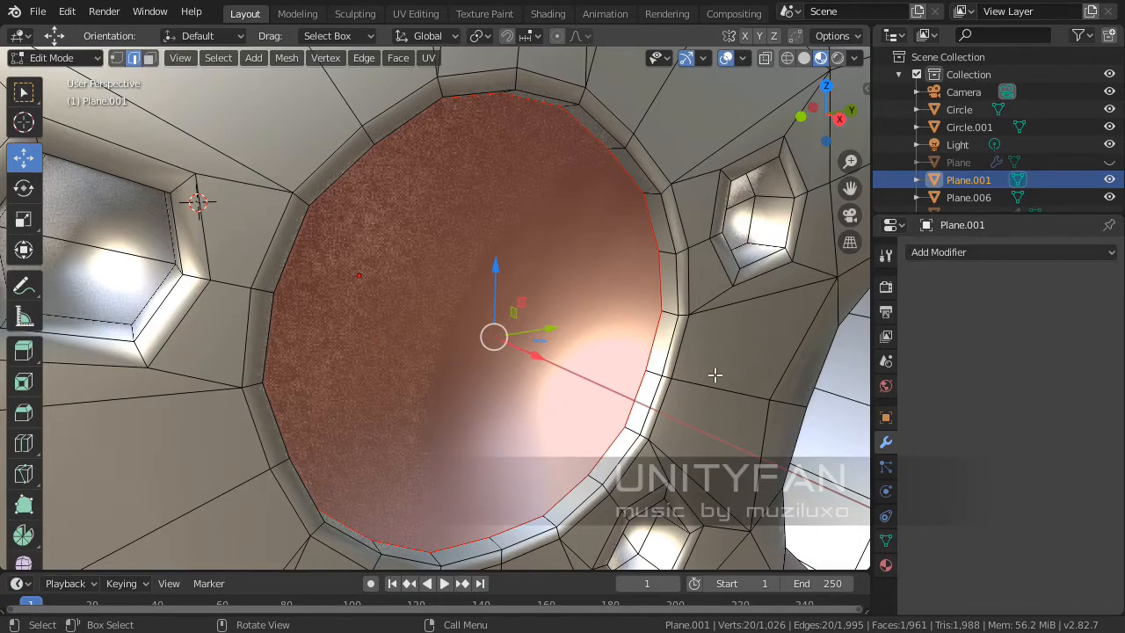
pyautogui.press('i')
pyautogui.click(742, 358)
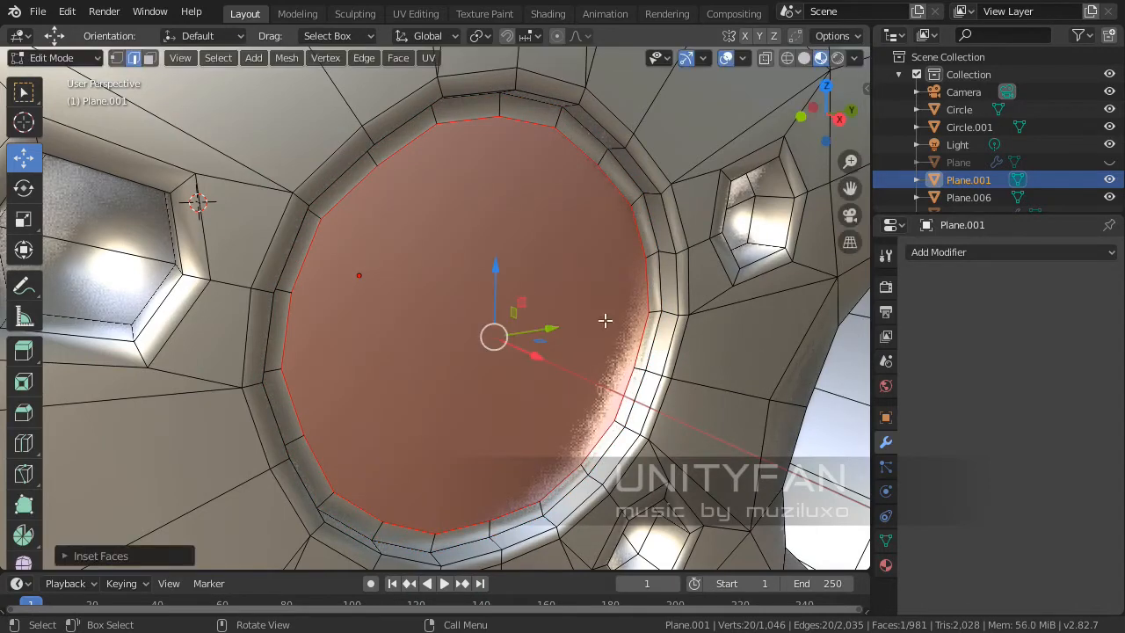
pyautogui.moveTo(168, 230); pyautogui.dragTo(597, 339, button='middle')
pyautogui.press('g')
pyautogui.click(612, 349)
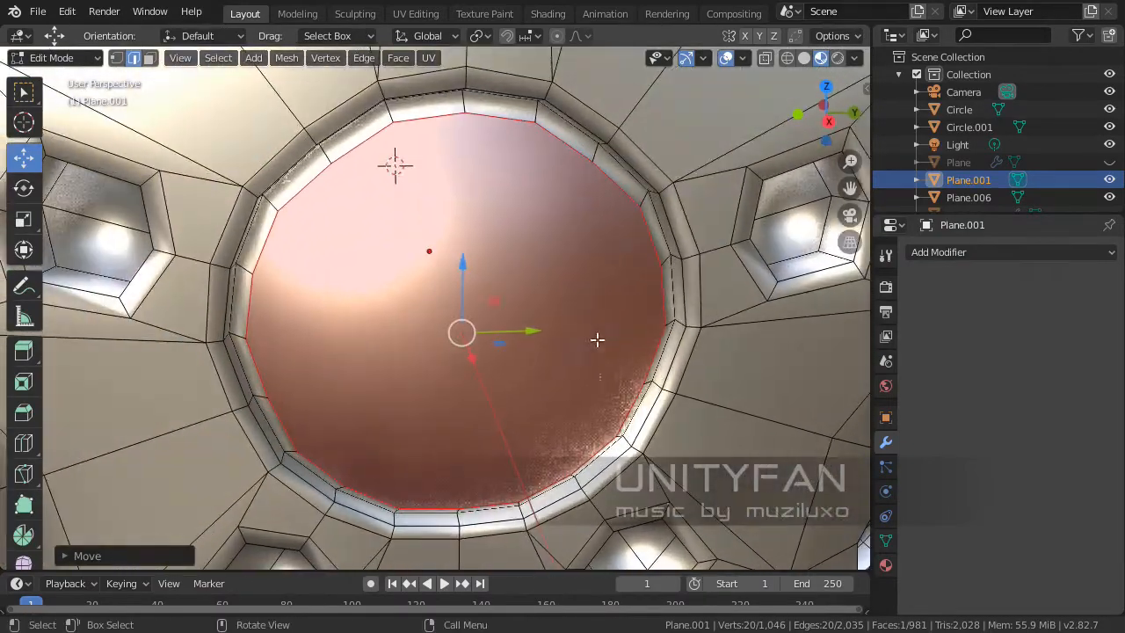
# - Round the inset hub face's edge loop into a circle using To Sphere with a factor of 1
pyautogui.click(434, 120)
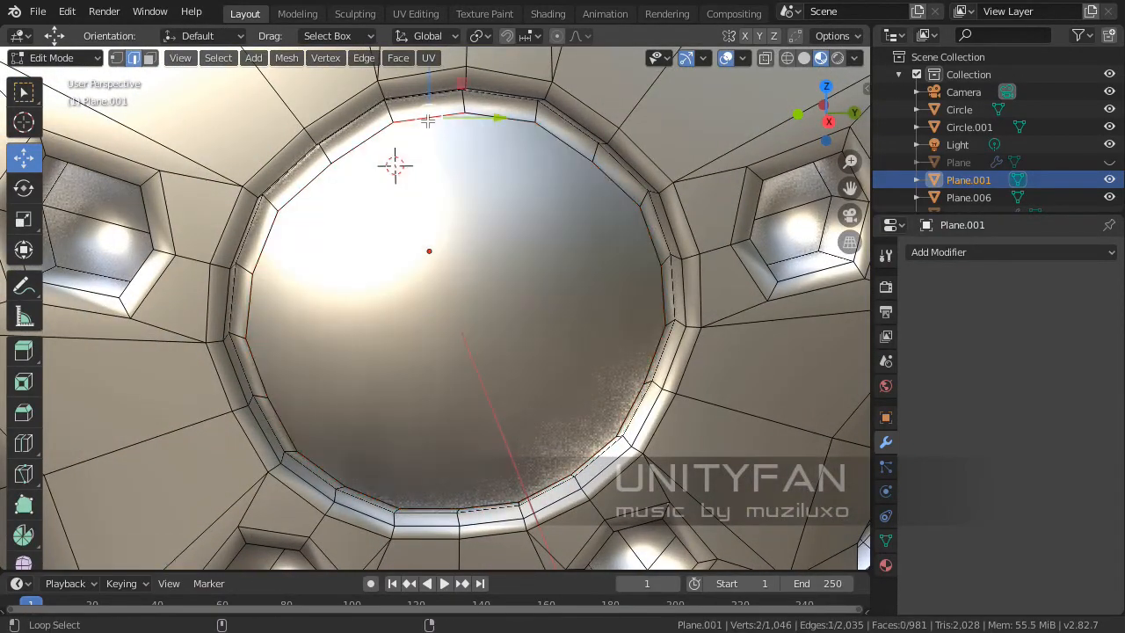
pyautogui.keyDown('alt'); pyautogui.click(427, 120); pyautogui.keyUp('alt')
pyautogui.hotkey('shift', 'alt', 's')
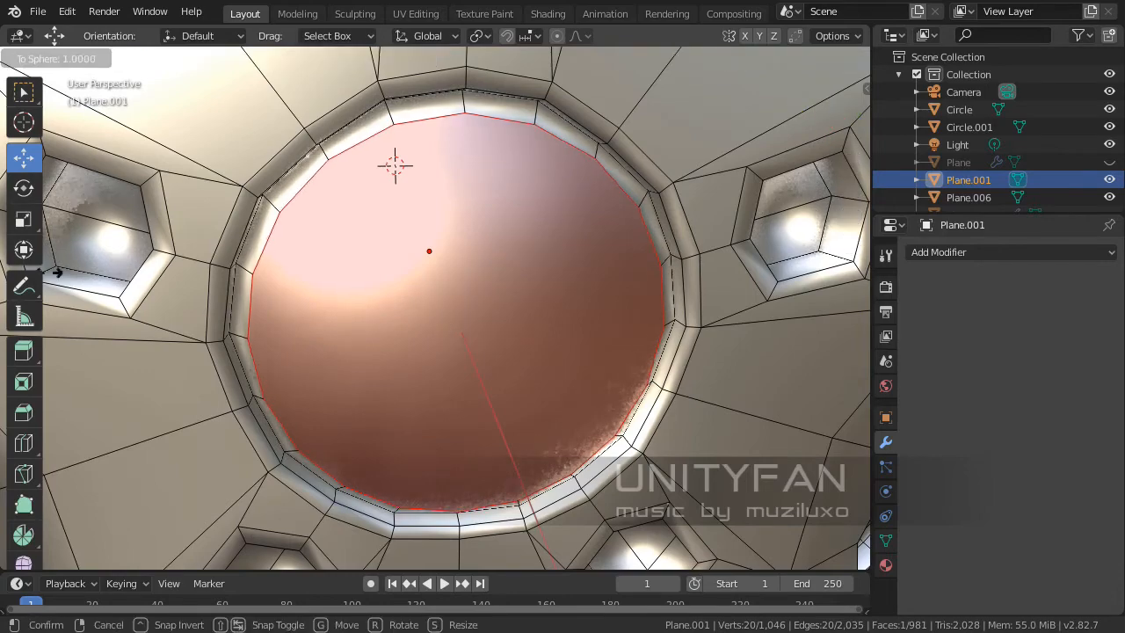
pyautogui.click(271, 221)
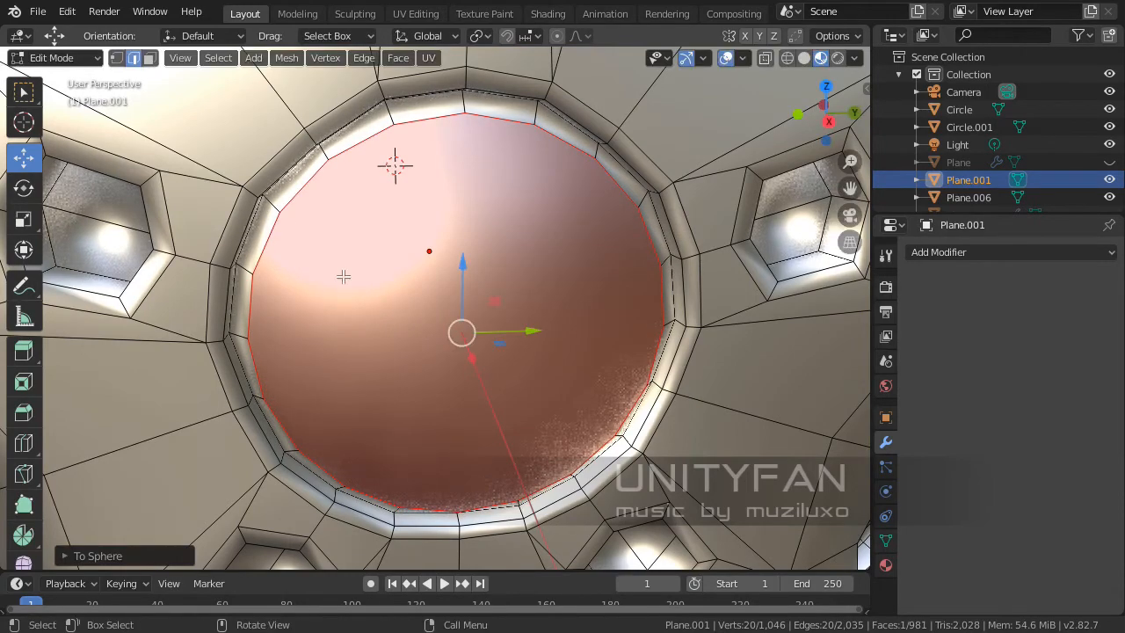
# - Select the edge loop just outside the inset hub face and round it using To Sphere with a factor of 1
pyautogui.moveTo(343, 272); pyautogui.dragTo(451, 376, button='middle')
pyautogui.scroll(2, 444, 317)
pyautogui.moveTo(444, 316); pyautogui.dragTo(450, 258, button='middle')
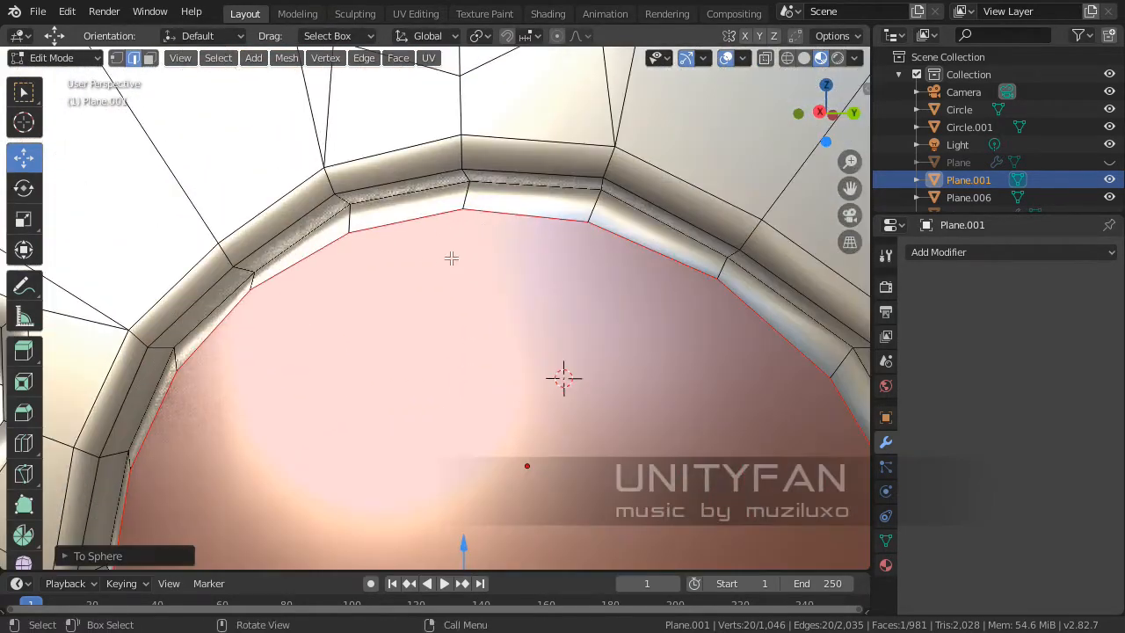
pyautogui.click(496, 189)
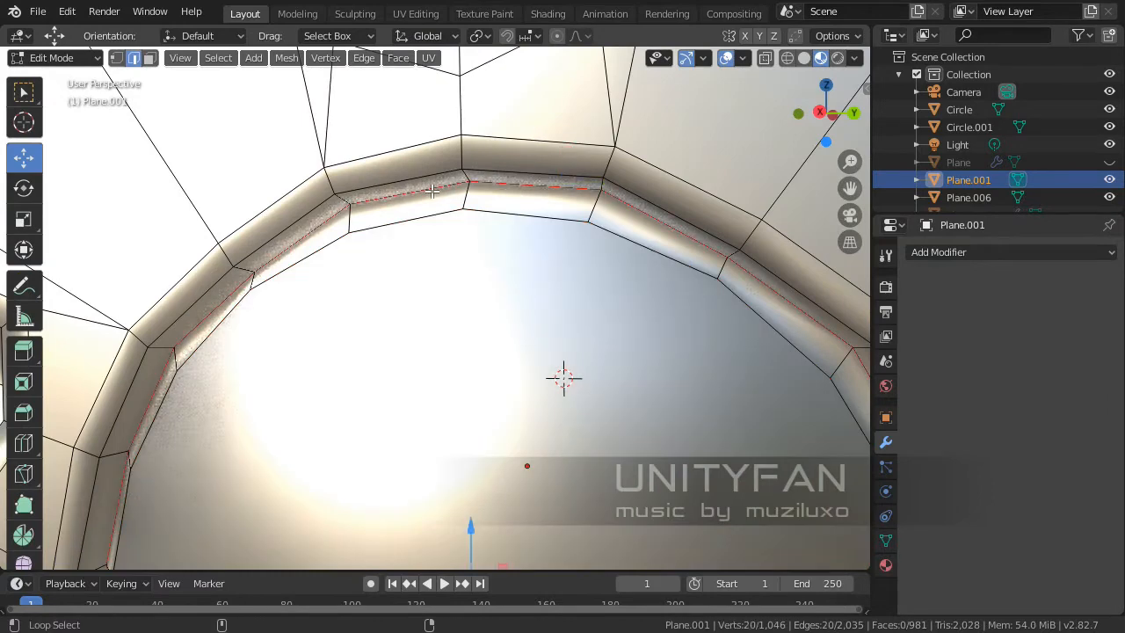
pyautogui.scroll(-3, 438, 311)
pyautogui.hotkey('shift', 'alt', 's')
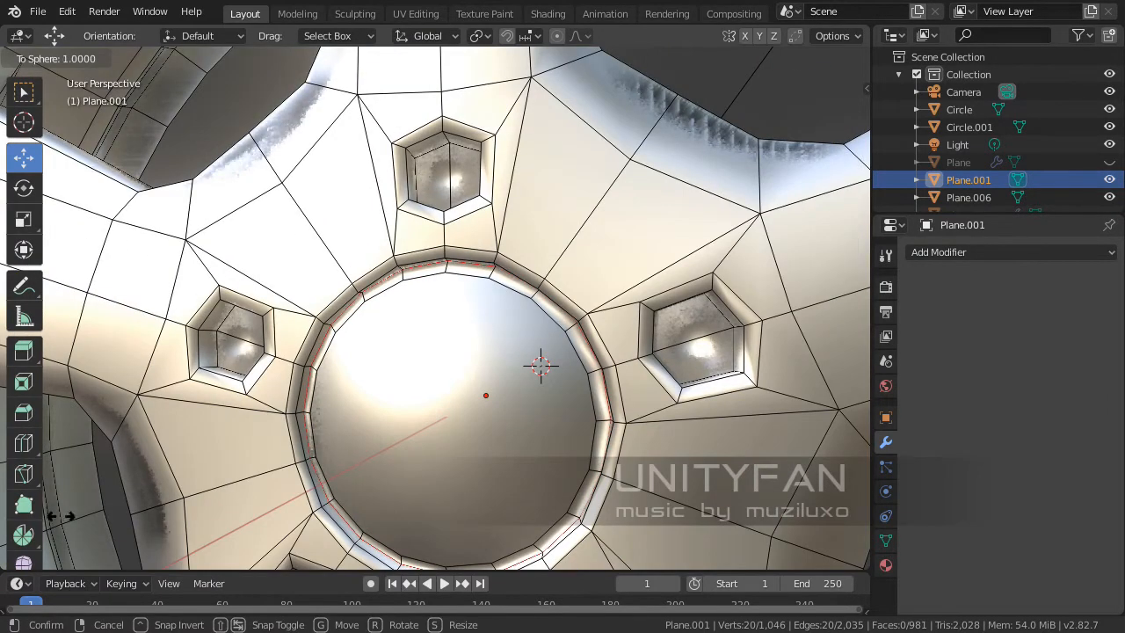
pyautogui.click(553, 486)
pyautogui.moveTo(553, 452); pyautogui.dragTo(516, 340, button='middle')
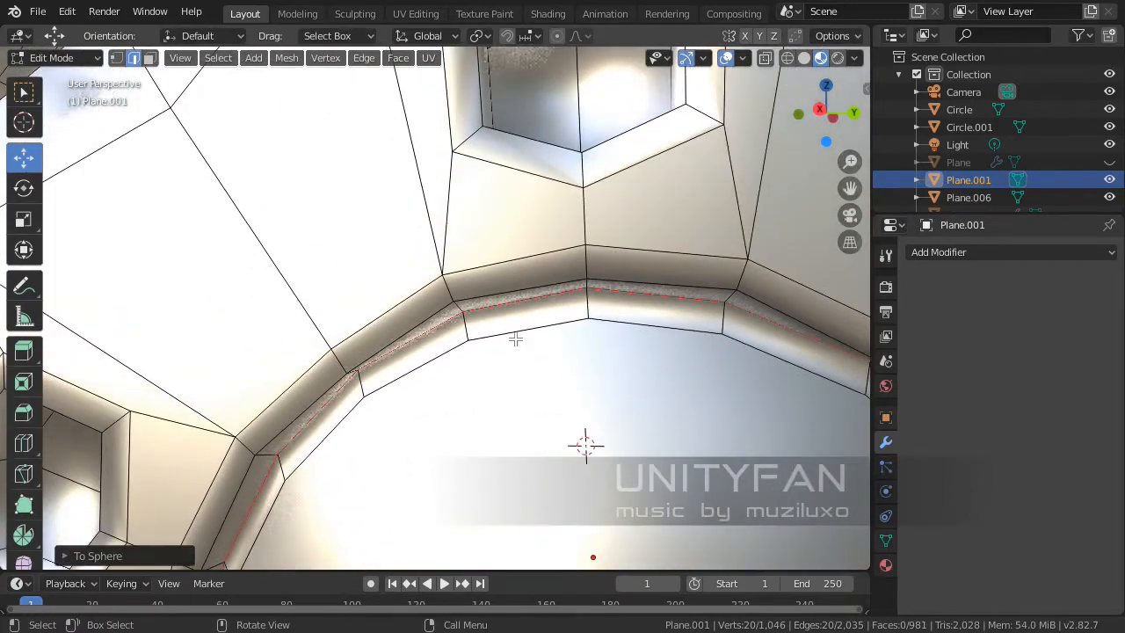
# - Select the next edge loop outward in the hub recess and round it using To Sphere with a factor of 1
pyautogui.click(503, 288)
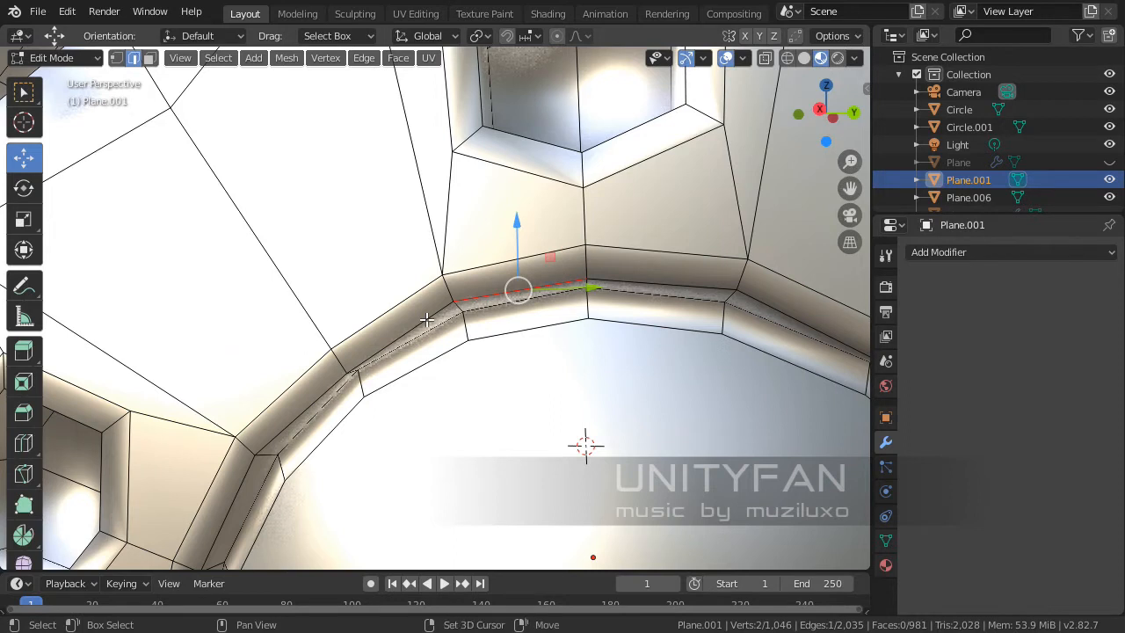
pyautogui.keyDown('alt'); pyautogui.click(426, 319); pyautogui.keyUp('alt')
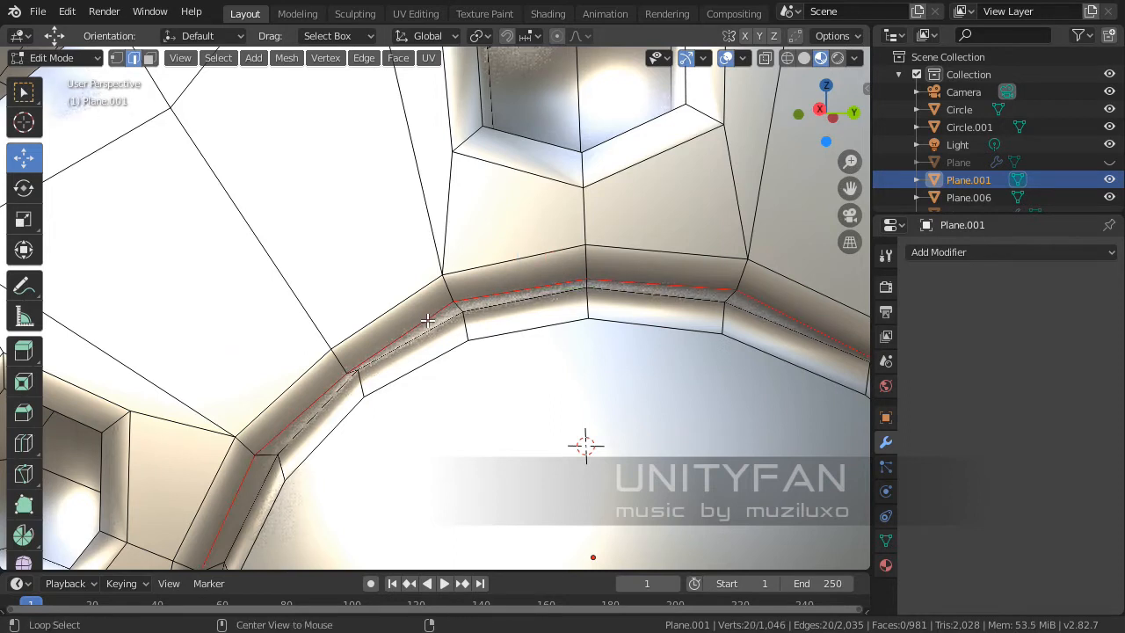
pyautogui.hotkey('shift', 'alt', 's')
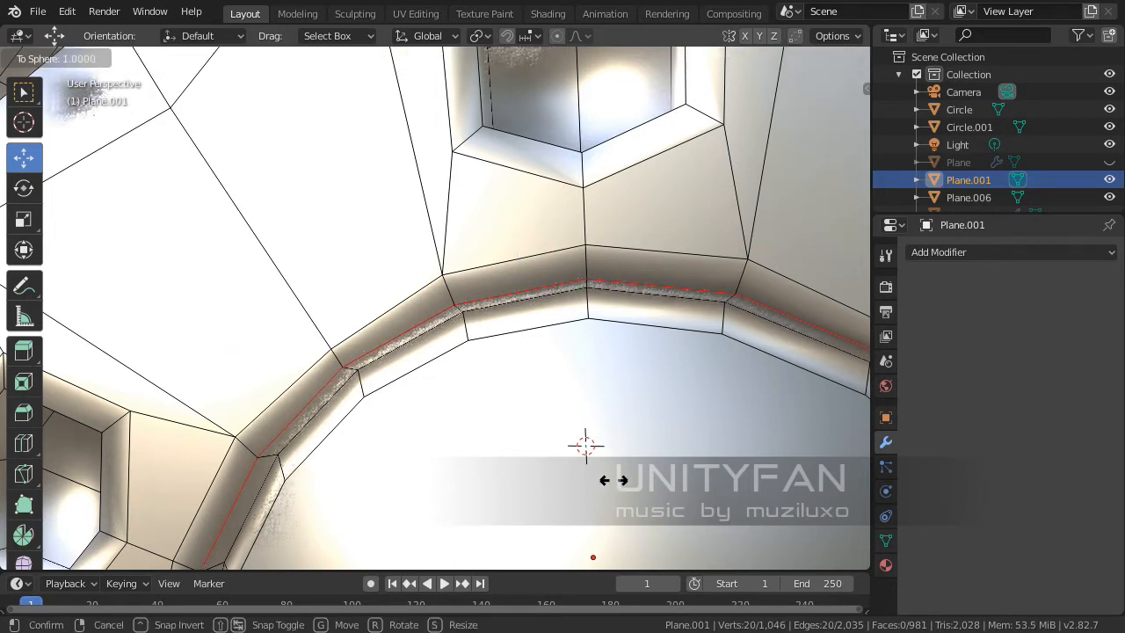
pyautogui.click(540, 516)
pyautogui.click(546, 499)
# - Select the outermost edge ring around the hub recess piece by piece and round it using To Sphere with a factor of 1
pyautogui.scroll(-5, 546, 499)
pyautogui.keyDown('shift'); pyautogui.moveTo(546, 499); pyautogui.dragTo(498, 411, button='middle'); pyautogui.keyUp('shift')
pyautogui.click(517, 225)
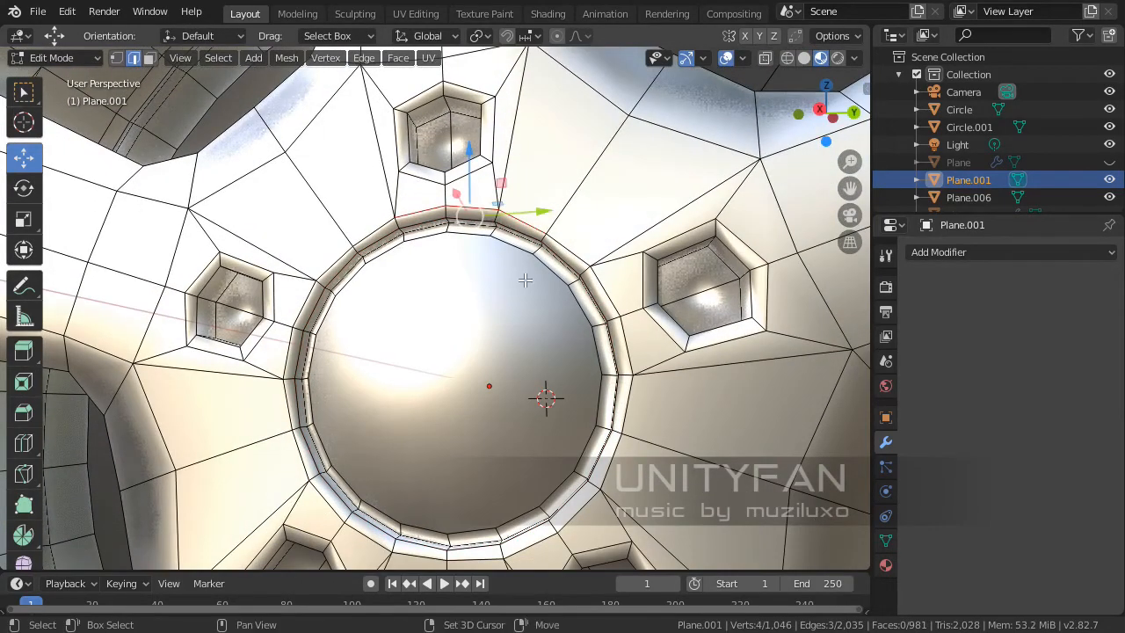
pyautogui.scroll(2, 525, 279)
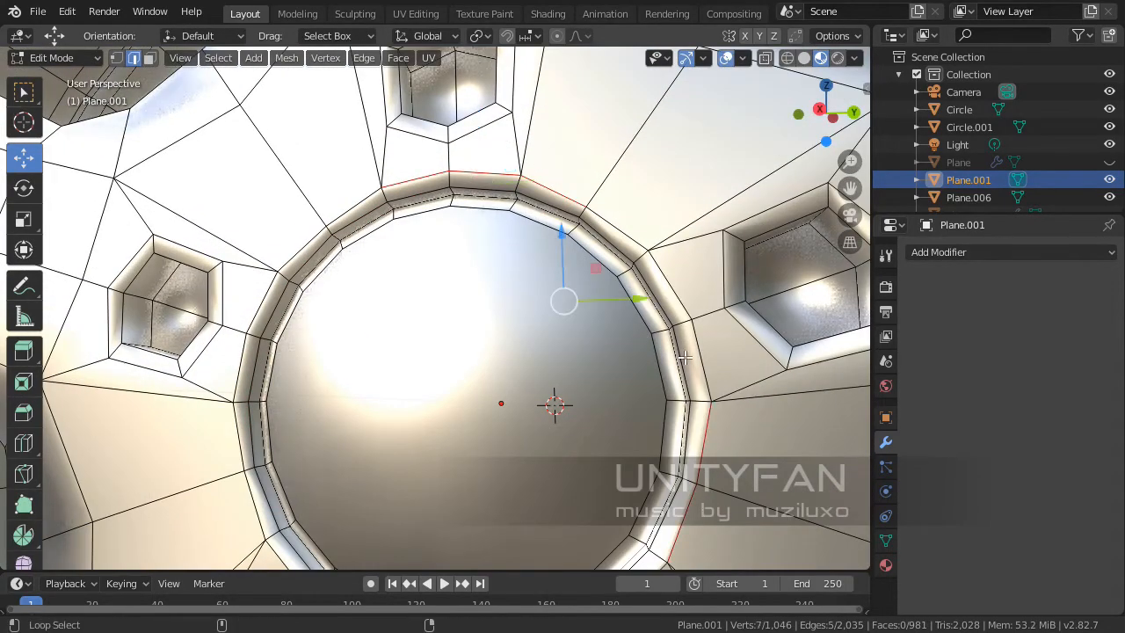
pyautogui.keyDown('alt'); pyautogui.keyDown('shift'); pyautogui.click(684, 357); pyautogui.keyUp('shift'); pyautogui.keyUp('alt')
pyautogui.click(706, 361)
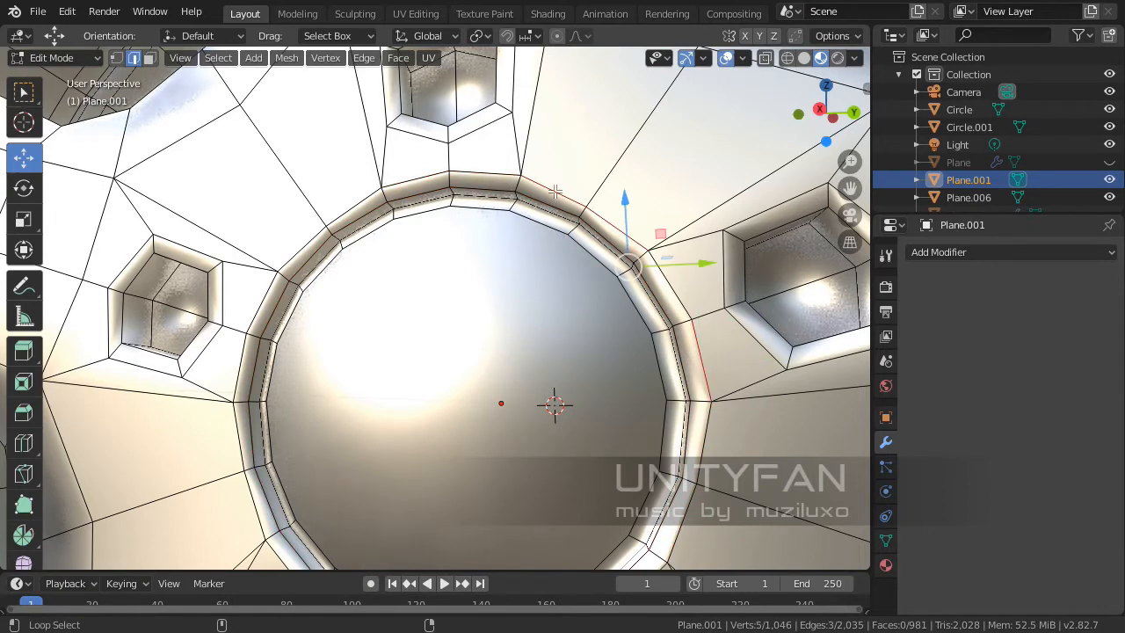
pyautogui.keyDown('shift'); pyautogui.click(315, 214); pyautogui.keyUp('shift')
pyautogui.keyDown('shift'); pyautogui.moveTo(315, 215); pyautogui.dragTo(381, 295, button='middle'); pyautogui.keyUp('shift')
pyautogui.keyDown('shift'); pyautogui.click(435, 459); pyautogui.keyUp('shift')
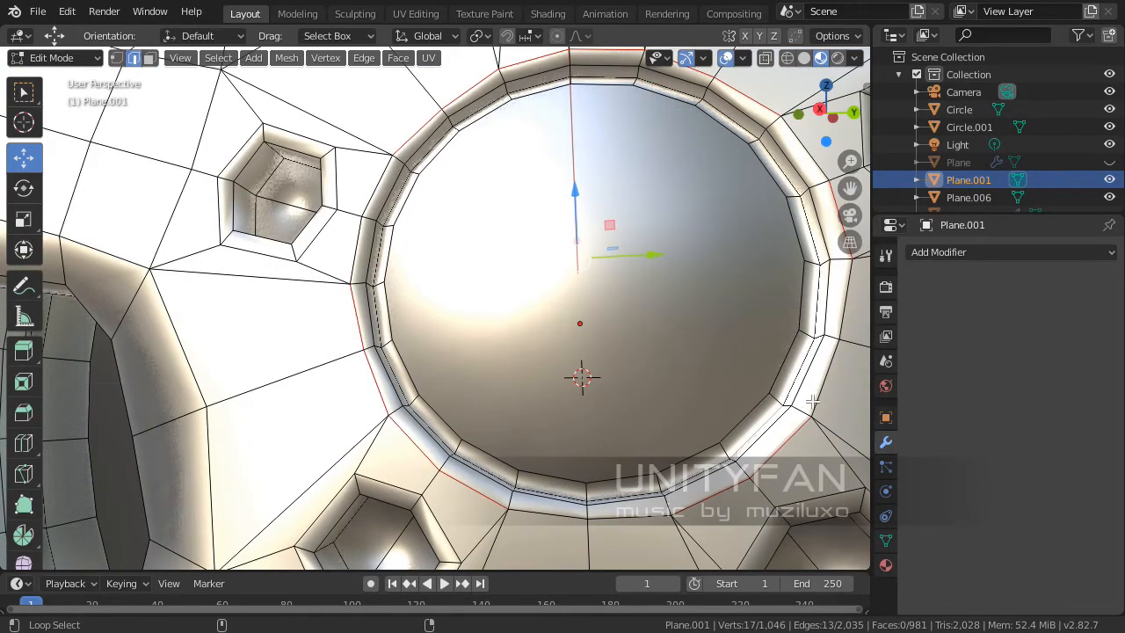
pyautogui.keyDown('shift'); pyautogui.click(801, 345); pyautogui.keyUp('shift')
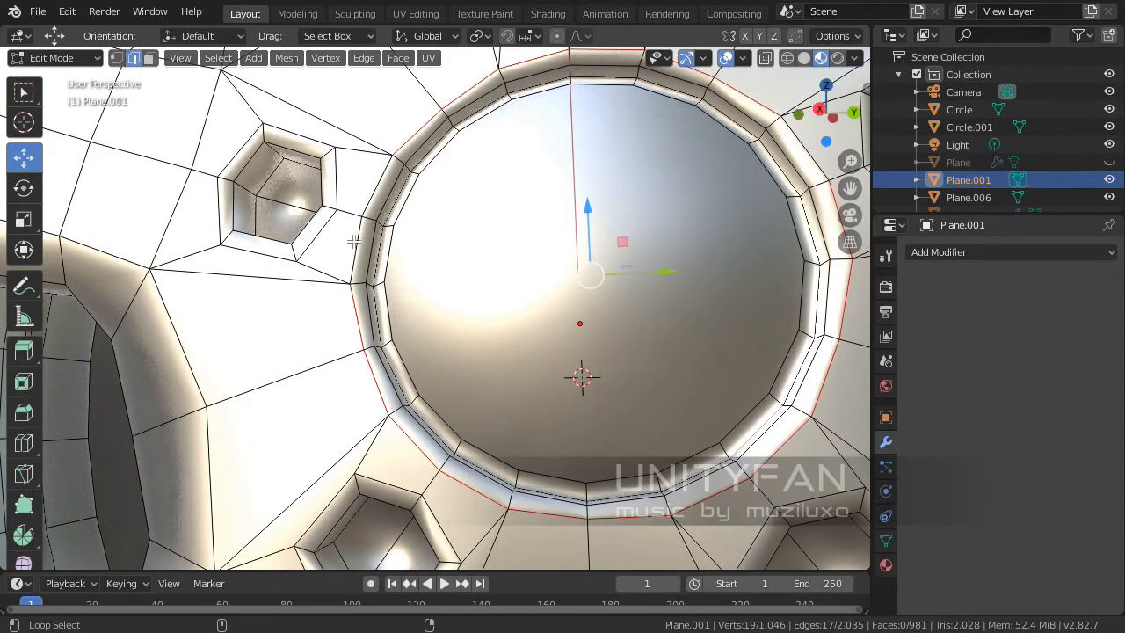
pyautogui.moveTo(375, 204); pyautogui.dragTo(553, 336, button='middle')
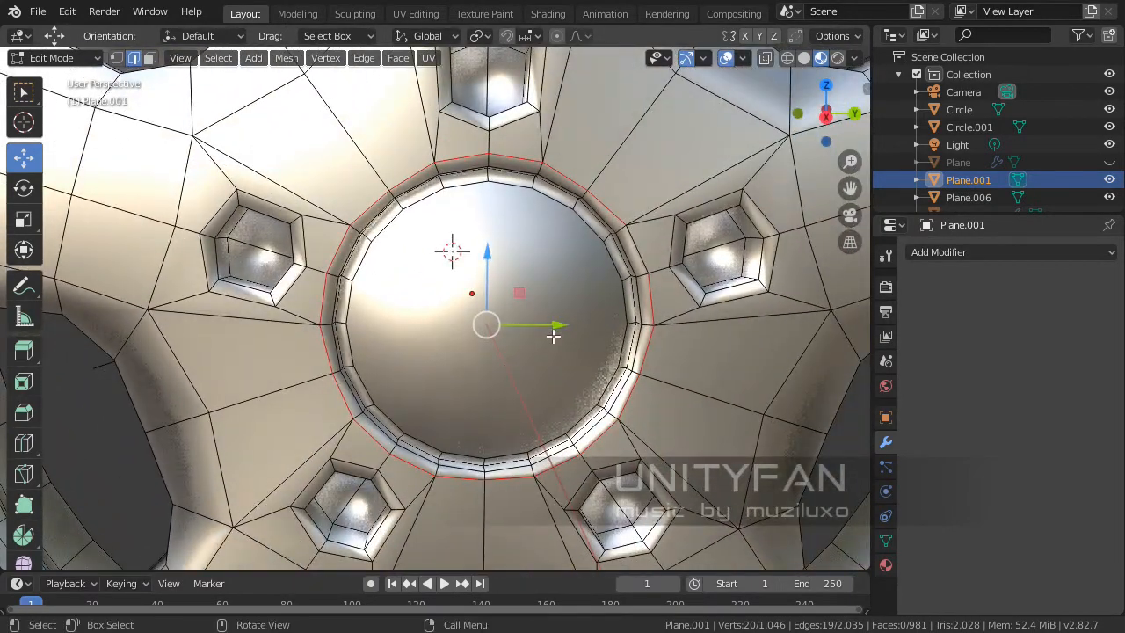
pyautogui.hotkey('shift', 'alt', 's')
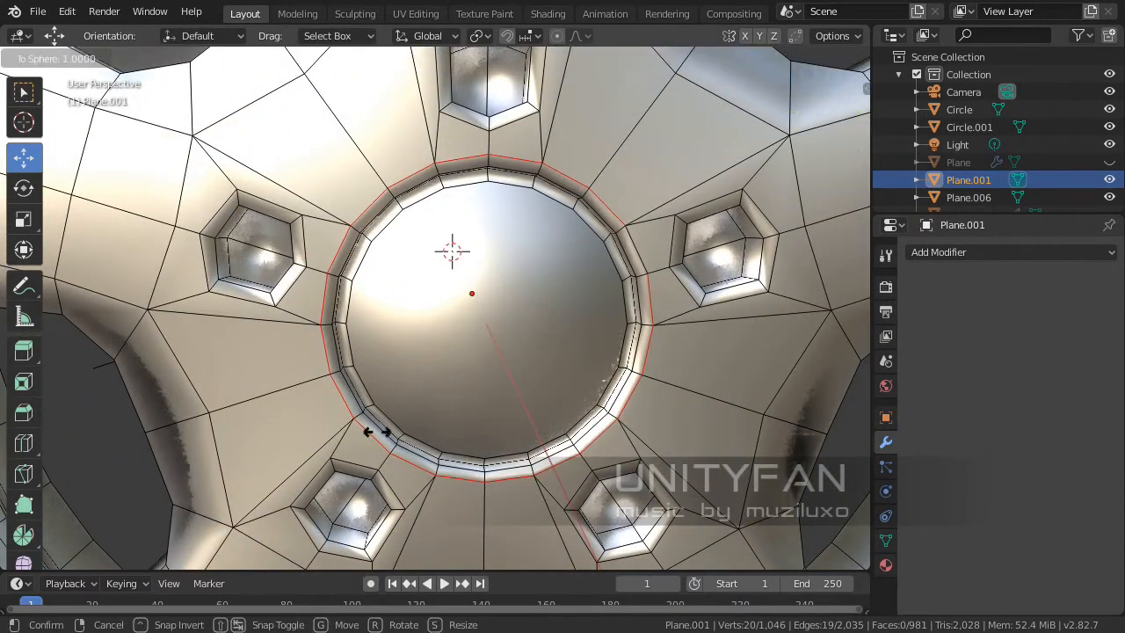
pyautogui.click(472, 447)
pyautogui.rightClick(484, 437)
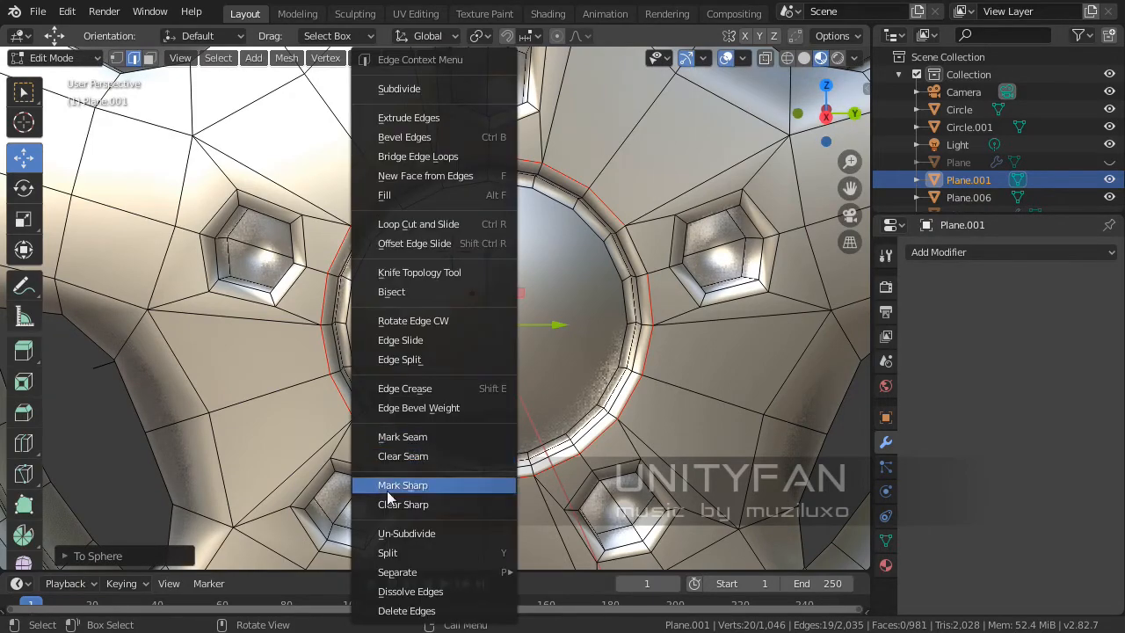
# - Examine the rounded hub recess and the surrounding spokes from several angles, and switch mesh editing to face selection
pyautogui.scroll(-3, 587, 409)
pyautogui.press('Tab')
pyautogui.moveTo(608, 471); pyautogui.dragTo(723, 460, button='middle')
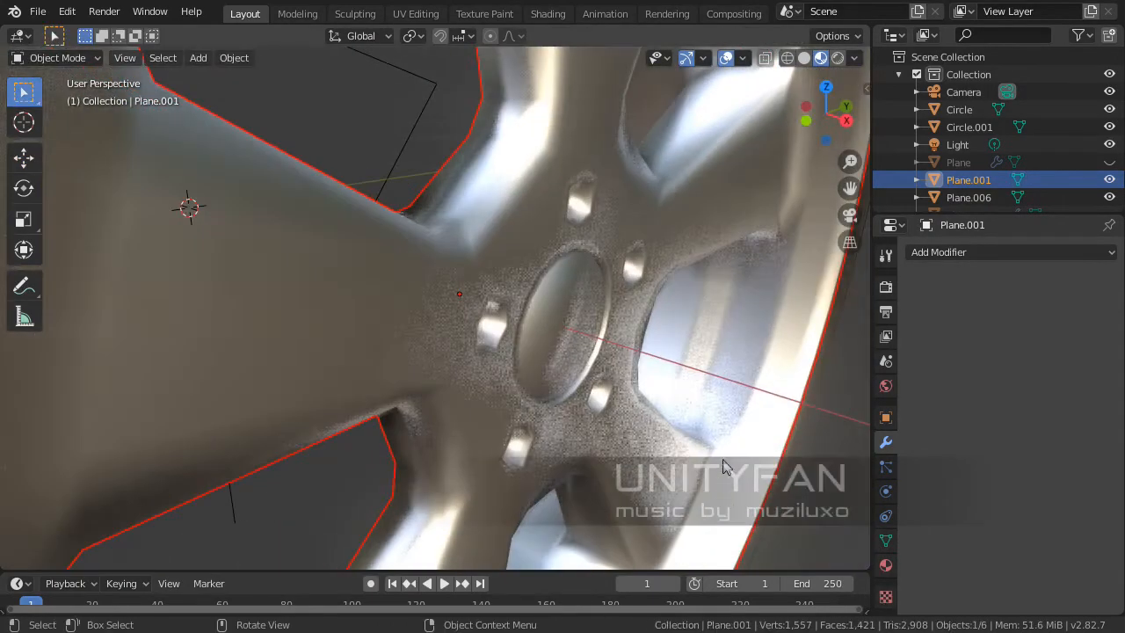
pyautogui.scroll(4, 723, 459)
pyautogui.moveTo(563, 396); pyautogui.dragTo(471, 384, button='middle')
pyautogui.press('Tab')
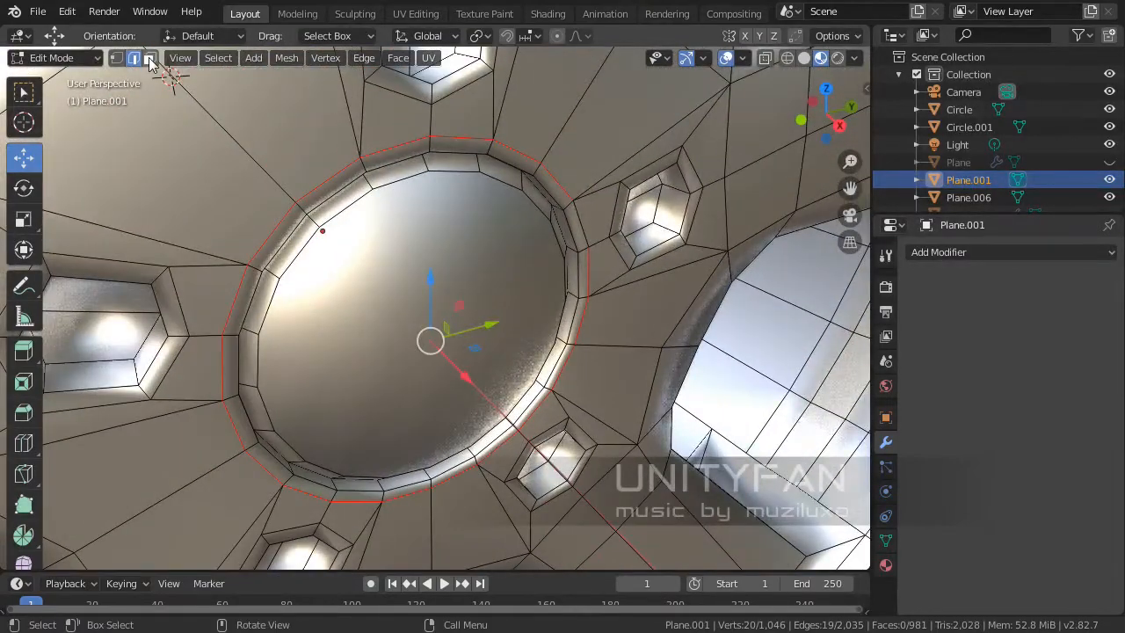
pyautogui.click(149, 58)
pyautogui.click(431, 307)
pyautogui.moveTo(431, 306); pyautogui.dragTo(619, 417, button='middle')
pyautogui.scroll(-4, 692, 449)
pyautogui.click(753, 502)
pyautogui.moveTo(659, 453); pyautogui.dragTo(559, 379, button='middle')
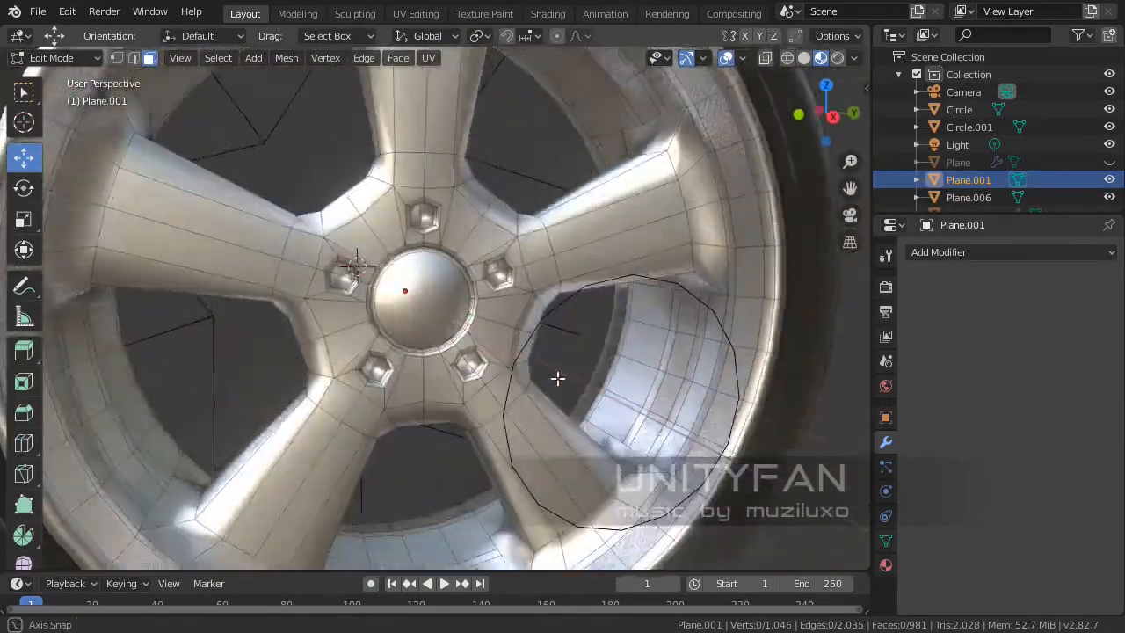
# - Inset the round hub center face by a thickness of about 0.006
pyautogui.scroll(3, 557, 378)
pyautogui.scroll(3, 390, 290)
pyautogui.click(390, 290)
pyautogui.moveTo(389, 290); pyautogui.dragTo(495, 347, button='middle')
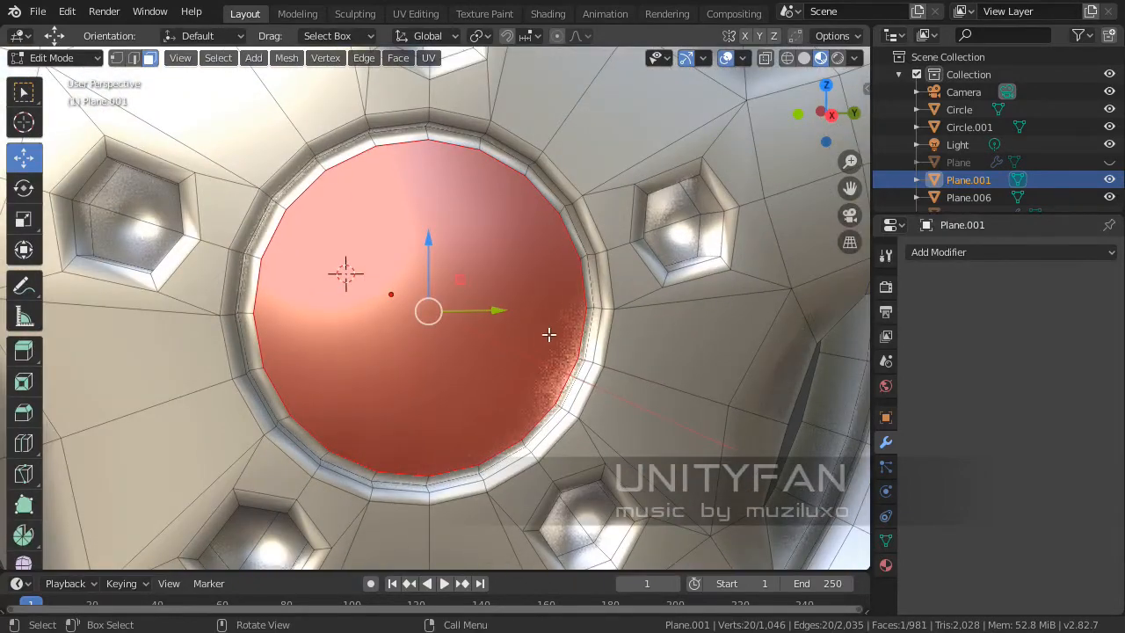
pyautogui.press('i')
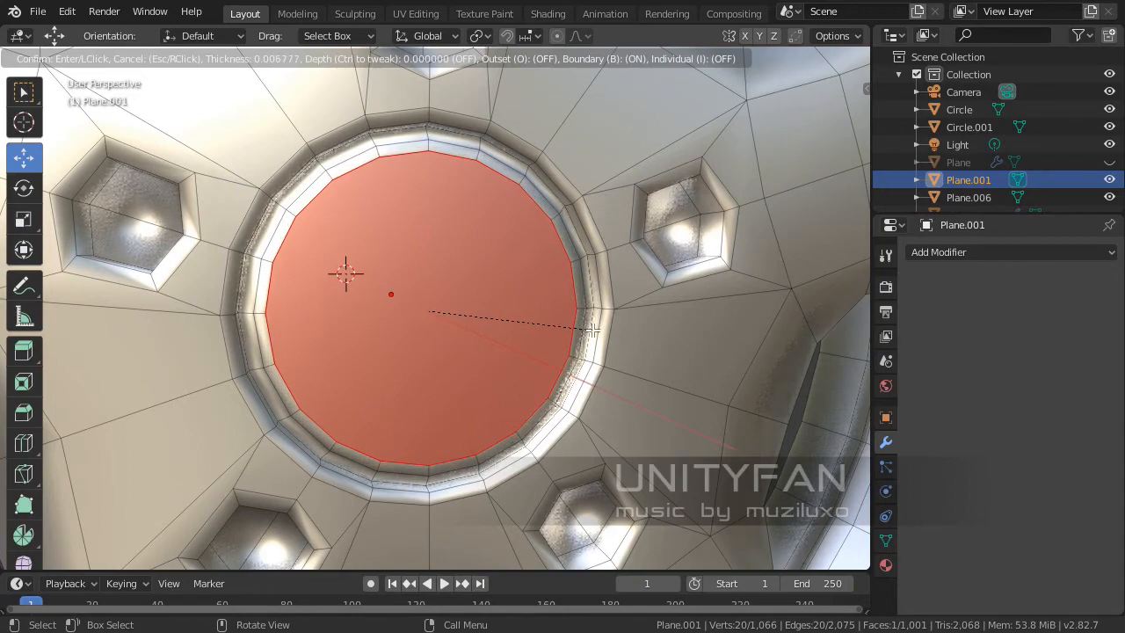
pyautogui.click(587, 330)
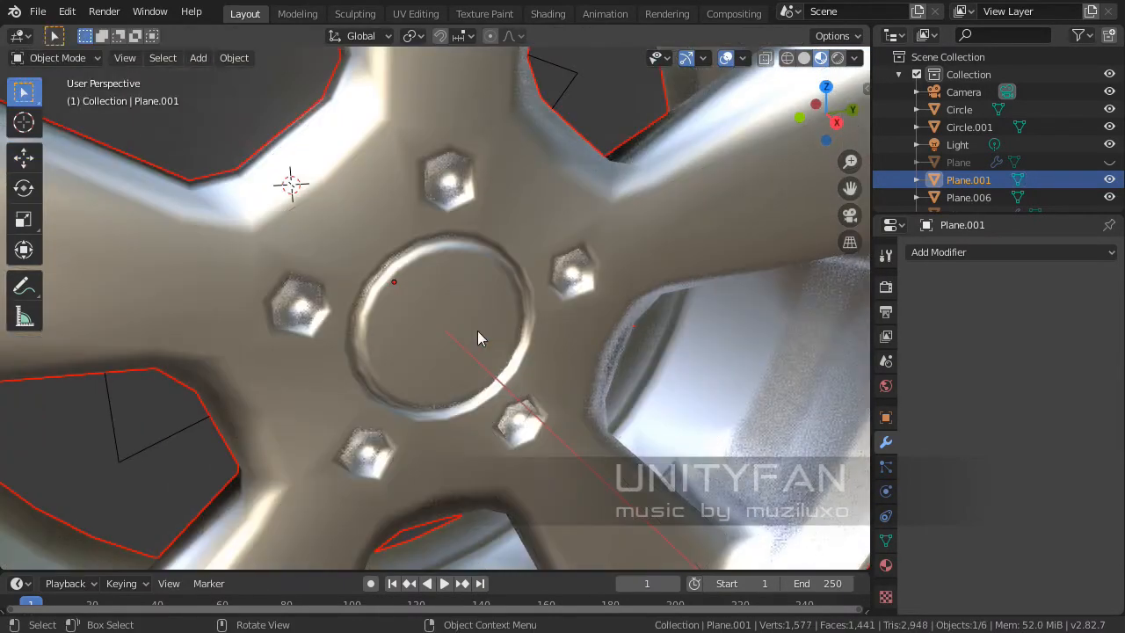
# - Inspect the shading of the inset hub cap and lug nuts in Object Mode
pyautogui.scroll(4, 477, 331)
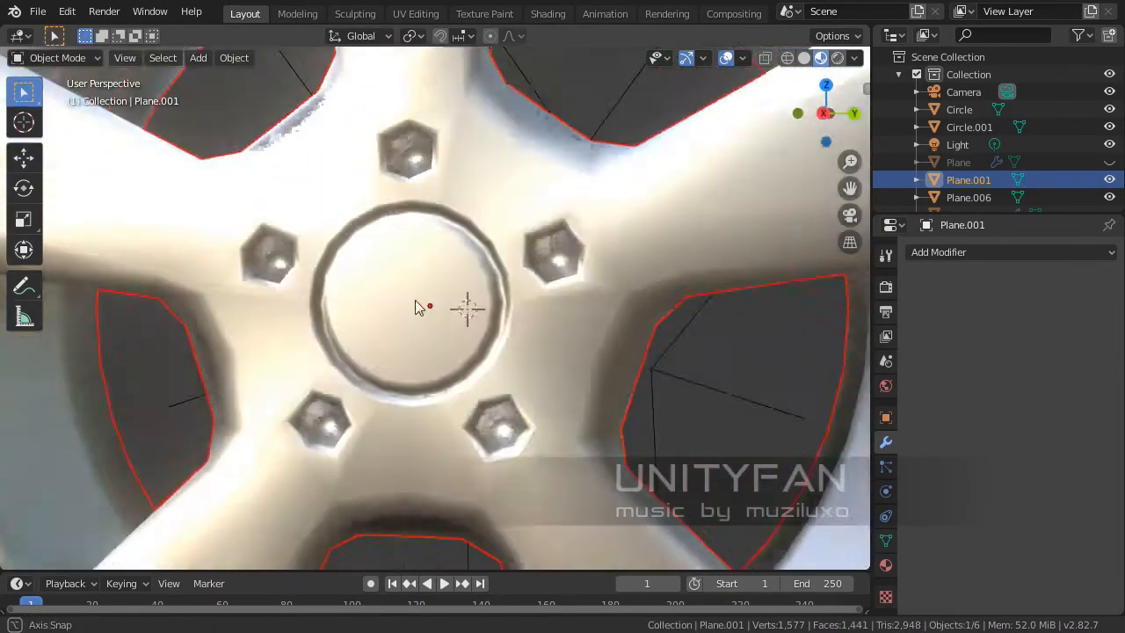
pyautogui.moveTo(422, 307); pyautogui.dragTo(496, 473, button='middle')
pyautogui.scroll(3, 492, 356)
pyautogui.scroll(-3, 492, 348)
pyautogui.click(721, 483)
pyautogui.scroll(-3, 722, 483)
pyautogui.scroll(3, 675, 428)
pyautogui.scroll(-3, 608, 453)
# - Reveal all hidden objects, and hide the screw-modifier rim and tire blanks and both helper circle meshes so only the finished wheel remains
pyautogui.hotkey('alt', 'h')
pyautogui.click(479, 253)
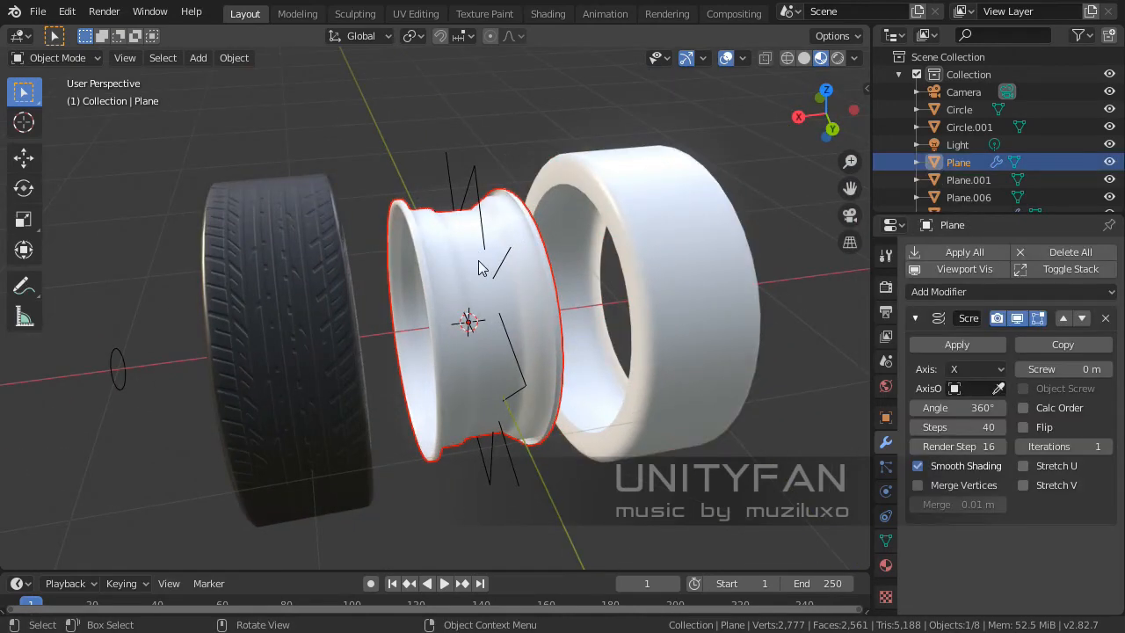
pyautogui.press('h')
pyautogui.click(628, 221)
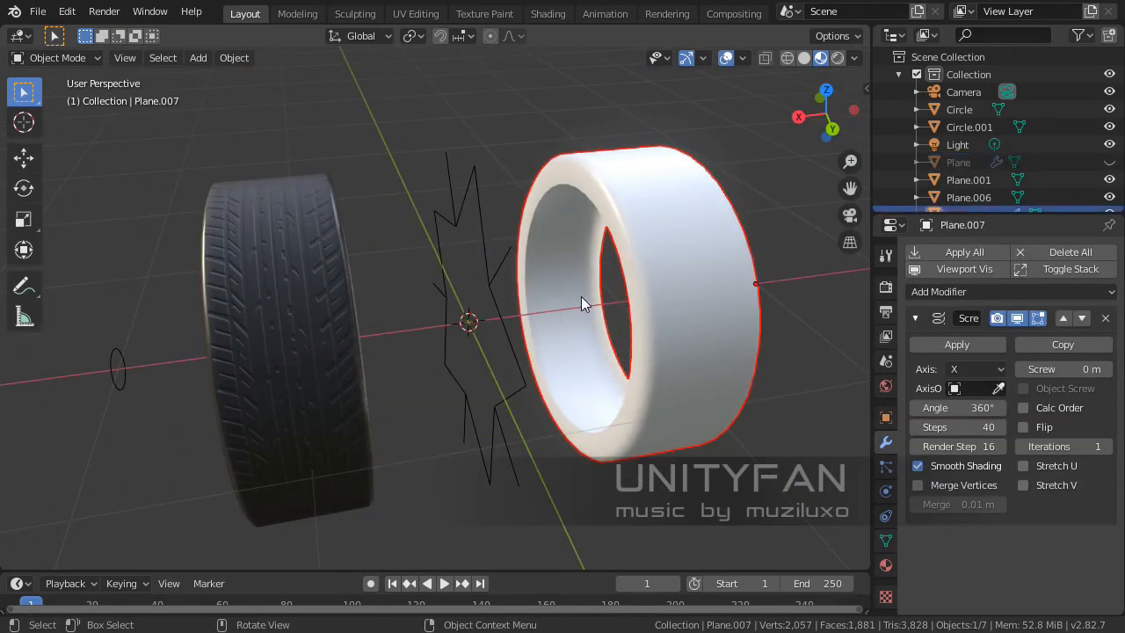
pyautogui.press('h')
pyautogui.click(511, 306)
pyautogui.press('h')
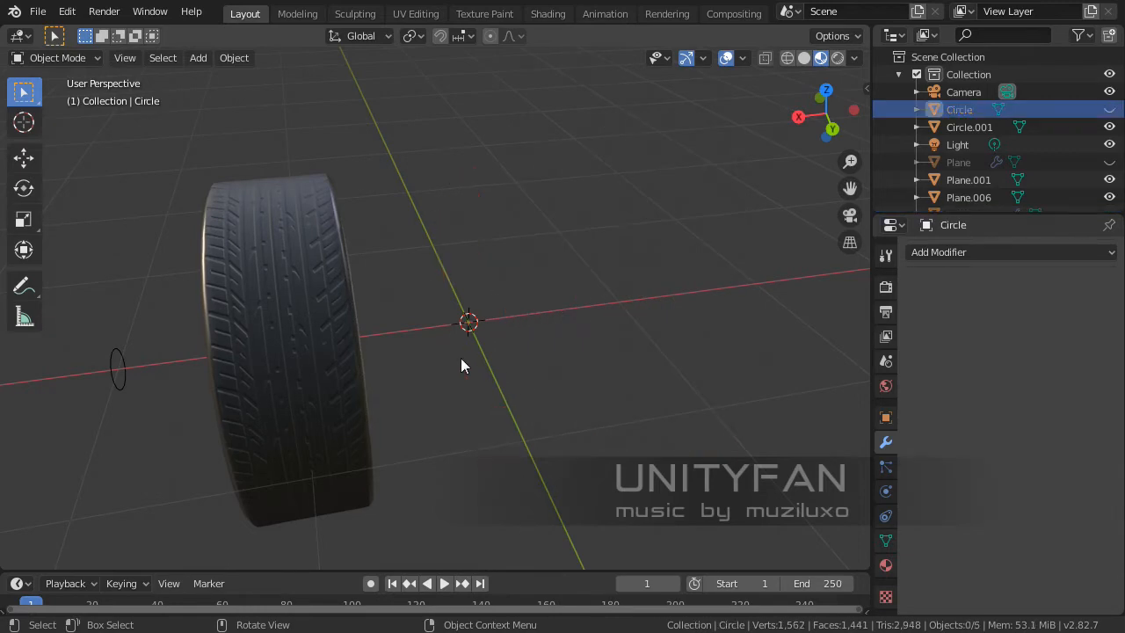
pyautogui.moveTo(461, 357); pyautogui.dragTo(446, 359, button='middle')
pyautogui.click(127, 469)
pyautogui.press('h')
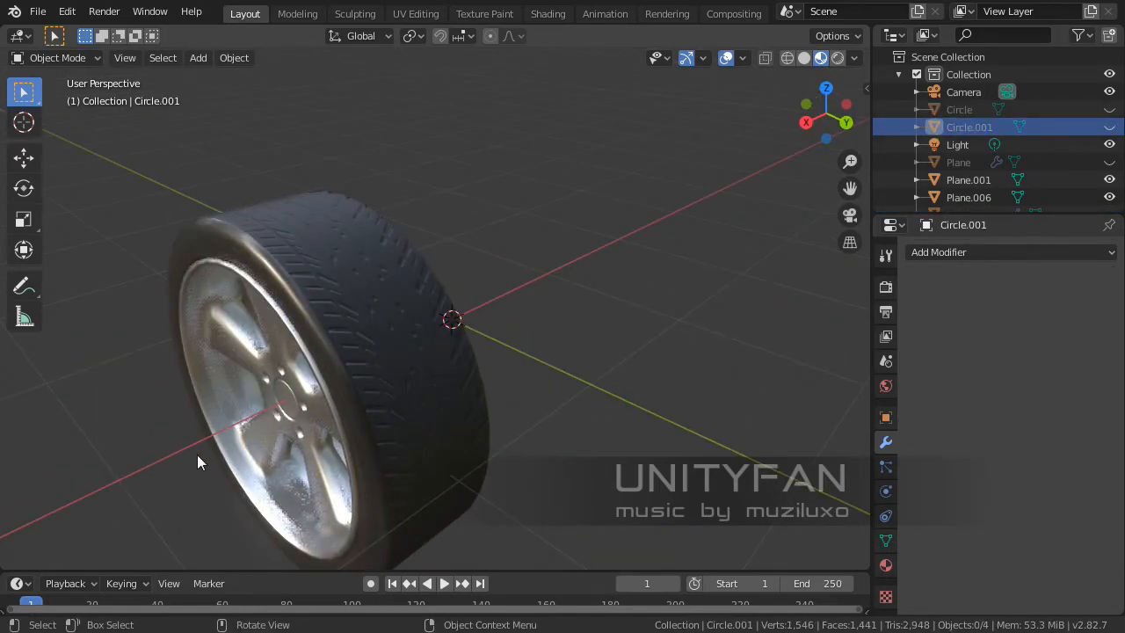
# - Review the assembled wheel from the front, side and tread, checking the rim and tire together
pyautogui.moveTo(197, 455); pyautogui.dragTo(663, 463, button='middle')
pyautogui.scroll(4, 415, 356)
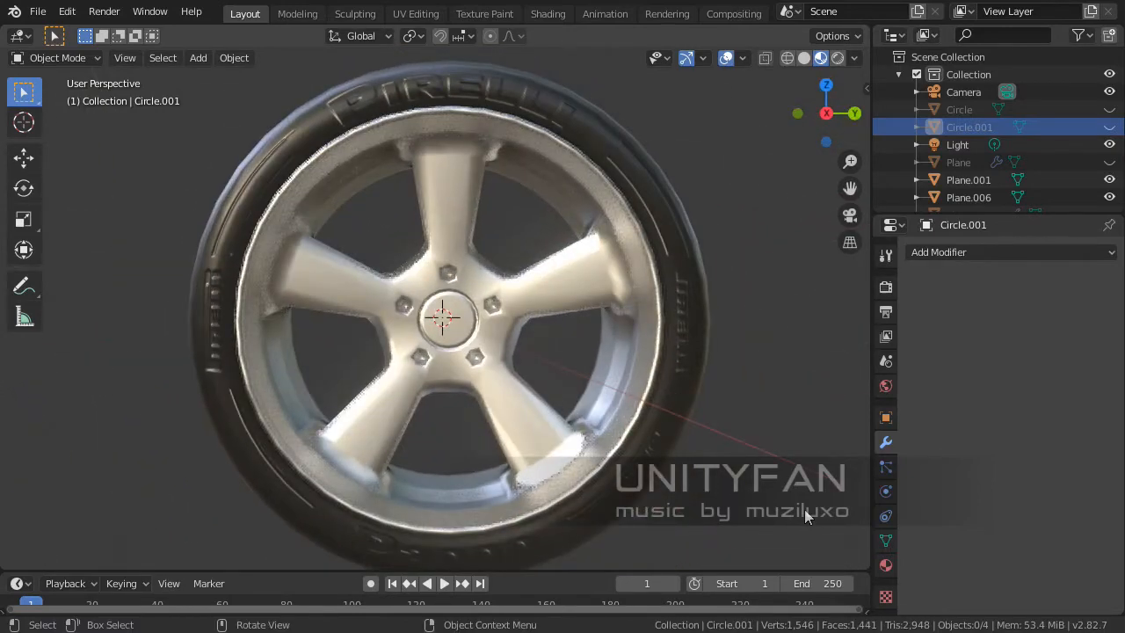
pyautogui.moveTo(678, 406); pyautogui.dragTo(572, 397, button='middle')
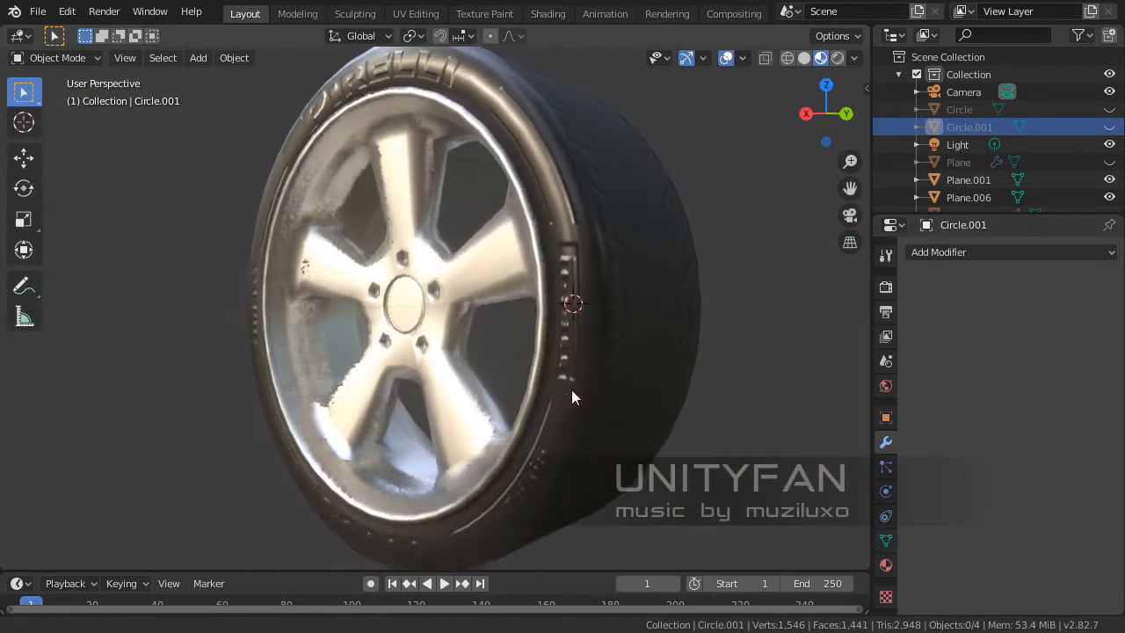
pyautogui.moveTo(561, 166); pyautogui.dragTo(607, 233, button='middle')
pyautogui.scroll(-5, 606, 228)
pyautogui.moveTo(565, 308); pyautogui.dragTo(507, 347, button='middle')
pyautogui.scroll(5, 553, 309)
pyautogui.scroll(2, 538, 309)
pyautogui.scroll(-3, 644, 325)
pyautogui.scroll(3, 502, 344)
pyautogui.scroll(-1, 502, 345)
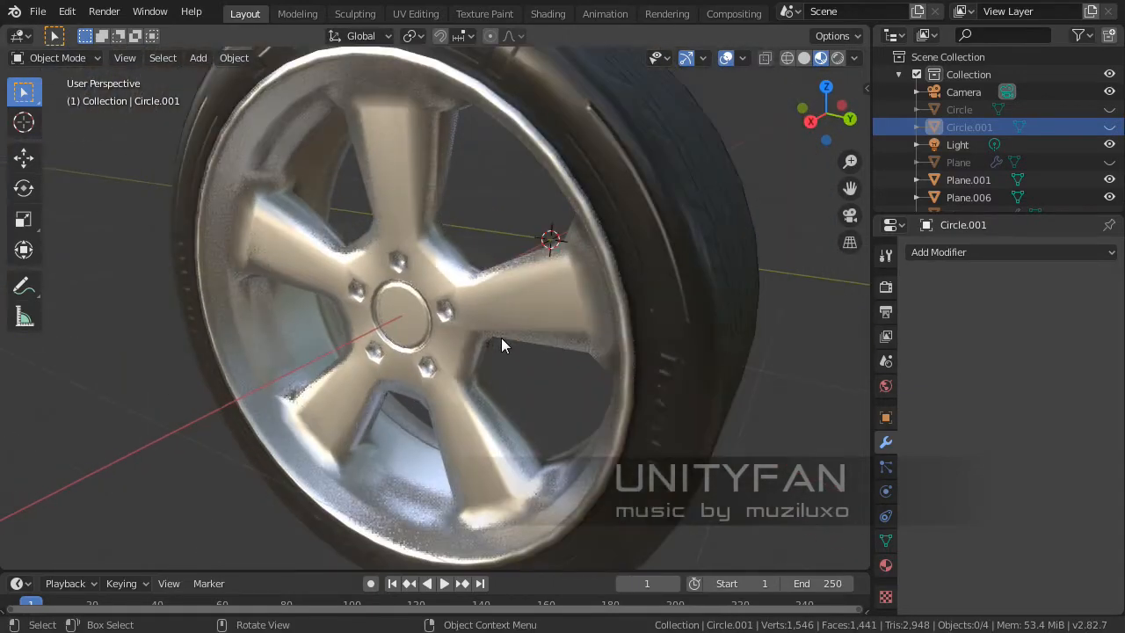
pyautogui.scroll(-2, 502, 344)
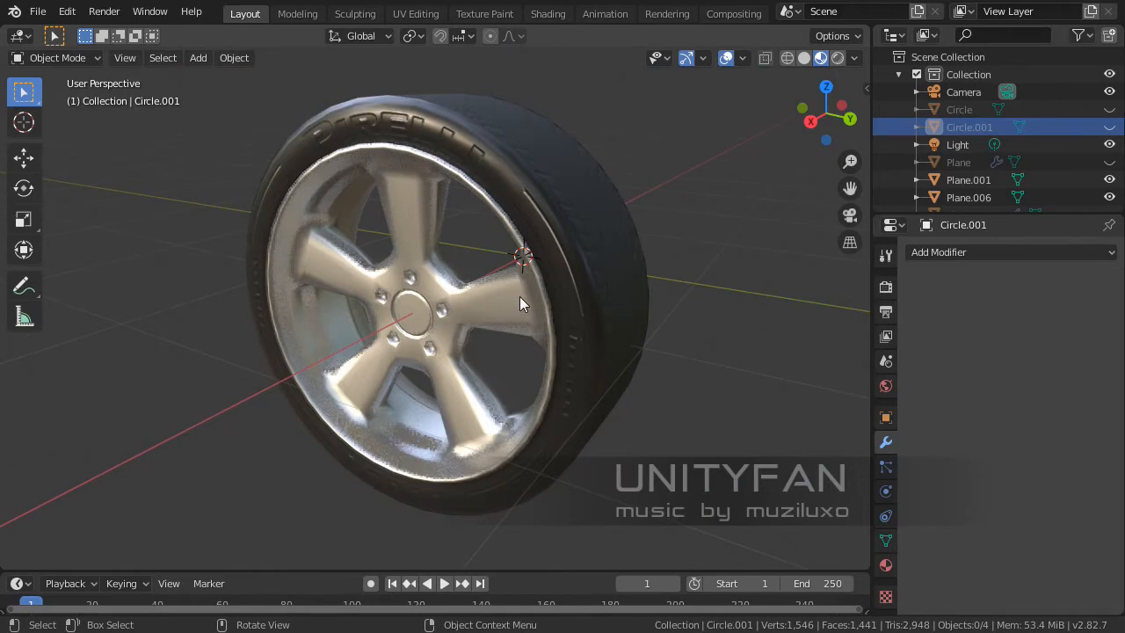
pyautogui.scroll(2, 506, 347)
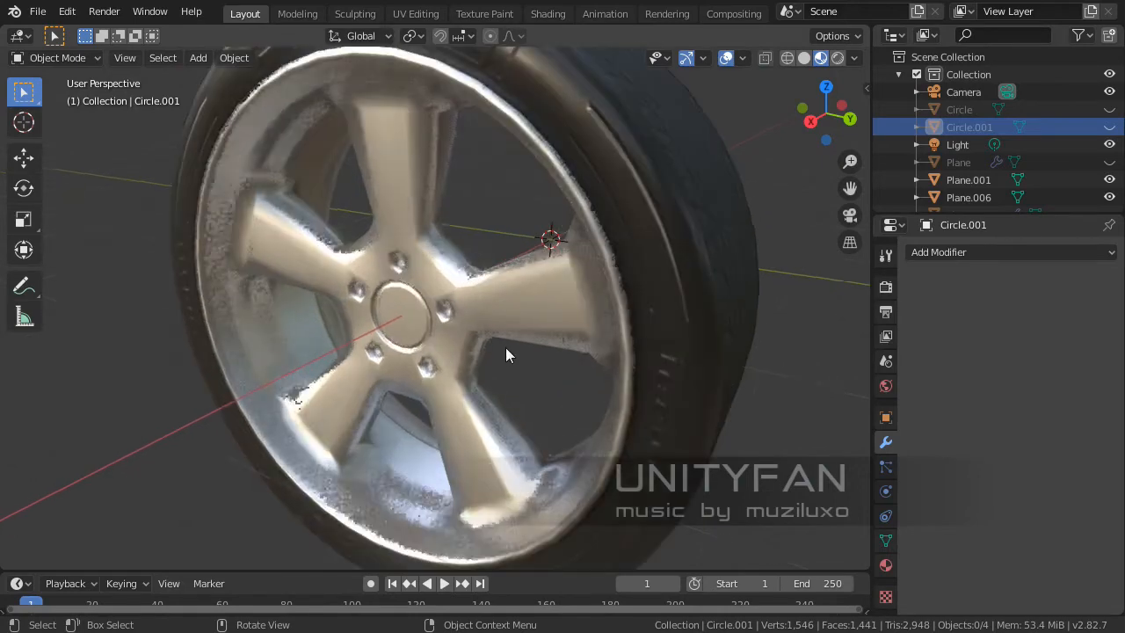
pyautogui.moveTo(503, 356); pyautogui.dragTo(603, 328, button='middle')
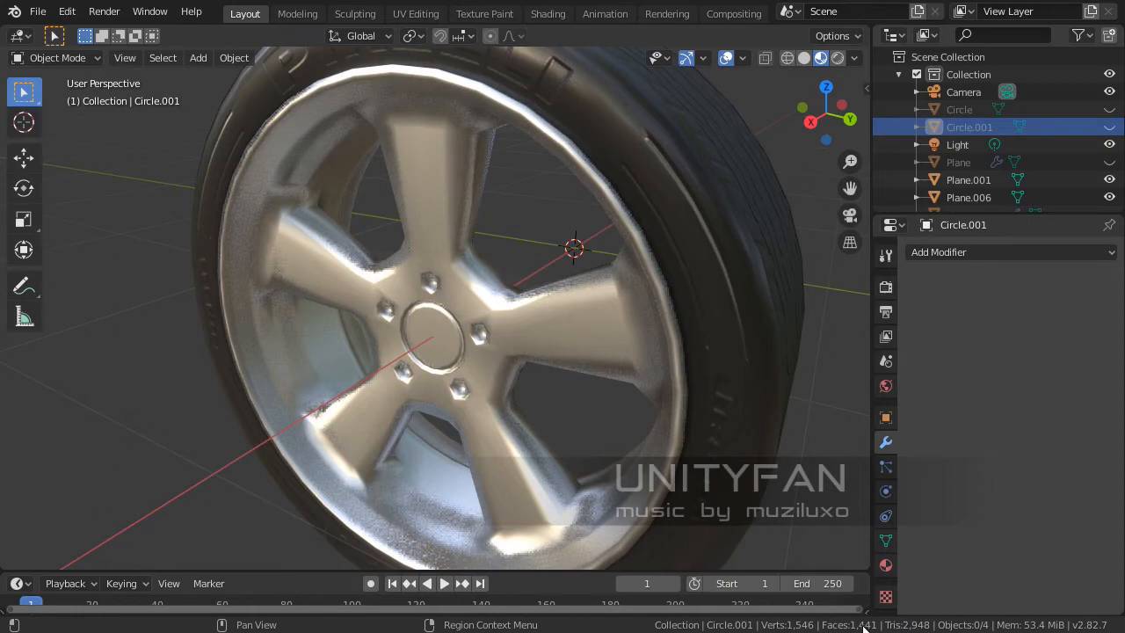
# - Examine the spokes, hub, rim lip and Pirelli sidewall lettering at different distances for remaining flaws
pyautogui.moveTo(387, 402); pyautogui.dragTo(430, 334, button='middle')
pyautogui.scroll(-2, 505, 388)
pyautogui.scroll(3, 405, 361)
pyautogui.scroll(-3, 430, 334)
pyautogui.scroll(4, 447, 373)
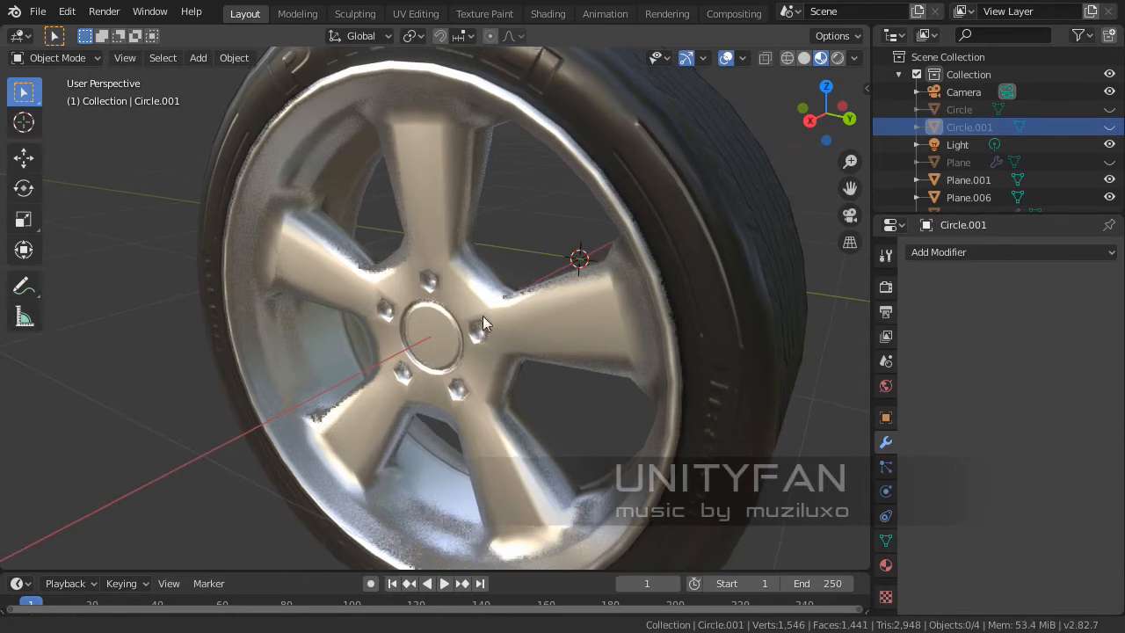
pyautogui.scroll(-3, 482, 315)
pyautogui.keyDown('alt'); pyautogui.moveTo(482, 316); pyautogui.dragTo(439, 338, button='middle'); pyautogui.keyUp('alt')
pyautogui.scroll(2, 476, 297)
pyautogui.scroll(-2, 440, 339)
pyautogui.keyDown('alt'); pyautogui.moveTo(442, 259); pyautogui.dragTo(427, 188, button='middle'); pyautogui.keyUp('alt')
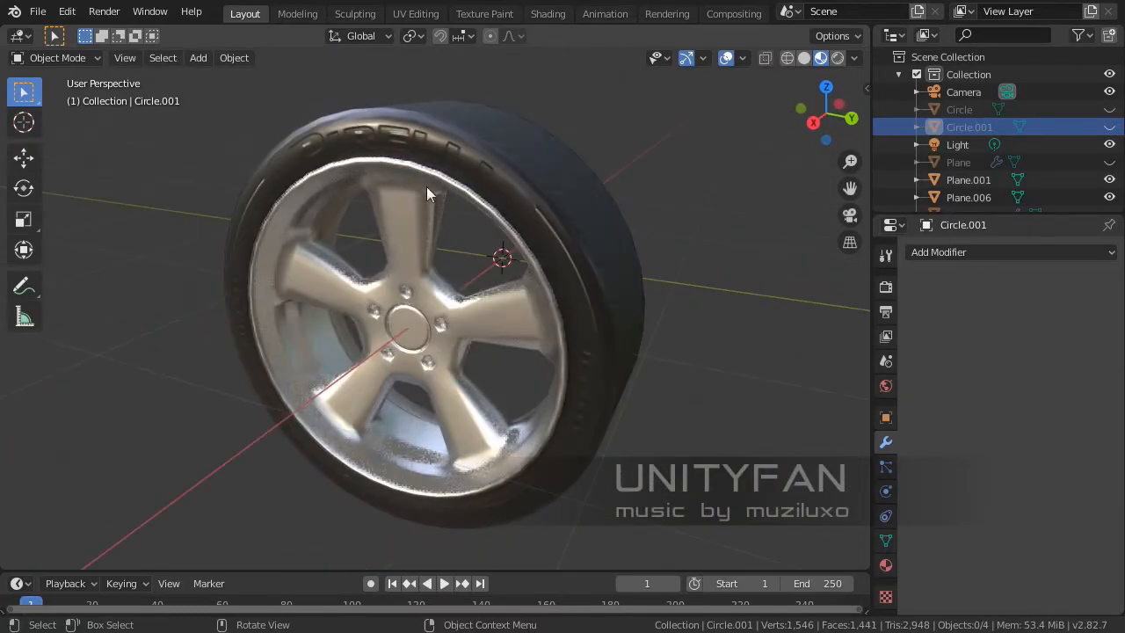
pyautogui.moveTo(577, 318); pyautogui.dragTo(549, 341, button='middle')
pyautogui.scroll(2, 548, 353)
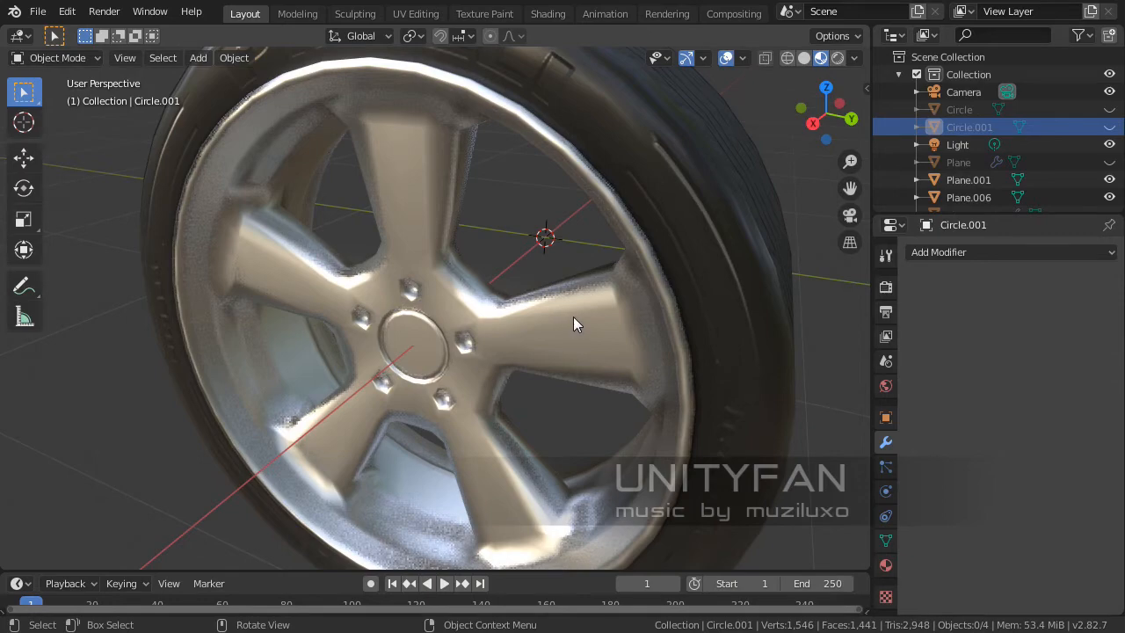
pyautogui.moveTo(576, 322); pyautogui.dragTo(528, 320, button='middle')
pyautogui.scroll(5, 546, 318)
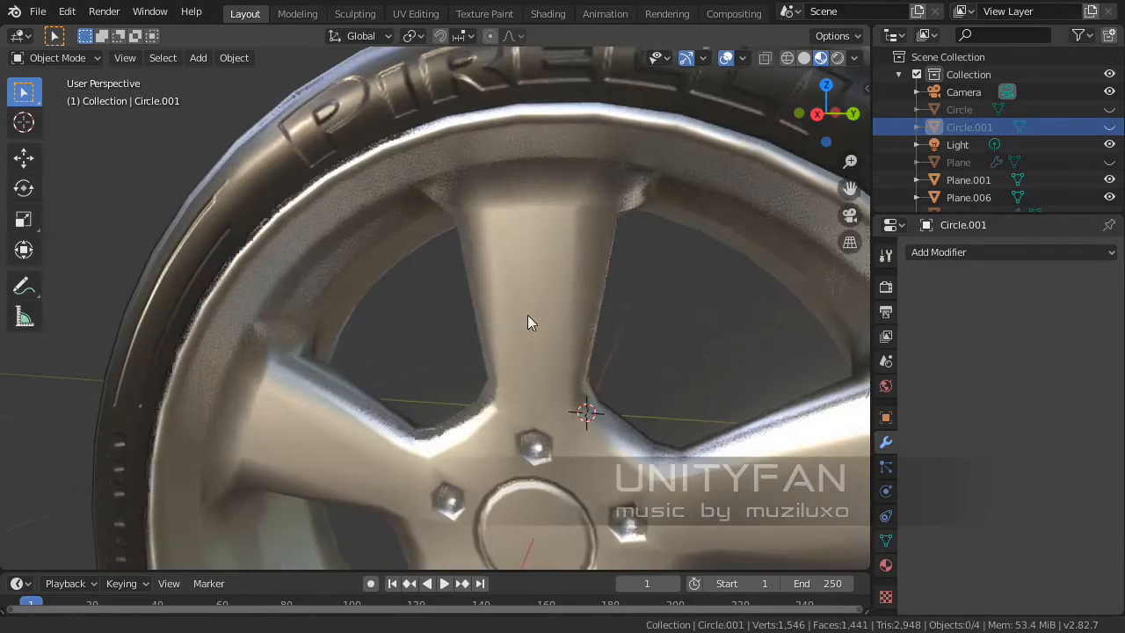
pyautogui.scroll(-5, 527, 321)
pyautogui.scroll(5, 535, 311)
# - Select the metal rim and open its mesh for editing at the outer lip beside the Pirelli lettering
pyautogui.click(705, 123)
pyautogui.scroll(-3, 706, 123)
pyautogui.moveTo(705, 123); pyautogui.dragTo(634, 227, button='middle')
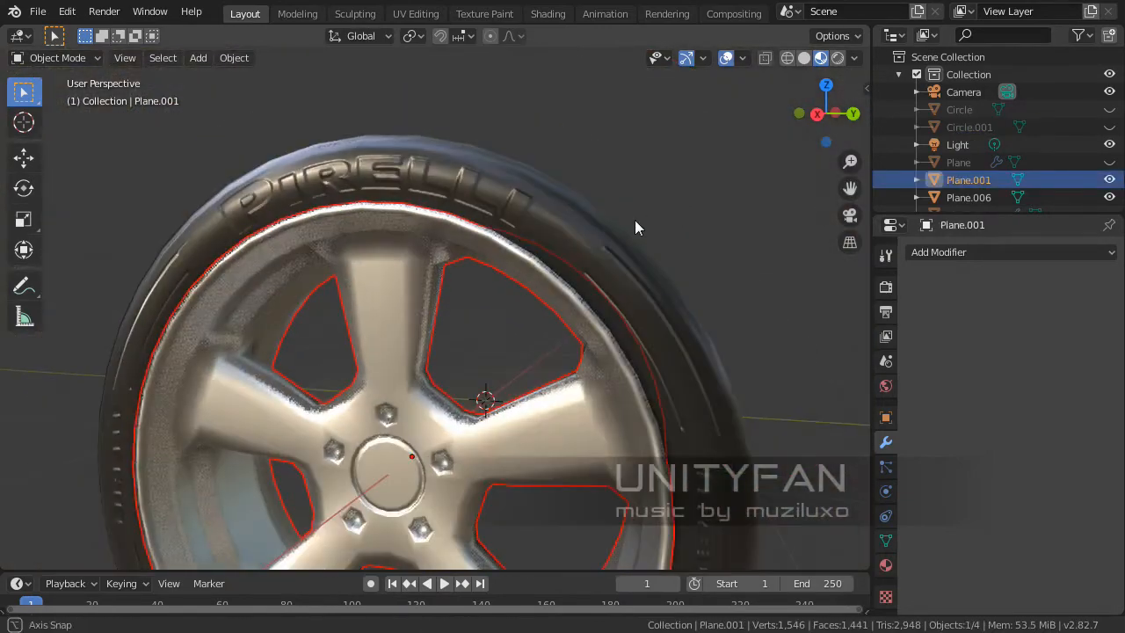
pyautogui.scroll(-2, 544, 221)
pyautogui.press('Tab')
pyautogui.moveTo(545, 222); pyautogui.dragTo(510, 319, button='middle')
pyautogui.scroll(3, 572, 282)
pyautogui.scroll(3, 572, 282)
pyautogui.scroll(2, 531, 302)
pyautogui.scroll(2, 492, 321)
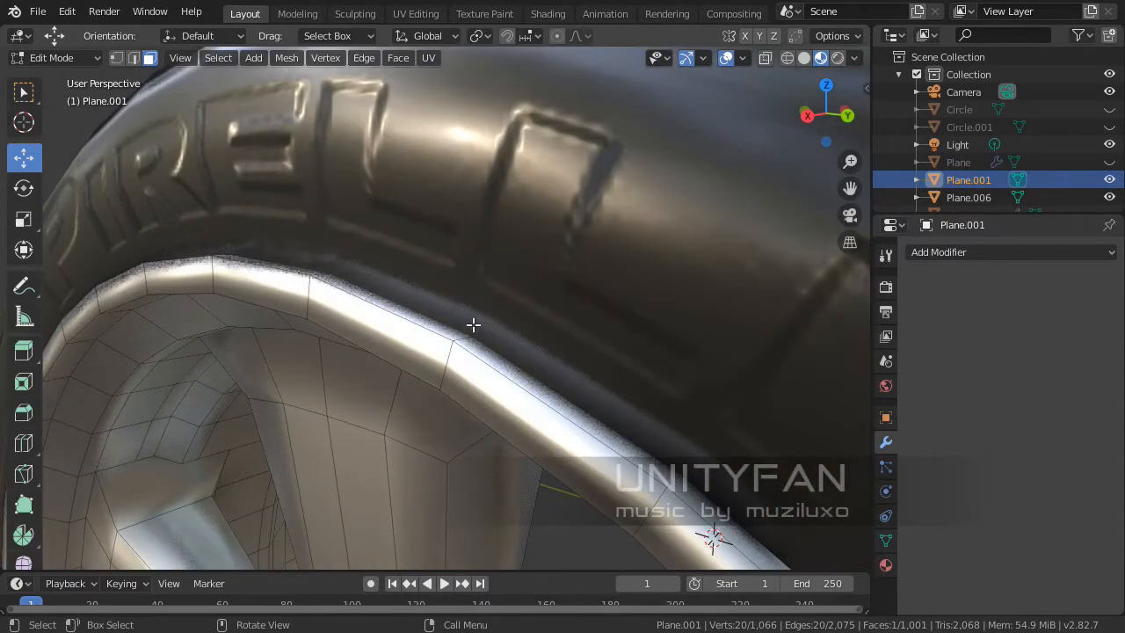
# - Select the full outer edge loop of the rim lip, checking the selection in wireframe
pyautogui.click(391, 314)
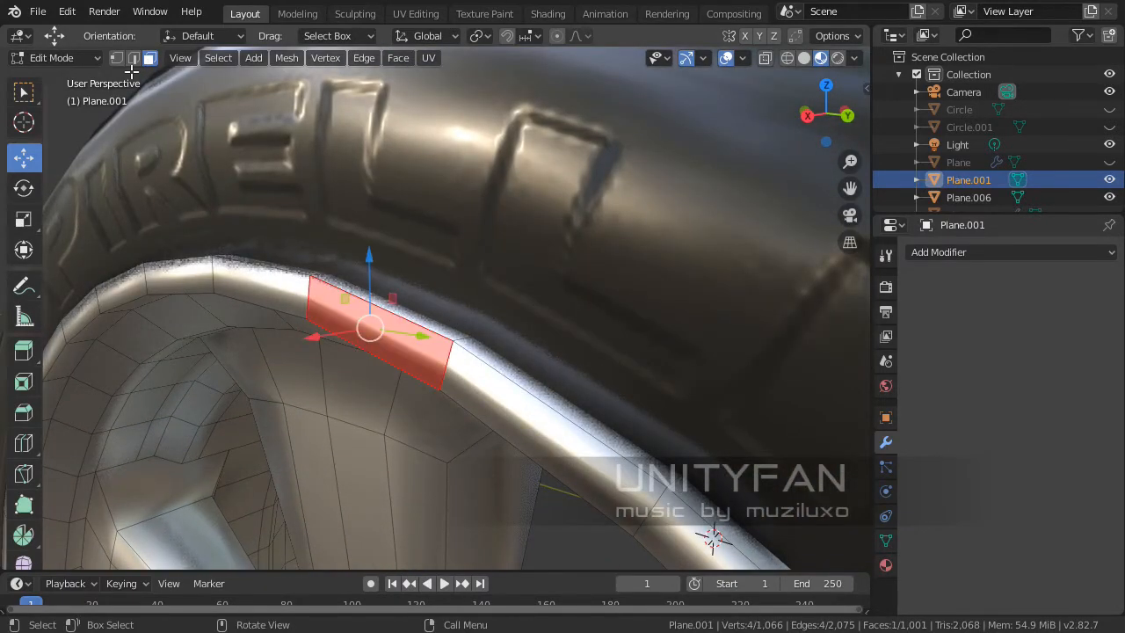
pyautogui.click(134, 58)
pyautogui.click(411, 297)
pyautogui.moveTo(427, 311); pyautogui.dragTo(447, 326, button='middle')
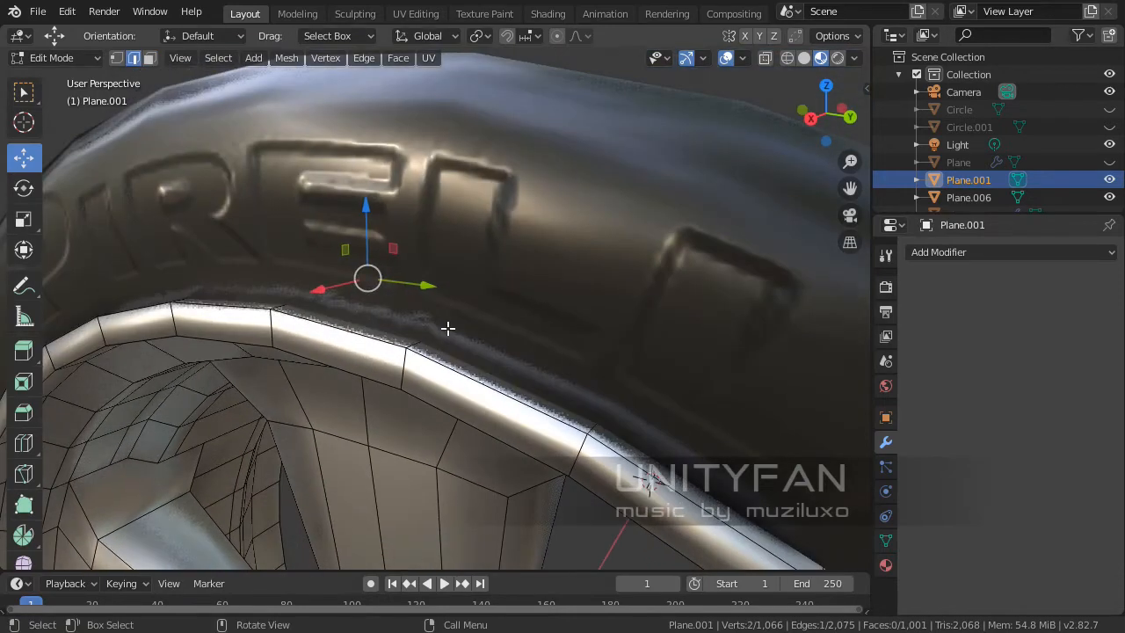
pyautogui.press('z')
pyautogui.click(334, 334)
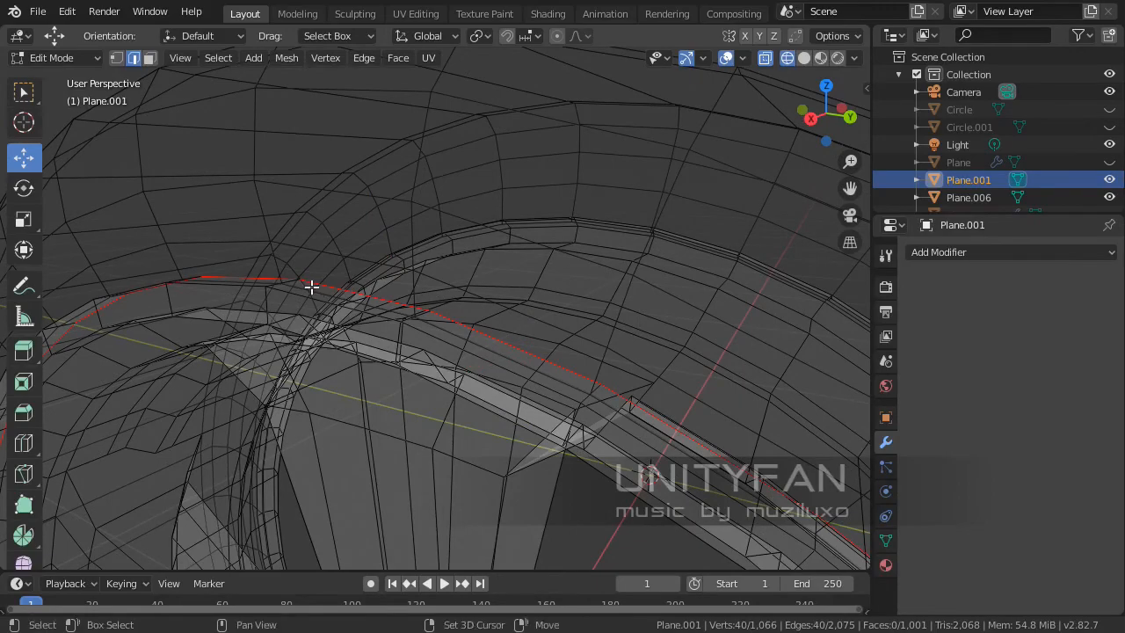
pyautogui.scroll(-3, 311, 286)
pyautogui.moveTo(311, 287); pyautogui.dragTo(410, 276, button='middle')
pyautogui.press('z')
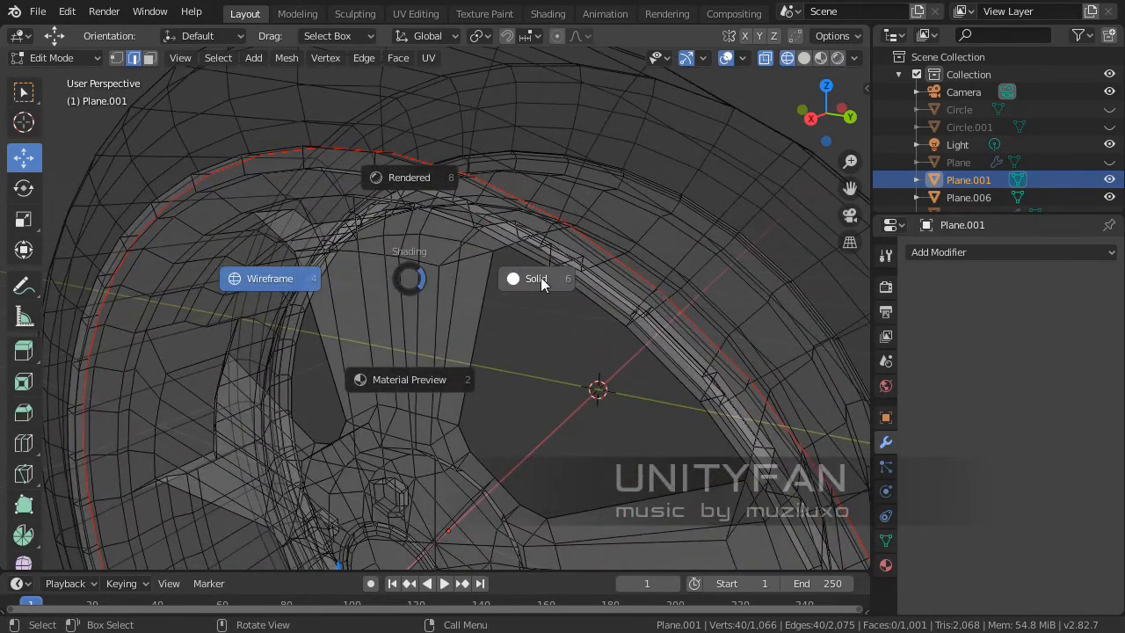
pyautogui.click(540, 277)
# - Move the outer lip edge loop slightly outward along the X axis
pyautogui.scroll(6, 562, 273)
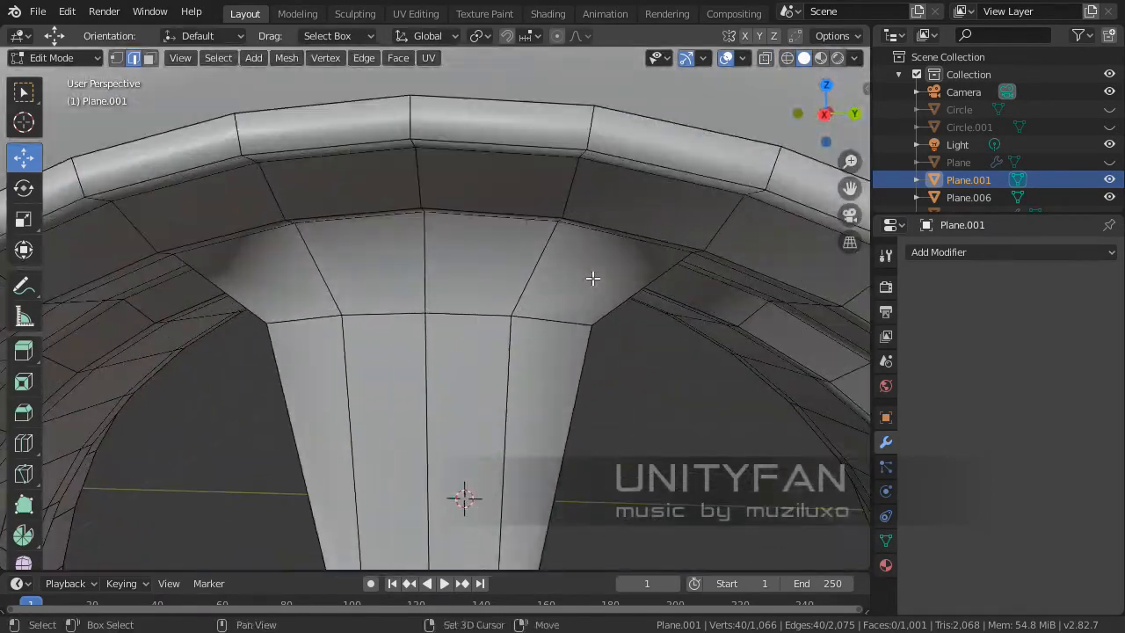
pyautogui.keyDown('shift'); pyautogui.moveTo(593, 277); pyautogui.dragTo(465, 292, button='middle'); pyautogui.keyUp('shift')
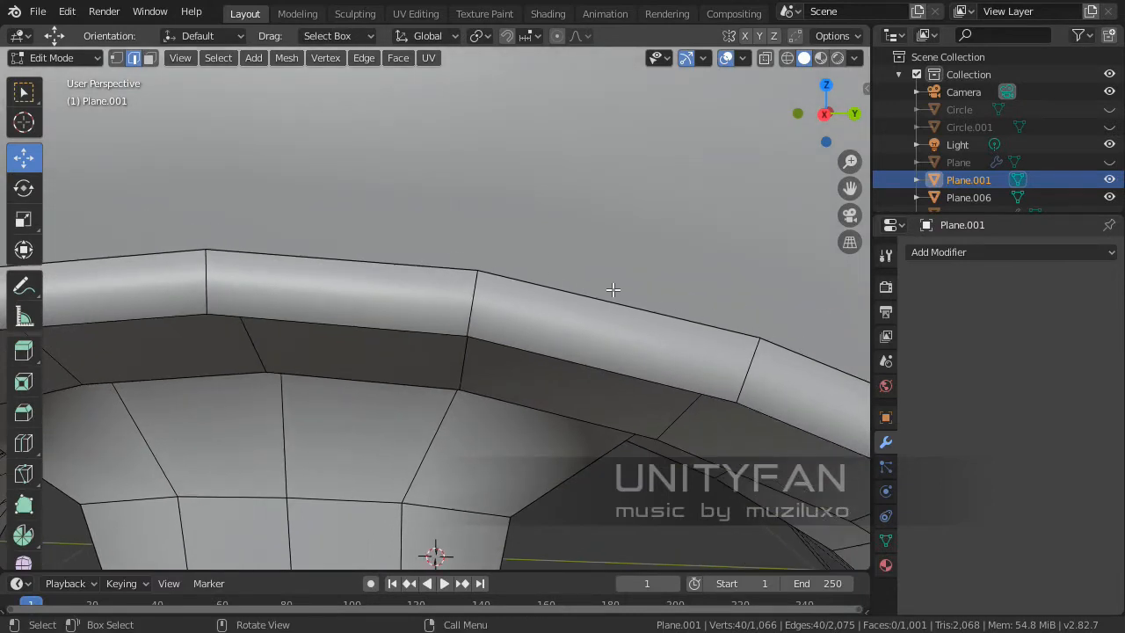
pyautogui.moveTo(445, 262); pyautogui.dragTo(396, 290, button='middle')
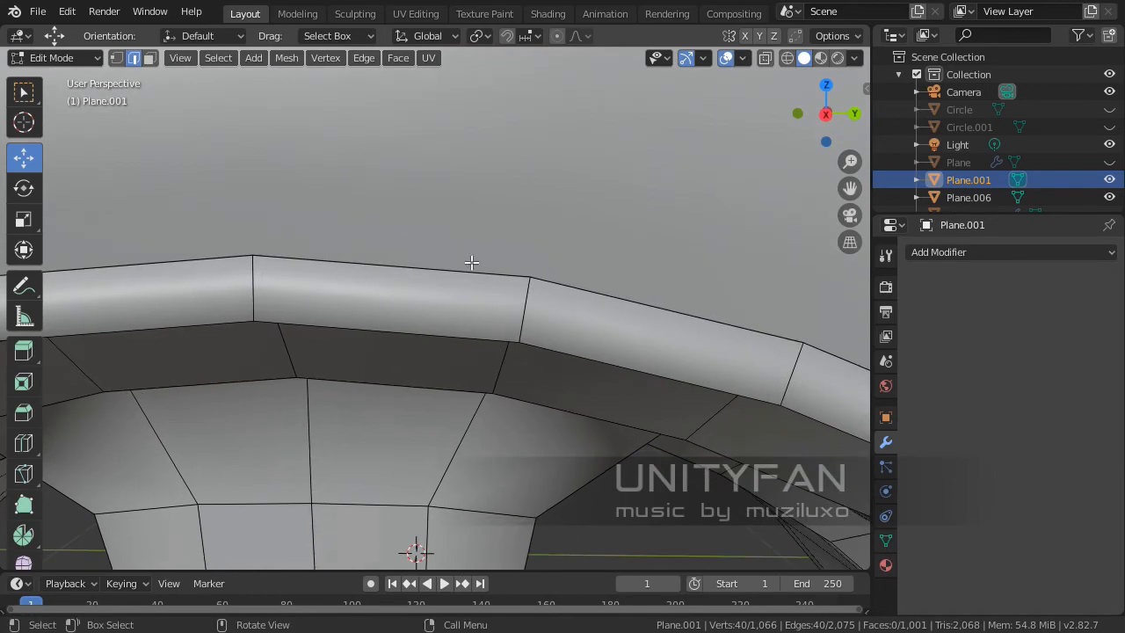
pyautogui.moveTo(472, 262); pyautogui.dragTo(497, 295, button='middle')
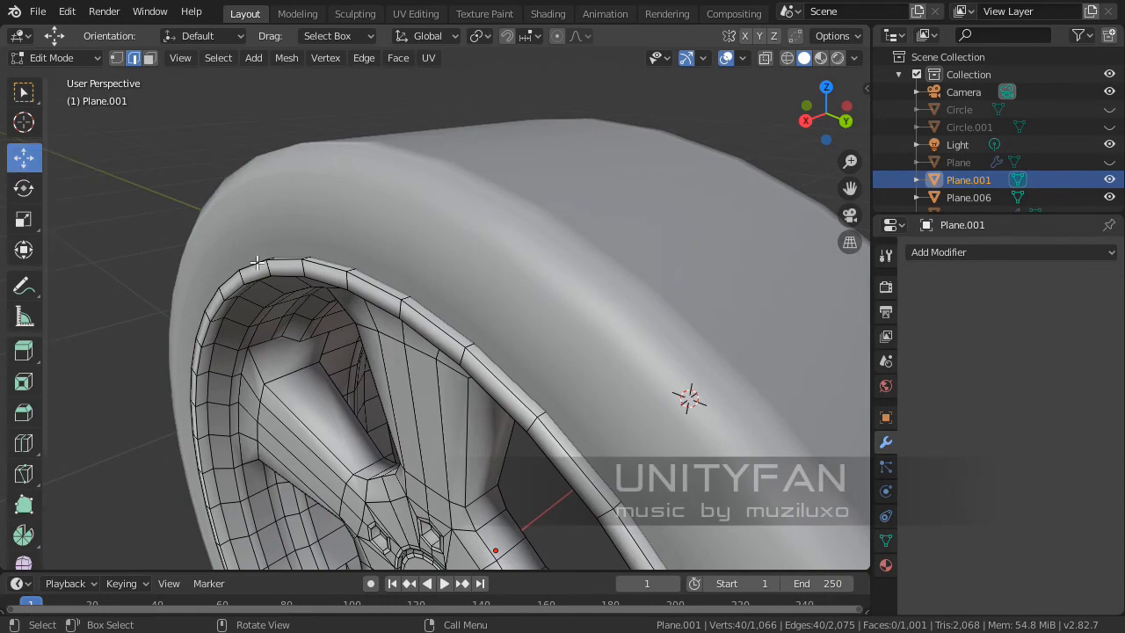
pyautogui.scroll(-3, 257, 262)
pyautogui.moveTo(581, 414); pyautogui.dragTo(545, 417, button='middle')
pyautogui.scroll(2, 537, 420)
pyautogui.keyDown('shift'); pyautogui.moveTo(492, 475); pyautogui.dragTo(554, 424, button='middle'); pyautogui.keyUp('shift')
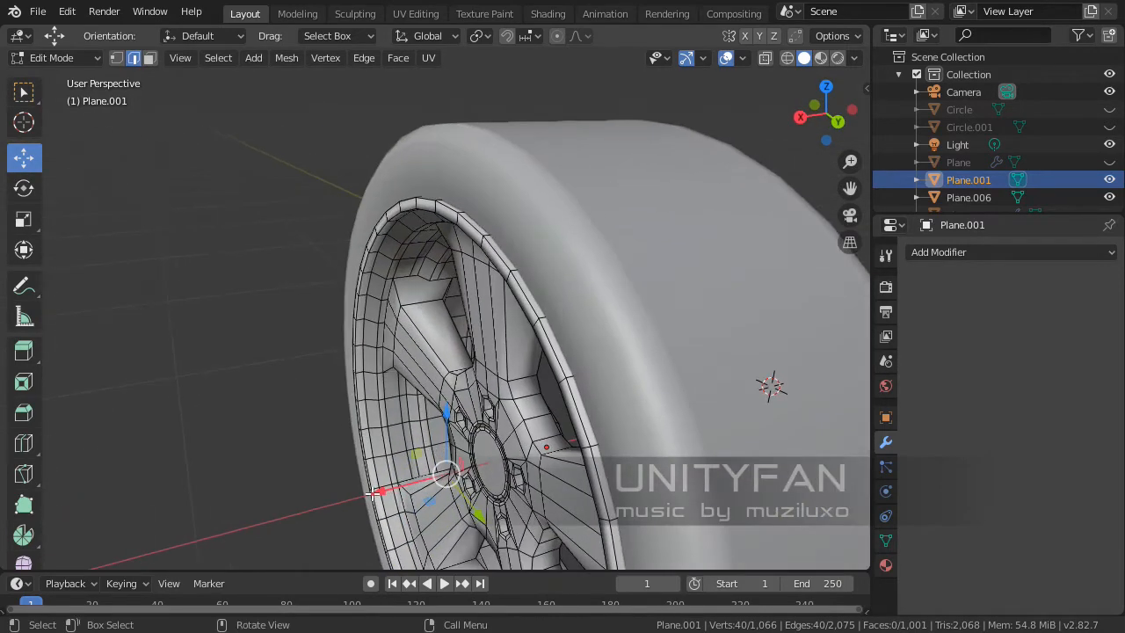
pyautogui.moveTo(374, 494)
pyautogui.mouseDown()
pyautogui.moveTo(359, 493)
pyautogui.moveTo(370, 495)
pyautogui.mouseUp()
pyautogui.moveTo(370, 494); pyautogui.dragTo(431, 508, button='middle')
pyautogui.moveTo(387, 522); pyautogui.dragTo(384, 526)
pyautogui.moveTo(384, 526); pyautogui.dragTo(594, 354, button='middle')
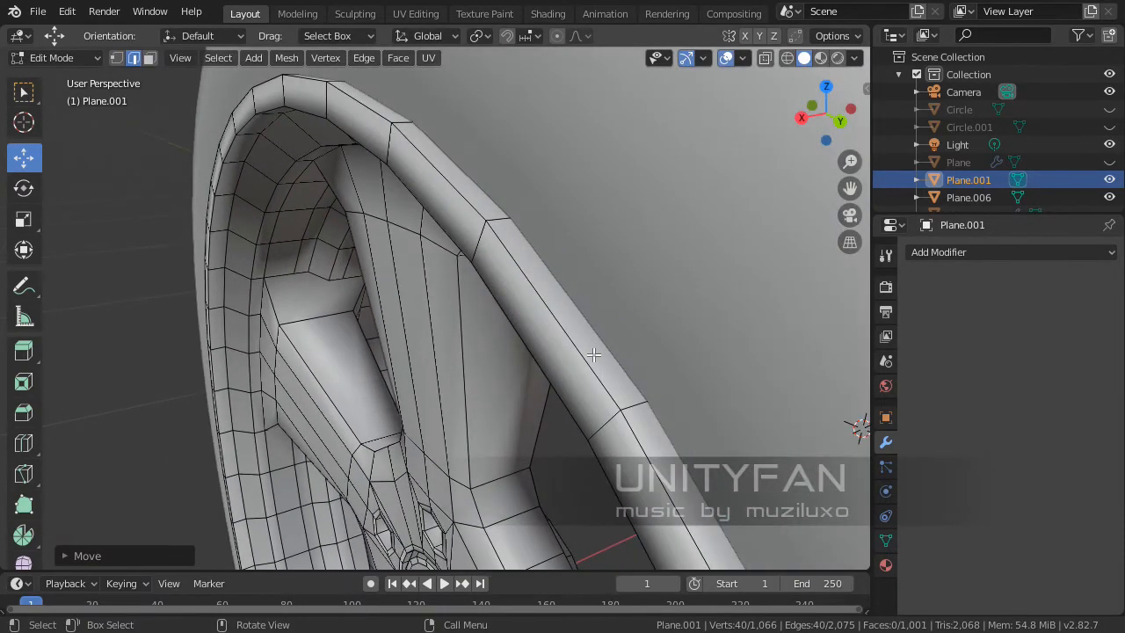
# - Try to subdivide the outer lip edge loop on its own
pyautogui.rightClick(551, 117)
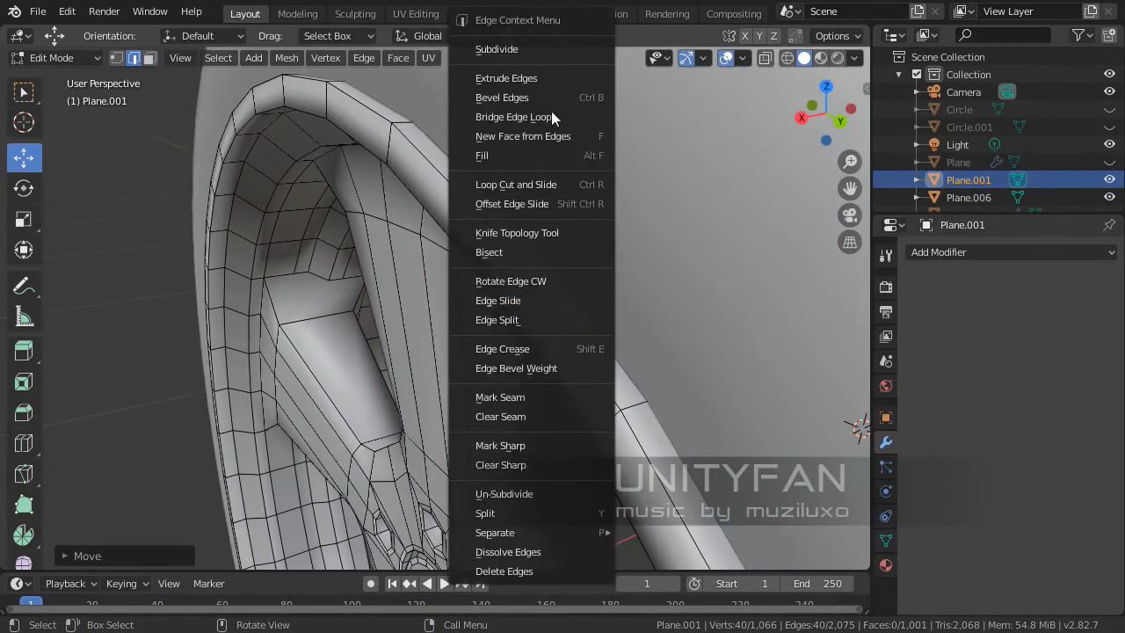
pyautogui.click(524, 49)
pyautogui.moveTo(518, 79); pyautogui.dragTo(555, 312, button='middle')
pyautogui.scroll(1, 532, 293)
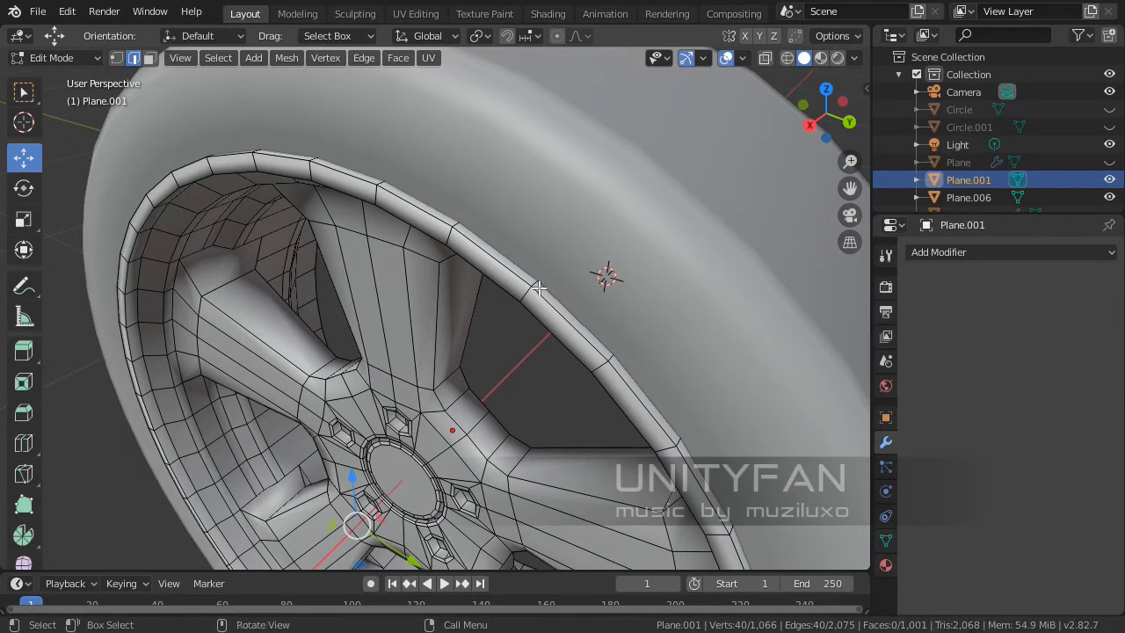
# - Select the narrow outer face loop of the rim lip and subdivide it
pyautogui.click(149, 58)
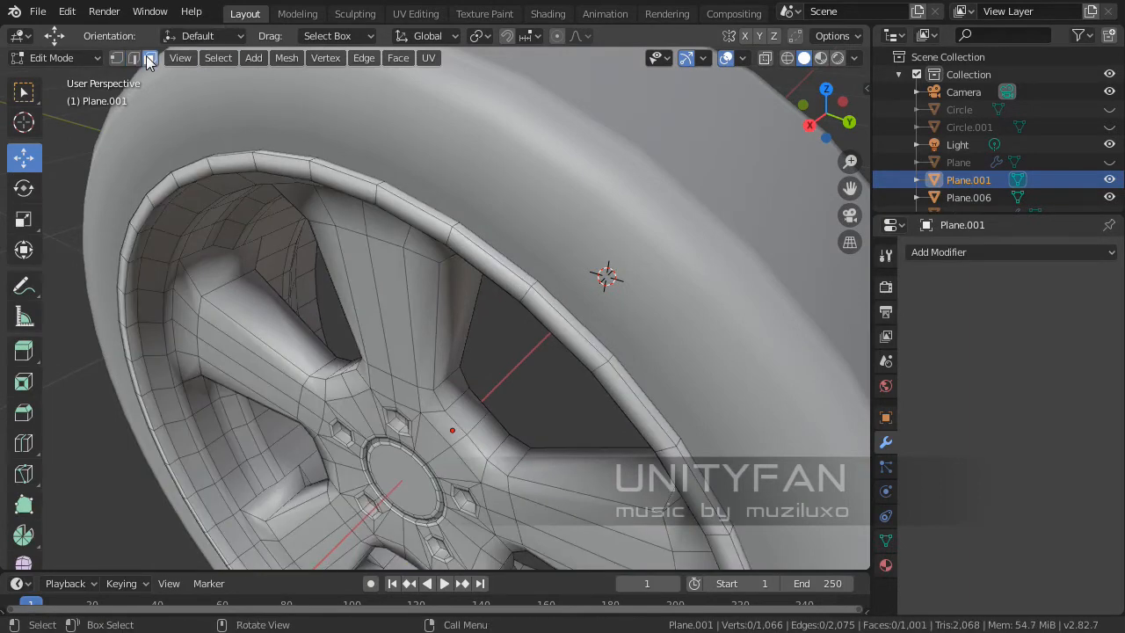
pyautogui.scroll(3, 507, 285)
pyautogui.keyDown('alt'); pyautogui.click(511, 319); pyautogui.keyUp('alt')
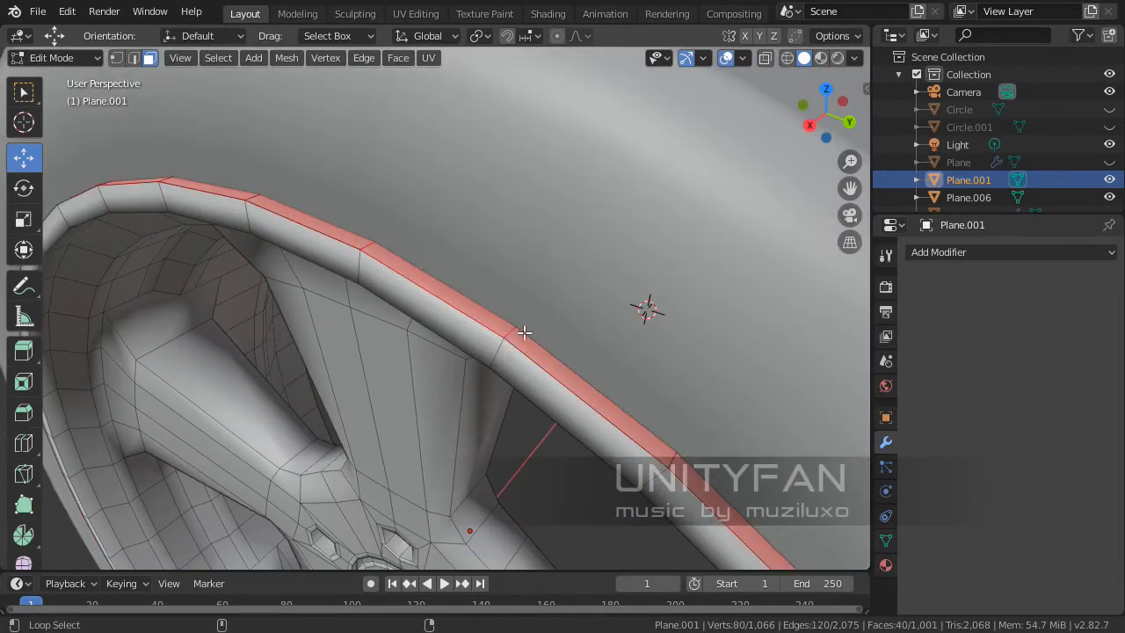
pyautogui.moveTo(522, 333); pyautogui.dragTo(468, 340, button='middle')
pyautogui.rightClick(463, 254)
pyautogui.click(443, 254)
# - Dissolve the extra lengthwise edge loop running through the middle of the subdivided lip faces
pyautogui.click(133, 58)
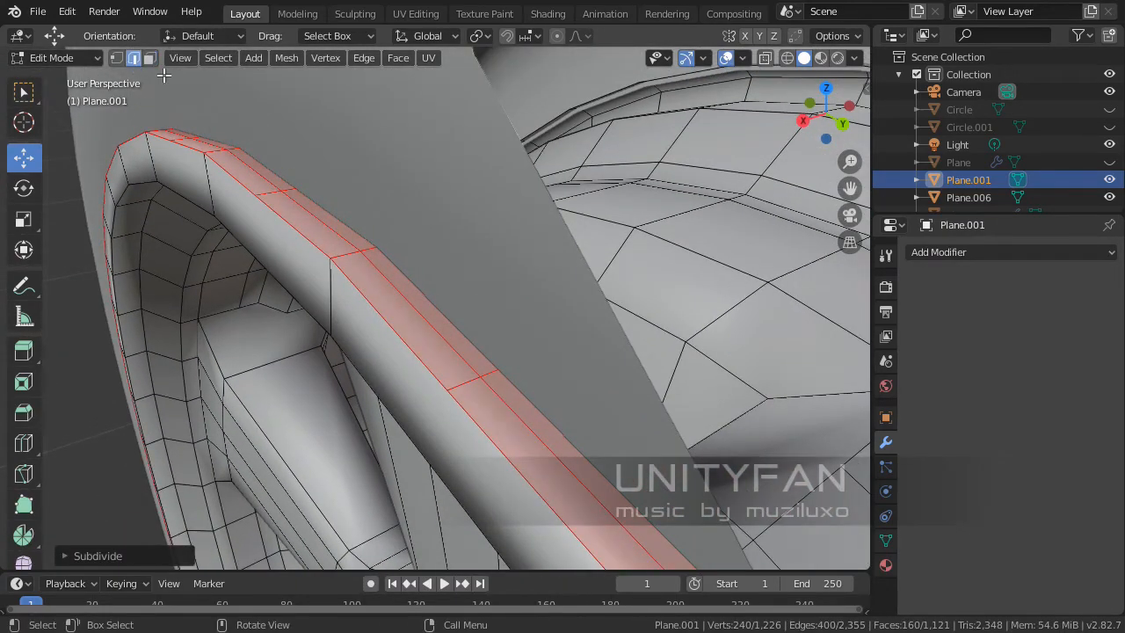
pyautogui.click(399, 292)
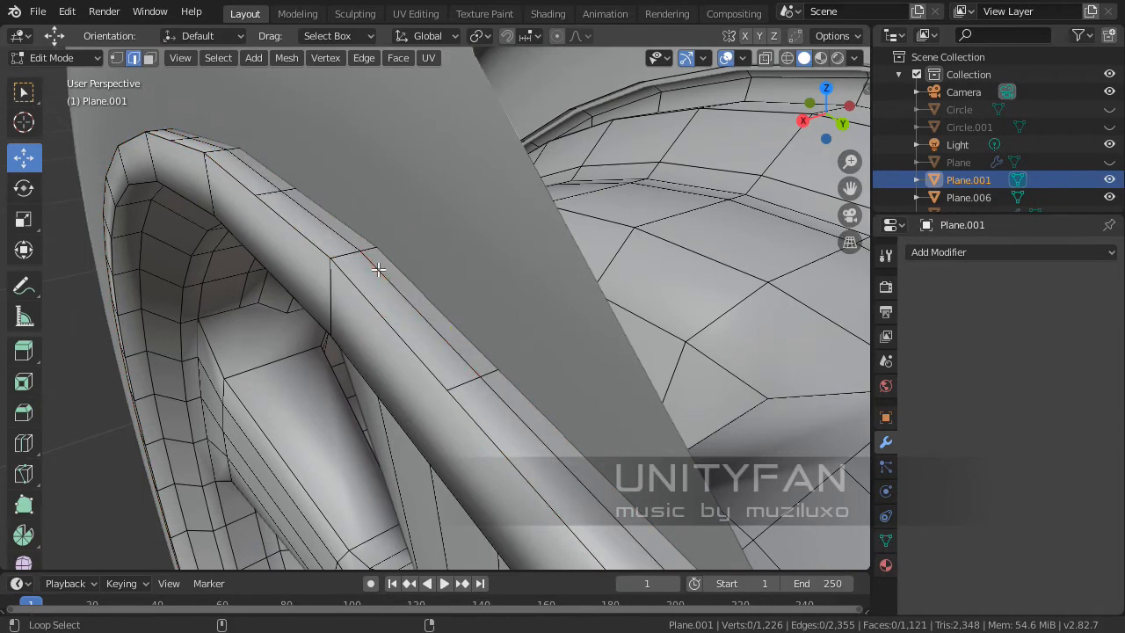
pyautogui.press('x')
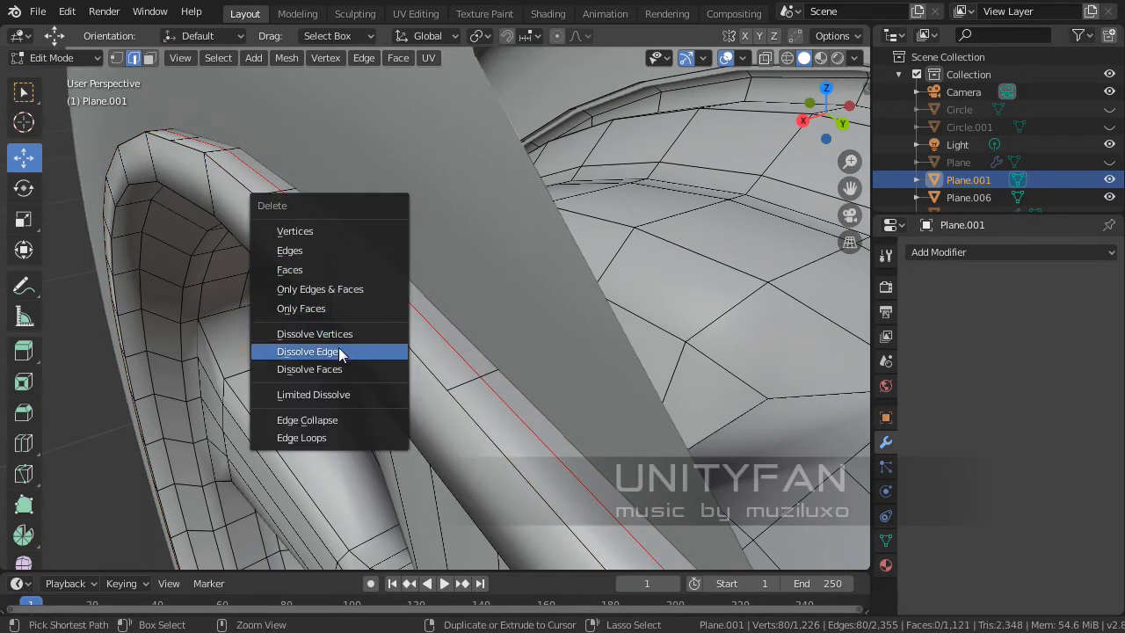
pyautogui.click(339, 351)
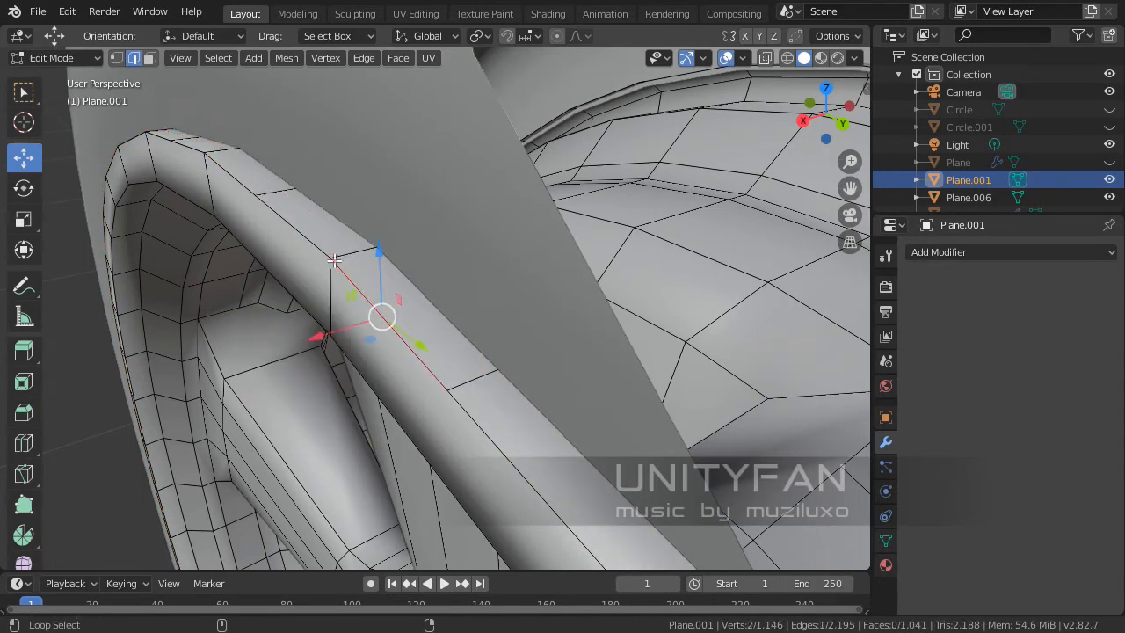
# - Try to select the subdivided lip edge segment by segment around the rim
pyautogui.moveTo(307, 252); pyautogui.dragTo(331, 261, button='middle')
pyautogui.keyDown('shift'); pyautogui.moveTo(317, 186); pyautogui.dragTo(575, 289, button='middle'); pyautogui.keyUp('shift')
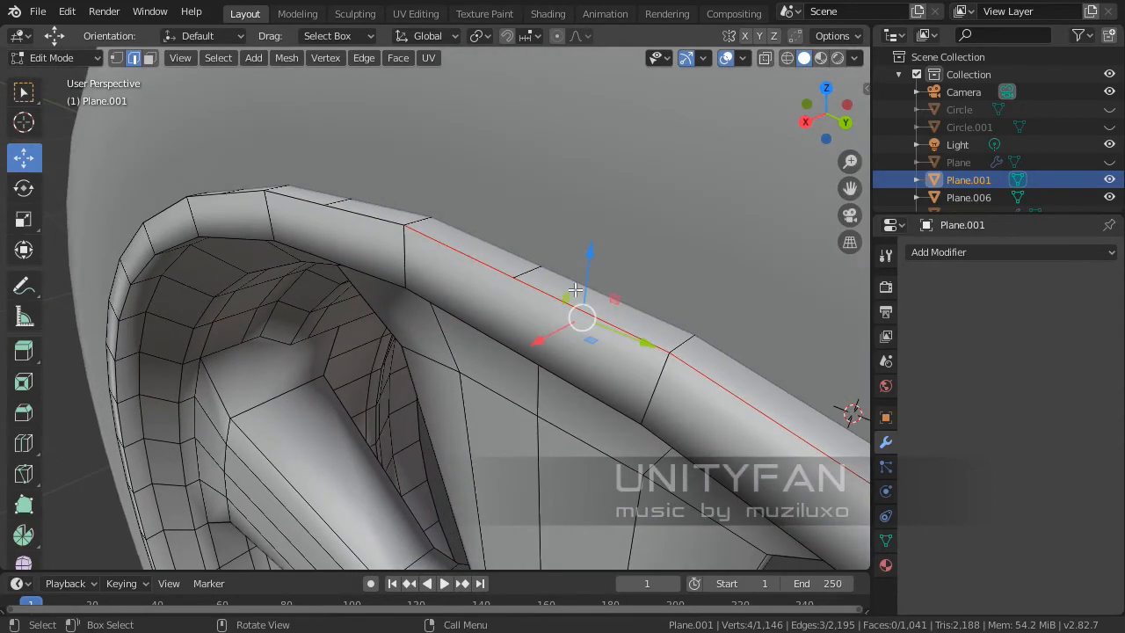
pyautogui.scroll(2, 542, 268)
pyautogui.scroll(-3, 542, 268)
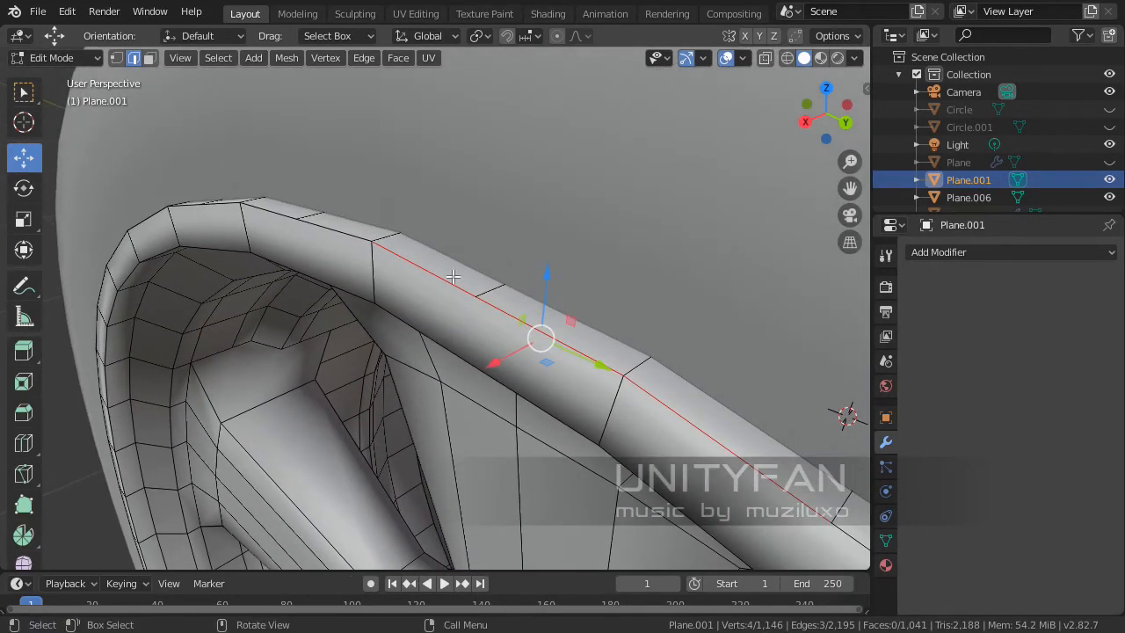
pyautogui.keyDown('shift'); pyautogui.moveTo(392, 236); pyautogui.dragTo(543, 328, button='middle'); pyautogui.keyUp('shift')
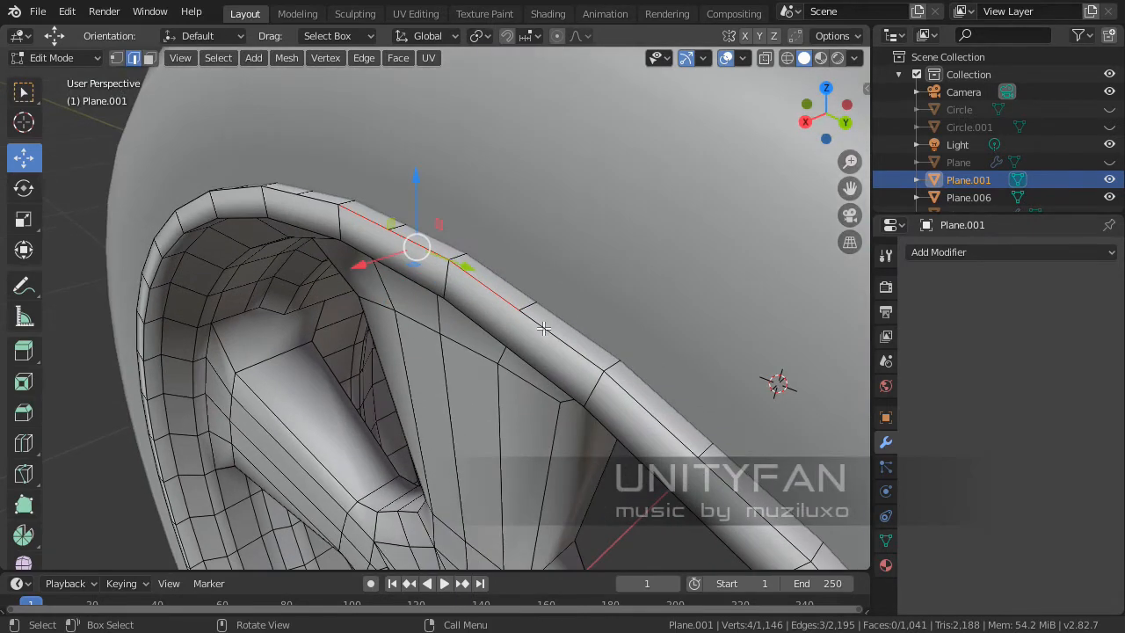
pyautogui.moveTo(412, 352); pyautogui.dragTo(499, 346, button='middle')
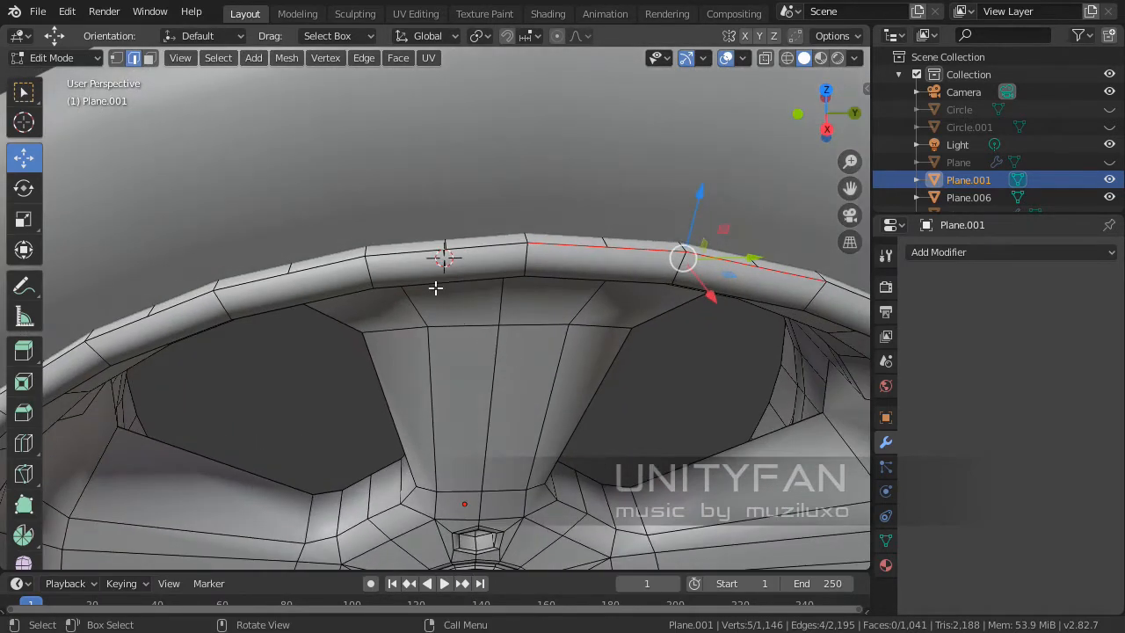
pyautogui.moveTo(435, 287); pyautogui.dragTo(444, 294, button='middle')
pyautogui.moveTo(290, 176); pyautogui.dragTo(417, 254, button='middle')
# - Select the whole subdivided edge loop around the rim lip, using wireframe display to check it
pyautogui.press('z')
pyautogui.click(530, 254)
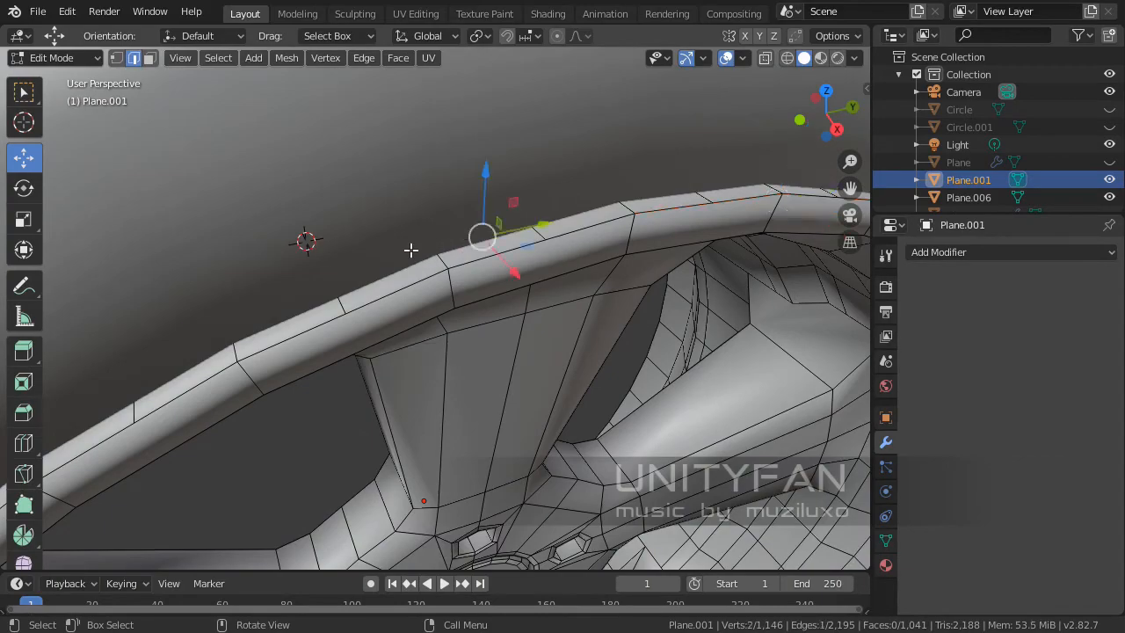
pyautogui.click(261, 269)
pyautogui.scroll(-5, 352, 279)
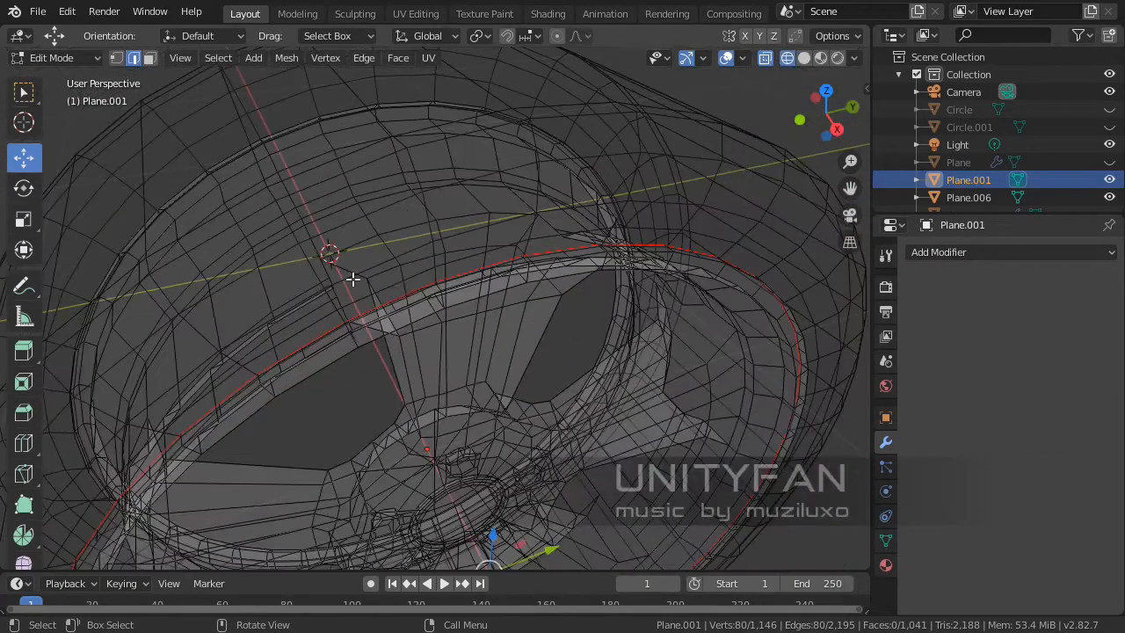
pyautogui.moveTo(351, 279)
pyautogui.mouseDown(button='middle')
pyautogui.moveTo(467, 246)
pyautogui.moveTo(430, 260)
pyautogui.moveTo(464, 281)
pyautogui.mouseUp(button='middle')
pyautogui.scroll(3, 448, 259)
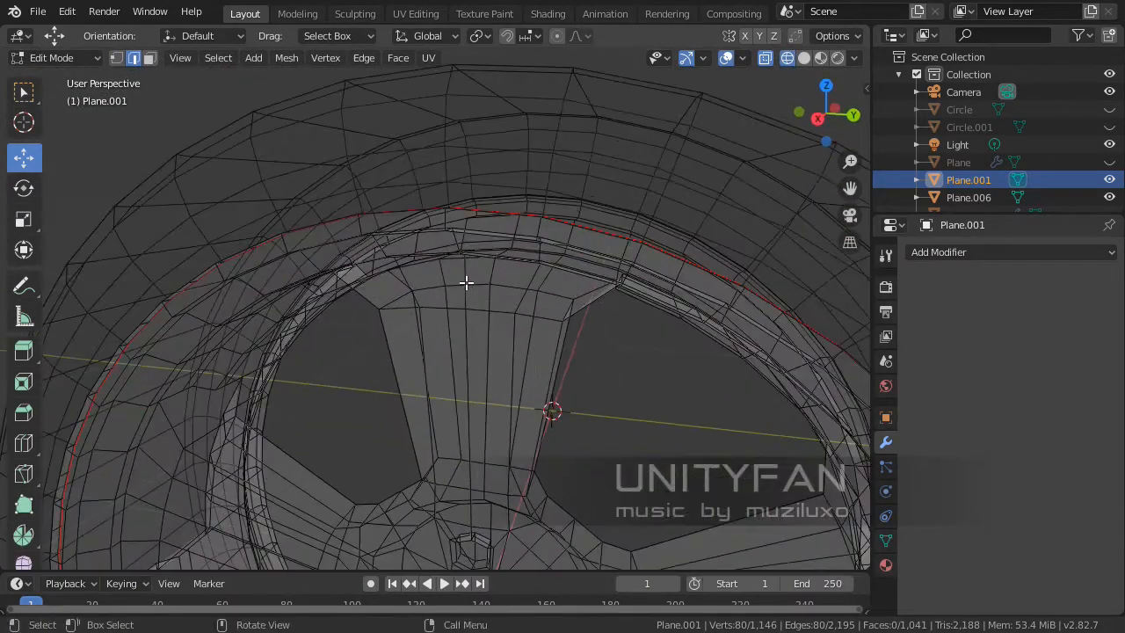
# - Examine the selected lip loop in solid and wireframe display for segments that break its roundness
pyautogui.press('z')
pyautogui.click(623, 282)
pyautogui.moveTo(594, 283); pyautogui.dragTo(553, 319, button='middle')
pyautogui.scroll(3, 534, 296)
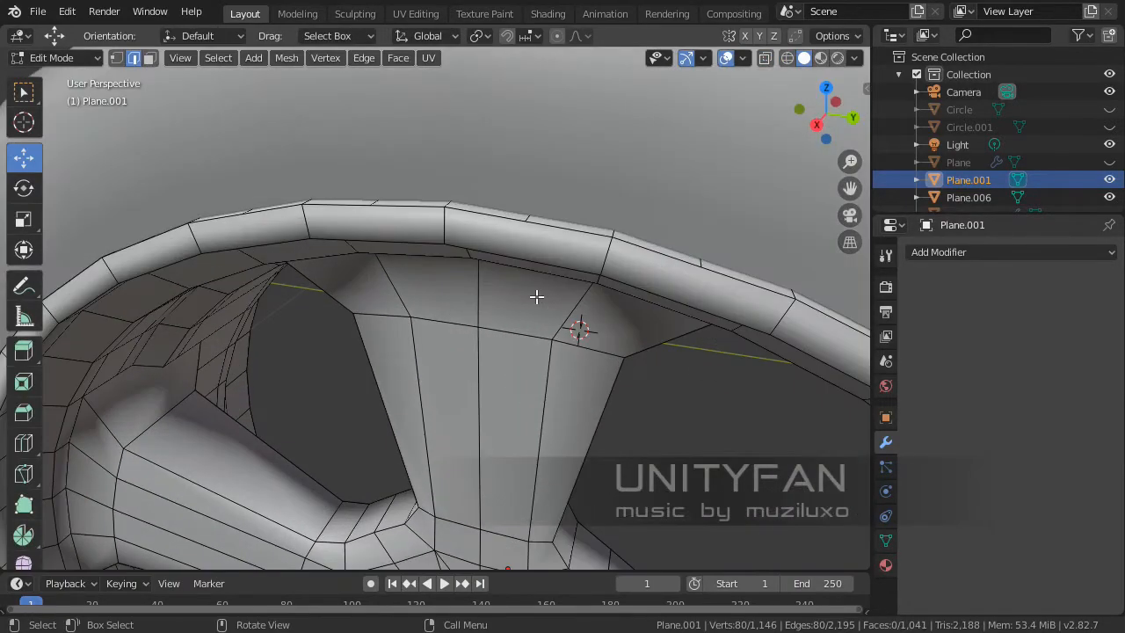
pyautogui.press('z')
pyautogui.click(649, 304)
pyautogui.press('z')
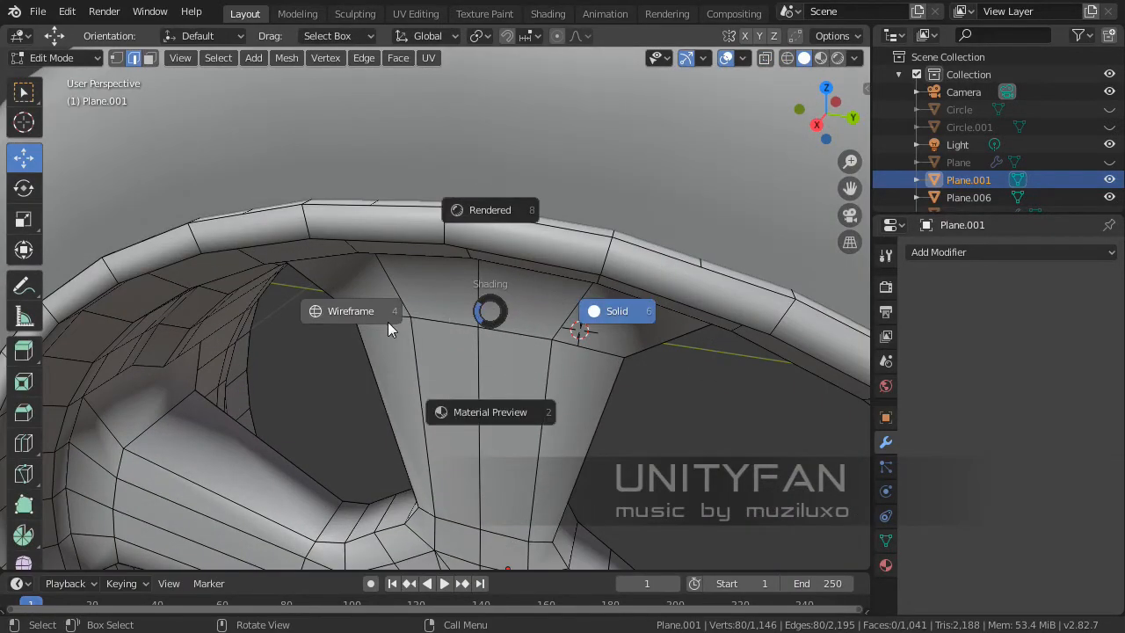
pyautogui.click(387, 322)
pyautogui.scroll(-2, 479, 330)
pyautogui.press('z')
pyautogui.click(580, 333)
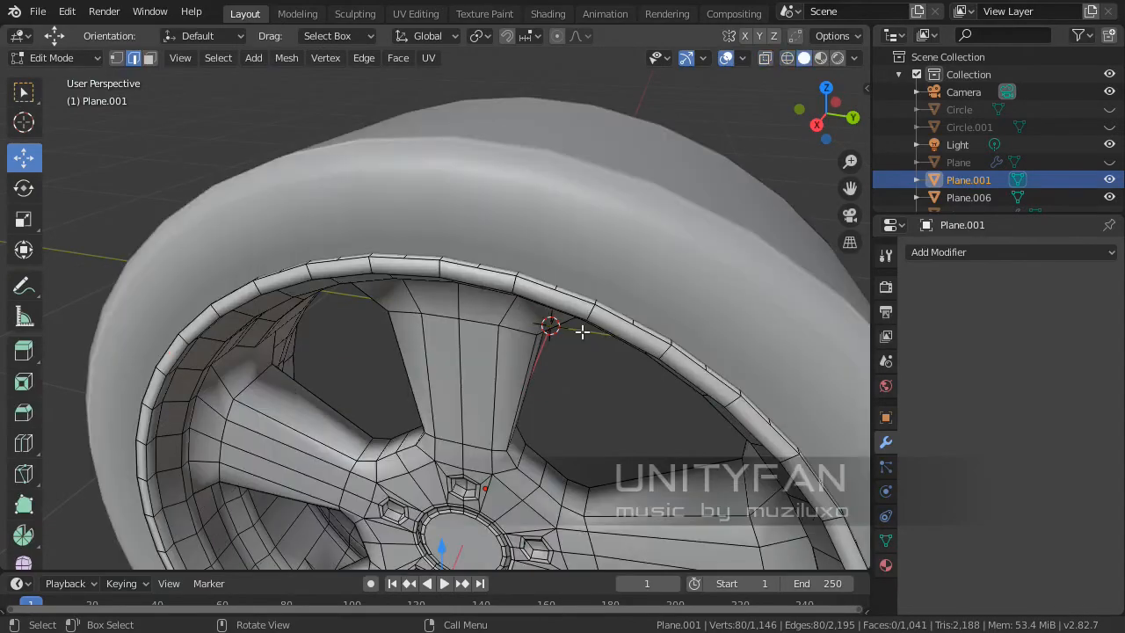
pyautogui.scroll(4, 593, 329)
pyautogui.moveTo(588, 337)
pyautogui.mouseDown(button='middle')
pyautogui.moveTo(535, 352)
pyautogui.moveTo(529, 342)
pyautogui.mouseUp(button='middle')
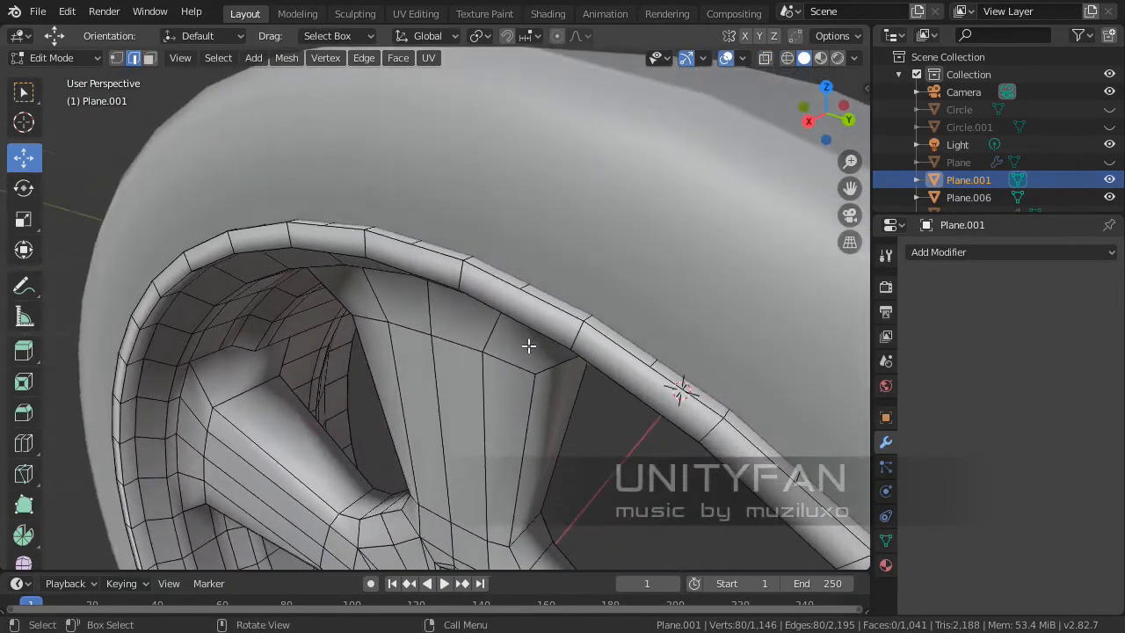
# - Round the selected lip edge loop into an even circle with the To Sphere transform
pyautogui.press('z')
pyautogui.click(425, 346)
pyautogui.moveTo(426, 346); pyautogui.dragTo(509, 331, button='middle')
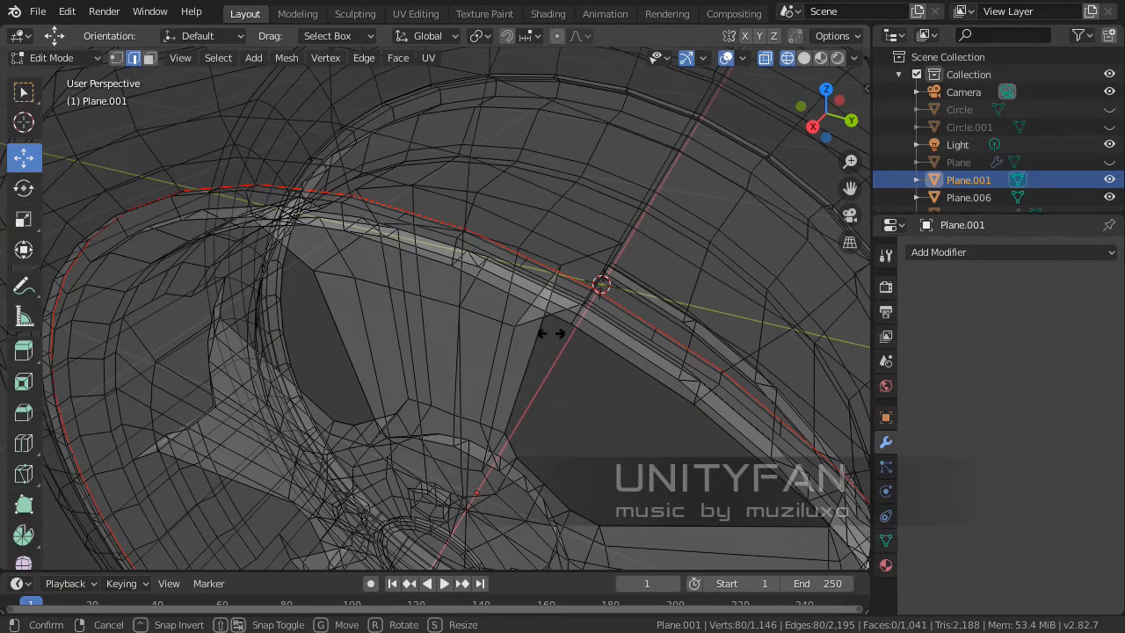
pyautogui.rightClick(789, 404)
pyautogui.scroll(-3, 659, 387)
pyautogui.hotkey('ctrl', 'e')
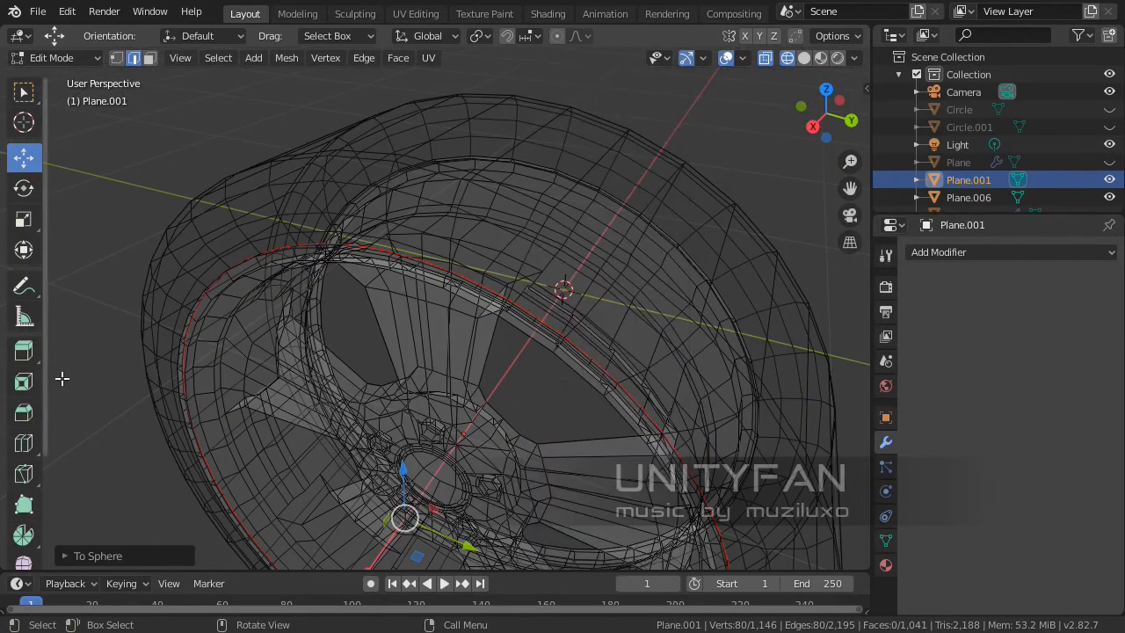
# - Move the rounded lip loop slightly outward along X and scale it slightly to fit the tire
pyautogui.moveTo(473, 481); pyautogui.dragTo(439, 452, button='middle')
pyautogui.press('z')
pyautogui.click(617, 450)
pyautogui.scroll(2, 444, 390)
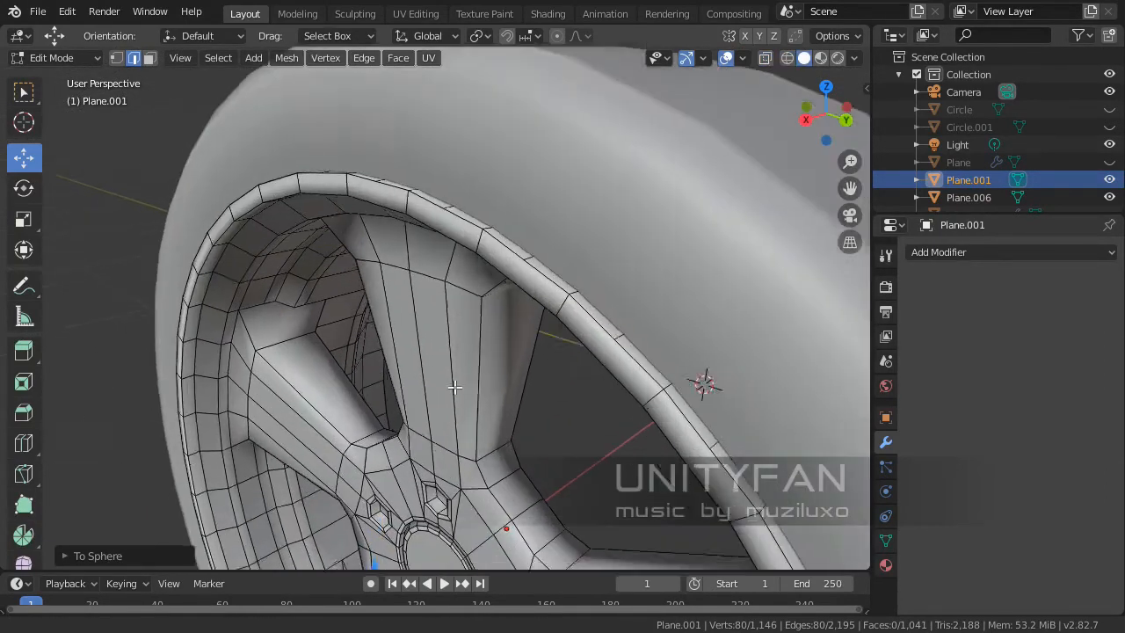
pyautogui.moveTo(455, 387); pyautogui.dragTo(363, 528, button='middle')
pyautogui.moveTo(347, 540); pyautogui.dragTo(343, 543)
pyautogui.moveTo(438, 414); pyautogui.dragTo(607, 471, button='middle')
pyautogui.scroll(2, 553, 447)
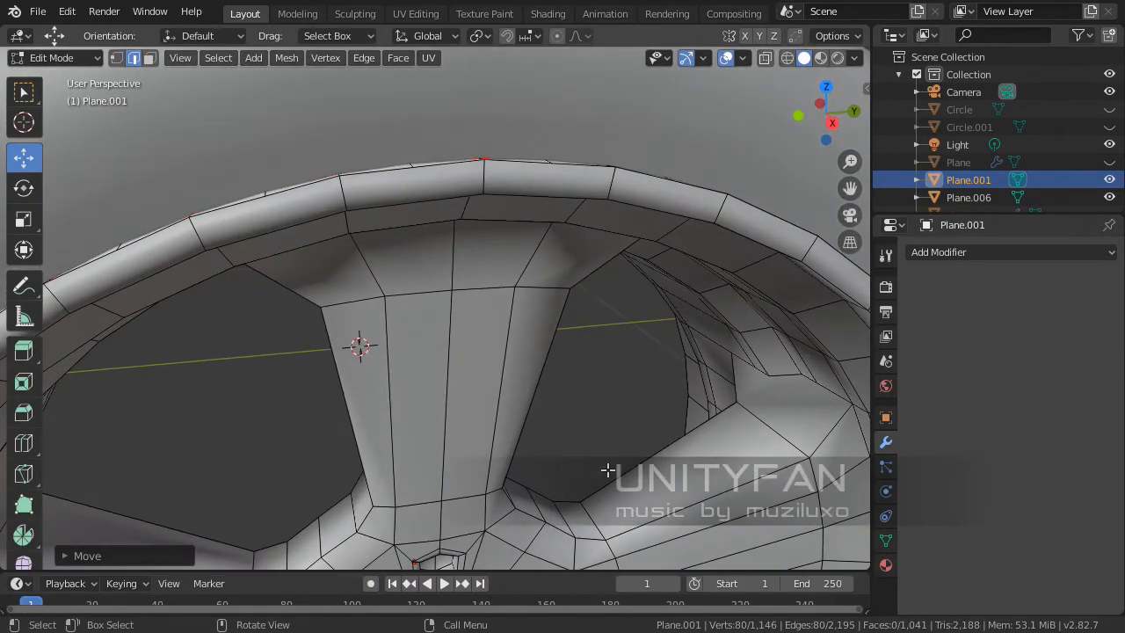
pyautogui.press('s')
pyautogui.click(677, 486)
# - Leave mesh editing, deselect the rim and review the smoothness of its outer lip
pyautogui.moveTo(537, 349); pyautogui.dragTo(337, 271, button='middle')
pyautogui.press('Tab')
pyautogui.scroll(-2, 473, 313)
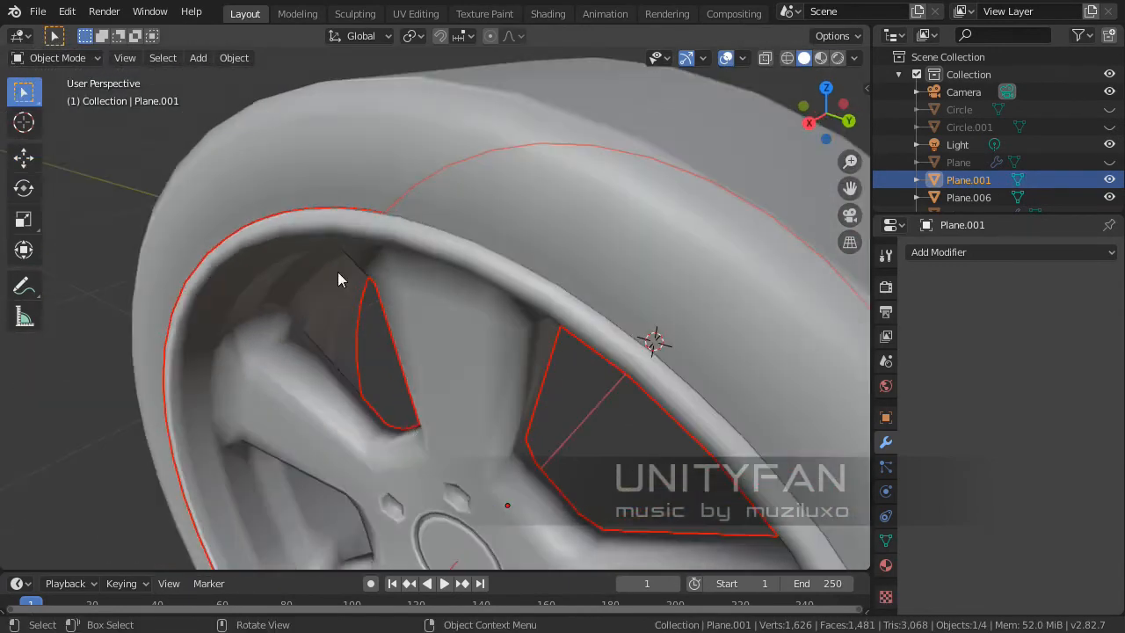
pyautogui.click(156, 167)
pyautogui.moveTo(226, 322); pyautogui.dragTo(335, 273, button='middle')
pyautogui.scroll(4, 485, 329)
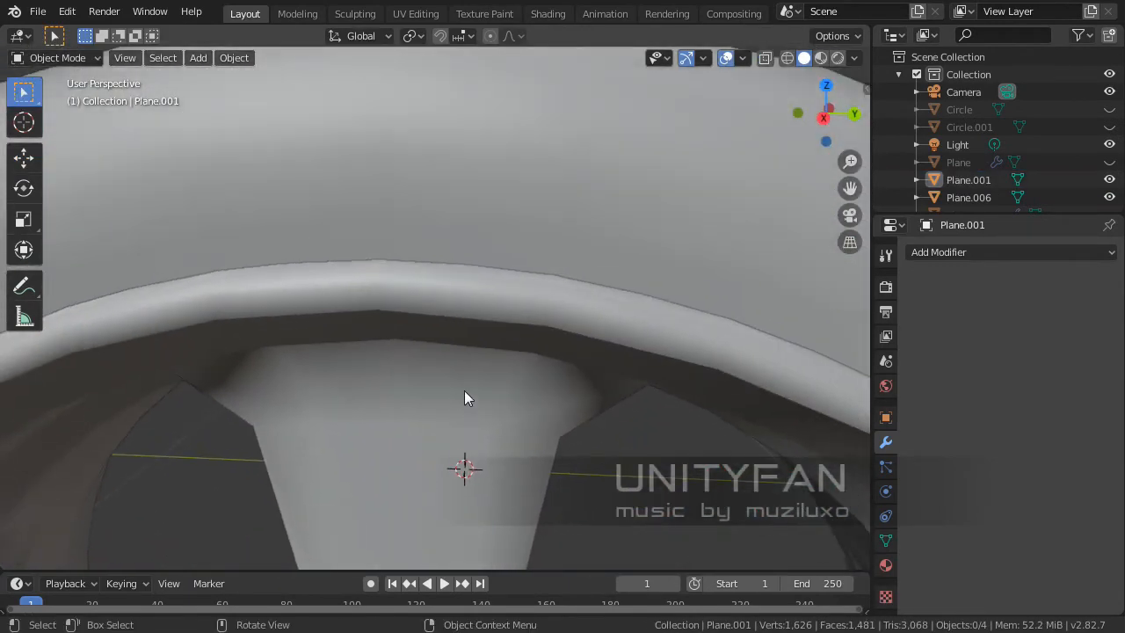
# - Select a continuous run of edges along the rim's outer lip, from the top spoke down one side of the wheel
pyautogui.moveTo(464, 397); pyautogui.dragTo(434, 231, button='middle')
pyautogui.scroll(-2, 475, 298)
pyautogui.scroll(2, 451, 277)
pyautogui.scroll(3, 591, 323)
pyautogui.press('Tab')
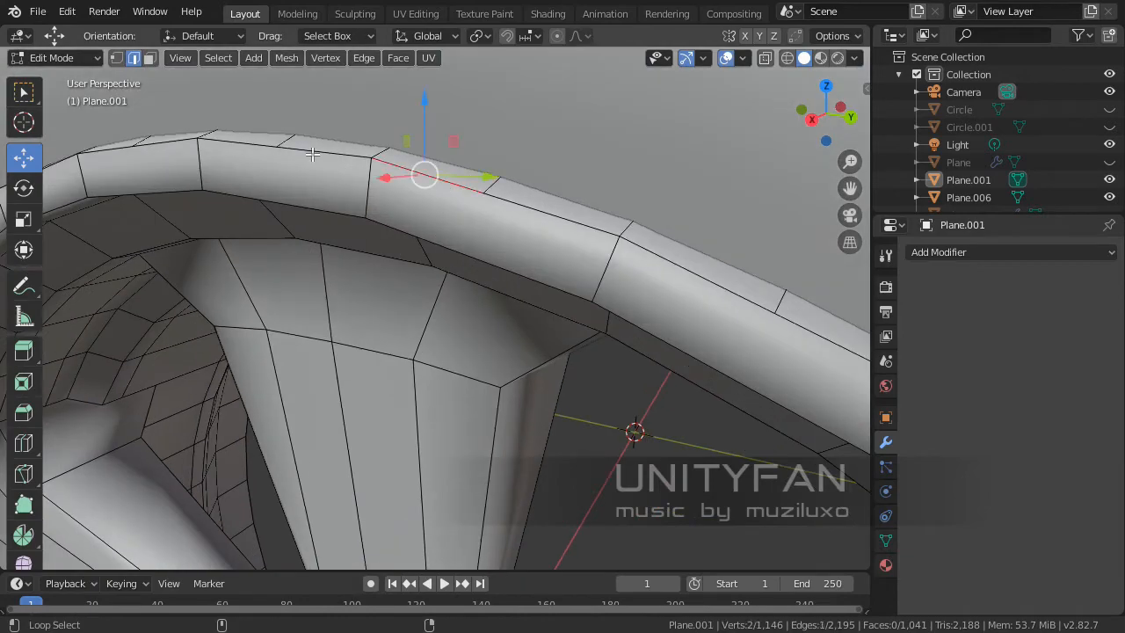
pyautogui.moveTo(192, 169); pyautogui.dragTo(428, 254, button='middle')
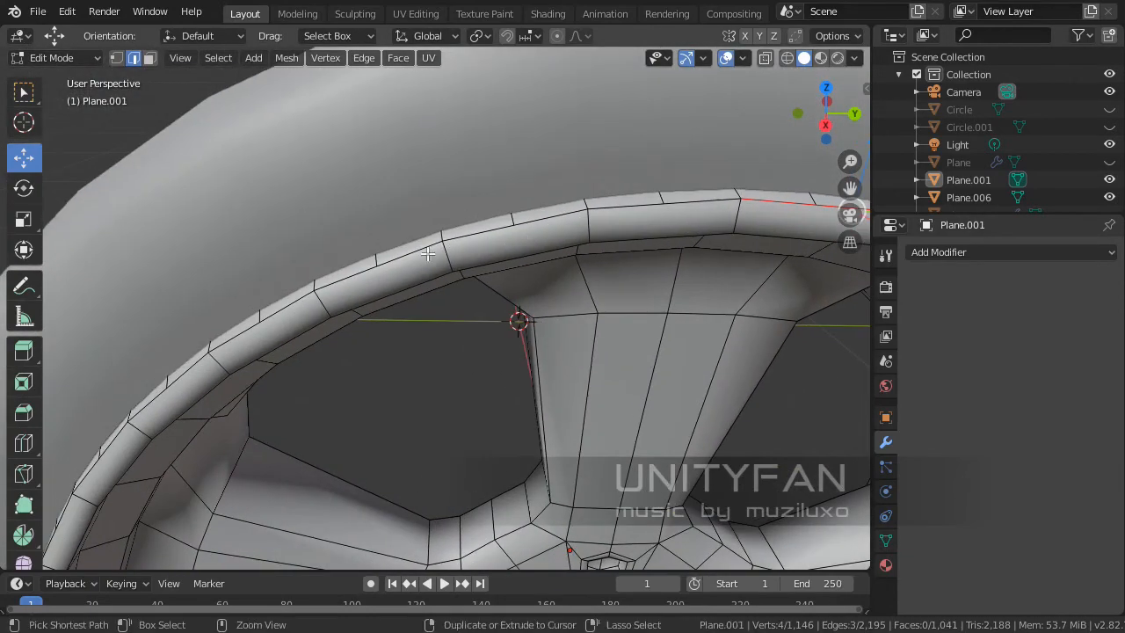
pyautogui.keyDown('ctrl'); pyautogui.click(362, 275); pyautogui.keyUp('ctrl')
pyautogui.moveTo(374, 292); pyautogui.dragTo(507, 265, button='middle')
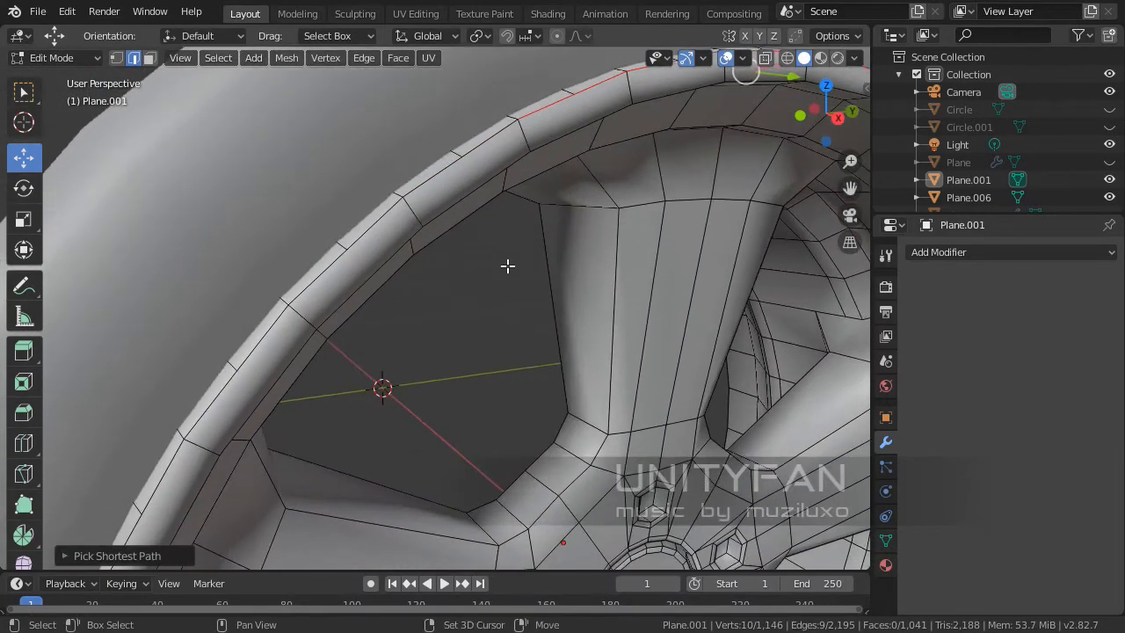
pyautogui.keyDown('ctrl'); pyautogui.click(266, 332); pyautogui.keyUp('ctrl')
pyautogui.keyDown('shift'); pyautogui.moveTo(318, 366); pyautogui.dragTo(479, 204, button='middle'); pyautogui.keyUp('shift')
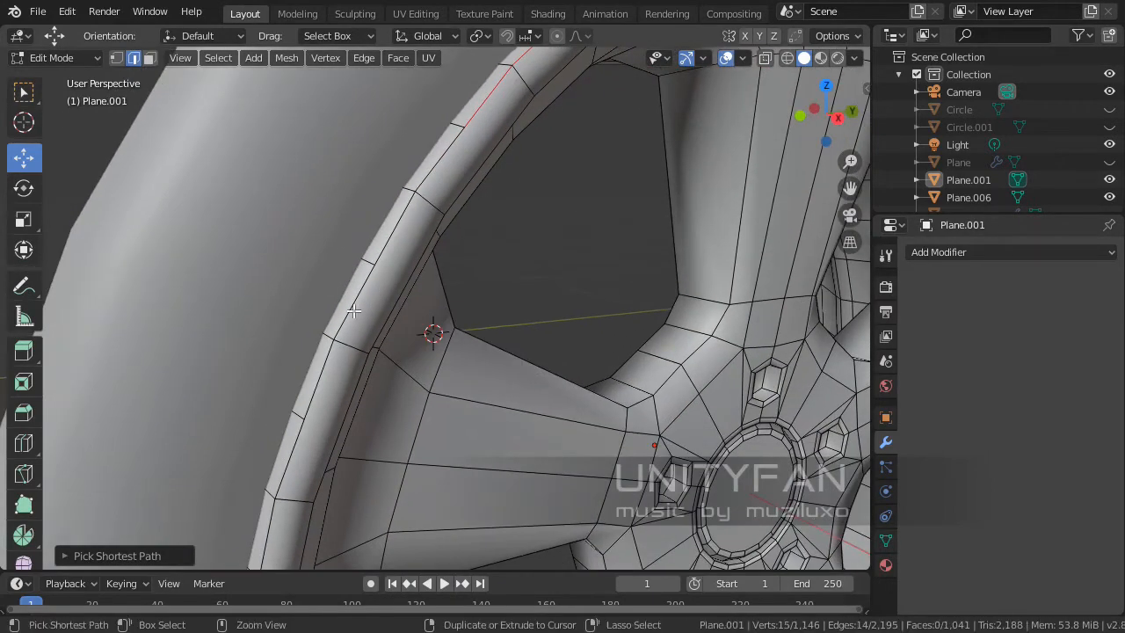
pyautogui.keyDown('ctrl'); pyautogui.click(322, 373); pyautogui.keyUp('ctrl')
pyautogui.keyDown('shift'); pyautogui.moveTo(322, 373); pyautogui.dragTo(364, 318, button='middle'); pyautogui.keyUp('shift')
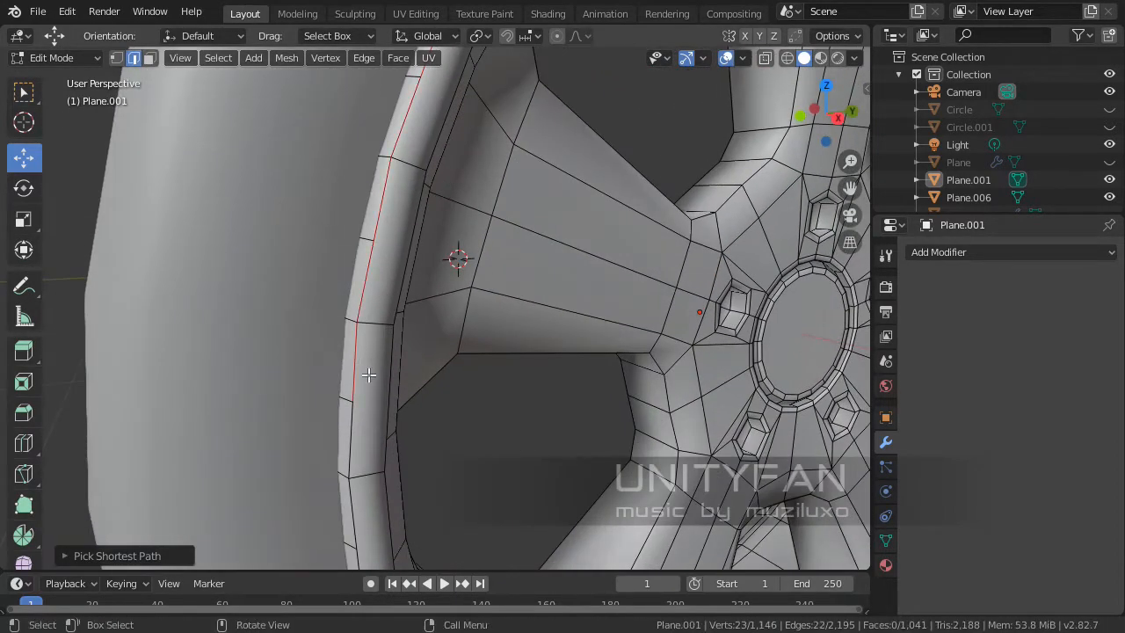
# - Extend the lip edge selection around the lower part of the rim and partway up the opposite side
pyautogui.moveTo(368, 374); pyautogui.dragTo(464, 241, button='middle')
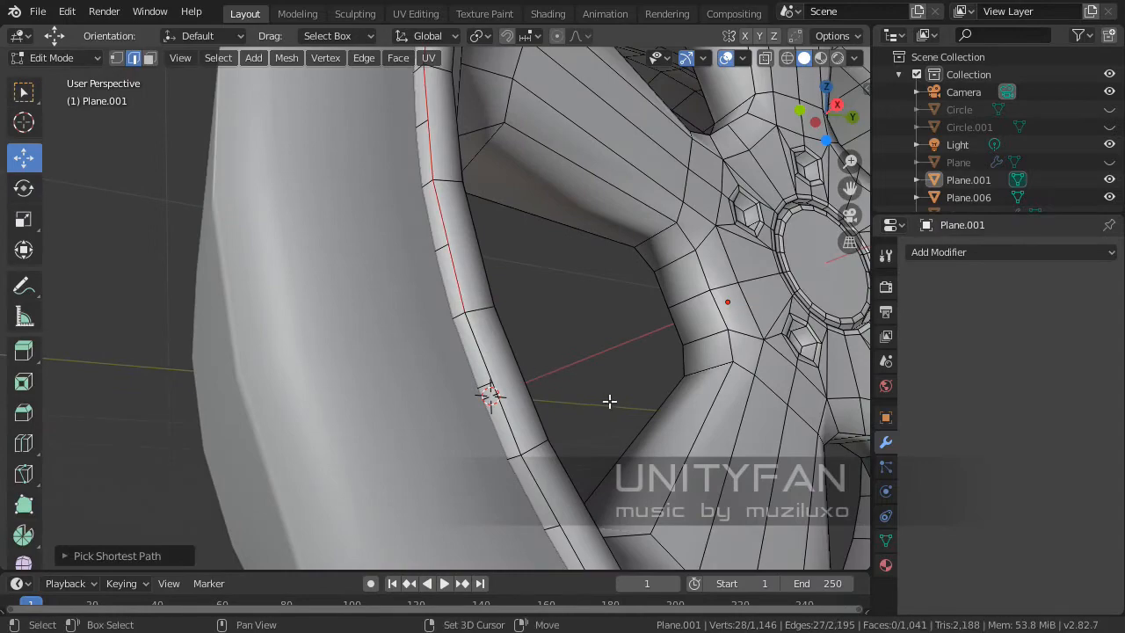
pyautogui.moveTo(609, 401); pyautogui.dragTo(406, 258, button='middle')
pyautogui.keyDown('ctrl'); pyautogui.click(444, 263); pyautogui.keyUp('ctrl')
pyautogui.moveTo(678, 413); pyautogui.dragTo(549, 407, button='middle')
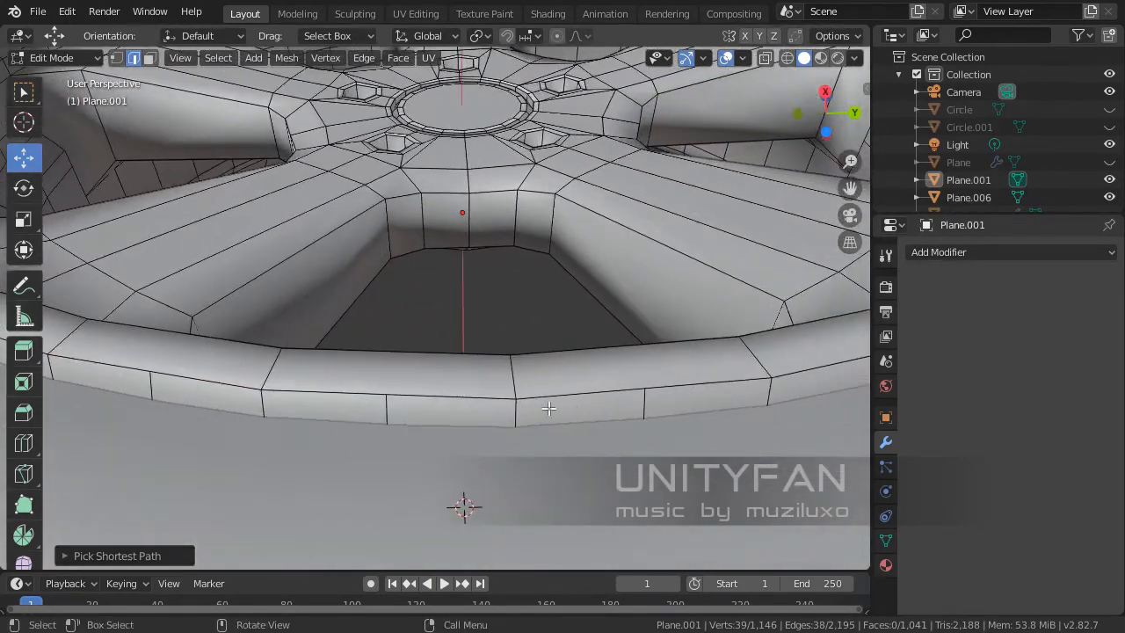
pyautogui.keyDown('ctrl'); pyautogui.click(628, 388); pyautogui.keyUp('ctrl')
pyautogui.moveTo(628, 389); pyautogui.dragTo(513, 337, button='middle')
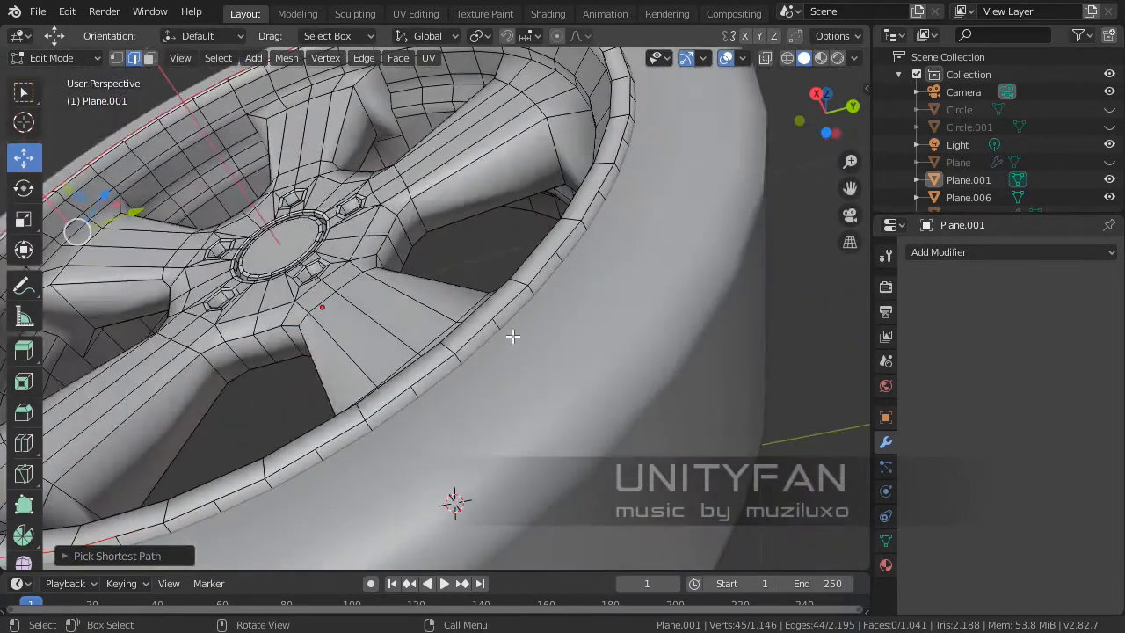
pyautogui.keyDown('ctrl'); pyautogui.click(511, 303); pyautogui.keyUp('ctrl')
# - Close the edge selection into a full loop by adding the remaining lip edges back to the top spoke
pyautogui.scroll(3, 518, 325)
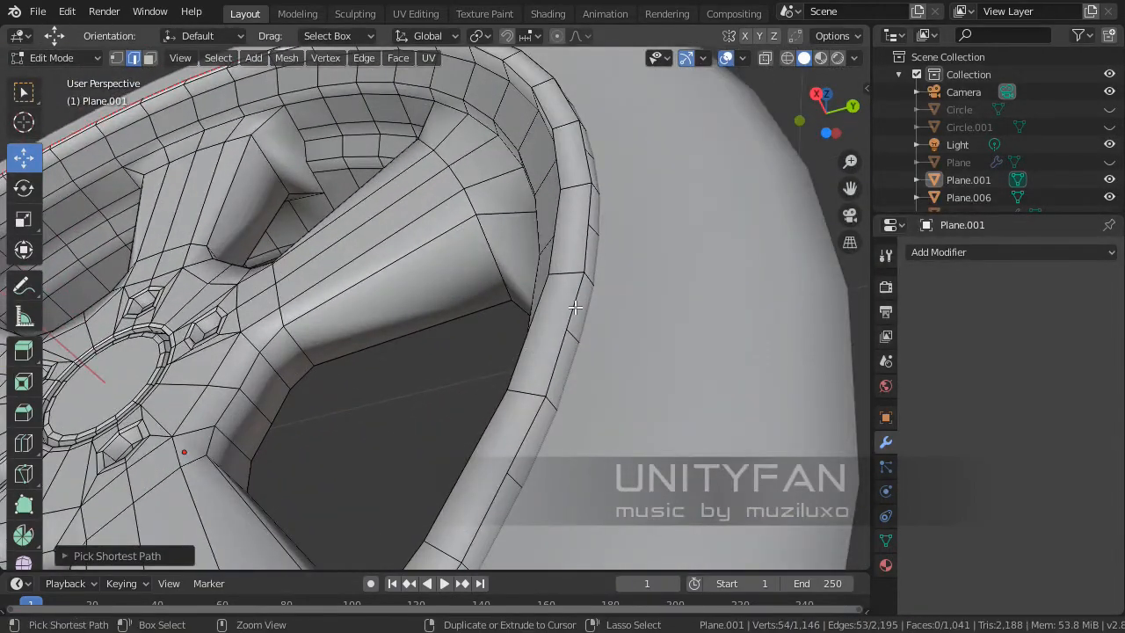
pyautogui.keyDown('ctrl'); pyautogui.click(574, 307); pyautogui.keyUp('ctrl')
pyautogui.moveTo(574, 307); pyautogui.dragTo(561, 310, button='middle')
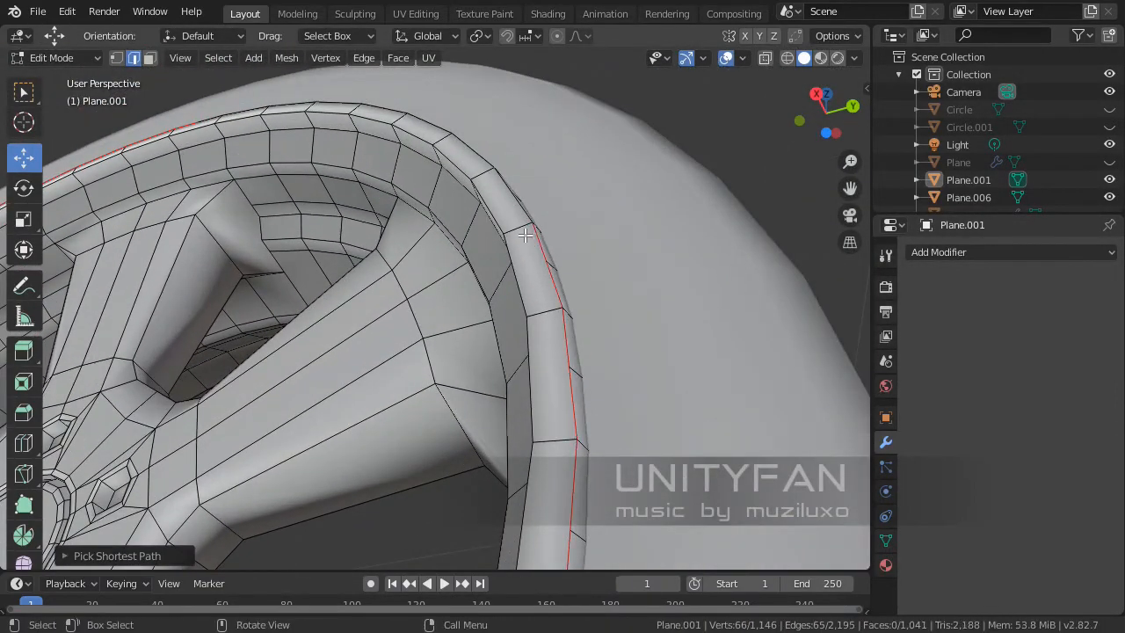
pyautogui.moveTo(525, 236); pyautogui.dragTo(584, 351, button='middle')
pyautogui.keyDown('ctrl'); pyautogui.click(430, 228); pyautogui.keyUp('ctrl')
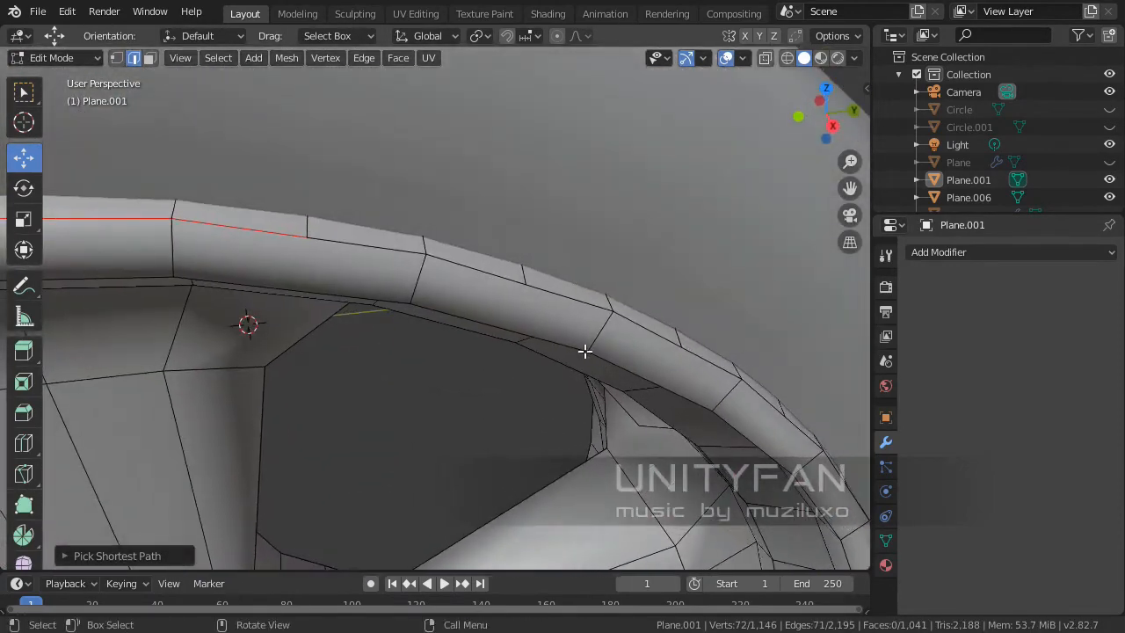
pyautogui.keyDown('ctrl'); pyautogui.click(379, 254); pyautogui.keyUp('ctrl')
pyautogui.moveTo(378, 254); pyautogui.dragTo(537, 346, button='middle')
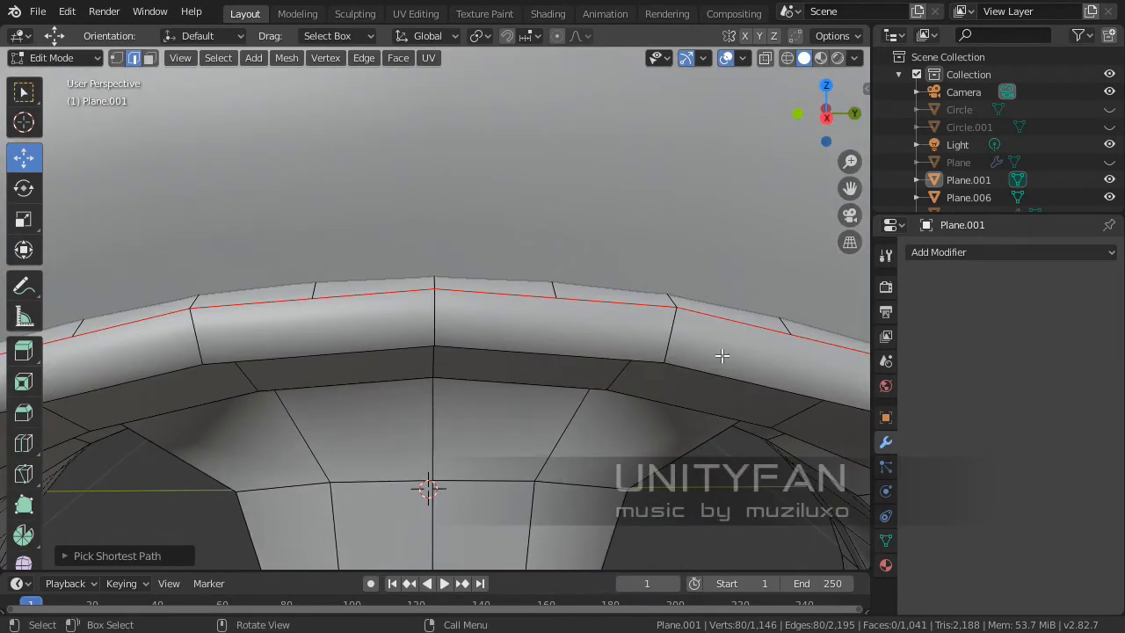
pyautogui.moveTo(721, 355); pyautogui.dragTo(621, 365, button='middle')
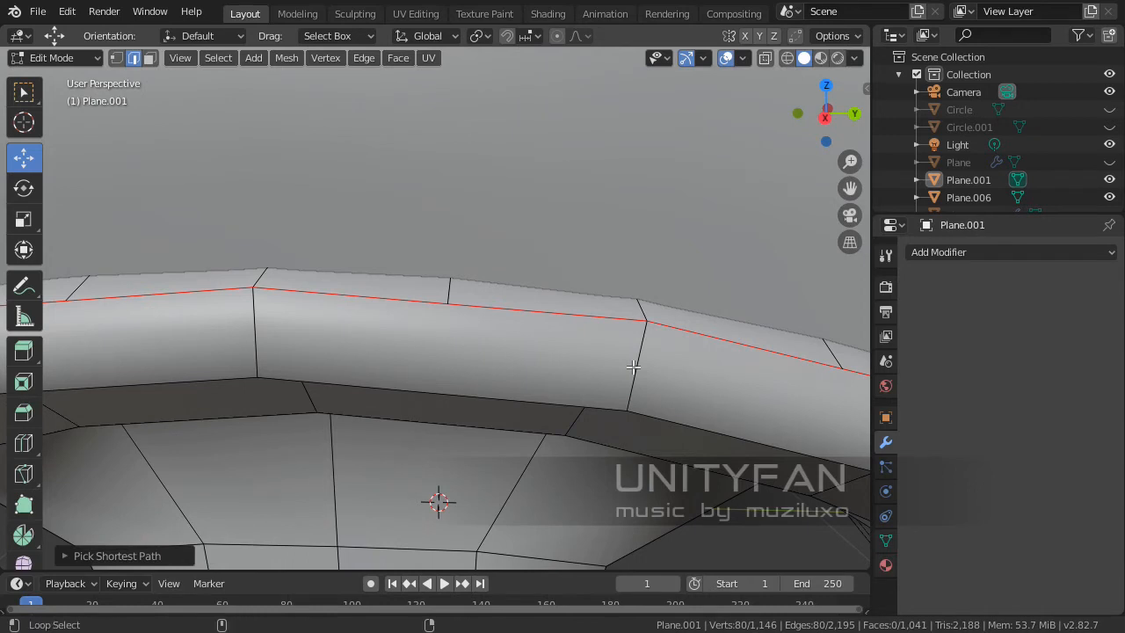
# - Round the selected lip loop with the To Sphere transform and return to Object Mode
pyautogui.hotkey('shift', 'alt', 's')
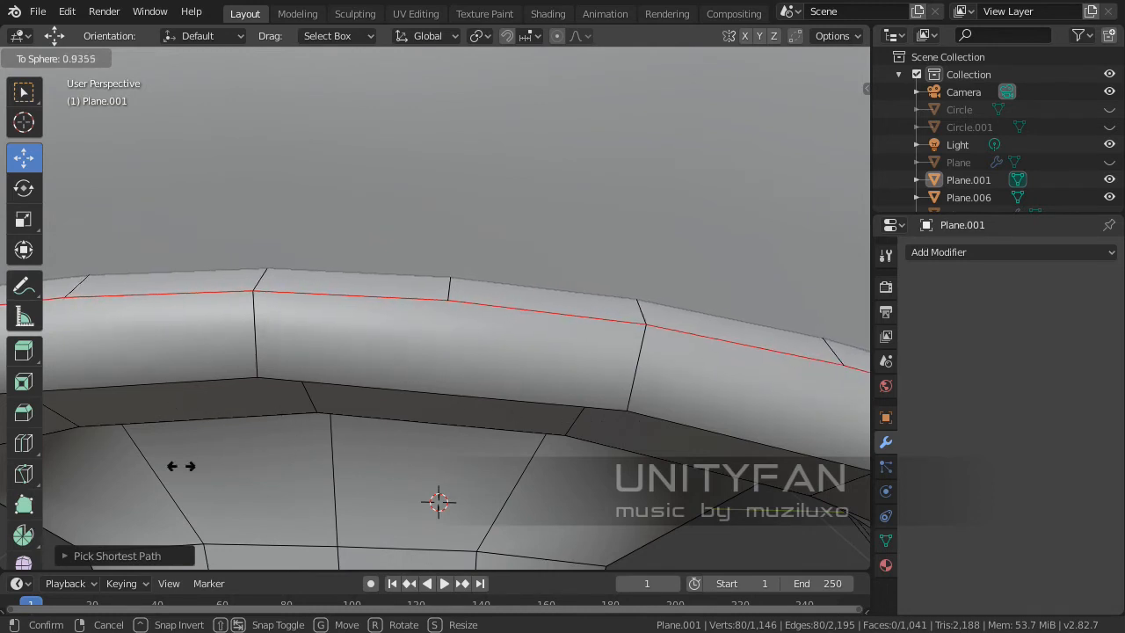
pyautogui.click(486, 498)
pyautogui.scroll(-3, 477, 490)
pyautogui.press('Tab')
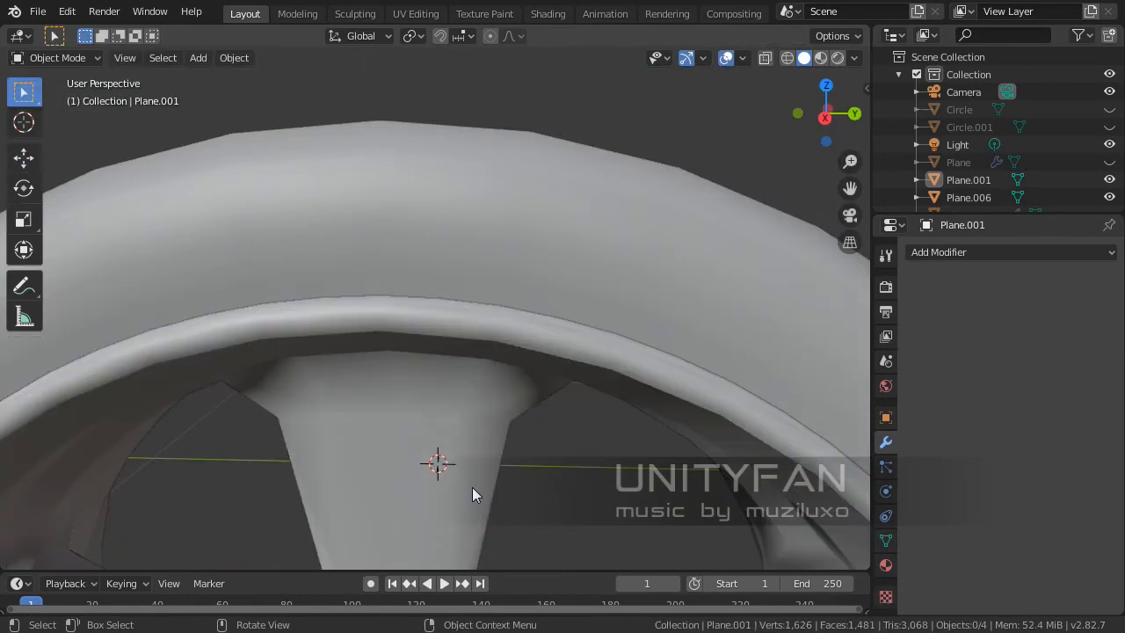
# - Examine the outer lip's roundness in solid shading, close up and from several angles
pyautogui.moveTo(472, 487); pyautogui.dragTo(432, 473, button='middle')
pyautogui.scroll(2, 398, 322)
pyautogui.scroll(2, 376, 277)
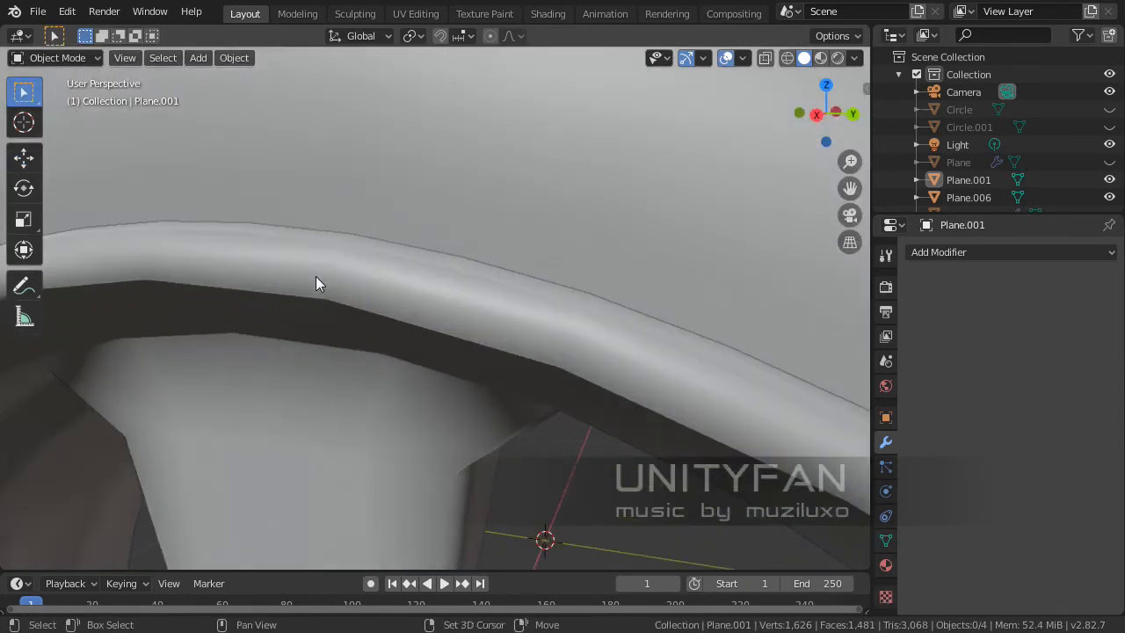
pyautogui.scroll(-3, 387, 339)
pyautogui.moveTo(419, 372); pyautogui.dragTo(490, 384, button='middle')
pyautogui.scroll(2, 606, 412)
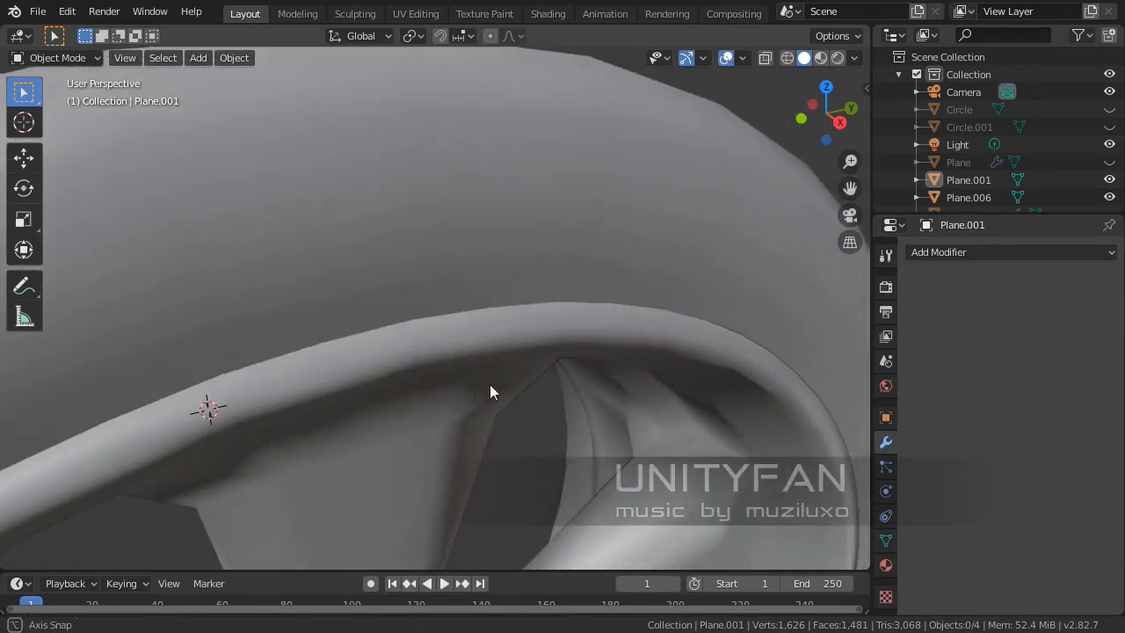
pyautogui.scroll(3, 490, 384)
pyautogui.keyDown('shift'); pyautogui.moveTo(613, 343); pyautogui.dragTo(407, 353, button='middle'); pyautogui.keyUp('shift')
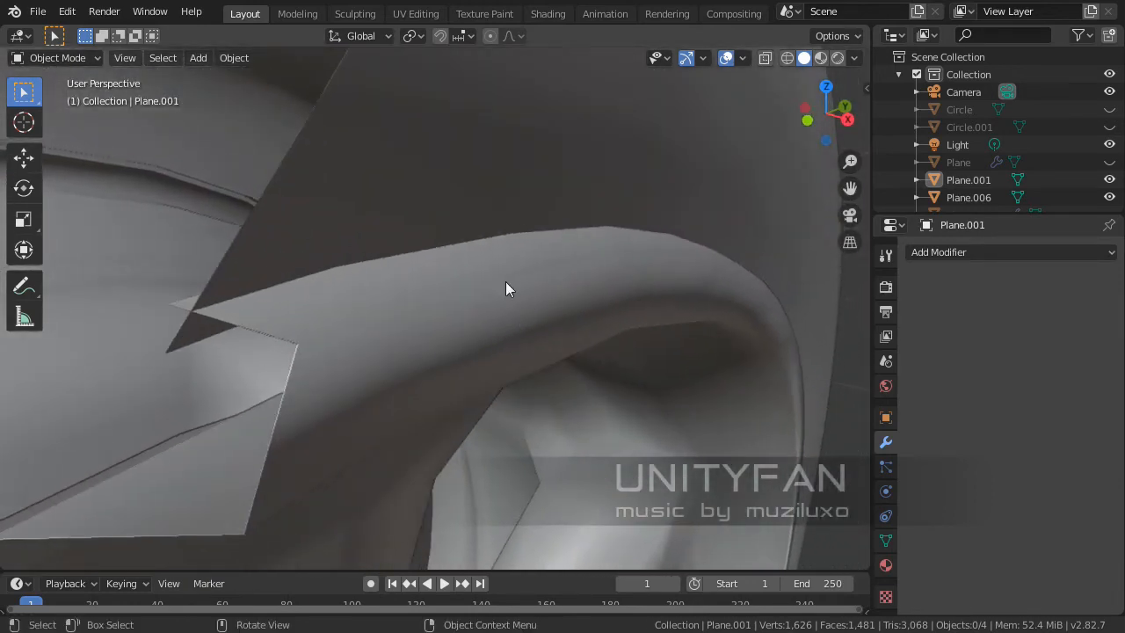
pyautogui.moveTo(566, 261); pyautogui.dragTo(292, 250, button='middle')
pyautogui.scroll(-4, 341, 279)
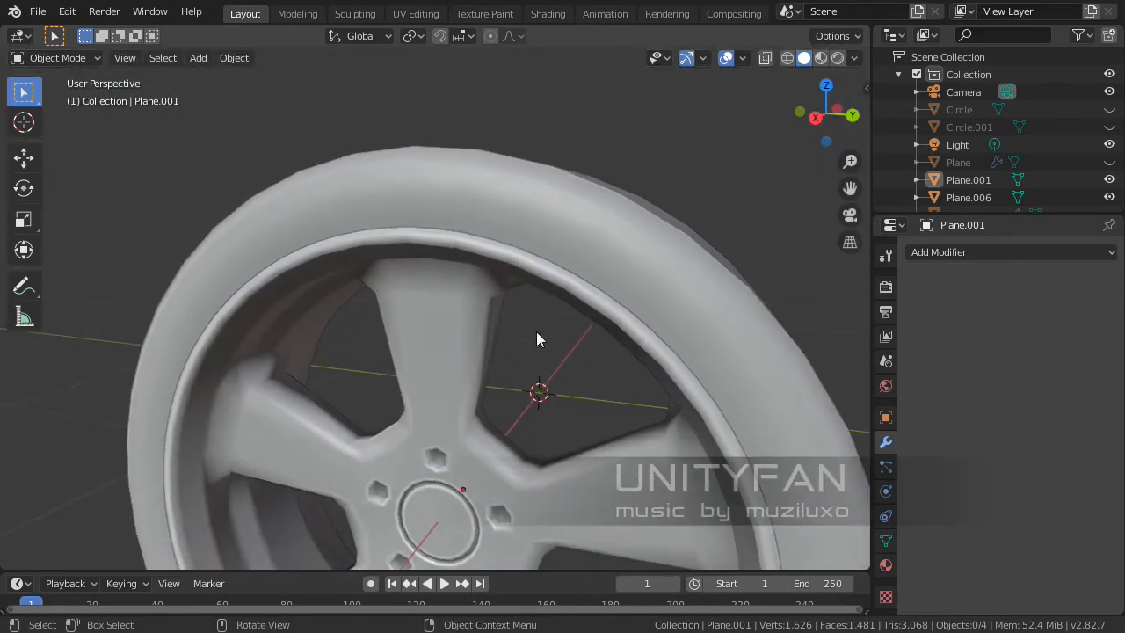
# - Display the wheel in Material Preview shading and view the rim lip and the whole wheel
pyautogui.click(821, 58)
pyautogui.moveTo(758, 218)
pyautogui.mouseDown(button='middle')
pyautogui.moveTo(550, 315)
pyautogui.moveTo(401, 326)
pyautogui.moveTo(377, 402)
pyautogui.moveTo(554, 356)
pyautogui.moveTo(621, 371)
pyautogui.moveTo(554, 410)
pyautogui.moveTo(603, 263)
pyautogui.moveTo(483, 272)
pyautogui.moveTo(459, 419)
pyautogui.mouseUp(button='middle')
pyautogui.scroll(6, 490, 369)
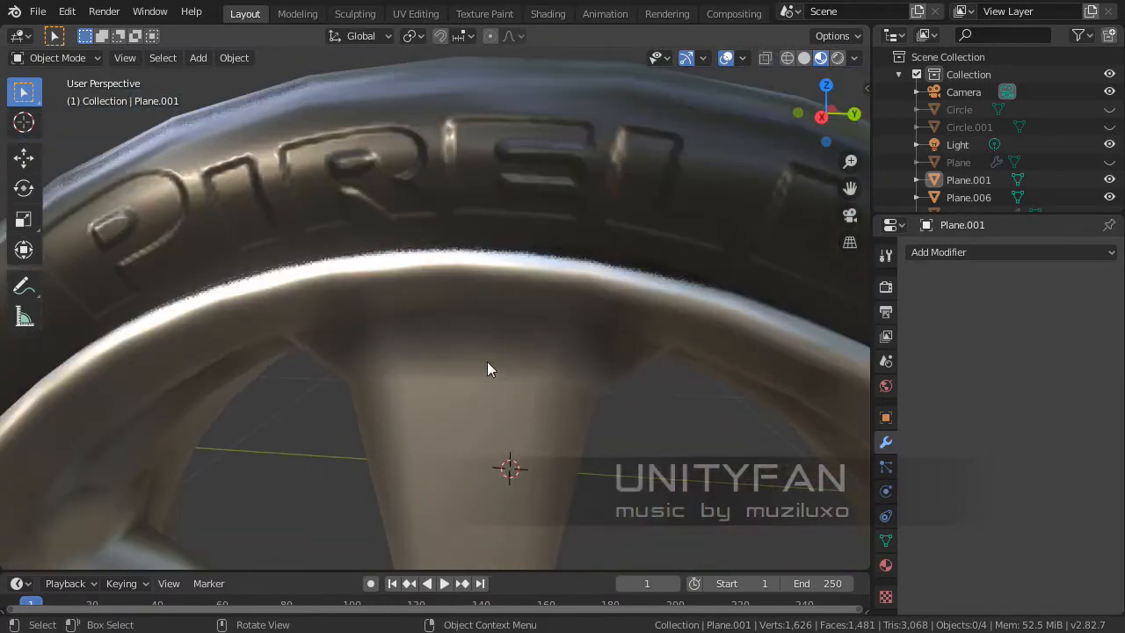
pyautogui.moveTo(492, 357); pyautogui.dragTo(369, 315, button='middle')
pyautogui.scroll(-4, 419, 338)
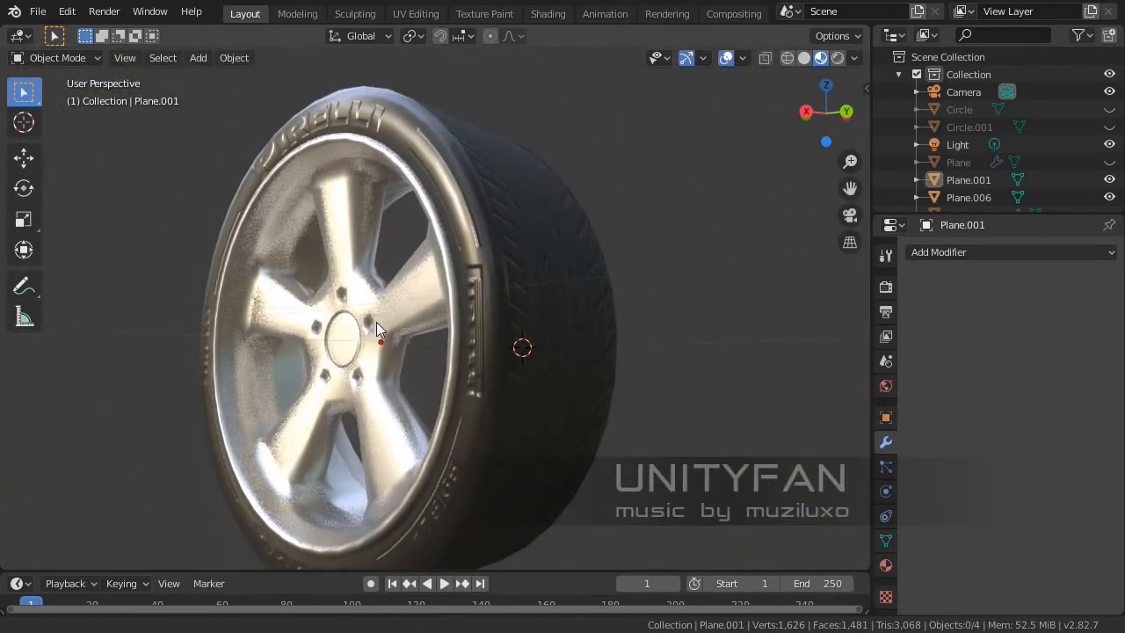
# - Examine the reflections along the rim lip where it meets the tire sidewall
pyautogui.scroll(4, 376, 322)
pyautogui.moveTo(422, 359); pyautogui.dragTo(534, 363, button='middle')
pyautogui.scroll(2, 519, 405)
pyautogui.moveTo(496, 445); pyautogui.dragTo(391, 199, button='middle')
pyautogui.scroll(2, 346, 406)
pyautogui.scroll(-3, 561, 378)
pyautogui.moveTo(370, 209); pyautogui.dragTo(419, 378, button='middle')
pyautogui.scroll(3, 453, 345)
pyautogui.moveTo(454, 344); pyautogui.dragTo(472, 392, button='middle')
pyautogui.scroll(4, 500, 315)
pyautogui.moveTo(472, 392); pyautogui.dragTo(563, 452, button='middle')
pyautogui.scroll(2, 435, 362)
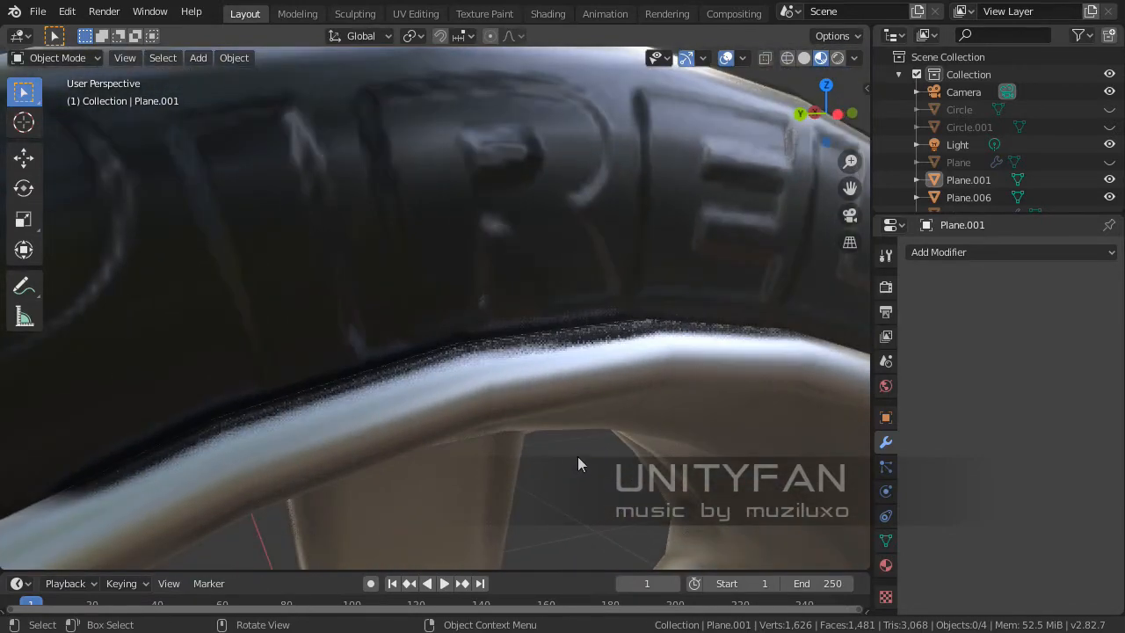
# - Turn off Screen Space Reflections in the scene's render settings
pyautogui.click(886, 287)
pyautogui.scroll(2, 946, 319)
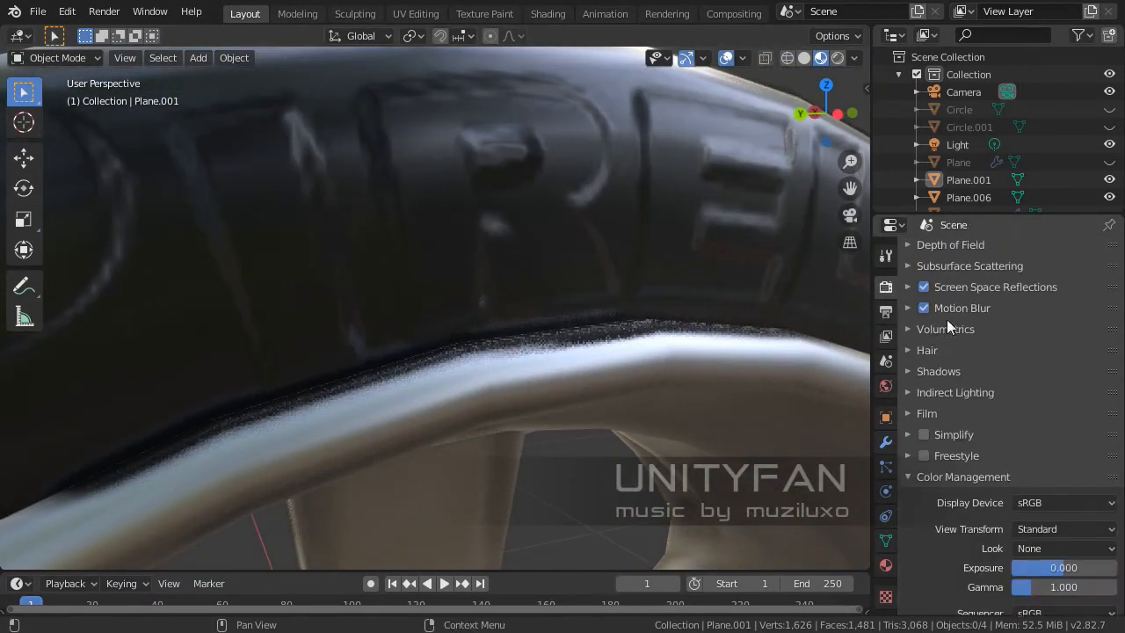
pyautogui.click(924, 321)
# - Inspect the metallic rim lip near and far for smooth edges and clean reflections
pyautogui.moveTo(713, 417); pyautogui.dragTo(598, 338, button='middle')
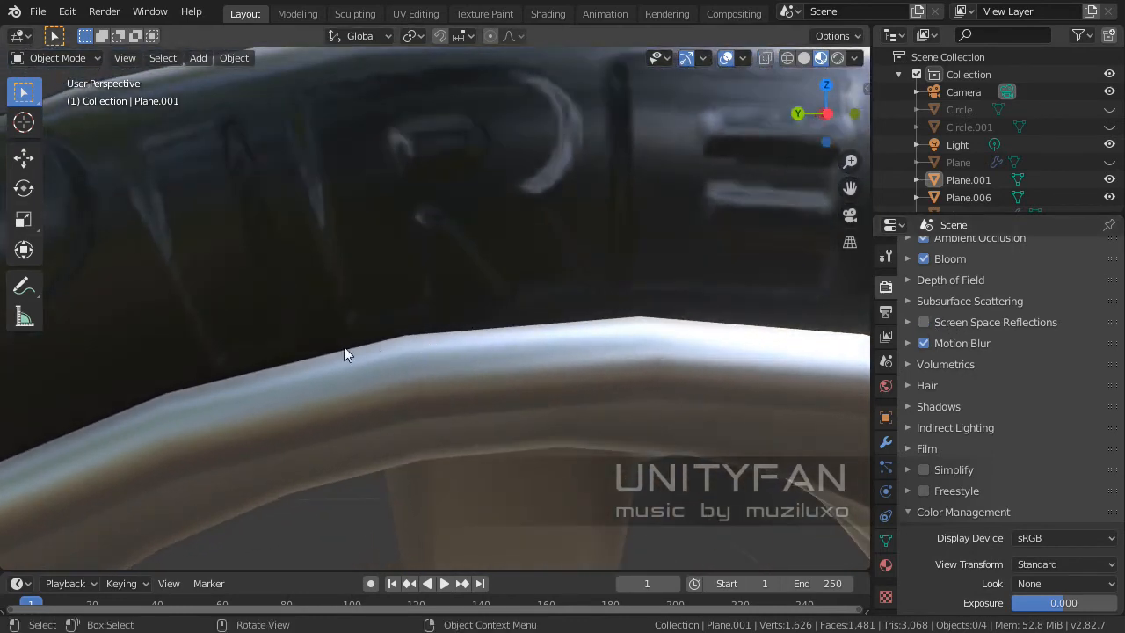
pyautogui.scroll(-5, 536, 344)
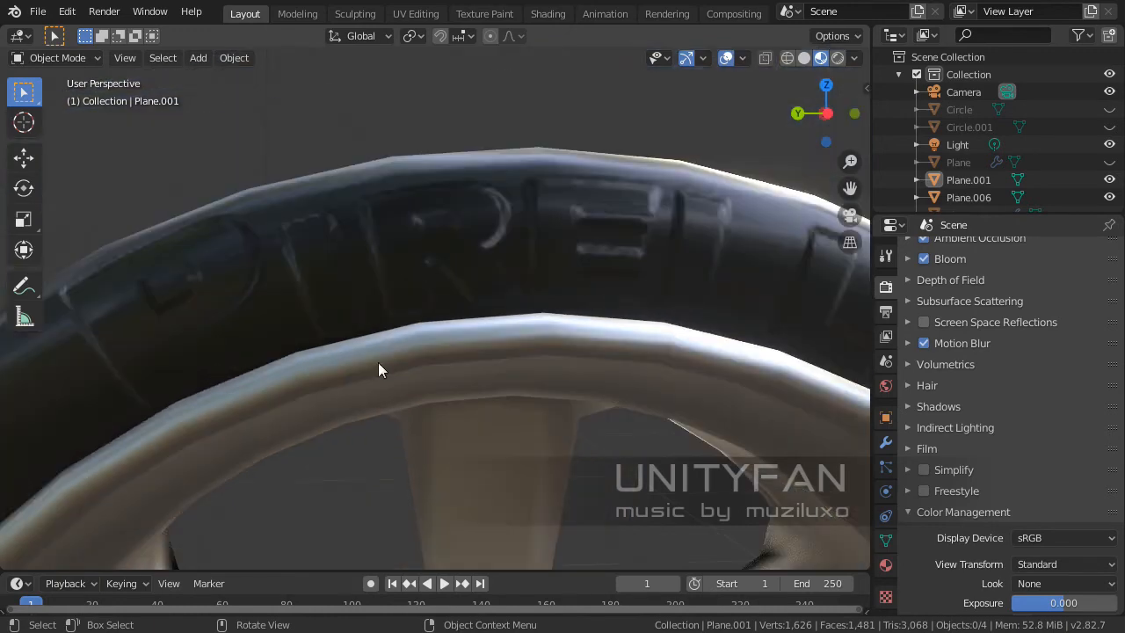
pyautogui.scroll(5, 384, 354)
pyautogui.scroll(-3, 596, 349)
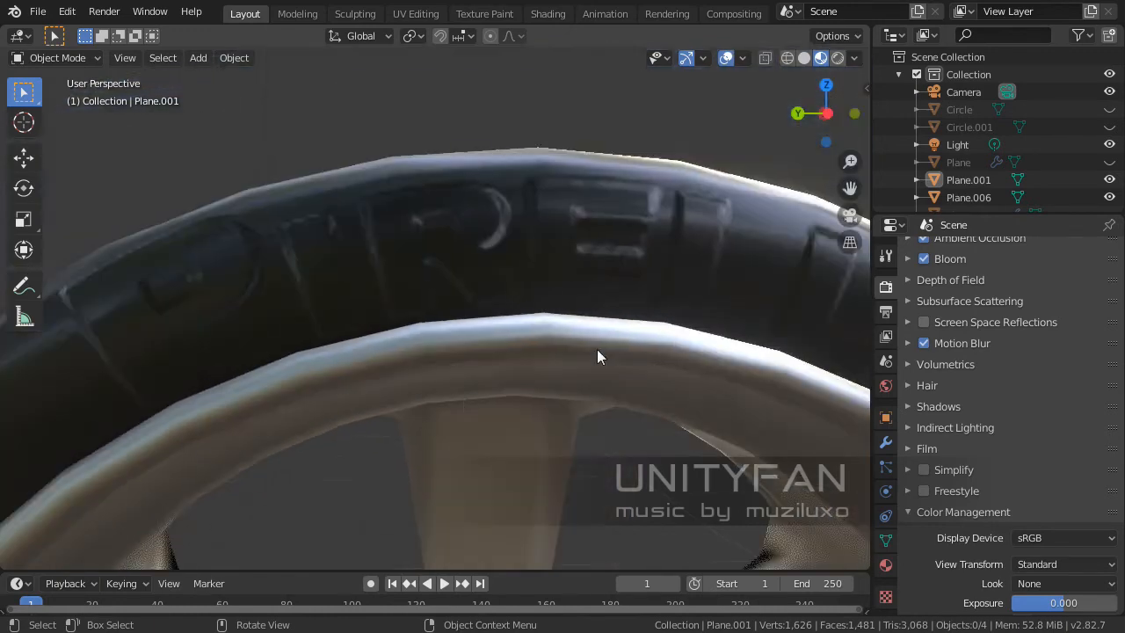
pyautogui.moveTo(597, 349); pyautogui.dragTo(389, 334, button='middle')
pyautogui.scroll(4, 467, 374)
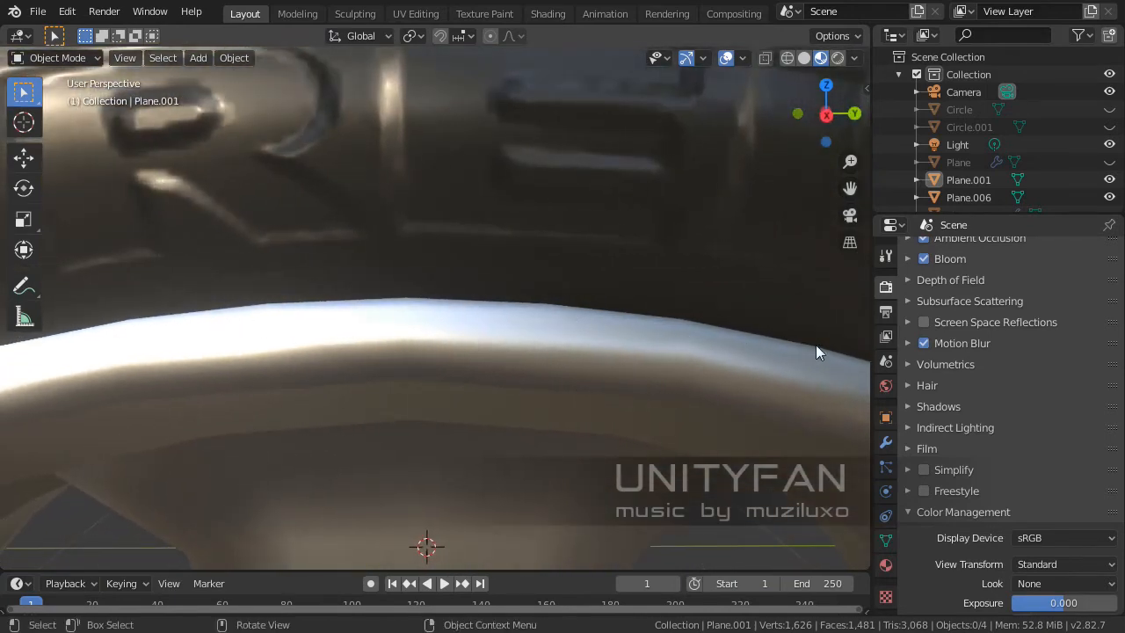
pyautogui.scroll(-2, 175, 339)
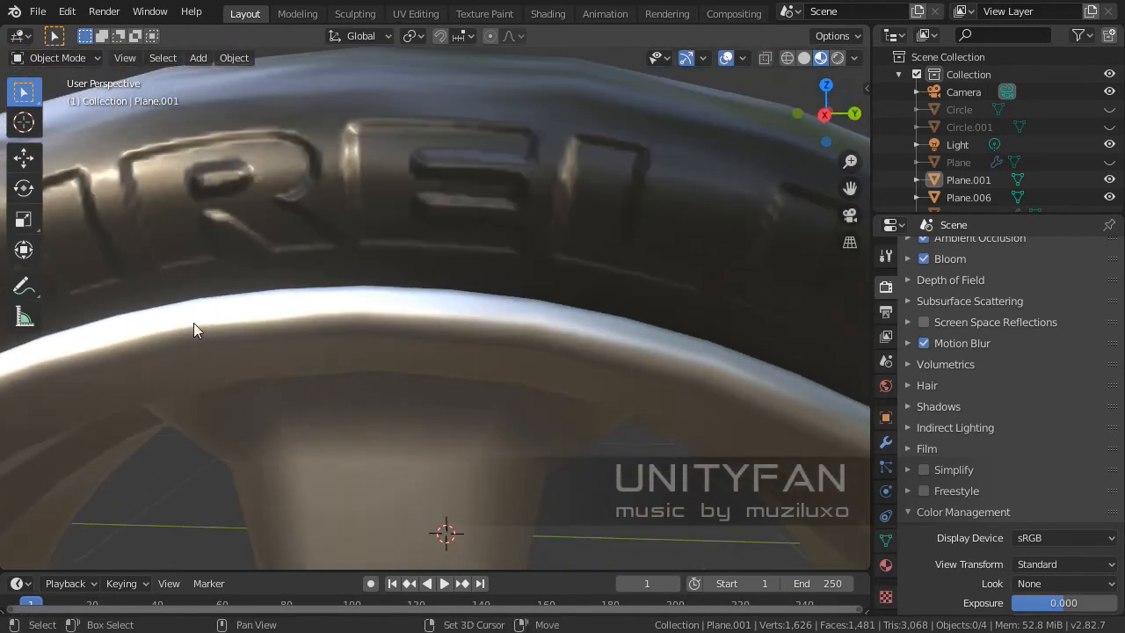
pyautogui.scroll(5, 194, 329)
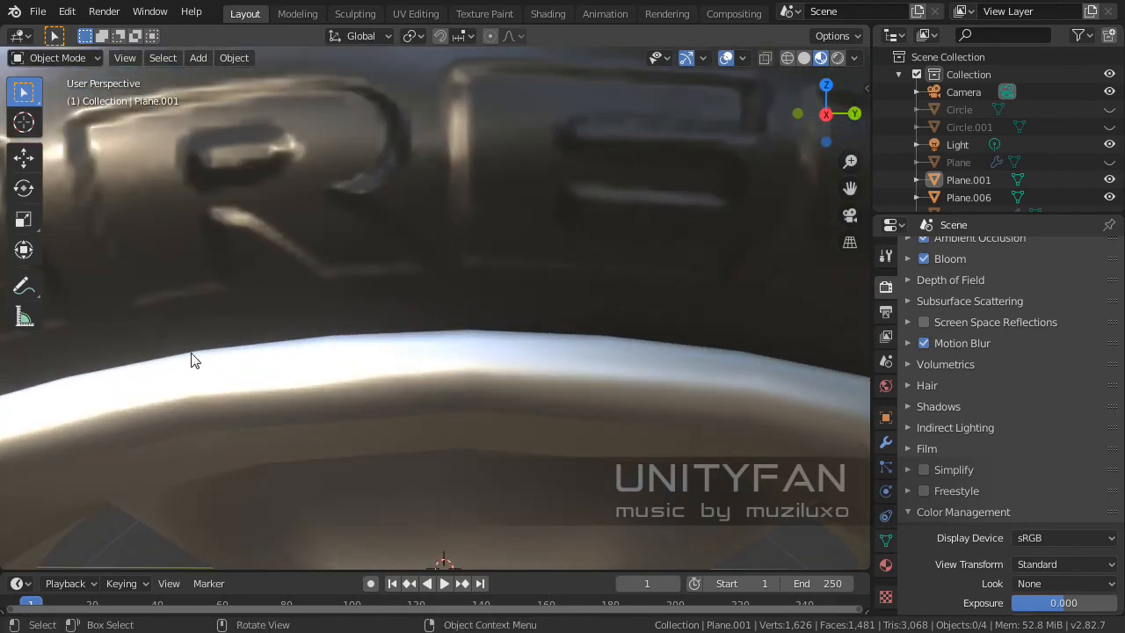
pyautogui.scroll(-3, 615, 369)
pyautogui.moveTo(590, 398); pyautogui.dragTo(529, 385, button='middle')
pyautogui.scroll(2, 508, 380)
pyautogui.scroll(3, 533, 392)
pyautogui.keyDown('shift'); pyautogui.moveTo(530, 385); pyautogui.dragTo(502, 377, button='middle'); pyautogui.keyUp('shift')
pyautogui.scroll(-5, 496, 380)
# - Review the raised PIRELLI lettering on the sidewall up close and compare it with the view of the whole wheel
pyautogui.moveTo(447, 401); pyautogui.dragTo(352, 194, button='middle')
pyautogui.scroll(4, 453, 380)
pyautogui.scroll(1, 428, 400)
pyautogui.scroll(3, 440, 397)
pyautogui.scroll(-3, 441, 389)
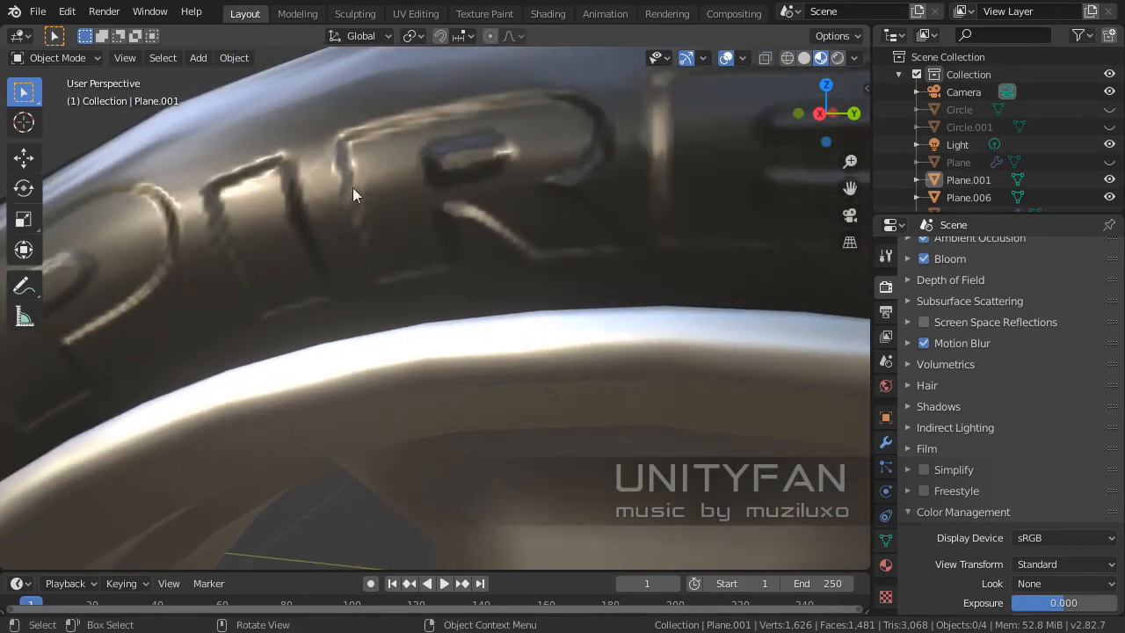
pyautogui.keyDown('ctrl'); pyautogui.moveTo(423, 164); pyautogui.dragTo(350, 219, button='middle'); pyautogui.keyUp('ctrl')
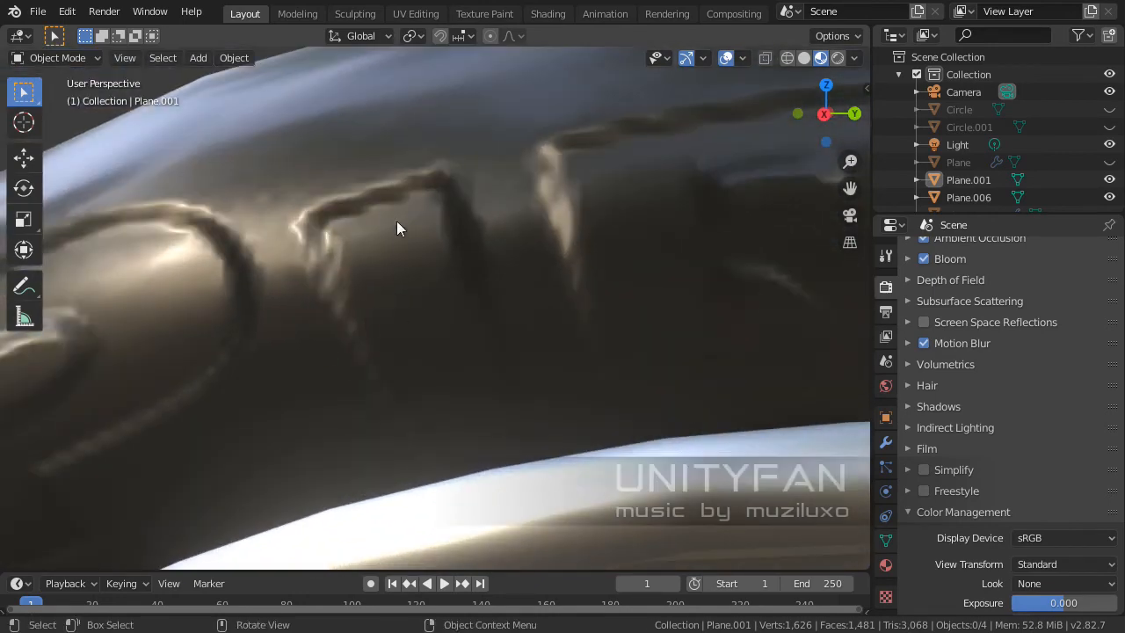
pyautogui.scroll(-5, 397, 220)
pyautogui.moveTo(457, 292); pyautogui.dragTo(514, 397, button='middle')
pyautogui.scroll(4, 403, 305)
pyautogui.scroll(-4, 401, 312)
pyautogui.scroll(4, 432, 318)
pyautogui.scroll(-4, 432, 311)
pyautogui.scroll(4, 485, 316)
pyautogui.scroll(-4, 484, 315)
pyautogui.scroll(4, 458, 316)
pyautogui.scroll(4, 464, 263)
pyautogui.scroll(-2, 466, 374)
pyautogui.scroll(-3, 456, 337)
# - Try the sunny grass field environment as the Material Preview lighting
pyautogui.click(853, 57)
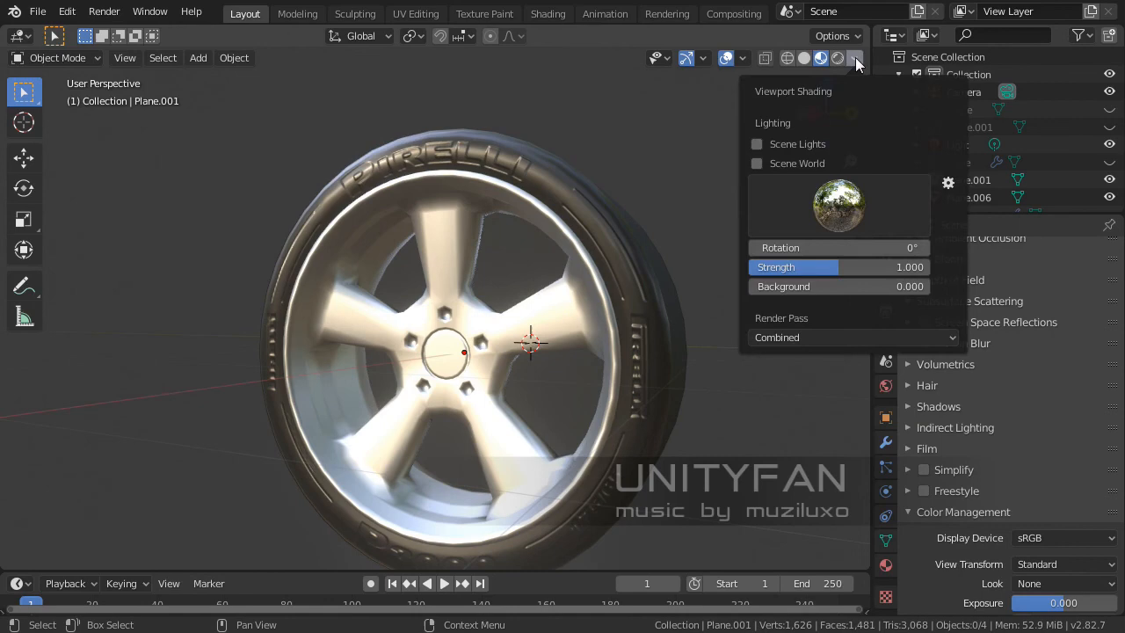
pyautogui.click(839, 205)
pyautogui.click(846, 268)
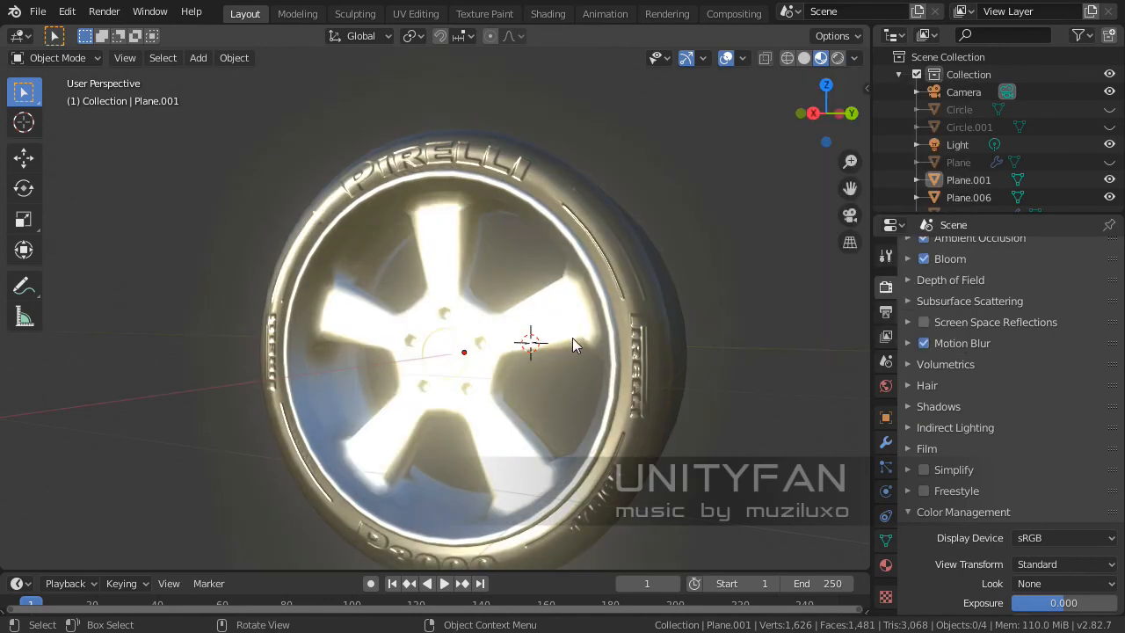
# - Set the Material Preview lighting to the dark dusk environment
pyautogui.click(854, 58)
pyautogui.click(839, 205)
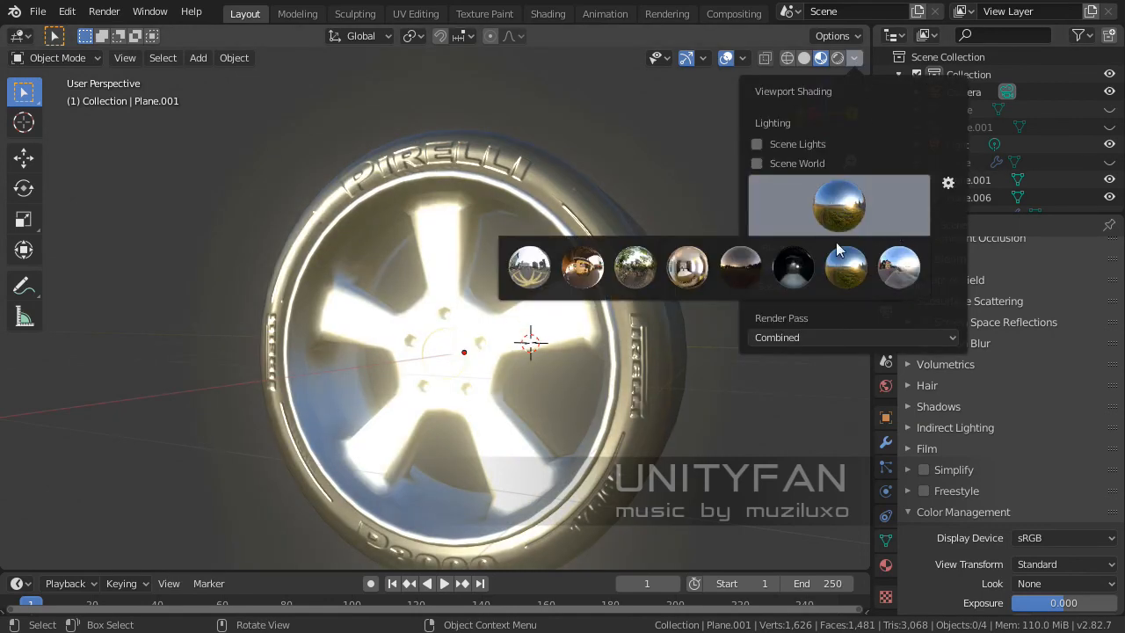
pyautogui.click(735, 266)
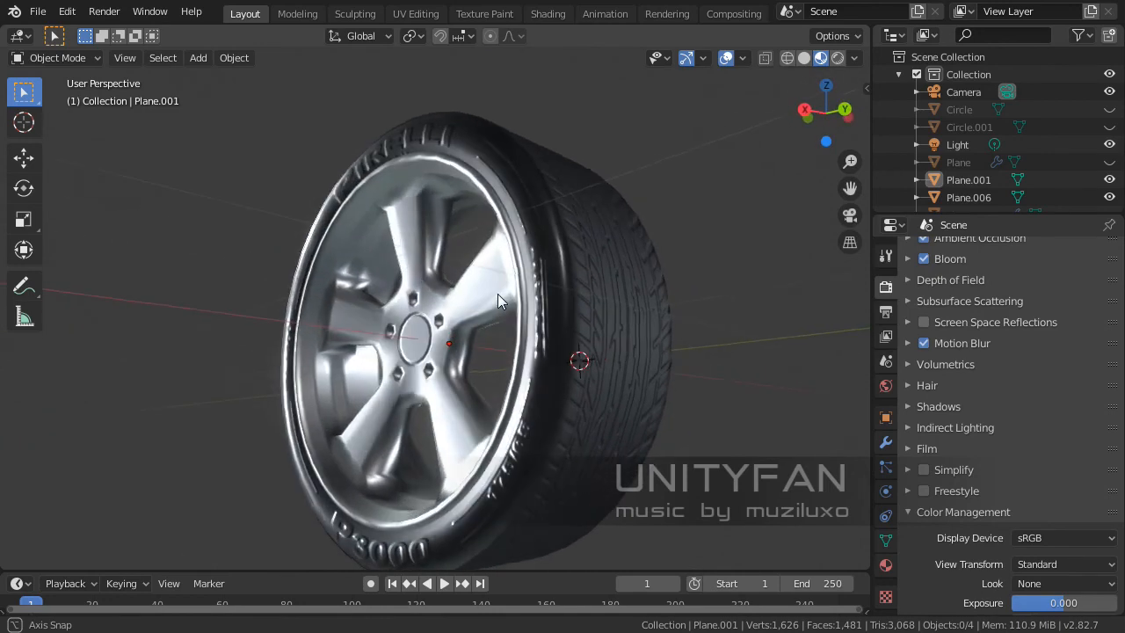
# - Hide the viewport overlays and review the finished wheel from an angle showing the rim and tread
pyautogui.scroll(2, 555, 319)
pyautogui.moveTo(555, 320); pyautogui.dragTo(624, 341, button='middle')
pyautogui.scroll(-2, 632, 352)
pyautogui.moveTo(641, 281); pyautogui.dragTo(624, 334, button='middle')
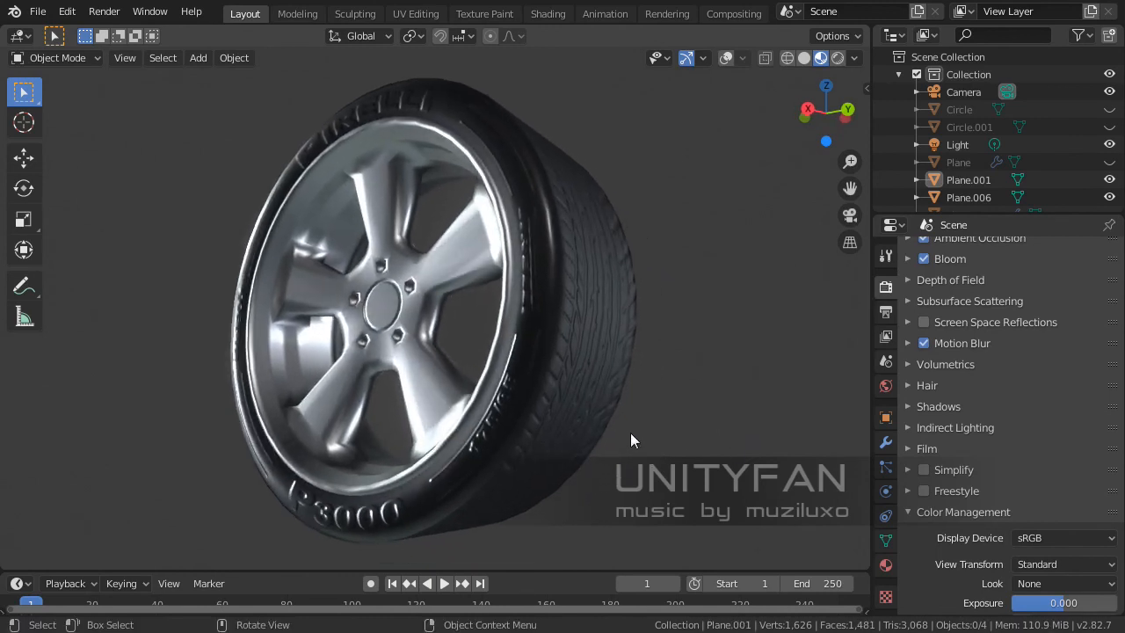
pyautogui.scroll(3, 631, 433)
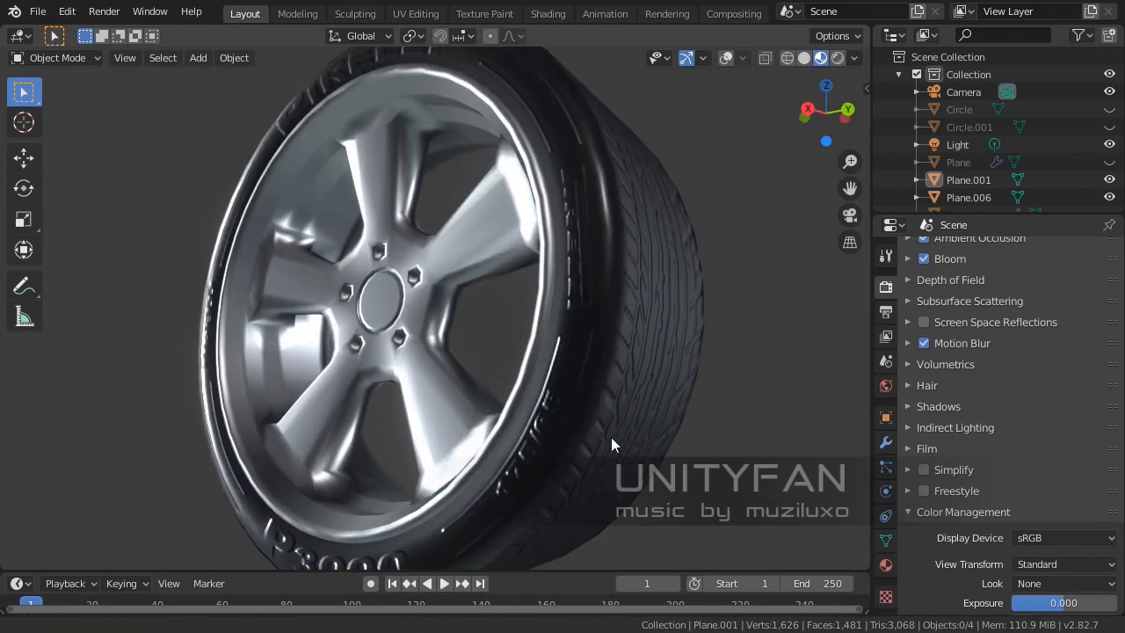